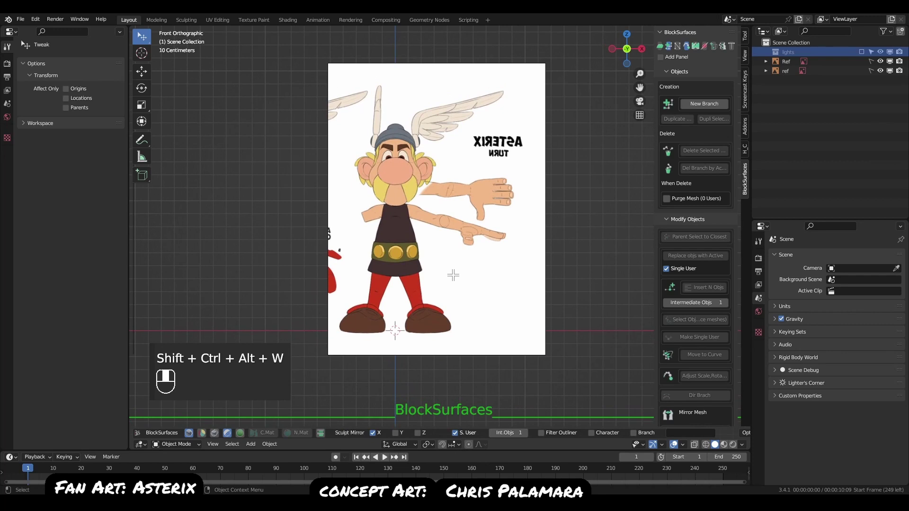
# Delete the lights collection from the scene and activate the BlockSurfaces add-on mode.
pyautogui.keyDown('alt'); pyautogui.moveTo(453, 281); pyautogui.dragTo(425, 287, button='middle'); pyautogui.keyUp('alt')
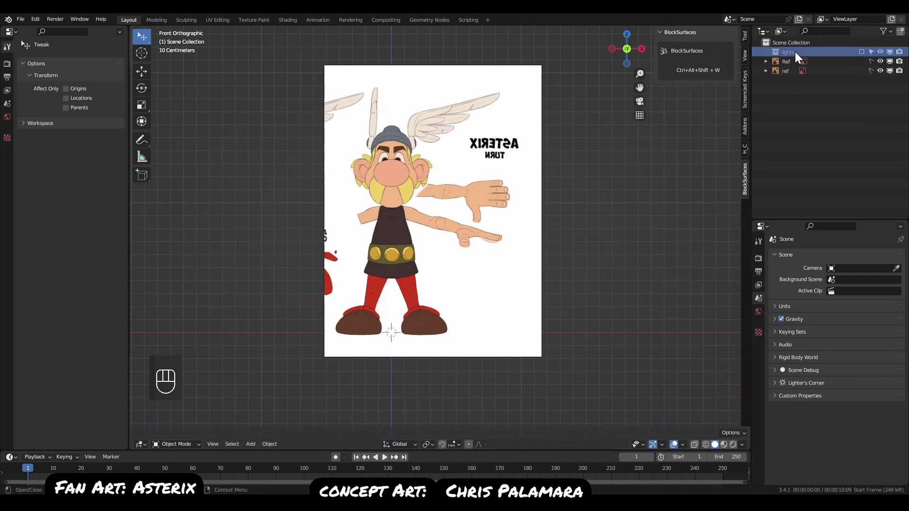
pyautogui.press('x')
pyautogui.hotkey('ctrl', 'alt', 'shift', 'w')
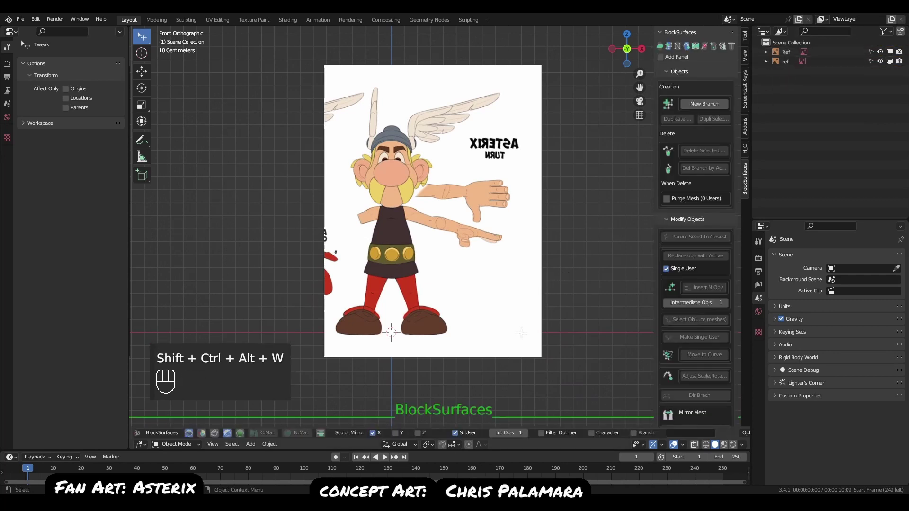
# Turn on purging of zero-user mesh data on delete and accept the purge notice.
pyautogui.keyDown('alt'); pyautogui.moveTo(491, 317); pyautogui.dragTo(474, 313, button='middle'); pyautogui.keyUp('alt')
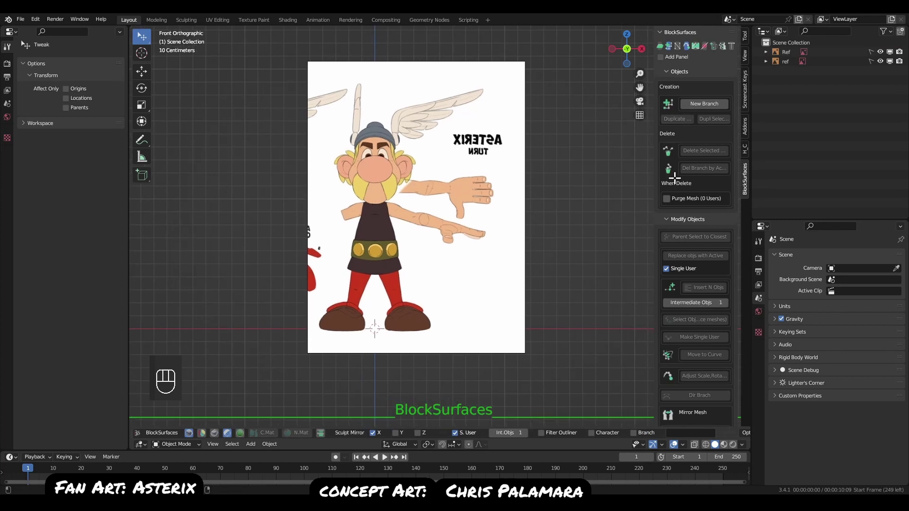
pyautogui.click(667, 199)
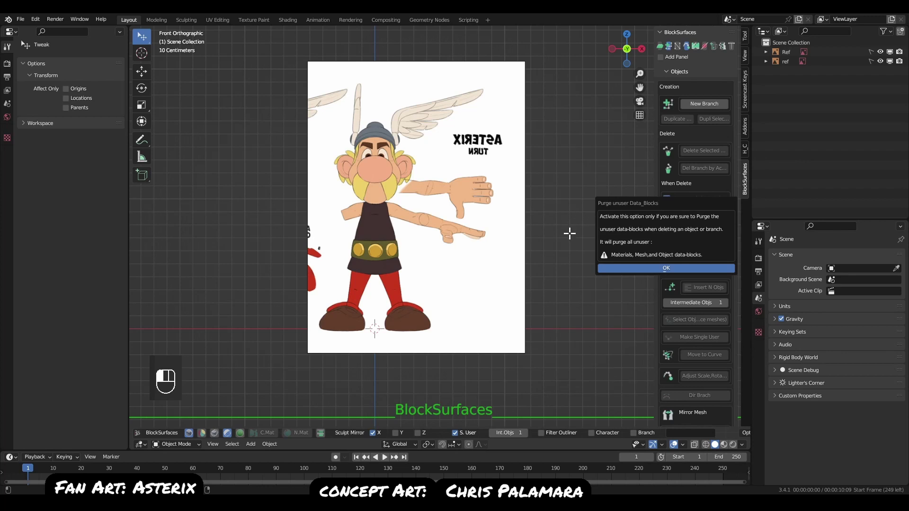
pyautogui.moveTo(655, 199); pyautogui.dragTo(571, 196)
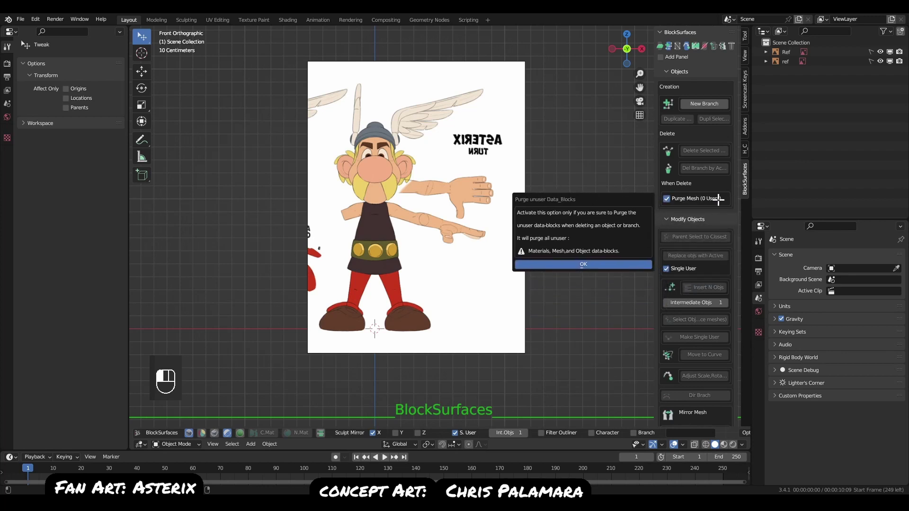
pyautogui.click(542, 264)
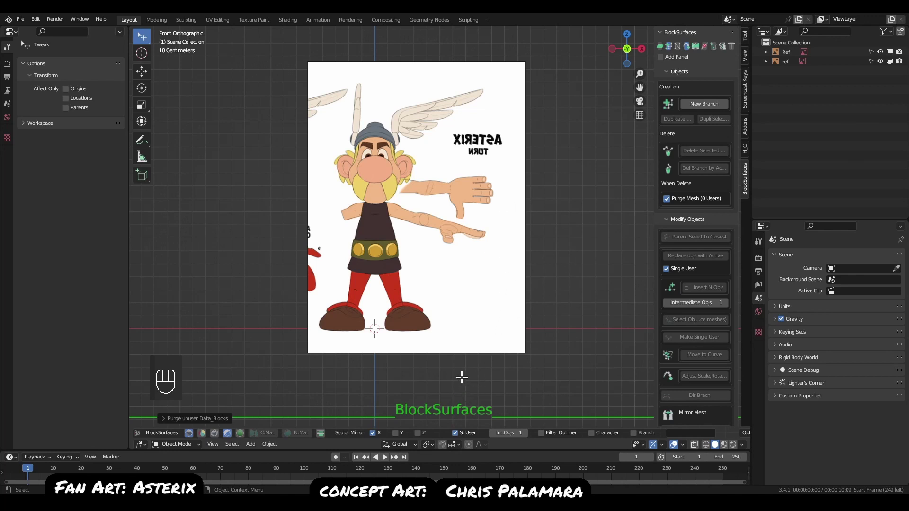
# Set the transform orientation to Local and the pivot point to Individual Origins.
pyautogui.click(407, 444)
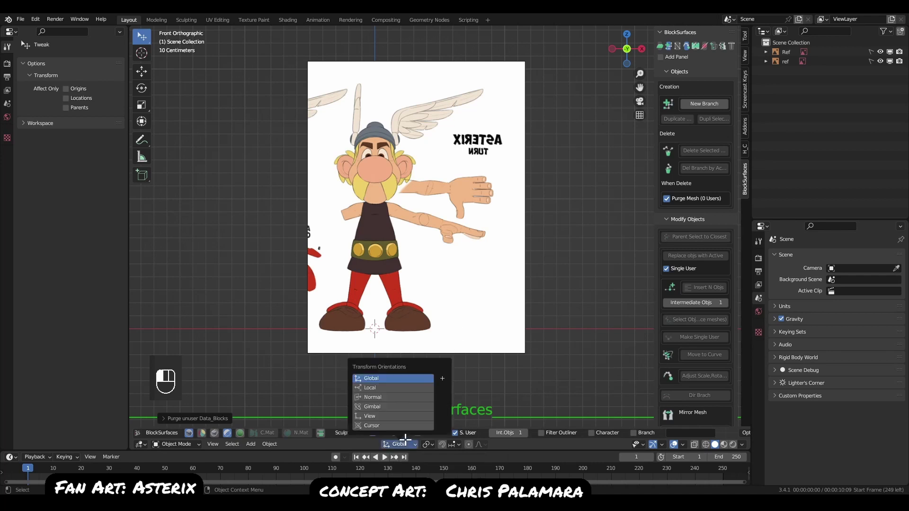
pyautogui.click(391, 388)
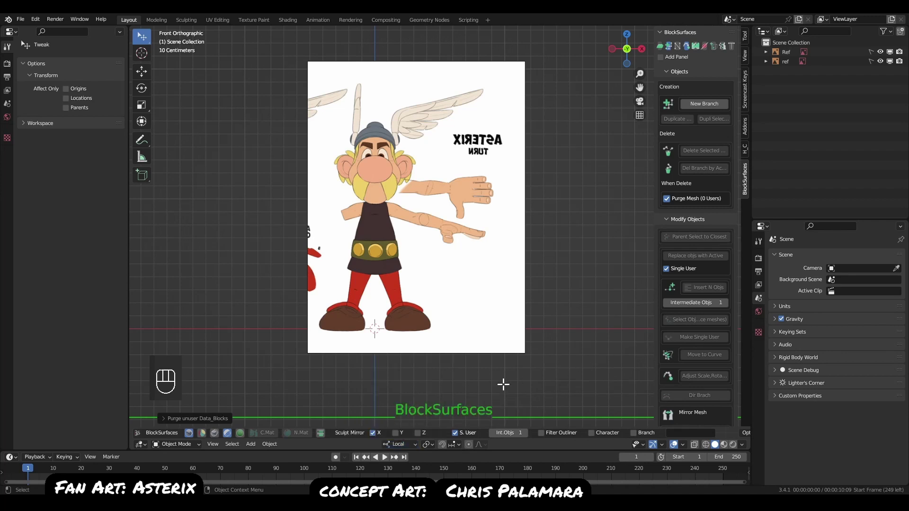
pyautogui.click(428, 444)
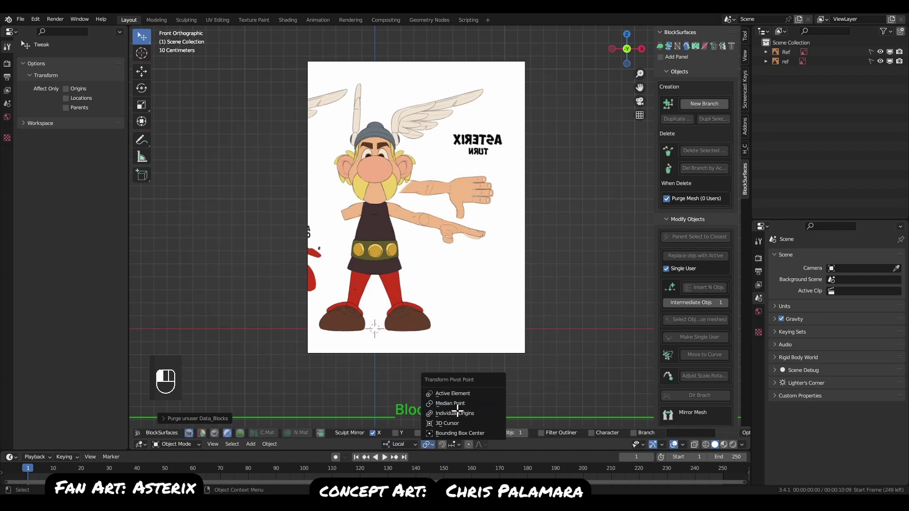
pyautogui.click(456, 413)
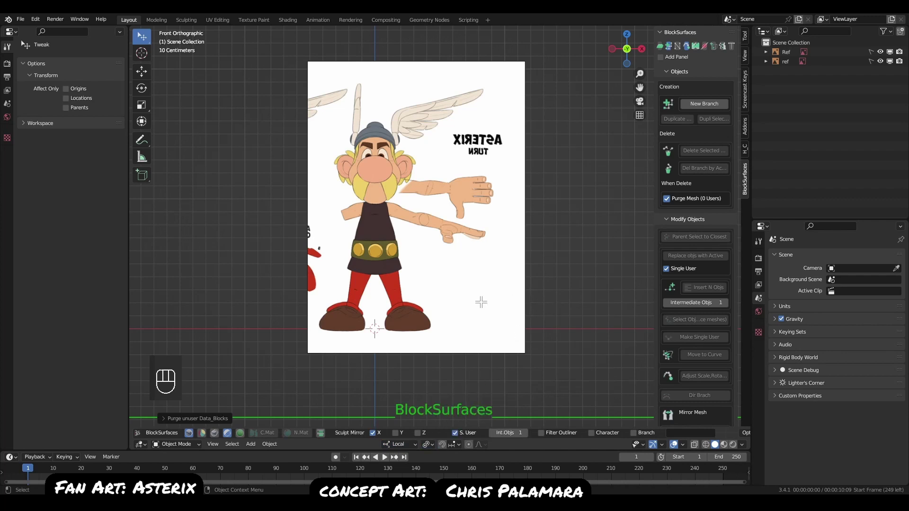
# Add a cube at the origin, scale it down and give it a level 2 subdivision surface.
pyautogui.keyDown('alt'); pyautogui.moveTo(402, 272); pyautogui.dragTo(401, 307, button='right'); pyautogui.keyUp('alt')
pyautogui.keyDown('alt'); pyautogui.moveTo(407, 306); pyautogui.dragTo(431, 281, button='middle'); pyautogui.keyUp('alt')
pyautogui.keyDown('alt'); pyautogui.moveTo(441, 262); pyautogui.dragTo(429, 257, button='right'); pyautogui.keyUp('alt')
pyautogui.keyDown('alt'); pyautogui.moveTo(429, 257); pyautogui.dragTo(413, 272, button='middle'); pyautogui.keyUp('alt')
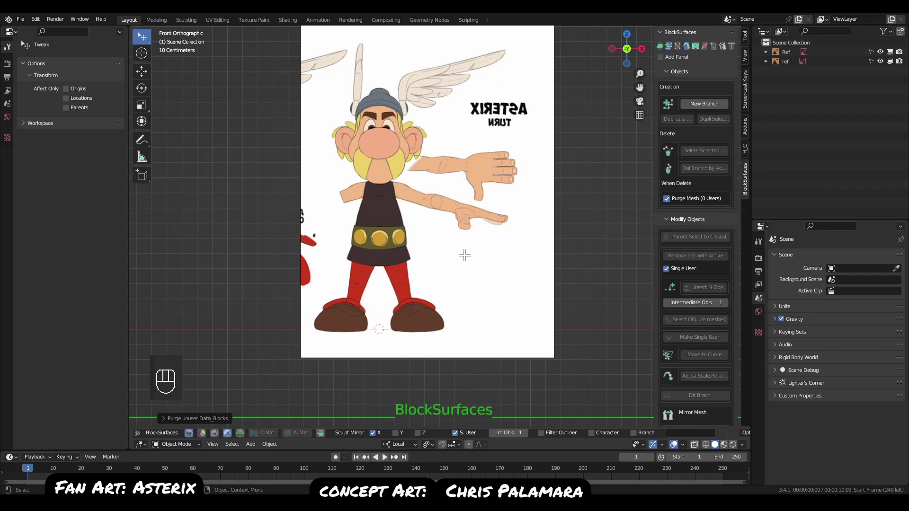
pyautogui.hotkey('shift', 'a')
pyautogui.moveTo(466, 242)
pyautogui.click(502, 258)
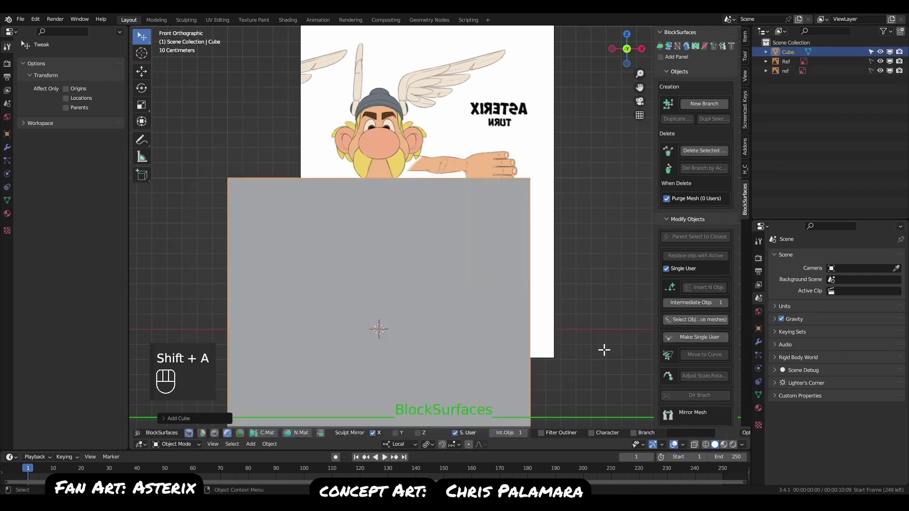
pyautogui.press('s')
pyautogui.click(523, 331)
pyautogui.hotkey('ctrl', '2')
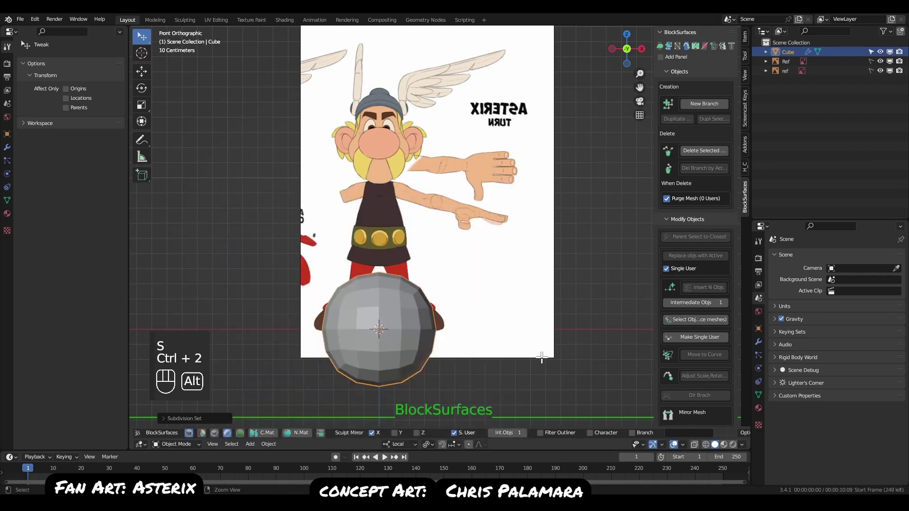
# Shrink the subdivided cube further and raise it along Z by about 0.55 m to the character's belt.
pyautogui.hotkey('alt', 'c')
pyautogui.press('s')
pyautogui.click(412, 365)
pyautogui.press('g')
pyautogui.press('z')
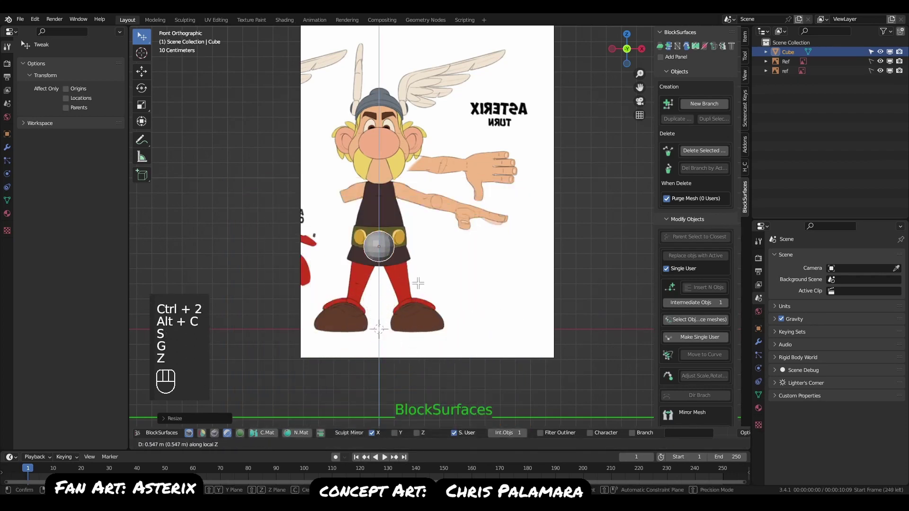
pyautogui.click(416, 276)
# Create a new BlockSurfaces branch from the ball with character name Asterix and branch name Body.
pyautogui.keyDown('alt'); pyautogui.moveTo(389, 243); pyautogui.dragTo(421, 225, button='middle'); pyautogui.keyUp('alt')
pyautogui.keyDown('alt'); pyautogui.moveTo(421, 226); pyautogui.dragTo(424, 258, button='right'); pyautogui.keyUp('alt')
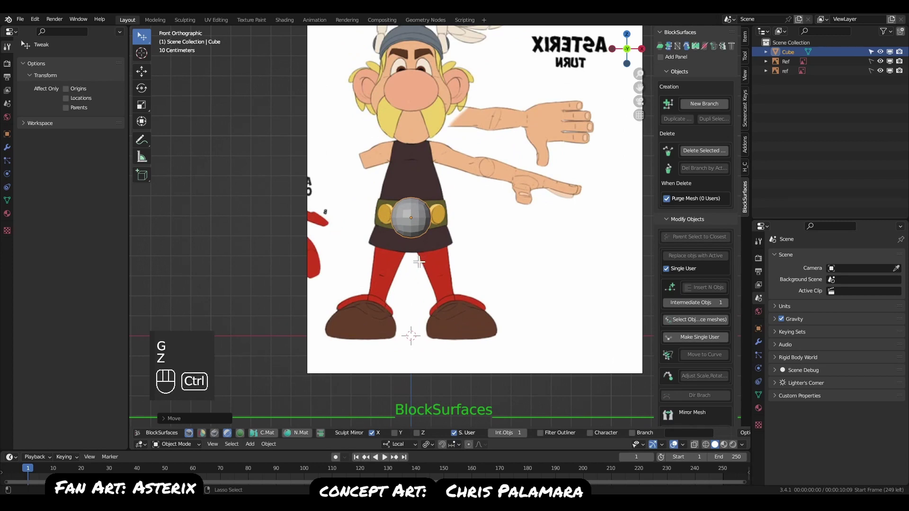
pyautogui.hotkey('ctrl', 'n')
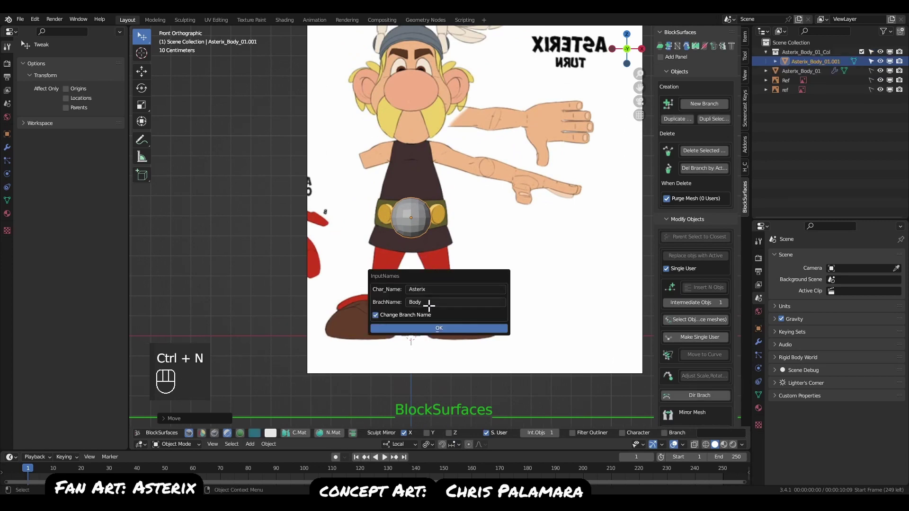
pyautogui.click(441, 290)
pyautogui.click(444, 303)
pyautogui.click(448, 326)
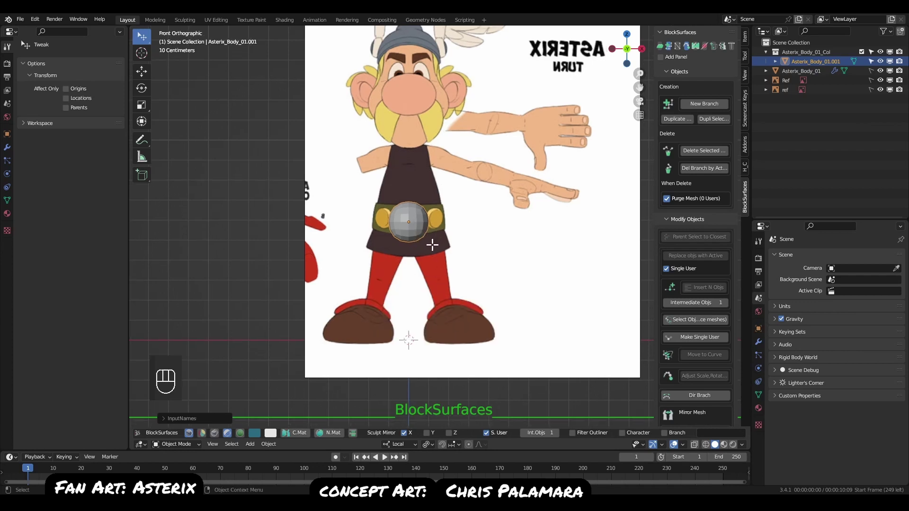
# In the side view, move the body ball onto the waist and enlarge it to the torso's depth.
pyautogui.press('j')
pyautogui.press('q')
pyautogui.press('g')
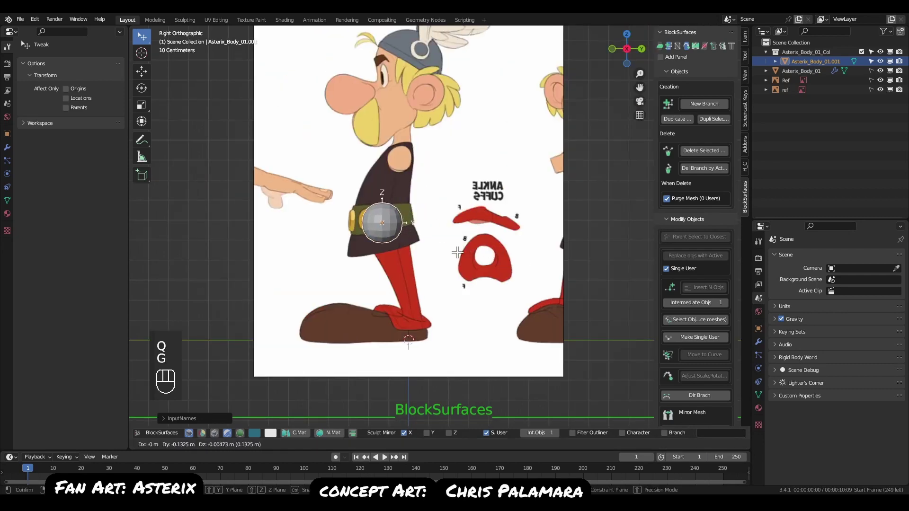
pyautogui.click(457, 252)
pyautogui.press('s')
pyautogui.click(432, 262)
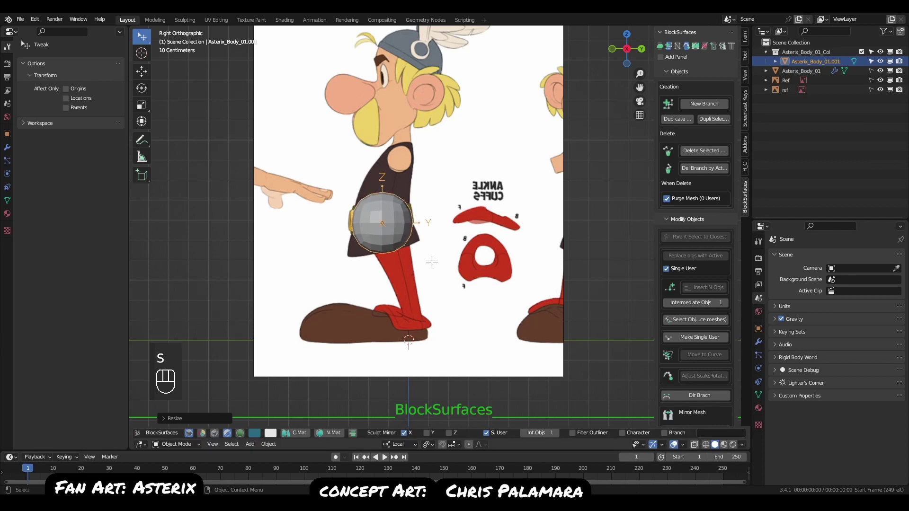
# Lower the body ball to the hip area of the tunic and tilt it slightly to follow the side reference.
pyautogui.press('g')
pyautogui.press('r')
pyautogui.press('g')
pyautogui.click(459, 287)
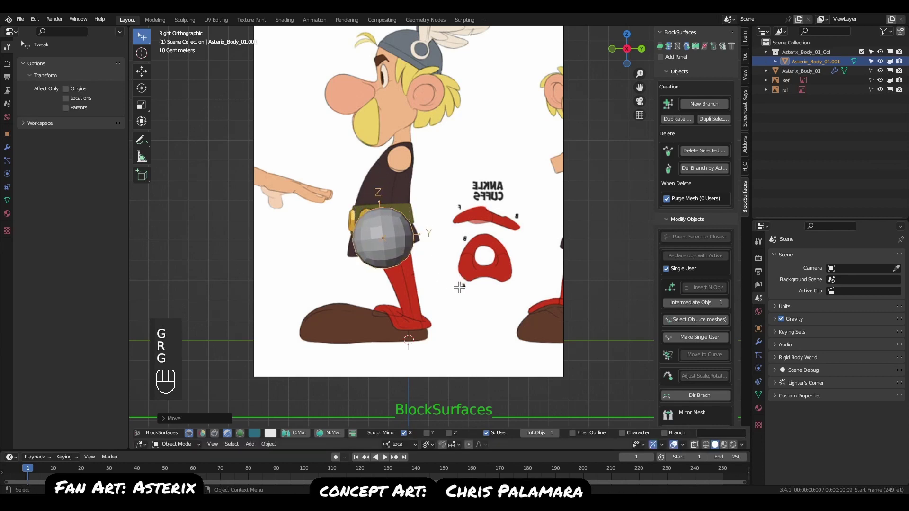
pyautogui.press('g')
pyautogui.press('r')
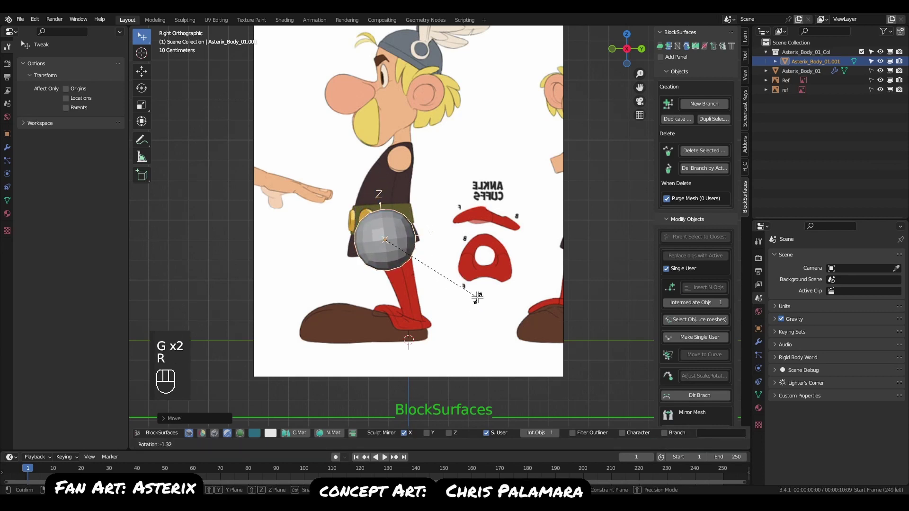
pyautogui.click(478, 298)
pyautogui.press('g')
pyautogui.click(474, 299)
# Extend the body upward with a second ball, adjusting its rotation, position and size to the waist in side view.
pyautogui.press('e')
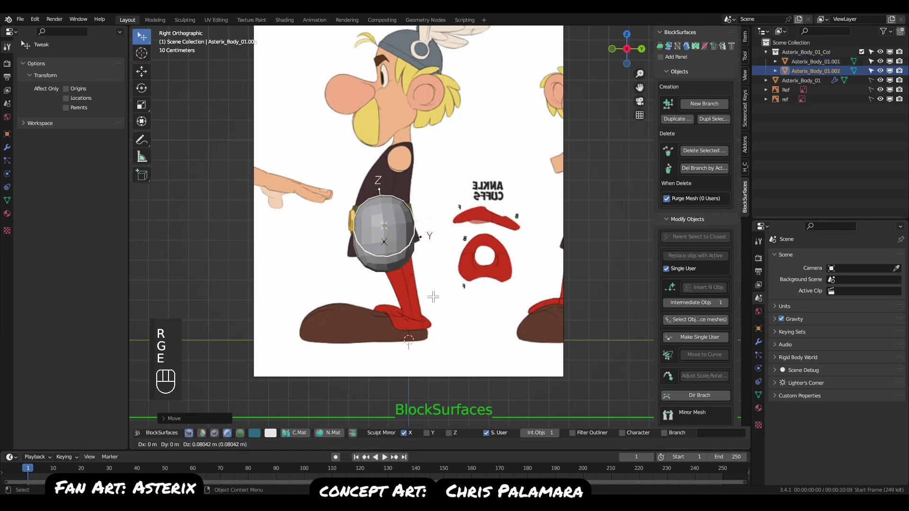
pyautogui.press('r')
pyautogui.press('g')
pyautogui.press('s')
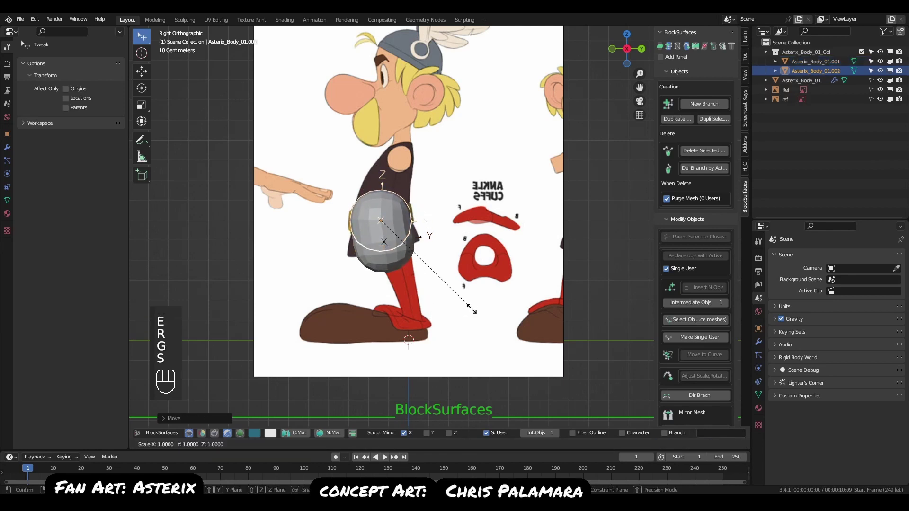
pyautogui.click(468, 308)
pyautogui.press('s')
pyautogui.press('g')
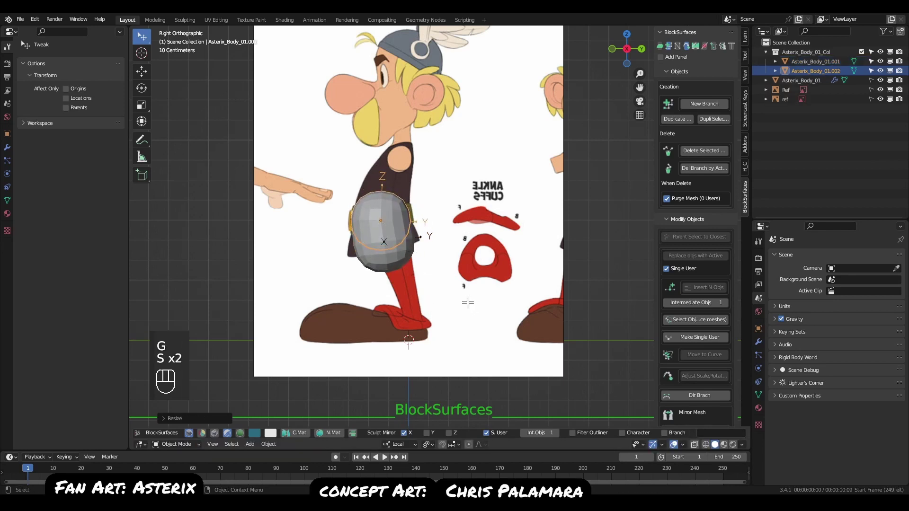
pyautogui.click(468, 302)
# In the front view, widen the hip ball along local X by about 1.26 and the waist ball by about 1.08.
pyautogui.press('q')
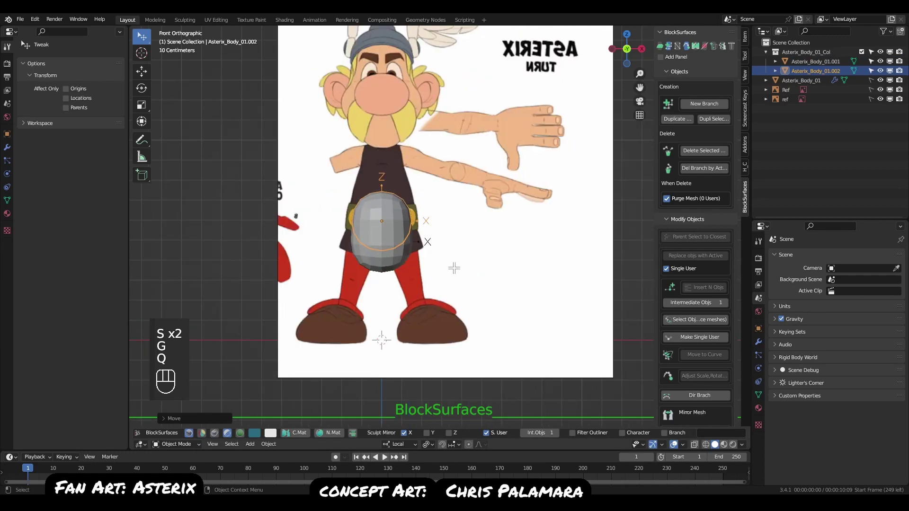
pyautogui.click(386, 251)
pyautogui.press('s')
pyautogui.press('x')
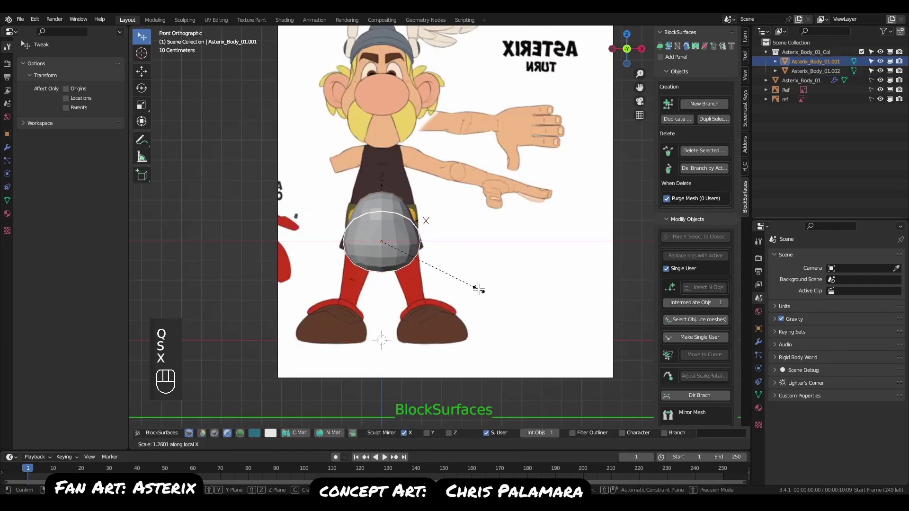
pyautogui.click(481, 289)
pyautogui.click(399, 224)
pyautogui.press('s')
pyautogui.press('x')
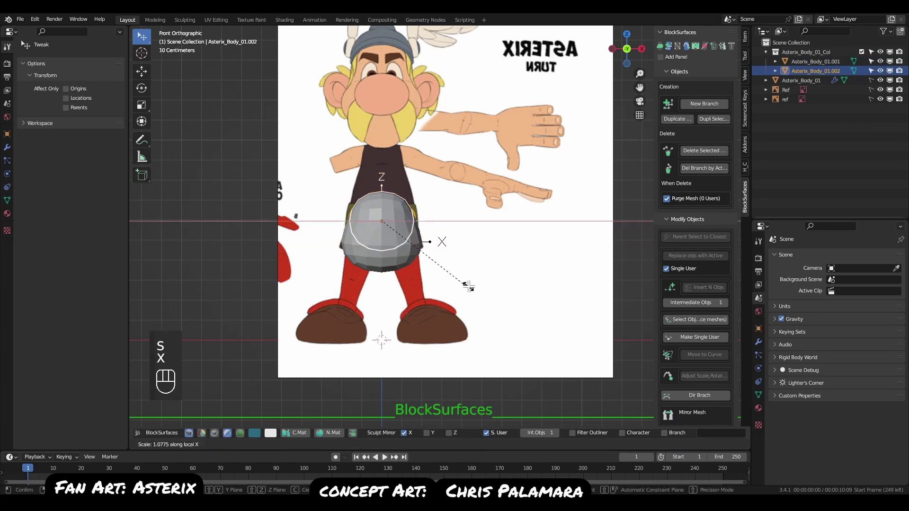
pyautogui.click(468, 286)
# Extend a third body ball straight up along Z, then rotate and scale it to the torso in side view.
pyautogui.press('e')
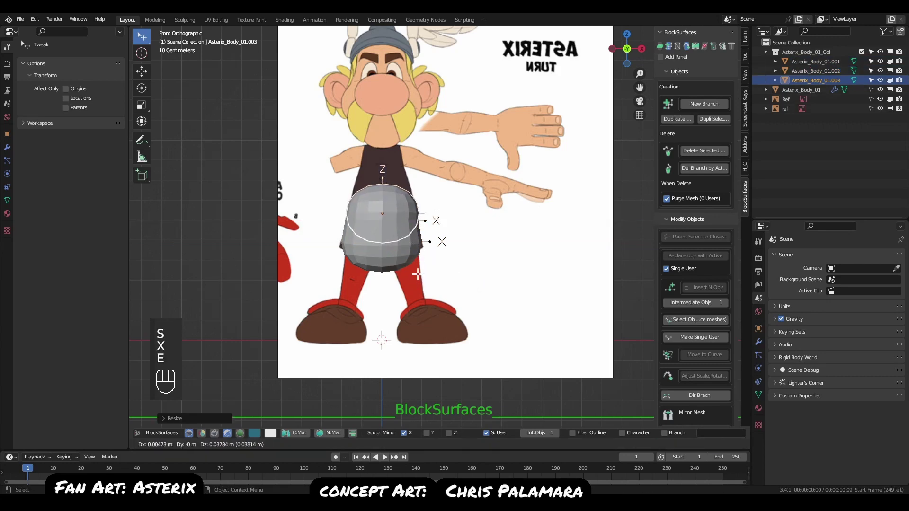
pyautogui.press('z')
pyautogui.click(424, 266)
pyautogui.press('q')
pyautogui.press('r')
pyautogui.click(471, 269)
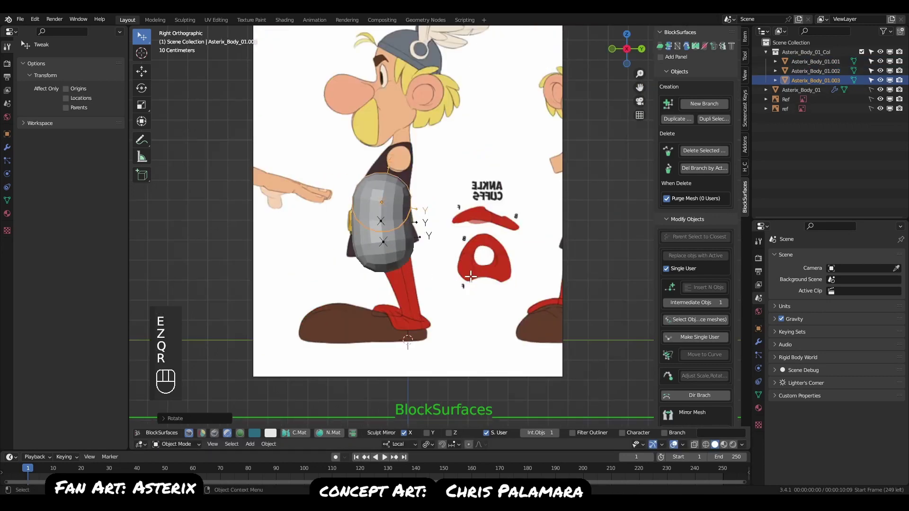
pyautogui.press('s')
pyautogui.click(454, 268)
# Extend fourth and fifth body balls up toward the shoulder, scaling the fourth to about 0.9 and the fifth to about 0.84.
pyautogui.press('e')
pyautogui.click(436, 242)
pyautogui.press('s')
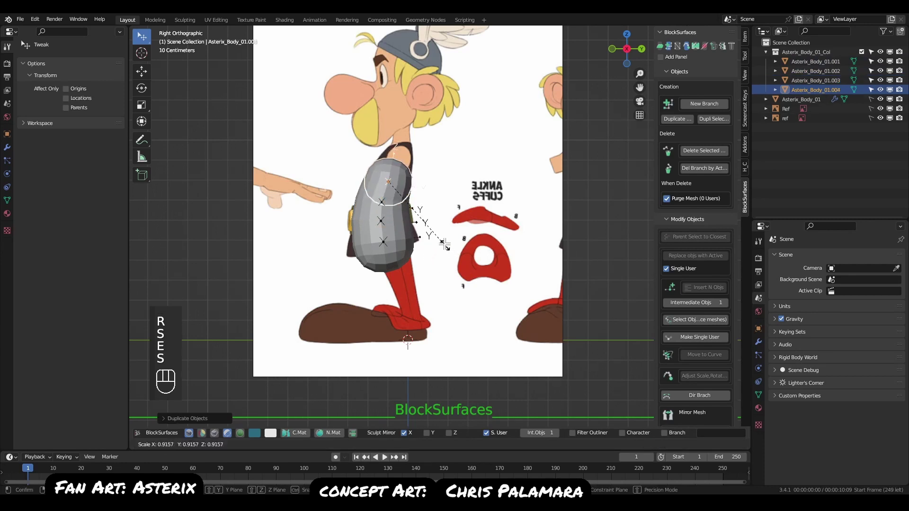
pyautogui.click(439, 238)
pyautogui.press('e')
pyautogui.press('s')
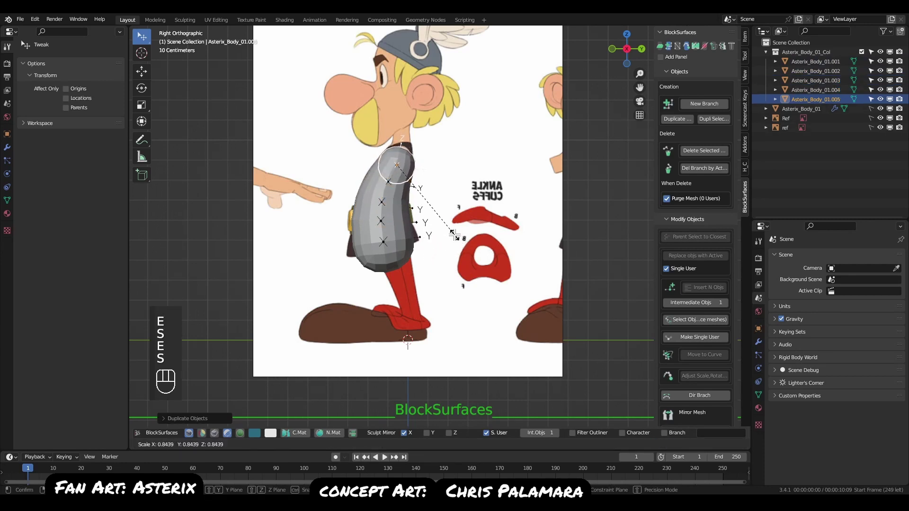
pyautogui.click(454, 235)
# Extend a sixth body ball to the top of the torso, scale it to about 0.75, then rotate and move it into place.
pyautogui.press('e')
pyautogui.click(466, 240)
pyautogui.press('s')
pyautogui.click(460, 232)
pyautogui.press('r')
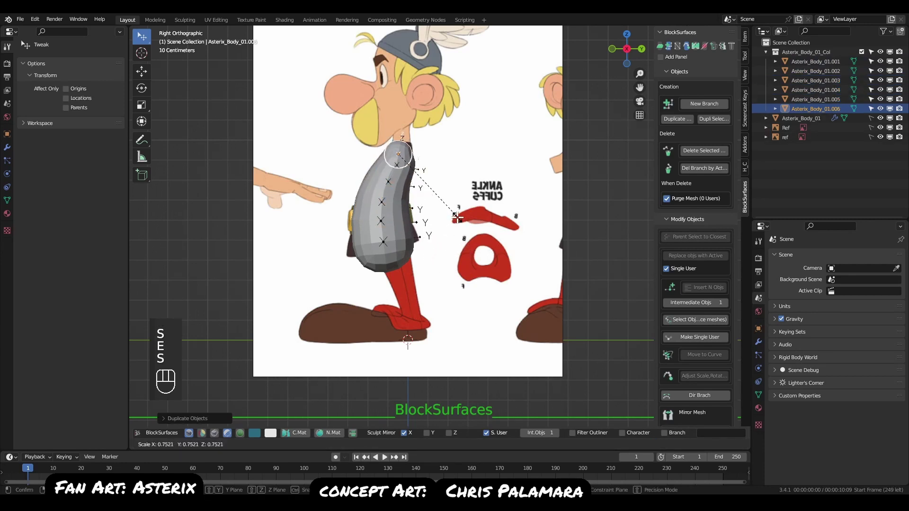
pyautogui.click(466, 198)
pyautogui.press('g')
pyautogui.click(476, 213)
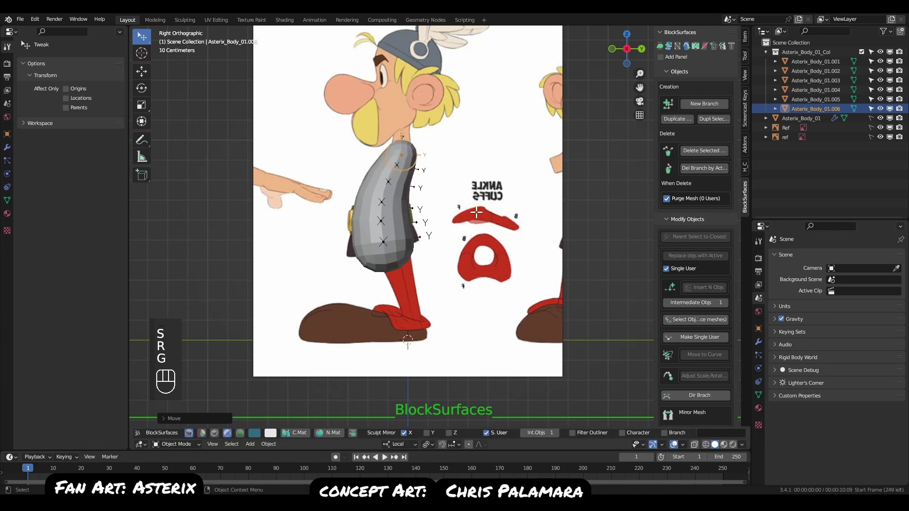
# Refine the rotation and position of the topmost body ball at the base of the neck.
pyautogui.press('r')
pyautogui.click(490, 218)
pyautogui.press('g')
pyautogui.click(488, 218)
pyautogui.press('r')
pyautogui.click(488, 219)
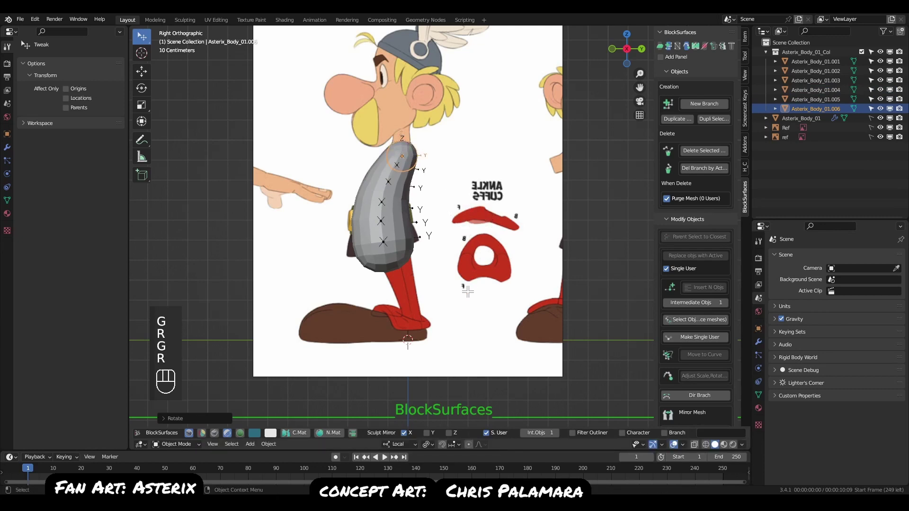
# Flatten the lowest body ball along its local Z to about 0.41 in front view.
pyautogui.moveTo(381, 255); pyautogui.dragTo(411, 265, button='middle')
pyautogui.press('q')
pyautogui.click(411, 265)
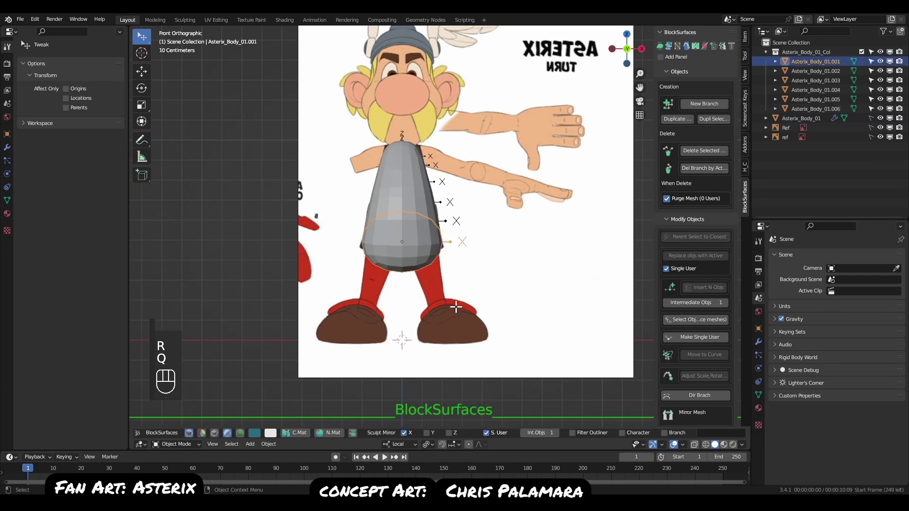
pyautogui.press('s')
pyautogui.press('z')
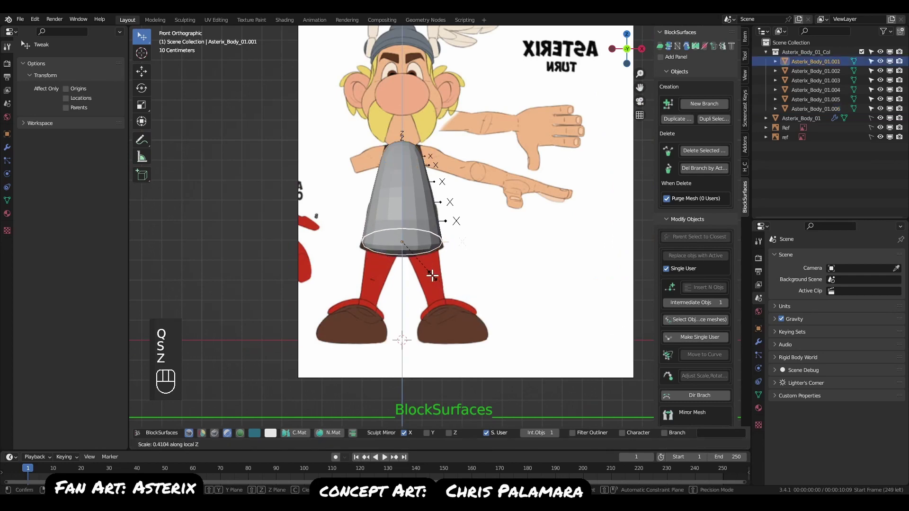
pyautogui.click(431, 274)
# In side view, rotate and move the lowest body ball to the tunic hem, and widen it along local Y.
pyautogui.press('q')
pyautogui.press('r')
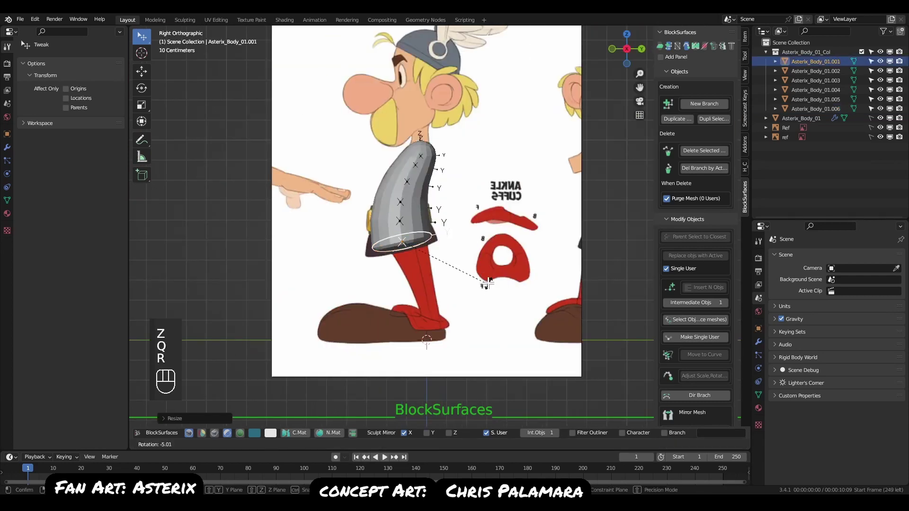
pyautogui.press('g')
pyautogui.click(495, 282)
pyautogui.press('s')
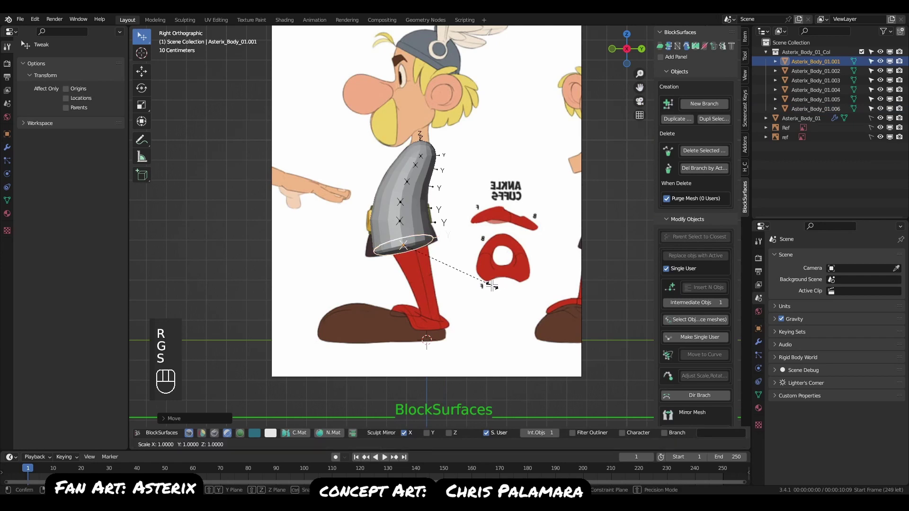
pyautogui.press('y')
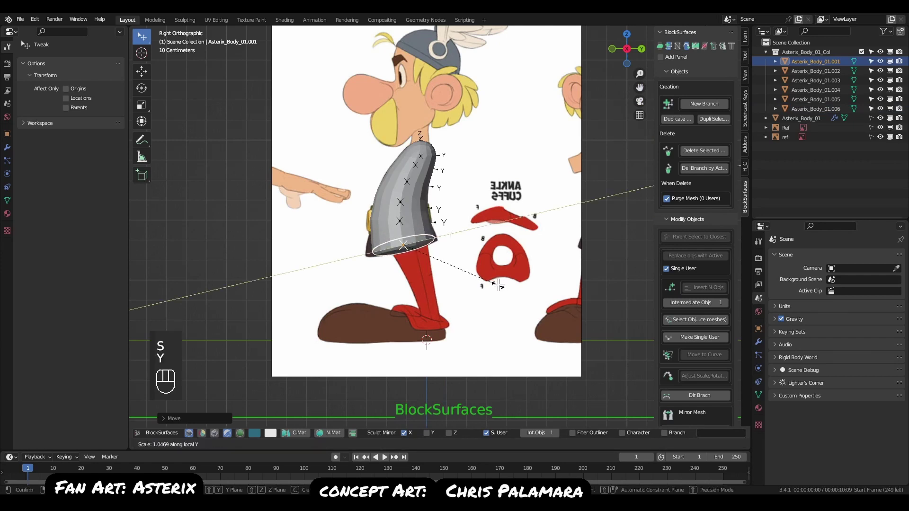
pyautogui.click(521, 286)
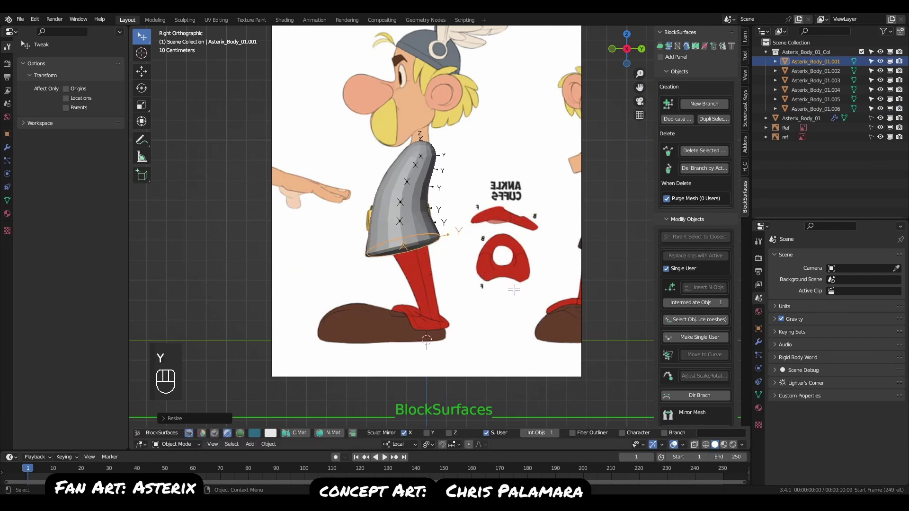
# Fine-tune the local Y width and position of the lowest body ball against the tunic hem reference.
pyautogui.press('s')
pyautogui.press('y')
pyautogui.press('g')
pyautogui.click(505, 291)
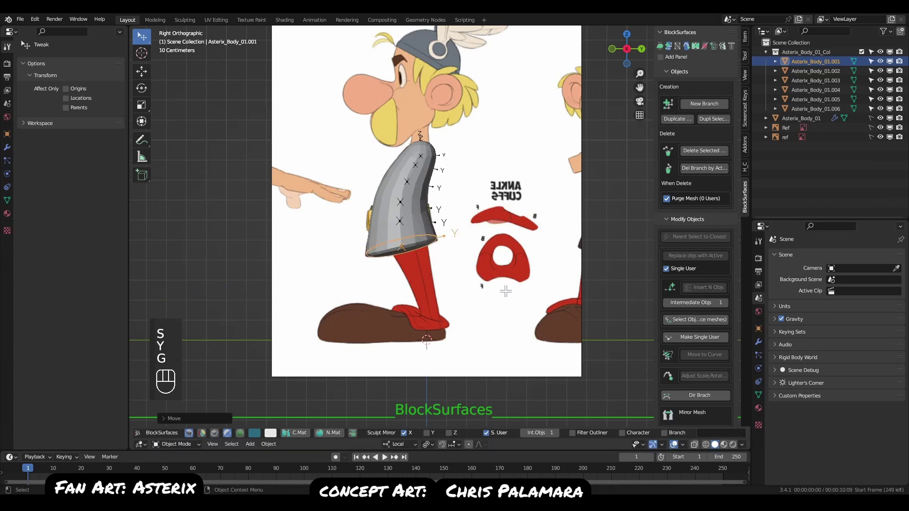
pyautogui.press('g')
pyautogui.press('q')
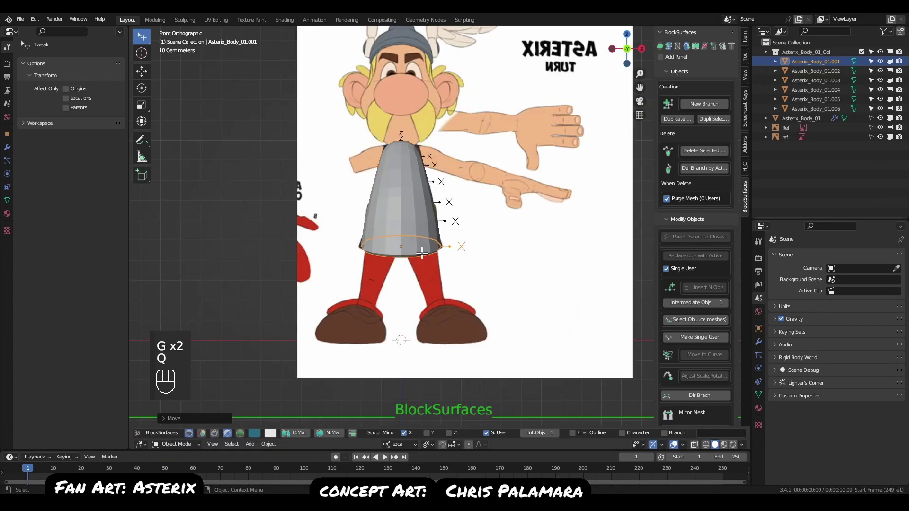
# Switch the body branch to its coloured surface display.
pyautogui.moveTo(425, 254); pyautogui.dragTo(418, 272, button='middle')
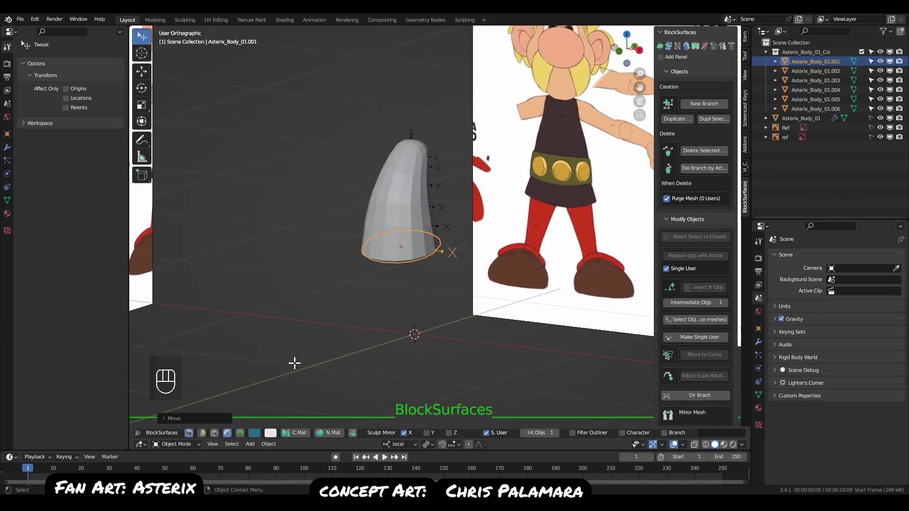
pyautogui.click(202, 433)
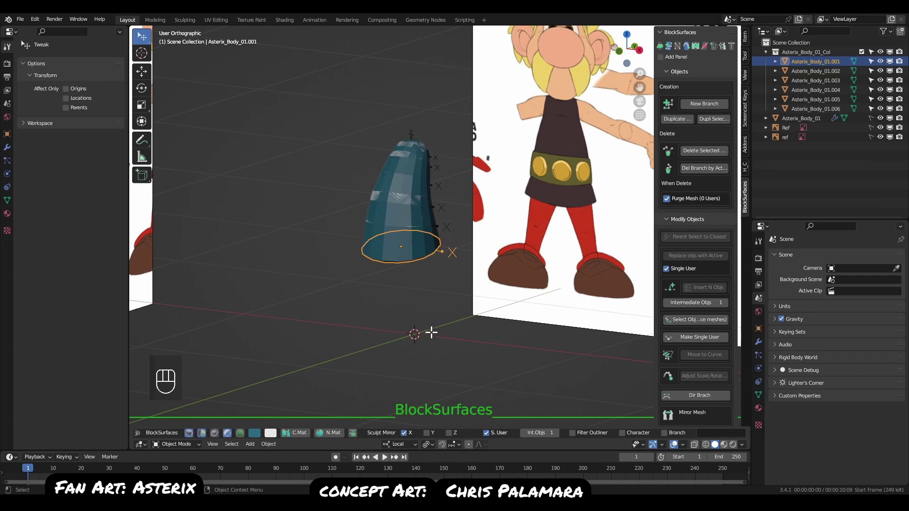
# Create a new branch from the topmost body ball in front view and name it Arm.
pyautogui.press('q')
pyautogui.click(400, 148)
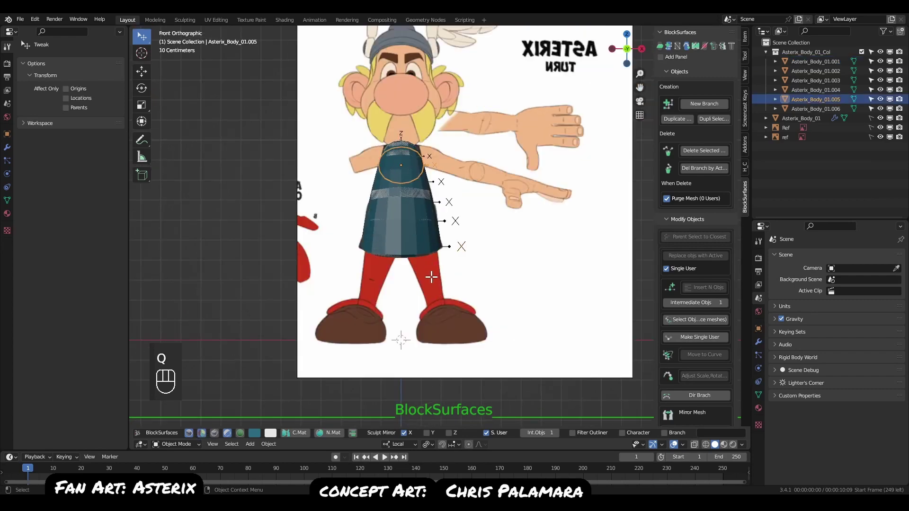
pyautogui.click(411, 158)
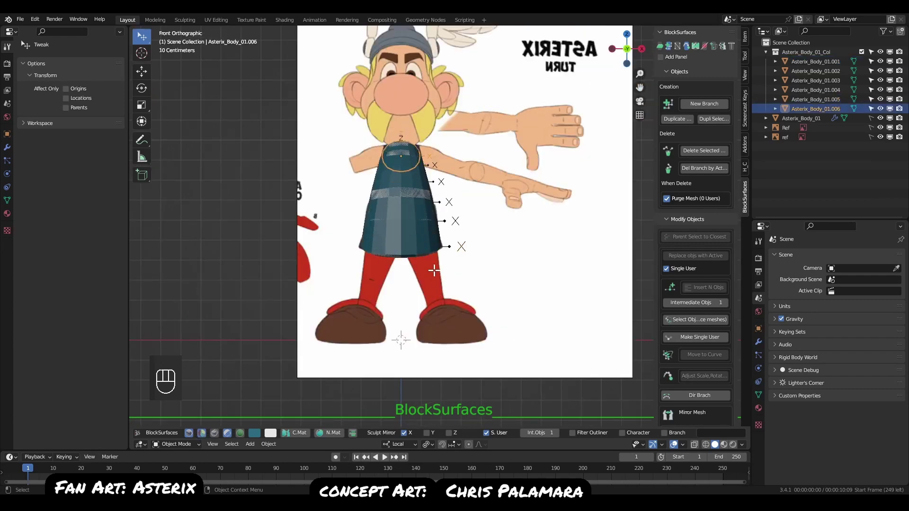
pyautogui.hotkey('ctrl', 'n')
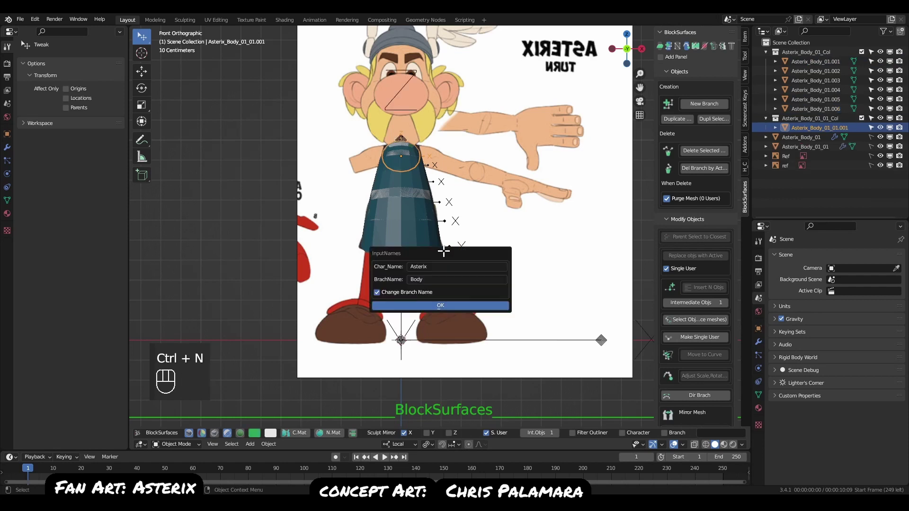
pyautogui.click(433, 279)
pyautogui.write('A')
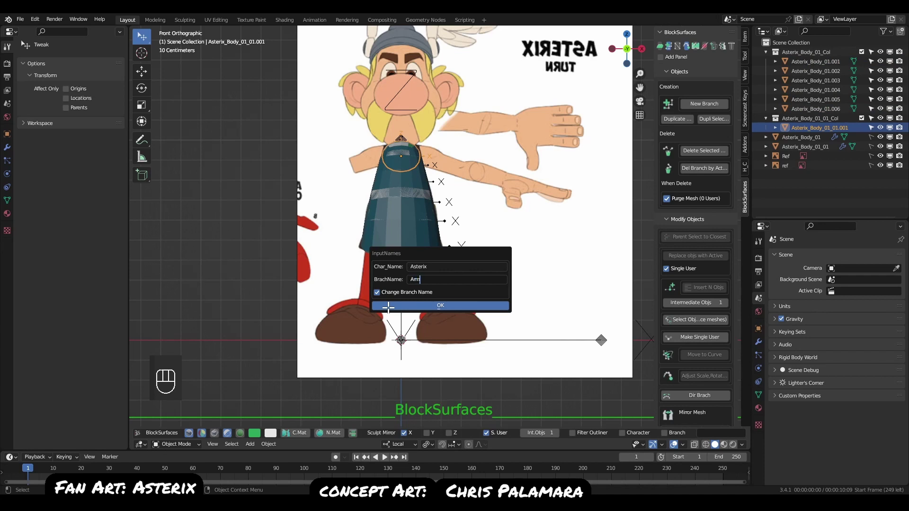
pyautogui.write('rm')
pyautogui.press('Return')
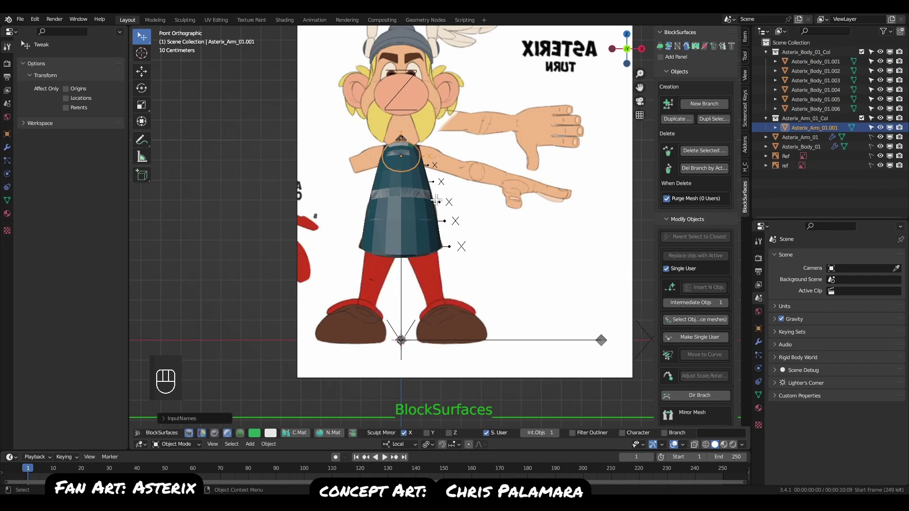
# Shrink the first arm ball, narrow it along X and position it inside the upper torso at the shoulder.
pyautogui.press('g')
pyautogui.click(411, 178)
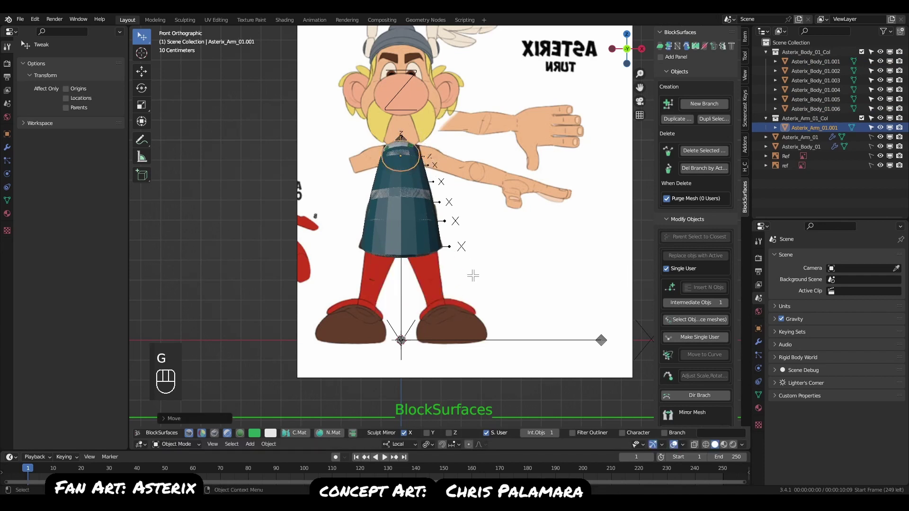
pyautogui.press('s')
pyautogui.click(492, 296)
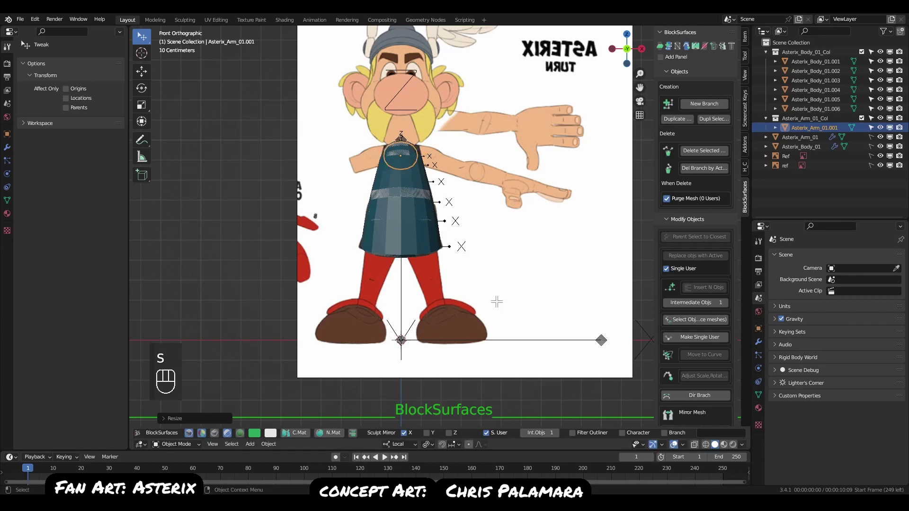
pyautogui.press('s')
pyautogui.press('x')
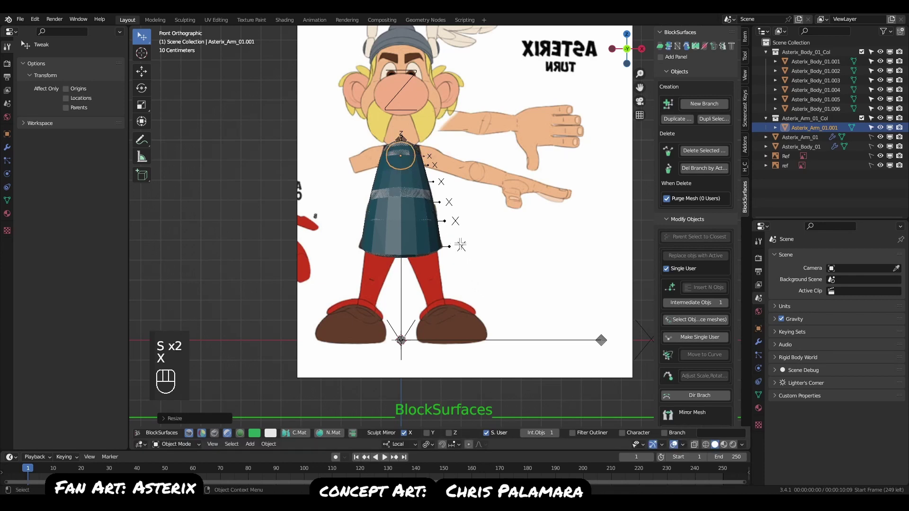
pyautogui.press('g')
pyautogui.press('s')
pyautogui.click(419, 201)
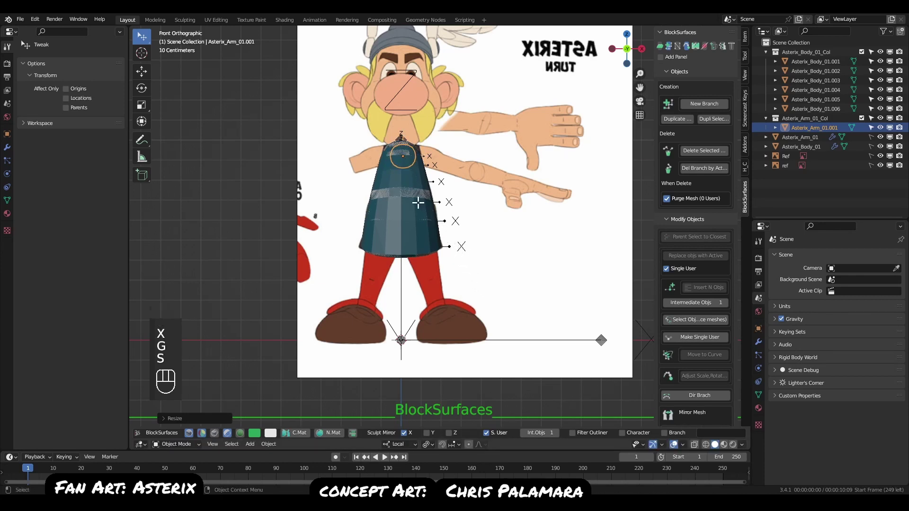
# Extend three more arm balls from the shoulder along the upper arm reference, scaling and repositioning the last one.
pyautogui.scroll(3, 423, 198)
pyautogui.press('e')
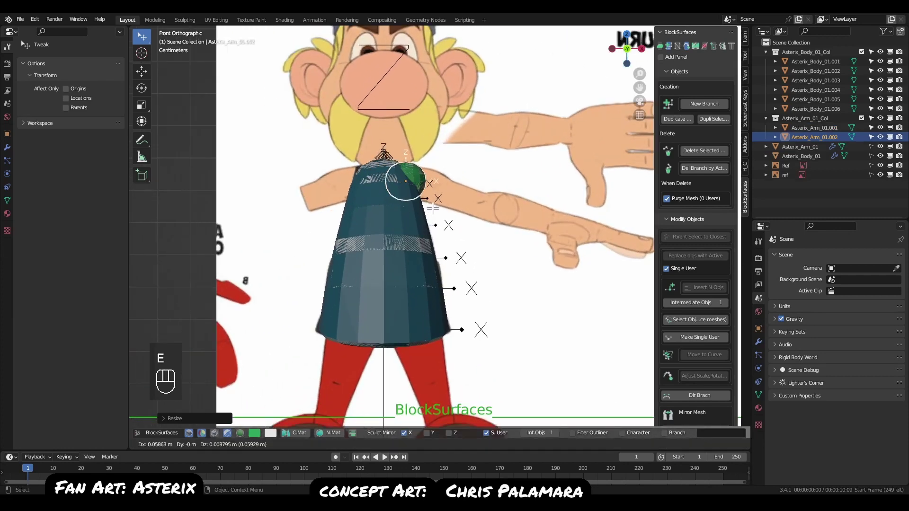
pyautogui.press('e')
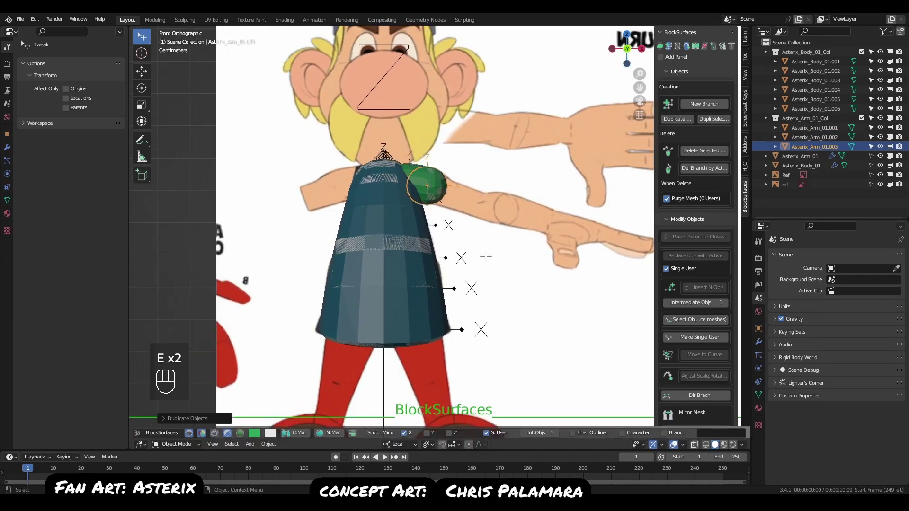
pyautogui.press('e')
pyautogui.press('s')
pyautogui.click(470, 246)
pyautogui.press('g')
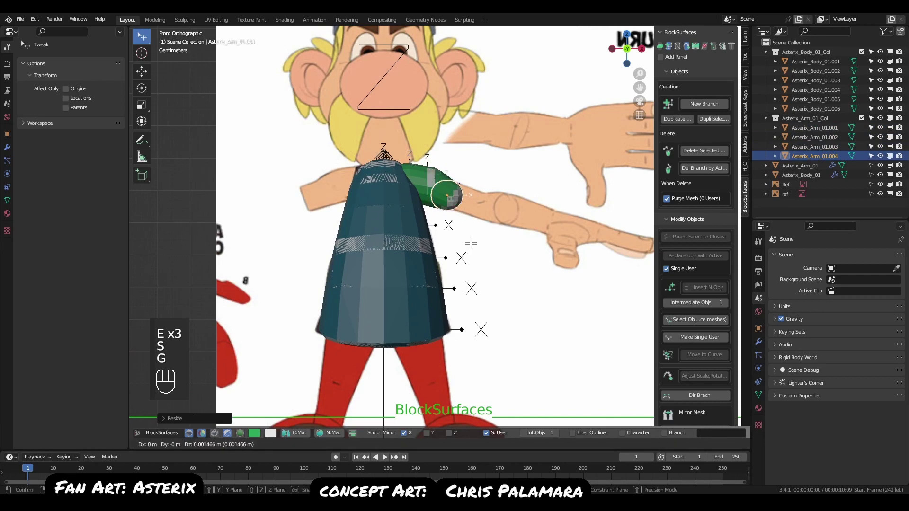
pyautogui.click(471, 243)
pyautogui.press('g')
pyautogui.click(479, 244)
# Adjust the scale of the second arm ball at the shoulder.
pyautogui.click(407, 177)
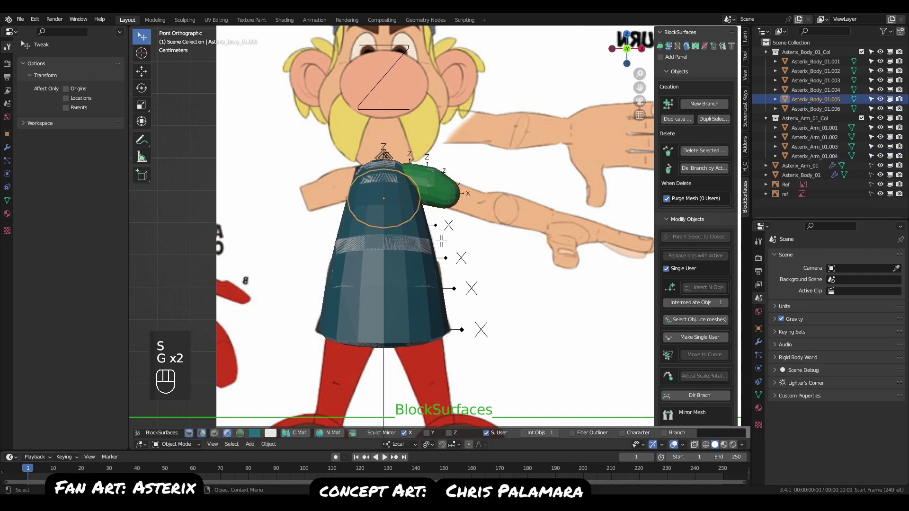
pyautogui.click(412, 178)
pyautogui.press('s')
pyautogui.click(461, 251)
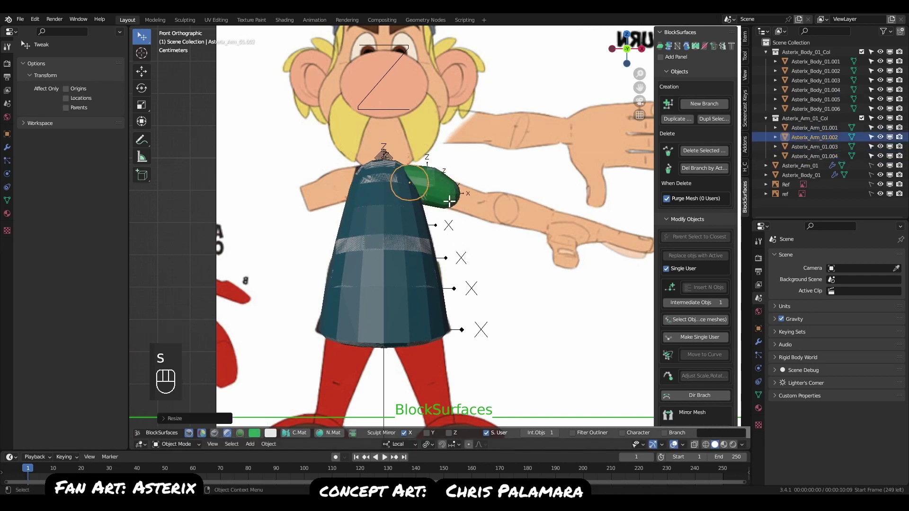
# Try moving the fourth arm ball down and outward beside the torso, then return it to the upper arm.
pyautogui.click(449, 202)
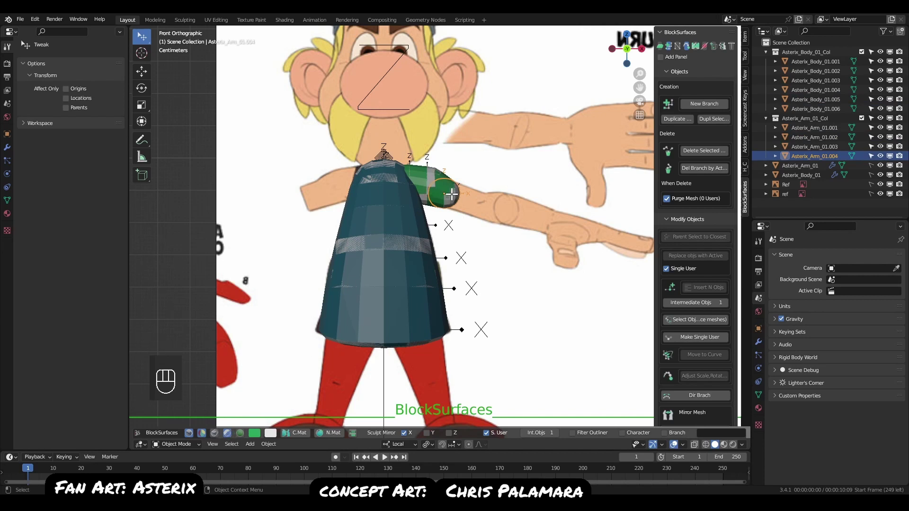
pyautogui.press('g')
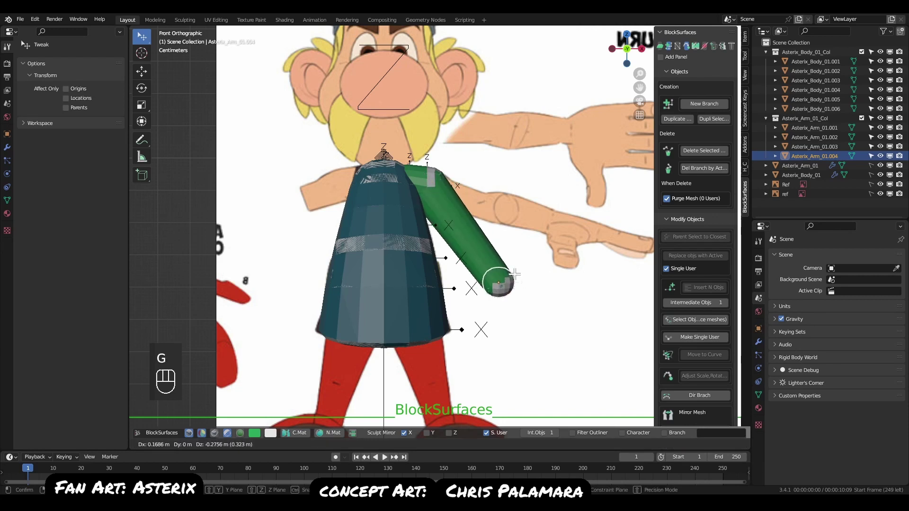
pyautogui.click(507, 270)
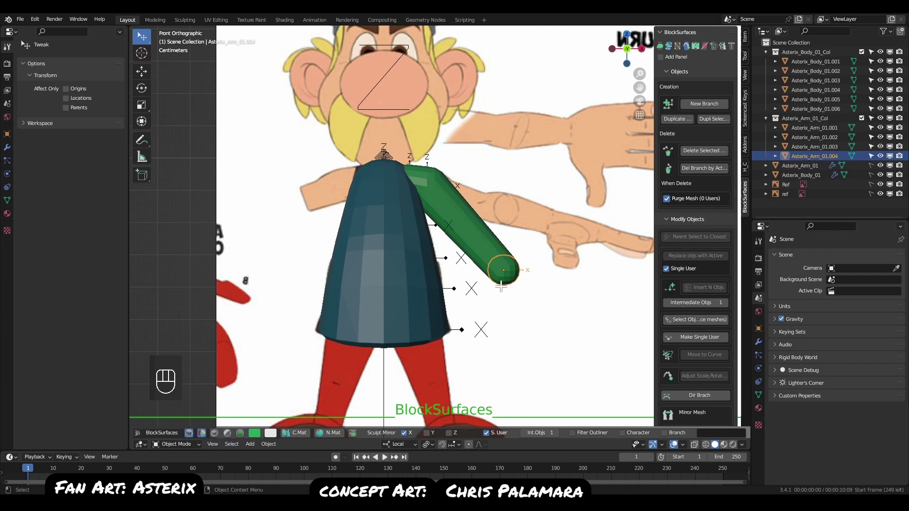
pyautogui.press('g')
pyautogui.click(460, 207)
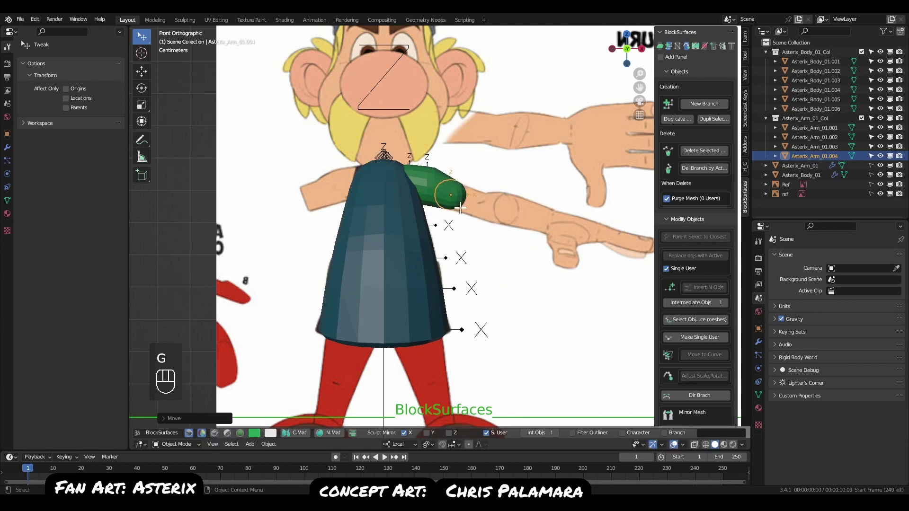
# Reposition and rotate the fourth arm ball, then extend, scale and place a fifth one just before the elbow.
pyautogui.press('g')
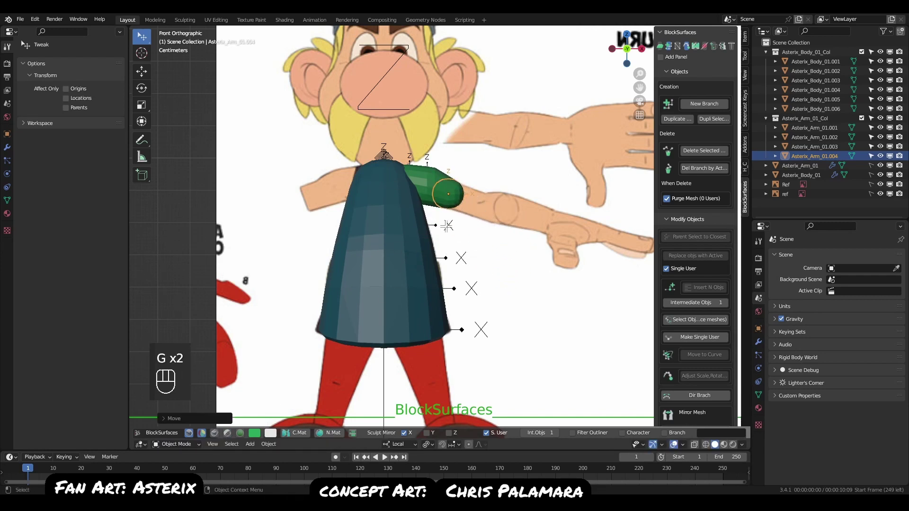
pyautogui.press('r')
pyautogui.press('e')
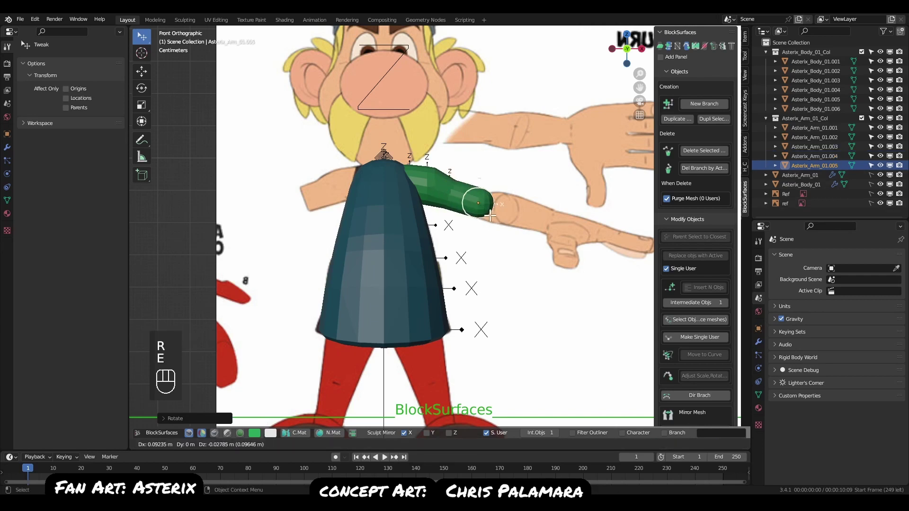
pyautogui.press('s')
pyautogui.click(515, 230)
pyautogui.press('g')
pyautogui.click(515, 230)
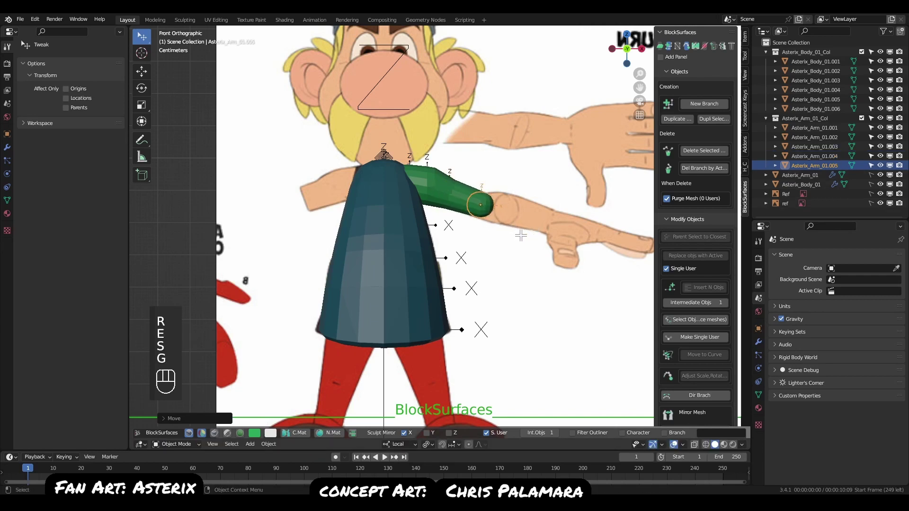
# Scale down the fourth arm ball, and adjust the position and rotation of the fifth.
pyautogui.click(455, 193)
pyautogui.press('s')
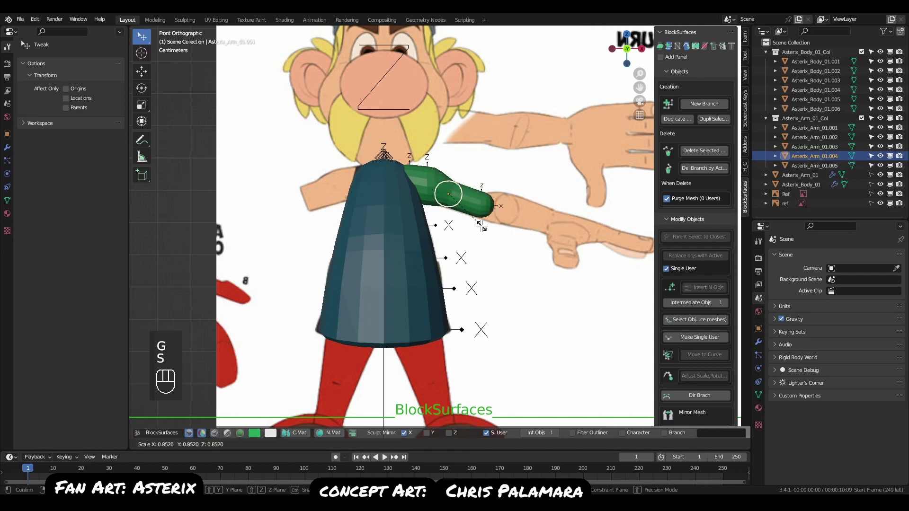
pyautogui.click(477, 219)
pyautogui.click(487, 209)
pyautogui.press('g')
pyautogui.click(506, 222)
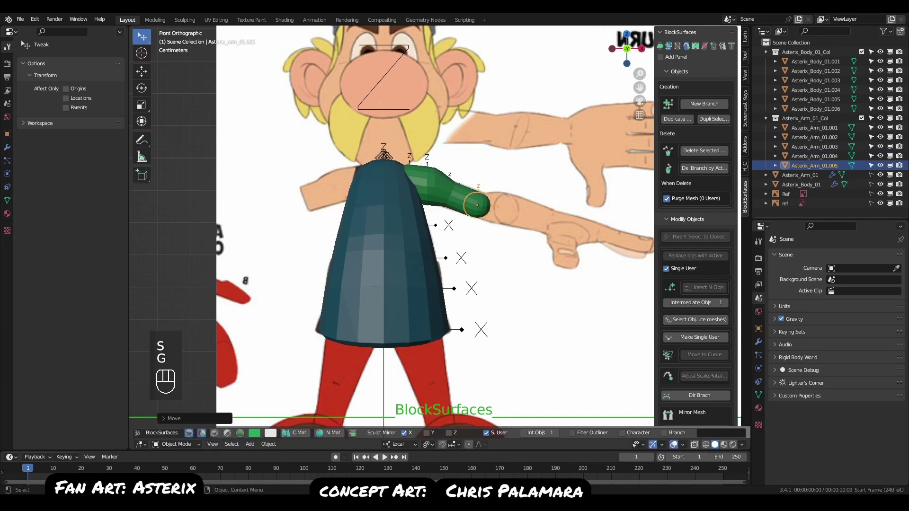
pyautogui.press('r')
pyautogui.click(514, 226)
# Extend a sixth arm ball to the elbow, and scale and move it to match the reference.
pyautogui.press('e')
pyautogui.click(524, 229)
pyautogui.press('s')
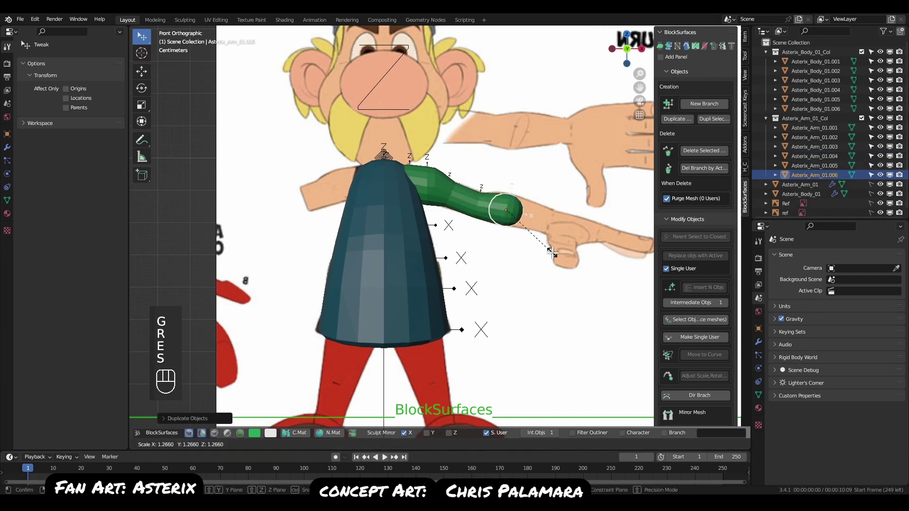
pyautogui.click(551, 248)
pyautogui.press('g')
pyautogui.click(546, 249)
pyautogui.press('s')
pyautogui.click(540, 251)
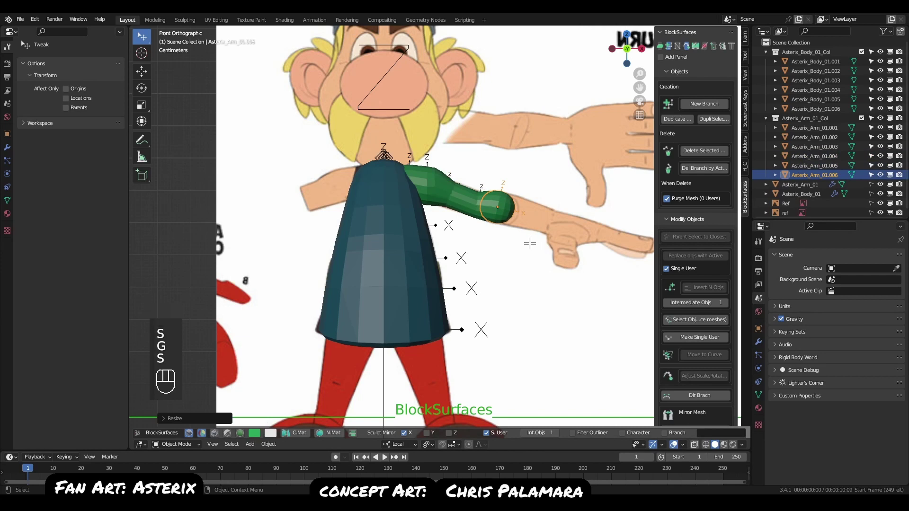
# Move the sixth arm ball to fit the forearm, then extend a seventh ball from it and scale it down.
pyautogui.press('g')
pyautogui.click(525, 241)
pyautogui.press('e')
pyautogui.click(545, 245)
pyautogui.press('s')
pyautogui.click(548, 247)
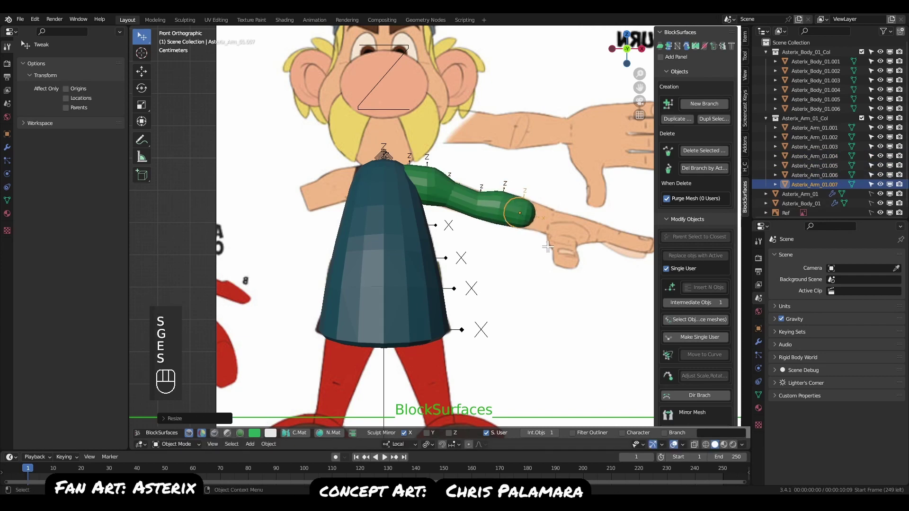
# Move the seventh arm ball to the wrist and scale it to fit, then extend an eighth ball just beyond it.
pyautogui.press('g')
pyautogui.click(573, 258)
pyautogui.press('s')
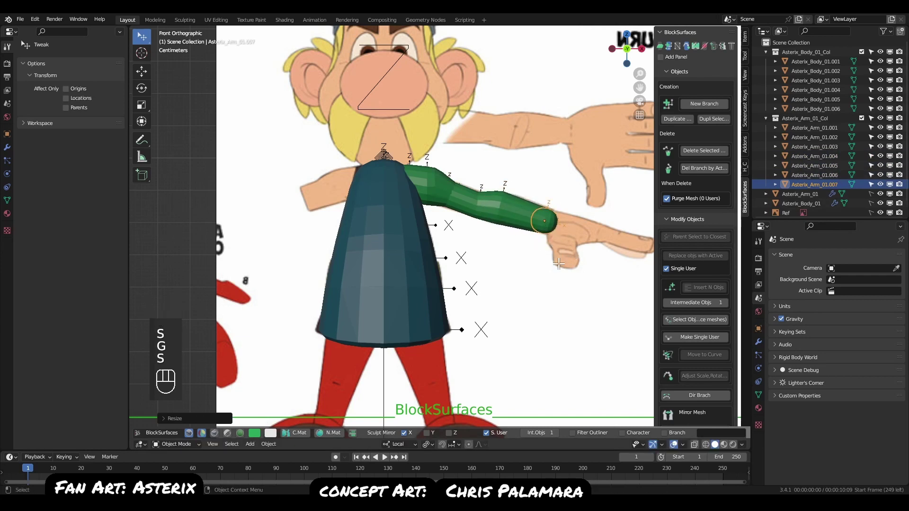
pyautogui.click(560, 263)
pyautogui.press('g')
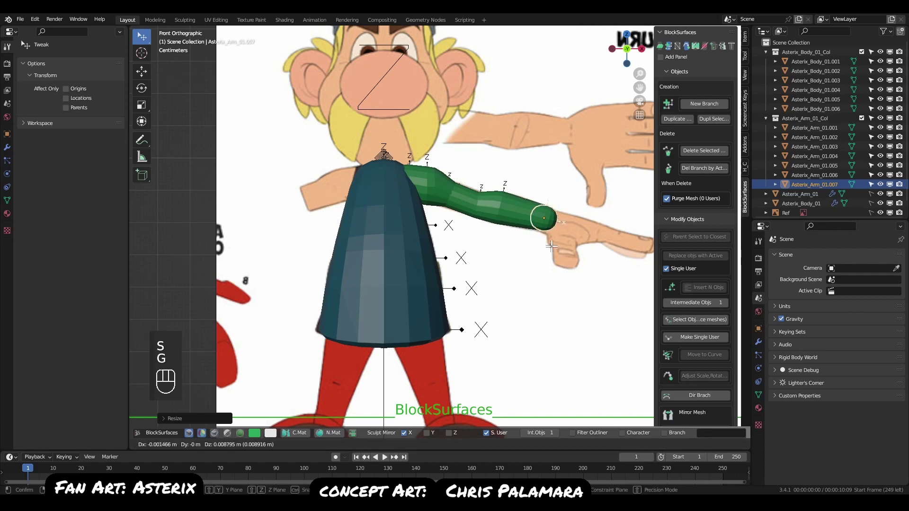
pyautogui.click(552, 247)
pyautogui.press('e')
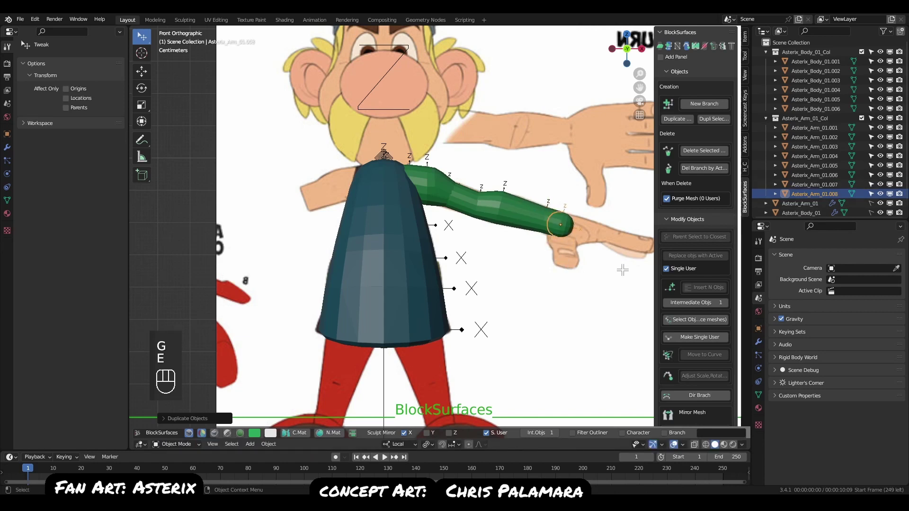
# Scale down the third arm ball and shift it slightly outward along the shoulder.
pyautogui.click(432, 182)
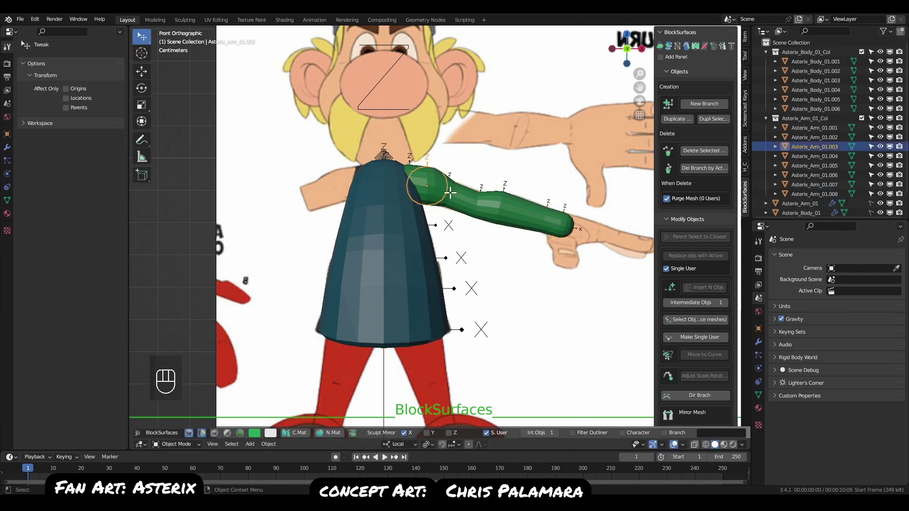
pyautogui.click(451, 194)
pyautogui.click(434, 188)
pyautogui.press('s')
pyautogui.click(469, 233)
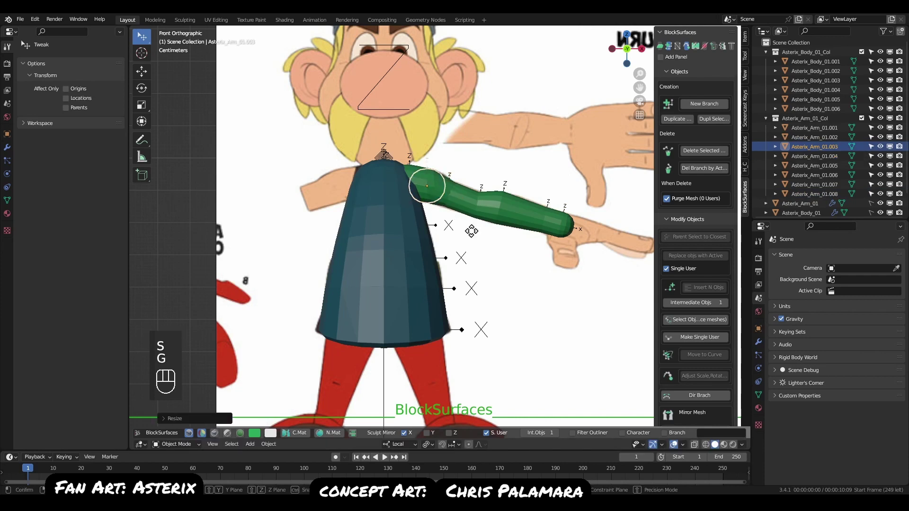
pyautogui.click(429, 189)
pyautogui.press('g')
pyautogui.press('g')
pyautogui.click(442, 197)
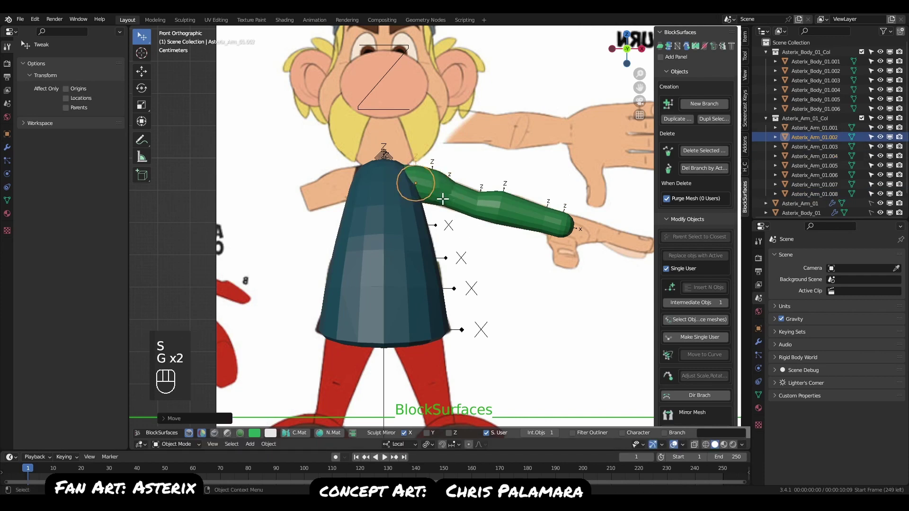
# Scale and reposition the second arm ball where the shoulder meets the torso.
pyautogui.press('s')
pyautogui.click(466, 229)
pyautogui.press('g')
pyautogui.click(465, 243)
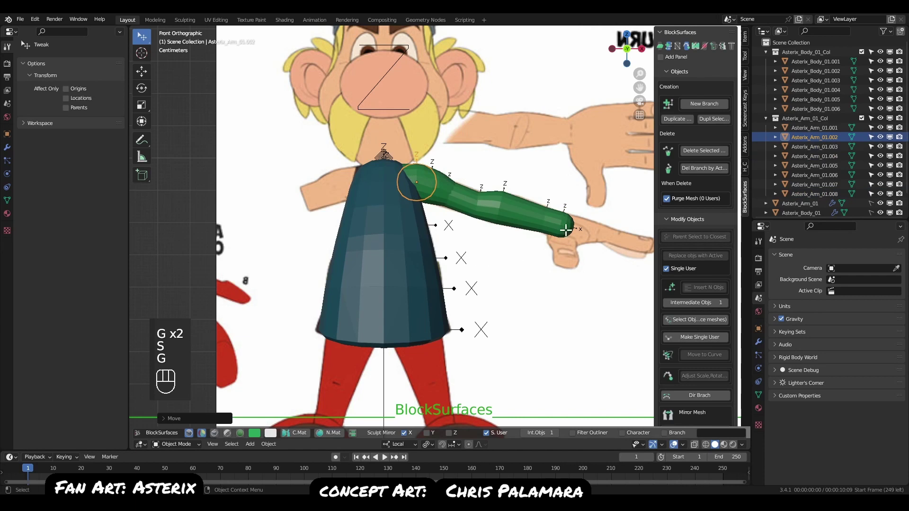
# Rotate the eighth arm ball to the angle of the palm's base and stretch it along its local Z axis.
pyautogui.click(565, 230)
pyautogui.press('r')
pyautogui.click(575, 265)
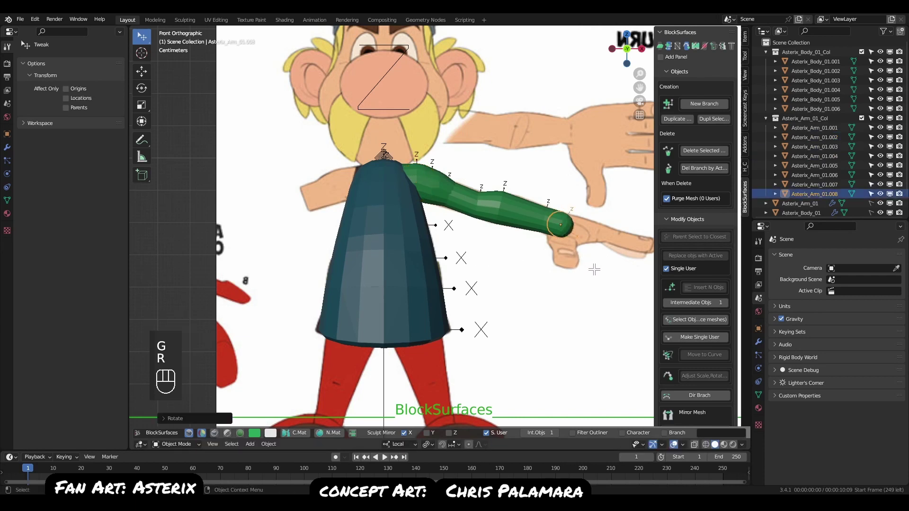
pyautogui.press('s')
pyautogui.press('z')
pyautogui.click(582, 264)
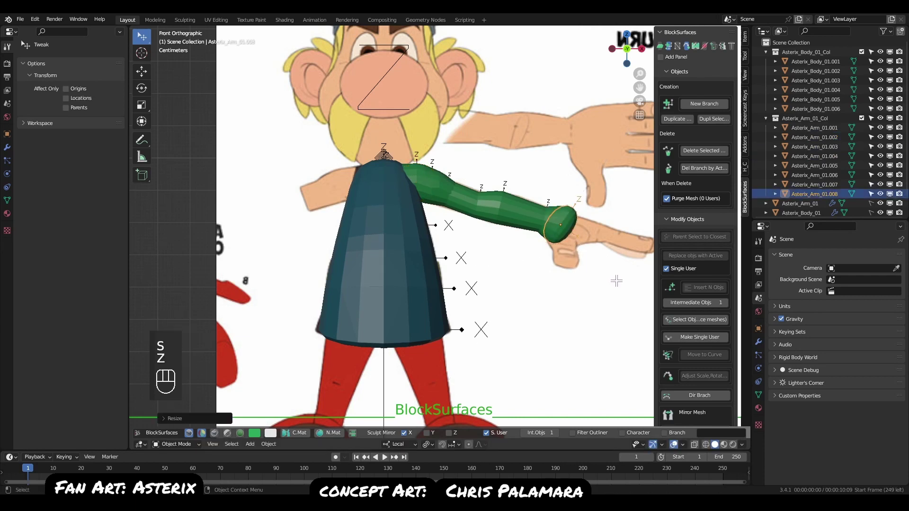
# Scale down and reposition the eighth arm ball at the base of the hand, and nudge the seventh ball toward it.
pyautogui.press('s')
pyautogui.click(588, 262)
pyautogui.press('g')
pyautogui.click(588, 268)
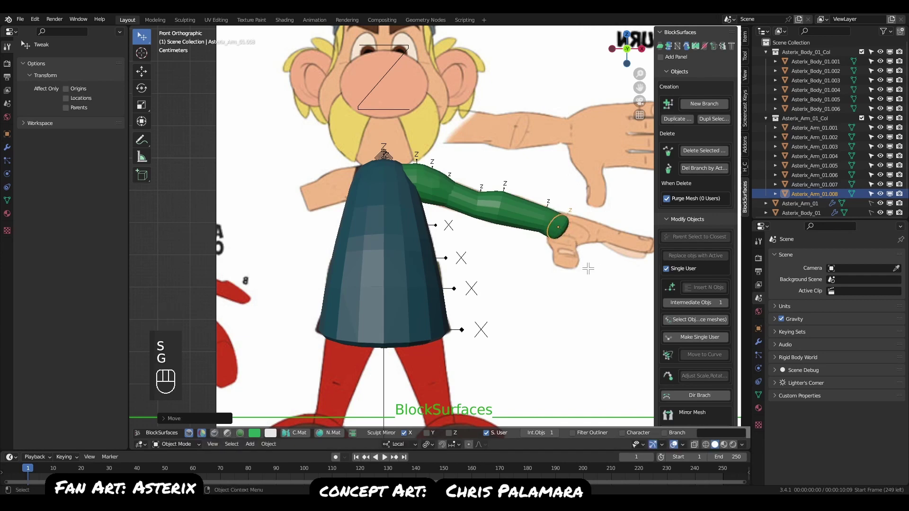
pyautogui.press('g')
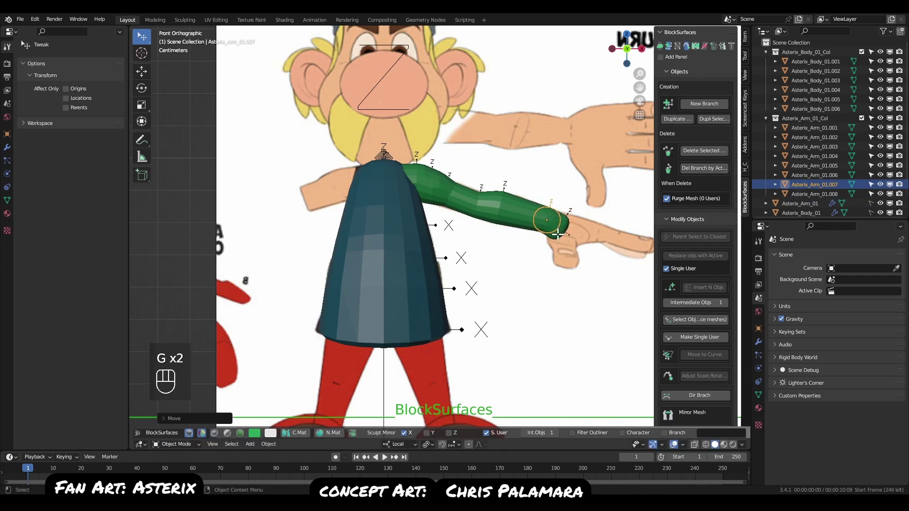
pyautogui.click(588, 250)
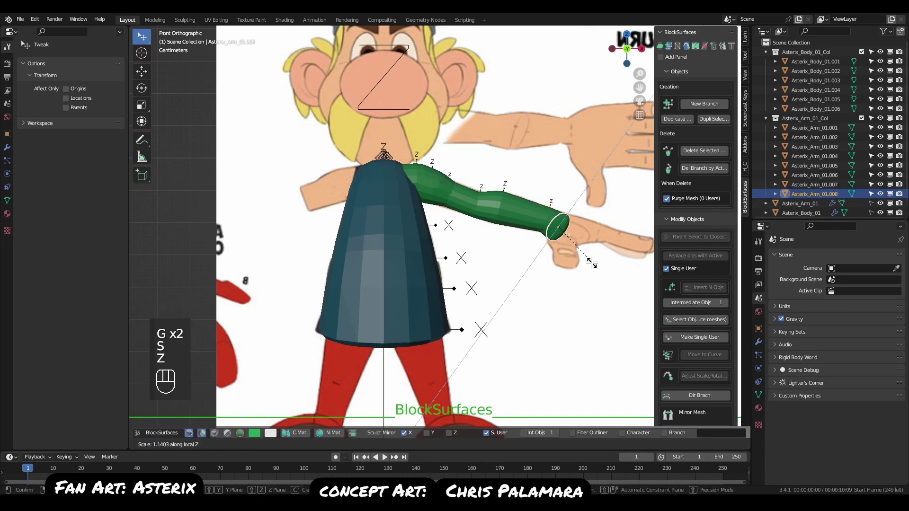
# Extend a ninth arm ball to the end of the palm, then rotate it, shrink it along local Z and reposition it.
pyautogui.press('e')
pyautogui.press('r')
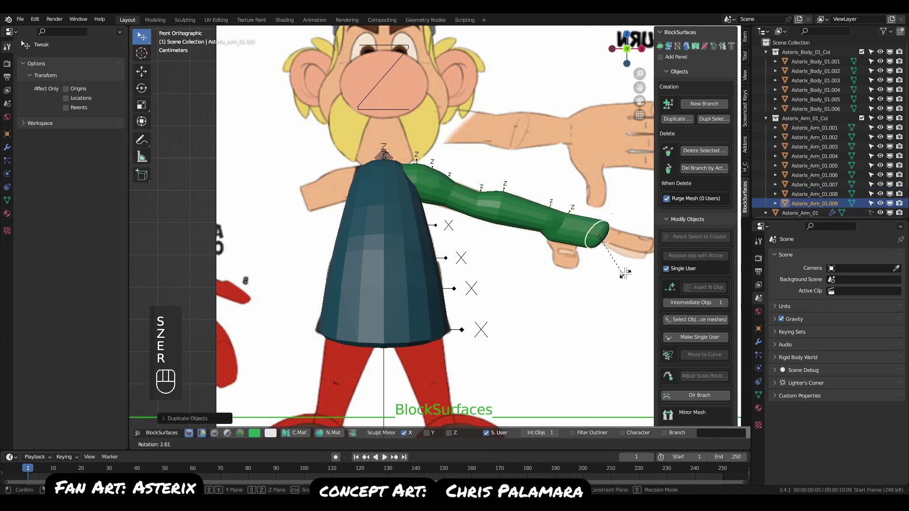
pyautogui.click(618, 265)
pyautogui.press('s')
pyautogui.press('z')
pyautogui.click(623, 275)
pyautogui.press('g')
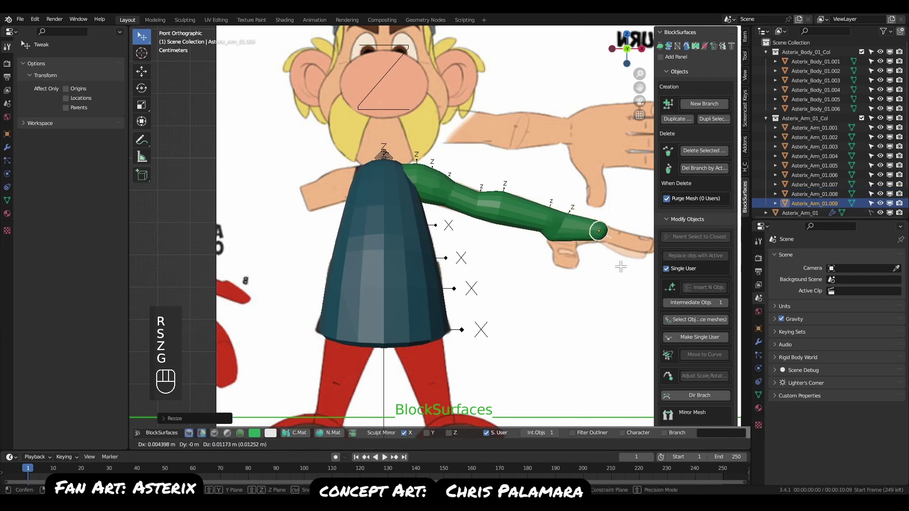
pyautogui.click(621, 271)
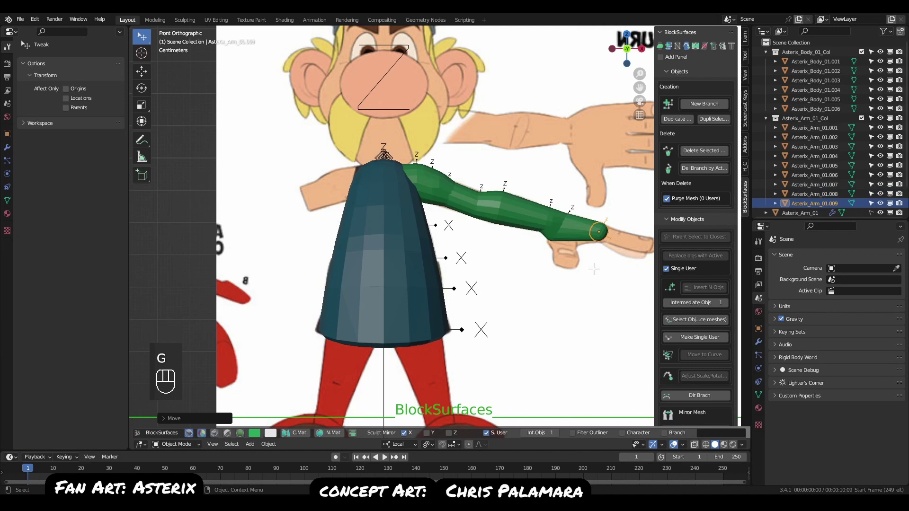
# Select the large ball in the lower body and display the branch balls as solid shapes.
pyautogui.keyDown('alt'); pyautogui.moveTo(505, 308); pyautogui.dragTo(461, 277, button='middle'); pyautogui.keyUp('alt')
pyautogui.keyDown('alt'); pyautogui.moveTo(461, 278); pyautogui.dragTo(441, 232, button='right'); pyautogui.keyUp('alt')
pyautogui.moveTo(431, 289); pyautogui.dragTo(410, 289, button='middle')
pyautogui.click(358, 266)
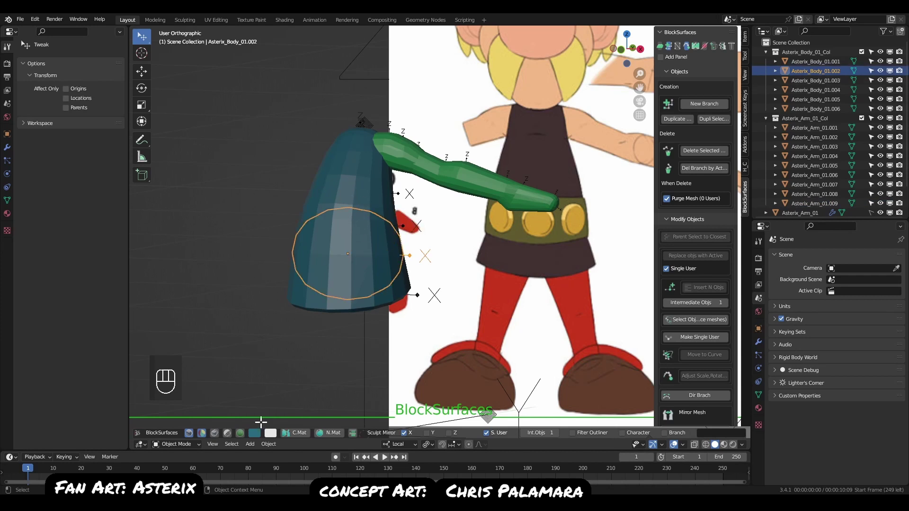
pyautogui.click(227, 433)
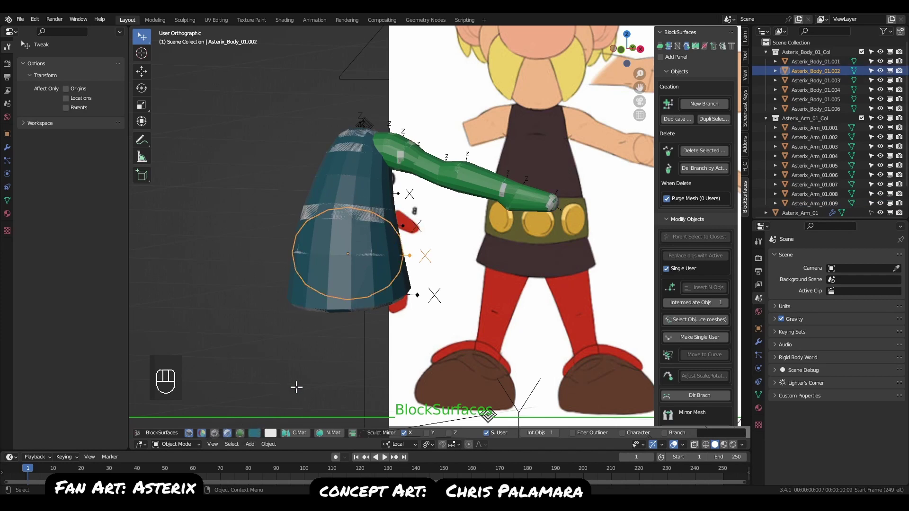
# Colour the body surface dark brown with hue 0.007, saturation 0.915 and value 0.027.
pyautogui.click(254, 433)
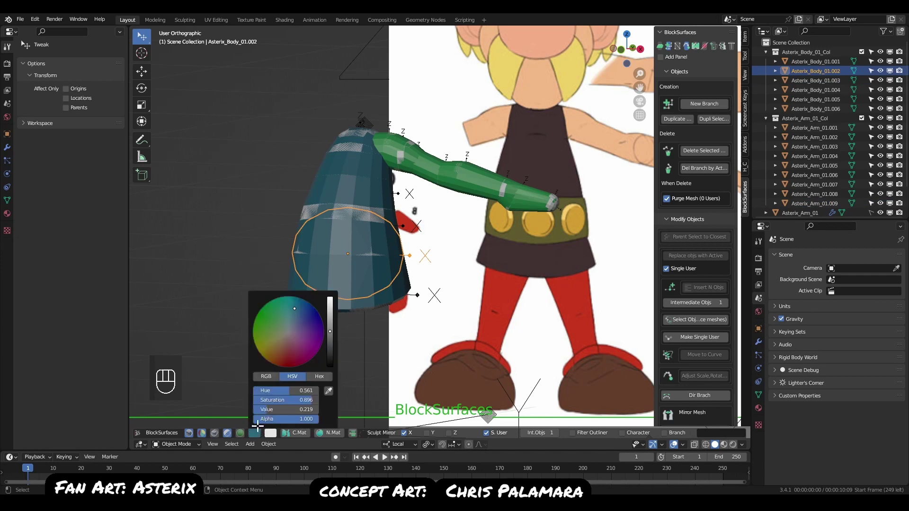
pyautogui.click(255, 433)
pyautogui.moveTo(268, 327); pyautogui.dragTo(285, 362)
pyautogui.moveTo(334, 327); pyautogui.dragTo(330, 356)
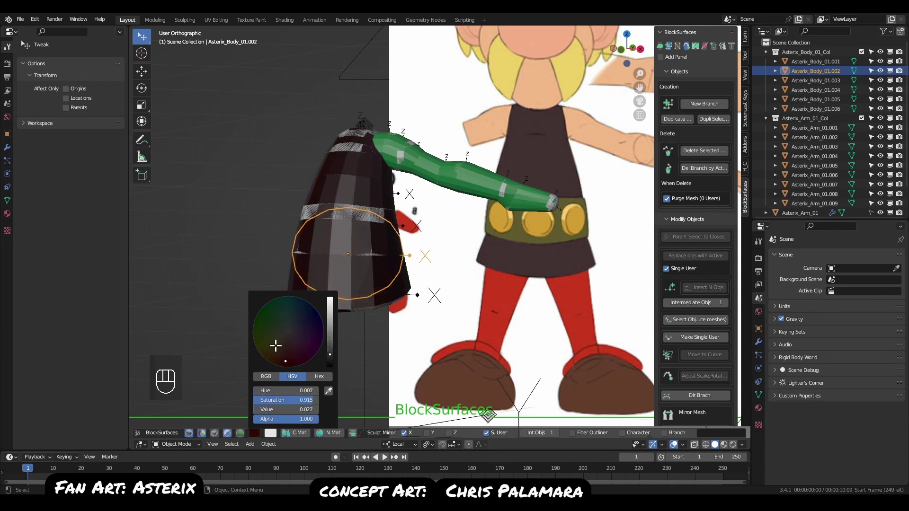
# Adjust the body balls' own colour to a light, nearly neutral grey.
pyautogui.click(270, 433)
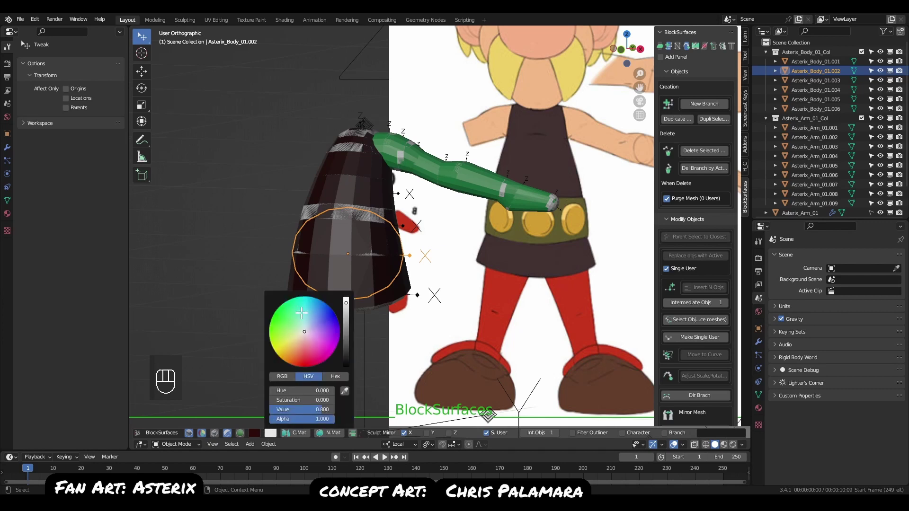
pyautogui.moveTo(318, 338)
pyautogui.mouseDown()
pyautogui.moveTo(300, 361)
pyautogui.moveTo(314, 345)
pyautogui.moveTo(283, 335)
pyautogui.moveTo(303, 330)
pyautogui.mouseUp()
pyautogui.click(346, 305)
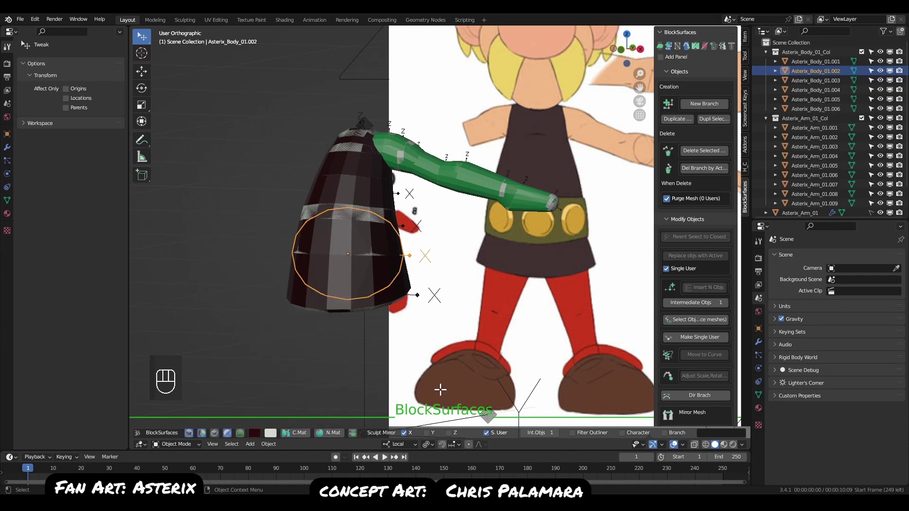
# Cycle the axis display of the branch balls until all axes are hidden.
pyautogui.moveTo(319, 356); pyautogui.dragTo(315, 360, button='middle')
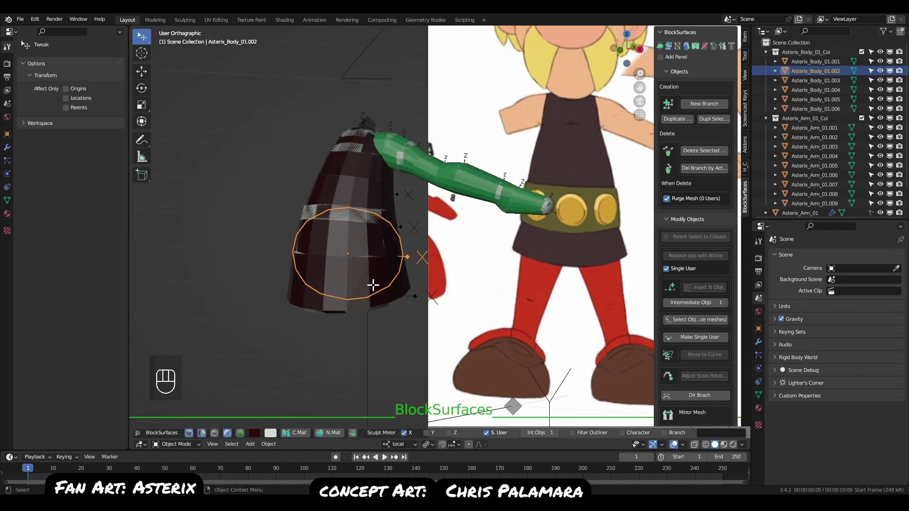
pyautogui.press('j')
pyautogui.press('j')
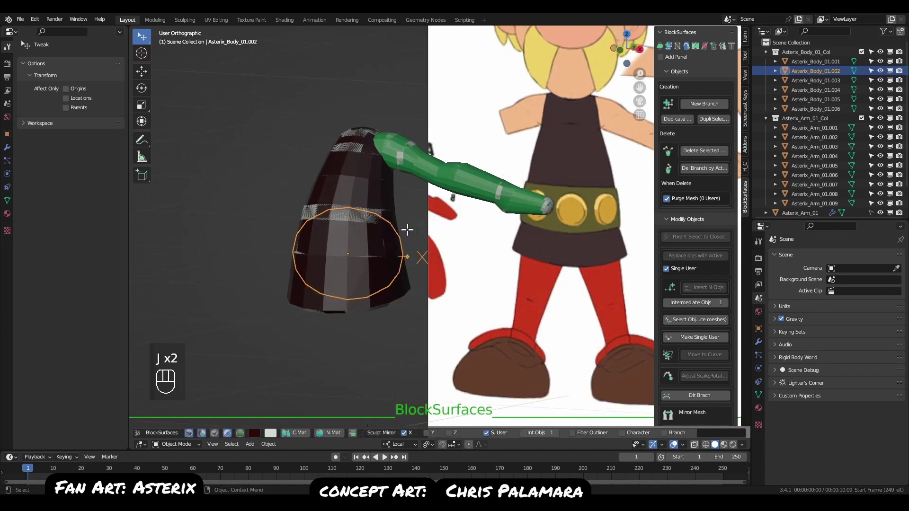
pyautogui.press('j')
pyautogui.press('j')
pyautogui.press('j')
pyautogui.press('j')
pyautogui.press('j')
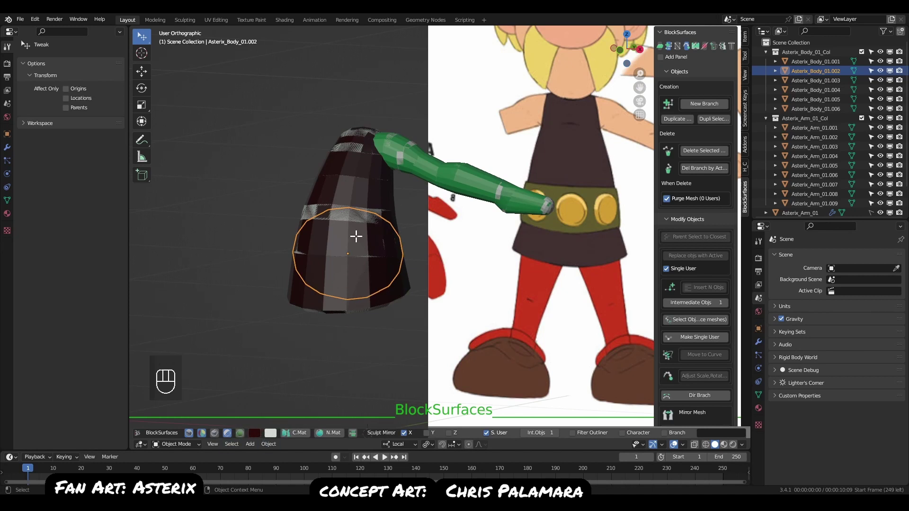
# Compare smooth and flat shading on the body and arm surfaces with the solid balls hidden.
pyautogui.click(240, 432)
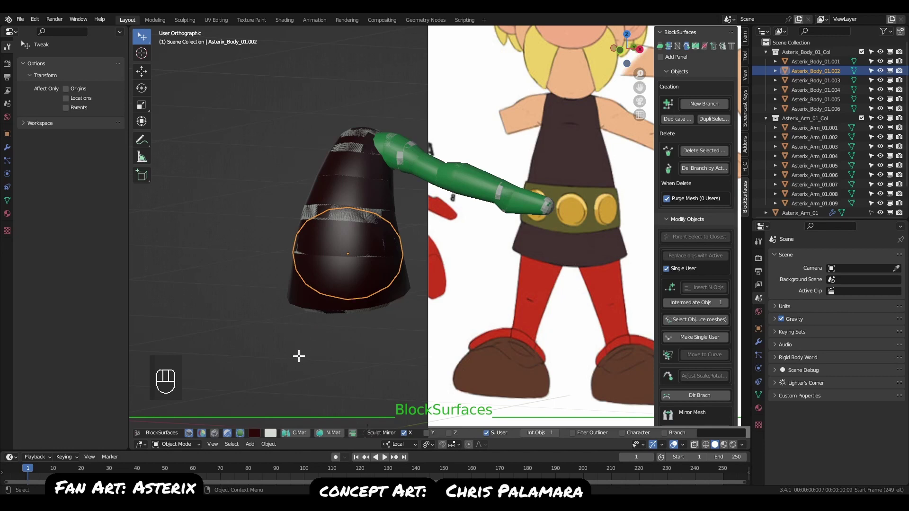
pyautogui.moveTo(298, 355)
pyautogui.mouseDown(button='middle')
pyautogui.moveTo(288, 373)
pyautogui.moveTo(336, 367)
pyautogui.moveTo(303, 379)
pyautogui.mouseUp(button='middle')
pyautogui.click(239, 431)
pyautogui.click(239, 432)
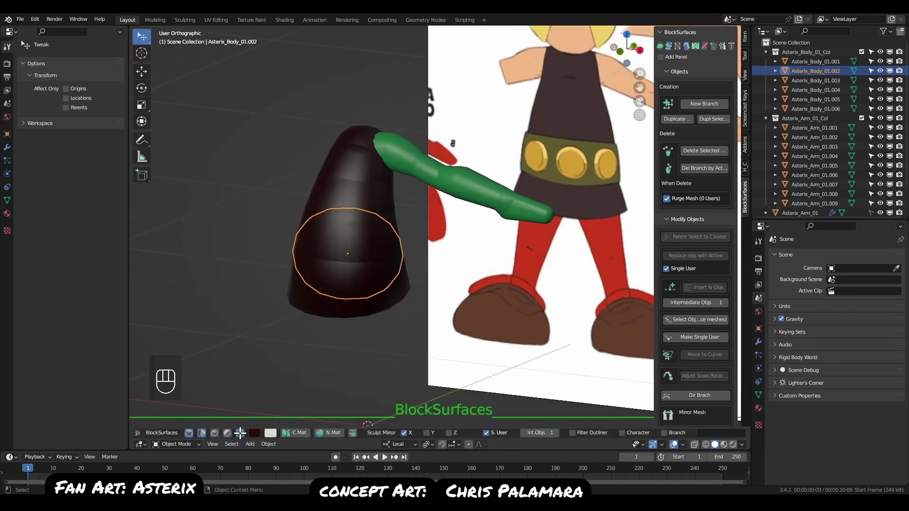
pyautogui.click(240, 433)
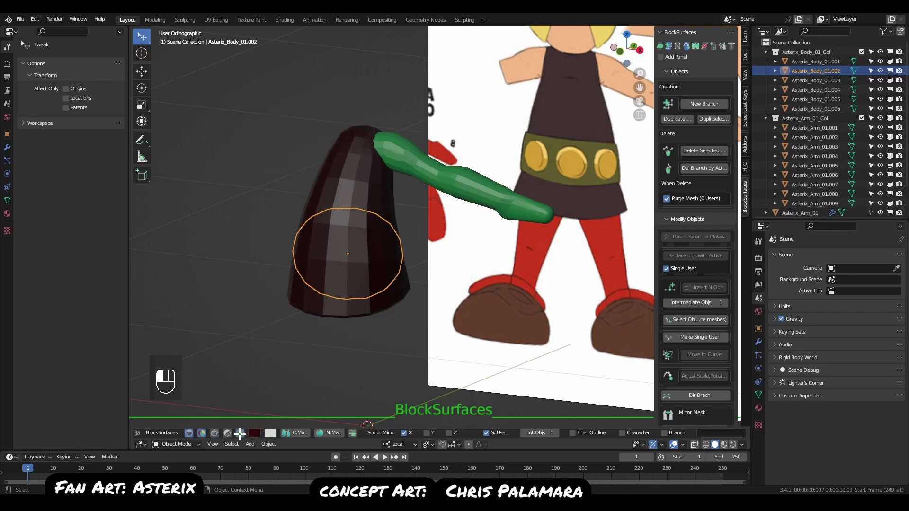
pyautogui.click(239, 432)
pyautogui.click(240, 432)
# Set the body and arm surfaces to smooth shading.
pyautogui.scroll(3, 365, 258)
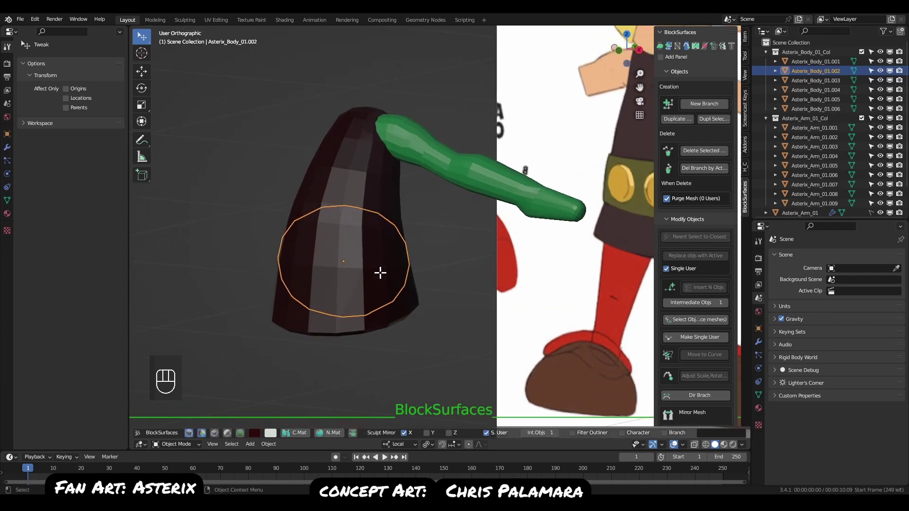
pyautogui.moveTo(358, 298); pyautogui.dragTo(284, 217, button='middle')
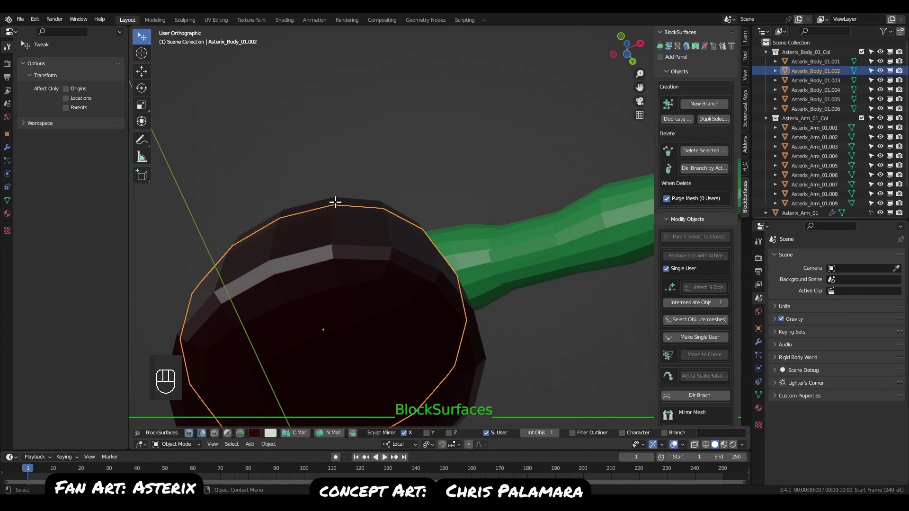
pyautogui.moveTo(380, 205); pyautogui.dragTo(290, 316, button='middle')
pyautogui.scroll(-3, 284, 361)
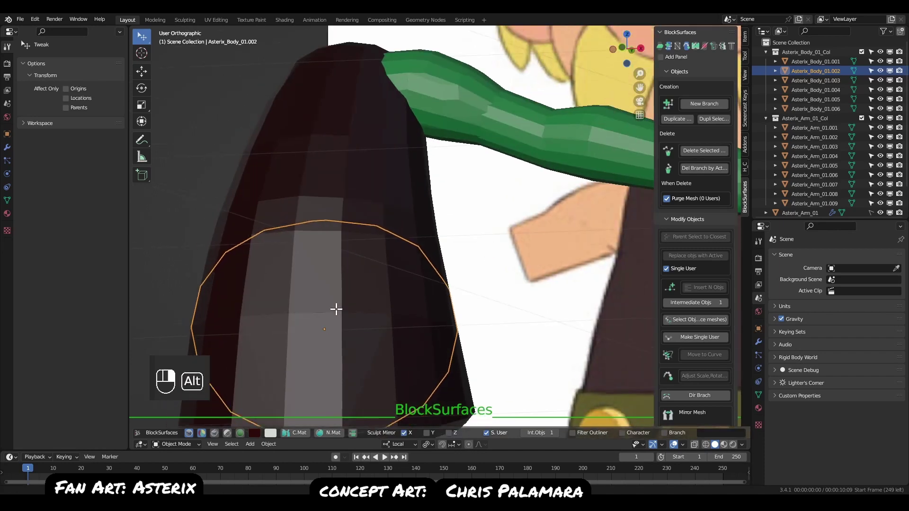
pyautogui.moveTo(260, 408); pyautogui.dragTo(331, 275, button='middle')
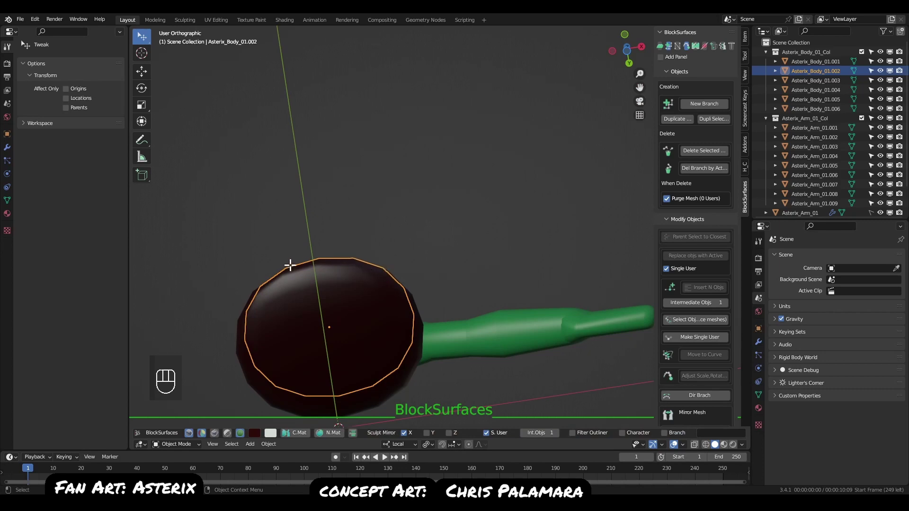
pyautogui.moveTo(291, 265)
pyautogui.mouseDown(button='middle')
pyautogui.moveTo(353, 331)
pyautogui.moveTo(374, 291)
pyautogui.moveTo(337, 322)
pyautogui.moveTo(343, 299)
pyautogui.moveTo(245, 432)
pyautogui.moveTo(363, 248)
pyautogui.moveTo(362, 280)
pyautogui.moveTo(349, 300)
pyautogui.moveTo(371, 325)
pyautogui.moveTo(353, 326)
pyautogui.moveTo(337, 356)
pyautogui.mouseUp(button='middle')
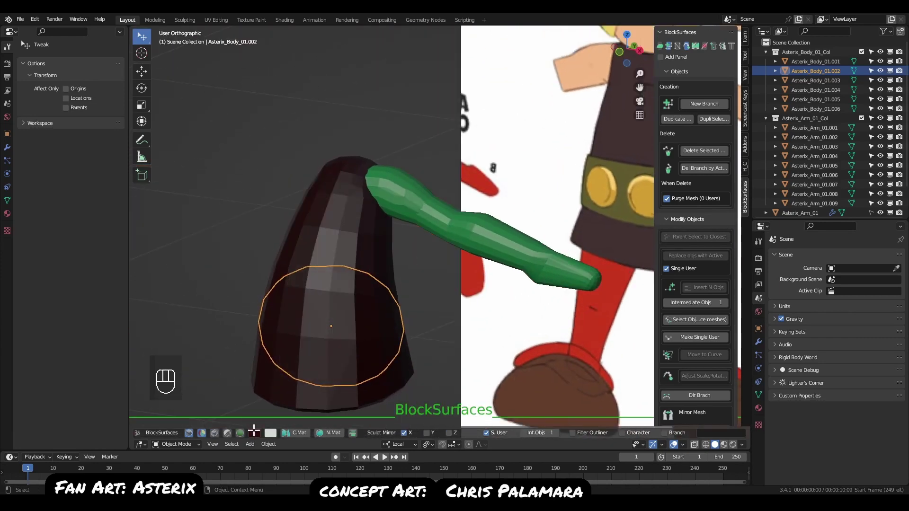
pyautogui.click(240, 433)
pyautogui.keyDown('alt'); pyautogui.moveTo(363, 313); pyautogui.dragTo(362, 332, button='middle'); pyautogui.keyUp('alt')
pyautogui.moveTo(362, 331); pyautogui.dragTo(341, 347, button='middle')
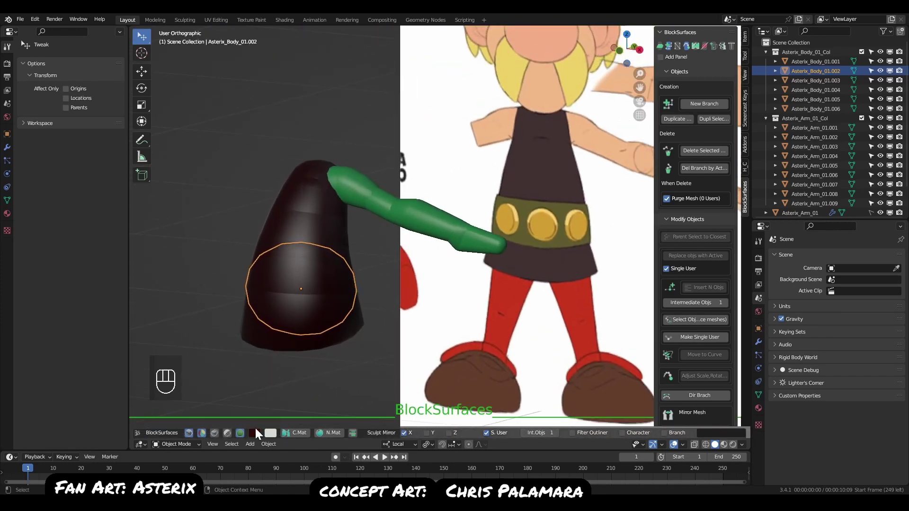
# Toggle the body branch's display between its continuous surface and its separate balls.
pyautogui.press('v')
pyautogui.press('v')
pyautogui.press('v')
pyautogui.press('v')
pyautogui.press('v')
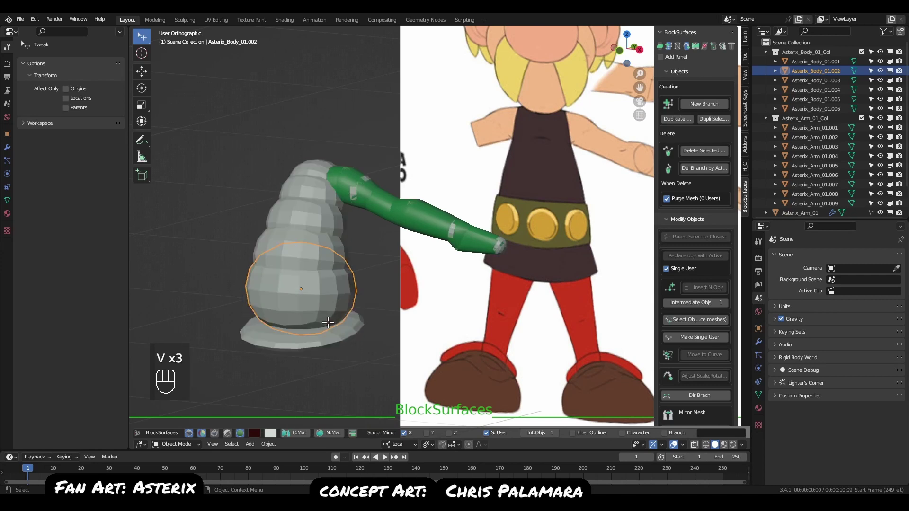
# Cycle the body branch's display repeatedly until the dark surface is shown and its solid balls are hidden.
pyautogui.press('v')
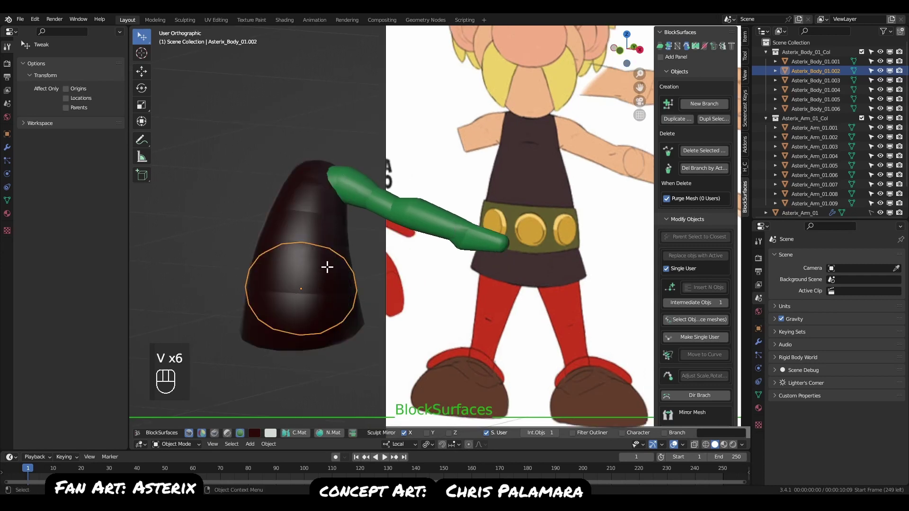
pyautogui.press('v')
pyautogui.press('v')
pyautogui.press('v')
pyautogui.press('v')
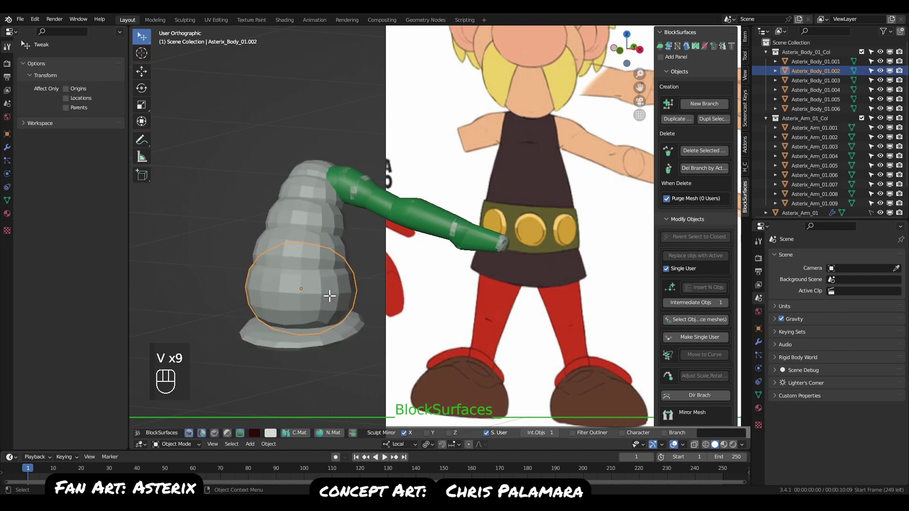
pyautogui.press('v')
pyautogui.press('v')
pyautogui.press('v')
pyautogui.press('v')
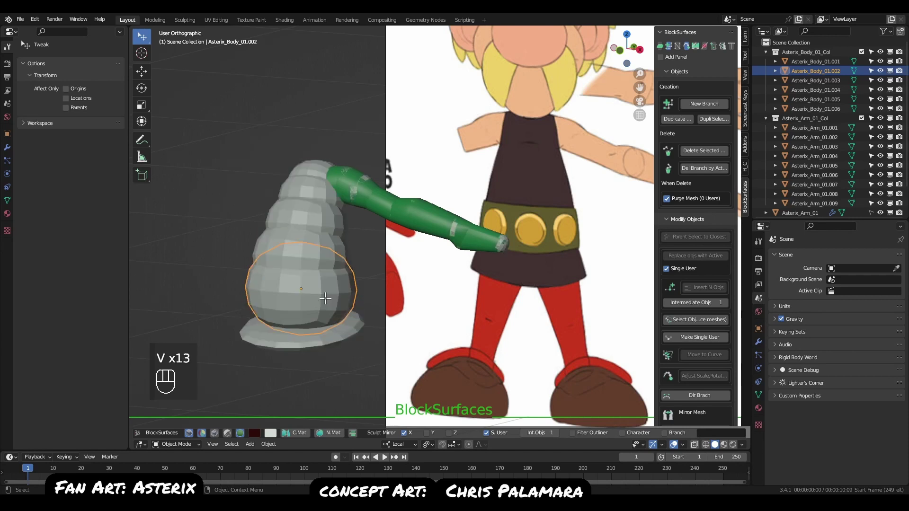
pyautogui.press('v')
pyautogui.press('v')
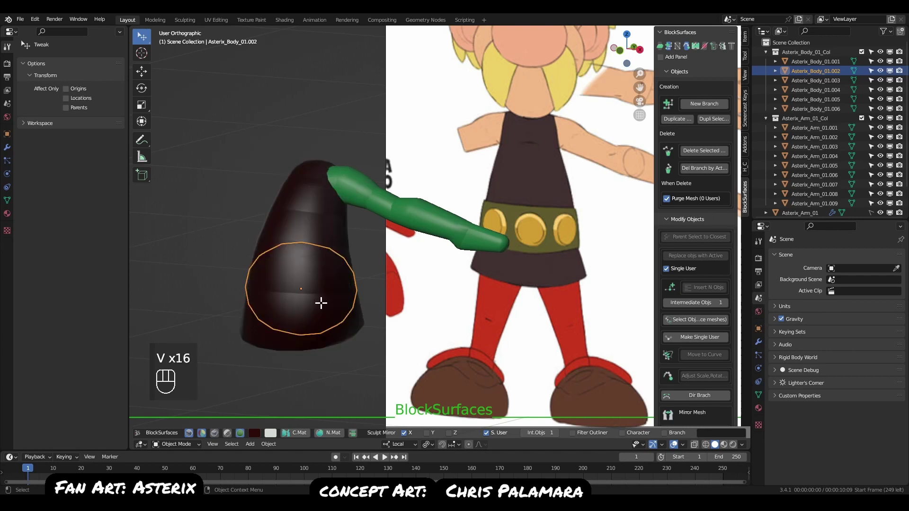
# Join the outliner and properties areas into one full-height outliner.
pyautogui.rightClick(812, 218)
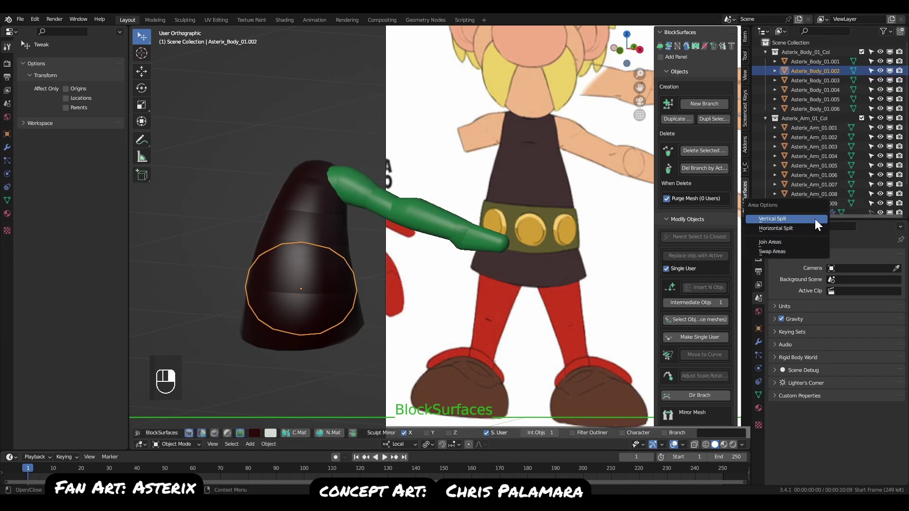
pyautogui.click(816, 242)
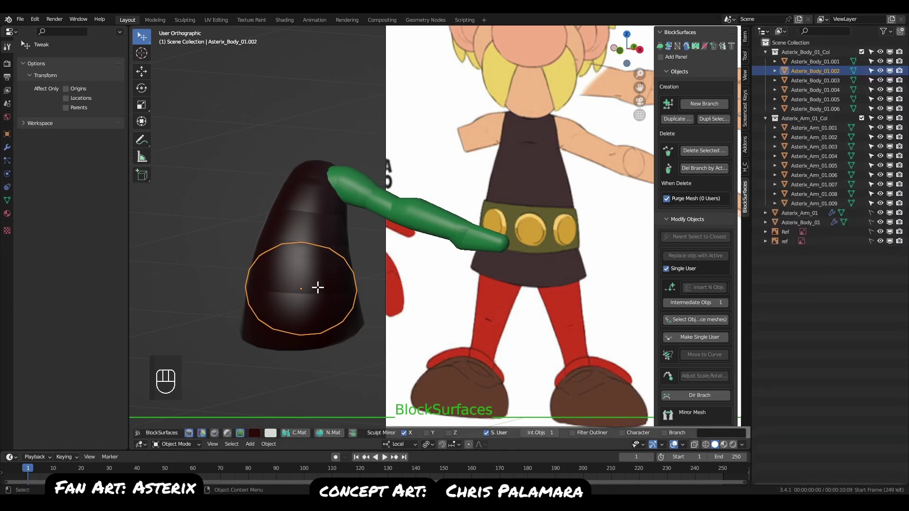
pyautogui.press('v')
pyautogui.press('v')
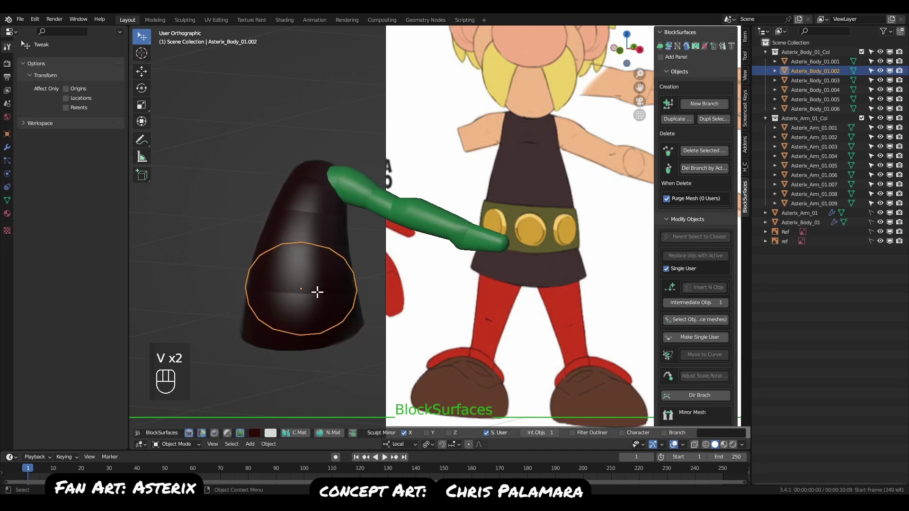
# Select the body surface mesh and try moving it away from its balls with the solid balls hidden and shown.
pyautogui.hotkey('alt', 'v')
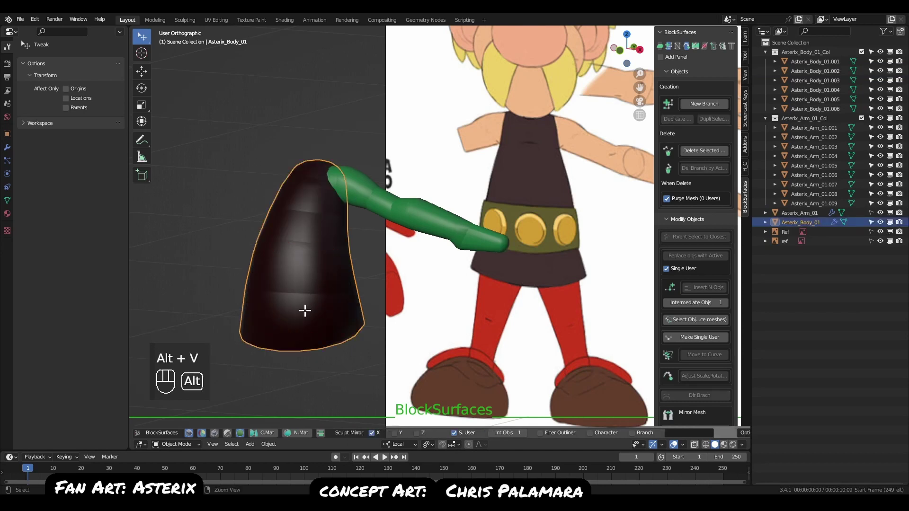
pyautogui.press('g')
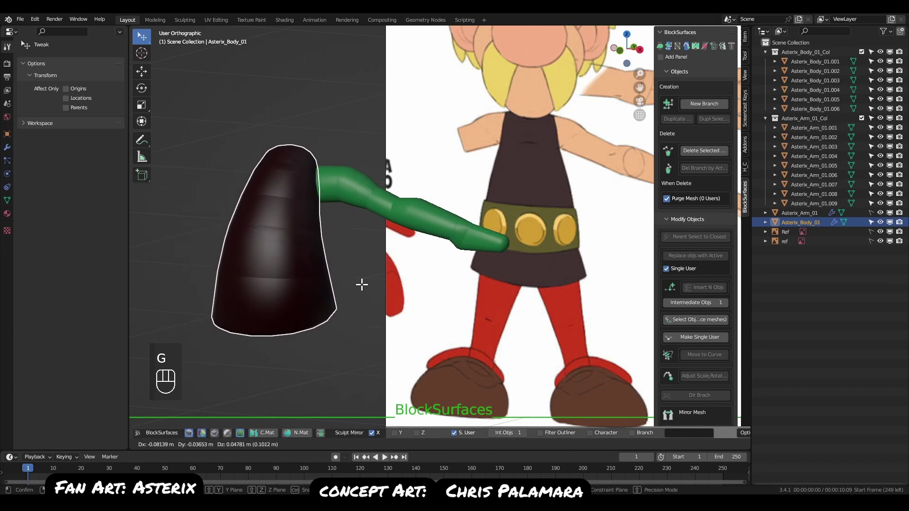
pyautogui.press('Escape')
pyautogui.click(228, 432)
pyautogui.press('g')
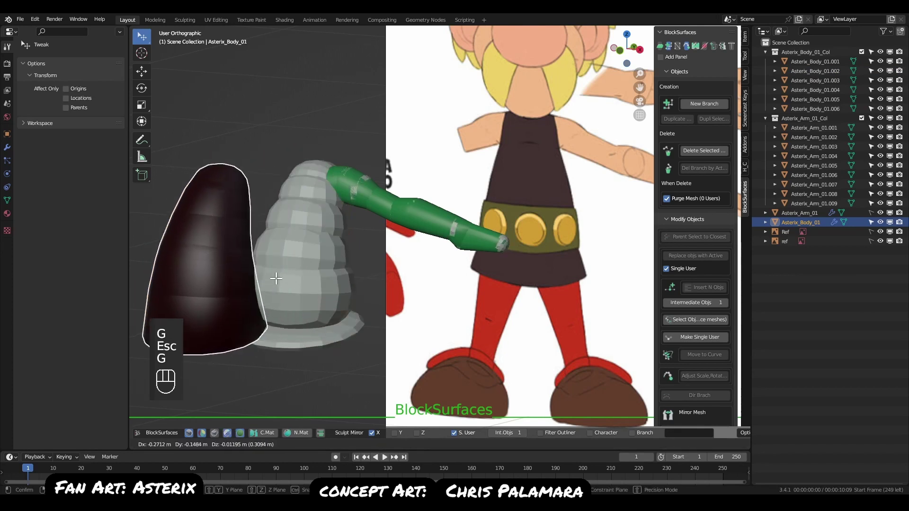
pyautogui.press('Escape')
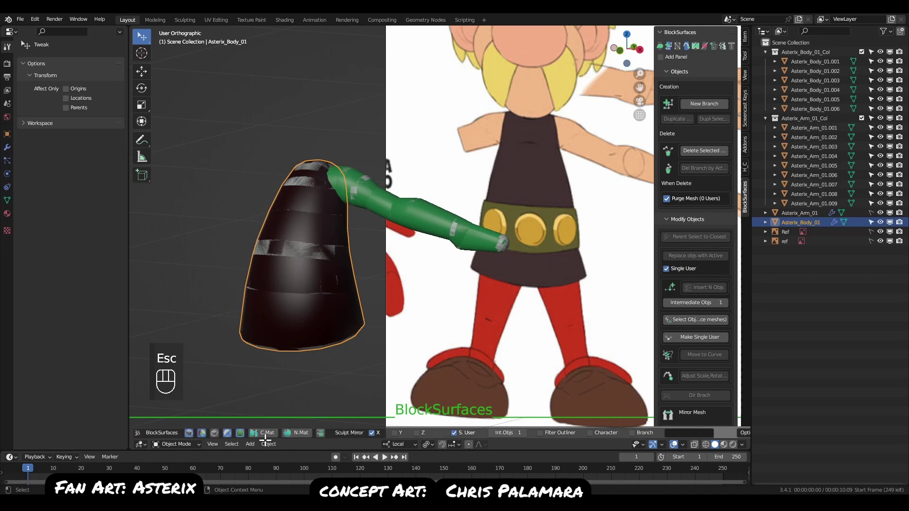
# Set the body surface material's roughness to 1.0 and switch the viewport to Material Preview shading.
pyautogui.hotkey('alt', '2')
pyautogui.click(759, 213)
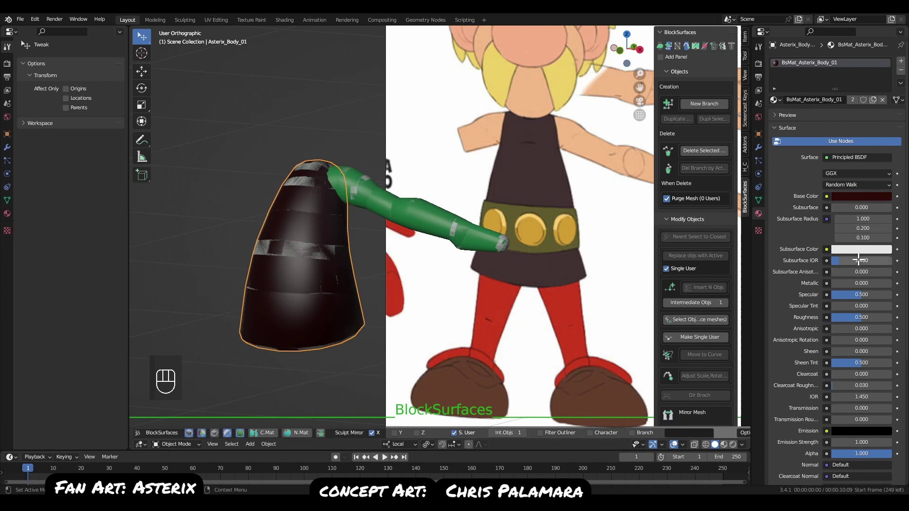
pyautogui.moveTo(857, 316); pyautogui.dragTo(900, 317)
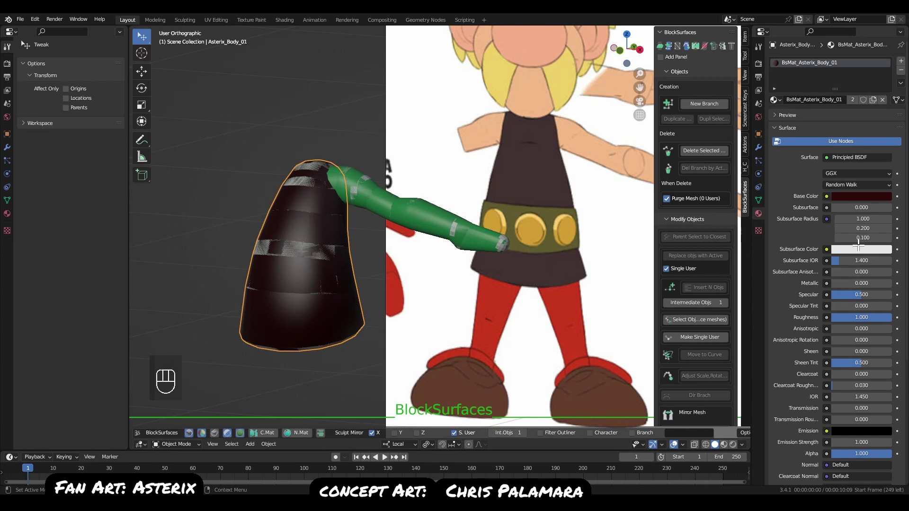
pyautogui.click(724, 444)
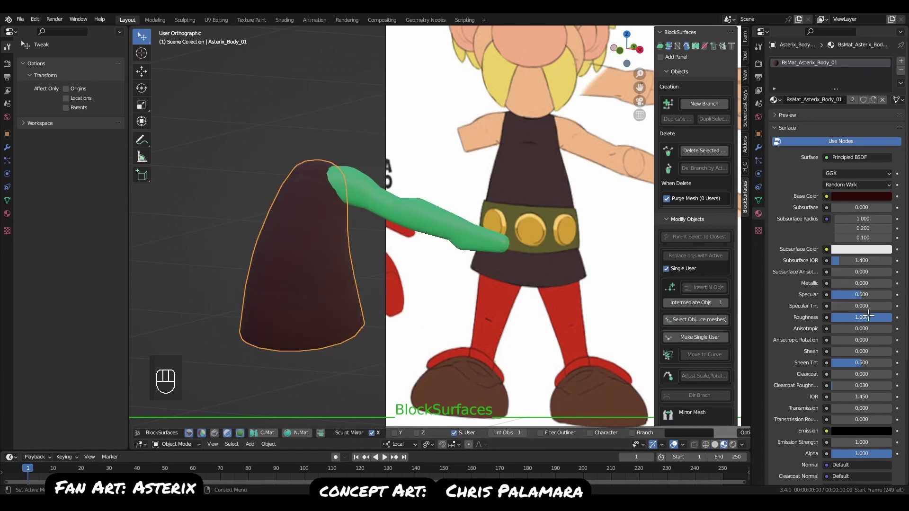
pyautogui.moveTo(872, 317)
pyautogui.mouseDown()
pyautogui.moveTo(854, 316)
pyautogui.moveTo(889, 313)
pyautogui.mouseUp()
# Return the selection from the body surface to its lower ball and hide the solid balls.
pyautogui.press('g')
pyautogui.press('Escape')
pyautogui.hotkey('alt', 'v')
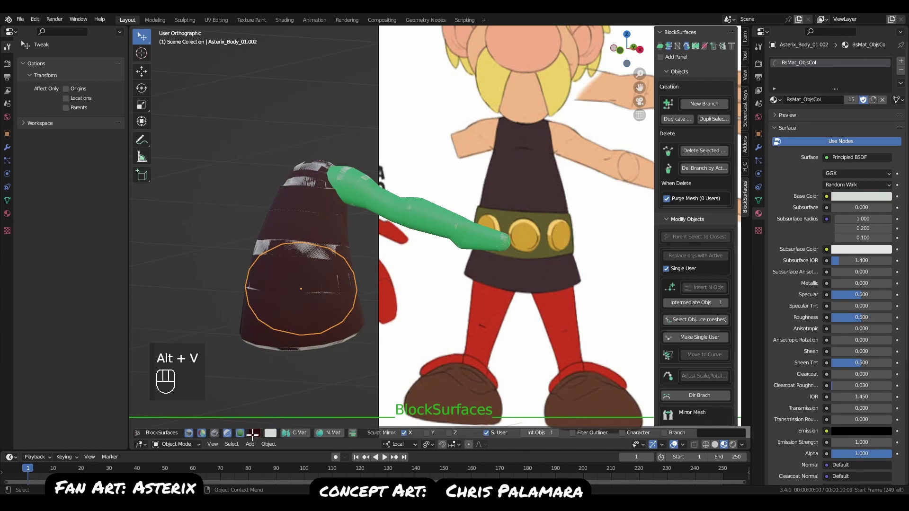
pyautogui.click(228, 432)
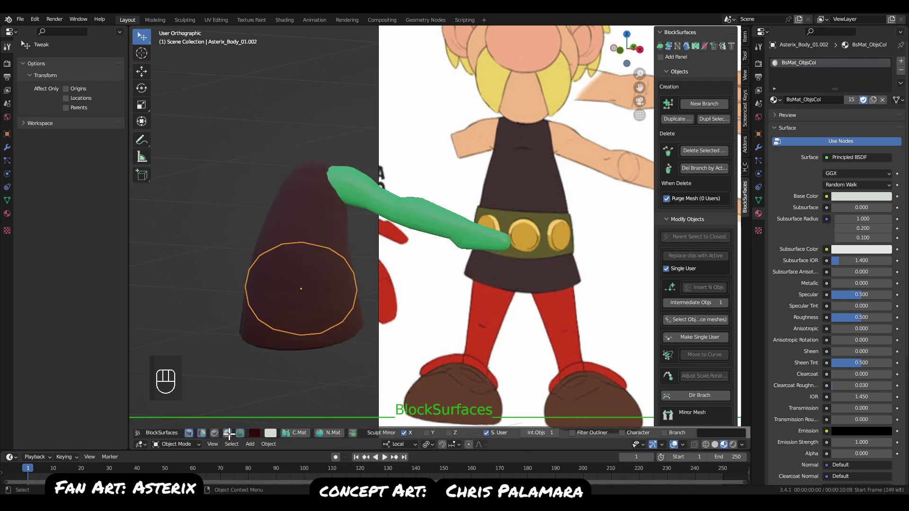
# Select the middle ball of the arm and change the arm branch colour to a beige skin tone.
pyautogui.moveTo(310, 346); pyautogui.dragTo(345, 314, button='middle')
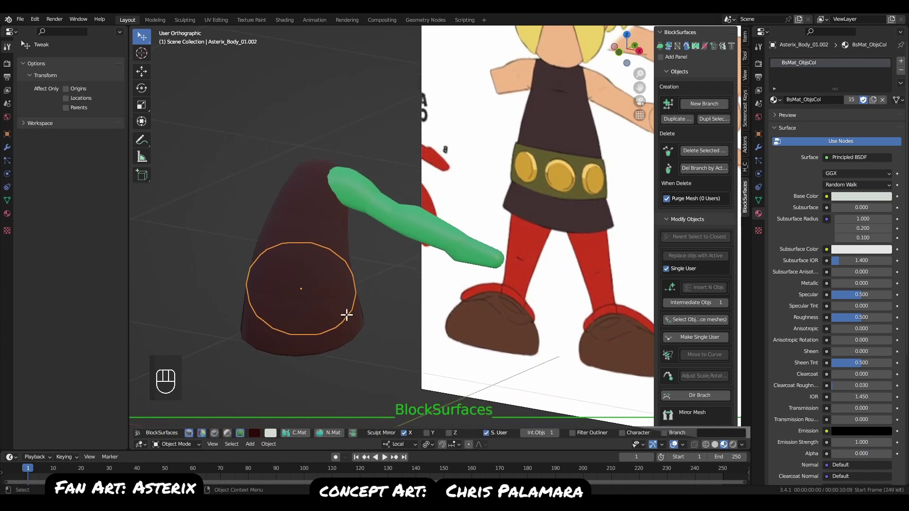
pyautogui.click(391, 209)
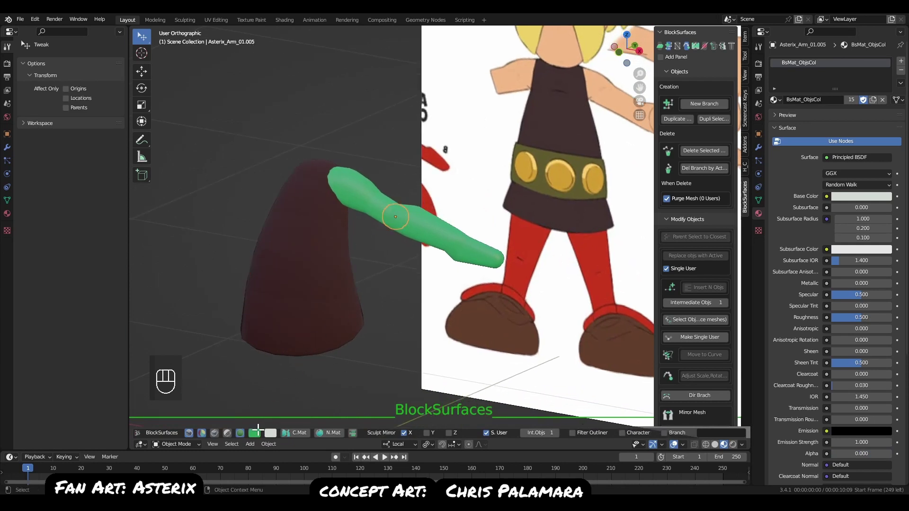
pyautogui.click(254, 432)
pyautogui.moveTo(286, 345); pyautogui.dragTo(279, 342)
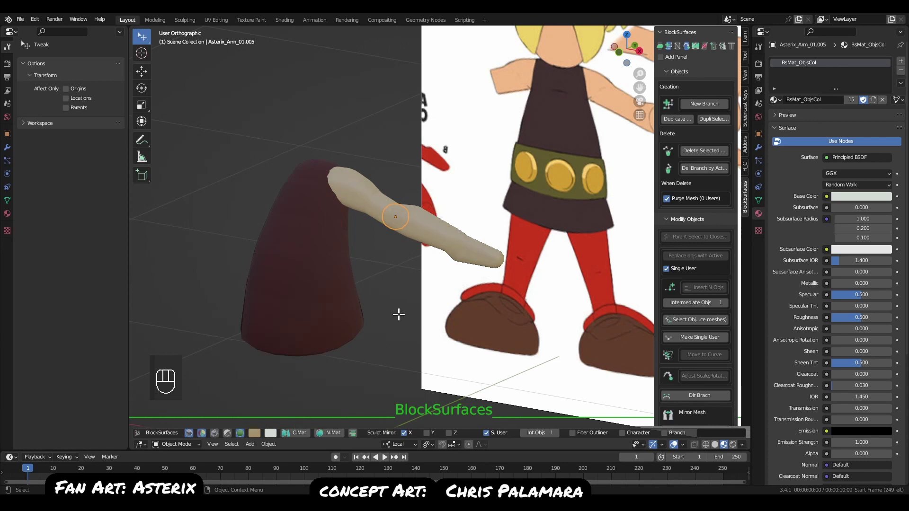
# Give the arm surface material a red subsurface colour and a subsurface amount of 0.163.
pyautogui.hotkey('alt', 'v')
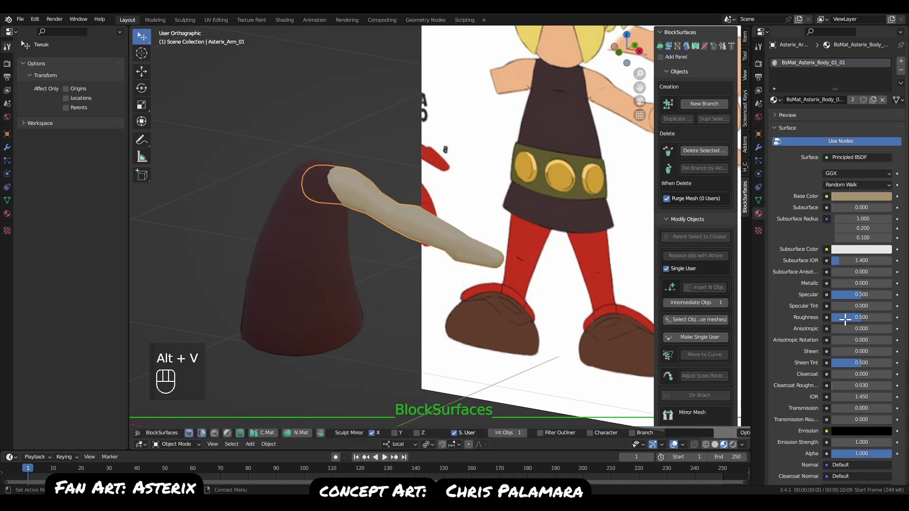
pyautogui.doubleClick(875, 207)
pyautogui.write('1')
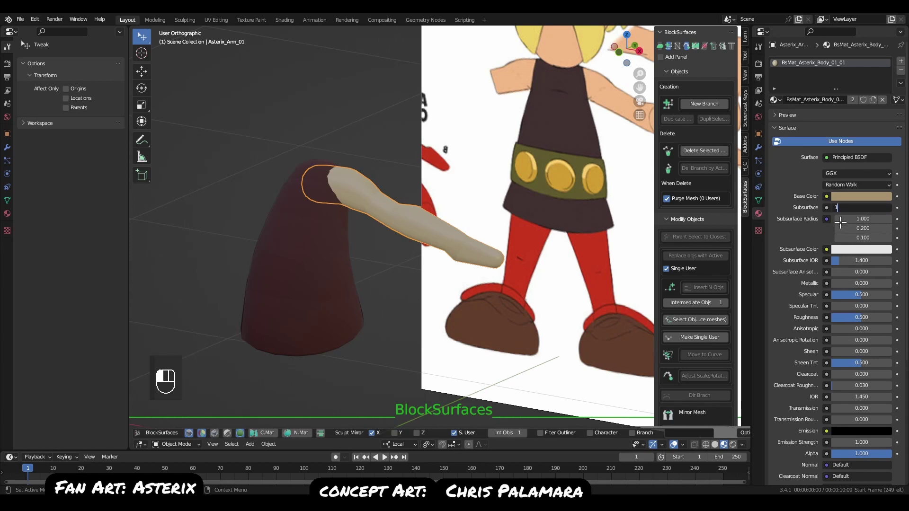
pyautogui.press('Return')
pyautogui.click(860, 249)
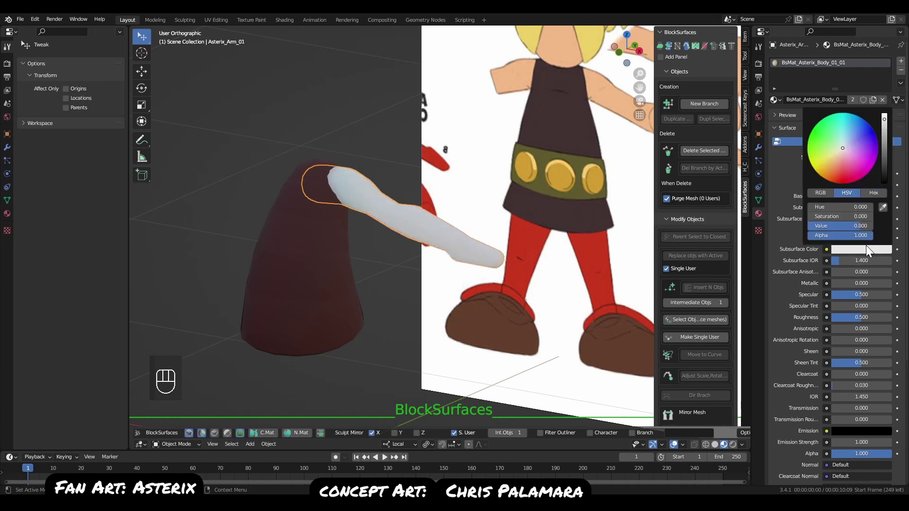
pyautogui.moveTo(840, 178); pyautogui.dragTo(811, 209)
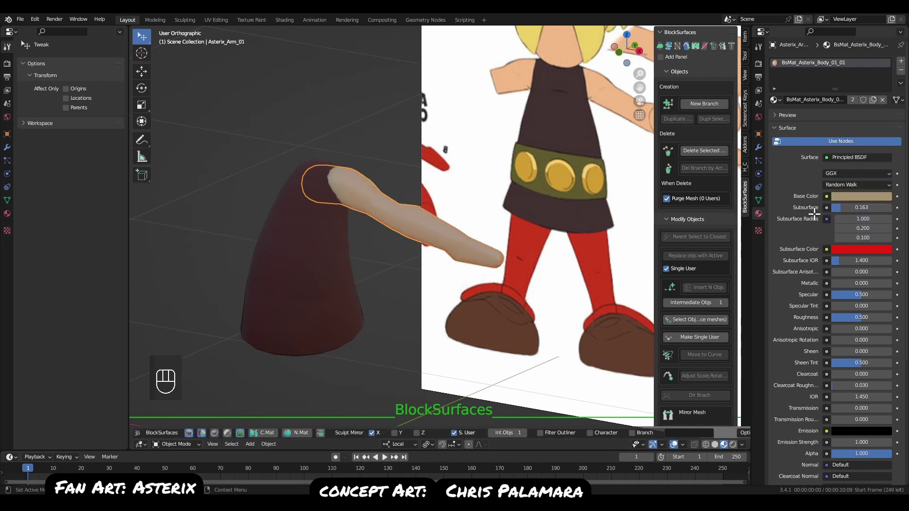
# Adjust the arm material's base colour and return the selection to the middle arm ball.
pyautogui.click(860, 197)
pyautogui.moveTo(835, 106); pyautogui.dragTo(839, 102)
pyautogui.hotkey('alt', 'v')
pyautogui.press('g')
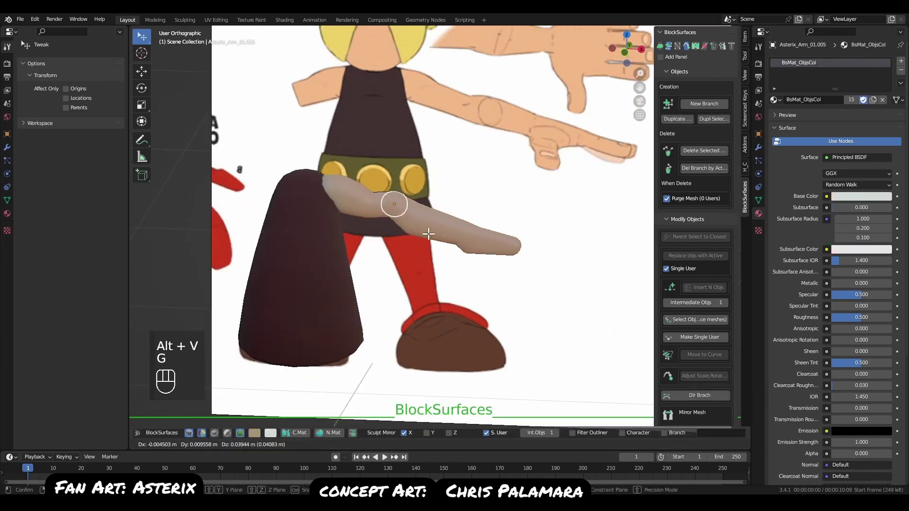
pyautogui.press('Escape')
# Check the body and arm against the character reference in front view.
pyautogui.press('q')
pyautogui.keyDown('ctrl'); pyautogui.keyDown('alt'); pyautogui.moveTo(432, 273); pyautogui.dragTo(427, 241); pyautogui.keyUp('alt'); pyautogui.keyUp('ctrl')
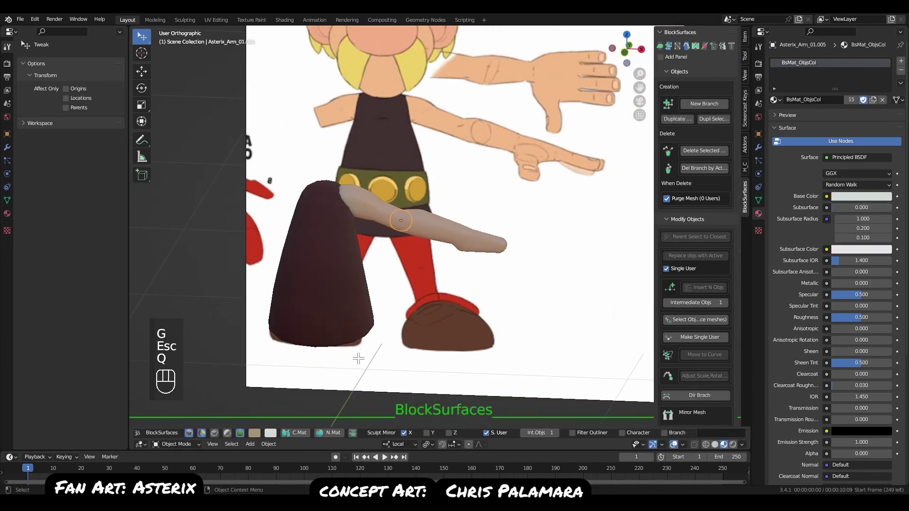
pyautogui.click(227, 433)
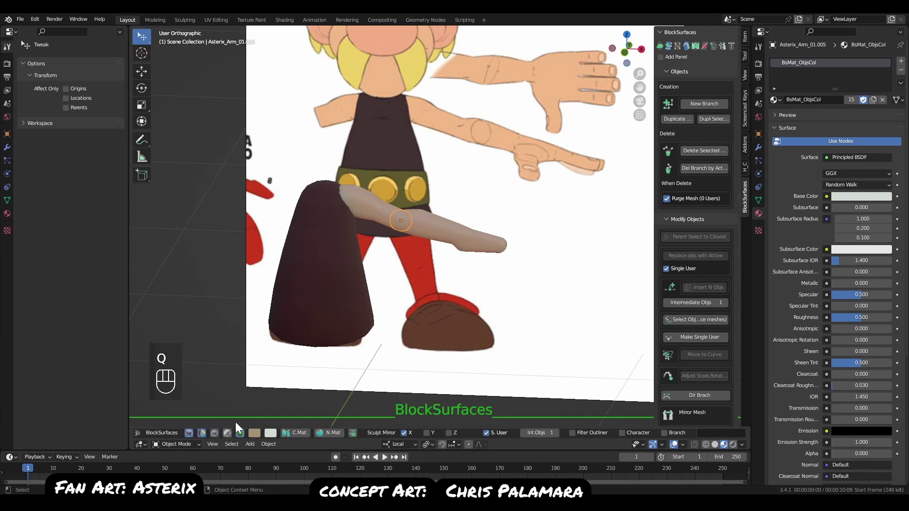
pyautogui.press('q')
pyautogui.click(425, 212)
pyautogui.keyDown('alt'); pyautogui.moveTo(426, 246); pyautogui.dragTo(445, 257, button='right'); pyautogui.keyUp('alt')
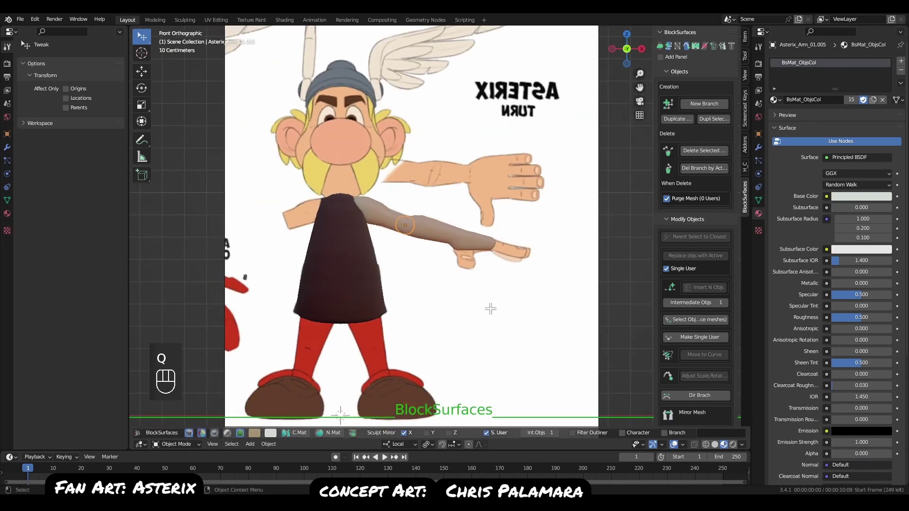
# Show the axes of the arm's last ball and scale it to about twice its width along local Y.
pyautogui.moveTo(474, 304); pyautogui.dragTo(454, 321, button='middle')
pyautogui.hotkey('alt', 'j')
pyautogui.scroll(3, 467, 297)
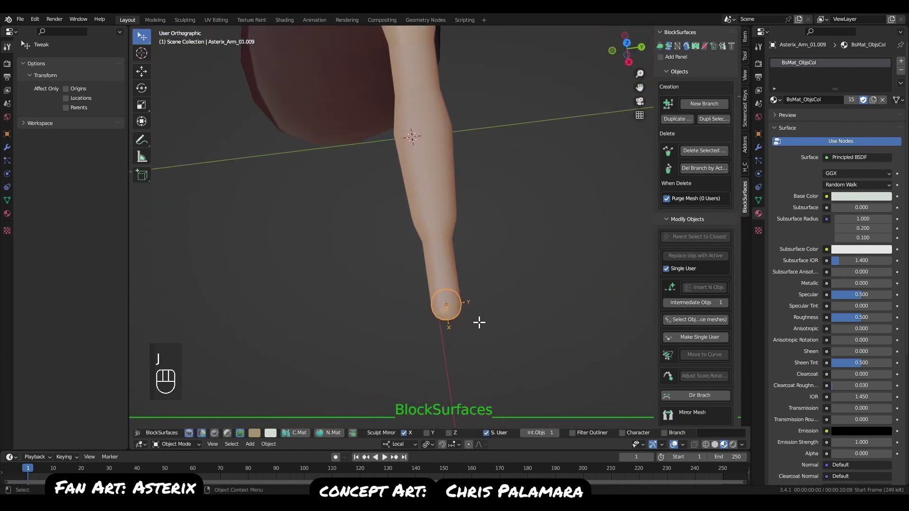
pyautogui.press('s')
pyautogui.press('y')
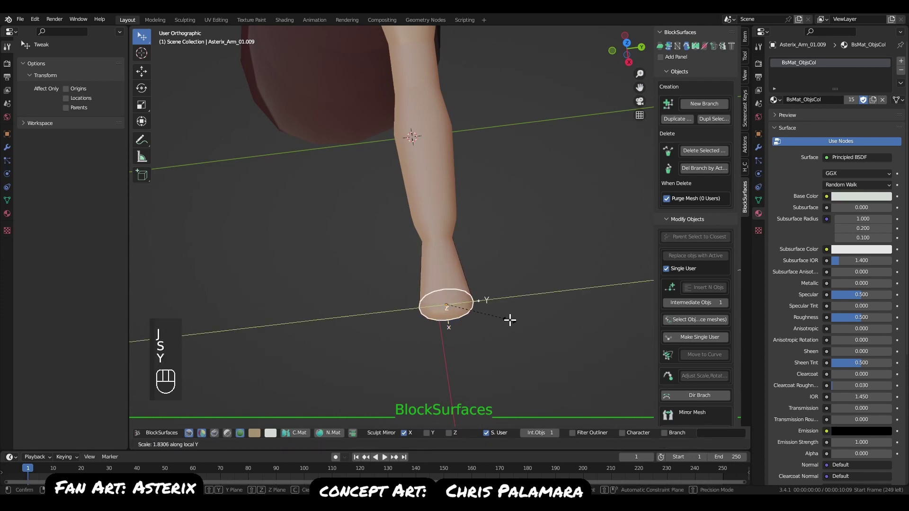
pyautogui.click(511, 316)
# Select the wrist ball and the widened end ball alternately by picking them directly on the arm.
pyautogui.click(447, 244)
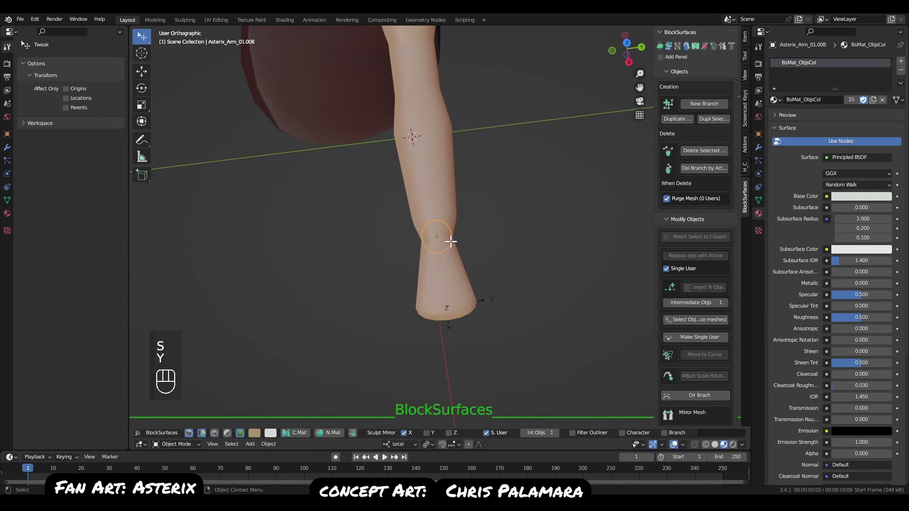
pyautogui.click(469, 307)
pyautogui.click(468, 265)
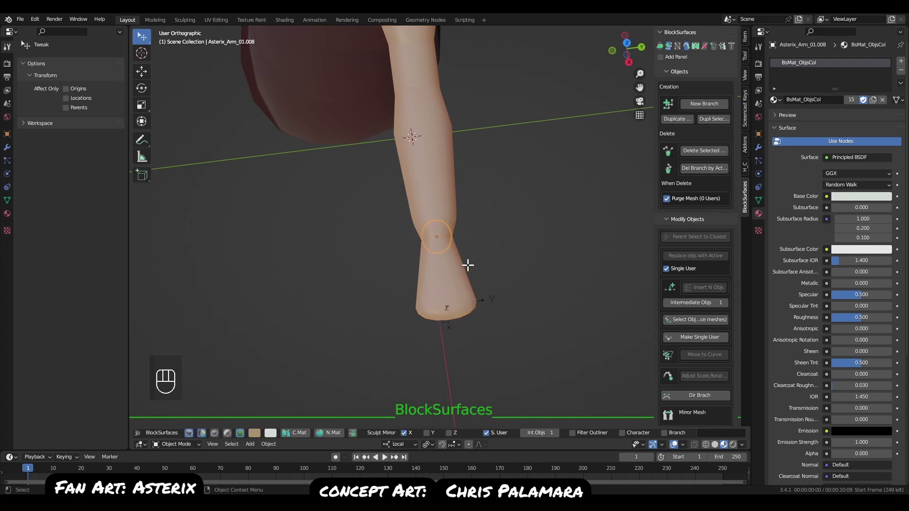
pyautogui.click(466, 308)
pyautogui.moveTo(449, 263); pyautogui.dragTo(474, 222, button='middle')
pyautogui.click(405, 249)
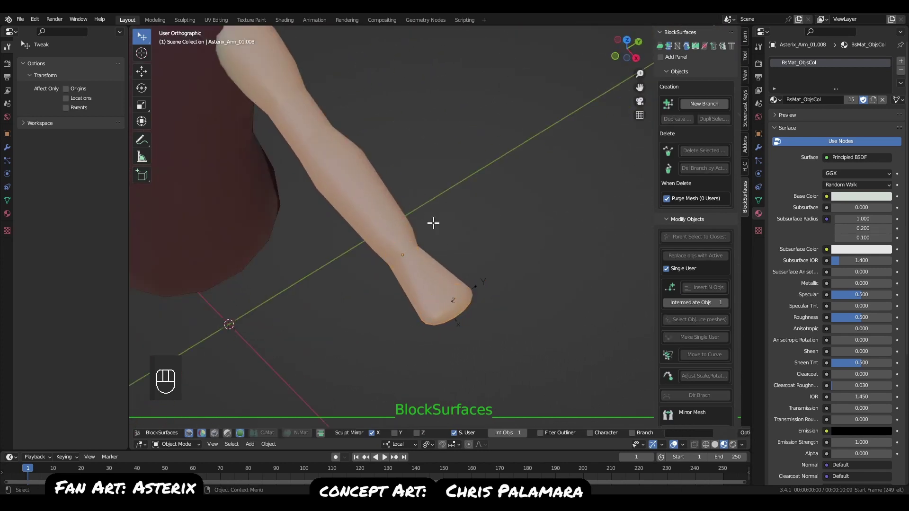
pyautogui.click(462, 297)
pyautogui.moveTo(462, 297); pyautogui.dragTo(492, 294, button='middle')
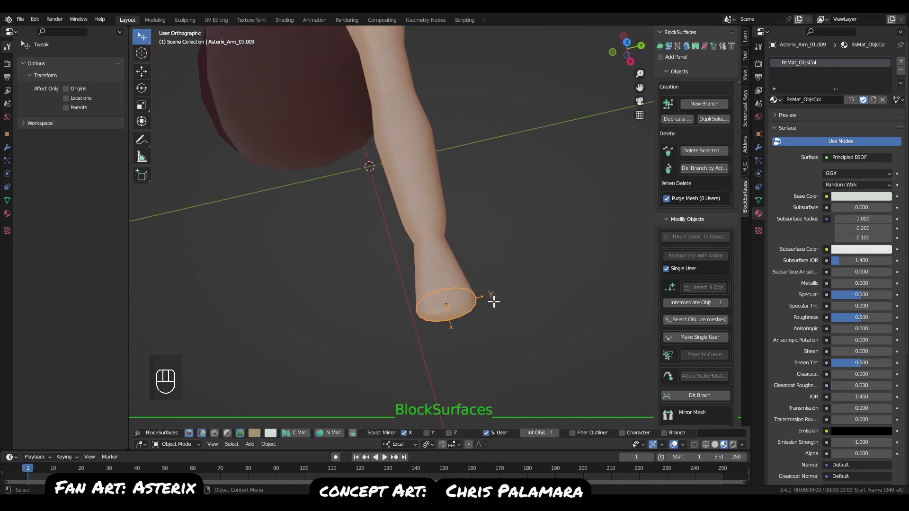
# Step the selection ball by ball along the arm branch from the widened end ball back to the middle ball.
pyautogui.press('Up')
pyautogui.press('Down')
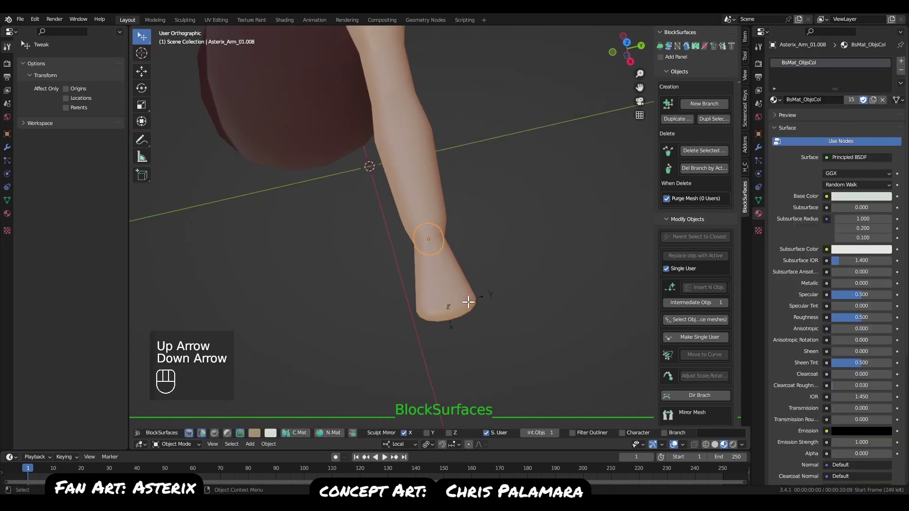
pyautogui.press('Down')
pyautogui.press('Down')
pyautogui.press('Down')
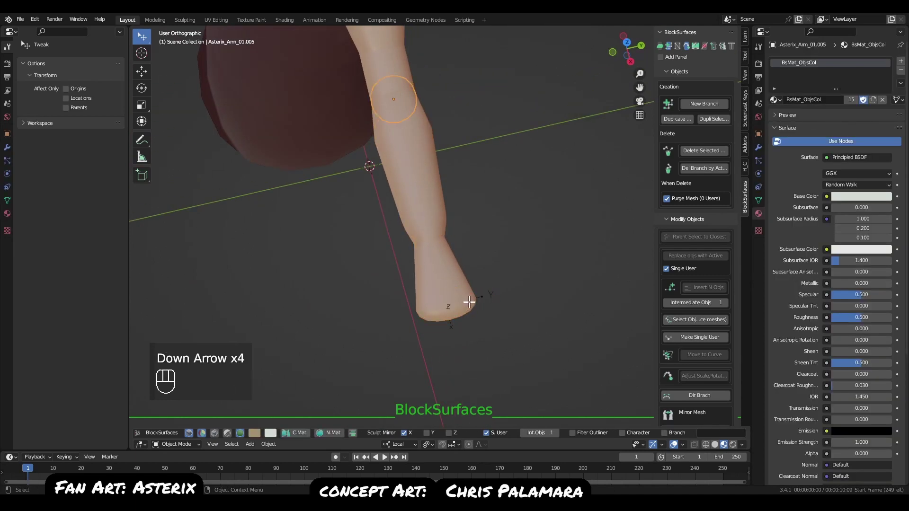
# Step the selection ball by ball along the arm branch back to its first ball at the shoulder.
pyautogui.press('Up')
pyautogui.press('Up')
pyautogui.press('Down')
pyautogui.press('Down')
pyautogui.press('Down')
pyautogui.press('Down')
pyautogui.press('Down')
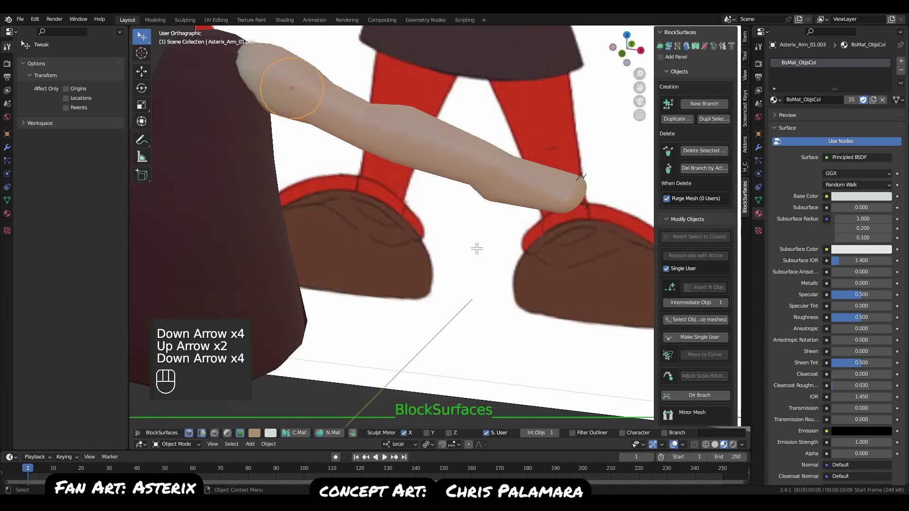
pyautogui.press('Down')
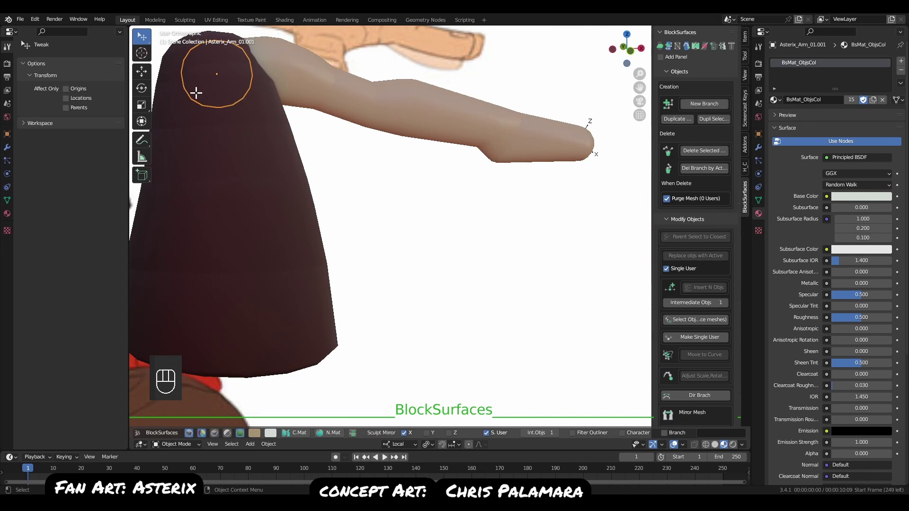
# Step the selection back and forth between the shoulder ball and the middle of the arm branch.
pyautogui.press('Up')
pyautogui.press('Up')
pyautogui.press('Down')
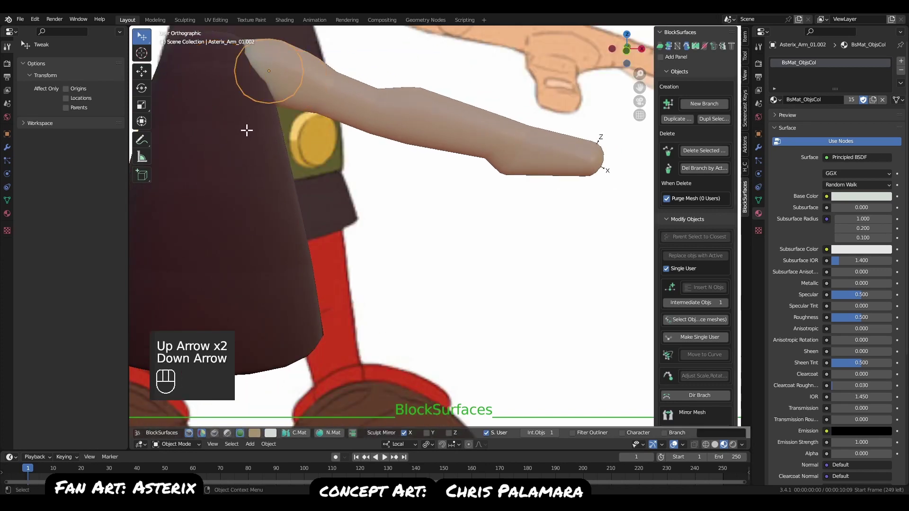
pyautogui.press('Down')
pyautogui.press('Up')
pyautogui.press('Up')
pyautogui.press('Down')
pyautogui.press('Down')
pyautogui.press('Down')
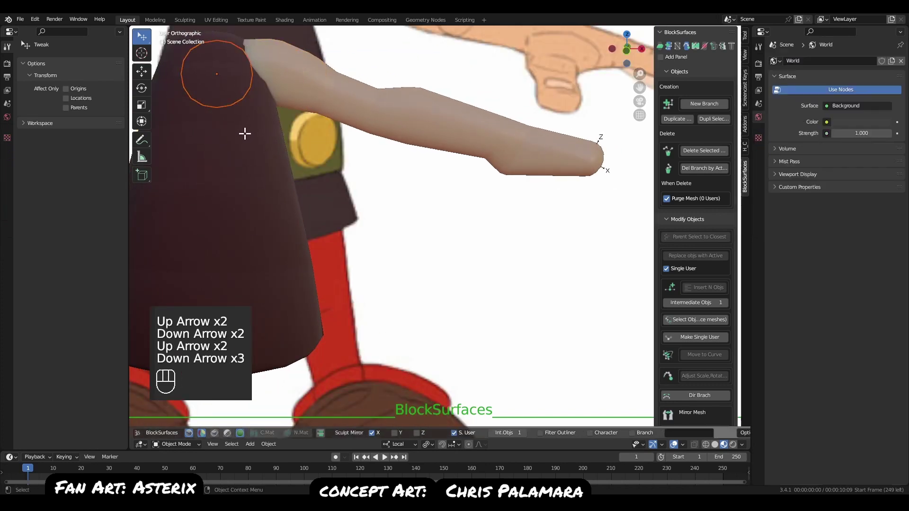
pyautogui.press('Up')
pyautogui.press('Up')
pyautogui.press('Up')
pyautogui.press('Up')
pyautogui.press('Up')
pyautogui.press('Down')
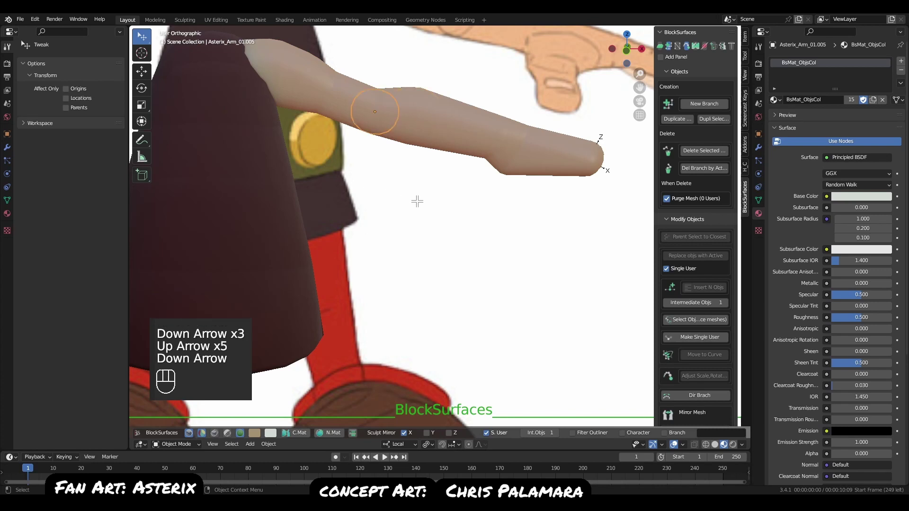
# Jump the selection repeatedly between the first and last balls of the arm branch.
pyautogui.press('Left')
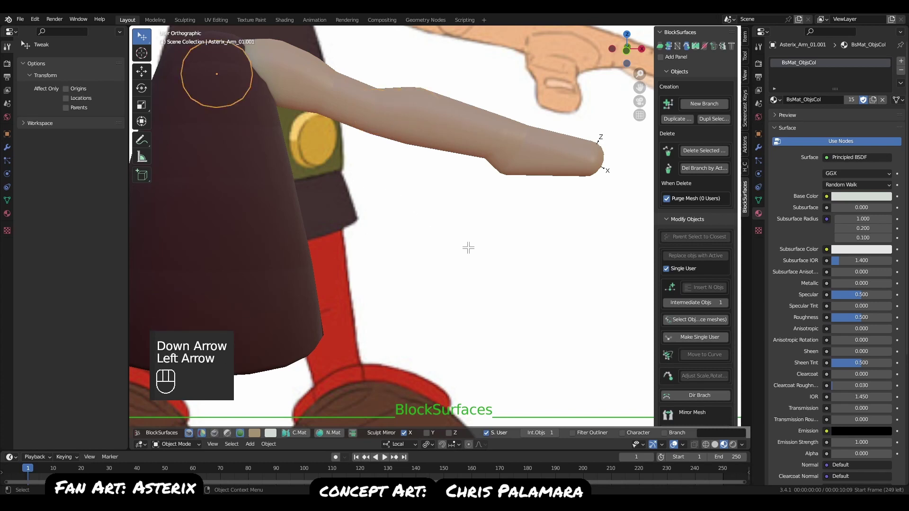
pyautogui.press('Right')
pyautogui.press('Left')
pyautogui.press('Right')
pyautogui.press('Left')
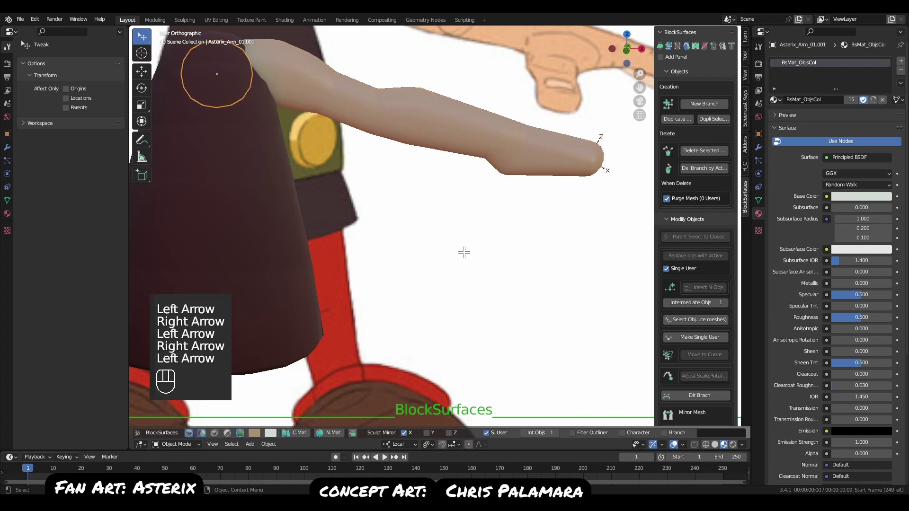
pyautogui.press('Right')
pyautogui.press('Left')
pyautogui.press('Right')
# Select the ball just before the arm's end ball and widen it to about 1.9 times along local Y.
pyautogui.moveTo(559, 192); pyautogui.dragTo(487, 254, button='middle')
pyautogui.keyDown('alt'); pyautogui.moveTo(598, 188); pyautogui.dragTo(443, 204, button='middle'); pyautogui.keyUp('alt')
pyautogui.click(450, 200)
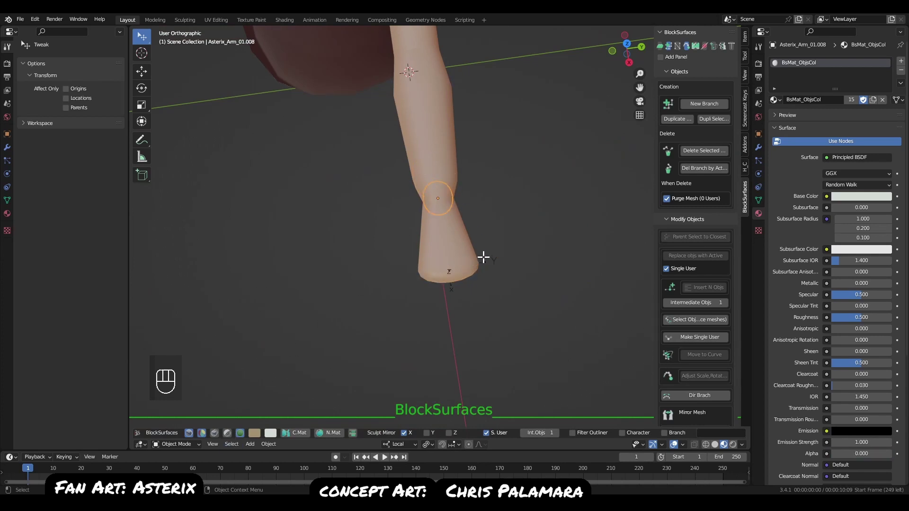
pyautogui.press('Down')
pyautogui.press('Up')
pyautogui.press('Up')
pyautogui.press('Down')
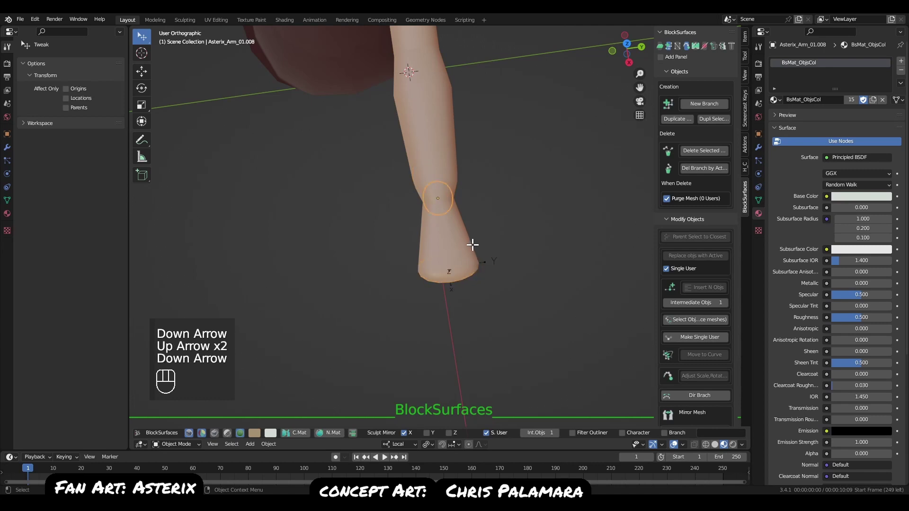
pyautogui.press('s')
pyautogui.press('x')
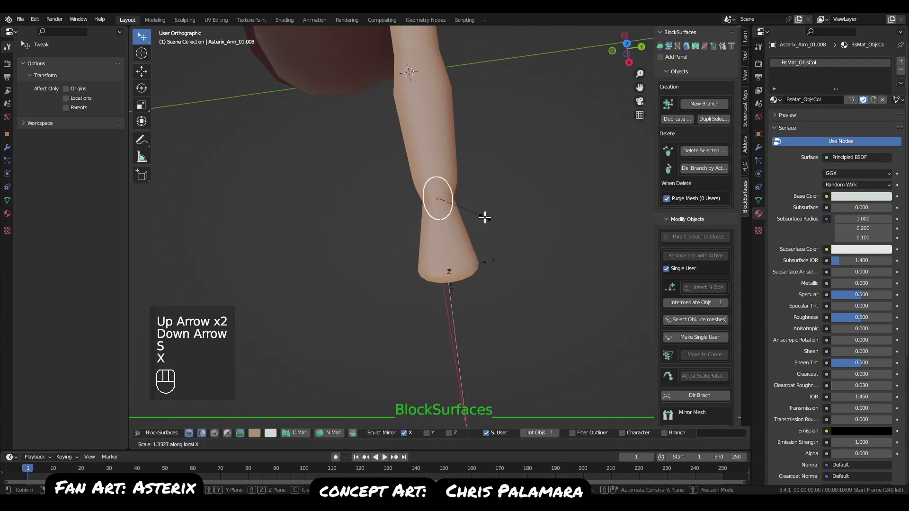
pyautogui.press('y')
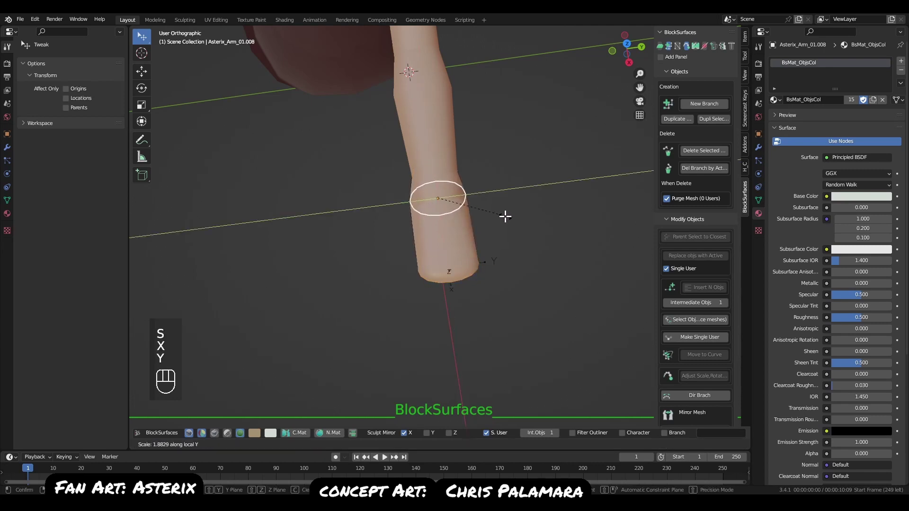
pyautogui.click(508, 216)
# Widen the arm's end ball to about 1.1 times along local Y.
pyautogui.click(464, 265)
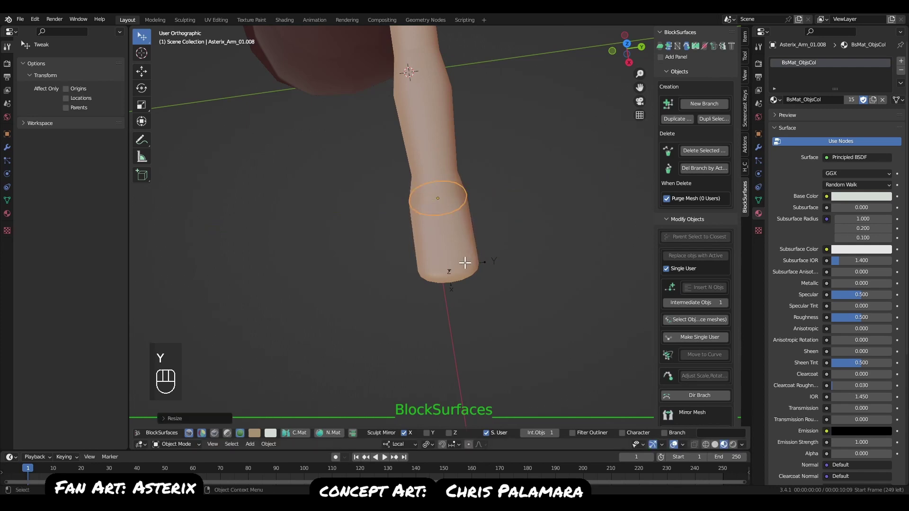
pyautogui.press('s')
pyautogui.press('x')
pyautogui.press('y')
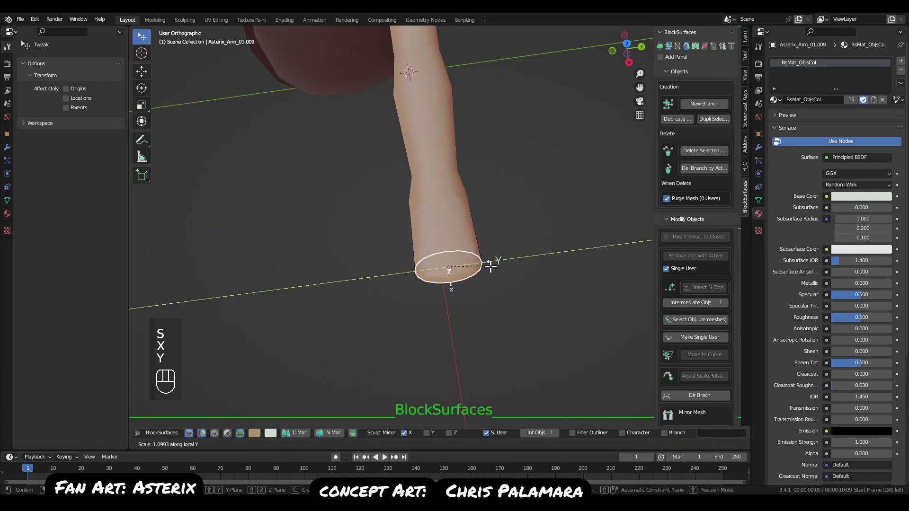
pyautogui.click(487, 260)
# Narrow the wrist ball along local Y so the arm tapers in above the hand.
pyautogui.click(450, 170)
pyautogui.press('s')
pyautogui.press('y')
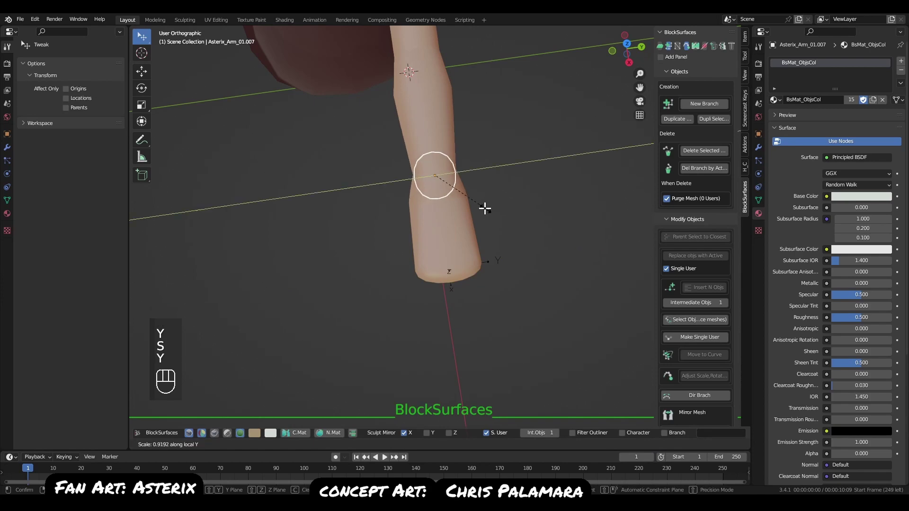
pyautogui.click(472, 204)
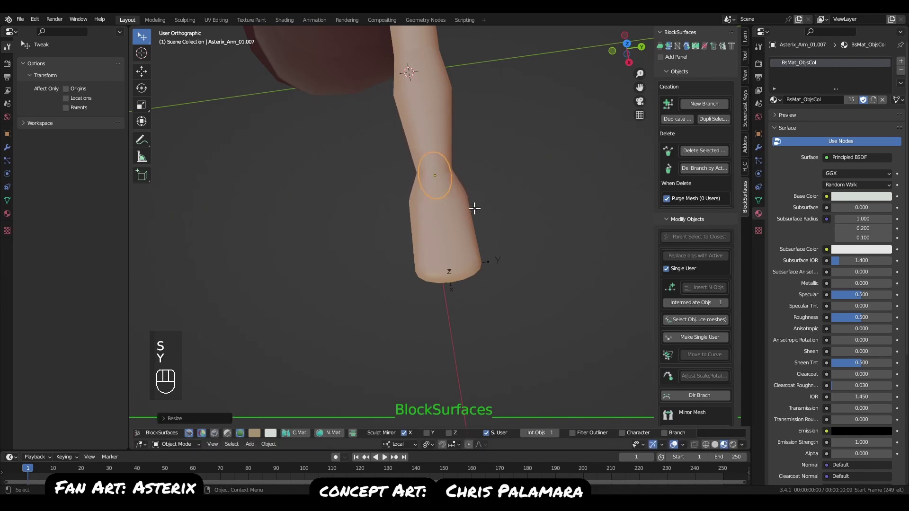
# Add a cube at the base of the hand and scale it down to about the hand's width.
pyautogui.click(455, 268)
pyautogui.moveTo(454, 268); pyautogui.dragTo(432, 219, button='middle')
pyautogui.click(426, 221)
pyautogui.hotkey('shift', 'a')
pyautogui.moveTo(455, 205)
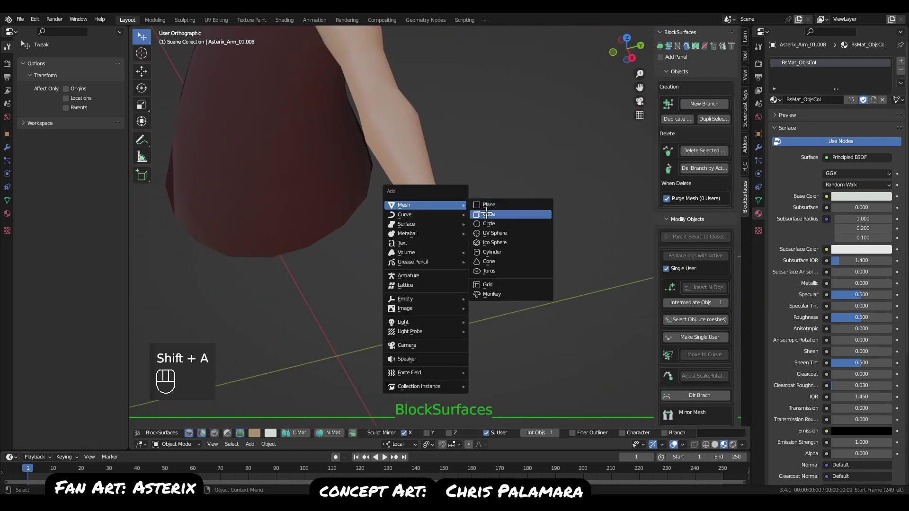
pyautogui.click(502, 212)
pyautogui.press('s')
pyautogui.click(489, 259)
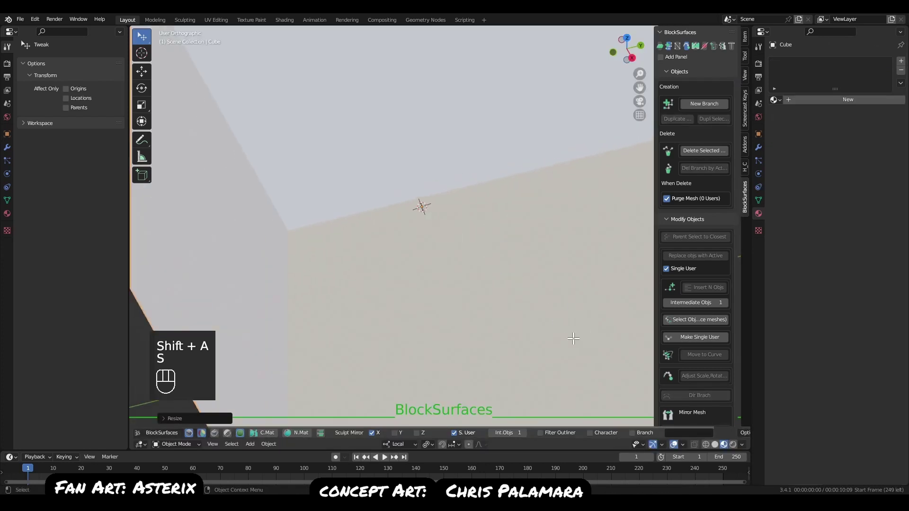
pyautogui.press('s')
pyautogui.click(460, 240)
pyautogui.press('s')
pyautogui.click(474, 252)
# Round the cube with level 2 subdivision and convert it to a plain mesh.
pyautogui.press('ctrl')
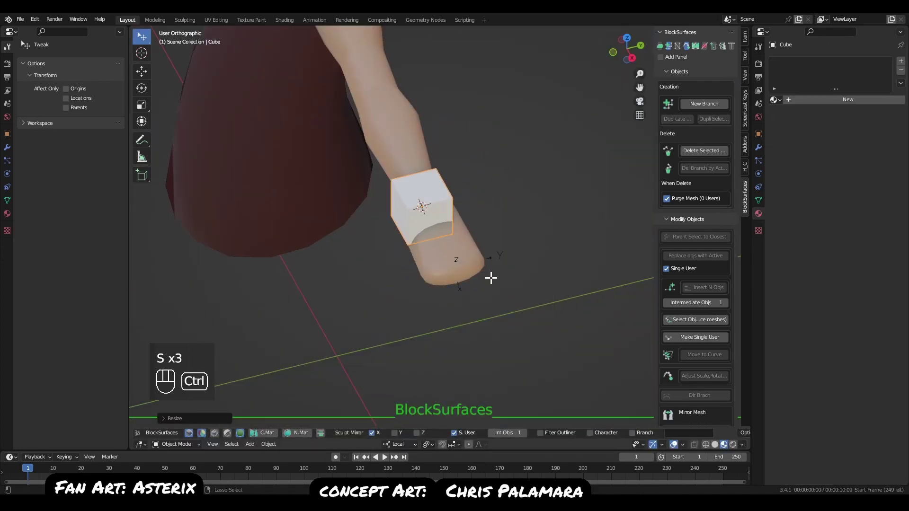
pyautogui.hotkey('ctrl', '2')
pyautogui.hotkey('alt', 'c')
pyautogui.click(498, 279)
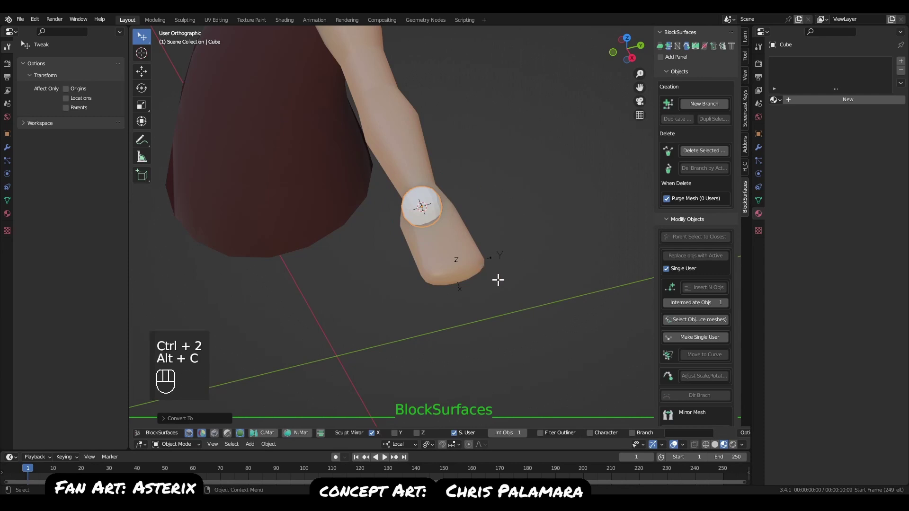
# Rotate the new ball to point its X axis across the hand and shrink it to roughly half its size.
pyautogui.moveTo(439, 247); pyautogui.dragTo(469, 357, button='middle')
pyautogui.scroll(3, 478, 246)
pyautogui.press('r')
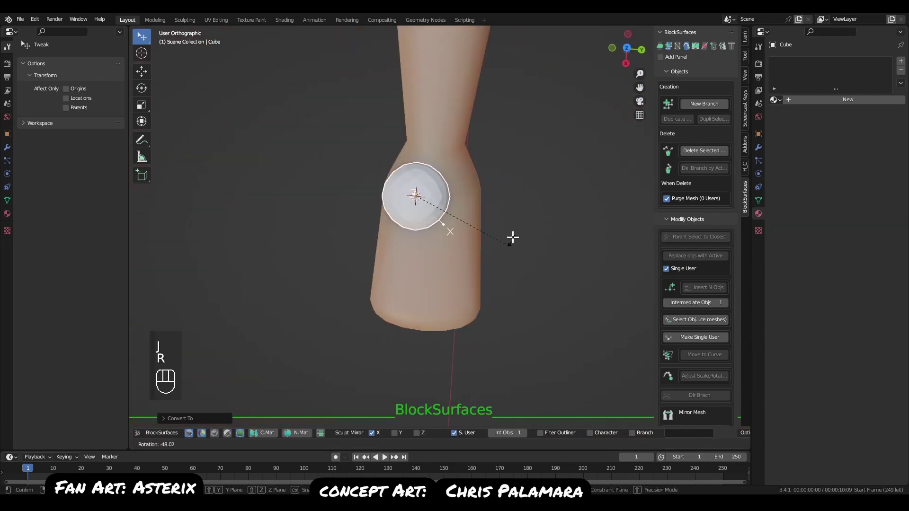
pyautogui.click(493, 177)
pyautogui.press('s')
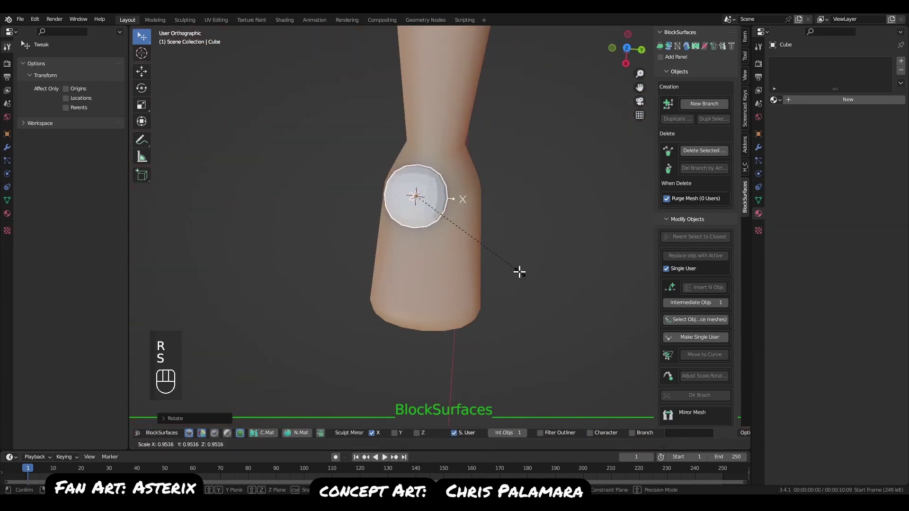
pyautogui.click(481, 236)
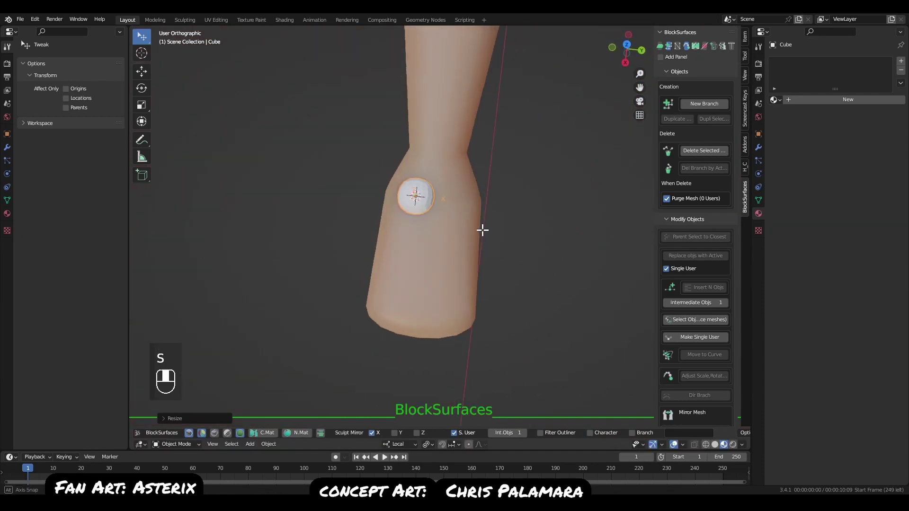
# Resize the small ball and move it into the hand's base as the starting point of a finger.
pyautogui.moveTo(482, 229); pyautogui.dragTo(465, 171, button='middle')
pyautogui.press('s')
pyautogui.click(512, 222)
pyautogui.moveTo(514, 223); pyautogui.dragTo(343, 286, button='middle')
pyautogui.press('g')
pyautogui.click(519, 261)
pyautogui.press('g')
pyautogui.click(459, 282)
pyautogui.moveTo(458, 282); pyautogui.dragTo(642, 286, button='middle')
pyautogui.moveTo(513, 297); pyautogui.dragTo(453, 259, button='middle')
# Enlarge the finger ball slightly against the front-view reference and rotate it a little.
pyautogui.press('q')
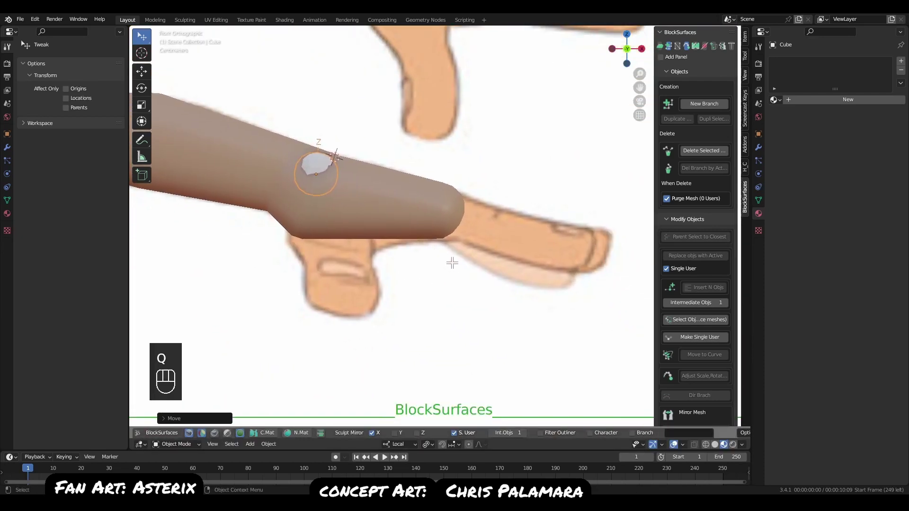
pyautogui.press('s')
pyautogui.click(481, 266)
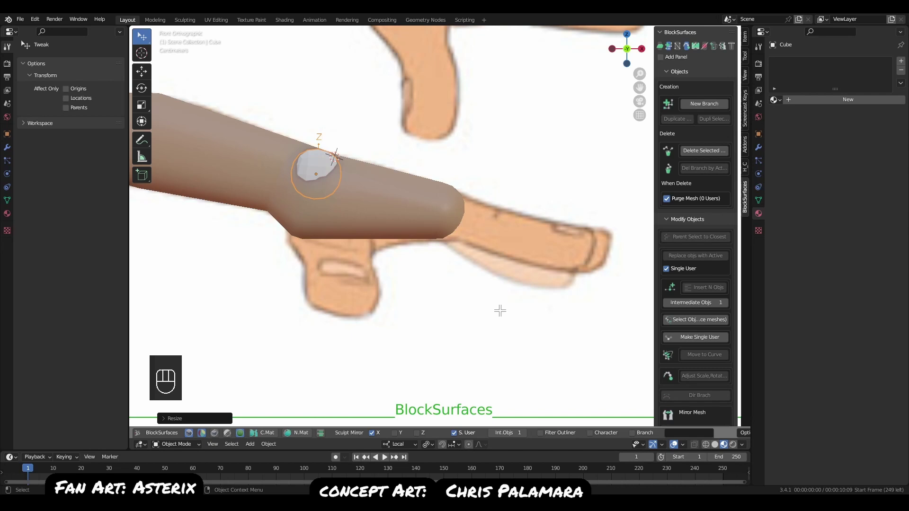
pyautogui.press('r')
pyautogui.click(481, 270)
# Start a new branch from the finger ball and extrude two more balls, at the hand's end and near the reference fingertip.
pyautogui.press('ctrl')
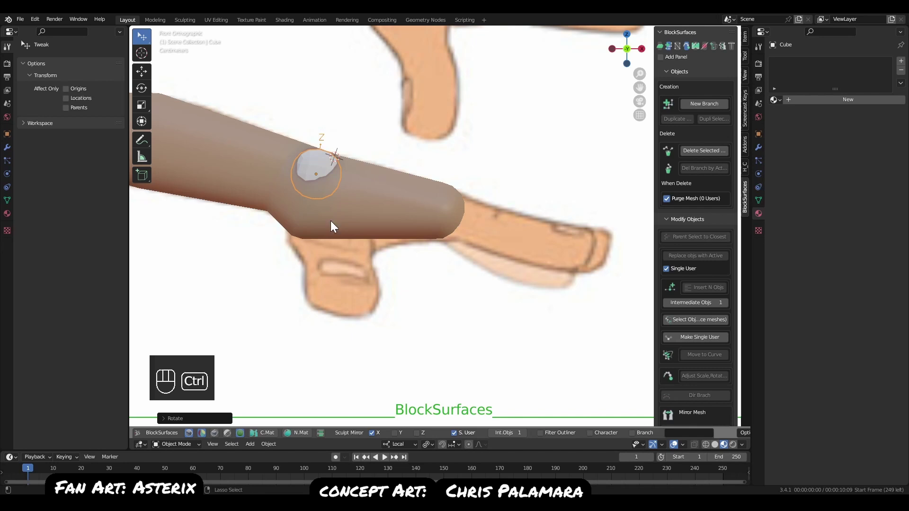
pyautogui.hotkey('ctrl', 'n')
pyautogui.click(362, 278)
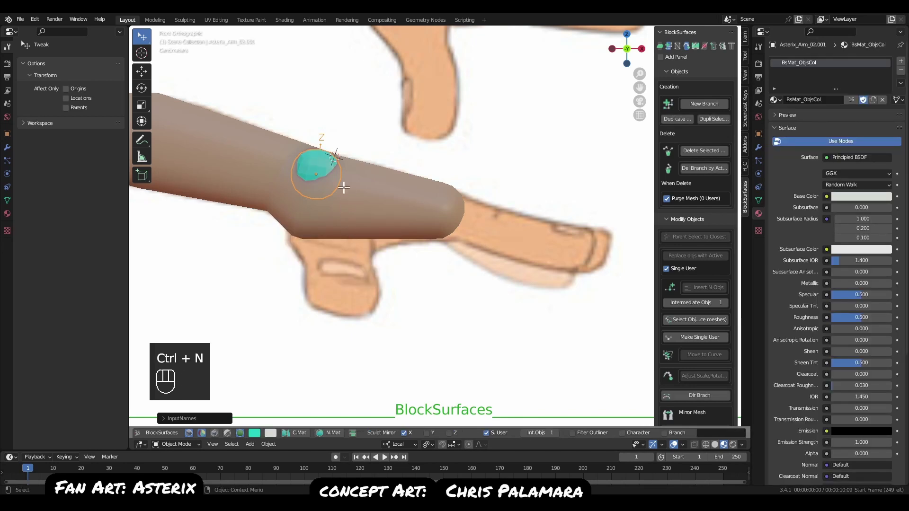
pyautogui.press('e')
pyautogui.click(478, 222)
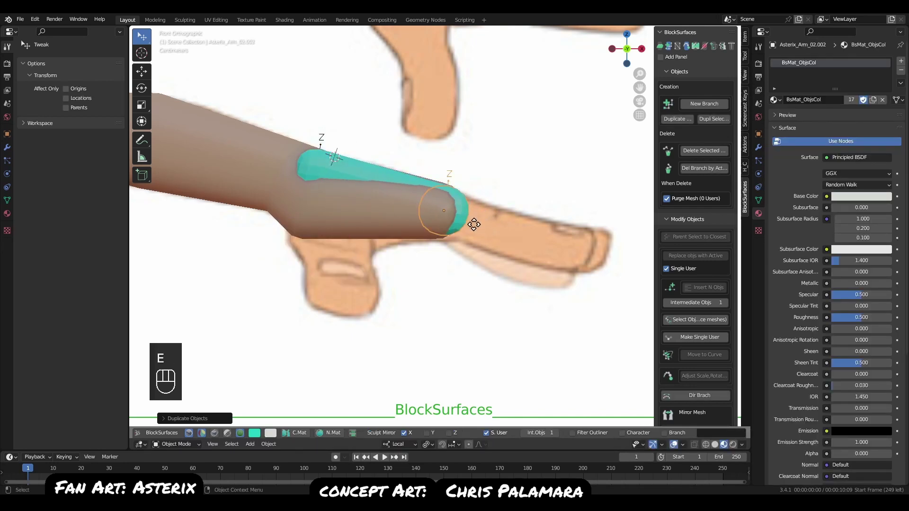
pyautogui.press('e')
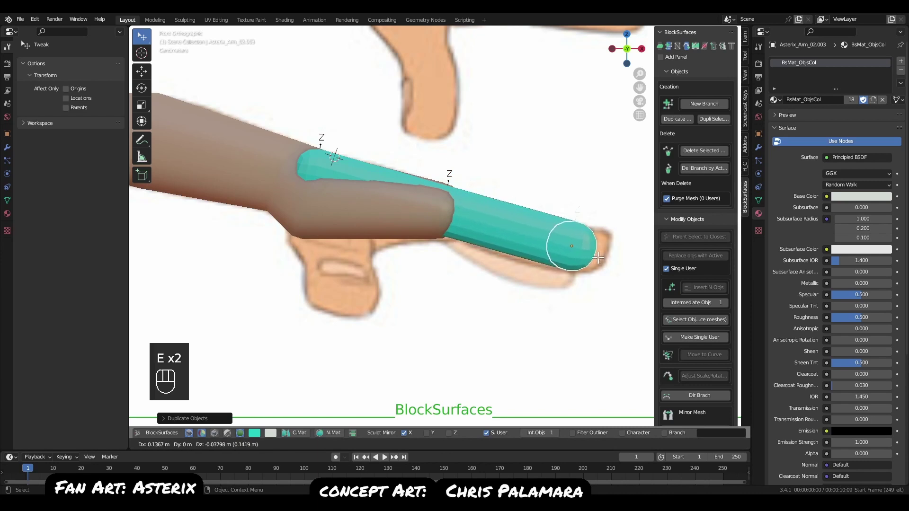
pyautogui.click(570, 257)
# Adjust the positions of the finger's middle and tip balls to follow the reference finger.
pyautogui.press('Up')
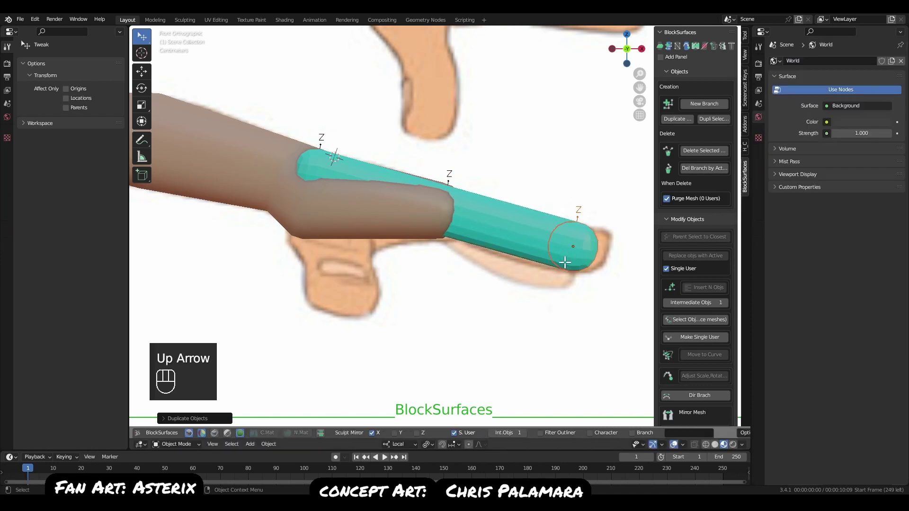
pyautogui.press('Down')
pyautogui.press('g')
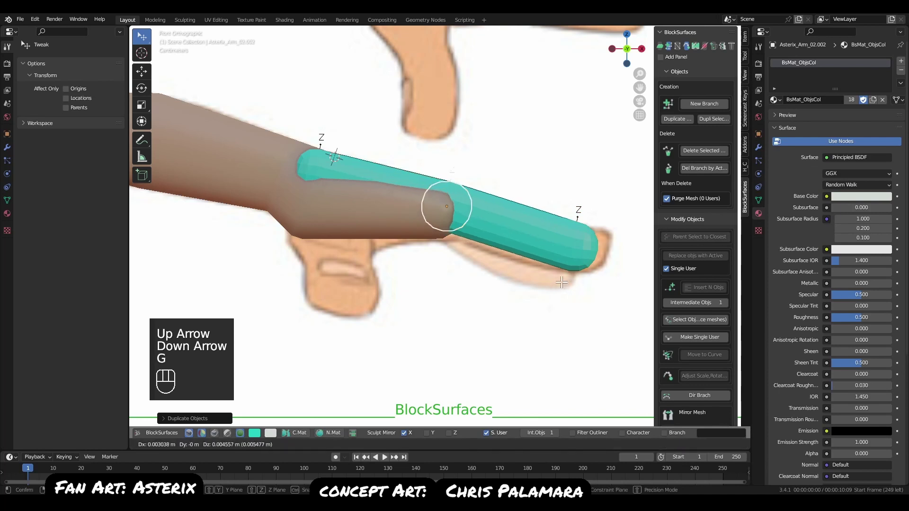
pyautogui.click(579, 244)
pyautogui.click(589, 251)
pyautogui.press('g')
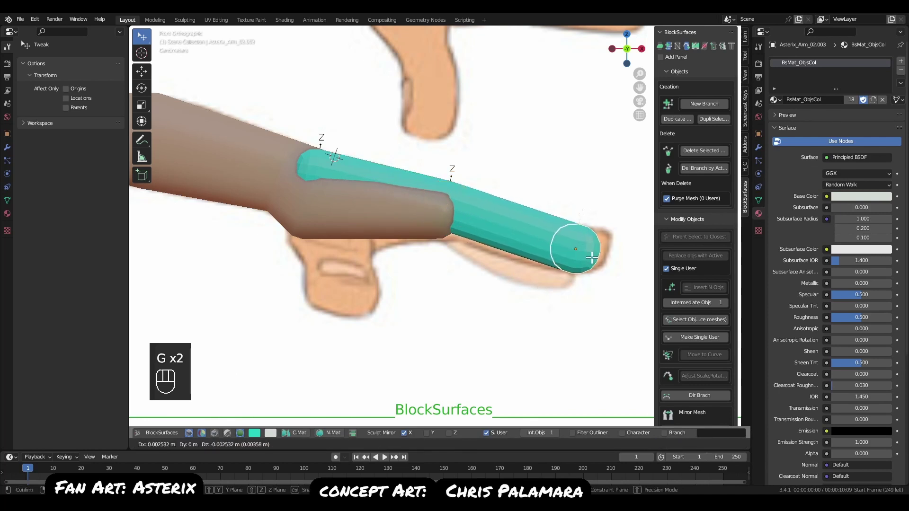
pyautogui.click(590, 251)
# Insert an intermediate ball between the finger's middle and tip balls, and another between that ball and the tip.
pyautogui.keyDown('shift'); pyautogui.click(466, 209); pyautogui.keyUp('shift')
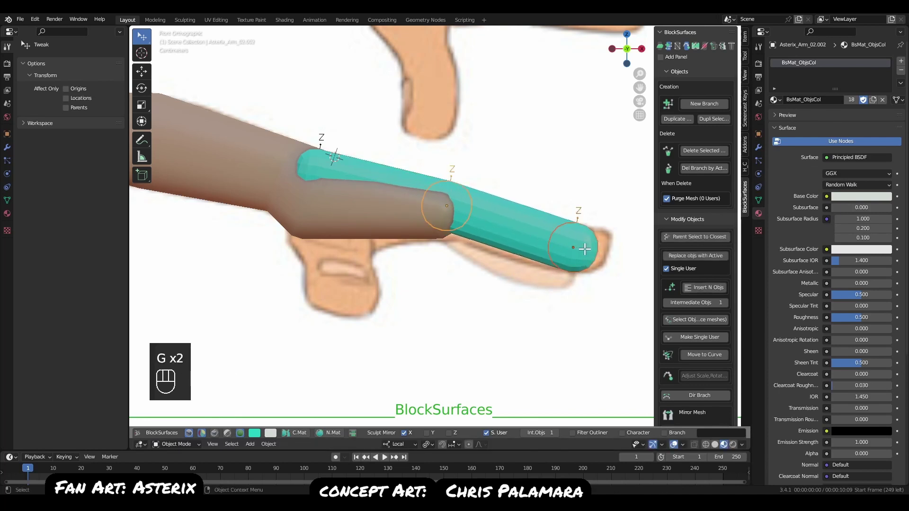
pyautogui.keyDown('alt'); pyautogui.moveTo(555, 273); pyautogui.dragTo(525, 270, button='middle'); pyautogui.keyUp('alt')
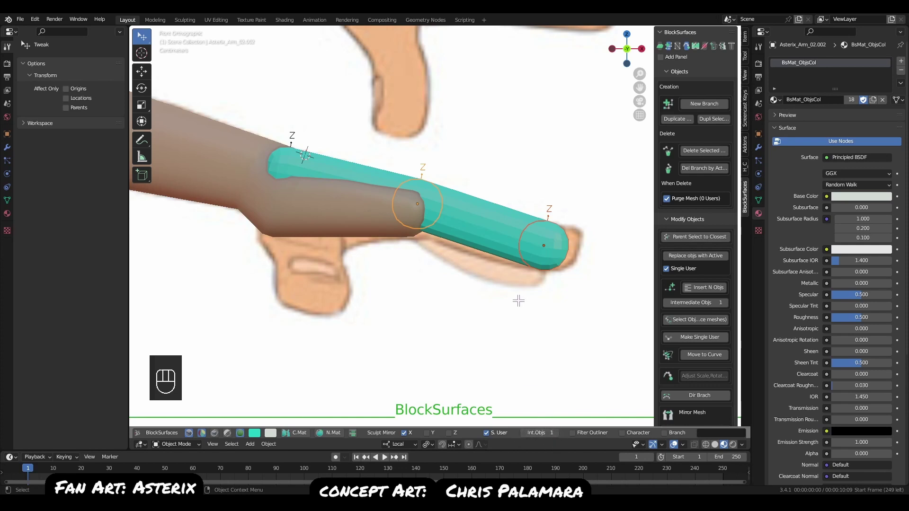
pyautogui.press('i')
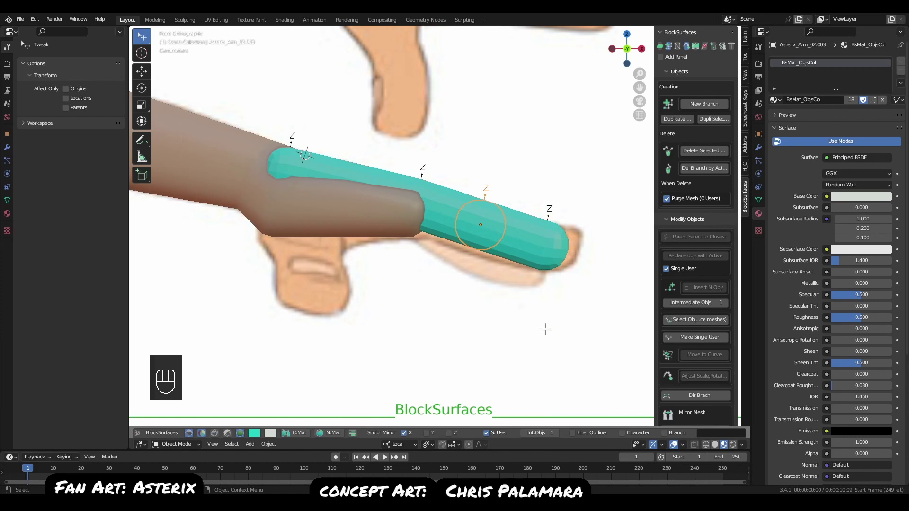
pyautogui.keyDown('shift'); pyautogui.click(548, 251); pyautogui.keyUp('shift')
pyautogui.press('i')
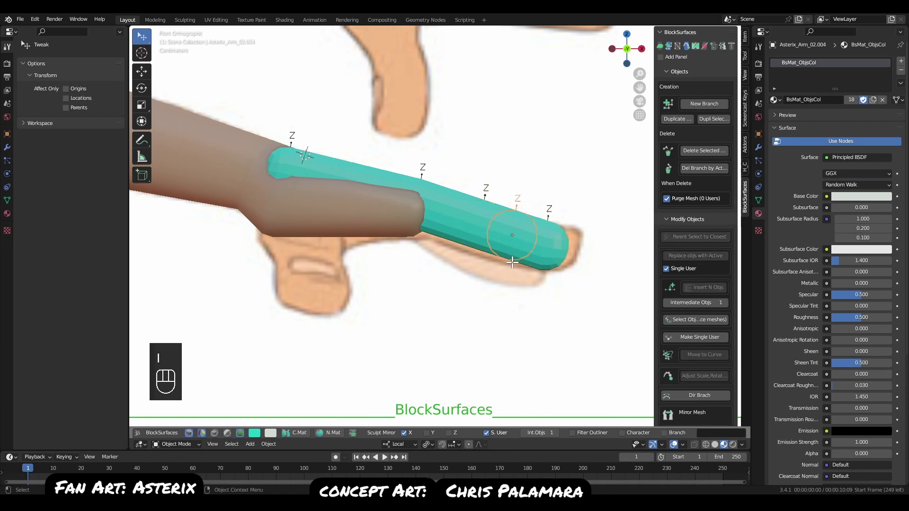
# Move the finger's root ball deeper inside the hand, toward the wrist, and check its placement.
pyautogui.click(555, 254)
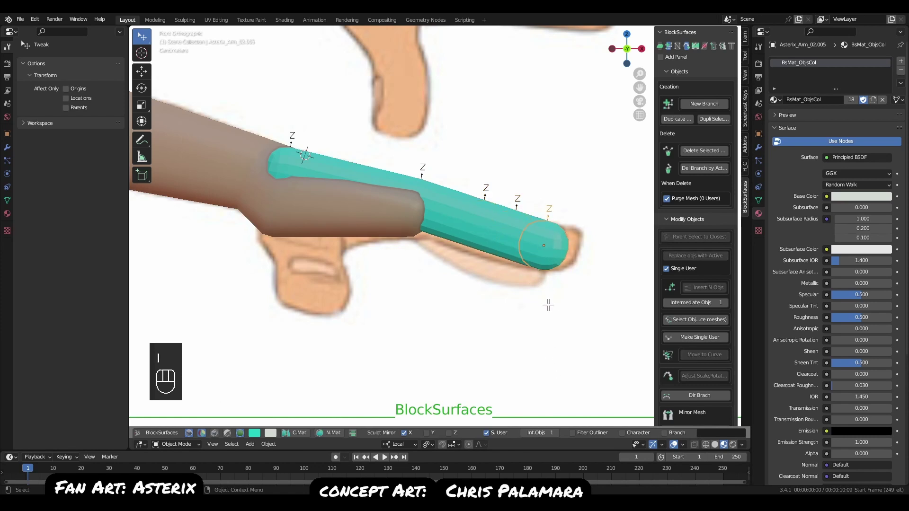
pyautogui.keyDown('alt'); pyautogui.moveTo(527, 292); pyautogui.dragTo(521, 292, button='middle'); pyautogui.keyUp('alt')
pyautogui.click(288, 158)
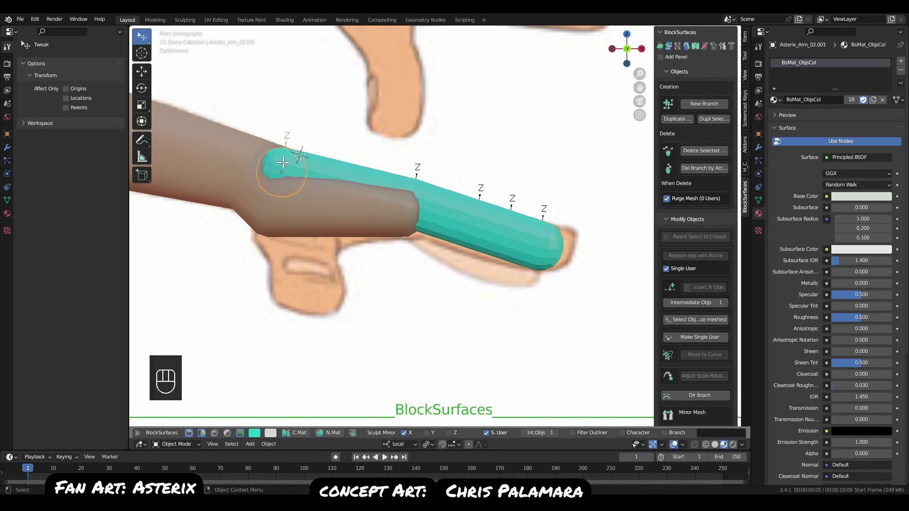
pyautogui.press('g')
pyautogui.click(325, 205)
pyautogui.moveTo(325, 205); pyautogui.dragTo(276, 285, button='middle')
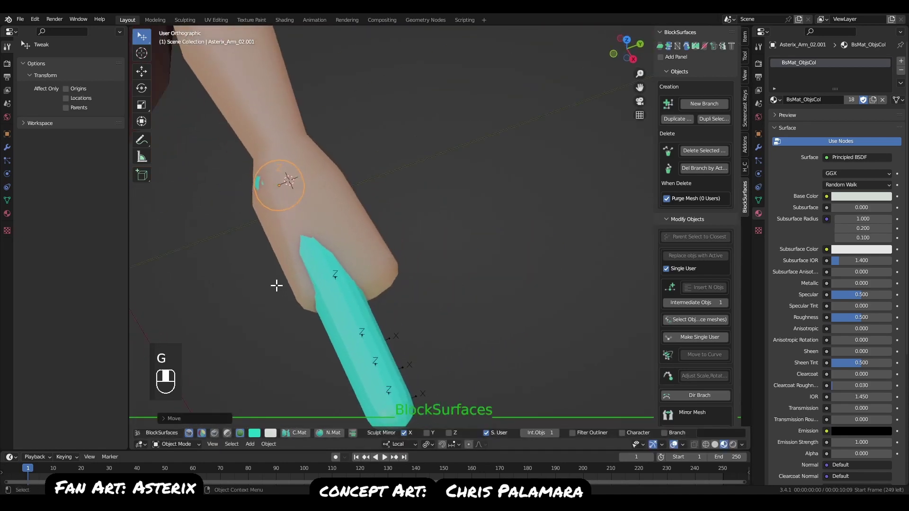
pyautogui.moveTo(416, 292); pyautogui.dragTo(535, 253, button='middle')
# Open the fingertip ball in Sculpt Mode and hide the finger's surface so only the balls show.
pyautogui.press('q')
pyautogui.click(535, 250)
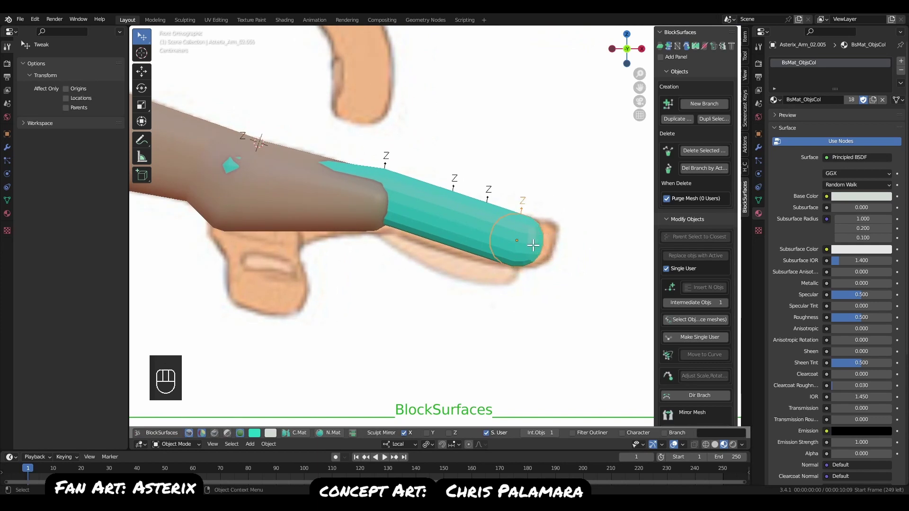
pyautogui.press('Tab')
pyautogui.scroll(3, 536, 256)
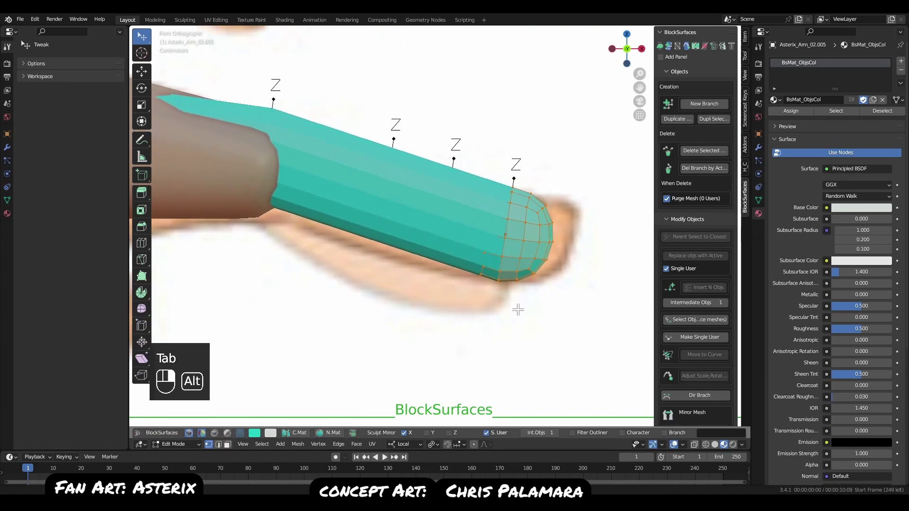
pyautogui.press('Tab')
pyautogui.press('Tab')
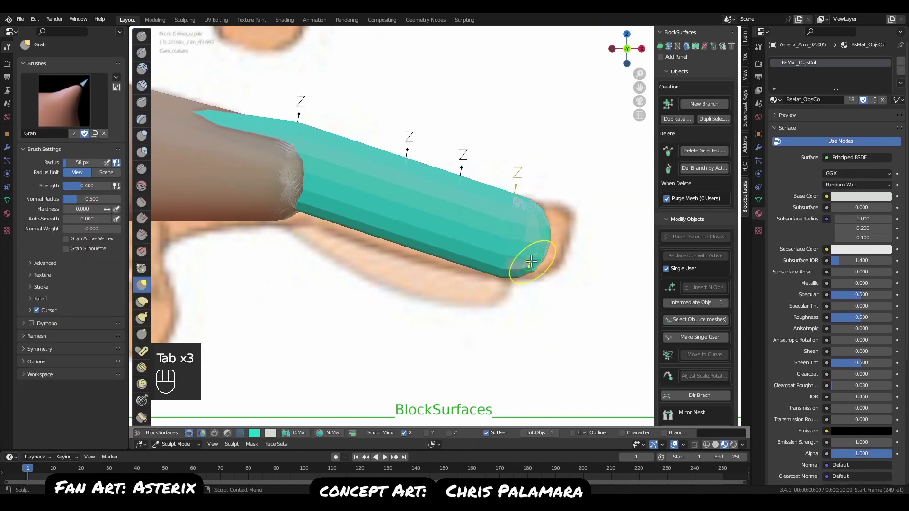
pyautogui.moveTo(538, 253); pyautogui.dragTo(359, 274, button='middle')
pyautogui.press('v')
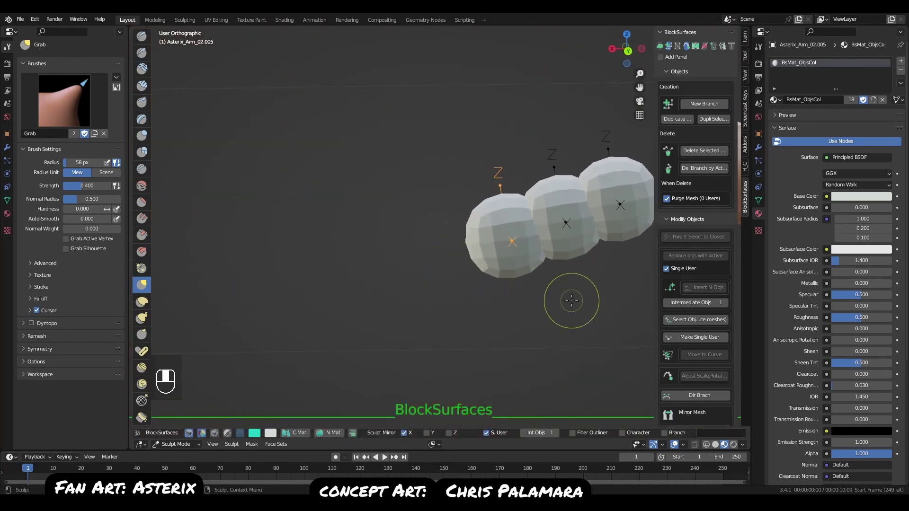
# Set the Grab brush radius to 99 px and shape the fingertip ball's outer edge against the front-view reference.
pyautogui.press('q')
pyautogui.press('f')
pyautogui.press('g')
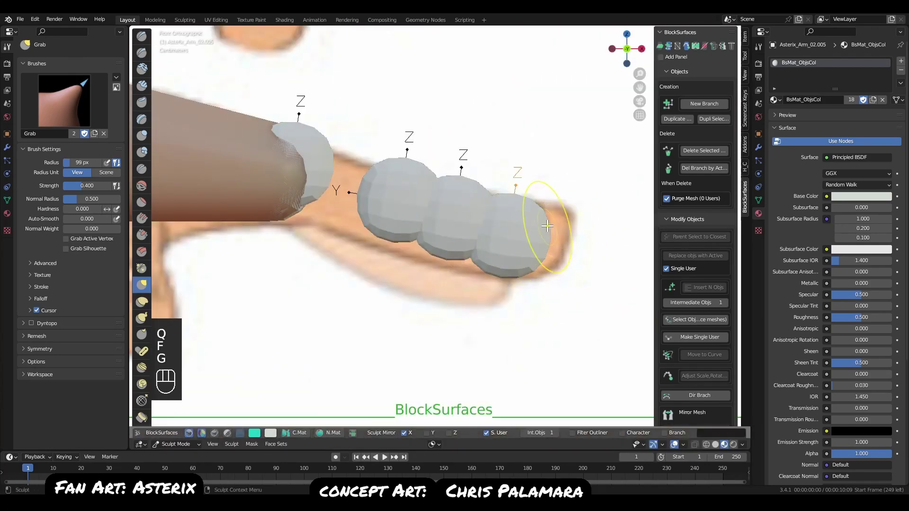
pyautogui.click(538, 258)
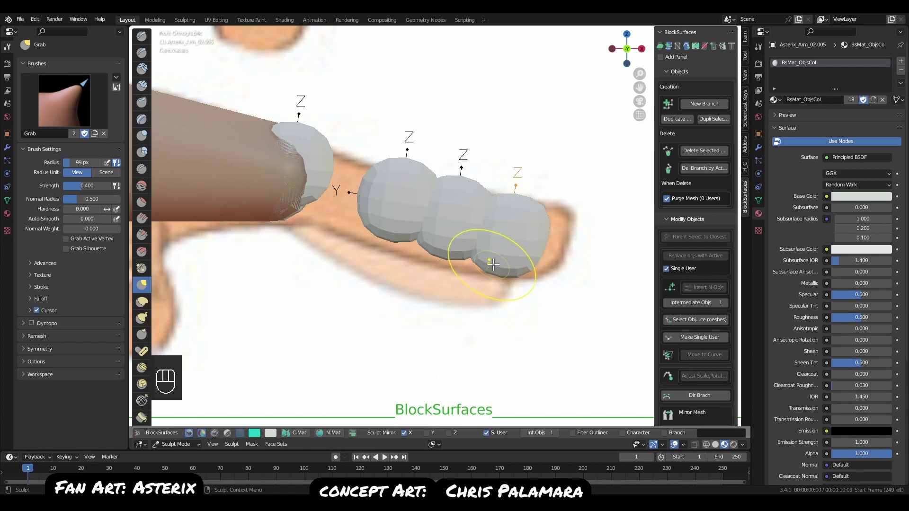
pyautogui.moveTo(493, 264); pyautogui.dragTo(579, 262, button='middle')
pyautogui.press('q')
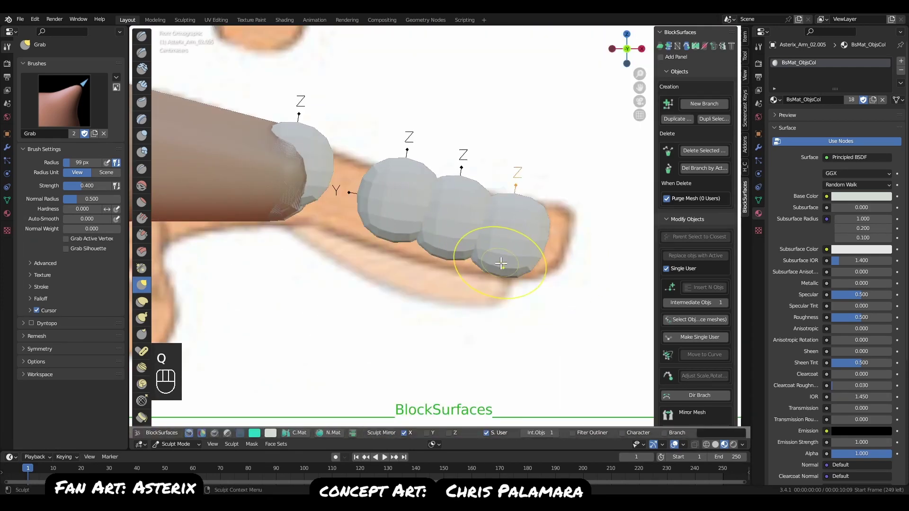
# Reshape the fingertip ball with a 119 px Grab brush, and reduce the brush radius to 85 px.
pyautogui.press('f')
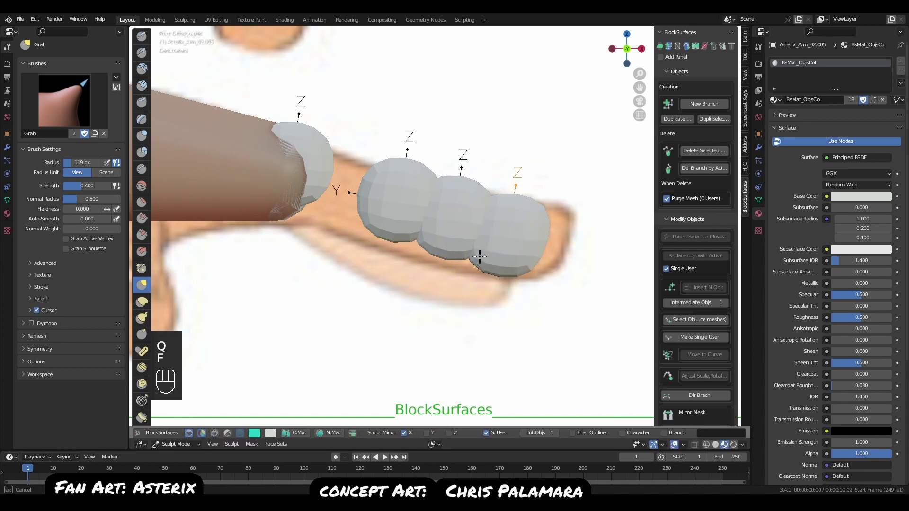
pyautogui.moveTo(480, 257); pyautogui.dragTo(480, 255)
pyautogui.moveTo(496, 214); pyautogui.dragTo(528, 225)
pyautogui.press('f')
pyautogui.click(513, 226)
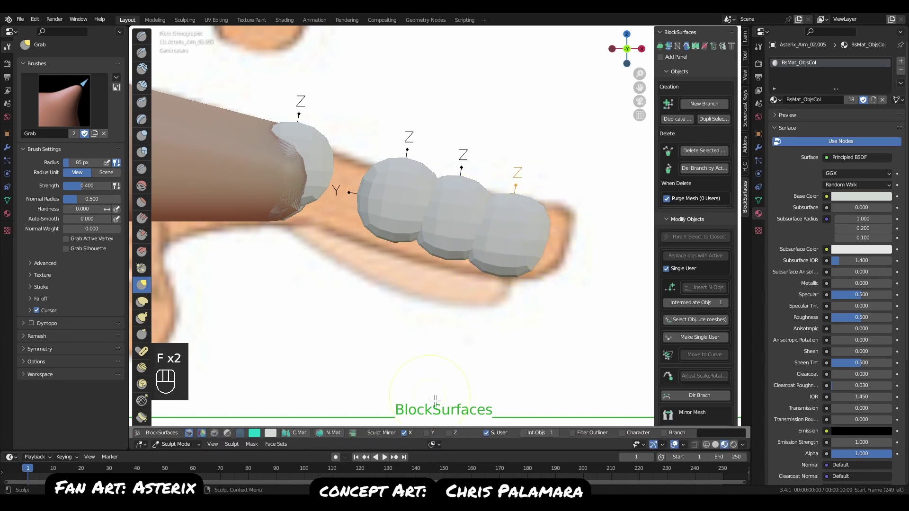
# Switch the viewport to solid shading and pull the fingertip ball's end toward the reference tip, using a 101 px Grab radius.
pyautogui.click(716, 444)
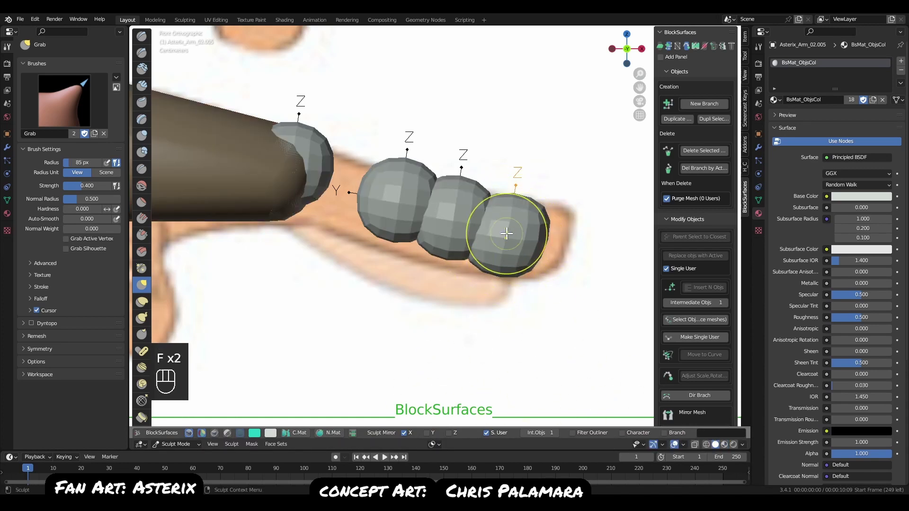
pyautogui.moveTo(507, 233); pyautogui.dragTo(505, 218)
pyautogui.click(521, 259)
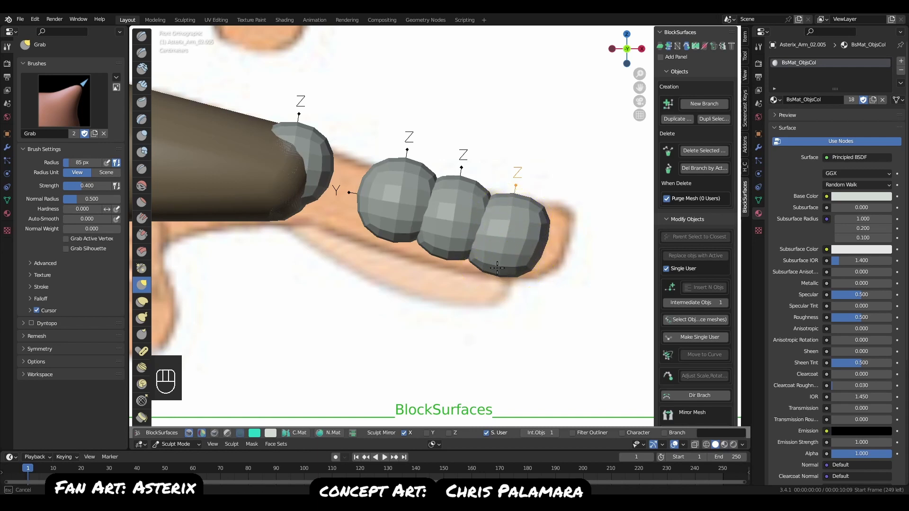
pyautogui.press('f')
pyautogui.click(528, 252)
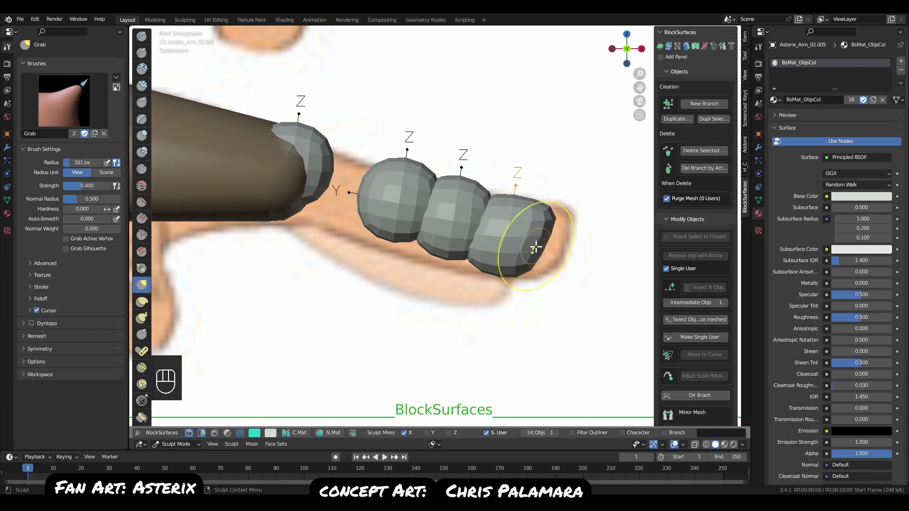
pyautogui.moveTo(490, 251)
pyautogui.mouseDown(button='middle')
pyautogui.moveTo(472, 296)
pyautogui.moveTo(544, 268)
pyautogui.moveTo(494, 231)
pyautogui.moveTo(516, 249)
pyautogui.moveTo(492, 254)
pyautogui.mouseUp(button='middle')
pyautogui.press('q')
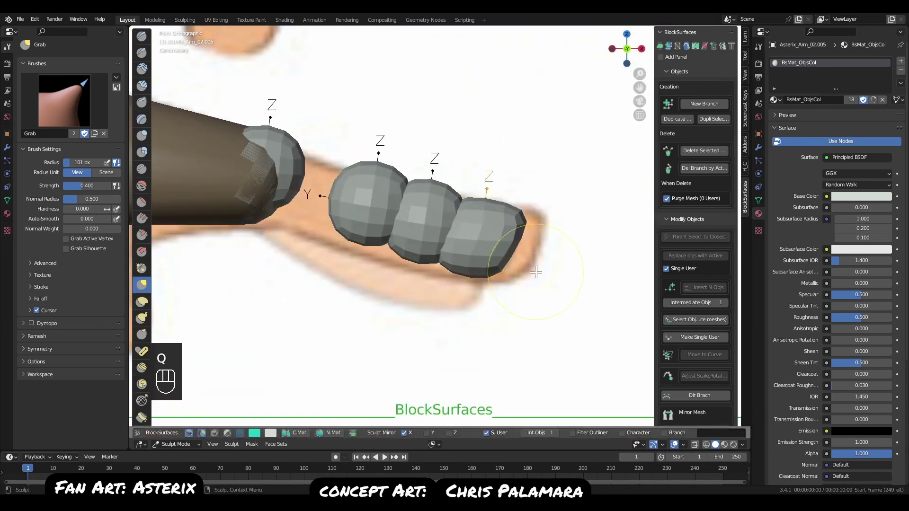
# Return the fingertip ball to Object Mode and show the finger's surface again in front view.
pyautogui.press('Tab')
pyautogui.press('v')
pyautogui.moveTo(470, 266)
pyautogui.mouseDown(button='middle')
pyautogui.moveTo(459, 290)
pyautogui.moveTo(367, 282)
pyautogui.moveTo(527, 296)
pyautogui.moveTo(515, 266)
pyautogui.mouseUp(button='middle')
pyautogui.press('q')
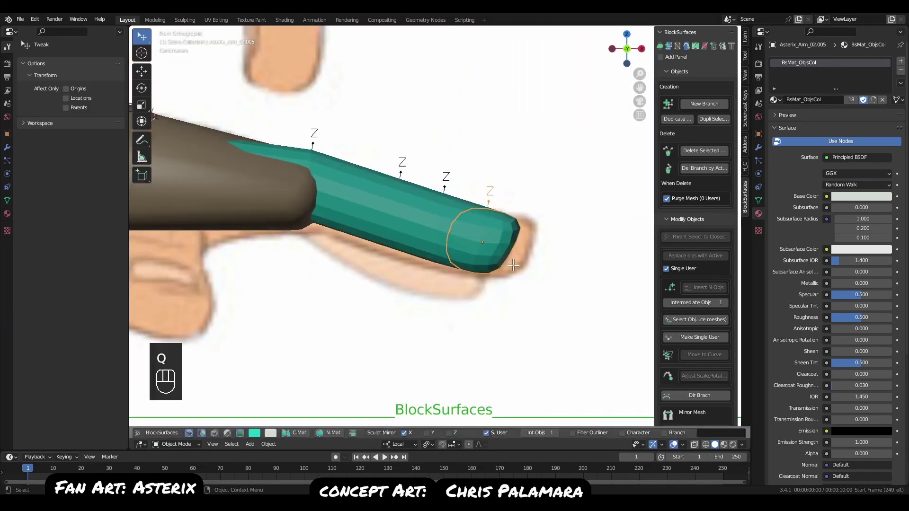
# Hide the surface and replace the two balls behind the fingertip with copies of the active sculpted fingertip ball.
pyautogui.press('v')
pyautogui.click(384, 215)
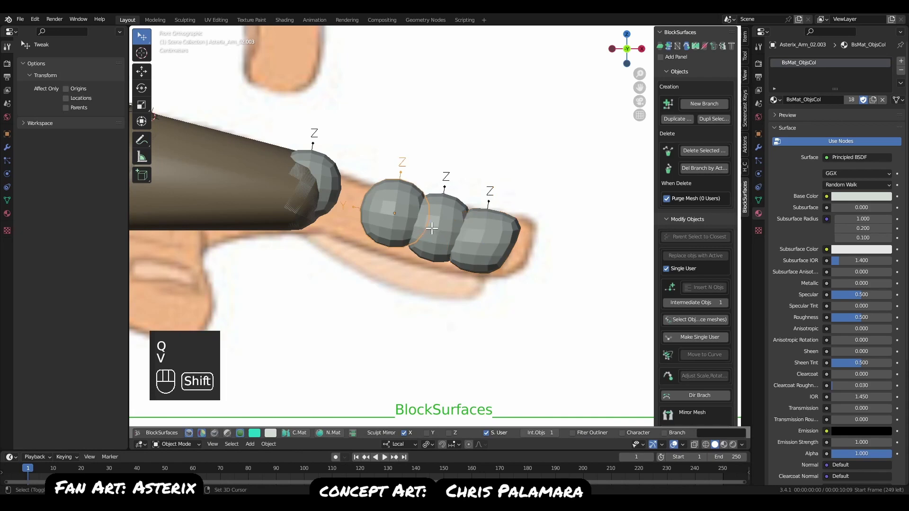
pyautogui.moveTo(467, 253); pyautogui.dragTo(448, 265, button='middle')
pyautogui.keyDown('shift'); pyautogui.click(441, 232); pyautogui.keyUp('shift')
pyautogui.moveTo(470, 235); pyautogui.dragTo(452, 277, button='middle')
pyautogui.keyDown('shift'); pyautogui.click(464, 257); pyautogui.keyUp('shift')
pyautogui.moveTo(478, 313); pyautogui.dragTo(430, 265, button='middle')
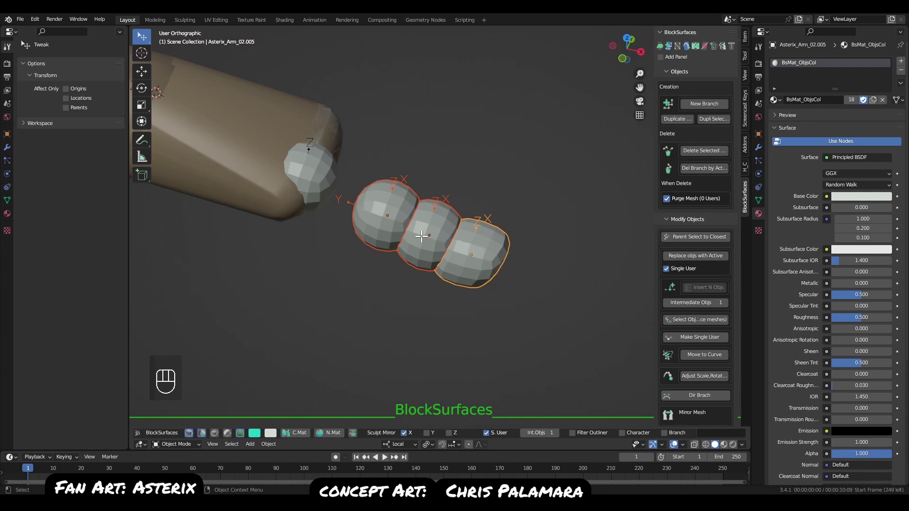
pyautogui.moveTo(487, 256)
pyautogui.mouseDown(button='middle')
pyautogui.moveTo(480, 270)
pyautogui.moveTo(482, 253)
pyautogui.mouseUp(button='middle')
pyautogui.hotkey('shift', 'ctrl', 'alt')
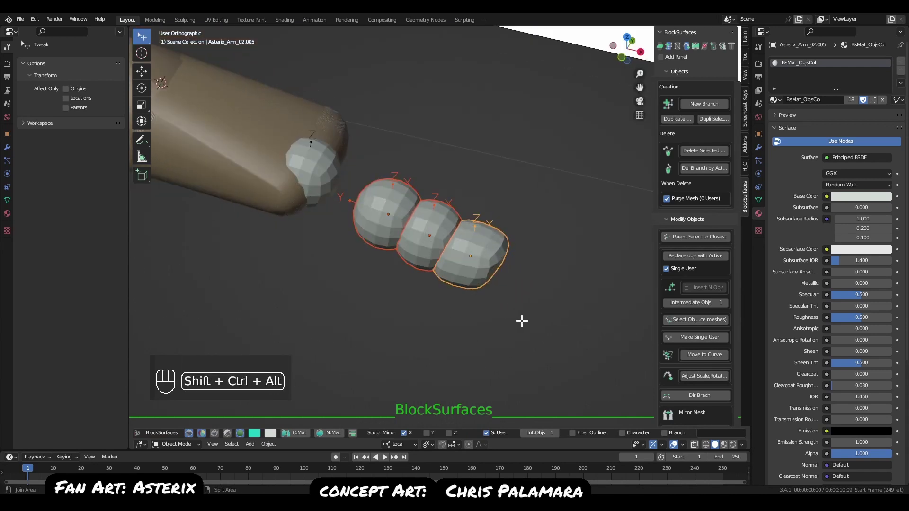
pyautogui.hotkey('shift', 'ctrl', 'alt', 'r')
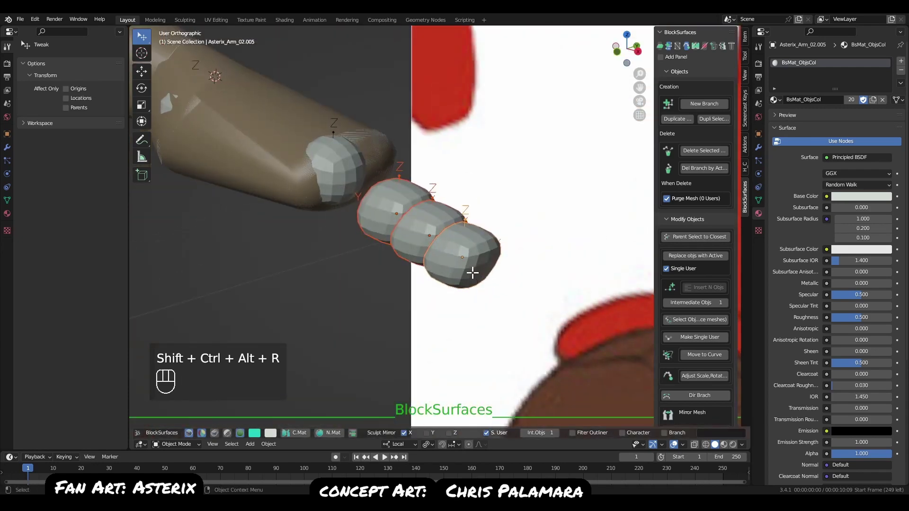
# Show the finger's surface again and shift the two balls behind the fingertip slightly to bend the finger like the reference.
pyautogui.press('v')
pyautogui.press('q')
pyautogui.moveTo(463, 268); pyautogui.dragTo(468, 223, button='middle')
pyautogui.press('q')
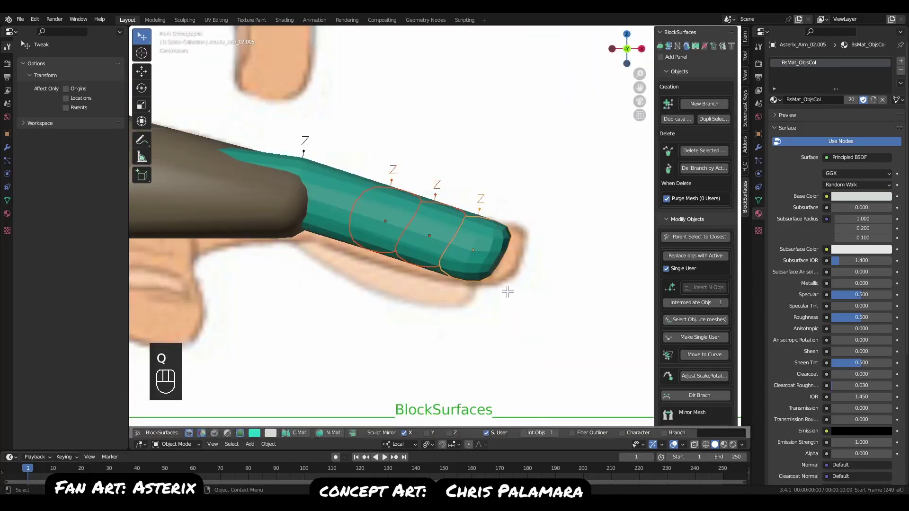
pyautogui.click(380, 215)
pyautogui.press('g')
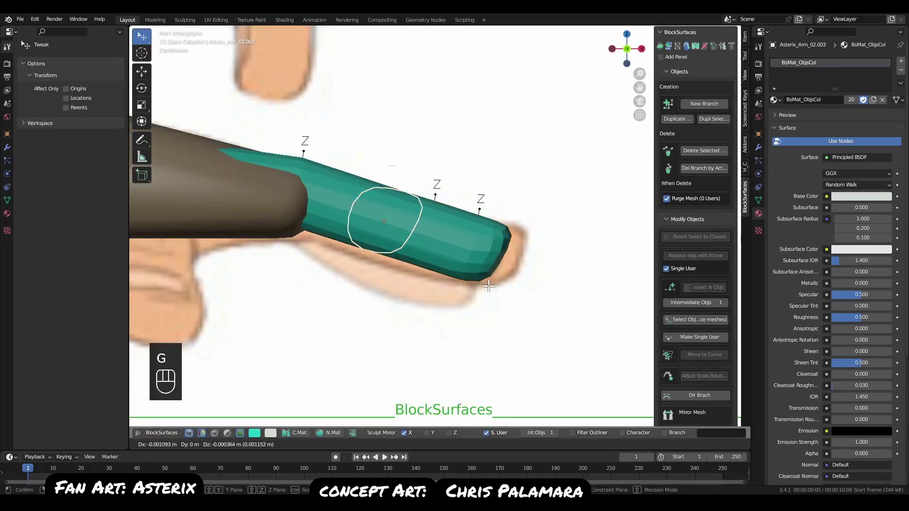
pyautogui.click(483, 283)
pyautogui.click(438, 238)
pyautogui.press('g')
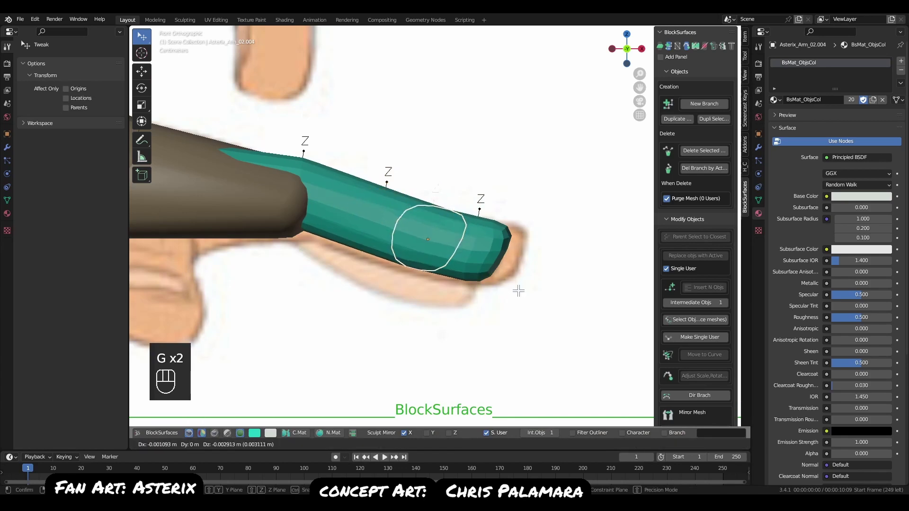
pyautogui.click(519, 290)
# Reposition the fingertip ball and rotate it slightly to continue the finger's curve.
pyautogui.click(494, 258)
pyautogui.press('g')
pyautogui.click(506, 263)
pyautogui.press('r')
pyautogui.click(533, 269)
pyautogui.press('g')
pyautogui.click(534, 271)
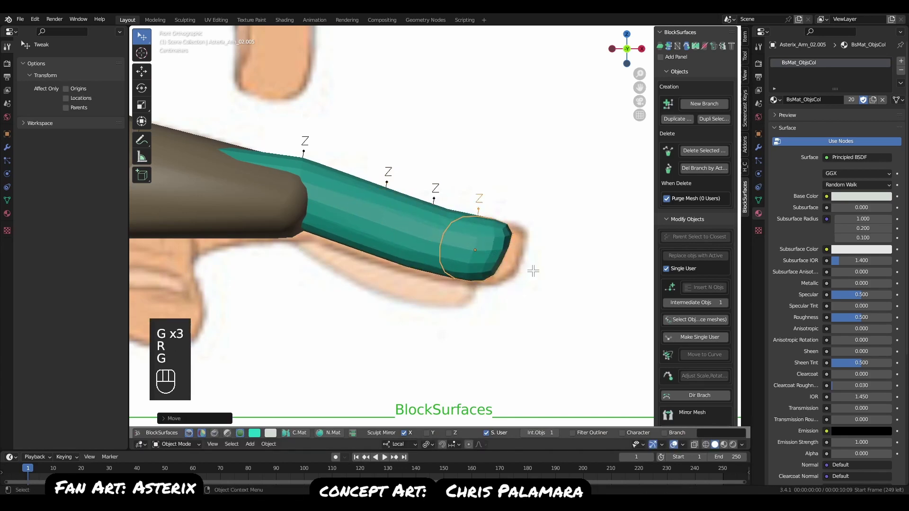
# Toggle the branch direction on the finger's third ball to Asterix_Arm_02.002 and try rotating that ball.
pyautogui.moveTo(533, 270); pyautogui.dragTo(481, 270, button='middle')
pyautogui.press('q')
pyautogui.keyDown('alt'); pyautogui.moveTo(503, 284); pyautogui.dragTo(389, 255, button='right'); pyautogui.keyUp('alt')
pyautogui.click(387, 204)
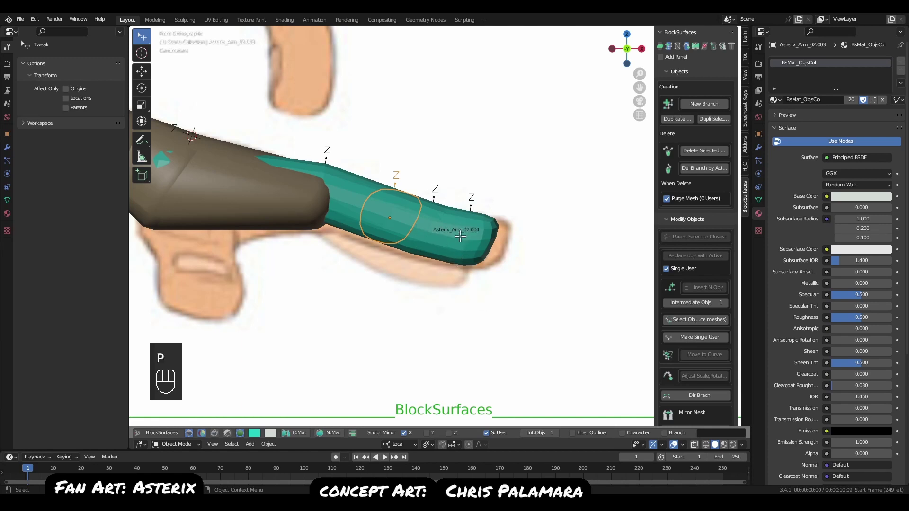
pyautogui.press('p')
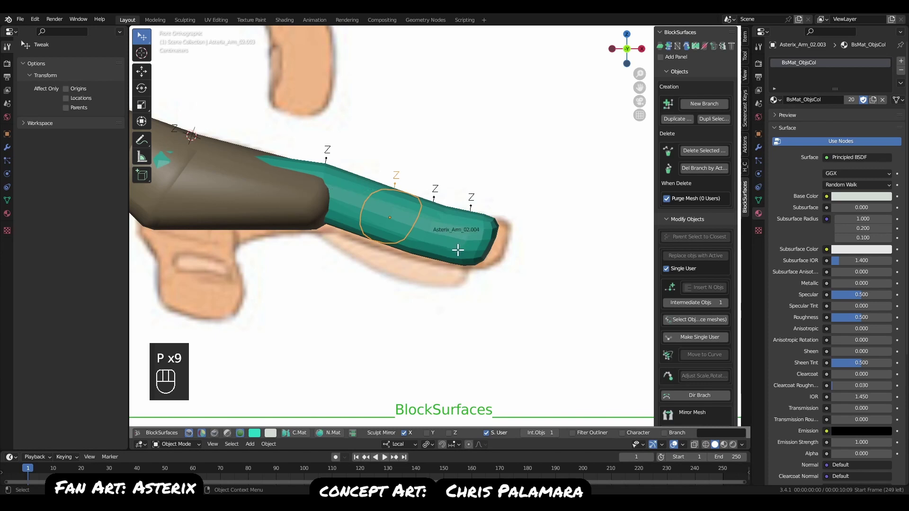
pyautogui.press('p')
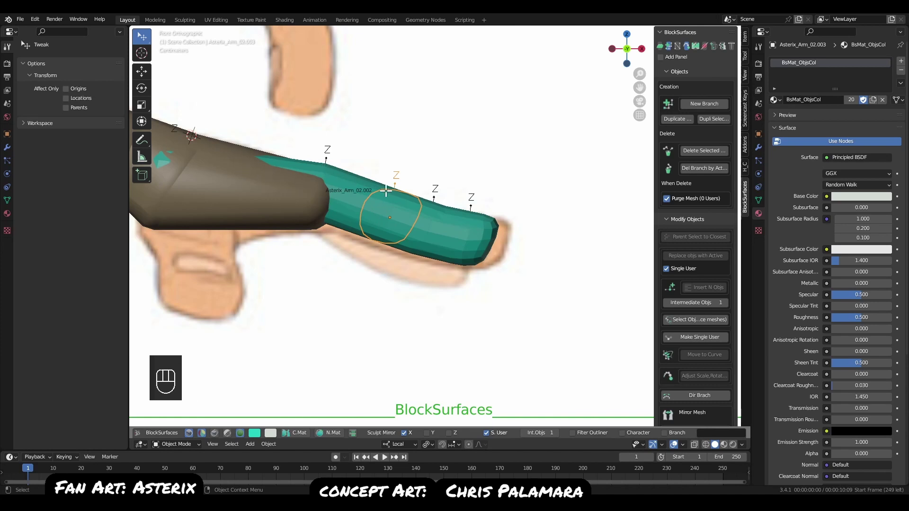
pyautogui.press('r')
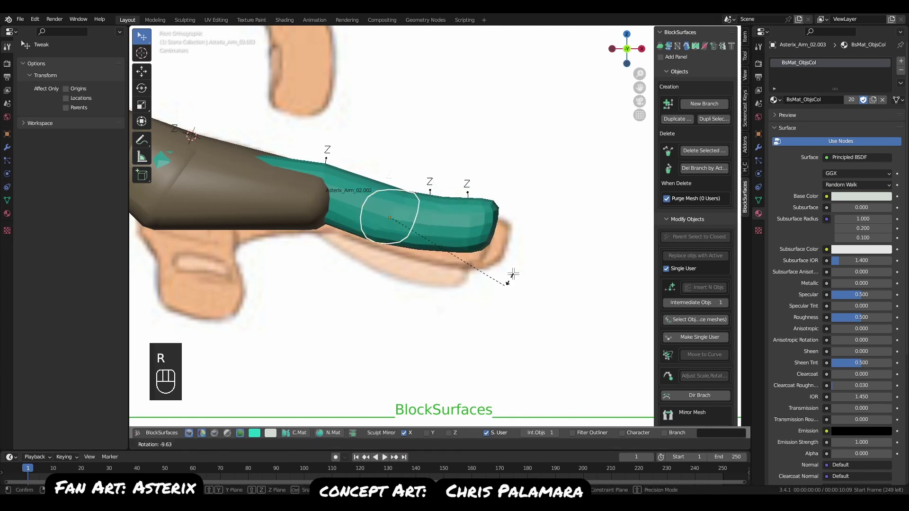
pyautogui.press('Escape')
# Try rotating the three outer finger balls together, with the fingertip ball active.
pyautogui.keyDown('shift'); pyautogui.click(425, 227); pyautogui.keyUp('shift')
pyautogui.keyDown('shift'); pyautogui.click(466, 238); pyautogui.keyUp('shift')
pyautogui.press('r')
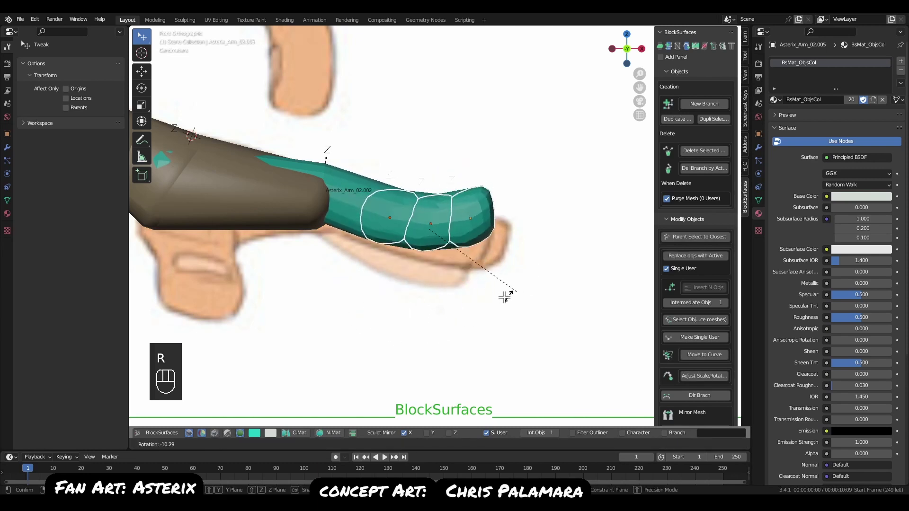
pyautogui.press('Escape')
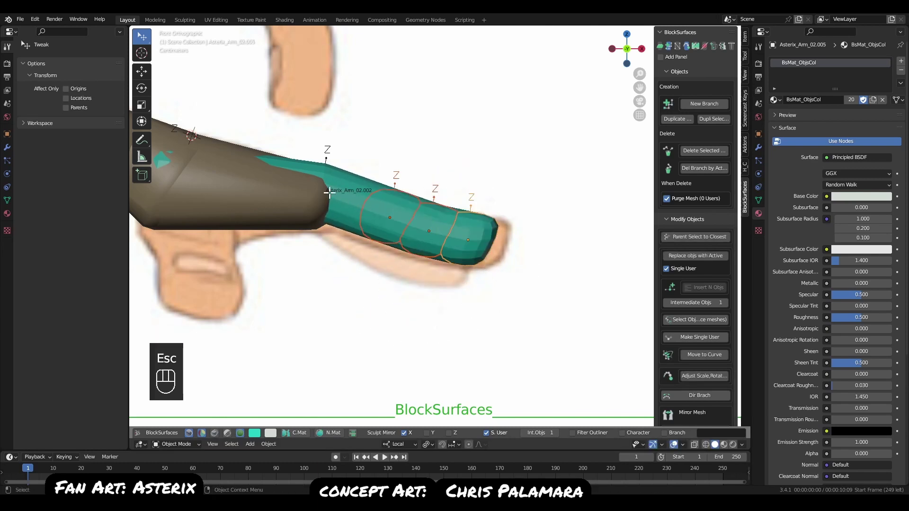
# Flip the branch direction on the finger's third ball to Asterix_Arm_02.004.
pyautogui.click(394, 234)
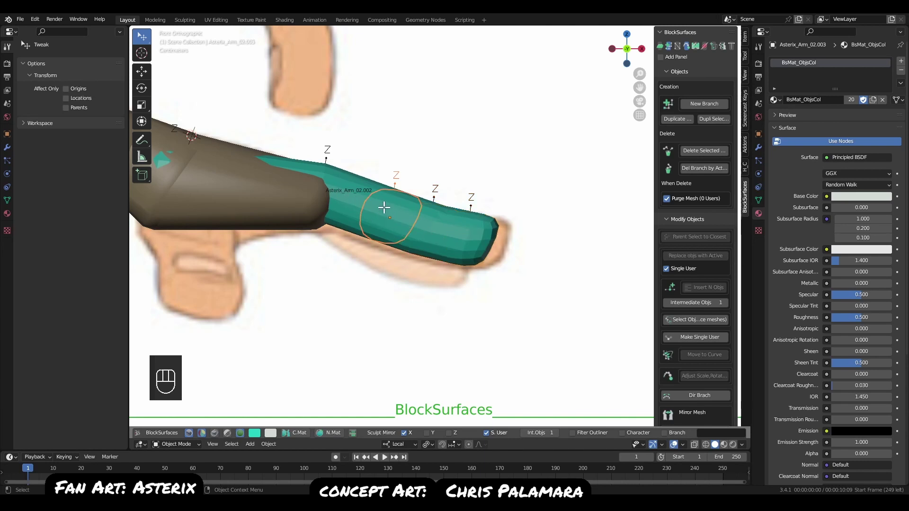
pyautogui.press('p')
pyautogui.press('p')
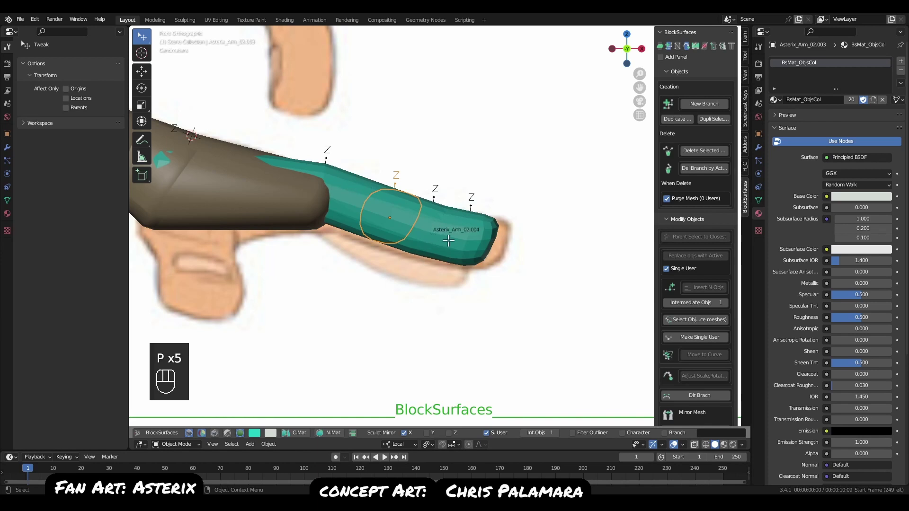
# Try rotating the three outer finger balls together, with the third ball active.
pyautogui.keyDown('shift'); pyautogui.click(479, 241); pyautogui.keyUp('shift')
pyautogui.keyDown('shift'); pyautogui.click(424, 231); pyautogui.keyUp('shift')
pyautogui.keyDown('shift'); pyautogui.click(394, 223); pyautogui.keyUp('shift')
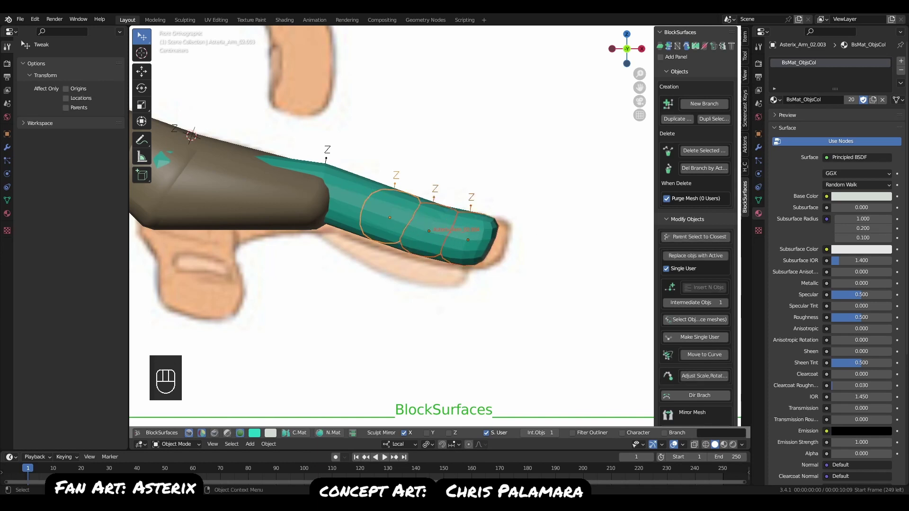
pyautogui.press('r')
pyautogui.press('Escape')
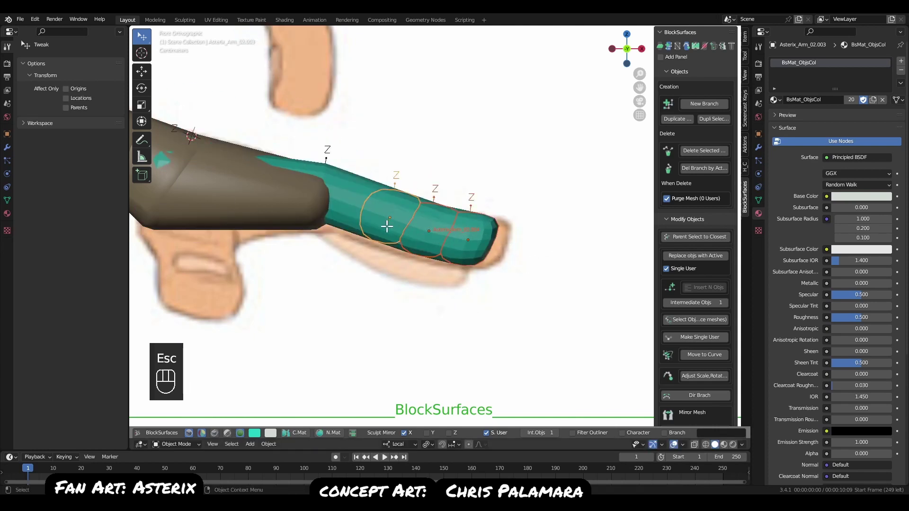
# Try scaling the finger's third ball on its own, with the branch directed from Asterix_Arm_02.004.
pyautogui.click(387, 226)
pyautogui.press('s')
pyautogui.press('Escape')
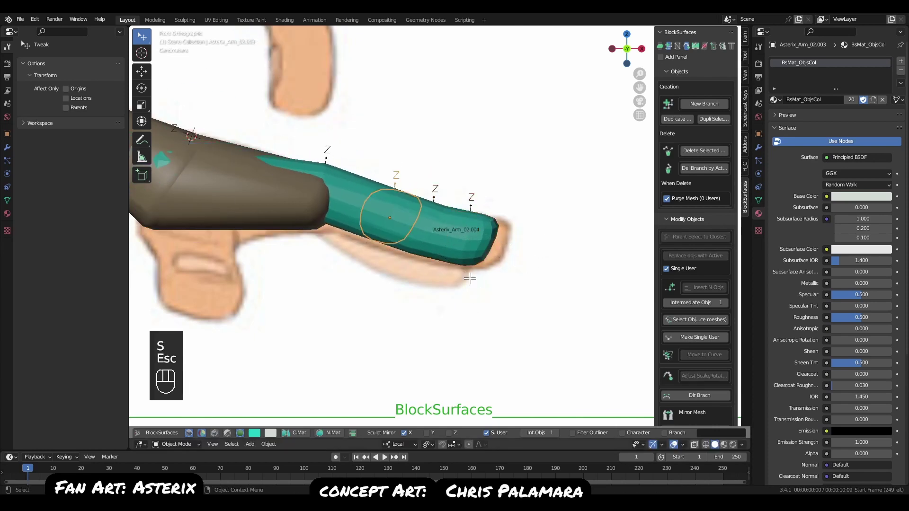
# Flip the branch direction on the finger's third ball to Asterix_Arm_02.002 and try scaling that ball both smaller and larger.
pyautogui.press('p')
pyautogui.press('s')
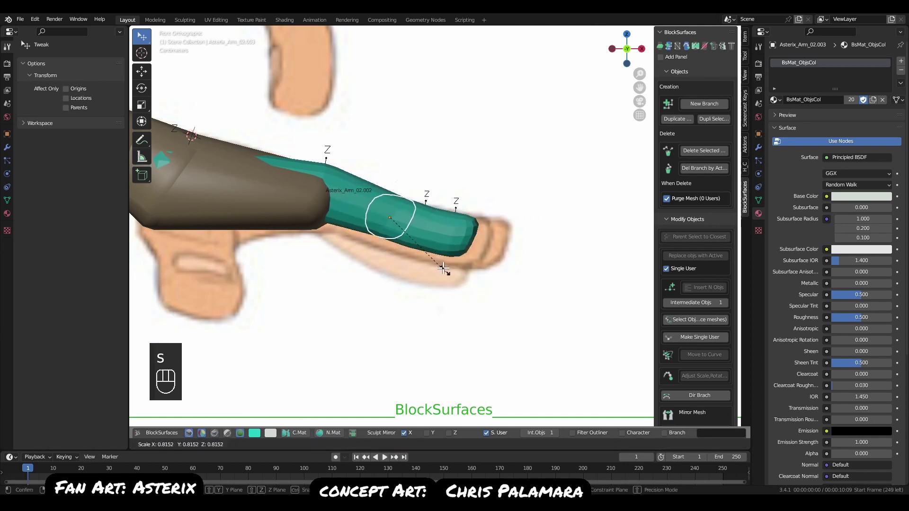
pyautogui.press('Escape')
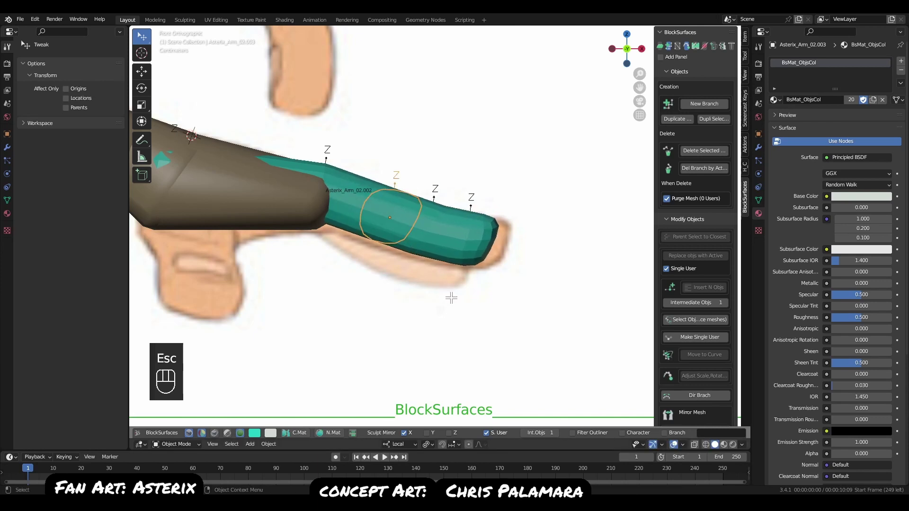
pyautogui.press('s')
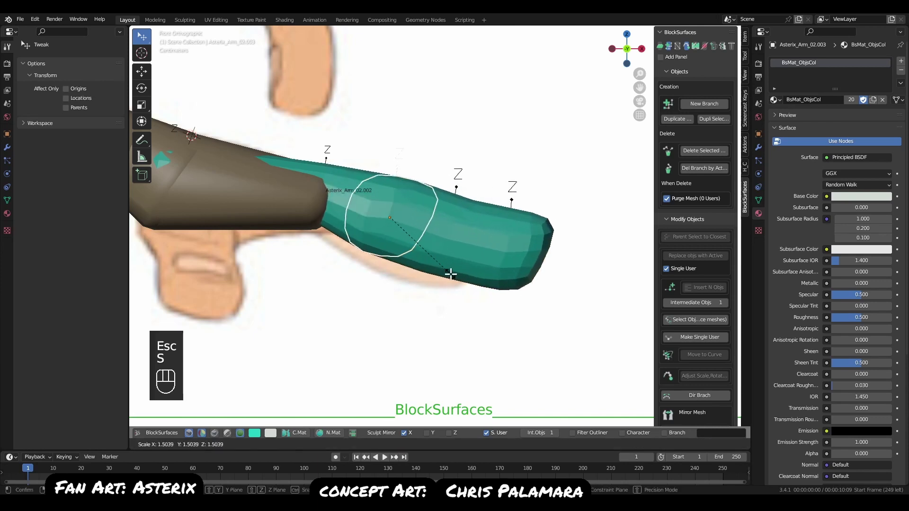
pyautogui.press('Escape')
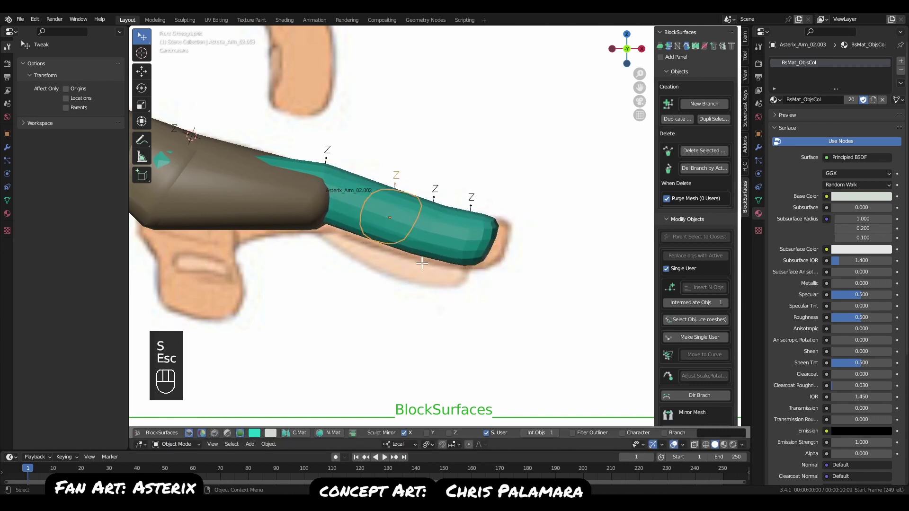
# Try scaling the third ball's mesh in Edit Mode, and return to Object Mode.
pyautogui.press('Tab')
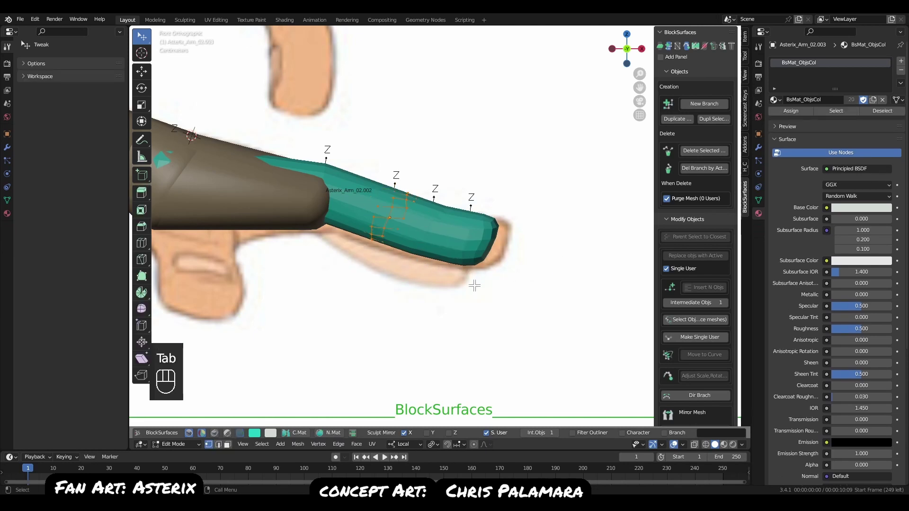
pyautogui.press('s')
pyautogui.press('Escape')
pyautogui.press('Tab')
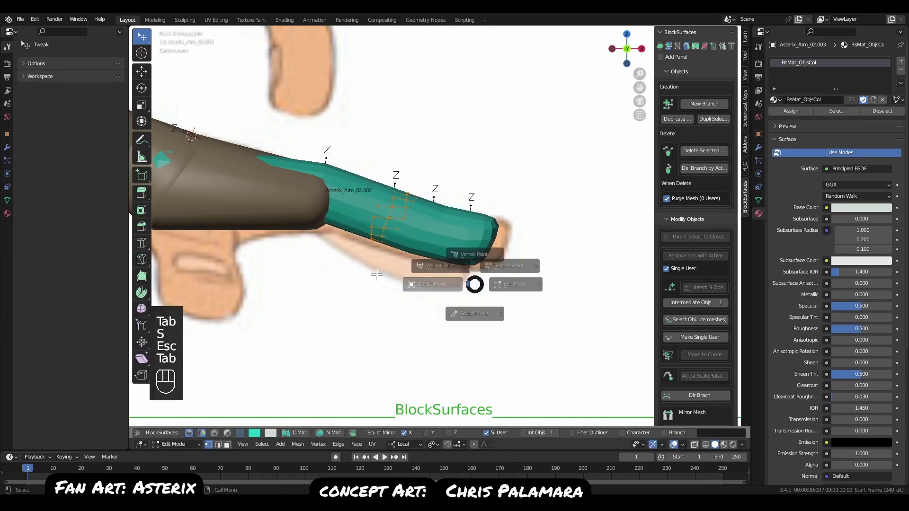
pyautogui.click(418, 287)
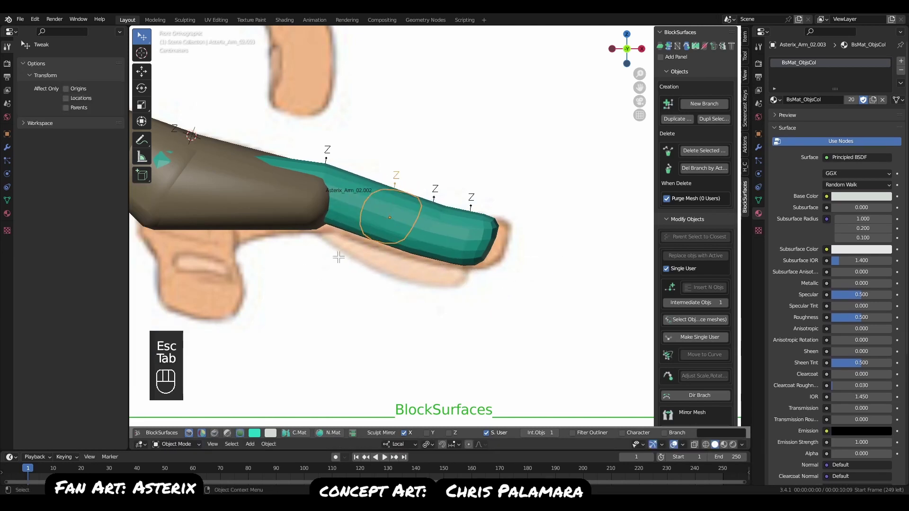
# Clear the finger branch's parenting and try scaling each of the three outer balls individually.
pyautogui.hotkey('shift', 'ctrl', 'alt', 'p')
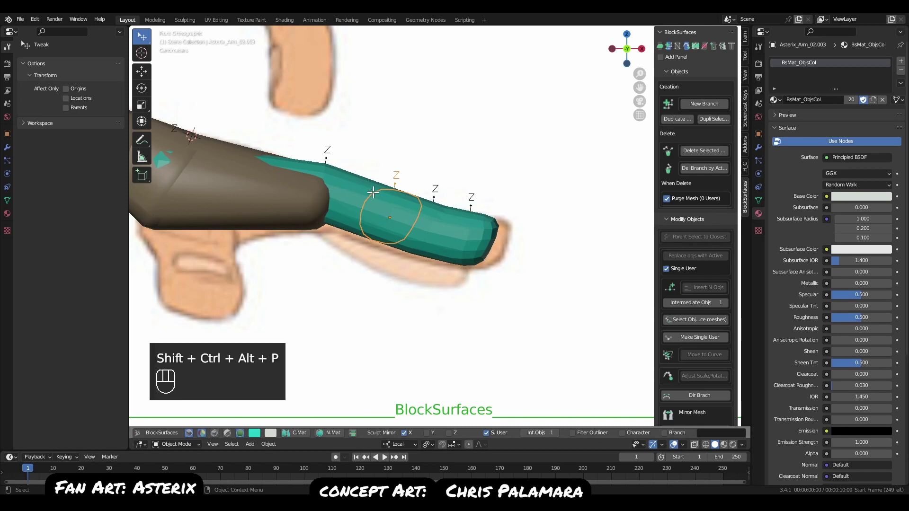
pyautogui.press('s')
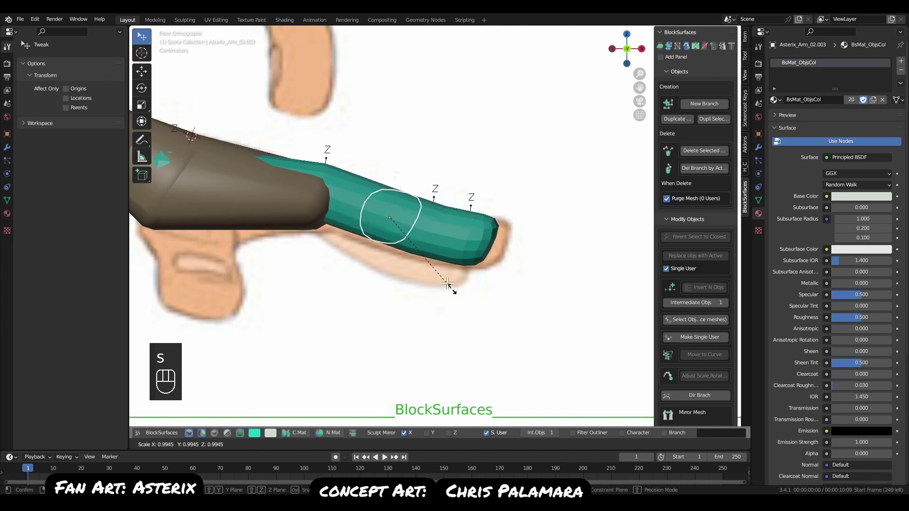
pyautogui.press('Escape')
pyautogui.click(428, 231)
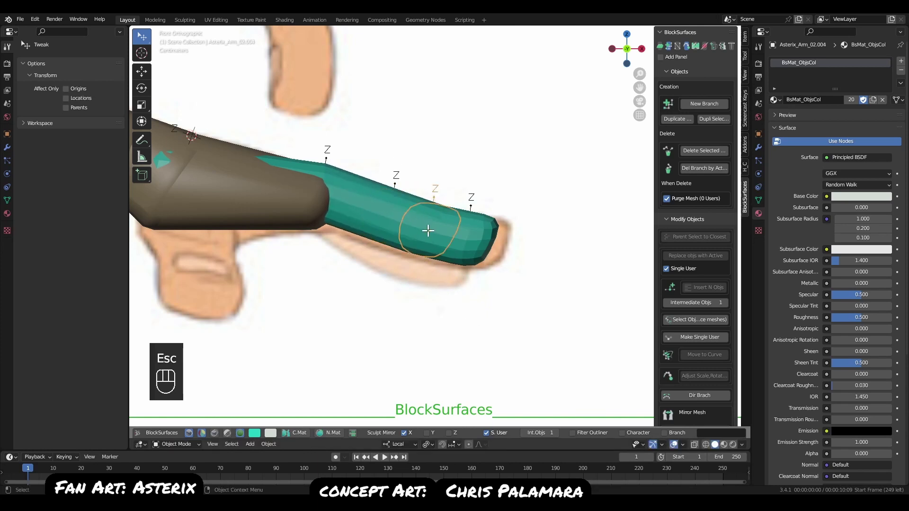
pyautogui.press('s')
pyautogui.press('Escape')
pyautogui.press('s')
pyautogui.press('Escape')
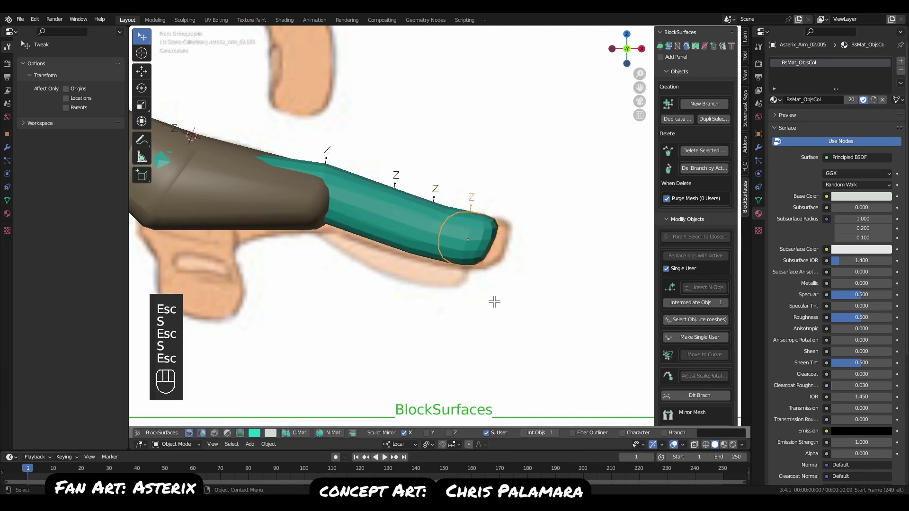
# Try scaling the four outer finger balls together, with the second ball active.
pyautogui.keyDown('shift'); pyautogui.click(426, 233); pyautogui.keyUp('shift')
pyautogui.keyDown('shift'); pyautogui.click(400, 218); pyautogui.keyUp('shift')
pyautogui.keyDown('shift'); pyautogui.click(330, 175); pyautogui.keyUp('shift')
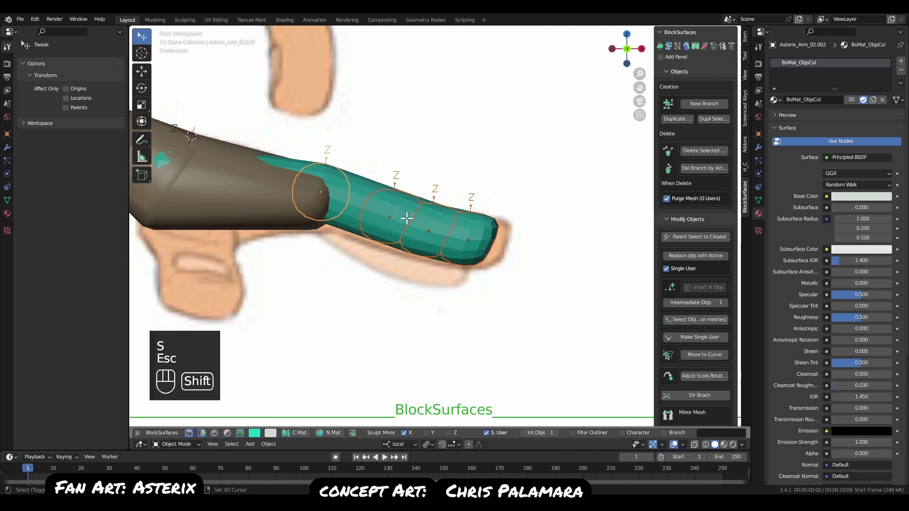
pyautogui.press('s')
pyautogui.press('Escape')
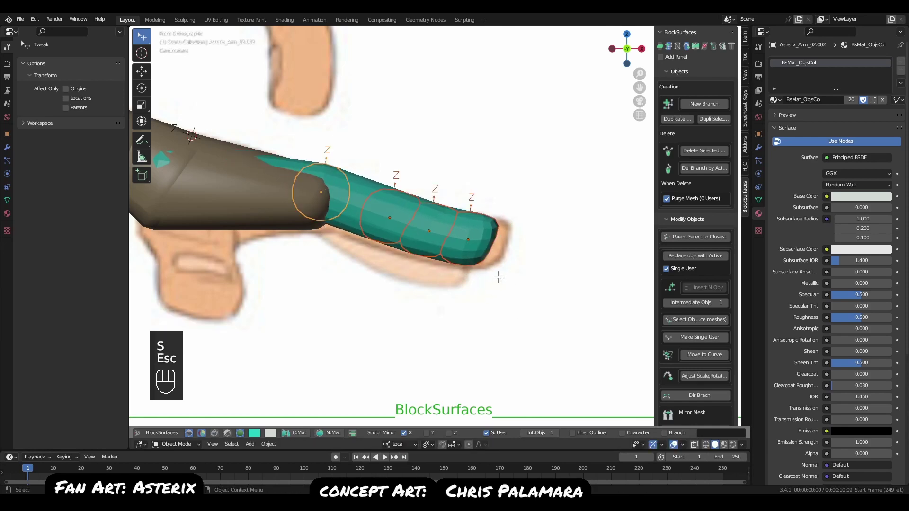
# Parent the finger branch again from its root Asterix_Arm_02.001 and try rotating the second ball in the top view.
pyautogui.moveTo(497, 274); pyautogui.dragTo(487, 306, button='middle')
pyautogui.press('q')
pyautogui.scroll(-1, 407, 331)
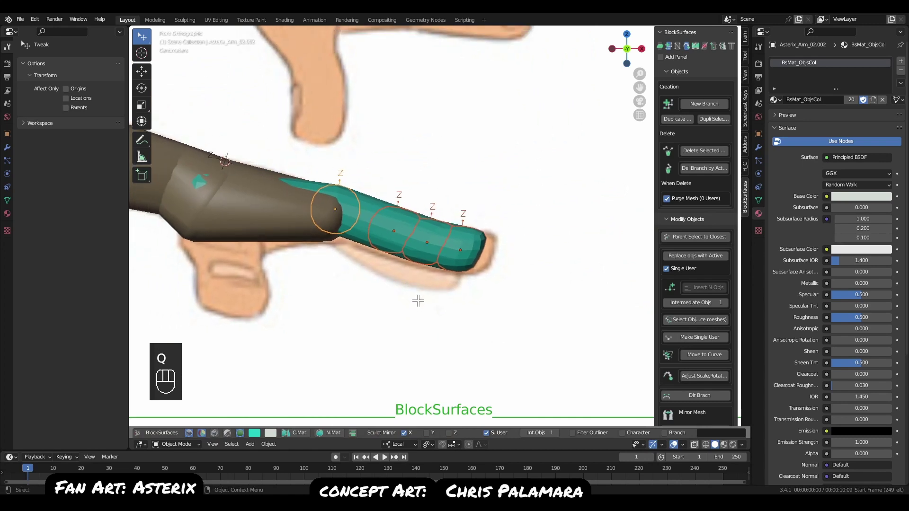
pyautogui.click(342, 213)
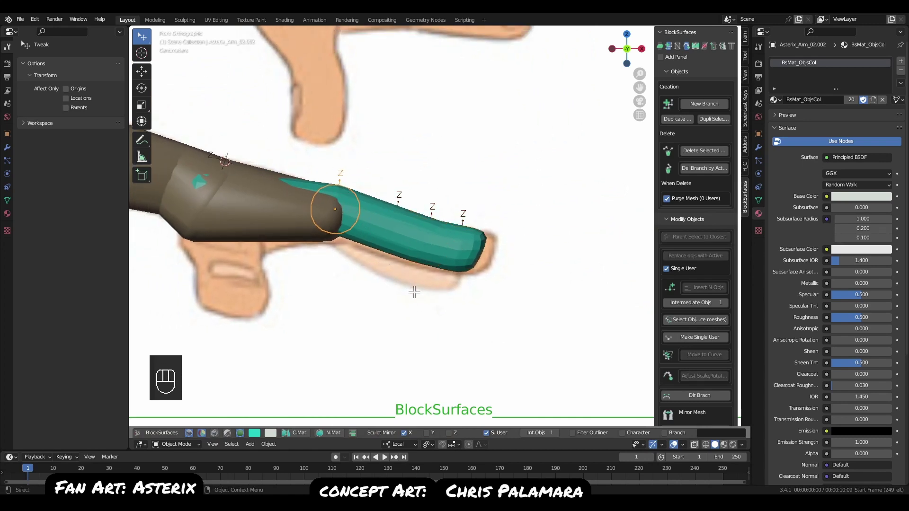
pyautogui.press('q')
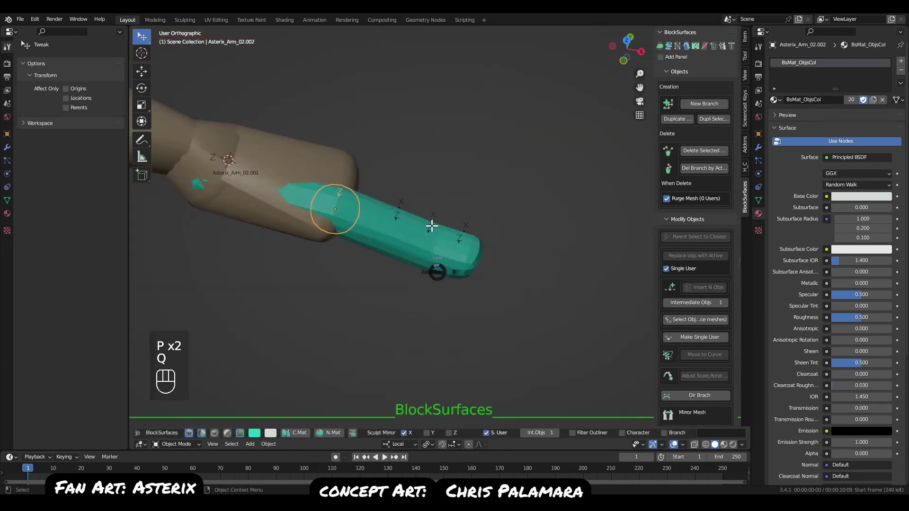
pyautogui.press('r')
pyautogui.press('Escape')
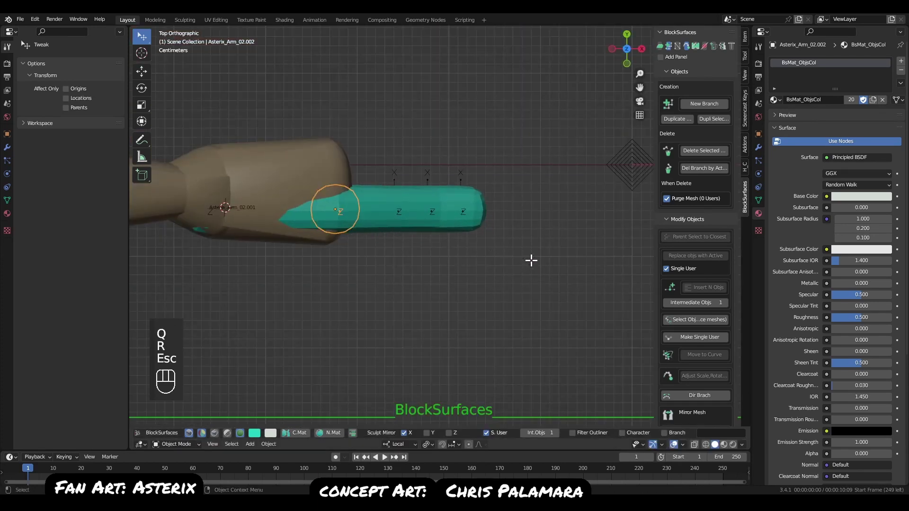
# Rotate the whole finger outward from its root ball Asterix_Arm_02.001 and shift it toward the front edge of the hand.
pyautogui.press('Left')
pyautogui.press('r')
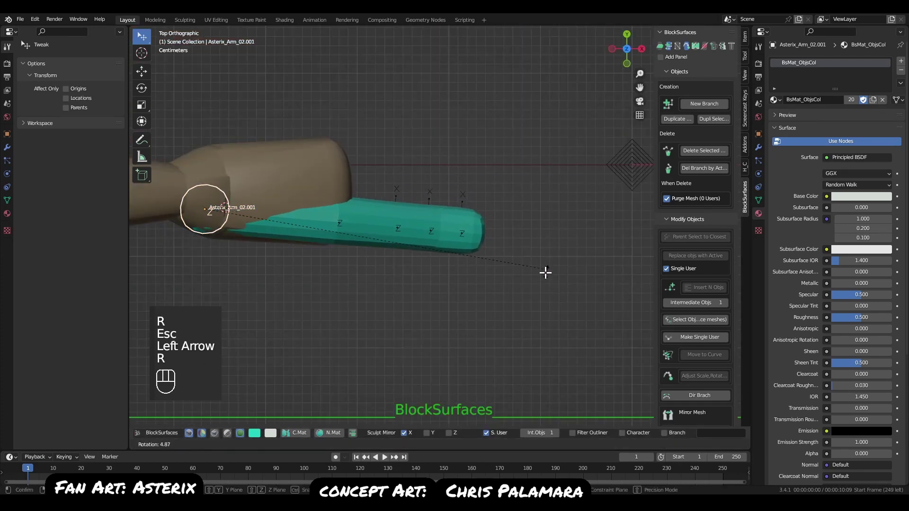
pyautogui.click(542, 286)
pyautogui.press('g')
pyautogui.click(544, 291)
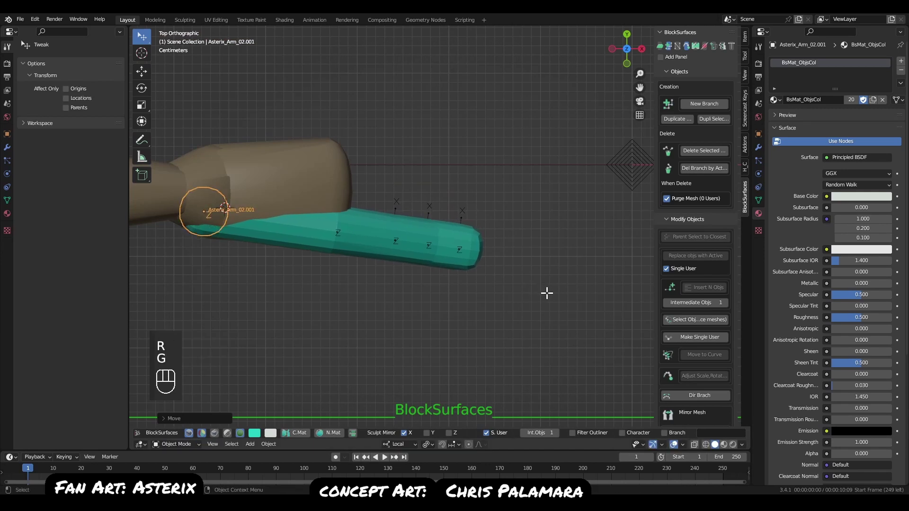
# Fine-tune the finger's angle and position by alternately rotating and moving its root ball along the hand's front edge.
pyautogui.press('r')
pyautogui.click(549, 289)
pyautogui.press('g')
pyautogui.click(551, 295)
pyautogui.press('r')
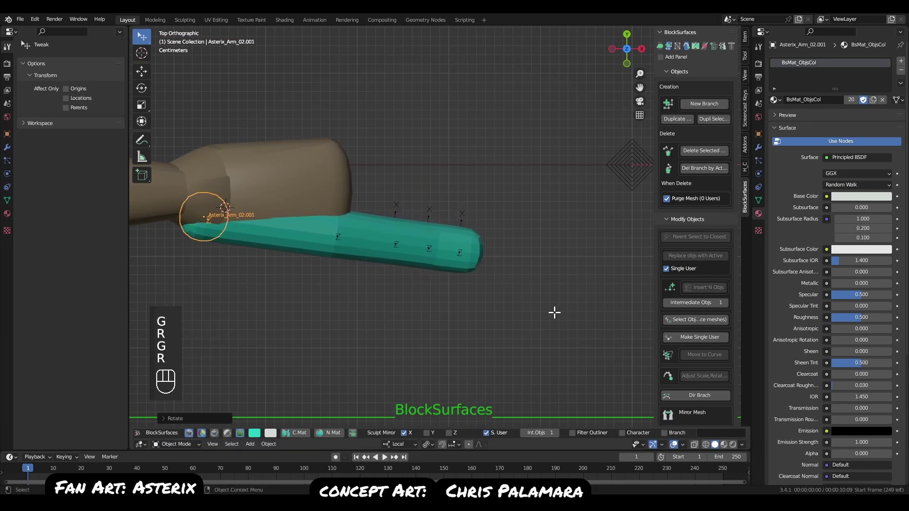
pyautogui.click(555, 316)
pyautogui.press('r')
pyautogui.click(554, 311)
pyautogui.press('g')
pyautogui.click(553, 313)
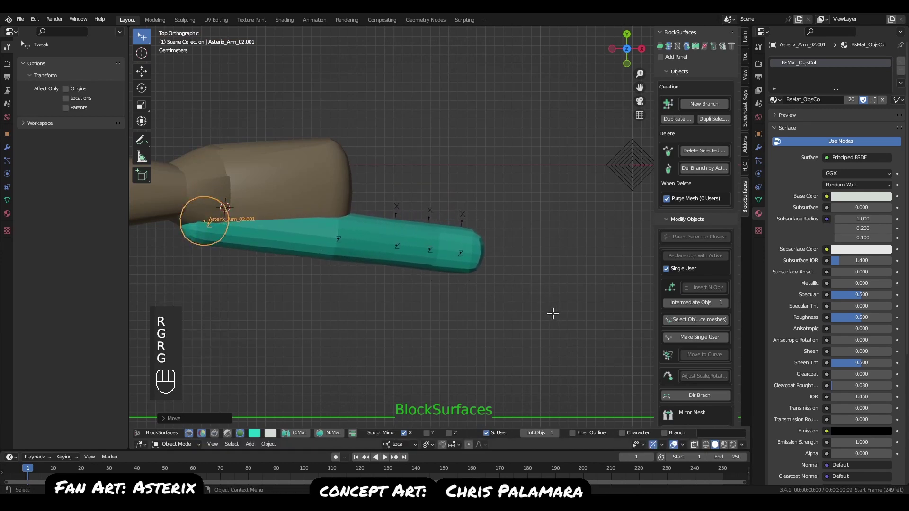
# Duplicate the finger branch, move the copy beside the first finger toward the middle of the hand, and rotate it nearly straight.
pyautogui.hotkey('ctrl', 'alt', 'd')
pyautogui.press('g')
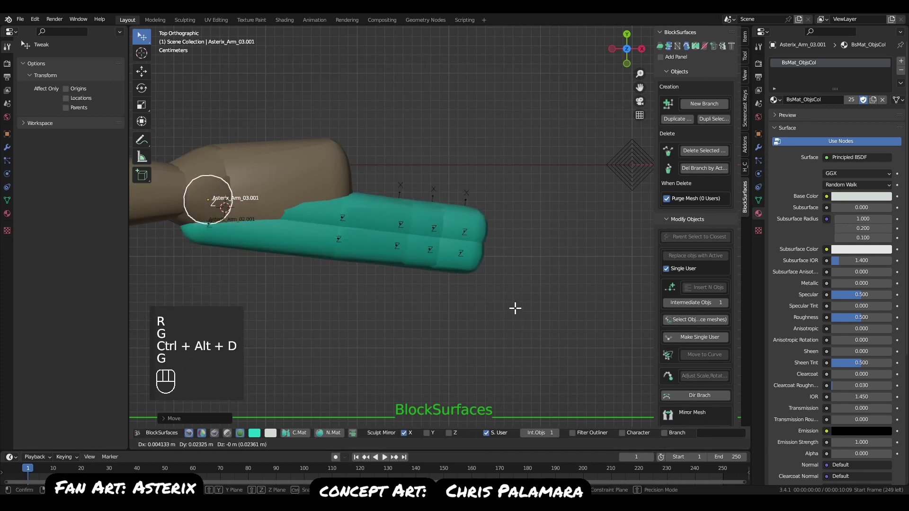
pyautogui.click(517, 315)
pyautogui.press('r')
pyautogui.click(524, 285)
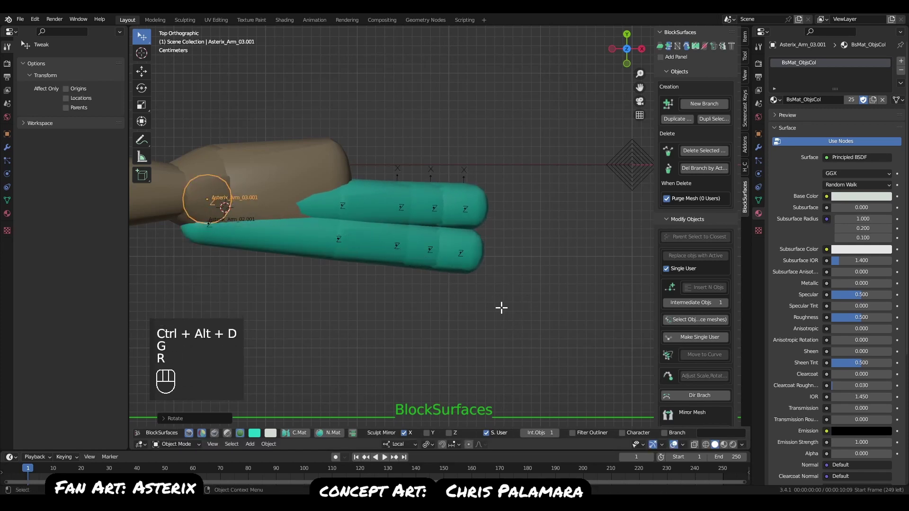
# Adjust the second finger's height in the front view and rotate it slightly upward from its root ball.
pyautogui.moveTo(495, 310); pyautogui.dragTo(323, 232, button='middle')
pyautogui.press('q')
pyautogui.press('g')
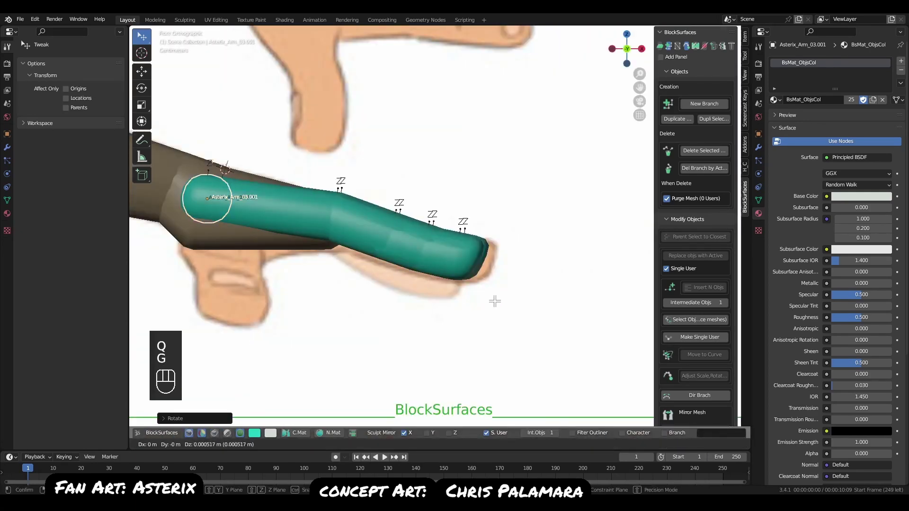
pyautogui.click(495, 308)
pyautogui.press('r')
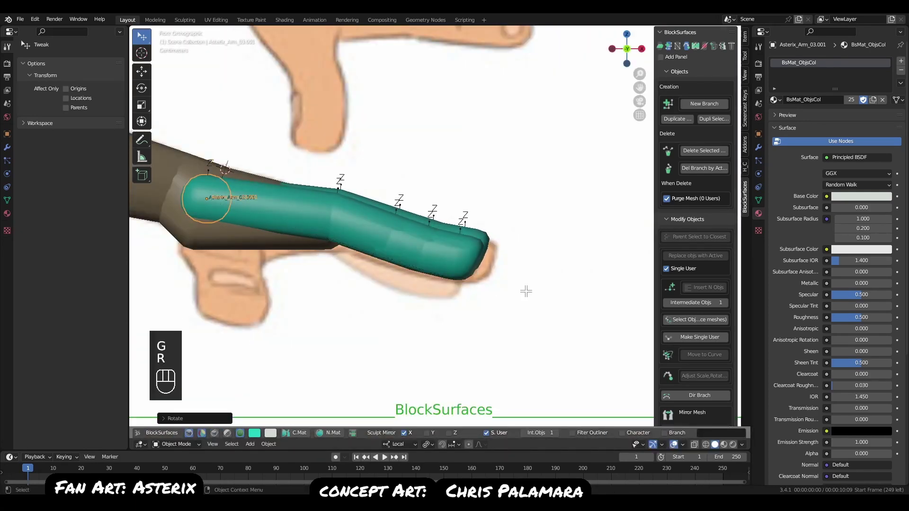
pyautogui.press('r')
pyautogui.click(523, 298)
# Duplicate the second finger's branch, move the copy to the back edge of the hand in the top view, and angle it outward.
pyautogui.moveTo(523, 299); pyautogui.dragTo(416, 344, button='middle')
pyautogui.press('q')
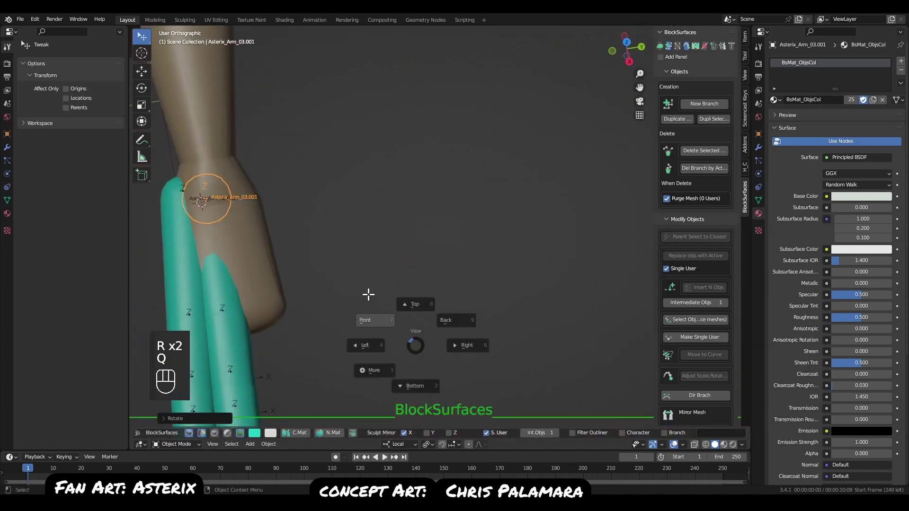
pyautogui.press('q')
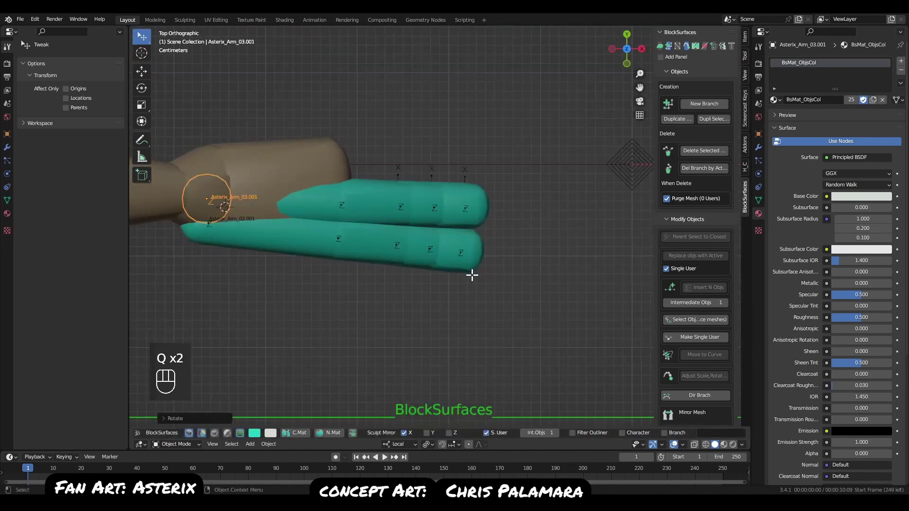
pyautogui.hotkey('ctrl', 'alt', 'd')
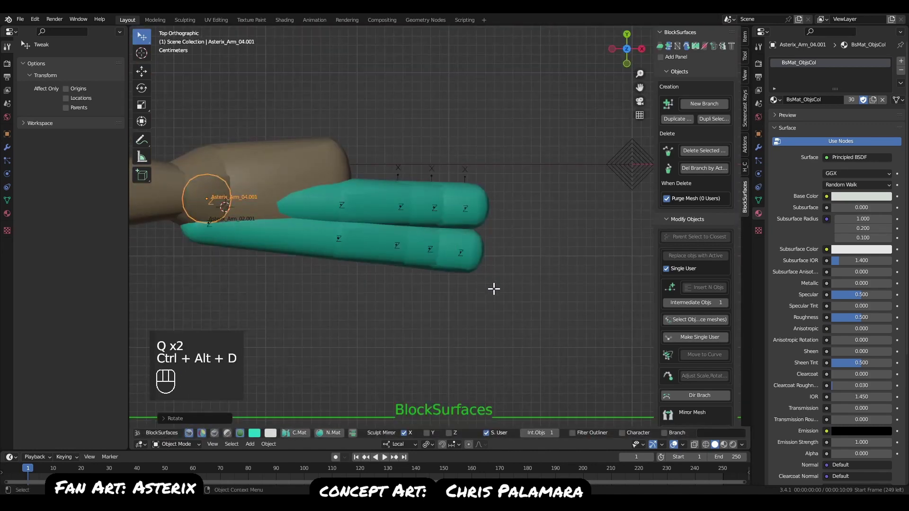
pyautogui.press('g')
pyautogui.press('r')
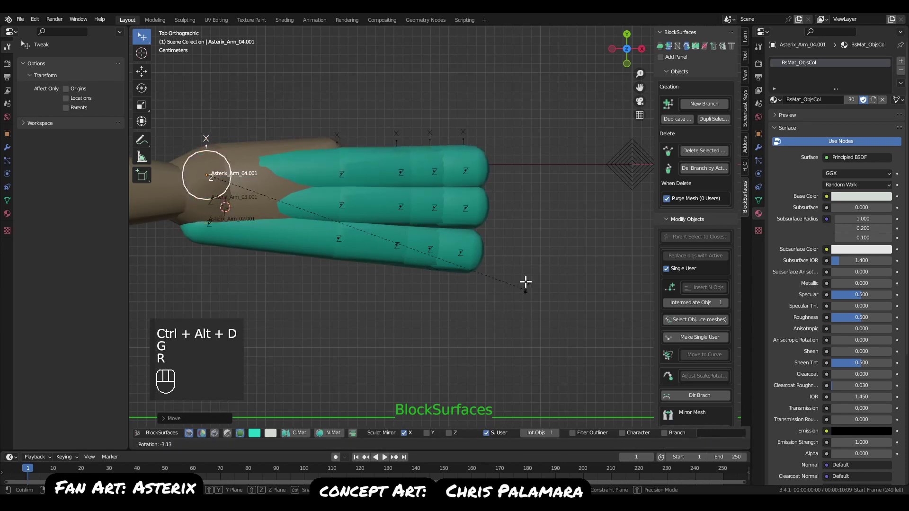
pyautogui.click(513, 246)
# Scale the third finger down slightly from its root ball Asterix_Arm_04.001 and adjust its rotation.
pyautogui.click(405, 167)
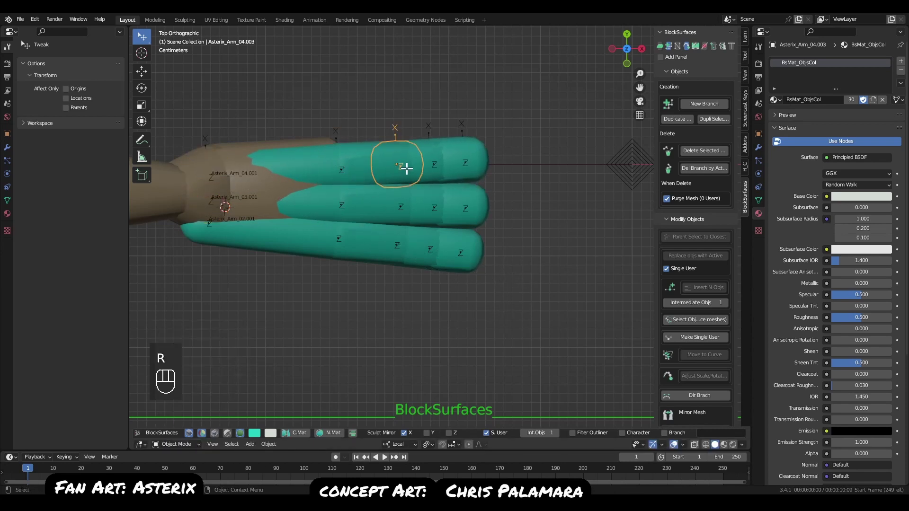
pyautogui.click(344, 164)
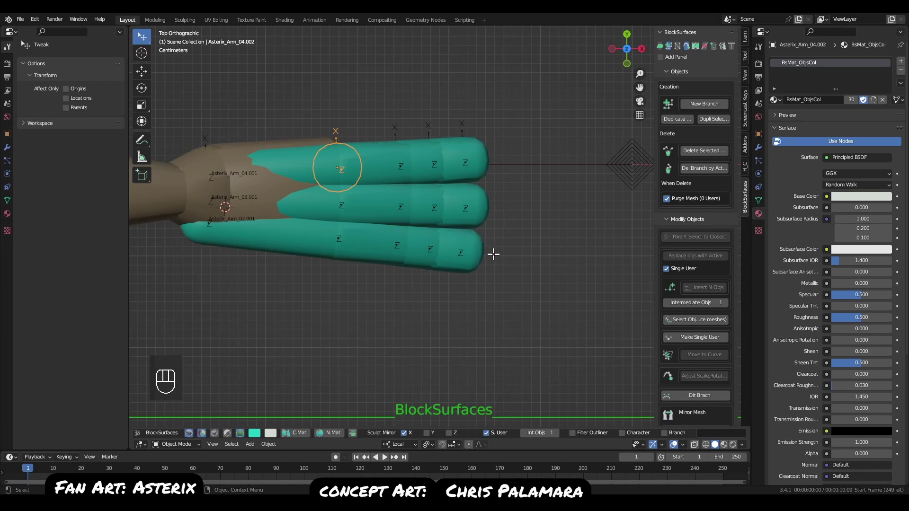
pyautogui.press('Left')
pyautogui.press('s')
pyautogui.click(542, 283)
pyautogui.press('r')
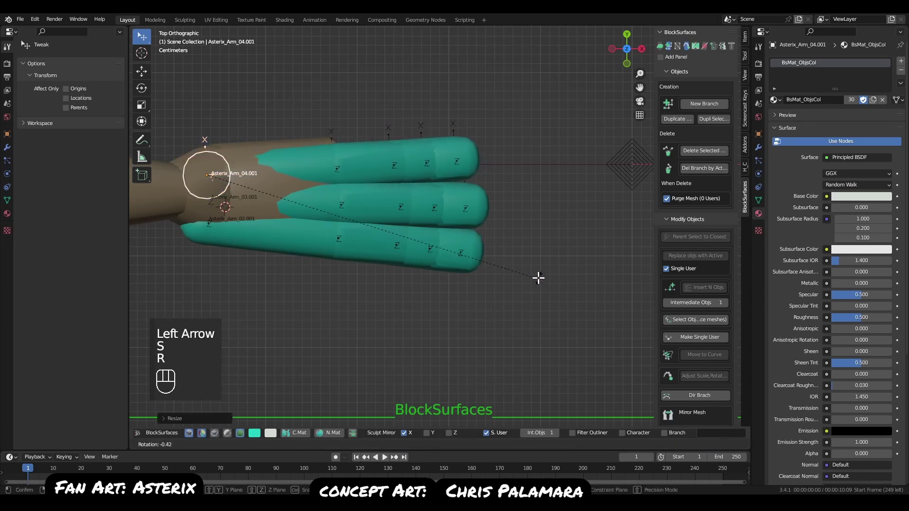
pyautogui.click(538, 281)
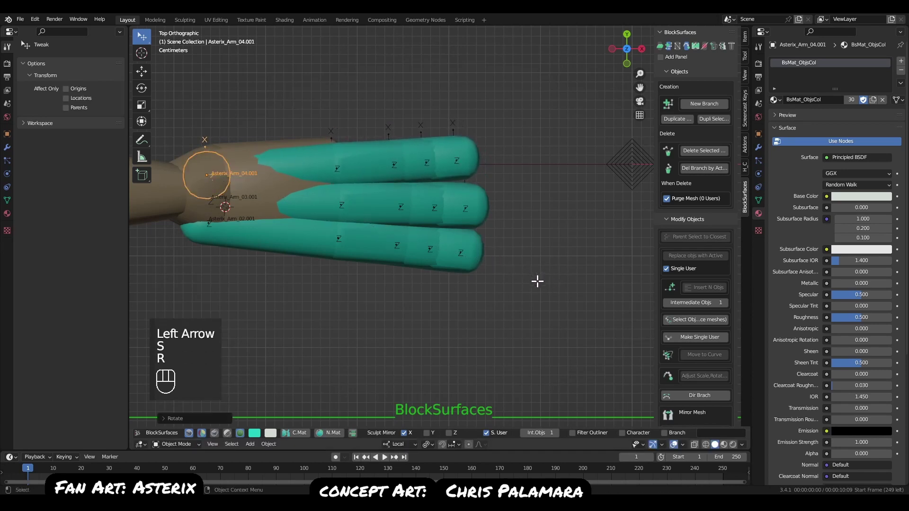
# Scale the third finger's knuckle ball slightly and shift ball Asterix_Arm_04.003 back toward the hand to shorten the finger.
pyautogui.click(338, 168)
pyautogui.press('s')
pyautogui.click(541, 255)
pyautogui.click(399, 166)
pyautogui.press('g')
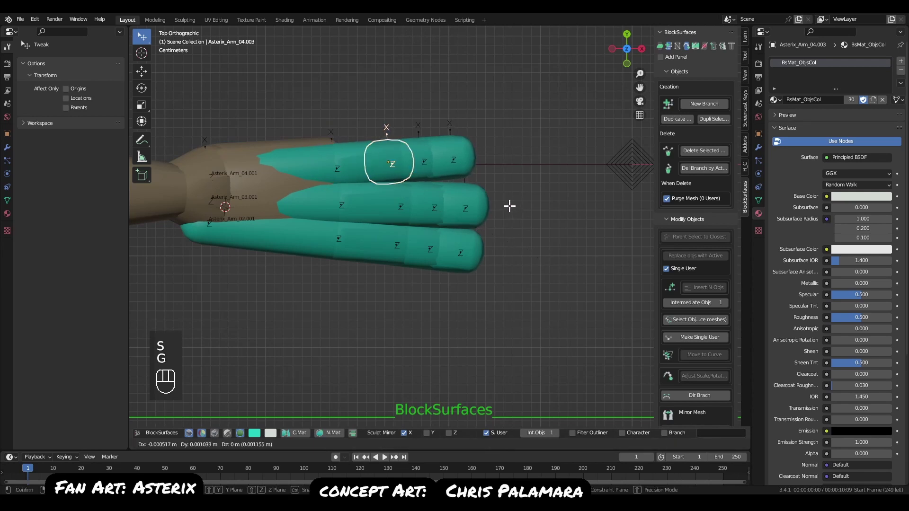
pyautogui.click(501, 222)
# Move the first finger's balls Asterix_Arm_02.002 and the one beyond it slightly back toward the hand.
pyautogui.click(354, 241)
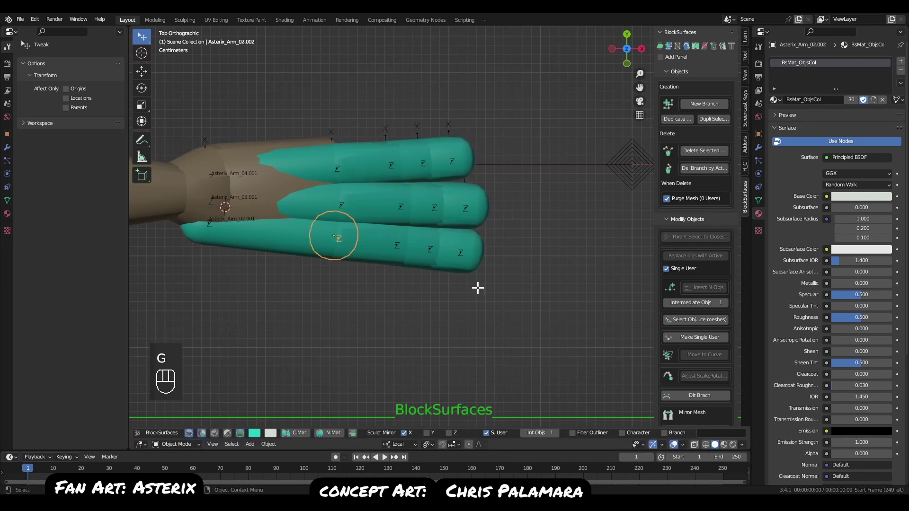
pyautogui.press('g')
pyautogui.click(474, 286)
pyautogui.click(407, 250)
pyautogui.press('g')
pyautogui.click(475, 284)
# Pull the first finger's outer balls, Asterix_Arm_02.004 and Asterix_Arm_02.005, slightly inward to shorten its tip.
pyautogui.click(432, 251)
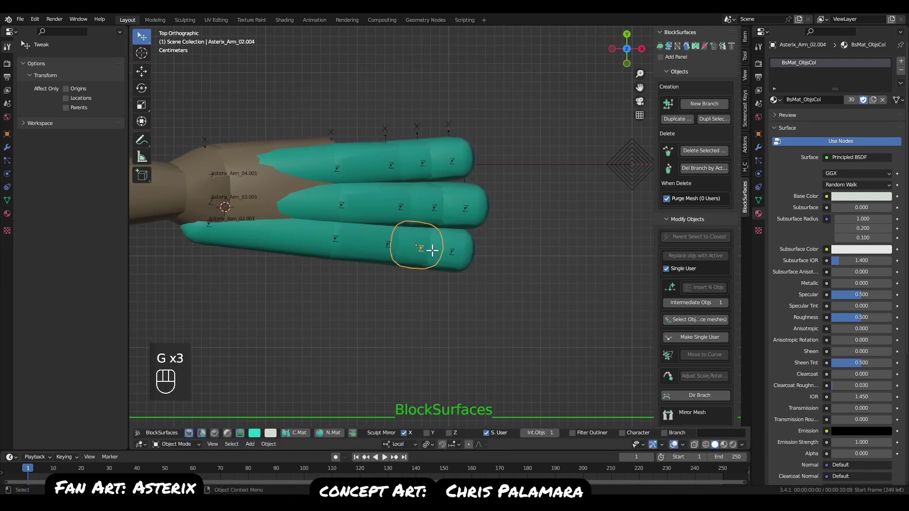
pyautogui.press('g')
pyautogui.click(428, 250)
pyautogui.click(464, 252)
pyautogui.press('g')
pyautogui.click(459, 252)
pyautogui.click(441, 286)
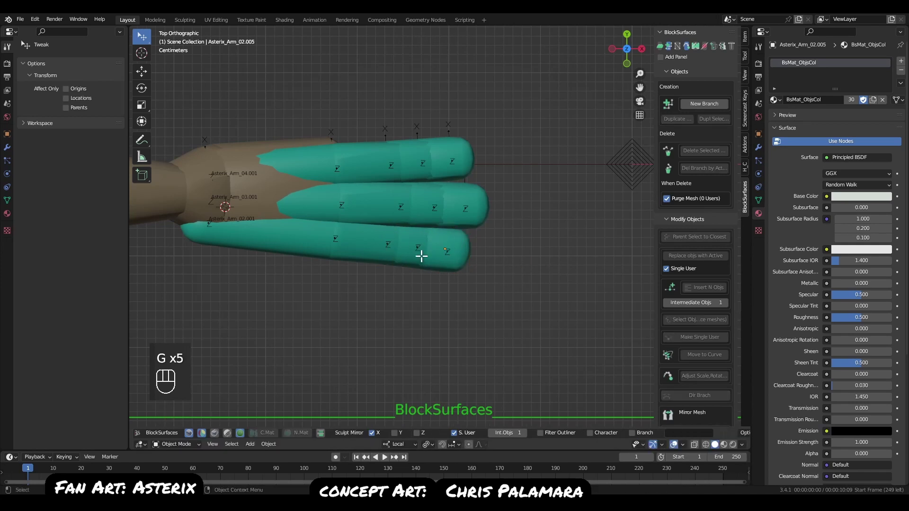
# Duplicate the third finger's branch and move the copy outward to the far edge of the hand as the fourth finger.
pyautogui.click(328, 235)
pyautogui.moveTo(326, 235); pyautogui.dragTo(394, 250, button='middle')
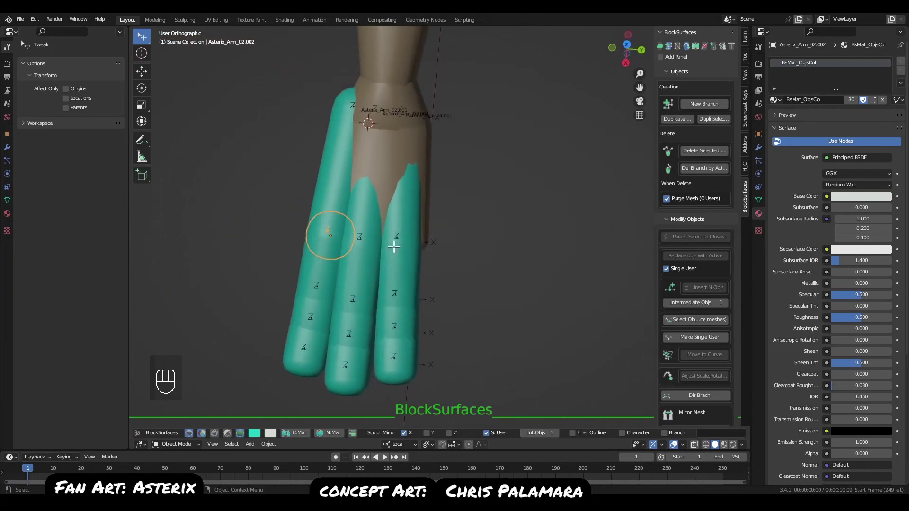
pyautogui.click(394, 248)
pyautogui.hotkey('ctrl', 'alt', 'd')
pyautogui.press('g')
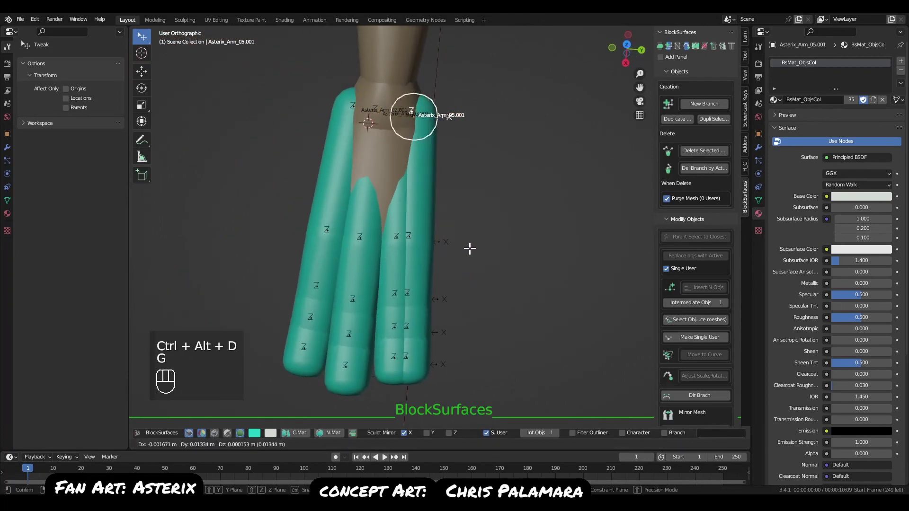
pyautogui.click(475, 253)
# Scale the fourth finger down from its root ball Asterix_Arm_05.001 and rotate it to follow the hand's edge.
pyautogui.moveTo(475, 253); pyautogui.dragTo(583, 199, button='middle')
pyautogui.press('s')
pyautogui.click(520, 260)
pyautogui.press('r')
pyautogui.click(548, 233)
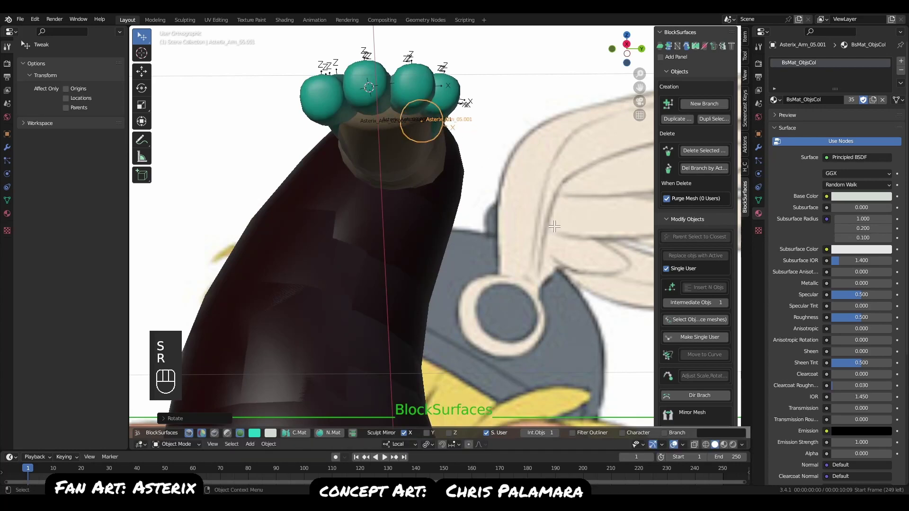
# Refine the fourth finger's rotation from several front angles until it lines up with the other three fingers.
pyautogui.press('r')
pyautogui.press('r')
pyautogui.click(557, 226)
pyautogui.moveTo(557, 226); pyautogui.dragTo(564, 249, button='middle')
pyautogui.press('r')
pyautogui.click(565, 252)
pyautogui.press('r')
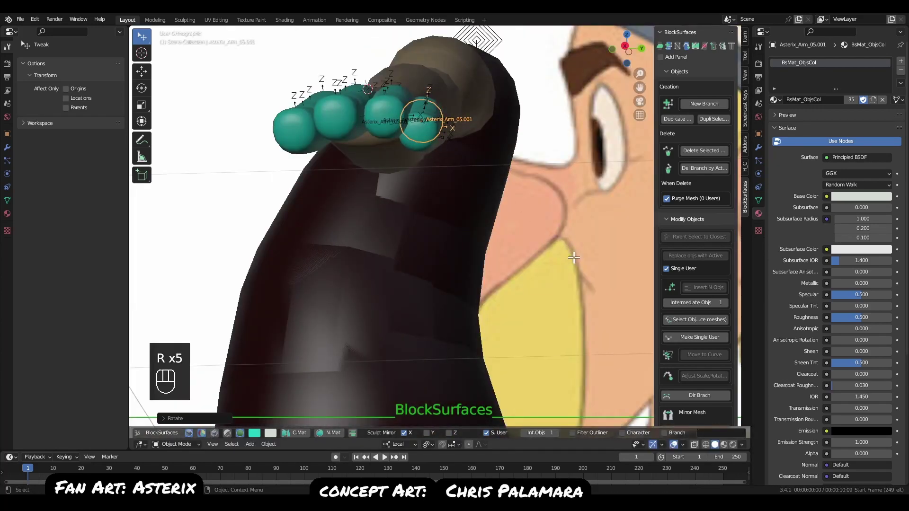
pyautogui.press('r')
pyautogui.press('r')
pyautogui.press('r')
pyautogui.click(587, 274)
pyautogui.moveTo(588, 274); pyautogui.dragTo(454, 215, button='middle')
# Widen the wrist-side palm ball Asterix_Arm_01.008 along its local Y axis.
pyautogui.press('j')
pyautogui.press('j')
pyautogui.press('j')
pyautogui.click(376, 270)
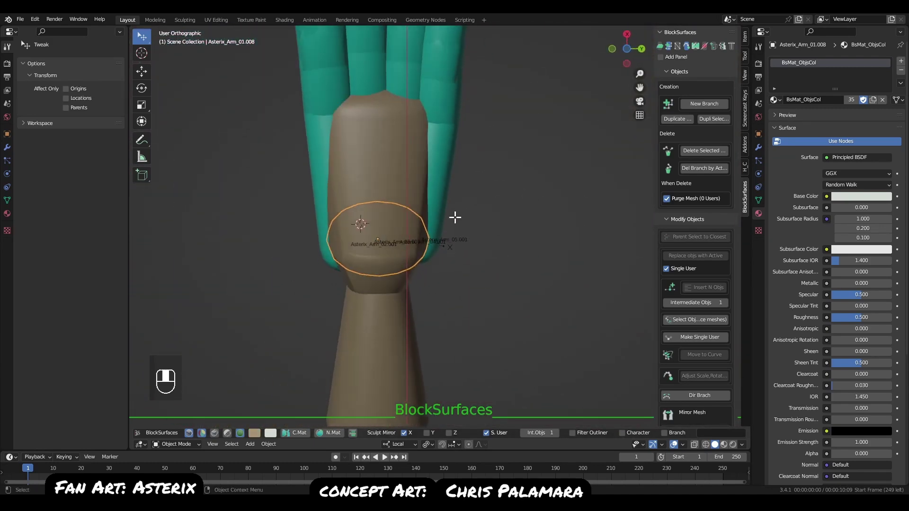
pyautogui.press('s')
pyautogui.press('x')
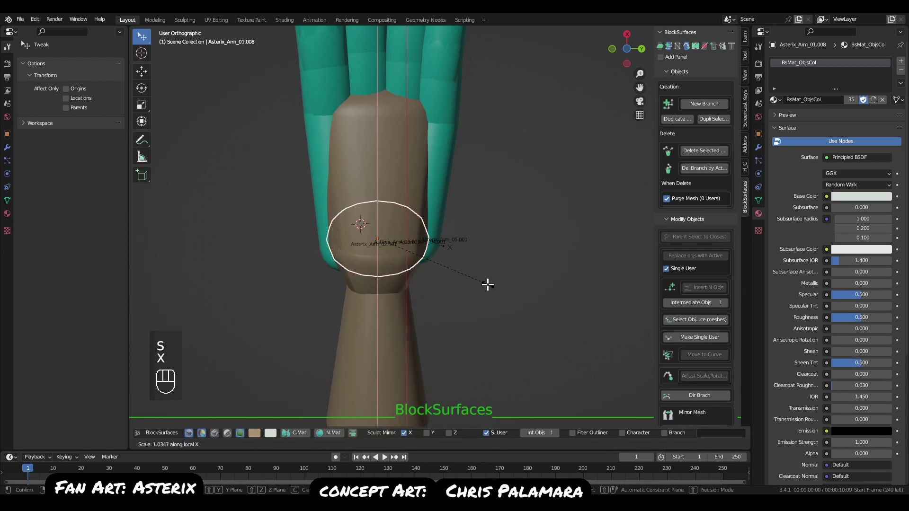
pyautogui.press('y')
pyautogui.click(502, 279)
# Widen the knuckle-side palm ball Asterix_Arm_01.009 along its local Y axis, then shift and rotate it to match the finger bases.
pyautogui.click(394, 137)
pyautogui.press('s')
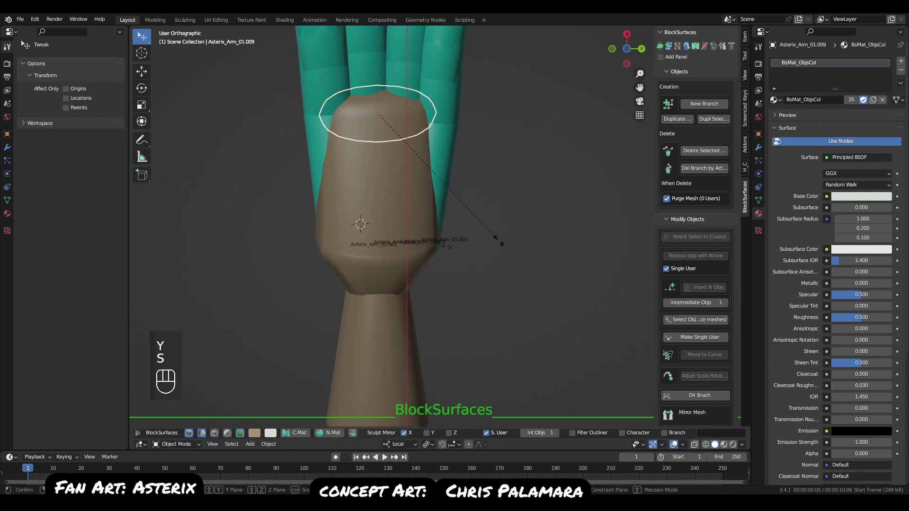
pyautogui.press('y')
pyautogui.click(558, 248)
pyautogui.press('g')
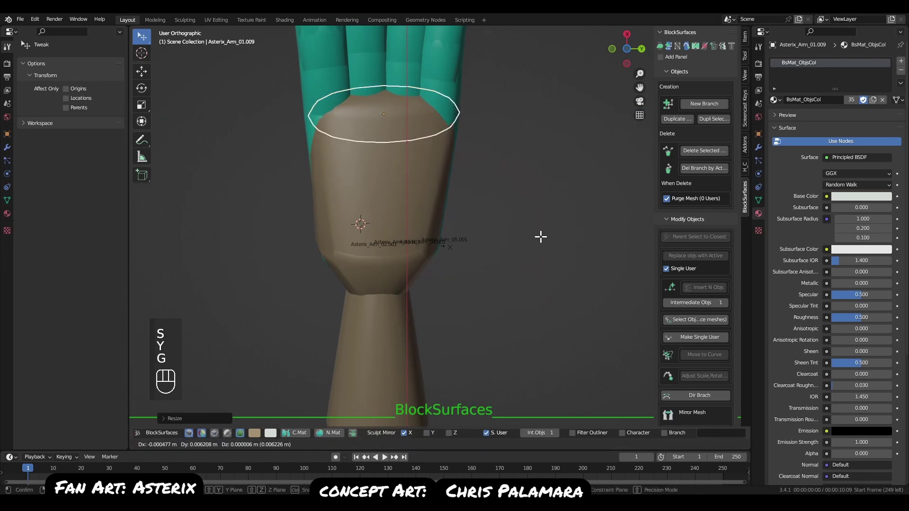
pyautogui.click(539, 236)
pyautogui.press('r')
pyautogui.click(540, 244)
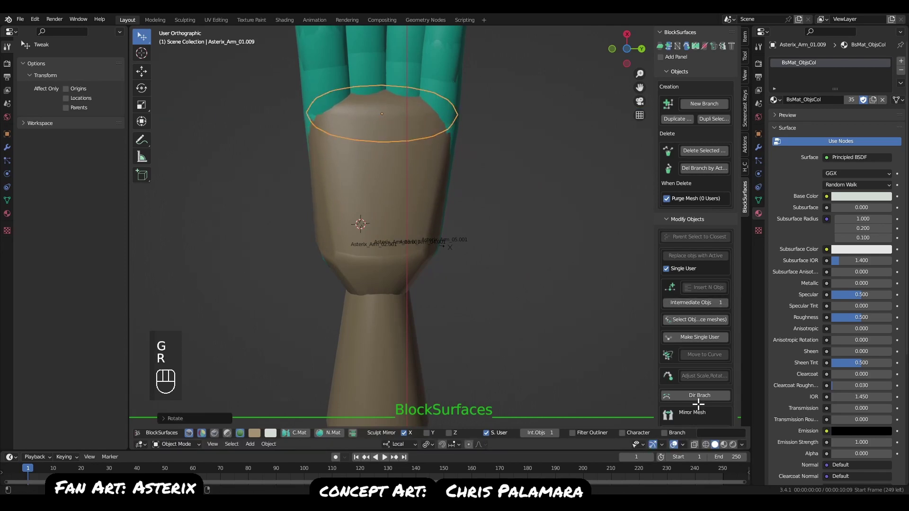
# Use Material Preview shading and parent the fourth finger's outer segments to its knuckle ball Asterix_Arm_05.002.
pyautogui.click(724, 444)
pyautogui.moveTo(513, 201)
pyautogui.mouseDown(button='middle')
pyautogui.moveTo(471, 268)
pyautogui.moveTo(363, 285)
pyautogui.moveTo(424, 215)
pyautogui.moveTo(481, 300)
pyautogui.moveTo(451, 297)
pyautogui.mouseUp(button='middle')
pyautogui.click(428, 209)
pyautogui.moveTo(428, 209); pyautogui.dragTo(502, 282, button='middle')
pyautogui.press('r')
pyautogui.press('Escape')
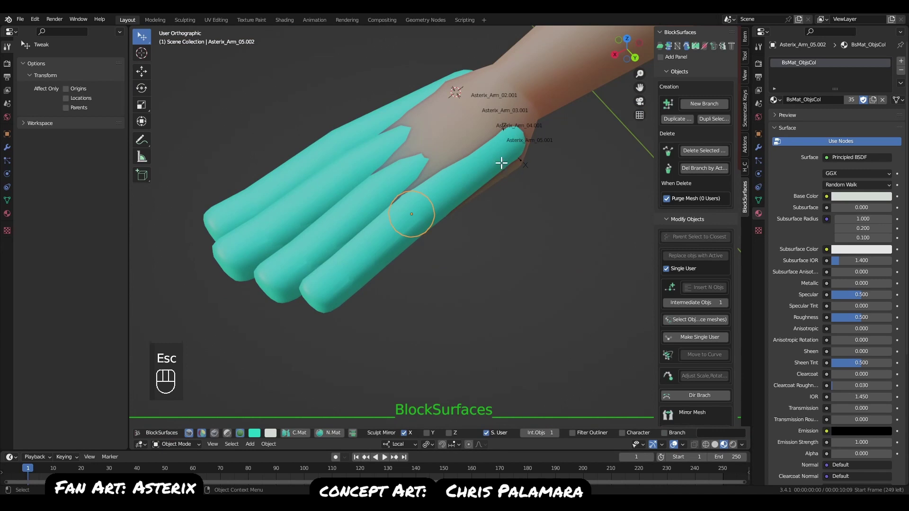
pyautogui.press('p')
# Rotate the fourth finger from its knuckle ball Asterix_Arm_05.002 so it bends down and spreads slightly outward.
pyautogui.moveTo(449, 234); pyautogui.dragTo(618, 306, button='middle')
pyautogui.press('r')
pyautogui.click(525, 290)
pyautogui.press('r')
pyautogui.click(546, 274)
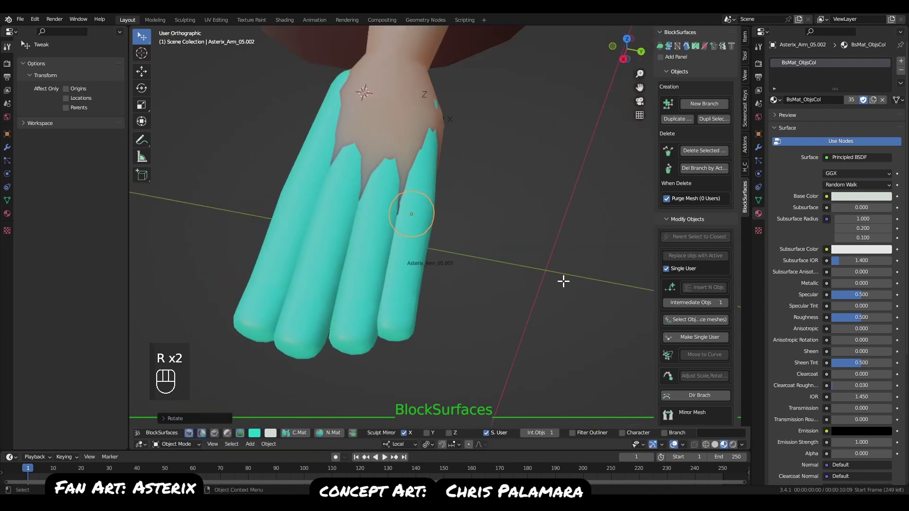
pyautogui.press('r')
pyautogui.click(533, 285)
pyautogui.moveTo(532, 286); pyautogui.dragTo(547, 270, button='middle')
pyautogui.press('r')
pyautogui.click(541, 267)
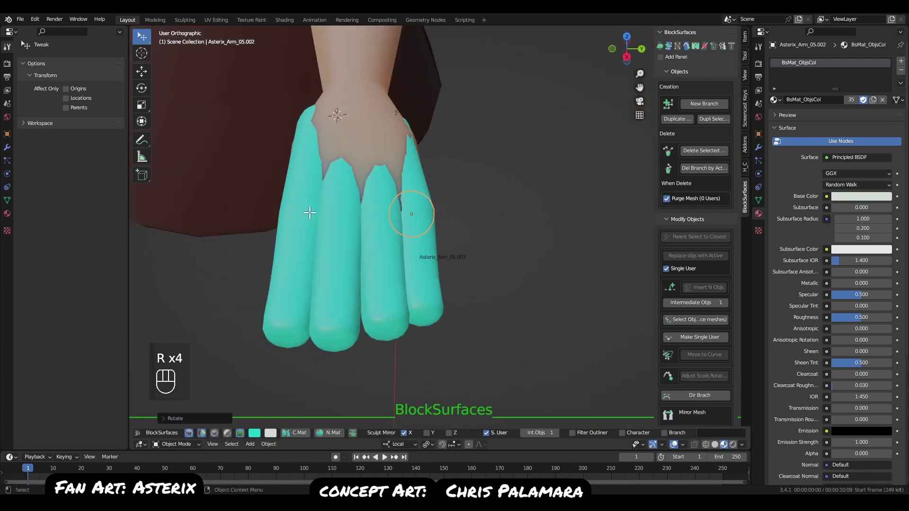
# Parent the first finger's outer segments to knuckle ball Asterix_Arm_02.002 and rotate the finger from there.
pyautogui.moveTo(337, 210); pyautogui.dragTo(487, 293, button='middle')
pyautogui.press('r')
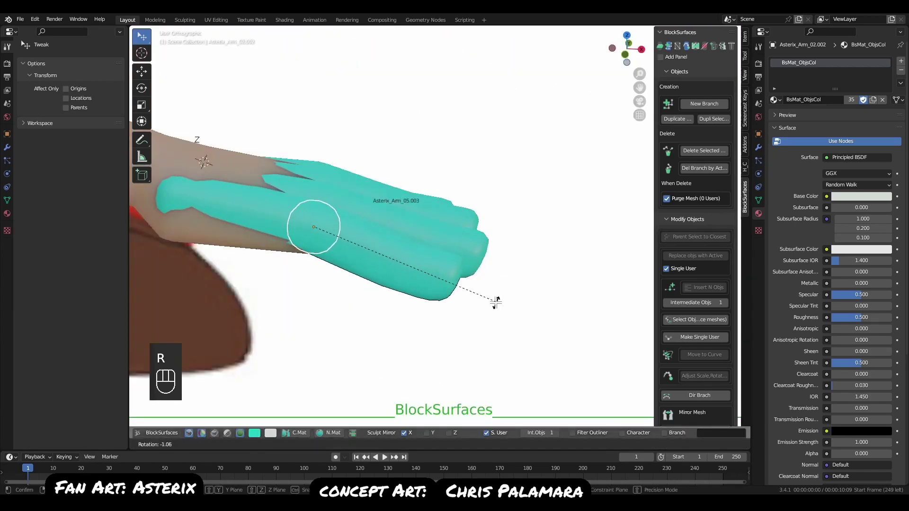
pyautogui.press('Escape')
pyautogui.press('p')
pyautogui.press('p')
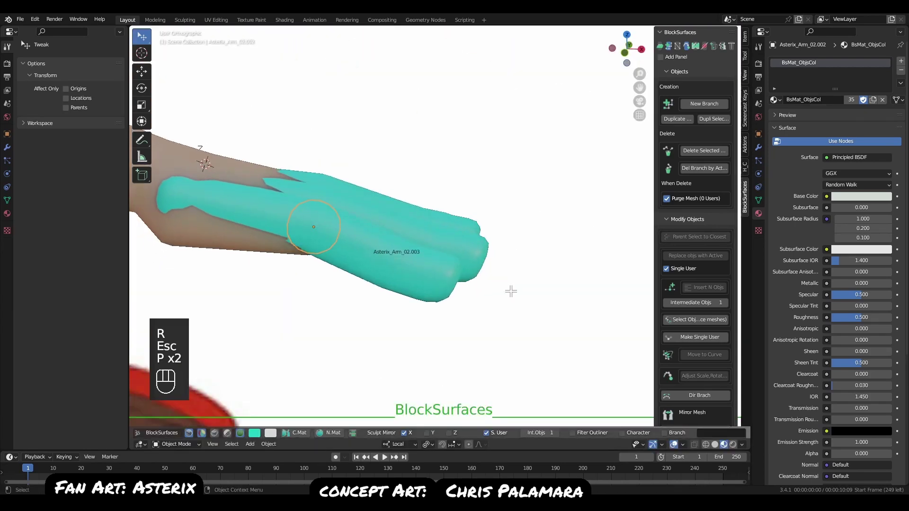
pyautogui.press('r')
pyautogui.click(517, 294)
pyautogui.moveTo(517, 294); pyautogui.dragTo(464, 257, button='middle')
pyautogui.press('r')
pyautogui.press('r')
pyautogui.click(498, 347)
# Widen the palm's knuckle-side ball Asterix_Arm_01.009 slightly more along its local Y axis.
pyautogui.click(434, 203)
pyautogui.moveTo(434, 204); pyautogui.dragTo(414, 256, button='middle')
pyautogui.click(370, 227)
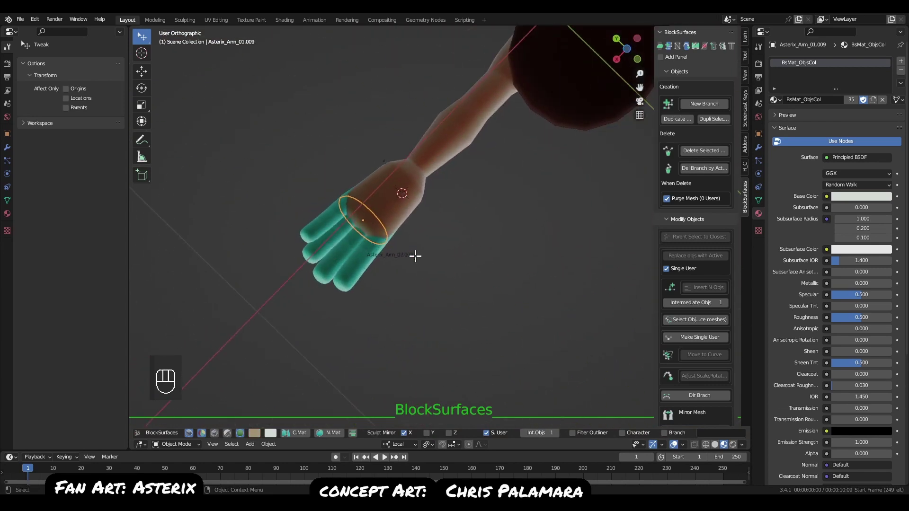
pyautogui.press('s')
pyautogui.press('x')
pyautogui.press('y')
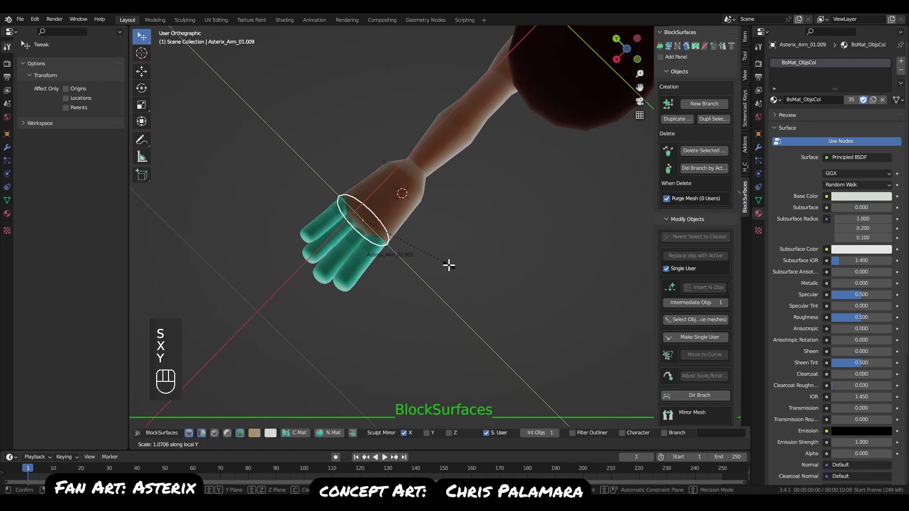
pyautogui.click(449, 266)
# Duplicate the first finger's four outer balls as a new branch and move the copy beside the wrist for the thumb.
pyautogui.click(418, 201)
pyautogui.moveTo(448, 221); pyautogui.dragTo(521, 215, button='middle')
pyautogui.click(486, 260)
pyautogui.moveTo(487, 258); pyautogui.dragTo(462, 259, button='right')
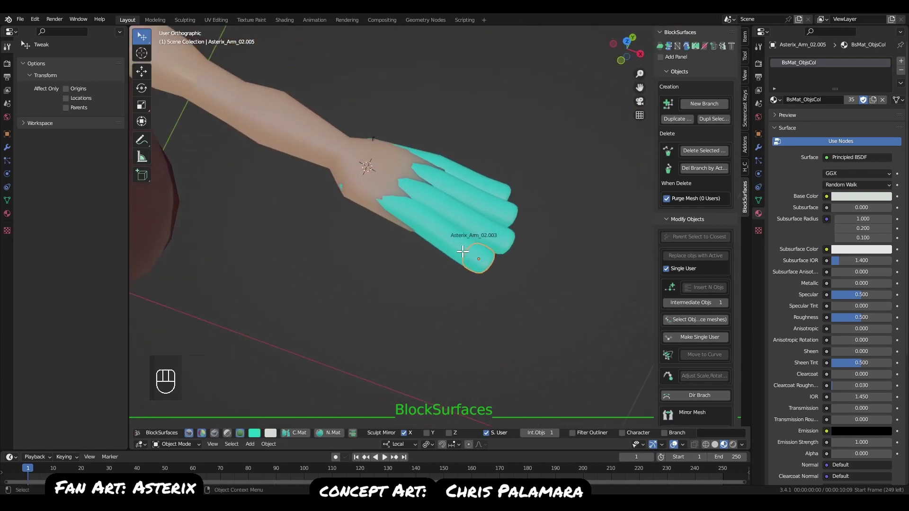
pyautogui.keyDown('shift'); pyautogui.click(460, 260); pyautogui.keyUp('shift')
pyautogui.keyDown('shift'); pyautogui.click(434, 236); pyautogui.keyUp('shift')
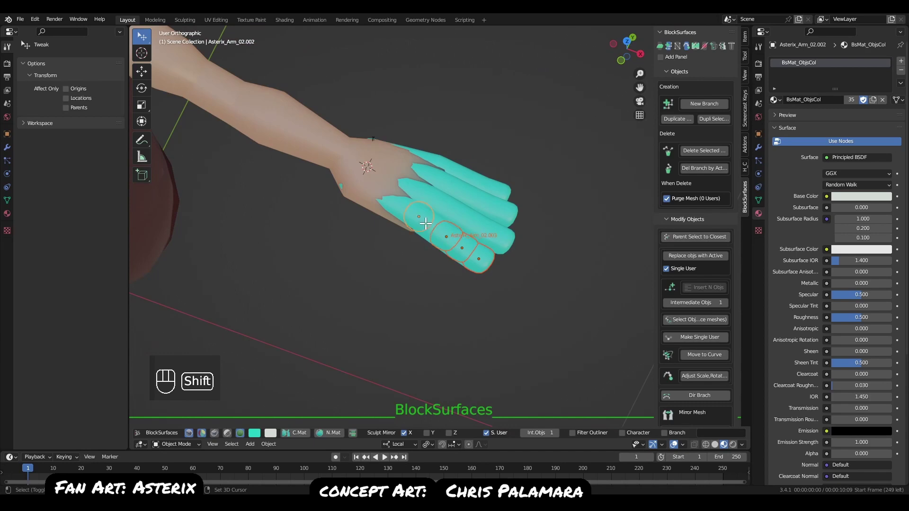
pyautogui.moveTo(487, 258); pyautogui.dragTo(539, 240, button='middle')
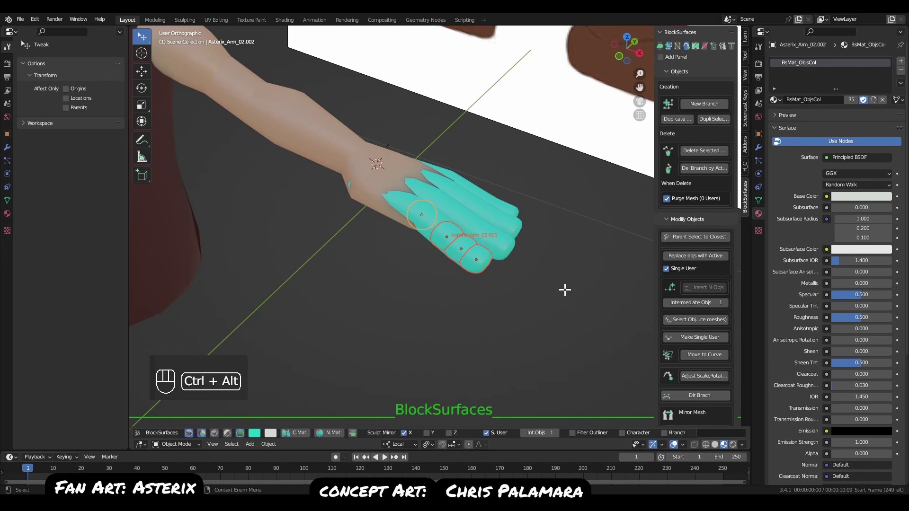
pyautogui.hotkey('ctrl', 'alt', 's')
pyautogui.press('g')
pyautogui.click(491, 242)
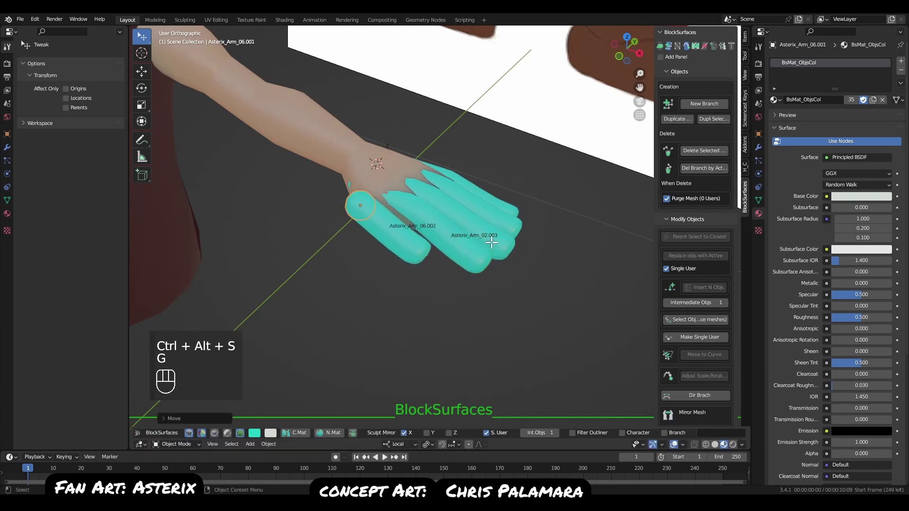
# Rotate the thumb from its base ball Asterix_Arm_06.001 in two views and reposition it alongside the palm.
pyautogui.press('r')
pyautogui.press('r')
pyautogui.click(468, 270)
pyautogui.moveTo(469, 269); pyautogui.dragTo(499, 348, button='middle')
pyautogui.press('r')
pyautogui.click(486, 223)
pyautogui.press('g')
pyautogui.click(452, 224)
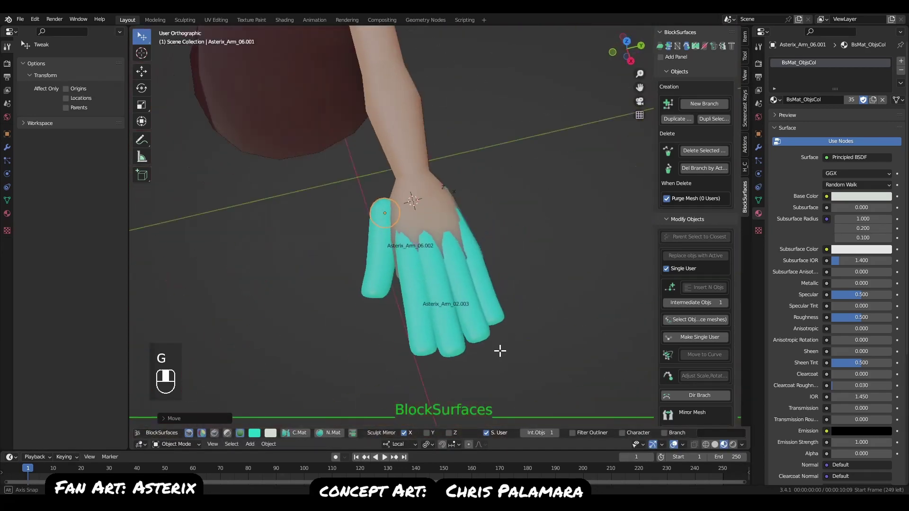
# Angle the thumb outward from the fingers and place its base against the side of the palm.
pyautogui.press('r')
pyautogui.click(523, 298)
pyautogui.press('g')
pyautogui.click(512, 317)
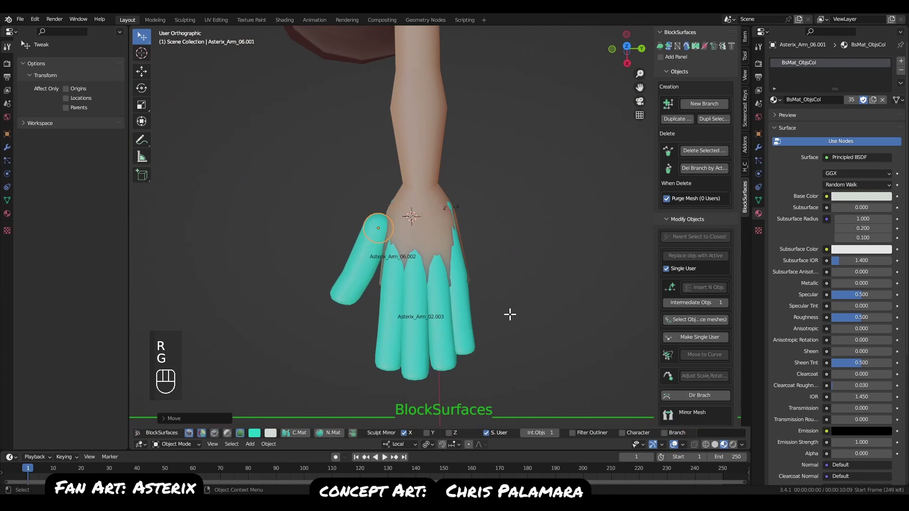
# Nudge the thumb, then release its parenting and move only base ball Asterix_Arm_06.001 into the side of the palm.
pyautogui.press('r')
pyautogui.press('Escape')
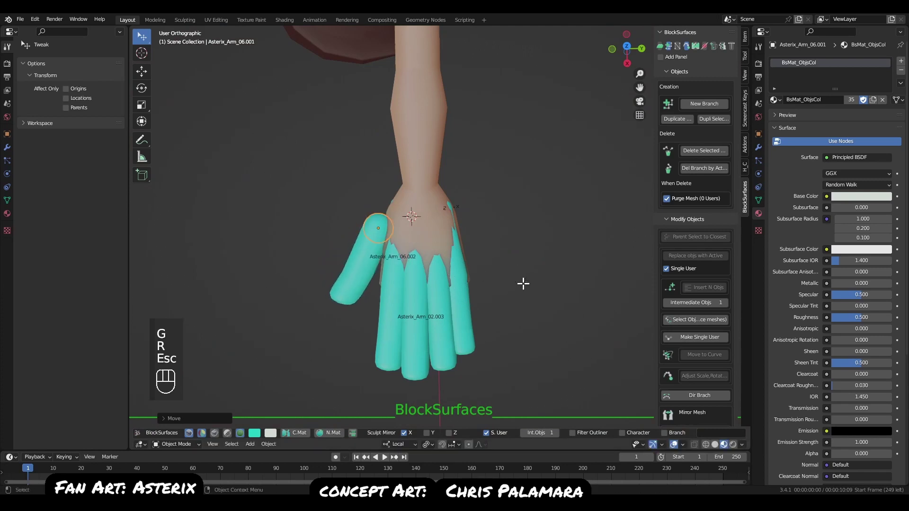
pyautogui.press('g')
pyautogui.click(485, 267)
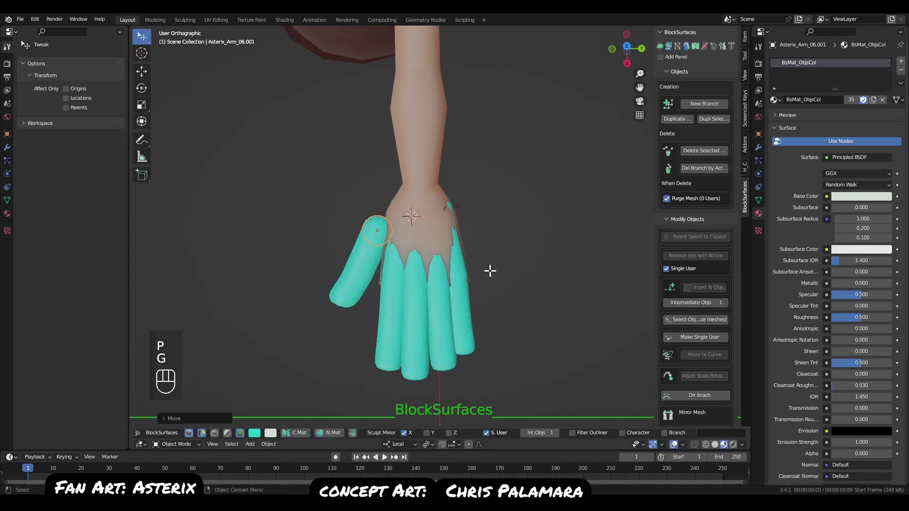
pyautogui.press('g')
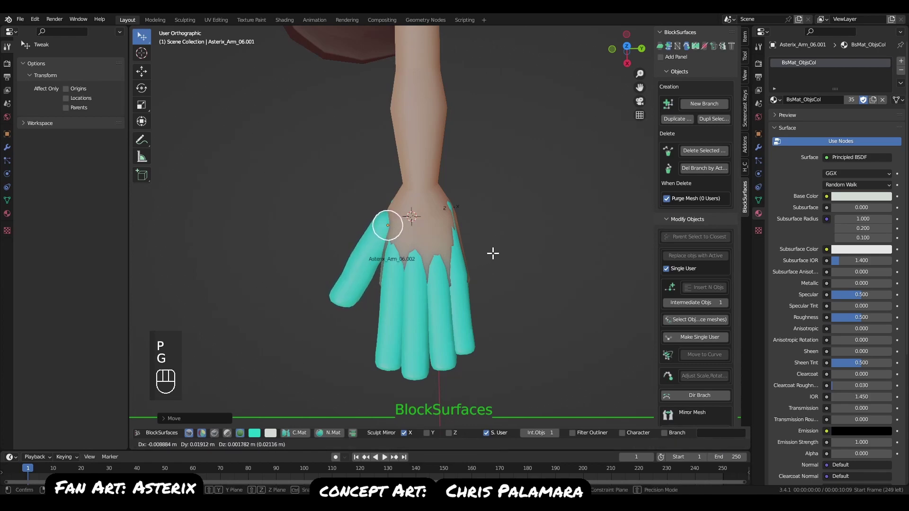
pyautogui.click(504, 250)
# Enlarge the thumb's base ball Asterix_Arm_06.001 and reposition it inside the heel of the palm.
pyautogui.moveTo(536, 270); pyautogui.dragTo(632, 78, button='middle')
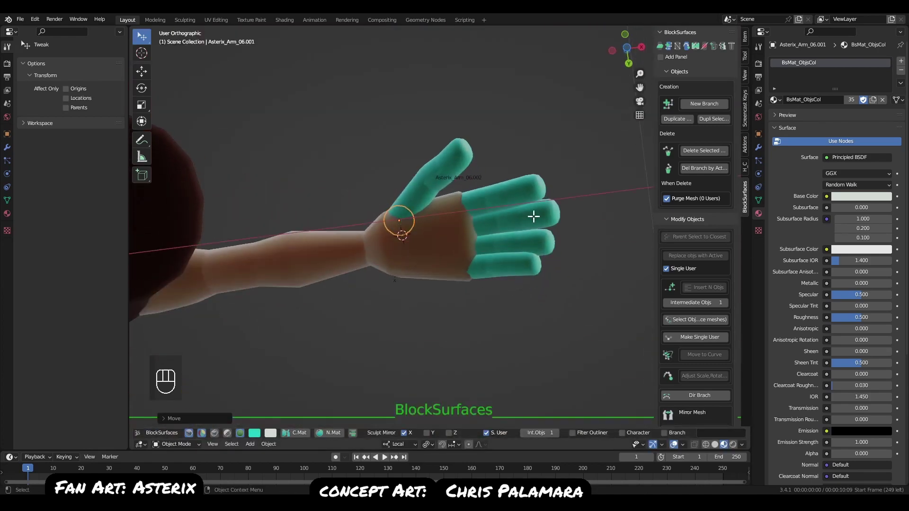
pyautogui.press('g')
pyautogui.click(517, 254)
pyautogui.press('s')
pyautogui.click(542, 319)
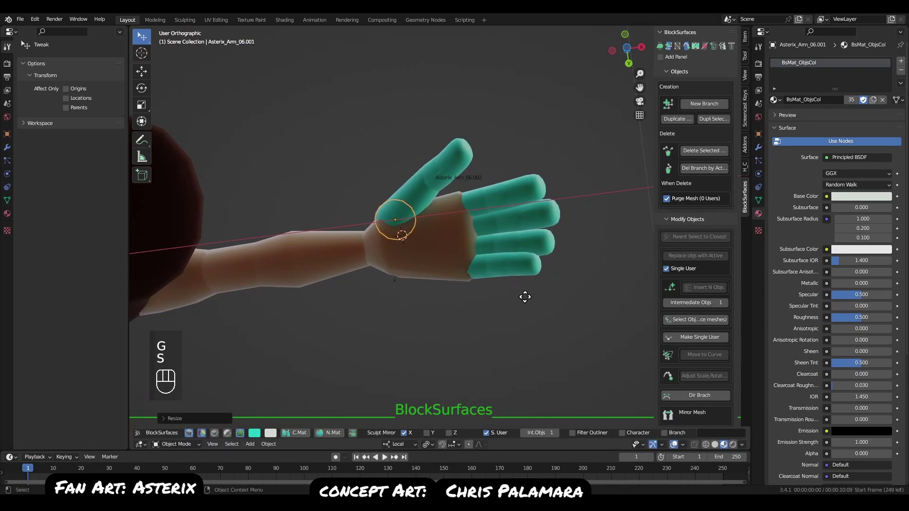
pyautogui.press('g')
pyautogui.click(533, 311)
pyautogui.press('s')
pyautogui.click(548, 320)
pyautogui.press('g')
pyautogui.click(531, 309)
# Adjust the thumb base ball's position across two views so it blends into the hand near the wrist.
pyautogui.press('g')
pyautogui.moveTo(531, 309); pyautogui.dragTo(491, 245, button='middle')
pyautogui.click(525, 297)
pyautogui.press('g')
pyautogui.click(470, 300)
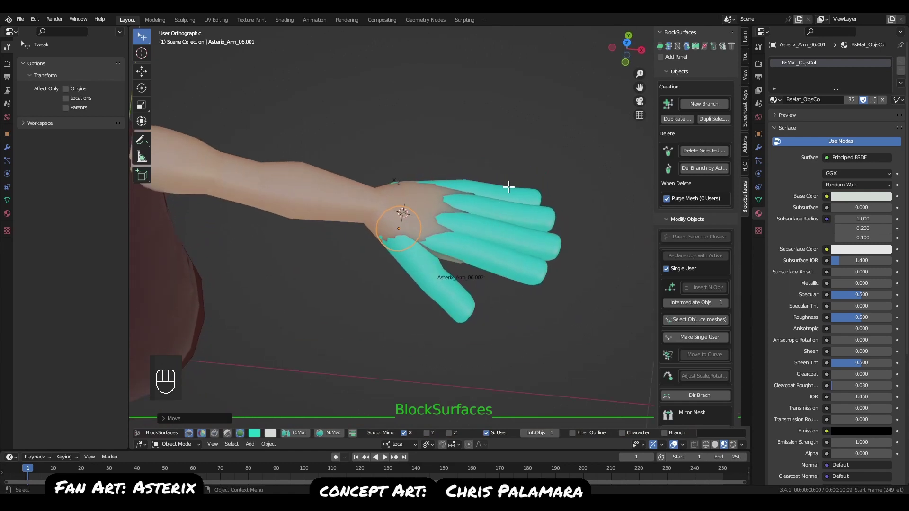
# Select one ball on each finger and the thumb, with arm ball Asterix_Arm_01.006 active, and copy the arm's material to them.
pyautogui.keyDown('shift'); pyautogui.click(510, 256); pyautogui.keyUp('shift')
pyautogui.keyDown('shift'); pyautogui.click(503, 255); pyautogui.keyUp('shift')
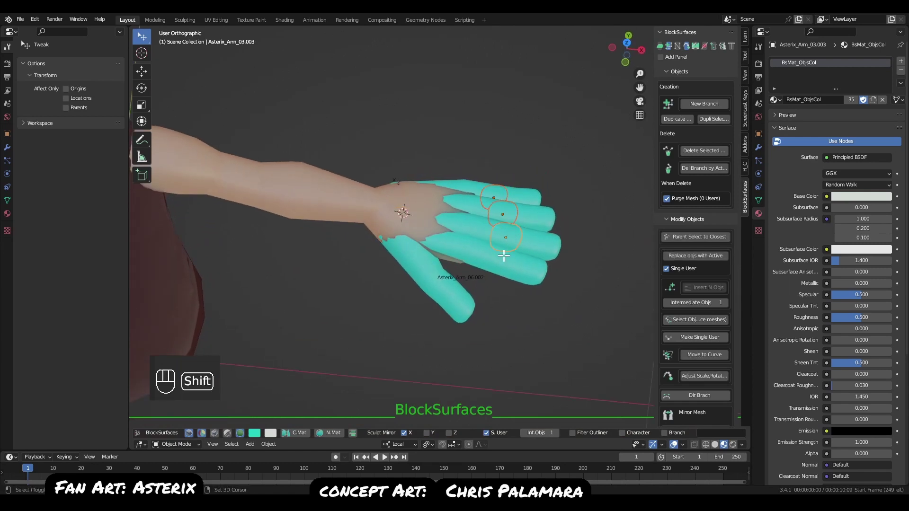
pyautogui.keyDown('shift'); pyautogui.click(446, 288); pyautogui.keyUp('shift')
pyautogui.moveTo(495, 314)
pyautogui.mouseDown(button='middle')
pyautogui.moveTo(454, 284)
pyautogui.moveTo(481, 288)
pyautogui.moveTo(497, 307)
pyautogui.mouseUp(button='middle')
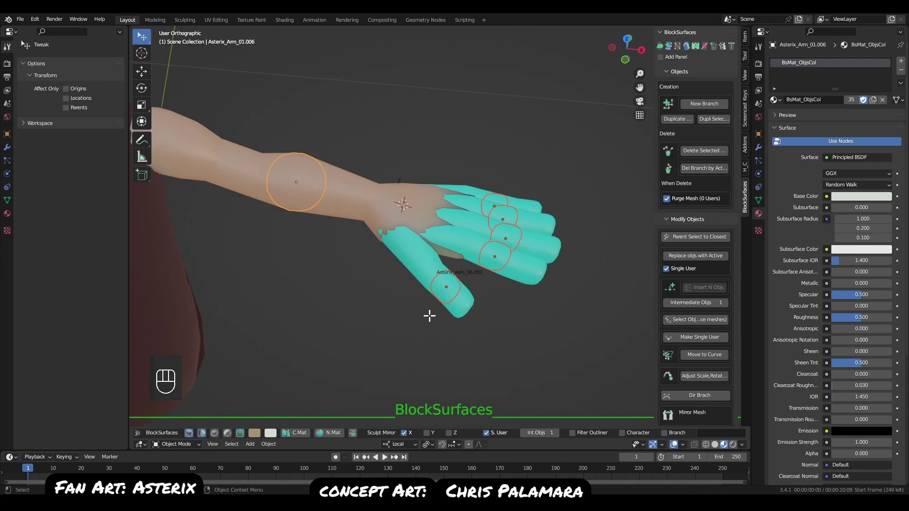
pyautogui.click(298, 433)
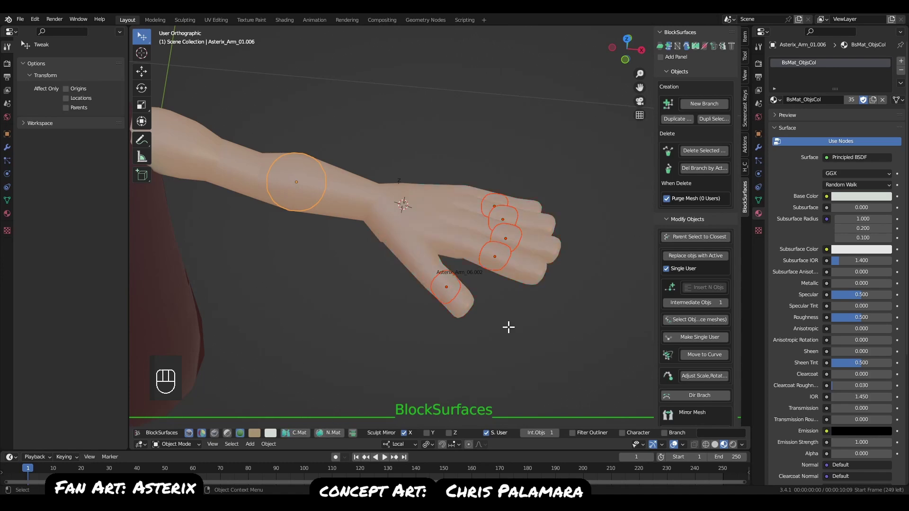
# Create a new branch named legs from body ball Asterix_Body_01.002 in the front view.
pyautogui.moveTo(508, 327); pyautogui.dragTo(531, 249, button='middle')
pyautogui.press('q')
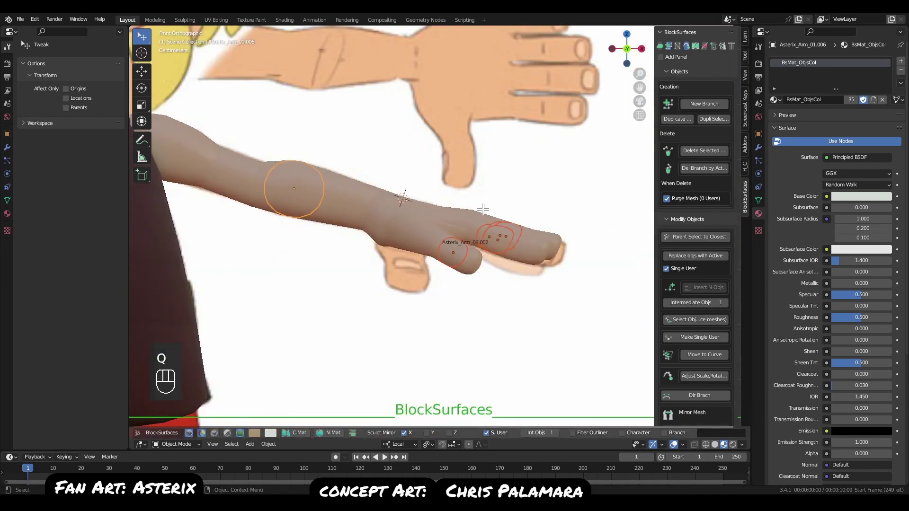
pyautogui.hotkey('alt', 'a')
pyautogui.scroll(-8, 507, 308)
pyautogui.moveTo(507, 308); pyautogui.dragTo(402, 243, button='middle')
pyautogui.press('q')
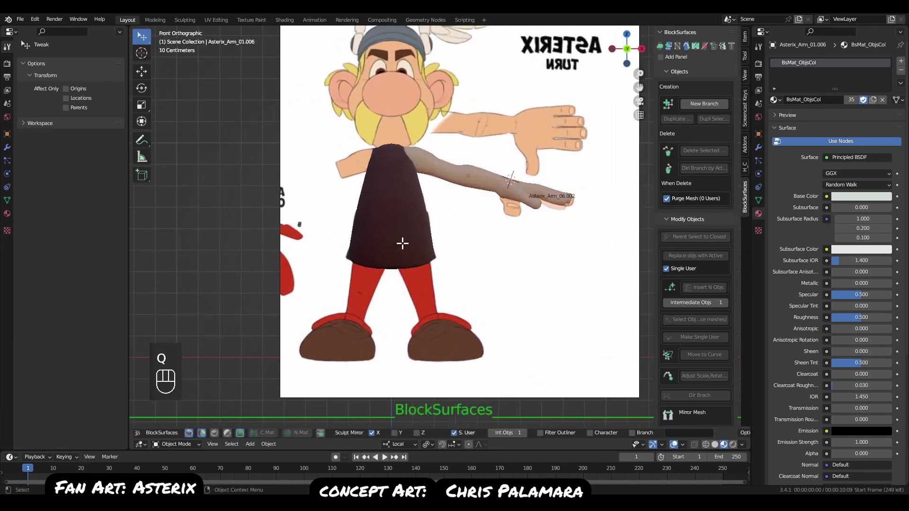
pyautogui.click(402, 243)
pyautogui.scroll(-2, 442, 291)
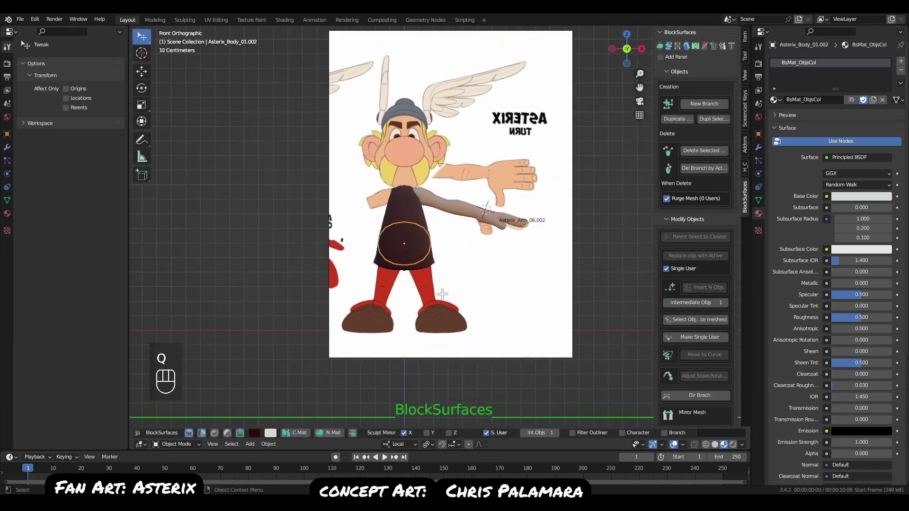
pyautogui.keyDown('alt'); pyautogui.moveTo(443, 283); pyautogui.dragTo(408, 280, button='middle'); pyautogui.keyUp('alt')
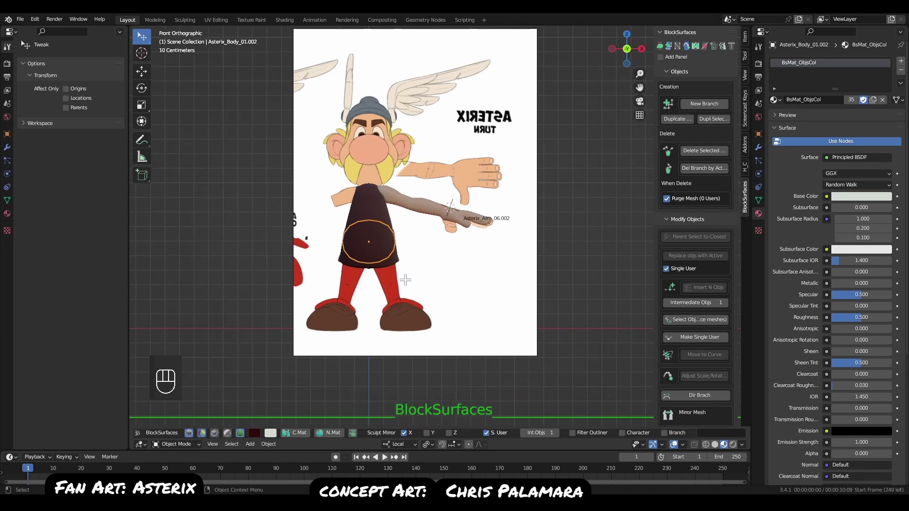
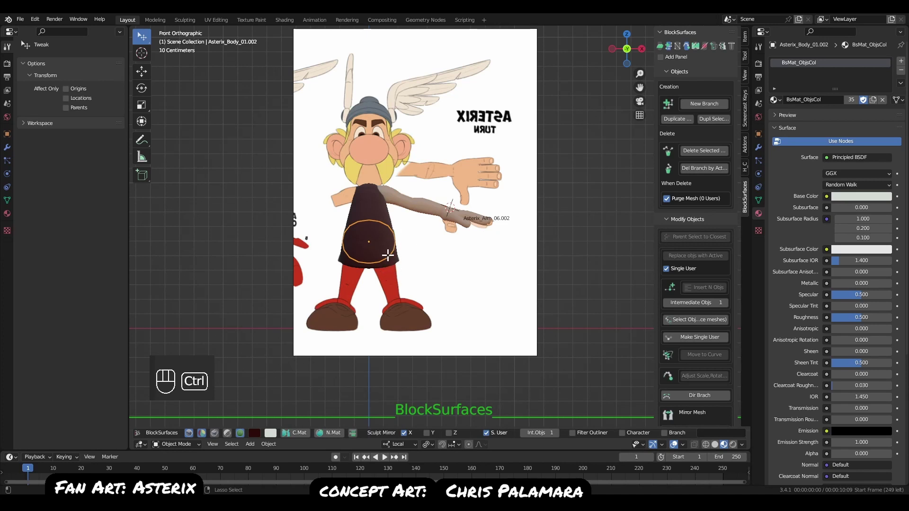
pyautogui.hotkey('ctrl', 'n')
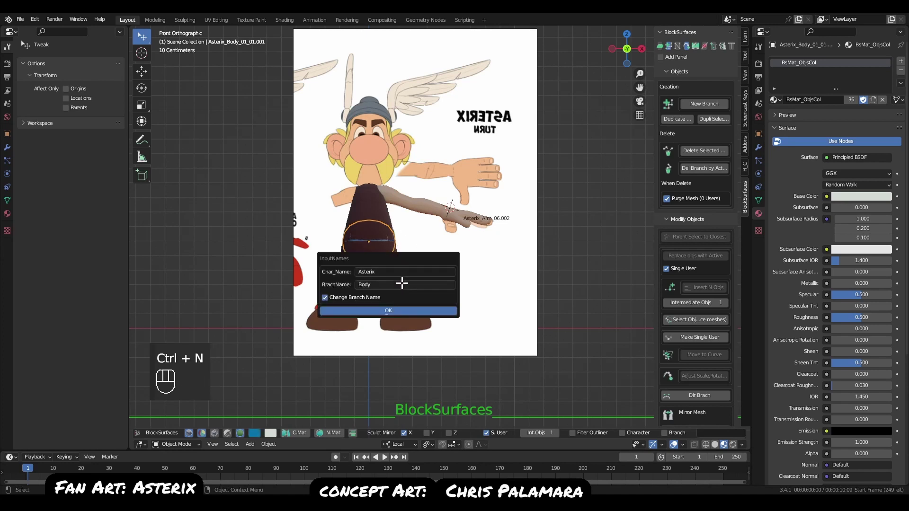
pyautogui.write('Legs')
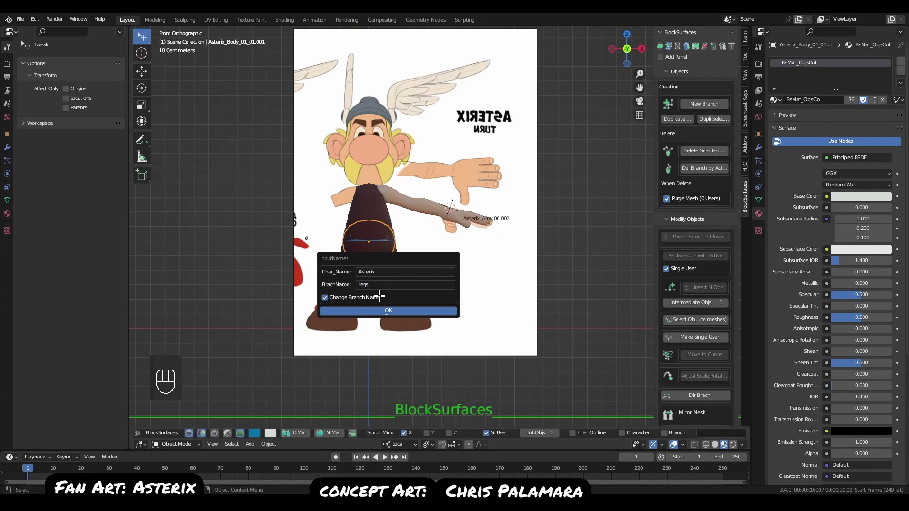
pyautogui.click(416, 311)
# Reset the new legs ball's scale and shrink it to fit well inside the lower tunic.
pyautogui.press('s')
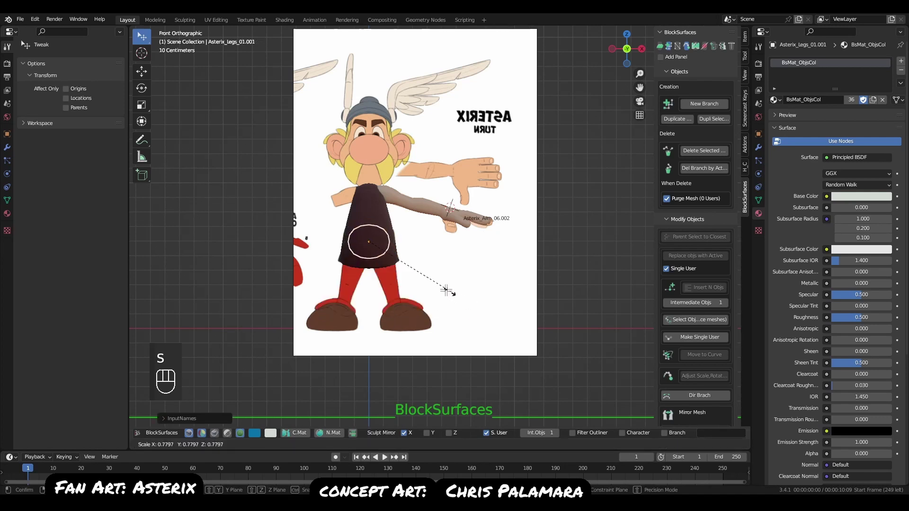
pyautogui.click(449, 291)
pyautogui.hotkey('alt', 's')
pyautogui.press('s')
pyautogui.click(457, 307)
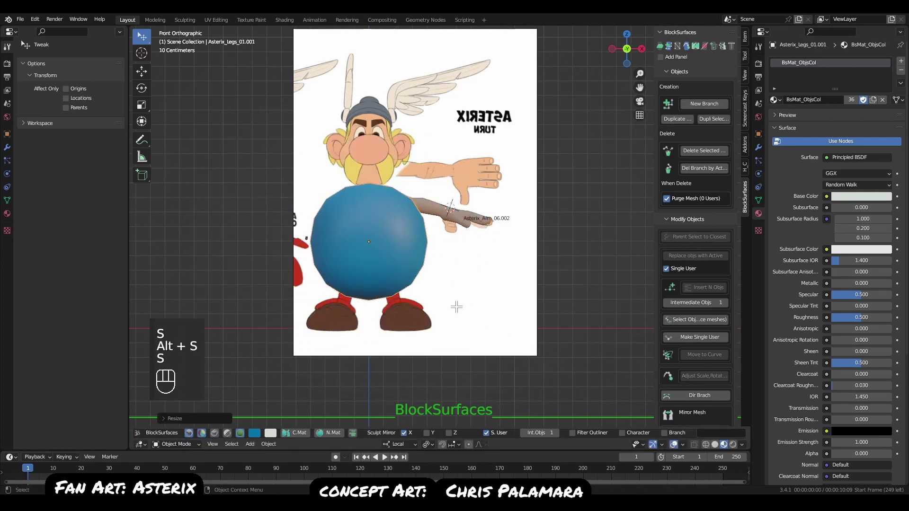
pyautogui.press('s')
pyautogui.click(427, 298)
pyautogui.press('s')
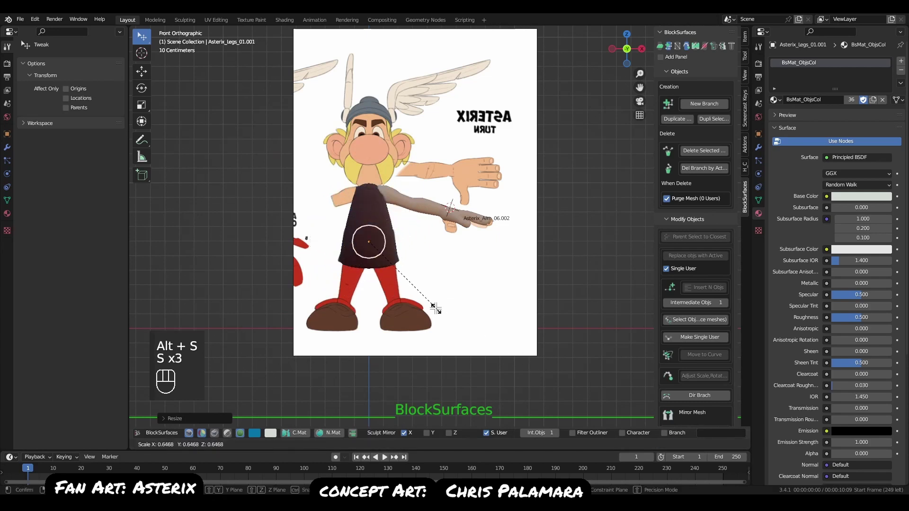
pyautogui.click(435, 308)
# Check the legs root ball from the side, then lower it toward the tunic hem and shrink it slightly in the front view.
pyautogui.press('q')
pyautogui.keyDown('alt'); pyautogui.moveTo(389, 252); pyautogui.dragTo(411, 281, button='right'); pyautogui.keyUp('alt')
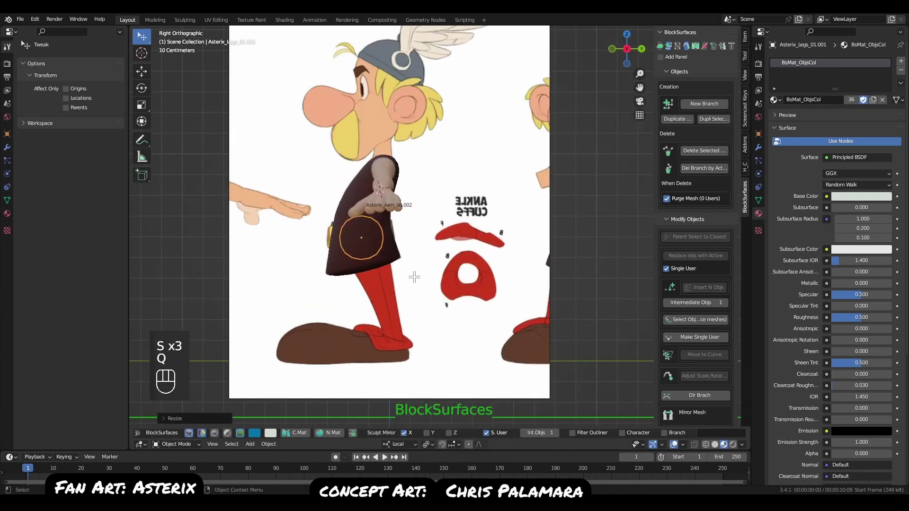
pyautogui.press('q')
pyautogui.press('g')
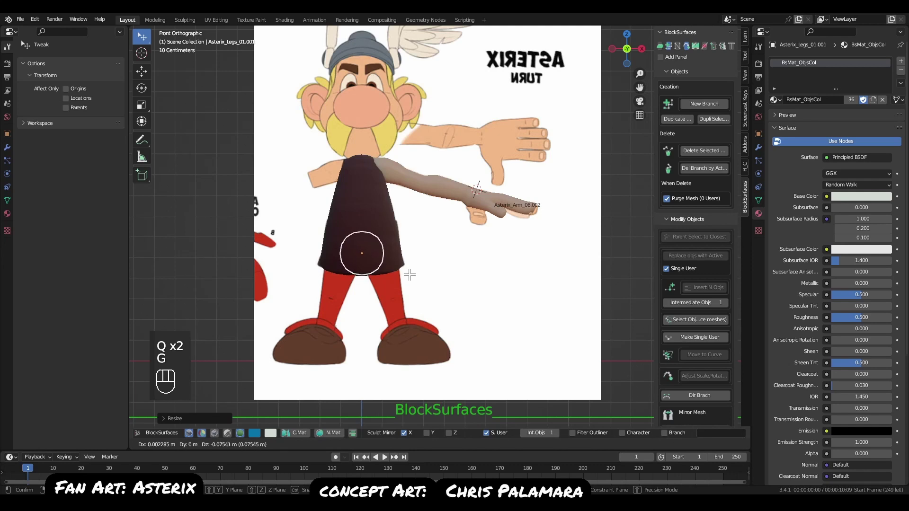
pyautogui.click(410, 275)
pyautogui.press('s')
pyautogui.click(412, 289)
pyautogui.press('g')
pyautogui.click(414, 293)
pyautogui.press('g')
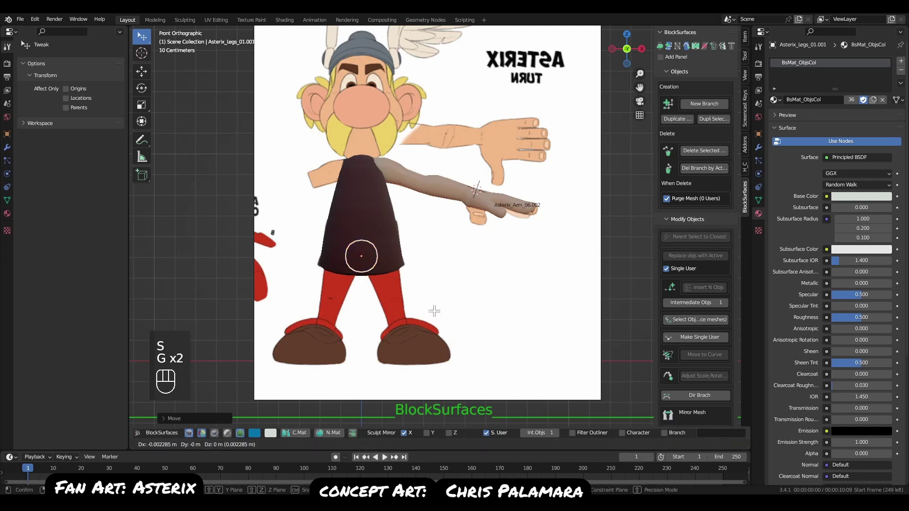
pyautogui.click(434, 312)
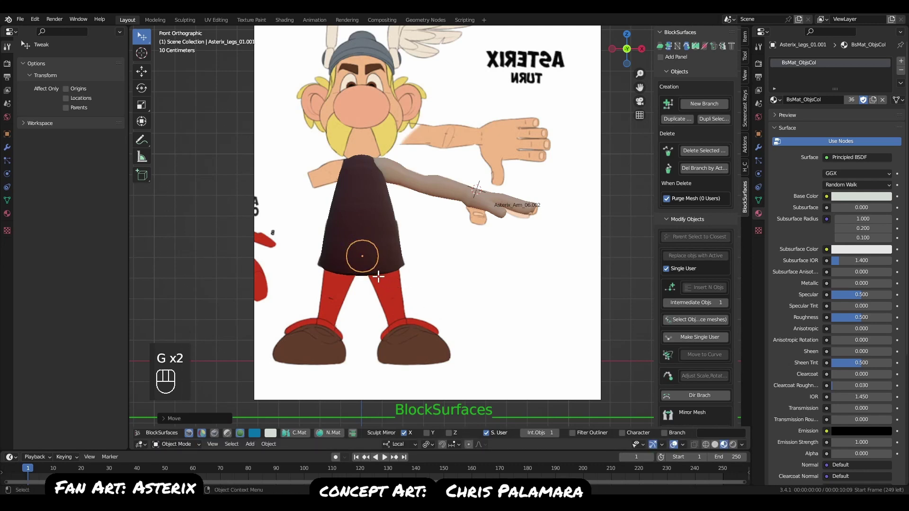
# Extrude a second legs ball, enlarge it slightly and place it inside the tunic above the thigh, using side and front views.
pyautogui.press('e')
pyautogui.click(397, 272)
pyautogui.press('q')
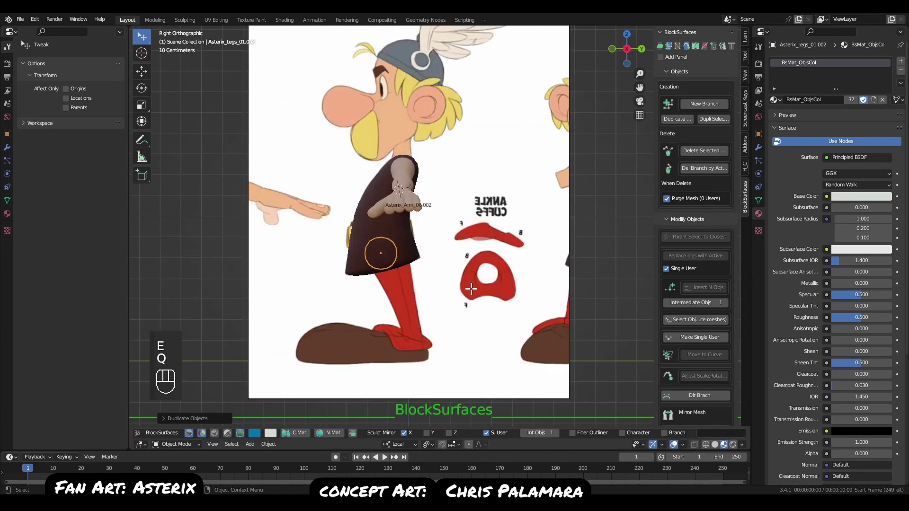
pyautogui.press('g')
pyautogui.click(436, 273)
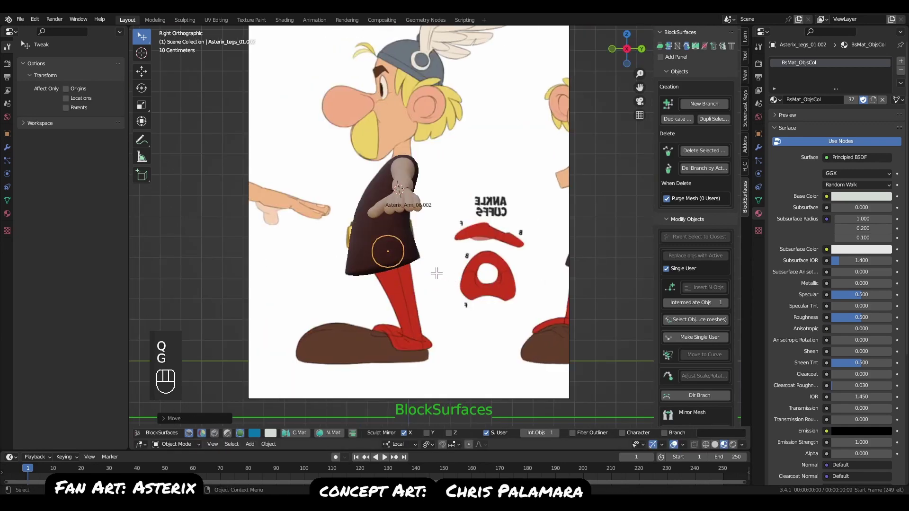
pyautogui.press('s')
pyautogui.click(452, 273)
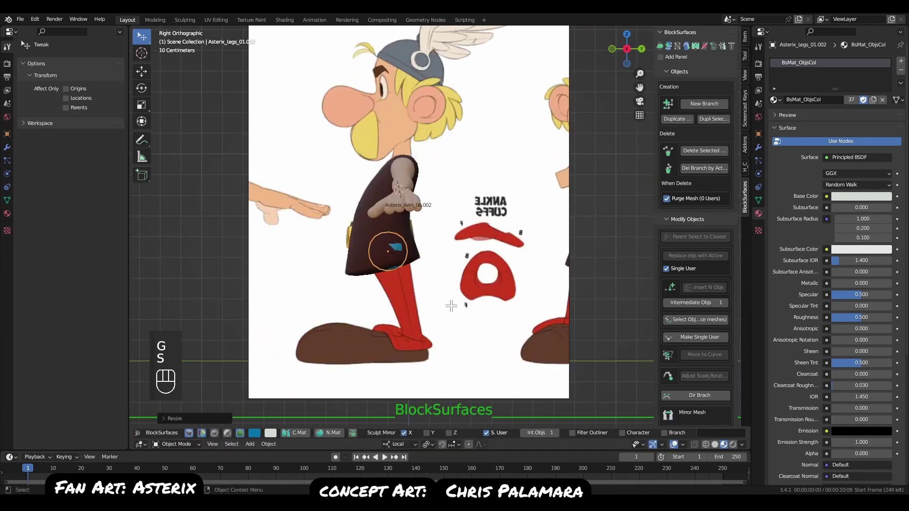
pyautogui.press('q')
pyautogui.press('g')
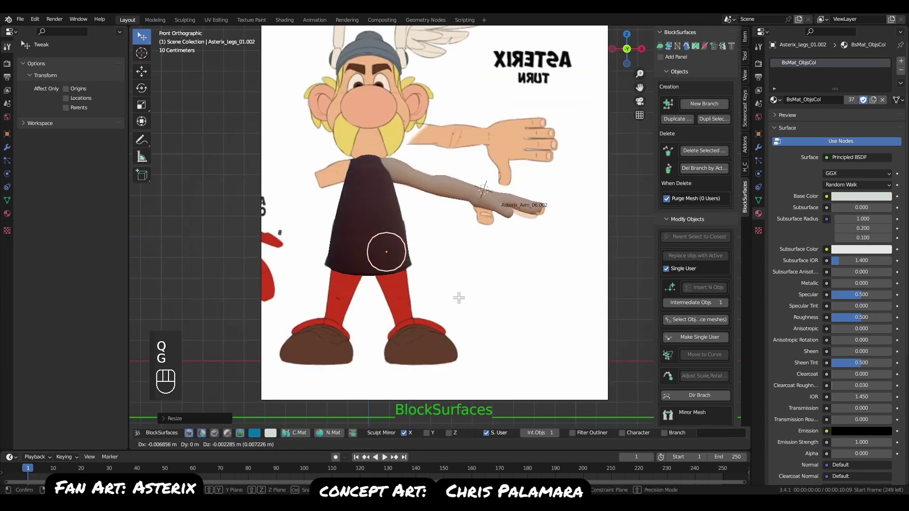
pyautogui.click(438, 305)
# Extrude a knee ball below the tunic hem in the side view and scale it down to the leg's thickness.
pyautogui.press('q')
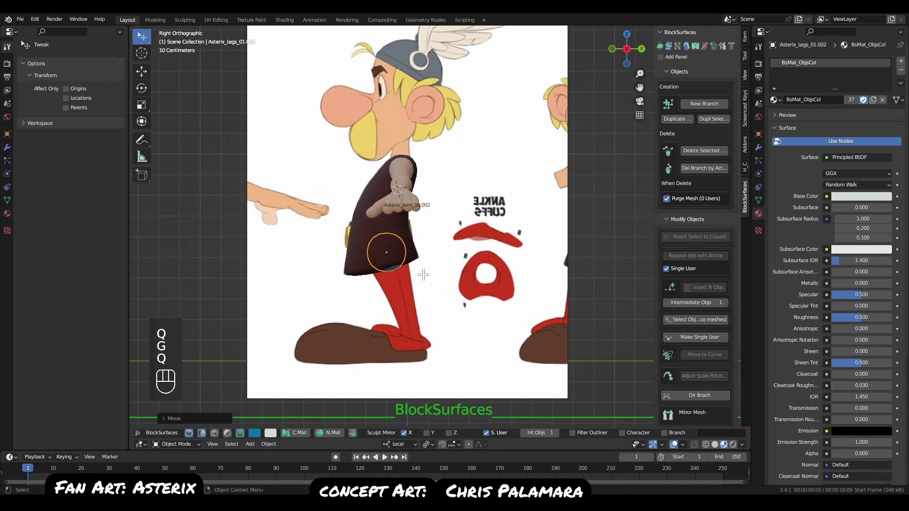
pyautogui.press('e')
pyautogui.click(429, 304)
pyautogui.press('s')
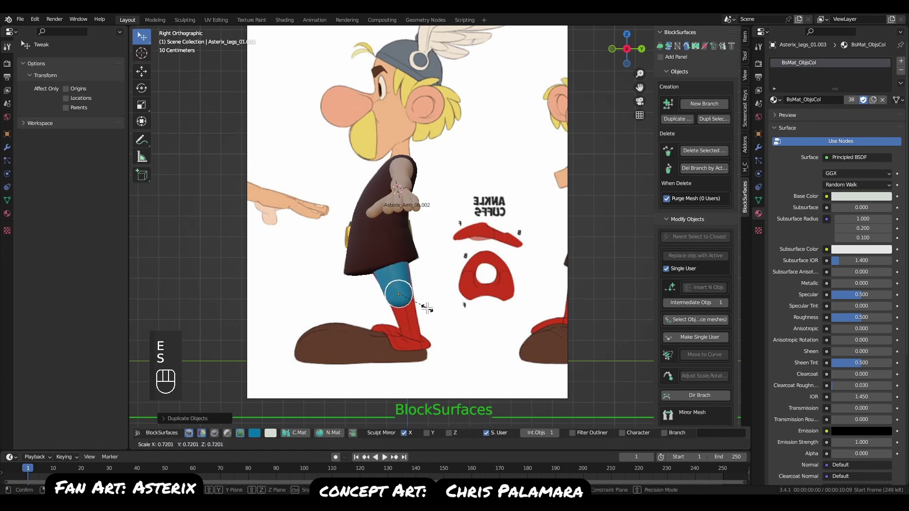
pyautogui.click(427, 307)
# Align the knee ball with the reference leg in the front view, moving, scaling and rotating it to follow the leg's slant.
pyautogui.press('q')
pyautogui.press('g')
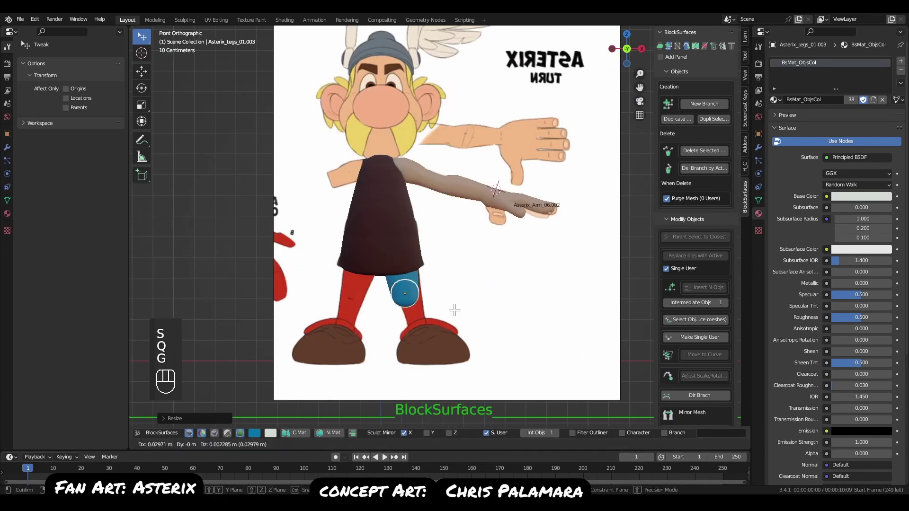
pyautogui.click(459, 310)
pyautogui.press('s')
pyautogui.click(470, 320)
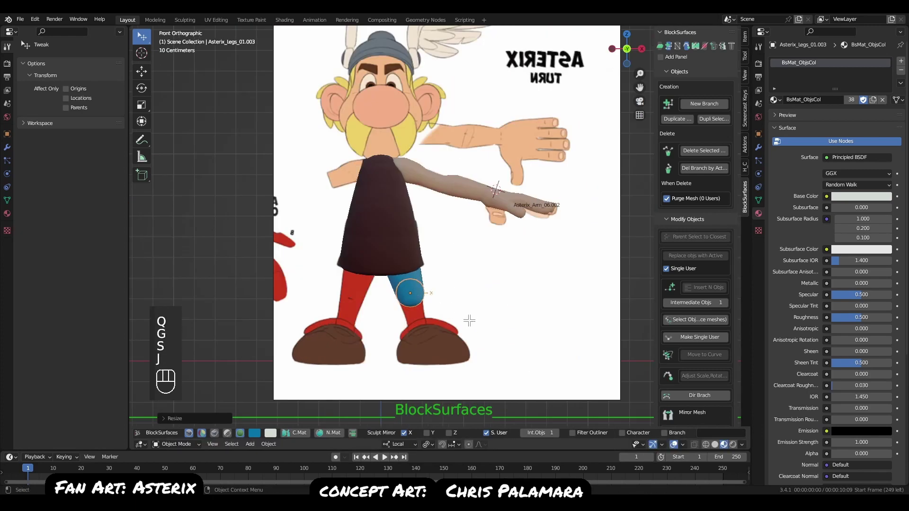
pyautogui.press('r')
pyautogui.click(458, 320)
# Refine the knee ball's size and position in the front view to match the reference leg's outline.
pyautogui.keyDown('alt'); pyautogui.moveTo(442, 289); pyautogui.dragTo(406, 217, button='middle'); pyautogui.keyUp('alt')
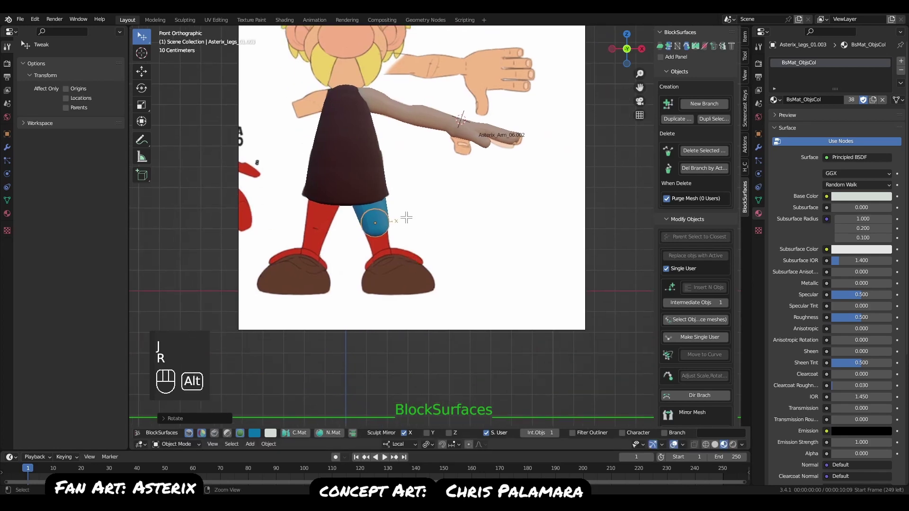
pyautogui.keyDown('alt'); pyautogui.moveTo(406, 217); pyautogui.dragTo(436, 268, button='right'); pyautogui.keyUp('alt')
pyautogui.press('s')
pyautogui.click(436, 258)
pyautogui.press('g')
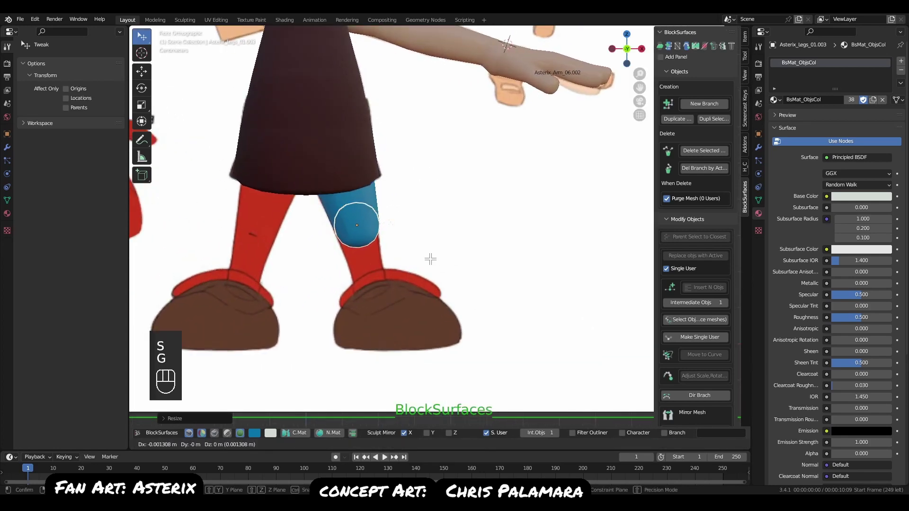
pyautogui.click(432, 265)
pyautogui.press('s')
pyautogui.click(430, 265)
# Tilt the knee ball along the leg in the side view, widen it along Y and shift it toward the calf.
pyautogui.press('q')
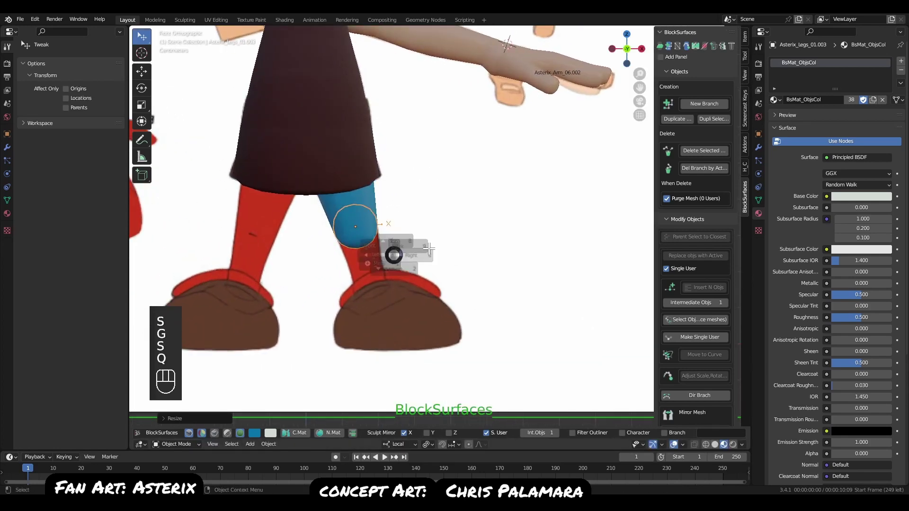
pyautogui.click(422, 256)
pyautogui.press('r')
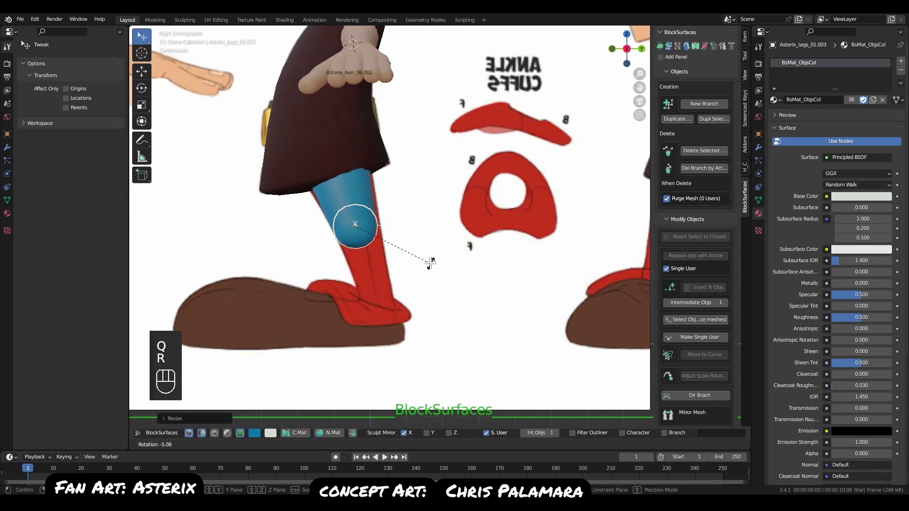
pyautogui.click(434, 241)
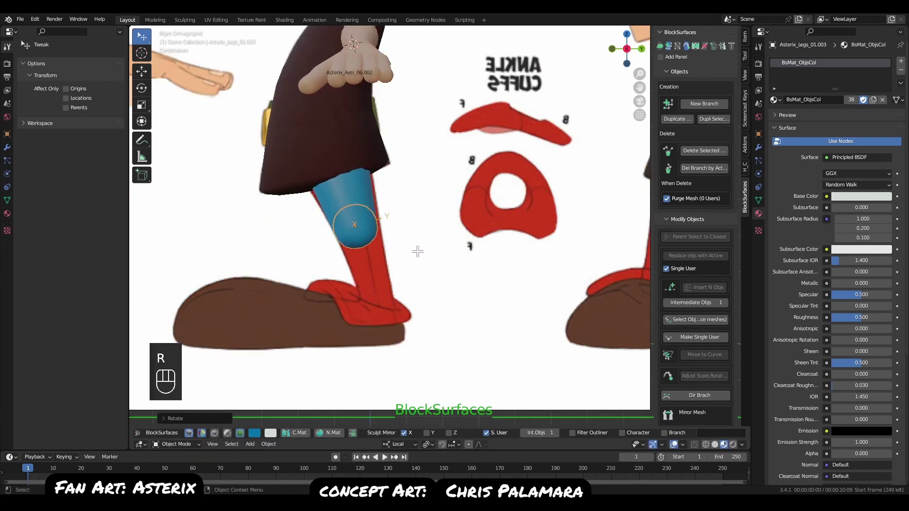
pyautogui.press('s')
pyautogui.press('y')
pyautogui.click(424, 254)
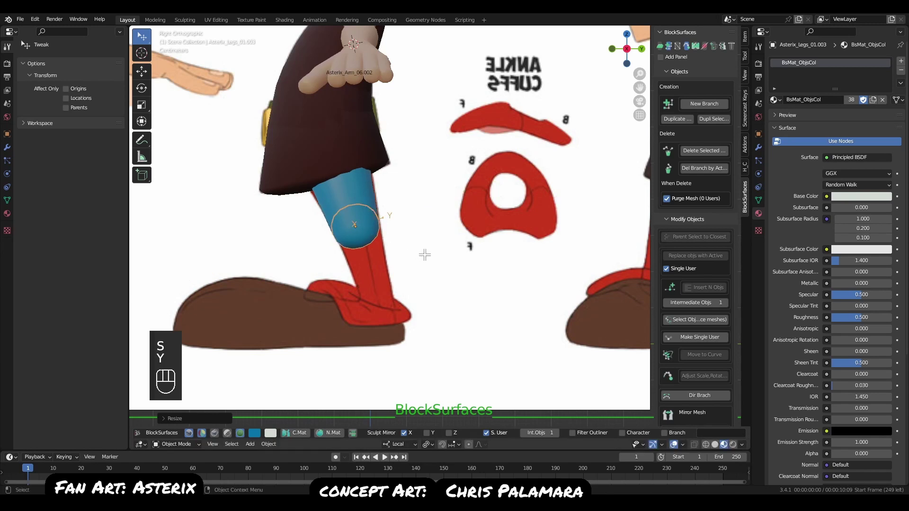
pyautogui.press('g')
pyautogui.click(438, 253)
pyautogui.press('r')
# Extrude an ankle ball to the lower end of the reference leg, shrink it and rotate it to the leg's slant.
pyautogui.press('e')
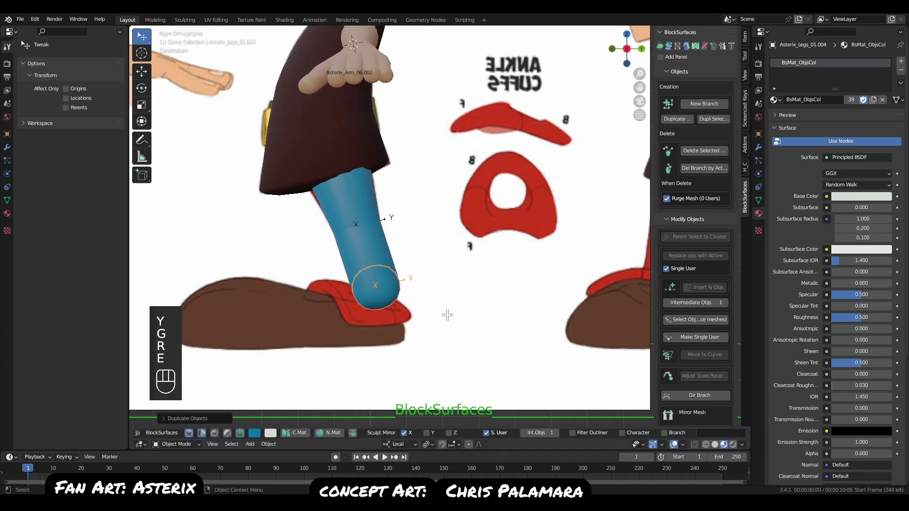
pyautogui.press('r')
pyautogui.press('s')
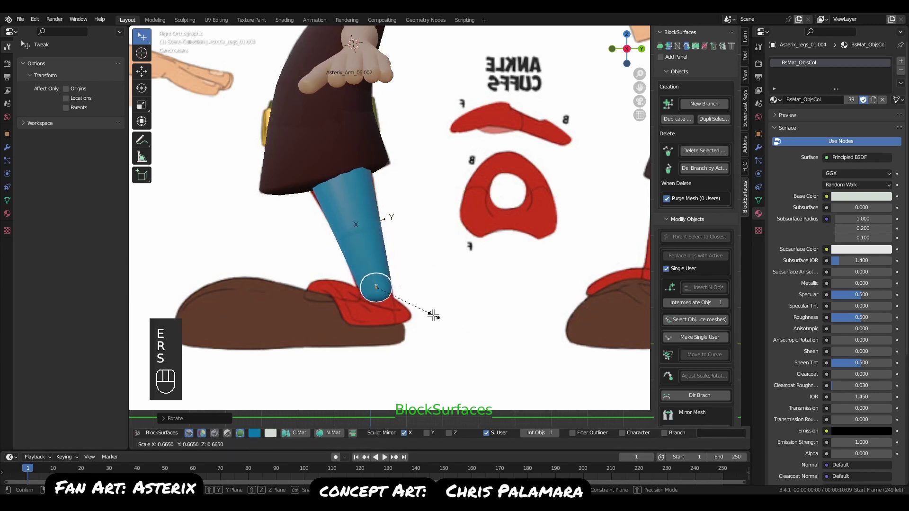
pyautogui.click(445, 310)
pyautogui.press('r')
pyautogui.click(434, 305)
# Fine-tune the ankle ball's position and size so the calf tapers into the top of the red cuff.
pyautogui.press('g')
pyautogui.click(437, 310)
pyautogui.press('s')
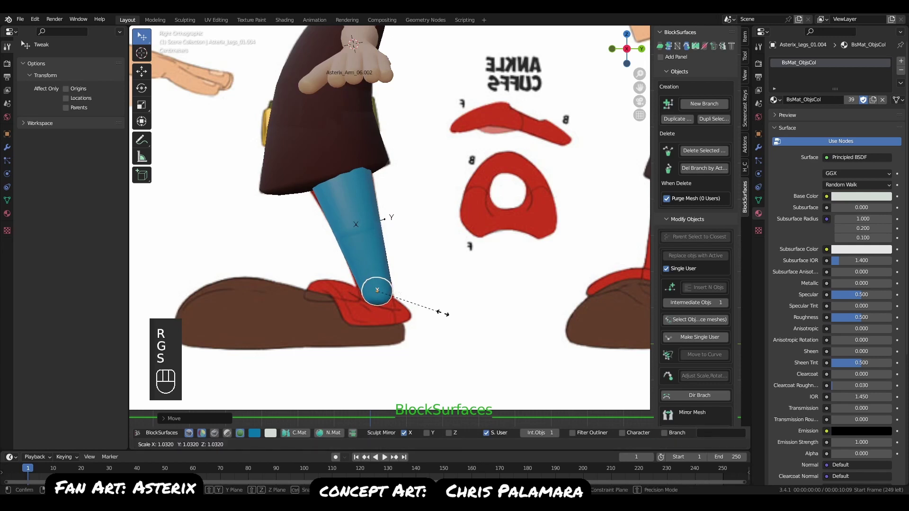
pyautogui.click(441, 313)
pyautogui.press('g')
pyautogui.click(440, 312)
pyautogui.press('s')
pyautogui.click(411, 301)
# Extrude another ball just below the ankle and flatten it along its local Z axis.
pyautogui.press('e')
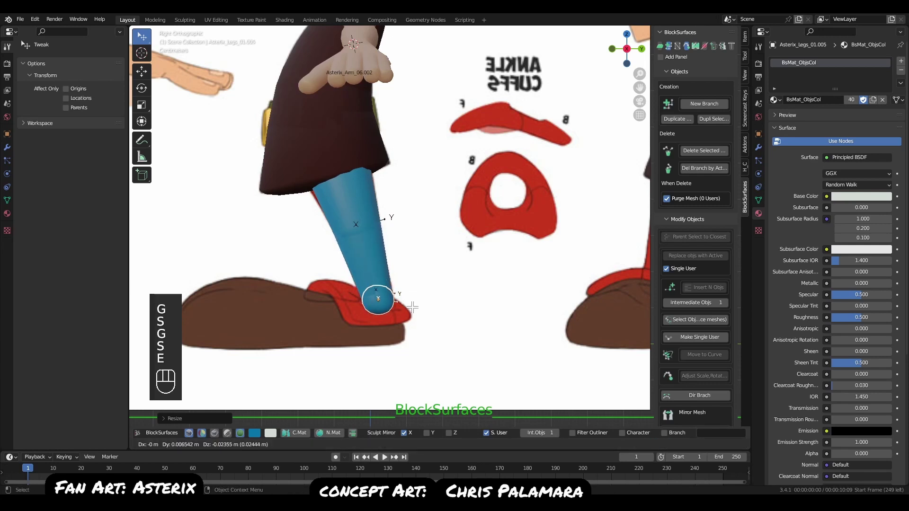
pyautogui.click(422, 313)
pyautogui.press('s')
pyautogui.press('z')
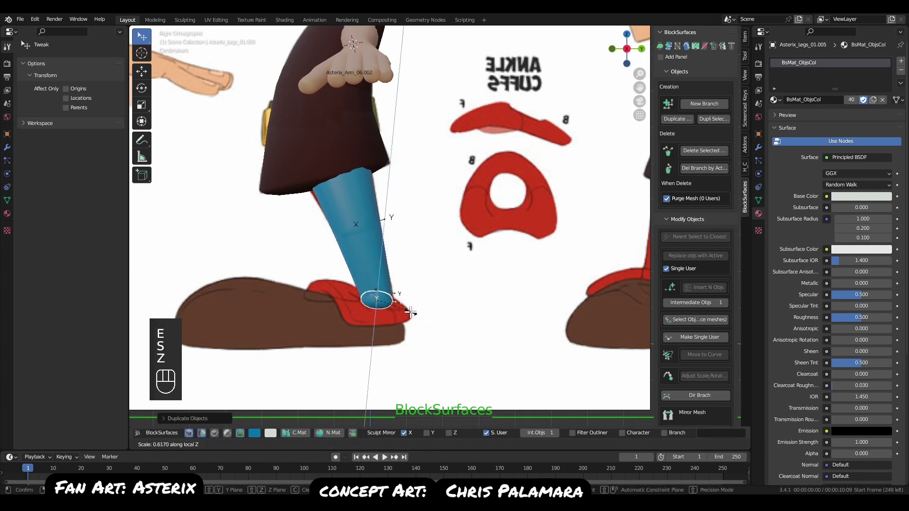
pyautogui.click(410, 311)
# Extrude the flattened ball slightly downward and enlarge it to fill the heel end of the red ankle cuff.
pyautogui.press('e')
pyautogui.click(436, 320)
pyautogui.press('s')
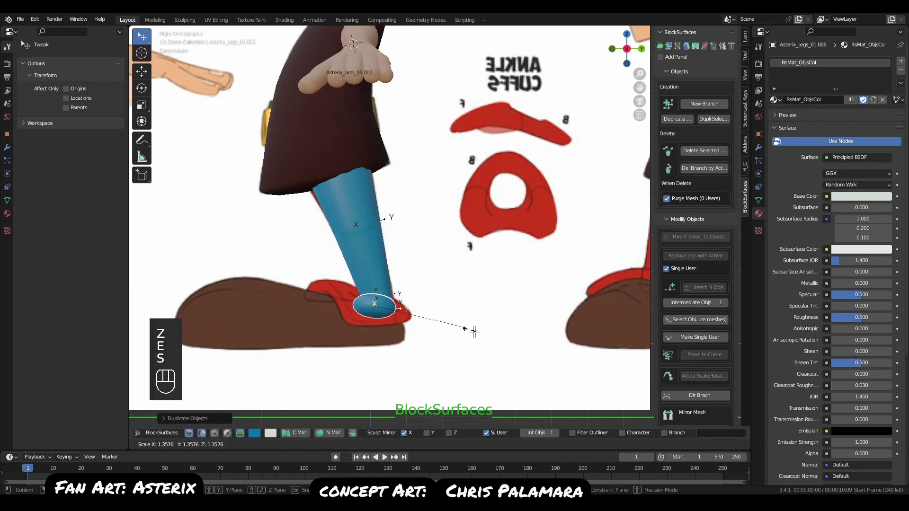
pyautogui.click(505, 341)
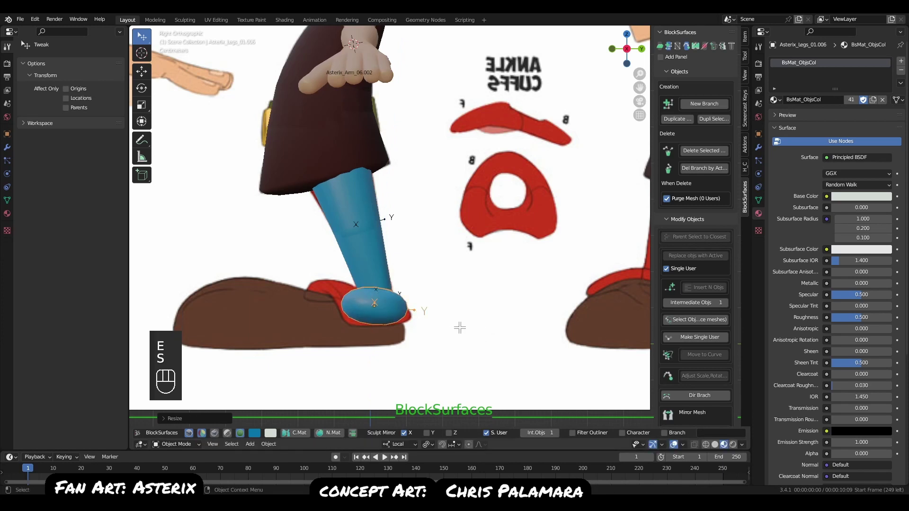
# Enlarge the heel ball and flatten it along its local Z axis into a wide disc for the ankle cuff.
pyautogui.press('s')
pyautogui.press('s')
pyautogui.press('z')
pyautogui.click(476, 324)
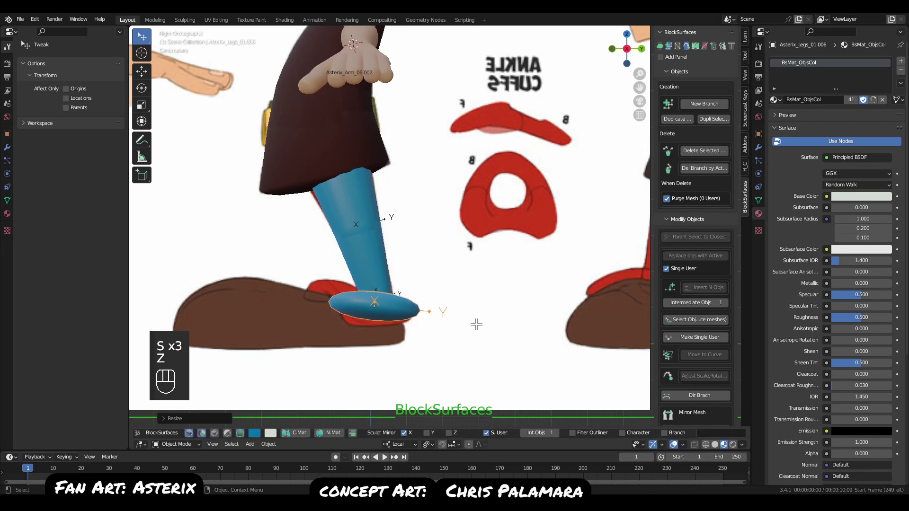
# Tilt the flattened cuff disc down toward the heel, enlarge it slightly and shift it forward over the red cuff.
pyautogui.press('r')
pyautogui.press('g')
pyautogui.click(453, 341)
pyautogui.press('s')
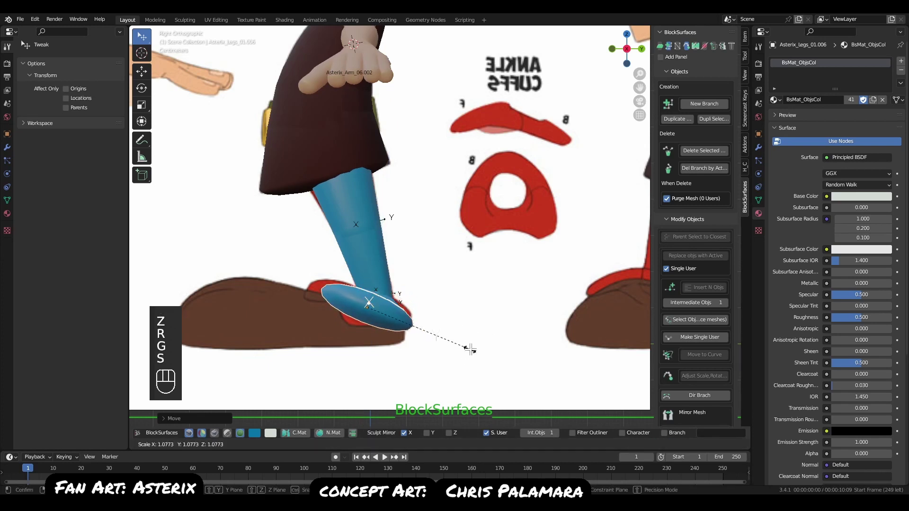
pyautogui.click(481, 351)
pyautogui.press('g')
pyautogui.click(464, 350)
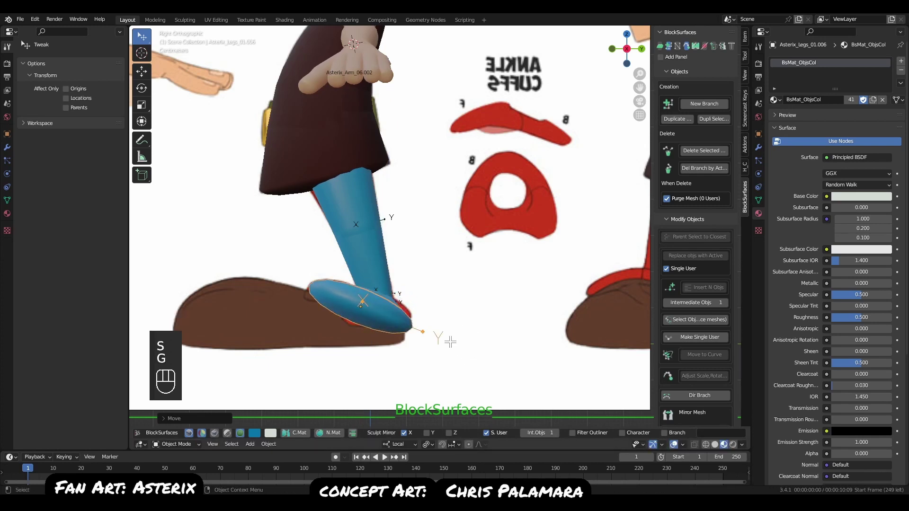
# Thin the cuff disc along its local Z axis and fine-tune its tilt and position against the side reference.
pyautogui.press('s')
pyautogui.press('z')
pyautogui.click(432, 336)
pyautogui.press('g')
pyautogui.click(450, 347)
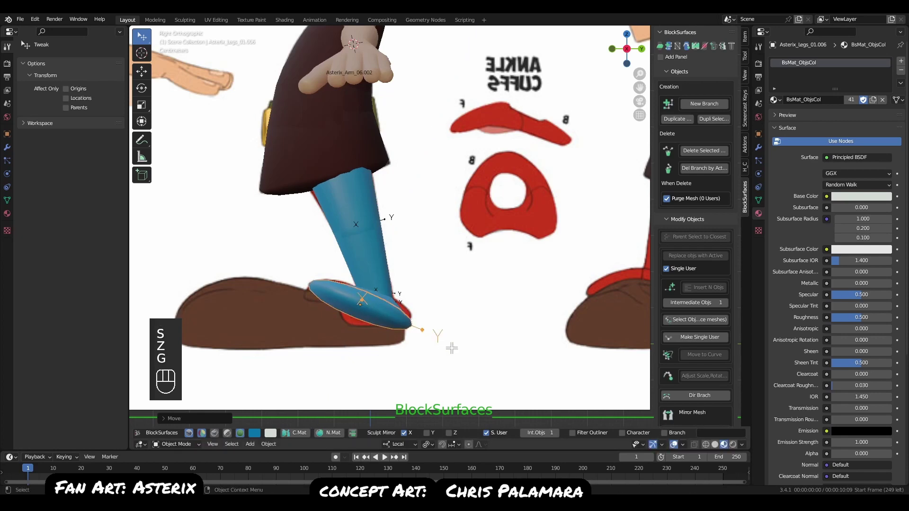
pyautogui.press('r')
pyautogui.click(454, 337)
pyautogui.press('g')
pyautogui.click(454, 335)
# Rotate the middle leg ball in the front view so the lower leg slants outward along the reference leg.
pyautogui.press('q')
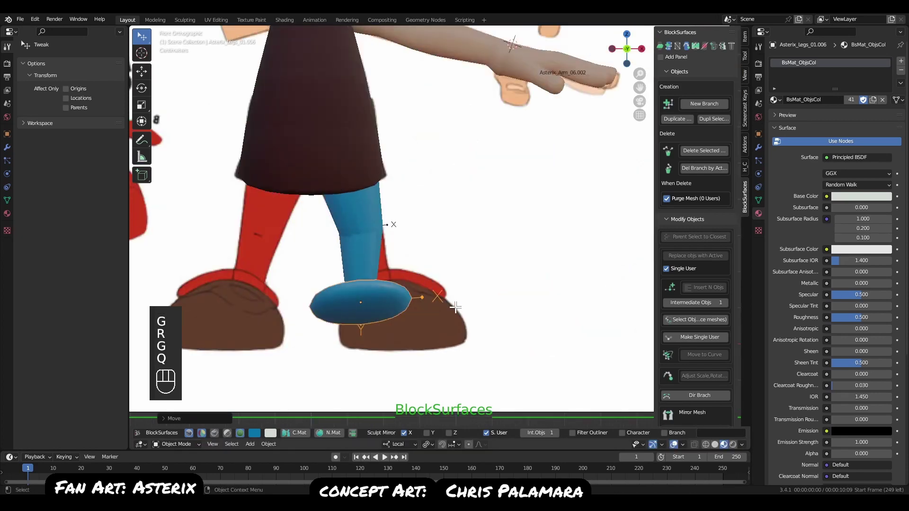
pyautogui.click(375, 230)
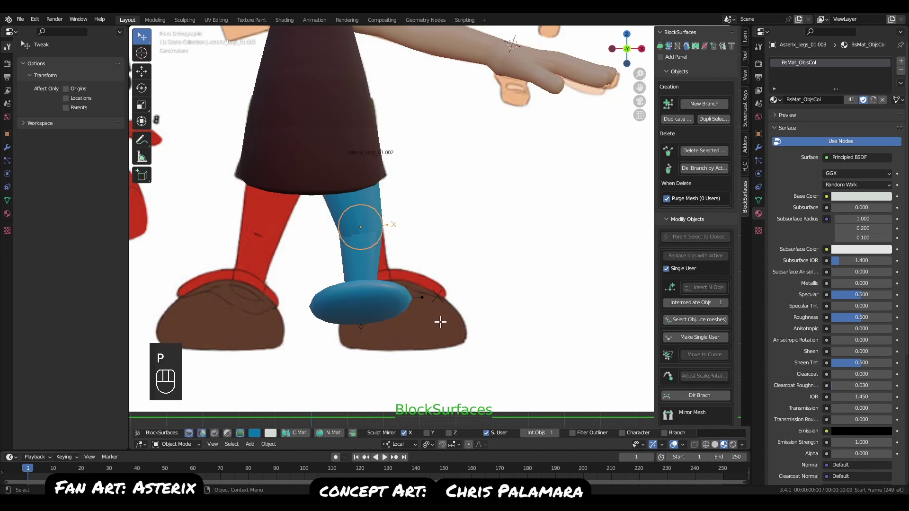
pyautogui.press('r')
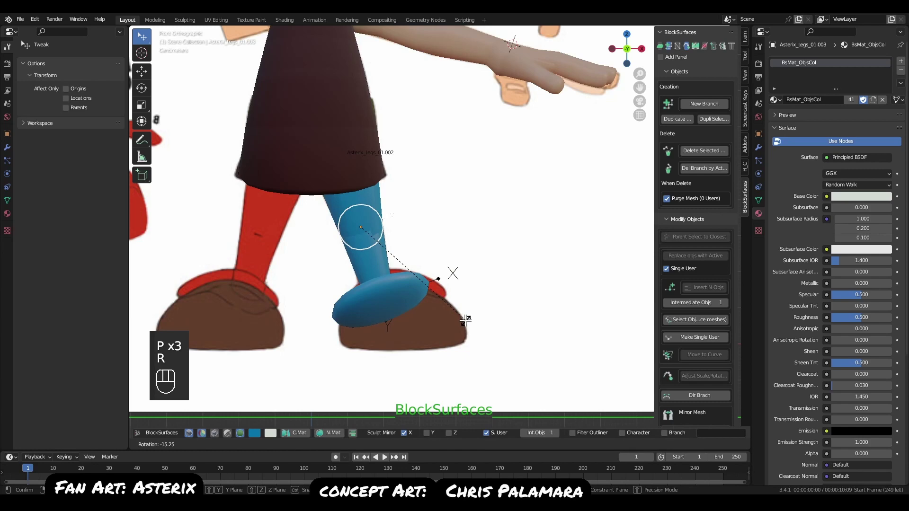
pyautogui.click(455, 329)
# Rotate the ankle ball in the front view to bring the tilted cuff disc back close to level.
pyautogui.press('q')
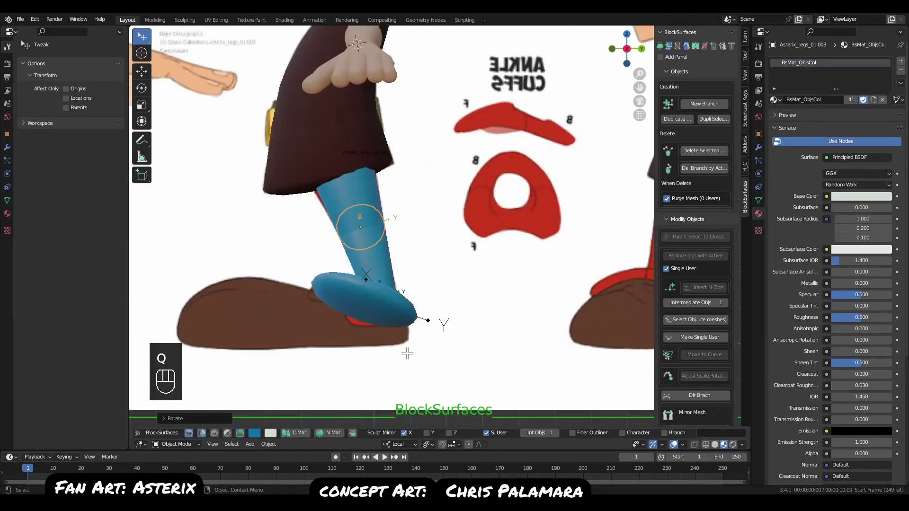
pyautogui.moveTo(407, 353); pyautogui.dragTo(361, 312, button='middle')
pyautogui.click(366, 299)
pyautogui.press('q')
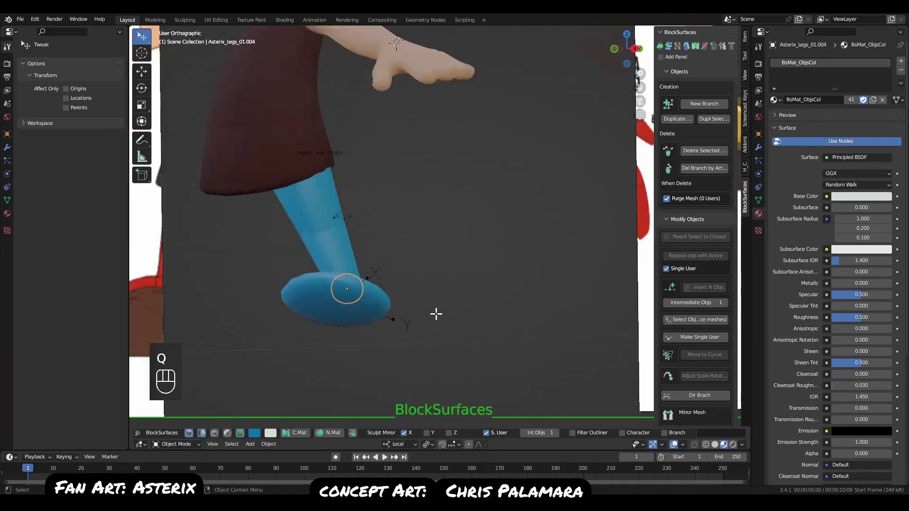
pyautogui.press('r')
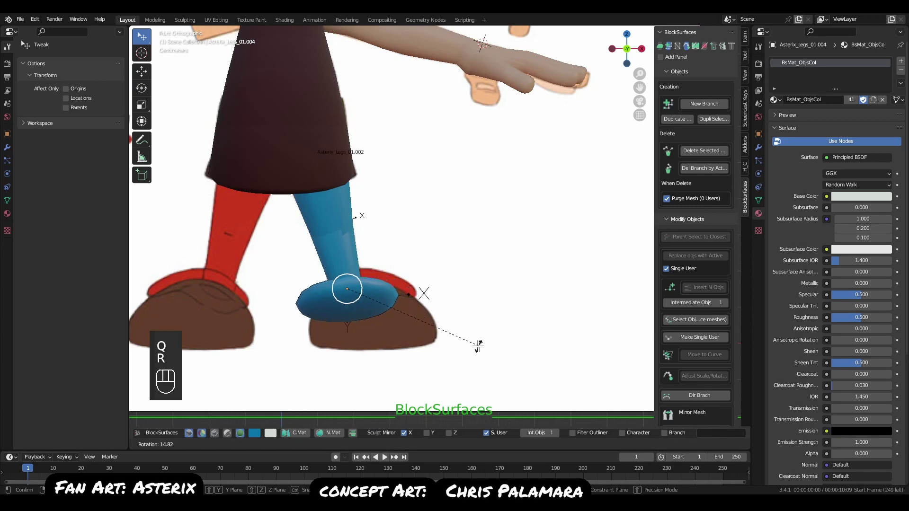
pyautogui.click(477, 347)
pyautogui.press('r')
pyautogui.click(482, 349)
# Sculpt the cuff's underside down to the red reference outline with the Grab brush at a radius of about 116 px.
pyautogui.press('q')
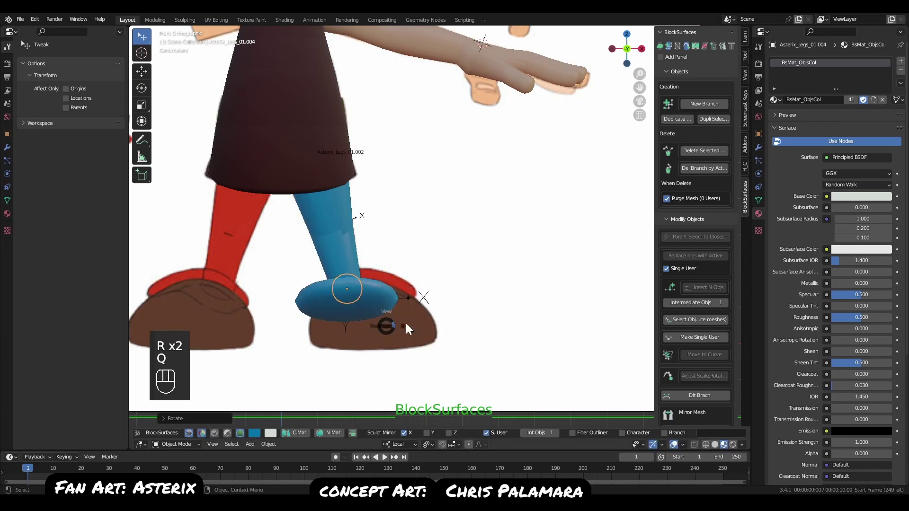
pyautogui.keyDown('alt'); pyautogui.moveTo(467, 335); pyautogui.dragTo(542, 238, button='middle'); pyautogui.keyUp('alt')
pyautogui.keyDown('alt'); pyautogui.moveTo(473, 199); pyautogui.dragTo(444, 178, button='right'); pyautogui.keyUp('alt')
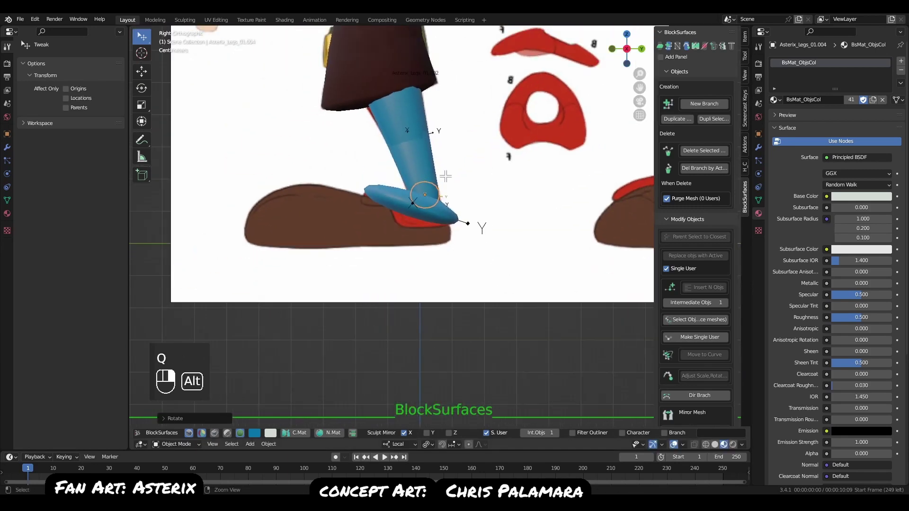
pyautogui.moveTo(432, 212)
pyautogui.keyDown('alt'); pyautogui.mouseDown(button='right')
pyautogui.moveTo(447, 230)
pyautogui.moveTo(399, 238)
pyautogui.mouseUp(button='right'); pyautogui.keyUp('alt')
pyautogui.press('Tab')
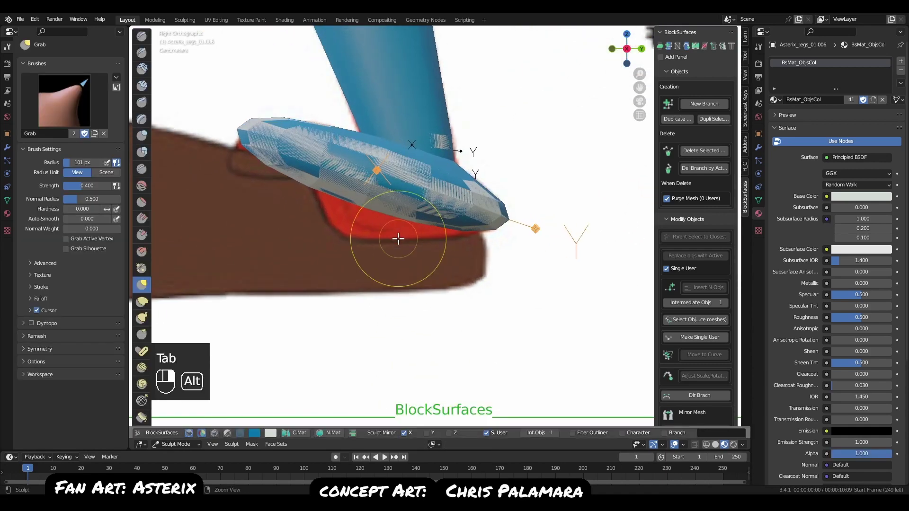
pyautogui.press('f')
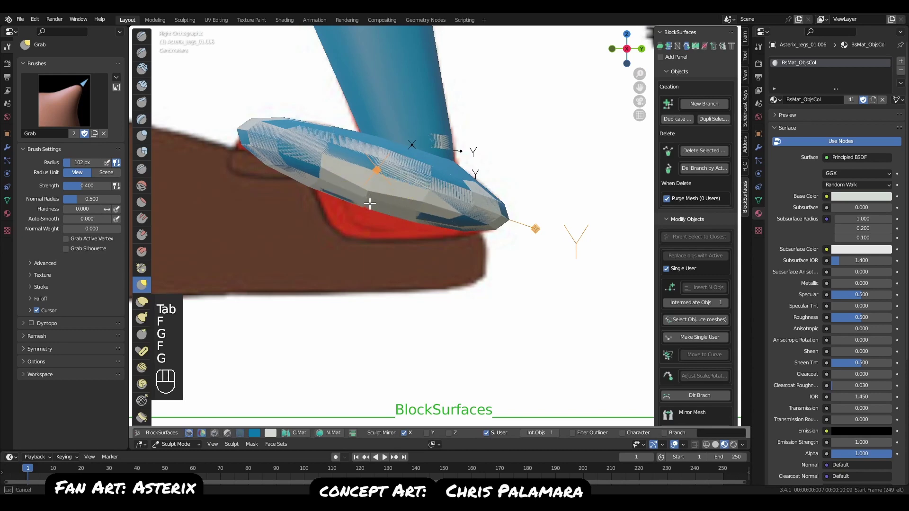
pyautogui.press('f')
pyautogui.moveTo(375, 209)
pyautogui.mouseDown(button='middle')
pyautogui.moveTo(338, 233)
pyautogui.moveTo(362, 232)
pyautogui.mouseUp(button='middle')
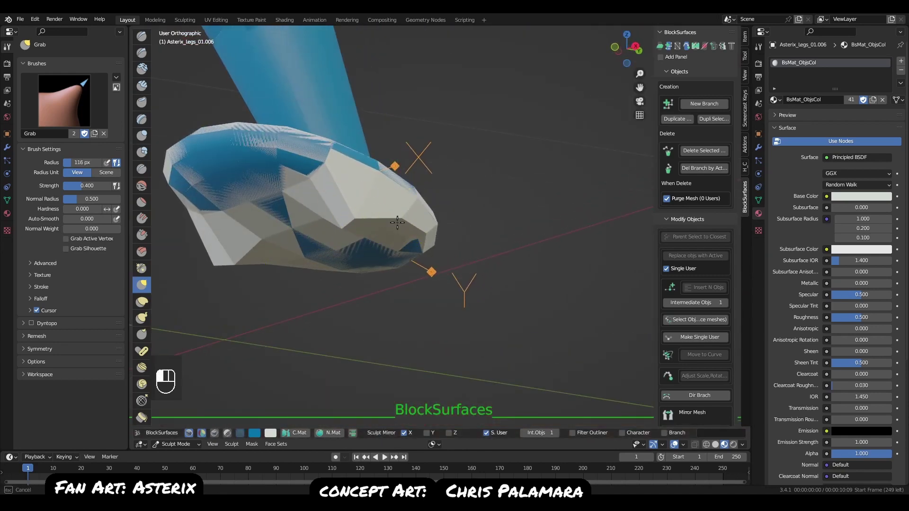
pyautogui.moveTo(440, 234); pyautogui.dragTo(384, 241, button='middle')
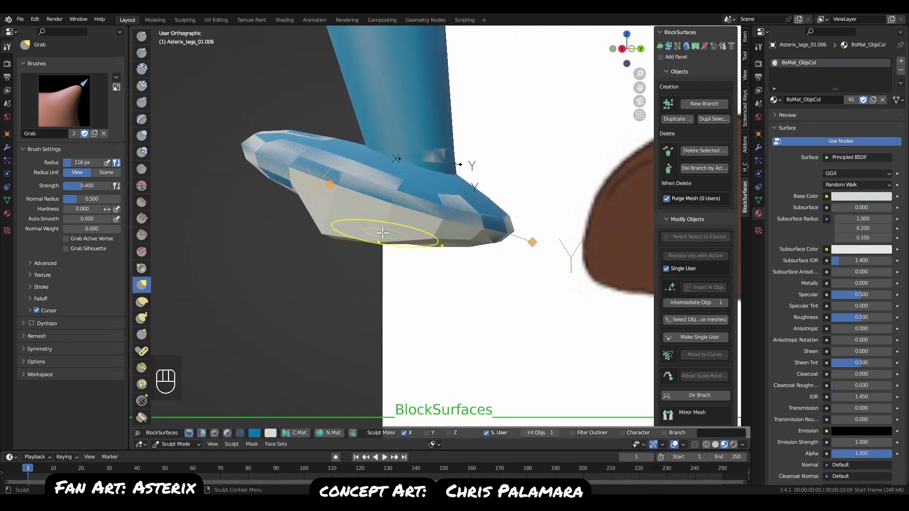
# Add a loop cut running lengthwise around the stretched lower part of the ankle cuff.
pyautogui.press('Tab')
pyautogui.hotkey('ctrl', 'r')
pyautogui.click(399, 213)
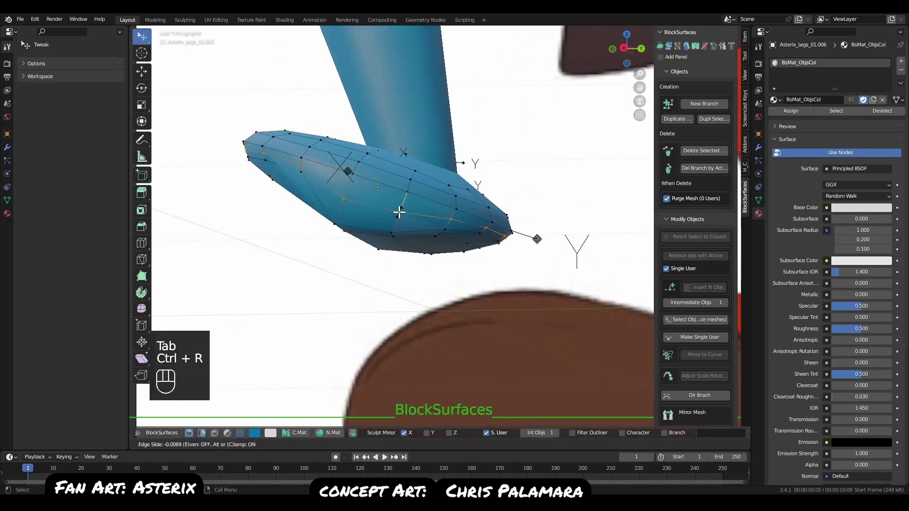
pyautogui.click(397, 213)
pyautogui.moveTo(411, 241); pyautogui.dragTo(385, 252, button='middle')
pyautogui.press('Tab')
# Sculpt the cuff's bottom edge and heel to the side reference with the Grab brush at a 136 px radius.
pyautogui.press('Tab')
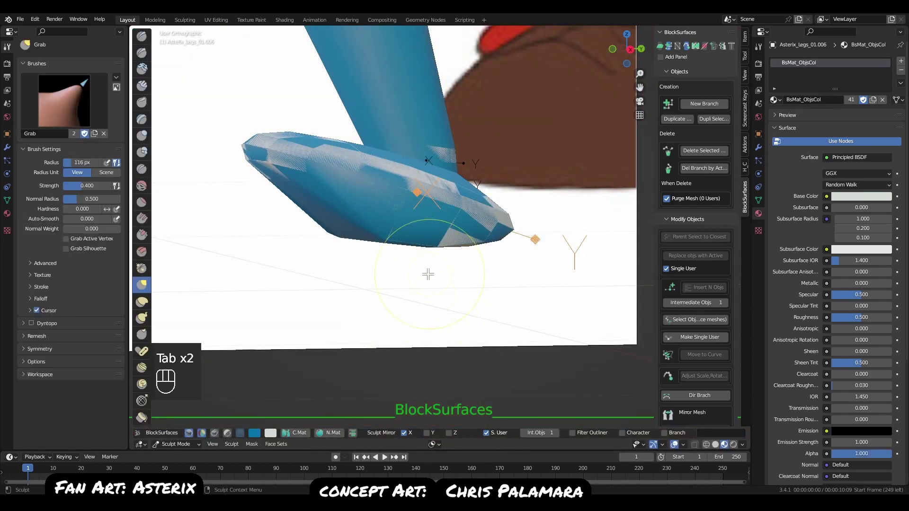
pyautogui.press('q')
pyautogui.press('f')
pyautogui.press('g')
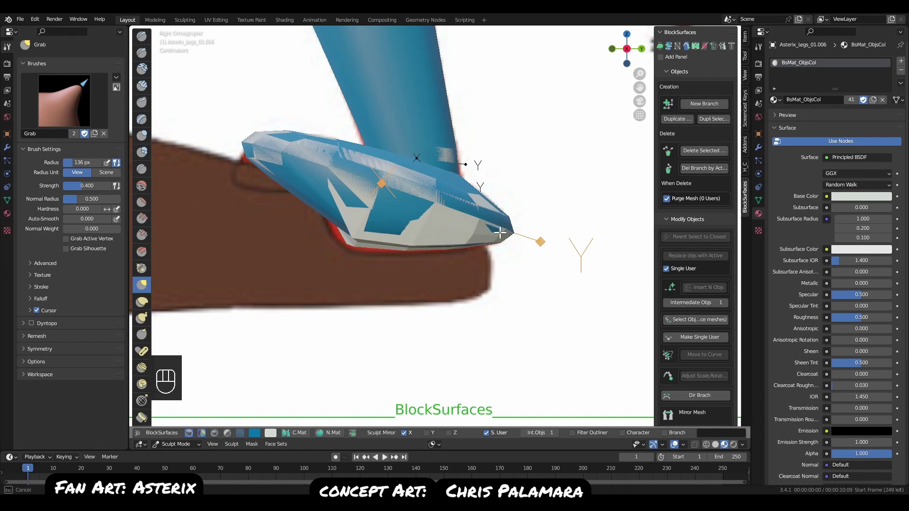
pyautogui.moveTo(492, 230)
pyautogui.mouseDown(button='middle')
pyautogui.moveTo(497, 258)
pyautogui.moveTo(496, 242)
pyautogui.mouseUp(button='middle')
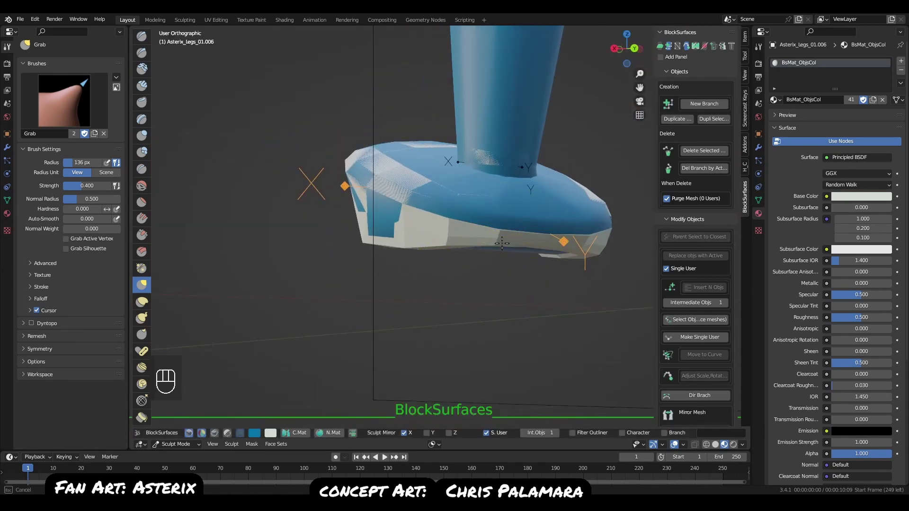
pyautogui.moveTo(500, 225); pyautogui.dragTo(453, 251)
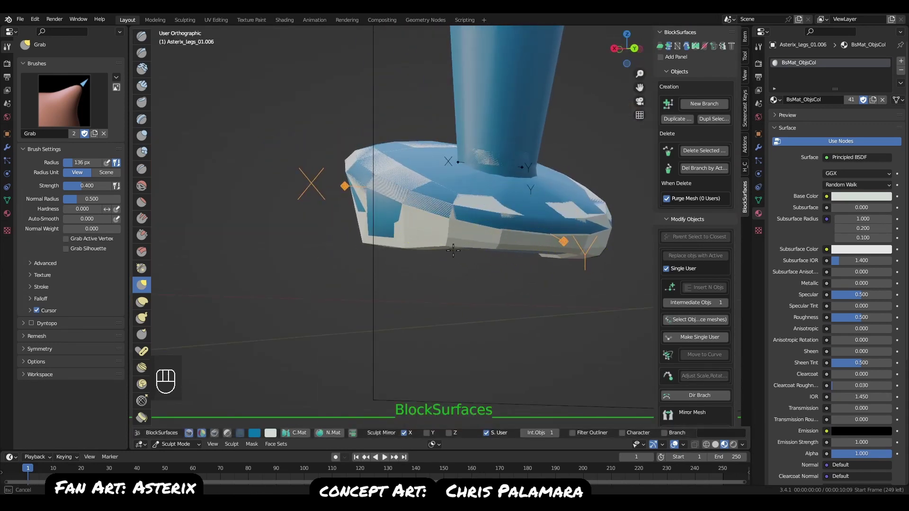
pyautogui.press('q')
pyautogui.press('Tab')
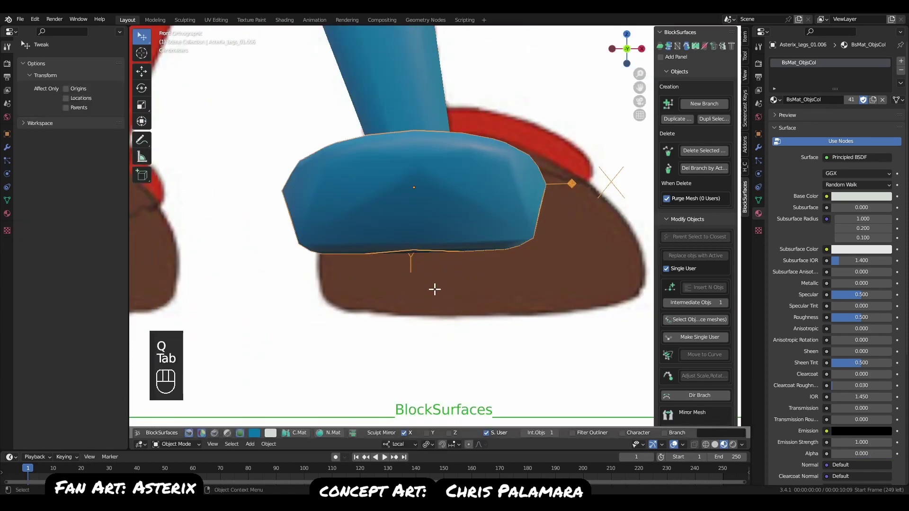
# Check the ankle cuff's shape against the side and front reference drawings.
pyautogui.press('q')
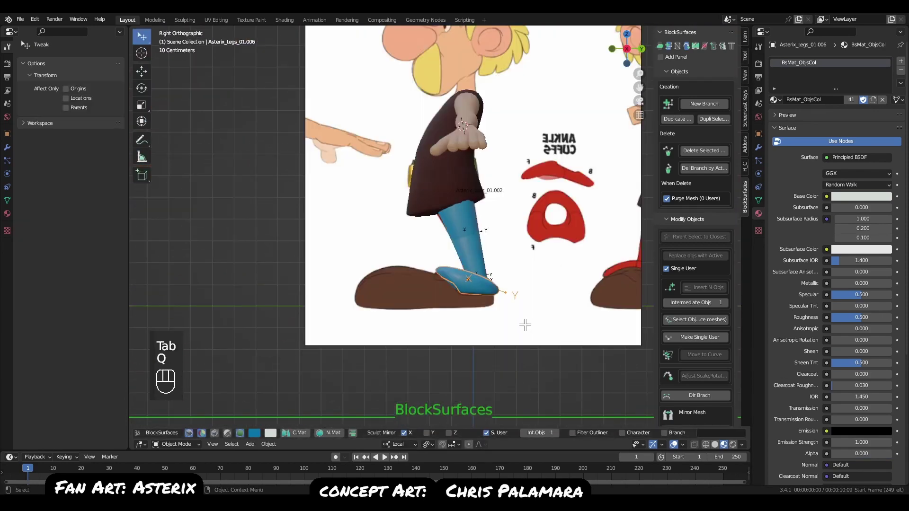
pyautogui.scroll(5, 399, 255)
pyautogui.press('Tab')
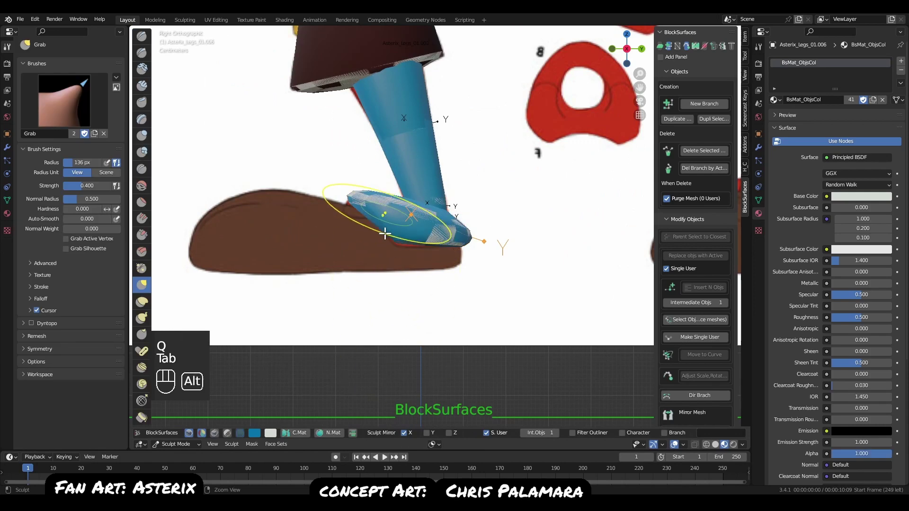
pyautogui.press('q')
pyautogui.scroll(-4, 382, 239)
pyautogui.press('Tab')
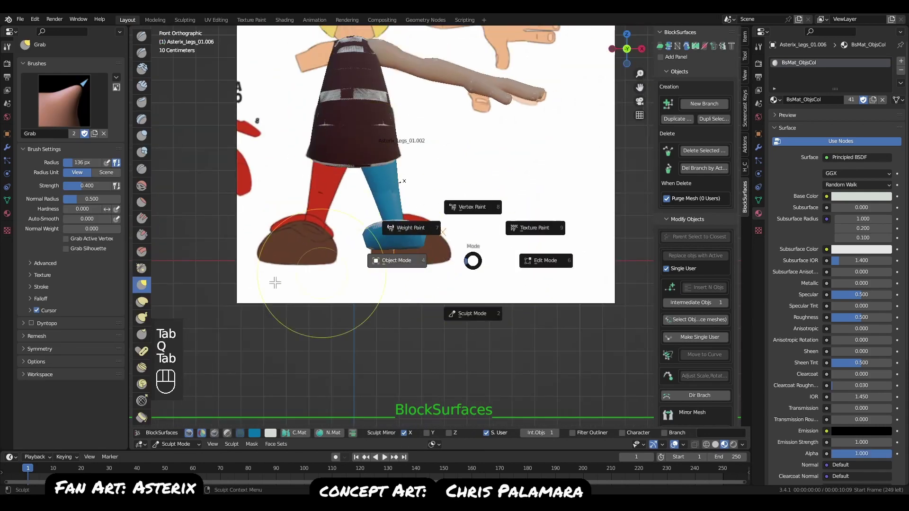
pyautogui.press('q')
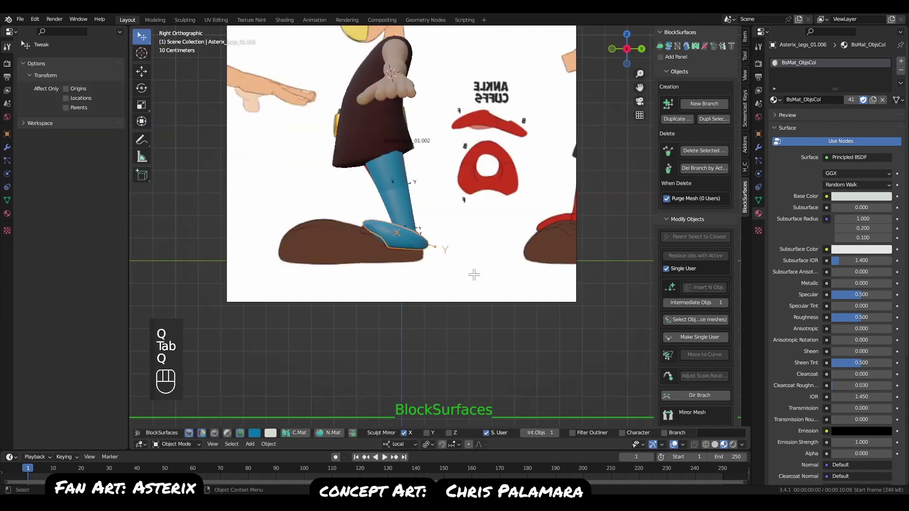
# Copy the tunic's material colour onto the leg and ankle cuff branch.
pyautogui.keyDown('alt'); pyautogui.middleClick(398, 186); pyautogui.keyUp('alt')
pyautogui.keyDown('shift'); pyautogui.click(331, 174); pyautogui.keyUp('shift')
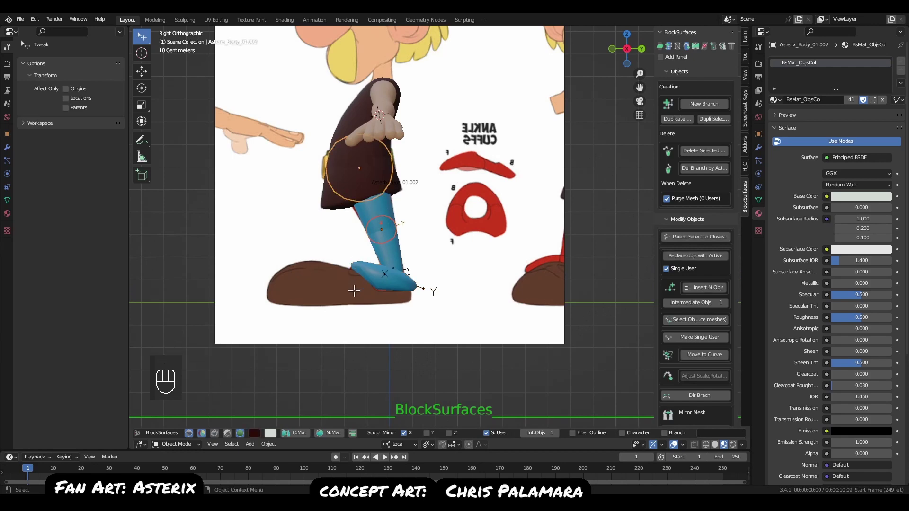
pyautogui.click(299, 433)
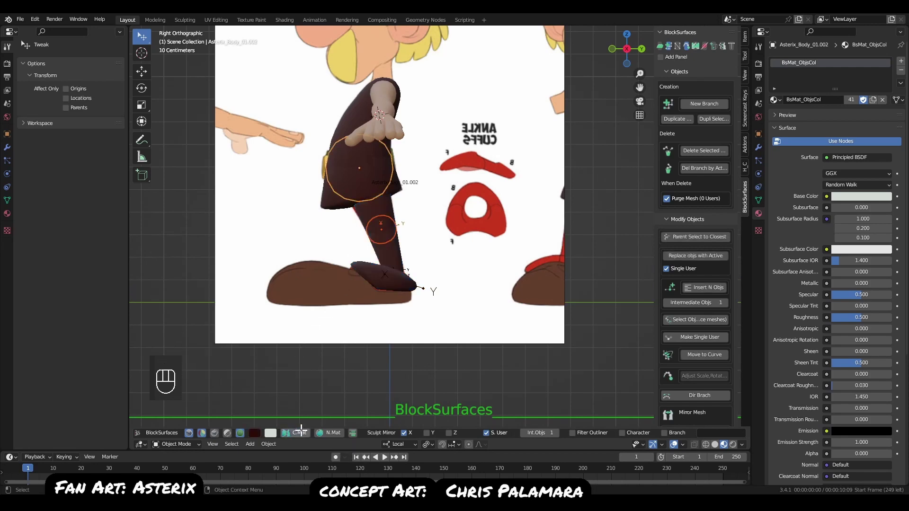
# Change the leg branch's colour to a brighter red matching the reference trousers.
pyautogui.click(392, 229)
pyautogui.keyDown('alt'); pyautogui.moveTo(385, 245); pyautogui.dragTo(374, 304, button='right'); pyautogui.keyUp('alt')
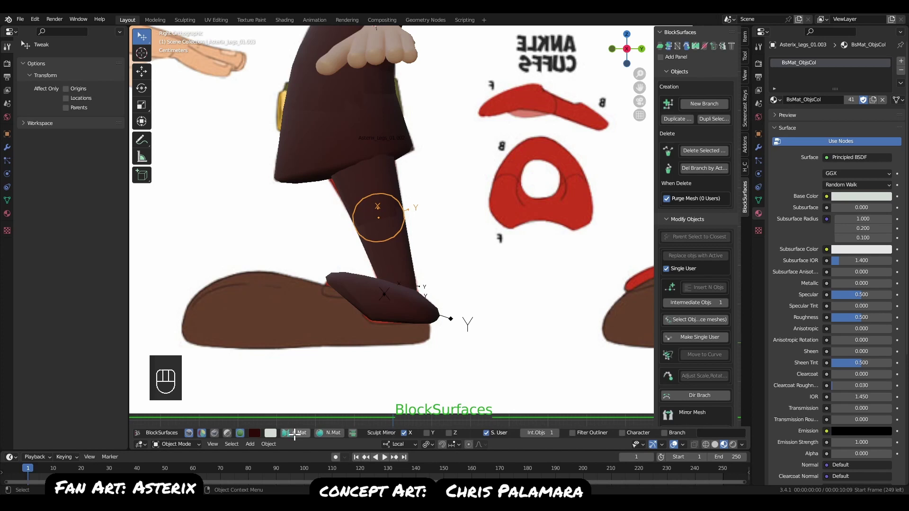
pyautogui.keyDown('alt'); pyautogui.moveTo(357, 321); pyautogui.dragTo(356, 317, button='right'); pyautogui.keyUp('alt')
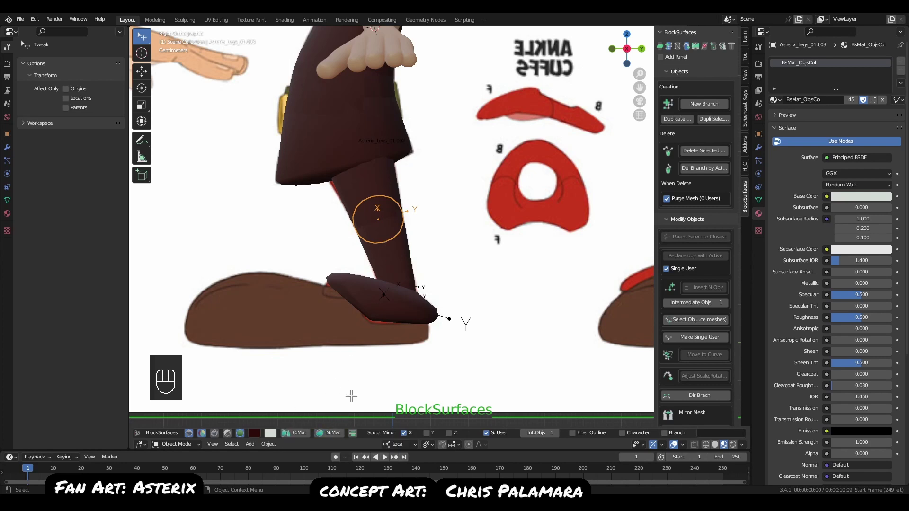
pyautogui.click(255, 433)
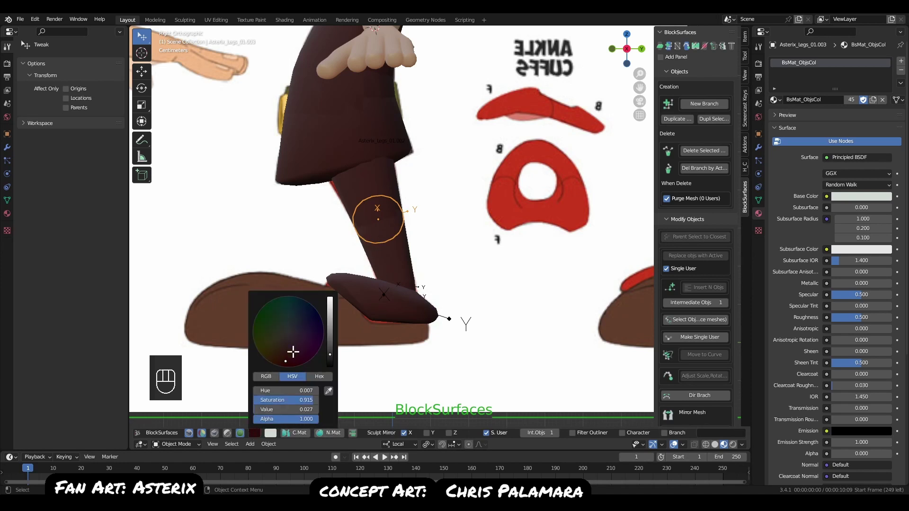
pyautogui.moveTo(334, 331); pyautogui.dragTo(330, 318)
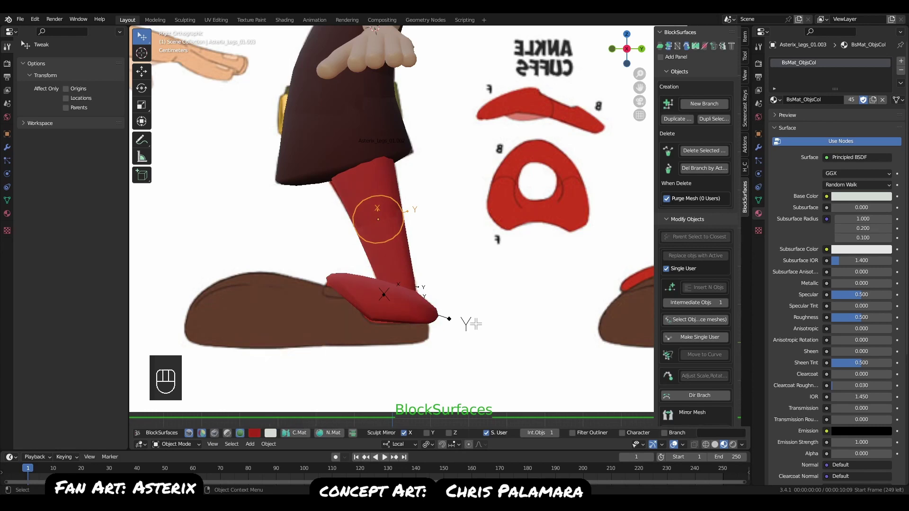
# Examine the red leg and cuff in the front and side views for alignment with the reference drawings.
pyautogui.press('q')
pyautogui.keyDown('alt'); pyautogui.moveTo(453, 238); pyautogui.dragTo(465, 179, button='middle'); pyautogui.keyUp('alt')
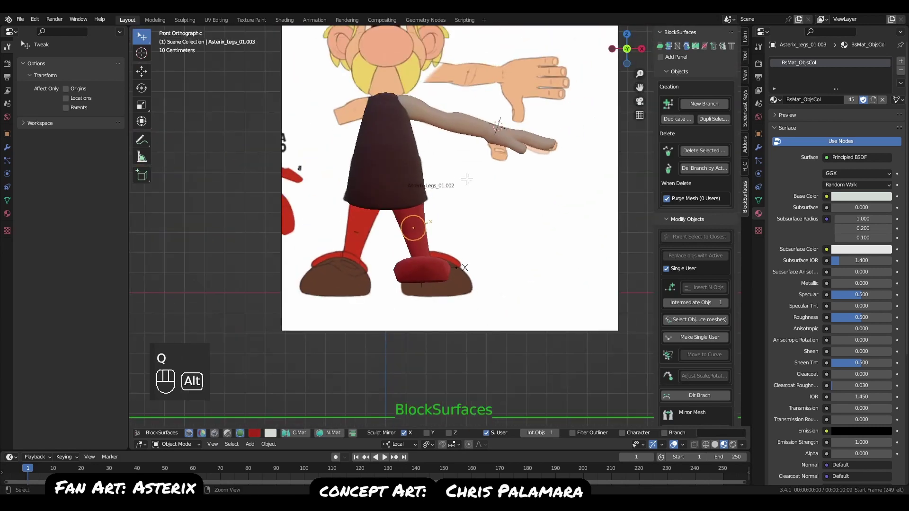
pyautogui.moveTo(478, 272); pyautogui.dragTo(433, 263, button='middle')
pyautogui.press('q')
pyautogui.press('q')
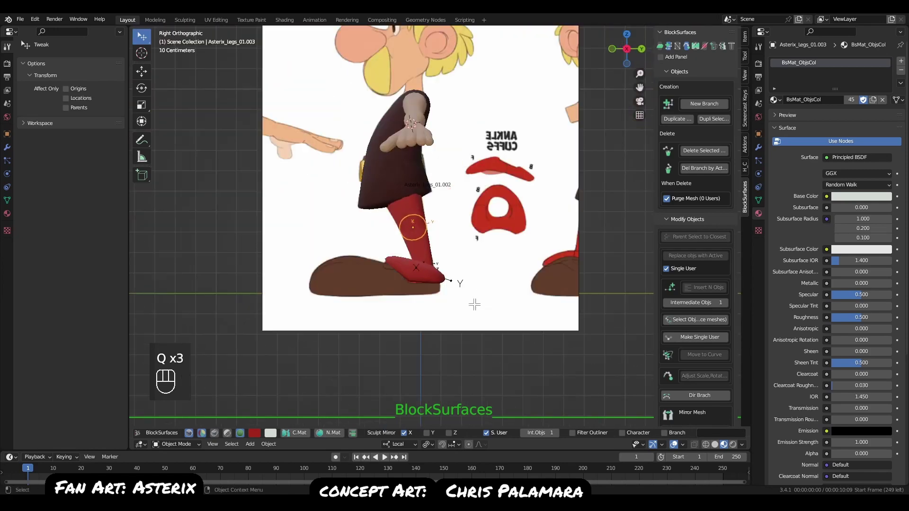
pyautogui.middleClick(415, 239)
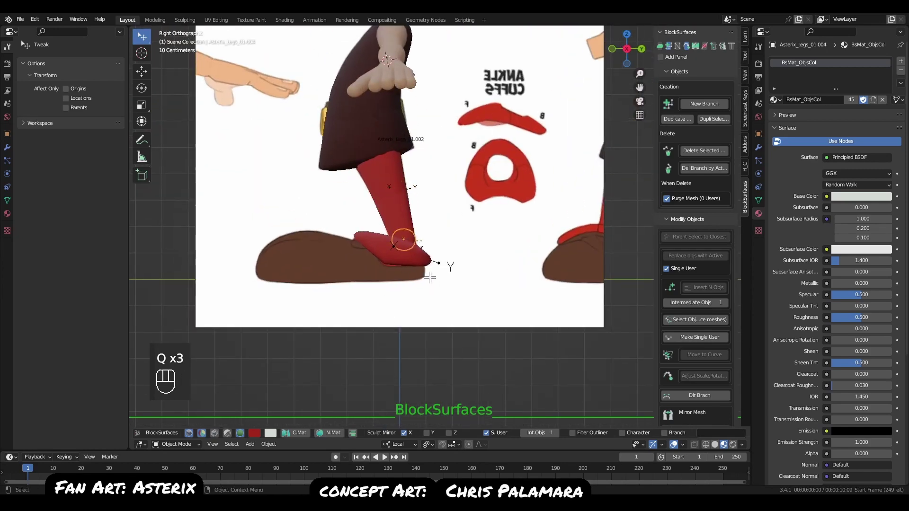
# Create a new BlockSurfaces branch for the shoe and place its first object beneath the ankle cuff in side view.
pyautogui.moveTo(422, 262)
pyautogui.keyDown('alt'); pyautogui.mouseDown(button='middle')
pyautogui.moveTo(402, 276)
pyautogui.moveTo(408, 258)
pyautogui.mouseUp(button='middle'); pyautogui.keyUp('alt')
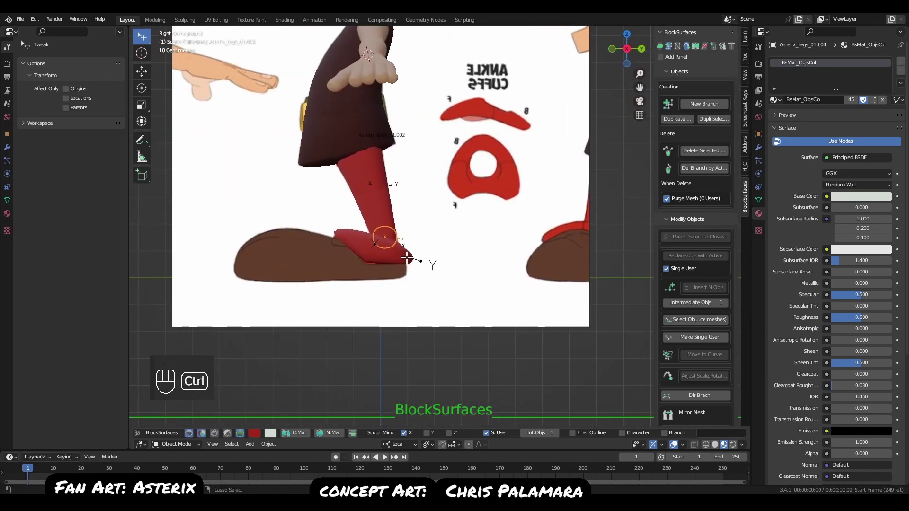
pyautogui.hotkey('ctrl', 'n')
pyautogui.click(408, 313)
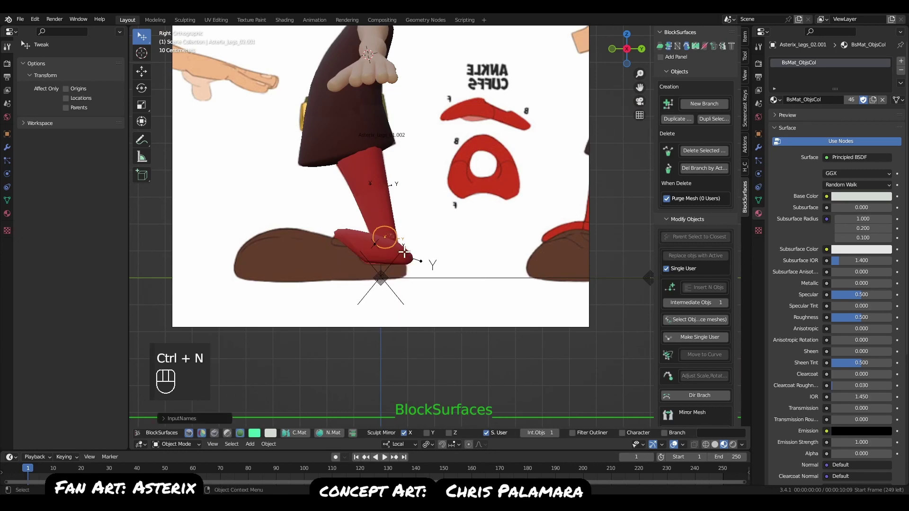
pyautogui.press('g')
pyautogui.click(403, 275)
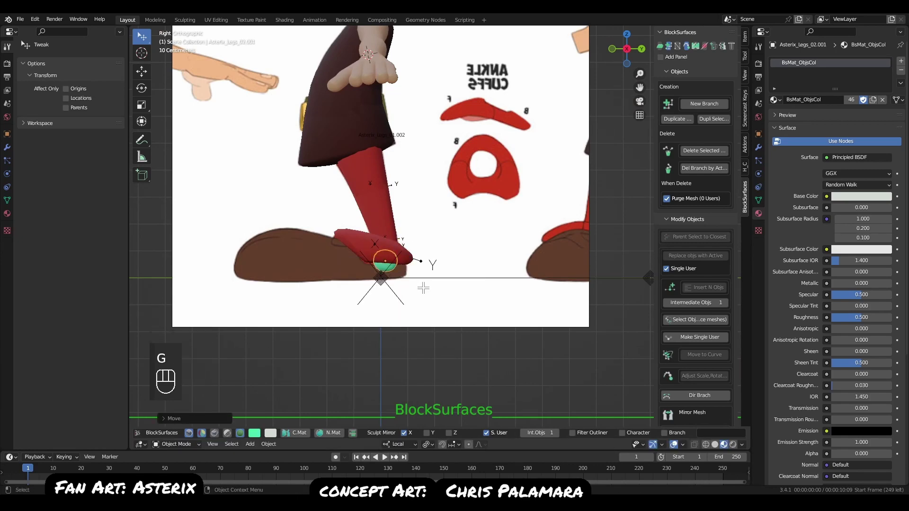
# Rotate and nudge the shoe's first object to line up with the heel of the reference shoe.
pyautogui.press('r')
pyautogui.click(427, 281)
pyautogui.keyDown('alt'); pyautogui.moveTo(428, 281); pyautogui.dragTo(428, 272, button='right'); pyautogui.keyUp('alt')
pyautogui.press('g')
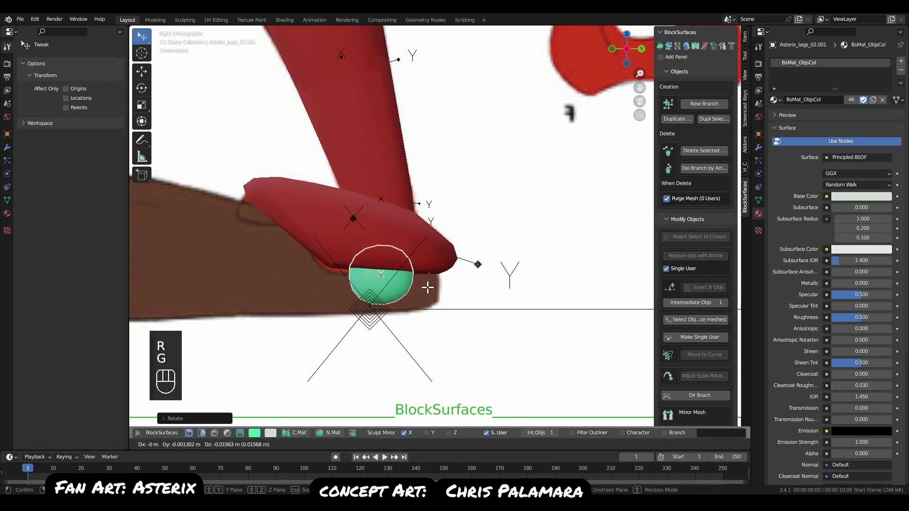
pyautogui.click(428, 286)
pyautogui.press('r')
pyautogui.click(445, 294)
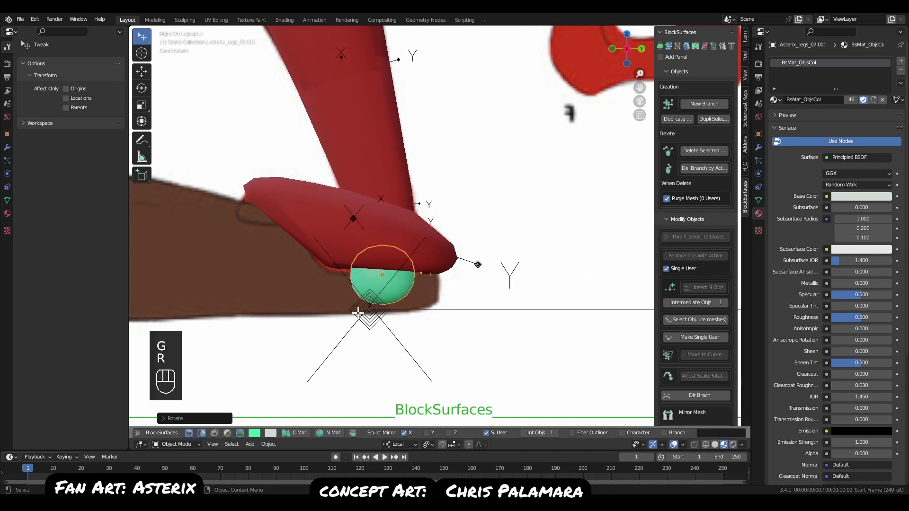
# Rotate the heel object's mesh in Edit Mode and turn on X-ray to reach its hidden vertices.
pyautogui.press('Tab')
pyautogui.click(532, 282)
pyautogui.keyDown('alt'); pyautogui.moveTo(406, 271); pyautogui.dragTo(404, 339, button='right'); pyautogui.keyUp('alt')
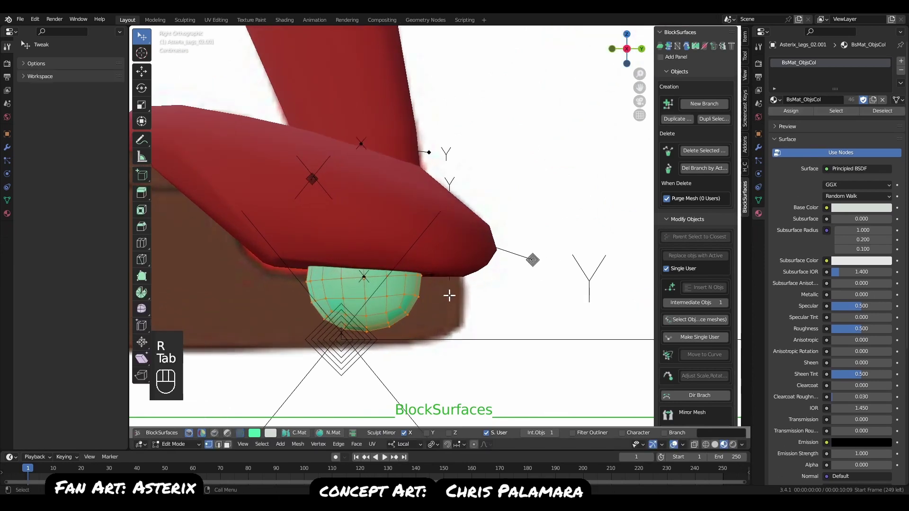
pyautogui.press('r')
pyautogui.click(454, 296)
pyautogui.press('Tab')
pyautogui.hotkey('alt', 'z')
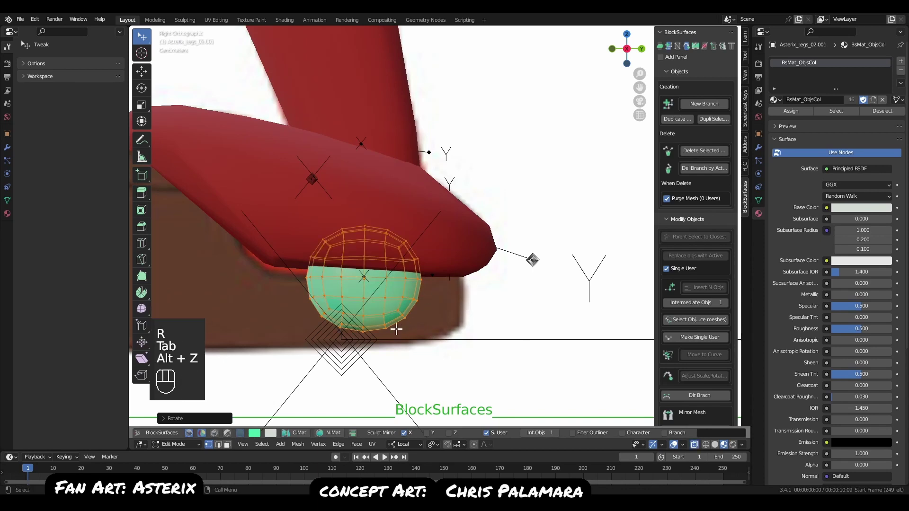
# Select the lower half of the heel mesh and flatten it along Z into a flat sole.
pyautogui.hotkey('alt', 'a')
pyautogui.press('b')
pyautogui.moveTo(284, 273); pyautogui.dragTo(455, 344)
pyautogui.press('s')
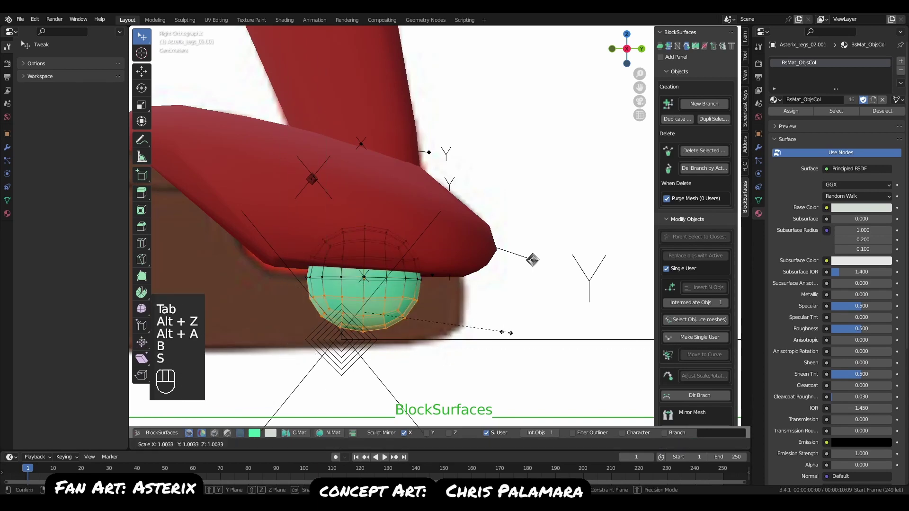
pyautogui.press('z')
pyautogui.click(382, 326)
pyautogui.press('s')
pyautogui.press('z')
pyautogui.click(486, 338)
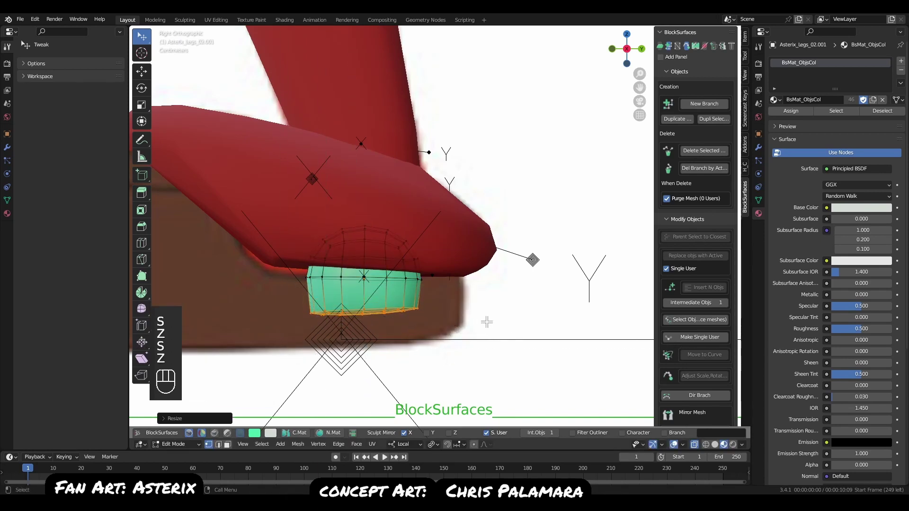
# Adjust the sole vertices' rotation and position, and add one loop cut around the lower wall of the heel mesh.
pyautogui.press('r')
pyautogui.click(491, 324)
pyautogui.press('g')
pyautogui.press('r')
pyautogui.hotkey('ctrl', 'r')
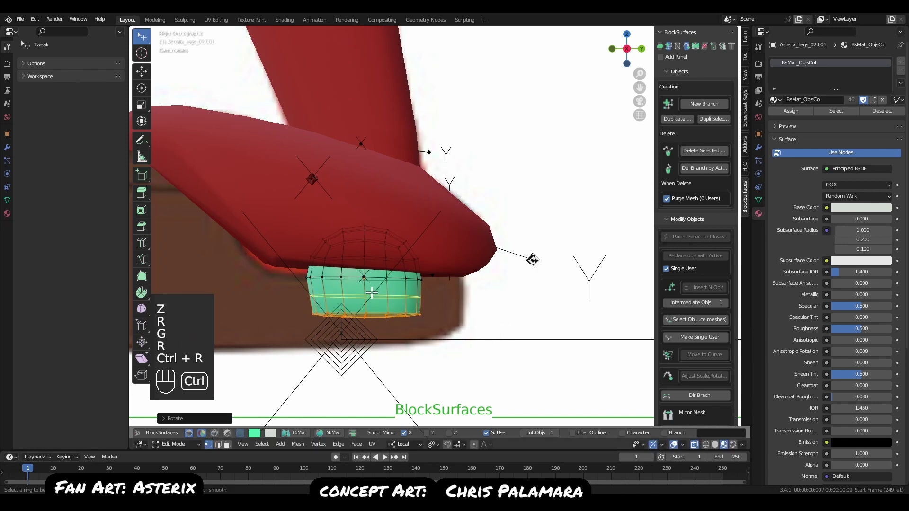
pyautogui.click(390, 295)
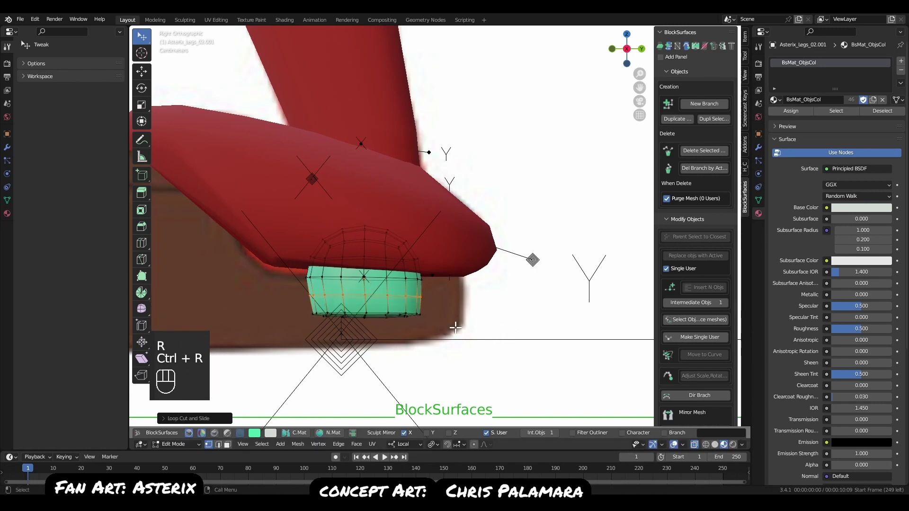
pyautogui.press('Tab')
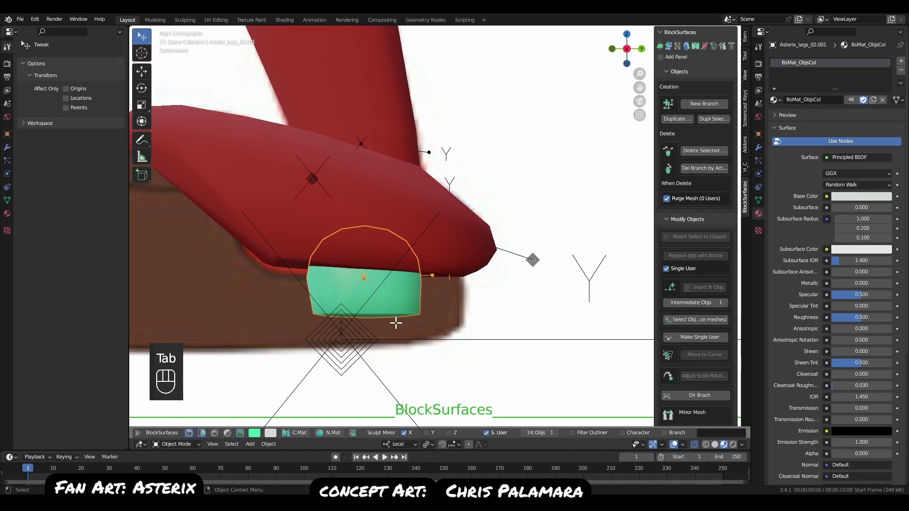
# Pull the heel object's front side slightly outward with the Grab brush and lower the object toward the ground line.
pyautogui.press('Tab')
pyautogui.press('f')
pyautogui.click(332, 307)
pyautogui.press('g')
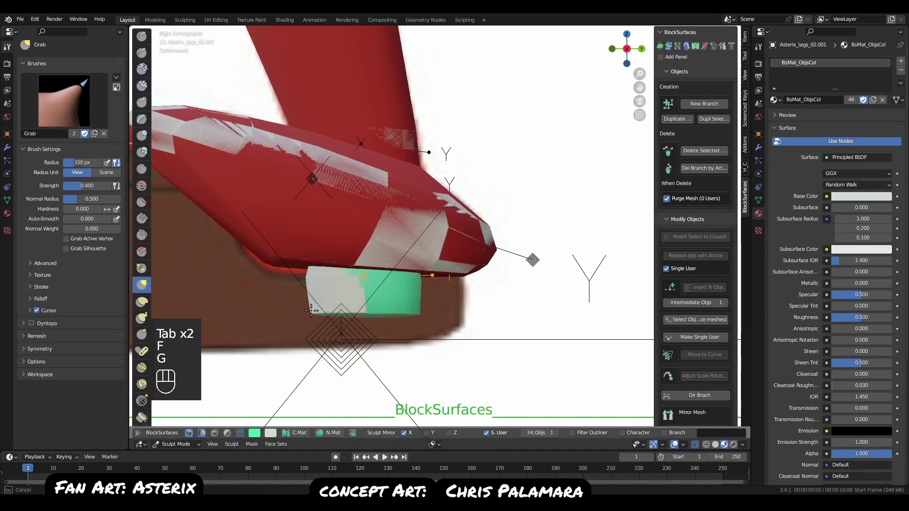
pyautogui.press('Tab')
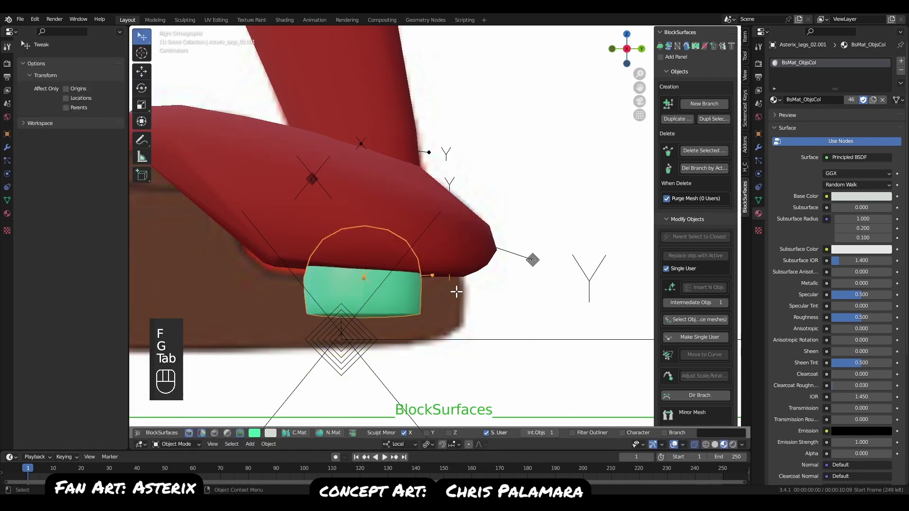
pyautogui.press('g')
pyautogui.click(457, 313)
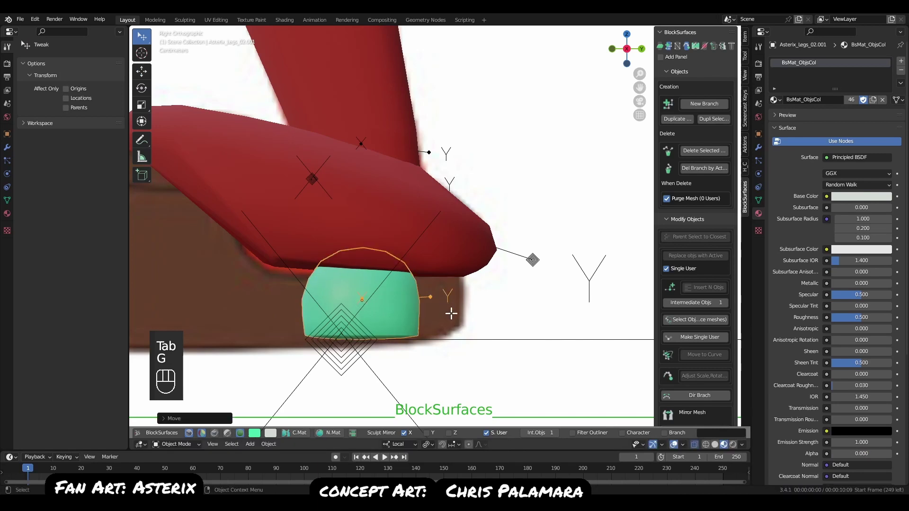
# Extrude a second shoe object from the heel, enlarge it and fit it to the back of the reference heel.
pyautogui.press('e')
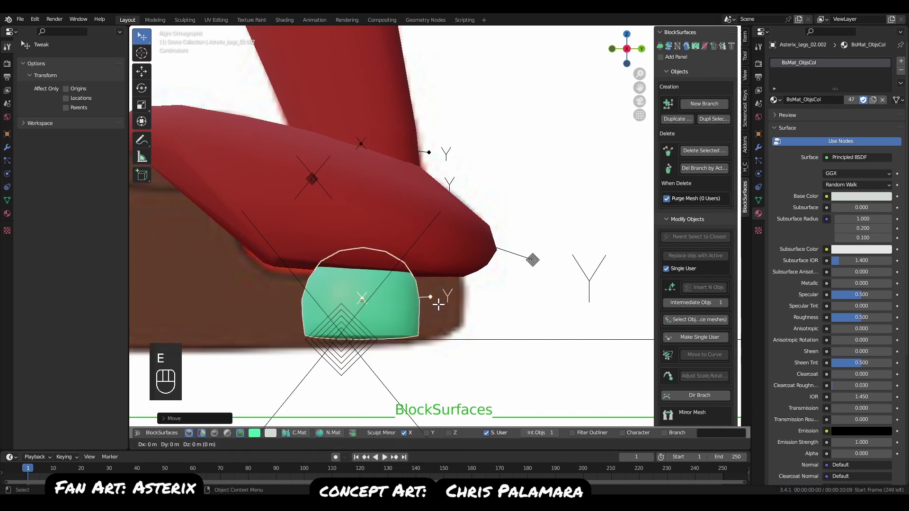
pyautogui.press('s')
pyautogui.click(490, 308)
pyautogui.press('g')
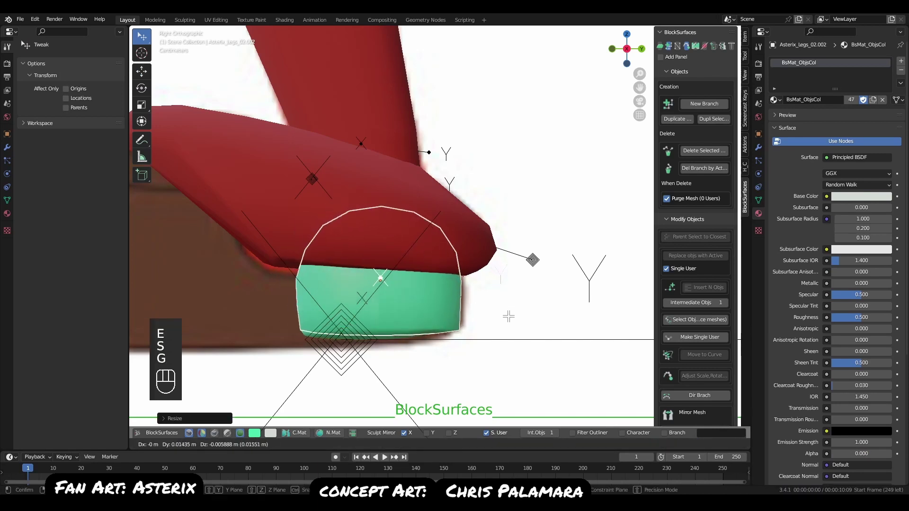
pyautogui.click(509, 318)
pyautogui.press('g')
pyautogui.click(501, 315)
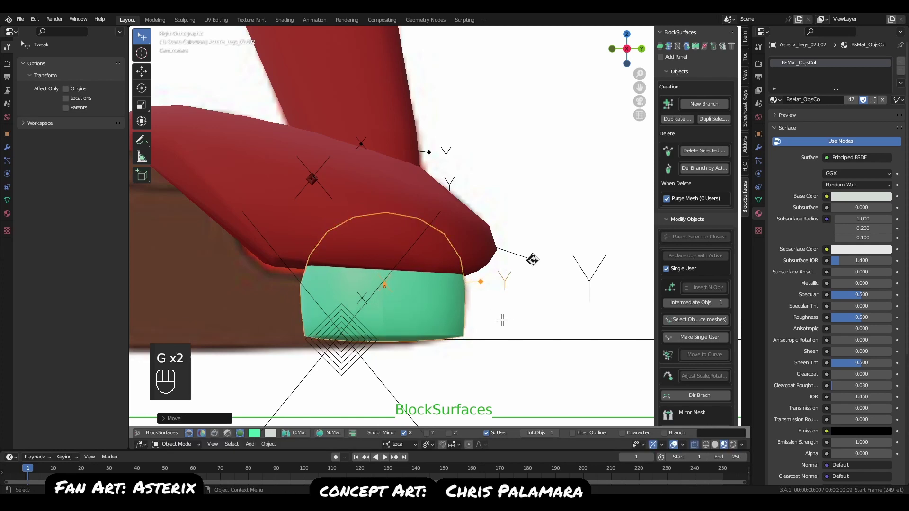
pyautogui.press('s')
pyautogui.click(508, 323)
# Extrude a third shoe object forward to the front of the ankle cuff, scaling and moving it to match the reference height.
pyautogui.keyDown('alt'); pyautogui.moveTo(462, 298); pyautogui.dragTo(463, 308, button='right'); pyautogui.keyUp('alt')
pyautogui.keyDown('alt'); pyautogui.moveTo(463, 308); pyautogui.dragTo(568, 266, button='middle'); pyautogui.keyUp('alt')
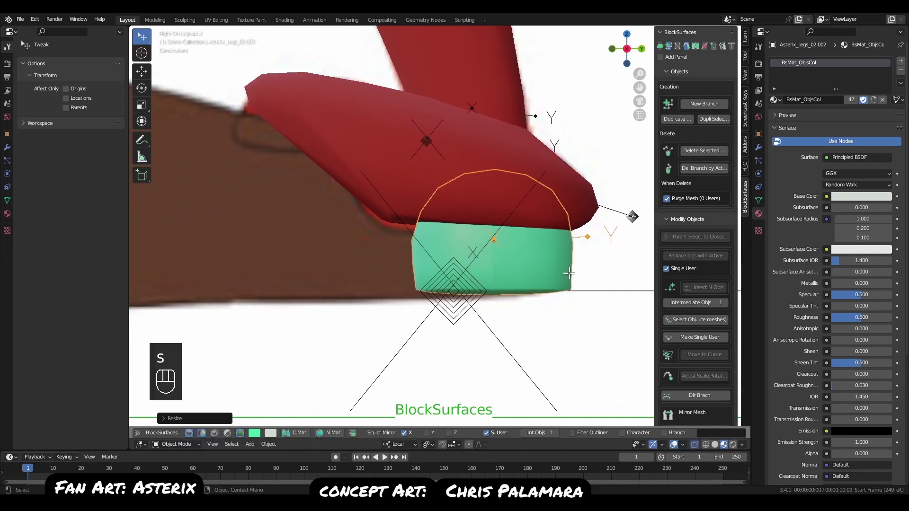
pyautogui.scroll(-3, 568, 273)
pyautogui.press('e')
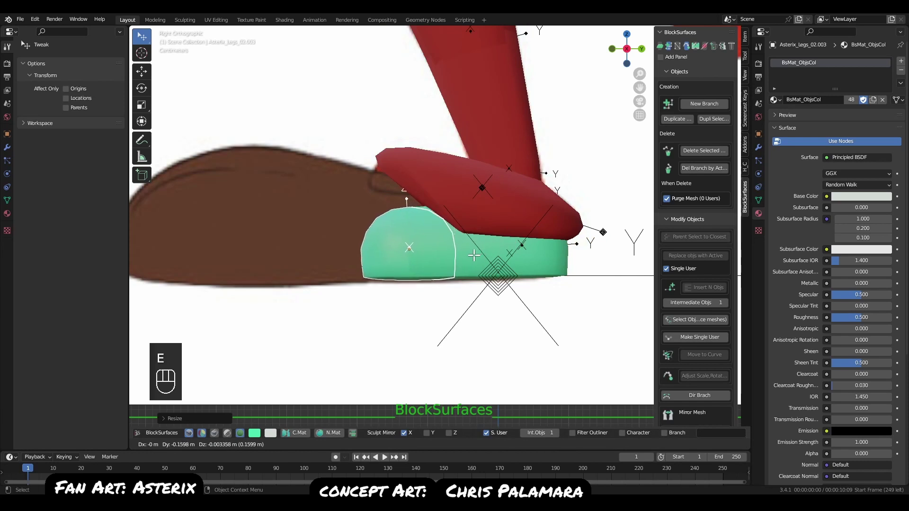
pyautogui.click(475, 253)
pyautogui.press('s')
pyautogui.click(512, 285)
pyautogui.press('g')
pyautogui.click(513, 274)
pyautogui.press('s')
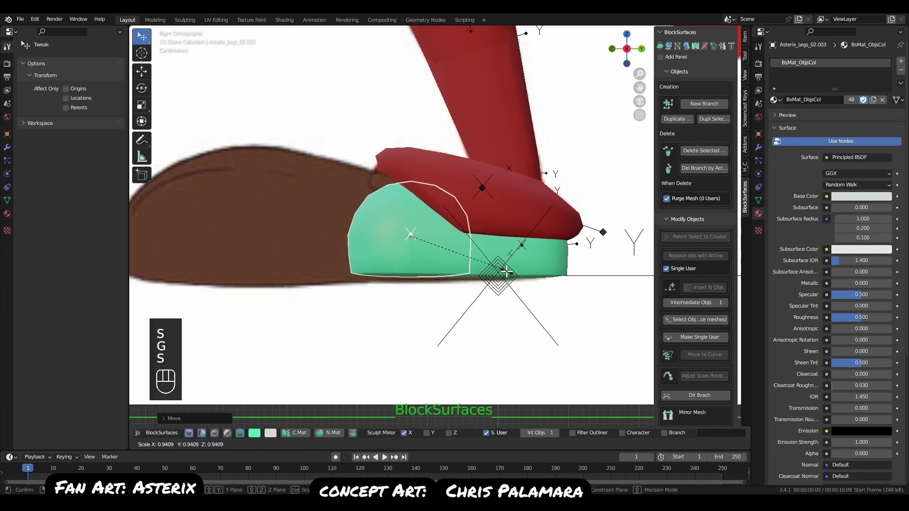
pyautogui.click(508, 273)
pyautogui.press('s')
pyautogui.click(511, 274)
pyautogui.press('g')
pyautogui.click(512, 272)
# Extrude a fourth shoe object over the instep, enlarging and positioning it to follow the reference shoe's top and sole.
pyautogui.press('e')
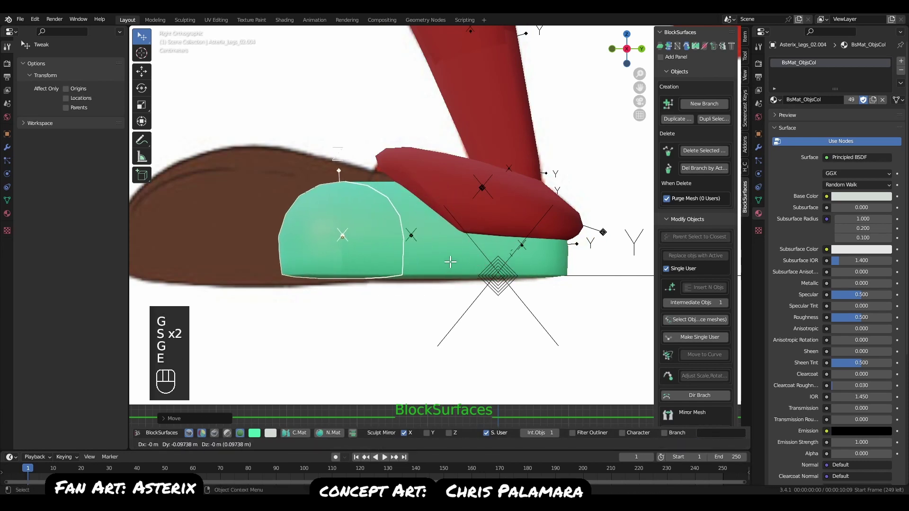
pyautogui.click(420, 263)
pyautogui.press('s')
pyautogui.click(488, 284)
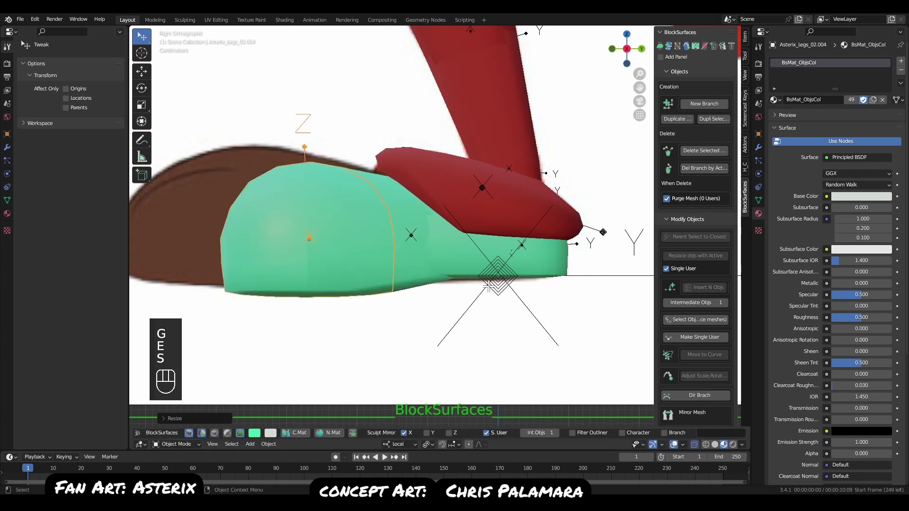
pyautogui.press('g')
pyautogui.click(482, 278)
pyautogui.press('s')
pyautogui.click(466, 279)
pyautogui.press('g')
pyautogui.click(472, 283)
pyautogui.press('s')
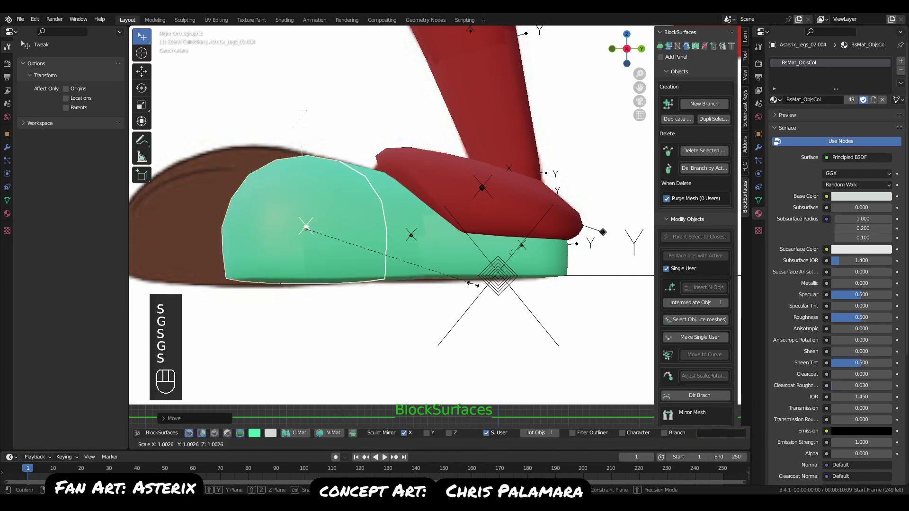
pyautogui.click(464, 280)
pyautogui.keyDown('alt'); pyautogui.moveTo(444, 276); pyautogui.dragTo(499, 280, button='middle'); pyautogui.keyUp('alt')
pyautogui.press('g')
pyautogui.click(508, 278)
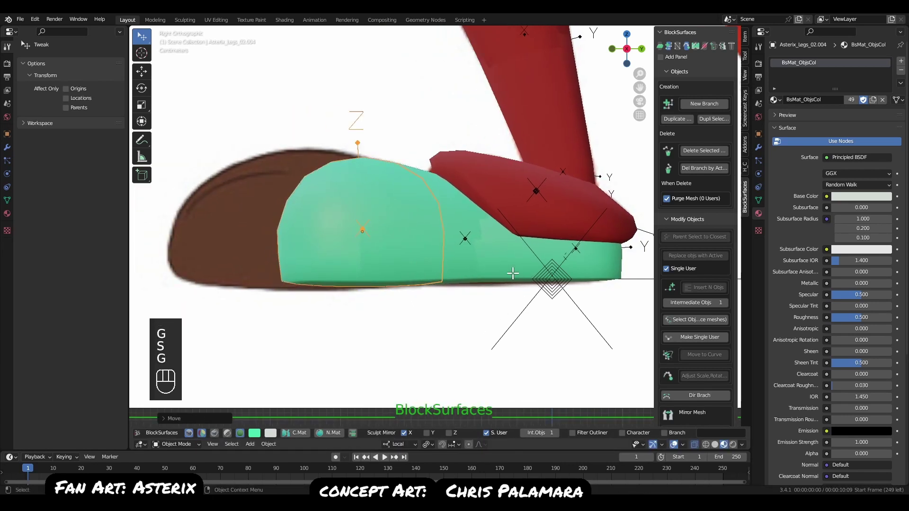
# Extrude a fifth shoe object forward and enlarge it to match the highest part of the reference shoe.
pyautogui.hotkey('shift', 'd')
pyautogui.click(417, 264)
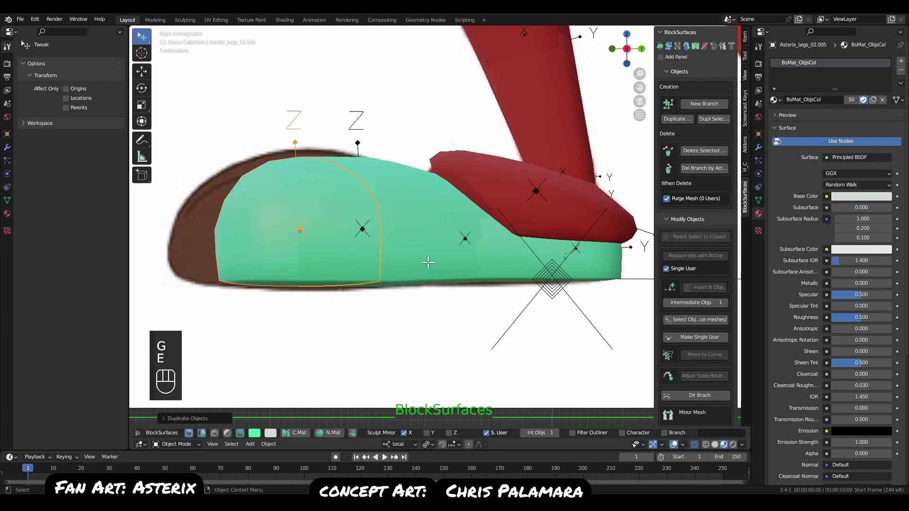
pyautogui.press('s')
pyautogui.click(455, 269)
pyautogui.press('g')
pyautogui.click(479, 268)
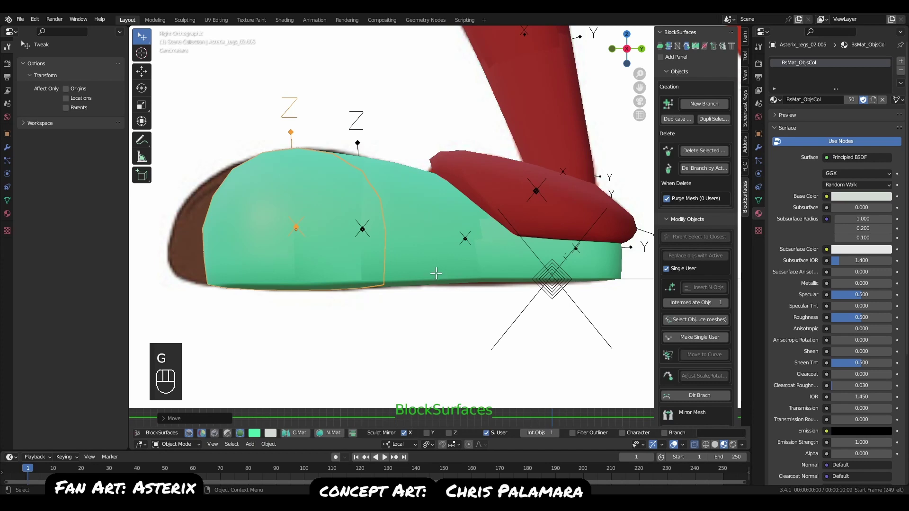
# Extrude a smaller sixth object to the toe end and scale and move it to fit the reference toe cap.
pyautogui.press('e')
pyautogui.click(376, 272)
pyautogui.press('s')
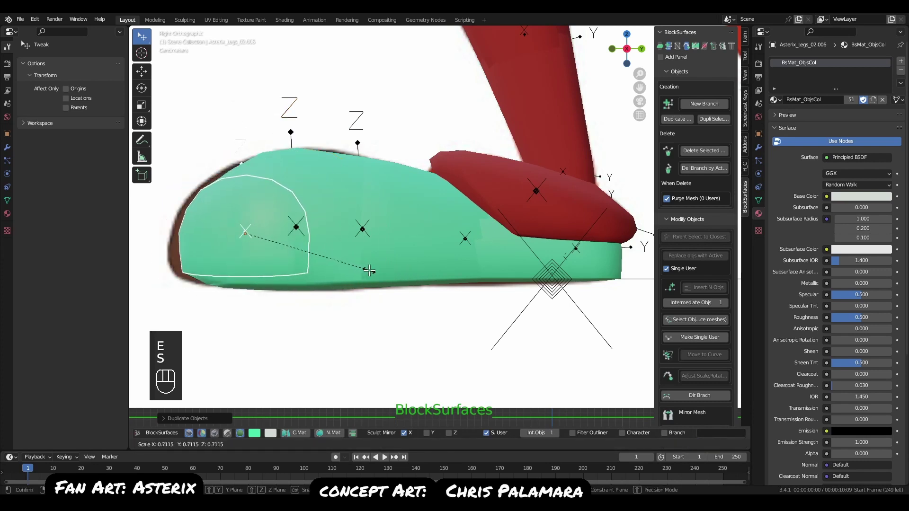
pyautogui.click(370, 270)
pyautogui.press('g')
pyautogui.click(373, 274)
pyautogui.press('s')
pyautogui.click(404, 279)
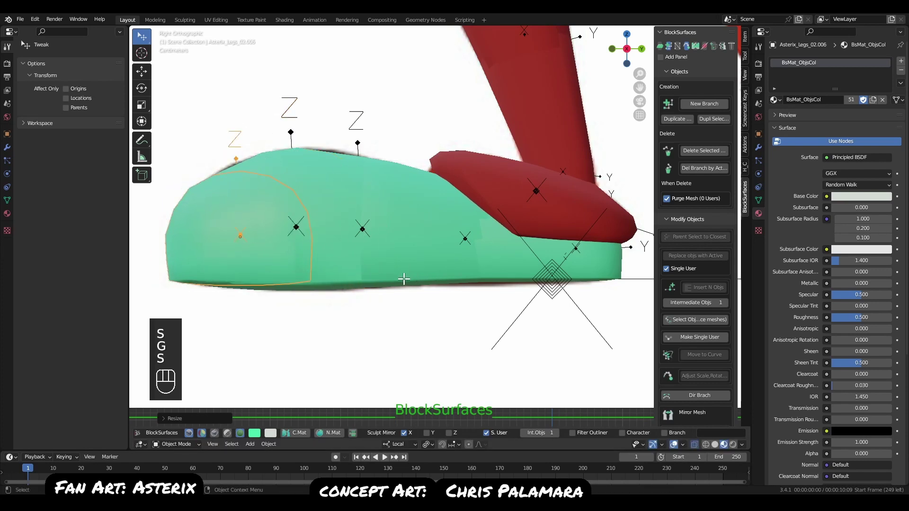
pyautogui.press('g')
pyautogui.click(414, 283)
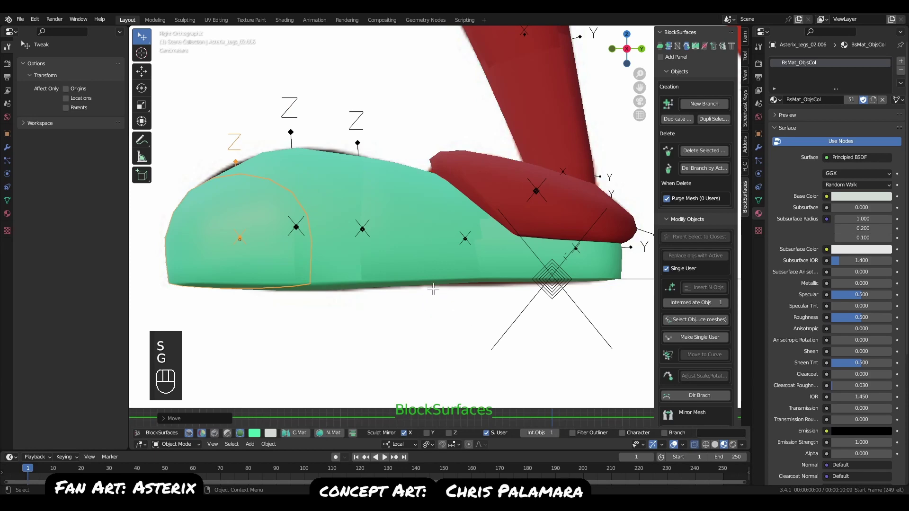
# Examine the shoe's width and sole from the bottom view and an angled view from below.
pyautogui.click(367, 265)
pyautogui.moveTo(367, 265); pyautogui.dragTo(511, 217, button='middle')
pyautogui.press('q')
pyautogui.keyDown('alt'); pyautogui.middleClick(423, 360); pyautogui.keyUp('alt')
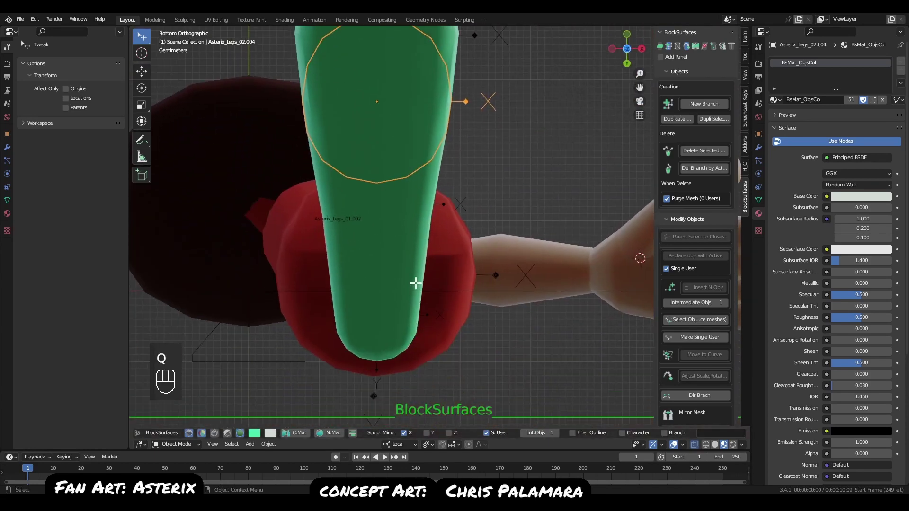
pyautogui.click(393, 314)
pyautogui.moveTo(432, 303); pyautogui.dragTo(406, 189, button='middle')
pyautogui.keyDown('alt'); pyautogui.middleClick(533, 349); pyautogui.keyUp('alt')
pyautogui.click(404, 276)
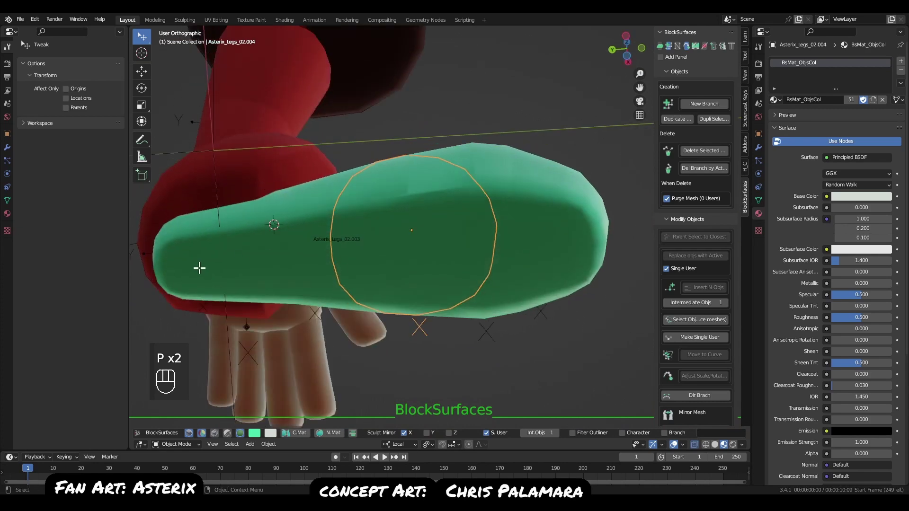
# Widen the green shoe by scaling its heel object along local X by about 1.45, viewed from below.
pyautogui.click(203, 272)
pyautogui.press('q')
pyautogui.scroll(-2, 318, 235)
pyautogui.keyDown('alt'); pyautogui.moveTo(304, 223); pyautogui.dragTo(414, 296, button='middle'); pyautogui.keyUp('alt')
pyautogui.press('s')
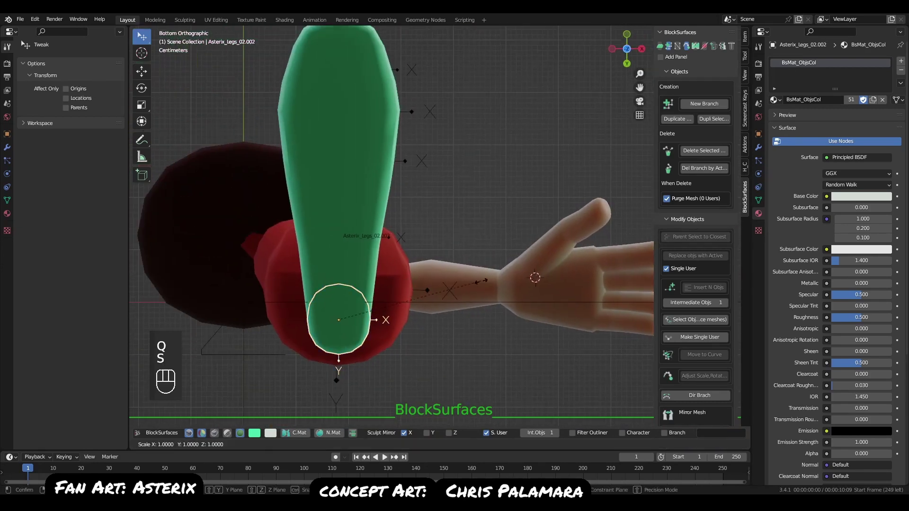
pyautogui.press('x')
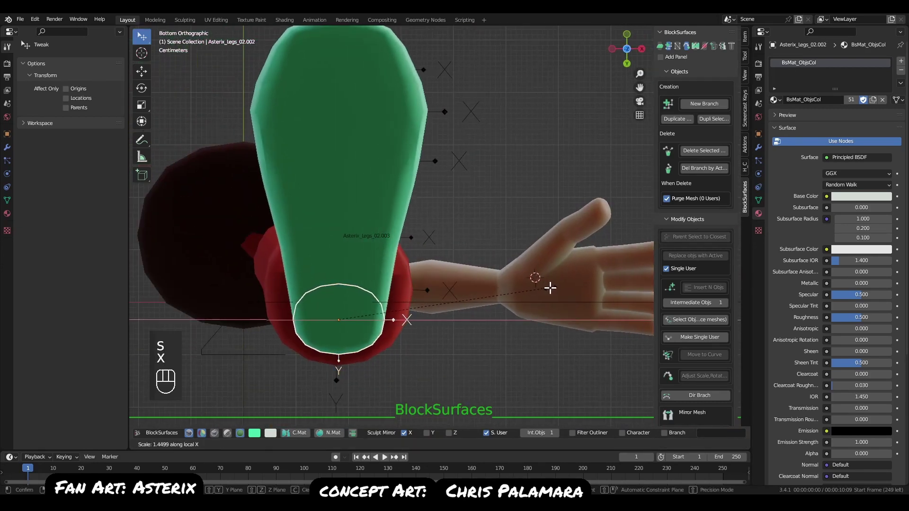
pyautogui.click(513, 298)
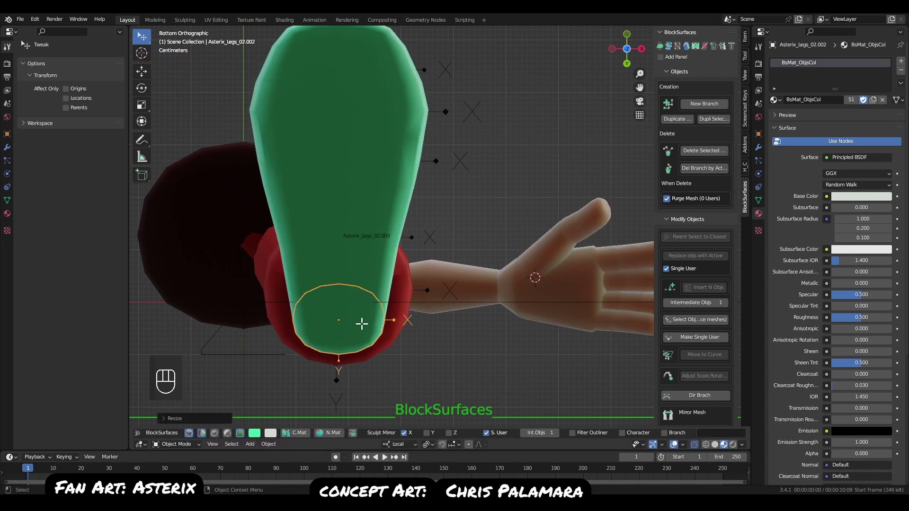
# Switch to adjusting the heel object independently and narrow only the shoe's heel along its local X.
pyautogui.hotkey('shift', 'ctrl', 'alt', 'p')
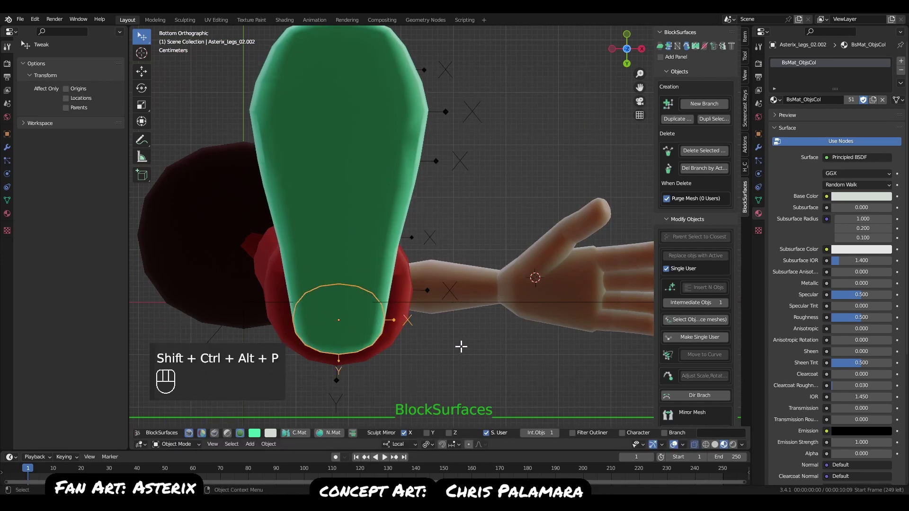
pyautogui.press('s')
pyautogui.press('x')
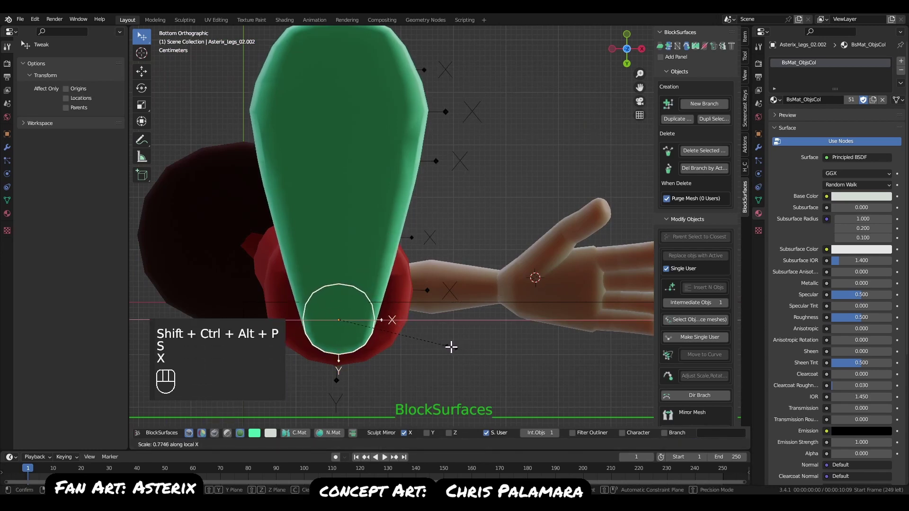
pyautogui.click(439, 327)
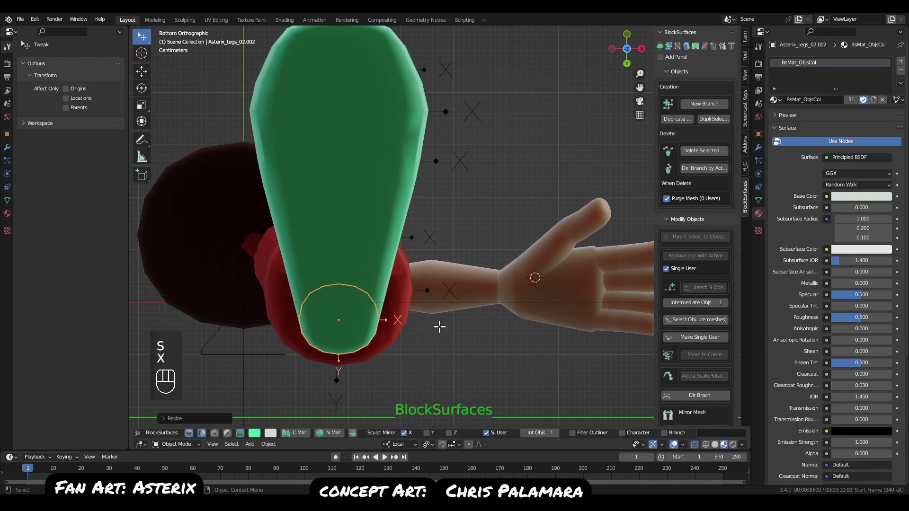
pyautogui.moveTo(440, 327); pyautogui.dragTo(416, 369, button='middle')
pyautogui.press('q')
pyautogui.scroll(-3, 416, 303)
pyautogui.moveTo(481, 311); pyautogui.dragTo(370, 276, button='middle')
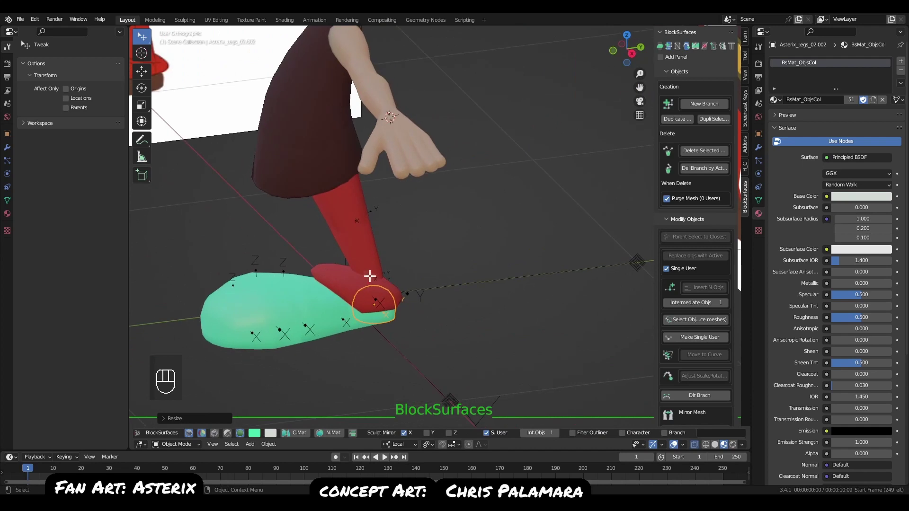
pyautogui.click(370, 276)
pyautogui.keyDown('shift'); pyautogui.click(323, 321); pyautogui.keyUp('shift')
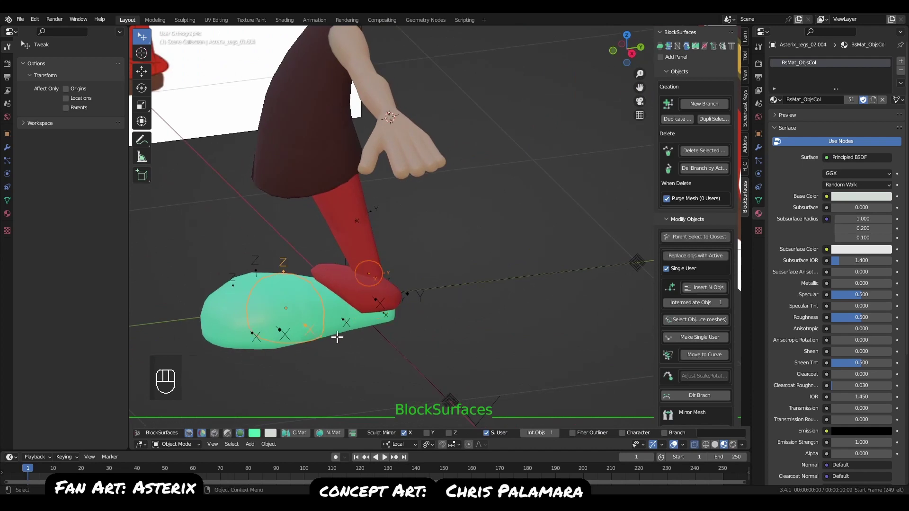
pyautogui.keyDown('shift'); pyautogui.click(361, 229); pyautogui.keyUp('shift')
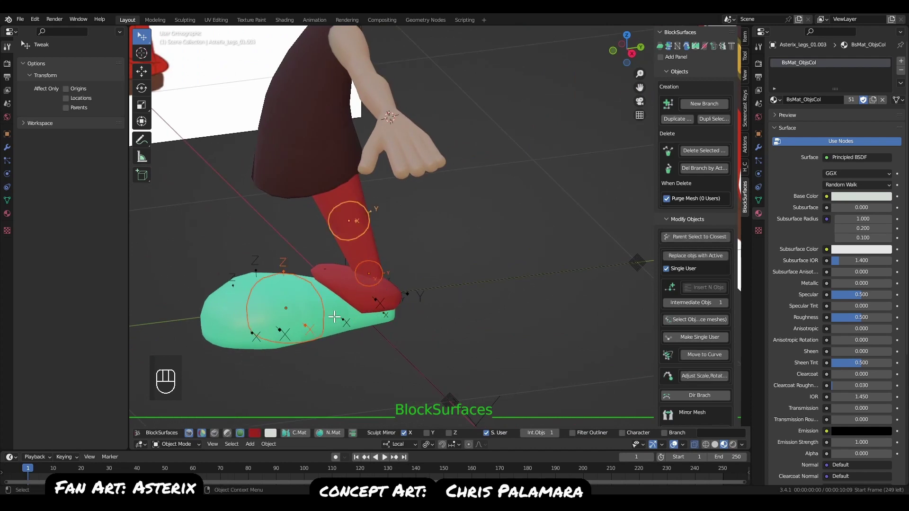
pyautogui.click(314, 329)
pyautogui.keyDown('shift'); pyautogui.click(369, 278); pyautogui.keyUp('shift')
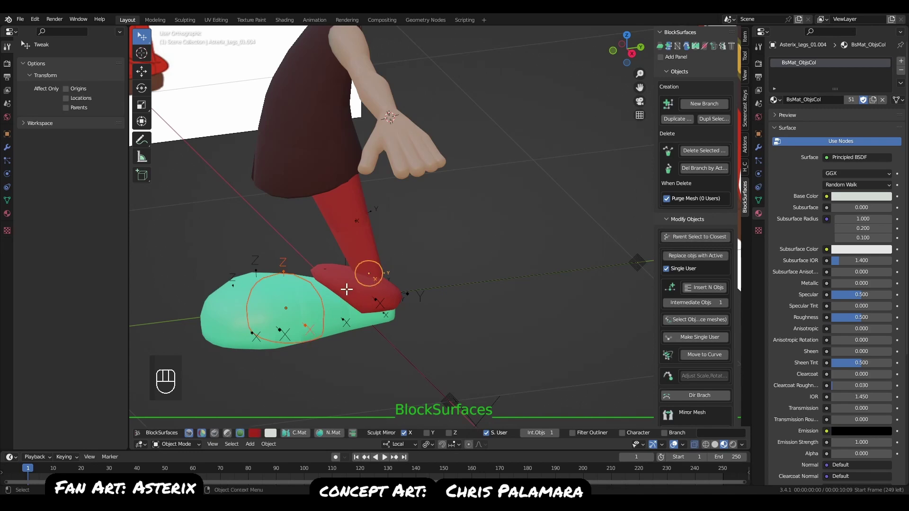
pyautogui.click(285, 310)
pyautogui.click(284, 175)
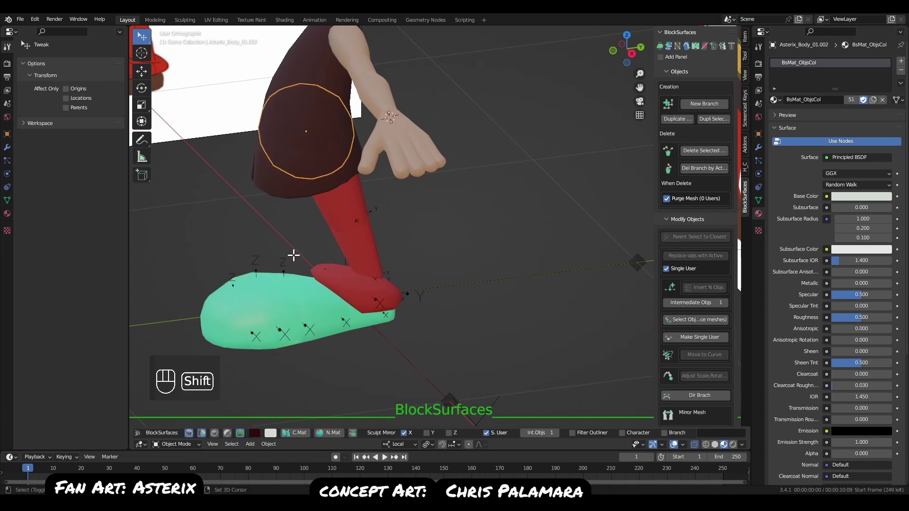
# Copy the dark colour of the tunic's lowest body object onto the shoe.
pyautogui.click(284, 309)
pyautogui.keyDown('shift'); pyautogui.click(269, 168); pyautogui.keyUp('shift')
pyautogui.moveTo(351, 302); pyautogui.dragTo(326, 186, button='right')
pyautogui.keyDown('alt'); pyautogui.moveTo(336, 312); pyautogui.dragTo(329, 366, button='right'); pyautogui.keyUp('alt')
pyautogui.click(300, 432)
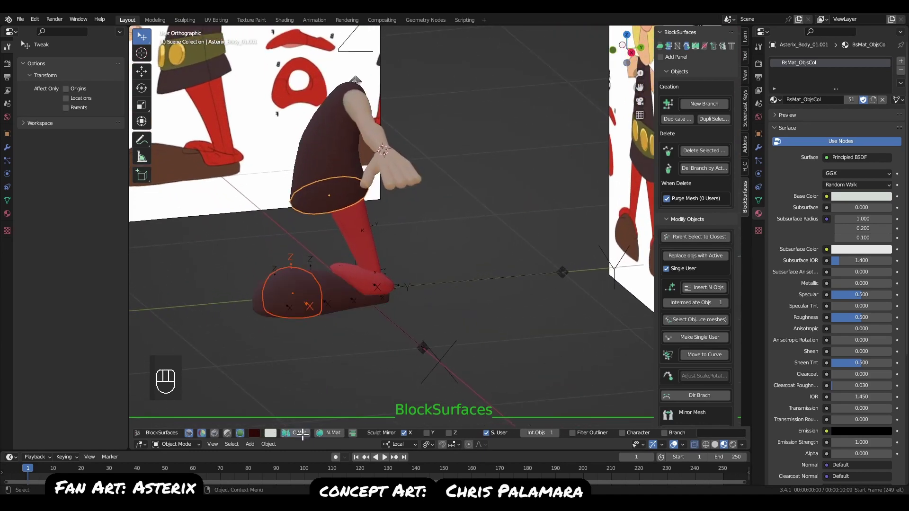
# Recolour the shoe to a lighter brown with hue 0.033, saturation 0.929 and value 0.080.
pyautogui.click(302, 305)
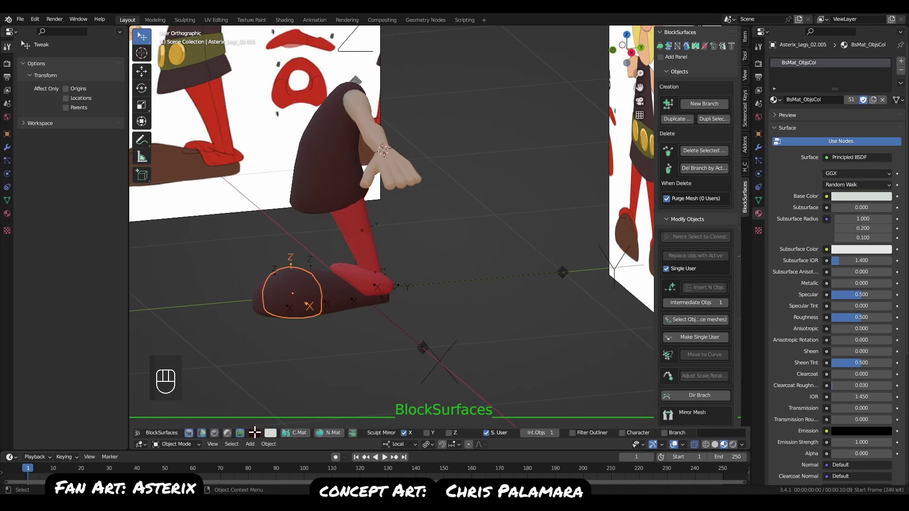
pyautogui.click(256, 432)
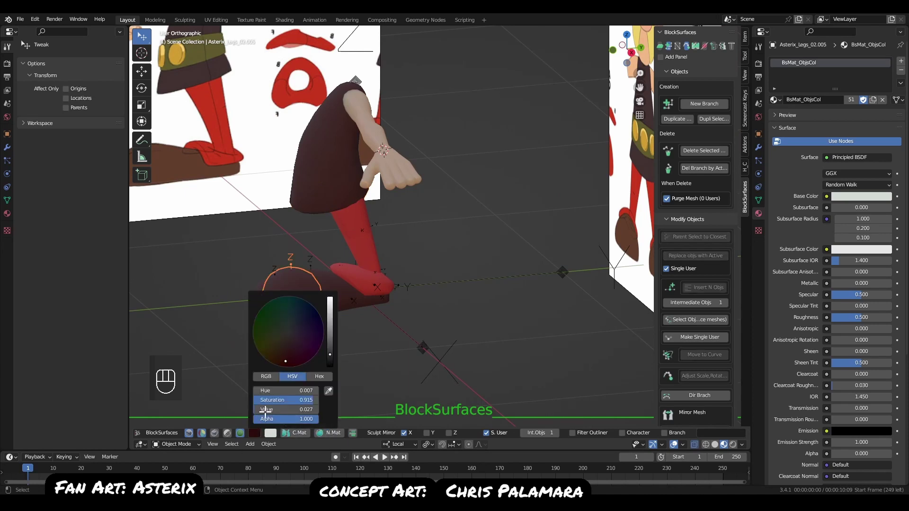
pyautogui.click(331, 344)
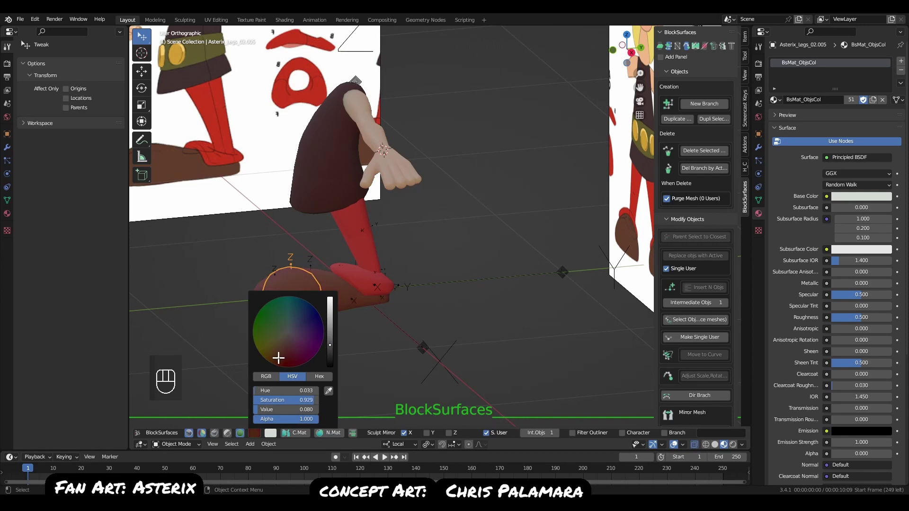
pyautogui.click(402, 330)
# Hide the local axes displayed on the leg and shoe objects and clear the selection.
pyautogui.moveTo(403, 330); pyautogui.dragTo(372, 318, button='middle')
pyautogui.click(331, 301)
pyautogui.press('j')
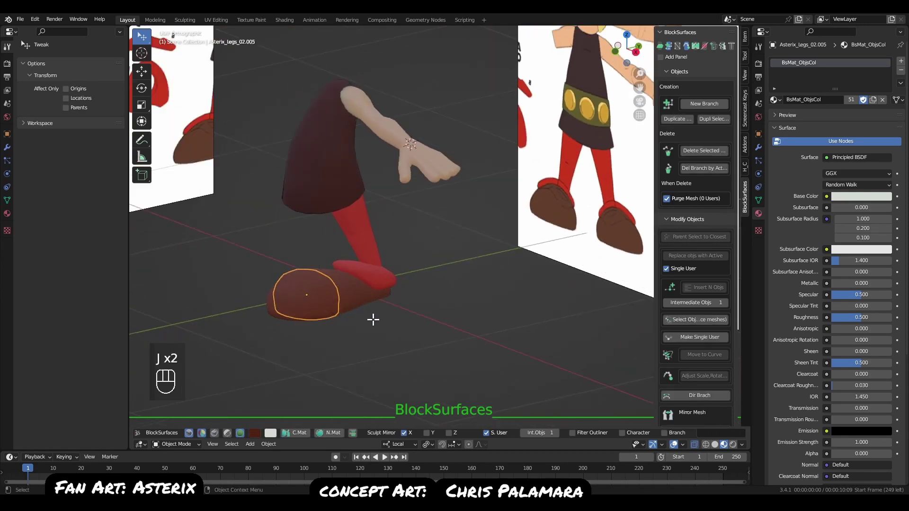
pyautogui.click(399, 322)
# Examine the brown shoe and leg against the front and side reference drawings from several angles.
pyautogui.press('q')
pyautogui.keyDown('alt'); pyautogui.moveTo(380, 284); pyautogui.dragTo(377, 189, button='right'); pyautogui.keyUp('alt')
pyautogui.keyDown('alt'); pyautogui.moveTo(527, 201); pyautogui.dragTo(442, 246, button='middle'); pyautogui.keyUp('alt')
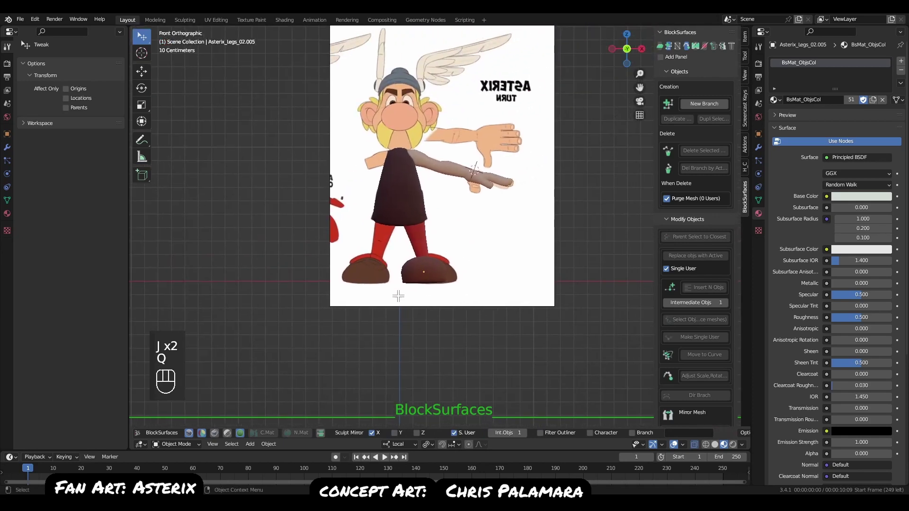
pyautogui.moveTo(397, 297); pyautogui.dragTo(304, 313, button='middle')
pyautogui.keyDown('alt'); pyautogui.moveTo(464, 268); pyautogui.dragTo(458, 337, button='right'); pyautogui.keyUp('alt')
pyautogui.moveTo(441, 303); pyautogui.dragTo(501, 267, button='middle')
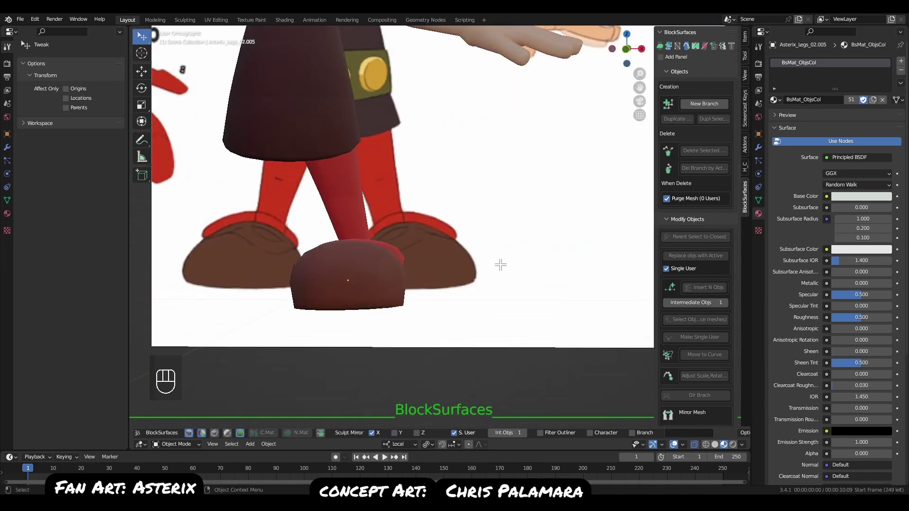
pyautogui.press('q')
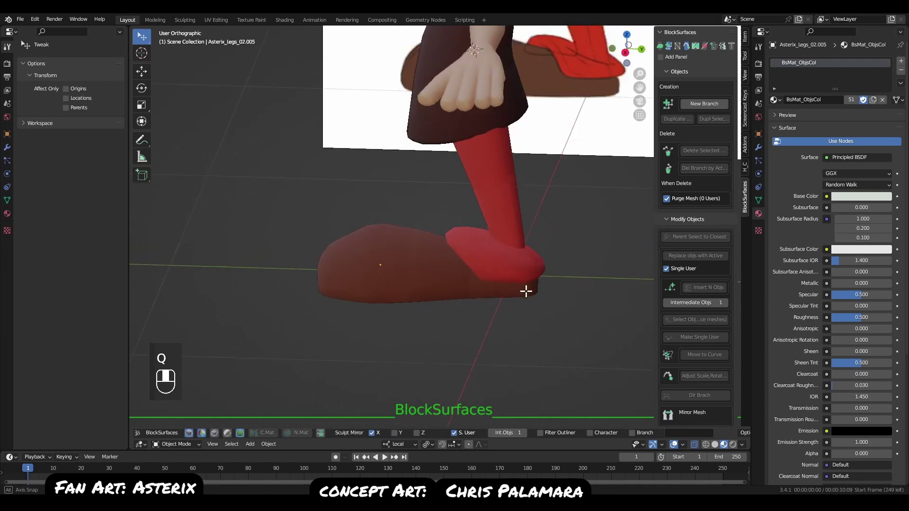
pyautogui.press('q')
pyautogui.press('q')
# Select the base objects of the four fingers and the thumb and try rotating them together.
pyautogui.keyDown('alt'); pyautogui.moveTo(591, 242); pyautogui.dragTo(448, 266, button='middle'); pyautogui.keyUp('alt')
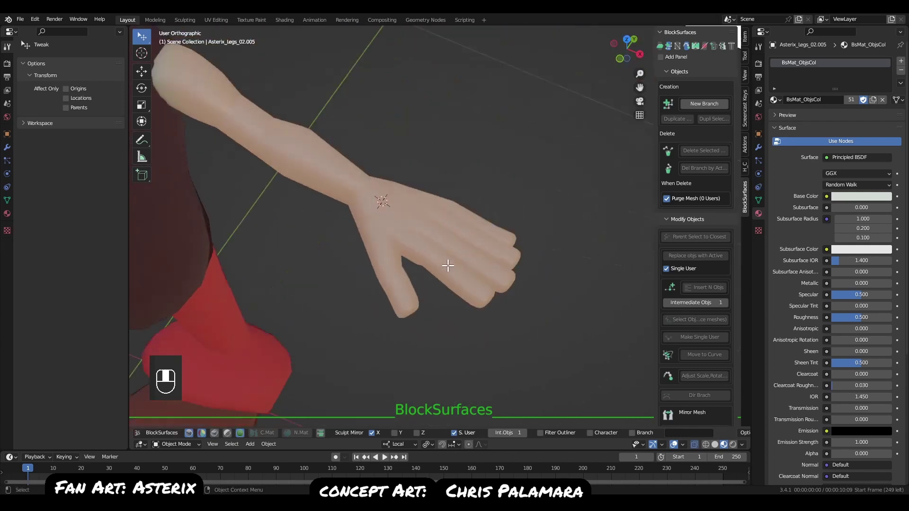
pyautogui.click(444, 256)
pyautogui.keyDown('shift'); pyautogui.click(445, 237); pyautogui.keyUp('shift')
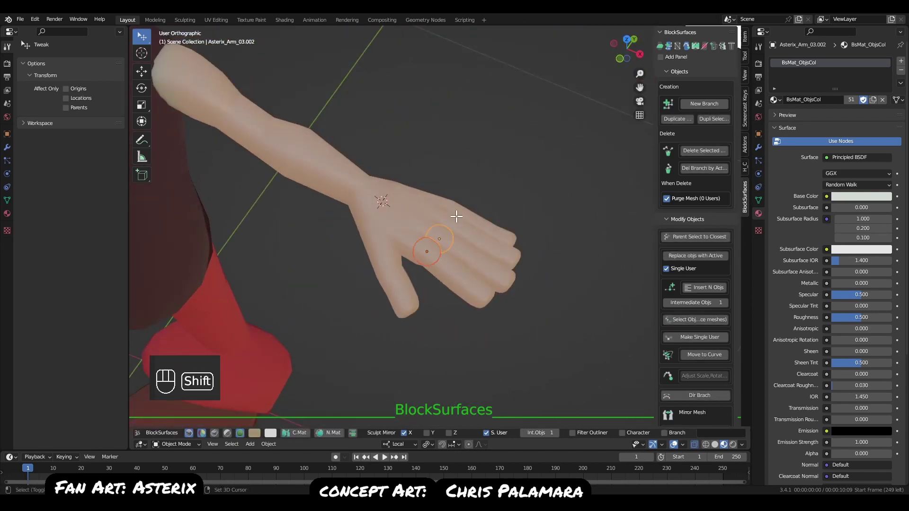
pyautogui.press('r')
pyautogui.press('Escape')
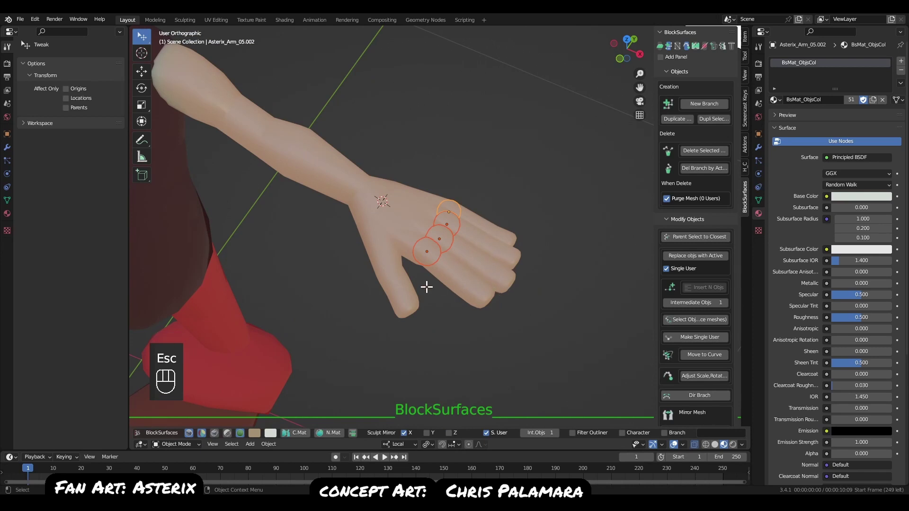
pyautogui.keyDown('shift'); pyautogui.click(386, 268); pyautogui.keyUp('shift')
pyautogui.press('r')
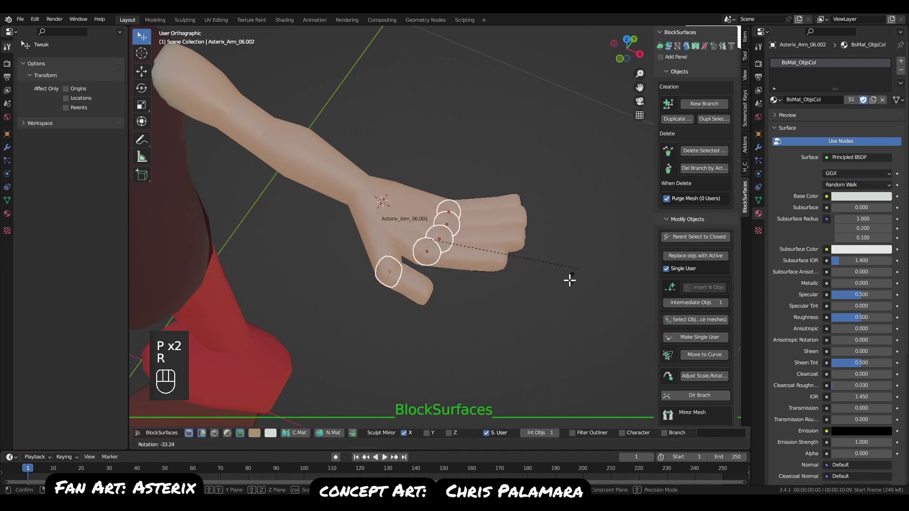
pyautogui.press('Escape')
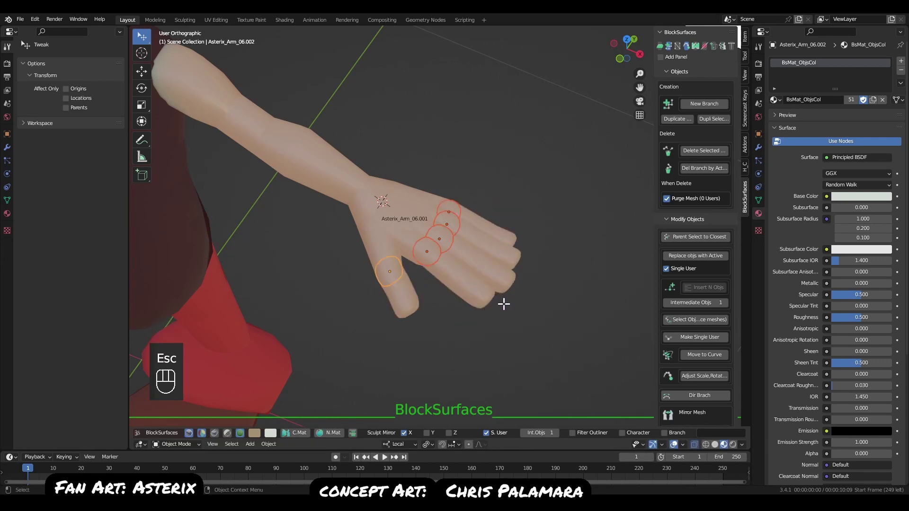
# Walk the five-digit selection back and forth along the hand's branches, between the fingertips and the wrist.
pyautogui.press('Right')
pyautogui.press('Left')
pyautogui.press('Right')
pyautogui.press('Left')
pyautogui.press('Right')
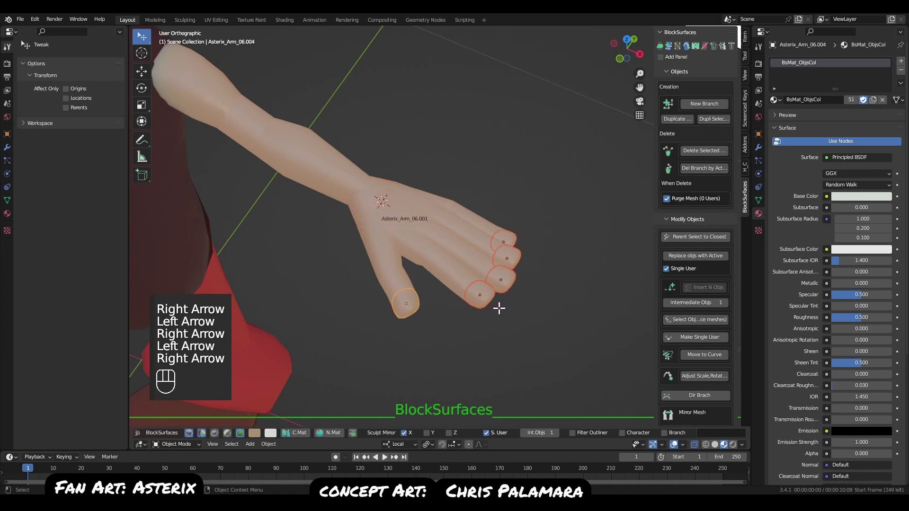
pyautogui.press('Left')
pyautogui.press('Right')
pyautogui.press('Left')
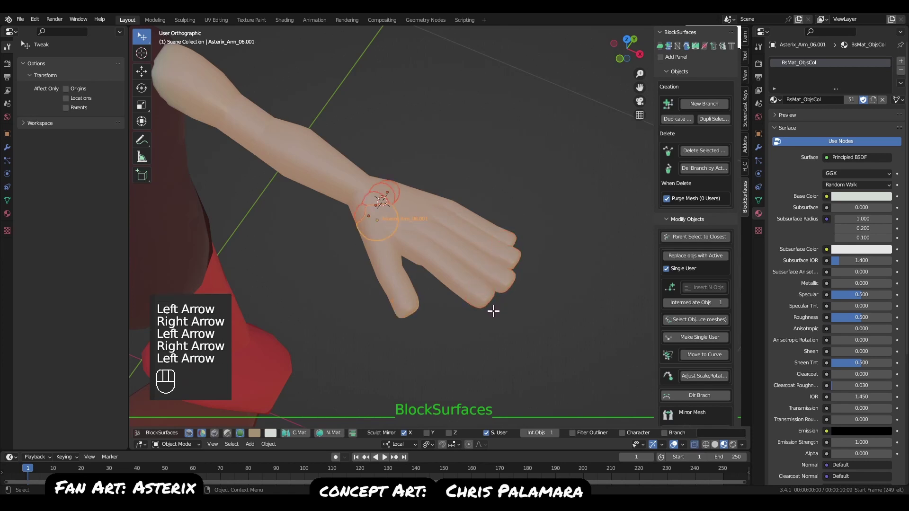
pyautogui.press('Right')
pyautogui.press('Left')
pyautogui.press('Right')
pyautogui.press('Left')
# Reduce the selection to the single wrist object and try rotating the whole hand about it.
pyautogui.moveTo(495, 297); pyautogui.dragTo(523, 276, button='middle')
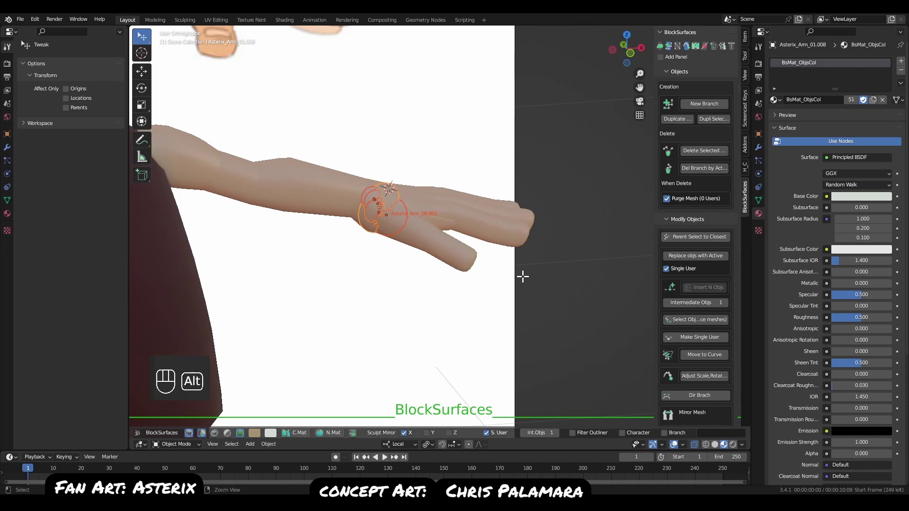
pyautogui.hotkey('shift', 'ctrl', 'alt')
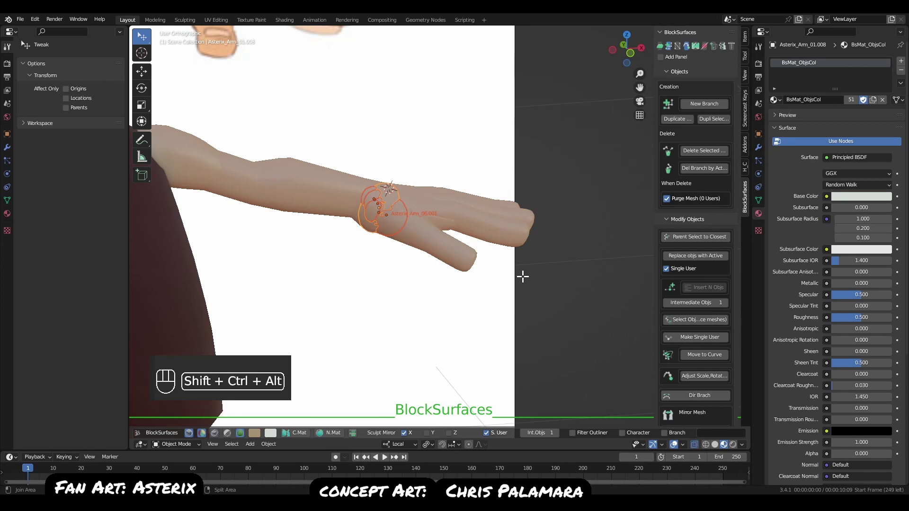
pyautogui.hotkey('shift', 'ctrl', 'alt', 'Left')
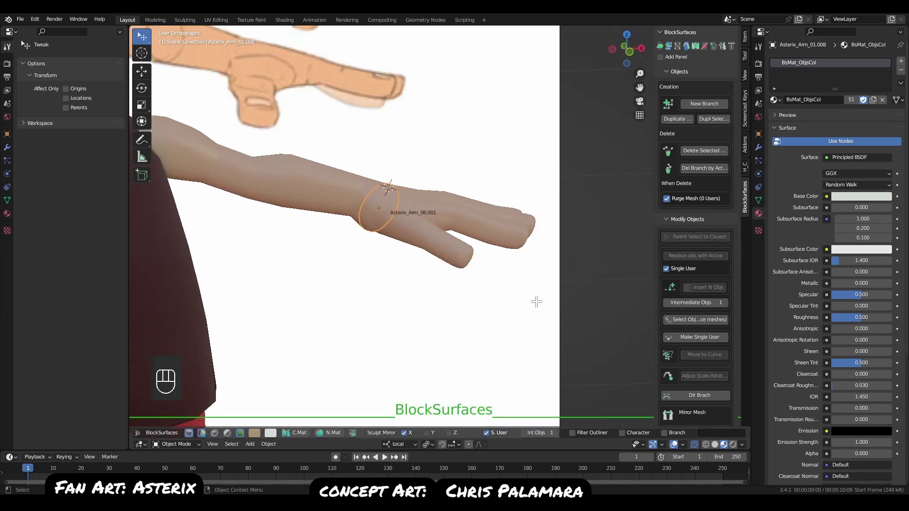
pyautogui.press('r')
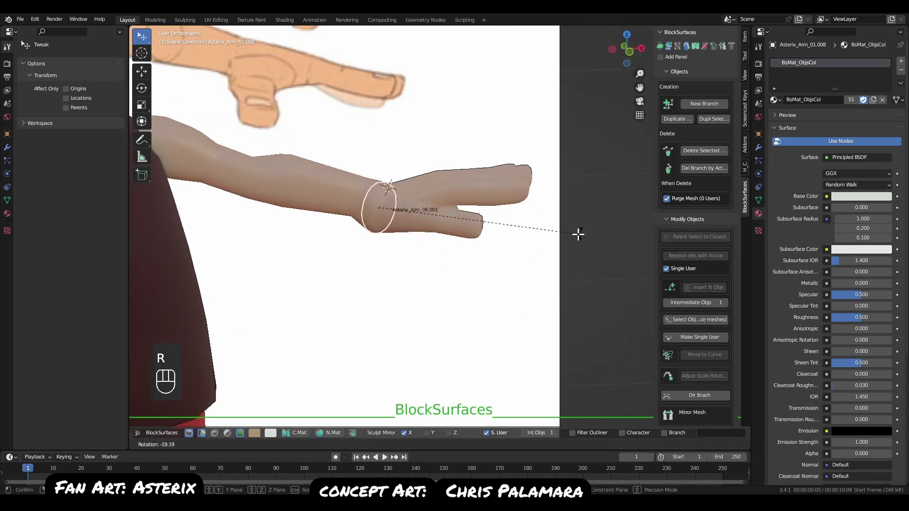
pyautogui.press('Escape')
# Select the elbow-side forearm object and try rotating the forearm and hand from several viewing angles.
pyautogui.moveTo(480, 229); pyautogui.dragTo(444, 290, button='middle')
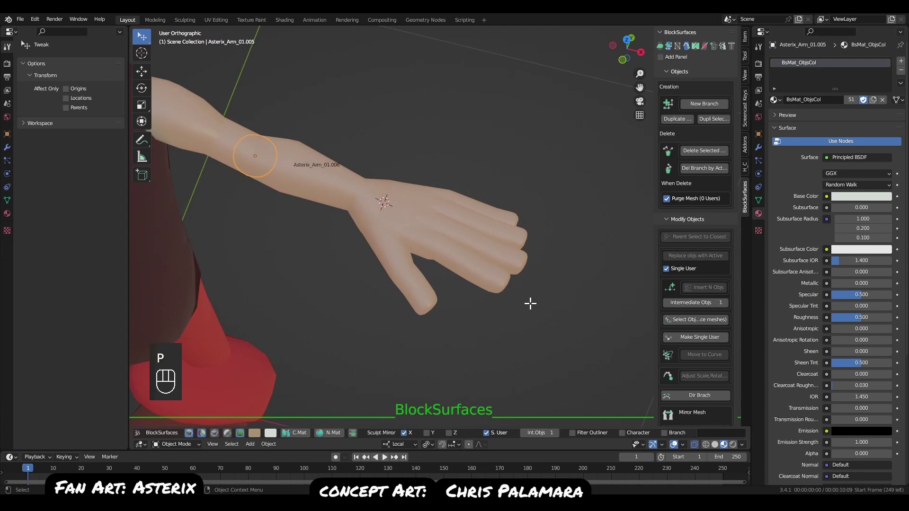
pyautogui.press('p')
pyautogui.press('r')
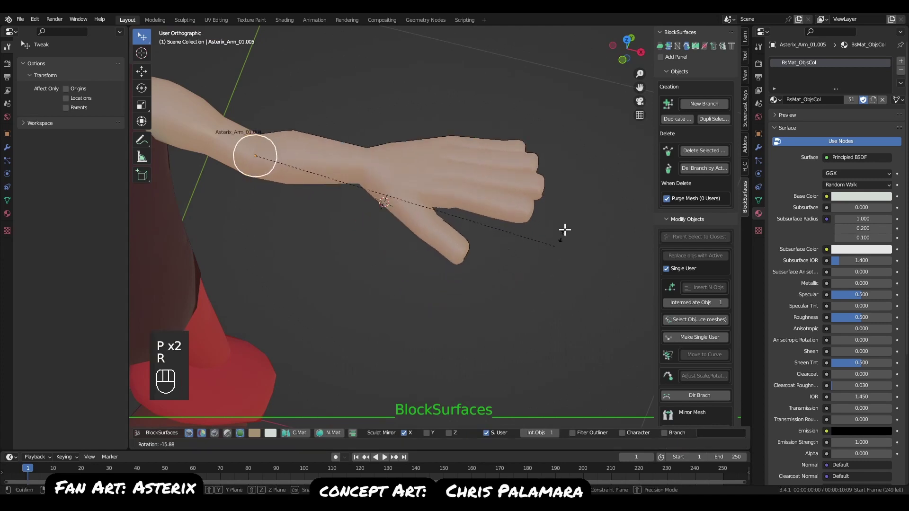
pyautogui.press('Escape')
pyautogui.moveTo(479, 337); pyautogui.dragTo(525, 336, button='middle')
pyautogui.press('r')
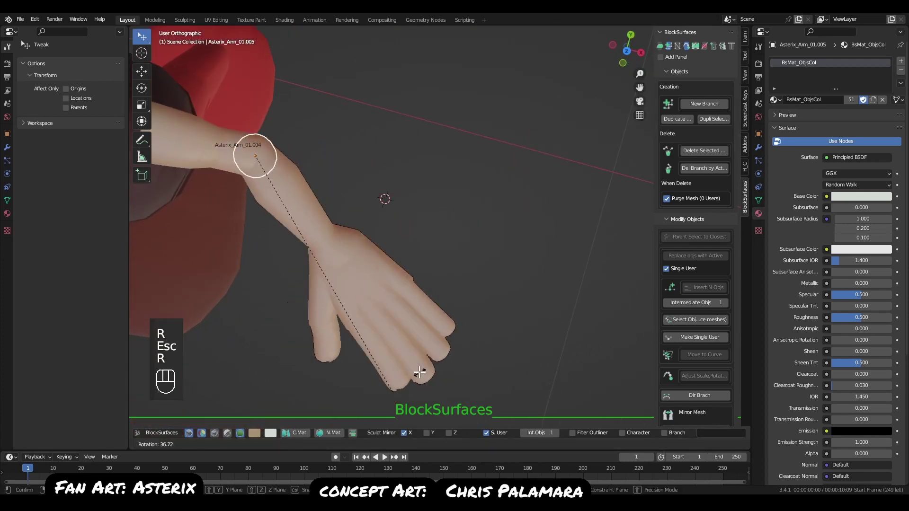
pyautogui.press('Escape')
pyautogui.moveTo(472, 292); pyautogui.dragTo(521, 203, button='middle')
pyautogui.press('r')
pyautogui.press('Escape')
pyautogui.moveTo(483, 237); pyautogui.dragTo(488, 312, button='middle')
pyautogui.press('r')
pyautogui.press('Escape')
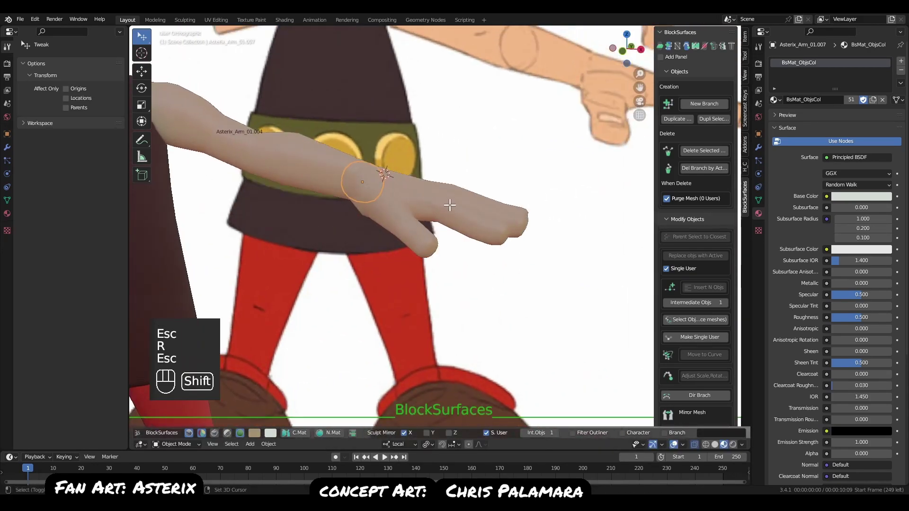
# Add the base objects of the fingers to the wrist selection and try rotating them all together.
pyautogui.keyDown('shift'); pyautogui.click(449, 203); pyautogui.keyUp('shift')
pyautogui.moveTo(450, 208); pyautogui.dragTo(535, 230, button='middle')
pyautogui.keyDown('shift'); pyautogui.click(447, 217); pyautogui.keyUp('shift')
pyautogui.keyDown('shift'); pyautogui.click(456, 199); pyautogui.keyUp('shift')
pyautogui.keyDown('shift'); pyautogui.click(460, 184); pyautogui.keyUp('shift')
pyautogui.press('r')
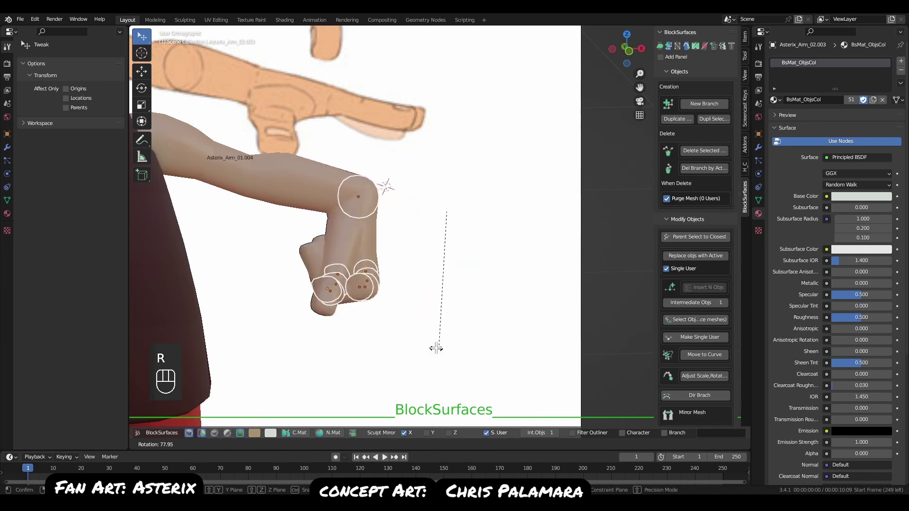
pyautogui.press('Escape')
# Select the forearm object in the front view and switch the selection back and forth between the arm branch's two ends.
pyautogui.press('q')
pyautogui.keyDown('alt'); pyautogui.moveTo(445, 310); pyautogui.dragTo(461, 287, button='right'); pyautogui.keyUp('alt')
pyautogui.moveTo(461, 287); pyautogui.dragTo(436, 307, button='middle')
pyautogui.press('q')
pyautogui.keyDown('alt'); pyautogui.moveTo(333, 266); pyautogui.dragTo(392, 287, button='middle'); pyautogui.keyUp('alt')
pyautogui.click(404, 248)
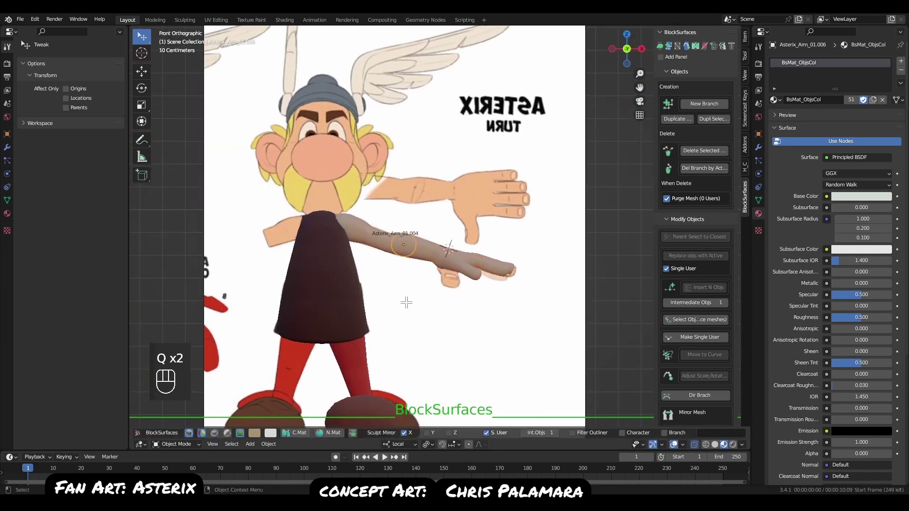
pyautogui.press('Left')
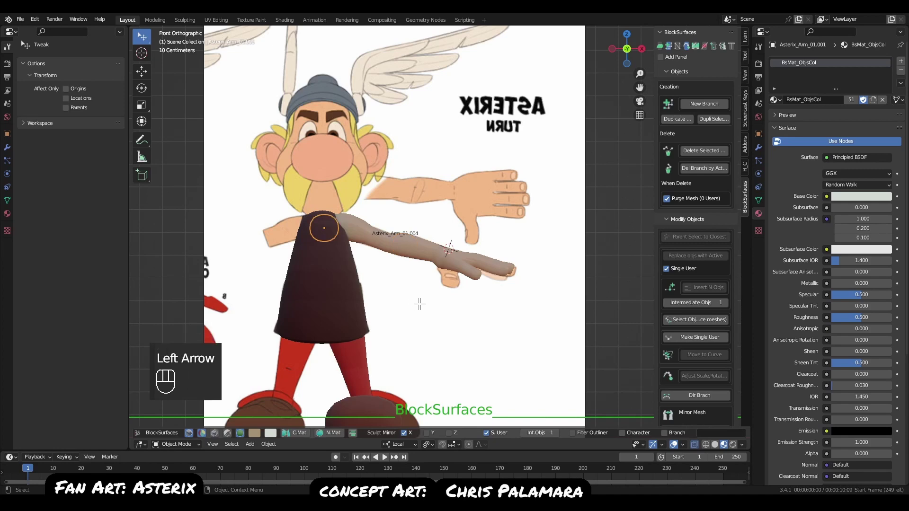
pyautogui.press('Right')
pyautogui.press('Left')
pyautogui.press('Right')
pyautogui.press('Left')
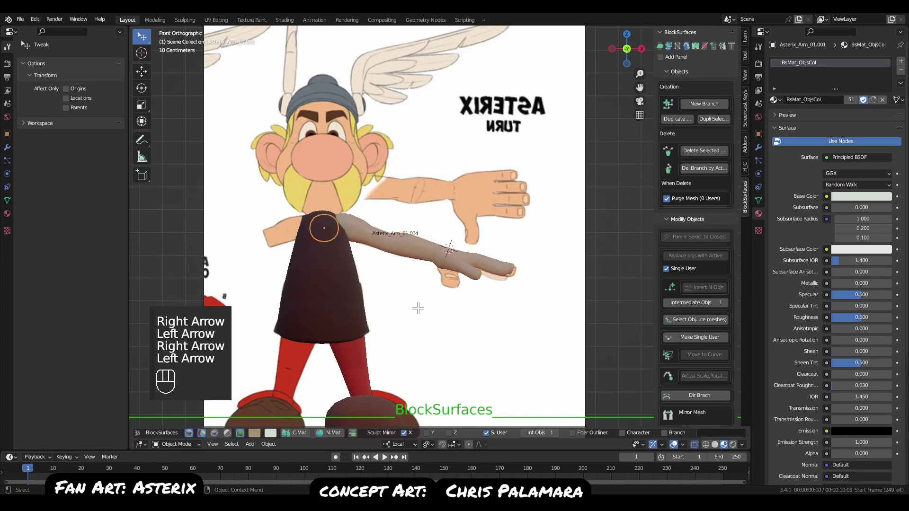
# Add a lower body object to the arm-root selection, walk it up the torso, and keep only the topmost body object selected.
pyautogui.moveTo(379, 267); pyautogui.dragTo(373, 291, button='middle')
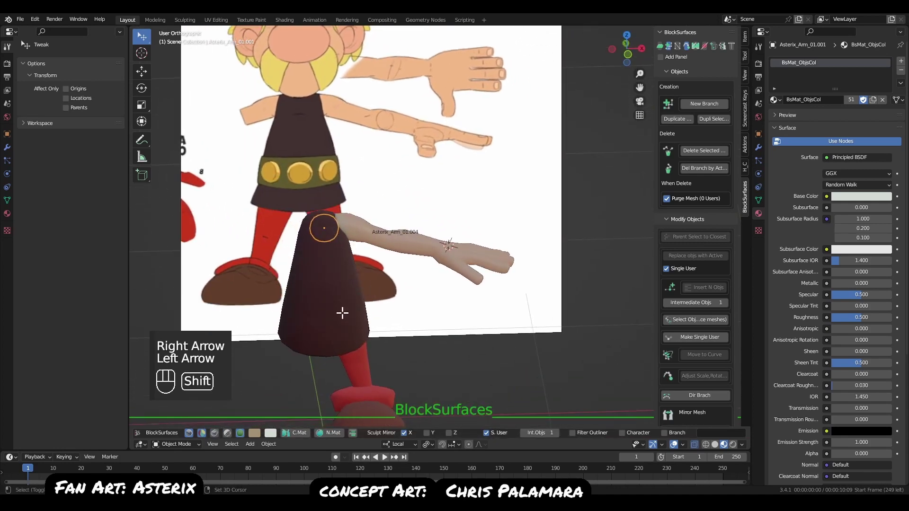
pyautogui.moveTo(319, 243)
pyautogui.mouseDown(button='middle')
pyautogui.moveTo(341, 248)
pyautogui.moveTo(323, 239)
pyautogui.mouseUp(button='middle')
pyautogui.keyDown('alt'); pyautogui.moveTo(324, 239); pyautogui.dragTo(324, 294, button='middle'); pyautogui.keyUp('alt')
pyautogui.keyDown('shift'); pyautogui.click(358, 337); pyautogui.keyUp('shift')
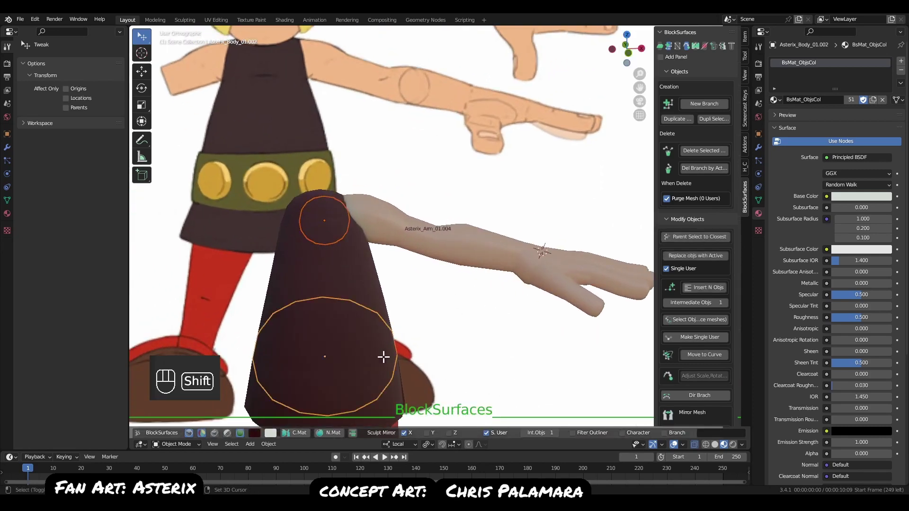
pyautogui.press('Up')
pyautogui.press('Up')
pyautogui.press('Up')
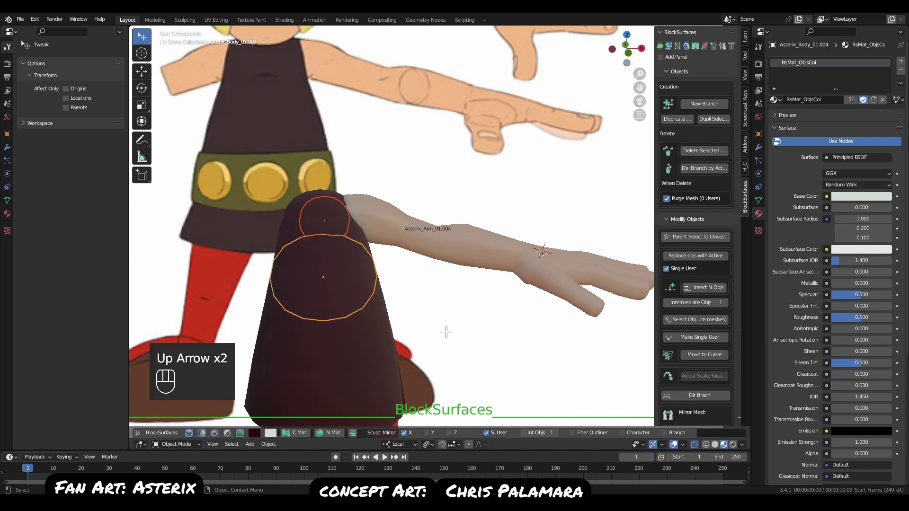
pyautogui.press('Up')
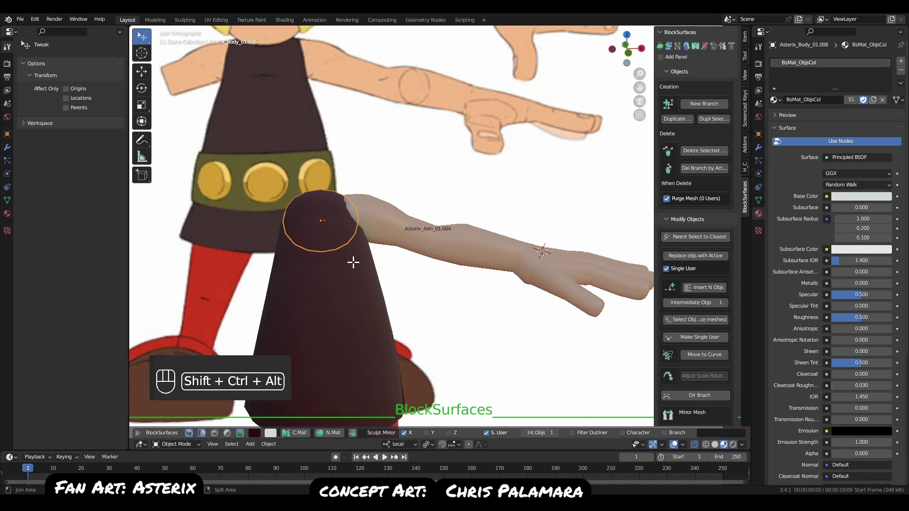
pyautogui.hotkey('shift', 'ctrl', 'alt', 'Left')
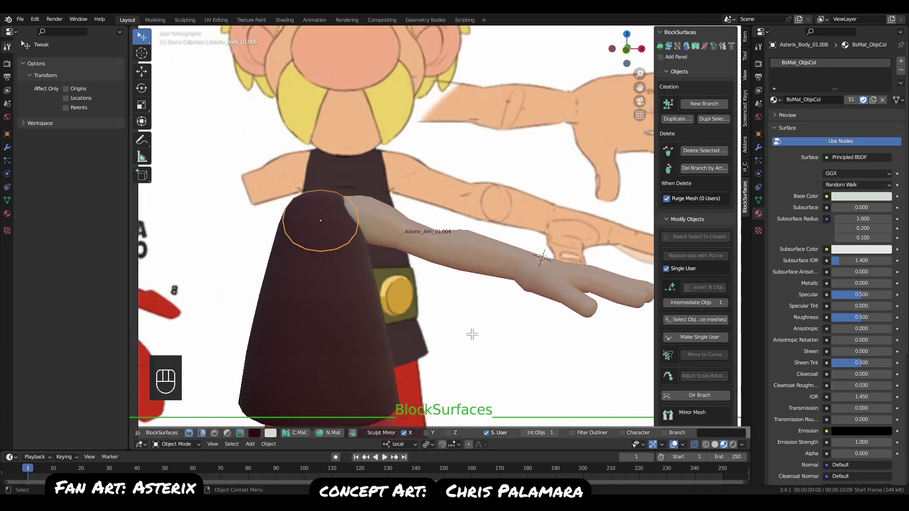
# Try rotating the topmost body object together with the arm several times.
pyautogui.press('r')
pyautogui.press('Escape')
pyautogui.scroll(-5, 488, 309)
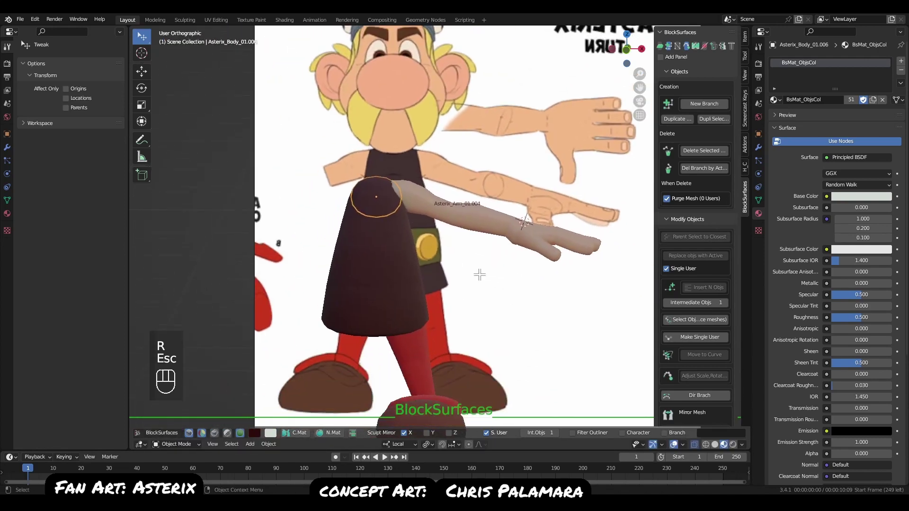
pyautogui.press('r')
pyautogui.press('Escape')
pyautogui.press('r')
pyautogui.press('Escape')
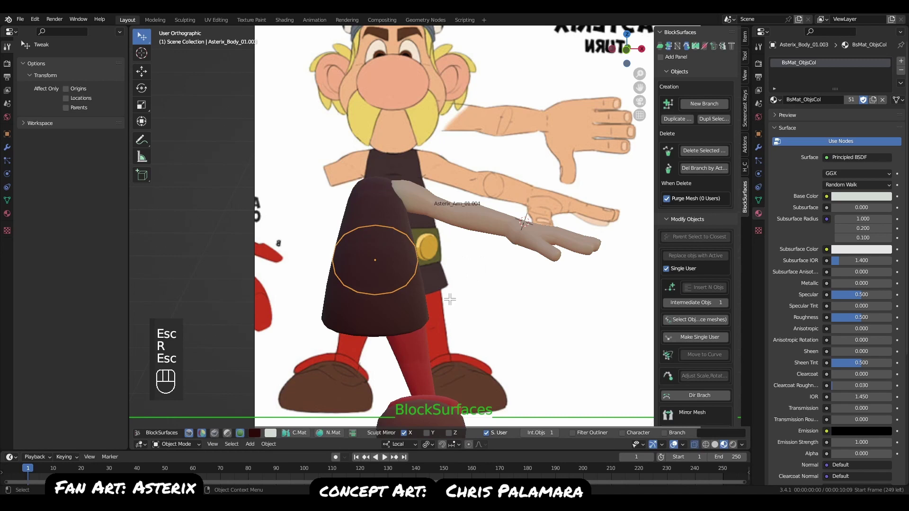
pyautogui.click(388, 203)
pyautogui.press('r')
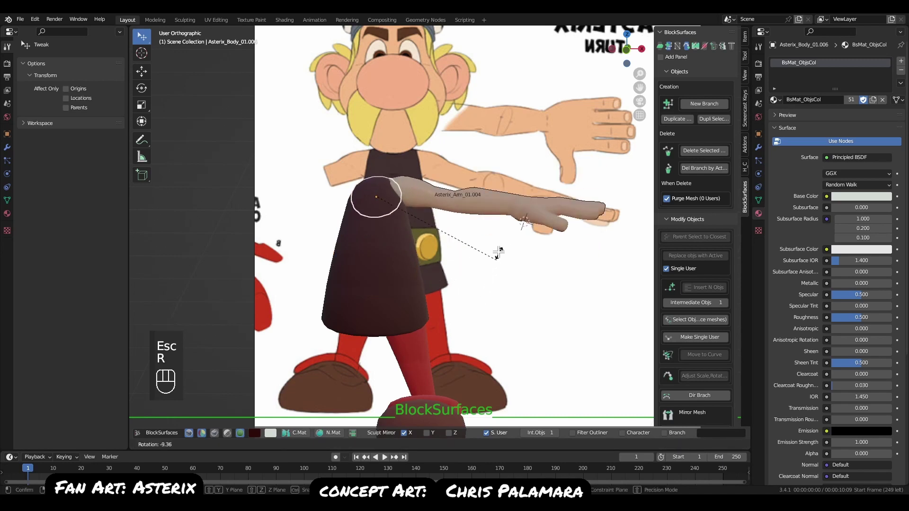
pyautogui.press('Escape')
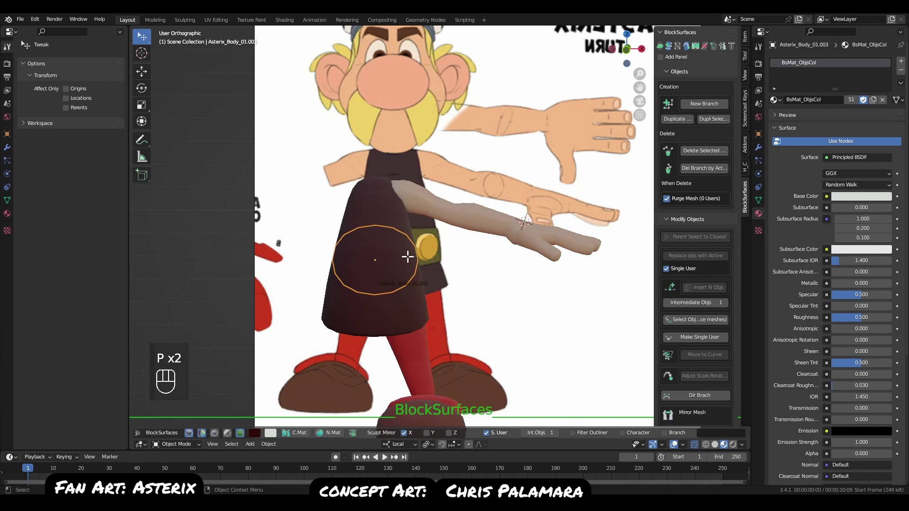
# Select the three upper torso objects together and try rotating them from different viewing angles.
pyautogui.keyDown('shift'); pyautogui.click(391, 239); pyautogui.keyUp('shift')
pyautogui.press('r')
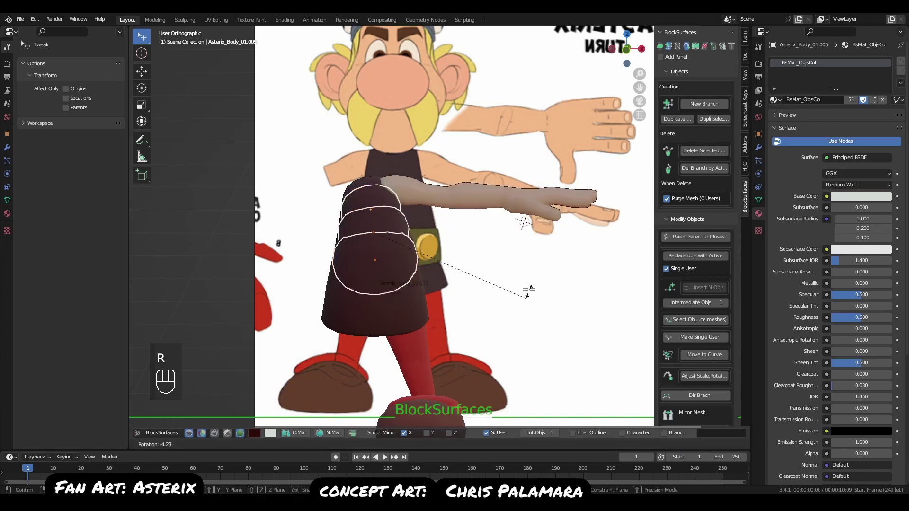
pyautogui.press('Escape')
pyautogui.moveTo(511, 301)
pyautogui.mouseDown(button='middle')
pyautogui.moveTo(462, 302)
pyautogui.moveTo(502, 305)
pyautogui.mouseUp(button='middle')
pyautogui.press('r')
pyautogui.press('Escape')
# Try a free trackball rotation of the three upper torso objects, and clear the selection in the front view.
pyautogui.press('r')
pyautogui.press('r')
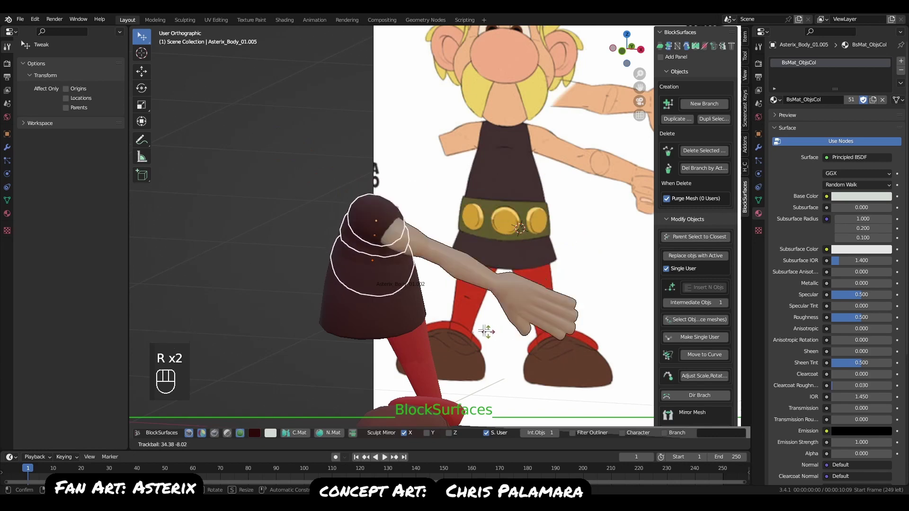
pyautogui.press('Escape')
pyautogui.moveTo(507, 308); pyautogui.dragTo(499, 313, button='middle')
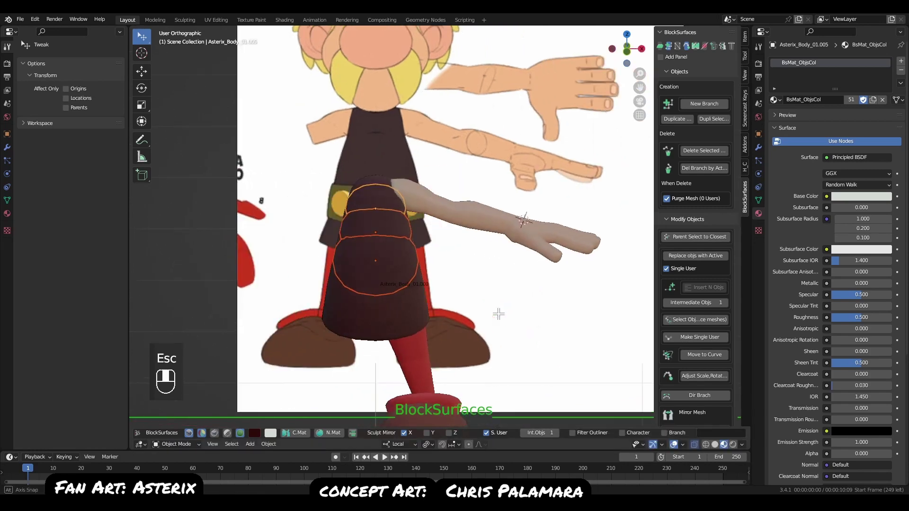
pyautogui.press('q')
pyautogui.hotkey('alt', 'a')
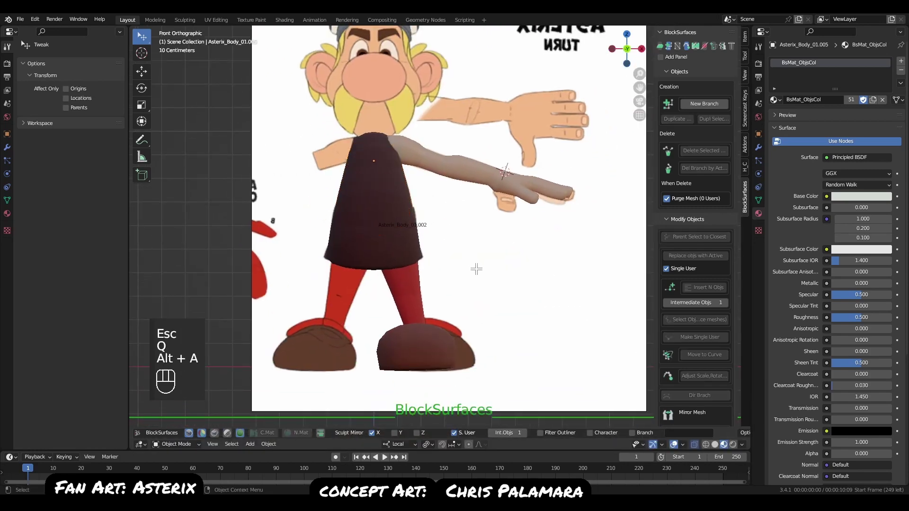
pyautogui.scroll(-3, 489, 271)
pyautogui.moveTo(490, 300); pyautogui.dragTo(466, 310, button='middle')
pyautogui.press('q')
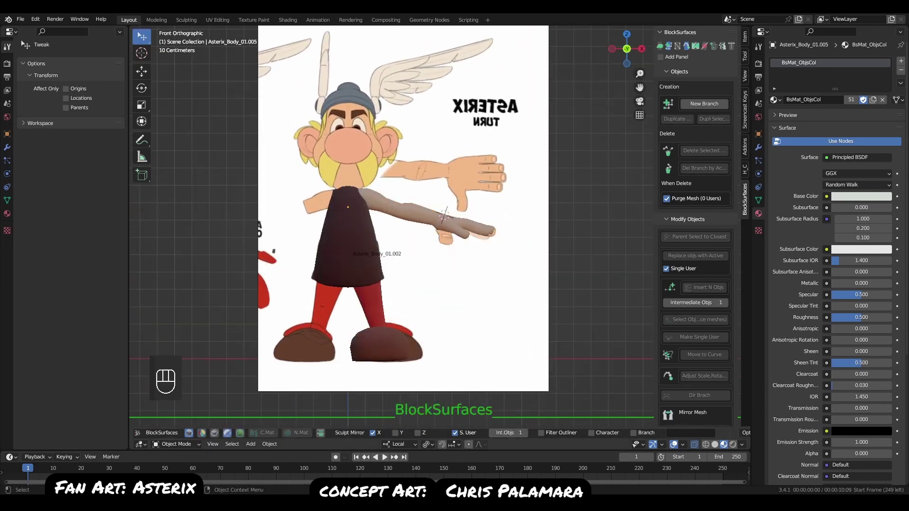
# Select the topmost body object and switch off the display option that causes light patches on the body surface.
pyautogui.click(341, 191)
pyautogui.press('KP_Decimal')
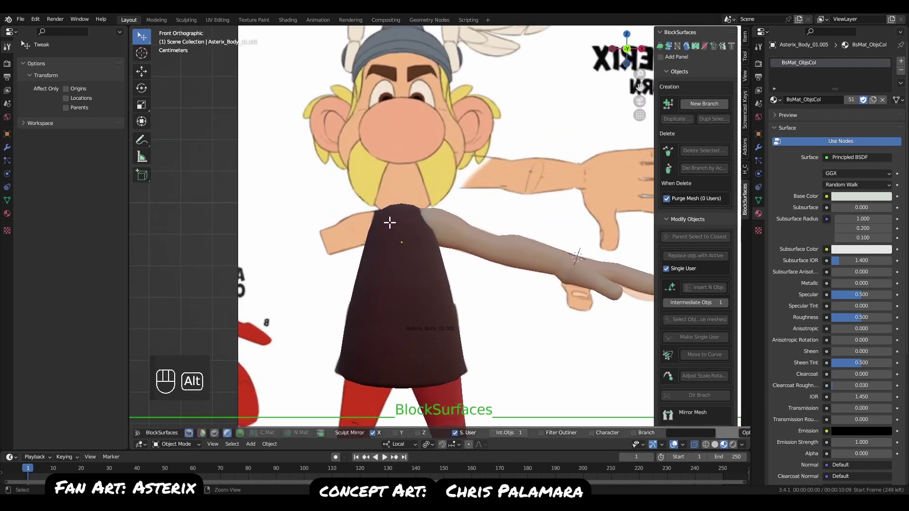
pyautogui.moveTo(419, 300); pyautogui.dragTo(332, 353, button='middle')
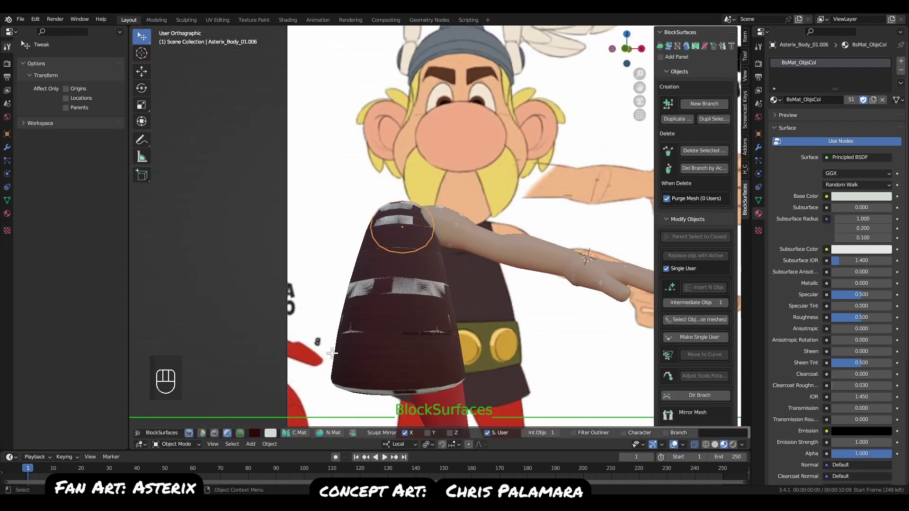
pyautogui.click(226, 432)
pyautogui.moveTo(448, 301); pyautogui.dragTo(434, 306, button='middle')
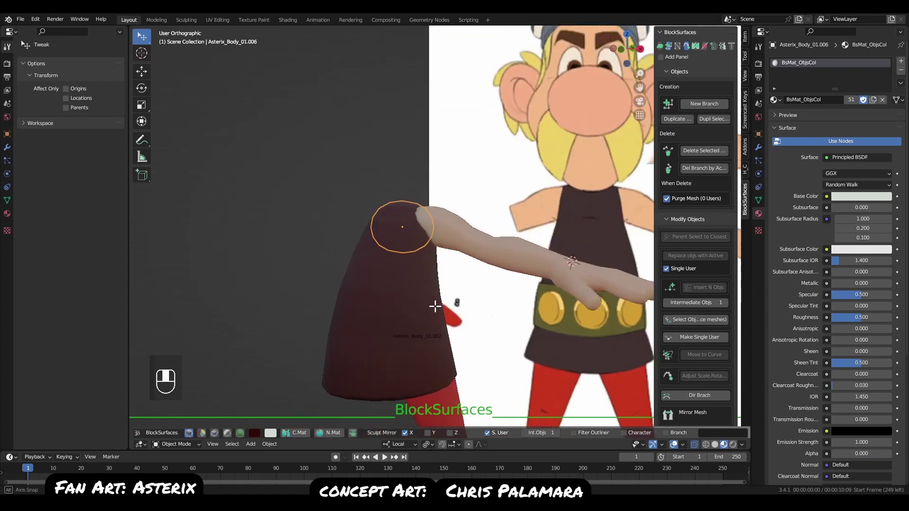
# Create a new branch from the topmost body object with the character name Asterix and the branch name Head.
pyautogui.press('q')
pyautogui.press('ctrl')
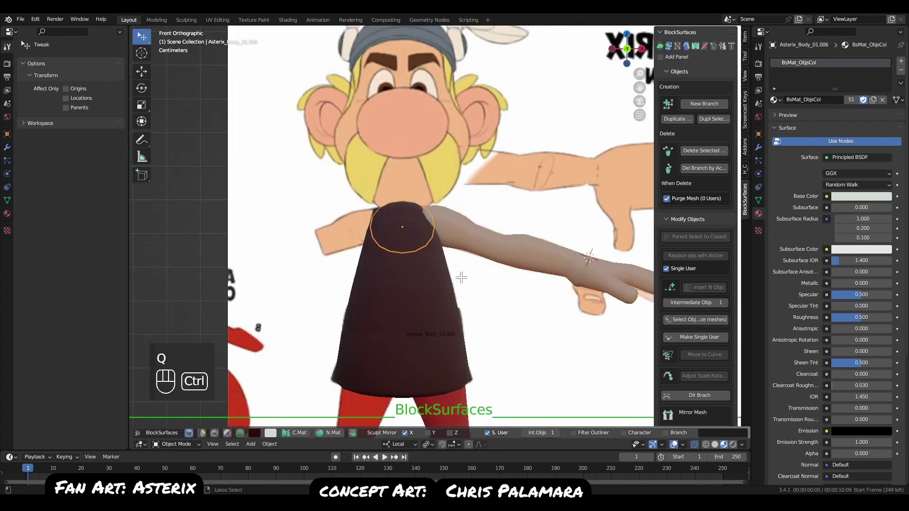
pyautogui.hotkey('ctrl', 'n')
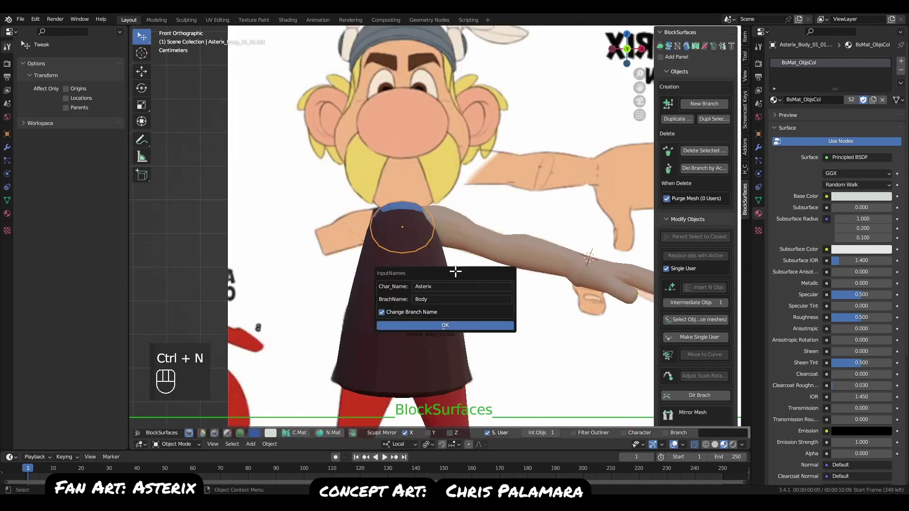
pyautogui.write('Head')
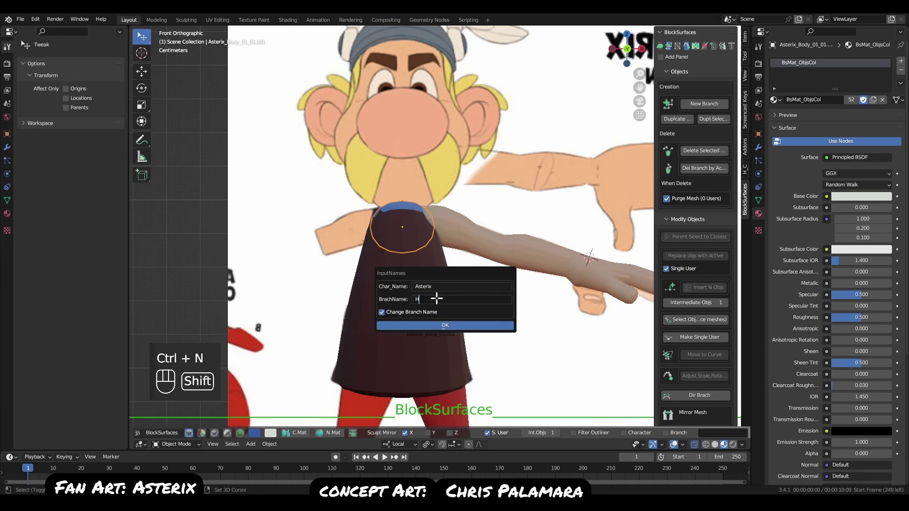
pyautogui.click(466, 325)
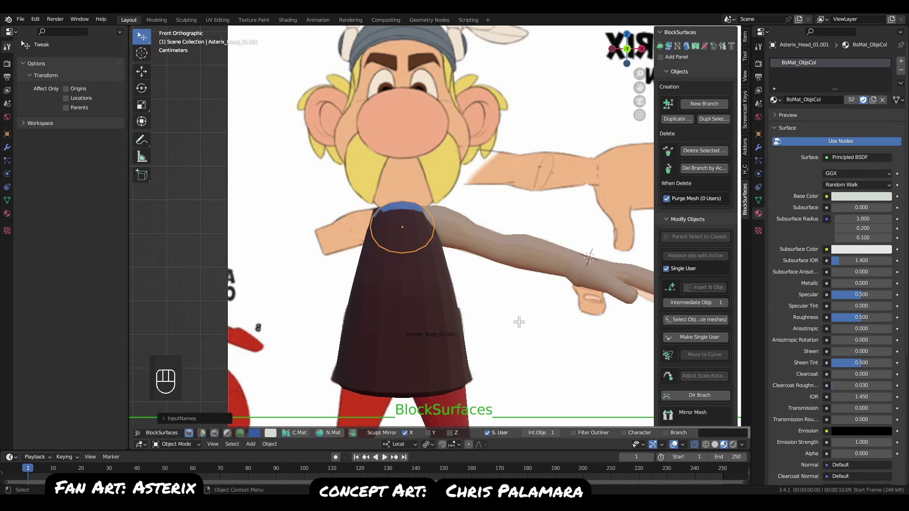
# Clear the scale of the first head object and shrink it to roughly the width of the neck.
pyautogui.scroll(-4, 535, 327)
pyautogui.hotkey('alt', 's')
pyautogui.press('s')
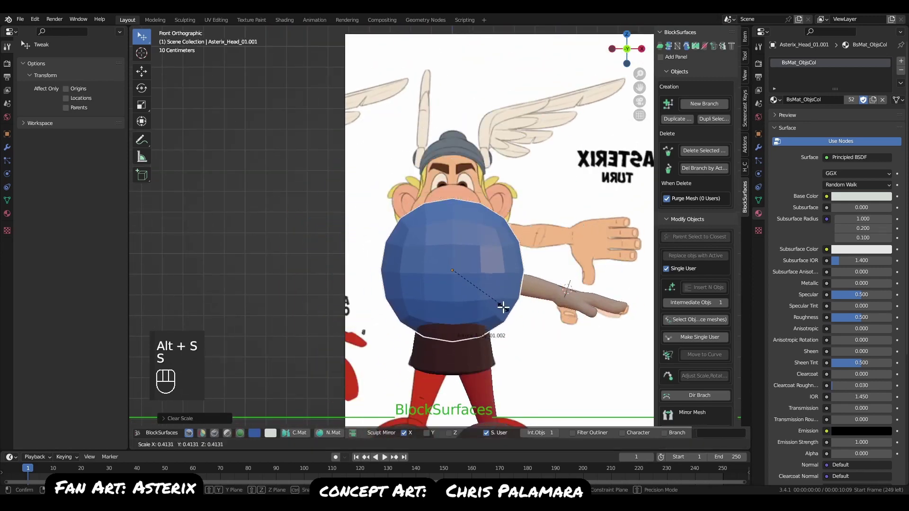
pyautogui.click(490, 298)
pyautogui.press('s')
pyautogui.click(477, 296)
pyautogui.press('s')
pyautogui.click(488, 303)
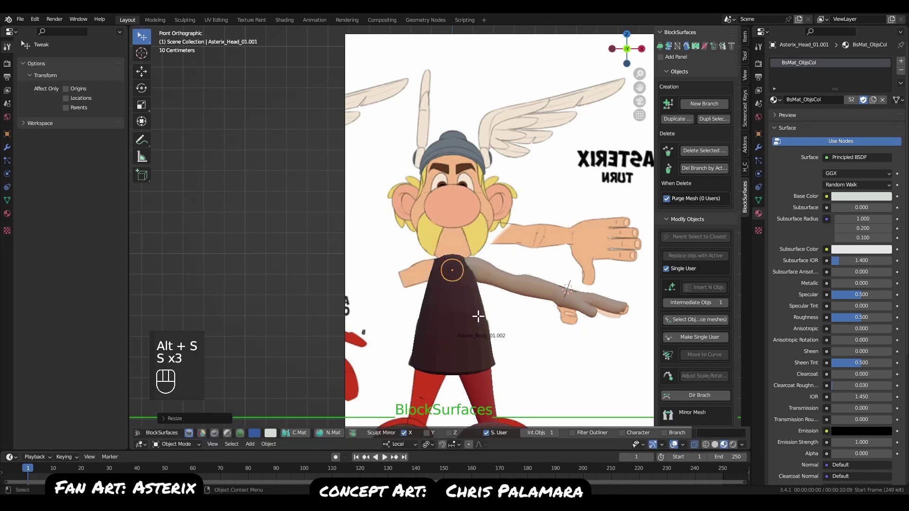
# Move the first head object onto the base of the neck in the side view.
pyautogui.press('q')
pyautogui.keyDown('alt'); pyautogui.moveTo(478, 290); pyautogui.dragTo(440, 385, button='right'); pyautogui.keyUp('alt')
pyautogui.press('g')
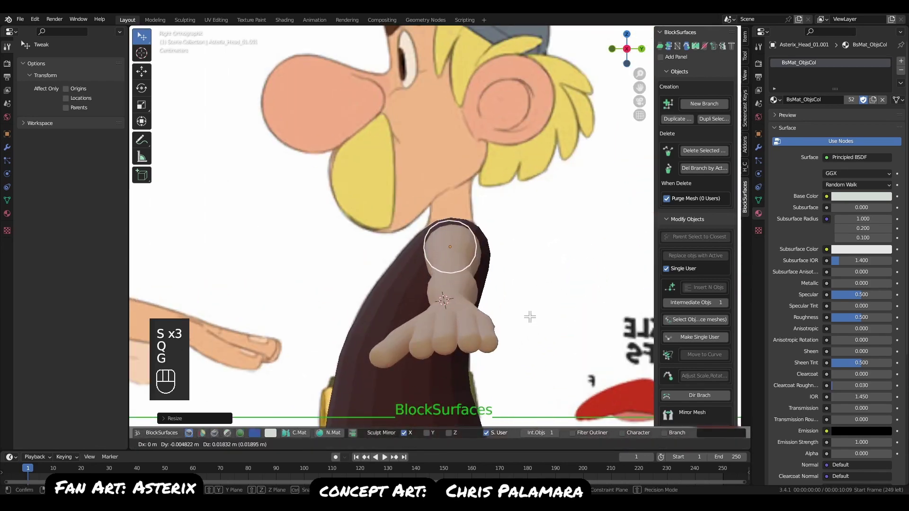
pyautogui.click(530, 317)
# Extrude a second head object up the neck, then scale and move it to match the neck's side profile.
pyautogui.press('e')
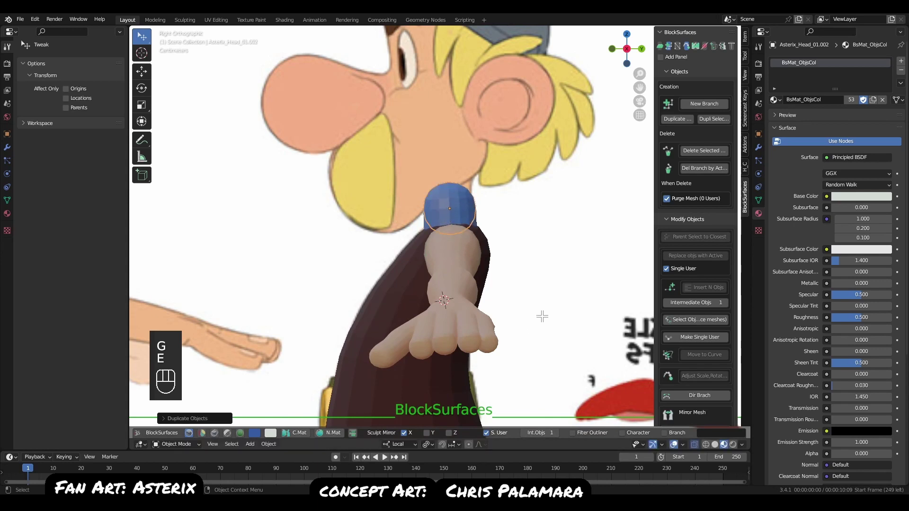
pyautogui.press('s')
pyautogui.click(523, 297)
pyautogui.press('g')
pyautogui.click(523, 296)
pyautogui.press('s')
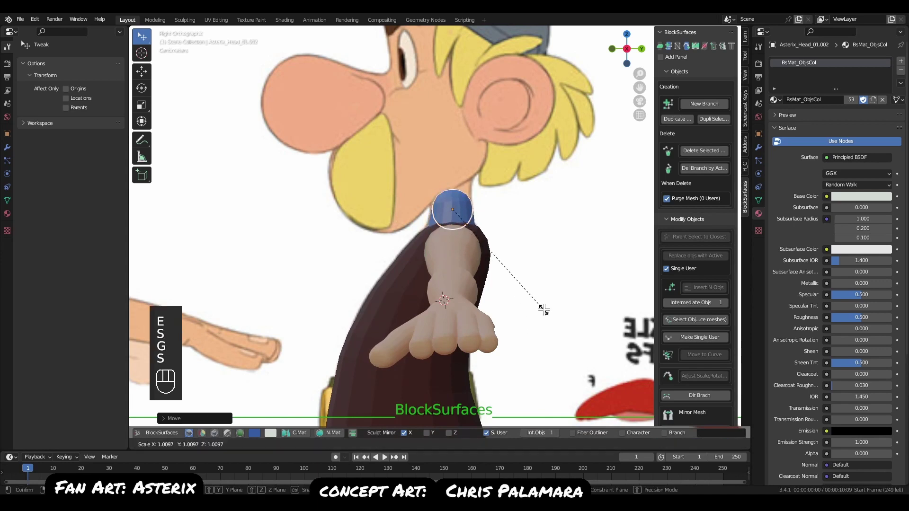
pyautogui.click(525, 298)
# Extrude a third head object about 0.106 m upward, in front of the ear, and adjust its size.
pyautogui.press('e')
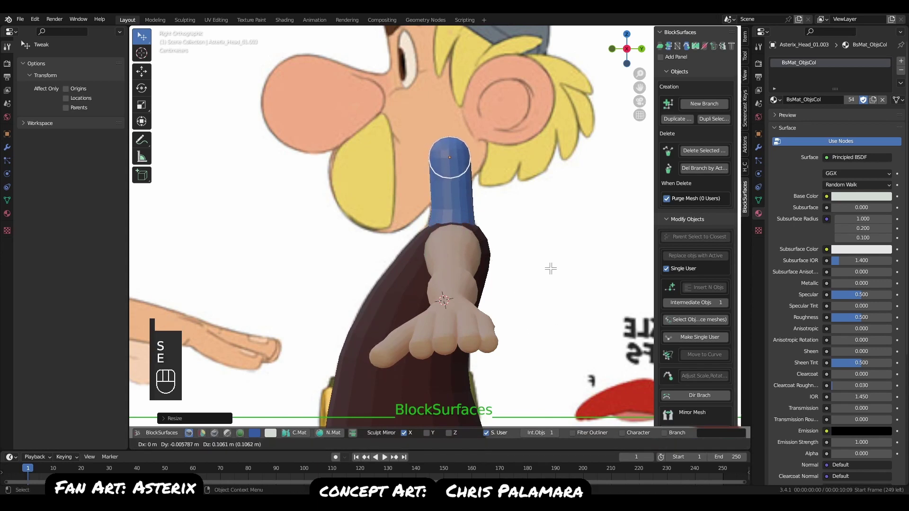
pyautogui.click(552, 271)
pyautogui.press('s')
pyautogui.click(564, 287)
# Extrude a fourth head object about 0.135 m upward to eye level, enlarge it, and shift it slightly toward the ear.
pyautogui.press('e')
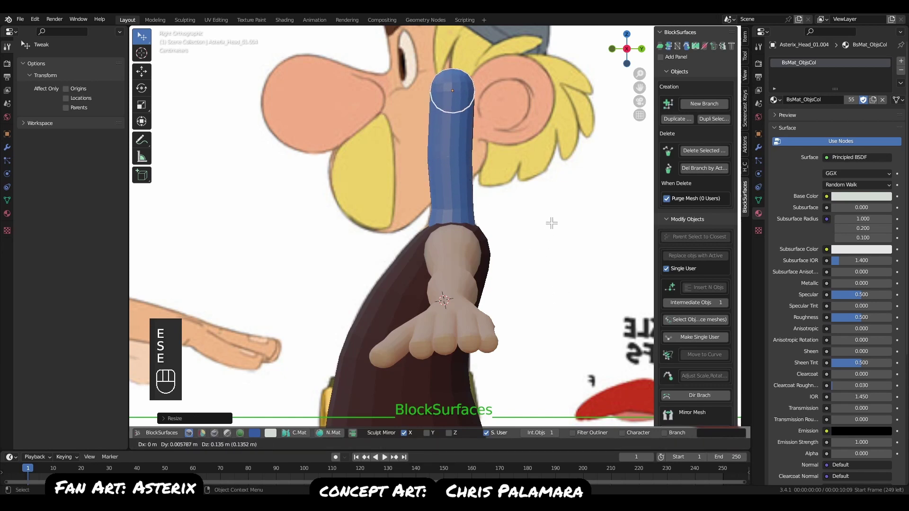
pyautogui.click(551, 217)
pyautogui.press('s')
pyautogui.click(560, 193)
pyautogui.keyDown('alt'); pyautogui.moveTo(554, 193); pyautogui.dragTo(519, 305, button='middle'); pyautogui.keyUp('alt')
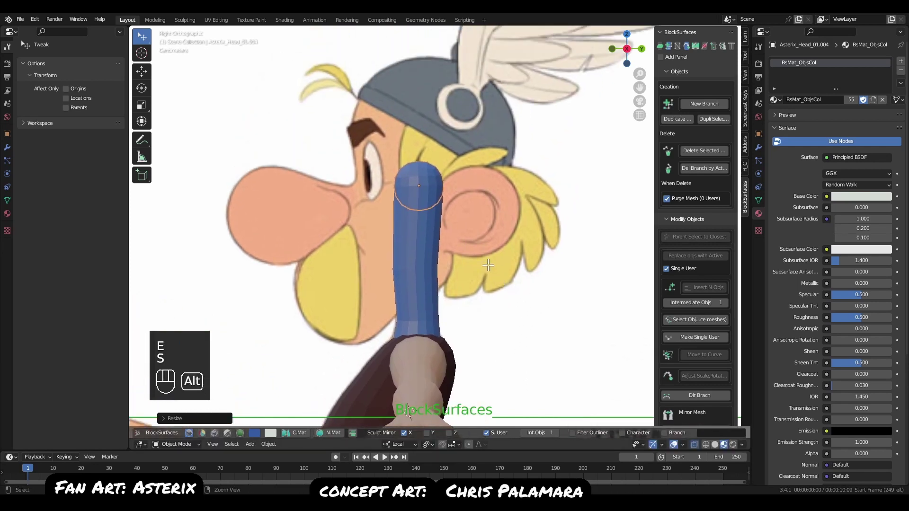
pyautogui.press('s')
pyautogui.click(536, 299)
pyautogui.press('g')
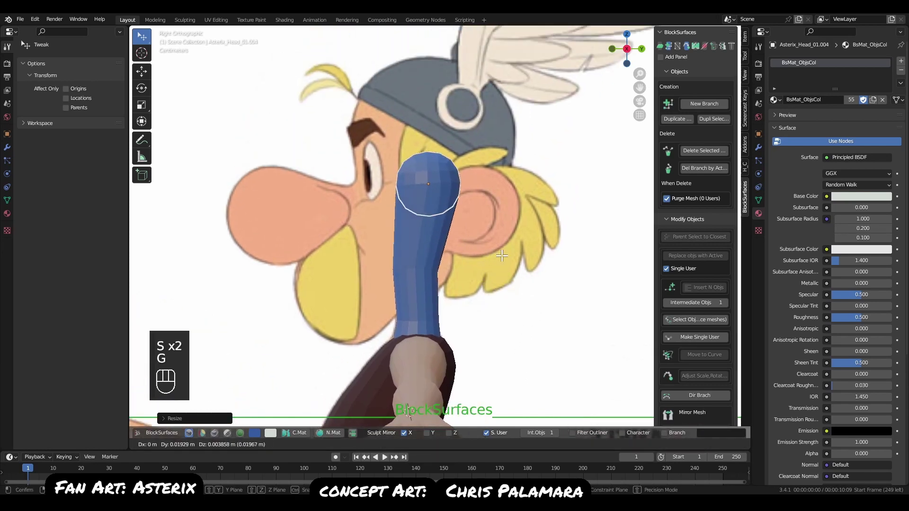
pyautogui.click(504, 272)
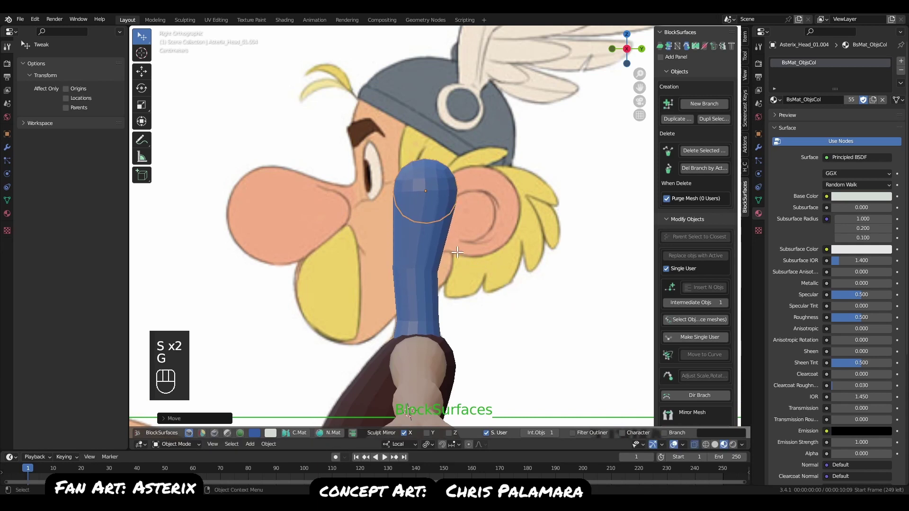
# Extrude a fifth head object up into the helmet area, enlarge it, and position it to fill the cranium in the side view.
pyautogui.press('e')
pyautogui.click(469, 208)
pyautogui.press('s')
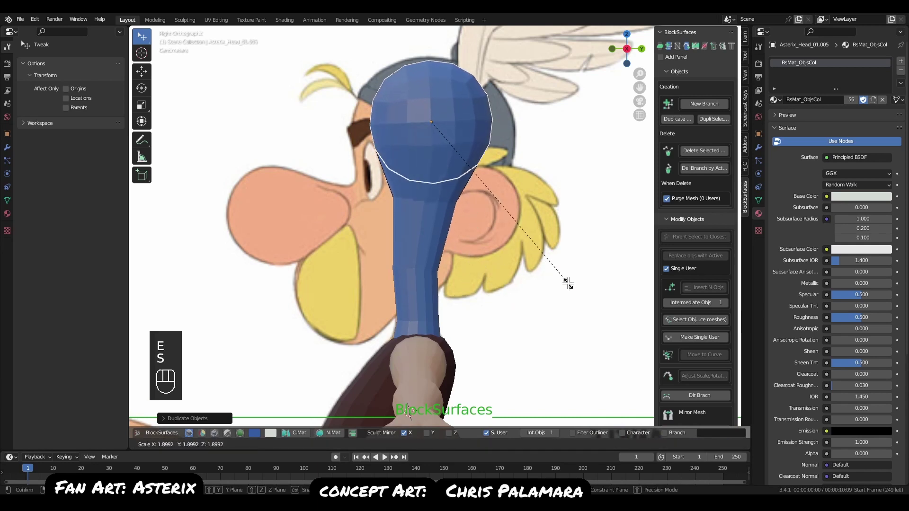
pyautogui.click(569, 284)
pyautogui.press('g')
pyautogui.click(543, 263)
pyautogui.press('s')
pyautogui.click(555, 285)
pyautogui.press('g')
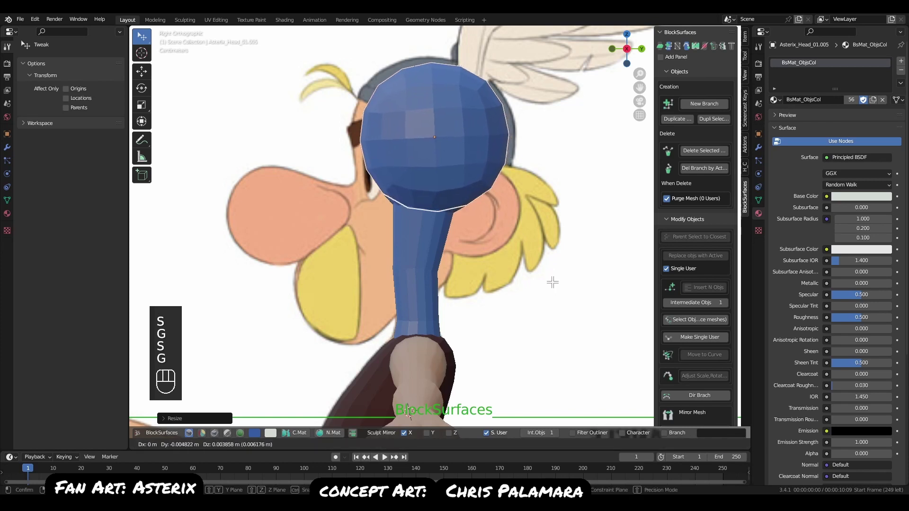
pyautogui.click(532, 295)
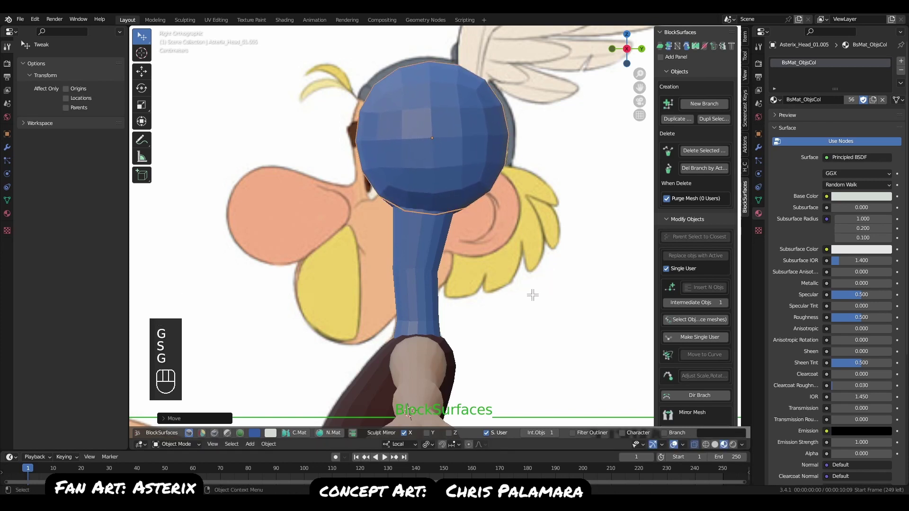
pyautogui.press('s')
pyautogui.click(555, 284)
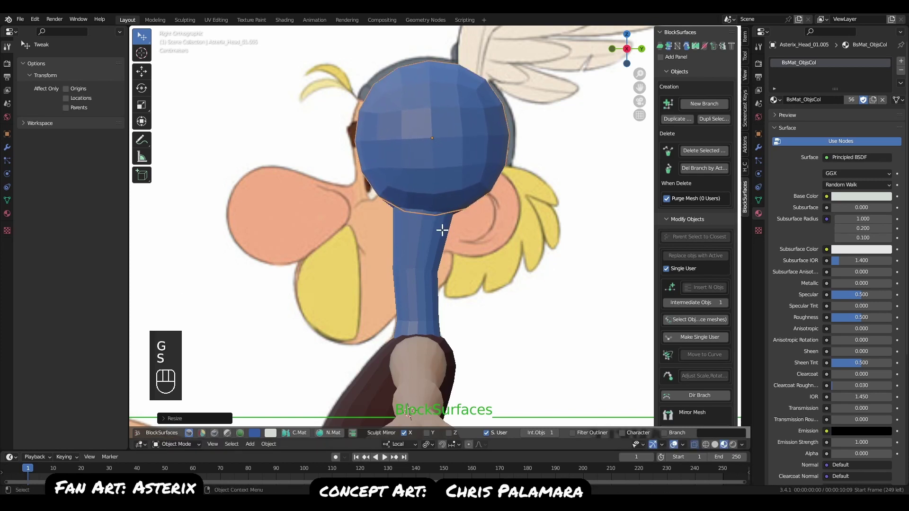
# Select the neck object just below ear level and shift it slightly toward the back of the head.
pyautogui.click(442, 281)
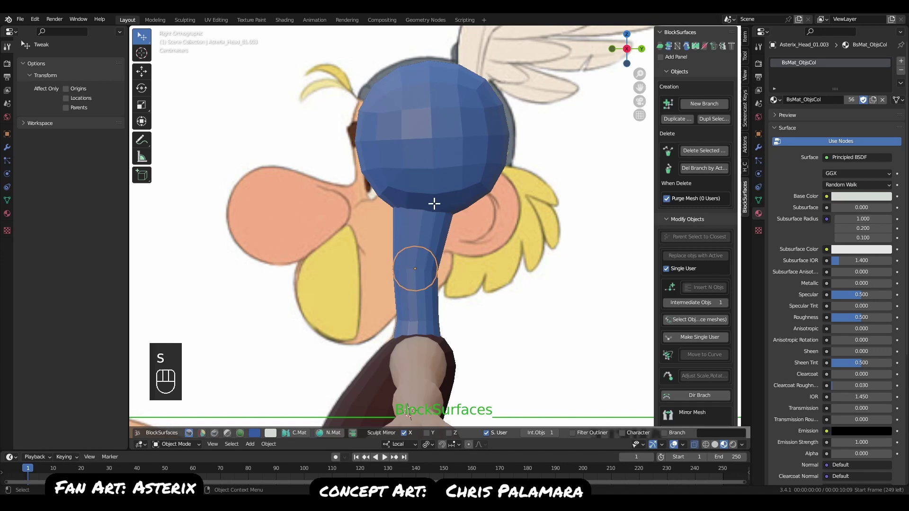
pyautogui.click(581, 271)
pyautogui.press('g')
pyautogui.click(584, 275)
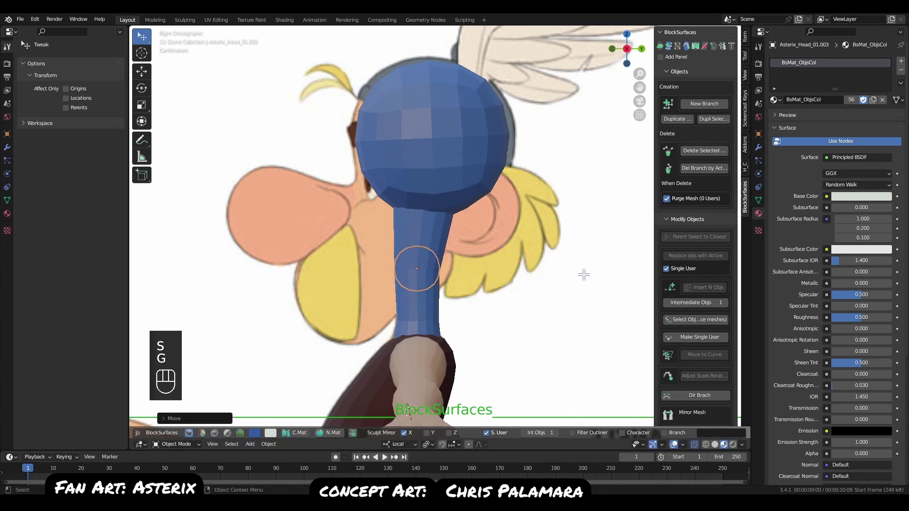
# Refine the size and position of the cranium object against the helmet outline in the side view.
pyautogui.click(479, 177)
pyautogui.press('s')
pyautogui.click(578, 252)
pyautogui.press('g')
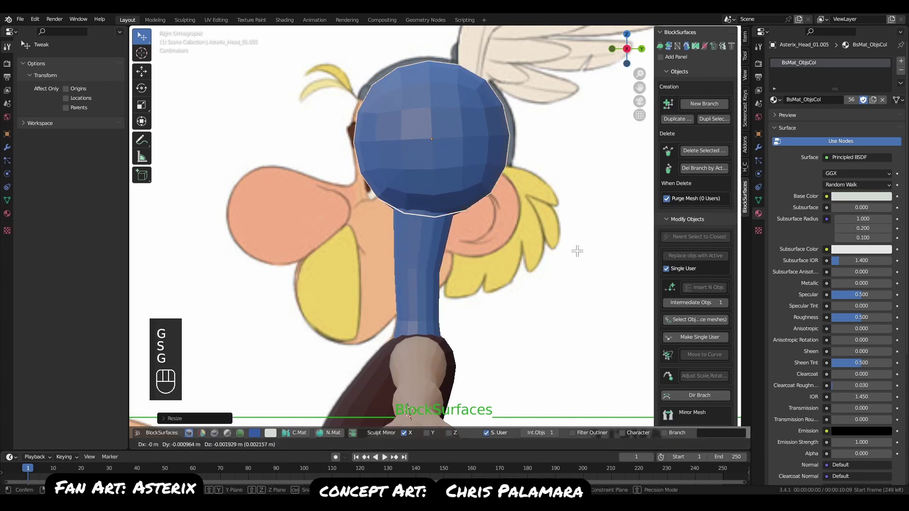
pyautogui.click(575, 260)
# Narrow the cranium object to about 0.93 along local X in the front view, then fine-tune its size and side-view placement.
pyautogui.press('q')
pyautogui.click(515, 232)
pyautogui.press('s')
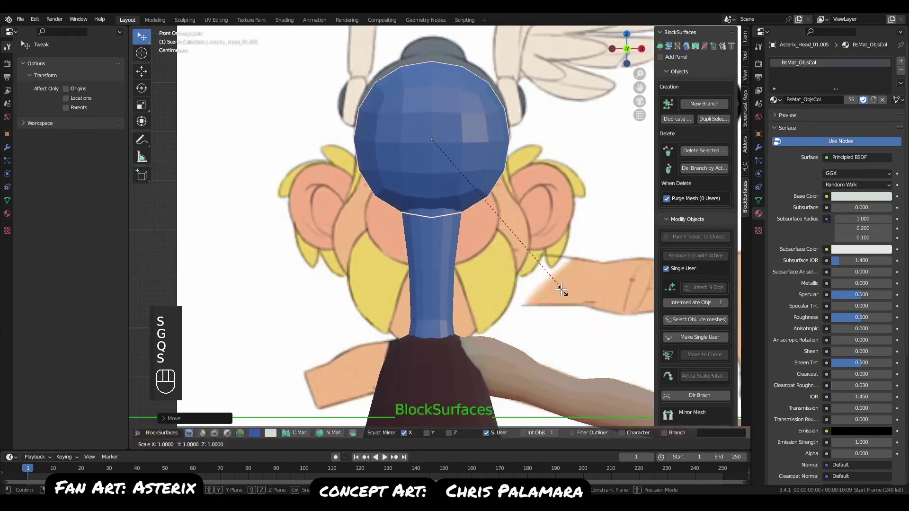
pyautogui.press('x')
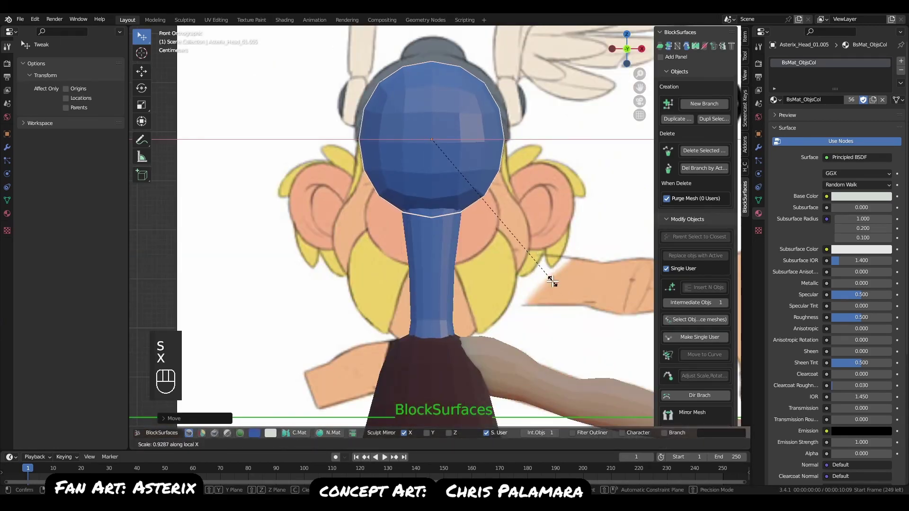
pyautogui.click(553, 282)
pyautogui.press('s')
pyautogui.click(553, 285)
pyautogui.press('q')
pyautogui.click(555, 272)
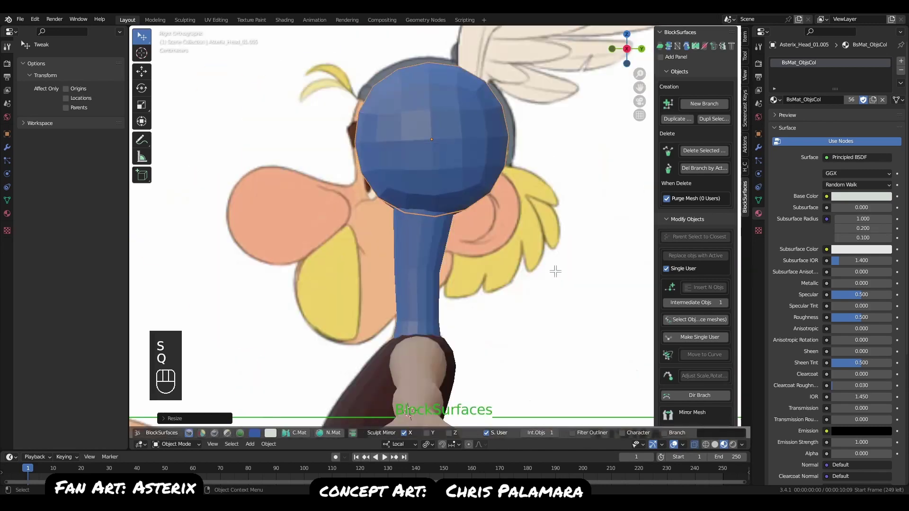
pyautogui.press('g')
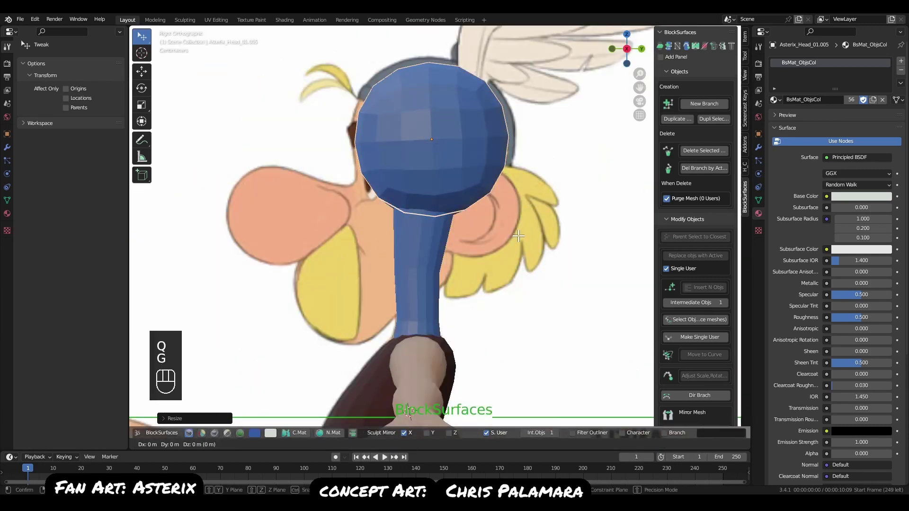
pyautogui.click(518, 235)
# Extrude a sixth head object downward from the cranium, shrink it slightly, and align it with the back of the head.
pyautogui.press('e')
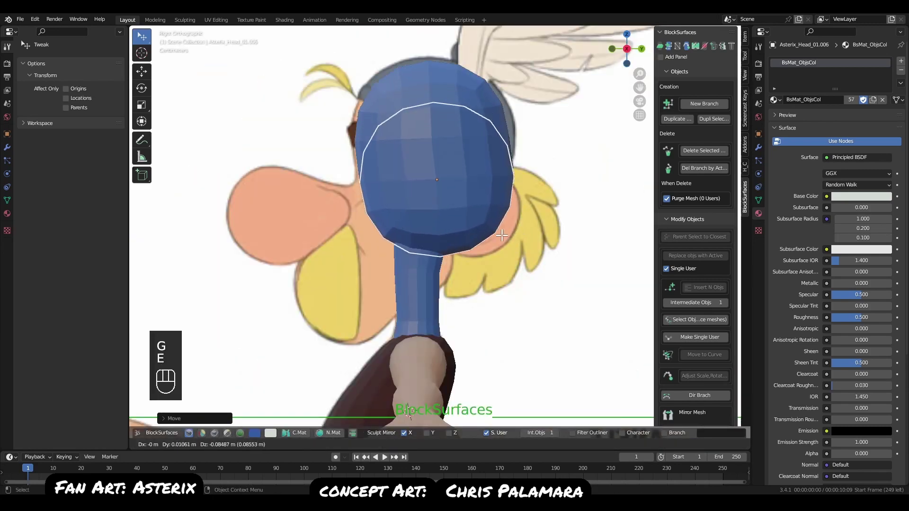
pyautogui.press('s')
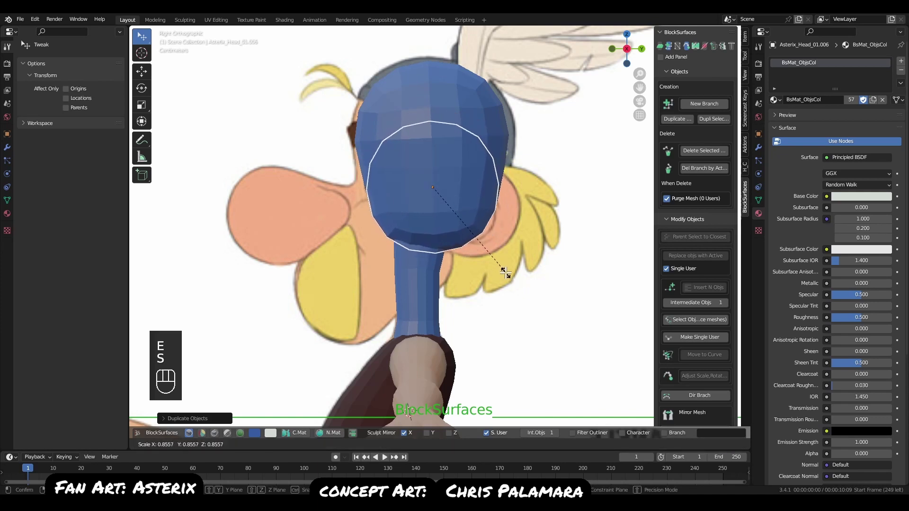
pyautogui.click(511, 276)
pyautogui.press('g')
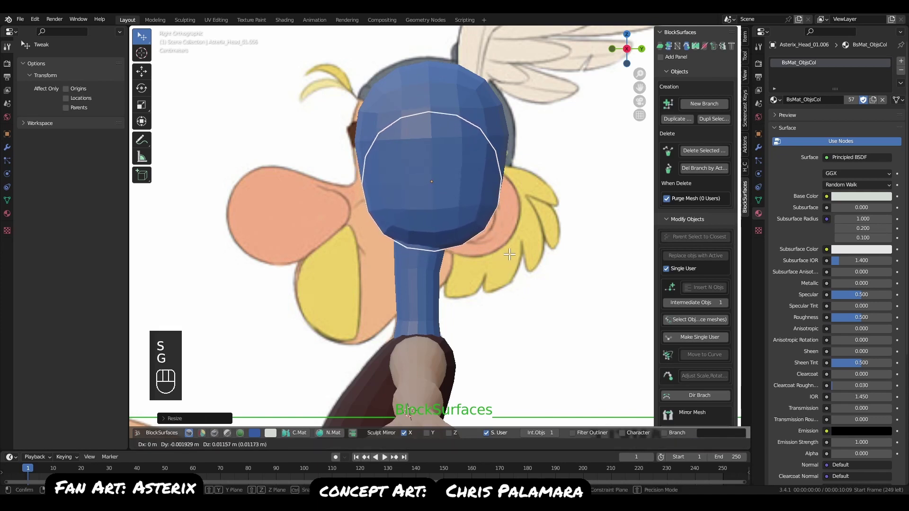
pyautogui.click(516, 268)
pyautogui.press('g')
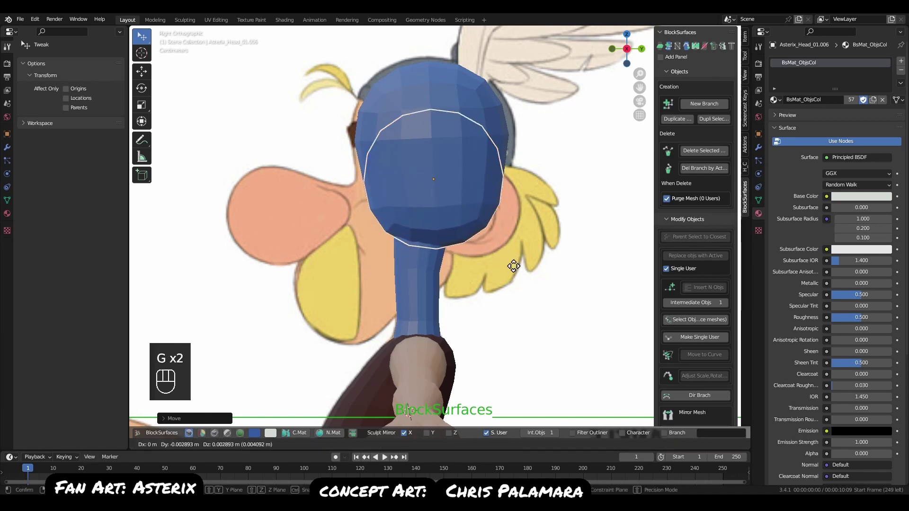
pyautogui.click(514, 268)
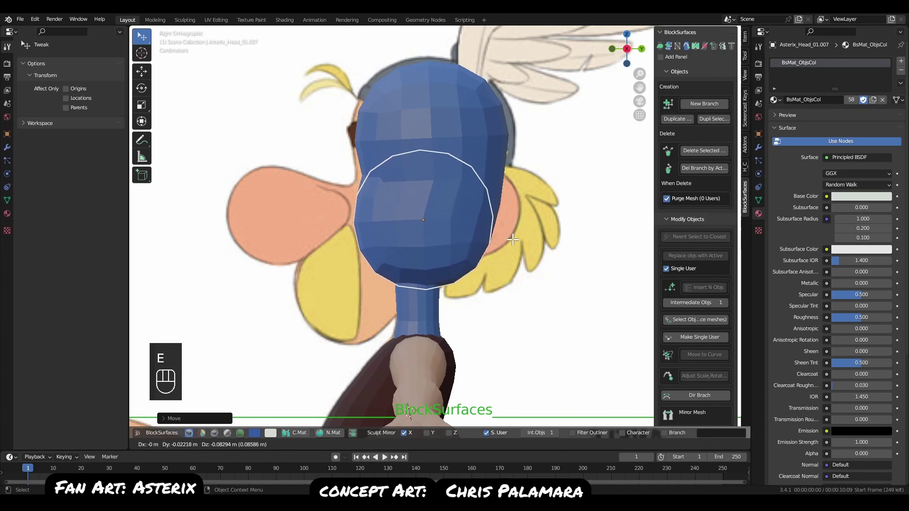
# Extrude a seventh head object about 0.08 m downward, enlarge it slightly, and widen it along local X in the front view.
pyautogui.press('s')
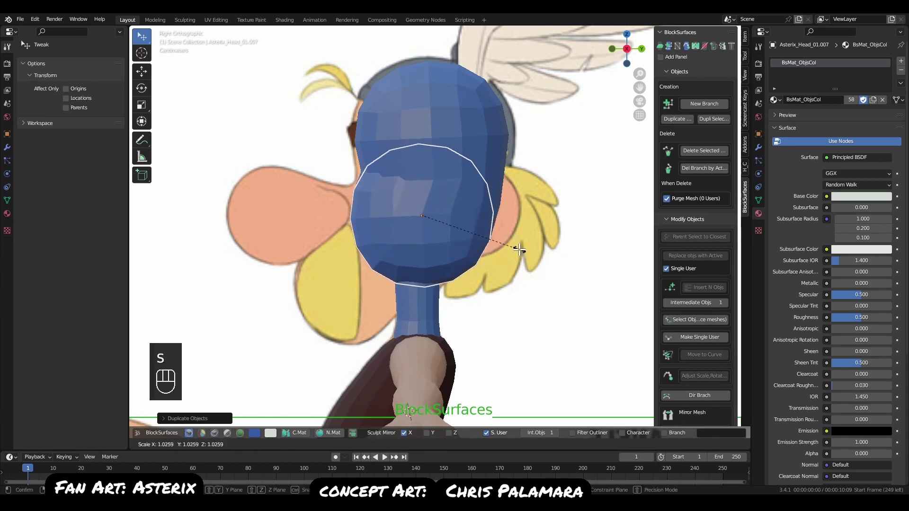
pyautogui.press('q')
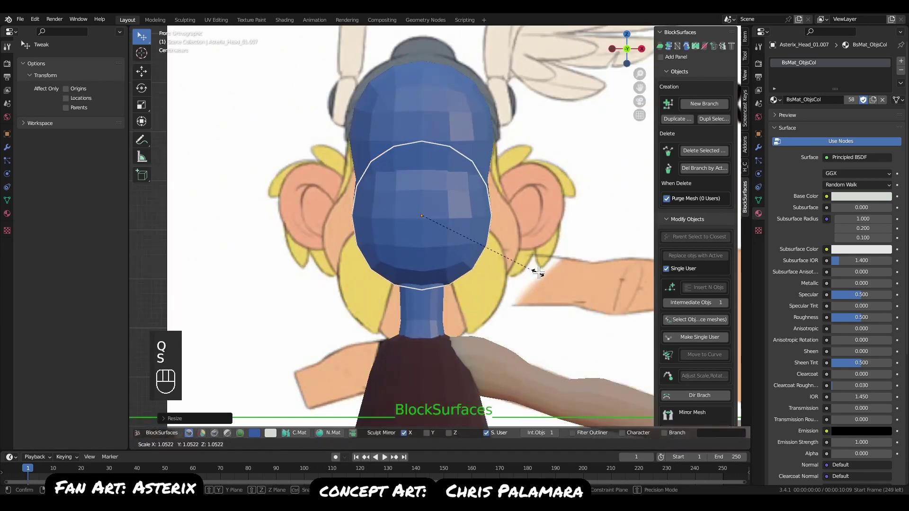
pyautogui.press('Escape')
pyautogui.press('s')
pyautogui.press('x')
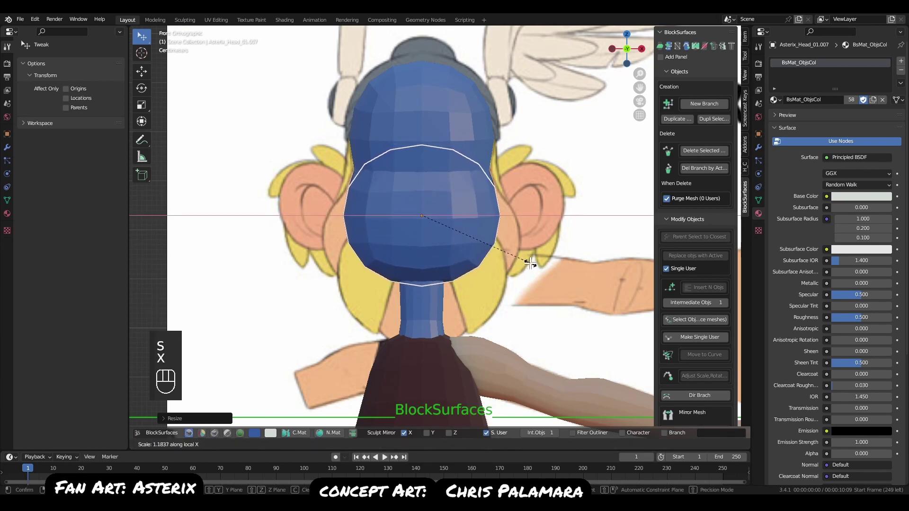
pyautogui.click(522, 255)
# Extrude an eighth head object straight down to cheek level and widen it along local X to match the front reference.
pyautogui.press('e')
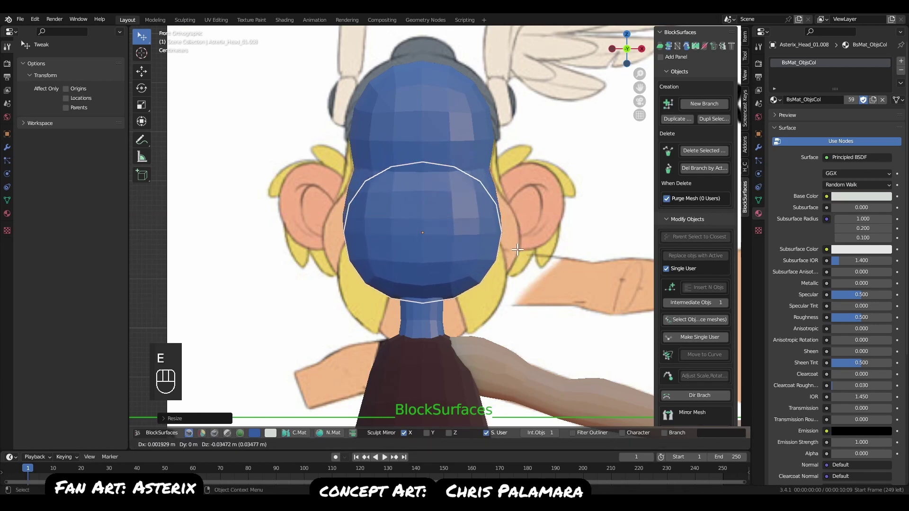
pyautogui.press('s')
pyautogui.press('x')
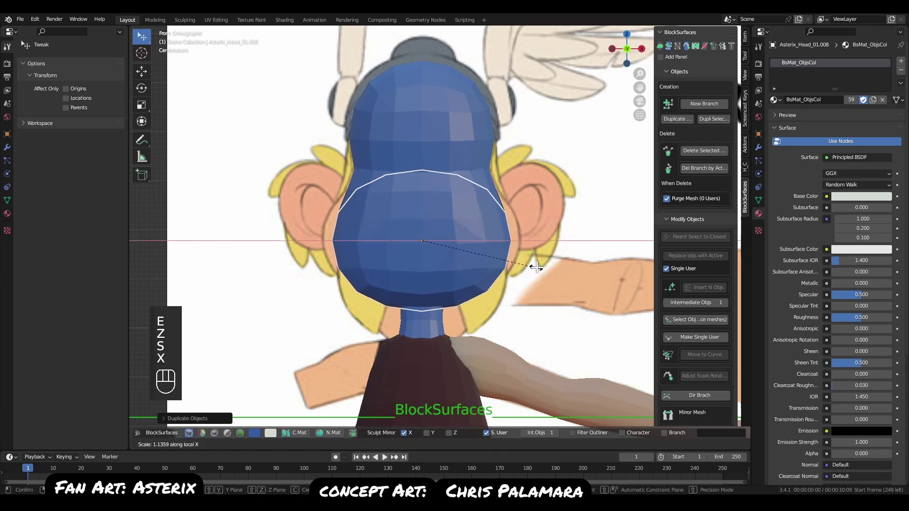
pyautogui.click(545, 268)
# Move the cheek object about 0.07 m forward toward the moustache in the side view.
pyautogui.press('q')
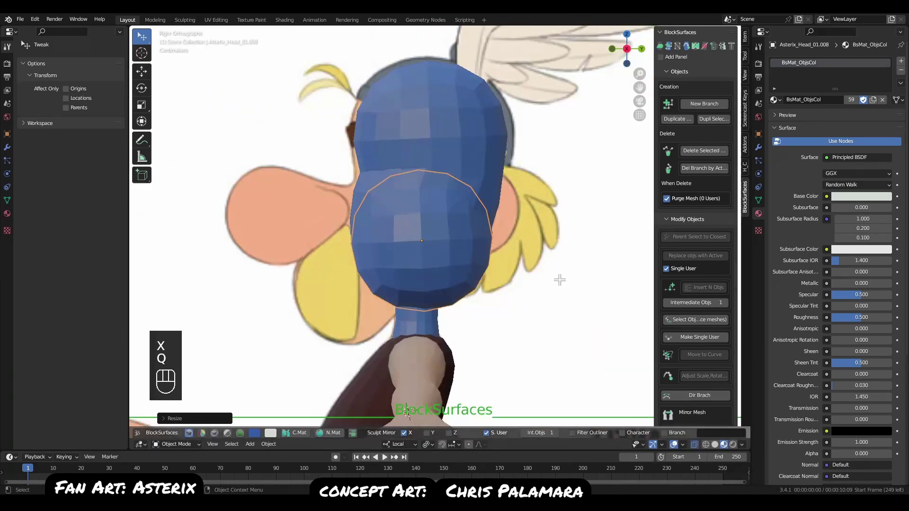
pyautogui.press('g')
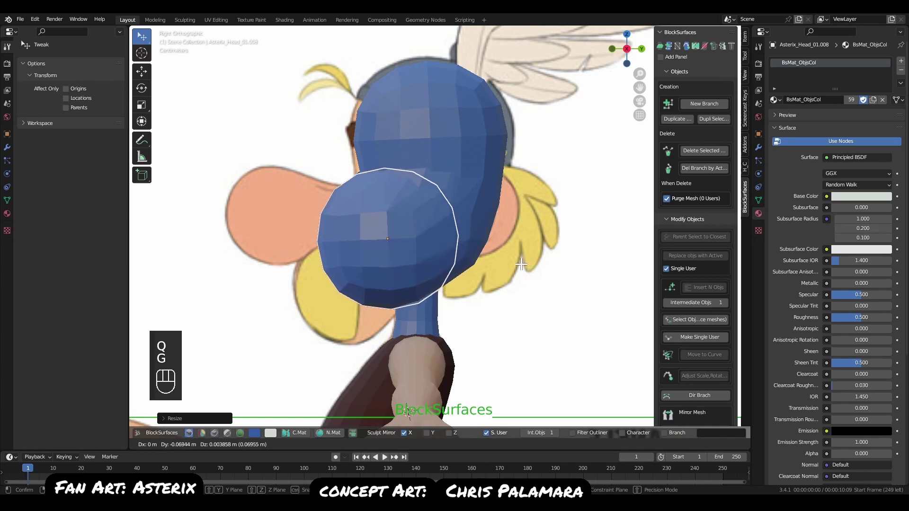
pyautogui.press('g')
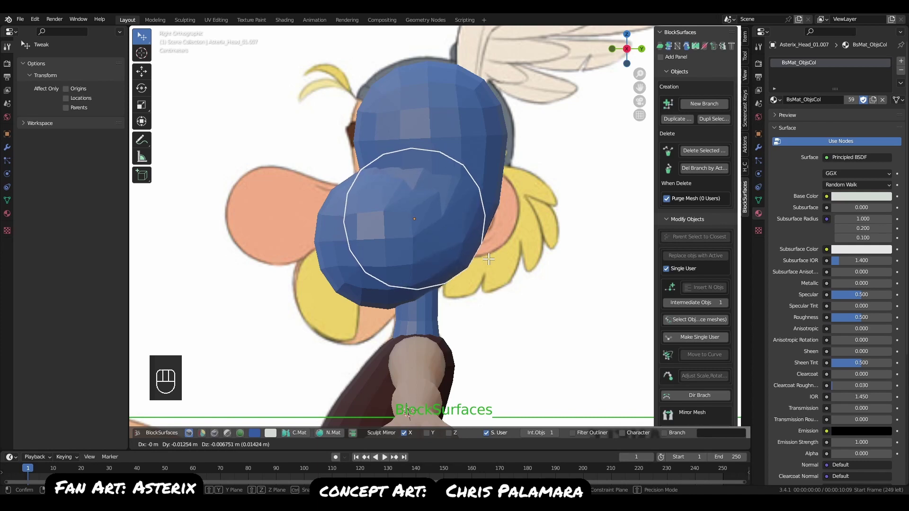
pyautogui.press('Escape')
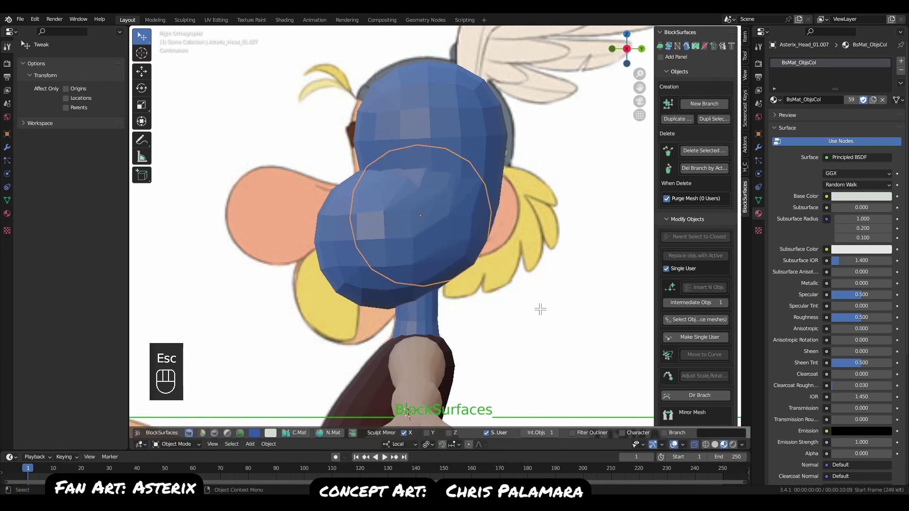
# Flatten the cheek object slightly along local Z, rotate it about -22°, and move it down toward the jaw.
pyautogui.press('s')
pyautogui.press('s')
pyautogui.press('z')
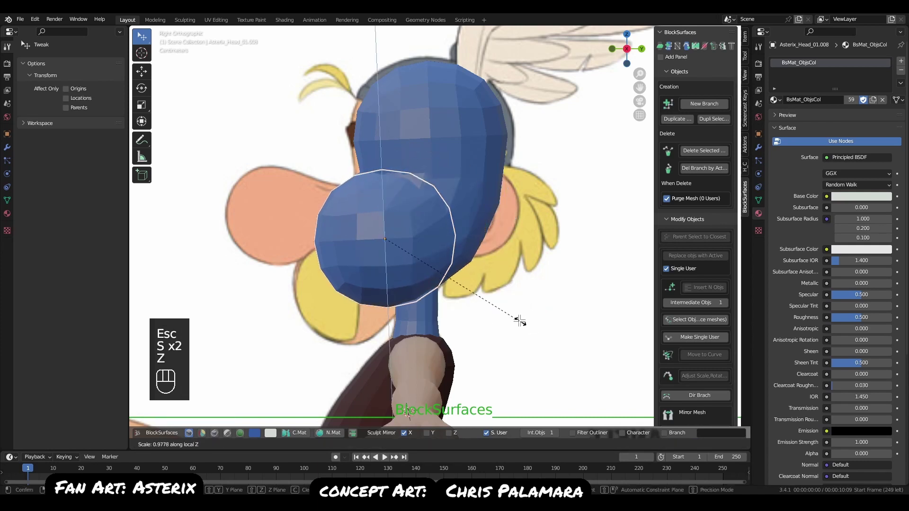
pyautogui.click(517, 318)
pyautogui.press('r')
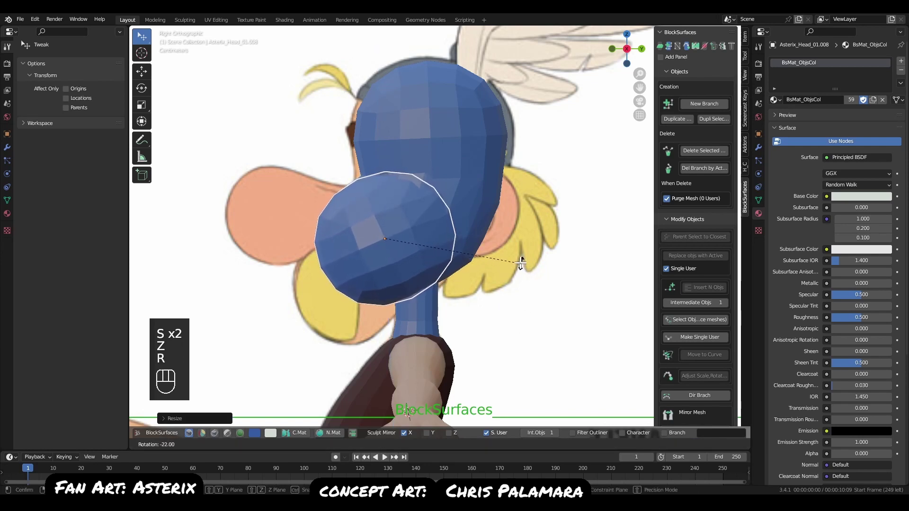
pyautogui.click(521, 263)
pyautogui.press('g')
pyautogui.click(523, 280)
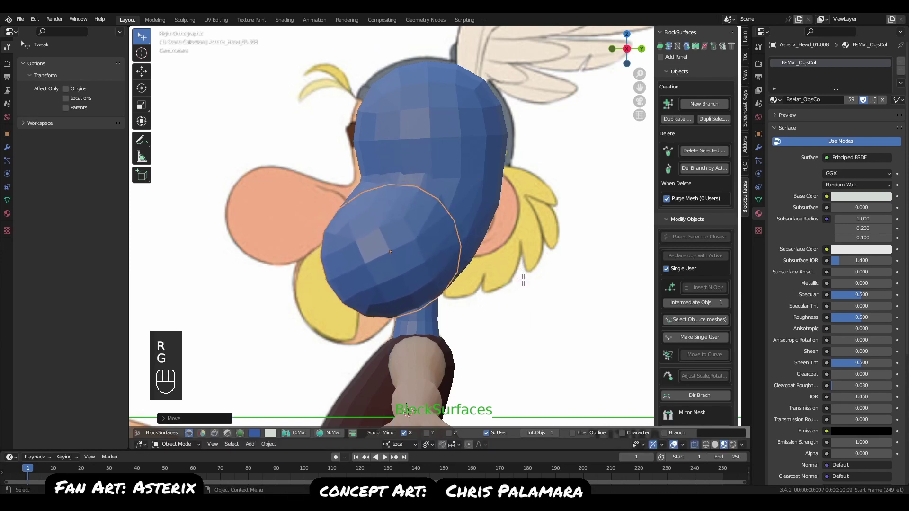
pyautogui.press('g')
pyautogui.rightClick(508, 295)
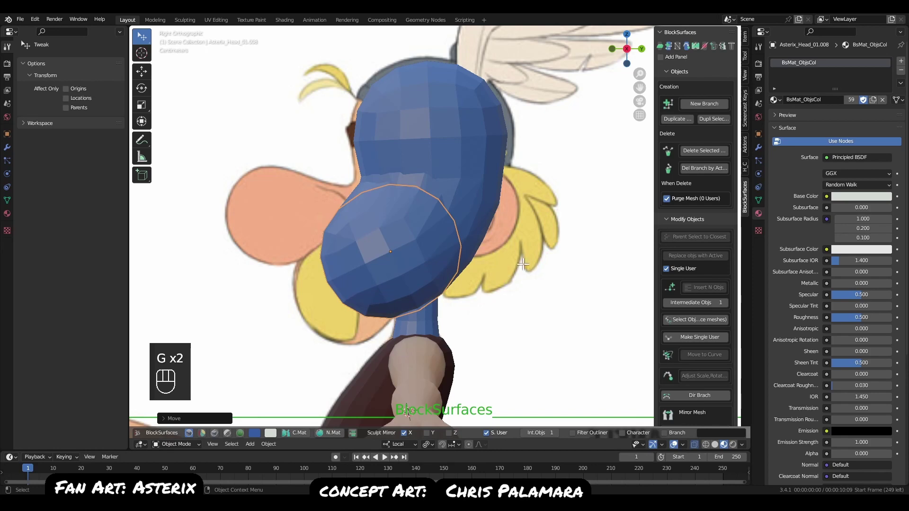
# Extrude a ninth head object forward and down to the chin and scale it down to fit the jaw profile.
pyautogui.press('e')
pyautogui.click(501, 336)
pyautogui.press('s')
pyautogui.click(449, 311)
# Adjust the chin object's width along local X and lower it slightly to match the jawline in the front view.
pyautogui.press('q')
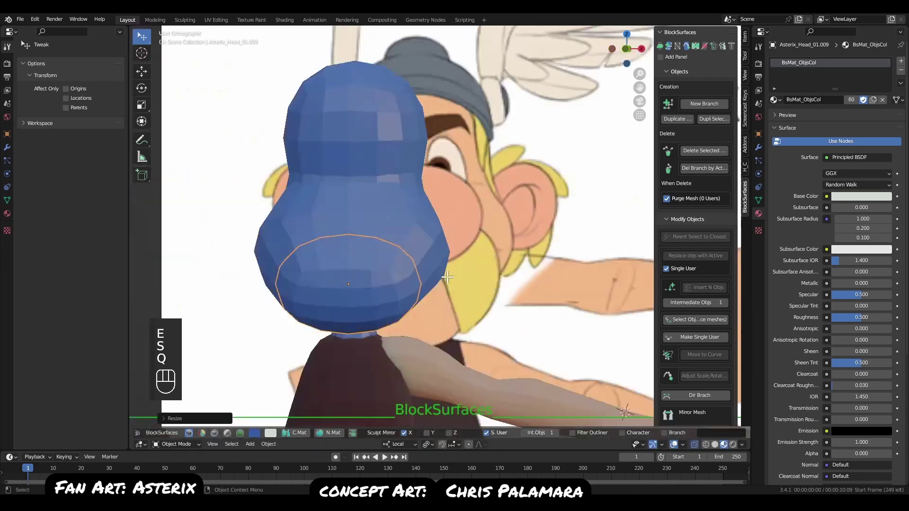
pyautogui.press('s')
pyautogui.press('x')
pyautogui.press('g')
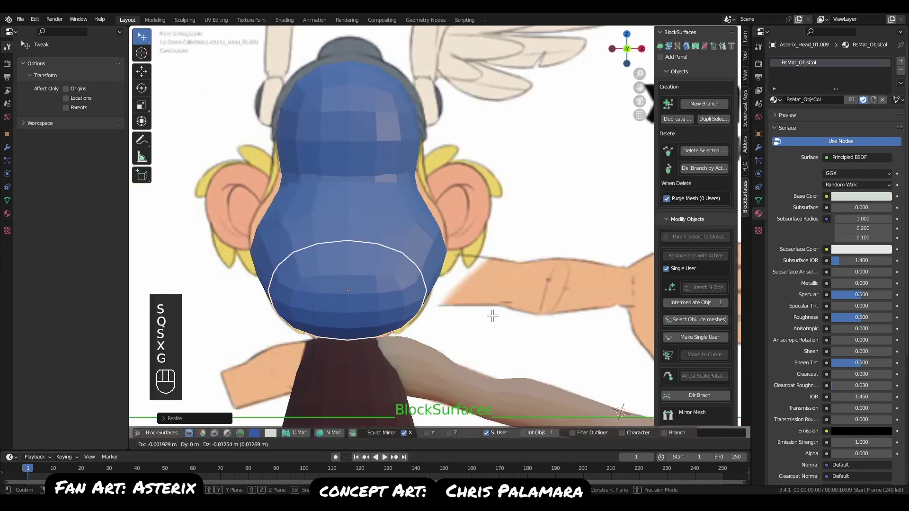
pyautogui.press('s')
pyautogui.press('x')
pyautogui.press('g')
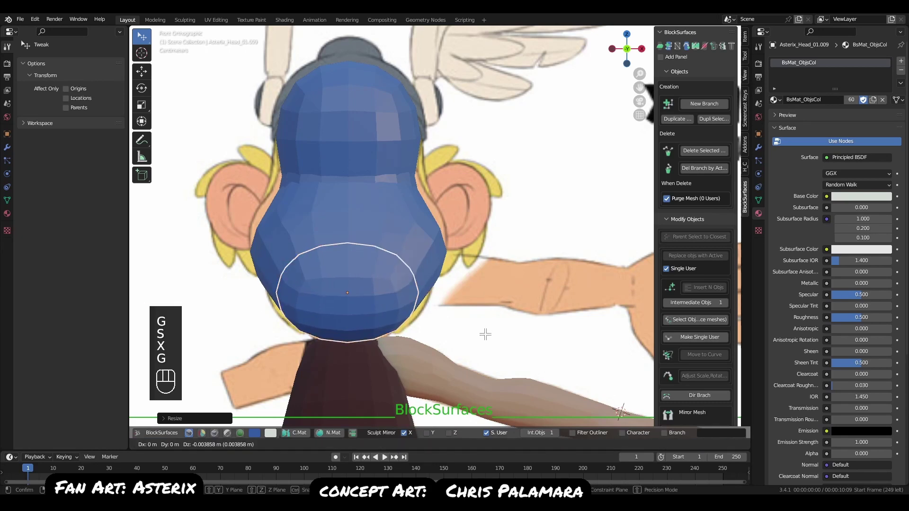
pyautogui.click(485, 334)
# Enter Sculpt Mode on the cheek object and pull its front surface toward the nose with the Grab brush in the side view.
pyautogui.press('q')
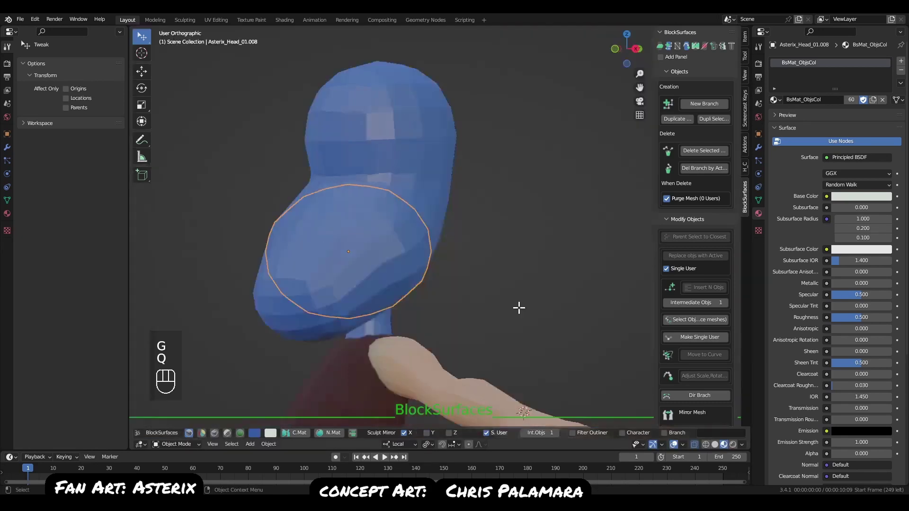
pyautogui.press('Tab')
pyautogui.press('g')
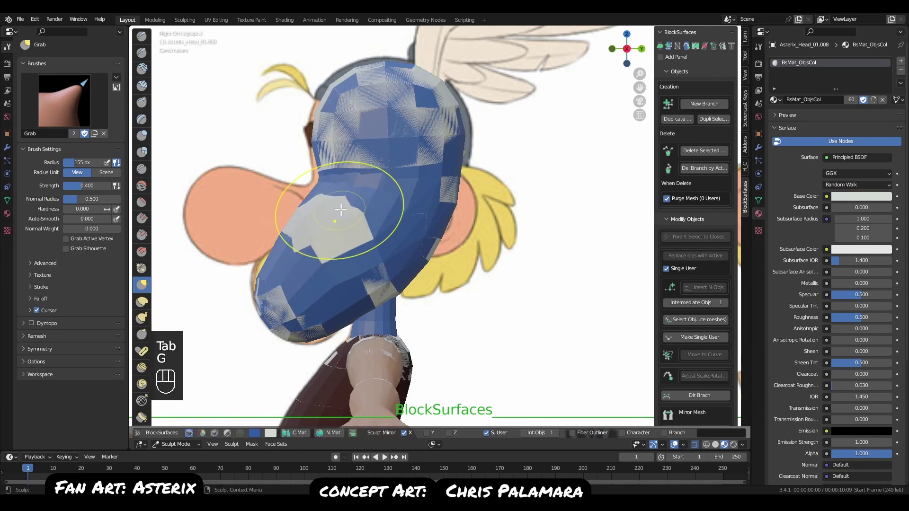
pyautogui.moveTo(334, 213); pyautogui.dragTo(305, 222)
pyautogui.moveTo(361, 201); pyautogui.dragTo(314, 263, button='middle')
pyautogui.press('q')
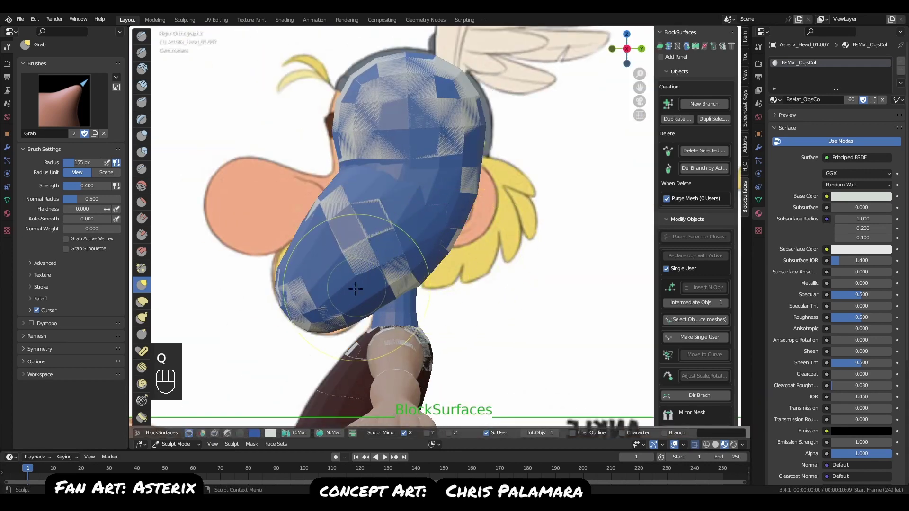
# Leave Sculpt Mode, select the cheek and chin objects together, and insert one intermediate object between them.
pyautogui.press('Tab')
pyautogui.keyDown('shift'); pyautogui.click(314, 307); pyautogui.keyUp('shift')
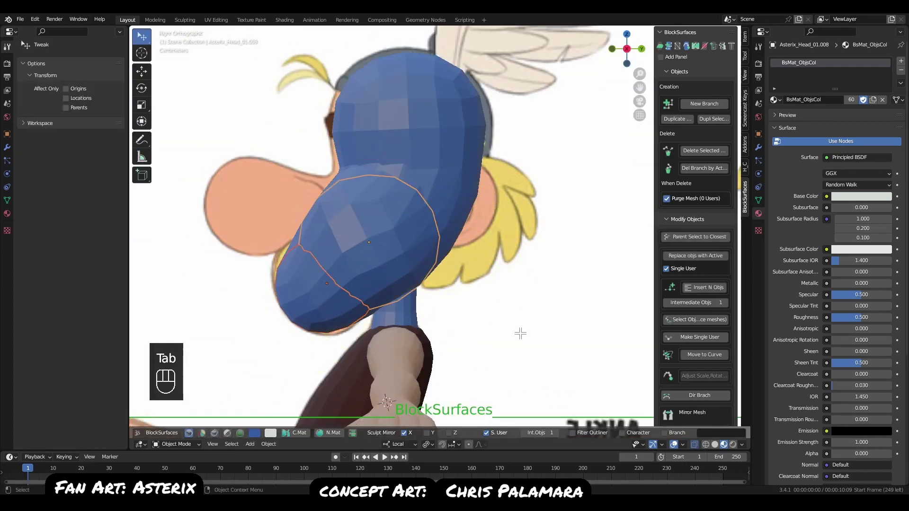
pyautogui.moveTo(483, 320); pyautogui.dragTo(527, 316, button='middle')
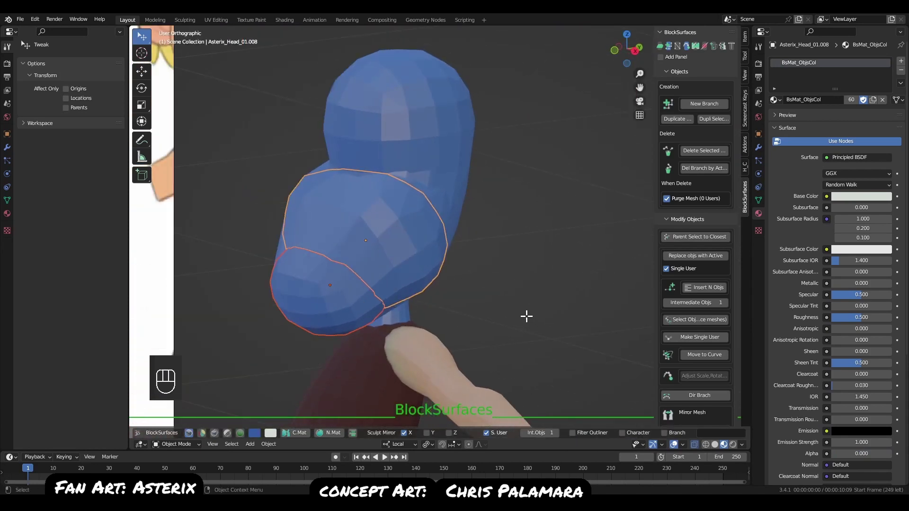
pyautogui.press('i')
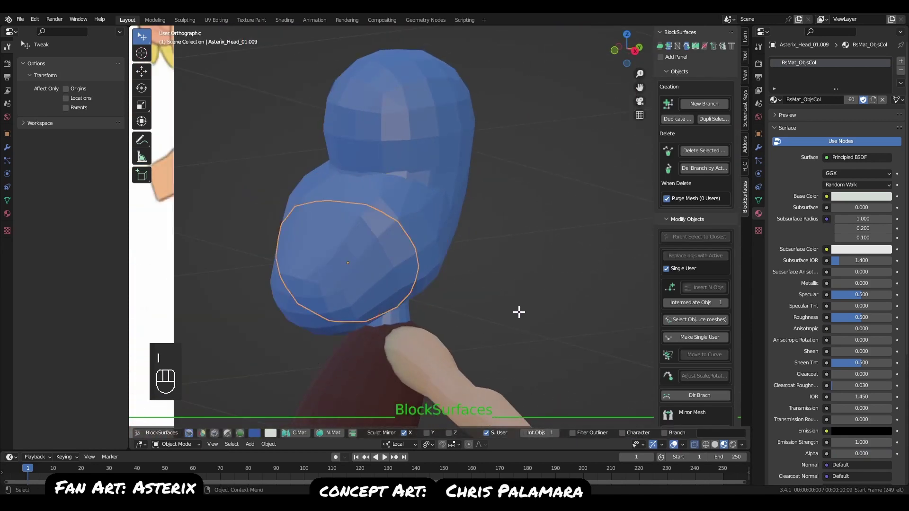
pyautogui.press('q')
pyautogui.press('q')
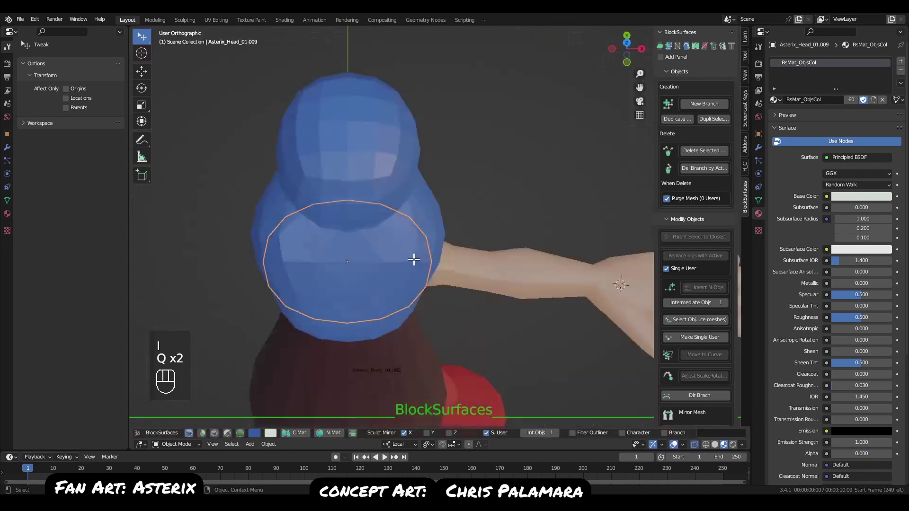
# Adjust the inserted intermediate object's width along local X to follow the jaw in the front view.
pyautogui.press('s')
pyautogui.press('x')
pyautogui.click(495, 318)
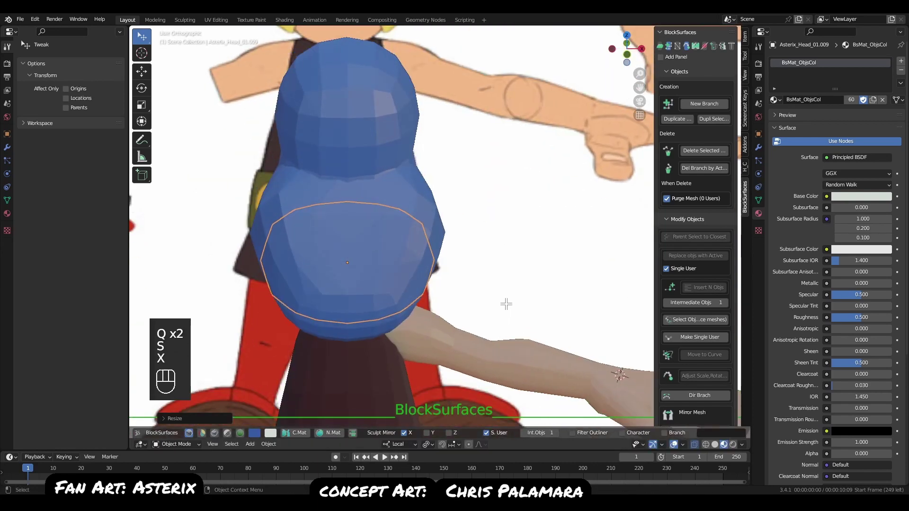
pyautogui.press('s')
pyautogui.press('x')
pyautogui.click(497, 334)
# Narrow the chin object and the intermediate object slightly along local X to match the front jawline.
pyautogui.press('q')
pyautogui.press('s')
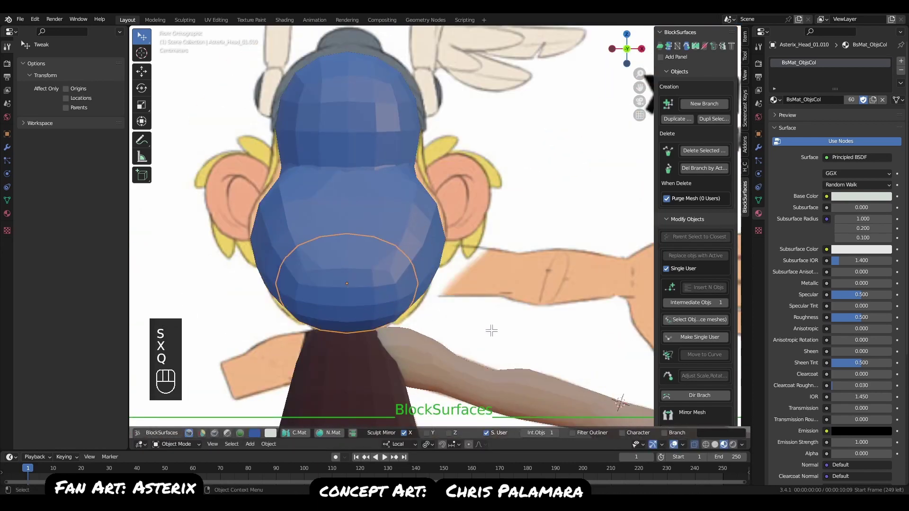
pyautogui.press('x')
pyautogui.click(489, 333)
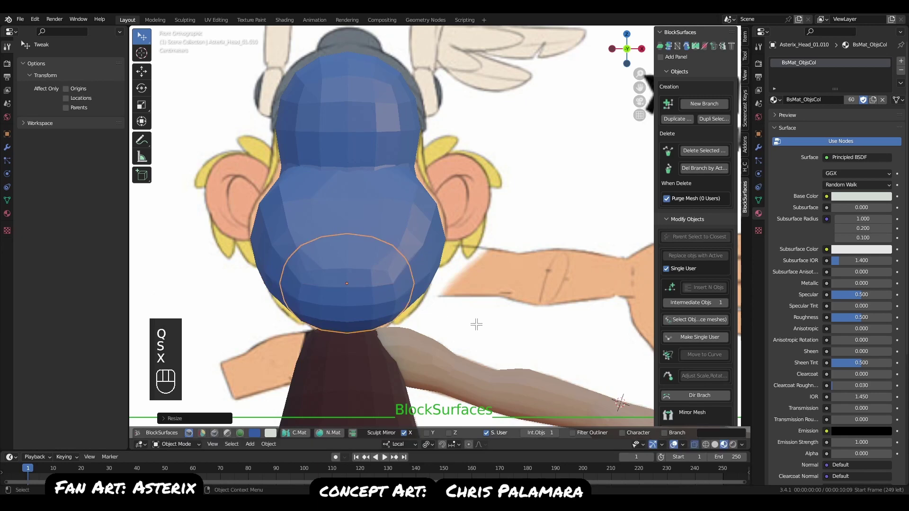
pyautogui.click(427, 265)
pyautogui.press('s')
pyautogui.press('x')
pyautogui.click(474, 316)
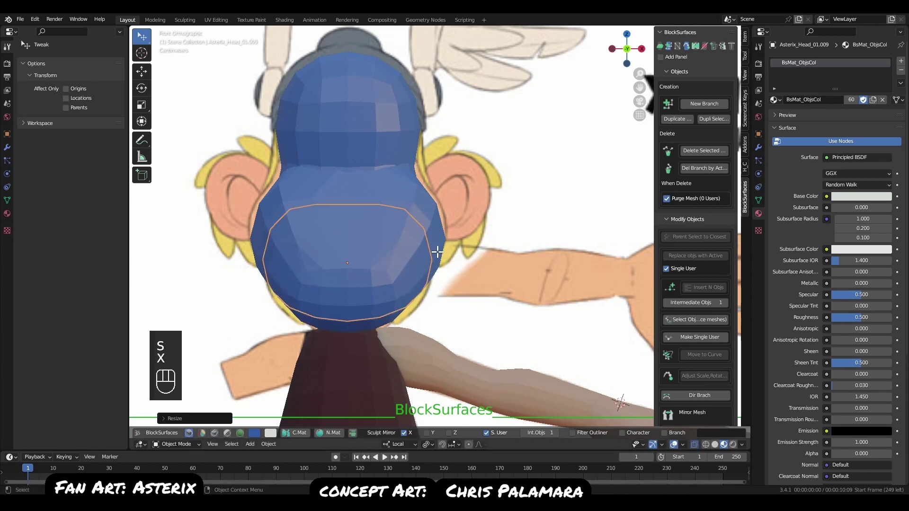
# Enter Sculpt Mode on the cheek object and refine its side surface with the Grab brush.
pyautogui.click(438, 255)
pyautogui.press('Tab')
pyautogui.moveTo(440, 260); pyautogui.dragTo(438, 254, button='middle')
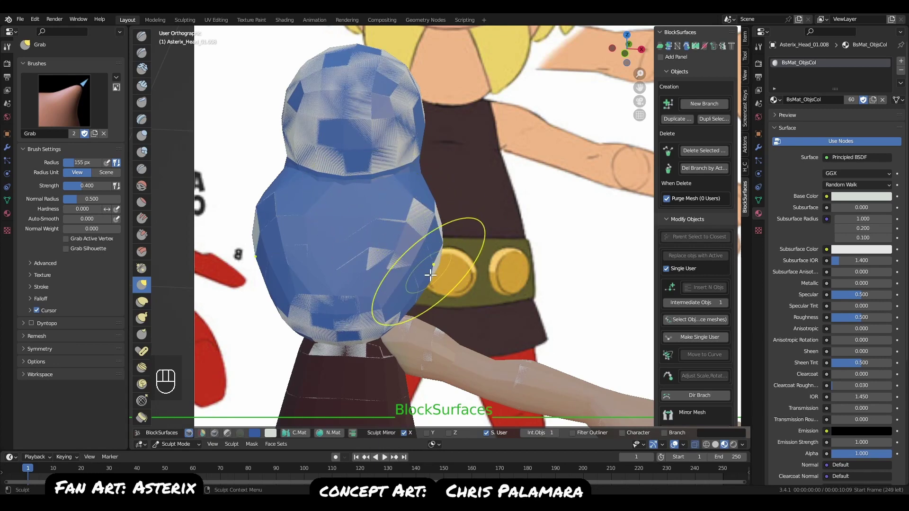
pyautogui.press('q')
pyautogui.press('q')
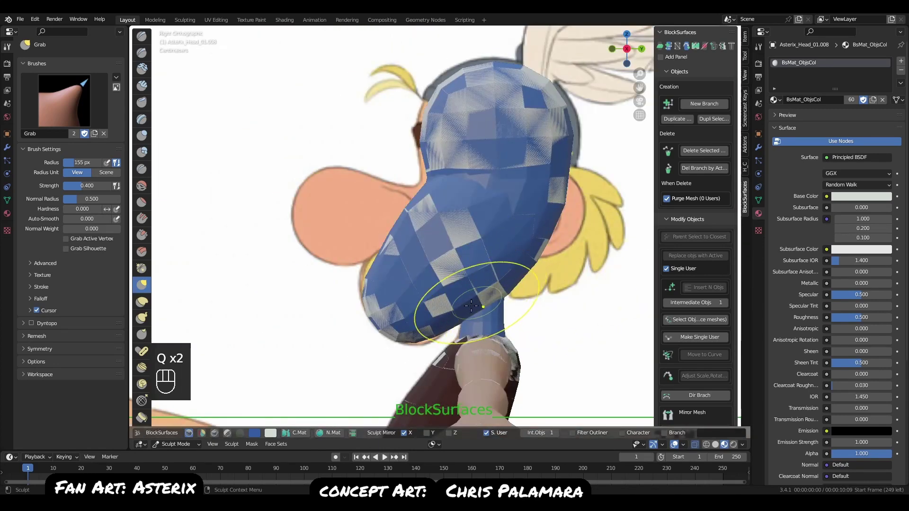
# Sculpt the chin object with the Grab brush at 154 px radius to match the chin profile, then return to Object Mode.
pyautogui.press('Tab')
pyautogui.press('Tab')
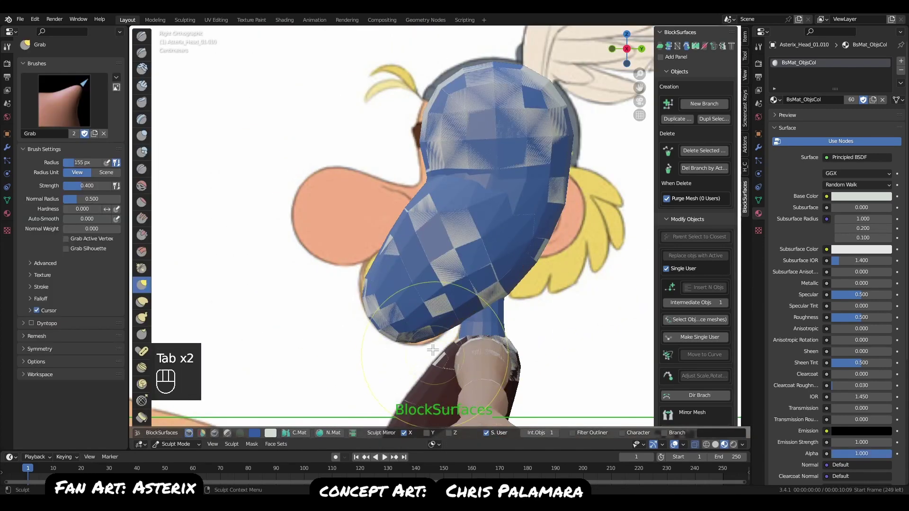
pyautogui.press('f')
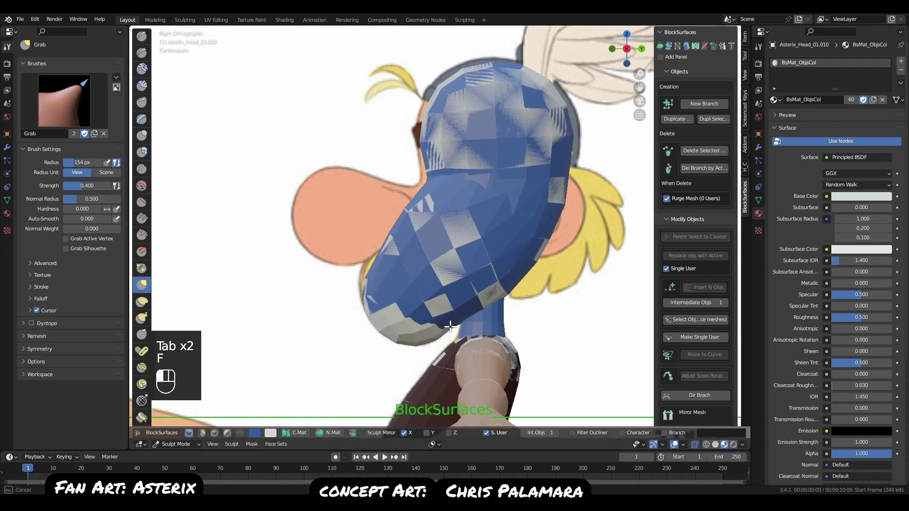
pyautogui.click(450, 326)
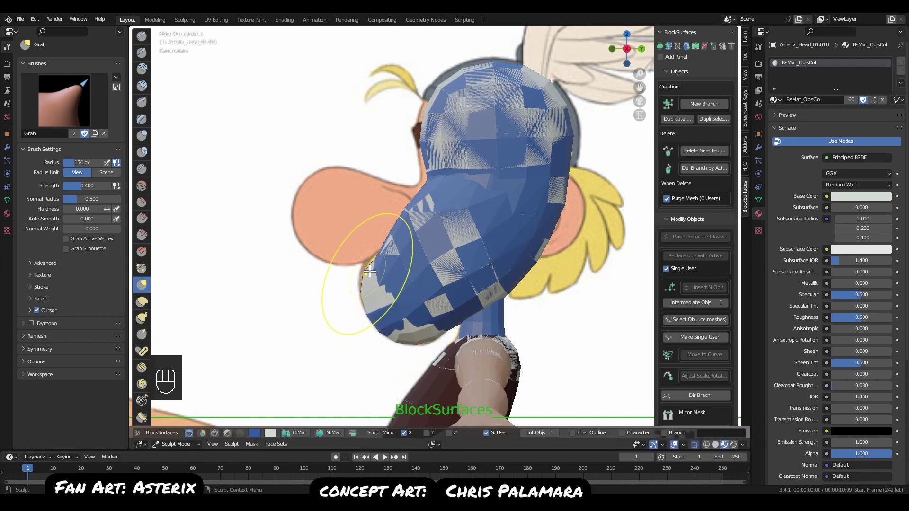
pyautogui.press('Tab')
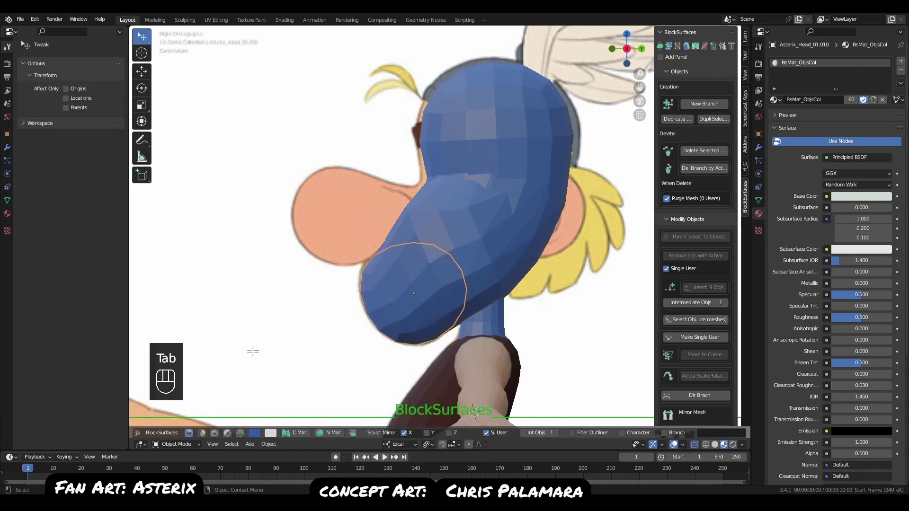
# Extrude a new head object from the chin, scale it down, rotate it, and place it inside the upper cheek behind the nose bridge.
pyautogui.press('Left')
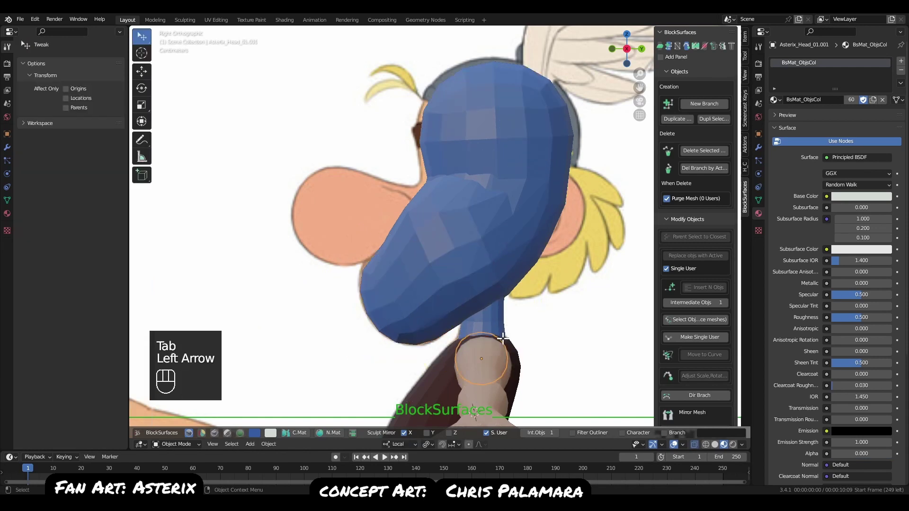
pyautogui.press('Right')
pyautogui.press('e')
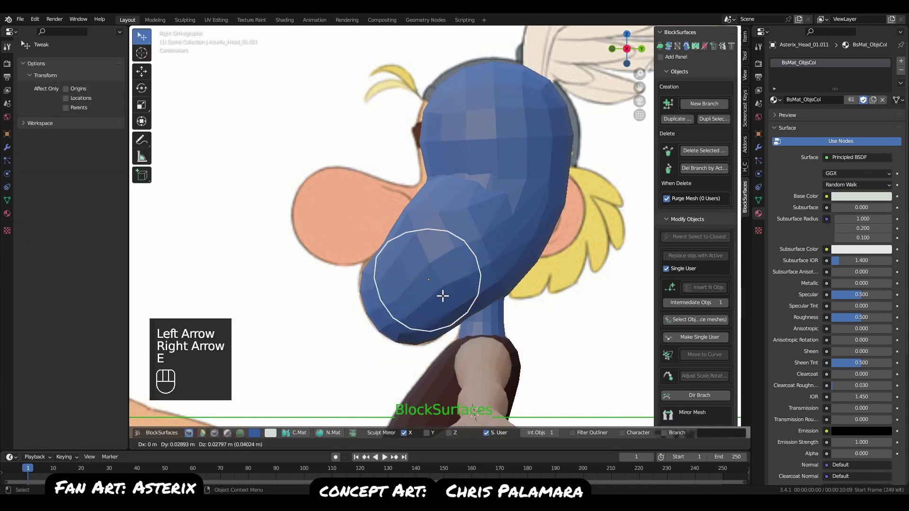
pyautogui.press('s')
pyautogui.click(479, 284)
pyautogui.press('g')
pyautogui.click(485, 266)
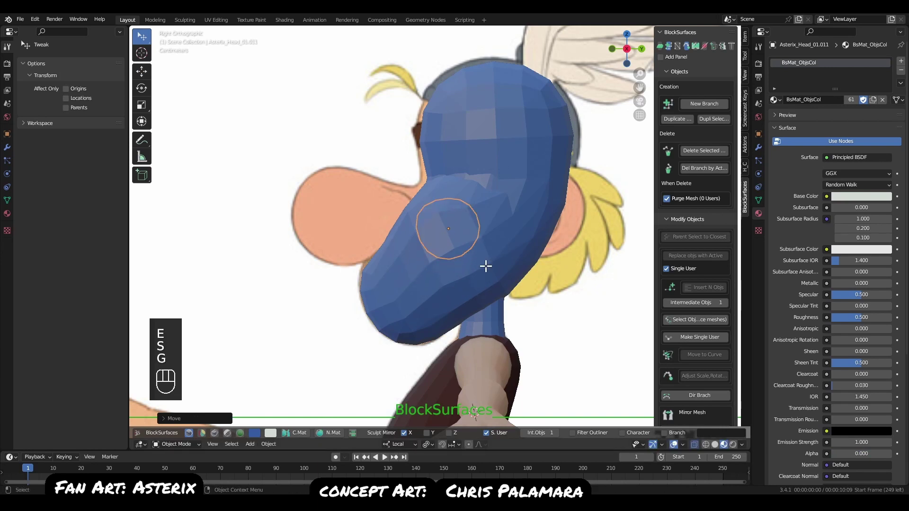
pyautogui.press('r')
pyautogui.click(501, 257)
pyautogui.press('g')
pyautogui.click(518, 223)
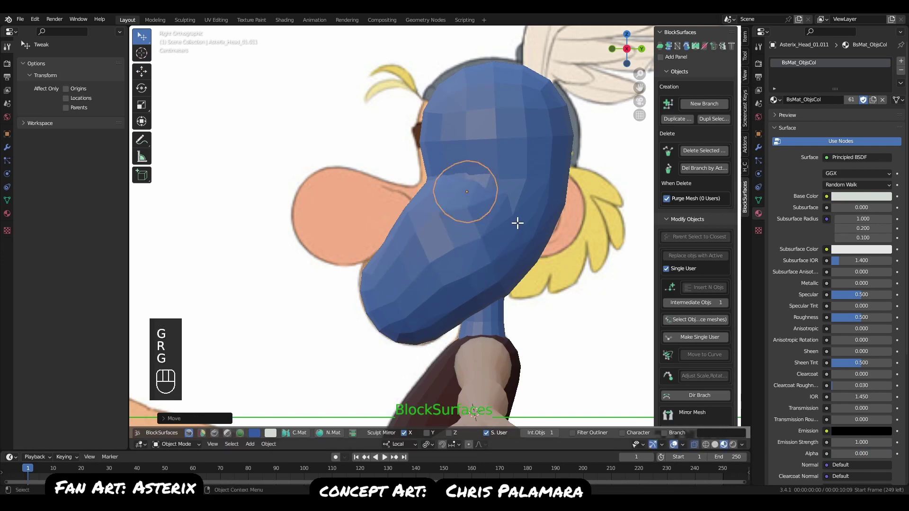
# Extrude three further head objects forward from the nose root along the nose bridge.
pyautogui.press('e')
pyautogui.click(514, 206)
pyautogui.press('e')
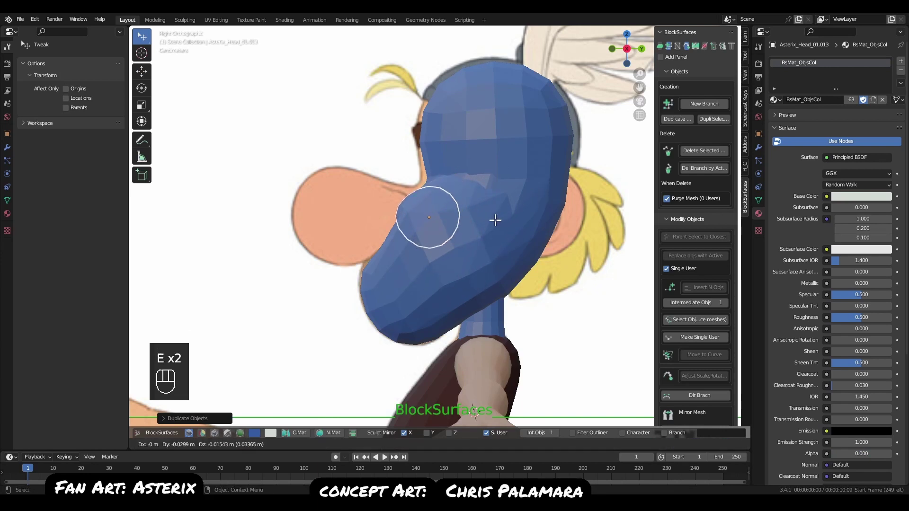
pyautogui.click(489, 219)
pyautogui.press('g')
pyautogui.click(487, 226)
pyautogui.press('e')
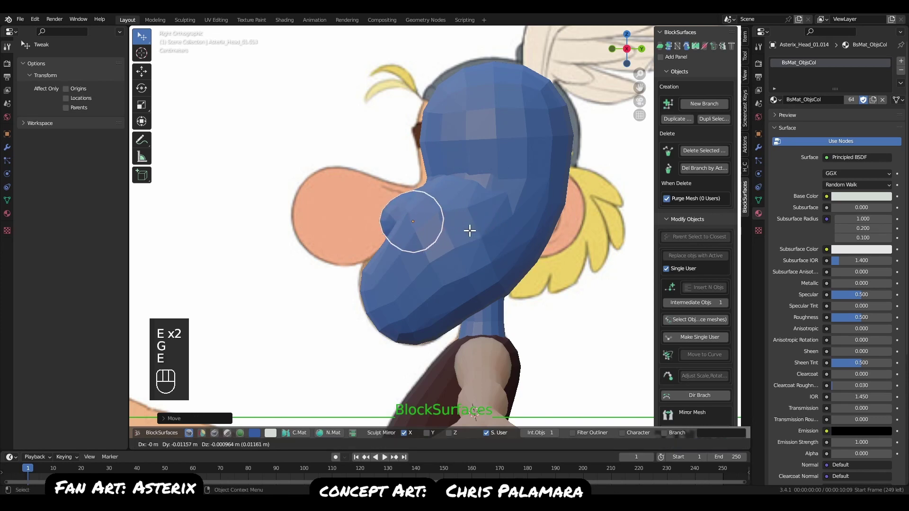
pyautogui.click(455, 228)
# Extrude a nose-tip object forward, scale it up by about 1.27, rotate it, and position it within the nose outline.
pyautogui.press('e')
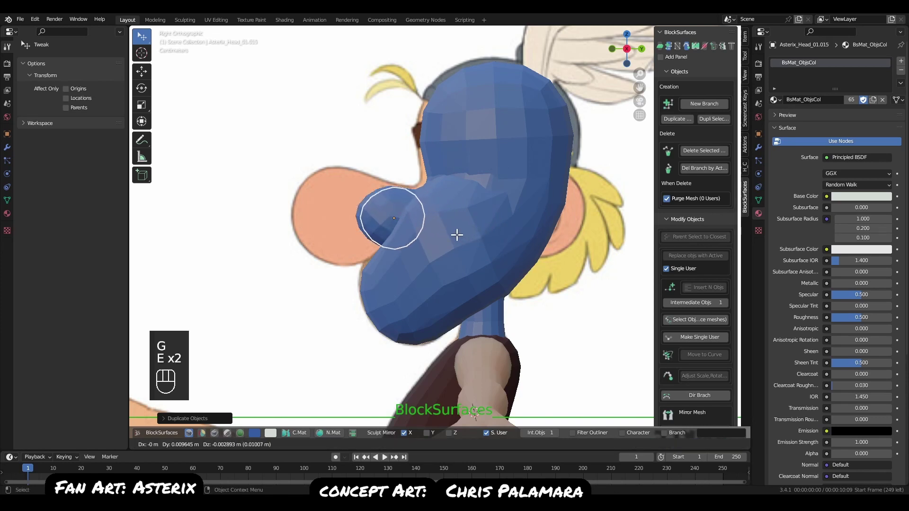
pyautogui.press('s')
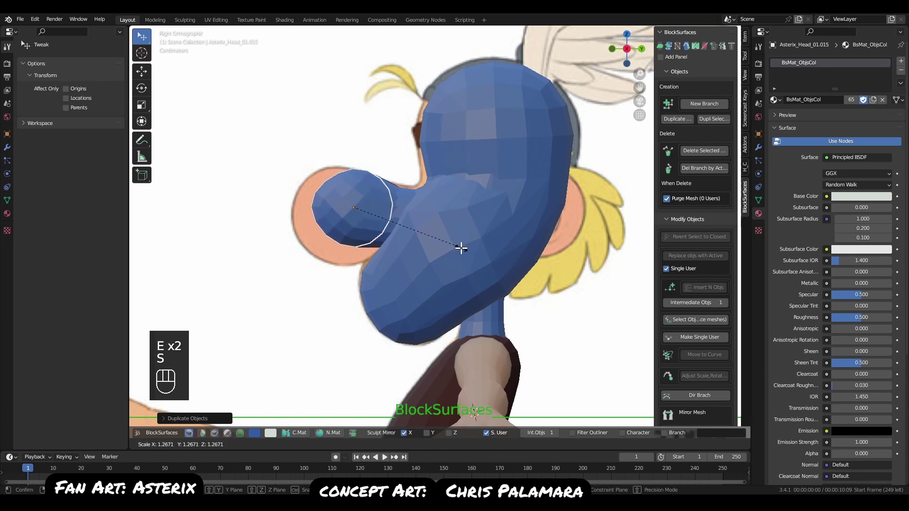
pyautogui.click(461, 248)
pyautogui.press('g')
pyautogui.click(459, 254)
pyautogui.press('r')
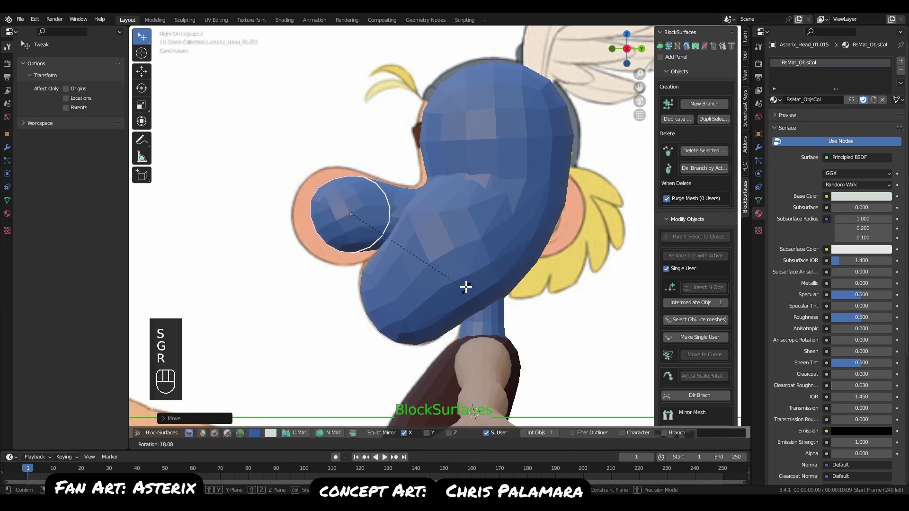
pyautogui.click(470, 273)
pyautogui.press('g')
pyautogui.click(465, 262)
# Scale up the object just behind the nose tip slightly and move it to fit the nose profile.
pyautogui.click(391, 223)
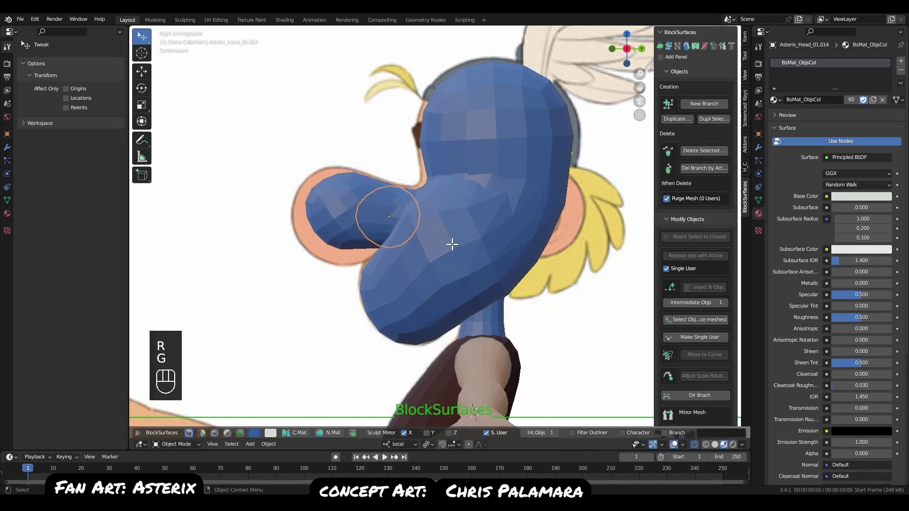
pyautogui.press('s')
pyautogui.click(458, 253)
pyautogui.press('g')
pyautogui.click(458, 243)
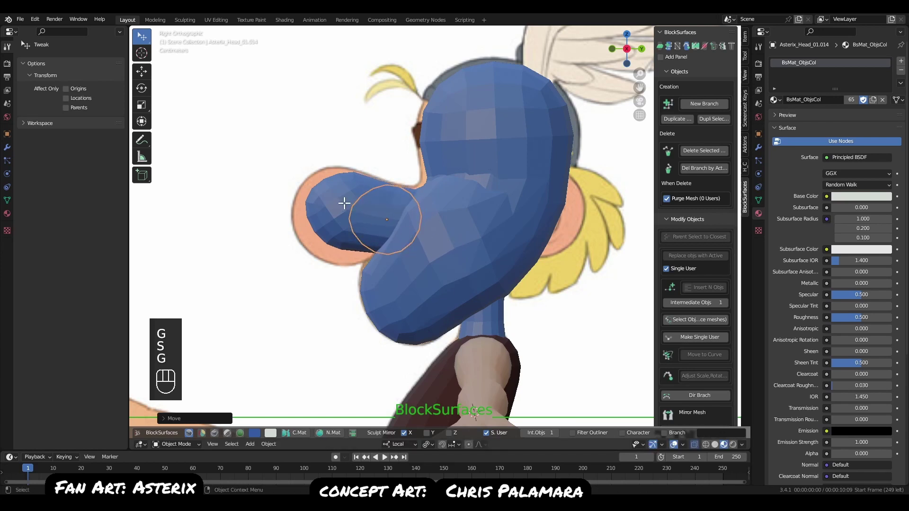
# Reposition the nose-tip object and the one behind it to smooth the nose's shape in the side view.
pyautogui.click(344, 204)
pyautogui.press('g')
pyautogui.click(372, 216)
pyautogui.press('g')
pyautogui.click(396, 218)
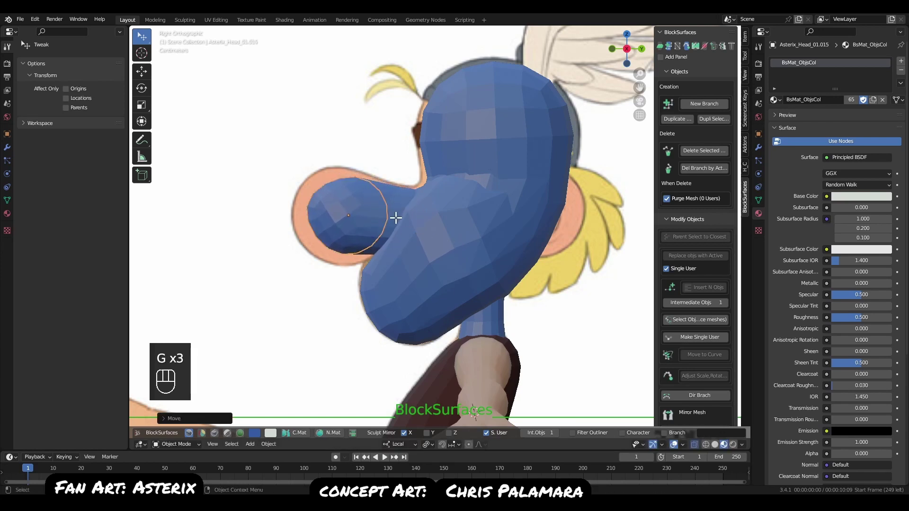
pyautogui.click(393, 216)
pyautogui.press('g')
pyautogui.click(392, 220)
pyautogui.click(360, 217)
pyautogui.press('g')
pyautogui.click(335, 209)
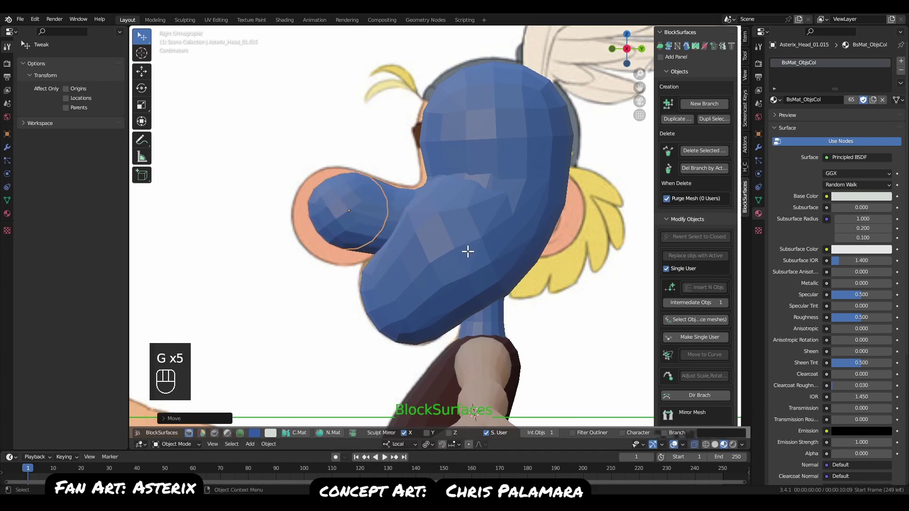
# Scale up the nose-tip object and shift it forward and down to fill the round end of the nose.
pyautogui.press('s')
pyautogui.click(483, 258)
pyautogui.press('g')
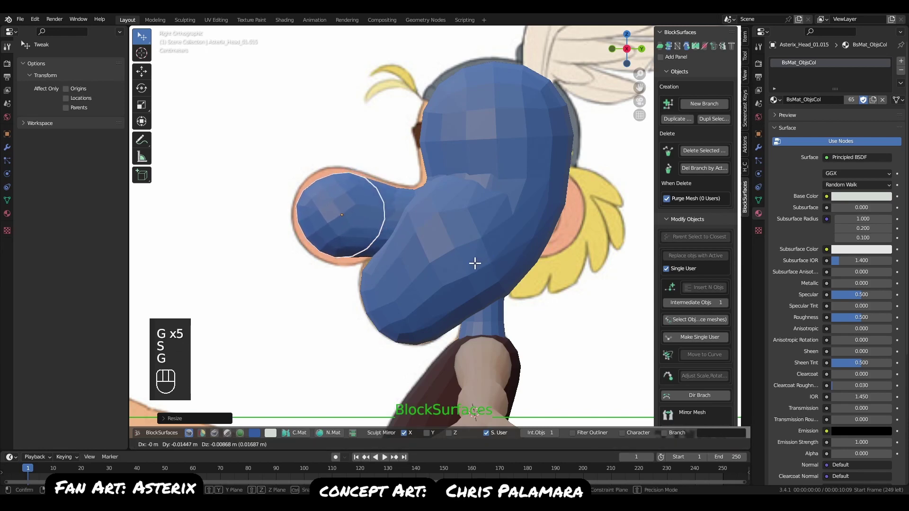
pyautogui.click(474, 261)
pyautogui.press('s')
pyautogui.click(482, 274)
# Sculpt the nose-tip object with the Grab brush to fit the side profile, and adjust its upper side in the front view.
pyautogui.press('Tab')
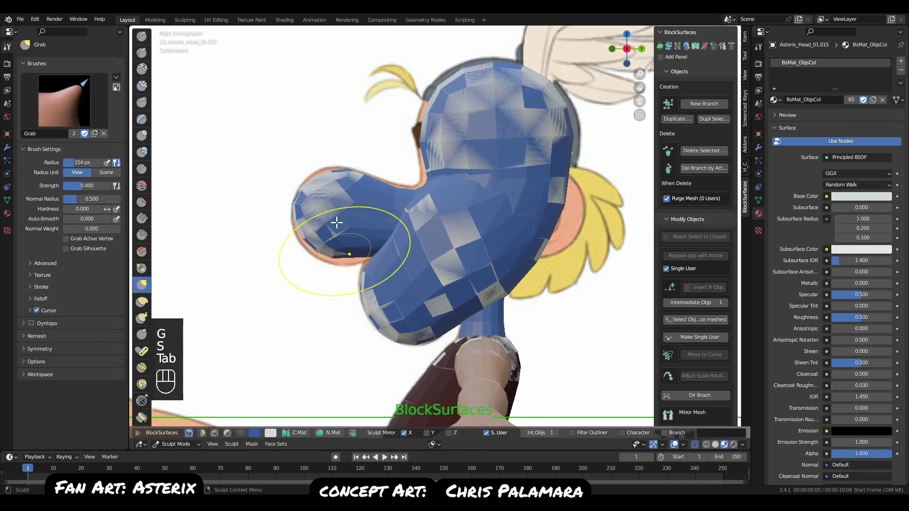
pyautogui.moveTo(336, 222)
pyautogui.mouseDown()
pyautogui.moveTo(322, 178)
pyautogui.moveTo(297, 197)
pyautogui.mouseUp()
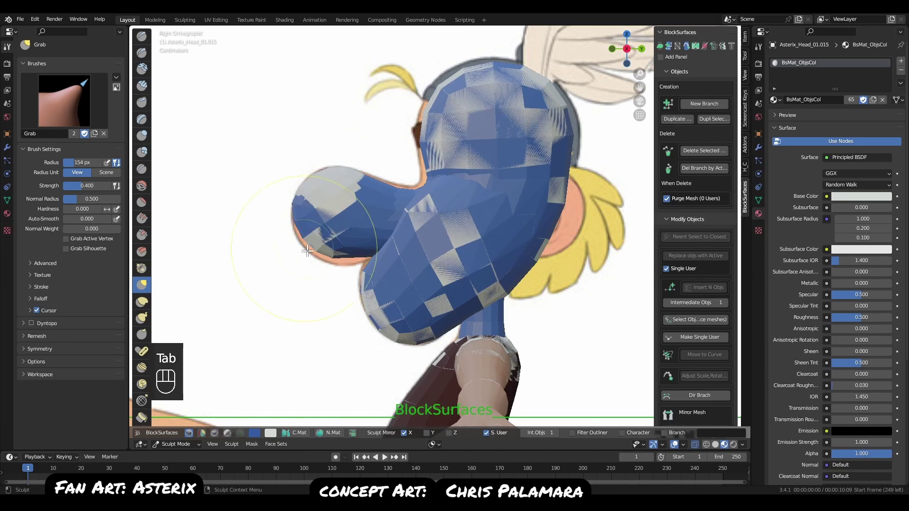
pyautogui.moveTo(303, 240); pyautogui.dragTo(311, 243)
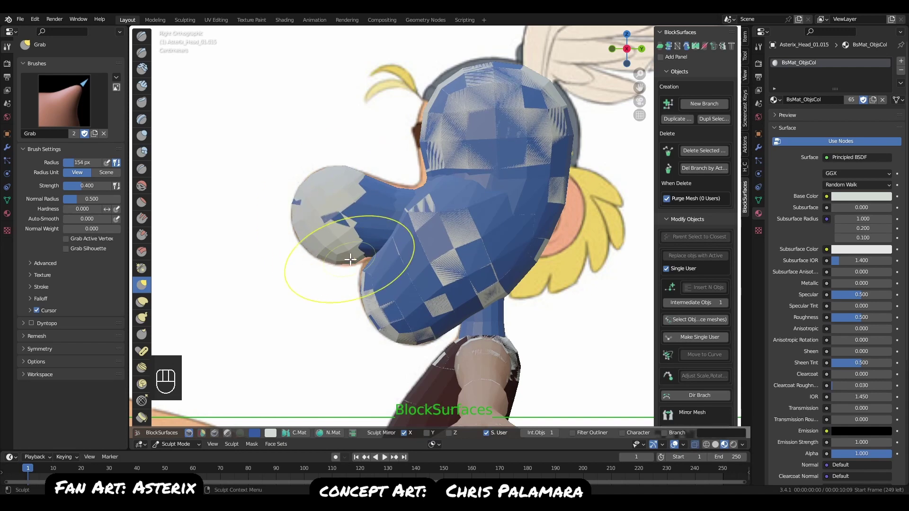
pyautogui.moveTo(351, 259); pyautogui.dragTo(352, 257)
pyautogui.press('q')
pyautogui.moveTo(365, 190); pyautogui.dragTo(370, 187)
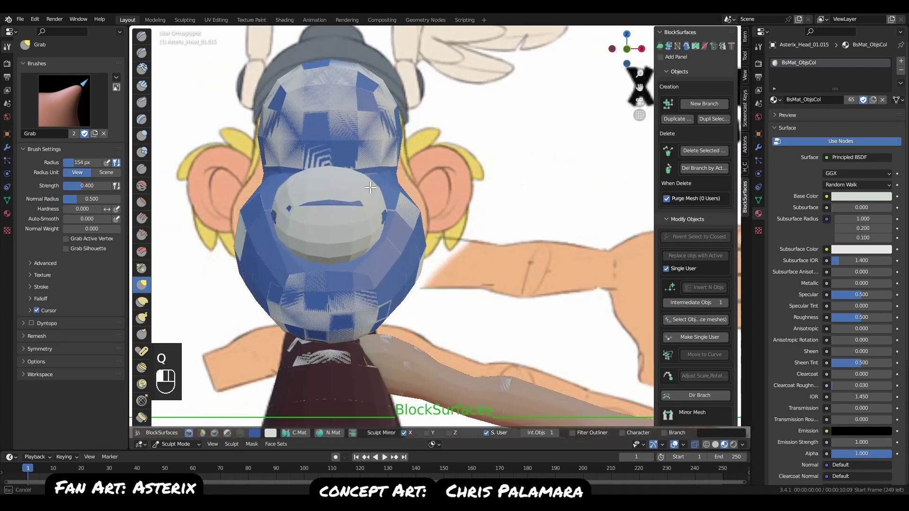
# Adjust the nose-tip object's width along local X in Object Mode.
pyautogui.press('Tab')
pyautogui.press('s')
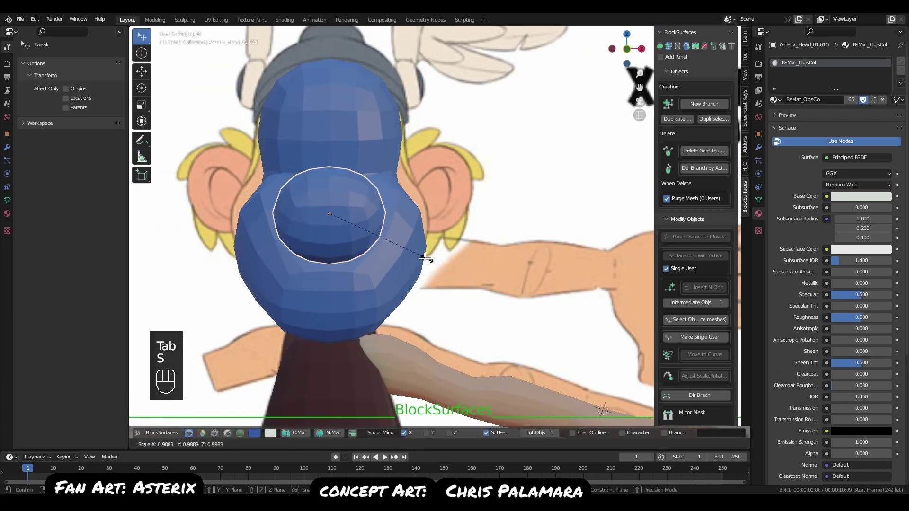
pyautogui.press('x')
pyautogui.click(419, 256)
# Resume sculpting the nose tip, pull its surface upward with the Grab brush, and check the shape against the side reference.
pyautogui.press('Tab')
pyautogui.moveTo(334, 260); pyautogui.dragTo(373, 230, button='middle')
pyautogui.moveTo(372, 230); pyautogui.dragTo(370, 197)
pyautogui.moveTo(428, 304); pyautogui.dragTo(407, 277, button='middle')
pyautogui.press('q')
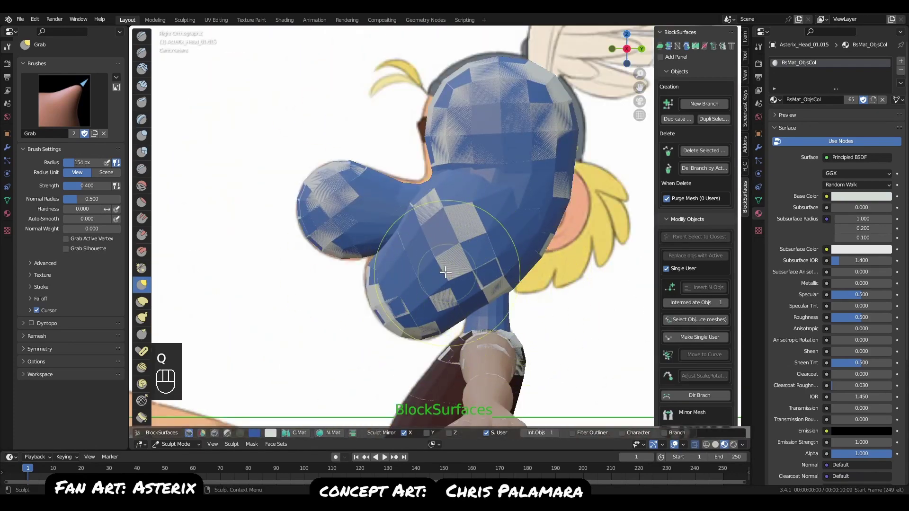
pyautogui.moveTo(485, 263); pyautogui.dragTo(563, 249, button='middle')
pyautogui.press('q')
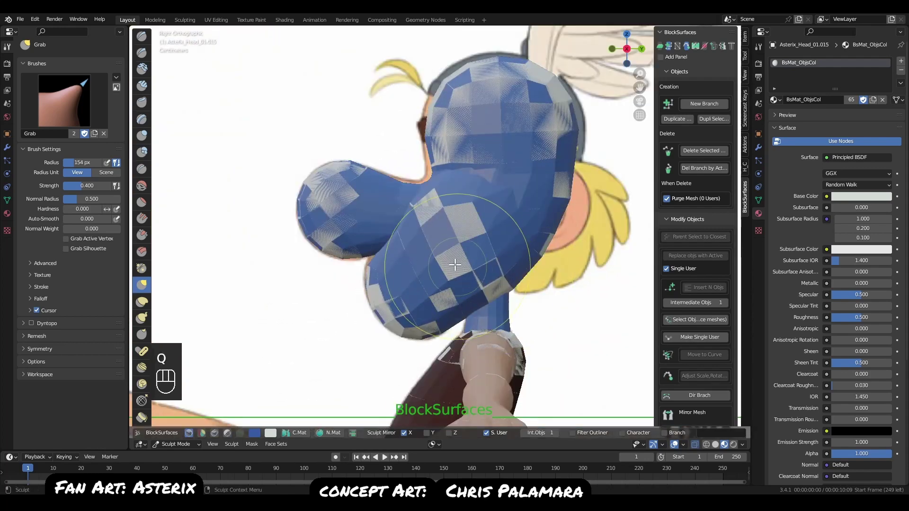
# Switch sculpting to the front chin object and pull its upper front edge with the Grab brush at a 120 px radius.
pyautogui.press('Tab')
pyautogui.keyDown('shift'); pyautogui.click(390, 298); pyautogui.keyUp('shift')
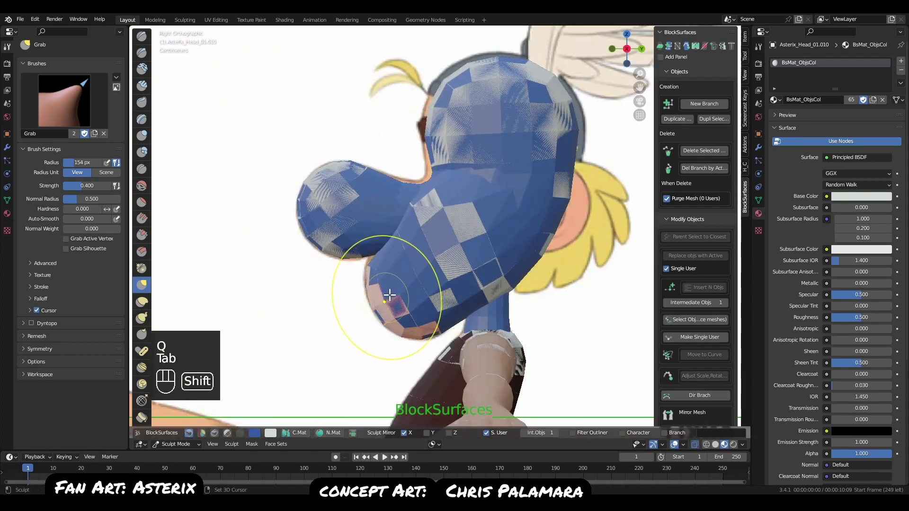
pyautogui.press('f')
pyautogui.click(376, 258)
pyautogui.press('g')
pyautogui.moveTo(376, 258); pyautogui.dragTo(375, 256)
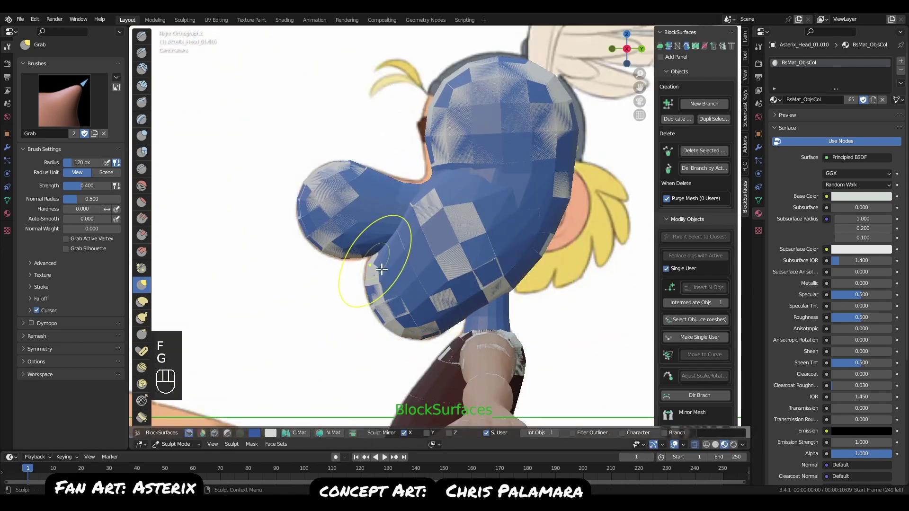
# Refine the front chin object against the side profile, setting the Grab brush radius to 115 px.
pyautogui.moveTo(371, 279)
pyautogui.mouseDown(button='middle')
pyautogui.moveTo(407, 272)
pyautogui.moveTo(433, 286)
pyautogui.moveTo(372, 312)
pyautogui.mouseUp(button='middle')
pyautogui.press('f')
pyautogui.press('v')
pyautogui.press('f')
pyautogui.click(445, 288)
# Compare the head's shape with the side reference, toggling the branch colour display and viewing it in Object Mode.
pyautogui.press('q')
pyautogui.moveTo(387, 278)
pyautogui.mouseDown(button='middle')
pyautogui.moveTo(397, 259)
pyautogui.moveTo(488, 284)
pyautogui.moveTo(379, 296)
pyautogui.moveTo(448, 308)
pyautogui.moveTo(450, 288)
pyautogui.moveTo(392, 271)
pyautogui.moveTo(450, 284)
pyautogui.moveTo(453, 242)
pyautogui.moveTo(501, 237)
pyautogui.moveTo(459, 239)
pyautogui.mouseUp(button='middle')
pyautogui.press('q')
pyautogui.press('v')
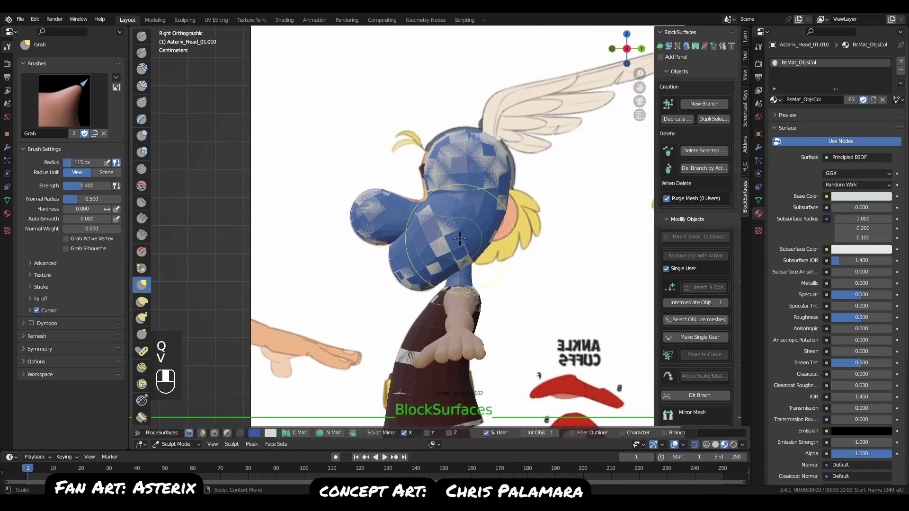
pyautogui.press('v')
pyautogui.press('v')
pyautogui.press('v')
pyautogui.press('v')
pyautogui.press('v')
pyautogui.press('v')
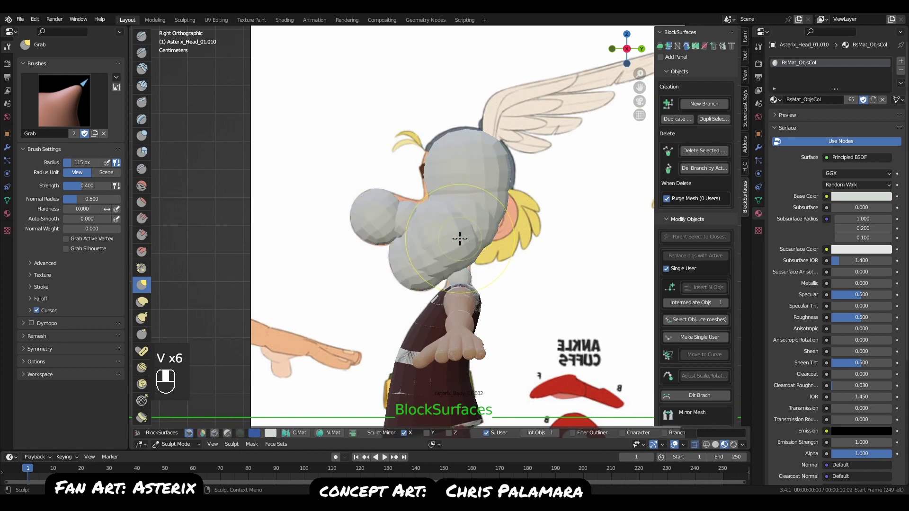
pyautogui.press('Tab')
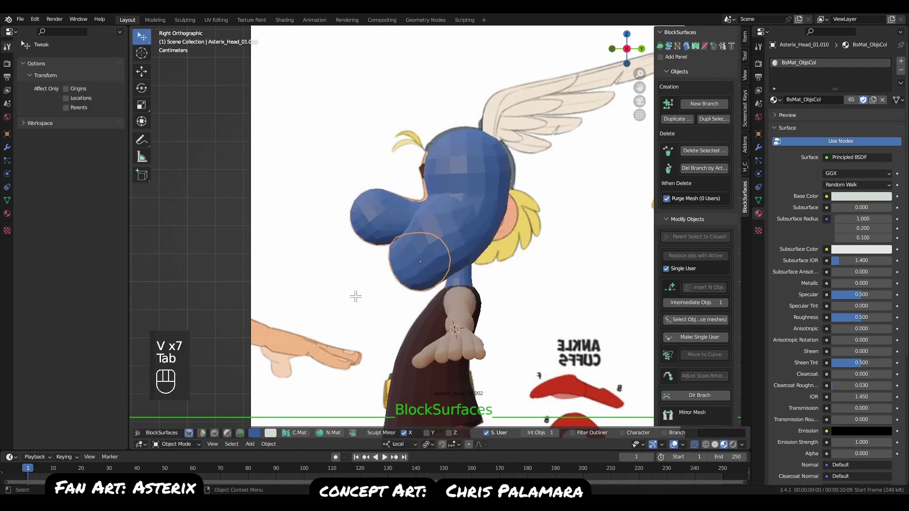
pyautogui.moveTo(355, 294)
pyautogui.mouseDown(button='middle')
pyautogui.moveTo(497, 270)
pyautogui.moveTo(479, 279)
pyautogui.moveTo(508, 285)
pyautogui.moveTo(462, 278)
pyautogui.mouseUp(button='middle')
# Sculpt the cranium object's lower front with the Grab brush to fit the side profile, and reduce the radius to 98 px.
pyautogui.press('q')
pyautogui.keyDown('alt'); pyautogui.moveTo(442, 154); pyautogui.dragTo(441, 200, button='middle'); pyautogui.keyUp('alt')
pyautogui.click(441, 200)
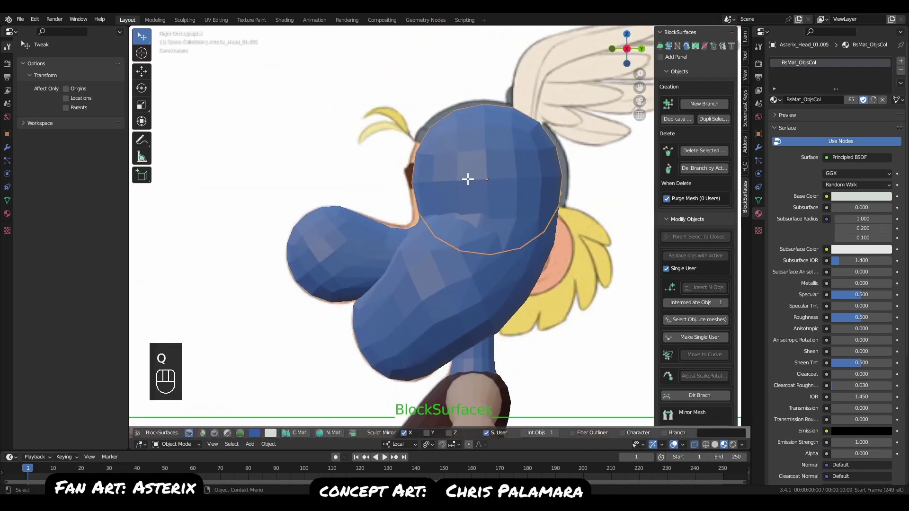
pyautogui.press('Tab')
pyautogui.moveTo(421, 209)
pyautogui.mouseDown()
pyautogui.moveTo(428, 176)
pyautogui.moveTo(427, 210)
pyautogui.mouseUp()
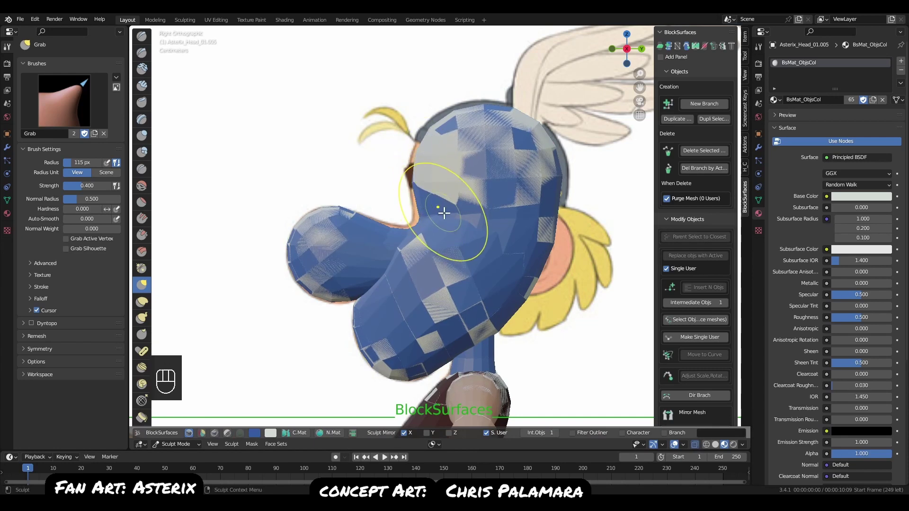
pyautogui.press('v')
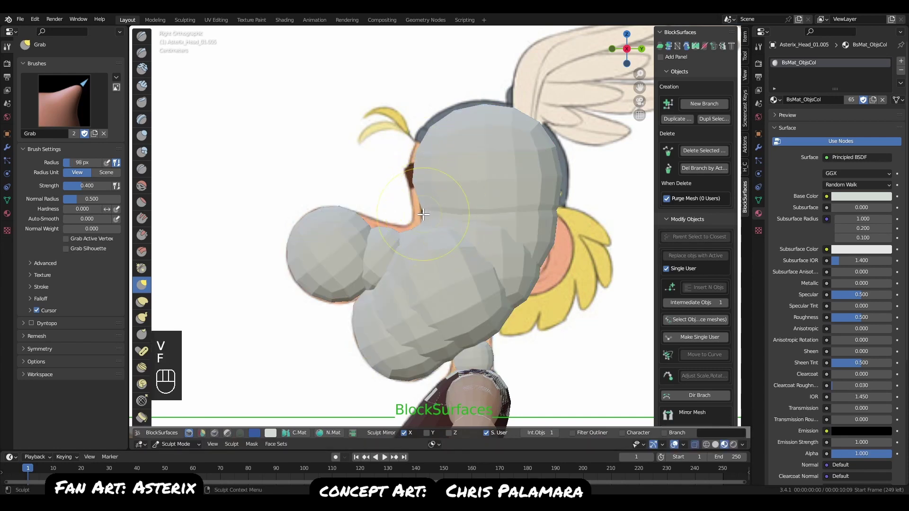
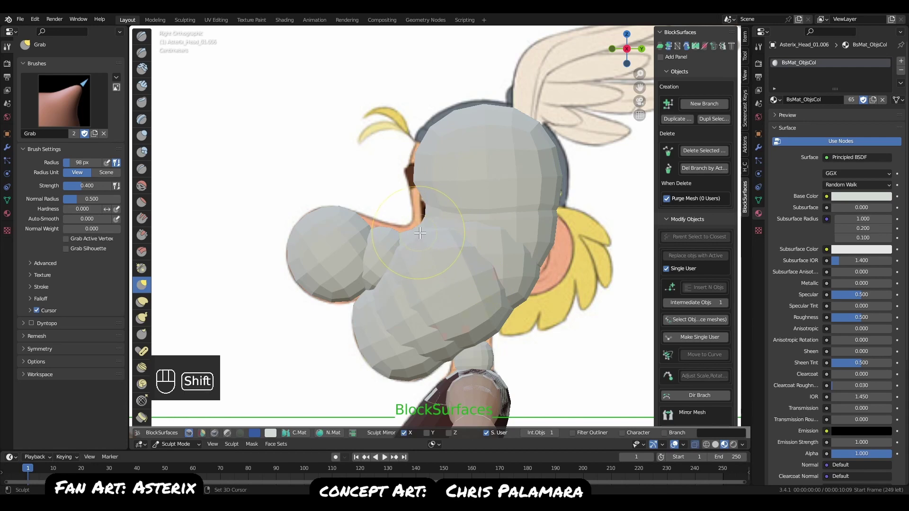
# Check the cheek objects against the front and side references and leave Sculpt Mode.
pyautogui.moveTo(421, 240)
pyautogui.mouseDown(button='middle')
pyautogui.moveTo(442, 264)
pyautogui.moveTo(417, 232)
pyautogui.moveTo(447, 250)
pyautogui.mouseUp(button='middle')
pyautogui.press('q')
pyautogui.press('q')
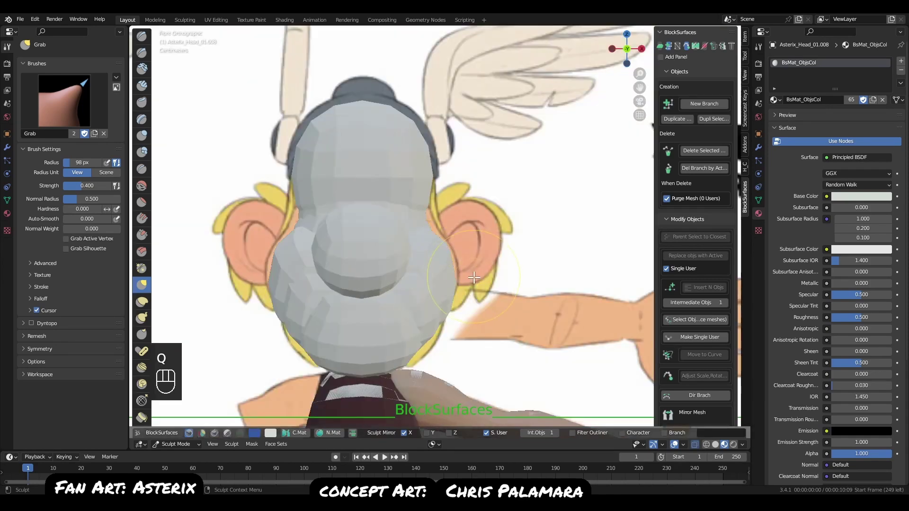
pyautogui.press('v')
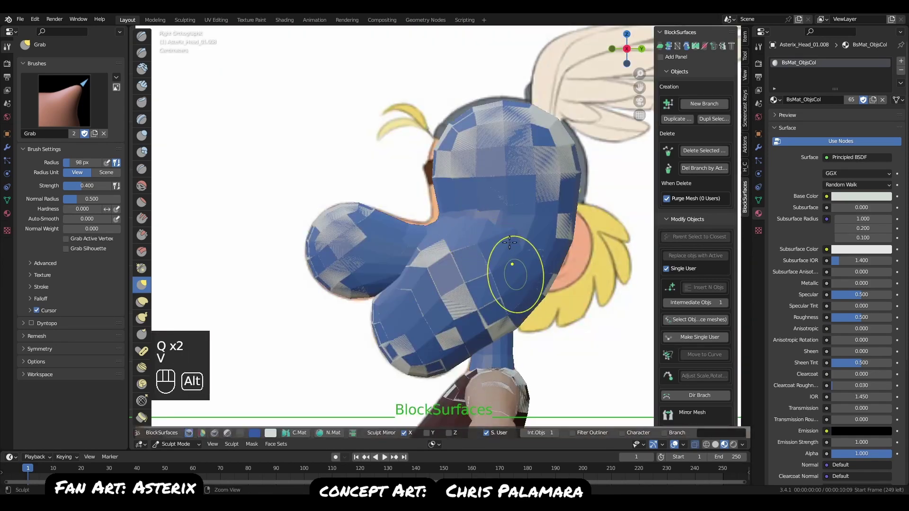
pyautogui.keyDown('alt'); pyautogui.moveTo(513, 264); pyautogui.dragTo(509, 308, button='middle'); pyautogui.keyUp('alt')
pyautogui.press('Tab')
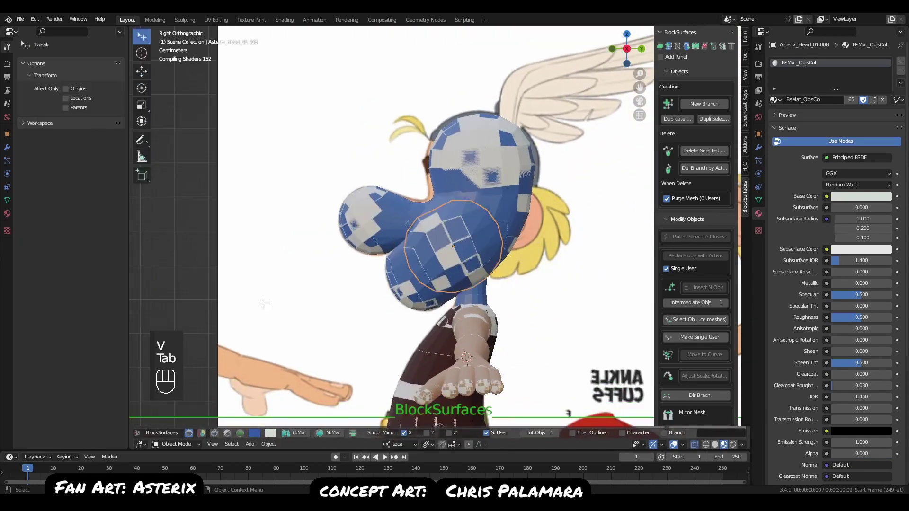
# Add the forearm object to the selection as active and copy its skin-coloured branch material to the head.
pyautogui.moveTo(263, 302); pyautogui.dragTo(528, 338, button='middle')
pyautogui.keyDown('alt'); pyautogui.moveTo(528, 338); pyautogui.dragTo(484, 306, button='middle'); pyautogui.keyUp('alt')
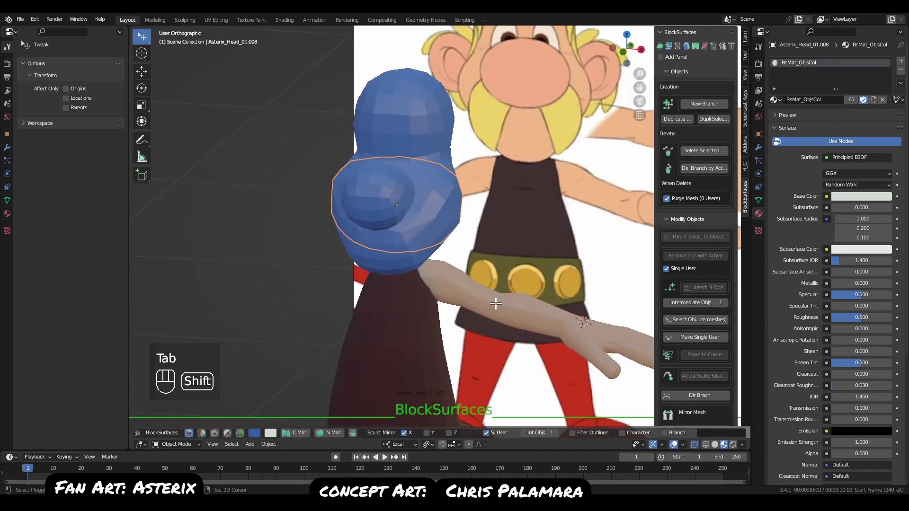
pyautogui.keyDown('shift'); pyautogui.click(495, 303); pyautogui.keyUp('shift')
pyautogui.keyDown('alt'); pyautogui.moveTo(530, 336); pyautogui.dragTo(454, 307, button='middle'); pyautogui.keyUp('alt')
pyautogui.moveTo(402, 273); pyautogui.dragTo(387, 243, button='middle')
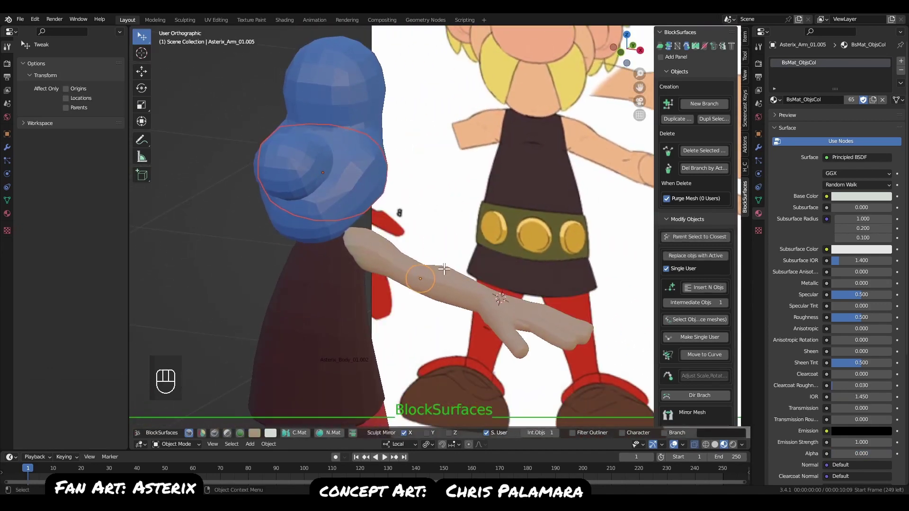
pyautogui.click(296, 432)
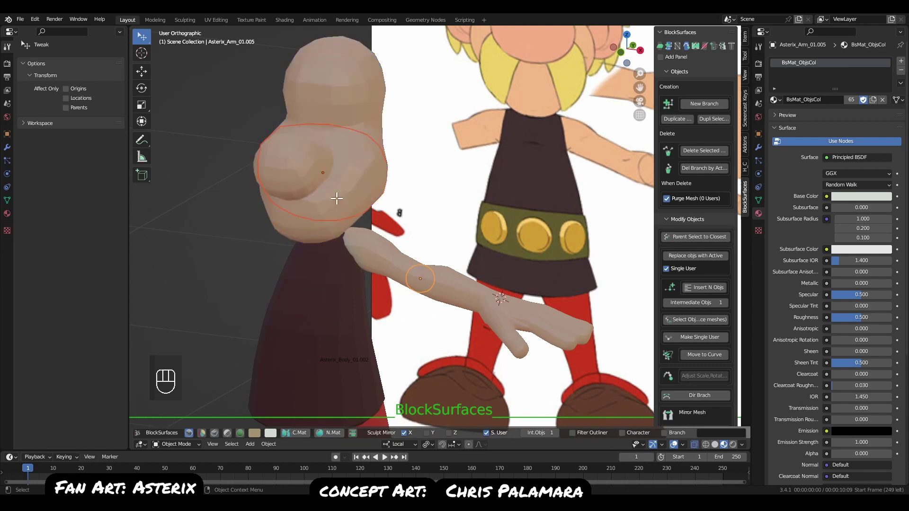
# Set the 3D cursor at the ear position on the head in the side view and add a cube there.
pyautogui.moveTo(415, 346); pyautogui.dragTo(503, 260, button='middle')
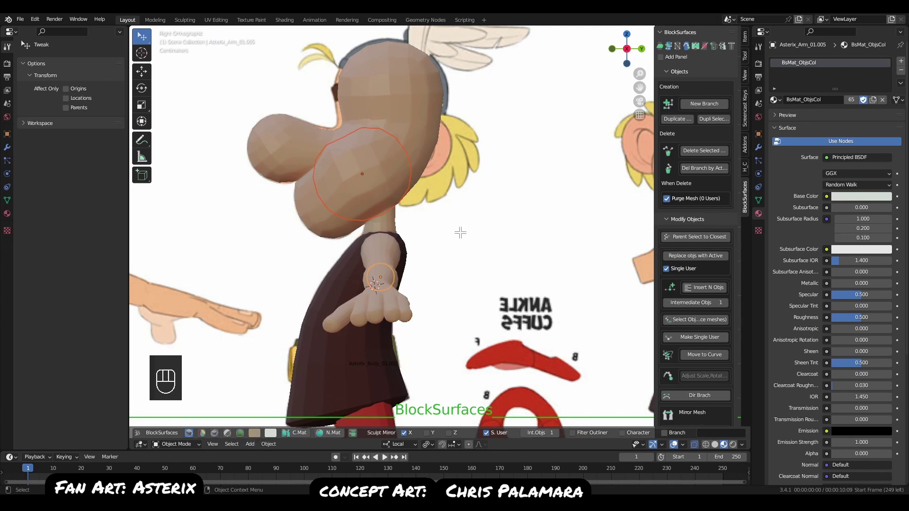
pyautogui.click(412, 128)
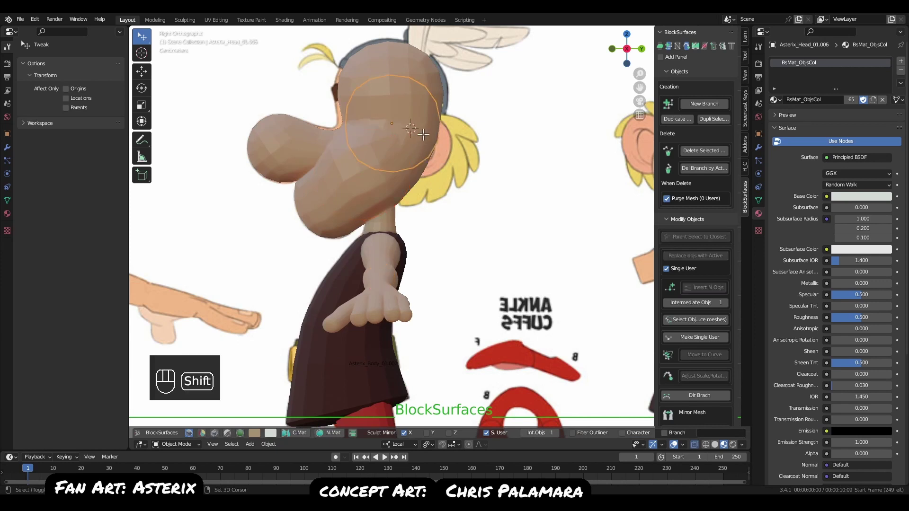
pyautogui.hotkey('shift', 'a')
pyautogui.moveTo(423, 135)
pyautogui.click(466, 150)
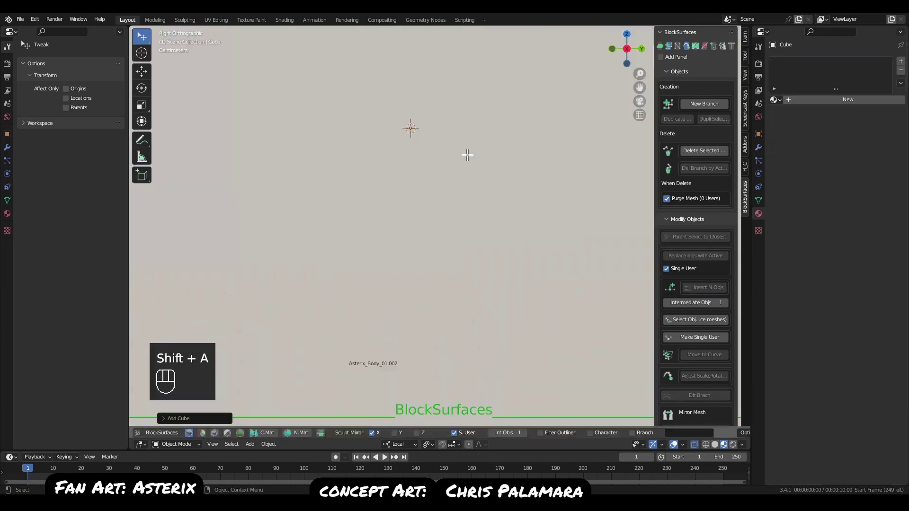
# Scale the cube down to ear thickness, apply a level 2 subdivision and convert it to a mesh.
pyautogui.press('s')
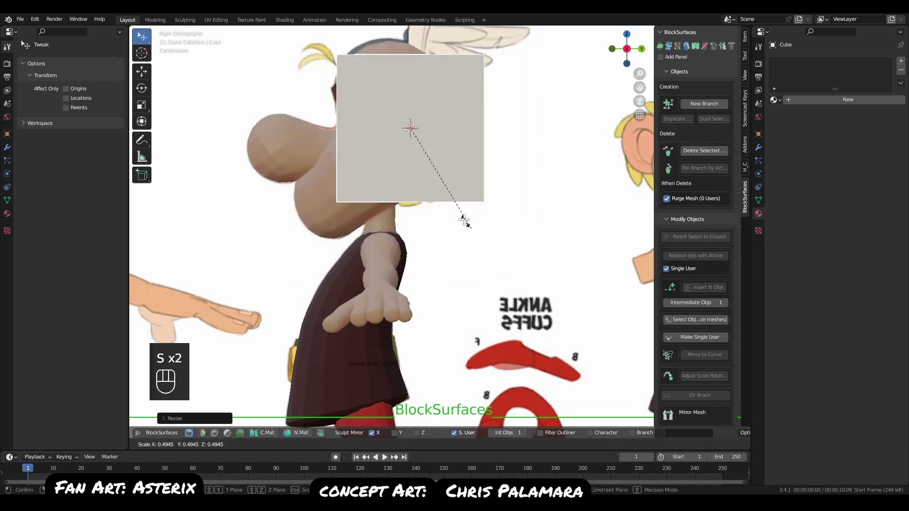
pyautogui.click(445, 203)
pyautogui.press('s')
pyautogui.click(457, 207)
pyautogui.hotkey('ctrl', '2')
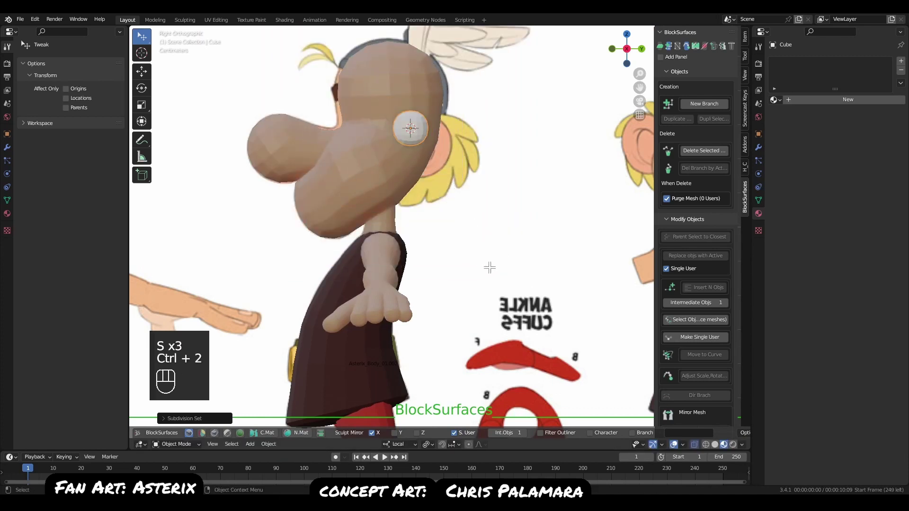
pyautogui.hotkey('alt', 'c')
# Shrink the ball in the front view and move it to the upper ear root beside the head.
pyautogui.press('q')
pyautogui.scroll(3, 450, 140)
pyautogui.press('s')
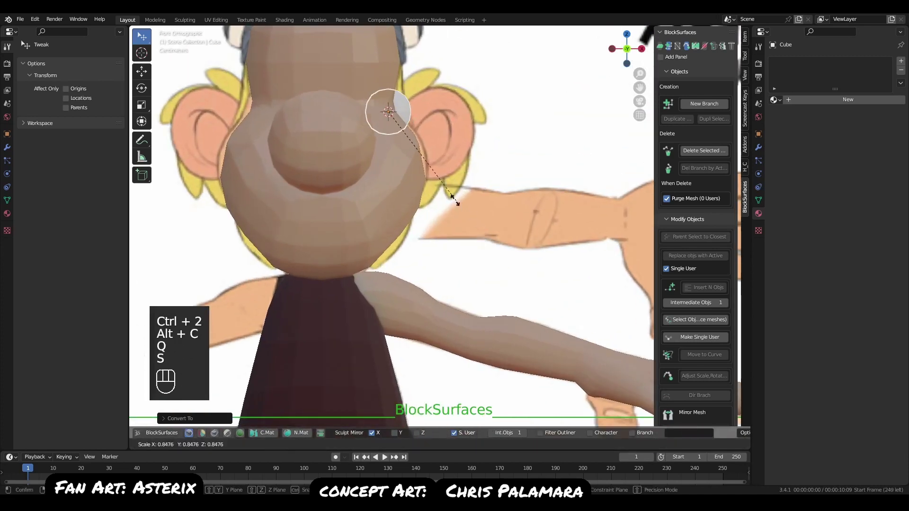
pyautogui.press('g')
pyautogui.click(456, 194)
pyautogui.press('s')
pyautogui.press('g')
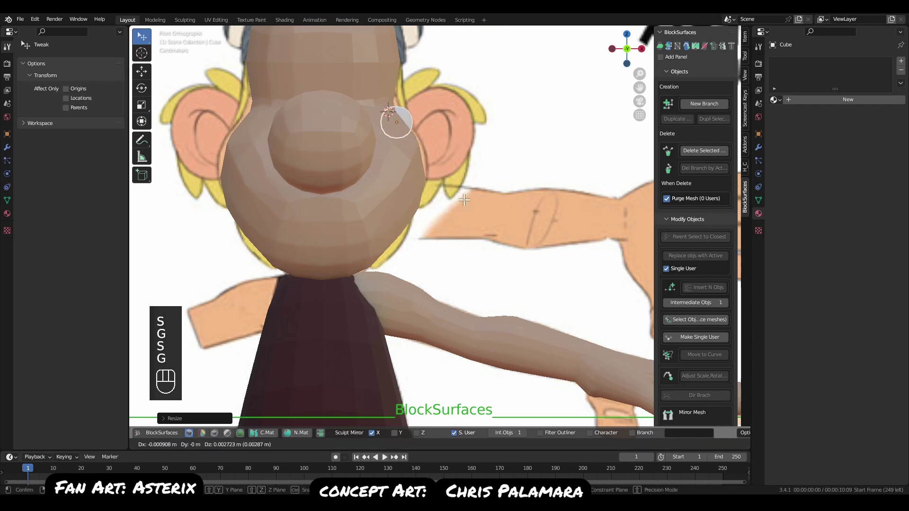
pyautogui.press('s')
pyautogui.click(467, 206)
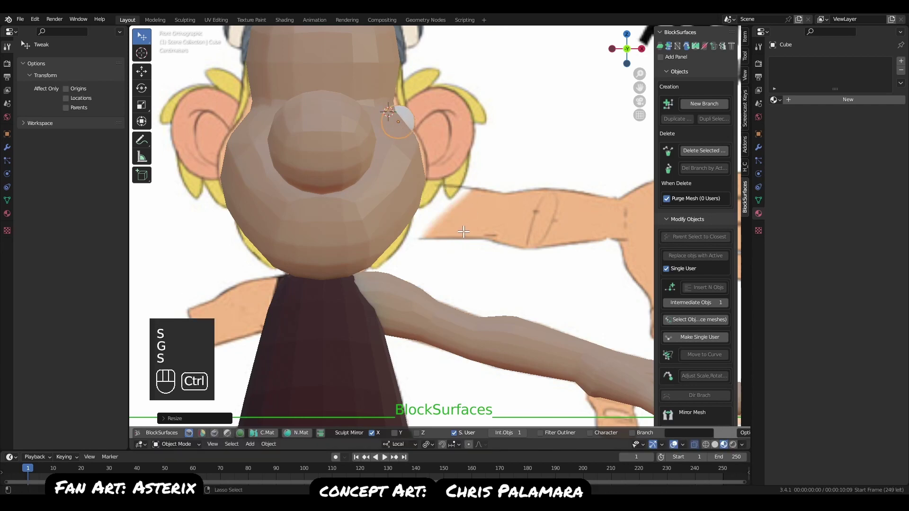
# Create a new BlockSurfaces branch from the ball and extrude its first objects outward along the upper ear.
pyautogui.hotkey('ctrl', 'n')
pyautogui.click(462, 288)
pyautogui.press('e')
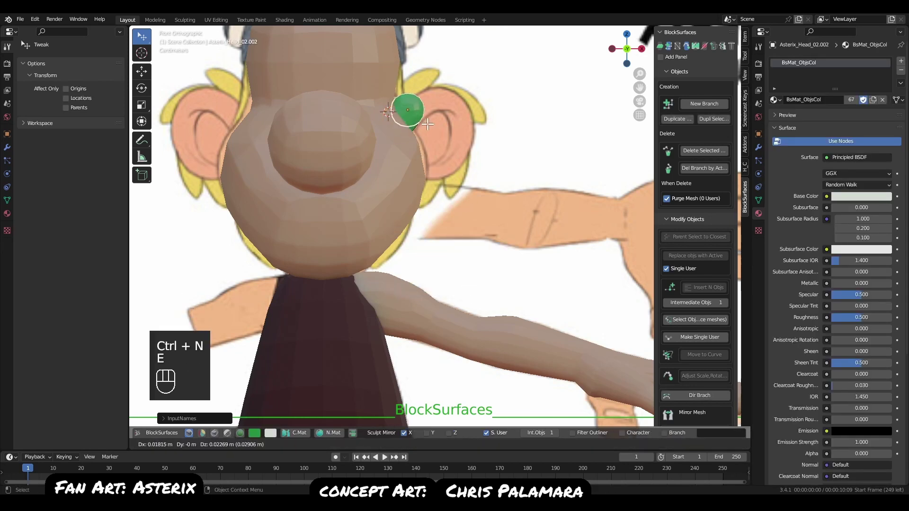
pyautogui.press('e')
pyautogui.press('s')
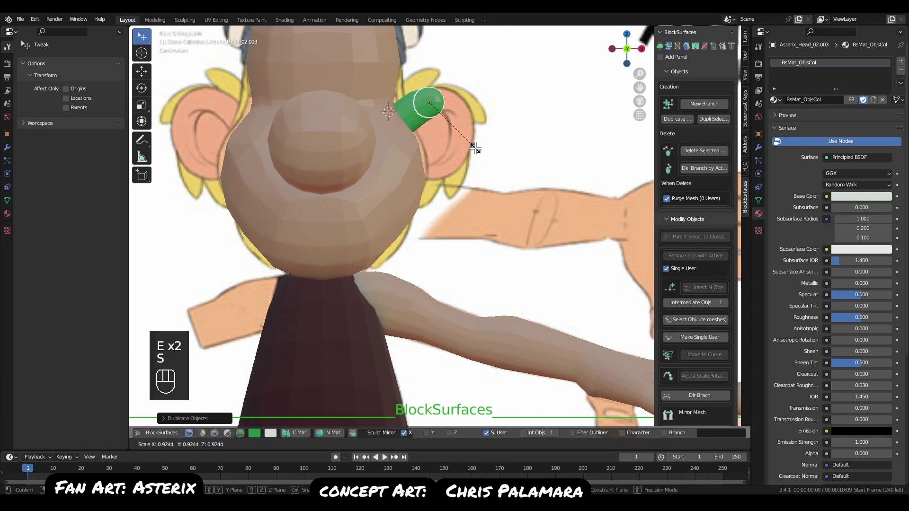
# Extrude further branch objects over the top of the ear, adjusting the last one's position and size.
pyautogui.press('e')
pyautogui.click(485, 143)
pyautogui.press('e')
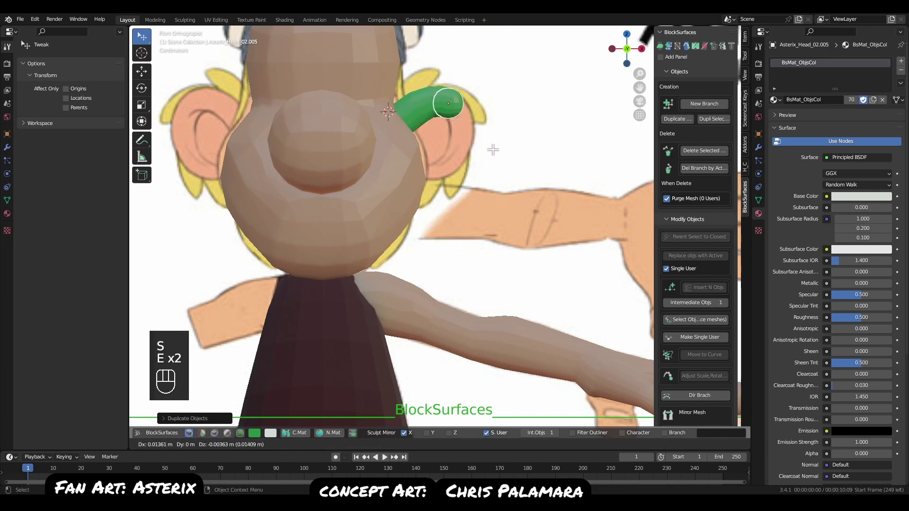
pyautogui.click(492, 150)
pyautogui.press('e')
pyautogui.click(503, 182)
pyautogui.press('g')
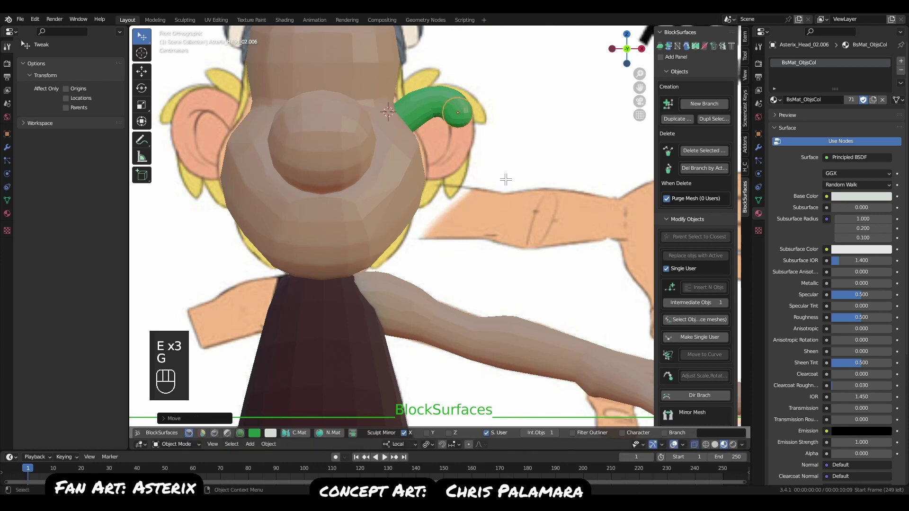
pyautogui.press('s')
pyautogui.click(488, 180)
# Extrude four more branch objects down along the outer edge of the ear.
pyautogui.press('e')
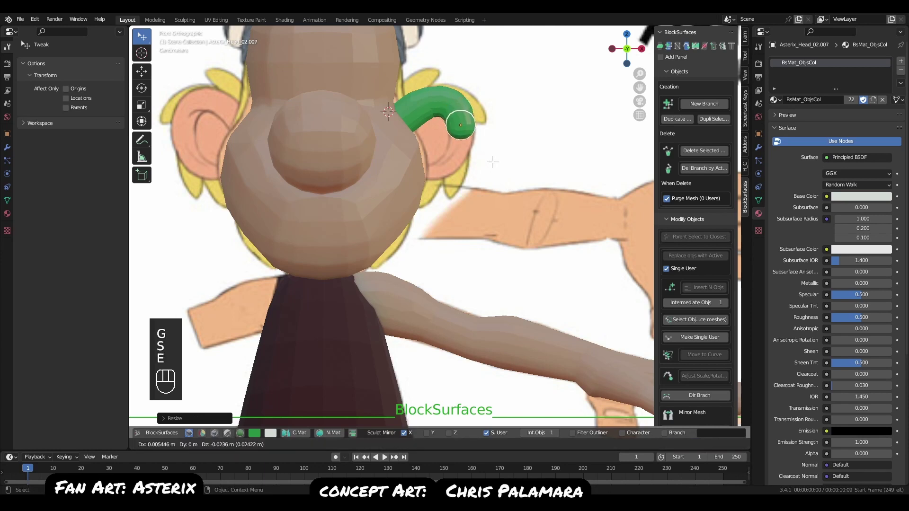
pyautogui.click(493, 169)
pyautogui.press('e')
pyautogui.click(493, 176)
pyautogui.press('e')
pyautogui.click(488, 193)
pyautogui.press('e')
pyautogui.click(481, 207)
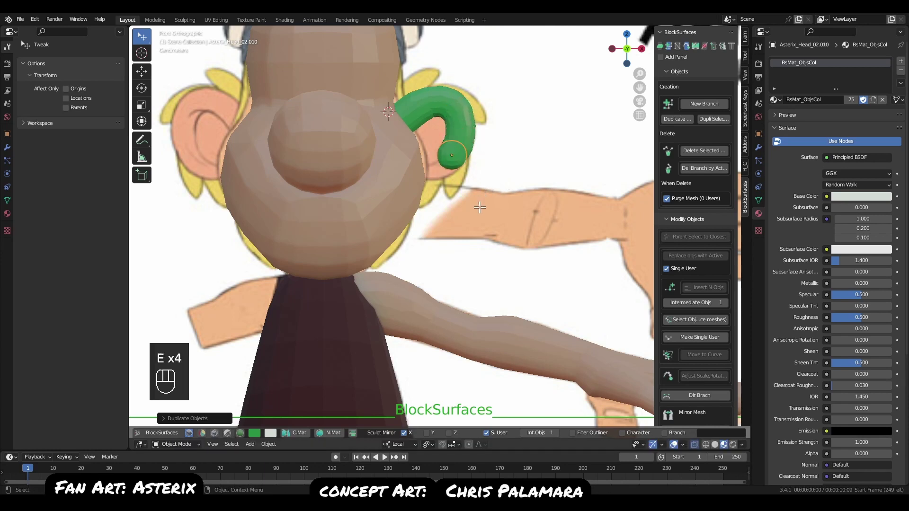
# Extrude the ear branch around the earlobe back toward the cheek, adjusting the size of one object on the way.
pyautogui.press('e')
pyautogui.click(470, 220)
pyautogui.press('s')
pyautogui.click(468, 221)
pyautogui.press('e')
pyautogui.click(459, 224)
pyautogui.press('e')
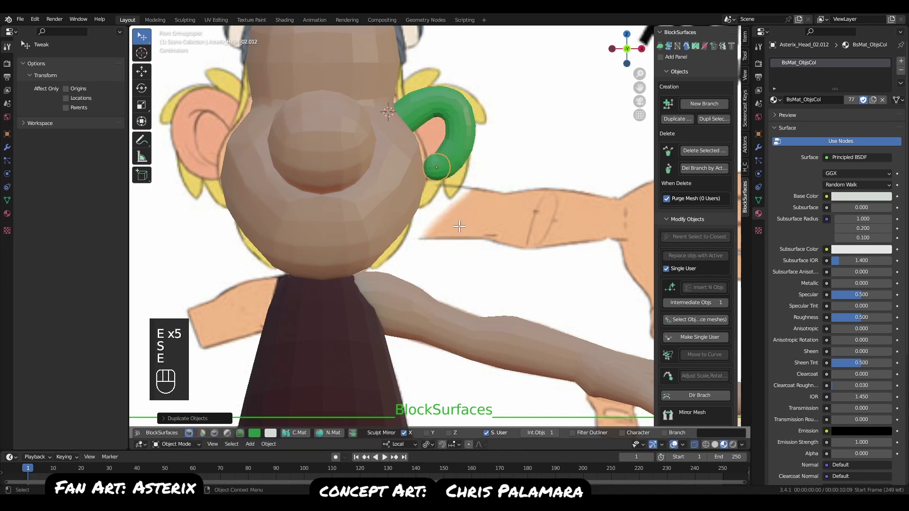
pyautogui.click(448, 228)
pyautogui.press('e')
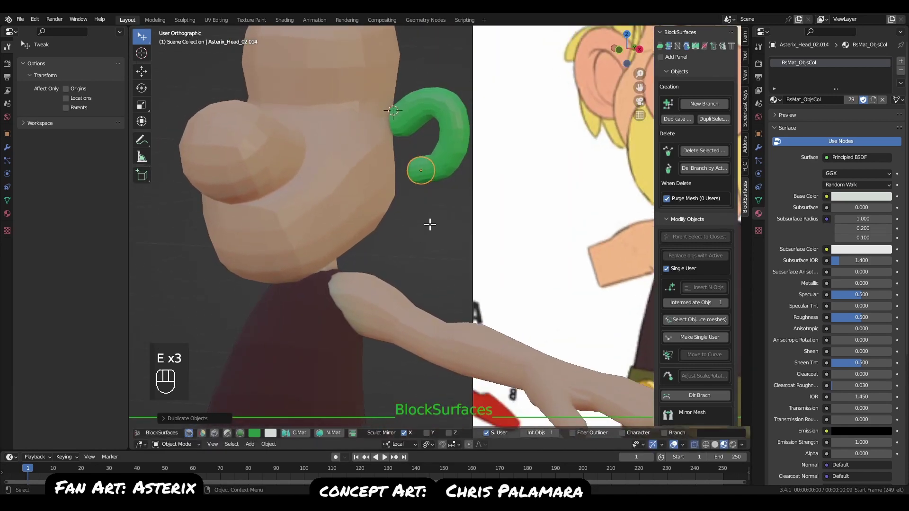
# Extrude the end of the ear branch into the head in the front view and adjust the last object's size.
pyautogui.press('q')
pyautogui.press('e')
pyautogui.click(428, 204)
pyautogui.press('e')
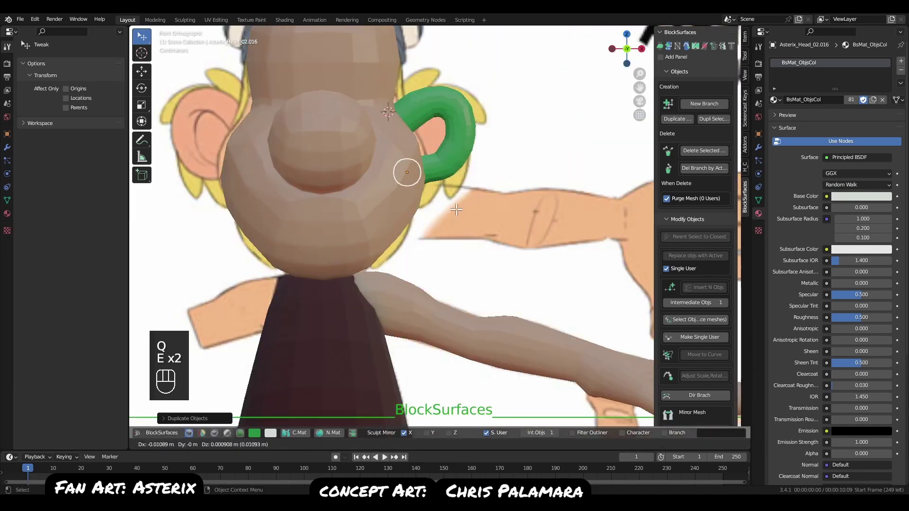
pyautogui.click(441, 207)
pyautogui.press('e')
pyautogui.click(440, 205)
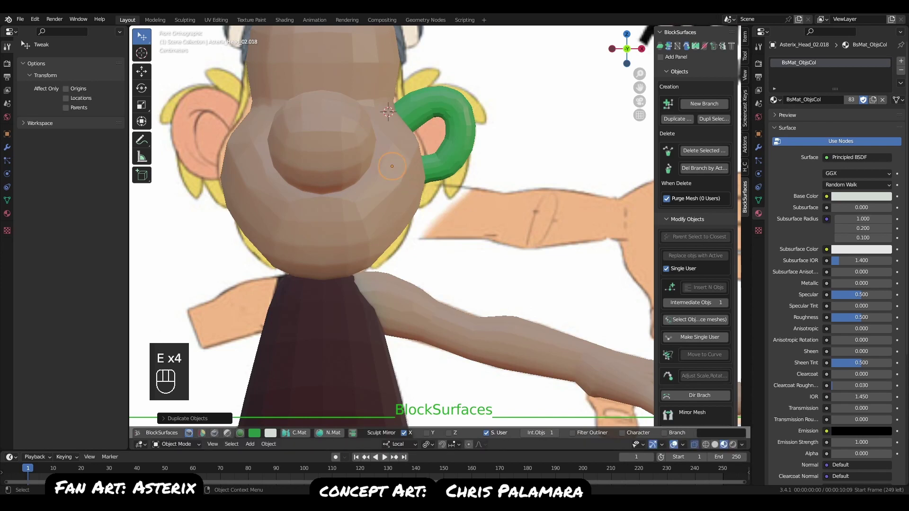
pyautogui.press('s')
# Select all linked objects of the ear branch and shrink them in place to thin the ear rim.
pyautogui.hotkey('ctrl', 'l')
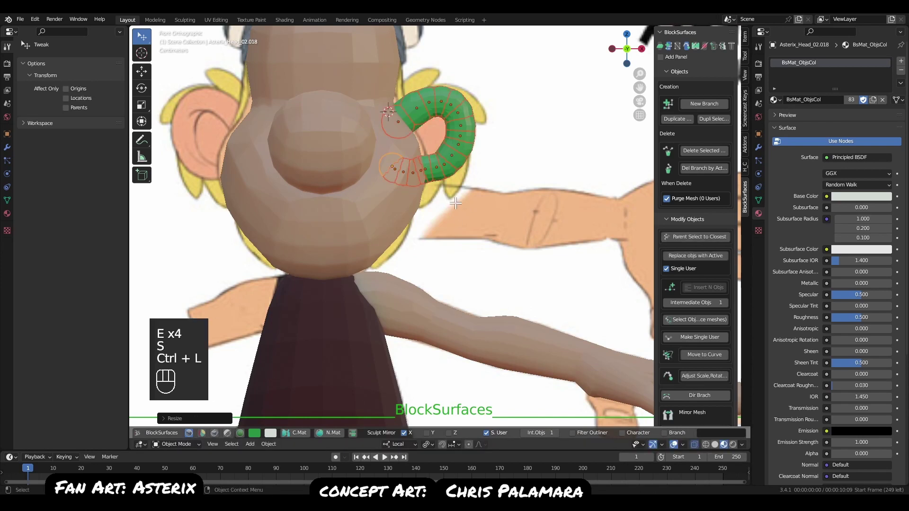
pyautogui.press('s')
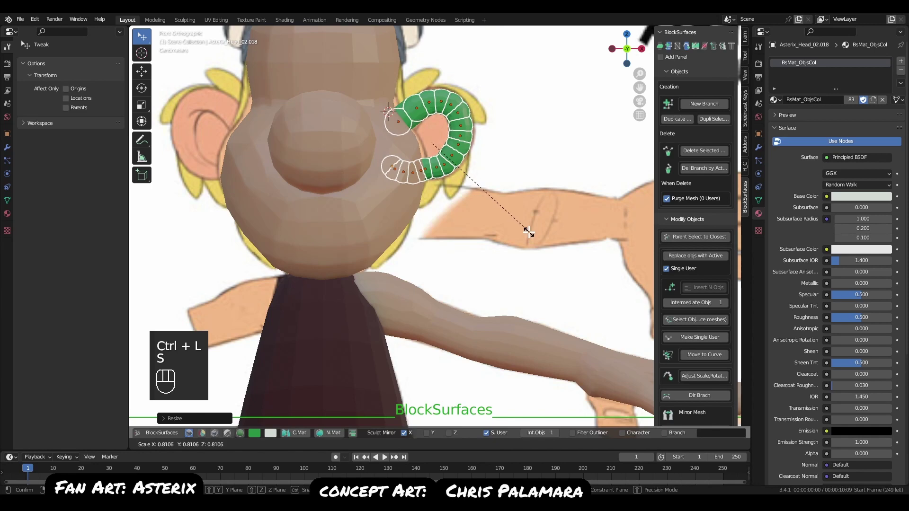
pyautogui.click(529, 233)
pyautogui.press('s')
pyautogui.click(523, 254)
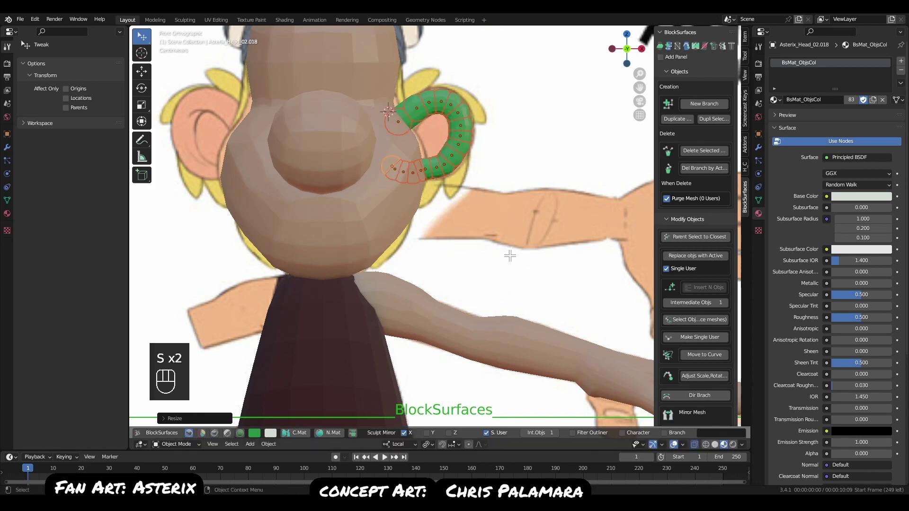
pyautogui.hotkey('alt', 'a')
# Parent the ear branch so its chain starts at the upper attachment to the head, and select that root object.
pyautogui.moveTo(501, 258); pyautogui.dragTo(462, 269, button='middle')
pyautogui.press('q')
pyautogui.keyDown('alt'); pyautogui.middleClick(615, 222); pyautogui.keyUp('alt')
pyautogui.keyDown('alt'); pyautogui.middleClick(610, 213); pyautogui.keyUp('alt')
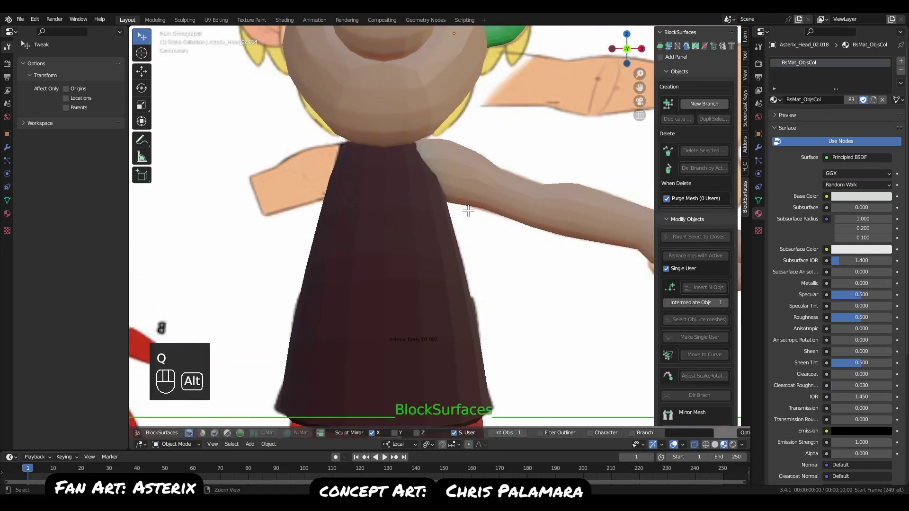
pyautogui.keyDown('alt'); pyautogui.moveTo(548, 165); pyautogui.dragTo(456, 361, button='middle'); pyautogui.keyUp('alt')
pyautogui.click(434, 180)
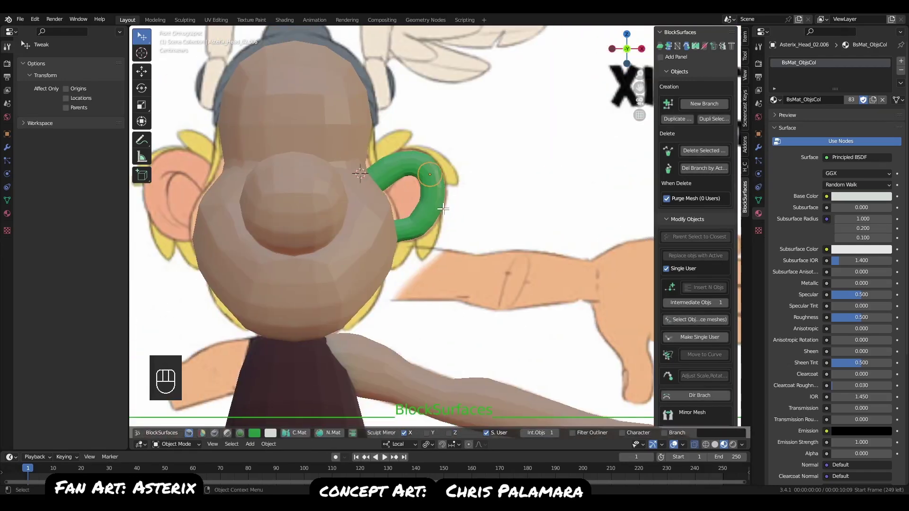
pyautogui.press('p')
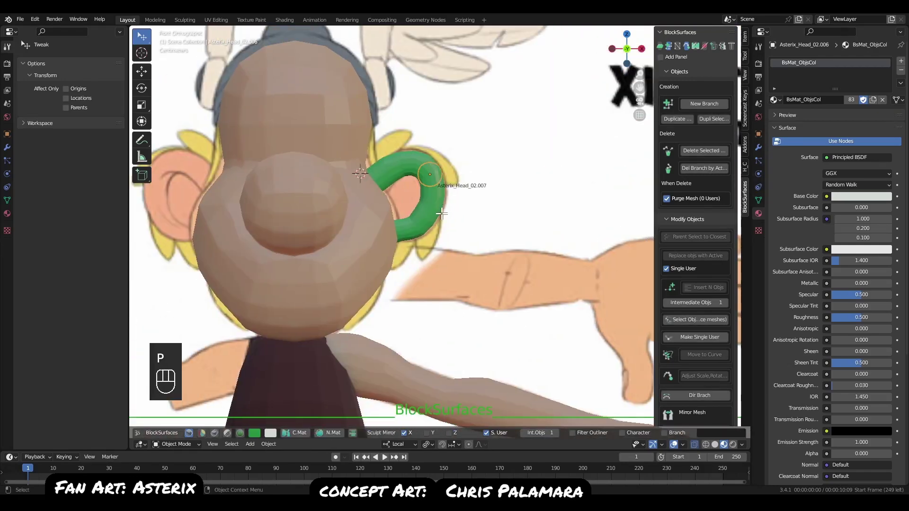
pyautogui.press('p')
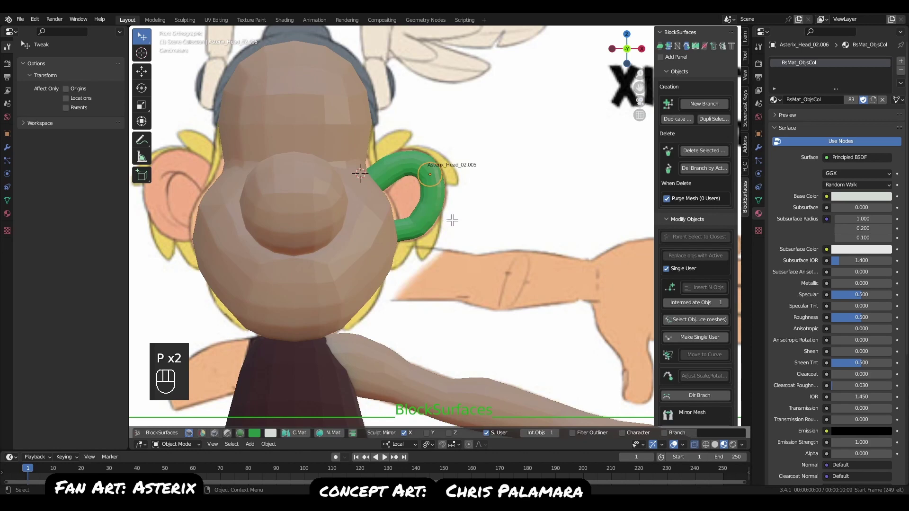
pyautogui.press('Left')
# Rotate the ear branch freely about its root object in the right view so the ear turns toward the back.
pyautogui.press('q')
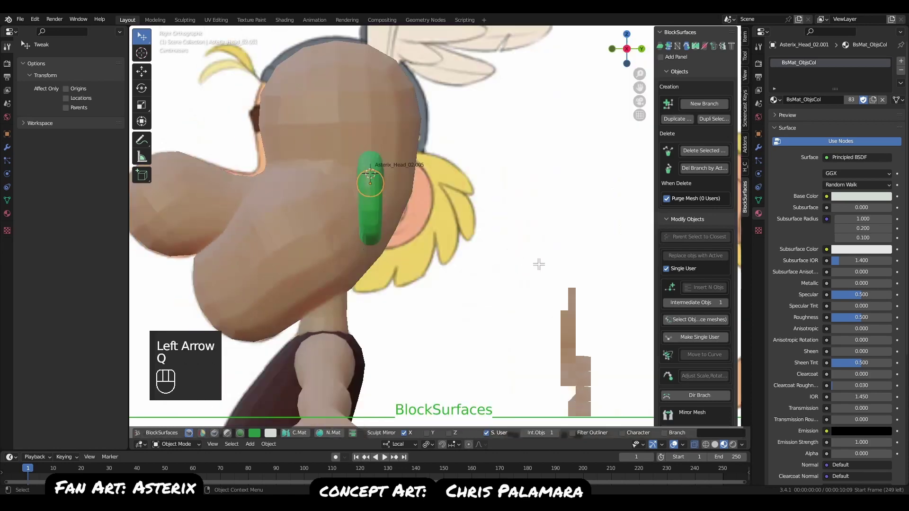
pyautogui.press('r')
pyautogui.press('r')
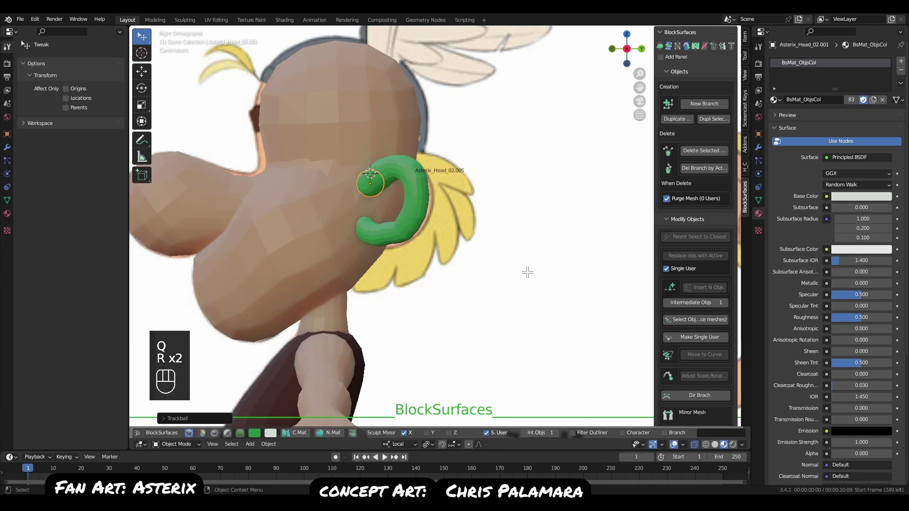
pyautogui.click(527, 268)
# Enlarge the ear branch from its root object in the front view and rotate it freely again.
pyautogui.press('q')
pyautogui.press('s')
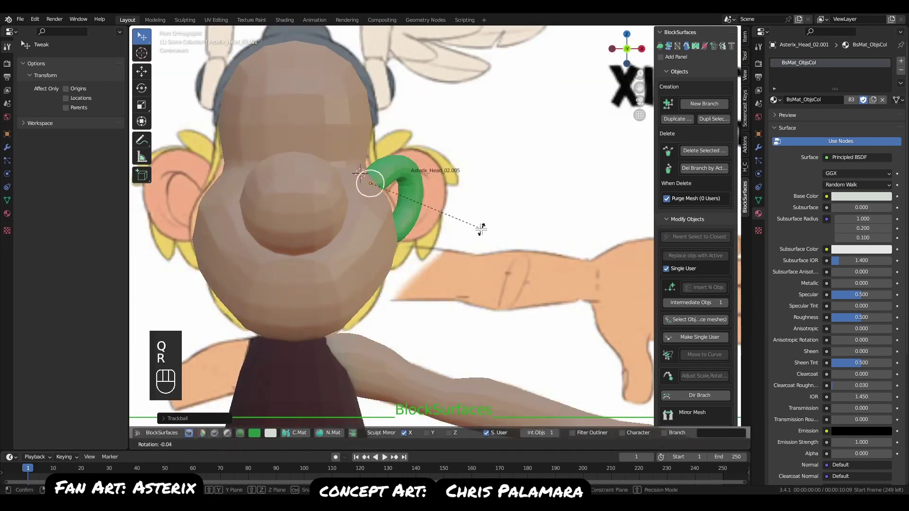
pyautogui.click(504, 260)
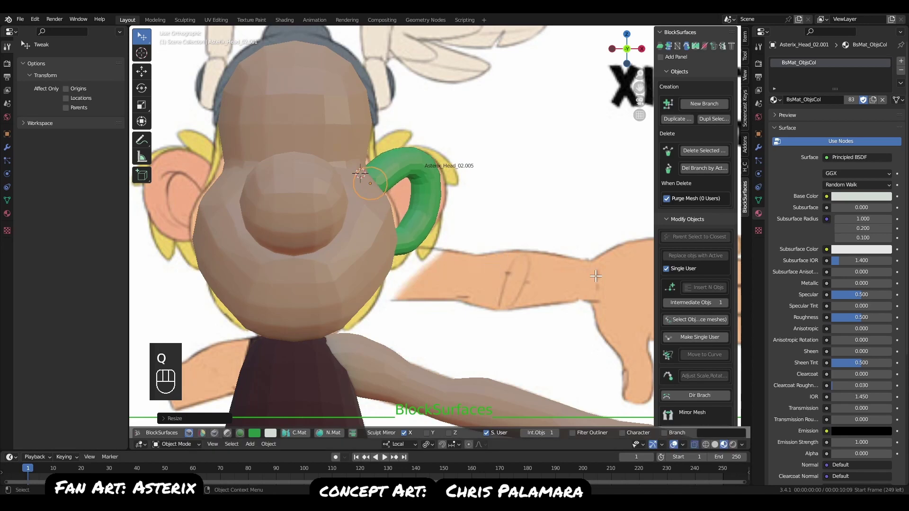
pyautogui.press('r')
pyautogui.press('r')
pyautogui.click(555, 256)
# Fine-tune the ear branch's size in the right view and its free rotation in the front view.
pyautogui.press('s')
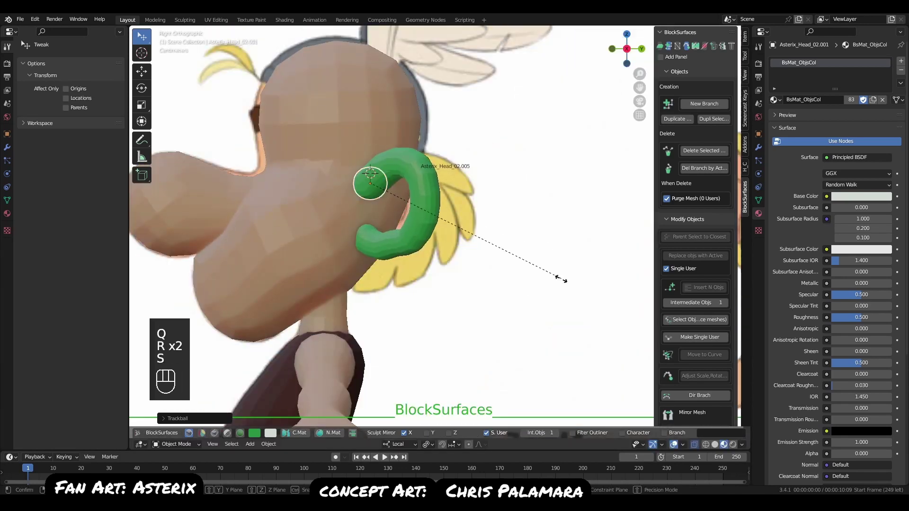
pyautogui.click(557, 277)
pyautogui.press('q')
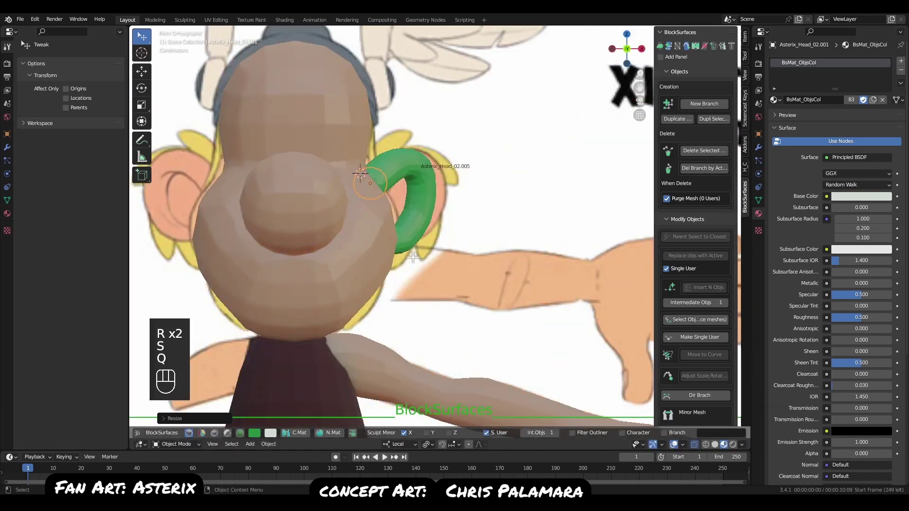
pyautogui.press('r')
pyautogui.press('r')
pyautogui.click(472, 264)
# Select the object on the ear's rear edge in the right view, turn on proportional editing and clear the branch's parenting.
pyautogui.press('q')
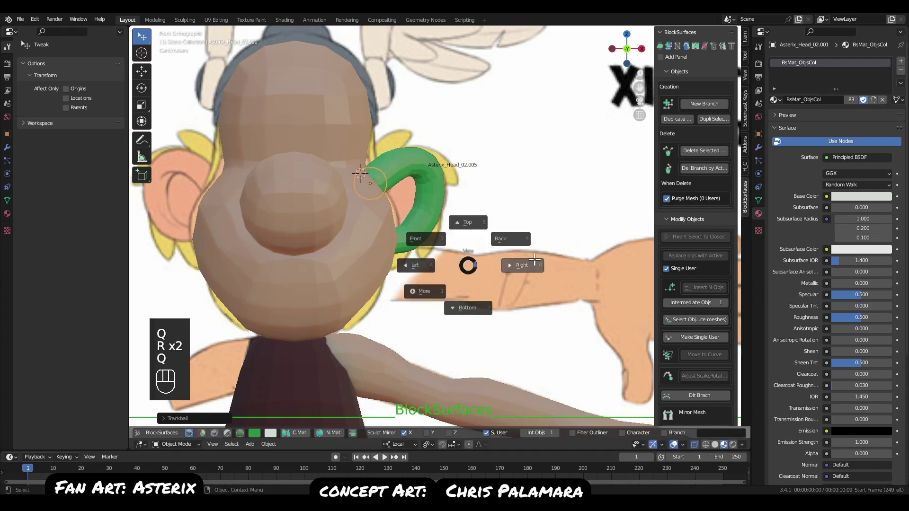
pyautogui.click(535, 260)
pyautogui.click(418, 187)
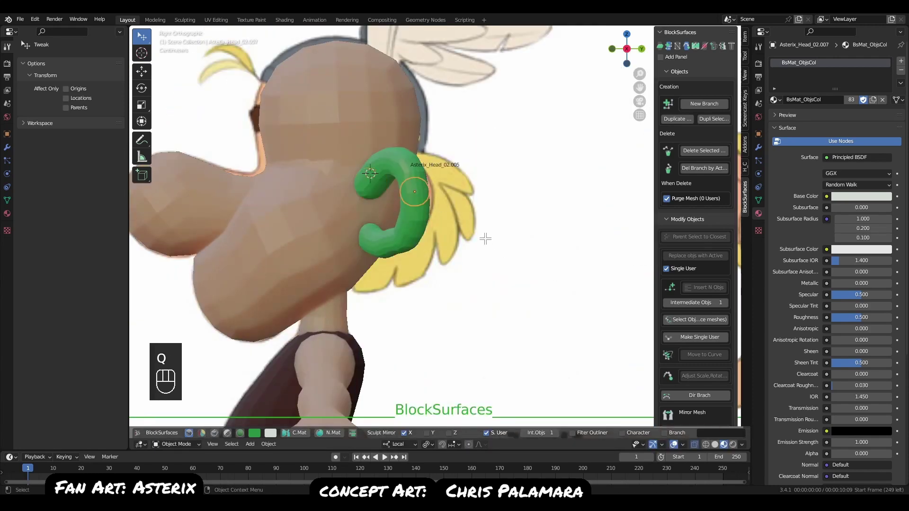
pyautogui.click(470, 444)
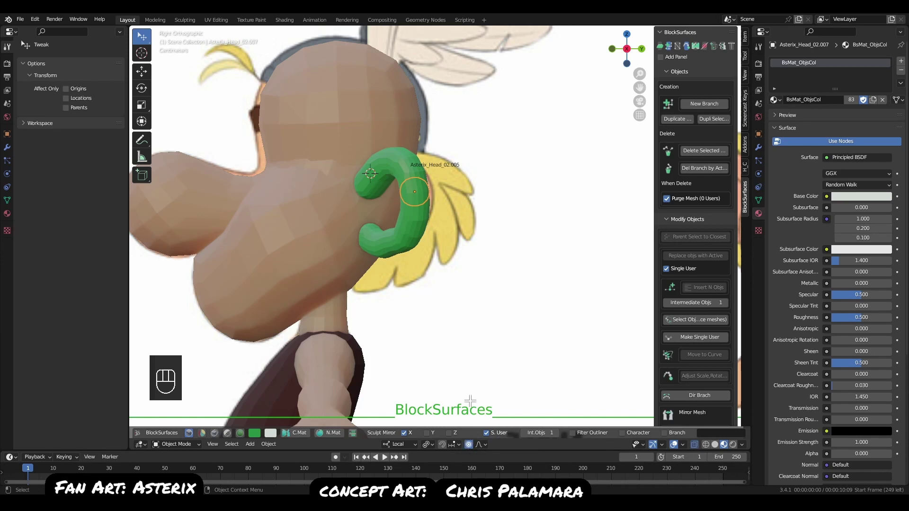
pyautogui.press('g')
pyautogui.press('Escape')
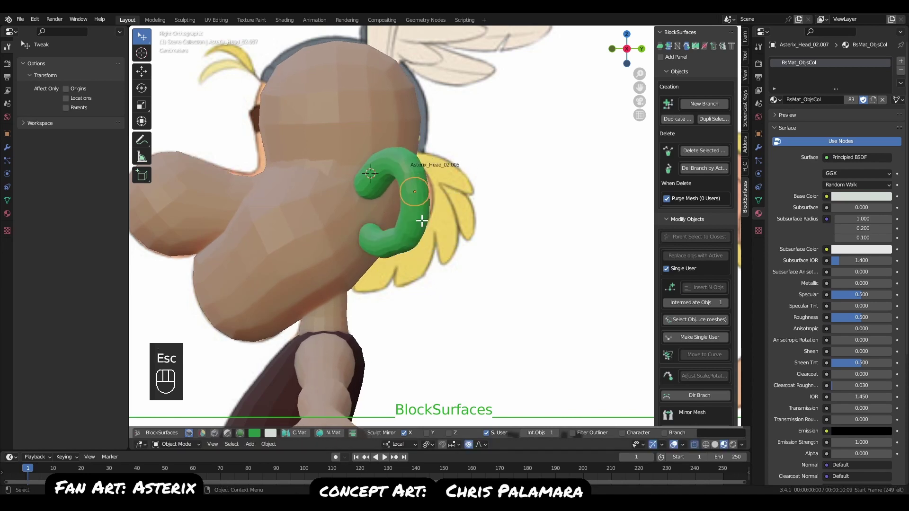
pyautogui.hotkey('shift', 'ctrl', 'alt', 'p')
pyautogui.press('g')
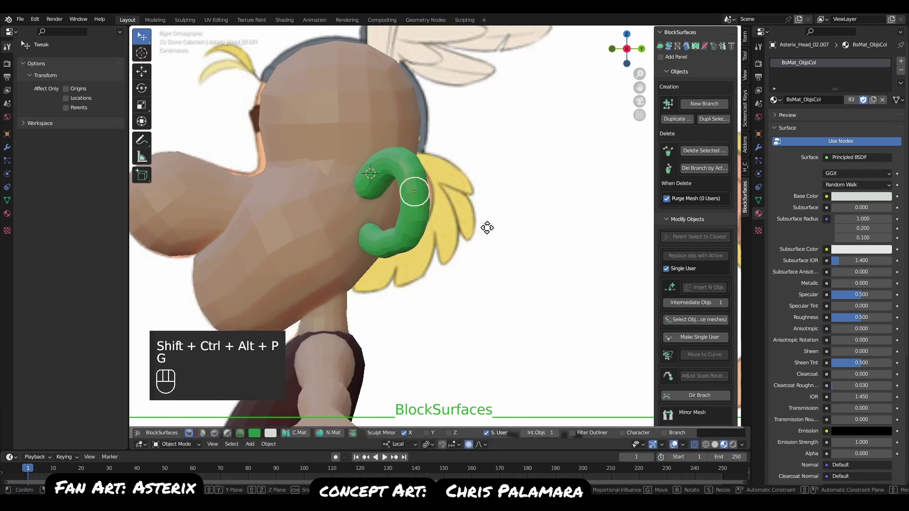
pyautogui.press('Escape')
# Move the ear's rear object slightly backward with smooth proportional falloff, reducing the influence radius to about 0.16 m.
pyautogui.press('g')
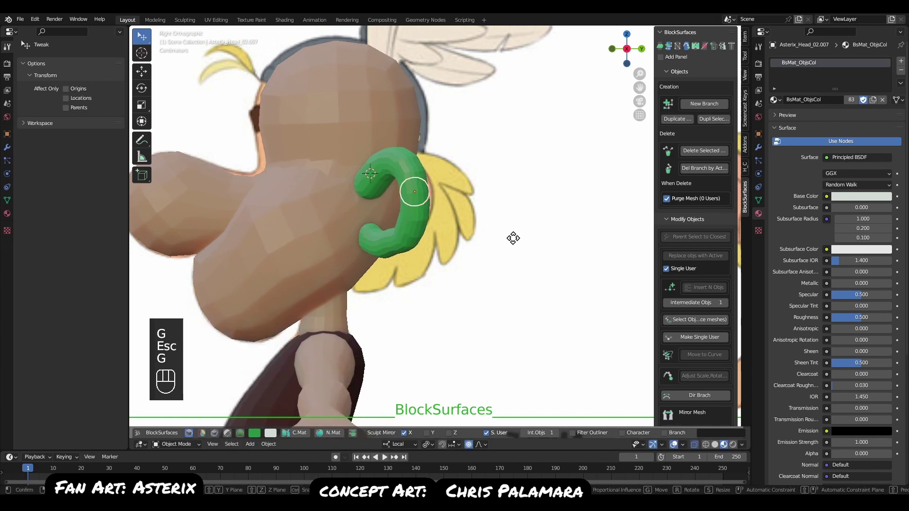
pyautogui.press('pagedown')
pyautogui.press('pagedown')
pyautogui.press('pagedown')
pyautogui.press('pagedown')
pyautogui.press('pagedown')
pyautogui.press('pagedown')
pyautogui.press('pagedown')
pyautogui.press('pagedown')
pyautogui.press('pagedown')
pyautogui.press('pagedown')
pyautogui.press('pagedown')
pyautogui.press('pagedown')
pyautogui.press('pagedown')
pyautogui.press('pagedown')
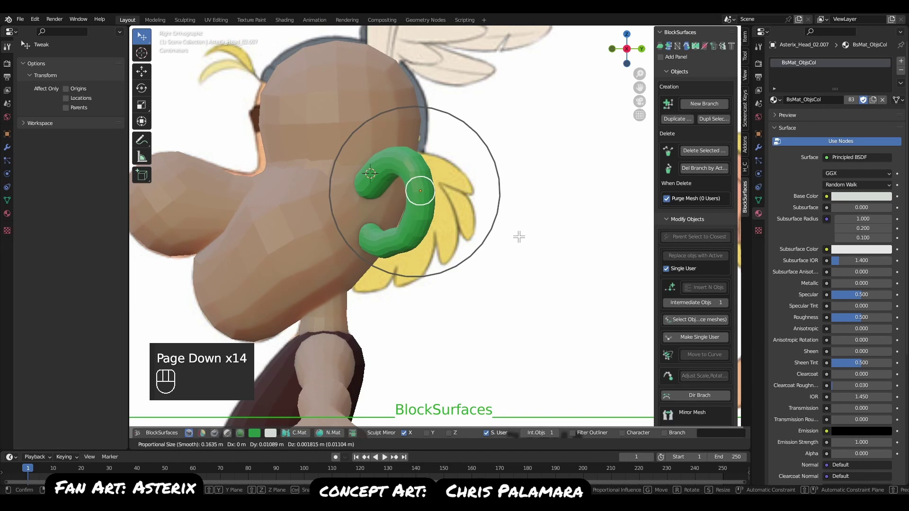
pyautogui.click(518, 237)
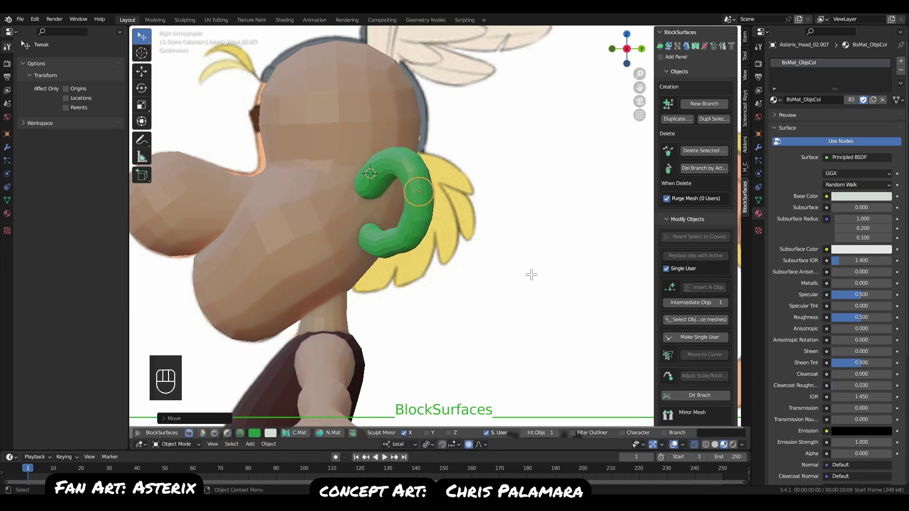
# Adjust the rear ear object's position in the front view and scale all objects of the ear branch down slightly.
pyautogui.press('q')
pyautogui.click(517, 236)
pyautogui.press('g')
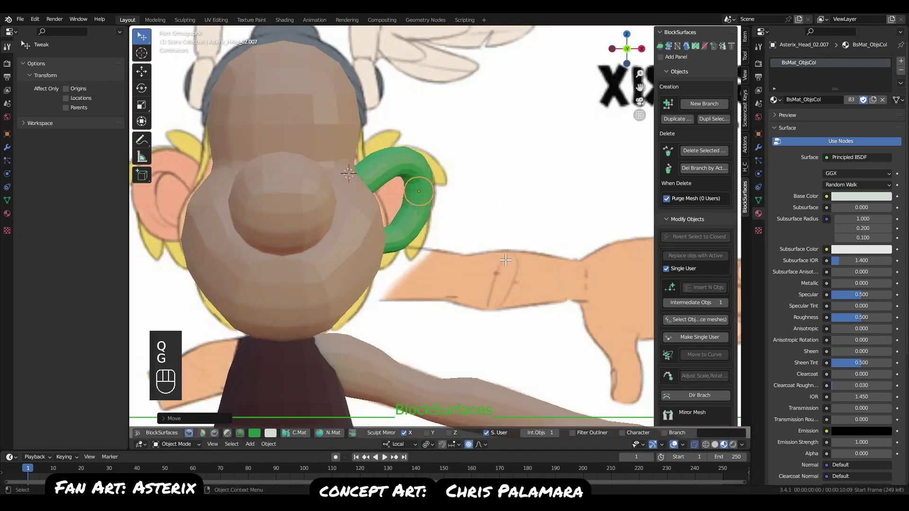
pyautogui.hotkey('ctrl', 'l')
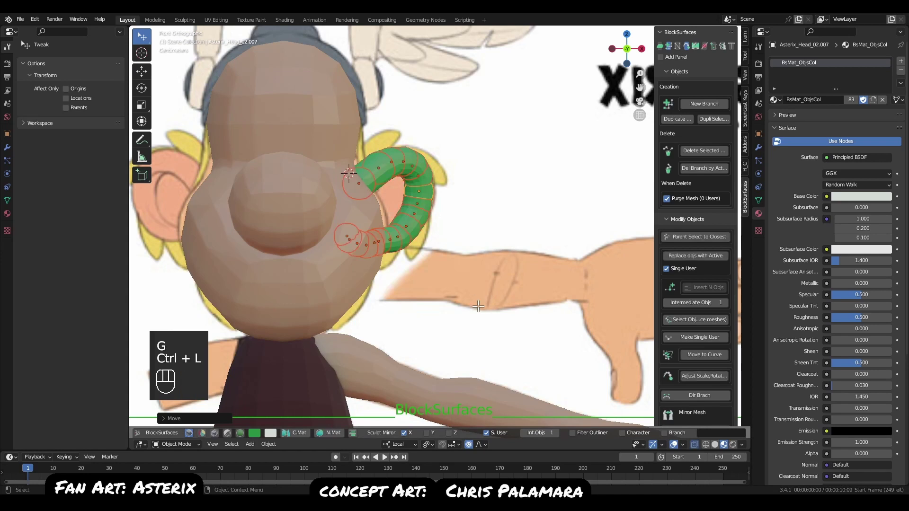
pyautogui.press('s')
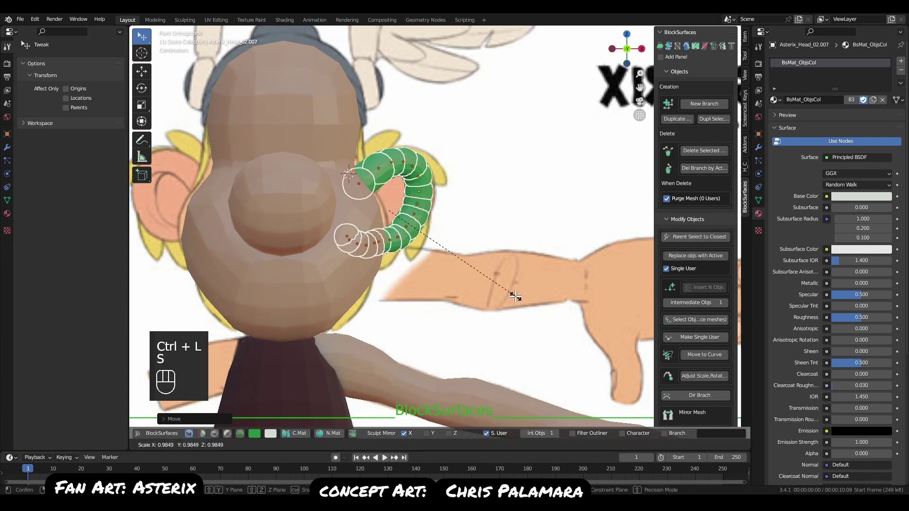
pyautogui.click(511, 278)
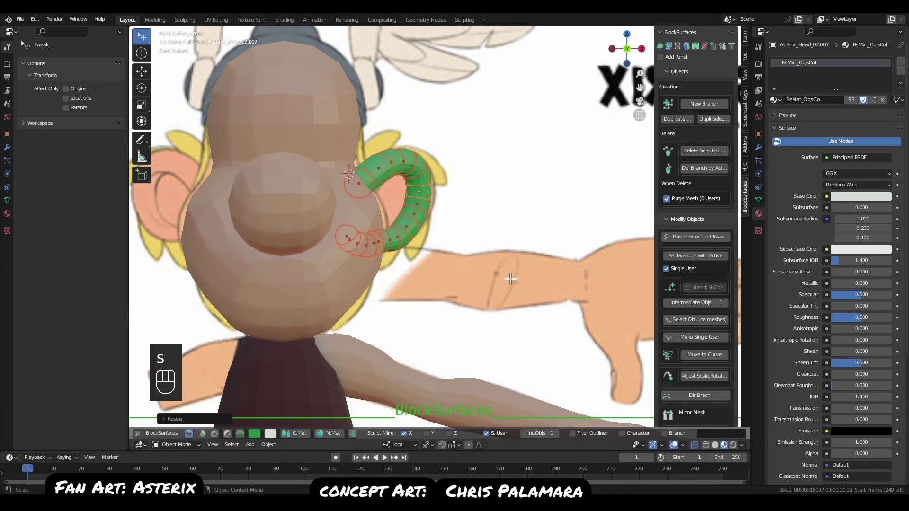
# Move the ear branch's lower end object toward the cheek in the right view with a proportional radius of about 0.076 m.
pyautogui.press('q')
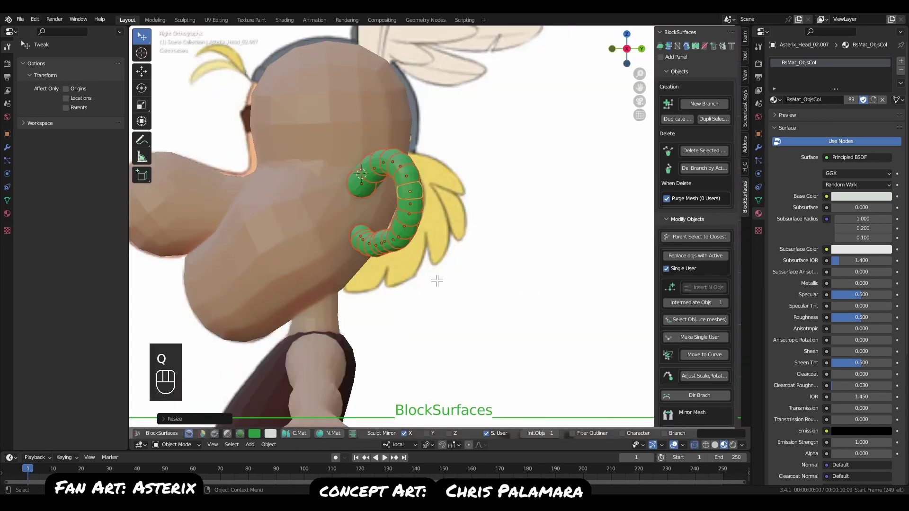
pyautogui.click(362, 228)
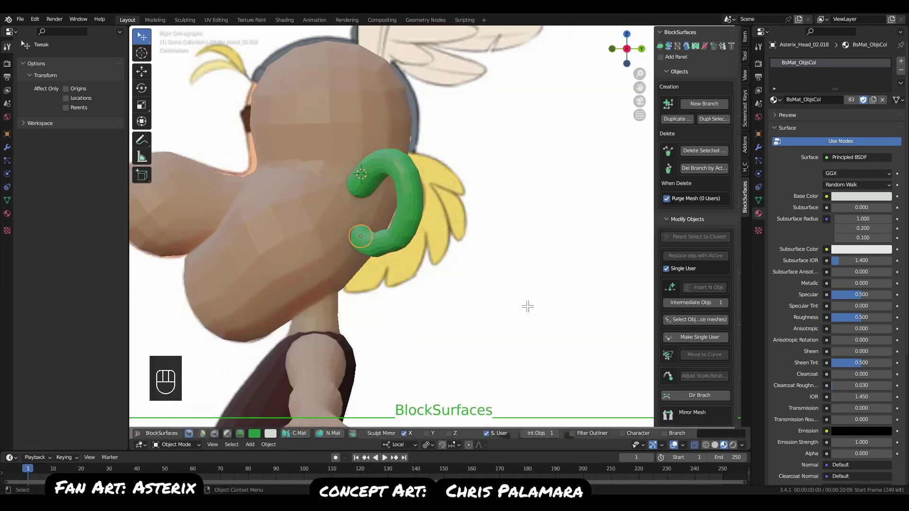
pyautogui.press('g')
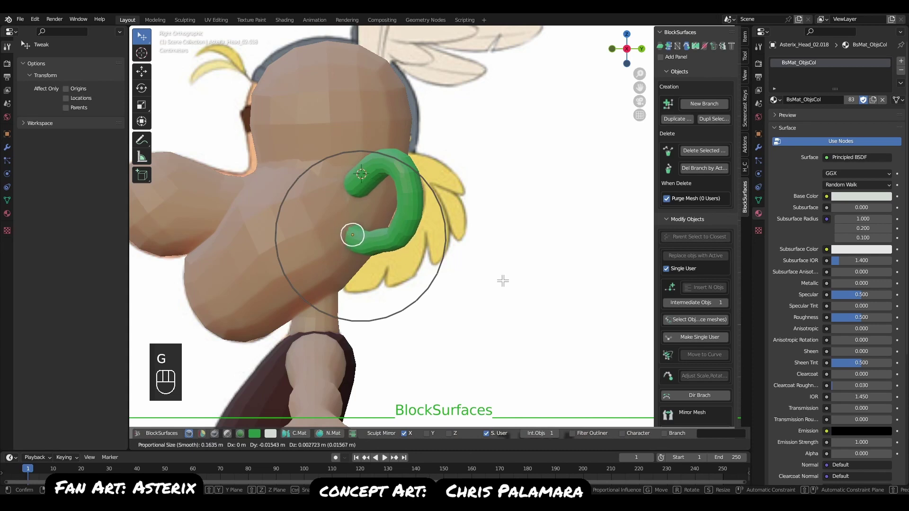
pyautogui.press('Escape')
pyautogui.press('g')
pyautogui.press('pagedown')
pyautogui.press('pagedown')
pyautogui.press('pagedown')
pyautogui.press('pagedown')
pyautogui.press('pagedown')
pyautogui.press('pagedown')
pyautogui.press('pagedown')
pyautogui.press('pagedown')
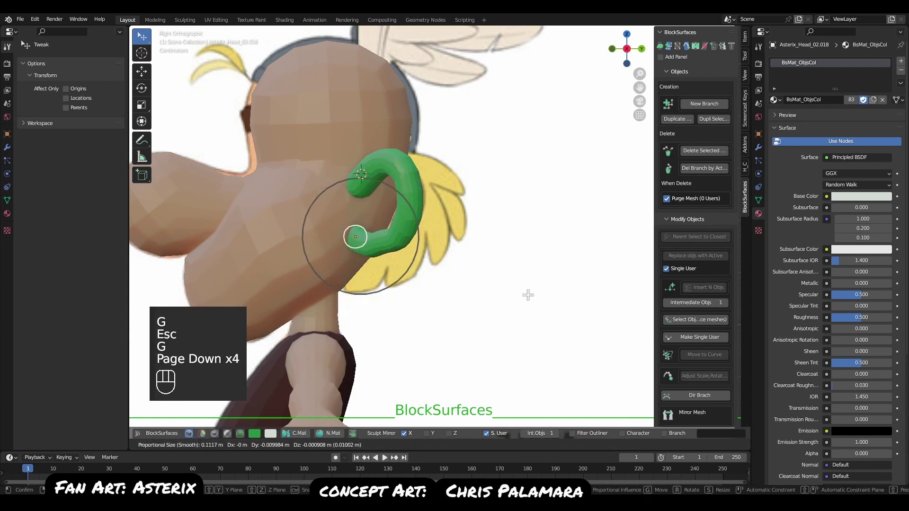
pyautogui.click(525, 295)
# Move the ear branch's lower end object further toward the cheek from an angled view with a proportional radius of about 0.149 m.
pyautogui.moveTo(525, 294); pyautogui.dragTo(505, 301, button='middle')
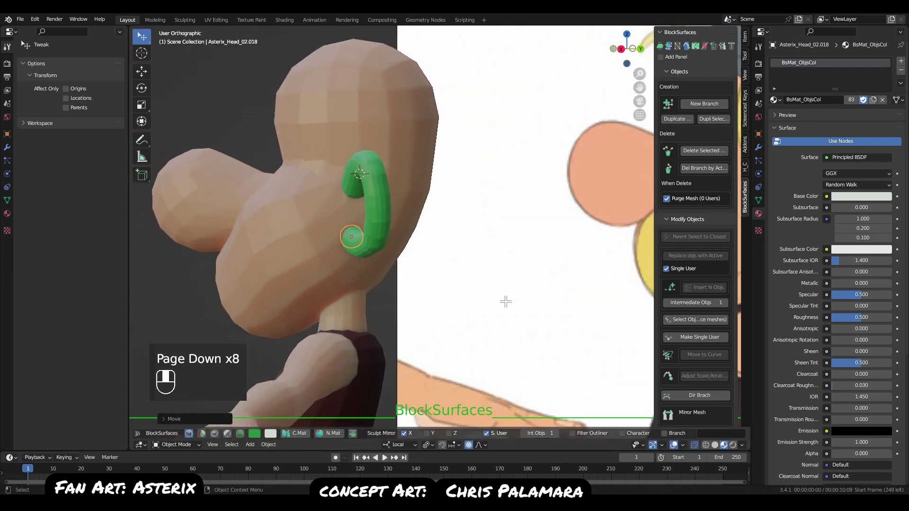
pyautogui.press('g')
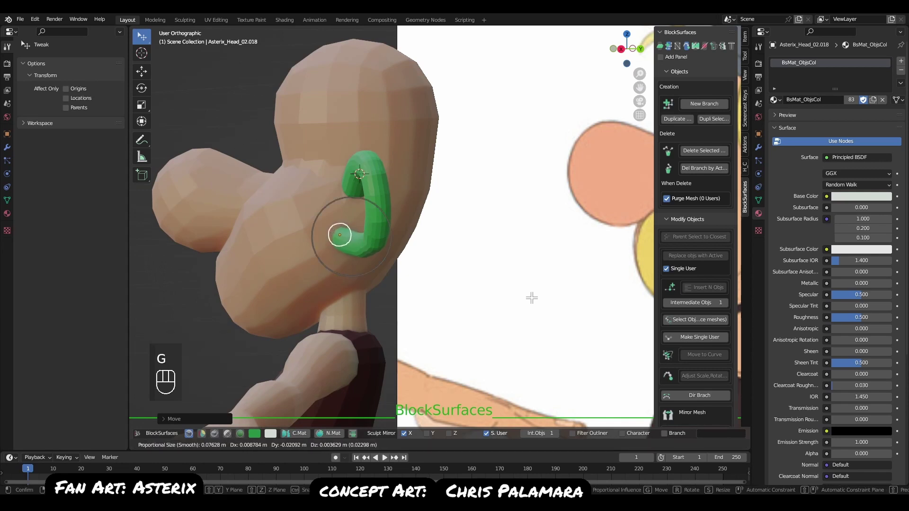
pyautogui.press('pagedown')
pyautogui.press('pagedown')
pyautogui.press('pagedown')
pyautogui.press('pageup')
pyautogui.press('pageup')
pyautogui.press('pageup')
pyautogui.press('pageup')
pyautogui.press('pageup')
pyautogui.press('pageup')
pyautogui.press('pageup')
pyautogui.press('pageup')
pyautogui.press('pageup')
pyautogui.press('pageup')
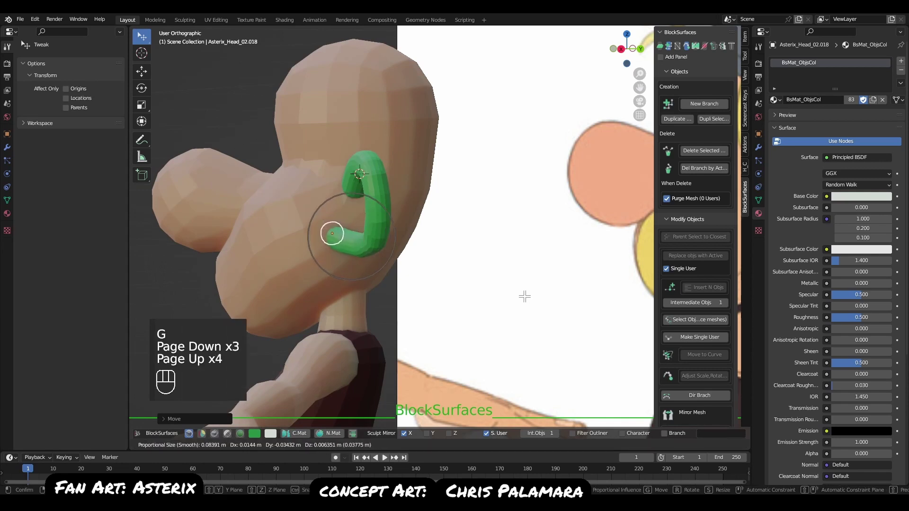
pyautogui.press('pageup')
pyautogui.press('pagedown')
pyautogui.press('pagedown')
pyautogui.press('pagedown')
pyautogui.press('pagedown')
pyautogui.press('pagedown')
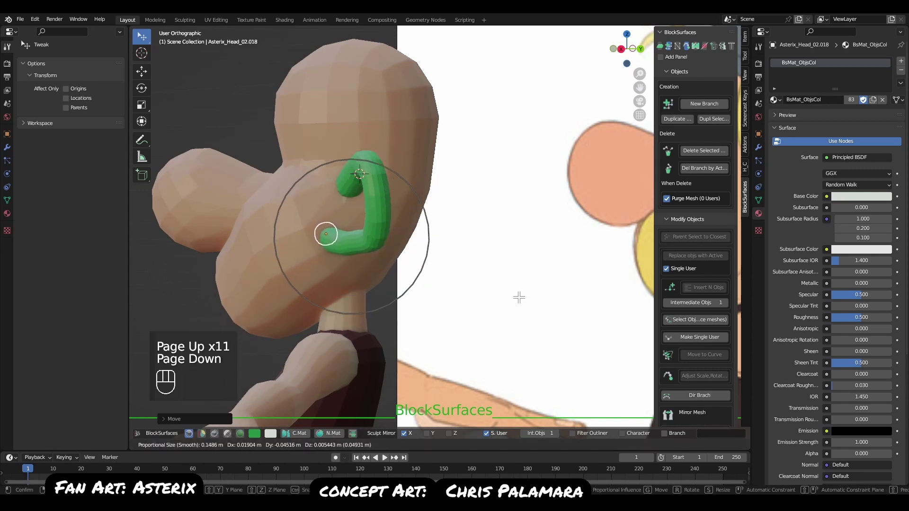
pyautogui.press('pageup')
pyautogui.press('pageup')
pyautogui.press('pagedown')
pyautogui.press('pagedown')
pyautogui.press('pagedown')
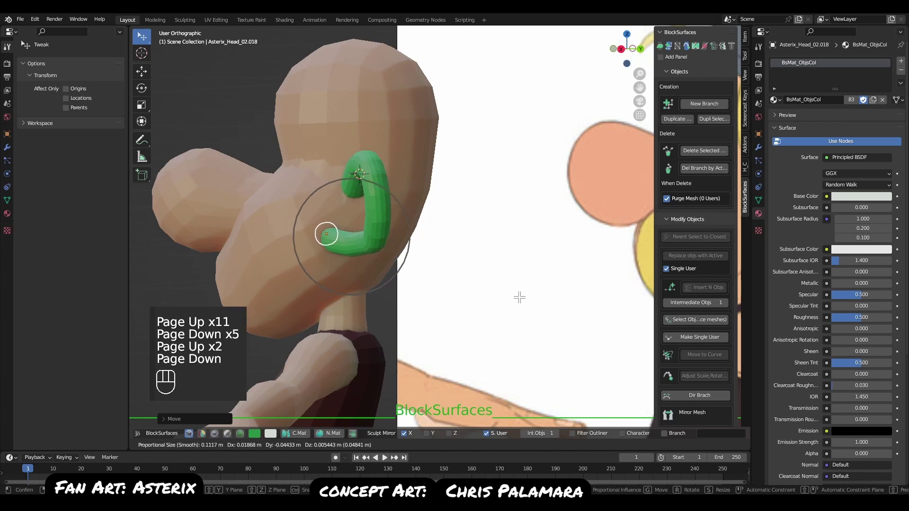
pyautogui.press('pageup')
pyautogui.press('pageup')
pyautogui.press('pageup')
pyautogui.press('pageup')
pyautogui.press('pageup')
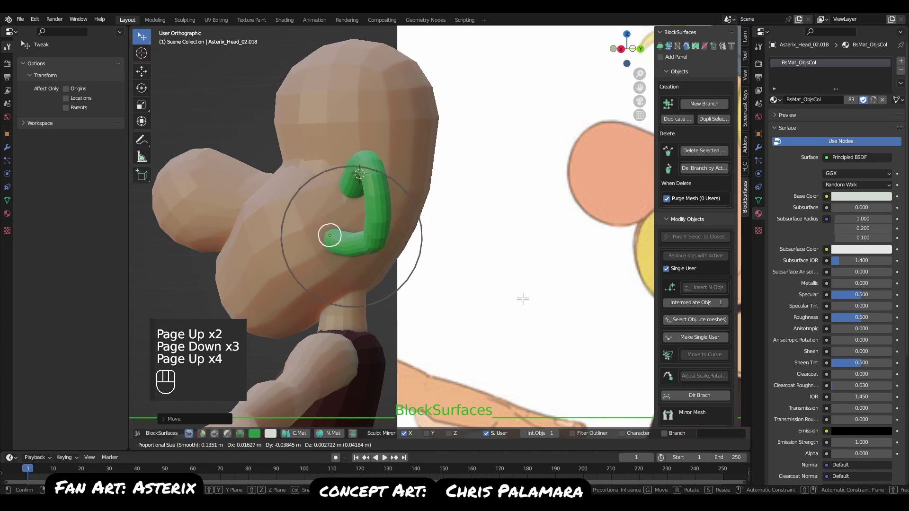
pyautogui.click(523, 300)
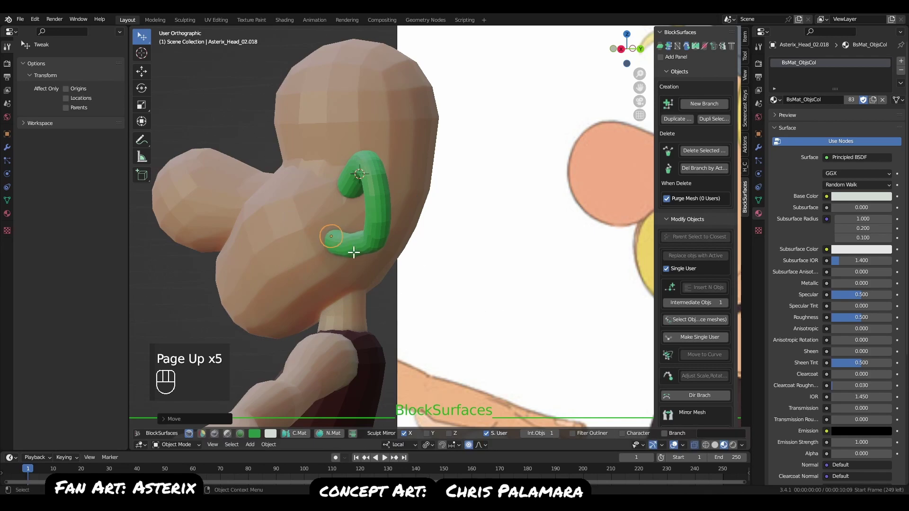
# Nudge two neighbouring objects on the ear's lower bend from an angled view from below, keeping smooth proportional falloff.
pyautogui.click(354, 252)
pyautogui.moveTo(380, 255); pyautogui.dragTo(380, 228, button='middle')
pyautogui.press('g')
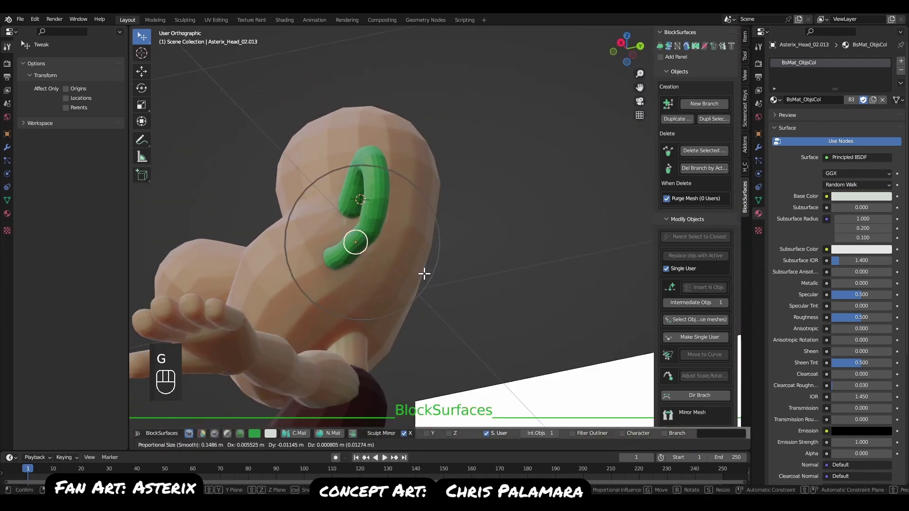
pyautogui.click(422, 274)
pyautogui.click(373, 231)
pyautogui.press('g')
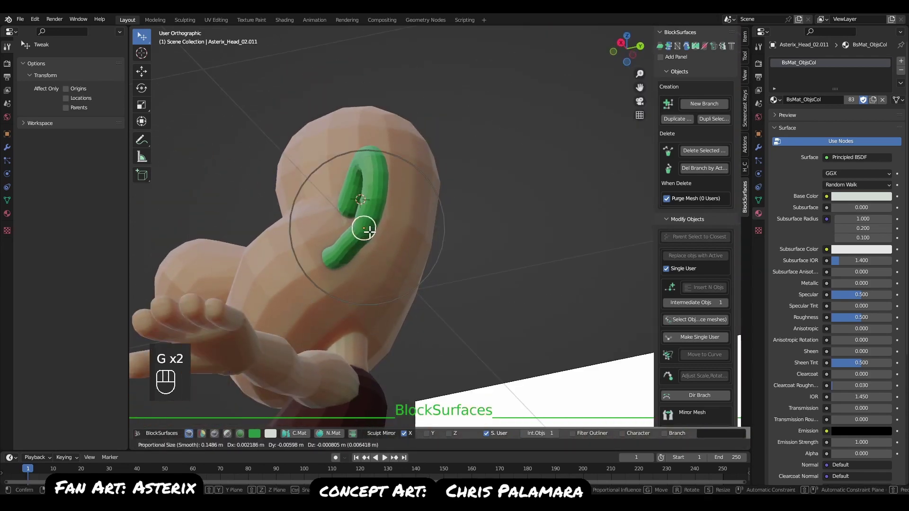
pyautogui.click(370, 231)
# Raise the ear's lower object by about 0.01 m in the front view, reducing the proportional radius to about 0.076 m.
pyautogui.press('q')
pyautogui.moveTo(369, 231); pyautogui.dragTo(452, 290, button='middle')
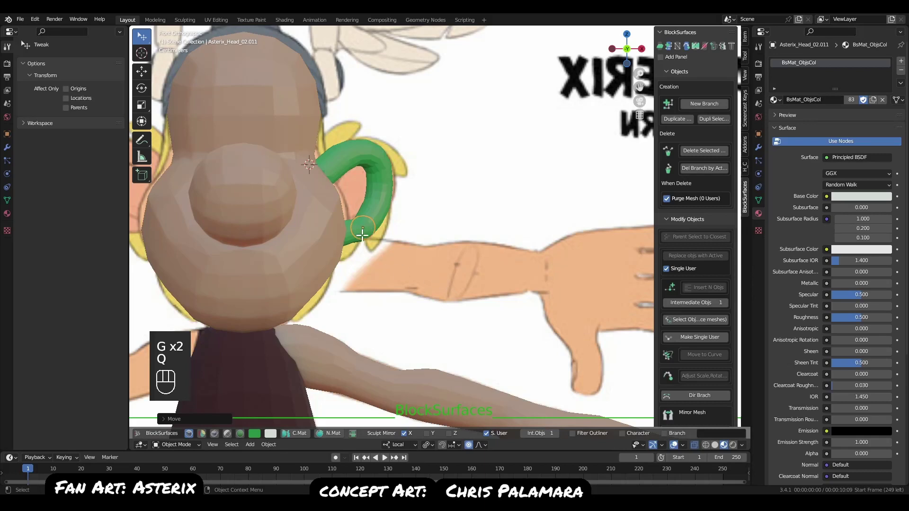
pyautogui.click(350, 236)
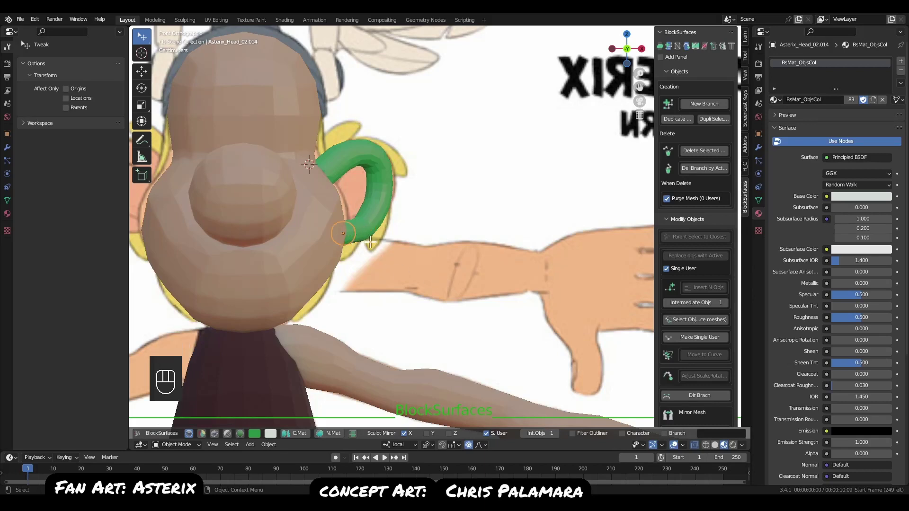
pyautogui.press('g')
pyautogui.click(364, 238)
pyautogui.press('g')
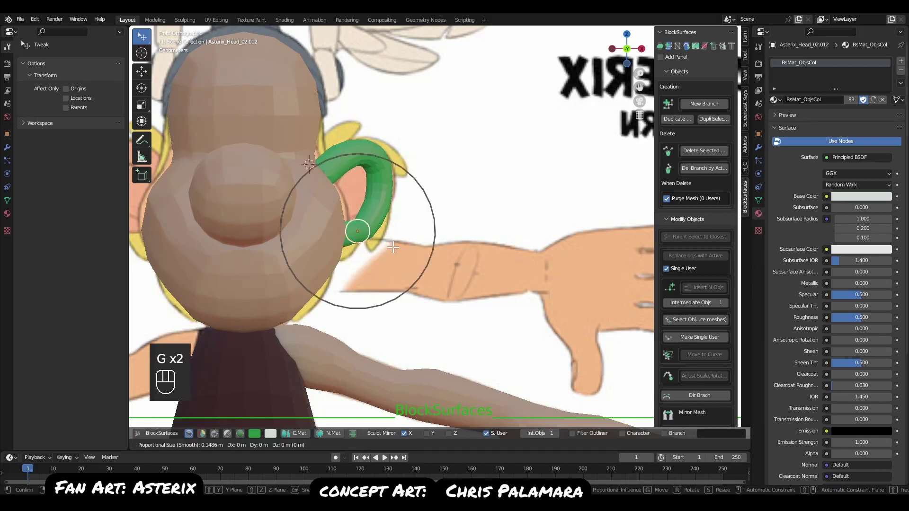
pyautogui.press('pagedown')
pyautogui.press('pagedown')
pyautogui.press('pagedown')
pyautogui.press('pagedown')
pyautogui.press('pagedown')
pyautogui.press('pagedown')
pyautogui.press('pagedown')
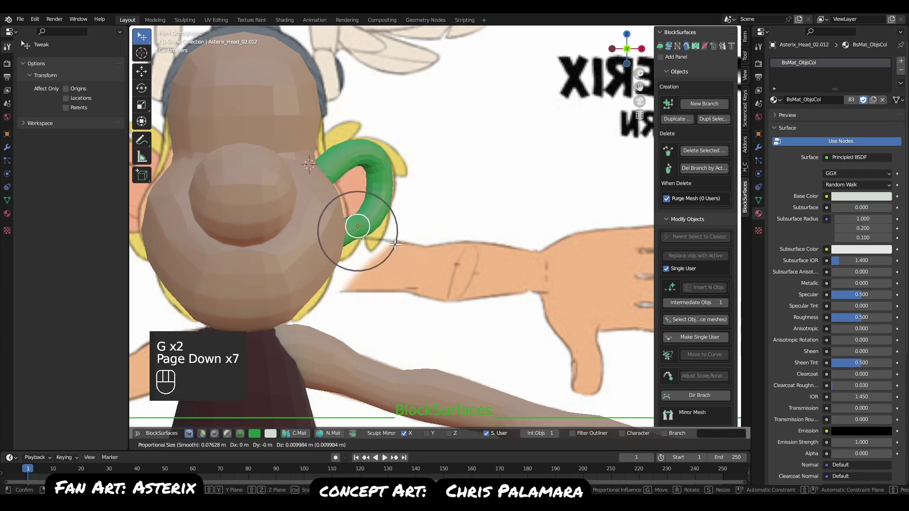
pyautogui.click(382, 225)
# Fine-tune the objects on the ear's lower bend and outer edge in the front view to smooth its curve against the reference.
pyautogui.click(383, 225)
pyautogui.press('g')
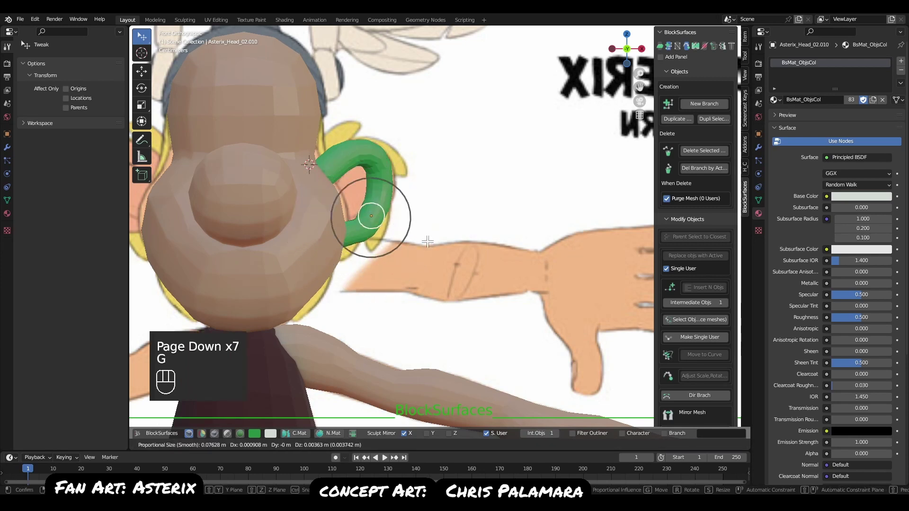
pyautogui.click(388, 232)
pyautogui.click(373, 233)
pyautogui.press('g')
pyautogui.click(371, 232)
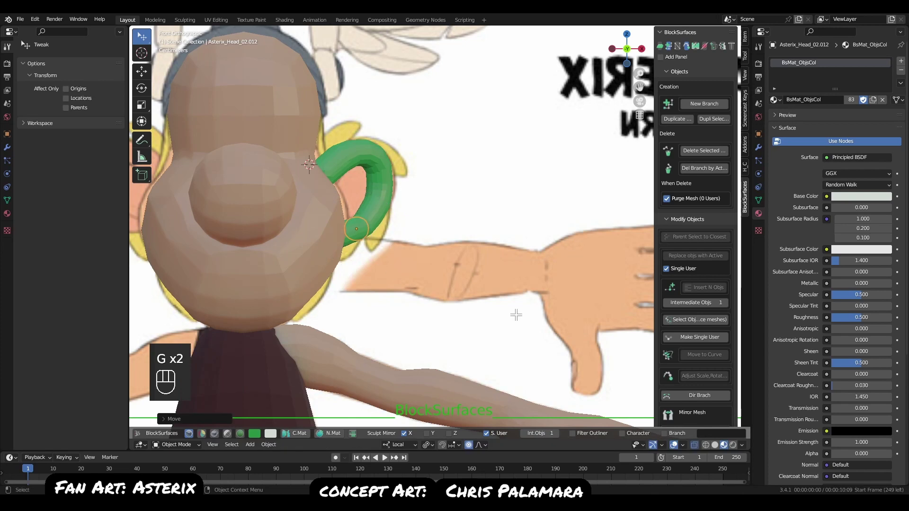
pyautogui.click(491, 285)
pyautogui.click(387, 182)
pyautogui.press('g')
pyautogui.click(385, 191)
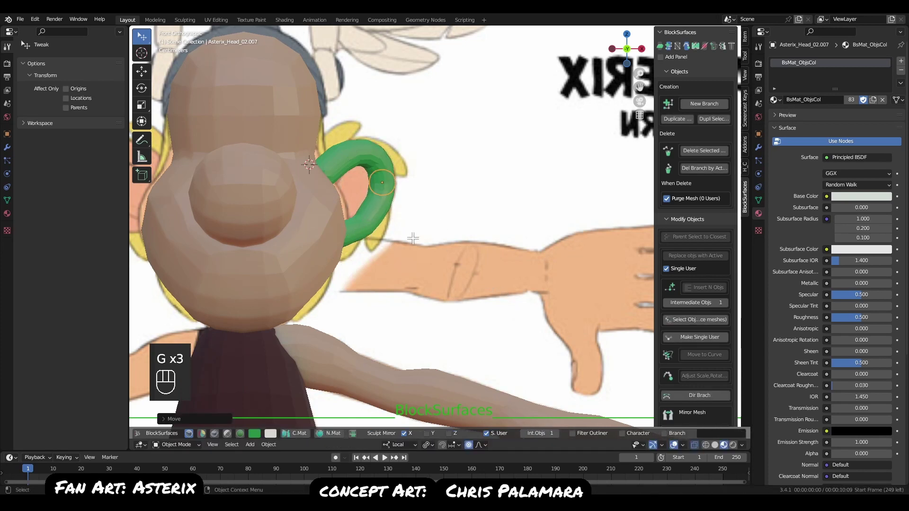
# Copy the skin material from the head's lower face object to the ear branch.
pyautogui.click(382, 197)
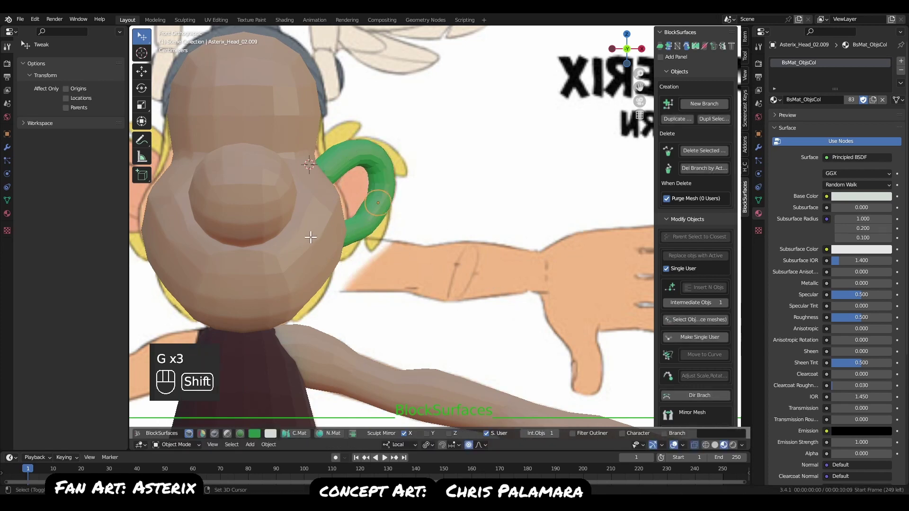
pyautogui.keyDown('shift'); pyautogui.click(339, 261); pyautogui.keyUp('shift')
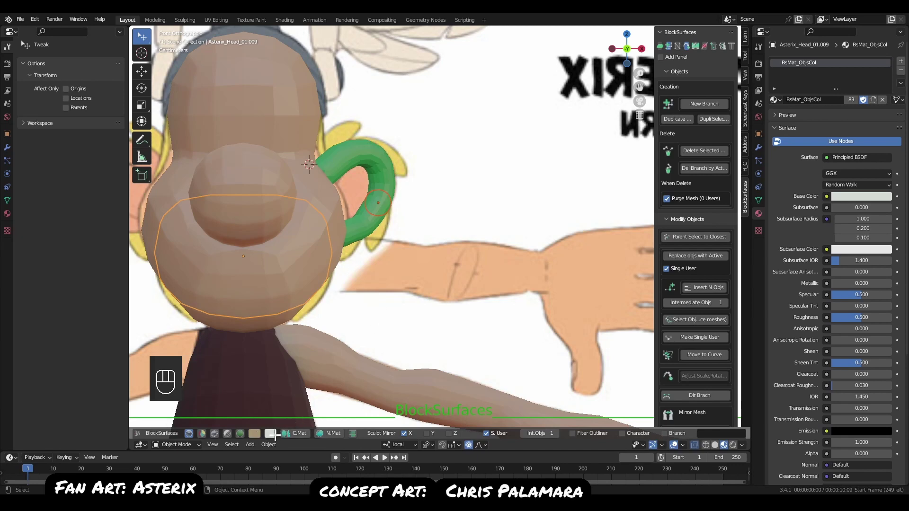
pyautogui.moveTo(322, 405); pyautogui.dragTo(317, 260, button='middle')
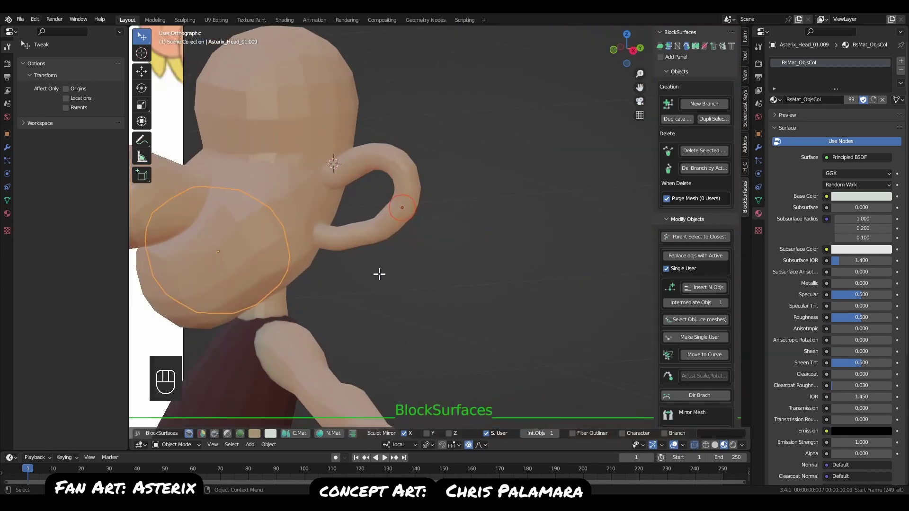
# Create a MuscleFlat surface from all linked objects of the ear branch and select the MuscleFlat's objects.
pyautogui.press('q')
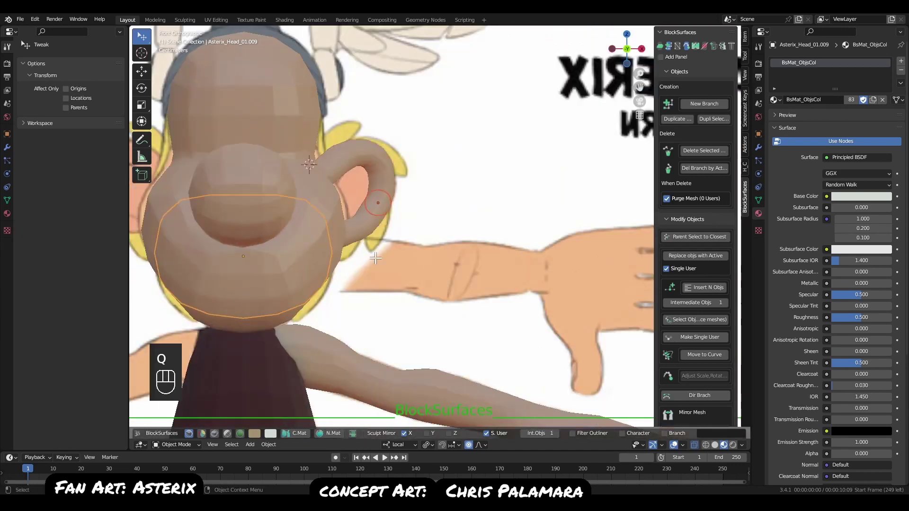
pyautogui.click(384, 179)
pyautogui.hotkey('ctrl', 'l')
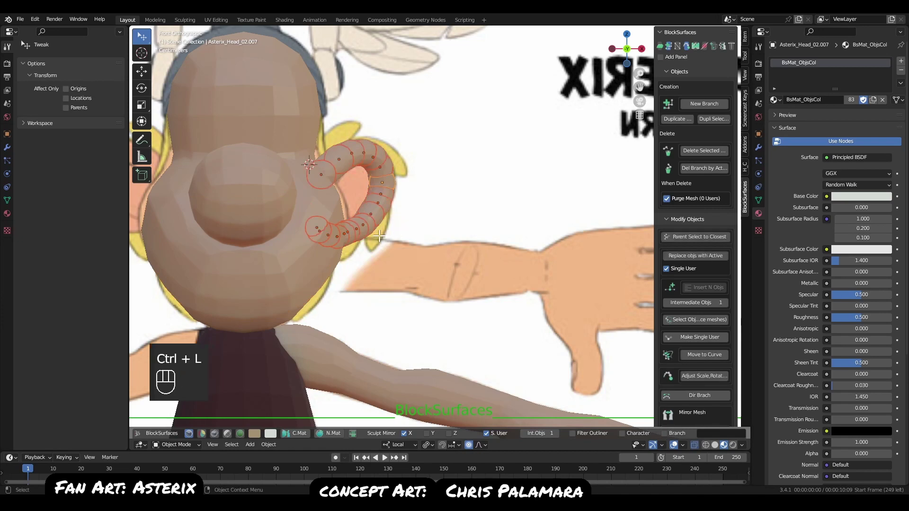
pyautogui.moveTo(379, 237); pyautogui.dragTo(332, 198, button='middle')
pyautogui.moveTo(350, 245); pyautogui.dragTo(392, 296, button='middle')
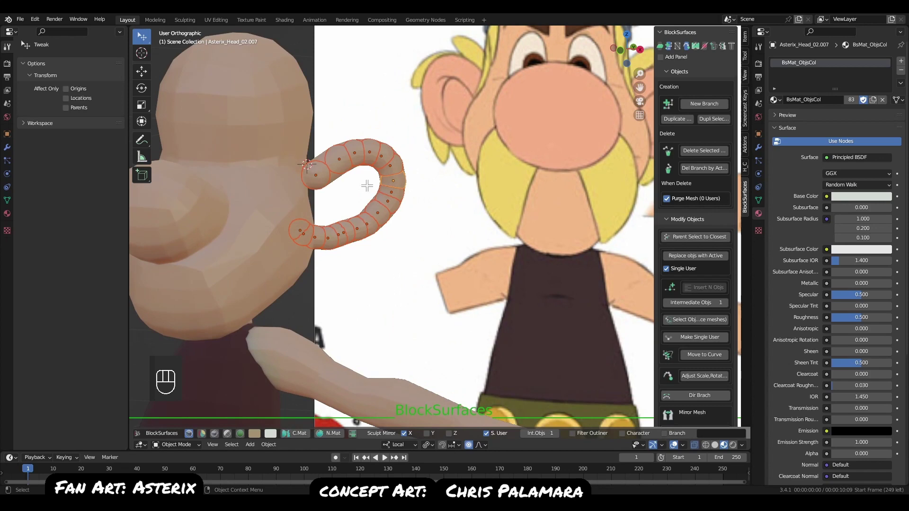
pyautogui.moveTo(412, 246); pyautogui.dragTo(363, 232, button='middle')
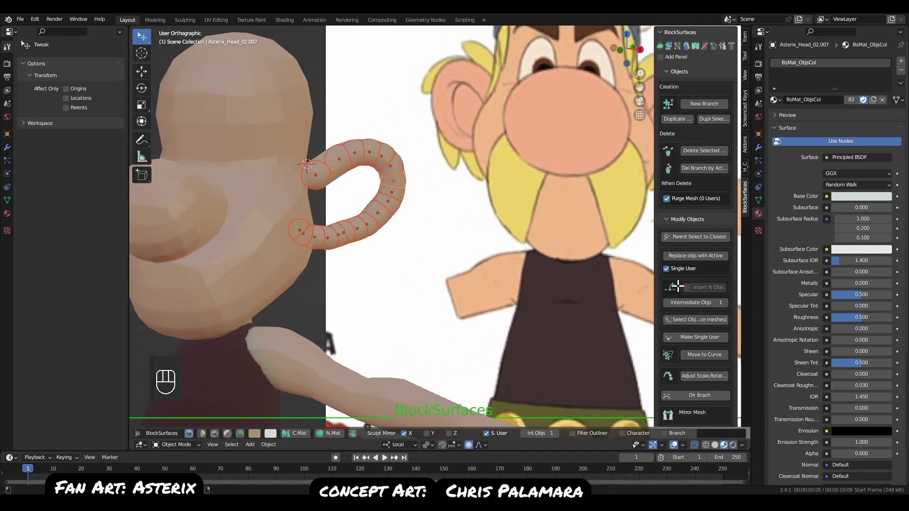
pyautogui.click(705, 46)
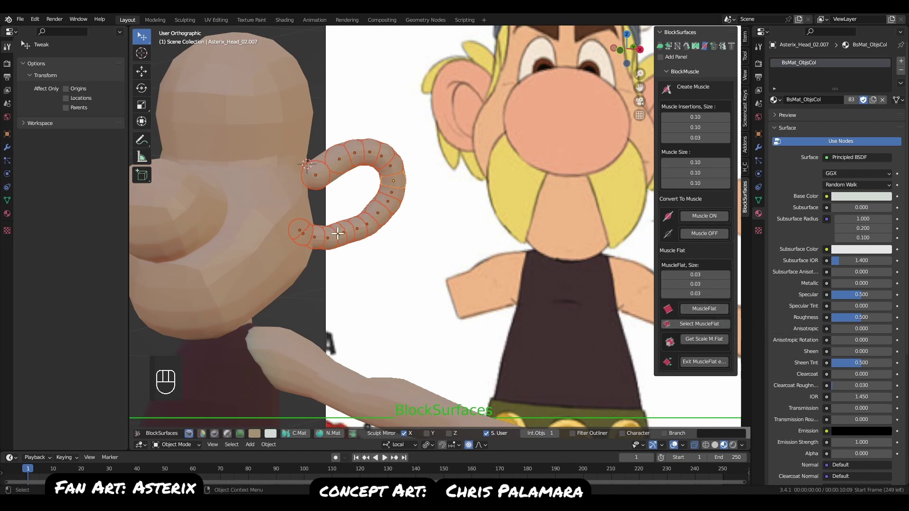
pyautogui.click(704, 309)
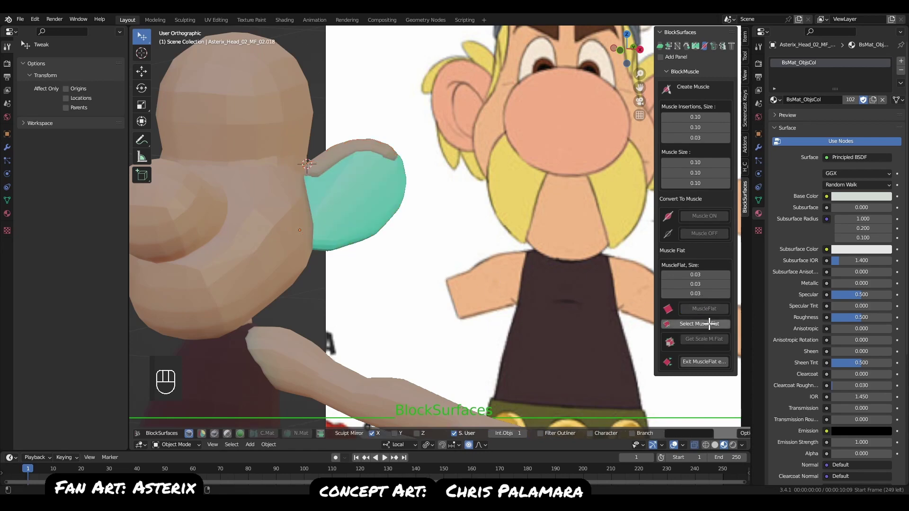
pyautogui.click(709, 324)
pyautogui.moveTo(540, 328); pyautogui.dragTo(426, 288, button='middle')
pyautogui.press('g')
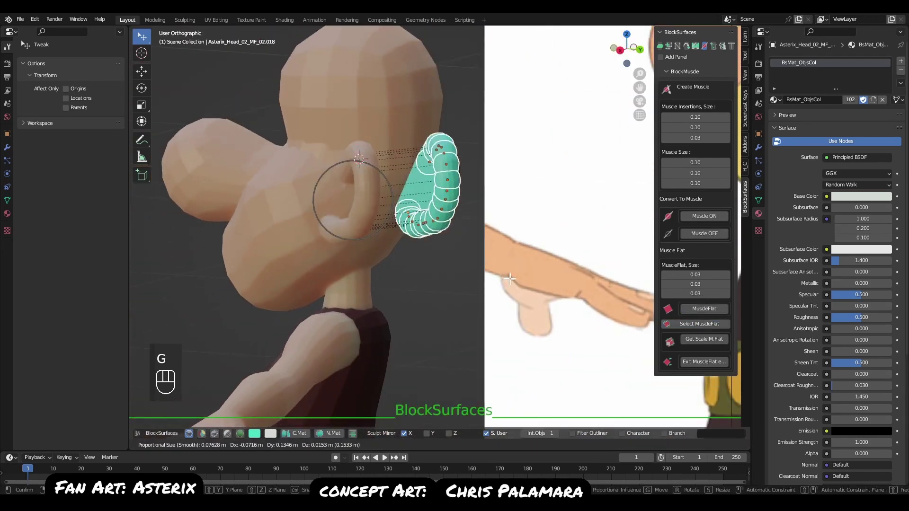
pyautogui.press('Escape')
pyautogui.press('s')
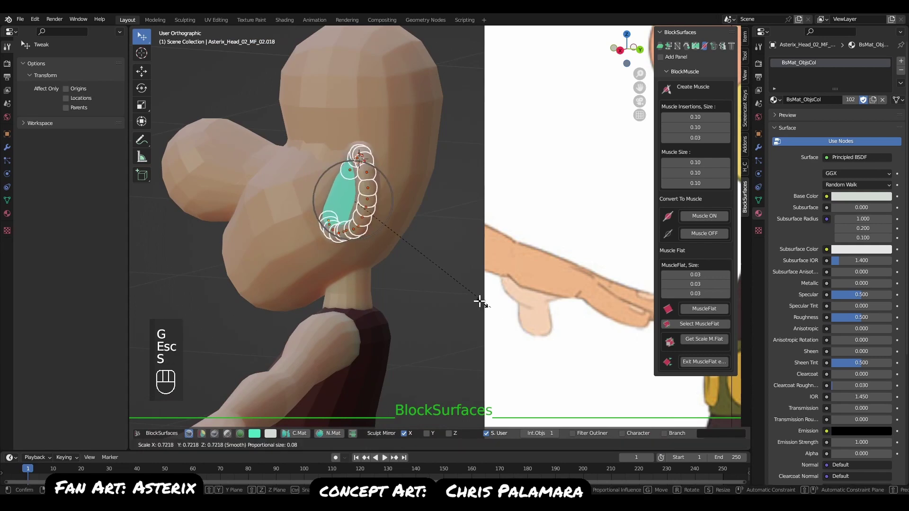
pyautogui.press('Escape')
# Turn off proportional editing and scale down the MuscleFlat's objects together inside the ear rim.
pyautogui.press('s')
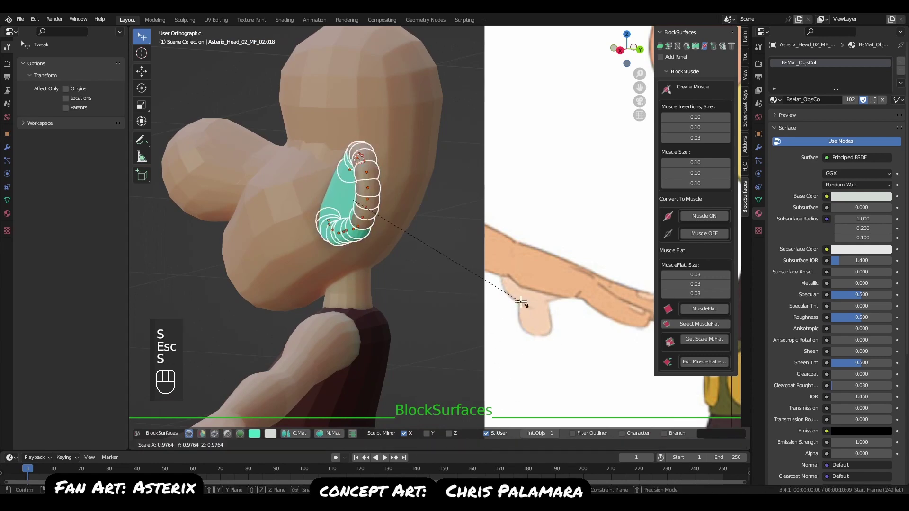
pyautogui.click(442, 241)
pyautogui.keyDown('alt'); pyautogui.moveTo(441, 240); pyautogui.dragTo(430, 300); pyautogui.keyUp('alt')
pyautogui.press('g')
pyautogui.press('s')
pyautogui.click(473, 298)
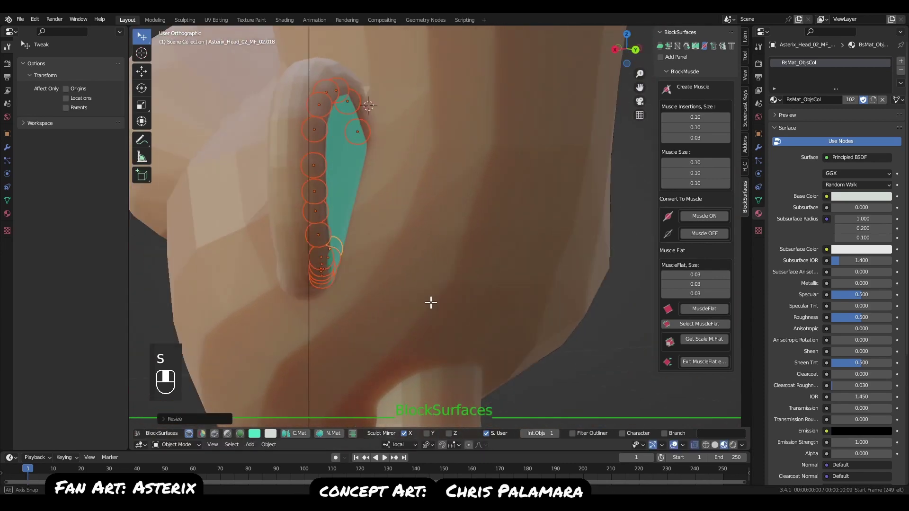
# Rotate the MuscleFlat's objects slightly and scale them down further to fit the inner ear surface within the rim.
pyautogui.press('r')
pyautogui.click(469, 325)
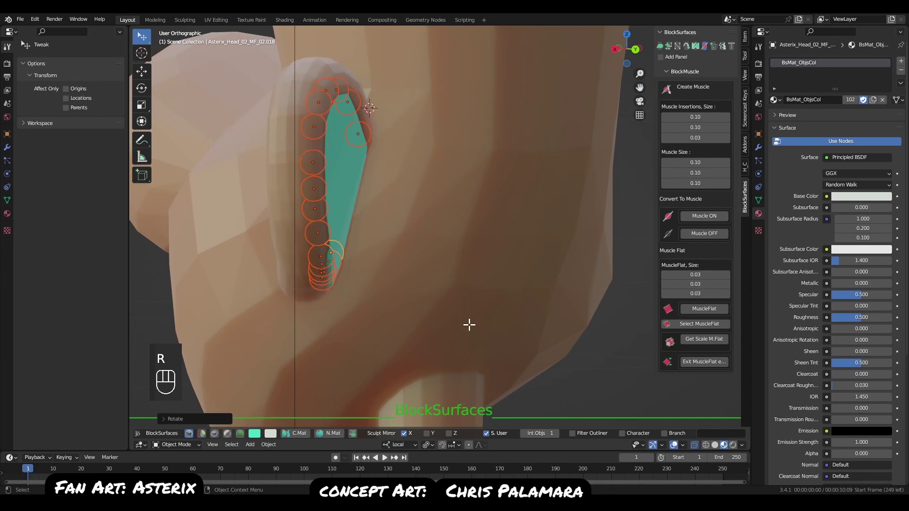
pyautogui.press('s')
pyautogui.click(495, 319)
pyautogui.keyDown('alt'); pyautogui.moveTo(496, 320); pyautogui.dragTo(509, 341); pyautogui.keyUp('alt')
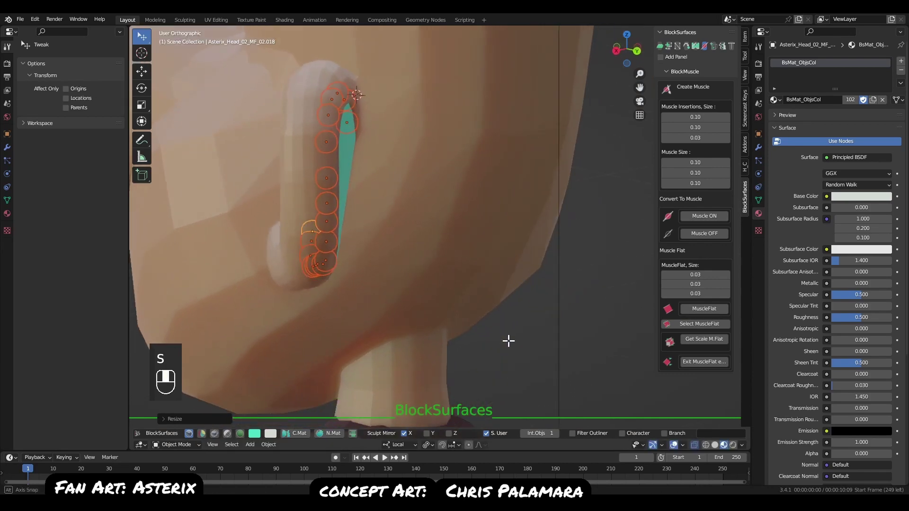
pyautogui.moveTo(509, 341); pyautogui.dragTo(582, 311, button='middle')
# Copy the skin material from the ear rim's outer object to the MuscleFlat surface and return to the front view.
pyautogui.press('q')
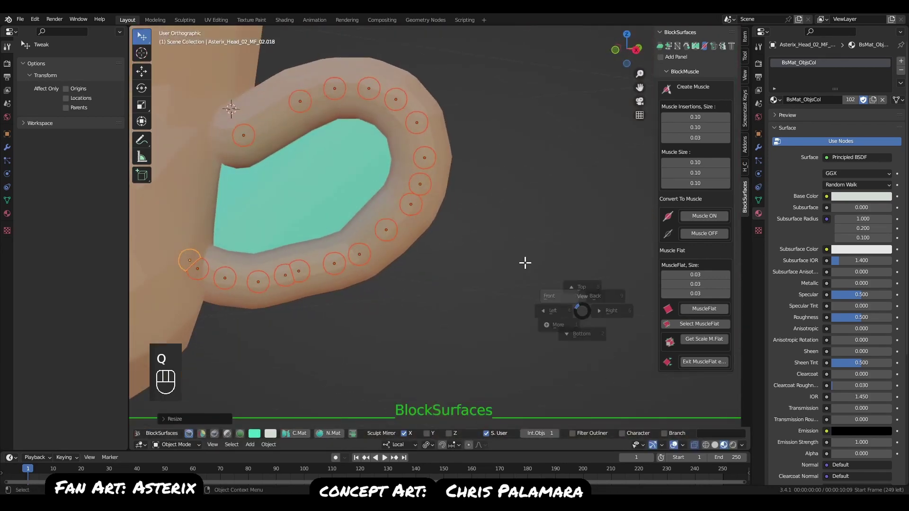
pyautogui.click(525, 262)
pyautogui.keyDown('shift'); pyautogui.click(429, 150); pyautogui.keyUp('shift')
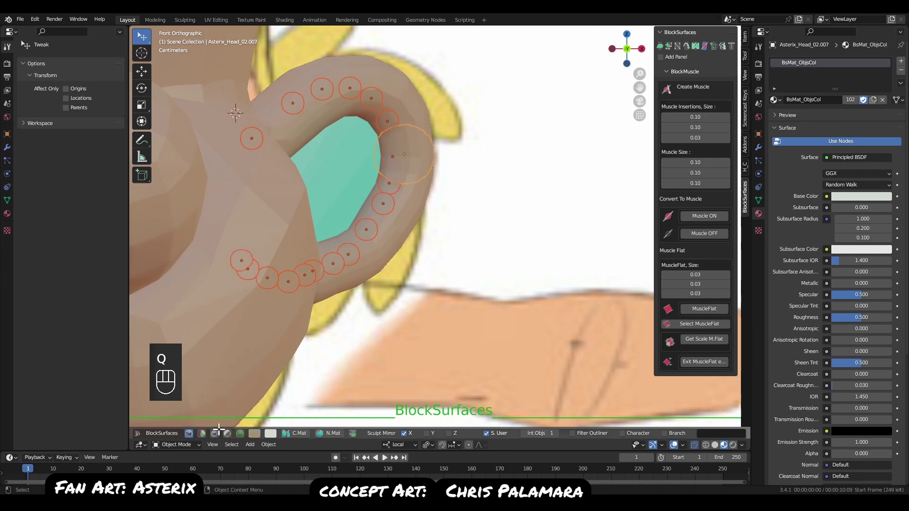
pyautogui.click(291, 433)
pyautogui.scroll(-5, 496, 311)
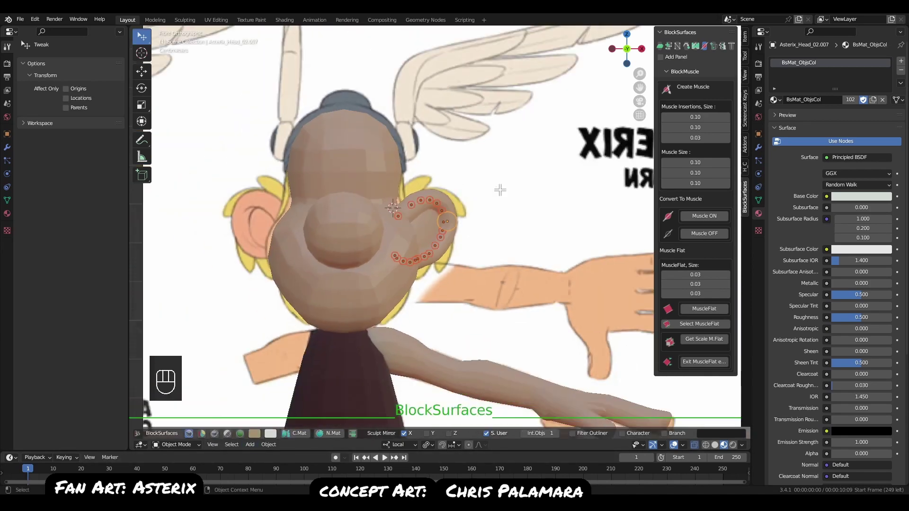
pyautogui.moveTo(501, 308); pyautogui.dragTo(477, 314, button='middle')
pyautogui.press('q')
pyautogui.click(441, 281)
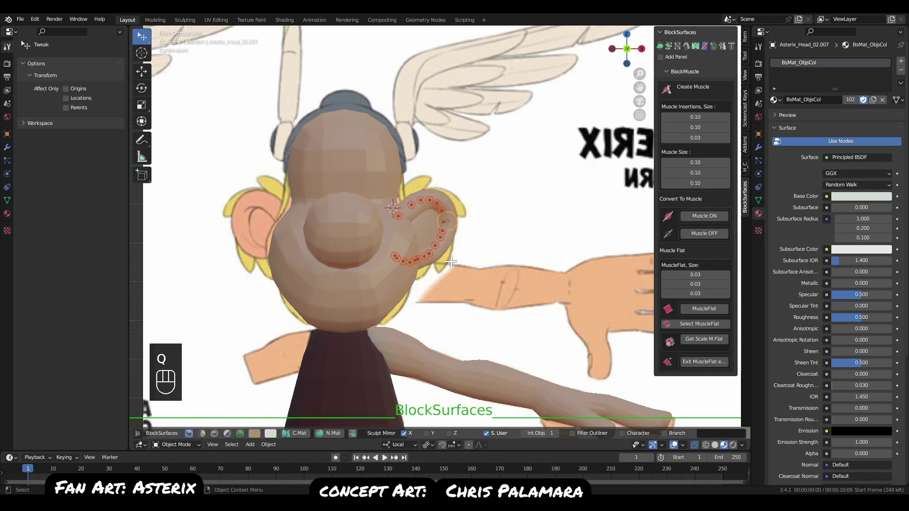
# Exit MuscleFlat editing and select two objects on the outer edge of the ear rim.
pyautogui.click(714, 362)
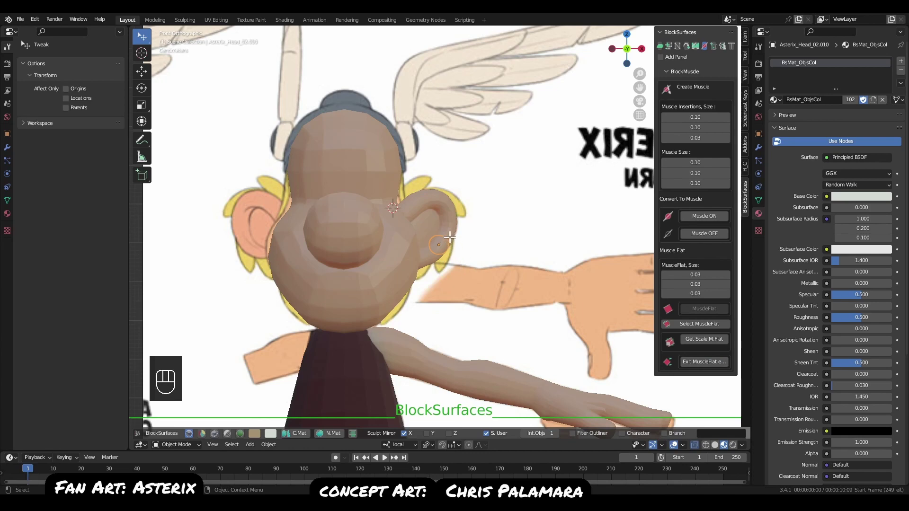
pyautogui.keyDown('shift'); pyautogui.click(449, 238); pyautogui.keyUp('shift')
pyautogui.moveTo(347, 249); pyautogui.dragTo(321, 237, button='middle')
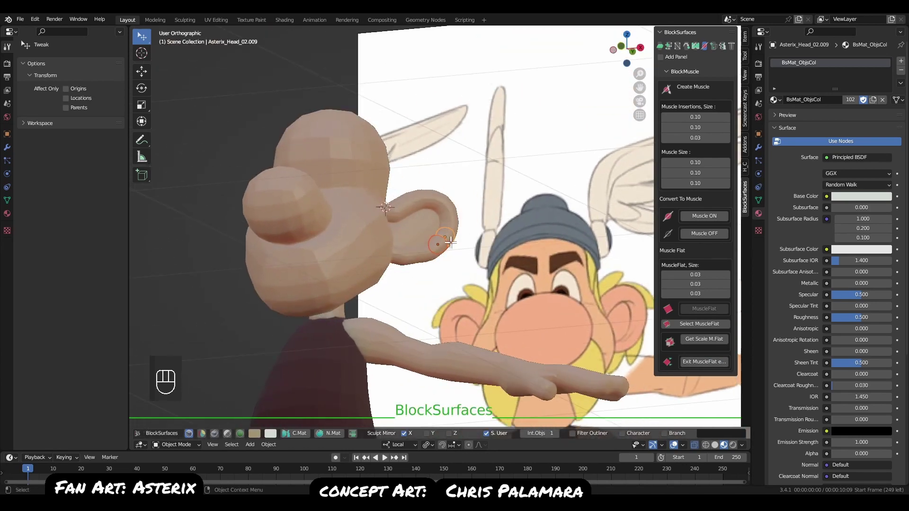
pyautogui.press('g')
pyautogui.press('Escape')
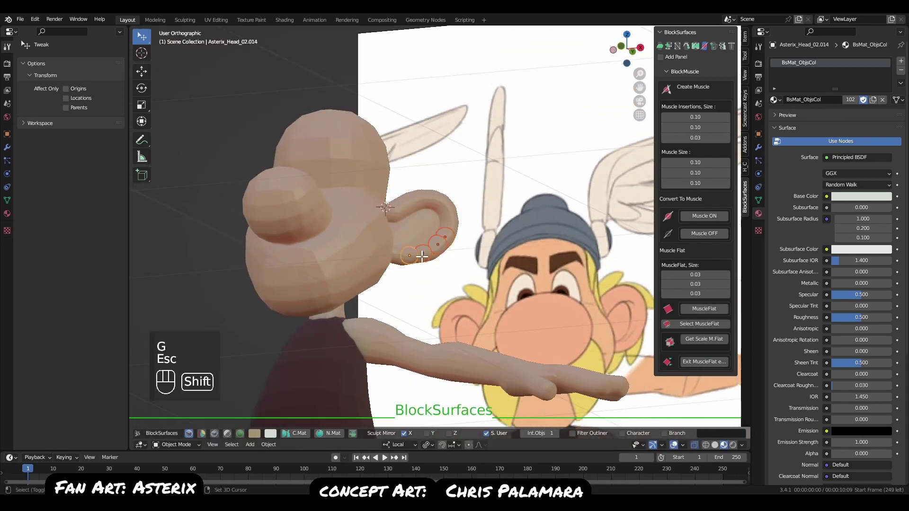
pyautogui.moveTo(422, 256); pyautogui.dragTo(439, 240, button='middle')
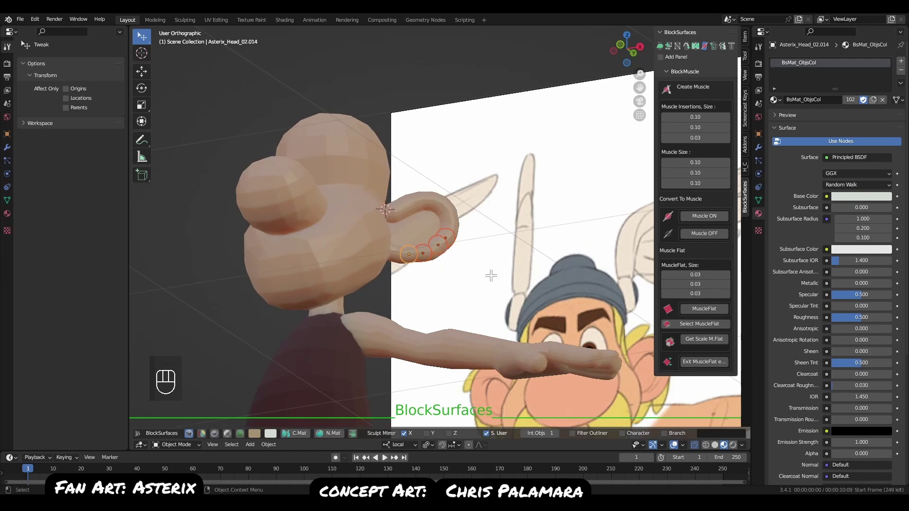
pyautogui.moveTo(491, 276); pyautogui.dragTo(457, 261, button='middle')
pyautogui.scroll(5, 470, 257)
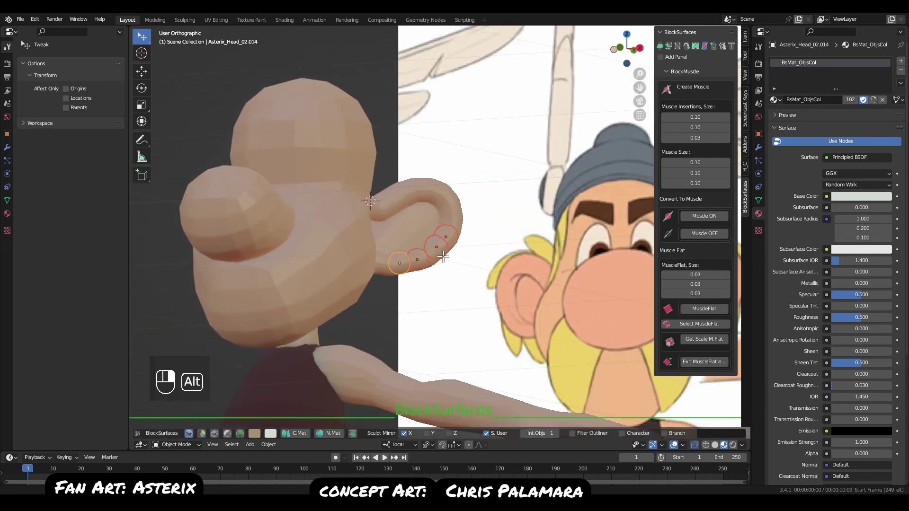
pyautogui.press('g')
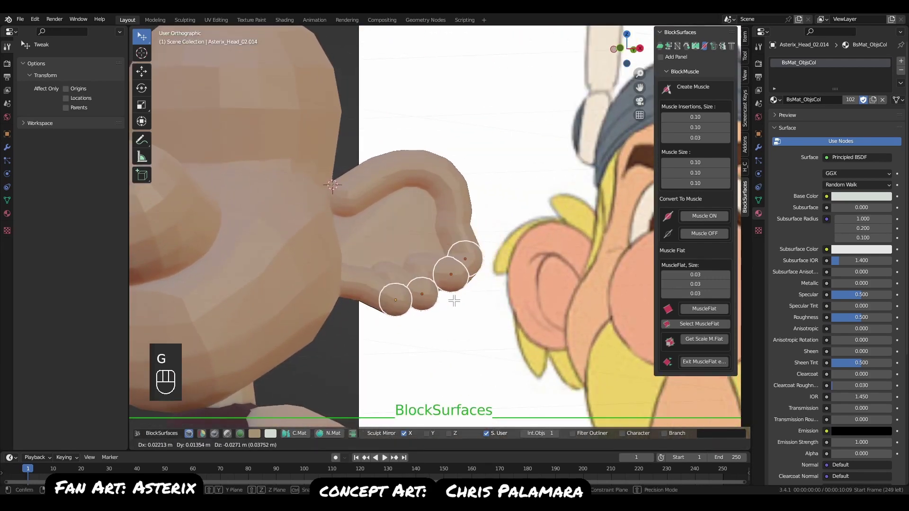
pyautogui.press('Escape')
pyautogui.press('b')
pyautogui.press('g')
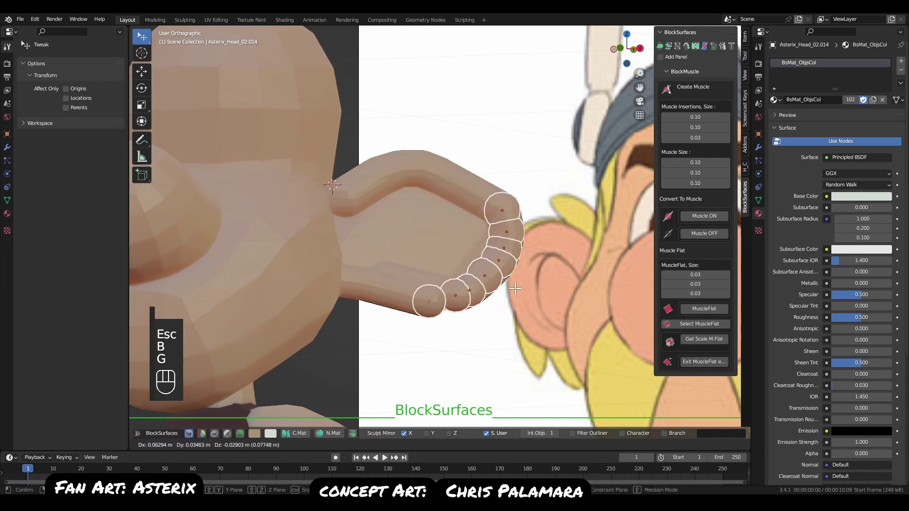
pyautogui.press('Escape')
pyautogui.press('b')
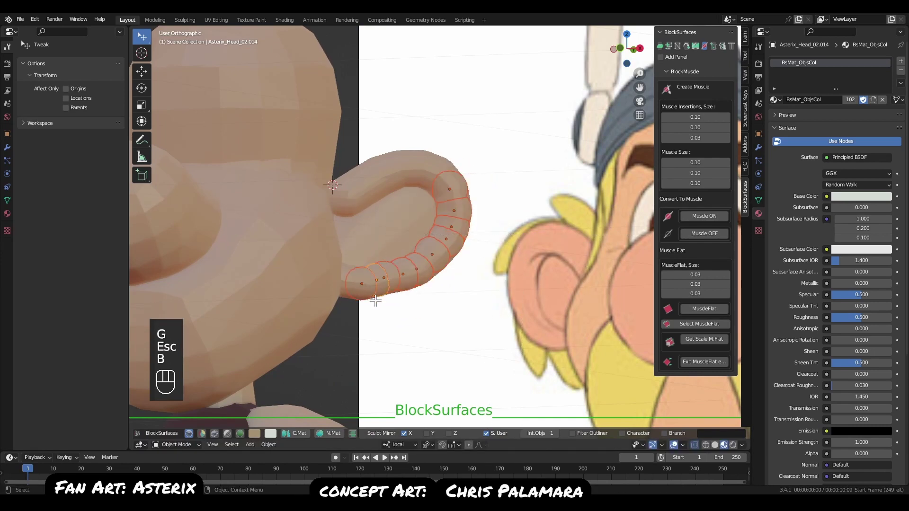
pyautogui.moveTo(375, 299); pyautogui.dragTo(447, 280)
pyautogui.press('g')
pyautogui.press('Escape')
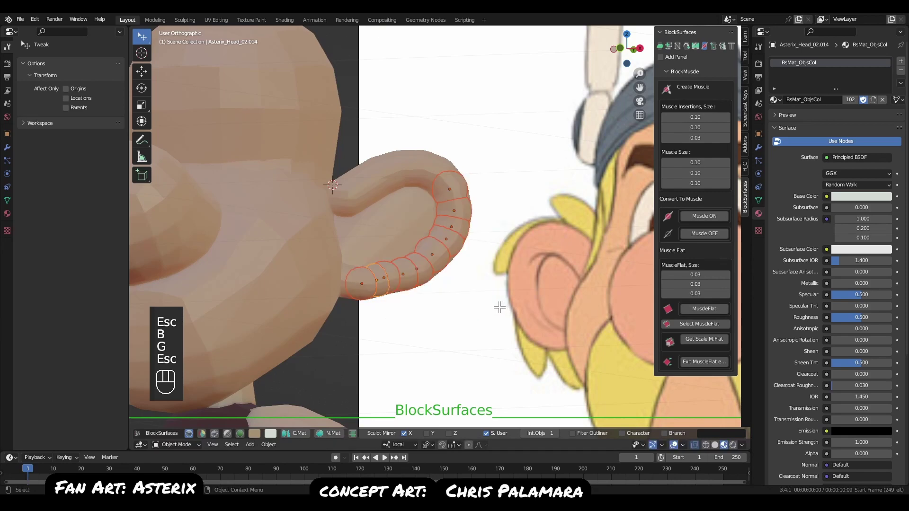
# Reposition the first objects of the upper ear rim, where it joins the head, as seen from above.
pyautogui.press('q')
pyautogui.moveTo(410, 283); pyautogui.dragTo(362, 289, button='middle')
pyautogui.click(341, 232)
pyautogui.moveTo(341, 232); pyautogui.dragTo(369, 269, button='middle')
pyautogui.press('g')
pyautogui.click(371, 258)
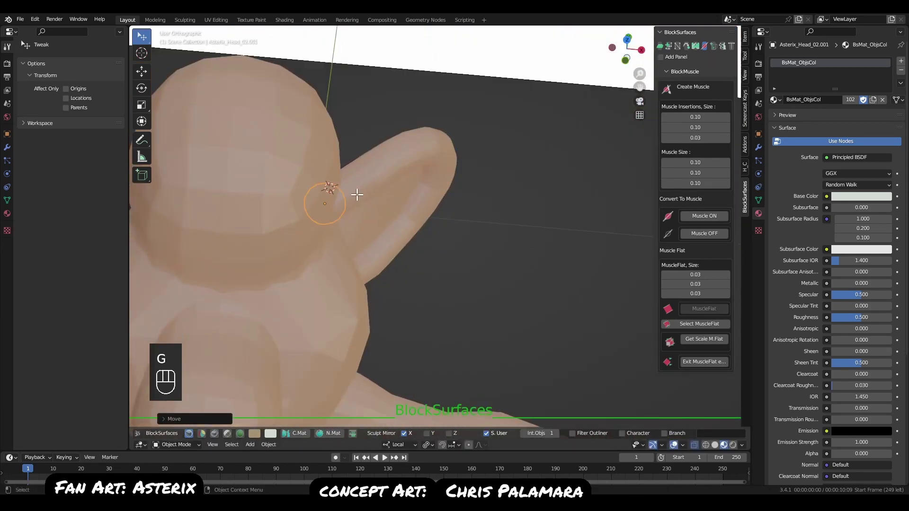
pyautogui.press('g')
pyautogui.click(354, 211)
pyautogui.press('g')
pyautogui.click(371, 177)
# Move the next two objects along the upper ear rim in the top-down view to smooth its curve.
pyautogui.moveTo(371, 180); pyautogui.dragTo(375, 240, button='middle')
pyautogui.click(394, 170)
pyautogui.press('g')
pyautogui.click(391, 182)
pyautogui.press('g')
pyautogui.click(412, 152)
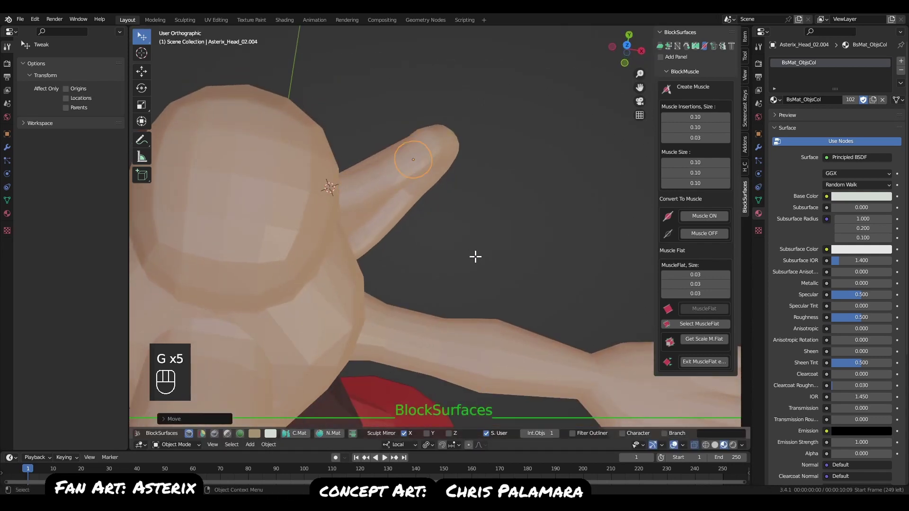
# Adjust the three upper ear rim objects in the front view to follow the reference ear.
pyautogui.press('q')
pyautogui.click(377, 182)
pyautogui.press('g')
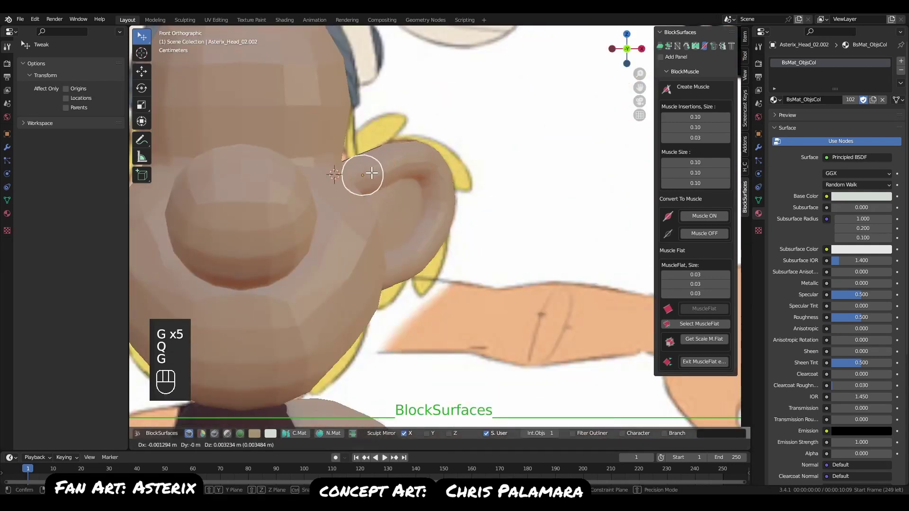
pyautogui.click(373, 174)
pyautogui.click(397, 162)
pyautogui.press('g')
pyautogui.click(398, 159)
pyautogui.click(421, 160)
pyautogui.press('g')
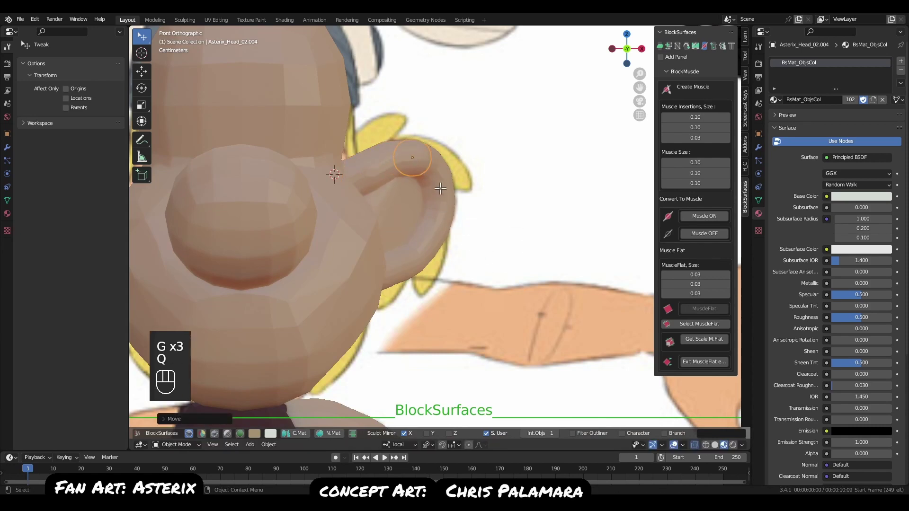
# Create a new separately named part for the helmet from the upper head object, working in the right side view.
pyautogui.scroll(-10, 440, 189)
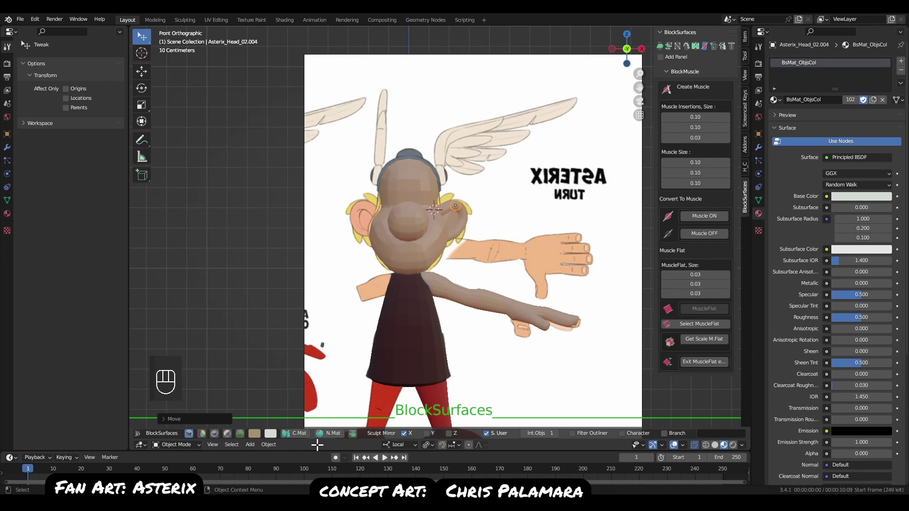
pyautogui.click(415, 169)
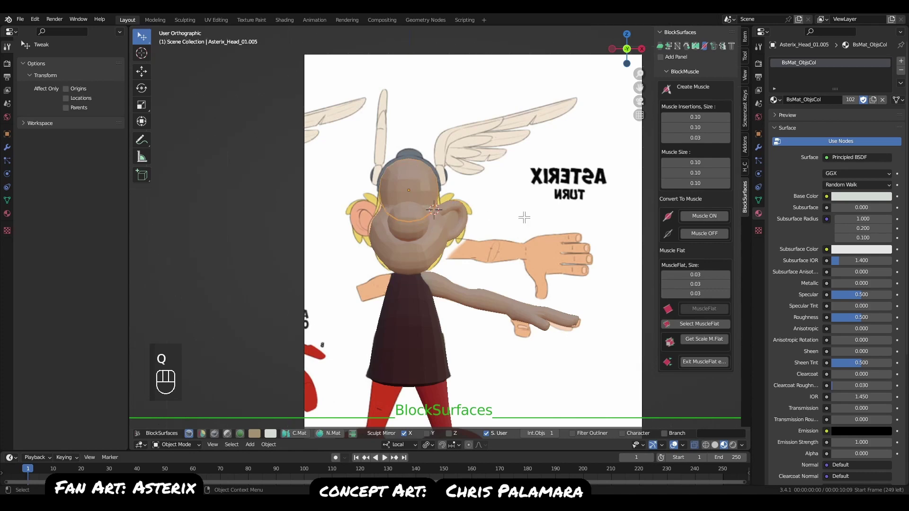
pyautogui.keyDown('alt'); pyautogui.moveTo(414, 169); pyautogui.dragTo(481, 215, button='middle'); pyautogui.keyUp('alt')
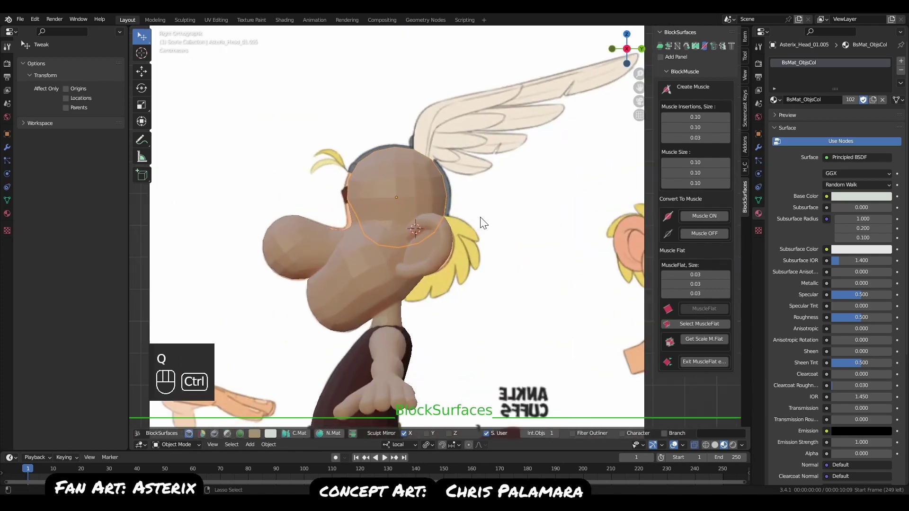
pyautogui.hotkey('ctrl', 'n')
pyautogui.click(474, 271)
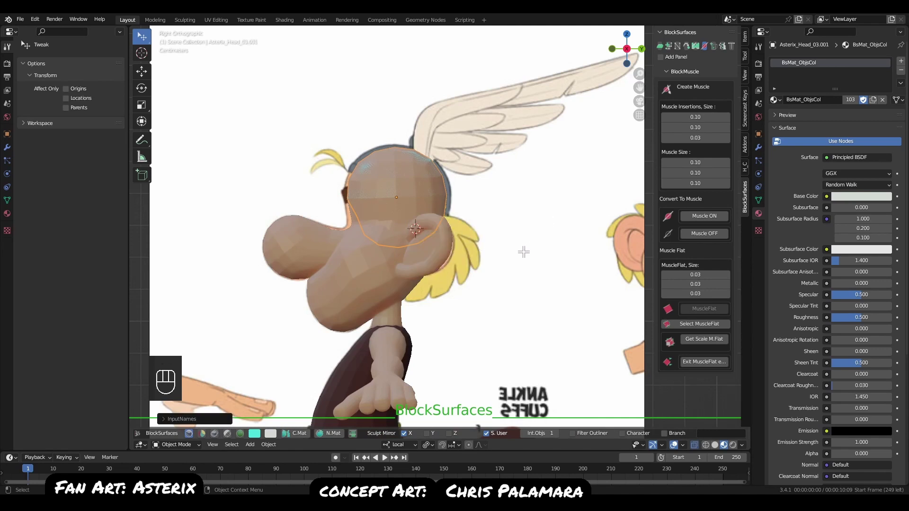
# Rotate, enlarge and shift the new helmet sphere so it covers the upper head at the reference helmet's tilt.
pyautogui.press('r')
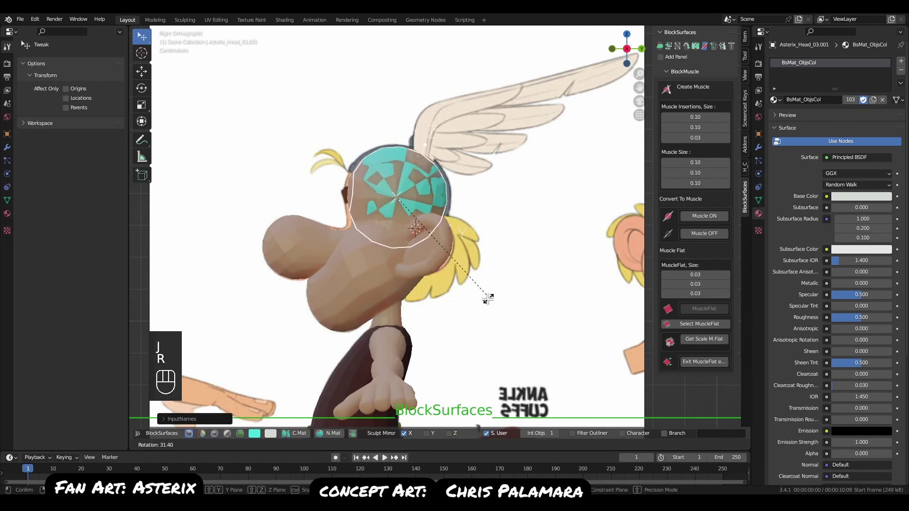
pyautogui.click(488, 300)
pyautogui.press('s')
pyautogui.press('g')
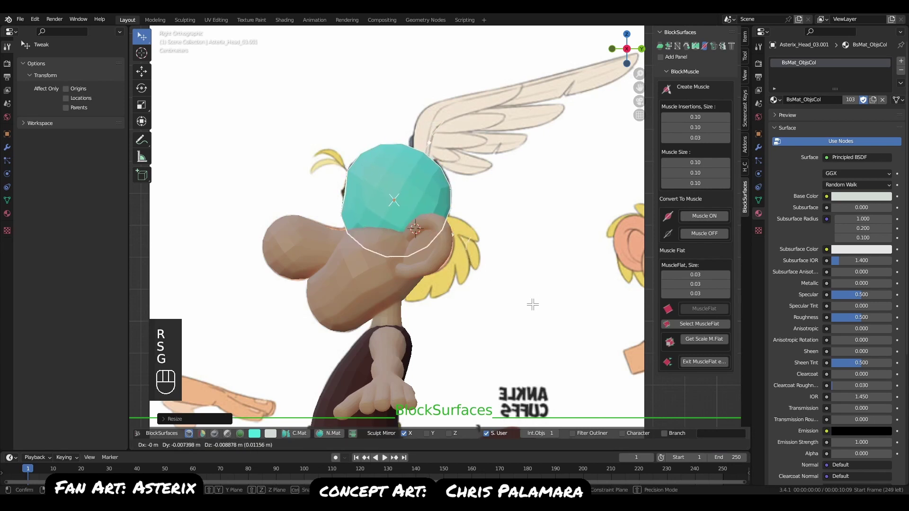
pyautogui.press('s')
pyautogui.click(534, 310)
pyautogui.press('r')
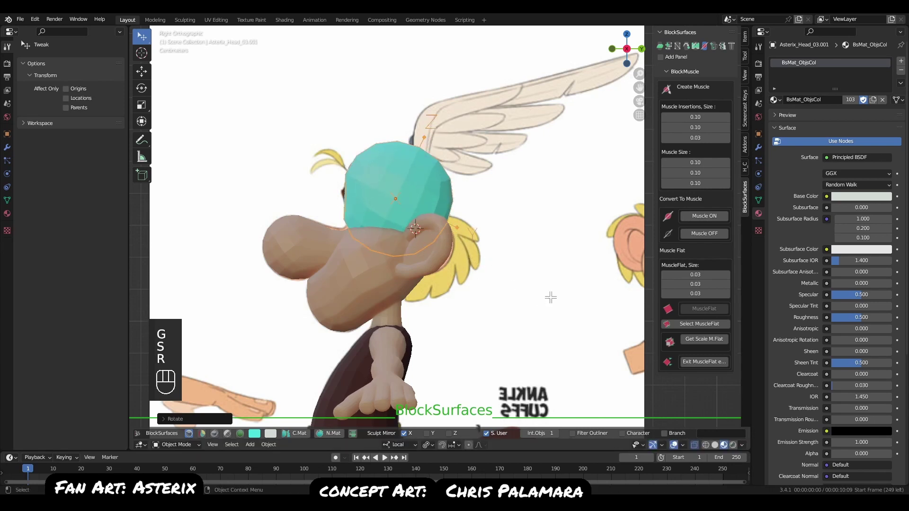
pyautogui.press('r')
# Delete the lower half of the helmet sphere's mesh along its tilted middle line, leaving an open cap.
pyautogui.press('Tab')
pyautogui.hotkey('alt', 'z')
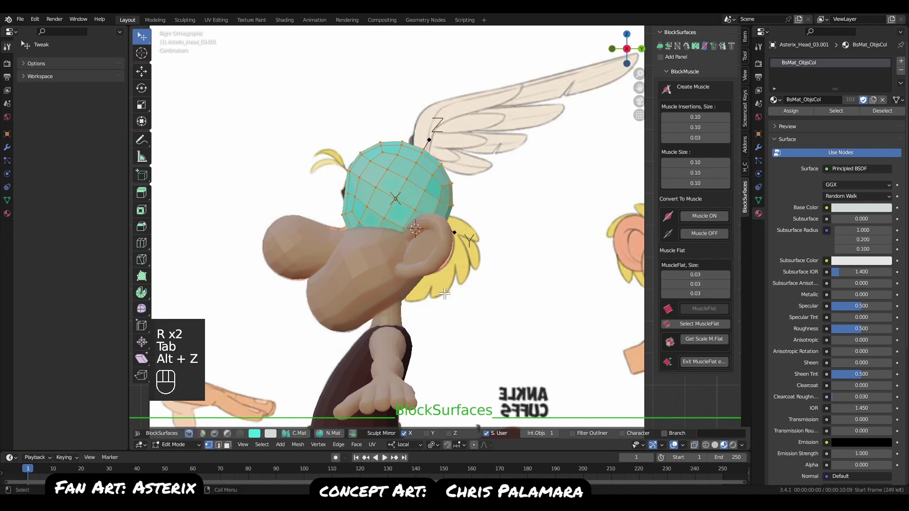
pyautogui.hotkey('alt', 'a')
pyautogui.hotkey('alt', 'z')
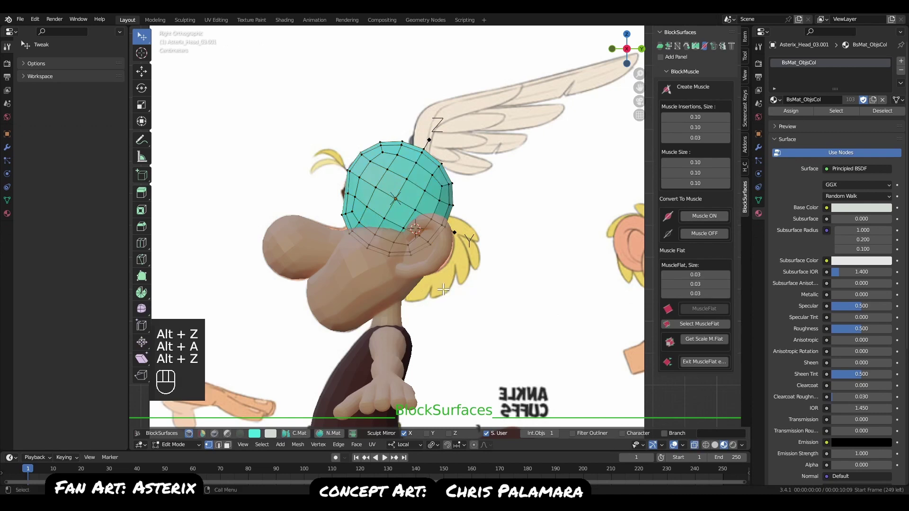
pyautogui.hotkey('alt', 'a')
pyautogui.moveTo(402, 286)
pyautogui.keyDown('ctrl'); pyautogui.mouseDown(button='right')
pyautogui.moveTo(452, 256)
pyautogui.moveTo(284, 304)
pyautogui.mouseUp(button='right'); pyautogui.keyUp('ctrl')
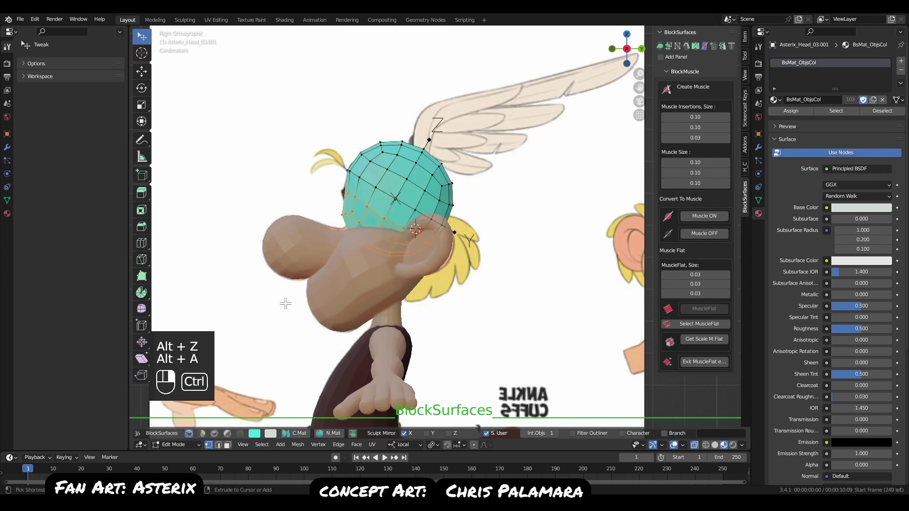
pyautogui.press('x')
pyautogui.click(445, 280)
pyautogui.press('Tab')
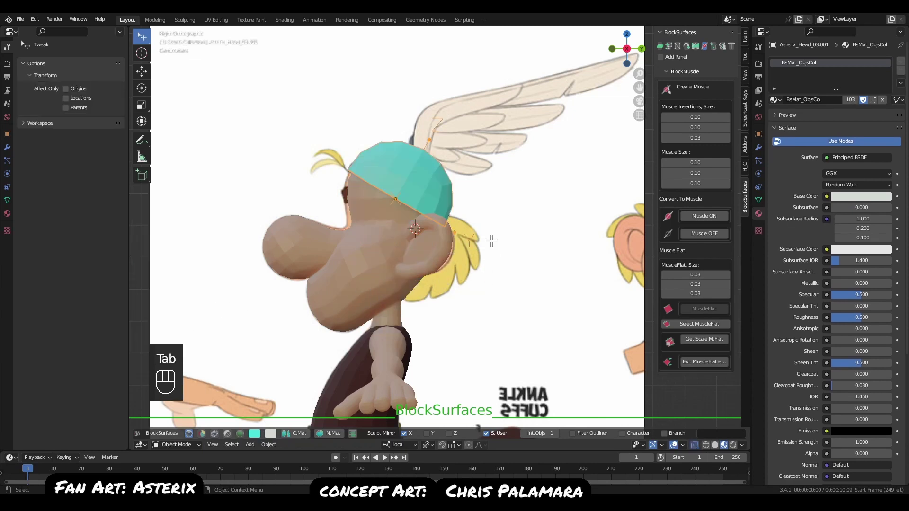
# Fine-tune the helmet cap's scale and position to fit the top of the head.
pyautogui.press('Tab')
pyautogui.press('s')
pyautogui.click(497, 263)
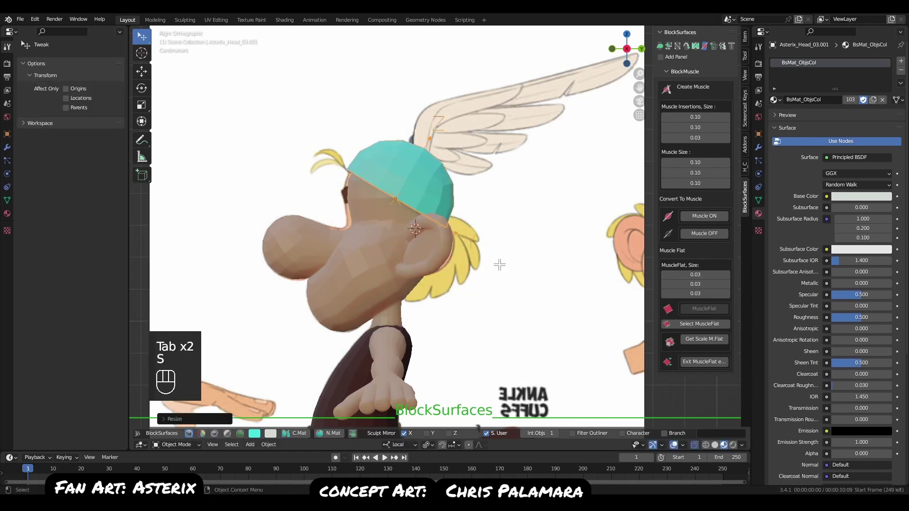
pyautogui.press('g')
pyautogui.press('s')
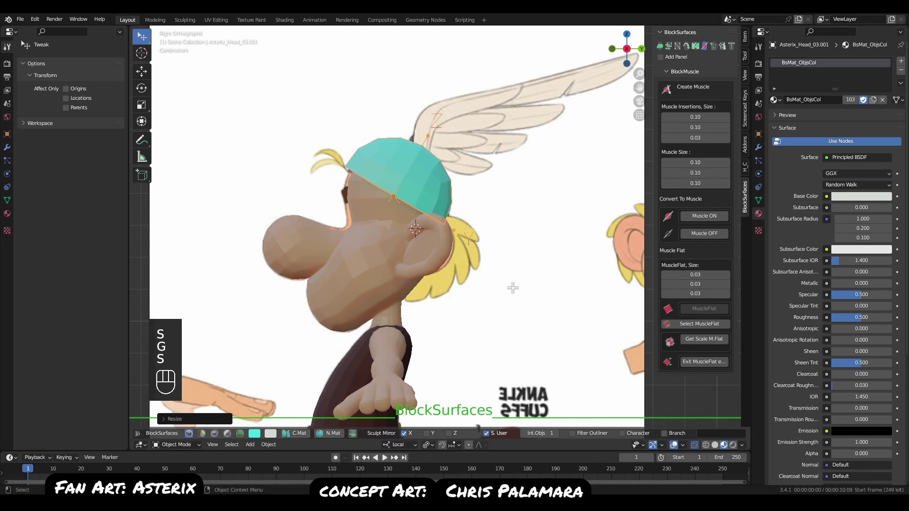
pyautogui.press('g')
pyautogui.click(511, 299)
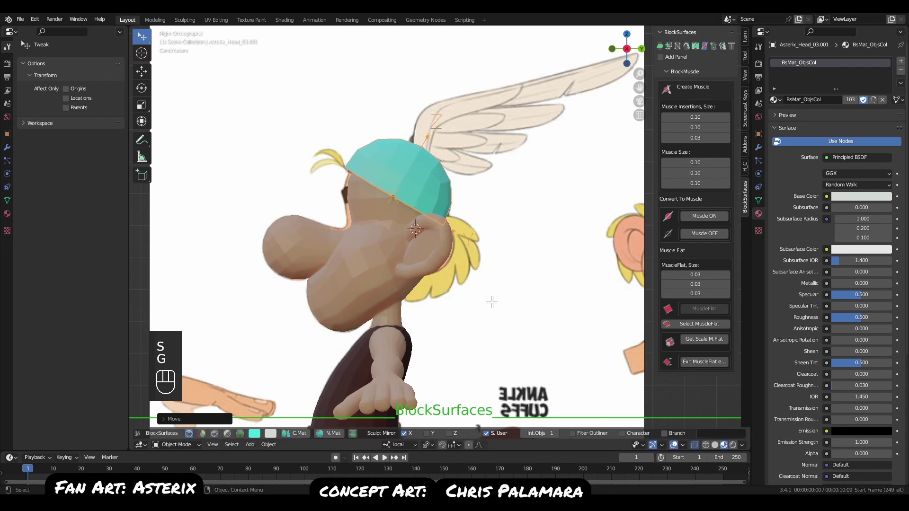
# Extrude a copy of the helmet cap in place, scale it down to a small dome and move it towards the crown.
pyautogui.press('e')
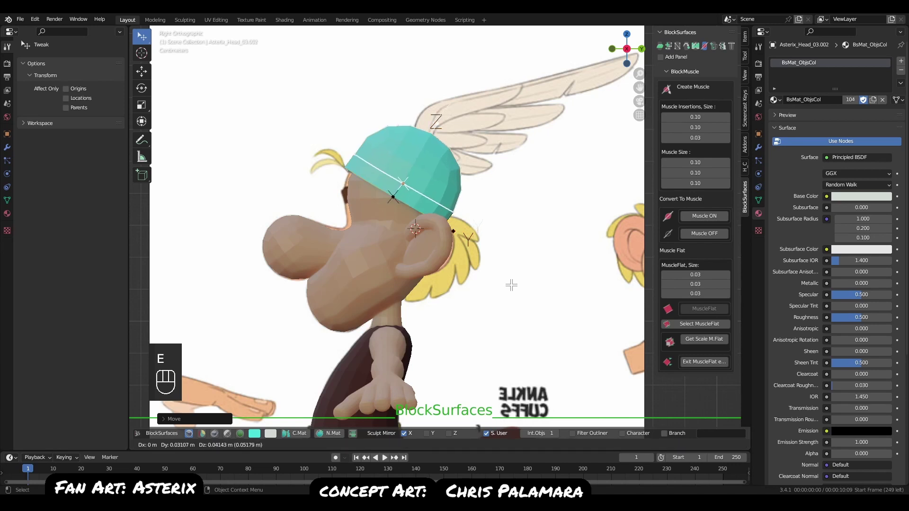
pyautogui.press('Escape')
pyautogui.press('s')
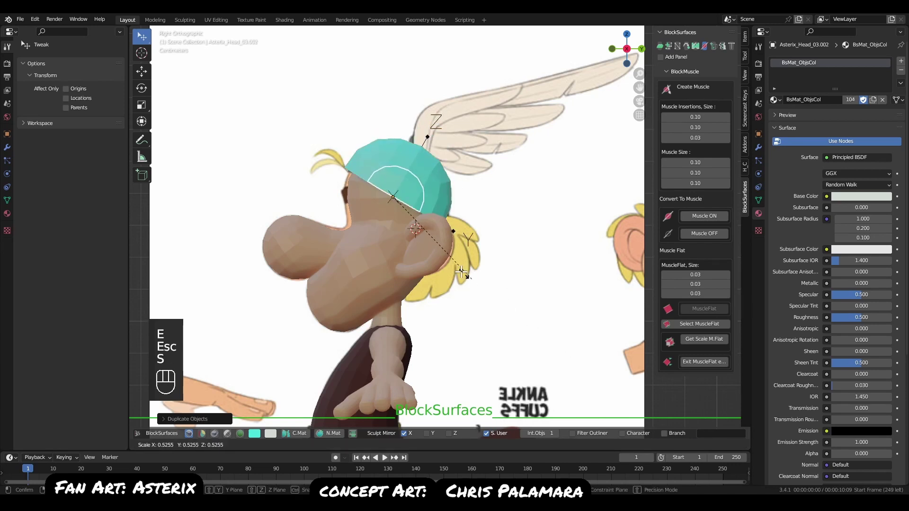
pyautogui.click(425, 251)
pyautogui.press('g')
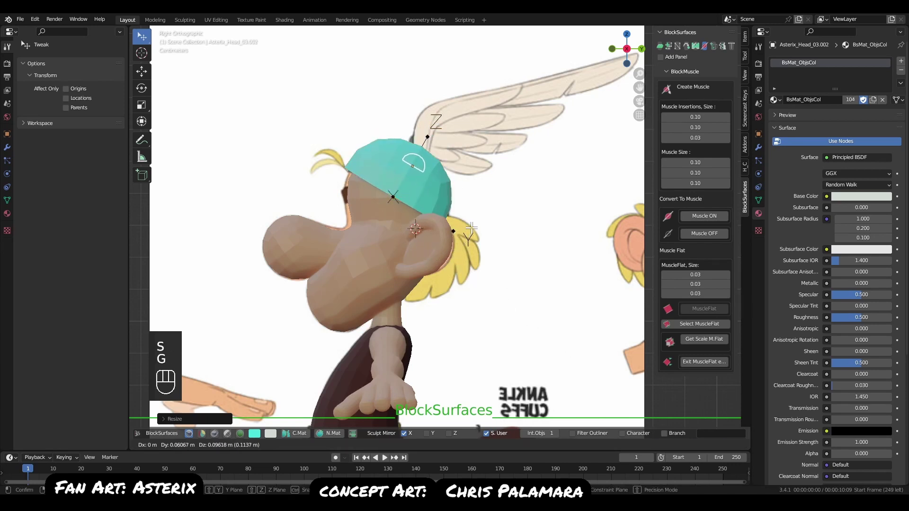
pyautogui.click(481, 238)
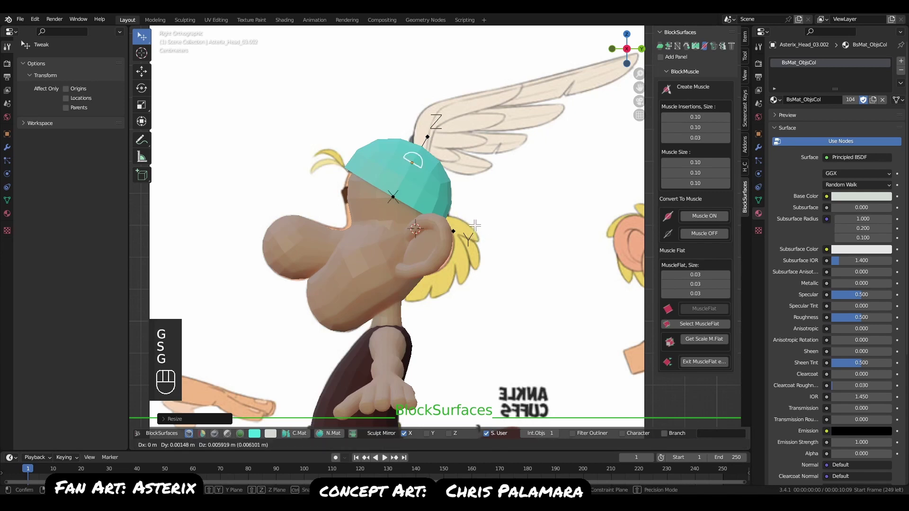
# Shrink the small dome further and shift it up to just inside the helmet's crown.
pyautogui.press('s')
pyautogui.click(480, 233)
pyautogui.press('g')
pyautogui.click(483, 233)
pyautogui.press('s')
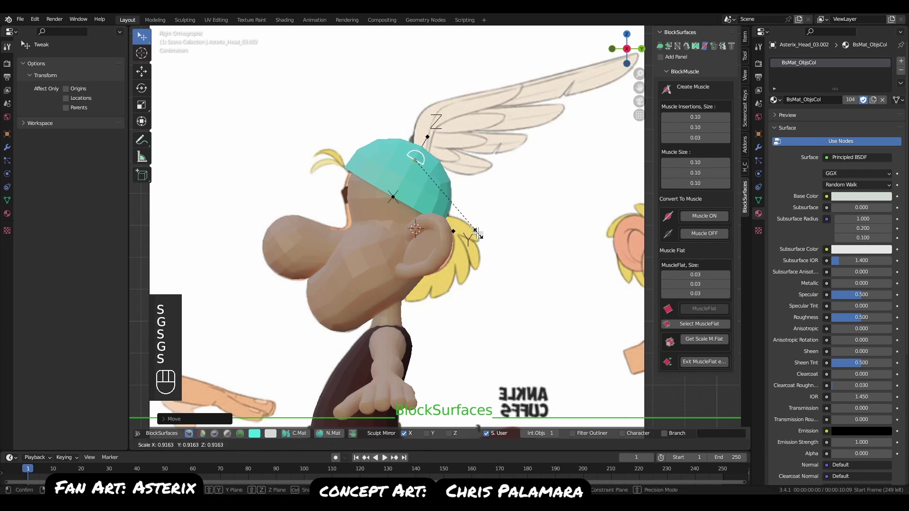
pyautogui.click(474, 230)
pyautogui.press('g')
pyautogui.click(475, 228)
# Extrude two more small domes outward from the crown and enlarge the last one into the helmet's knob.
pyautogui.press('e')
pyautogui.click(495, 225)
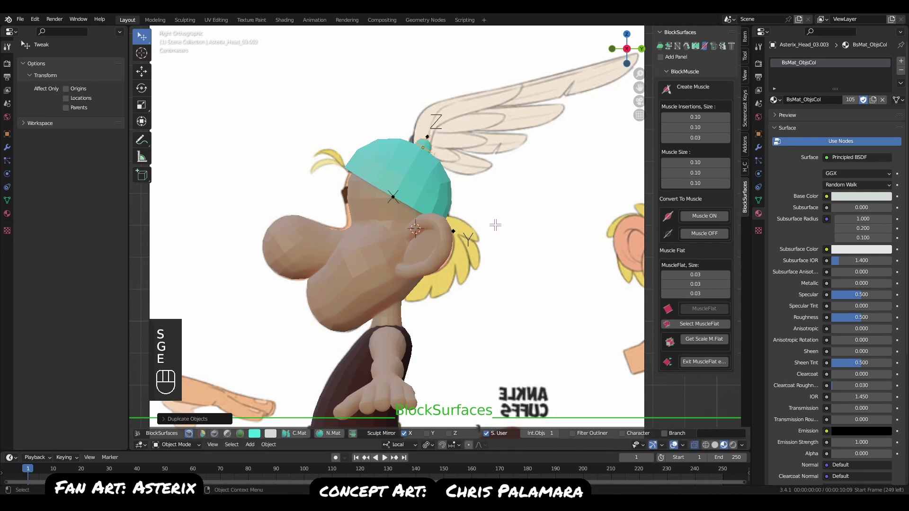
pyautogui.press('e')
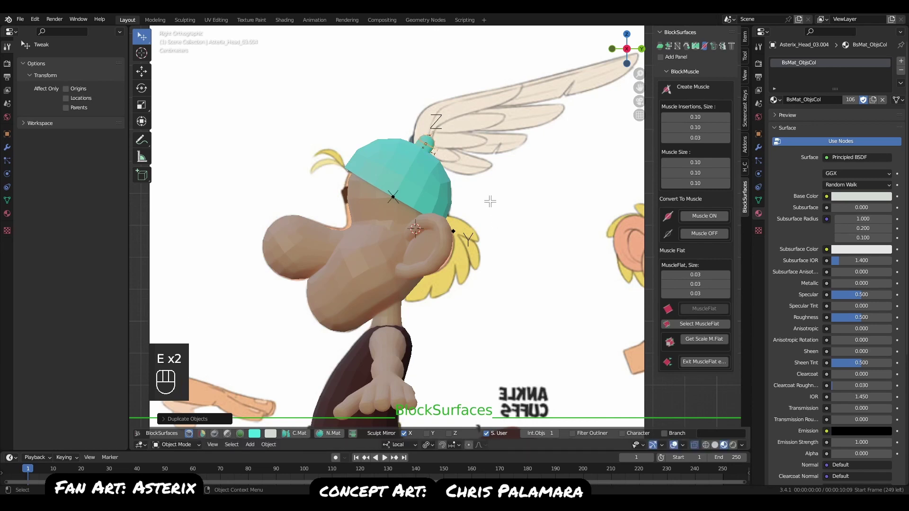
pyautogui.press('s')
pyautogui.click(551, 263)
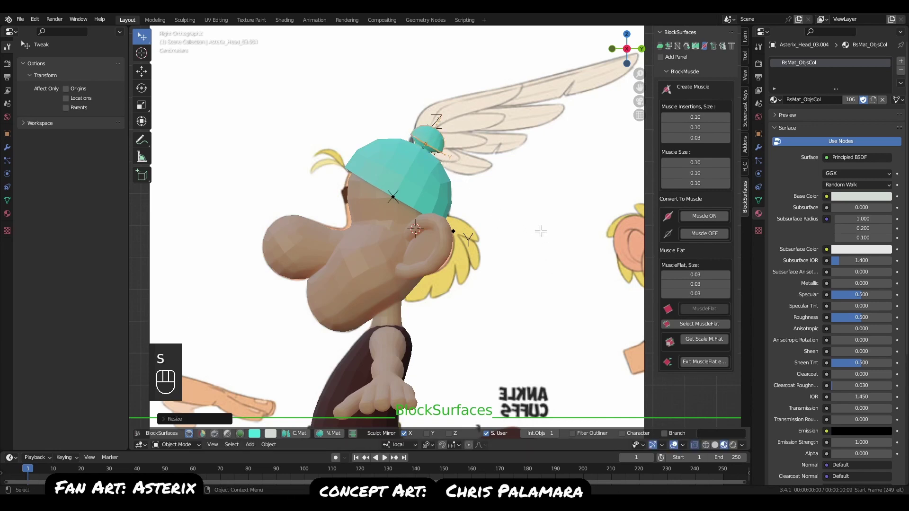
# Flatten the helmet's knob along its local Z axis and adjust its tilt and position against the crown in side view.
pyautogui.press('s')
pyautogui.press('z')
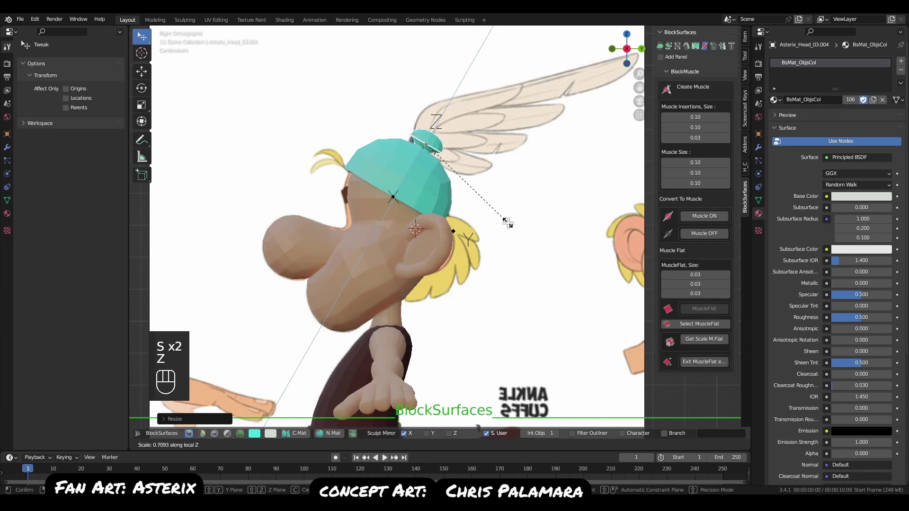
pyautogui.click(515, 222)
pyautogui.press('g')
pyautogui.click(515, 223)
pyautogui.keyDown('alt'); pyautogui.moveTo(438, 139); pyautogui.dragTo(522, 235, button='right'); pyautogui.keyUp('alt')
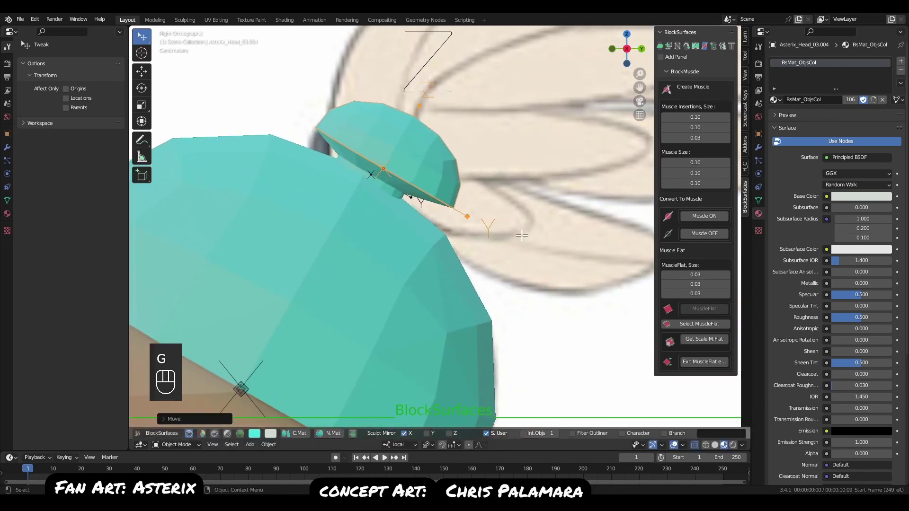
pyautogui.press('r')
pyautogui.press('r')
pyautogui.click(543, 259)
pyautogui.press('g')
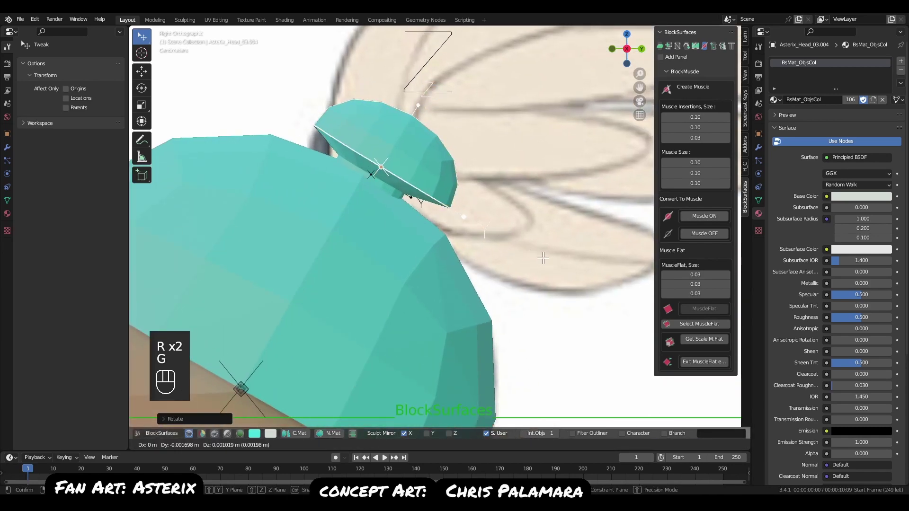
pyautogui.click(543, 258)
# Extrude the knob's open edge loop, scale it inward and shift it to form a narrowing underside.
pyautogui.press('Tab')
pyautogui.keyDown('alt'); pyautogui.moveTo(435, 205); pyautogui.dragTo(461, 223, button='right'); pyautogui.keyUp('alt')
pyautogui.hotkey('alt', 'a')
pyautogui.keyDown('alt'); pyautogui.click(433, 196); pyautogui.keyUp('alt')
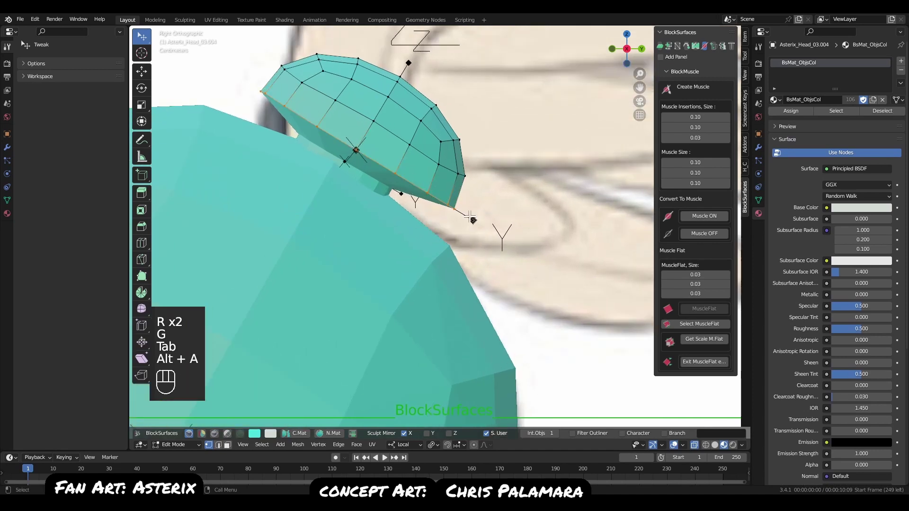
pyautogui.press('e')
pyautogui.click(517, 258)
pyautogui.press('s')
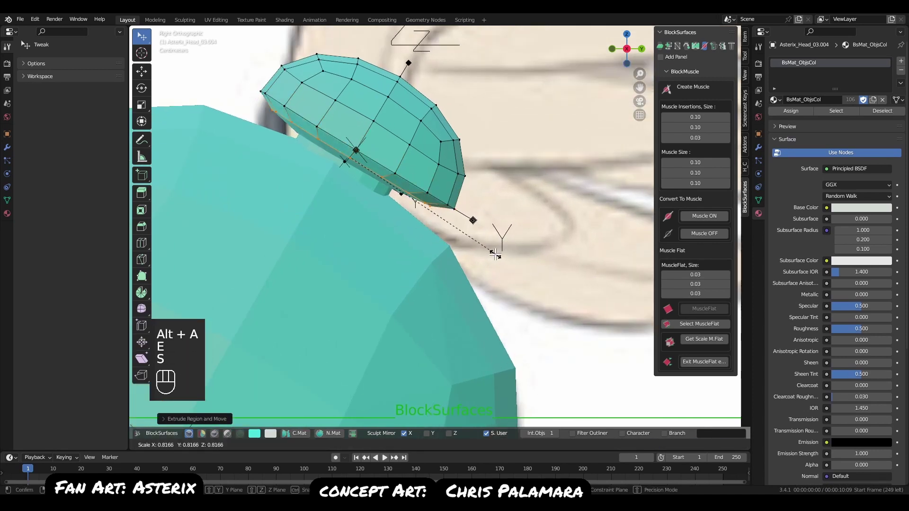
pyautogui.click(496, 256)
pyautogui.press('g')
pyautogui.click(495, 258)
pyautogui.press('Tab')
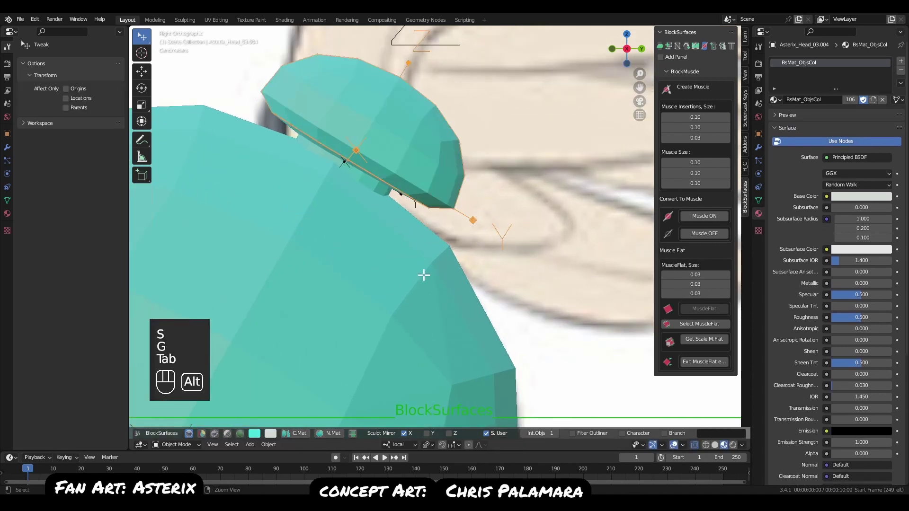
pyautogui.hotkey('alt', 'a')
# Enlarge the knob slightly to match the helmet knob in the front reference.
pyautogui.keyDown('alt'); pyautogui.moveTo(502, 305); pyautogui.dragTo(455, 251, button='right'); pyautogui.keyUp('alt')
pyautogui.keyDown('shift'); pyautogui.moveTo(508, 301); pyautogui.dragTo(576, 294, button='middle'); pyautogui.keyUp('shift')
pyautogui.press('q')
pyautogui.keyDown('alt'); pyautogui.moveTo(518, 238); pyautogui.dragTo(525, 133, button='right'); pyautogui.keyUp('alt')
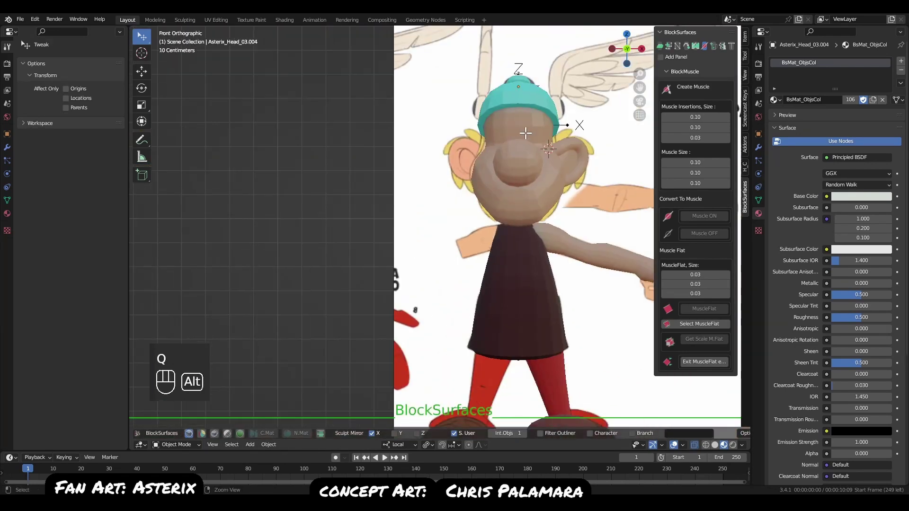
pyautogui.keyDown('shift'); pyautogui.moveTo(526, 133); pyautogui.dragTo(447, 247, button='middle'); pyautogui.keyUp('shift')
pyautogui.keyDown('alt'); pyautogui.moveTo(448, 248); pyautogui.dragTo(452, 327, button='right'); pyautogui.keyUp('alt')
pyautogui.click(426, 178)
pyautogui.press('s')
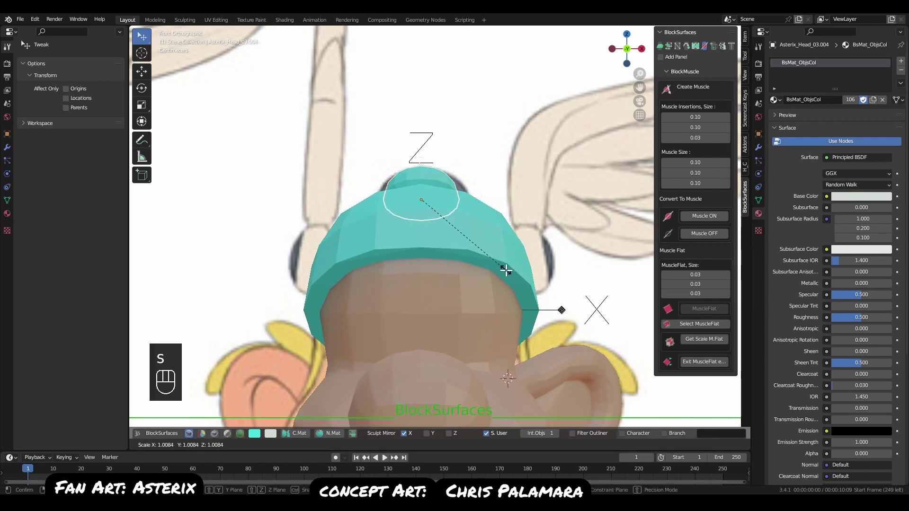
pyautogui.press('x')
pyautogui.press('Escape')
pyautogui.press('s')
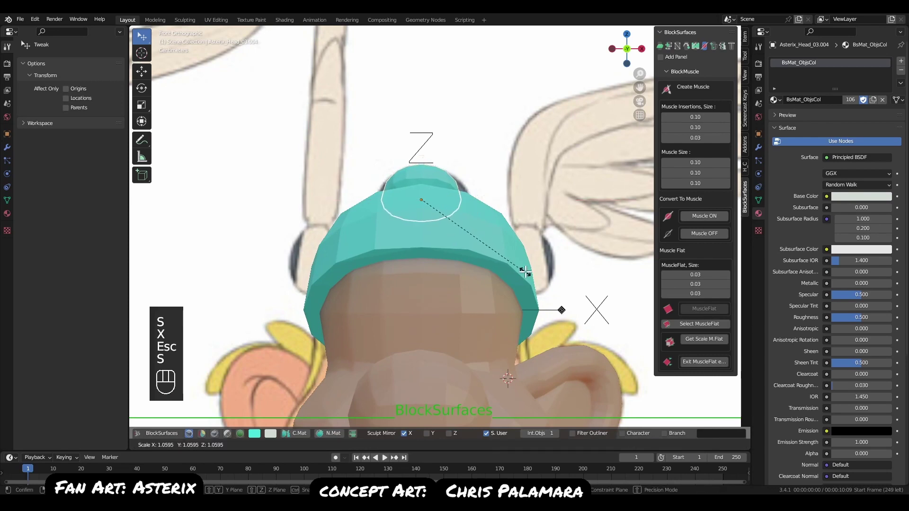
pyautogui.click(535, 271)
# Rotate and reposition the knob slightly in side view so it sits on the crown as in the reference.
pyautogui.moveTo(535, 270)
pyautogui.mouseDown(button='middle')
pyautogui.moveTo(574, 282)
pyautogui.moveTo(547, 279)
pyautogui.mouseUp(button='middle')
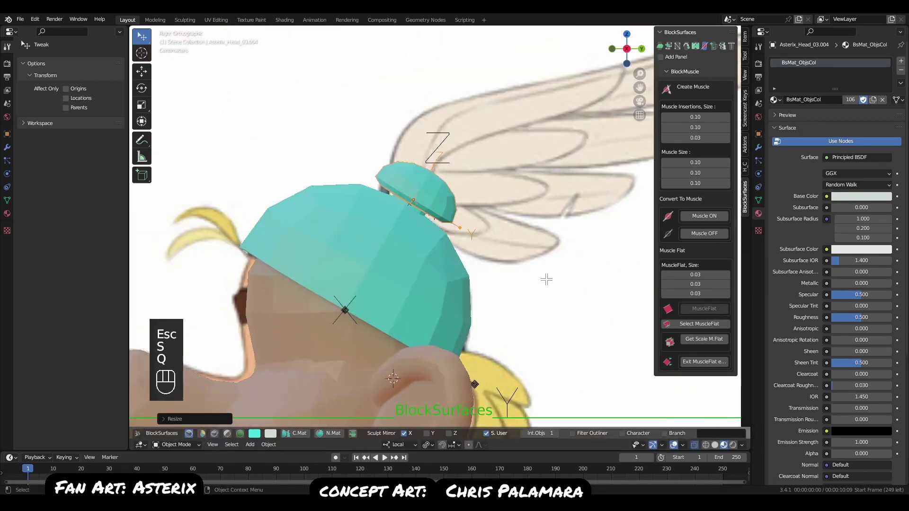
pyautogui.press('g')
pyautogui.press('r')
pyautogui.press('g')
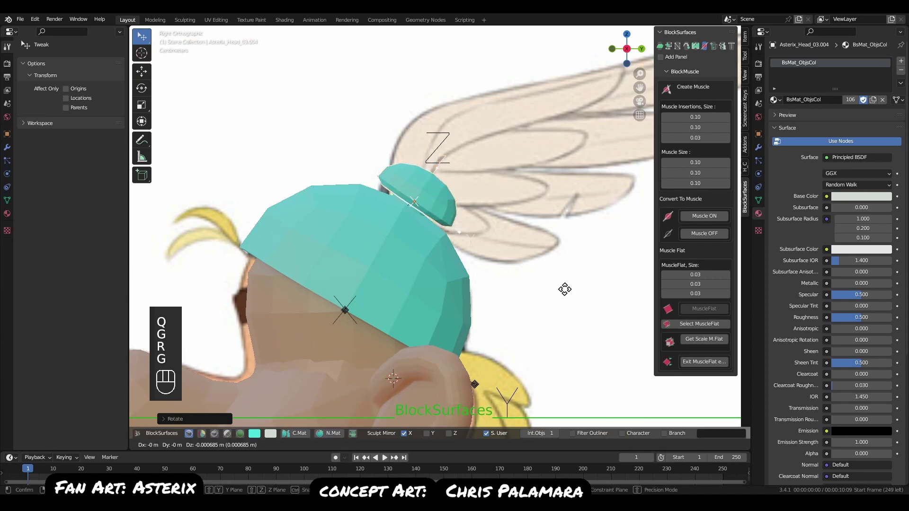
pyautogui.click(543, 314)
# Widen the knob slightly along its local X axis in front view.
pyautogui.press('q')
pyautogui.press('s')
pyautogui.press('x')
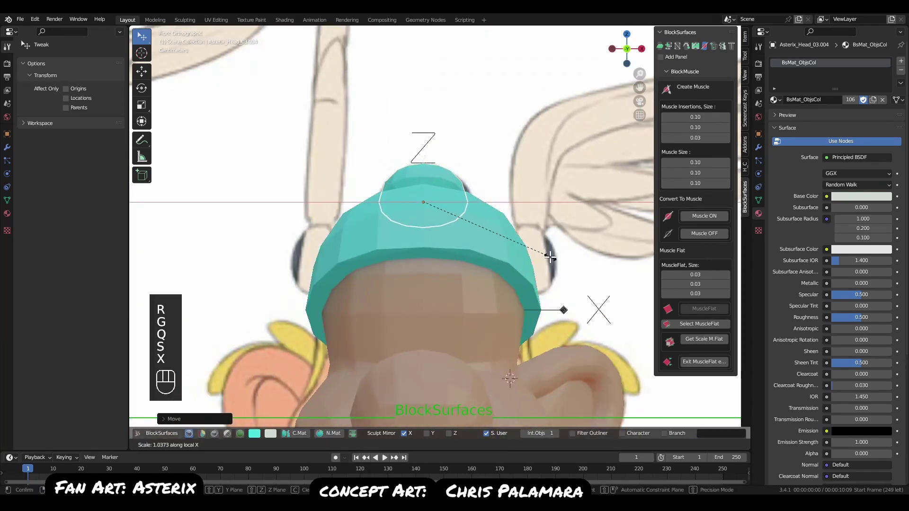
pyautogui.click(547, 257)
pyautogui.keyDown('alt'); pyautogui.moveTo(508, 254); pyautogui.dragTo(542, 297, button='right'); pyautogui.keyUp('alt')
pyautogui.keyDown('alt'); pyautogui.moveTo(542, 297); pyautogui.dragTo(509, 221, button='middle'); pyautogui.keyUp('alt')
pyautogui.keyDown('alt'); pyautogui.moveTo(510, 221); pyautogui.dragTo(418, 243); pyautogui.keyUp('alt')
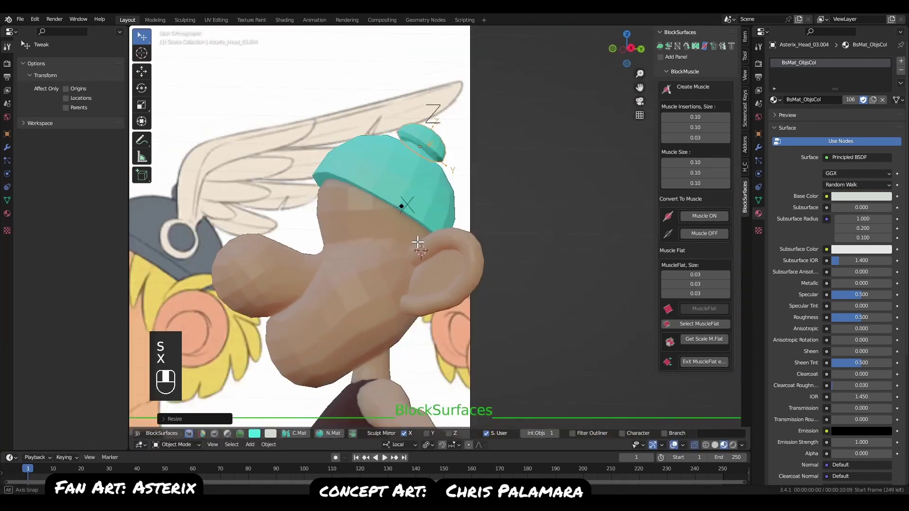
# Extrude a copy of the helmet cap in place and scale the copy down slightly.
pyautogui.press('q')
pyautogui.click(417, 229)
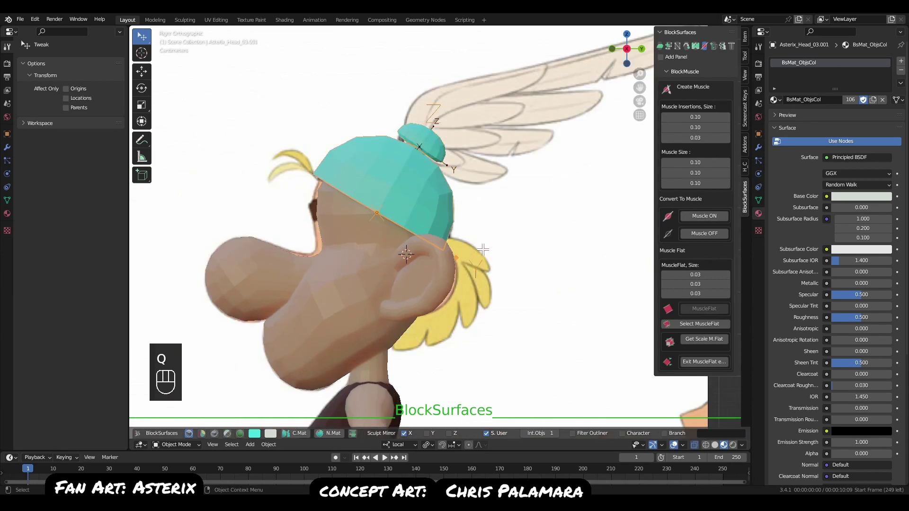
pyautogui.press('g')
pyautogui.press('Escape')
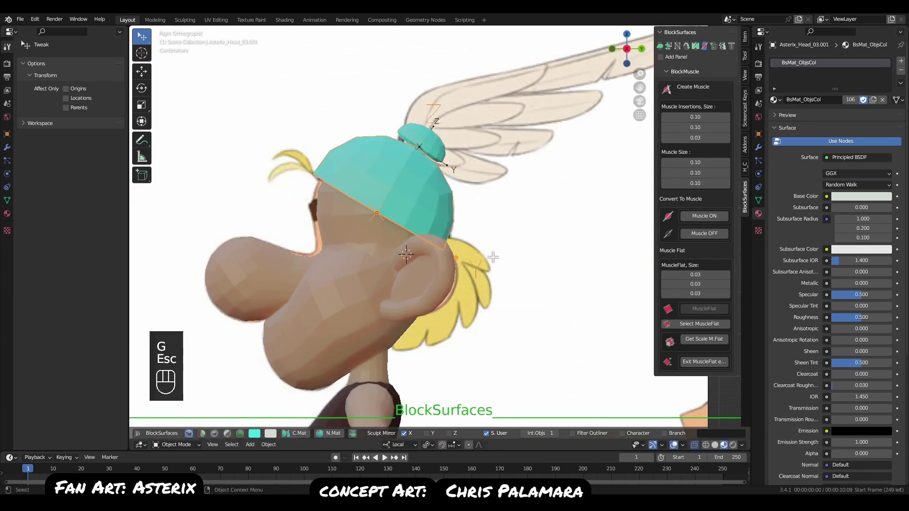
pyautogui.press('e')
pyautogui.press('Escape')
pyautogui.press('s')
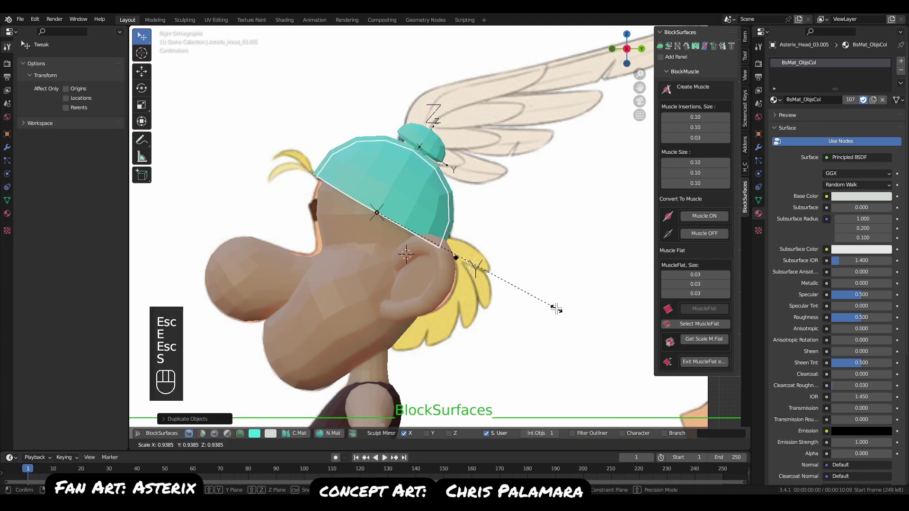
pyautogui.rightClick(562, 310)
# Flatten the cap's copy along its local Z axis into a low dome.
pyautogui.press('s')
pyautogui.press('z')
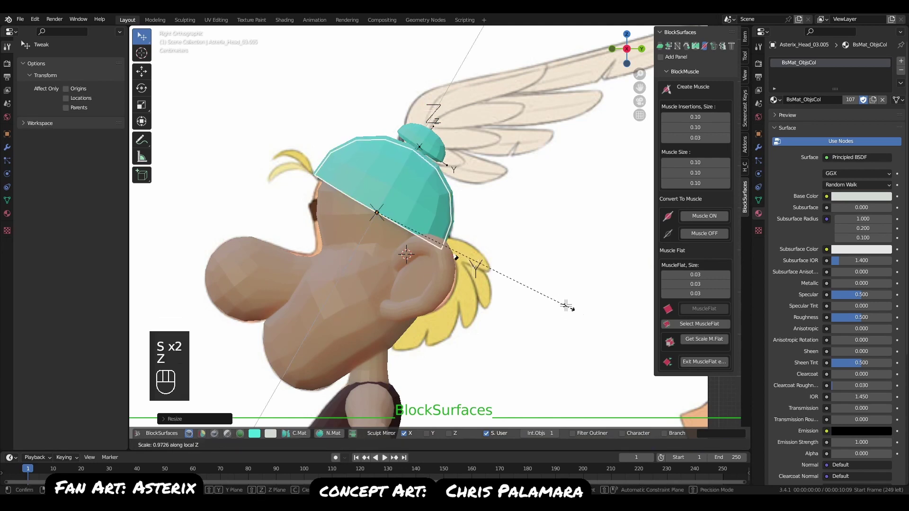
pyautogui.click(506, 271)
pyautogui.press('s')
pyautogui.press('z')
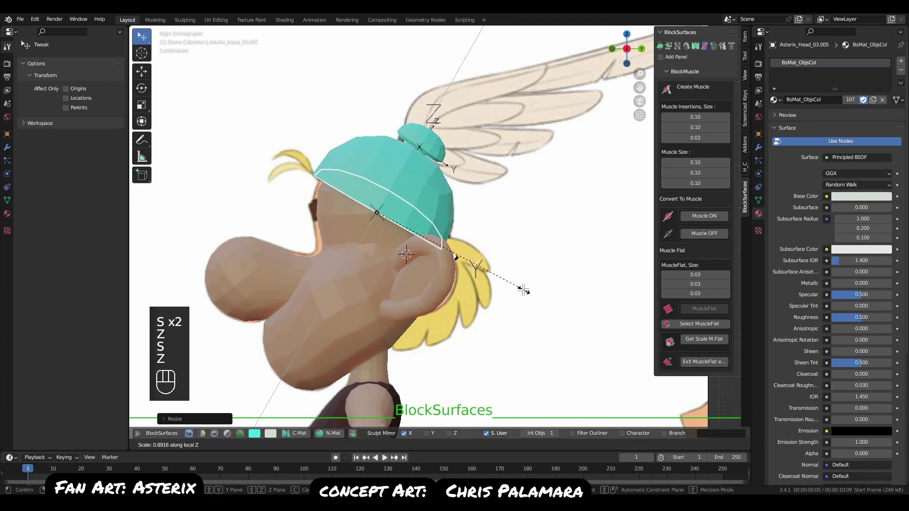
pyautogui.click(624, 353)
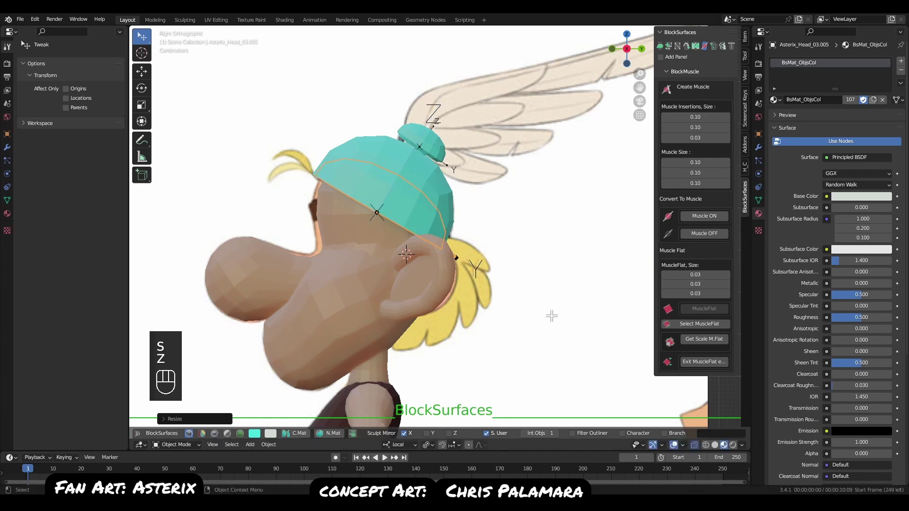
# Delete the upper part of the flattened dome's mesh, leaving only a band along the helmet's lower edge.
pyautogui.press('Tab')
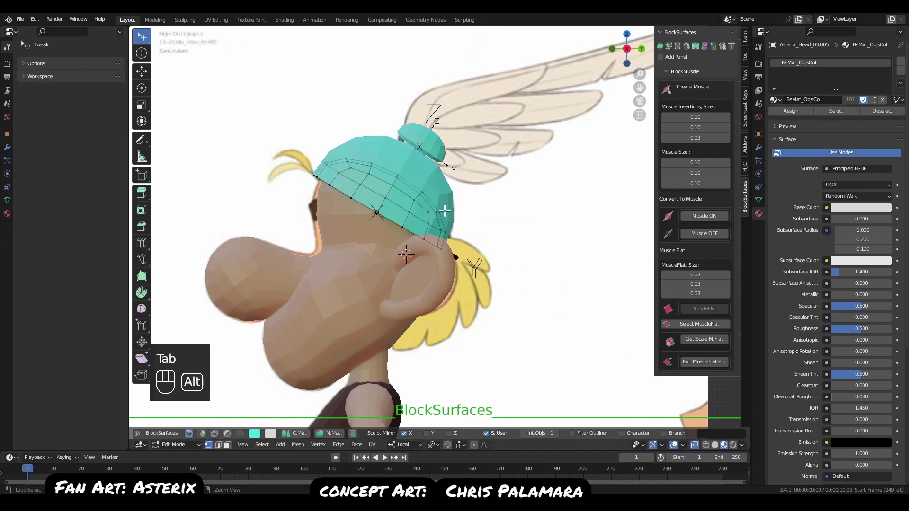
pyautogui.hotkey('alt', 'a')
pyautogui.scroll(3, 433, 260)
pyautogui.hotkey('alt', 'z')
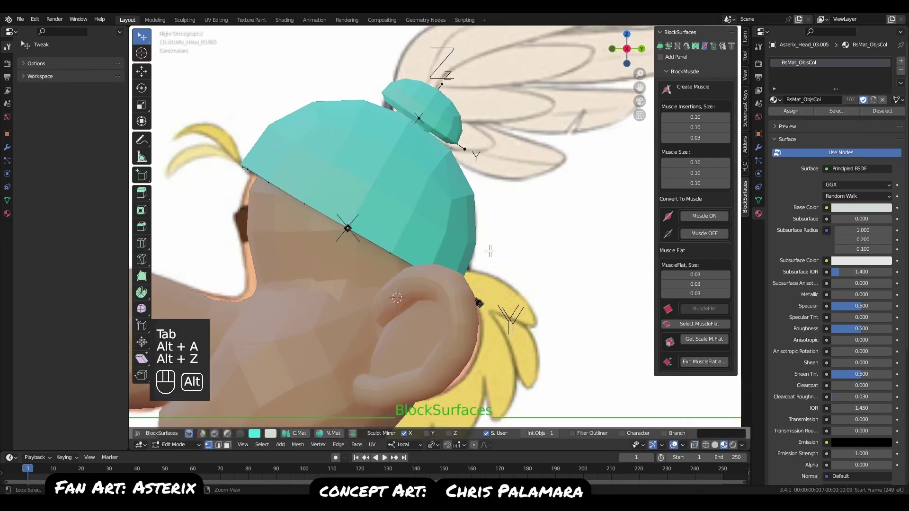
pyautogui.hotkey('alt', 'z')
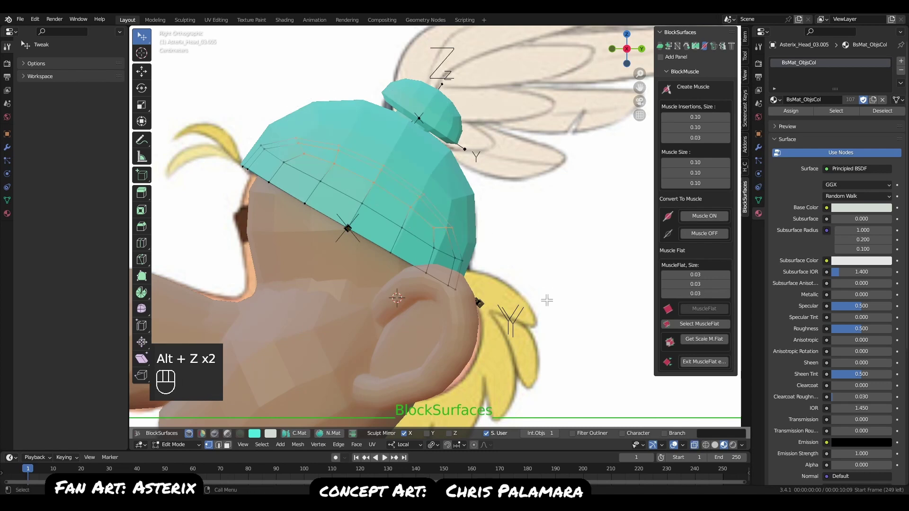
pyautogui.press('x')
pyautogui.click(502, 285)
pyautogui.press('x')
pyautogui.press('Tab')
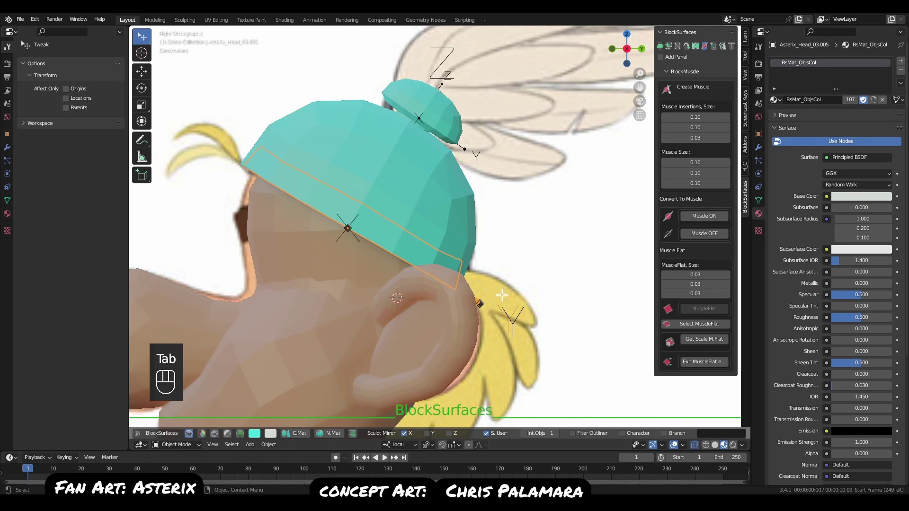
# Reduce the band's height along its local Z axis and fine-tune its overall scale to fit the helmet's lower edge.
pyautogui.press('s')
pyautogui.press('z')
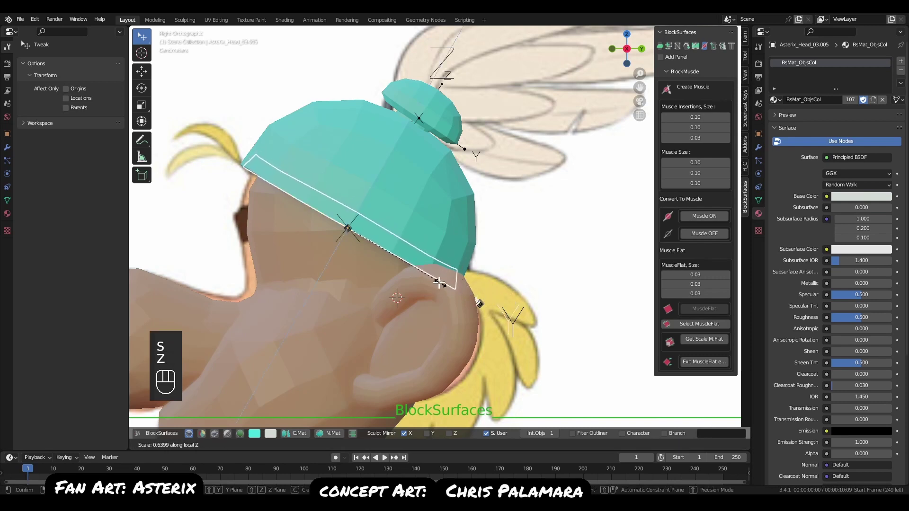
pyautogui.click(439, 283)
pyautogui.press('s')
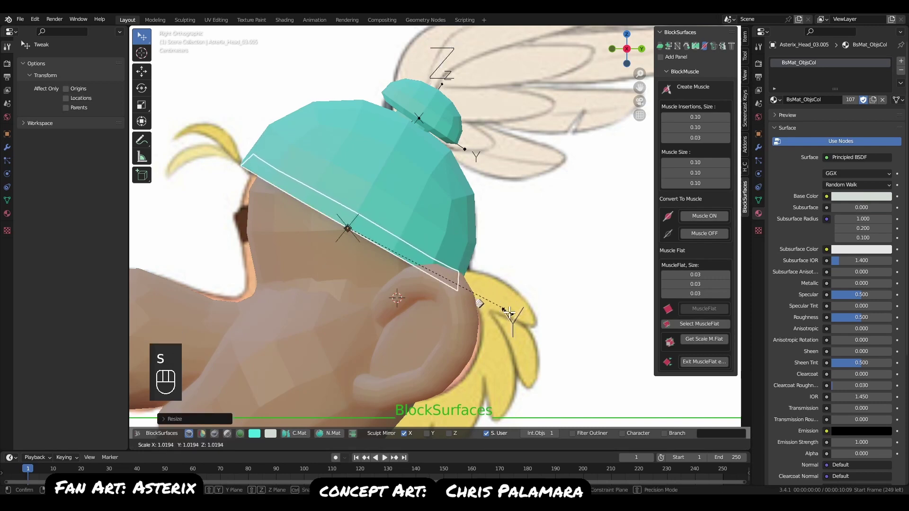
pyautogui.click(499, 315)
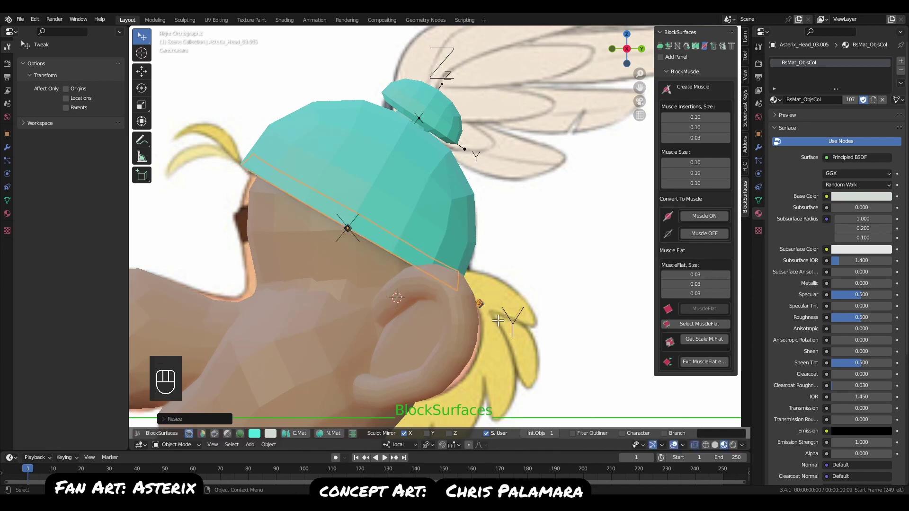
pyautogui.press('s')
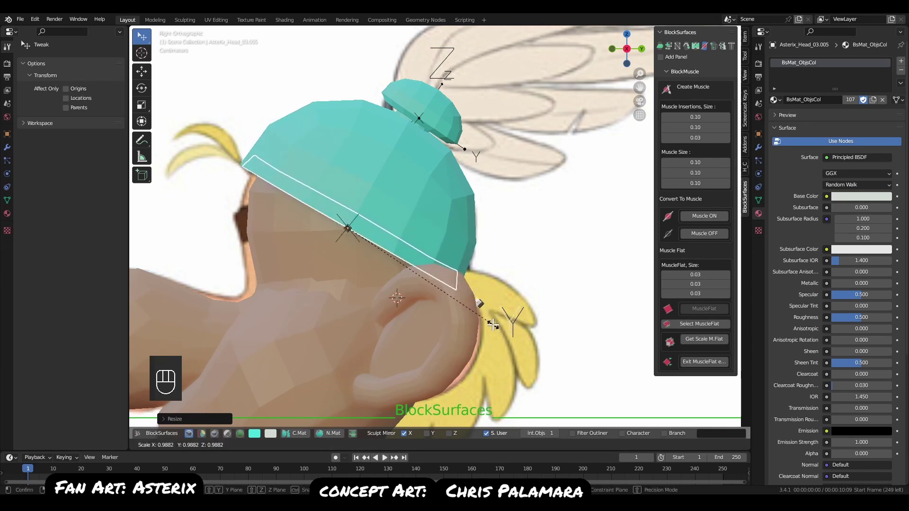
pyautogui.click(497, 328)
# Extrude a copy of the band in place, scale it up to about 1.12 and open it for mesh editing.
pyautogui.press('e')
pyautogui.press('Escape')
pyautogui.press('s')
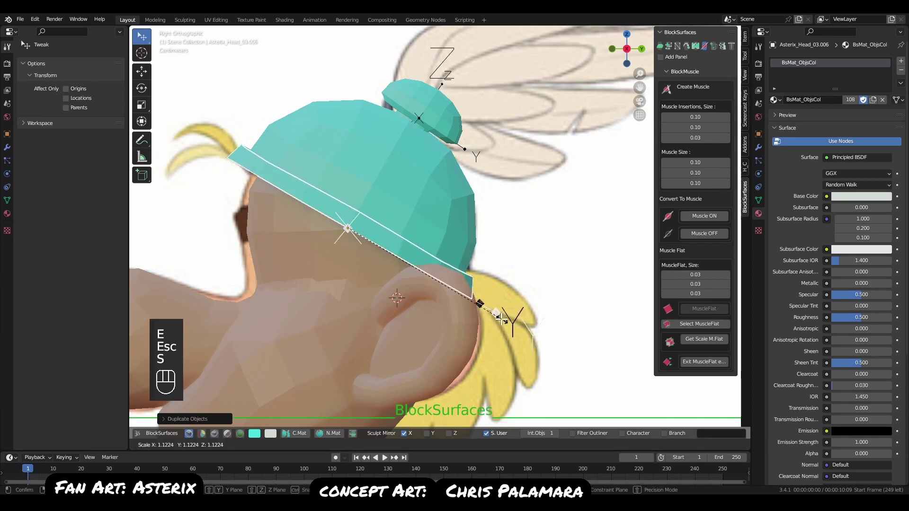
pyautogui.click(501, 319)
pyautogui.moveTo(501, 319); pyautogui.dragTo(493, 303, button='middle')
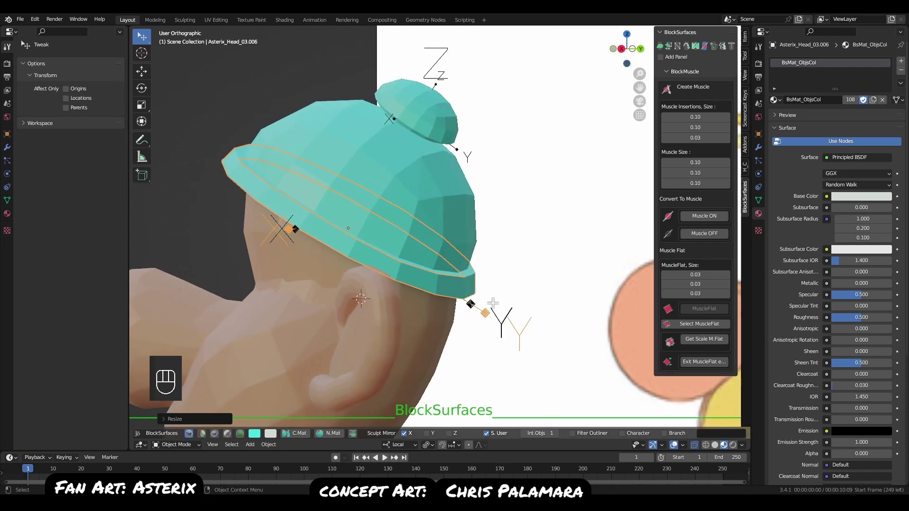
pyautogui.scroll(4, 493, 303)
pyautogui.press('Tab')
pyautogui.hotkey('alt', 'a')
pyautogui.scroll(2, 483, 291)
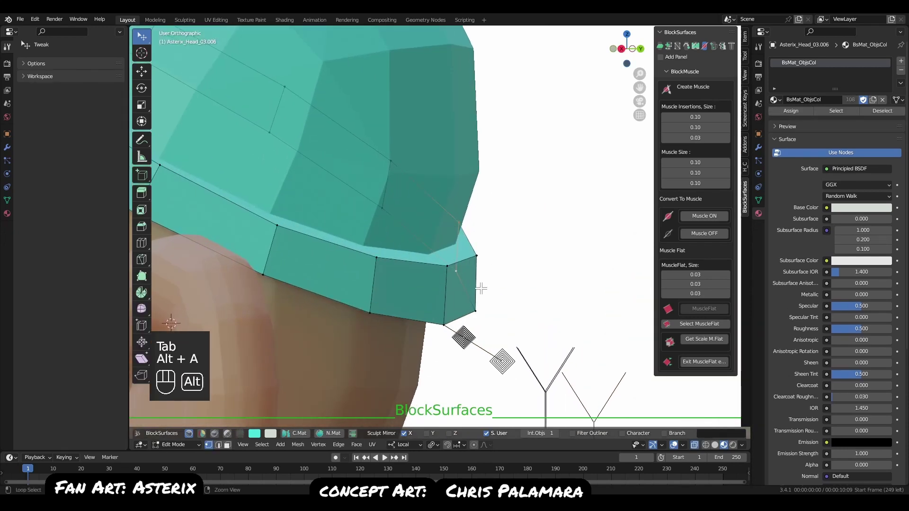
pyautogui.hotkey('alt', 'a')
pyautogui.keyDown('alt'); pyautogui.keyDown('shift'); pyautogui.click(460, 266); pyautogui.keyUp('shift'); pyautogui.keyUp('alt')
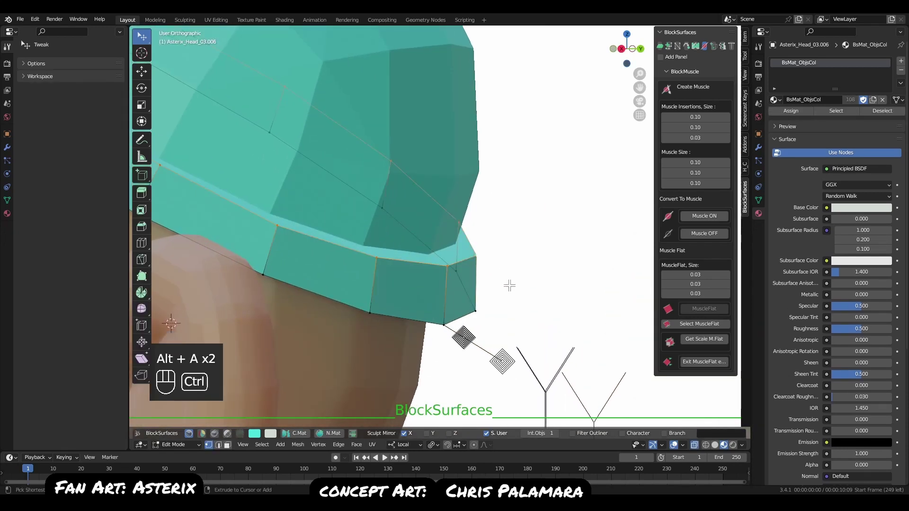
pyautogui.hotkey('ctrl', 'b')
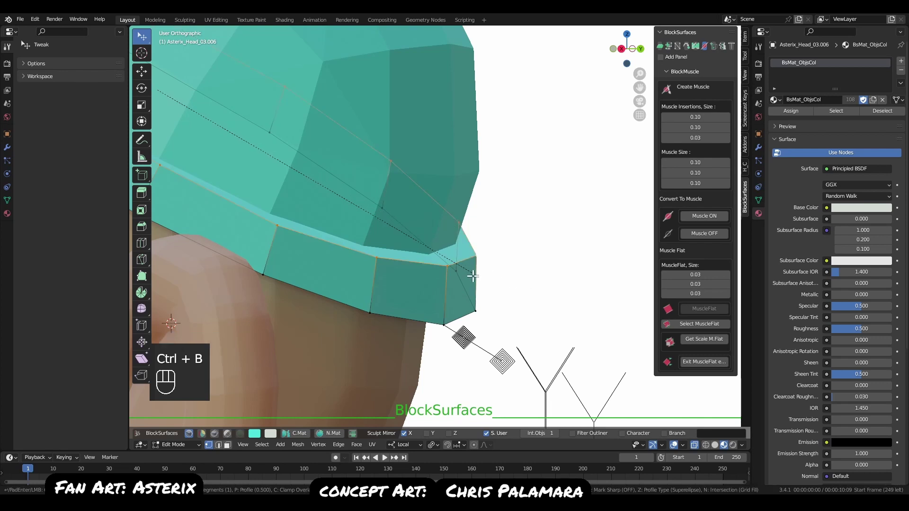
pyautogui.press('Escape')
# Add two edge loops around the outer band, one close to its upper edge and one close to its lower edge.
pyautogui.hotkey('ctrl', 'r')
pyautogui.click(449, 292)
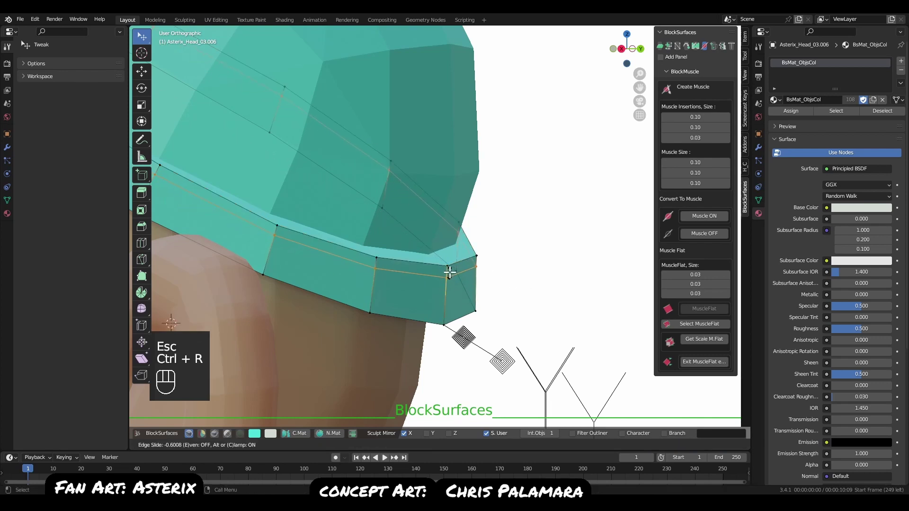
pyautogui.click(450, 269)
pyautogui.hotkey('ctrl', 'r')
pyautogui.click(450, 297)
pyautogui.click(449, 312)
pyautogui.hotkey('alt', 'a')
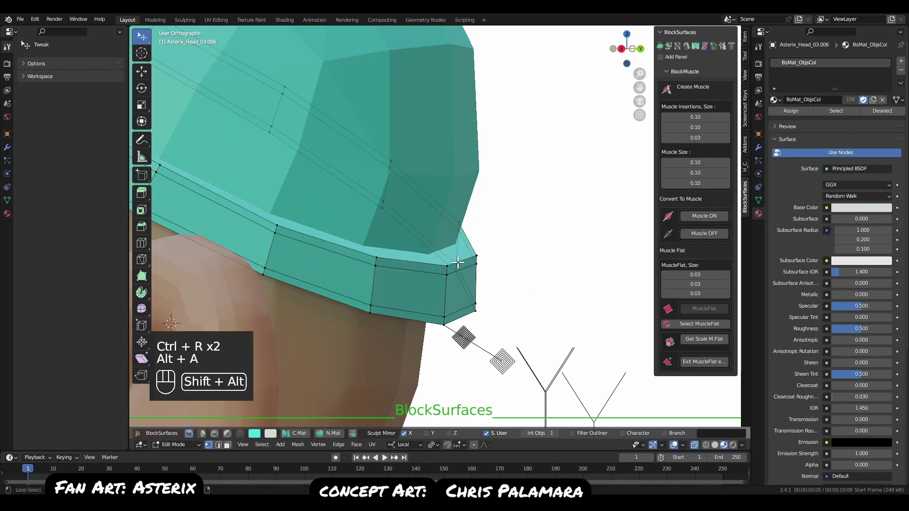
# Scale the outer band's top and bottom edge loops inward to bevel its profile, and leave mesh editing.
pyautogui.keyDown('alt'); pyautogui.keyDown('shift'); pyautogui.click(458, 263); pyautogui.keyUp('shift'); pyautogui.keyUp('alt')
pyautogui.press('s')
pyautogui.click(528, 326)
pyautogui.hotkey('alt', 'a')
pyautogui.keyDown('alt'); pyautogui.keyDown('shift'); pyautogui.click(471, 322); pyautogui.keyUp('shift'); pyautogui.keyUp('alt')
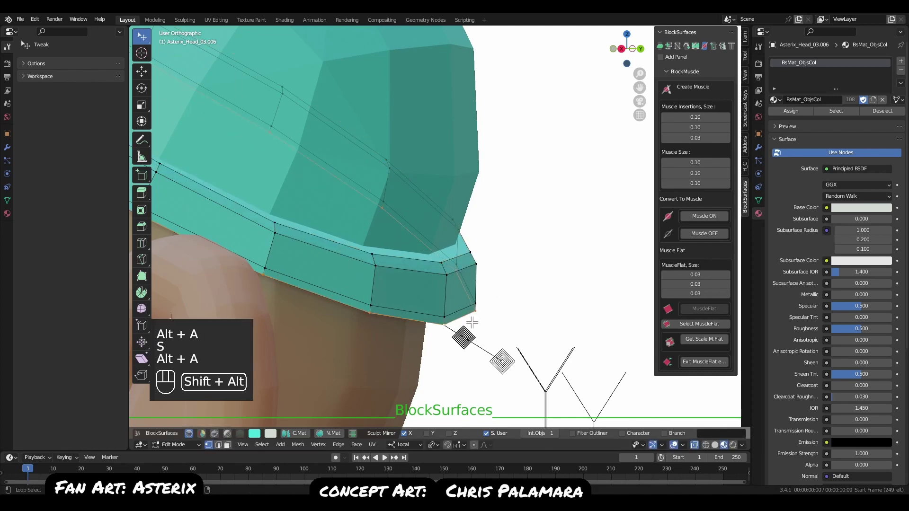
pyautogui.press('s')
pyautogui.click(507, 340)
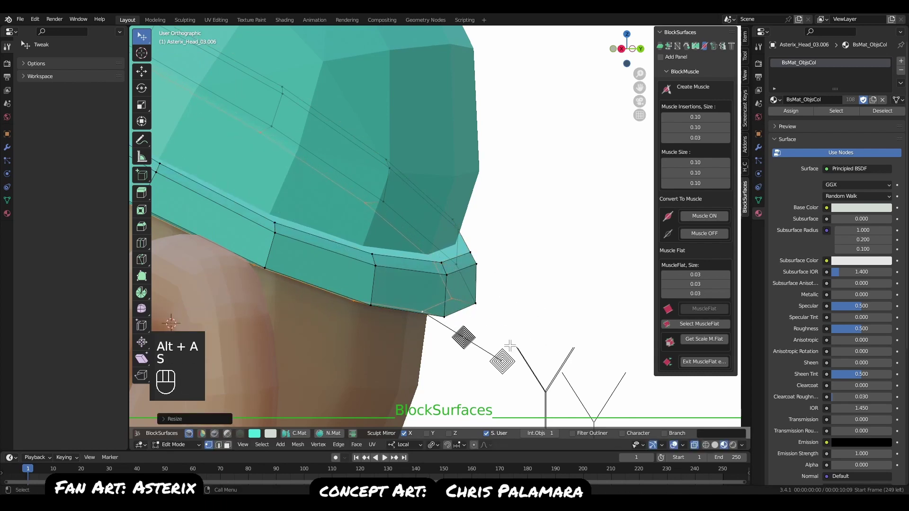
pyautogui.scroll(-3, 505, 338)
pyautogui.press('Tab')
pyautogui.hotkey('alt', 'a')
# Select the helmet dome and change the helmet's shared color from turquoise to a pale blue.
pyautogui.moveTo(476, 363); pyautogui.dragTo(500, 289, button='middle')
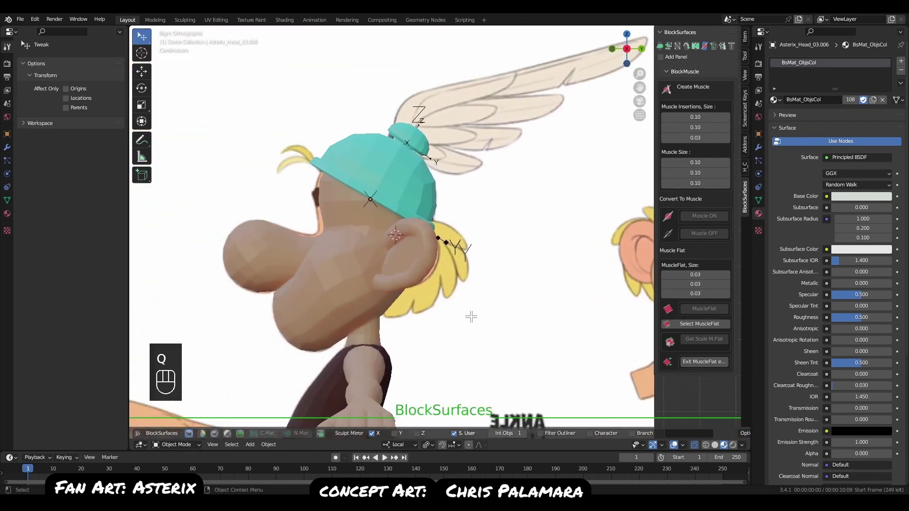
pyautogui.moveTo(467, 256); pyautogui.dragTo(510, 259, button='middle')
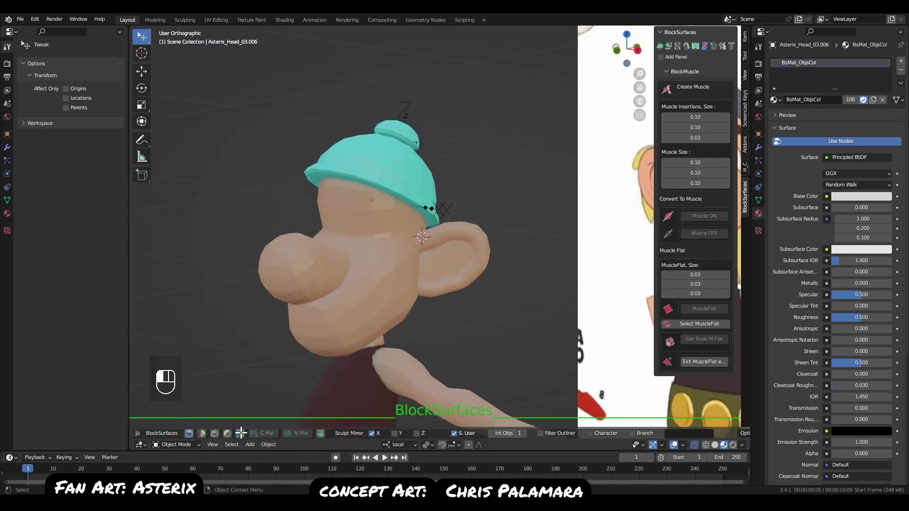
pyautogui.moveTo(451, 273); pyautogui.dragTo(493, 249, button='middle')
pyautogui.click(411, 169)
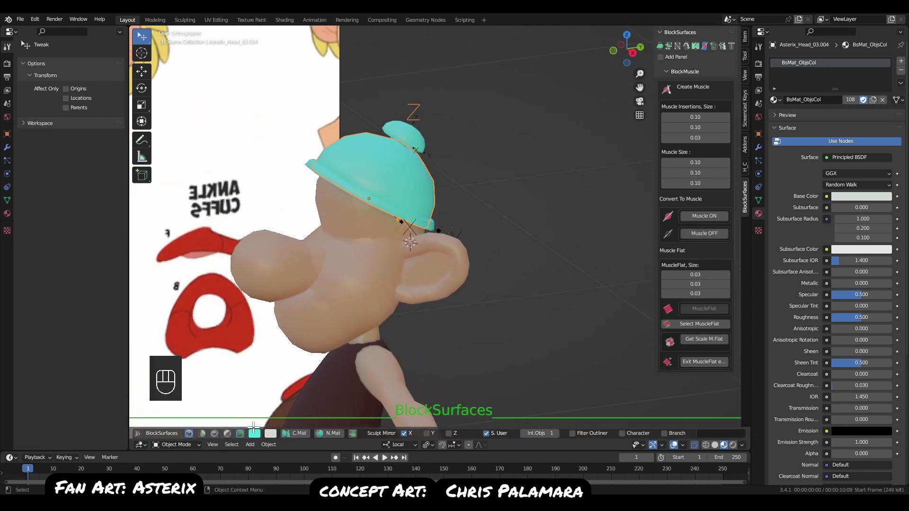
pyautogui.click(255, 433)
pyautogui.moveTo(288, 311); pyautogui.dragTo(293, 323)
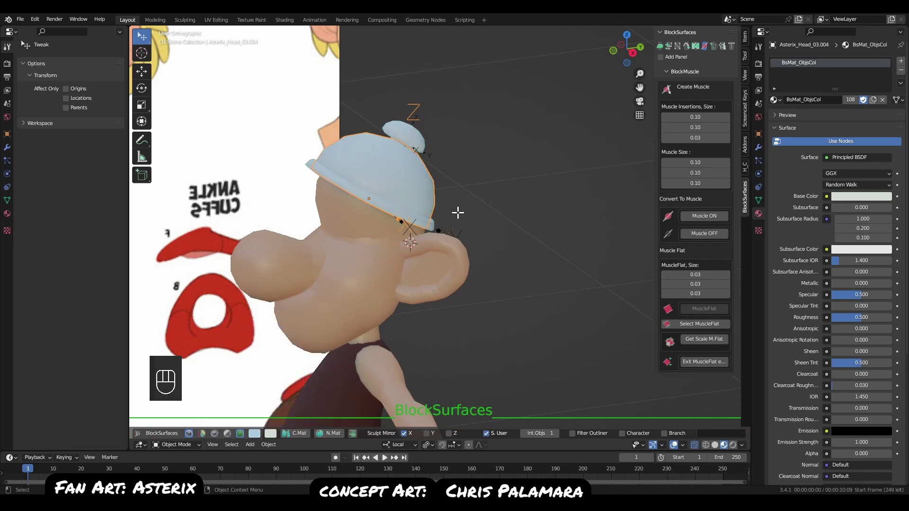
# Set the helmet material's metallic to 1 and roughness to about 0.267, and darken its base color to a value of about 0.281.
pyautogui.keyDown('alt'); pyautogui.moveTo(458, 213); pyautogui.dragTo(481, 209, button='middle'); pyautogui.keyUp('alt')
pyautogui.hotkey('alt', 'v')
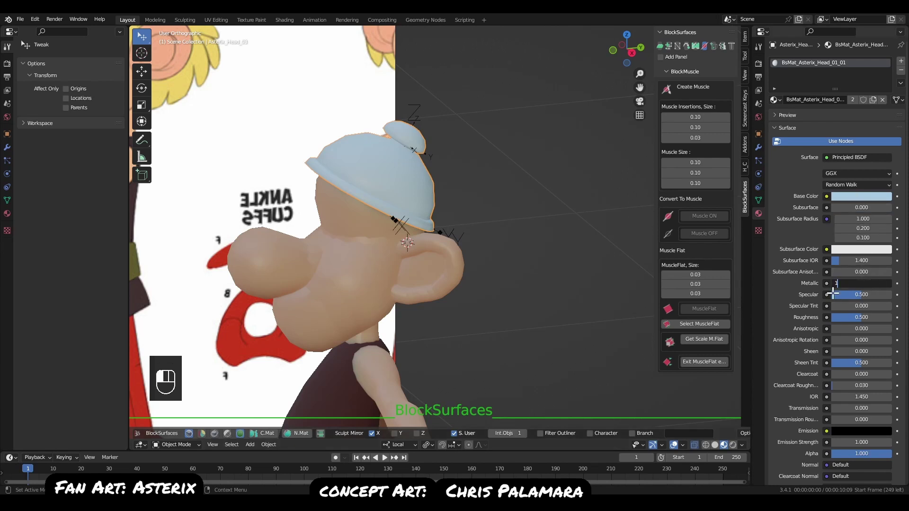
pyautogui.press('Return')
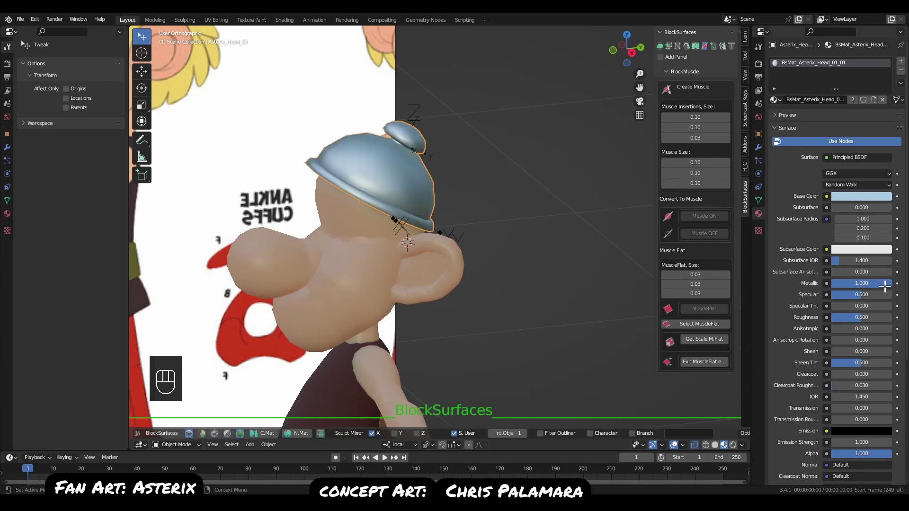
pyautogui.moveTo(852, 317); pyautogui.dragTo(840, 318)
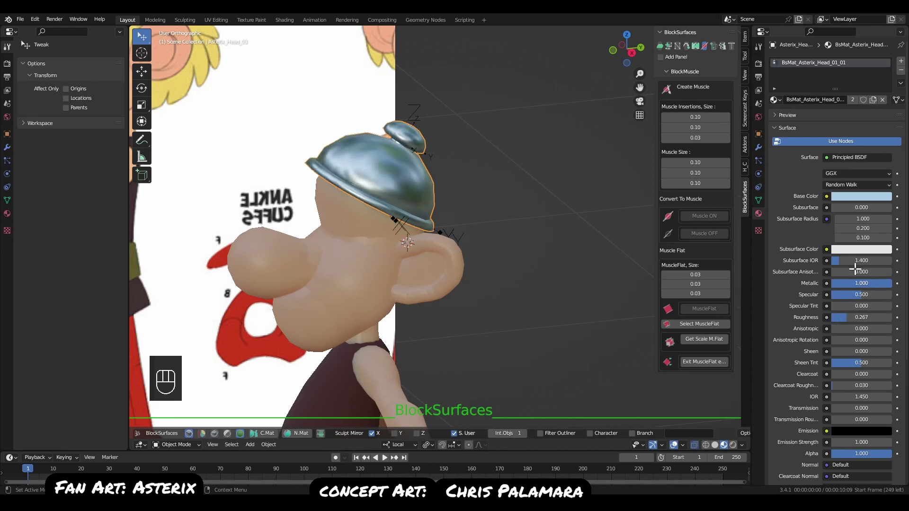
pyautogui.click(857, 197)
pyautogui.click(883, 93)
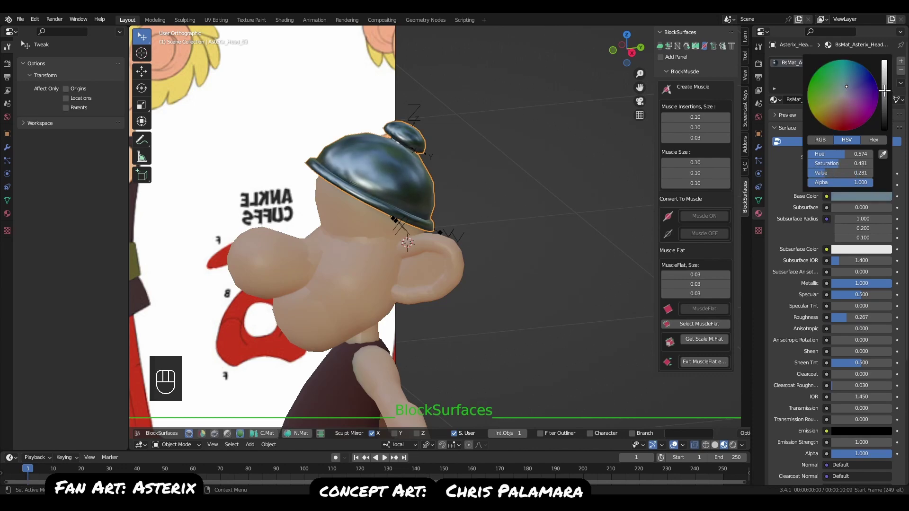
# Select the knob on top of the helmet.
pyautogui.moveTo(458, 209); pyautogui.dragTo(478, 204, button='middle')
pyautogui.hotkey('alt', 'v')
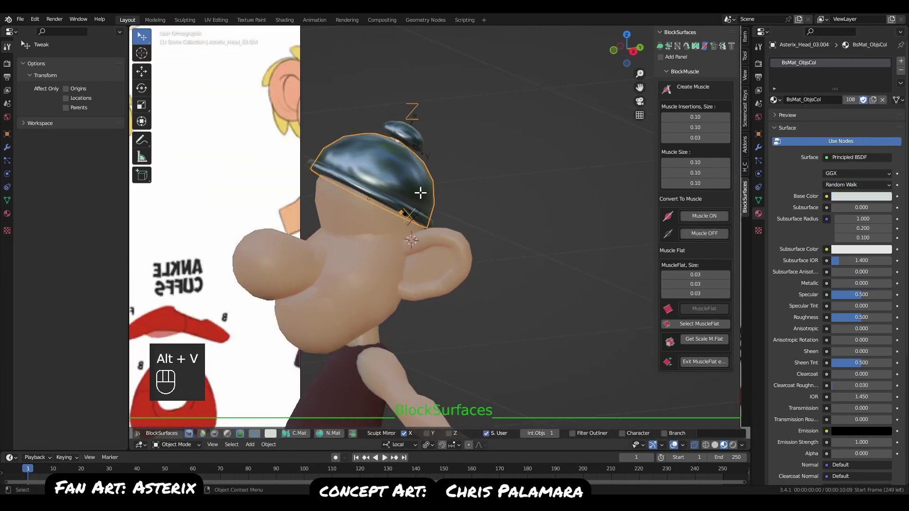
pyautogui.moveTo(420, 193); pyautogui.dragTo(477, 282, button='middle')
pyautogui.click(419, 136)
pyautogui.press('g')
pyautogui.press('Escape')
pyautogui.press('q')
pyautogui.press('q')
pyautogui.moveTo(437, 189); pyautogui.dragTo(367, 205, button='middle')
pyautogui.scroll(4, 426, 203)
pyautogui.moveTo(455, 204); pyautogui.dragTo(430, 202, button='middle')
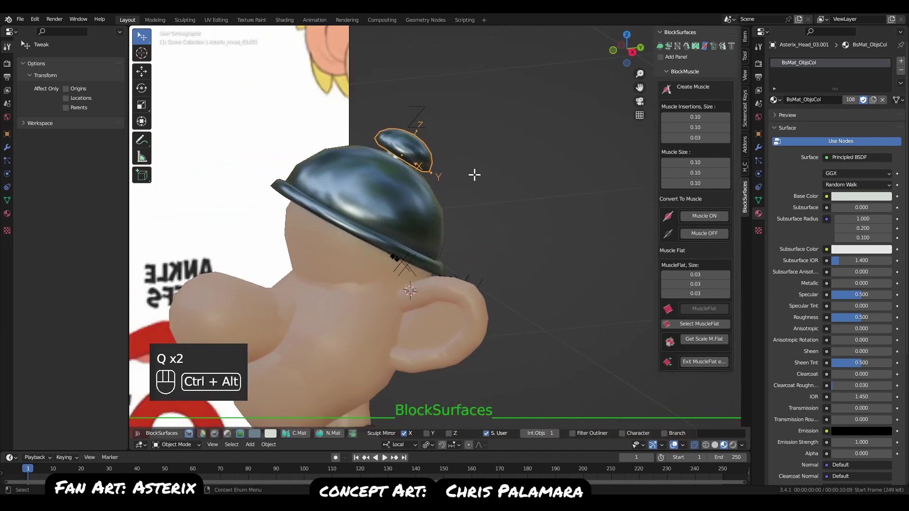
# Extend the selection through the knob's hierarchy to include its two attached lower blocks but not the helmet dome.
pyautogui.hotkey('shift', 'ctrl', 'alt', 'b')
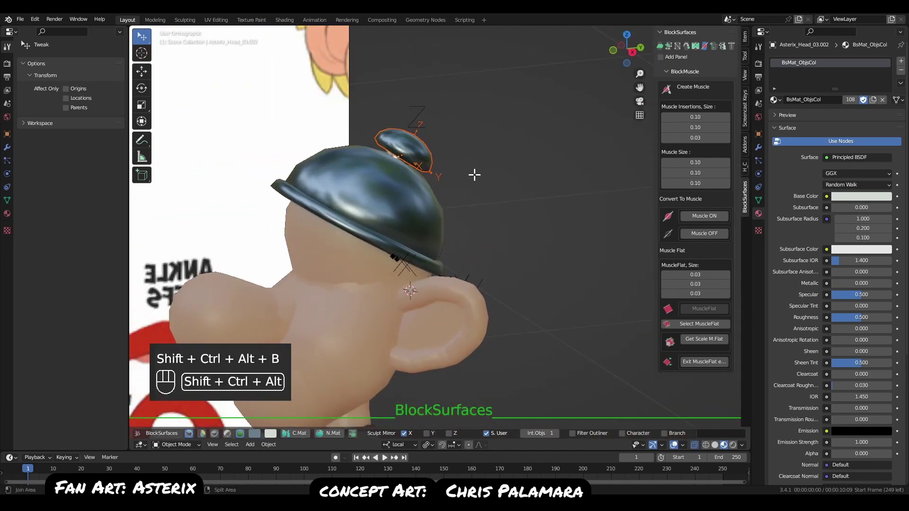
pyautogui.hotkey('shift', 'ctrl', 'alt', 'b')
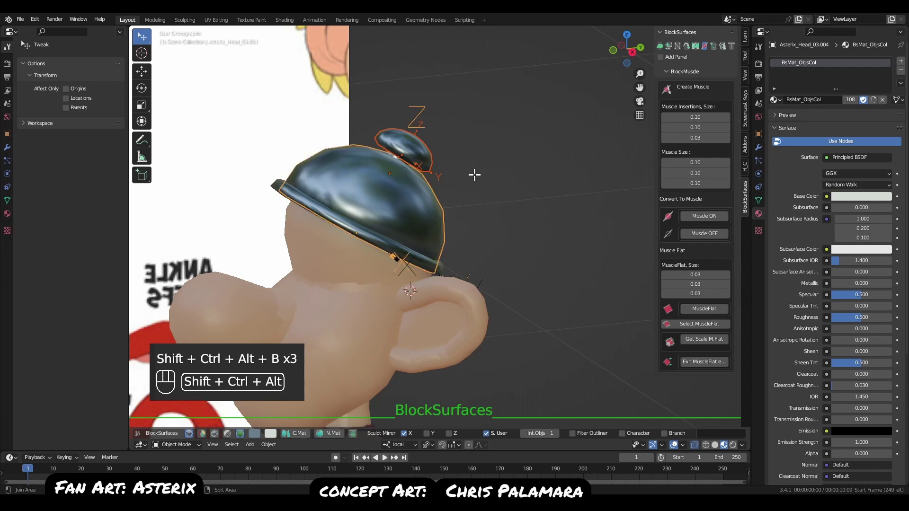
pyautogui.hotkey('shift', 'ctrl', 'alt', 'v')
pyautogui.hotkey('shift', 'ctrl', 'alt', 'b')
pyautogui.hotkey('shift', 'ctrl', 'alt', 'v')
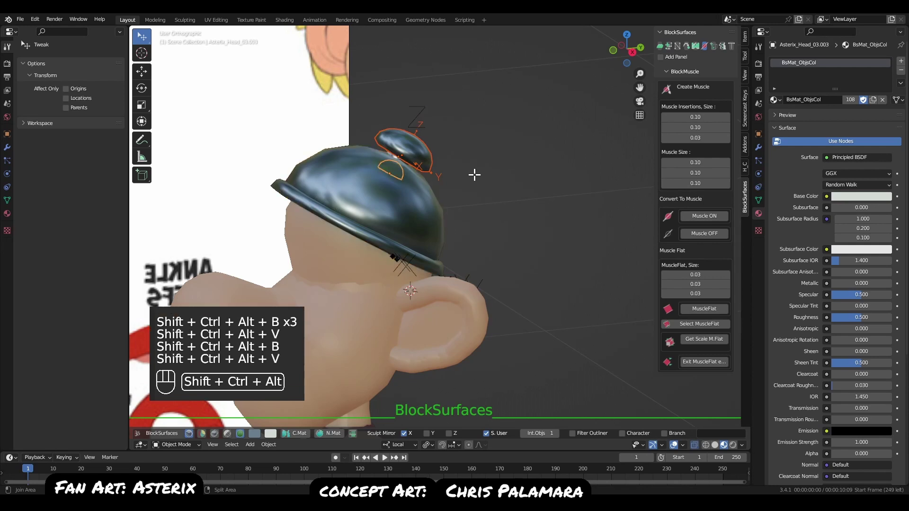
pyautogui.hotkey('shift', 'ctrl', 'alt', 'b')
pyautogui.hotkey('shift', 'ctrl', 'alt', 'v')
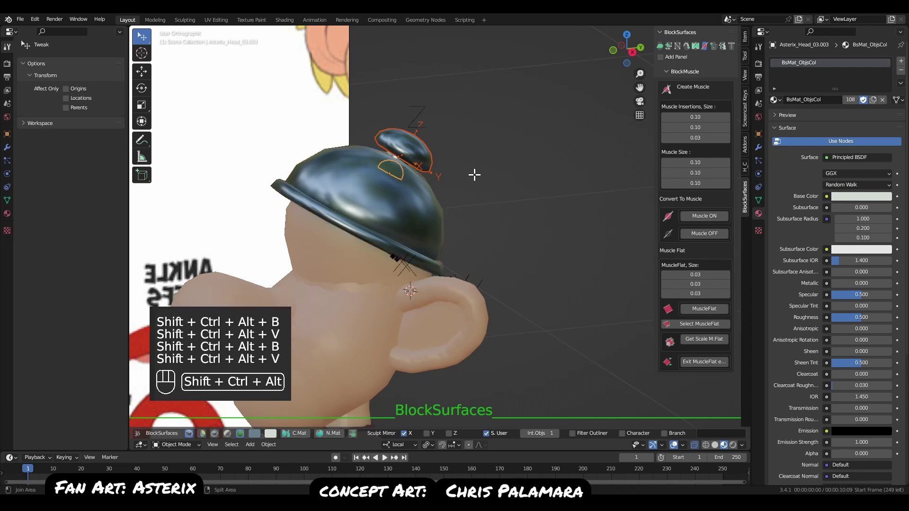
pyautogui.hotkey('shift', 'ctrl', 'alt', 'v')
pyautogui.hotkey('shift', 'ctrl', 'alt', 'b')
pyautogui.hotkey('shift', 'ctrl', 'alt', 'v')
pyautogui.hotkey('shift', 'ctrl', 'alt', 'b')
pyautogui.hotkey('shift', 'ctrl', 'alt', 'v')
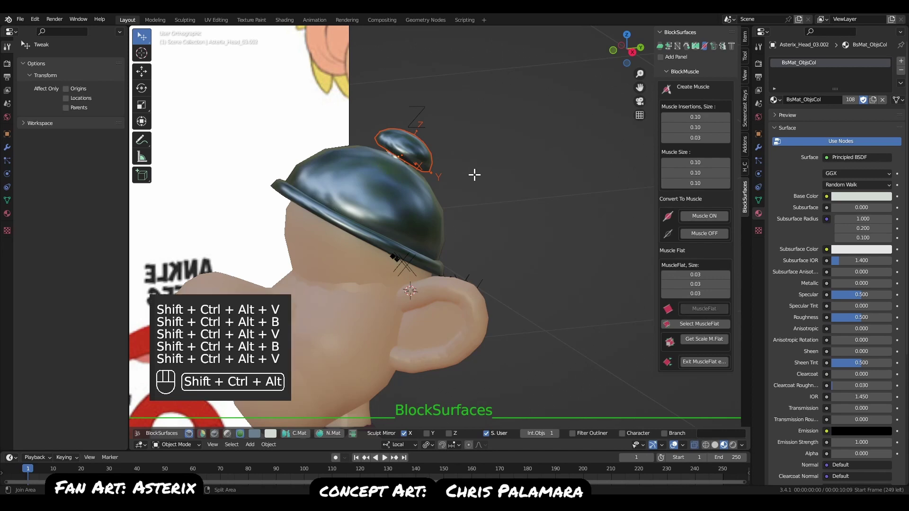
pyautogui.hotkey('shift', 'ctrl', 'alt', 'b')
pyautogui.hotkey('shift', 'ctrl', 'alt', 'b')
pyautogui.hotkey('shift', 'ctrl', 'alt', 'v')
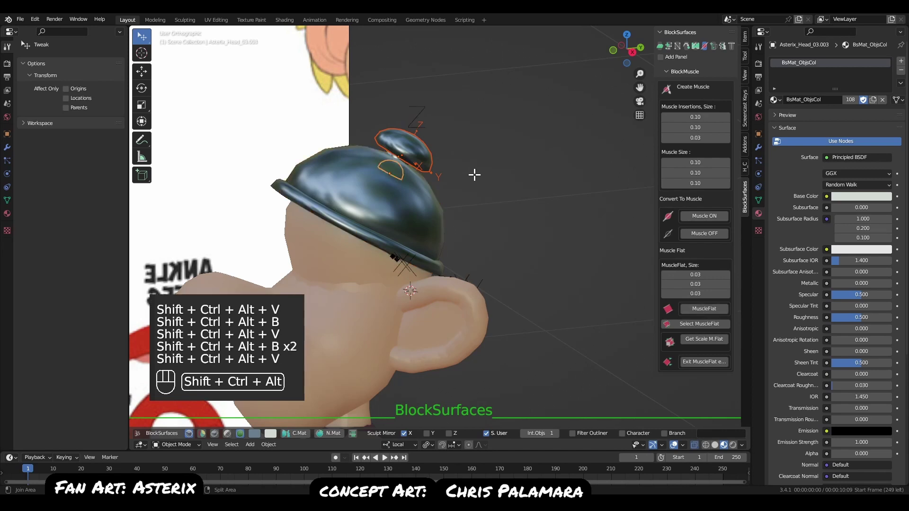
# Duplicate the selected knob assembly, move the copy beside the helmet and rotate it so its dome faces outward.
pyautogui.moveTo(447, 202); pyautogui.dragTo(495, 199, button='middle')
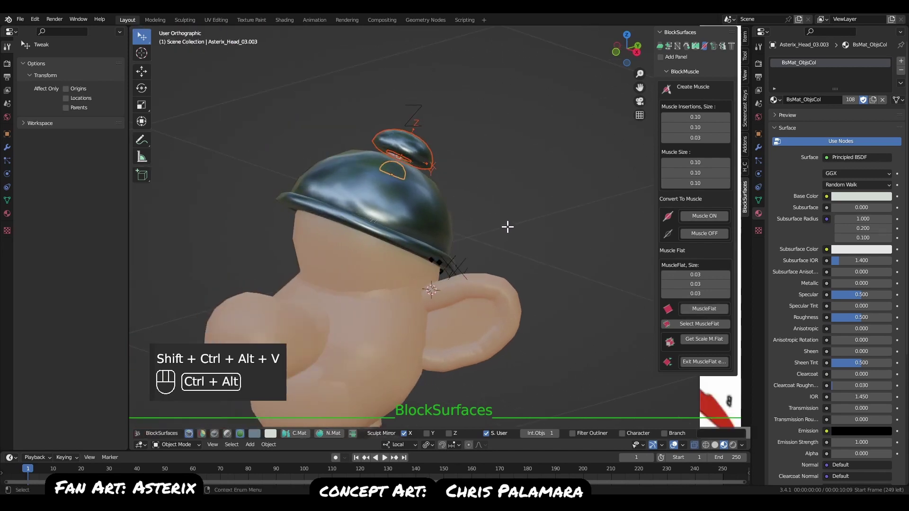
pyautogui.hotkey('ctrl', 'alt', 's')
pyautogui.press('g')
pyautogui.click(530, 211)
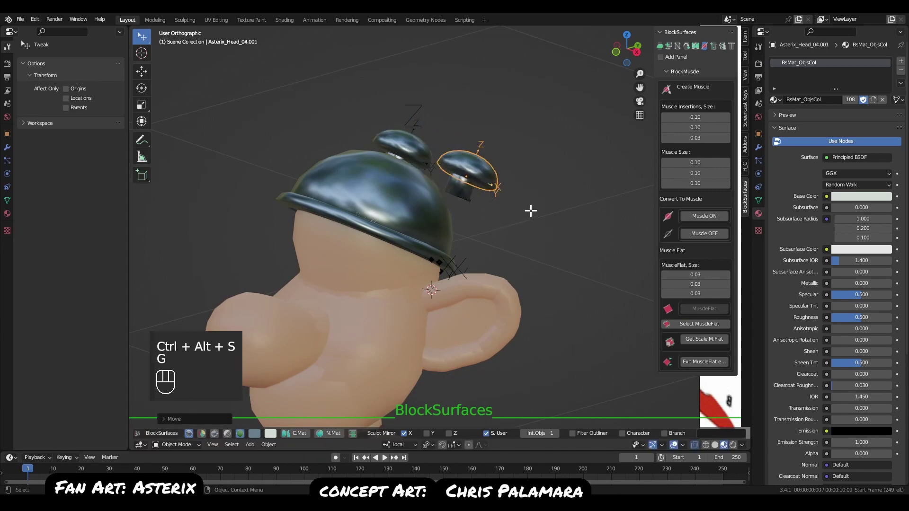
pyautogui.press('r')
pyautogui.click(521, 250)
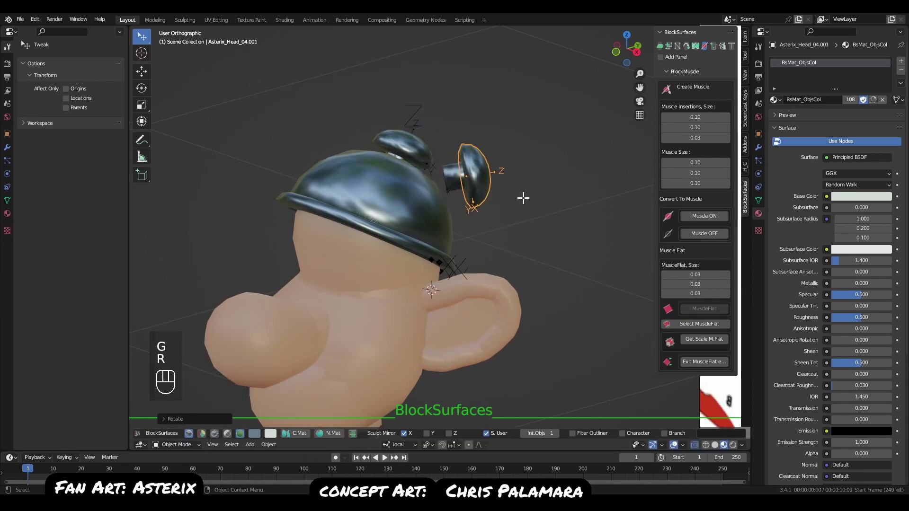
# Move the knob copy onto the helmet's side above the ear and adjust its overall scale.
pyautogui.moveTo(524, 197); pyautogui.dragTo(524, 201, button='middle')
pyautogui.press('g')
pyautogui.click(511, 283)
pyautogui.press('s')
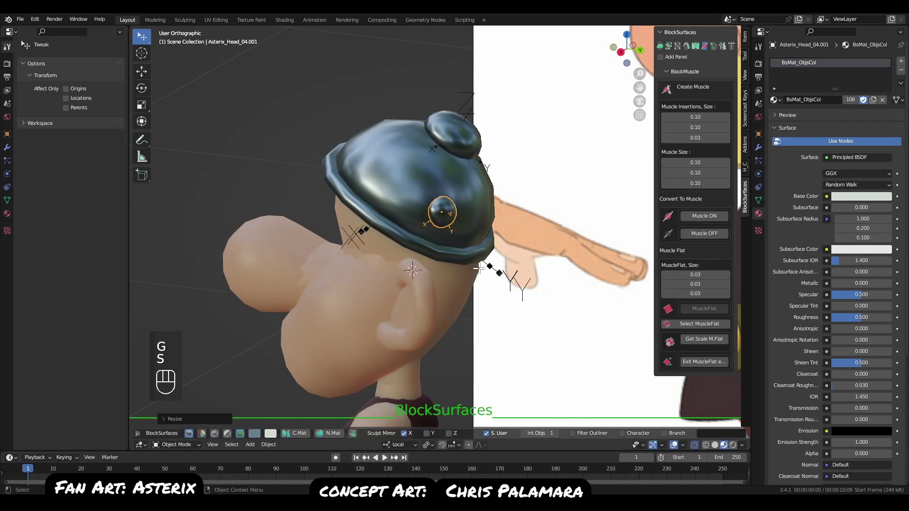
pyautogui.click(479, 275)
pyautogui.press('q')
pyautogui.press('q')
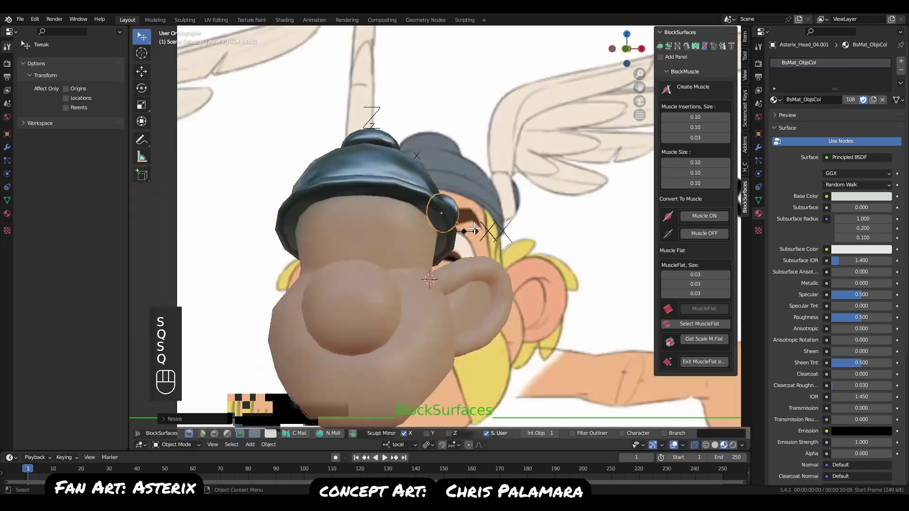
# In the front view, tilt the side knob to follow the helmet's slope and move it to the reference wing's base.
pyautogui.press('r')
pyautogui.press('r')
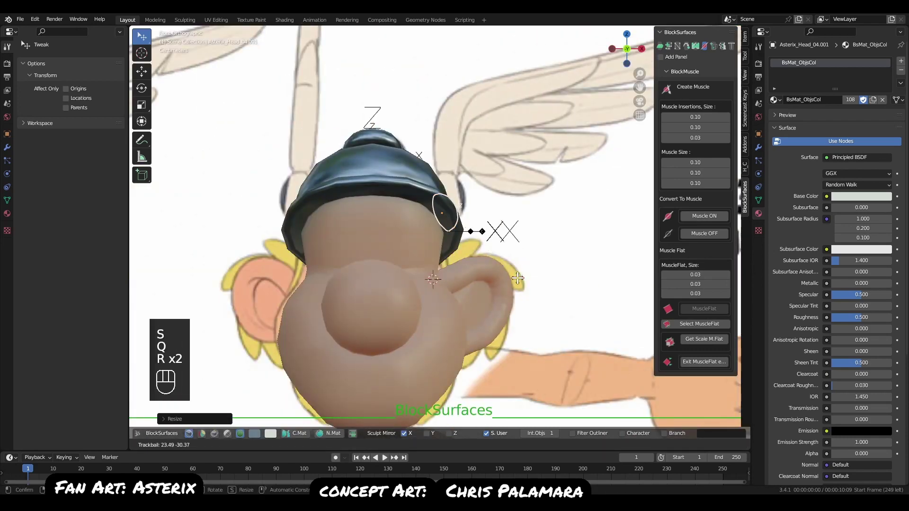
pyautogui.press('s')
pyautogui.press('g')
pyautogui.click(526, 288)
pyautogui.press('r')
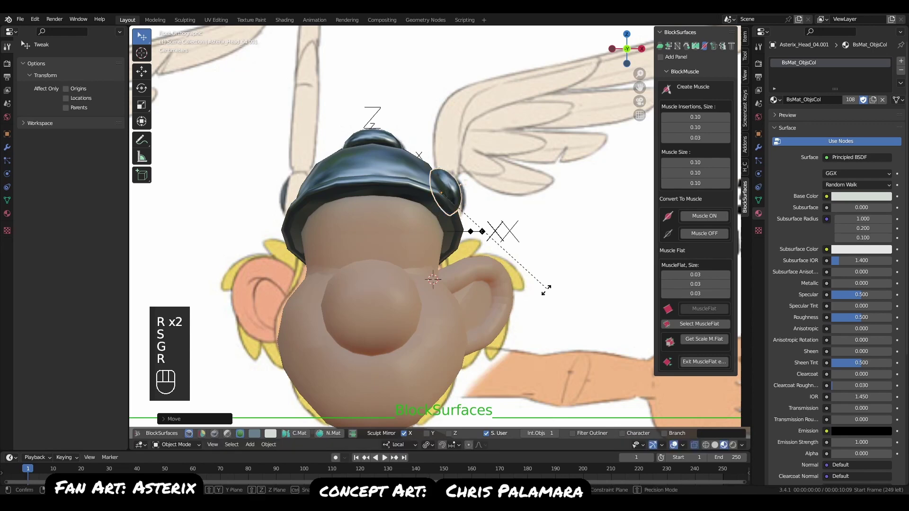
pyautogui.press('g')
pyautogui.click(549, 279)
pyautogui.moveTo(548, 284); pyautogui.dragTo(444, 281, button='middle')
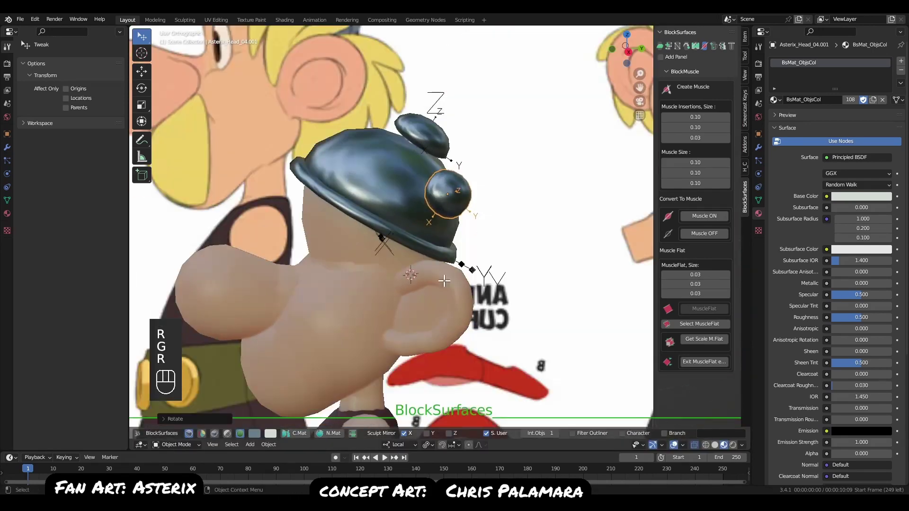
# In the side view, move the side knob forward toward the middle of the helmet's side.
pyautogui.press('q')
pyautogui.press('g')
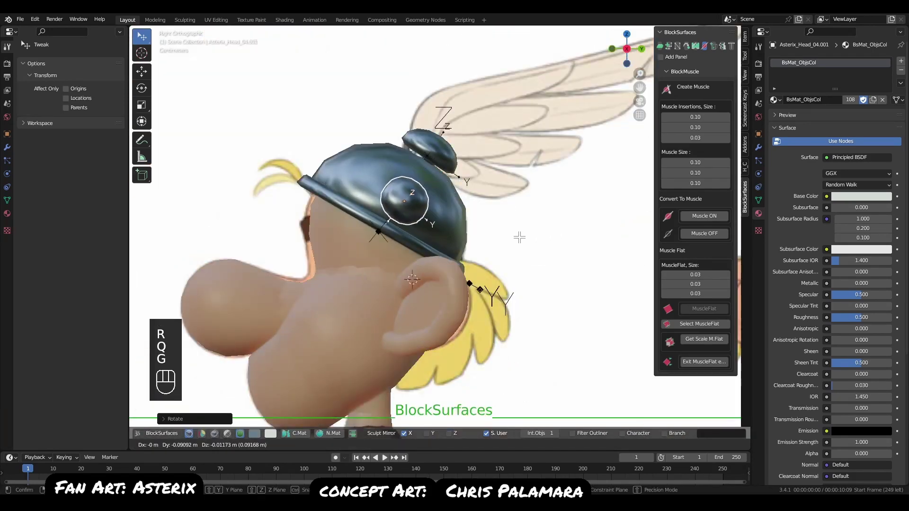
pyautogui.click(523, 238)
# In the front view, refine the side knob's tilt with a trackball rotation and reposition it against the helmet.
pyautogui.press('q')
pyautogui.click(451, 251)
pyautogui.press('r')
pyautogui.press('r')
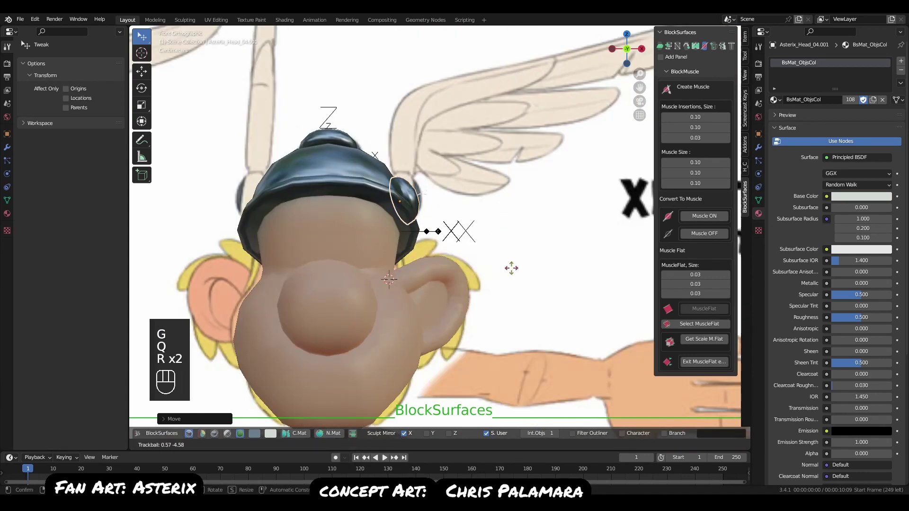
pyautogui.click(505, 270)
pyautogui.press('g')
pyautogui.click(507, 264)
# In the side view, fine-tune the side knob's rotation with the trackball and adjust its overall scale slightly.
pyautogui.press('q')
pyautogui.click(515, 278)
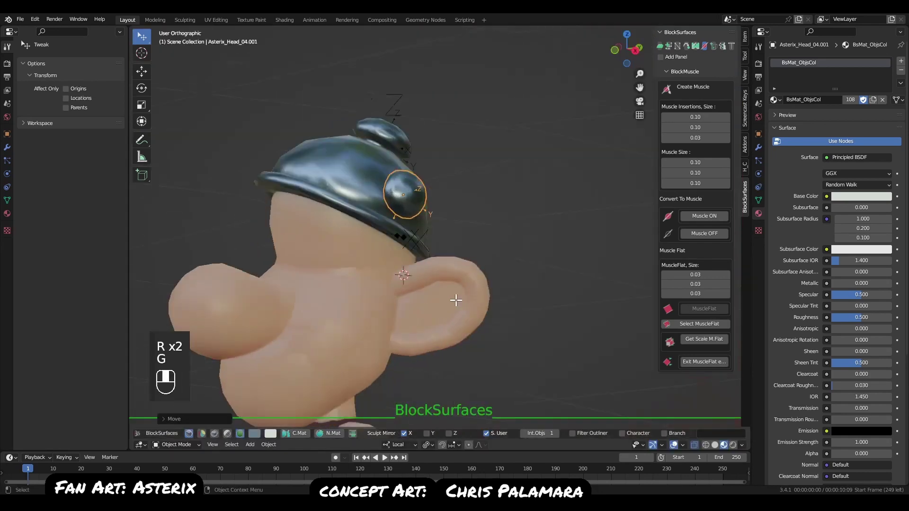
pyautogui.press('r')
pyautogui.press('r')
pyautogui.press('s')
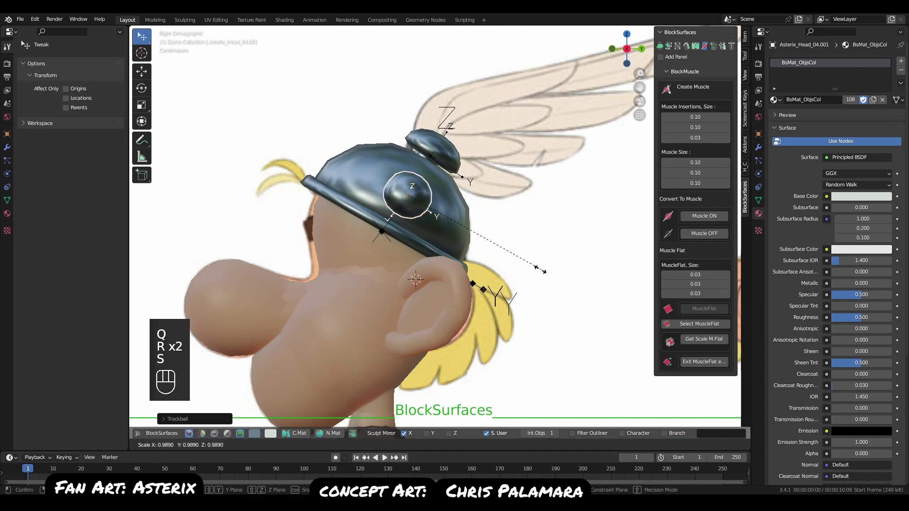
pyautogui.click(554, 268)
# Nudge the side knob slightly outward along the helmet's surface and fine-tune its rotation.
pyautogui.press('q')
pyautogui.click(517, 226)
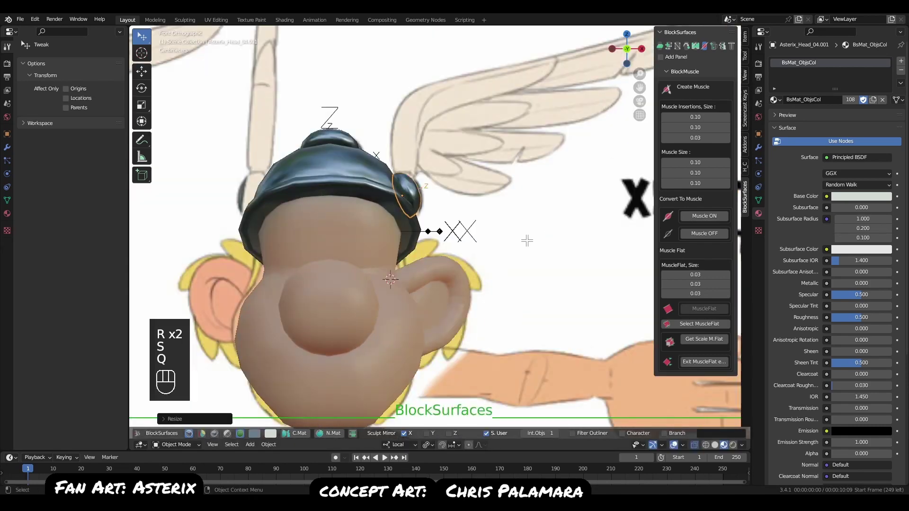
pyautogui.keyDown('alt'); pyautogui.moveTo(527, 241); pyautogui.dragTo(400, 186); pyautogui.keyUp('alt')
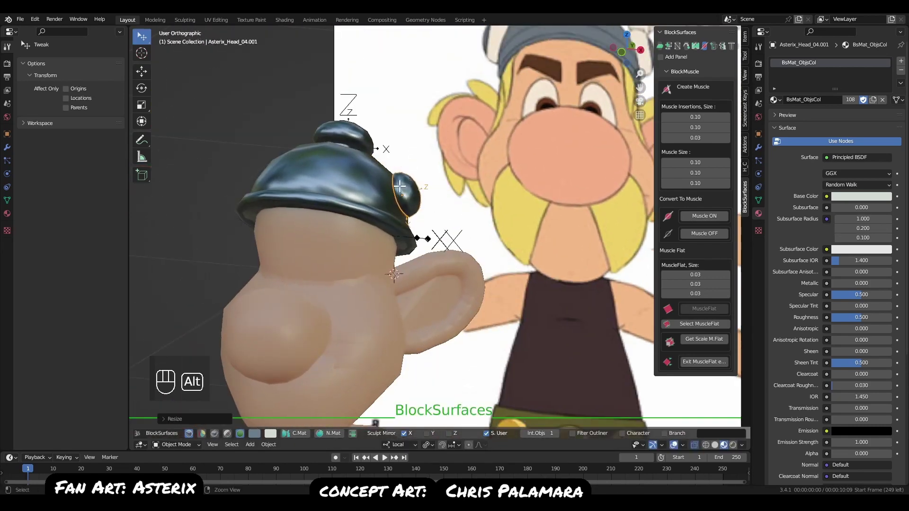
pyautogui.keyDown('alt'); pyautogui.moveTo(400, 186); pyautogui.dragTo(404, 306, button='right'); pyautogui.keyUp('alt')
pyautogui.moveTo(473, 263); pyautogui.dragTo(481, 234, button='middle')
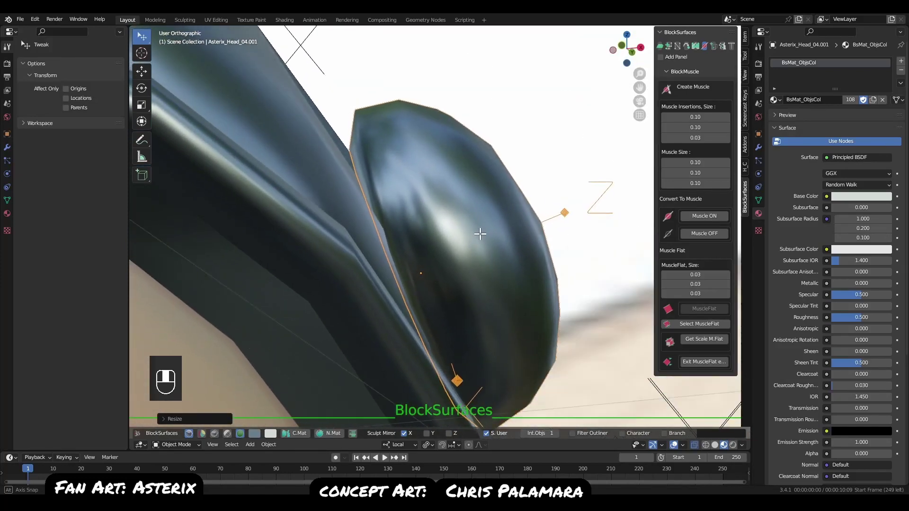
pyautogui.keyDown('alt'); pyautogui.moveTo(480, 234); pyautogui.dragTo(494, 175, button='right'); pyautogui.keyUp('alt')
pyautogui.keyDown('alt'); pyautogui.moveTo(492, 211); pyautogui.dragTo(473, 219, button='right'); pyautogui.keyUp('alt')
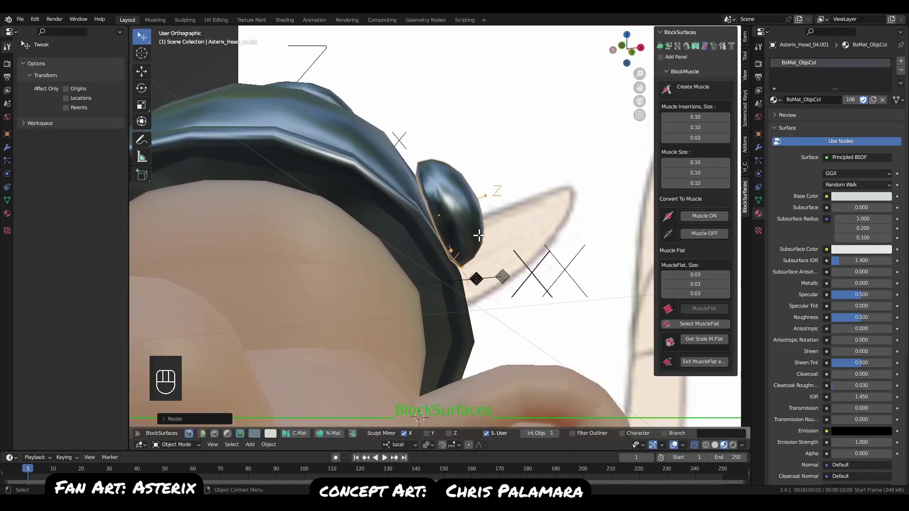
pyautogui.moveTo(479, 235); pyautogui.dragTo(490, 267, button='middle')
pyautogui.press('g')
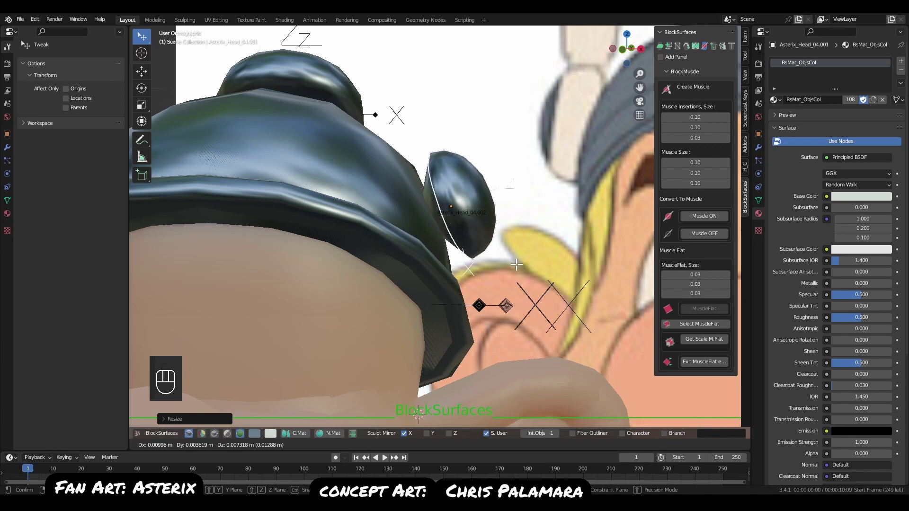
pyautogui.click(517, 265)
pyautogui.press('r')
pyautogui.click(523, 279)
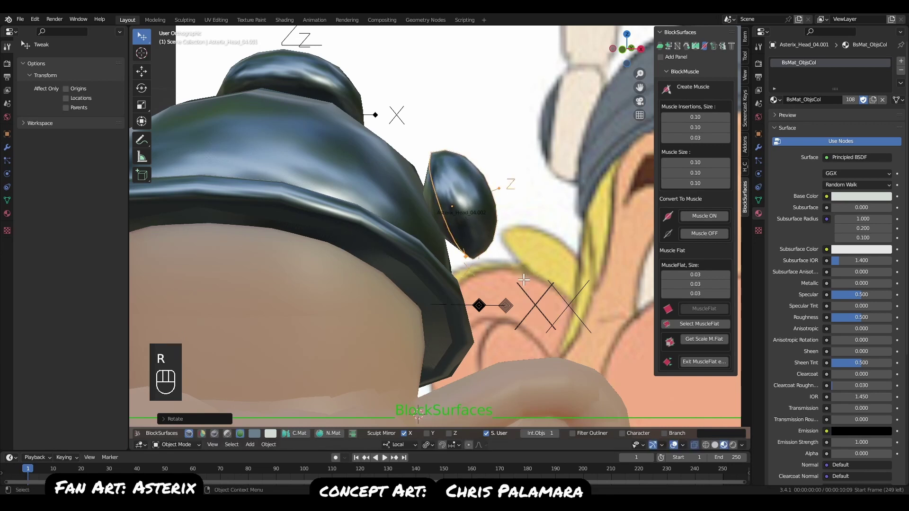
# Select the side knob's parent stem piece and move it outward from the helmet together with the knob.
pyautogui.press('Up')
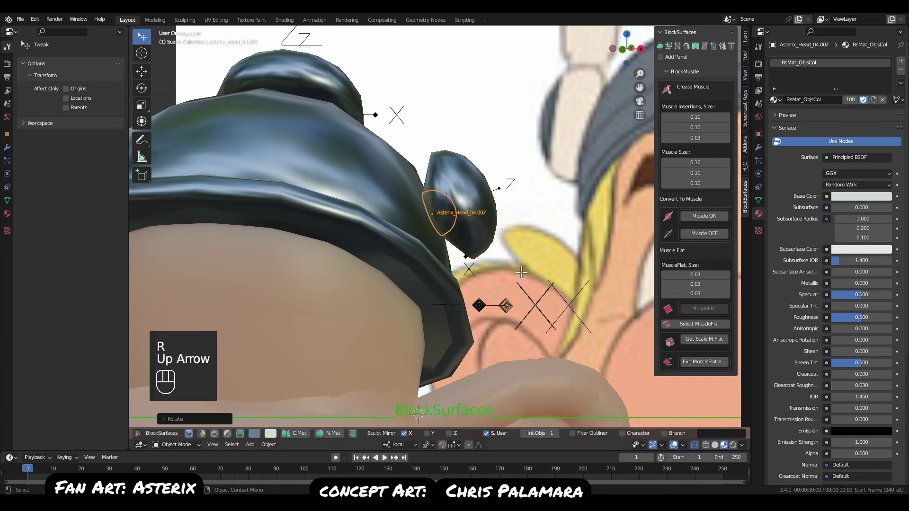
pyautogui.press('g')
pyautogui.press('Escape')
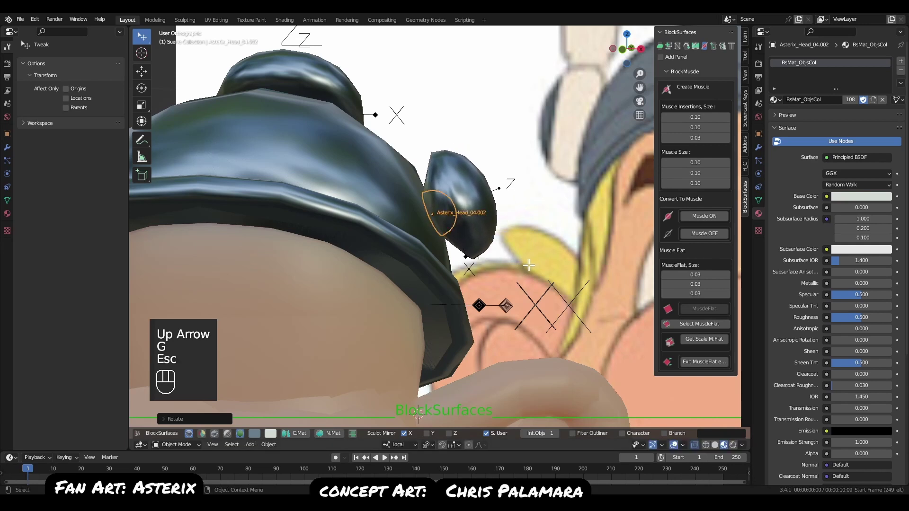
pyautogui.press('g')
pyautogui.click(509, 249)
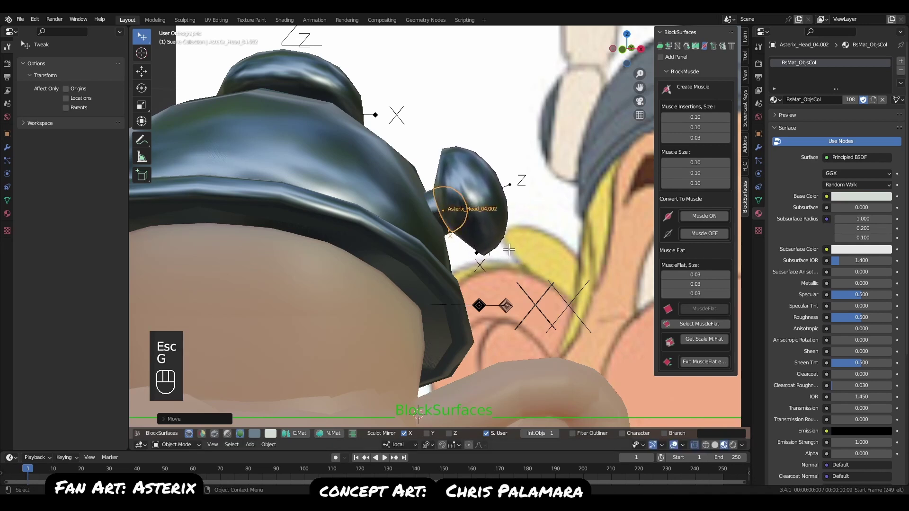
# Move the side knob back toward the helmet on its stem and adjust its tilt.
pyautogui.press('g')
pyautogui.click(514, 258)
pyautogui.press('r')
pyautogui.click(517, 261)
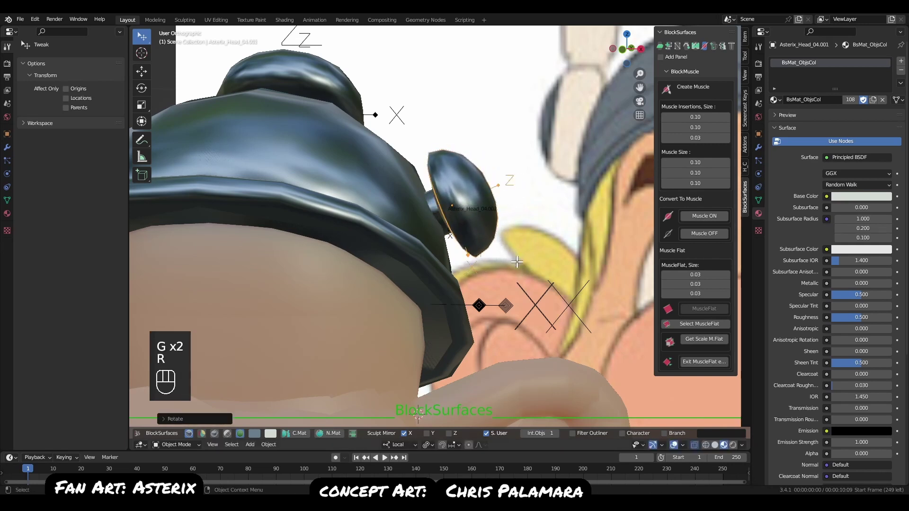
pyautogui.press('g')
pyautogui.click(519, 263)
pyautogui.press('r')
pyautogui.click(523, 268)
# Select the side knob together with the helmet dome and parent the knob to the dome.
pyautogui.moveTo(524, 268); pyautogui.dragTo(487, 243, button='middle')
pyautogui.hotkey('alt', 'a')
pyautogui.scroll(2, 488, 244)
pyautogui.click(504, 257)
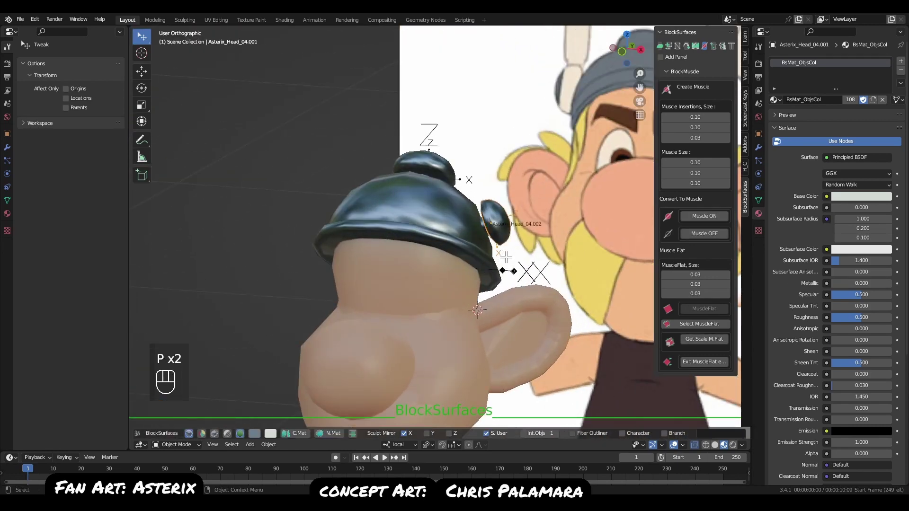
pyautogui.press('r')
pyautogui.press('Escape')
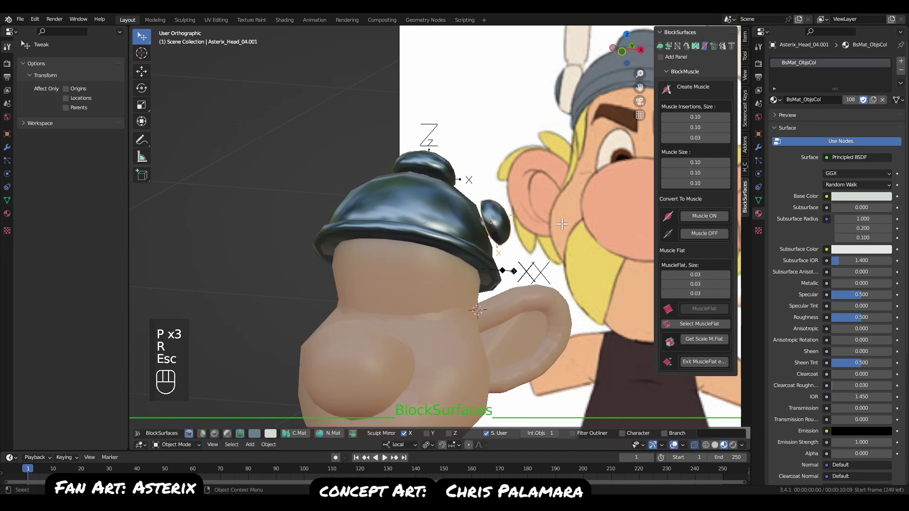
pyautogui.keyDown('shift'); pyautogui.click(470, 211); pyautogui.keyUp('shift')
pyautogui.moveTo(507, 268); pyautogui.dragTo(513, 276, button='middle')
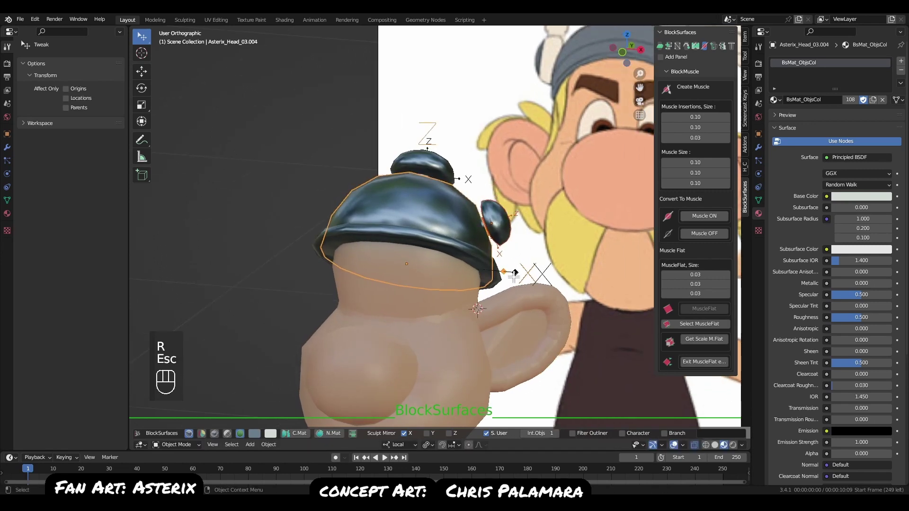
pyautogui.hotkey('shift', 'ctrl', 'alt', 'Left')
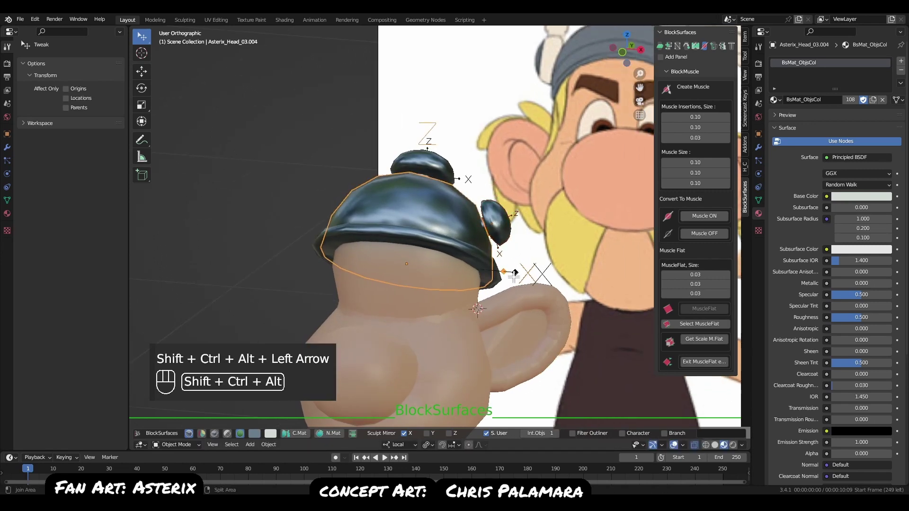
# Test-rotate the helmet rim to check whether the dome and knobs follow it, and cancel the rotation.
pyautogui.press('r')
pyautogui.press('Escape')
pyautogui.click(503, 274)
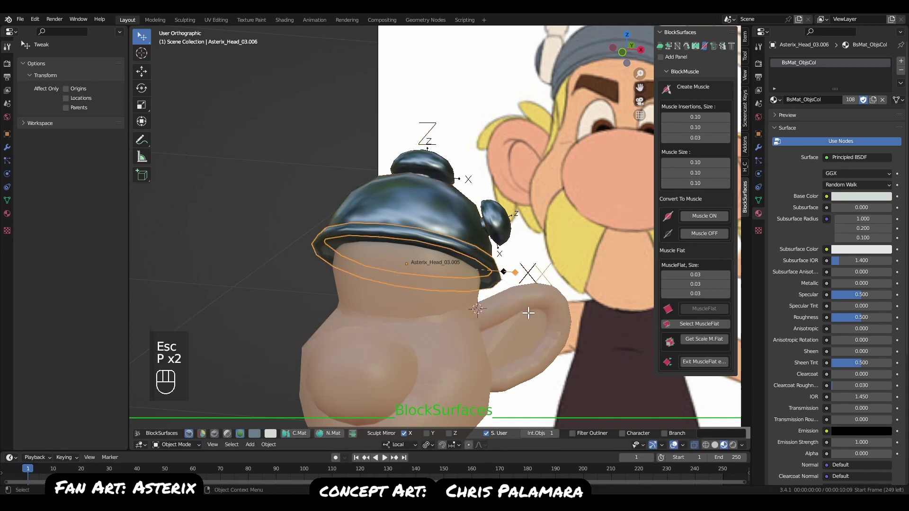
pyautogui.press('r')
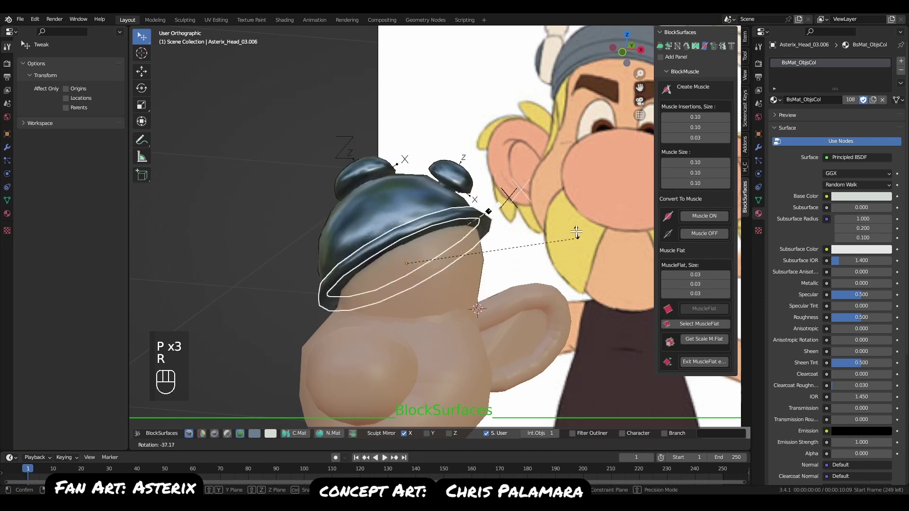
pyautogui.press('Escape')
# Place the 3D cursor at the eye position on the face, using the side and front views.
pyautogui.moveTo(539, 294)
pyautogui.mouseDown(button='middle')
pyautogui.moveTo(446, 304)
pyautogui.moveTo(540, 305)
pyautogui.mouseUp(button='middle')
pyautogui.press('q')
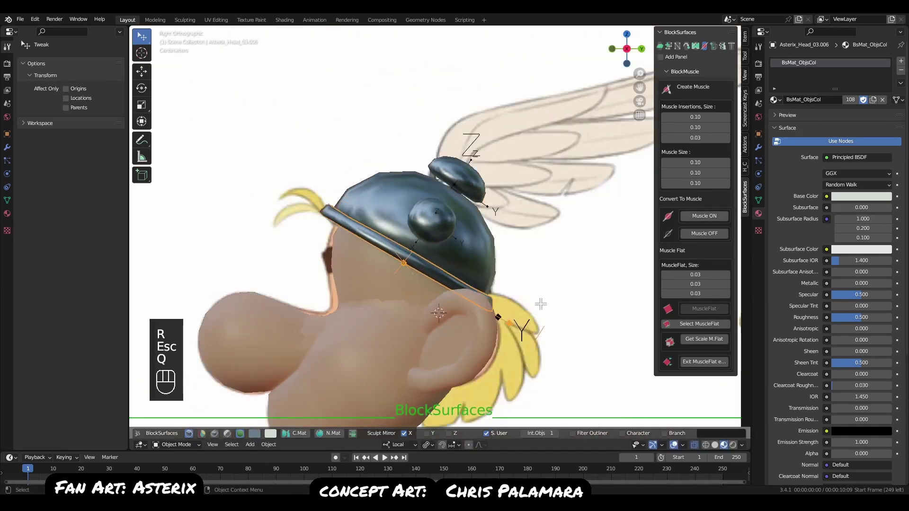
pyautogui.scroll(-3, 521, 303)
pyautogui.keyDown('shift'); pyautogui.moveTo(528, 355); pyautogui.dragTo(493, 231, button='middle'); pyautogui.keyUp('shift')
pyautogui.moveTo(490, 289); pyautogui.dragTo(584, 280, button='middle')
pyautogui.press('q')
pyautogui.keyDown('alt'); pyautogui.moveTo(485, 194); pyautogui.dragTo(468, 201, button='right'); pyautogui.keyUp('alt')
pyautogui.keyDown('shift'); pyautogui.moveTo(468, 202); pyautogui.dragTo(458, 221, button='middle'); pyautogui.keyUp('shift')
pyautogui.keyDown('alt'); pyautogui.moveTo(440, 255); pyautogui.dragTo(416, 182, button='right'); pyautogui.keyUp('alt')
pyautogui.hotkey('alt', 'a')
# Add a cube at the eye position with a level 2 subdivision and scale it down to eyeball size.
pyautogui.hotkey('shift', 'a')
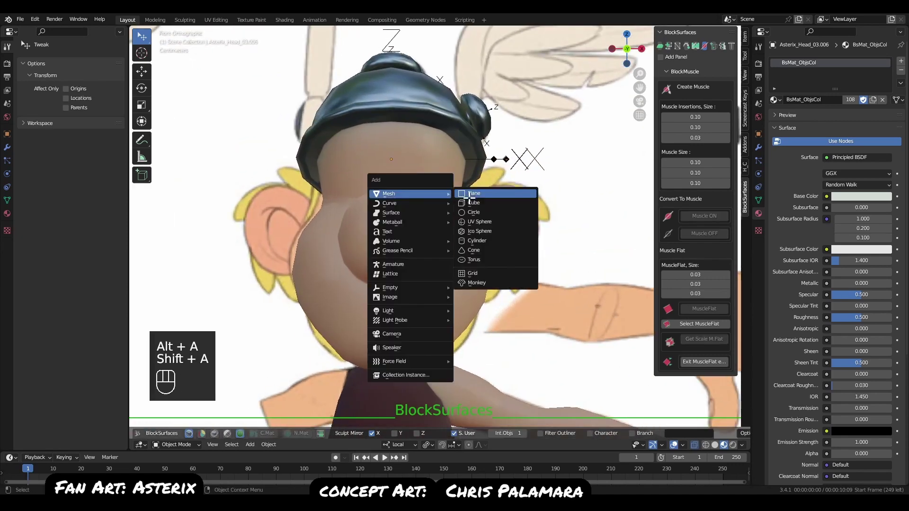
pyautogui.click(474, 203)
pyautogui.hotkey('ctrl', '2')
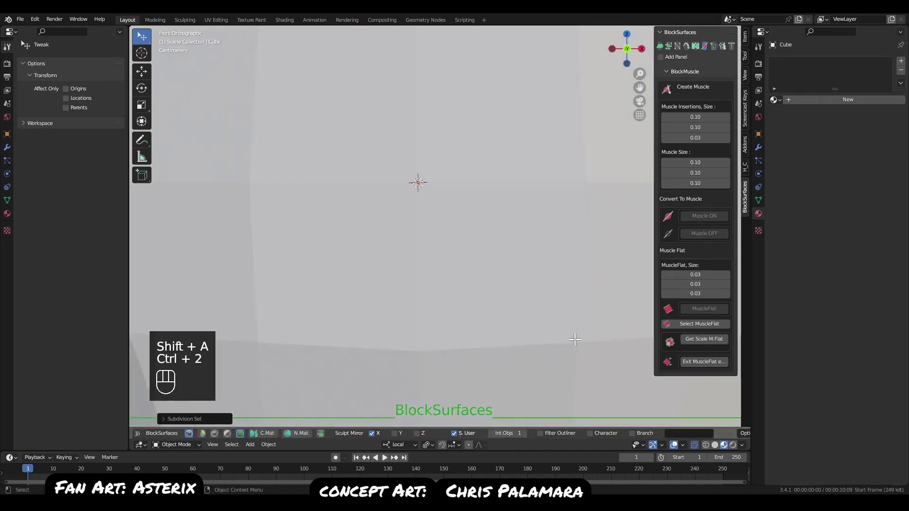
pyautogui.press('s')
pyautogui.press('s')
pyautogui.click(438, 214)
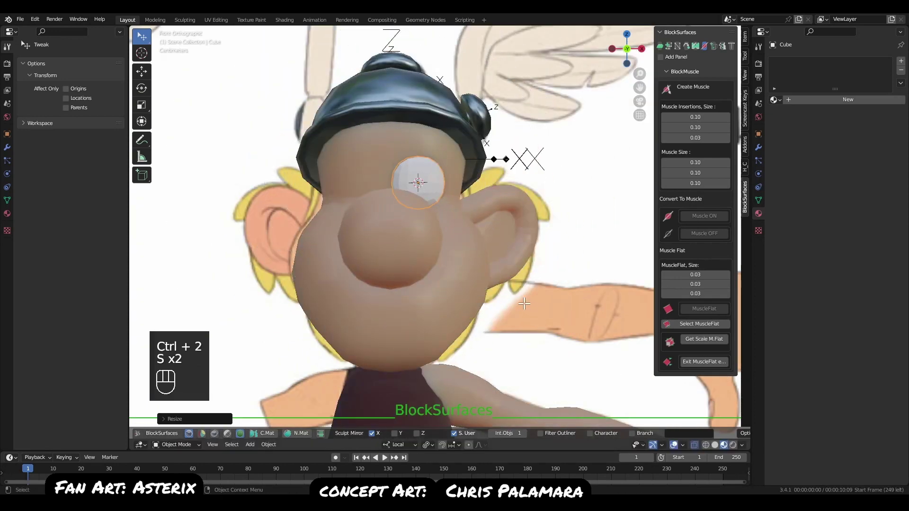
pyautogui.hotkey('alt', 'c')
pyautogui.press('s')
pyautogui.click(490, 280)
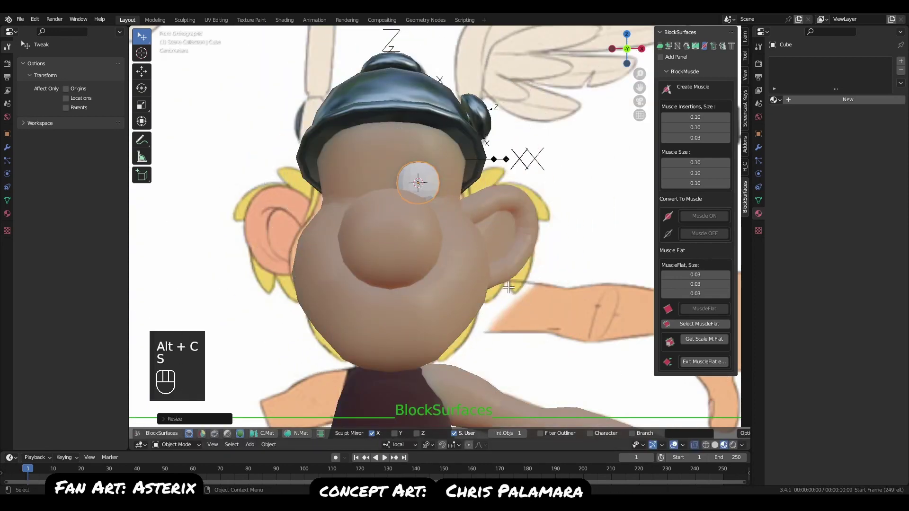
# In the side view, flatten the eyeball along Y and move it down to just behind the nose.
pyautogui.press('q')
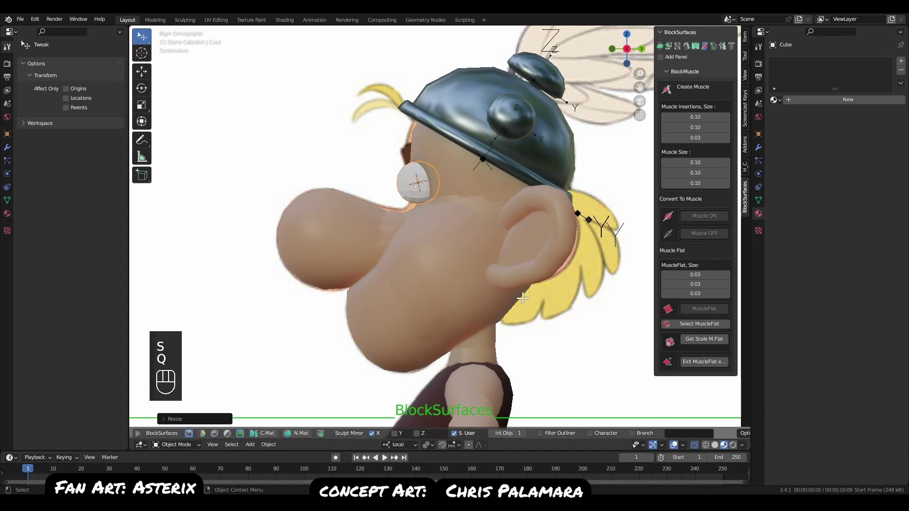
pyautogui.press('s')
pyautogui.press('y')
pyautogui.click(457, 243)
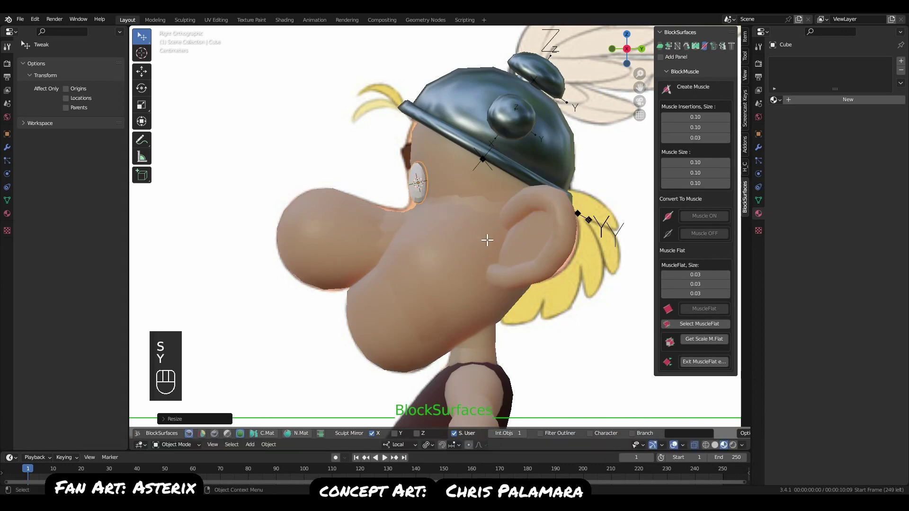
pyautogui.press('g')
pyautogui.click(481, 249)
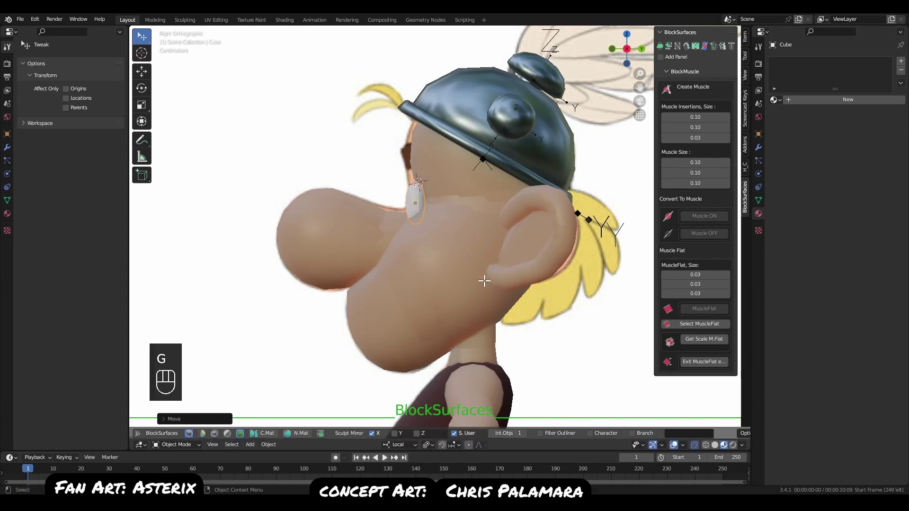
# Scale the eyeball along X in the front view and shift it slightly back in the side view.
pyautogui.press('q')
pyautogui.press('s')
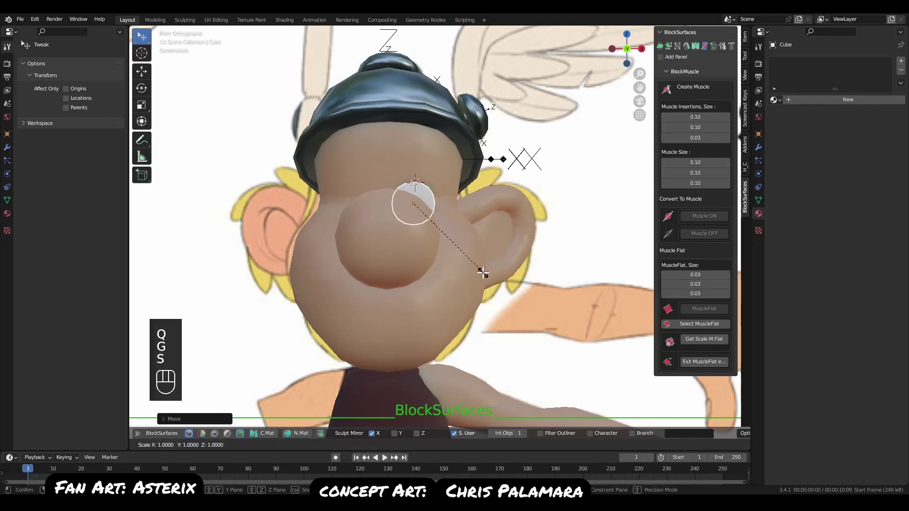
pyautogui.press('x')
pyautogui.click(497, 272)
pyautogui.press('q')
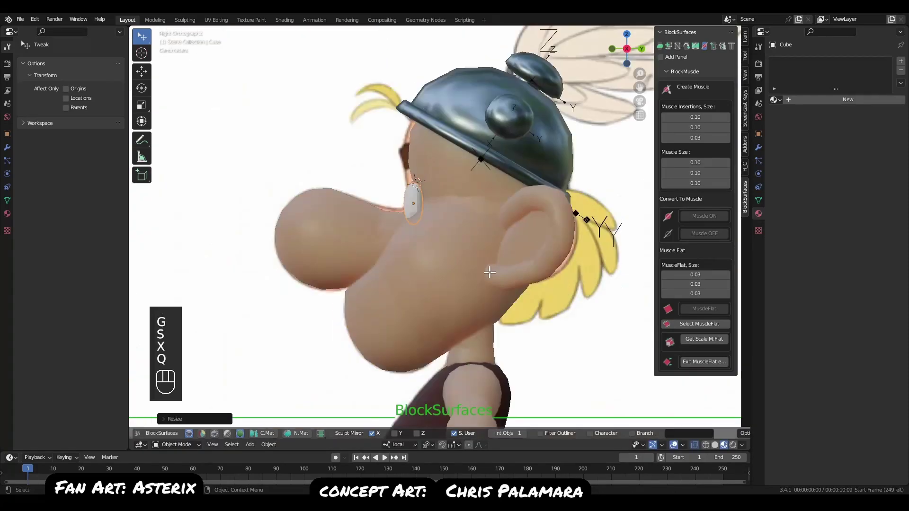
pyautogui.press('g')
pyautogui.click(488, 271)
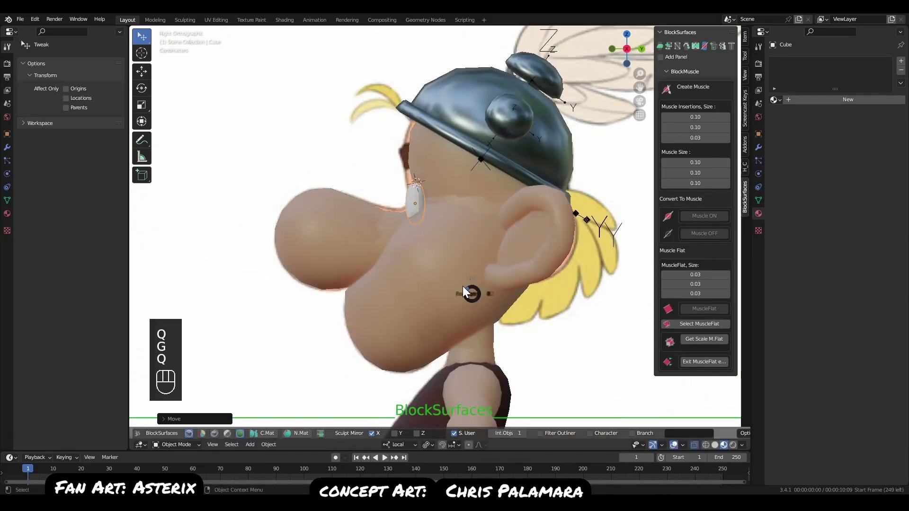
# Assign the eyeball the character name Asterix and branch name Head, and change its object colour to an unsaturated off-white.
pyautogui.click(465, 291)
pyautogui.moveTo(485, 277); pyautogui.dragTo(432, 257, button='middle')
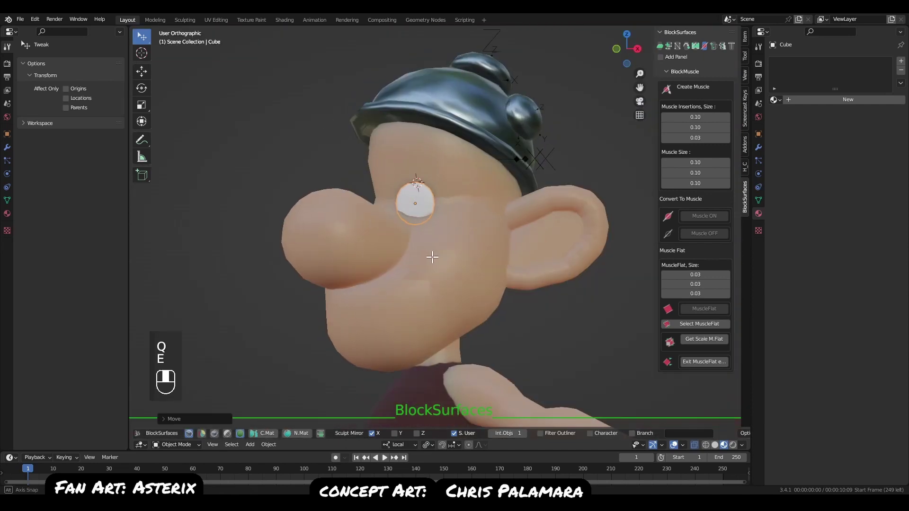
pyautogui.hotkey('ctrl', 'n')
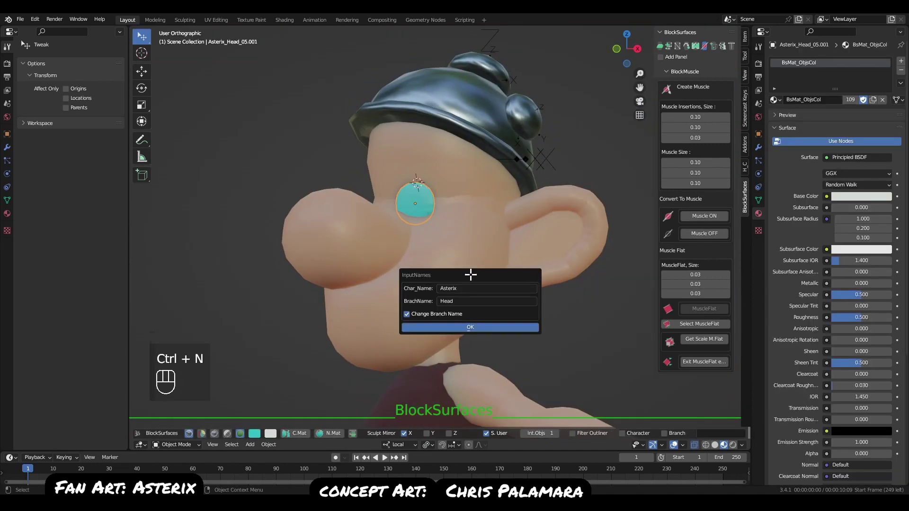
pyautogui.click(457, 328)
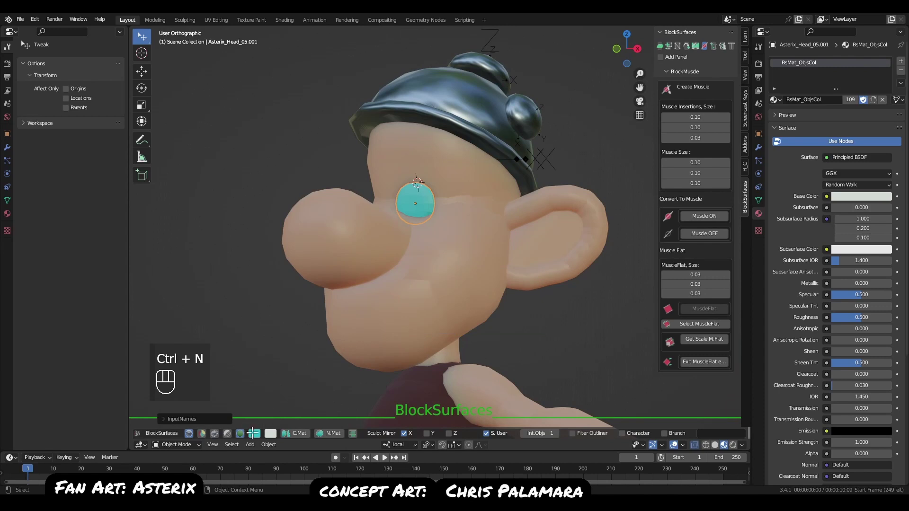
pyautogui.click(253, 433)
pyautogui.click(288, 331)
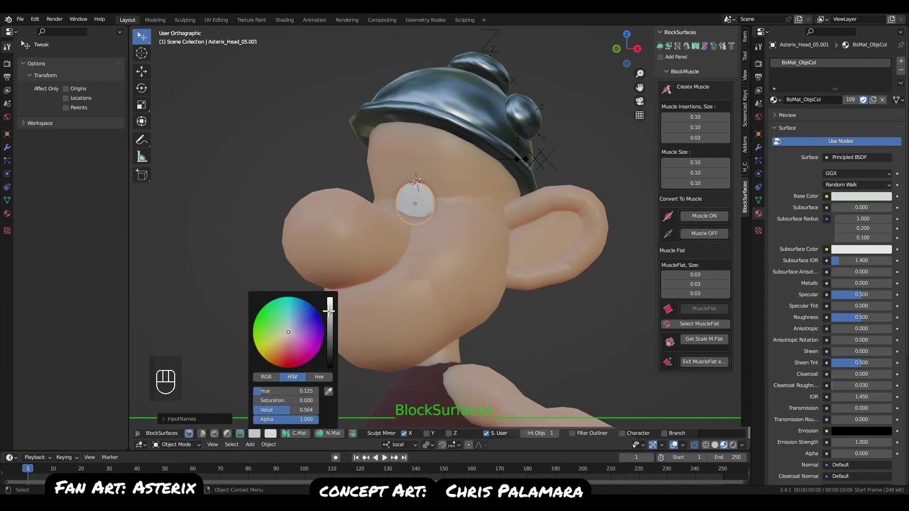
# Duplicate the eyeball in the front view and raise the copy about 0.056 m above the original.
pyautogui.moveTo(483, 275); pyautogui.dragTo(436, 241, button='middle')
pyautogui.press('q')
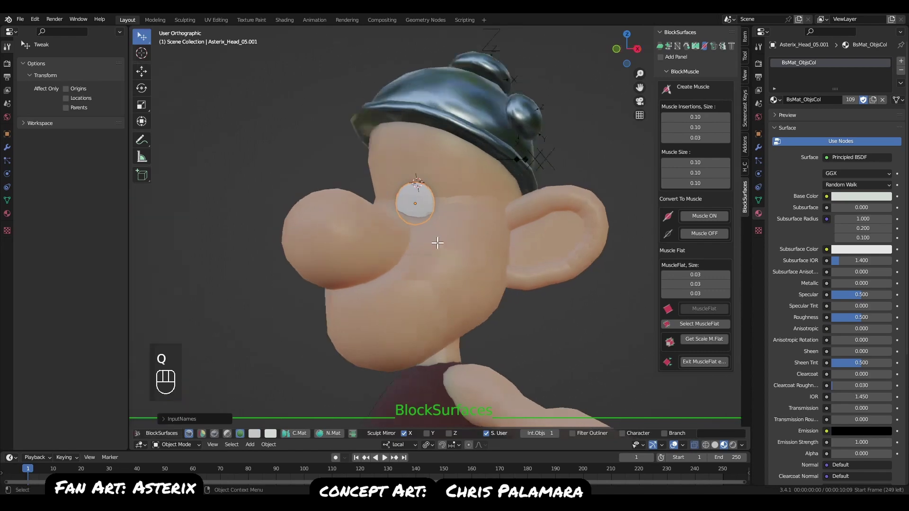
pyautogui.press('e')
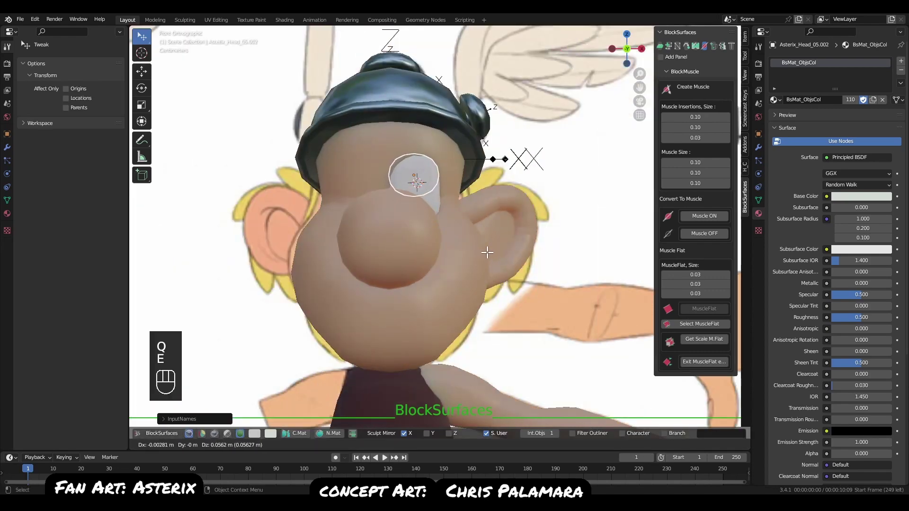
pyautogui.click(473, 254)
pyautogui.moveTo(473, 253); pyautogui.dragTo(407, 254, button='middle')
# Rotate the upper eyeball copy to follow the forehead's curvature, and adjust its scale in the front view.
pyautogui.press('q')
pyautogui.moveTo(489, 236); pyautogui.dragTo(564, 269, button='middle')
pyautogui.press('q')
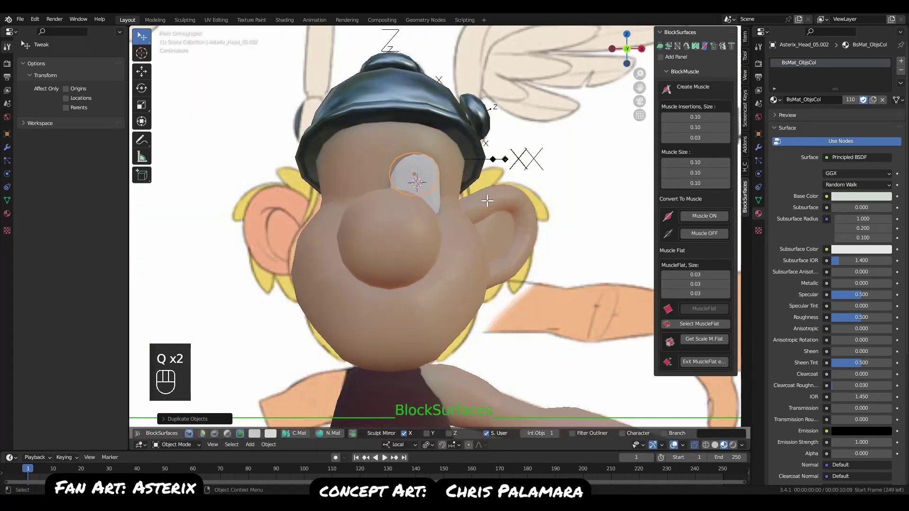
pyautogui.moveTo(488, 210); pyautogui.dragTo(496, 290, button='middle')
pyautogui.press('r')
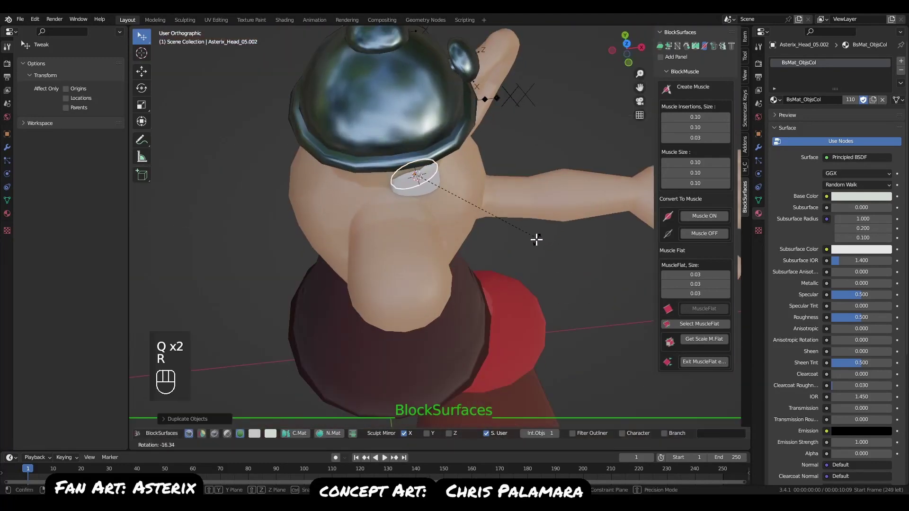
pyautogui.click(532, 245)
pyautogui.press('q')
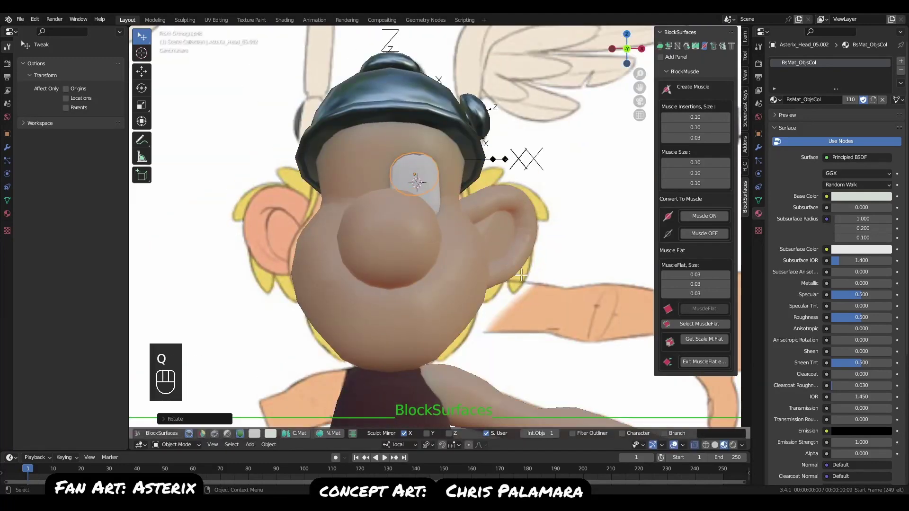
pyautogui.press('s')
pyautogui.click(513, 274)
# In the side view, tilt the lower eyeball piece with a trackball rotation and reposition both eyeball pieces against the face.
pyautogui.press('q')
pyautogui.press('g')
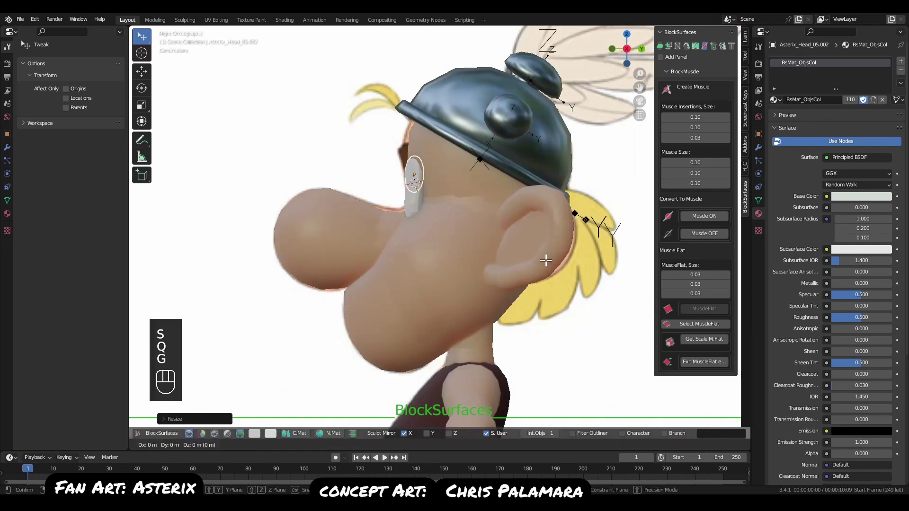
pyautogui.click(426, 211)
pyautogui.press('r')
pyautogui.press('r')
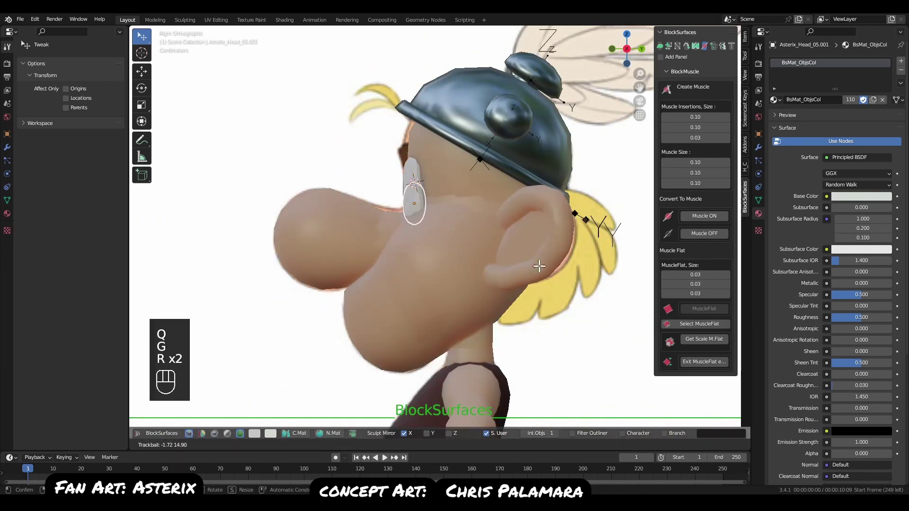
pyautogui.click(540, 268)
pyautogui.press('g')
pyautogui.click(561, 286)
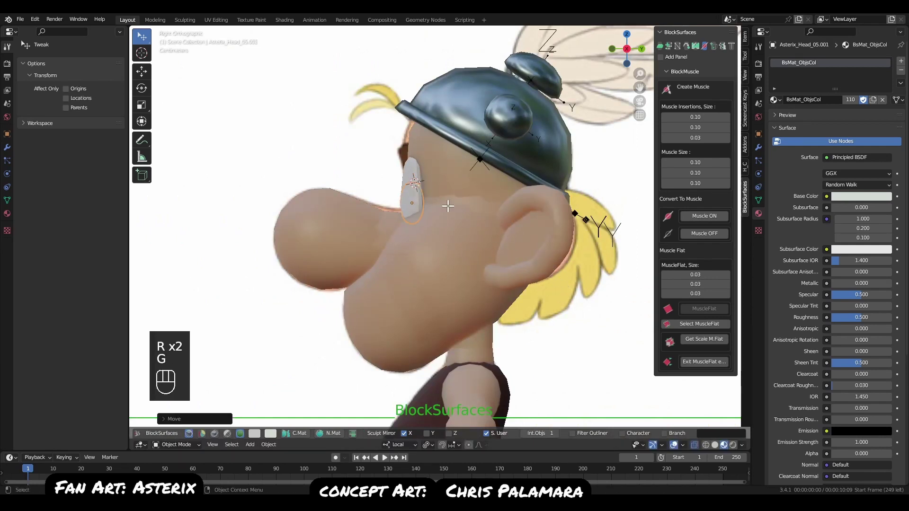
pyautogui.press('g')
pyautogui.click(523, 247)
# In the front view, interpolate one object between the upper and lower eyeball pieces and adjust its scale.
pyautogui.press('q')
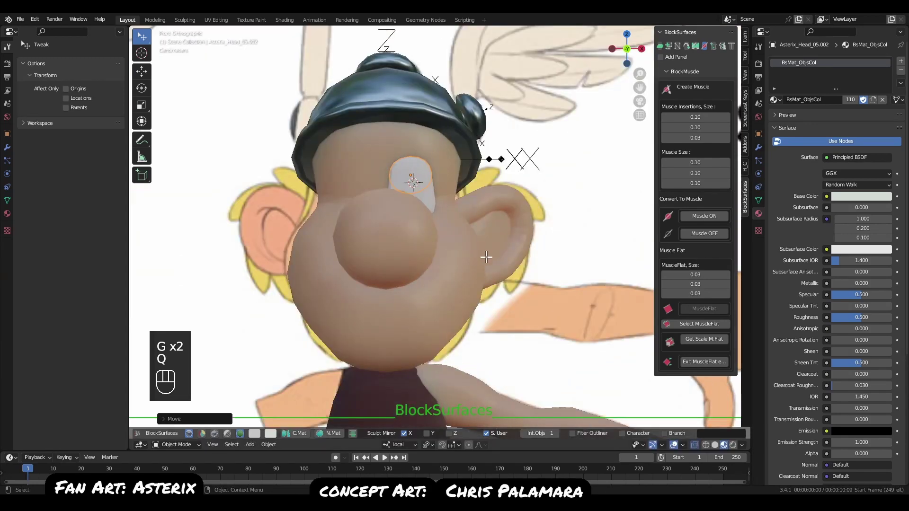
pyautogui.keyDown('shift'); pyautogui.click(434, 201); pyautogui.keyUp('shift')
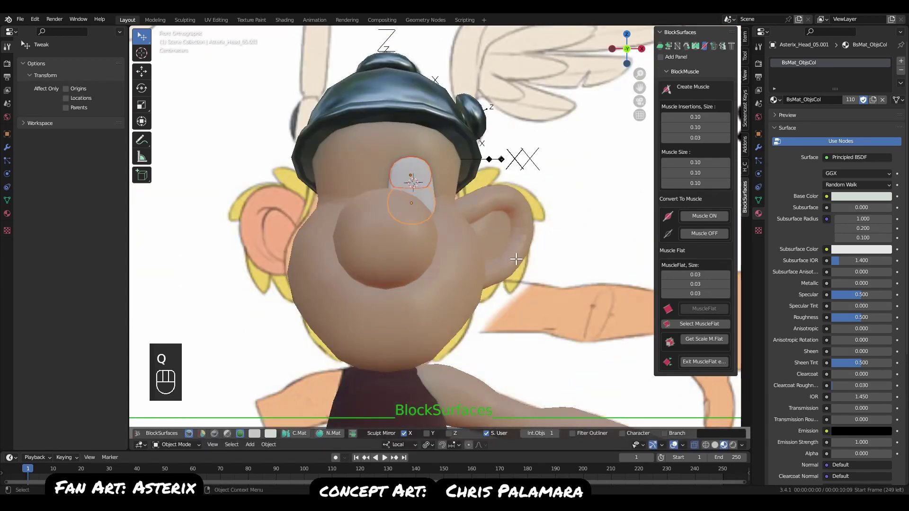
pyautogui.press('s')
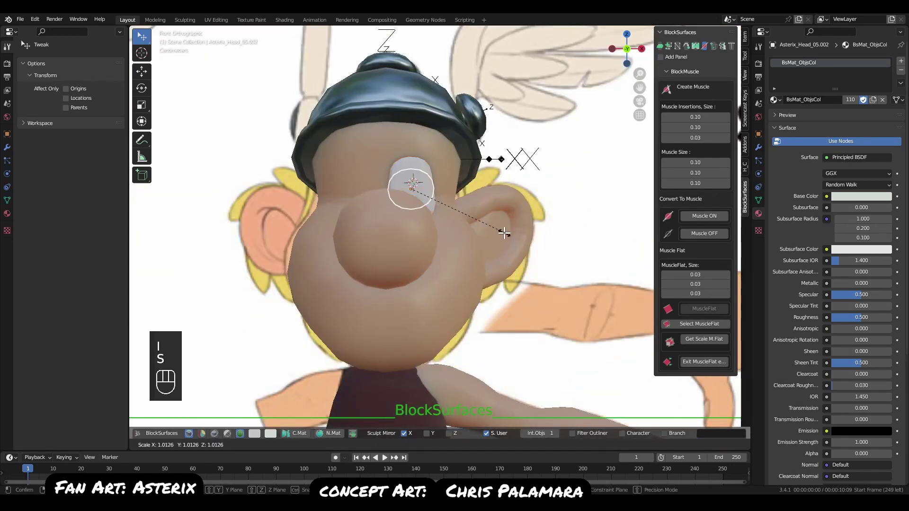
# Scale the upper eyeball piece down to about 0.84 and fine-tune the sizes of all three pieces for a smooth eye outline.
pyautogui.press('s')
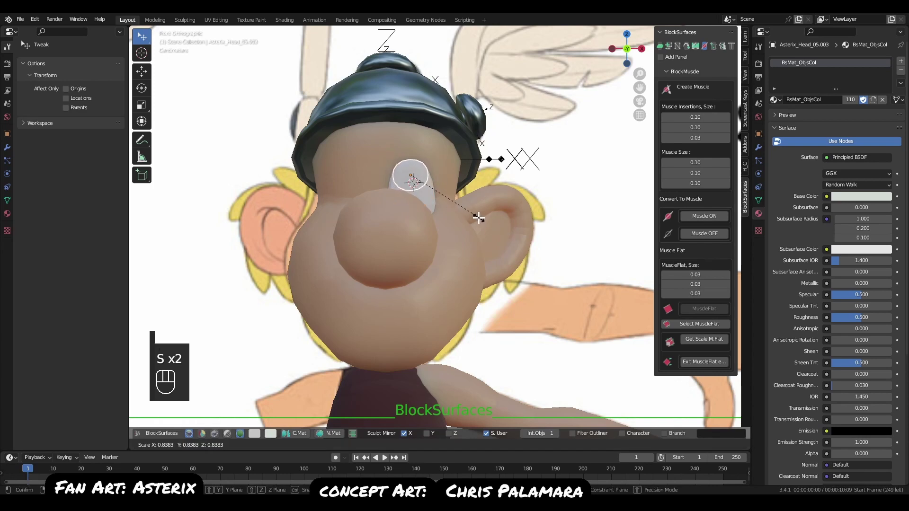
pyautogui.click(478, 217)
pyautogui.click(432, 185)
pyautogui.press('s')
pyautogui.click(449, 205)
pyautogui.click(417, 166)
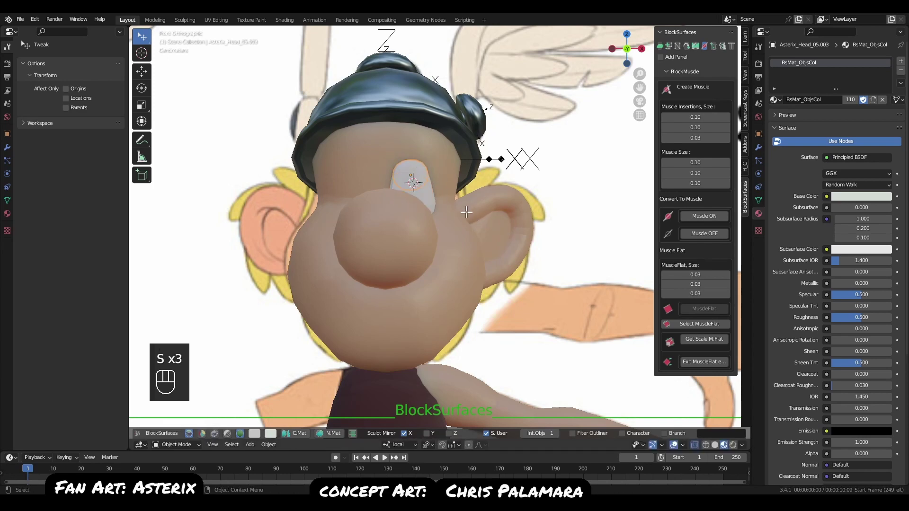
pyautogui.press('s')
pyautogui.click(463, 212)
pyautogui.click(428, 199)
pyautogui.press('s')
pyautogui.click(478, 243)
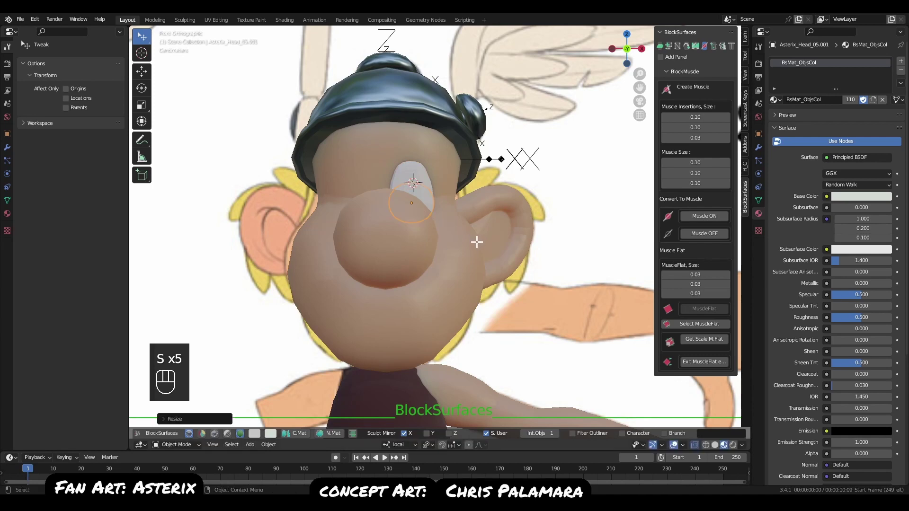
# Inspect how the stacked eyeball pieces sit against the face in the side view.
pyautogui.moveTo(476, 263); pyautogui.dragTo(461, 248, button='middle')
pyautogui.press('q')
pyautogui.click(528, 246)
pyautogui.keyDown('alt'); pyautogui.moveTo(429, 197); pyautogui.dragTo(433, 197, button='right'); pyautogui.keyUp('alt')
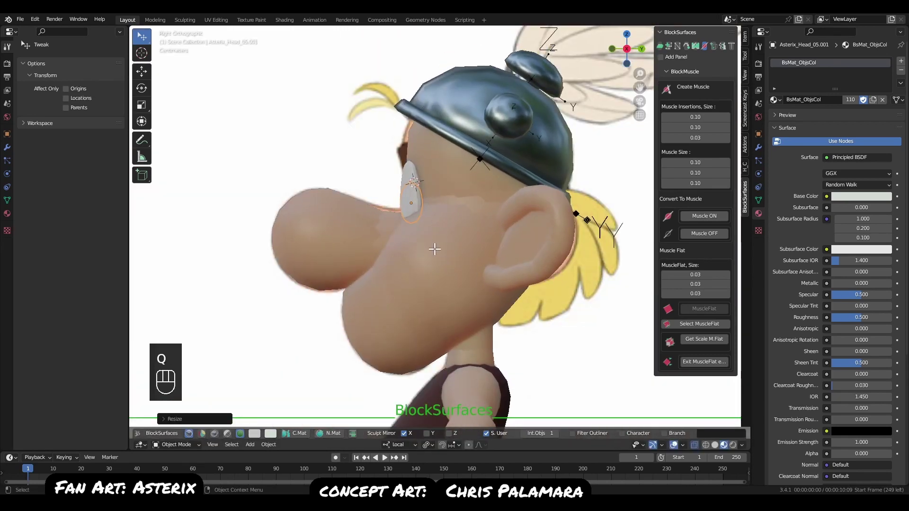
# Duplicate the eye white as a new Asterix Head part and move the copy to the eye's lower front as the iris.
pyautogui.hotkey('ctrl', 'n')
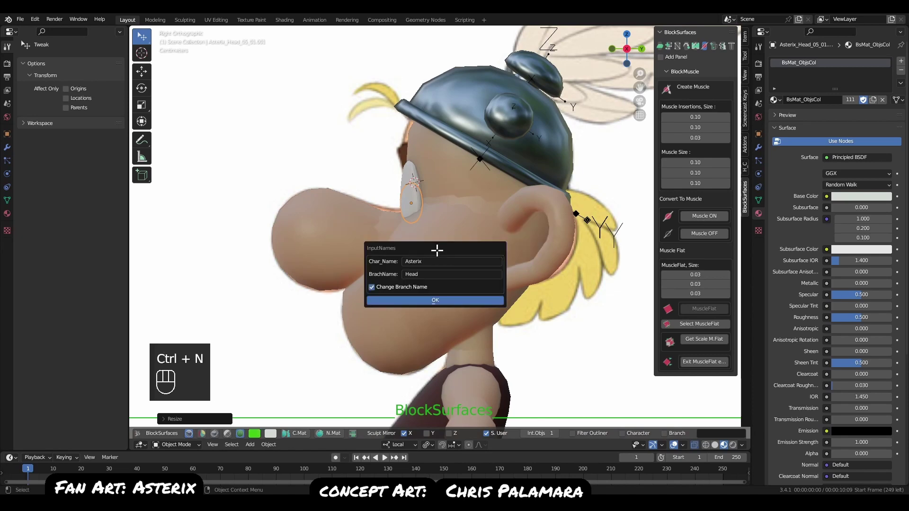
pyautogui.click(435, 299)
pyautogui.press('g')
pyautogui.click(454, 246)
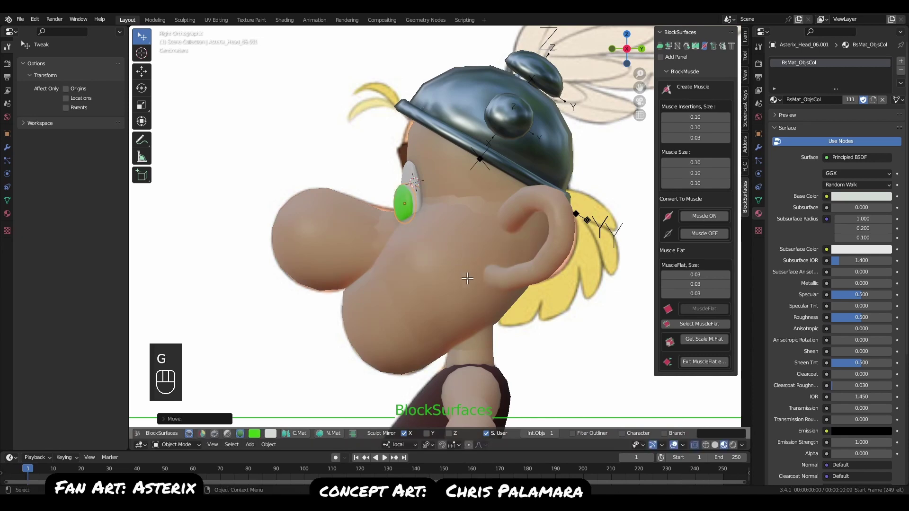
# Narrow the iris along its X axis and shift it slightly toward the nose in the front view.
pyautogui.press('q')
pyautogui.press('s')
pyautogui.press('s')
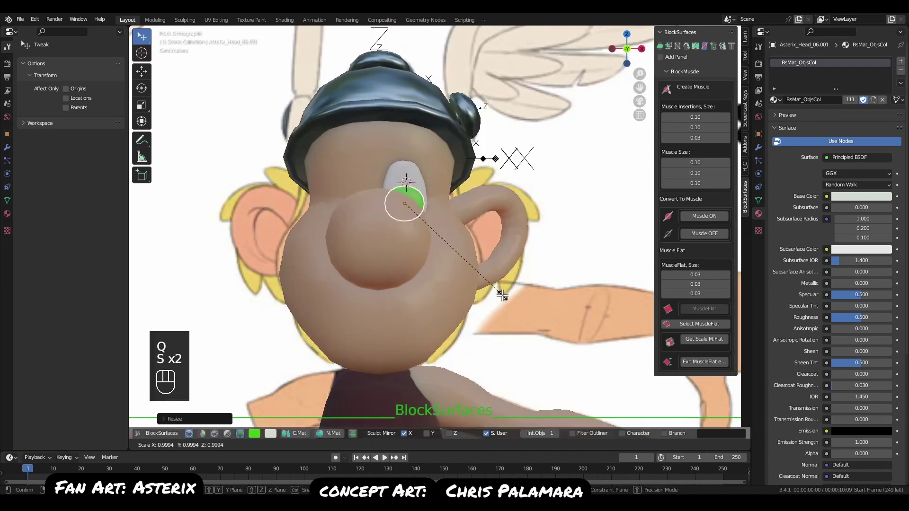
pyautogui.press('x')
pyautogui.click(478, 272)
pyautogui.press('g')
pyautogui.click(479, 271)
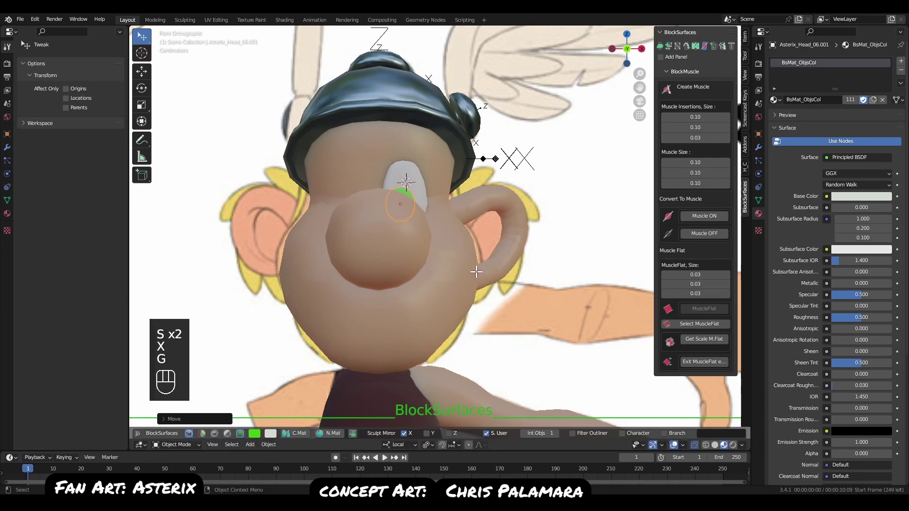
# Adjust the iris's position in the side view so it sits partly embedded in the front of the eye white.
pyautogui.moveTo(478, 271); pyautogui.dragTo(446, 296, button='middle')
pyautogui.keyDown('alt'); pyautogui.moveTo(432, 219); pyautogui.dragTo(433, 286, button='middle'); pyautogui.keyUp('alt')
pyautogui.press('q')
pyautogui.click(459, 283)
pyautogui.press('g')
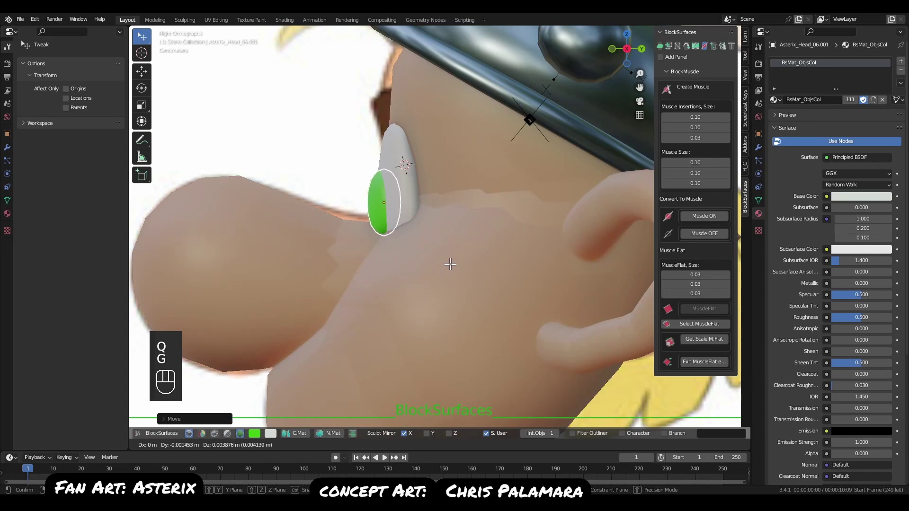
pyautogui.click(451, 264)
pyautogui.press('q')
pyautogui.click(450, 269)
# Change the iris's object color from green to a very dark reddish brown.
pyautogui.click(254, 433)
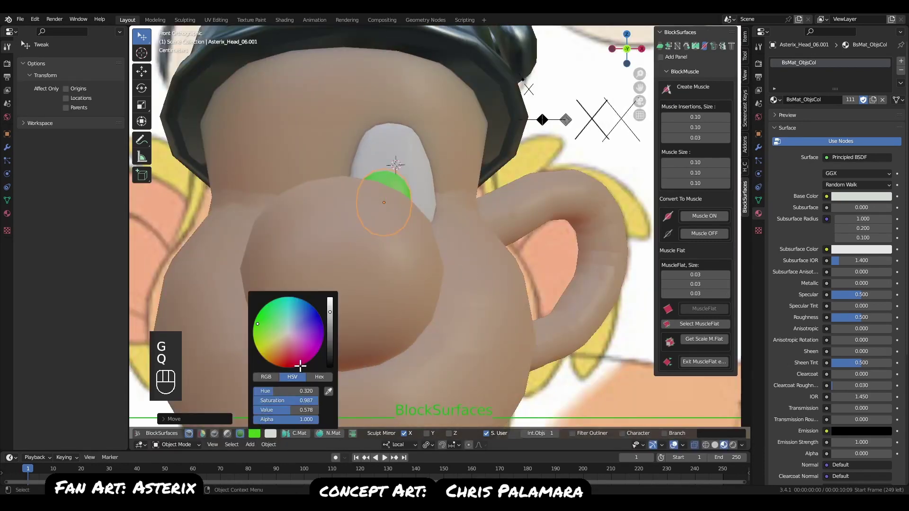
pyautogui.moveTo(319, 337); pyautogui.dragTo(280, 365)
pyautogui.moveTo(330, 314); pyautogui.dragTo(328, 351)
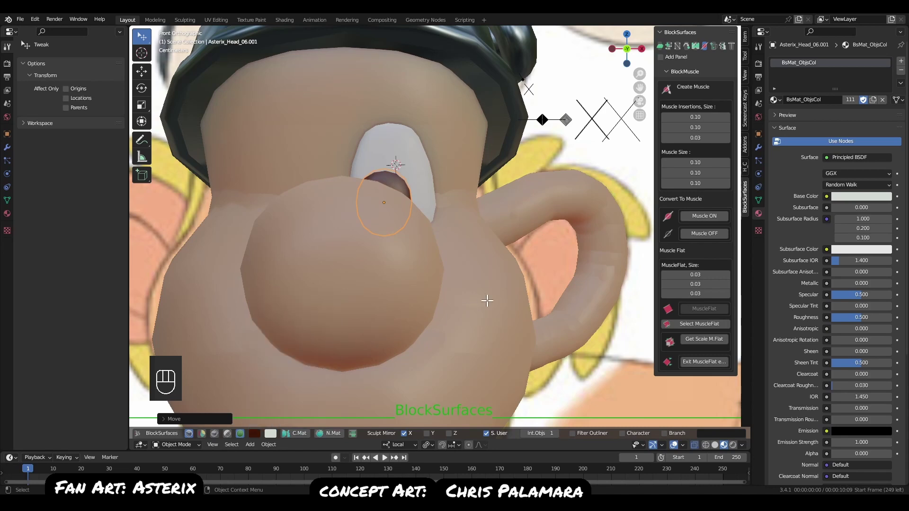
pyautogui.moveTo(486, 300); pyautogui.dragTo(448, 311, button='middle')
pyautogui.press('q')
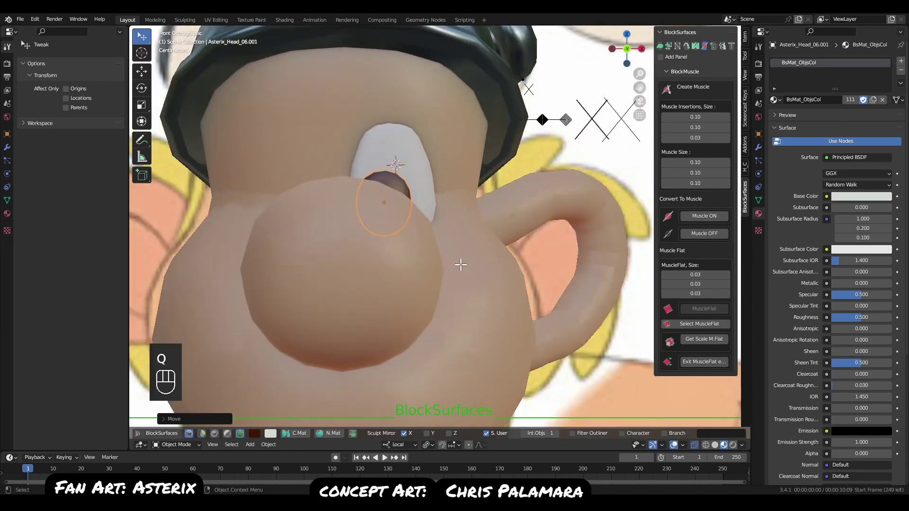
pyautogui.moveTo(469, 314); pyautogui.dragTo(431, 307, button='middle')
# Duplicate the iris as a new Asterix Head part, shrink it and place it in front of the iris as the pupil.
pyautogui.hotkey('ctrl', 'n')
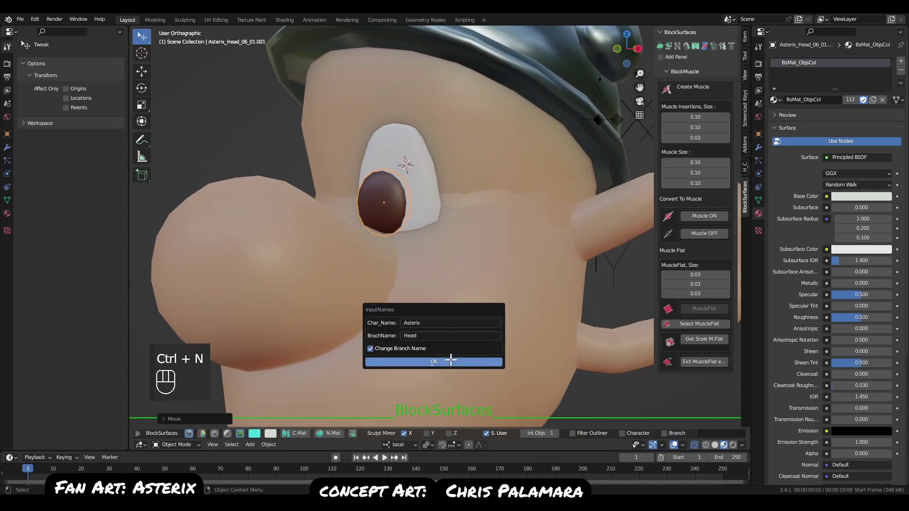
pyautogui.click(452, 360)
pyautogui.press('q')
pyautogui.press('g')
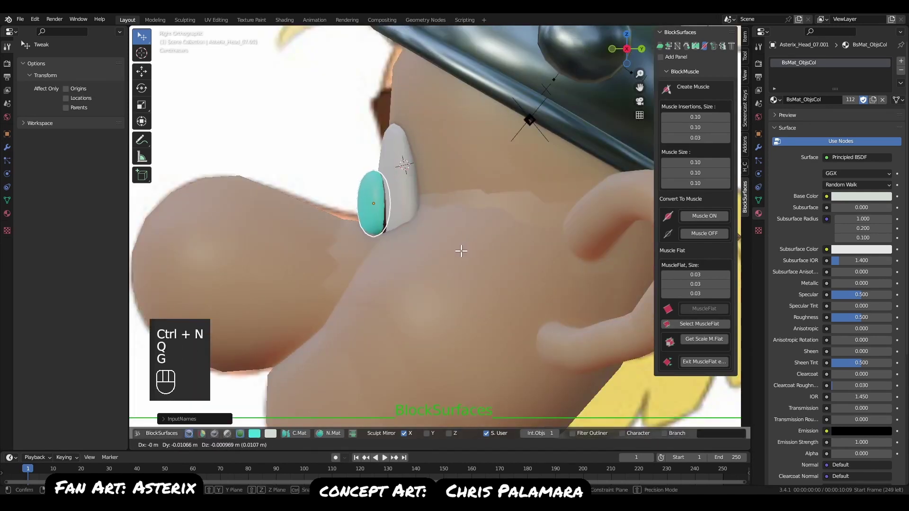
pyautogui.click(466, 260)
pyautogui.press('s')
pyautogui.click(455, 277)
pyautogui.press('q')
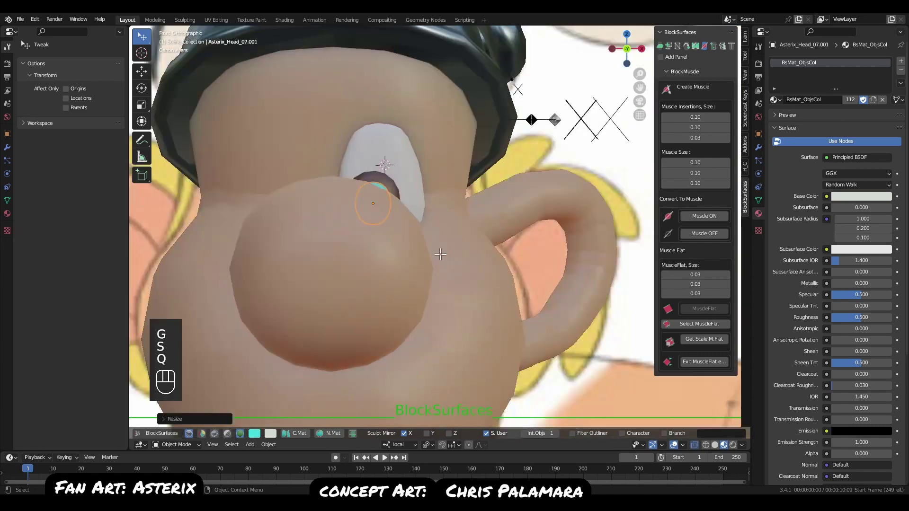
pyautogui.press('g')
pyautogui.click(485, 265)
# Set the pupil's object color to black and check the eye from the side and front.
pyautogui.click(254, 434)
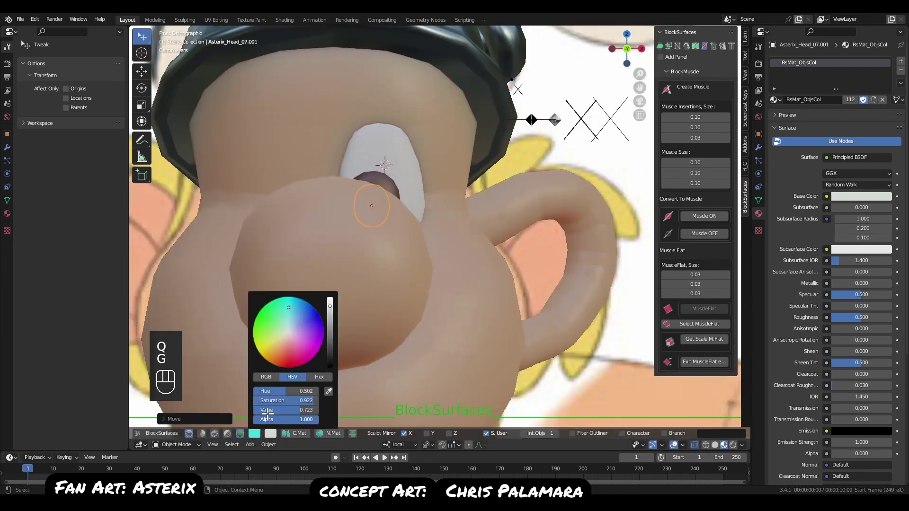
pyautogui.moveTo(327, 331); pyautogui.dragTo(328, 368)
pyautogui.moveTo(497, 300); pyautogui.dragTo(387, 318, button='middle')
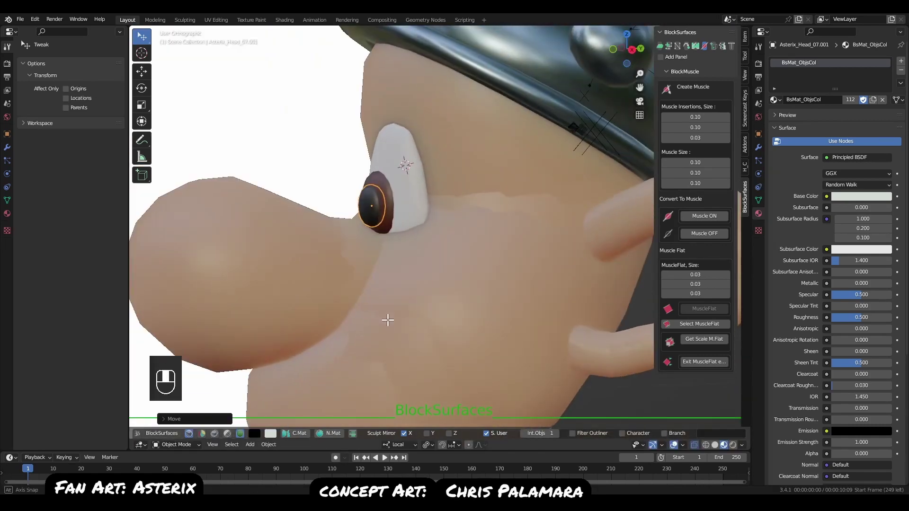
pyautogui.press('q')
pyautogui.moveTo(469, 303); pyautogui.dragTo(390, 294, button='middle')
pyautogui.press('q')
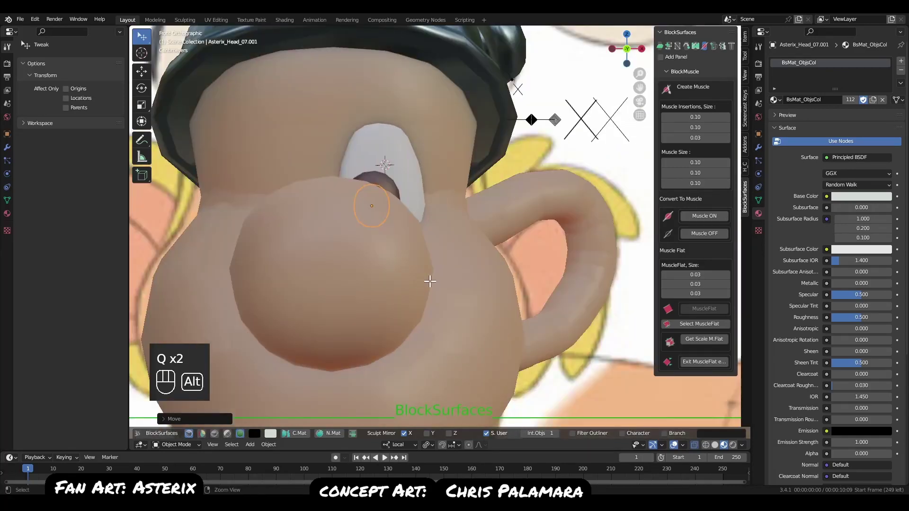
# Add a cube at the 3D cursor on the forehead and scale it down to roughly the forehead's height.
pyautogui.keyDown('alt'); pyautogui.moveTo(431, 280); pyautogui.dragTo(491, 276, button='right'); pyautogui.keyUp('alt')
pyautogui.moveTo(491, 276); pyautogui.dragTo(402, 198, button='middle')
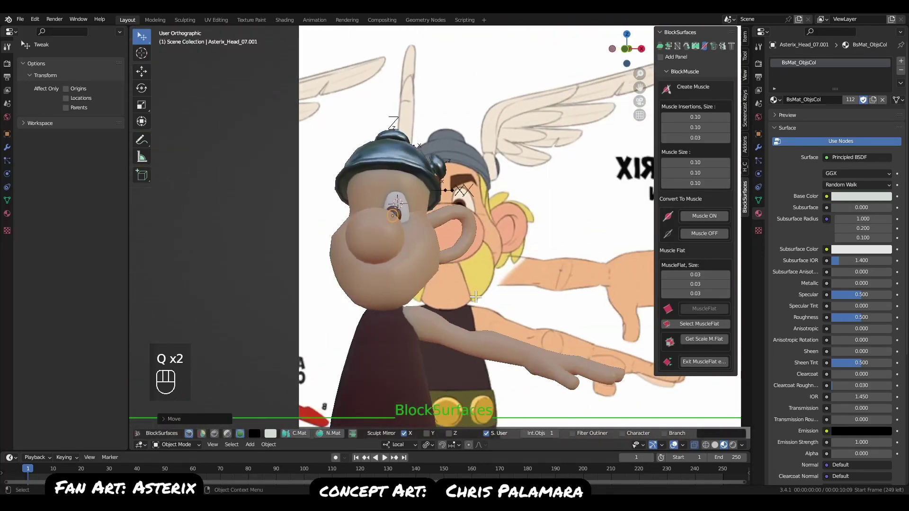
pyautogui.press('q')
pyautogui.keyDown('alt'); pyautogui.moveTo(400, 185); pyautogui.dragTo(398, 251, button='right'); pyautogui.keyUp('alt')
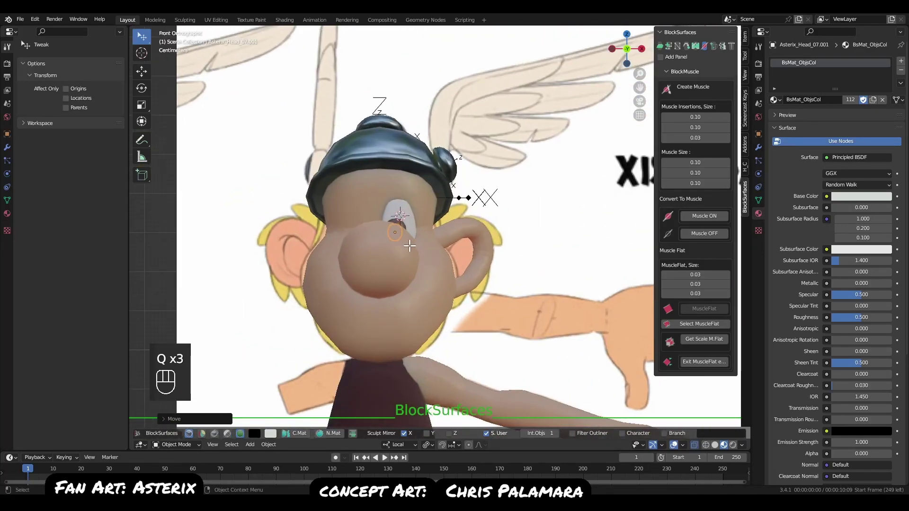
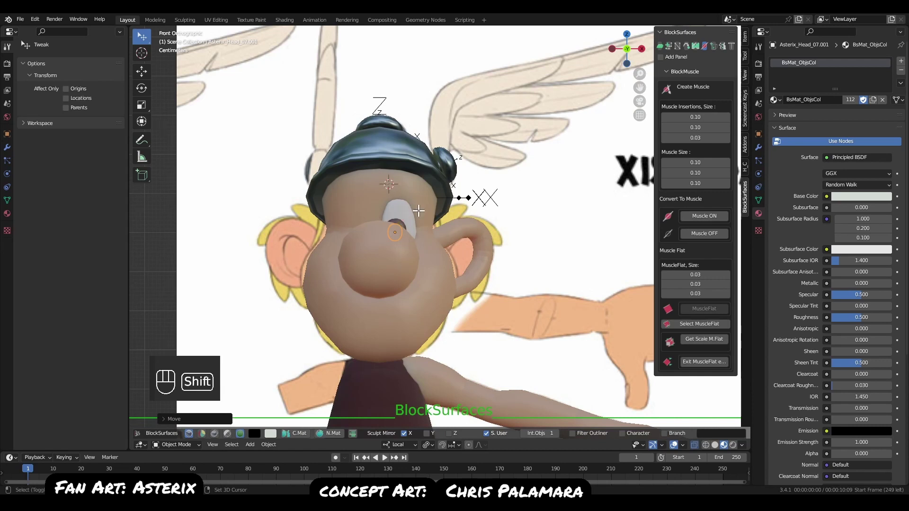
pyautogui.hotkey('shift', 'a')
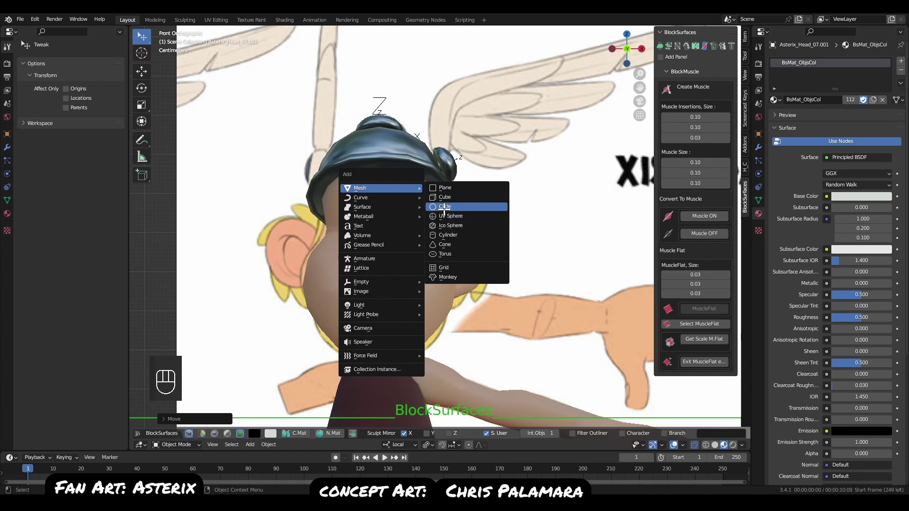
pyautogui.click(445, 197)
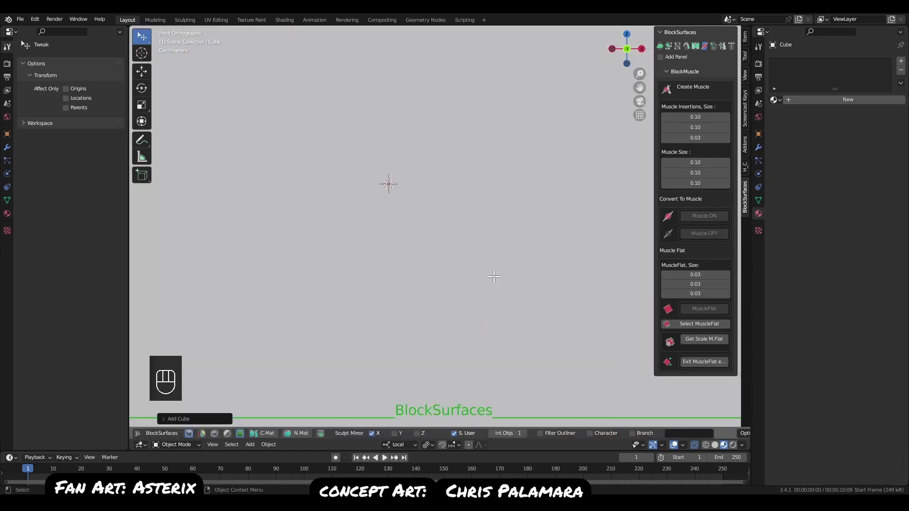
pyautogui.press('s')
pyautogui.press('s')
pyautogui.keyDown('ctrl'); pyautogui.click(495, 289); pyautogui.keyUp('ctrl')
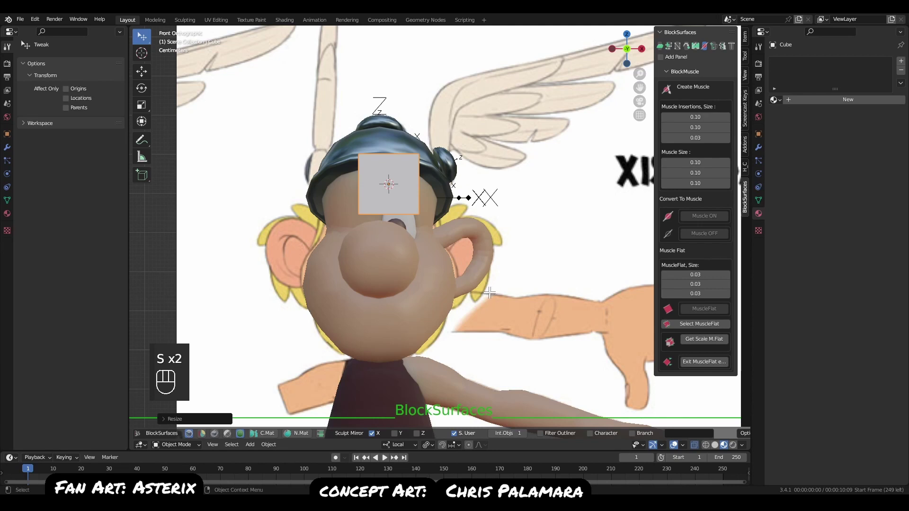
# Round the cube with level 2 subdivision, convert it to a mesh and shrink it into a small ball above the eye.
pyautogui.hotkey('alt', 'c')
pyautogui.click(491, 286)
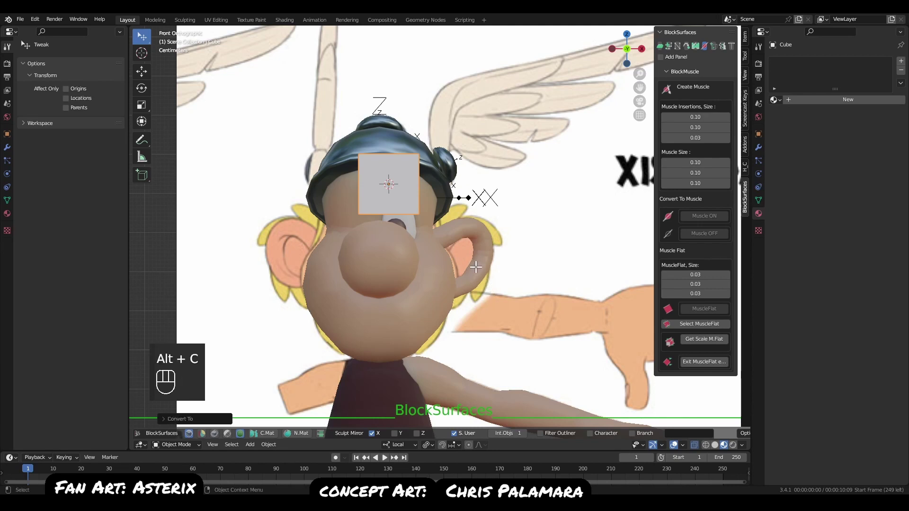
pyautogui.hotkey('ctrl', '2')
pyautogui.hotkey('alt', 'c')
pyautogui.press('s')
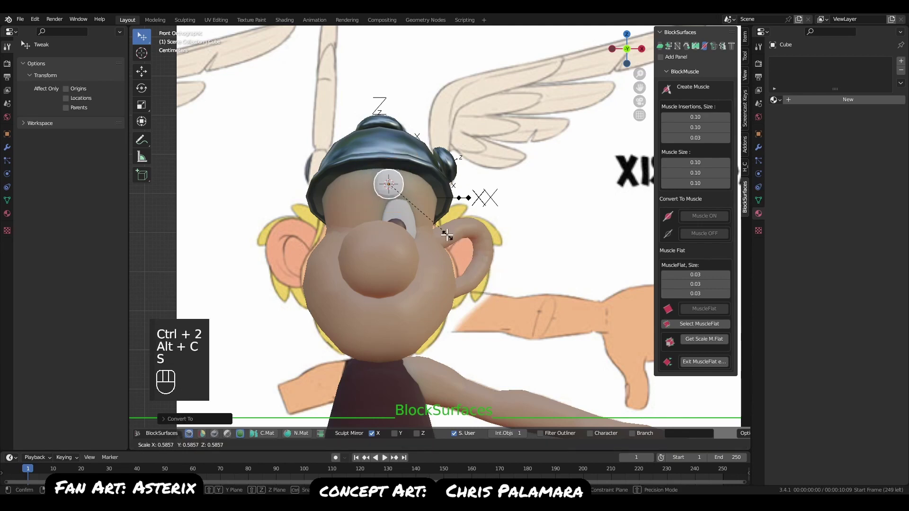
pyautogui.click(449, 225)
# Try to flatten the forehead ball along its Y axis in two scaling passes.
pyautogui.press('q')
pyautogui.keyDown('alt'); pyautogui.moveTo(396, 191); pyautogui.dragTo(405, 267, button='right'); pyautogui.keyUp('alt')
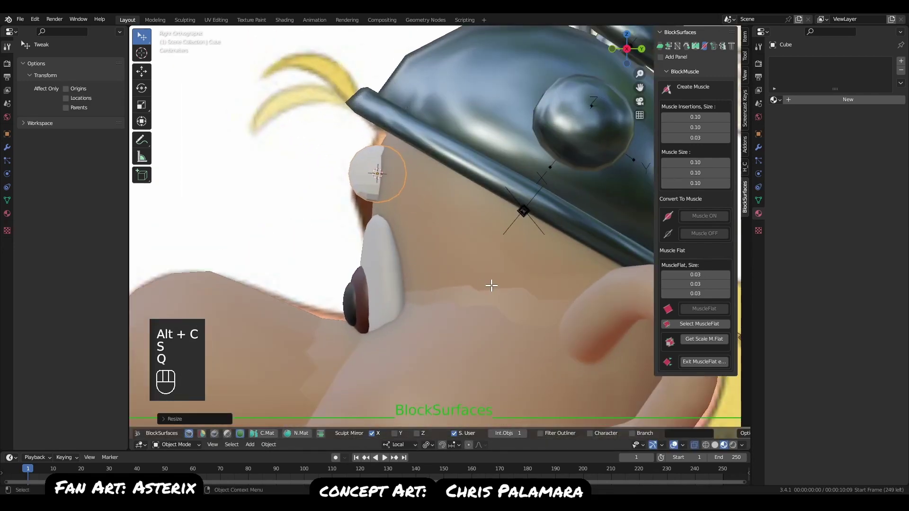
pyautogui.press('s')
pyautogui.press('y')
pyautogui.click(397, 220)
pyautogui.press('q')
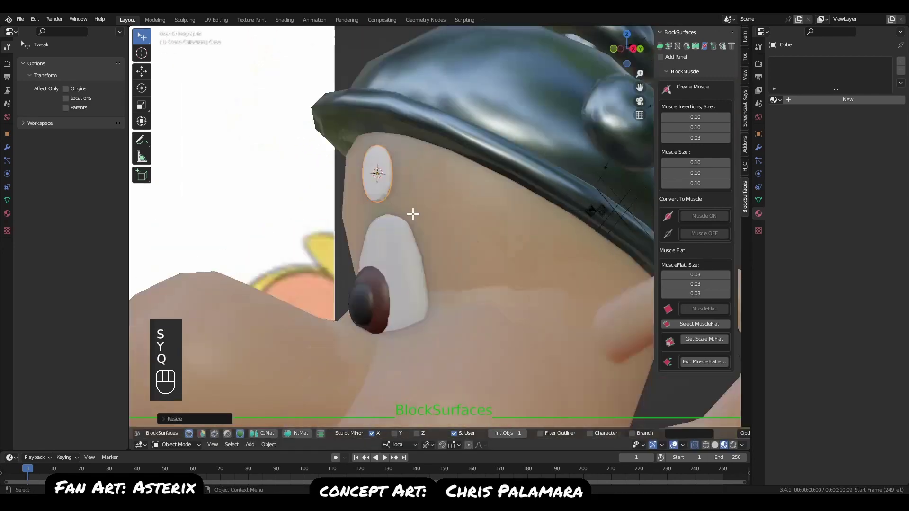
pyautogui.press('q')
pyautogui.press('s')
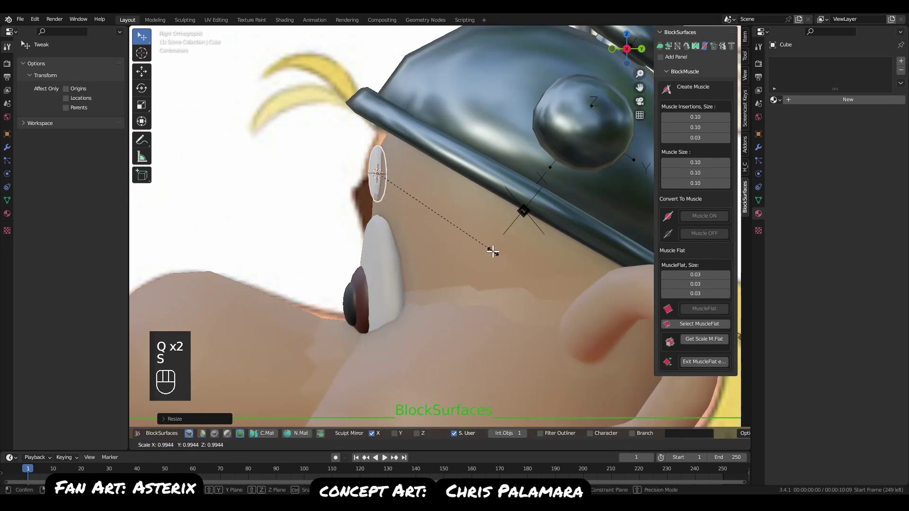
pyautogui.press('y')
pyautogui.click(476, 248)
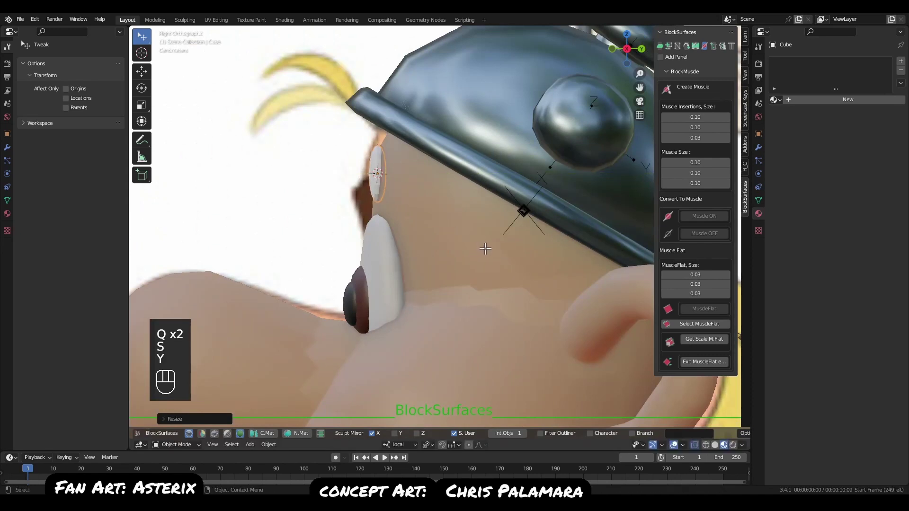
# Undo both flattening passes on the forehead ball.
pyautogui.moveTo(484, 248); pyautogui.dragTo(512, 269, button='middle')
pyautogui.hotkey('ctrl', 'z')
pyautogui.hotkey('ctrl', 'z')
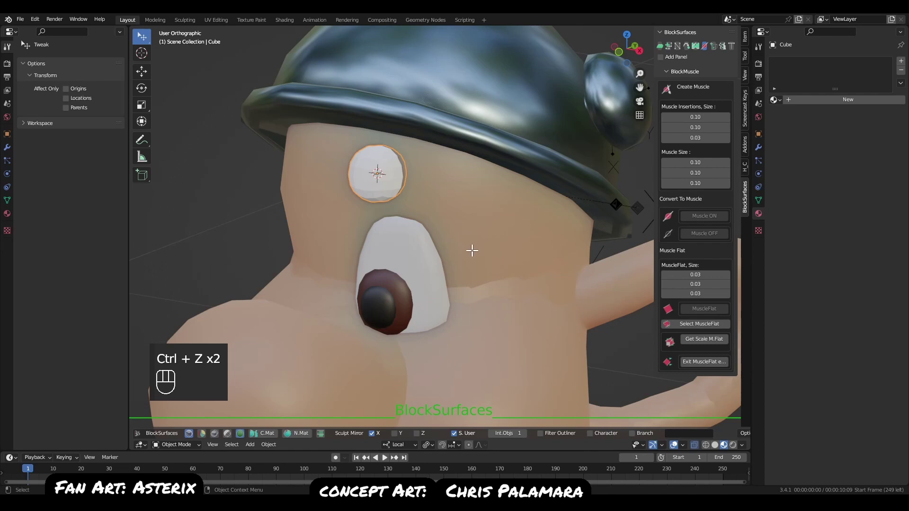
# Show the ball's local axes and trackball-rotate it about 89 degrees so its local Y axis points upward.
pyautogui.press('j')
pyautogui.press('q')
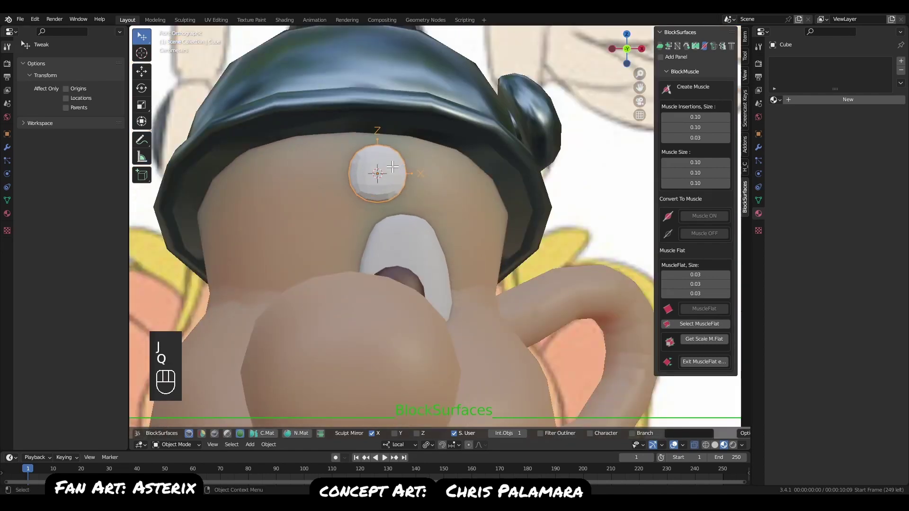
pyautogui.press('r')
pyautogui.press('r')
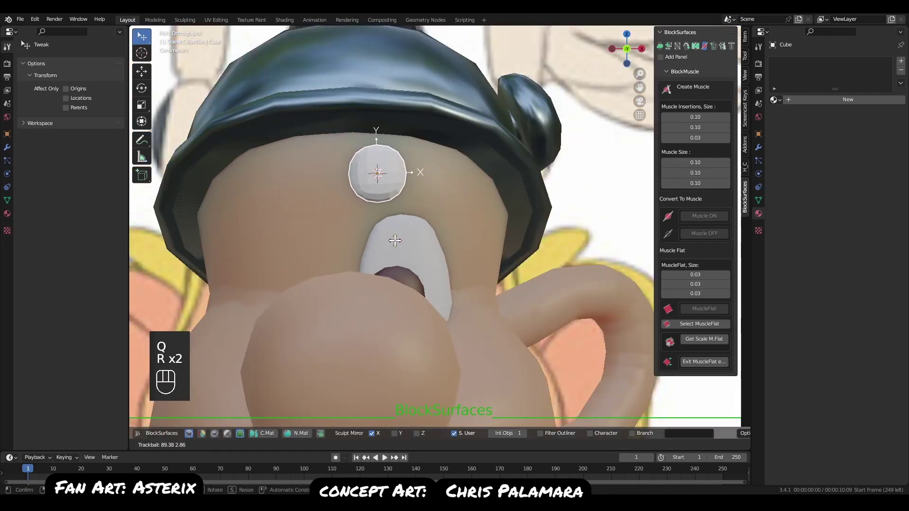
pyautogui.click(395, 242)
pyautogui.press('s')
pyautogui.press('x')
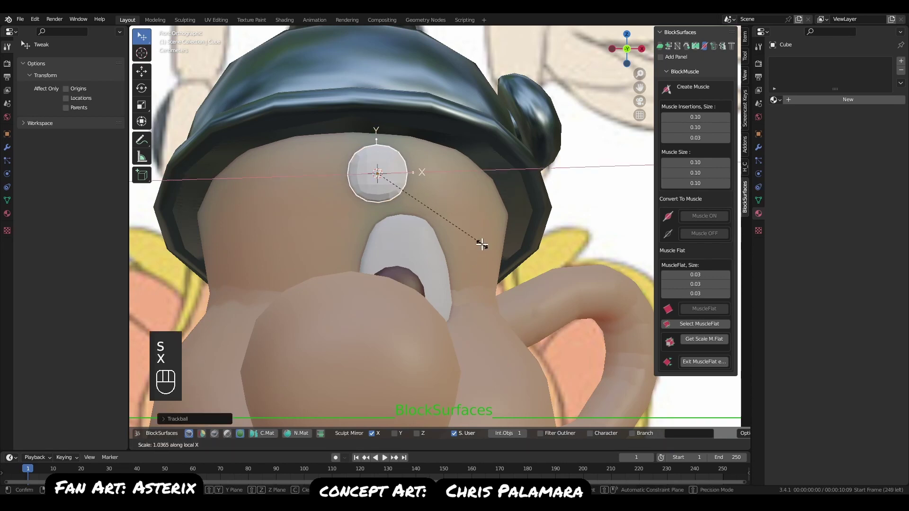
pyautogui.press('Escape')
# Flatten the ball into a thin disc along its local Z axis and tilt it to follow the forehead's slope.
pyautogui.moveTo(470, 240); pyautogui.dragTo(457, 280, button='middle')
pyautogui.press('s')
pyautogui.press('z')
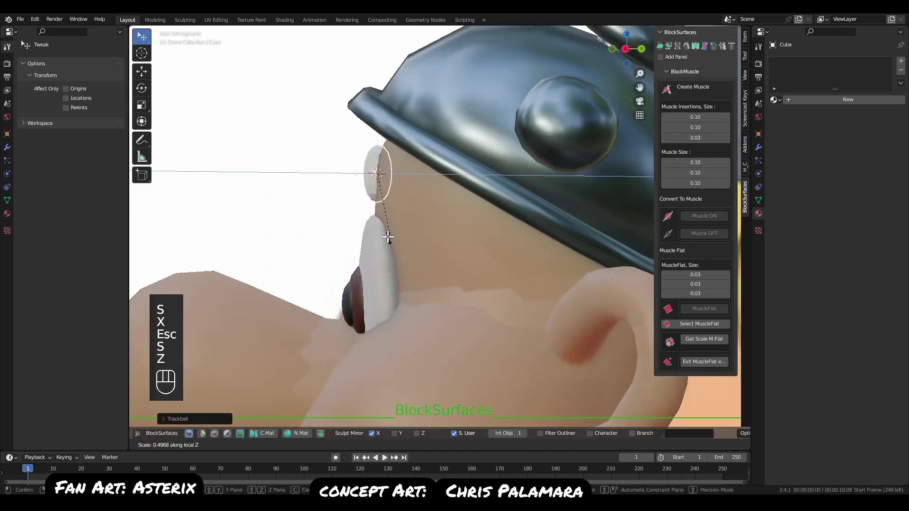
pyautogui.click(364, 218)
pyautogui.press('r')
pyautogui.click(461, 232)
pyautogui.press('s')
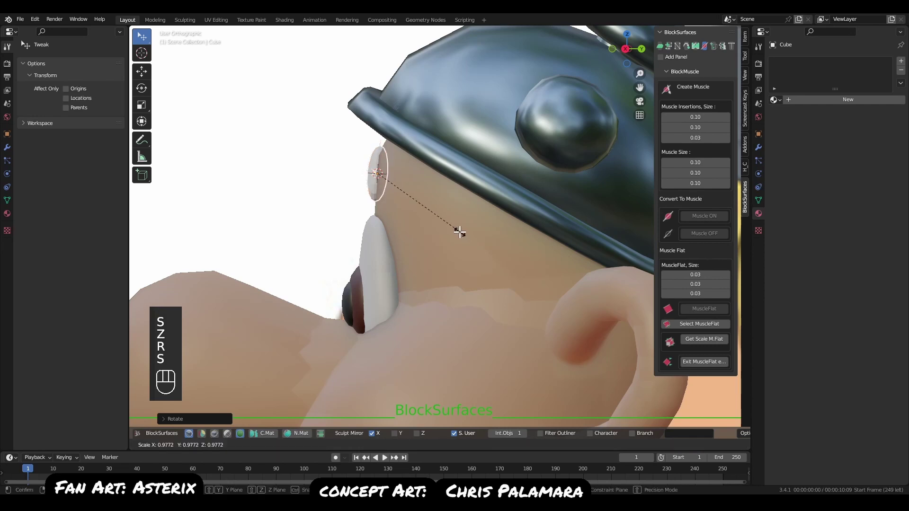
pyautogui.press('z')
pyautogui.click(453, 235)
# Narrow the disc along its local X axis into an upright oval and register it as a new Asterix Head part.
pyautogui.press('q')
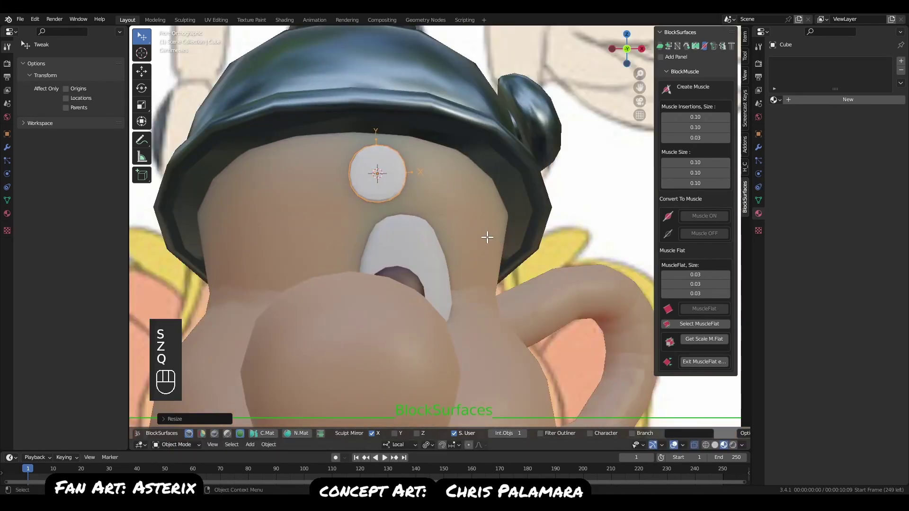
pyautogui.press('s')
pyautogui.press('x')
pyautogui.click(438, 214)
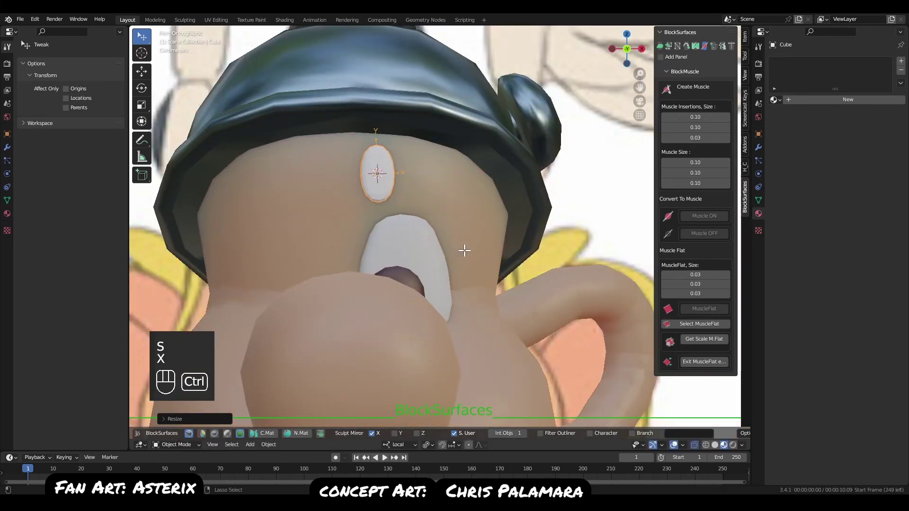
pyautogui.hotkey('ctrl', 'n')
pyautogui.click(464, 307)
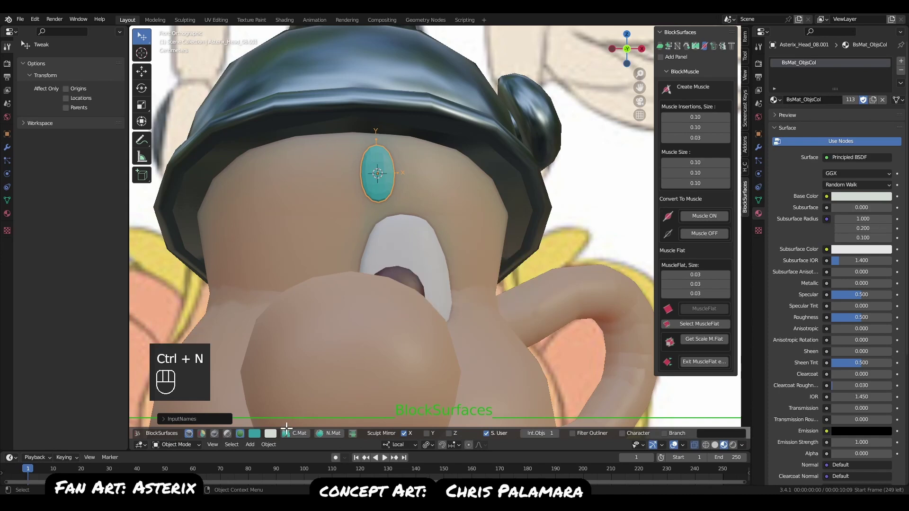
# Recolour the oval eyebrow piece on the forehead to a very dark brown.
pyautogui.click(255, 433)
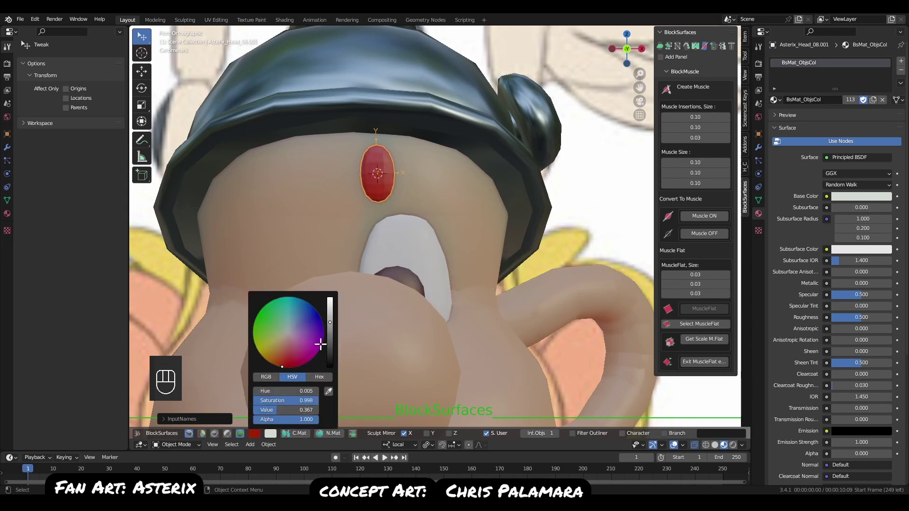
pyautogui.moveTo(330, 325); pyautogui.dragTo(331, 359)
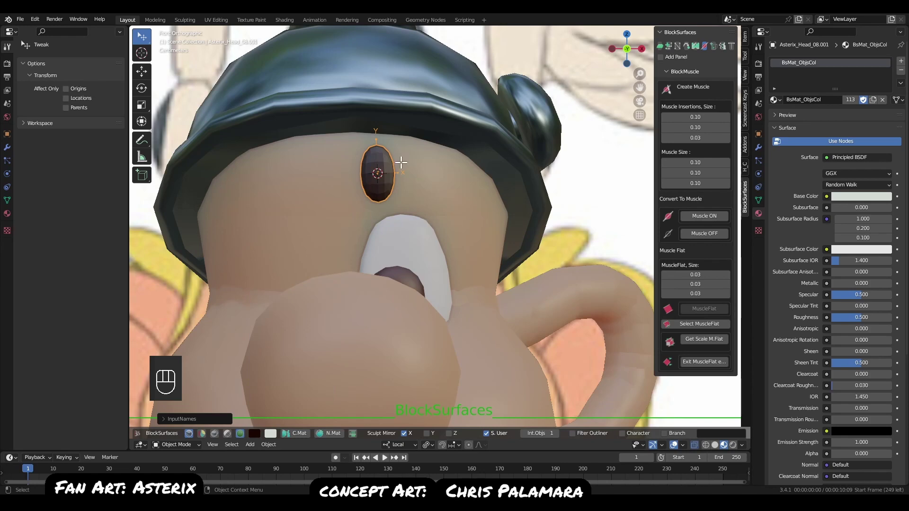
# Sculpt the oval eyebrow piece with the Grab brush at 80 px radius into an upright block with squared corners.
pyautogui.press('Tab')
pyautogui.scroll(5, 393, 168)
pyautogui.press('f')
pyautogui.press('g')
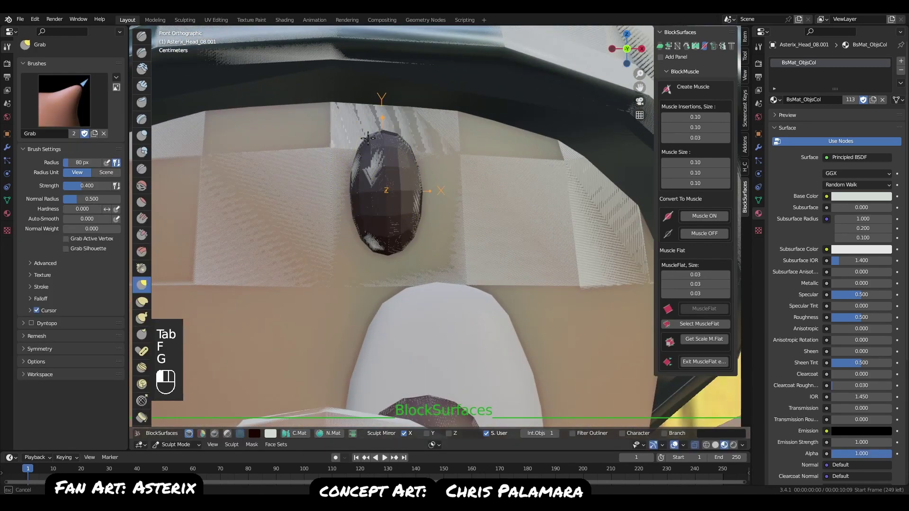
pyautogui.moveTo(368, 138); pyautogui.dragTo(385, 178)
pyautogui.moveTo(382, 243); pyautogui.dragTo(370, 245)
pyautogui.moveTo(356, 160); pyautogui.dragTo(358, 150)
pyautogui.moveTo(359, 171)
pyautogui.mouseDown()
pyautogui.moveTo(370, 178)
pyautogui.moveTo(357, 179)
pyautogui.mouseUp()
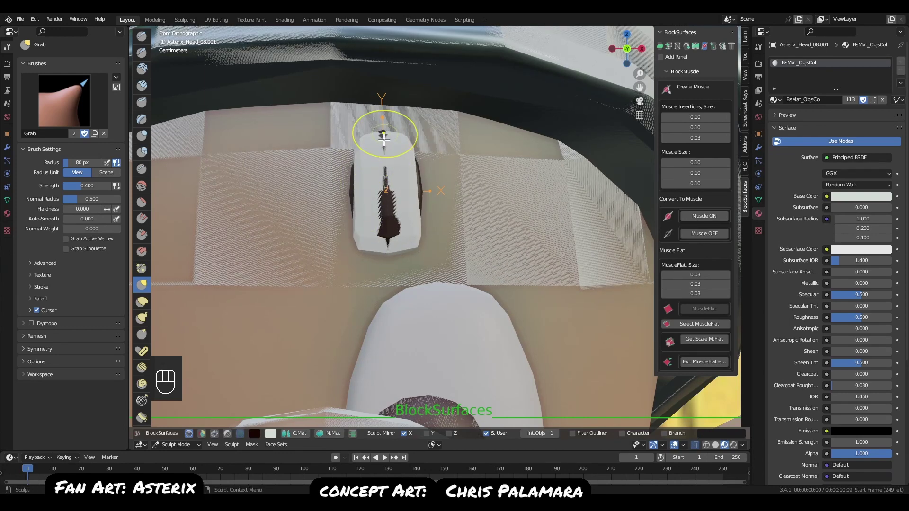
pyautogui.moveTo(383, 134); pyautogui.dragTo(383, 130)
pyautogui.moveTo(390, 240); pyautogui.dragTo(392, 253)
pyautogui.moveTo(362, 146); pyautogui.dragTo(359, 147)
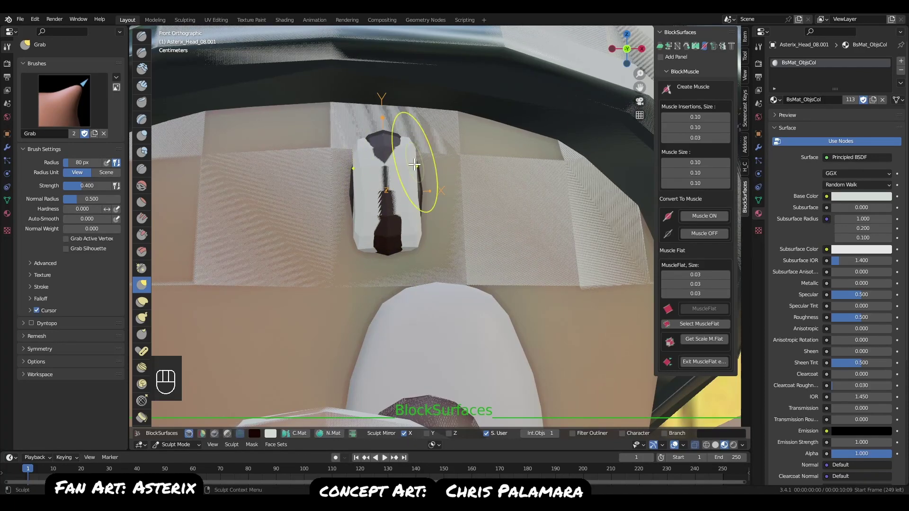
pyautogui.press('Tab')
# Stretch the eyebrow block to about 1.12 along its local Y axis and lower it slightly on the forehead.
pyautogui.moveTo(444, 257)
pyautogui.mouseDown(button='middle')
pyautogui.moveTo(369, 255)
pyautogui.moveTo(432, 237)
pyautogui.mouseUp(button='middle')
pyautogui.press('q')
pyautogui.keyDown('alt'); pyautogui.moveTo(435, 183); pyautogui.dragTo(473, 87, button='right'); pyautogui.keyUp('alt')
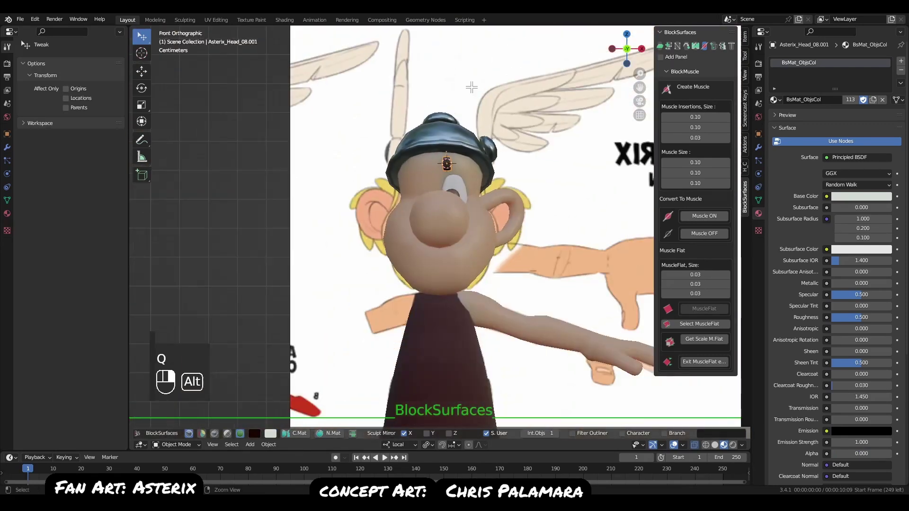
pyautogui.moveTo(558, 234); pyautogui.dragTo(530, 245, button='middle')
pyautogui.press('q')
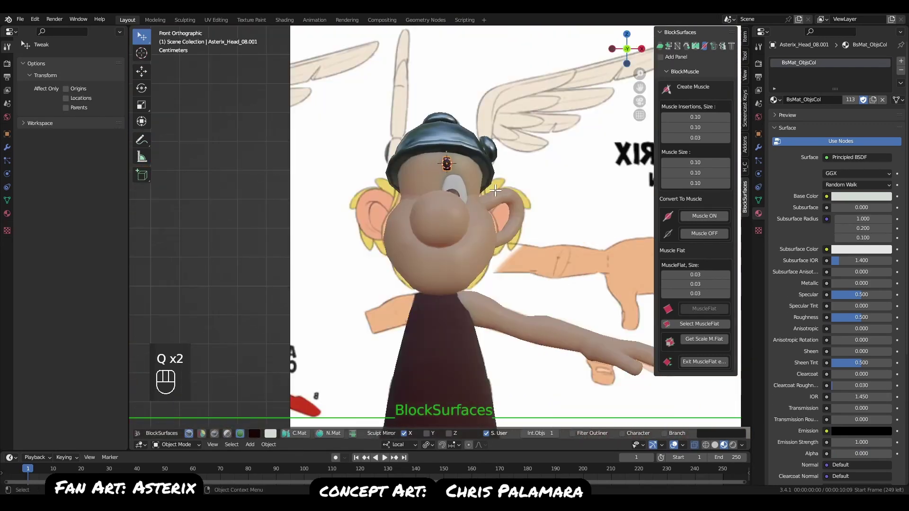
pyautogui.keyDown('alt'); pyautogui.moveTo(449, 158); pyautogui.dragTo(447, 246, button='right'); pyautogui.keyUp('alt')
pyautogui.keyDown('alt'); pyautogui.moveTo(473, 186); pyautogui.dragTo(441, 231, button='middle'); pyautogui.keyUp('alt')
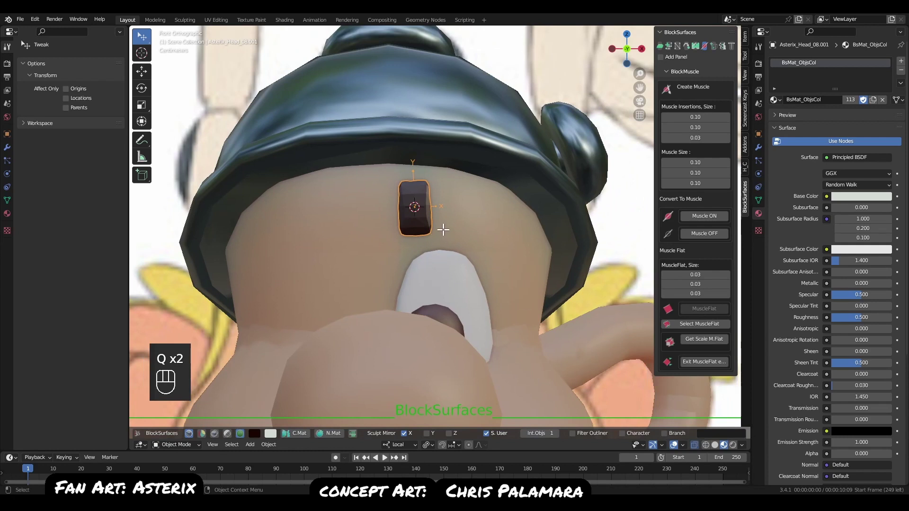
pyautogui.press('s')
pyautogui.press('y')
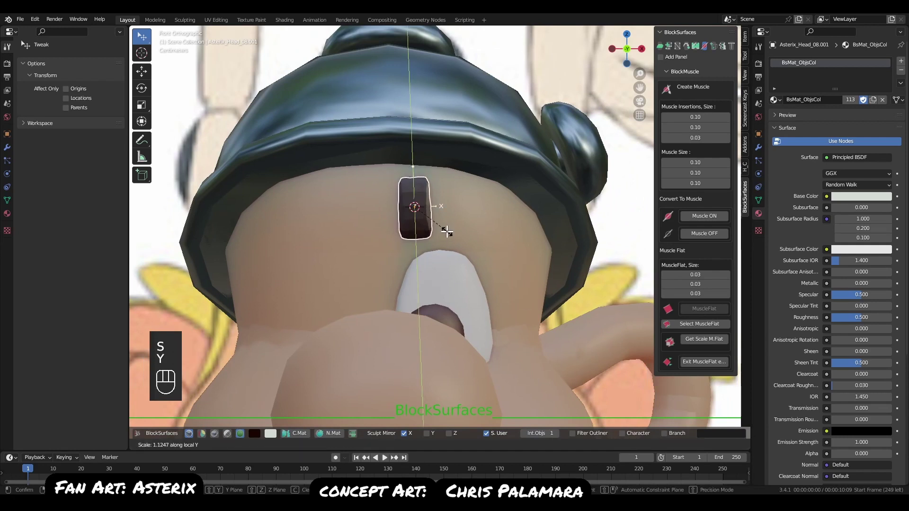
pyautogui.click(448, 224)
pyautogui.press('g')
pyautogui.click(454, 250)
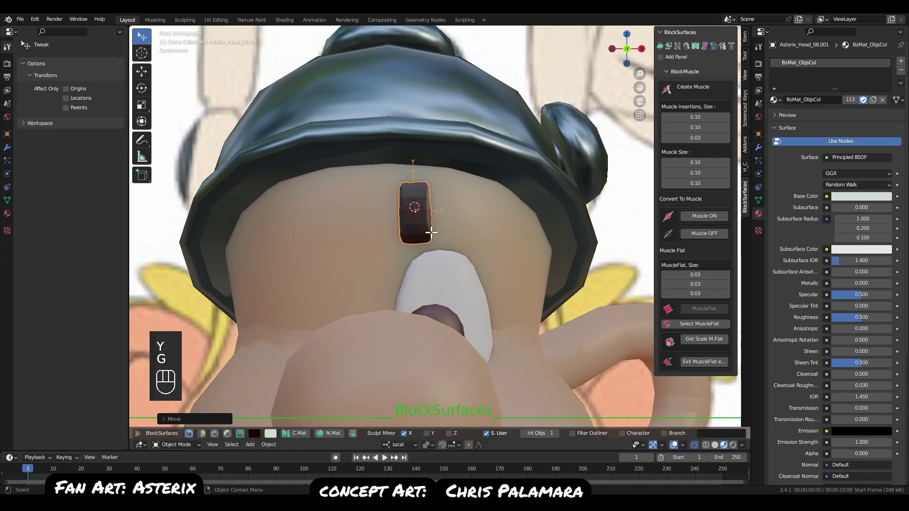
# Extrude a second eyebrow segment from the first block toward the outer side of the forehead.
pyautogui.press('e')
pyautogui.click(459, 213)
pyautogui.press('g')
pyautogui.keyDown('ctrl'); pyautogui.click(470, 215); pyautogui.keyUp('ctrl')
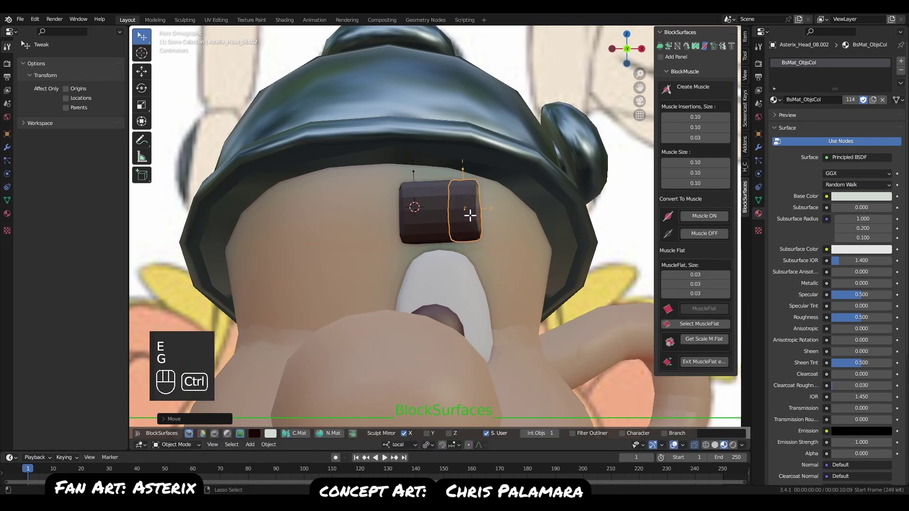
# Set snapping to Face Project and snap the second eyebrow segment onto the forehead, close beside the first.
pyautogui.click(457, 442)
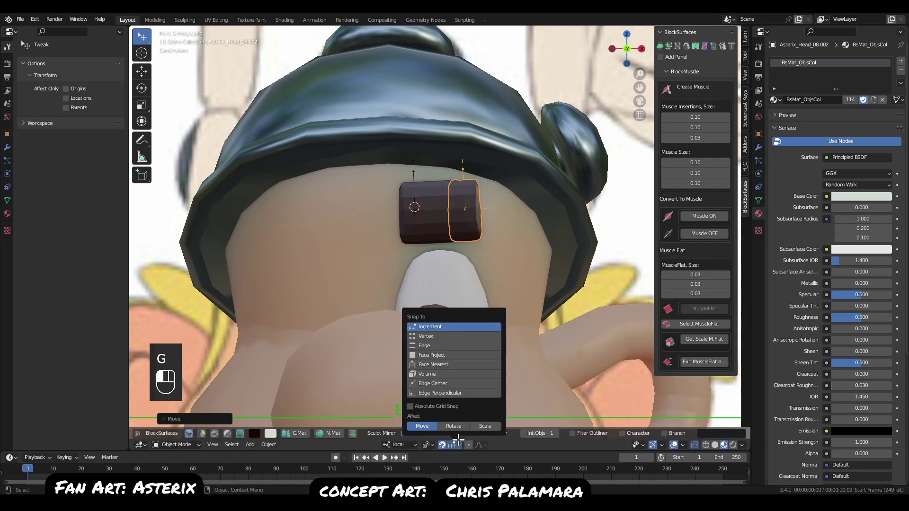
pyautogui.click(430, 355)
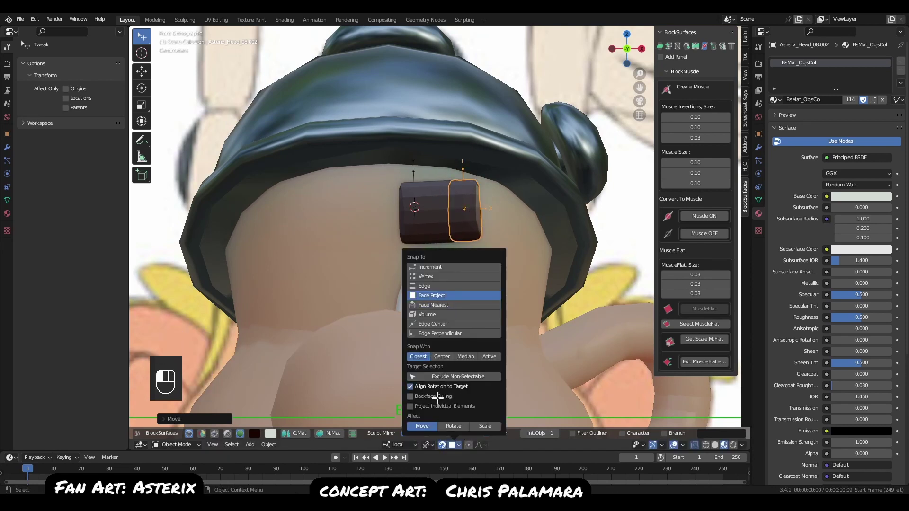
pyautogui.press('g')
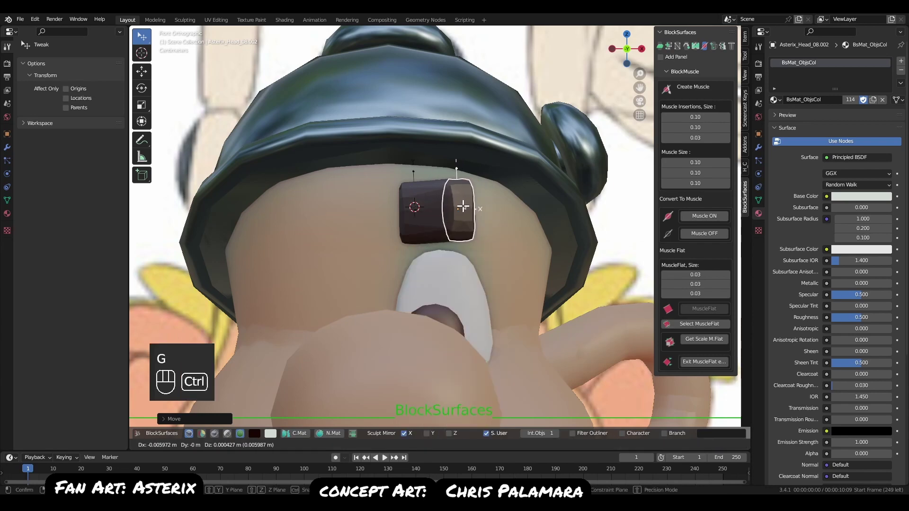
pyautogui.click(450, 208)
pyautogui.press('g')
pyautogui.keyDown('ctrl'); pyautogui.click(447, 208); pyautogui.keyUp('ctrl')
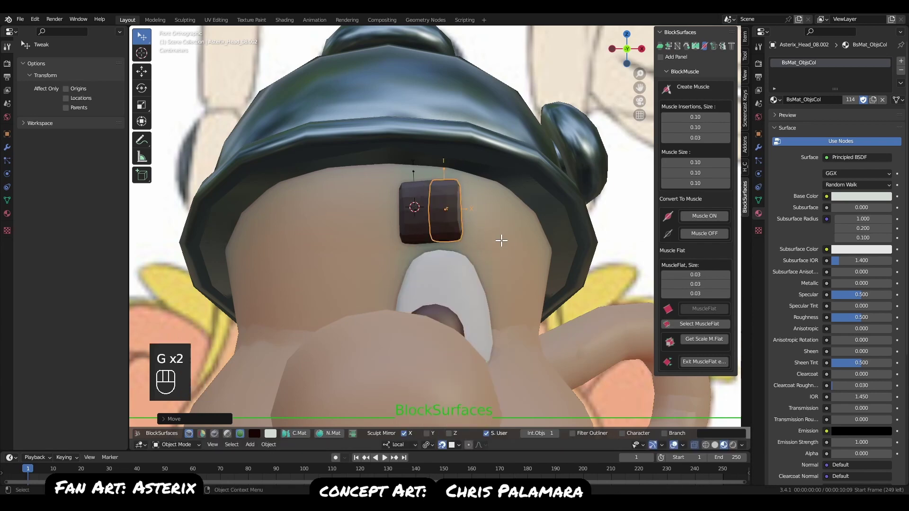
pyautogui.moveTo(501, 239); pyautogui.dragTo(477, 217, button='middle')
pyautogui.press('g')
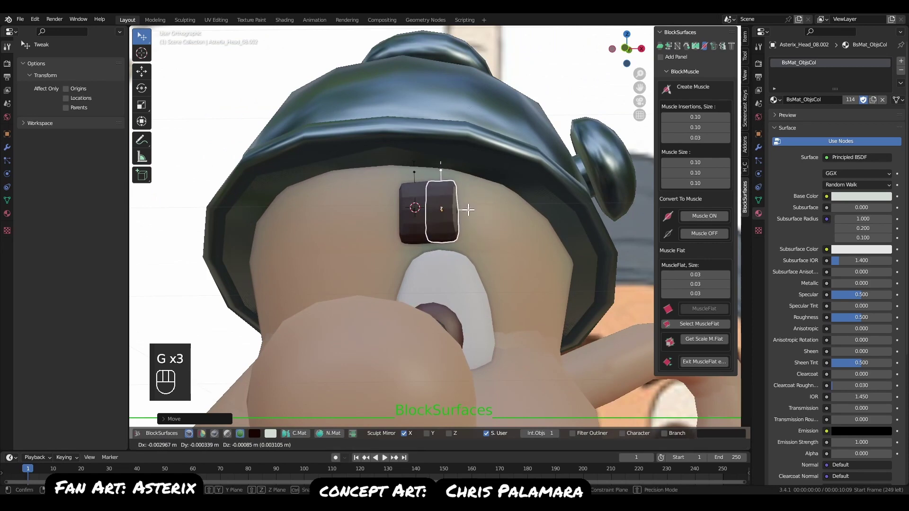
pyautogui.keyDown('ctrl'); pyautogui.click(467, 208); pyautogui.keyUp('ctrl')
# Extrude a third eyebrow segment outward, snapped to the forehead, and rotate it slightly to follow the brow's curve.
pyautogui.moveTo(467, 209); pyautogui.dragTo(544, 232, button='middle')
pyautogui.press('e')
pyautogui.keyDown('ctrl'); pyautogui.click(504, 215); pyautogui.keyUp('ctrl')
pyautogui.press('r')
pyautogui.click(523, 249)
# Adjust the third eyebrow segment's size to match its neighbours and nudge it into line with the brow.
pyautogui.press('s')
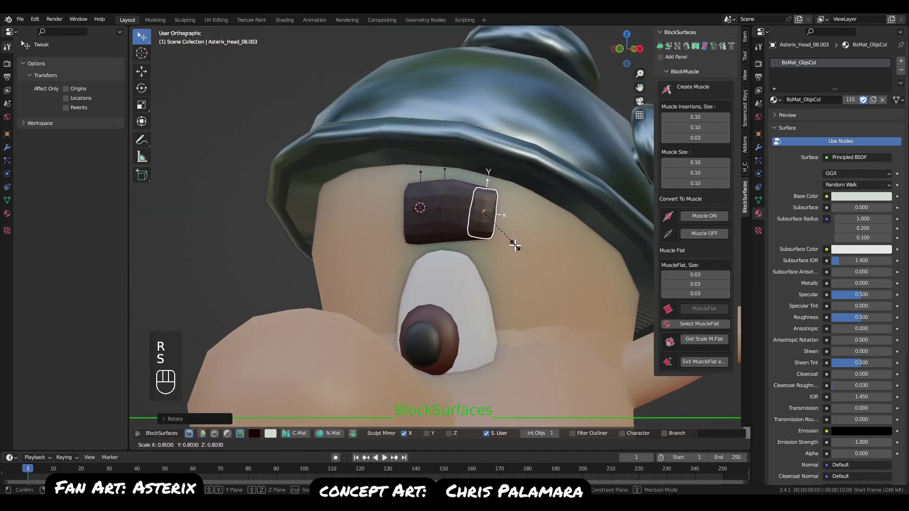
pyautogui.click(515, 245)
pyautogui.press('s')
pyautogui.click(511, 238)
pyautogui.press('g')
pyautogui.click(522, 236)
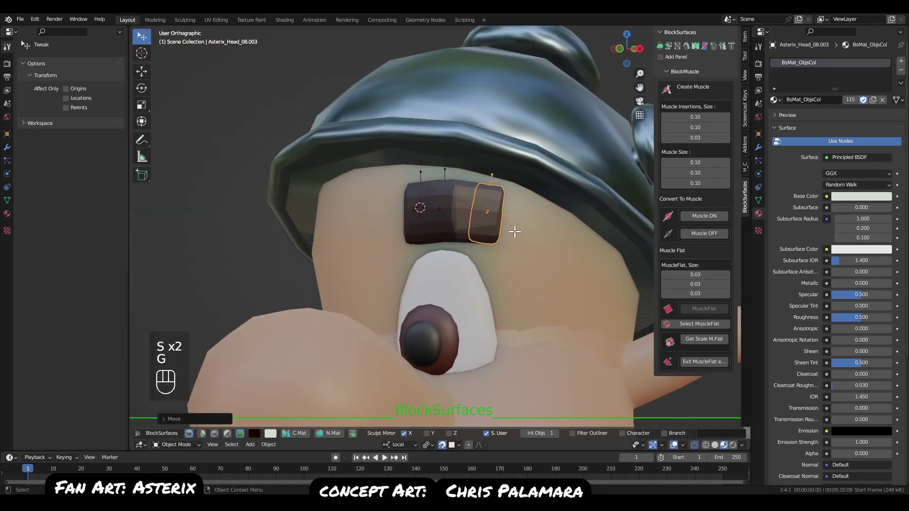
pyautogui.press('g')
pyautogui.click(507, 217)
# Extrude a fourth eyebrow segment outward, snap it to the forehead and scale it down slightly.
pyautogui.press('e')
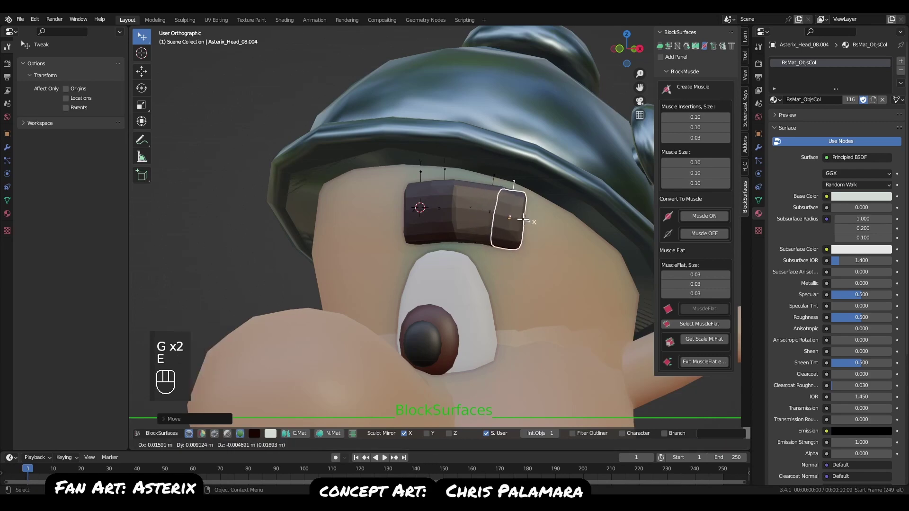
pyautogui.click(523, 223)
pyautogui.press('g')
pyautogui.keyDown('ctrl'); pyautogui.click(518, 215); pyautogui.keyUp('ctrl')
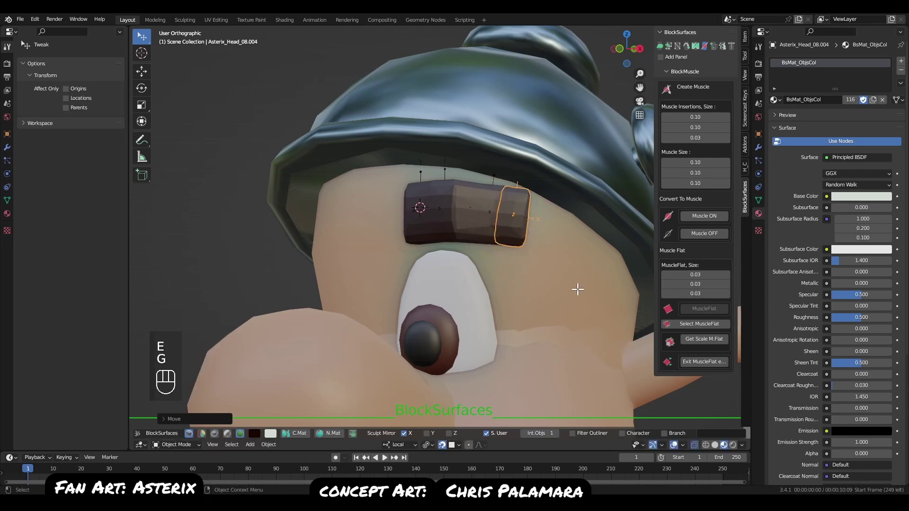
pyautogui.moveTo(577, 289); pyautogui.dragTo(570, 257, button='middle')
pyautogui.press('s')
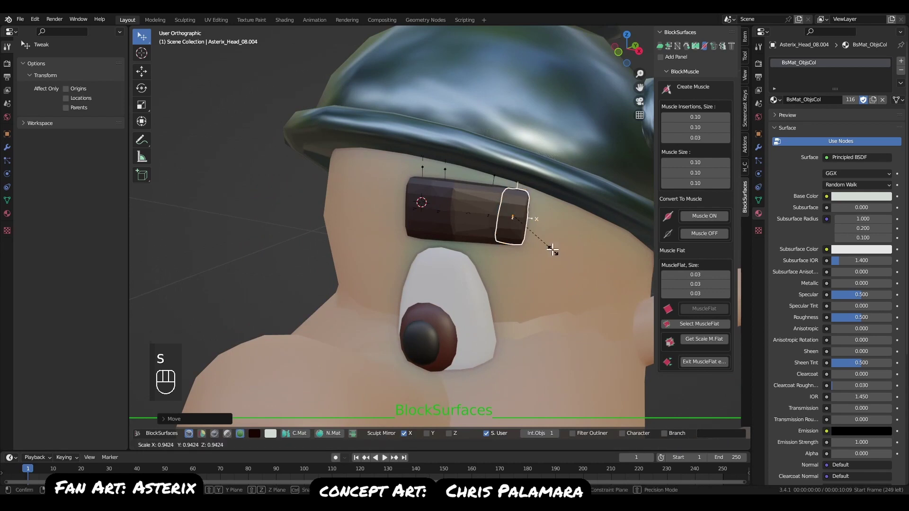
pyautogui.click(551, 243)
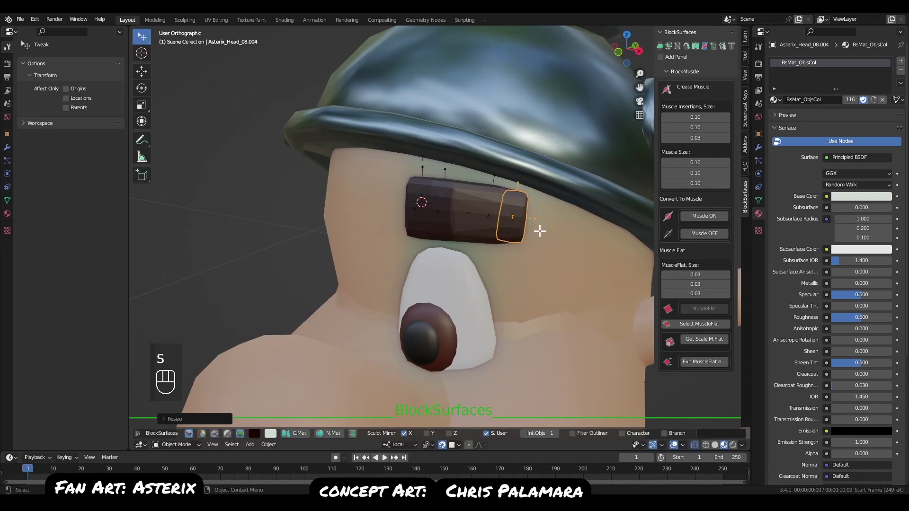
# Extrude a fifth eyebrow segment, tilt it downward along the brow, shrink it and snap it onto the forehead.
pyautogui.press('e')
pyautogui.click(566, 241)
pyautogui.press('r')
pyautogui.click(572, 278)
pyautogui.press('g')
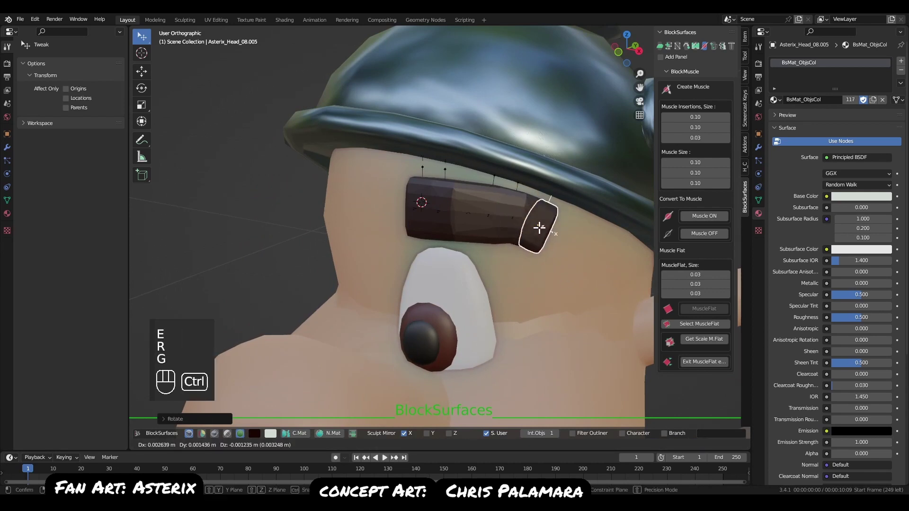
pyautogui.click(540, 229)
pyautogui.press('s')
pyautogui.click(571, 264)
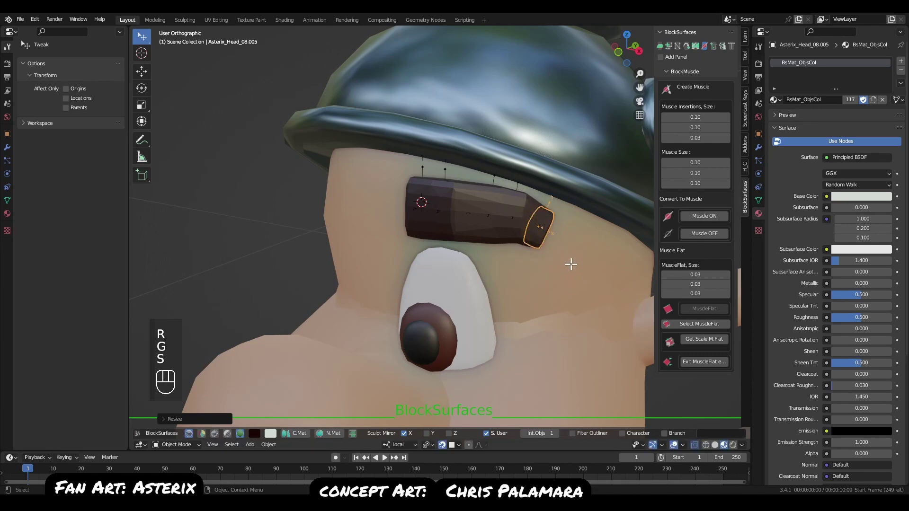
pyautogui.press('g')
pyautogui.keyDown('ctrl'); pyautogui.click(551, 233); pyautogui.keyUp('ctrl')
# Extrude a sixth eyebrow segment outward and downward from the fifth, keeping it snapped to the forehead surface.
pyautogui.press('e')
pyautogui.keyDown('ctrl'); pyautogui.click(570, 246); pyautogui.keyUp('ctrl')
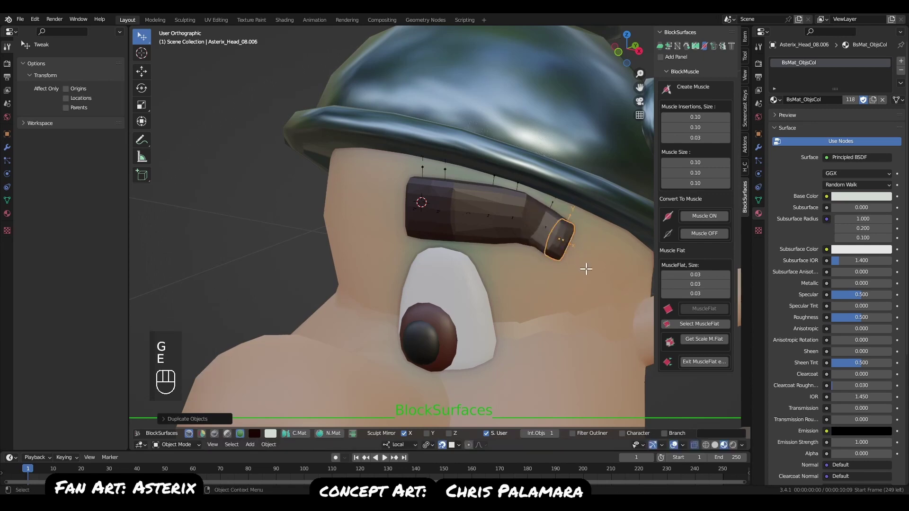
pyautogui.press('g')
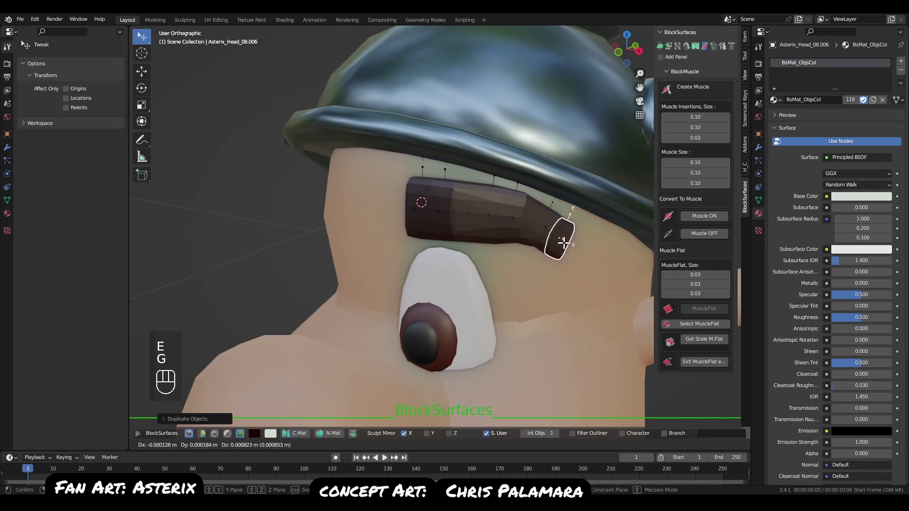
pyautogui.keyDown('ctrl'); pyautogui.click(564, 245); pyautogui.keyUp('ctrl')
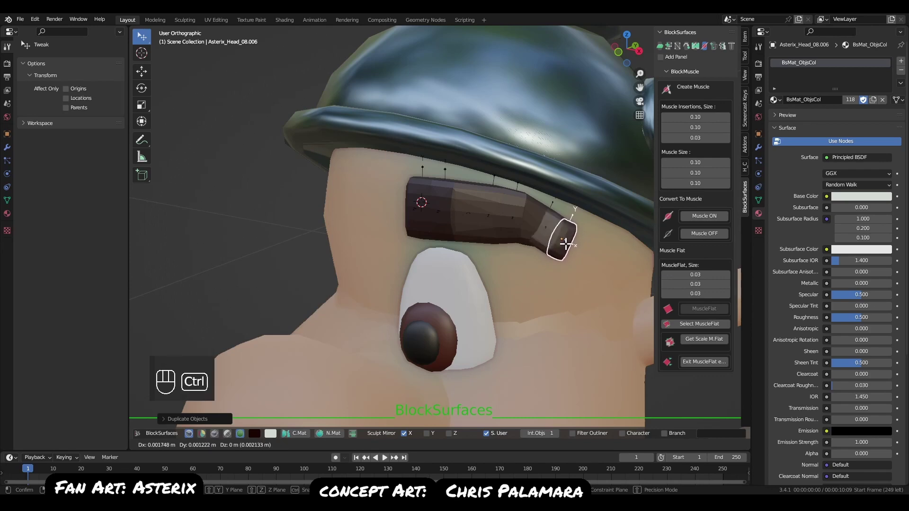
# Nudge the fifth and fourth eyebrow segments to smooth the bend toward the outer end.
pyautogui.moveTo(560, 243)
pyautogui.mouseDown(button='middle')
pyautogui.moveTo(592, 240)
pyautogui.moveTo(605, 183)
pyautogui.moveTo(563, 243)
pyautogui.mouseUp(button='middle')
pyautogui.press('g')
pyautogui.press('g')
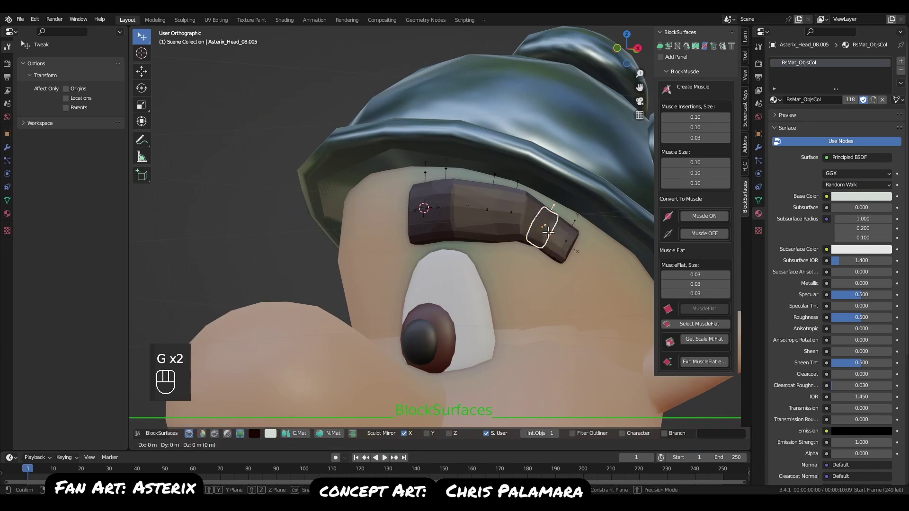
pyautogui.click(549, 232)
pyautogui.click(522, 217)
pyautogui.press('g')
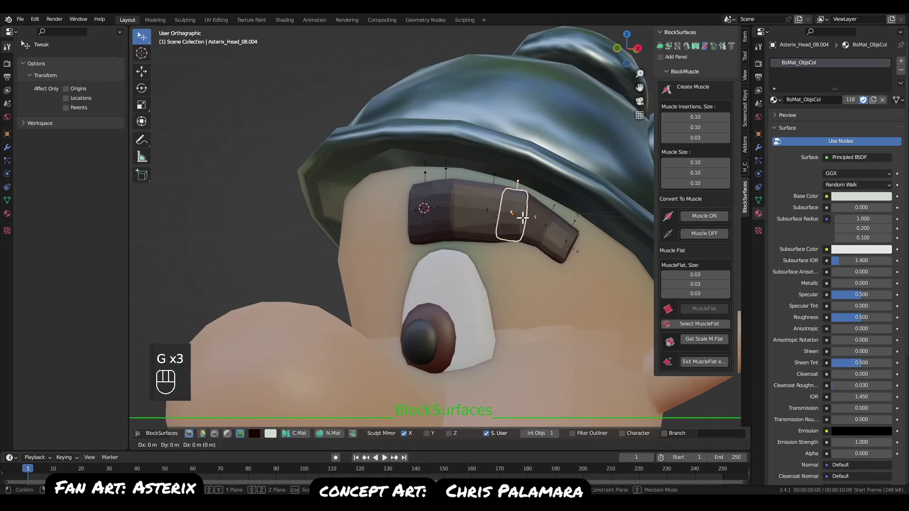
pyautogui.click(523, 217)
# Scale down the sixth segment to taper the eyebrow's outer end.
pyautogui.moveTo(524, 213)
pyautogui.mouseDown(button='middle')
pyautogui.moveTo(544, 176)
pyautogui.moveTo(540, 260)
pyautogui.moveTo(535, 217)
pyautogui.mouseUp(button='middle')
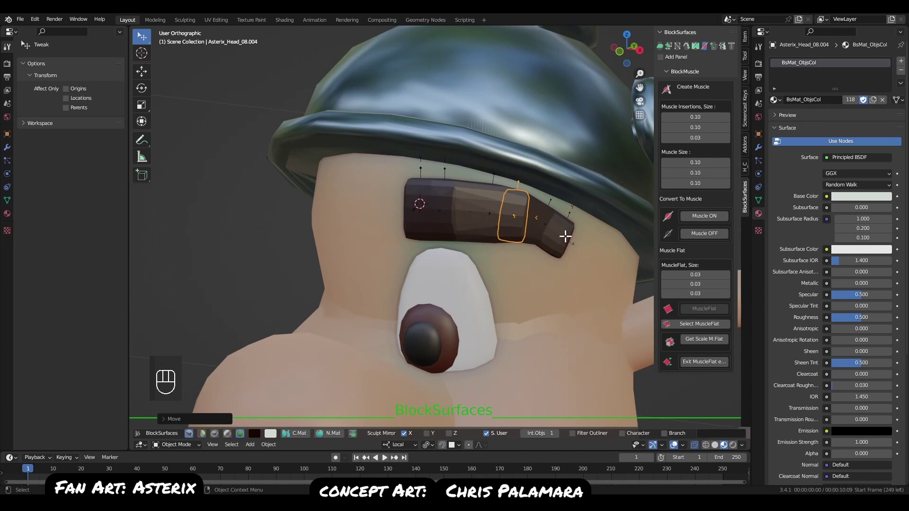
pyautogui.press('s')
pyautogui.click(582, 280)
# Extrude a seventh segment from the eyebrow's outer end, shrink it into a small tip and position it slightly lower.
pyautogui.moveTo(583, 280); pyautogui.dragTo(568, 247, button='middle')
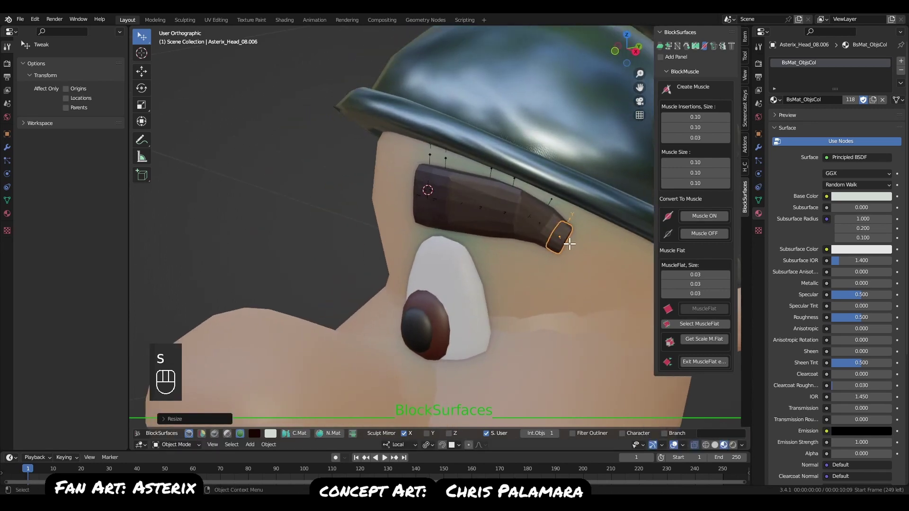
pyautogui.press('e')
pyautogui.press('s')
pyautogui.click(588, 269)
pyautogui.press('g')
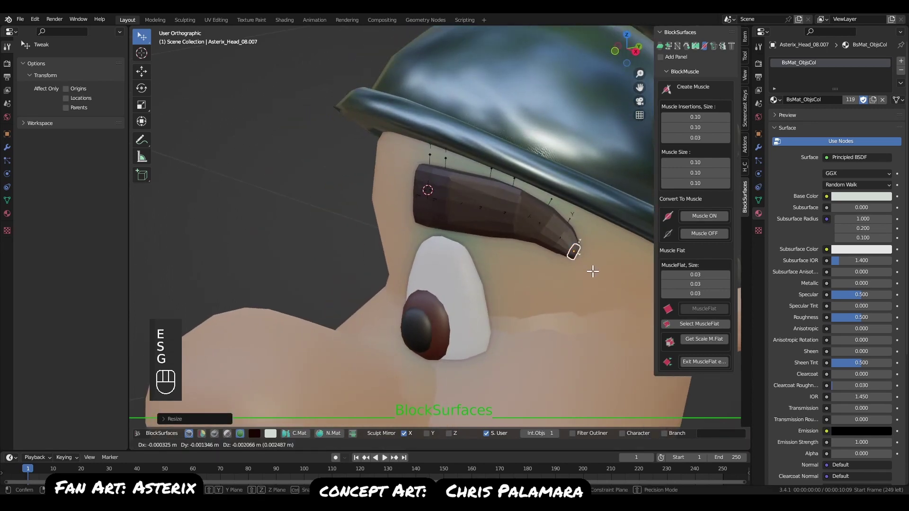
pyautogui.click(591, 274)
# Reposition the fourth and third eyebrow segments to even out the brow's curve around the forehead.
pyautogui.press('q')
pyautogui.click(585, 205)
pyautogui.press('q')
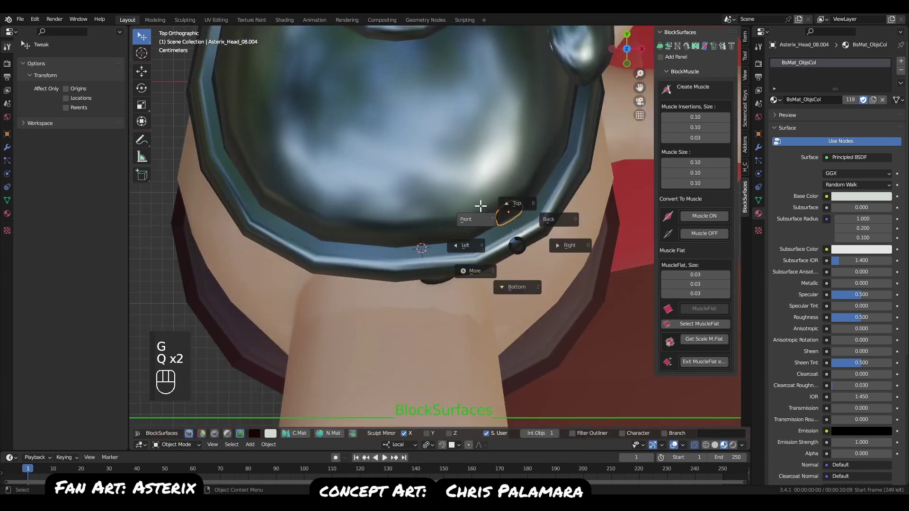
pyautogui.click(481, 205)
pyautogui.moveTo(515, 246)
pyautogui.mouseDown(button='middle')
pyautogui.moveTo(524, 207)
pyautogui.moveTo(500, 245)
pyautogui.moveTo(508, 261)
pyautogui.mouseUp(button='middle')
pyautogui.press('g')
pyautogui.click(533, 220)
pyautogui.click(503, 237)
pyautogui.press('g')
pyautogui.click(490, 229)
pyautogui.press('g')
pyautogui.click(498, 229)
# Nudge the third eyebrow segment into line with its neighbours in the front view.
pyautogui.press('q')
pyautogui.click(517, 239)
pyautogui.press('g')
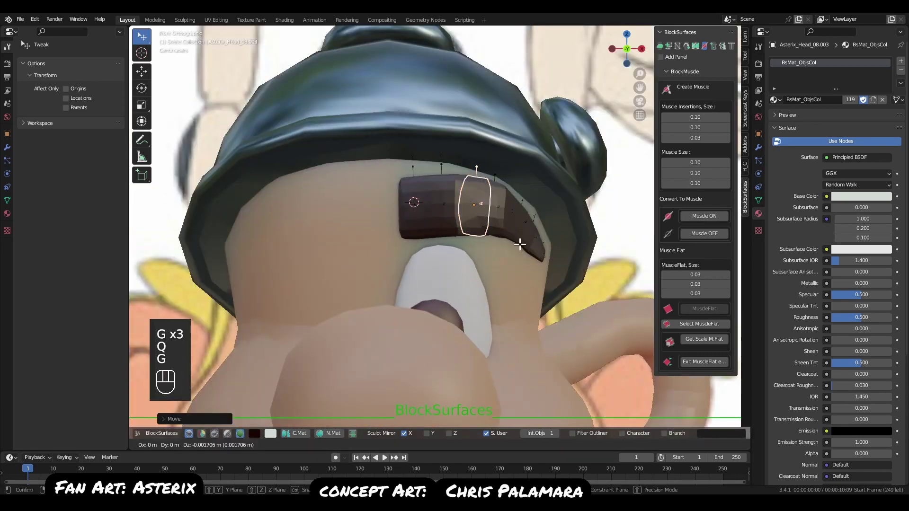
pyautogui.click(517, 236)
# Rotate the fourth eyebrow segment freely so it follows the curve of the forehead.
pyautogui.click(511, 225)
pyautogui.click(506, 228)
pyautogui.moveTo(507, 229); pyautogui.dragTo(527, 215, button='middle')
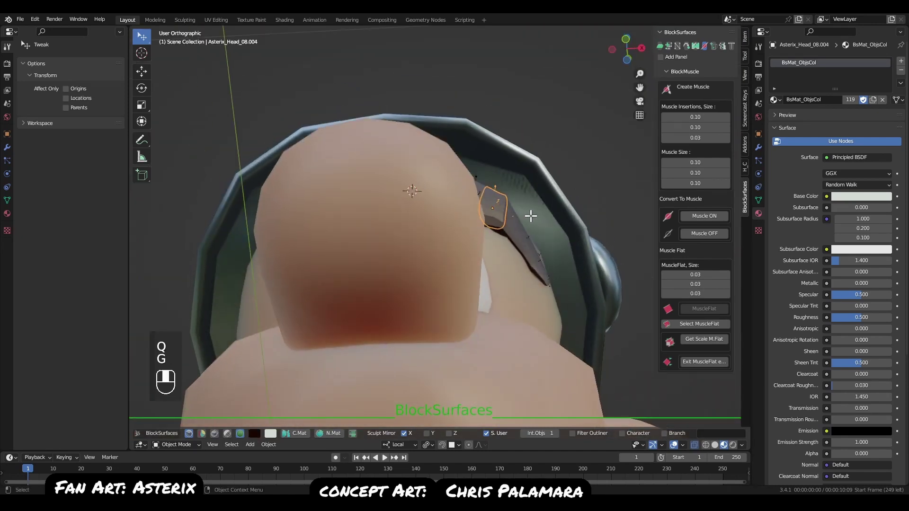
pyautogui.moveTo(570, 246); pyautogui.dragTo(560, 268, button='middle')
pyautogui.press('r')
pyautogui.press('r')
pyautogui.click(575, 239)
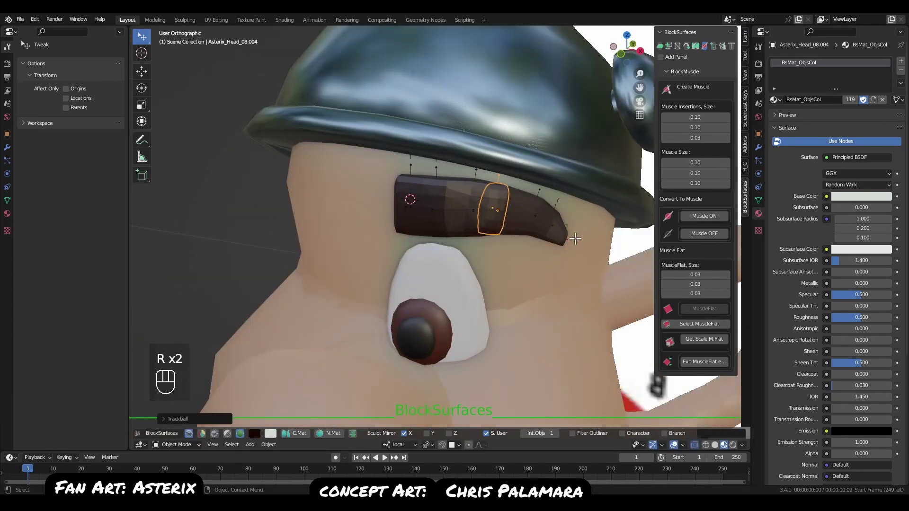
# Reposition the third and fourth eyebrow segments from below so the brow wraps evenly around the forehead.
pyautogui.click(471, 204)
pyautogui.moveTo(471, 204); pyautogui.dragTo(506, 150, button='middle')
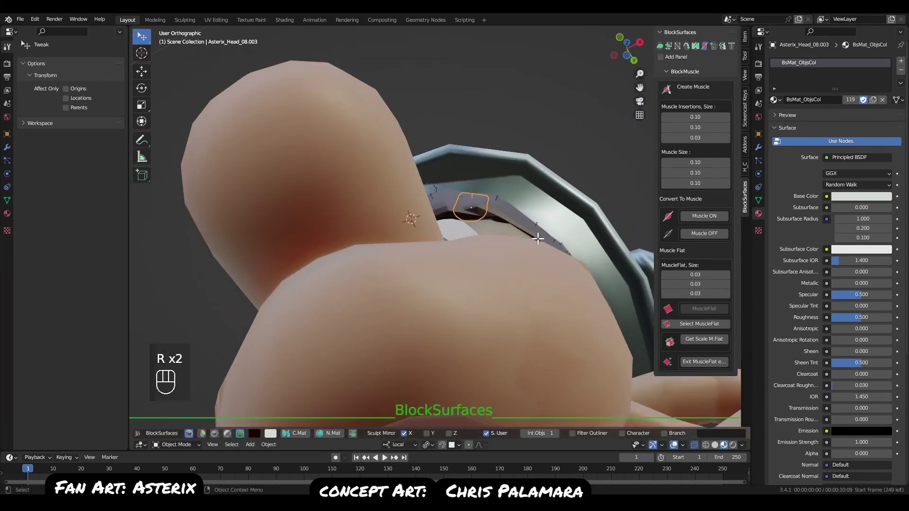
pyautogui.press('g')
pyautogui.click(499, 212)
pyautogui.press('g')
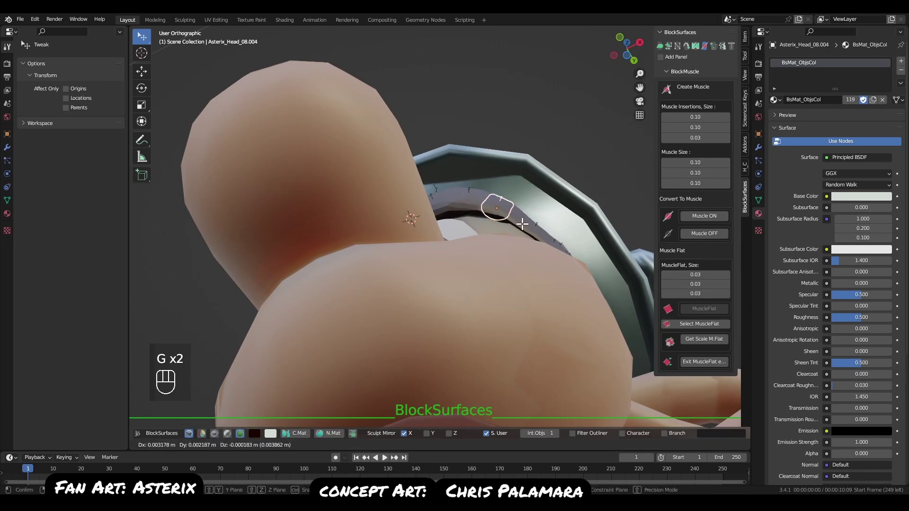
pyautogui.click(523, 224)
# Resize the fifth eyebrow segment in the front view.
pyautogui.click(531, 229)
pyautogui.press('q')
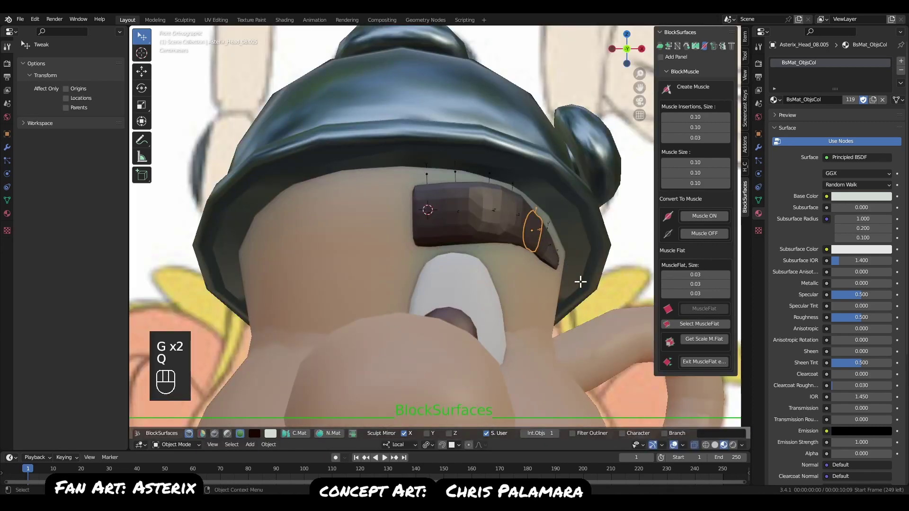
pyautogui.press('s')
pyautogui.click(575, 289)
# Resize the fourth eyebrow segment and nudge it to smooth the transition toward the outer end.
pyautogui.moveTo(575, 292); pyautogui.dragTo(535, 297, button='middle')
pyautogui.click(504, 231)
pyautogui.press('s')
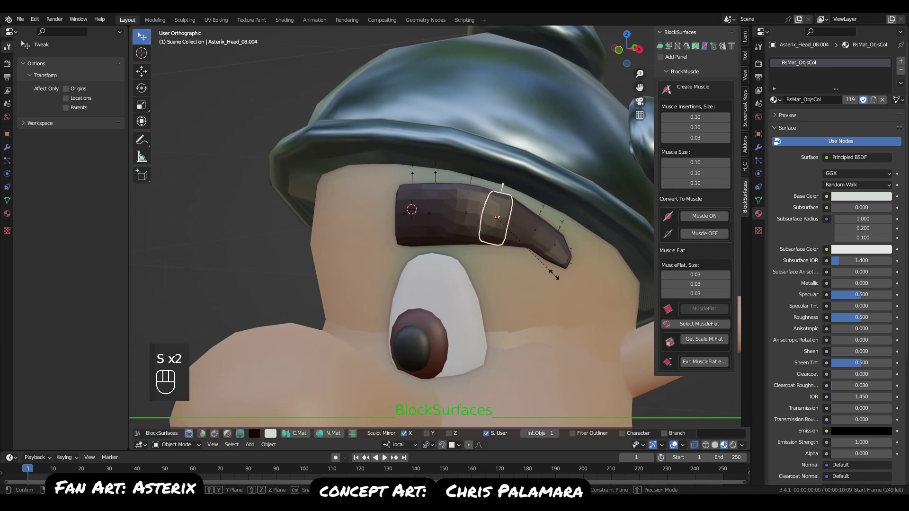
pyautogui.click(545, 256)
pyautogui.press('g')
pyautogui.click(537, 246)
# Move the sixth eyebrow segment and the tip lower on the temple, and rotate the tip along the bend.
pyautogui.moveTo(562, 256); pyautogui.dragTo(506, 259, button='middle')
pyautogui.click(549, 242)
pyautogui.press('g')
pyautogui.click(536, 254)
pyautogui.click(563, 262)
pyautogui.press('g')
pyautogui.click(547, 275)
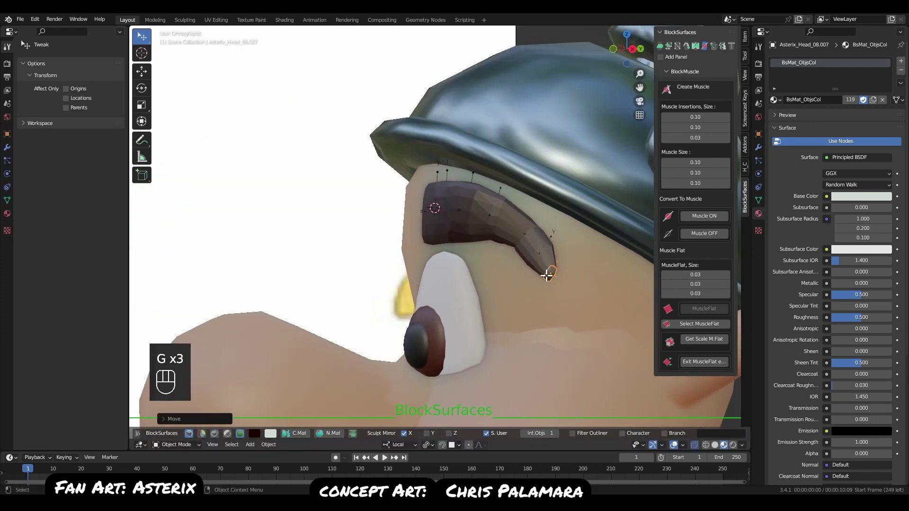
pyautogui.press('r')
pyautogui.click(564, 308)
# Reposition the fifth and sixth eyebrow segments and resize the sixth to continue the taper.
pyautogui.press('g')
pyautogui.click(524, 236)
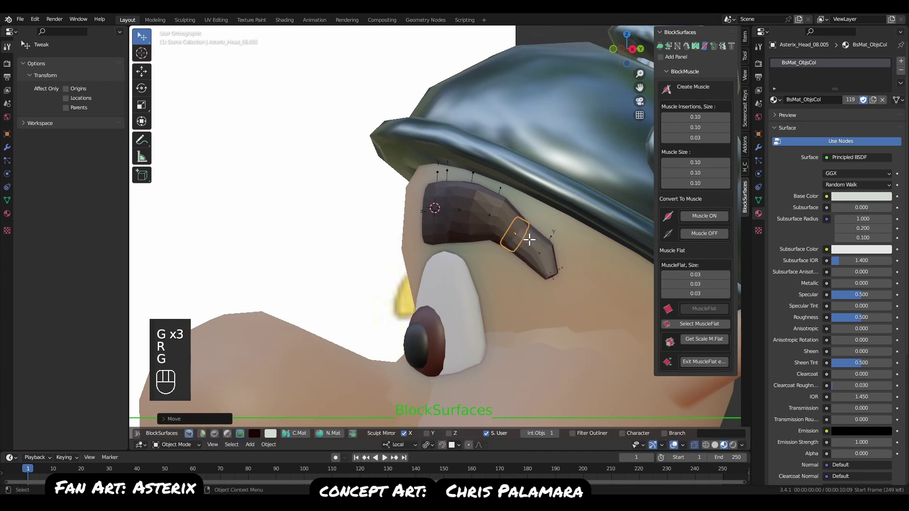
pyautogui.click(543, 256)
pyautogui.press('g')
pyautogui.click(539, 259)
pyautogui.press('s')
pyautogui.click(555, 285)
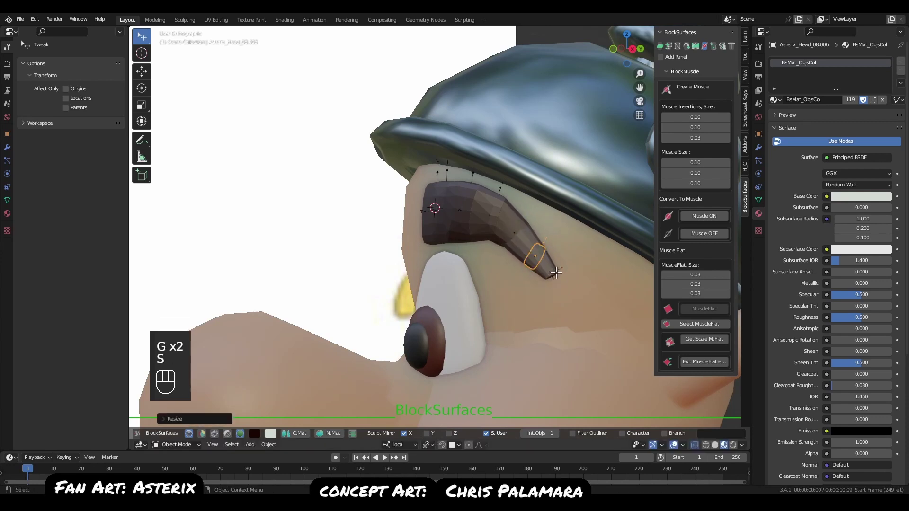
# Move the eyebrow's tip segment into line and resize it to a small point.
pyautogui.click(553, 273)
pyautogui.press('g')
pyautogui.click(548, 274)
pyautogui.press('s')
pyautogui.click(553, 279)
# Scale down the third eyebrow segment and raise it to arch the brow's lower edge.
pyautogui.press('q')
pyautogui.keyDown('alt'); pyautogui.moveTo(541, 273); pyautogui.dragTo(573, 276, button='middle'); pyautogui.keyUp('alt')
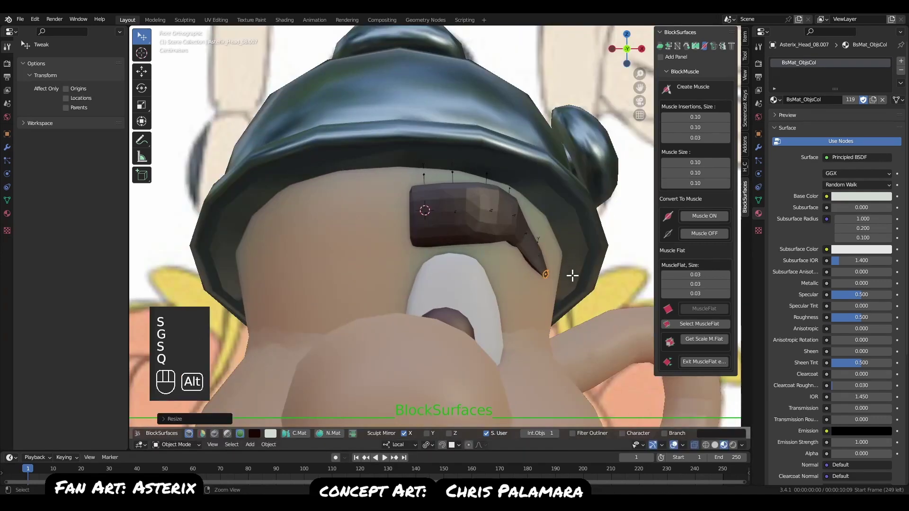
pyautogui.scroll(-6, 572, 277)
pyautogui.keyDown('shift'); pyautogui.moveTo(593, 311); pyautogui.dragTo(505, 298, button='middle'); pyautogui.keyUp('shift')
pyautogui.keyDown('alt'); pyautogui.middleClick(486, 219); pyautogui.keyUp('alt')
pyautogui.scroll(7, 476, 288)
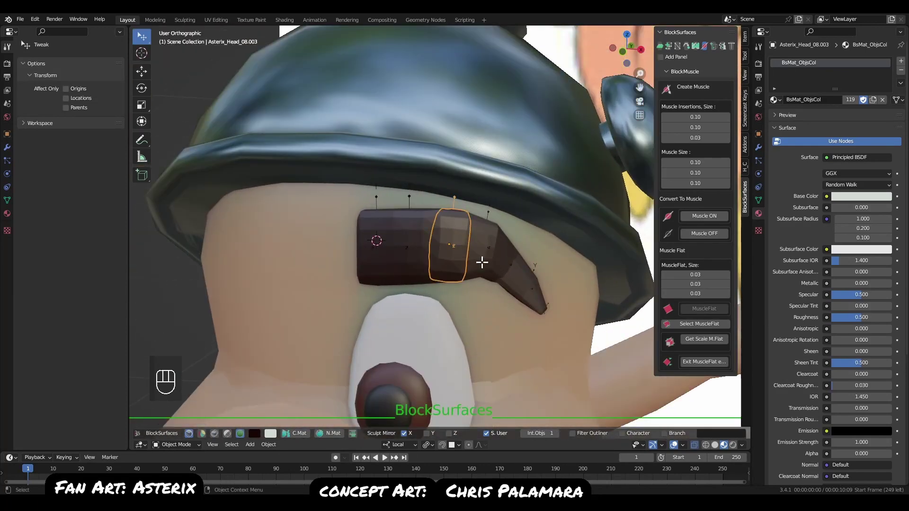
pyautogui.moveTo(482, 262); pyautogui.dragTo(521, 276, button='middle')
pyautogui.press('q')
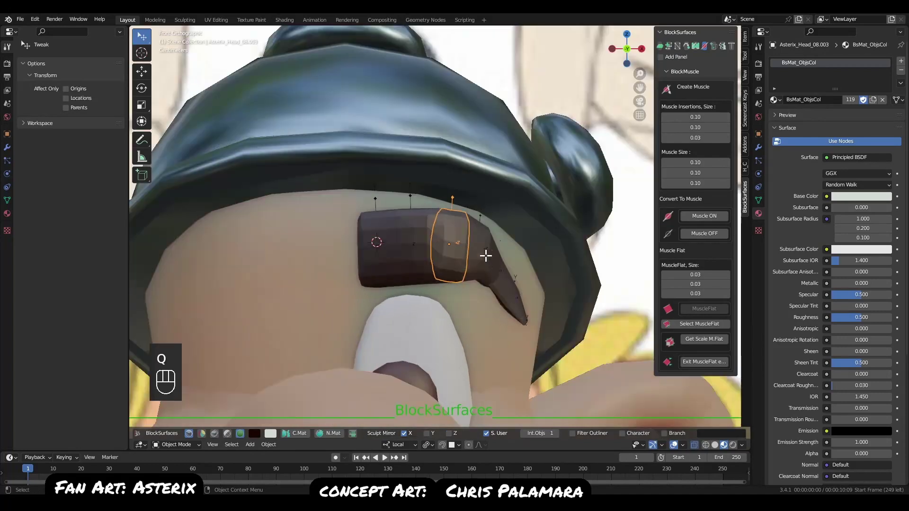
pyautogui.press('s')
pyautogui.click(480, 290)
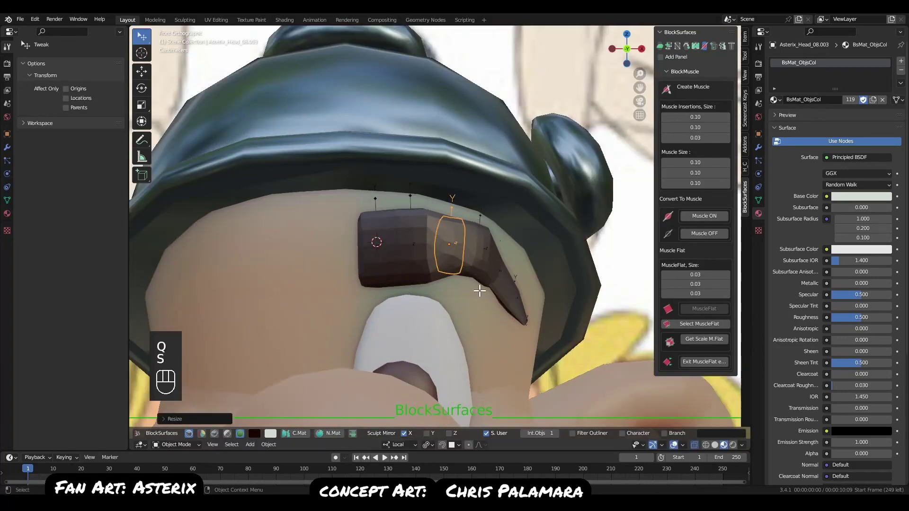
pyautogui.press('g')
pyautogui.click(469, 282)
pyautogui.click(441, 285)
pyautogui.press('s')
pyautogui.press('Escape')
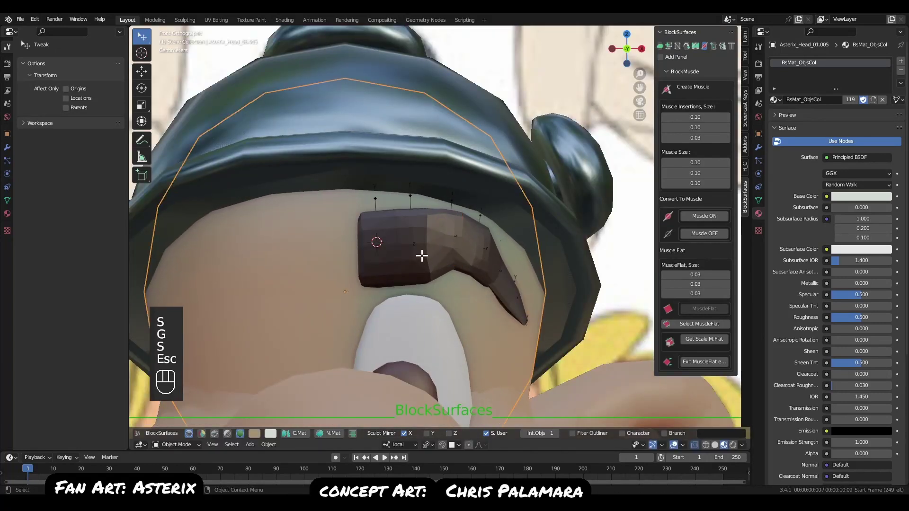
# Scale down the second eyebrow segment and move it up to continue the arch.
pyautogui.click(420, 253)
pyautogui.press('s')
pyautogui.click(448, 284)
pyautogui.press('g')
pyautogui.click(451, 277)
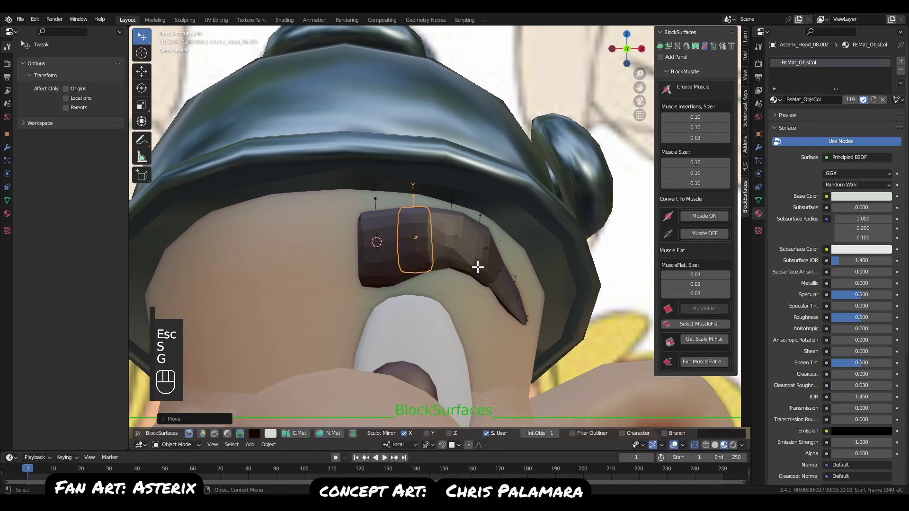
# Pull the fifth and sixth eyebrow segments up toward the middle of the brow.
pyautogui.click(478, 267)
pyautogui.moveTo(478, 267); pyautogui.dragTo(494, 256, button='middle')
pyautogui.press('g')
pyautogui.press('g')
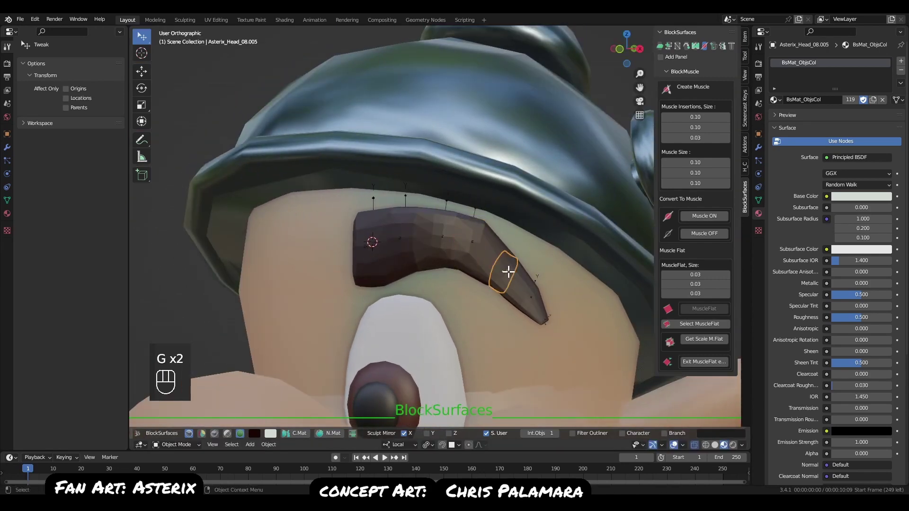
pyautogui.press('g')
pyautogui.click(497, 258)
pyautogui.click(528, 296)
pyautogui.press('g')
pyautogui.click(510, 276)
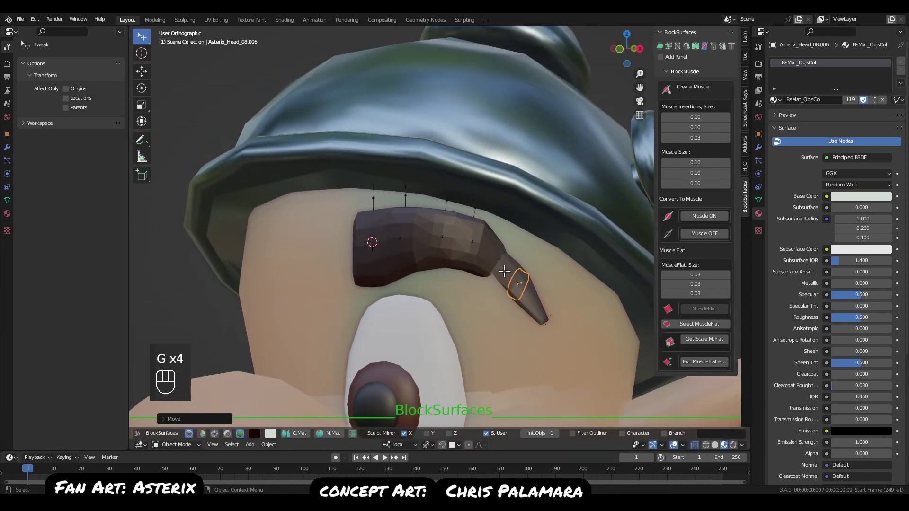
# Fine-tune the positions of the fifth and sixth eyebrow segments and draw the tip in to even out the taper.
pyautogui.click(502, 265)
pyautogui.press('g')
pyautogui.click(509, 268)
pyautogui.click(517, 285)
pyautogui.press('g')
pyautogui.click(521, 288)
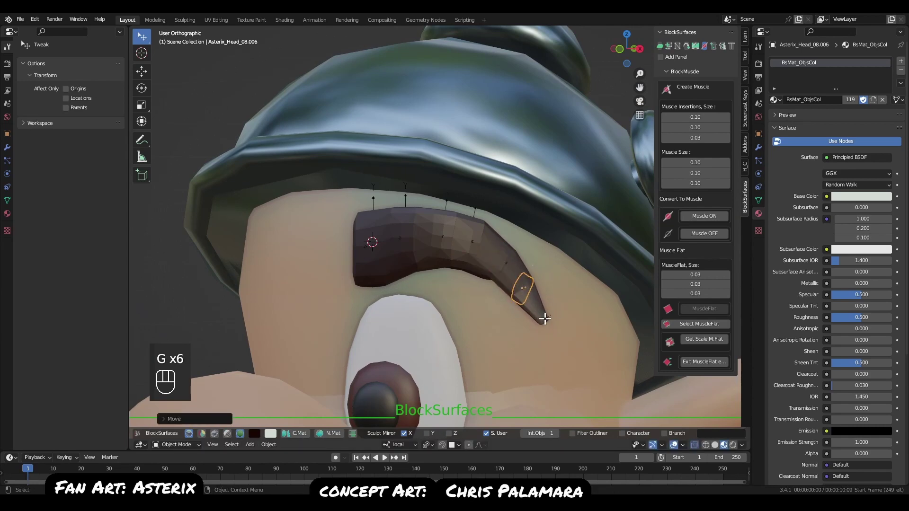
pyautogui.click(545, 319)
pyautogui.press('g')
pyautogui.click(535, 299)
# Refresh the eyebrow's surface display, check the whole head against the front reference and clear the selection.
pyautogui.press('q')
pyautogui.keyDown('alt'); pyautogui.moveTo(493, 210); pyautogui.dragTo(495, 158, button='right'); pyautogui.keyUp('alt')
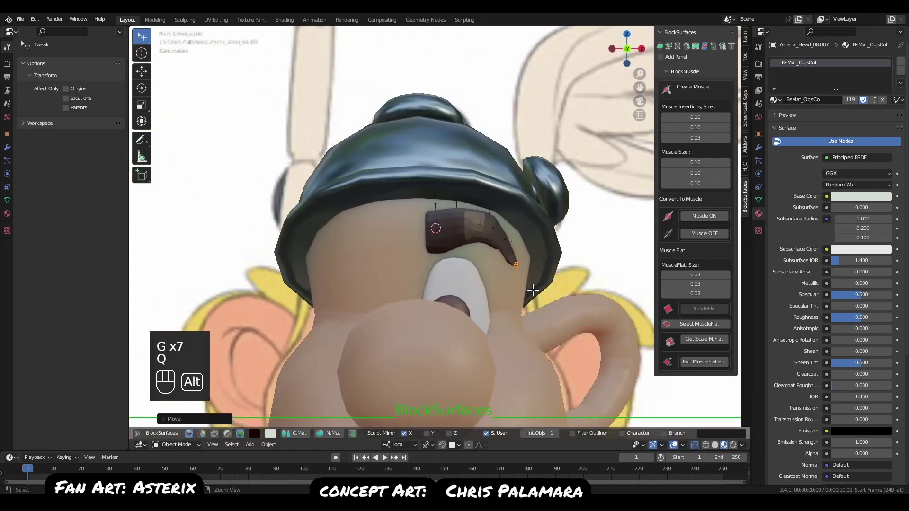
pyautogui.scroll(-3, 539, 283)
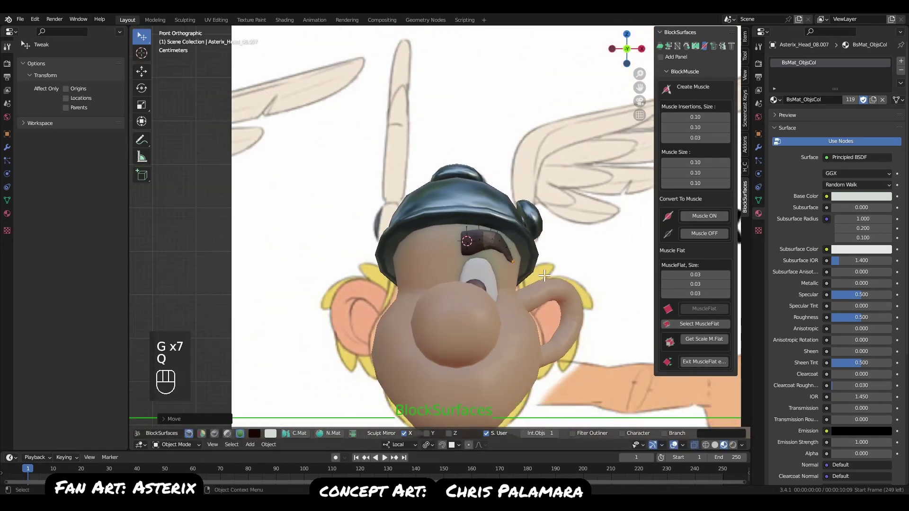
pyautogui.click(240, 433)
pyautogui.click(241, 433)
pyautogui.moveTo(543, 278); pyautogui.dragTo(456, 259, button='middle')
pyautogui.press('q')
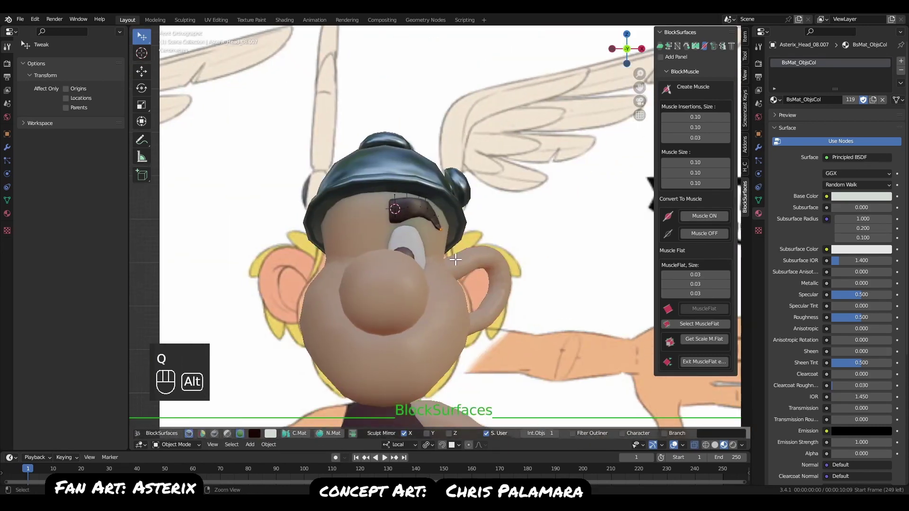
pyautogui.hotkey('alt', 'a')
# Place the 3D cursor on the cheek beside the nose and add a cube there.
pyautogui.keyDown('alt'); pyautogui.moveTo(455, 260); pyautogui.dragTo(438, 187, button='right'); pyautogui.keyUp('alt')
pyautogui.keyDown('alt'); pyautogui.moveTo(497, 279); pyautogui.dragTo(471, 249, button='middle'); pyautogui.keyUp('alt')
pyautogui.moveTo(540, 229); pyautogui.dragTo(408, 279, button='middle')
pyautogui.keyDown('alt'); pyautogui.moveTo(408, 279); pyautogui.dragTo(406, 305, button='right'); pyautogui.keyUp('alt')
pyautogui.hotkey('shift', 'a')
pyautogui.press('Escape')
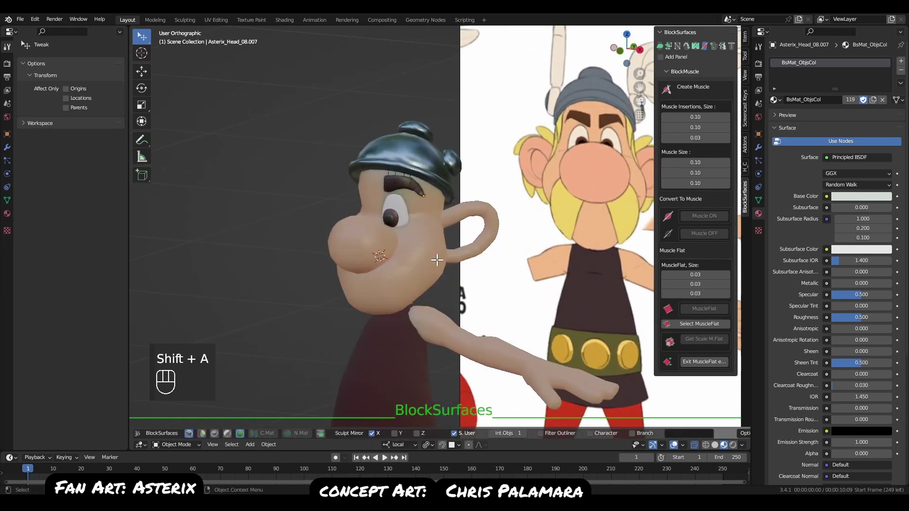
pyautogui.hotkey('shift', 'a')
pyautogui.moveTo(403, 248)
pyautogui.click(454, 252)
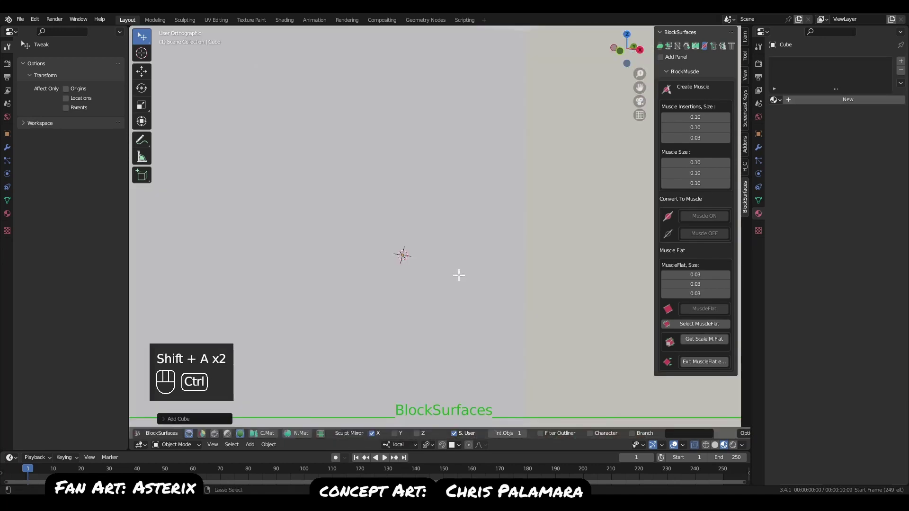
# Round the cube into a sphere with a level-2 Subdivision Surface.
pyautogui.hotkey('ctrl', '2')
pyautogui.hotkey('alt', 'c')
pyautogui.hotkey('alt', 'v')
# Scale the sphere down to a small ball on the cheek beside the nose.
pyautogui.press('s')
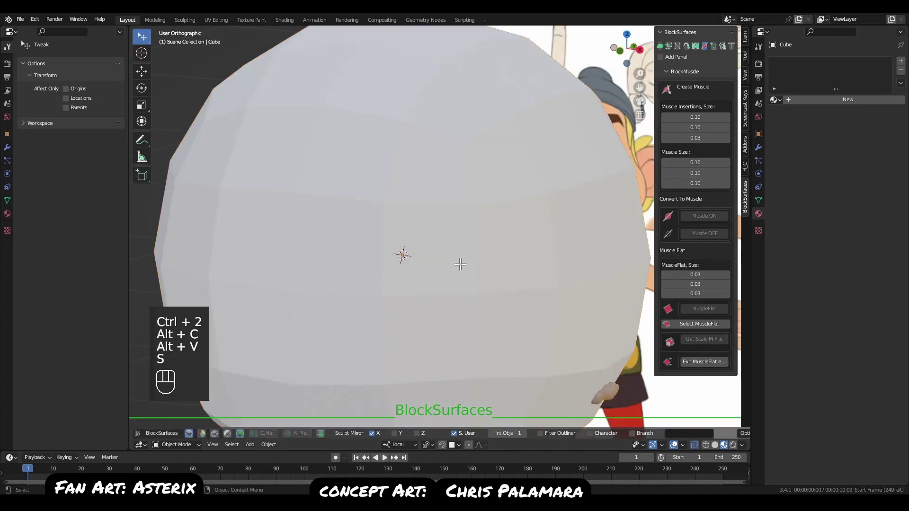
pyautogui.keyDown('alt'); pyautogui.moveTo(490, 257); pyautogui.dragTo(525, 326, button='right'); pyautogui.keyUp('alt')
pyautogui.press('s')
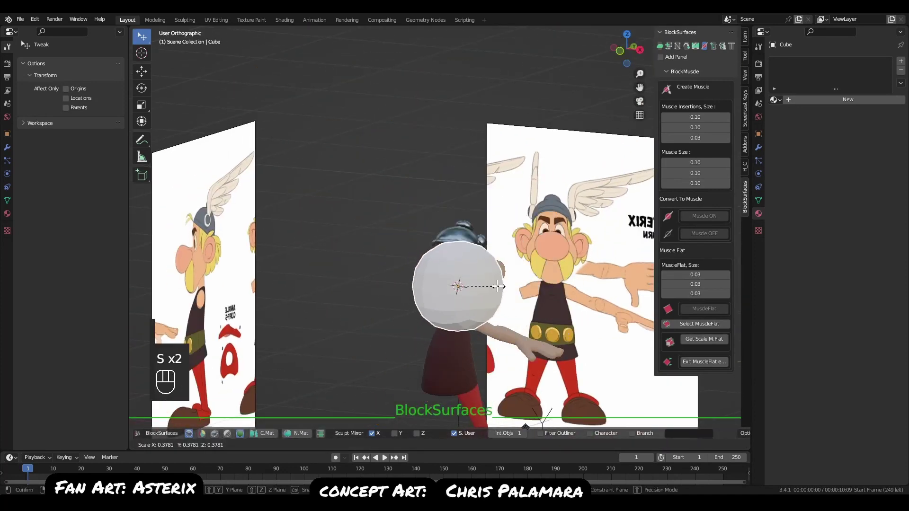
pyautogui.click(502, 309)
pyautogui.hotkey('alt', 'c')
pyautogui.press('s')
pyautogui.click(474, 304)
pyautogui.keyDown('alt'); pyautogui.moveTo(467, 294); pyautogui.dragTo(502, 377, button='right'); pyautogui.keyUp('alt')
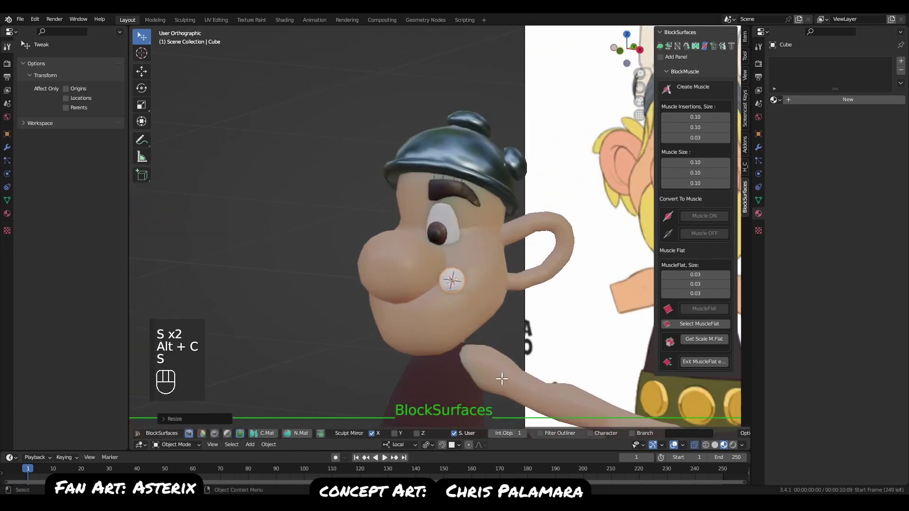
# Move the small ball closer to the side of the nose to start the moustache.
pyautogui.press('q')
pyautogui.press('g')
pyautogui.click(473, 303)
pyautogui.keyDown('alt'); pyautogui.moveTo(459, 285); pyautogui.dragTo(458, 320, button='right'); pyautogui.keyUp('alt')
pyautogui.keyDown('alt'); pyautogui.moveTo(476, 295); pyautogui.dragTo(422, 311); pyautogui.keyUp('alt')
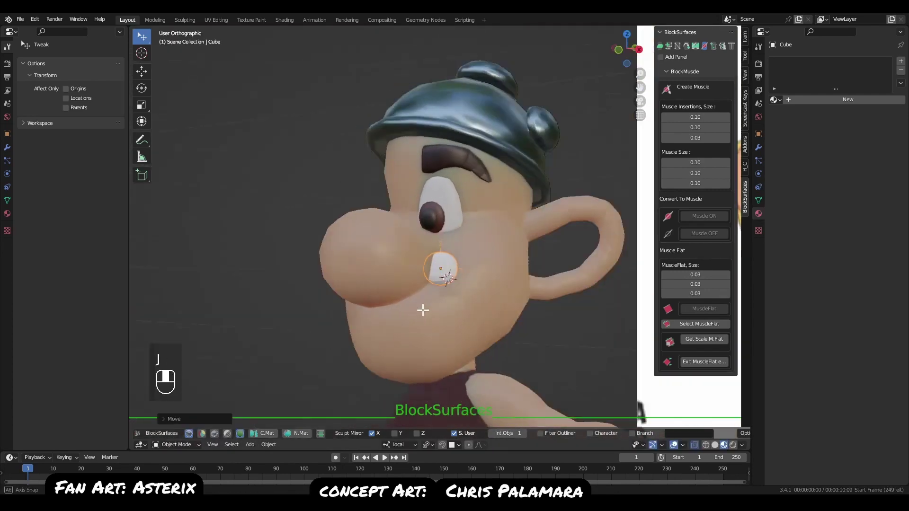
# Position the ball where the nose meets the cheek in the side view and scale it down slightly.
pyautogui.press('q')
pyautogui.press('g')
pyautogui.click(469, 280)
pyautogui.press('s')
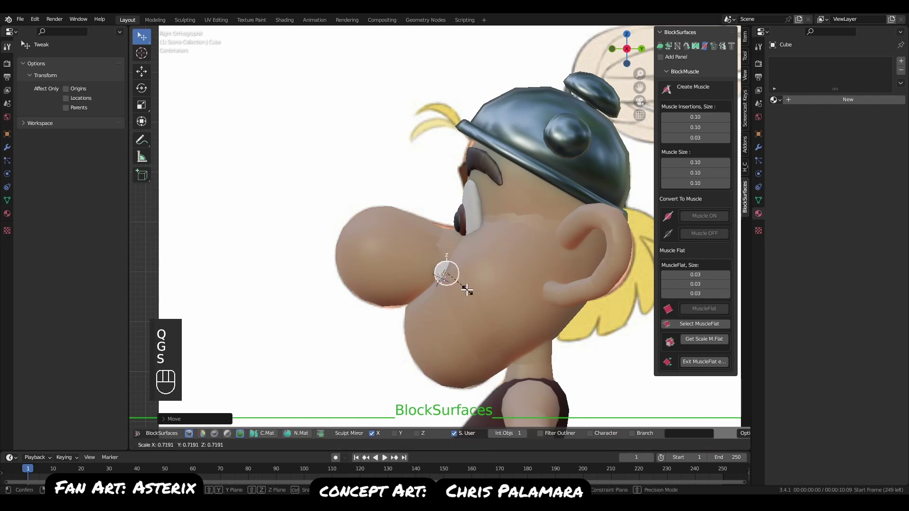
pyautogui.click(466, 288)
pyautogui.press('g')
pyautogui.click(464, 286)
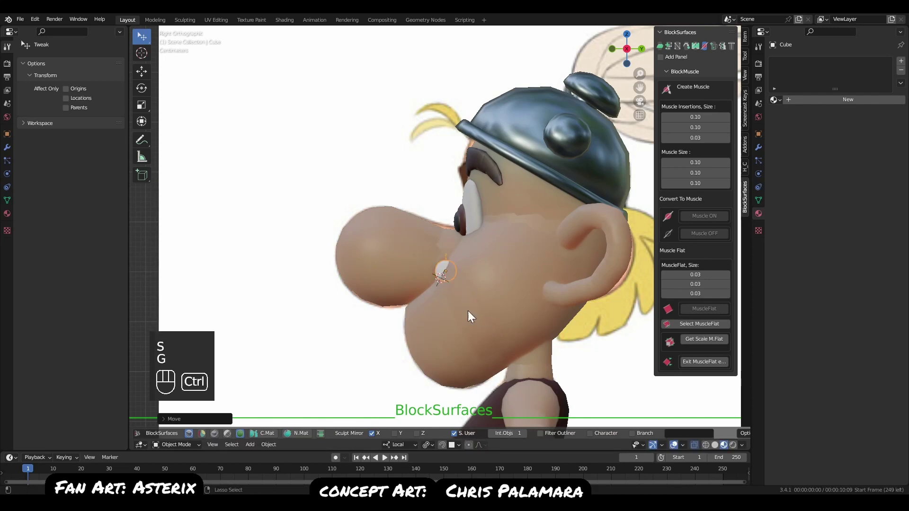
# Register the ball as a new head block and set its material color to yellow.
pyautogui.hotkey('ctrl', 'n')
pyautogui.click(466, 368)
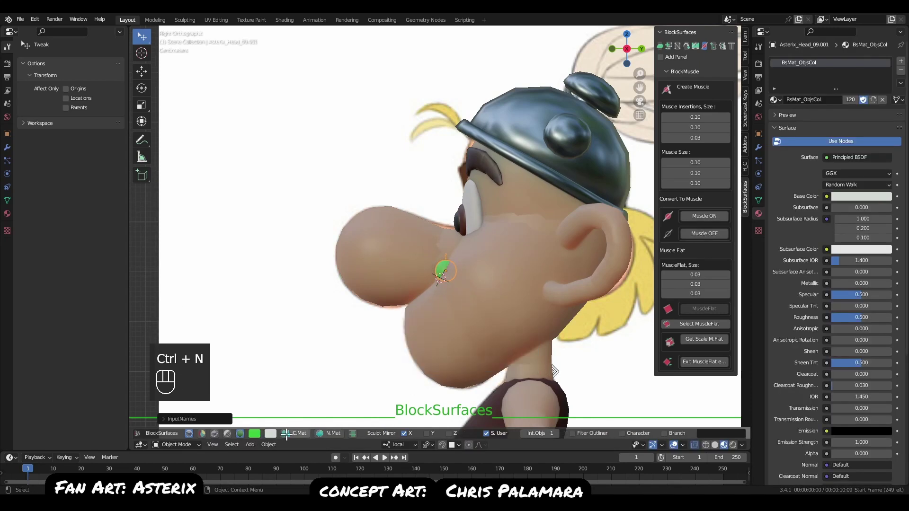
pyautogui.click(255, 433)
pyautogui.click(266, 349)
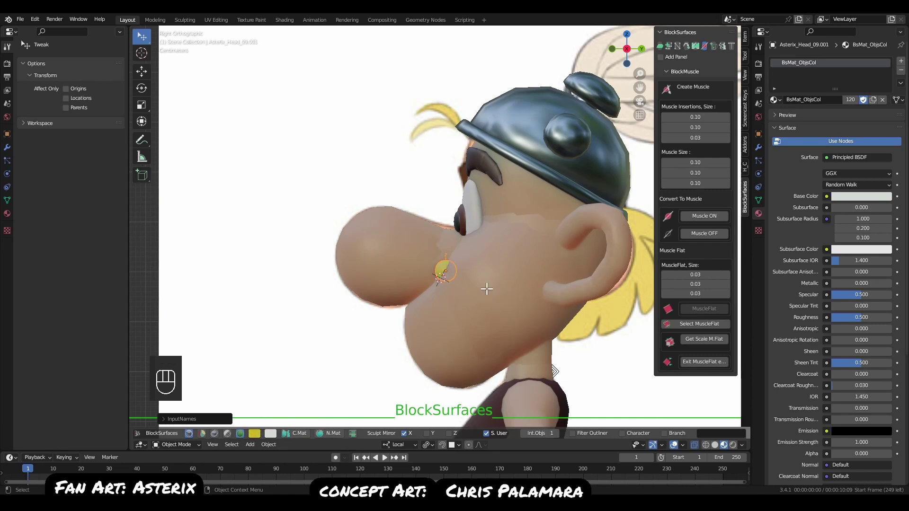
# Extrude a second moustache segment forward and down from the ball and enlarge it.
pyautogui.press('e')
pyautogui.click(499, 314)
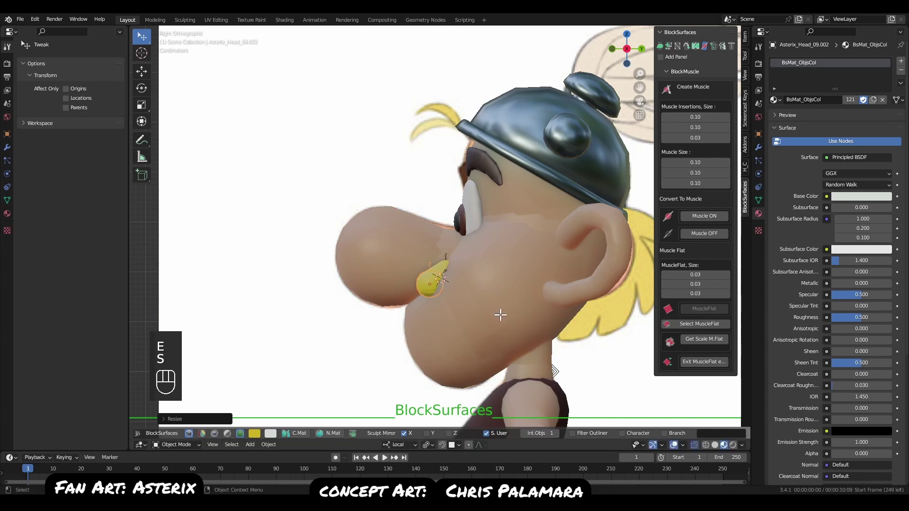
pyautogui.press('s')
pyautogui.click(498, 311)
# Extrude a third moustache segment down below the nose, enlarge it and adjust its position.
pyautogui.press('e')
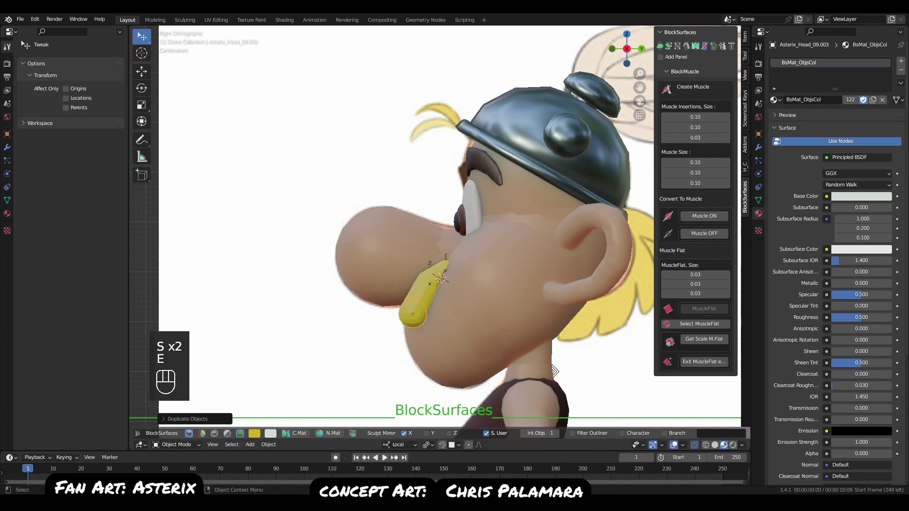
pyautogui.press('s')
pyautogui.click(501, 338)
pyautogui.press('g')
pyautogui.click(491, 325)
# Extrude a fourth moustache segment forward and down from the third and enlarge it.
pyautogui.press('e')
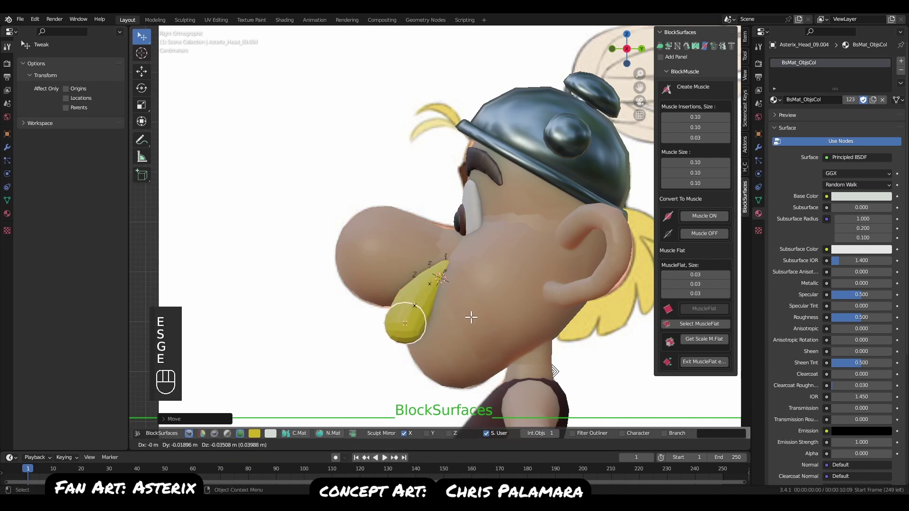
pyautogui.click(468, 329)
pyautogui.press('s')
pyautogui.click(490, 345)
# Extrude a fifth moustache segment downward along the front of the jaw and adjust its size.
pyautogui.press('q')
pyautogui.keyDown('alt'); pyautogui.moveTo(504, 364); pyautogui.dragTo(380, 222, button='middle'); pyautogui.keyUp('alt')
pyautogui.press('e')
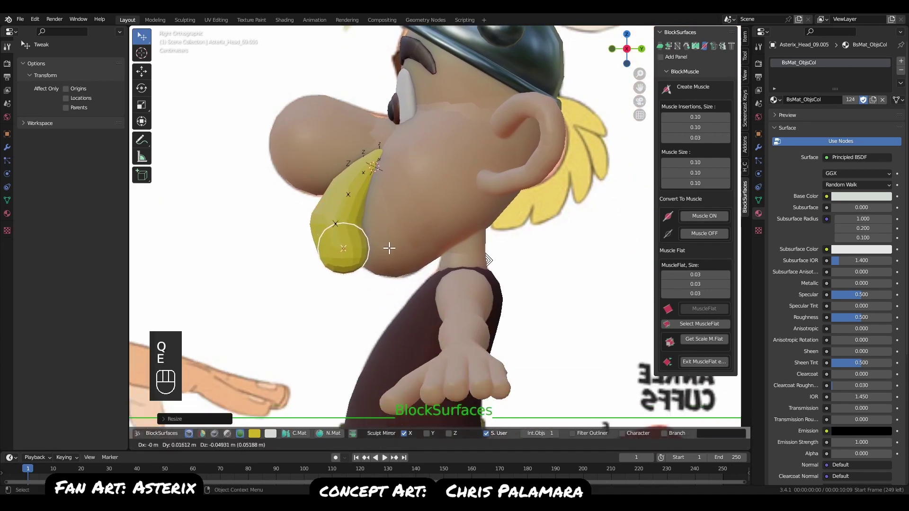
pyautogui.click(388, 250)
pyautogui.press('s')
pyautogui.click(394, 258)
# Extrude a sixth moustache segment down and back toward the chin and scale it down.
pyautogui.press('e')
pyautogui.click(402, 267)
pyautogui.press('s')
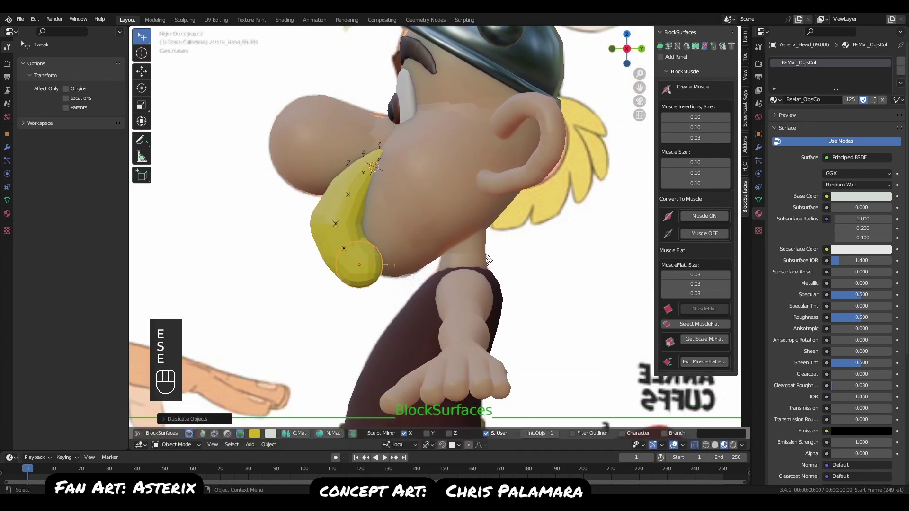
pyautogui.click(405, 284)
# Extrude a seventh segment under the chin, shrink it to a small tip and adjust its position.
pyautogui.press('e')
pyautogui.click(413, 298)
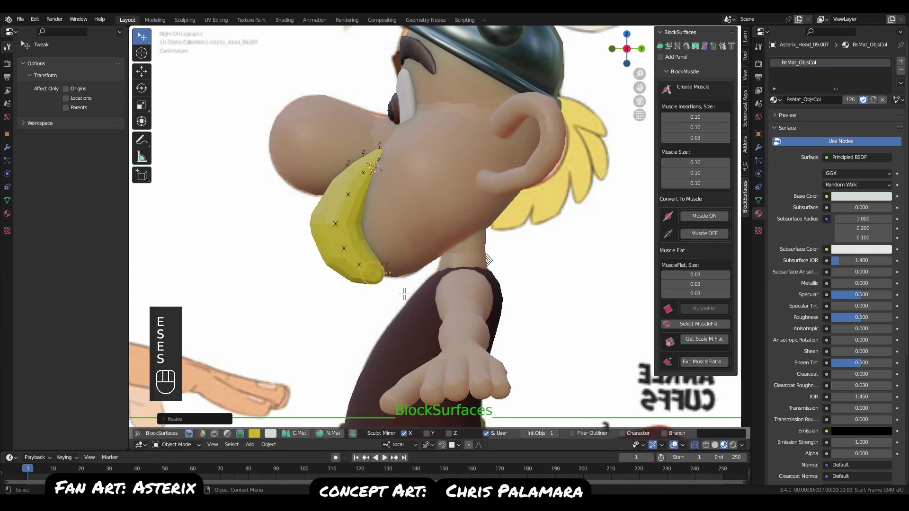
pyautogui.press('g')
pyautogui.press('s')
pyautogui.click(410, 282)
# Move the fourth and fifth moustache segments outward in the front view to bow the moustache toward the cheek.
pyautogui.press('q')
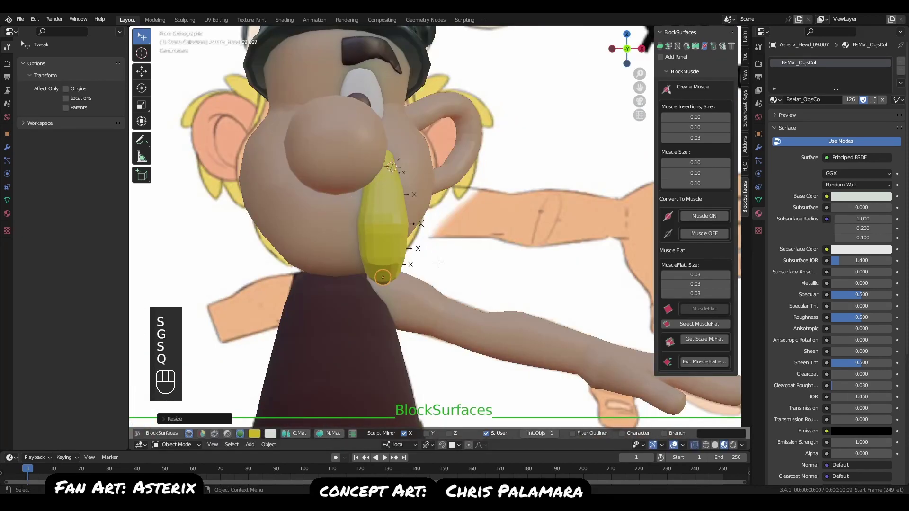
pyautogui.click(398, 189)
pyautogui.press('g')
pyautogui.press('g')
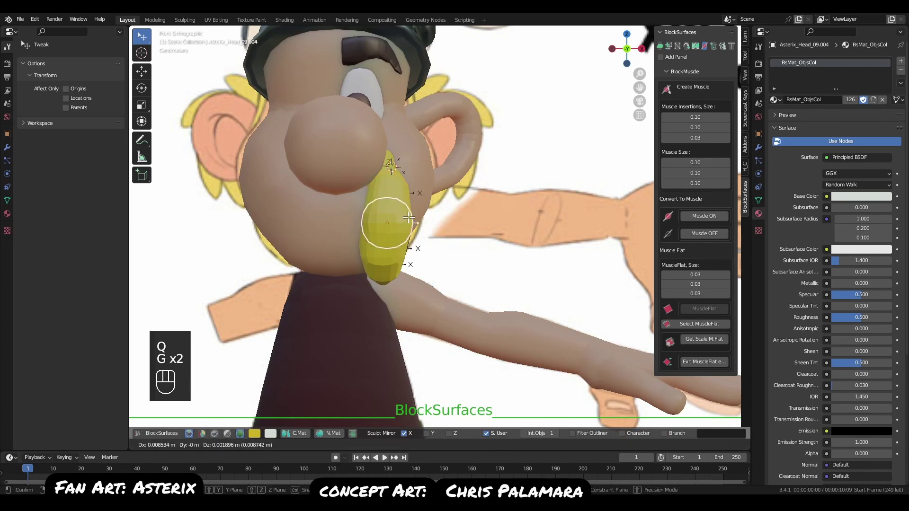
pyautogui.click(402, 239)
pyautogui.click(402, 238)
pyautogui.press('g')
pyautogui.click(406, 243)
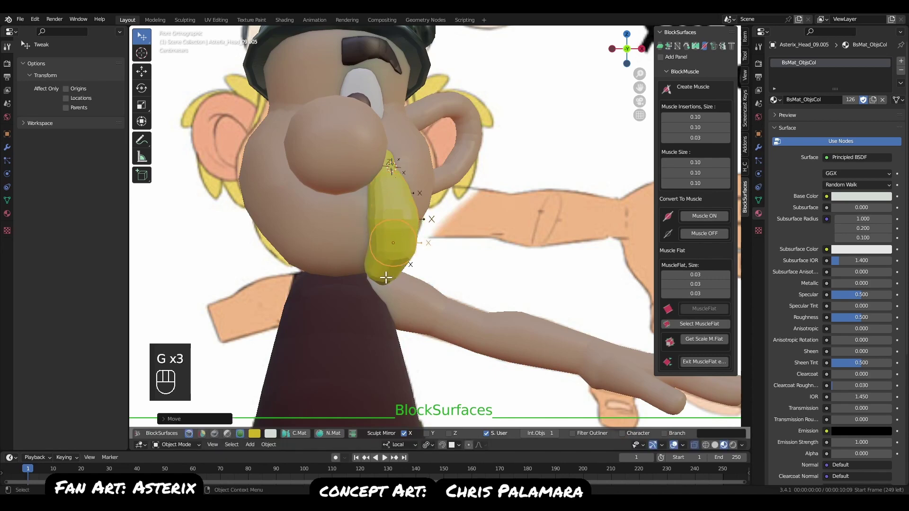
# Shift the third, fourth and fifth moustache segments outward along the cheek from an angled view.
pyautogui.moveTo(386, 278); pyautogui.dragTo(400, 212, button='middle')
pyautogui.click(402, 185)
pyautogui.press('g')
pyautogui.press('g')
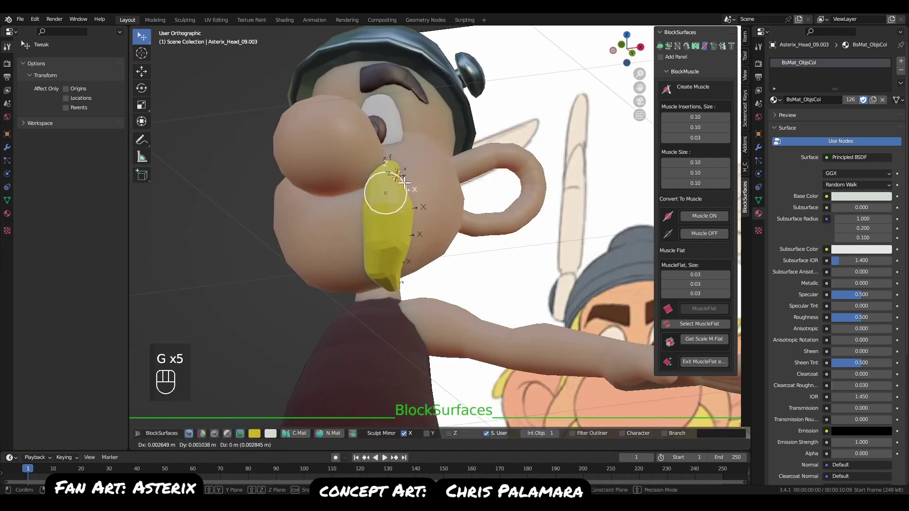
pyautogui.click(404, 182)
pyautogui.press('g')
pyautogui.click(395, 222)
pyautogui.press('g')
pyautogui.click(393, 271)
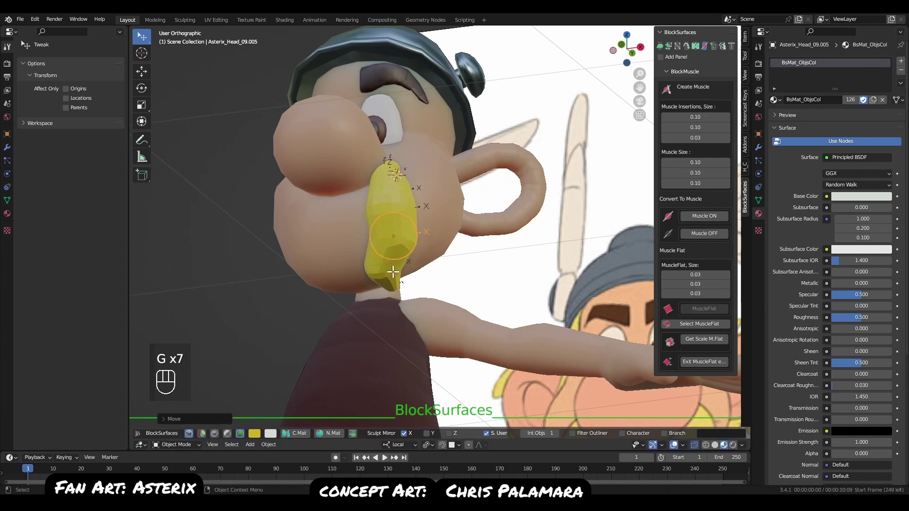
# Reposition the sixth segment and the moustache tip so the lower end tapers smoothly under the jaw.
pyautogui.click(393, 271)
pyautogui.press('g')
pyautogui.click(402, 277)
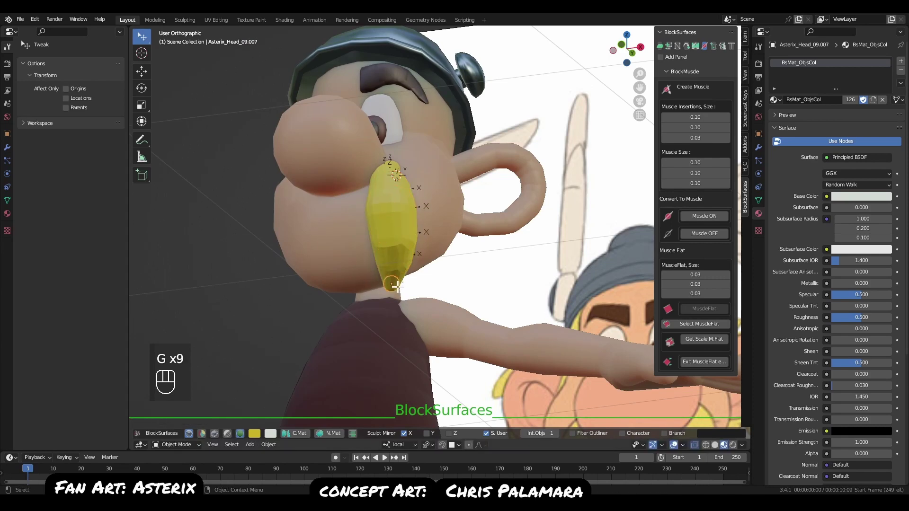
pyautogui.press('g')
pyautogui.click(387, 282)
# Move the moustache tip and the sixth segment inward toward the chin in the front view.
pyautogui.press('q')
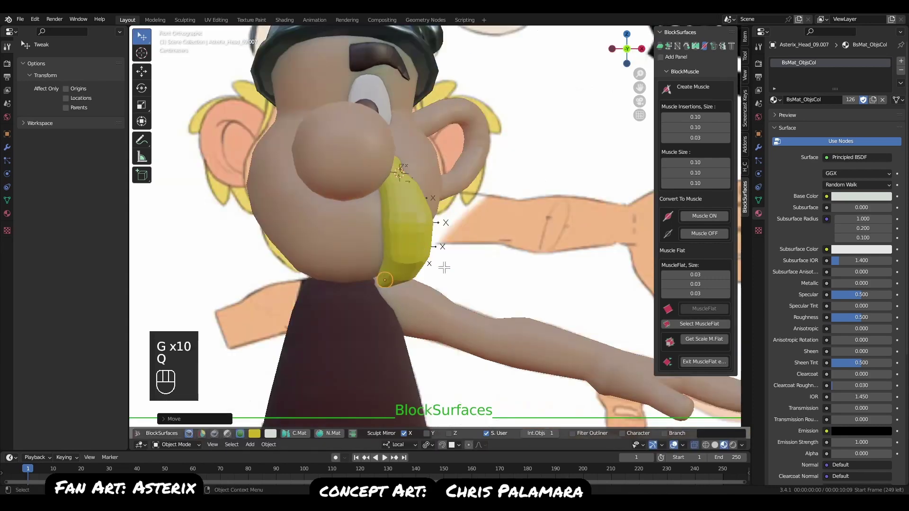
pyautogui.press('g')
pyautogui.click(394, 280)
pyautogui.click(398, 280)
pyautogui.press('g')
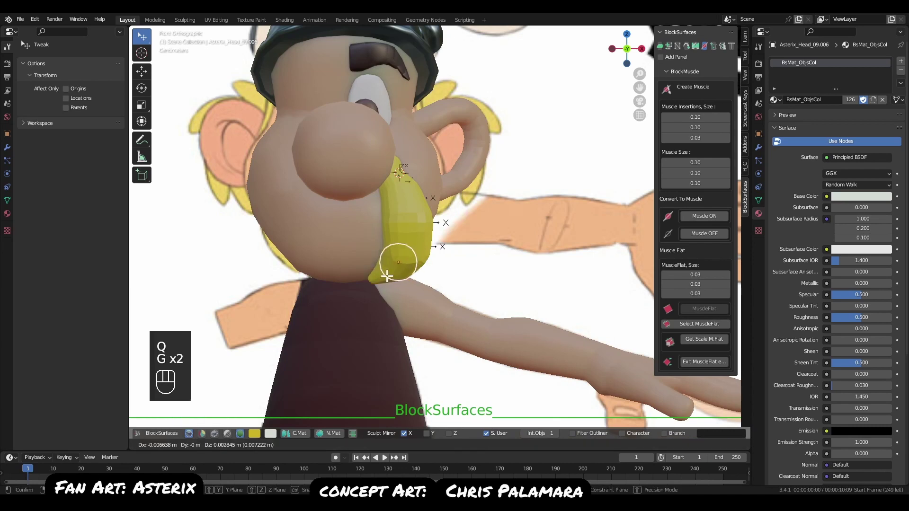
pyautogui.click(386, 276)
# Try shifting the fifth moustache segment inward and undo the move.
pyautogui.click(403, 265)
pyautogui.press('g')
pyautogui.click(399, 262)
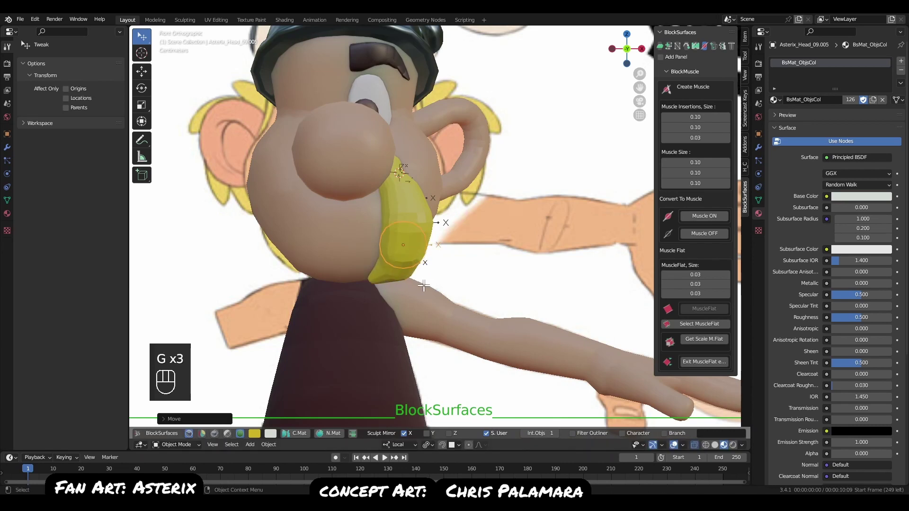
pyautogui.hotkey('ctrl', 'z')
# Nudge the sixth and fifth moustache segments inward to curve the lower outer edge.
pyautogui.press('g')
pyautogui.click(393, 280)
pyautogui.click(411, 264)
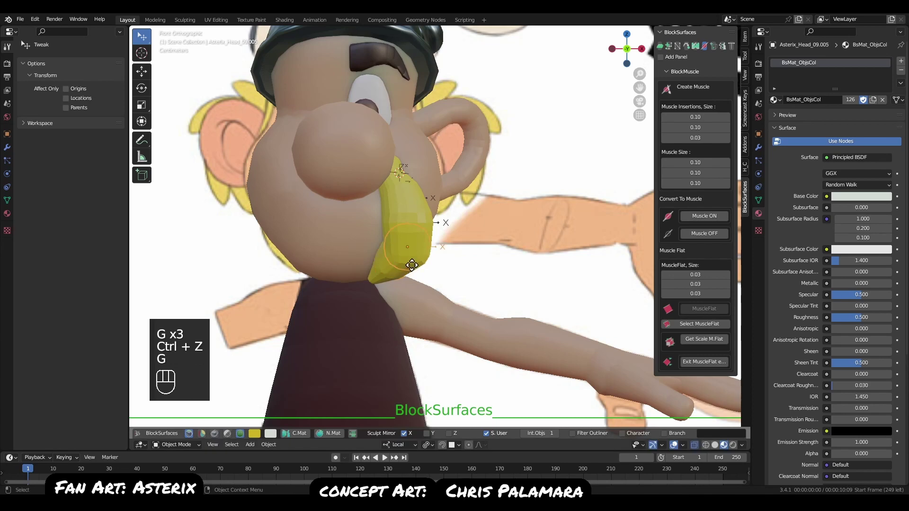
pyautogui.press('g')
pyautogui.click(406, 260)
# Move the third moustache segment forward in the side view, enlarge it and fine-tune its position.
pyautogui.click(420, 228)
pyautogui.press('q')
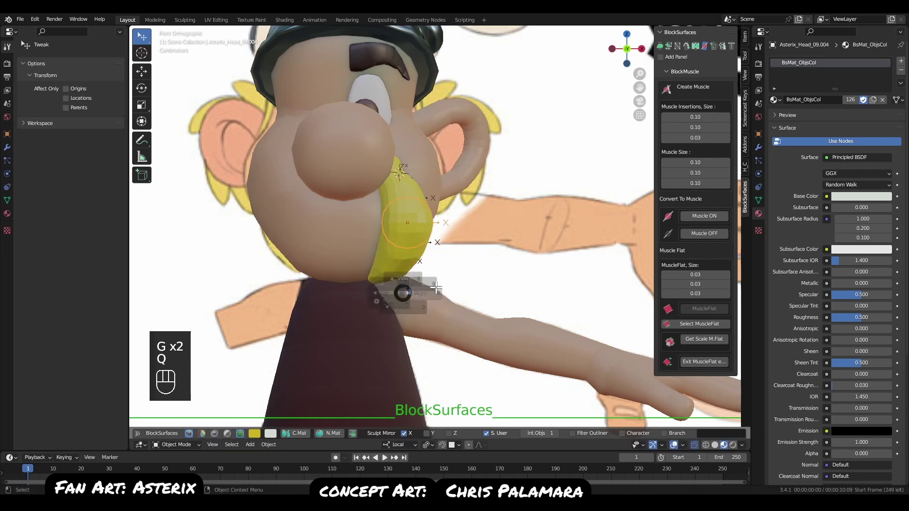
pyautogui.click(438, 290)
pyautogui.click(413, 194)
pyautogui.press('g')
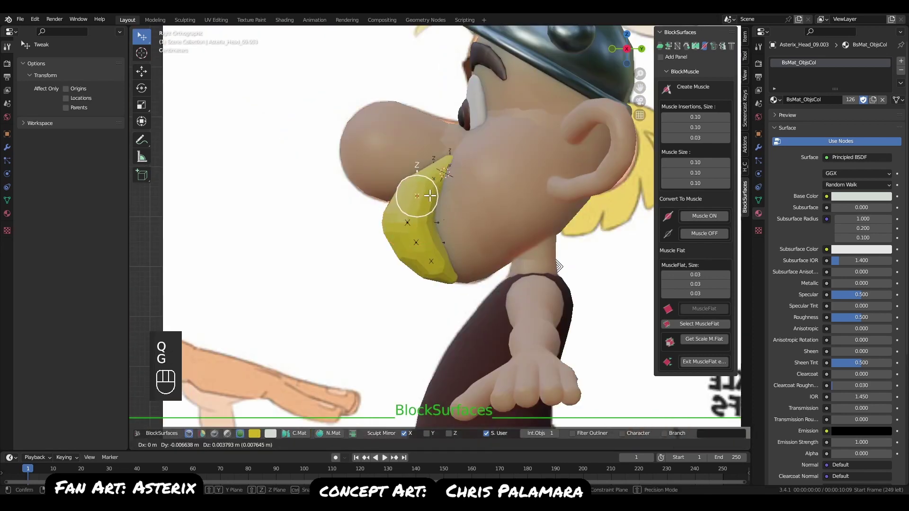
pyautogui.click(428, 196)
pyautogui.press('s')
pyautogui.click(453, 211)
pyautogui.press('g')
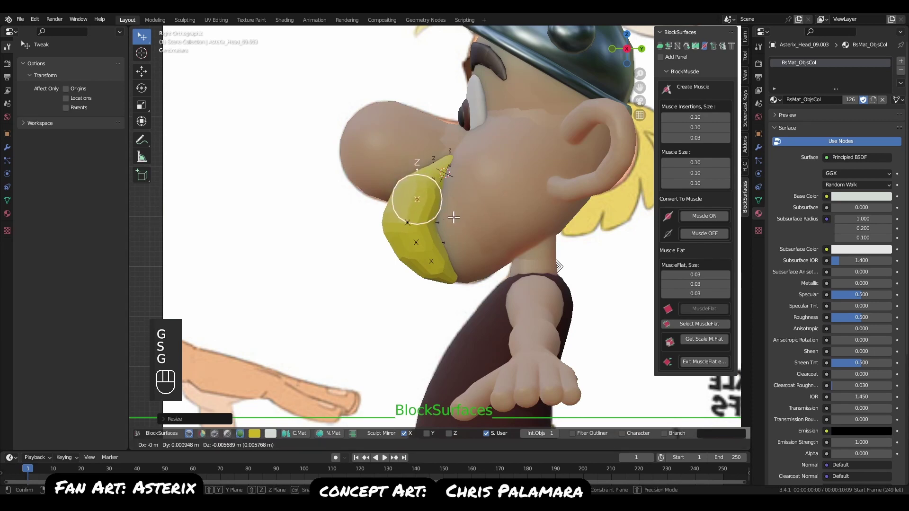
pyautogui.click(452, 216)
# Enlarge the second moustache segment in the side view and reposition it beside the nose.
pyautogui.click(448, 179)
pyautogui.press('s')
pyautogui.click(484, 213)
pyautogui.press('g')
pyautogui.click(481, 212)
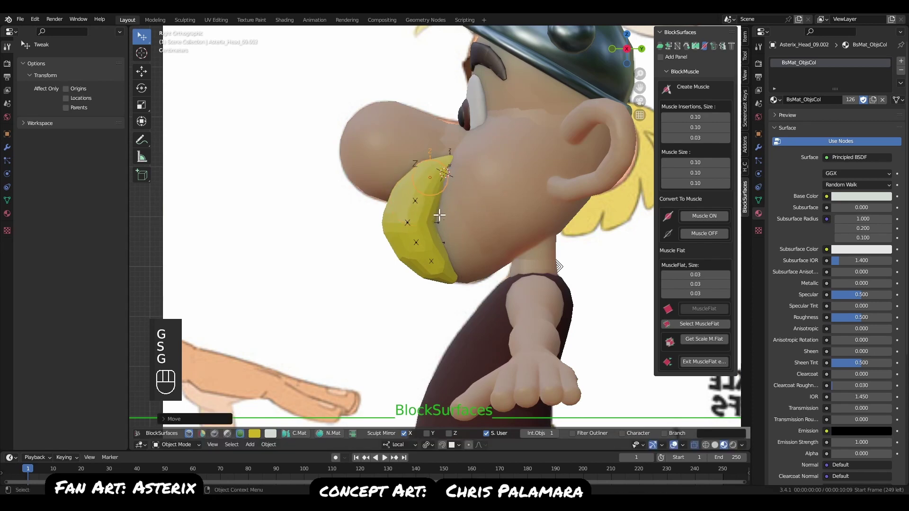
# Adjust the position of the sixth moustache segment in the side view.
pyautogui.click(421, 197)
pyautogui.click(425, 258)
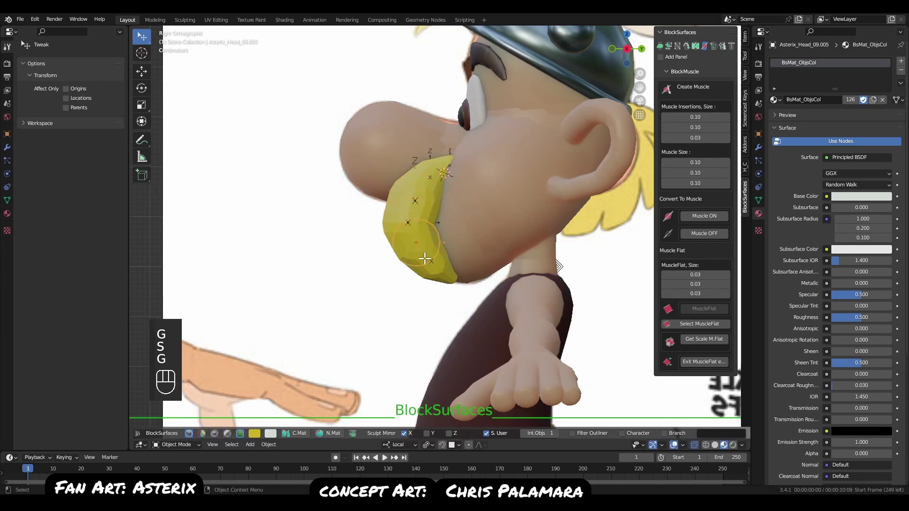
pyautogui.press('g')
pyautogui.click(439, 274)
# Reposition the third moustache segment in the front view to refine the upper part of the curve.
pyautogui.press('q')
pyautogui.click(400, 223)
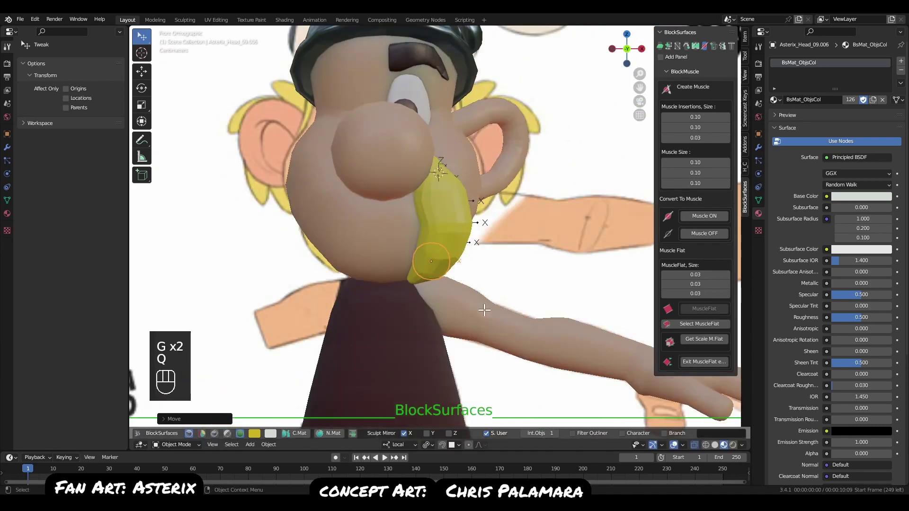
pyautogui.hotkey('alt', 'a')
pyautogui.click(445, 215)
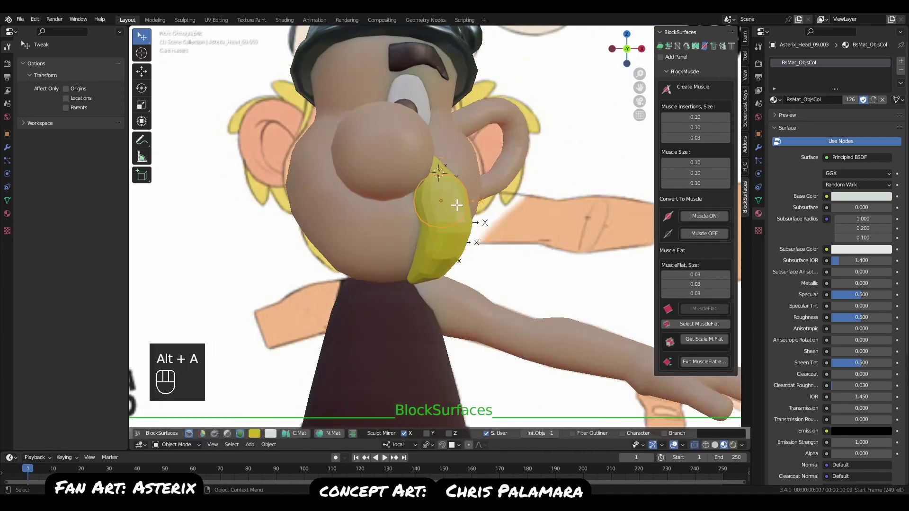
pyautogui.press('g')
pyautogui.click(448, 224)
# Examine the moustache shape against the concept art from the side and front views.
pyautogui.scroll(-4, 452, 250)
pyautogui.moveTo(525, 301); pyautogui.dragTo(503, 303, button='middle')
pyautogui.press('q')
pyautogui.click(460, 288)
pyautogui.press('q')
pyautogui.click(521, 281)
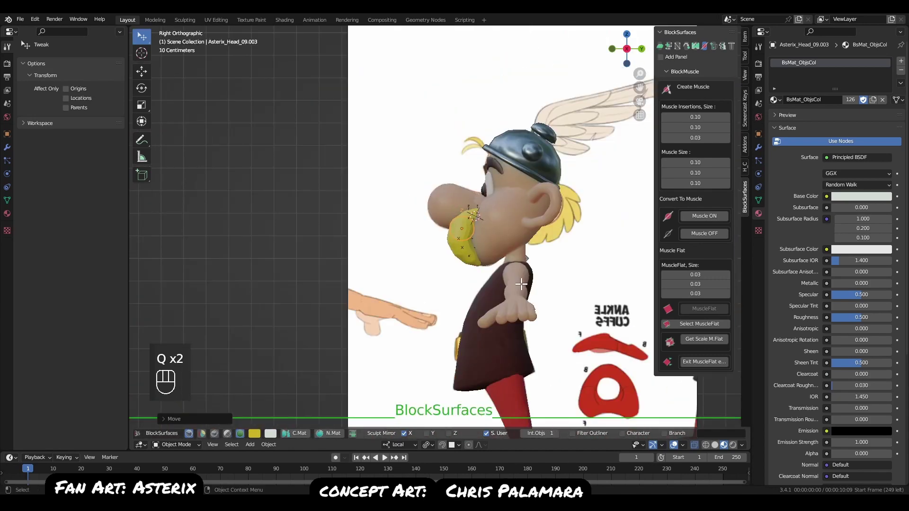
pyautogui.moveTo(411, 272); pyautogui.dragTo(469, 253, button='middle')
pyautogui.press('q')
pyautogui.click(409, 202)
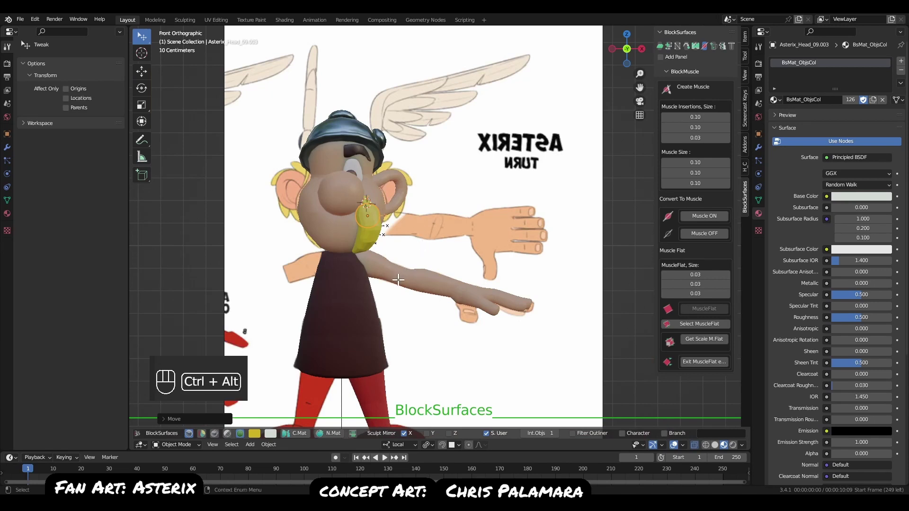
# Duplicate the whole moustache chain, move the copy up beside the helmet and rotate it to lie roughly horizontal.
pyautogui.hotkey('ctrl', 'alt', 'd')
pyautogui.press('g')
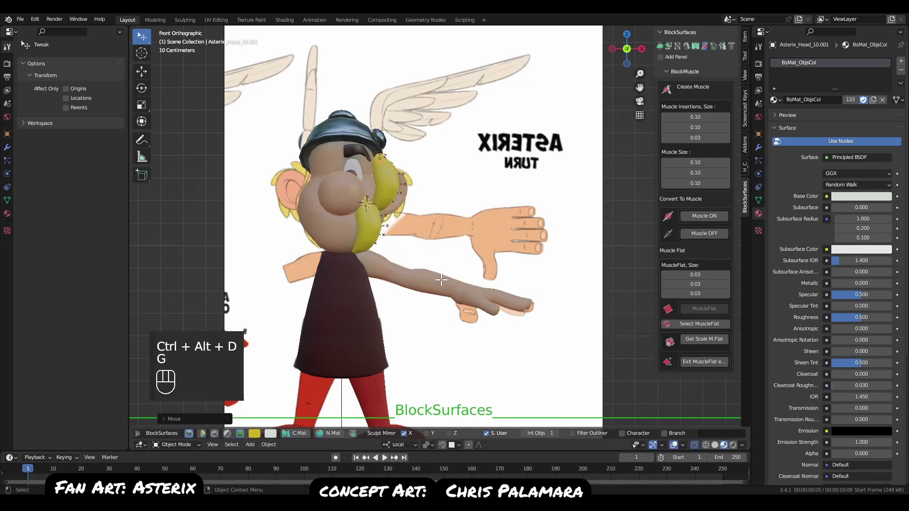
pyautogui.press('r')
pyautogui.click(454, 130)
pyautogui.press('r')
pyautogui.press('r')
pyautogui.click(469, 203)
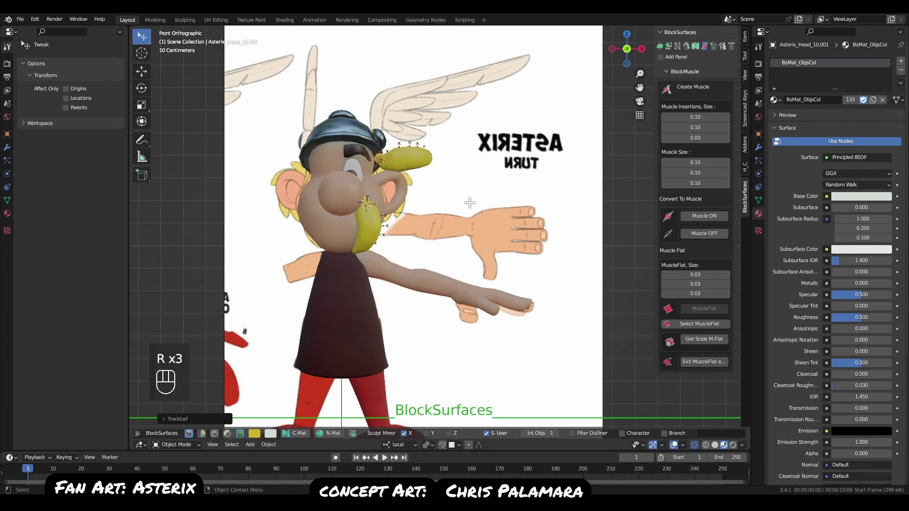
# Scale down and rotate the duplicated chain, and move it in above the ear as a hair lock.
pyautogui.press('s')
pyautogui.click(476, 201)
pyautogui.press('r')
pyautogui.click(477, 171)
pyautogui.press('g')
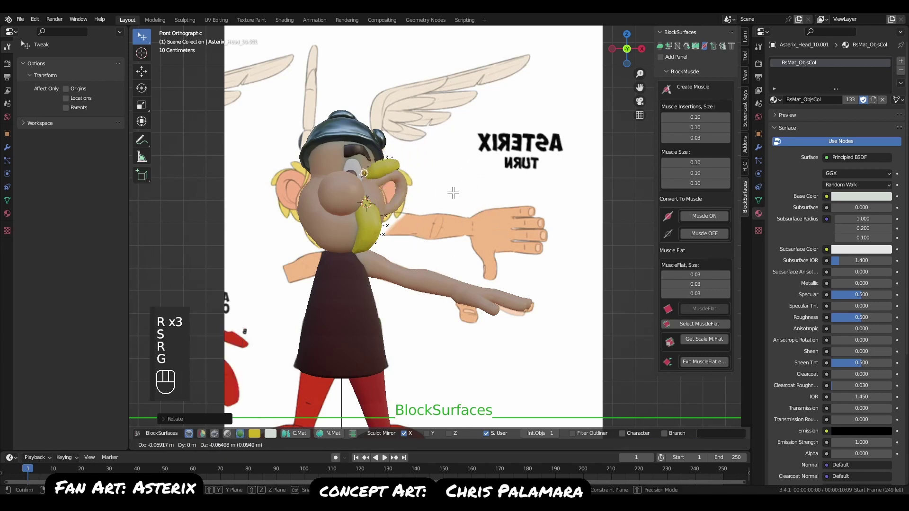
pyautogui.click(453, 193)
# Scale the hair lock down further and move it between the eye and the ear.
pyautogui.press('s')
pyautogui.click(449, 224)
pyautogui.press('g')
pyautogui.click(454, 220)
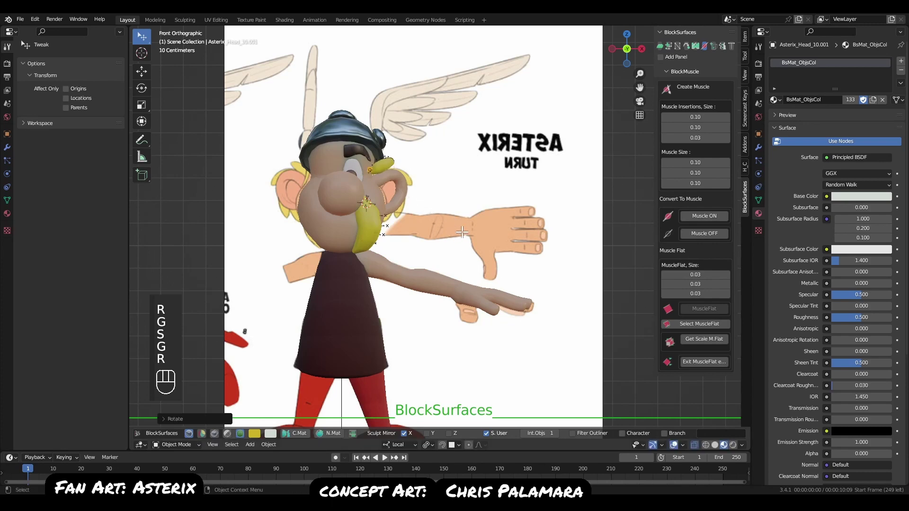
# Rotate the hair lock more steeply and shift it down over the top of the ear.
pyautogui.keyDown('alt'); pyautogui.moveTo(407, 154); pyautogui.dragTo(445, 278, button='right'); pyautogui.keyUp('alt')
pyautogui.keyDown('alt'); pyautogui.moveTo(407, 305); pyautogui.dragTo(396, 234, button='right'); pyautogui.keyUp('alt')
pyautogui.keyDown('alt'); pyautogui.moveTo(425, 267); pyautogui.dragTo(548, 195, button='middle'); pyautogui.keyUp('alt')
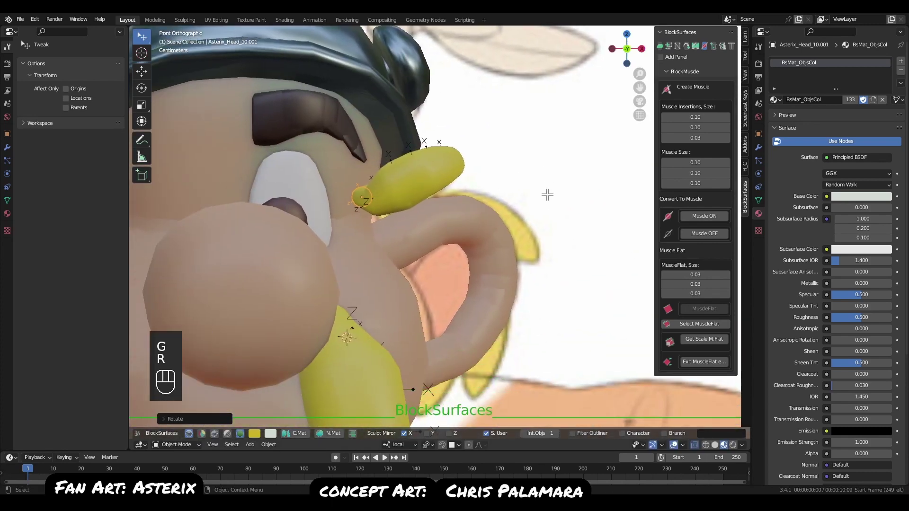
pyautogui.press('r')
pyautogui.press('g')
pyautogui.click(516, 223)
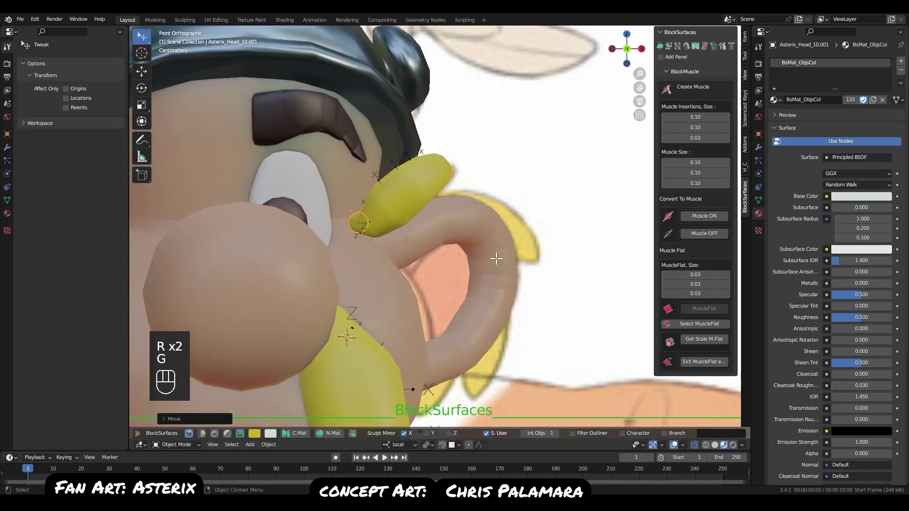
# Move the hair lock back along the side of the head from an angled view.
pyautogui.moveTo(495, 258); pyautogui.dragTo(409, 305, button='middle')
pyautogui.press('g')
pyautogui.click(615, 325)
# Rotate the hair lock in the front view and move it up and outward beneath the helmet rim.
pyautogui.press('q')
pyautogui.keyDown('alt'); pyautogui.moveTo(587, 305); pyautogui.dragTo(560, 282, button='right'); pyautogui.keyUp('alt')
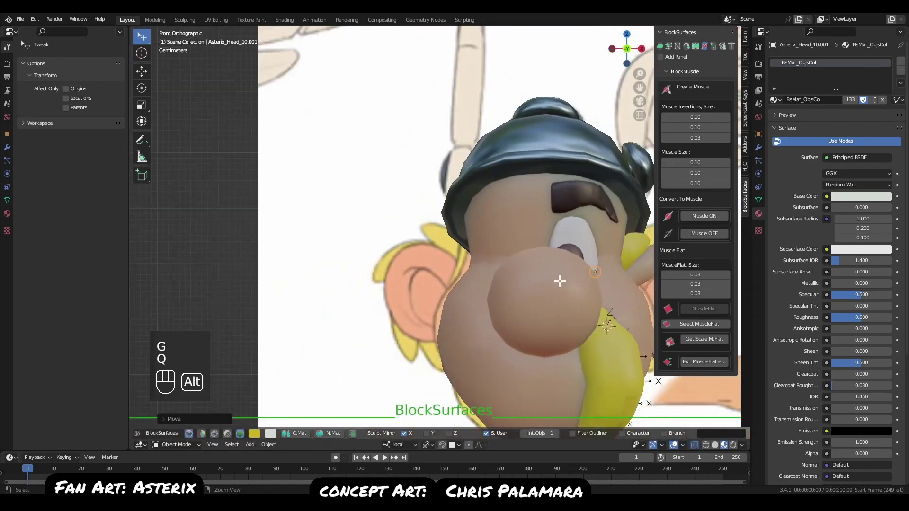
pyautogui.keyDown('alt'); pyautogui.moveTo(560, 283); pyautogui.dragTo(415, 249, button='middle'); pyautogui.keyUp('alt')
pyautogui.press('r')
pyautogui.press('r')
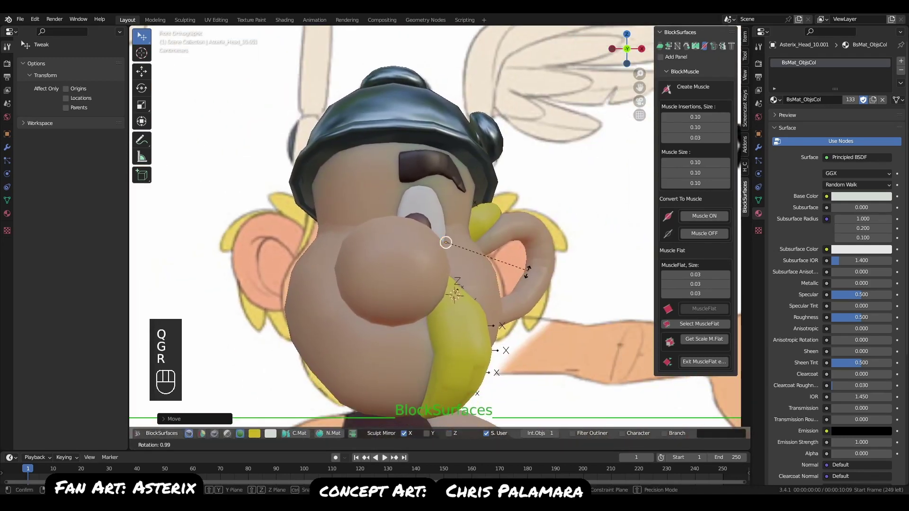
pyautogui.click(517, 281)
pyautogui.press('g')
pyautogui.click(538, 267)
pyautogui.press('r')
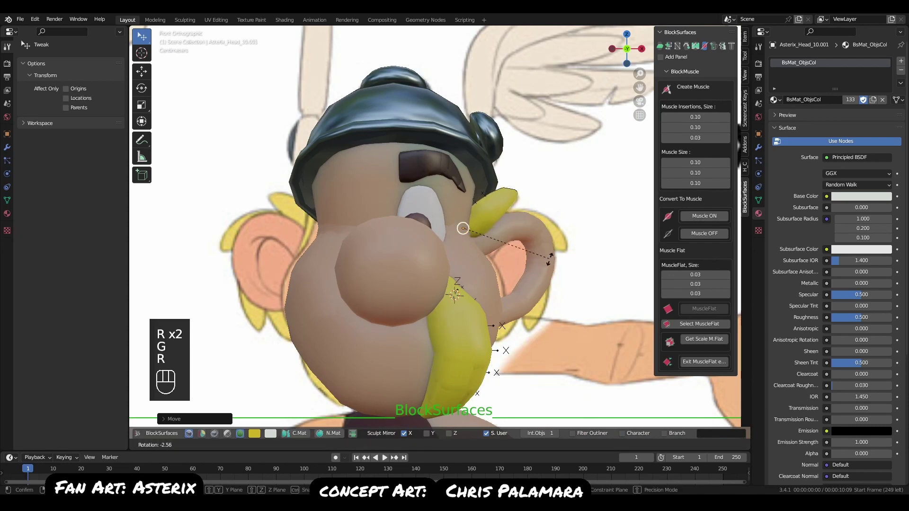
pyautogui.click(557, 257)
# Rotate the hair lock in the side view and move it forward so it sits between helmet rim and ear.
pyautogui.keyDown('alt'); pyautogui.moveTo(554, 260); pyautogui.dragTo(459, 290); pyautogui.keyUp('alt')
pyautogui.press('q')
pyautogui.press('r')
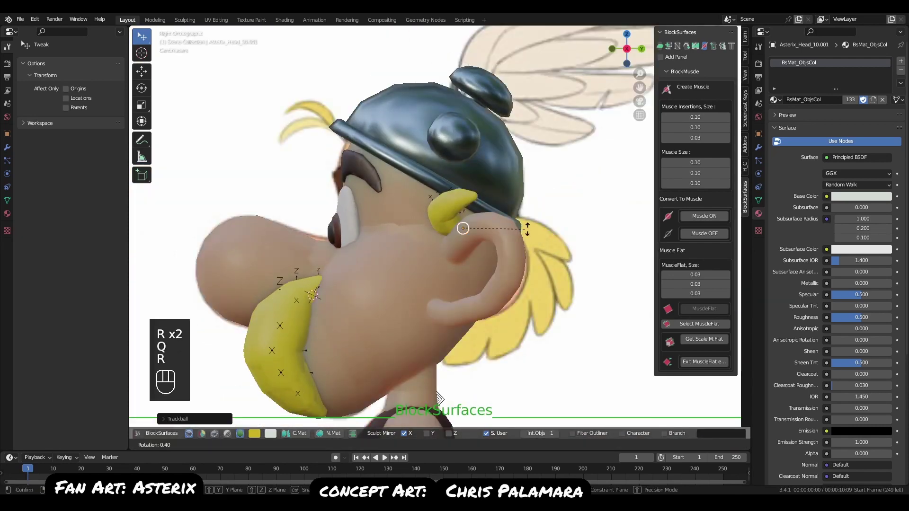
pyautogui.click(570, 231)
pyautogui.press('g')
pyautogui.click(568, 256)
pyautogui.press('r')
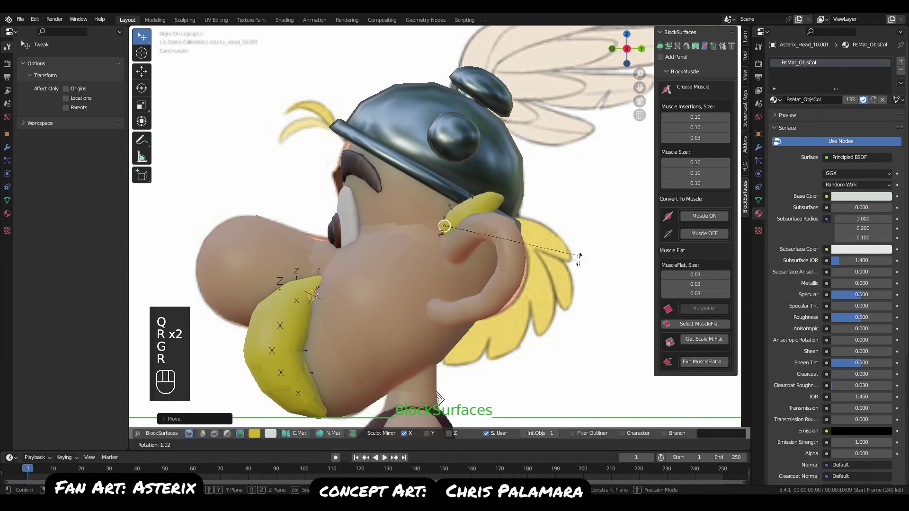
pyautogui.click(552, 294)
# Rotate the hair lock in the front view, using free trackball rotation to turn it outward above the ear.
pyautogui.press('q')
pyautogui.press('r')
pyautogui.press('r')
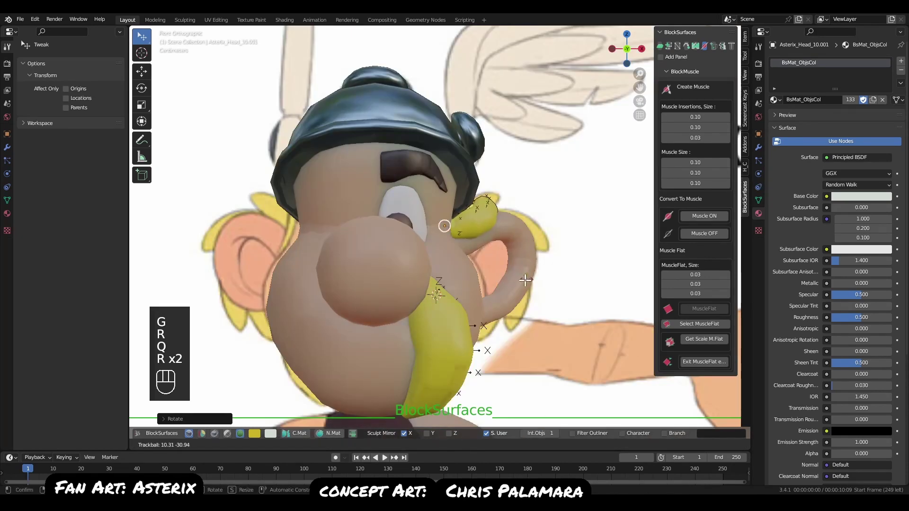
pyautogui.press('r')
pyautogui.press('r')
pyautogui.press('r')
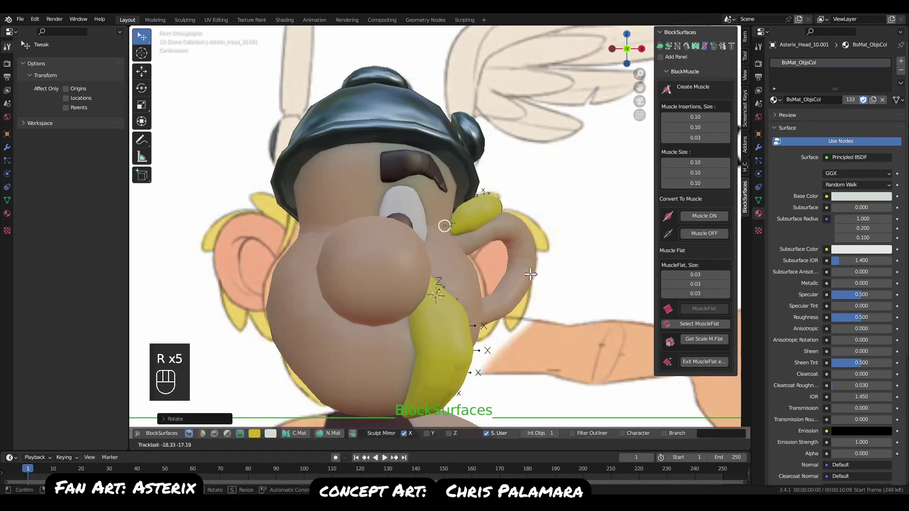
pyautogui.click(551, 281)
pyautogui.press('r')
pyautogui.click(556, 264)
# Rotate the hair lock freely in the side view so it lies along the top of the ear.
pyautogui.press('q')
pyautogui.keyDown('alt'); pyautogui.moveTo(503, 279); pyautogui.dragTo(434, 247, button='middle'); pyautogui.keyUp('alt')
pyautogui.press('q')
pyautogui.press('r')
pyautogui.press('r')
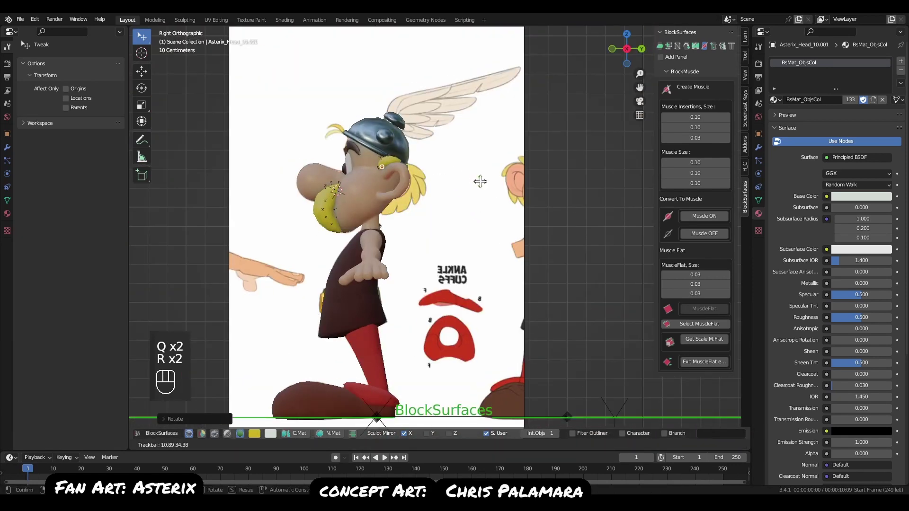
pyautogui.click(497, 194)
# Fine-tune the hair lock's rotation and position between helmet rim and ear in the side view.
pyautogui.keyDown('alt'); pyautogui.moveTo(394, 151); pyautogui.dragTo(441, 231, button='middle'); pyautogui.keyUp('alt')
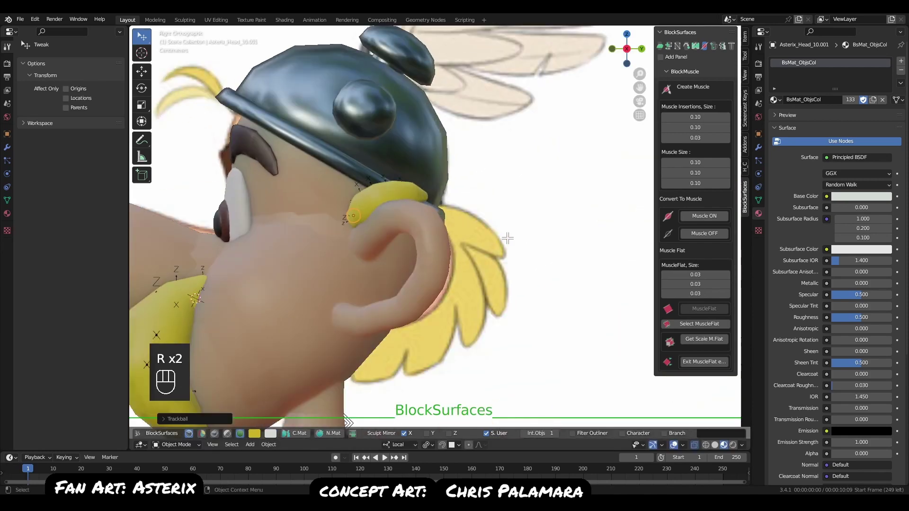
pyautogui.press('r')
pyautogui.click(498, 279)
pyautogui.press('g')
pyautogui.click(487, 274)
# Switch from the muscle tools to the object tools and select a segment of the hair lock in the front view.
pyautogui.press('q')
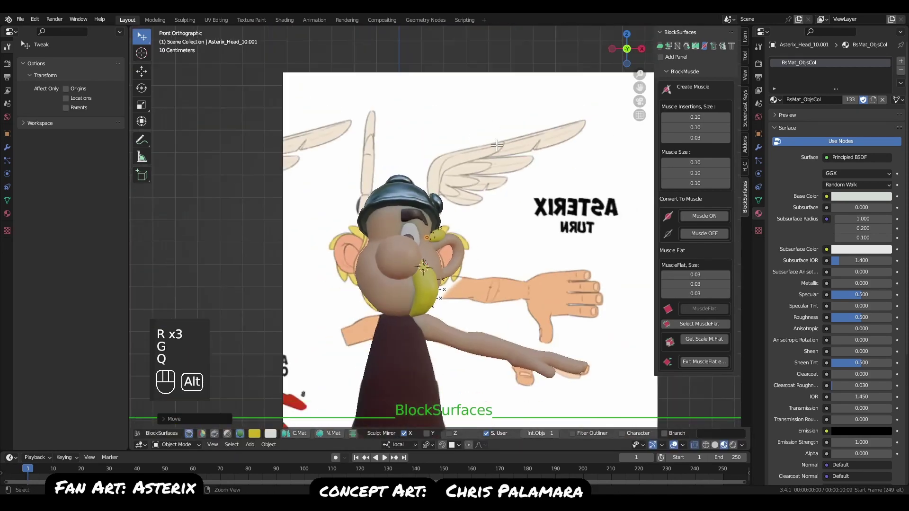
pyautogui.keyDown('alt'); pyautogui.moveTo(499, 319); pyautogui.dragTo(493, 284, button='middle'); pyautogui.keyUp('alt')
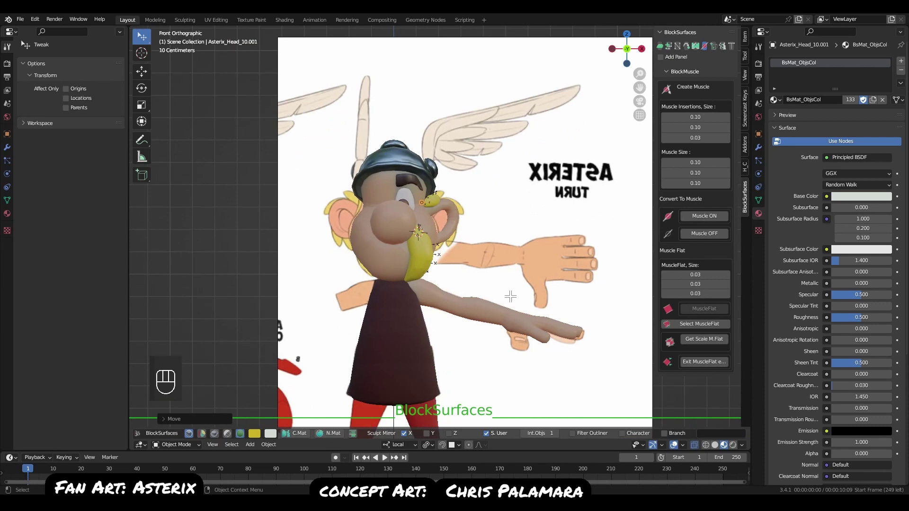
pyautogui.click(240, 433)
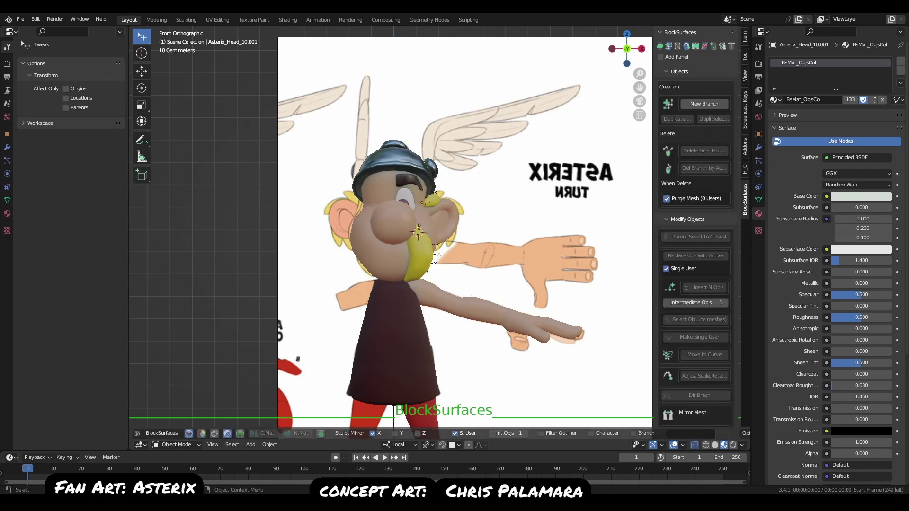
pyautogui.click(427, 203)
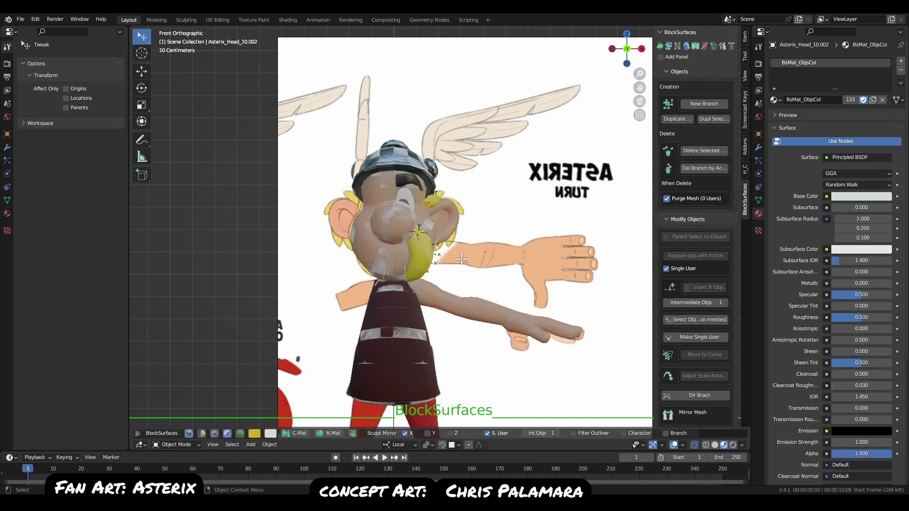
pyautogui.click(226, 431)
# Rotate the hair lock from an angled view so its rear end rises against the helmet rim.
pyautogui.keyDown('alt'); pyautogui.moveTo(433, 210); pyautogui.dragTo(421, 267, button='right'); pyautogui.keyUp('alt')
pyautogui.moveTo(414, 225); pyautogui.dragTo(395, 258, button='middle')
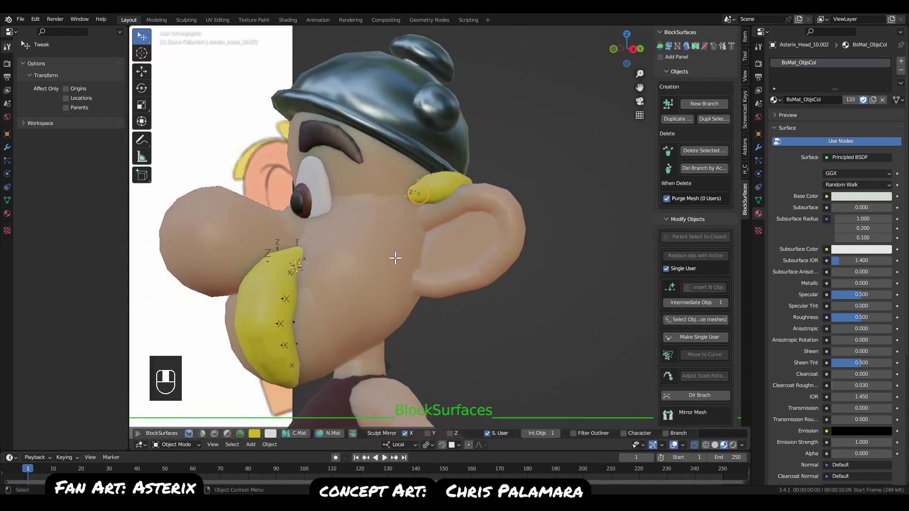
pyautogui.press('r')
pyautogui.click(489, 238)
pyautogui.press('r')
pyautogui.press('r')
pyautogui.click(488, 258)
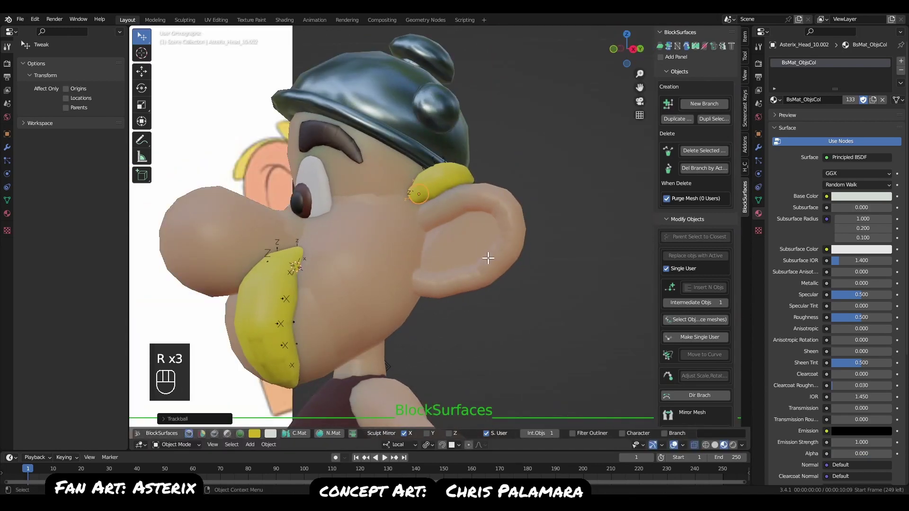
# Select the white of the eye in the side view and try moving it.
pyautogui.press('q')
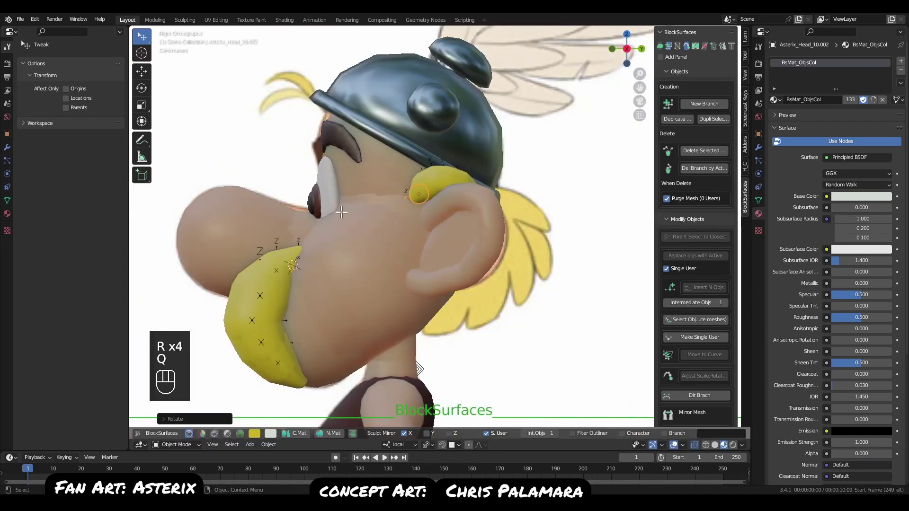
pyautogui.click(318, 205)
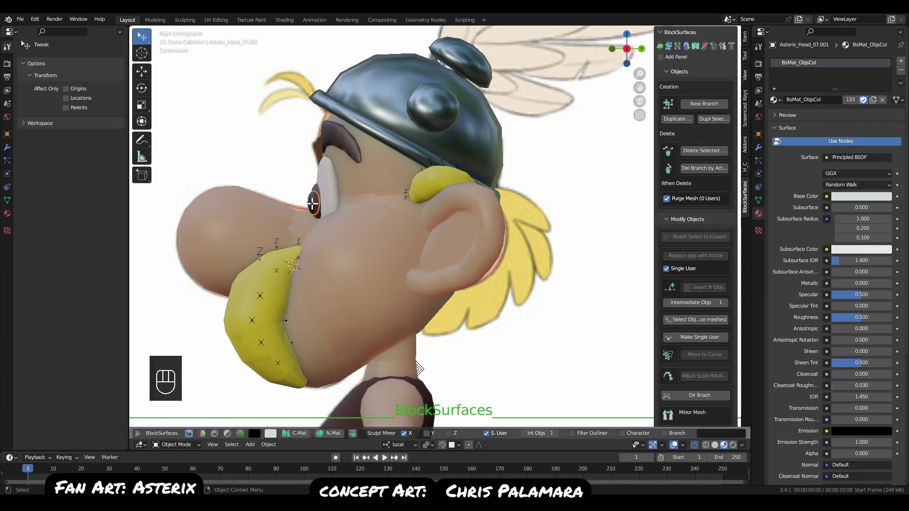
pyautogui.keyDown('shift'); pyautogui.click(322, 204); pyautogui.keyUp('shift')
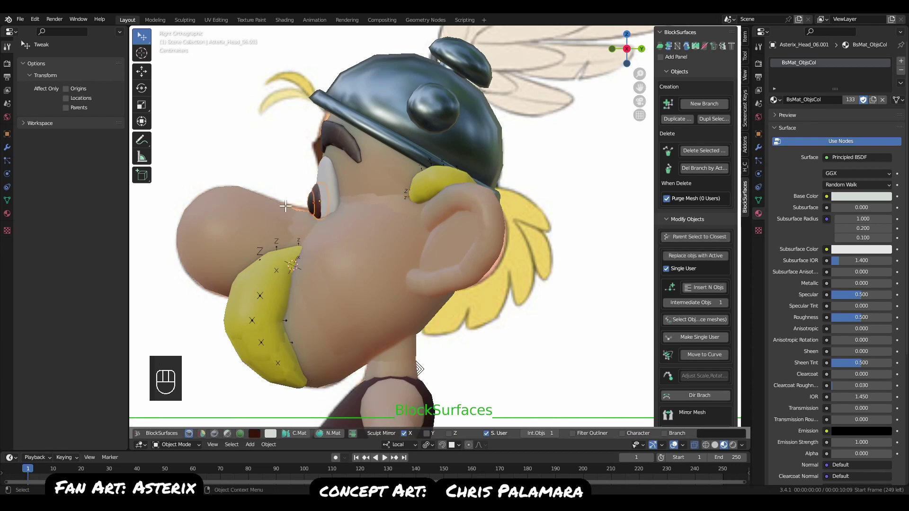
pyautogui.hotkey('shift', 'ctrl', 'alt', 'Left')
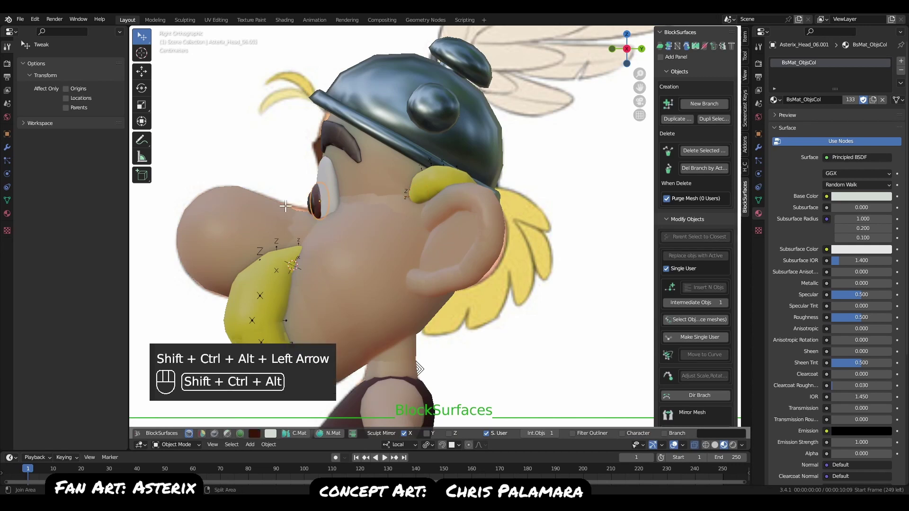
pyautogui.keyDown('shift'); pyautogui.click(335, 202); pyautogui.keyUp('shift')
pyautogui.hotkey('shift', 'ctrl', 'alt', 'Left')
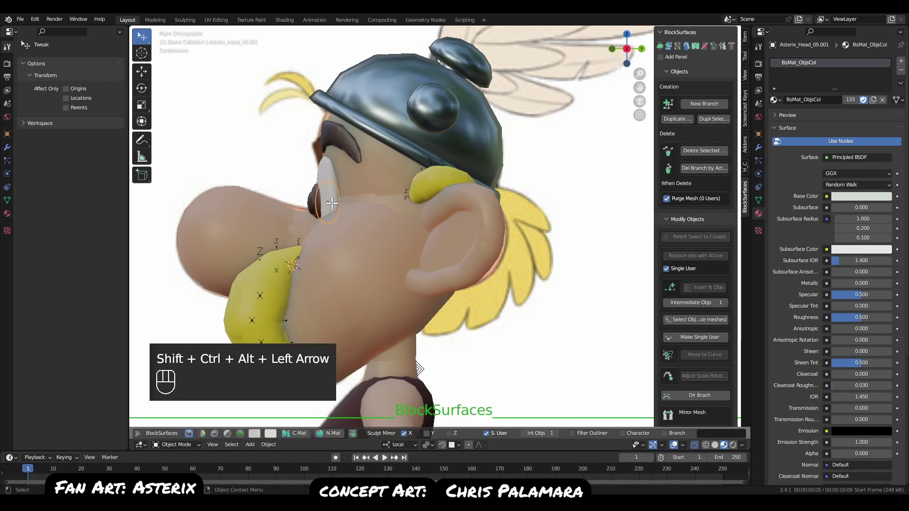
pyautogui.press('p')
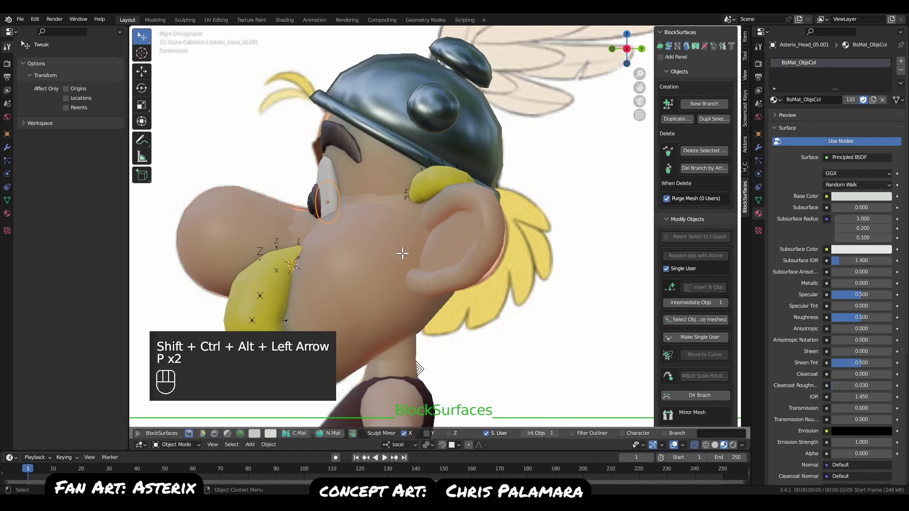
pyautogui.press('g')
pyautogui.press('Escape')
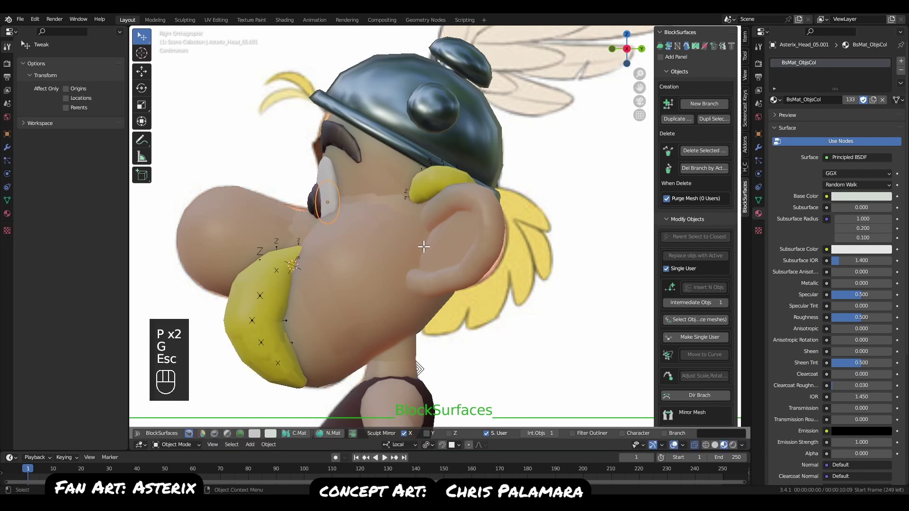
# Scale the white of the eye slightly smaller, move it forward and tilt it to fit the face.
pyautogui.press('q')
pyautogui.press('s')
pyautogui.click(442, 242)
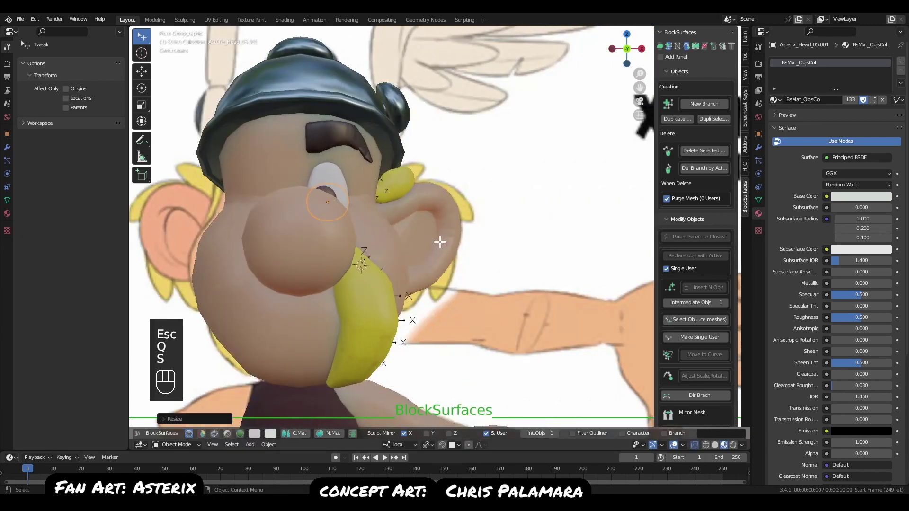
pyautogui.press('q')
pyautogui.press('g')
pyautogui.click(463, 255)
pyautogui.press('s')
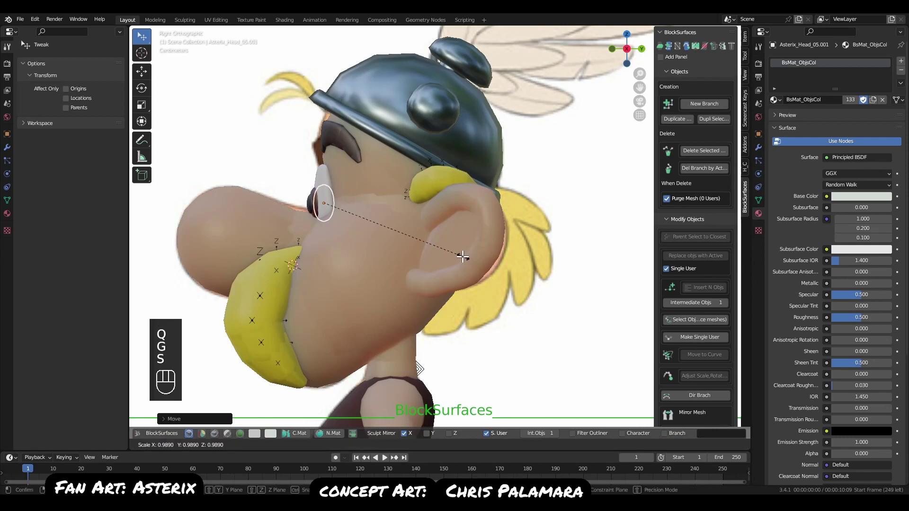
pyautogui.click(463, 254)
pyautogui.press('g')
pyautogui.click(462, 255)
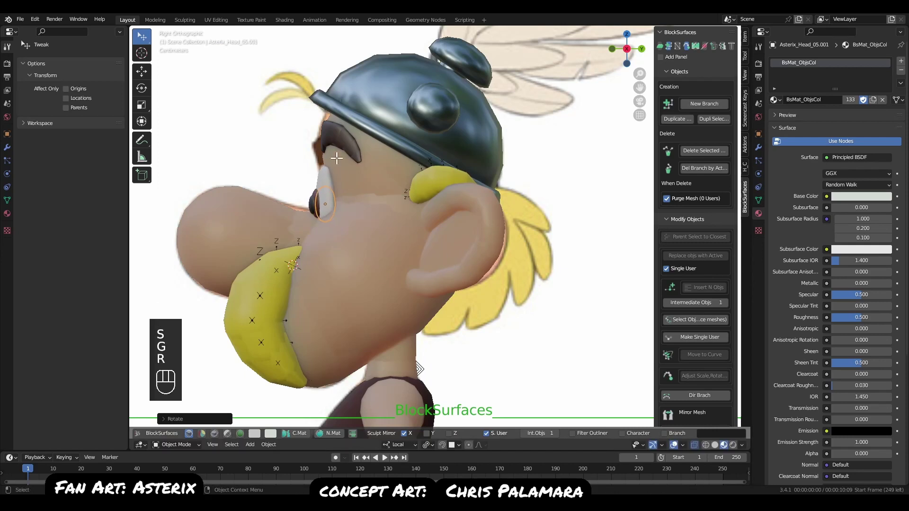
# Move the eyebrow's innermost segment down about 0.026 m and rotate it slightly in the side view.
pyautogui.click(390, 211)
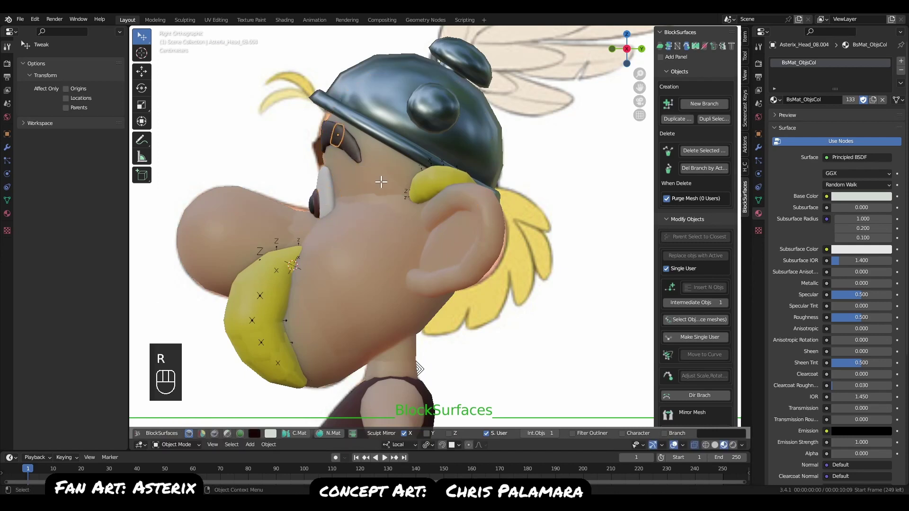
pyautogui.press('Left')
pyautogui.press('g')
pyautogui.press('Escape')
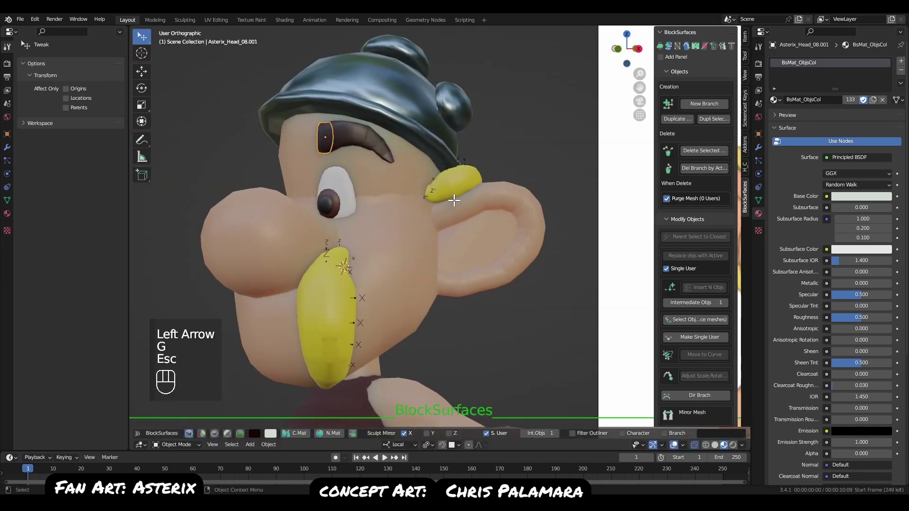
pyautogui.press('p')
pyautogui.press('p')
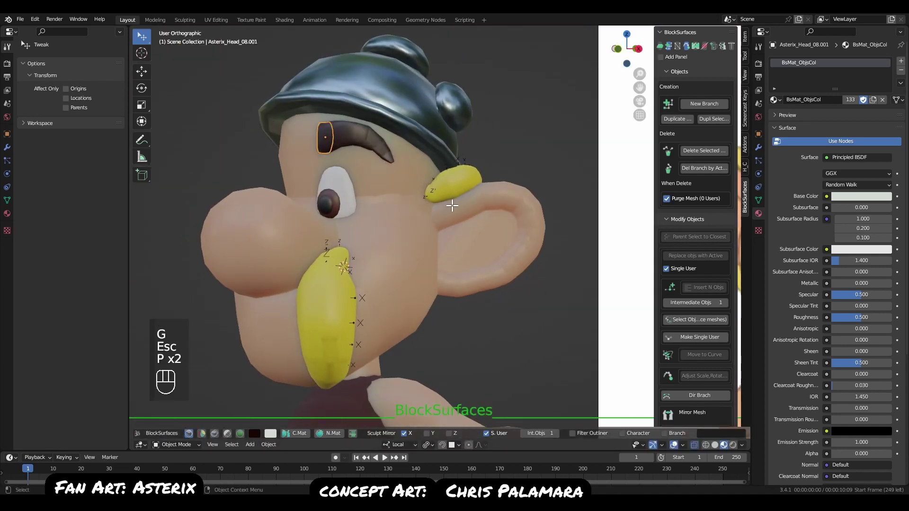
pyautogui.press('q')
pyautogui.press('g')
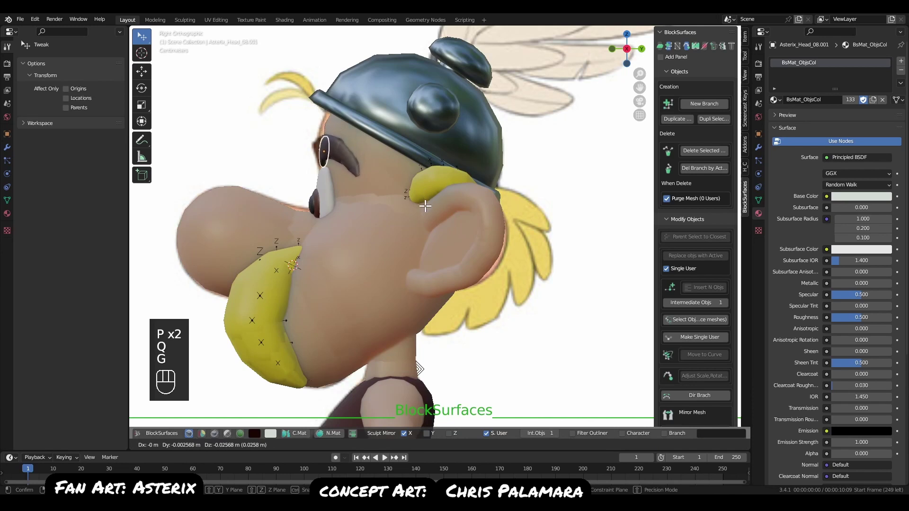
pyautogui.click(425, 206)
pyautogui.press('r')
pyautogui.click(440, 194)
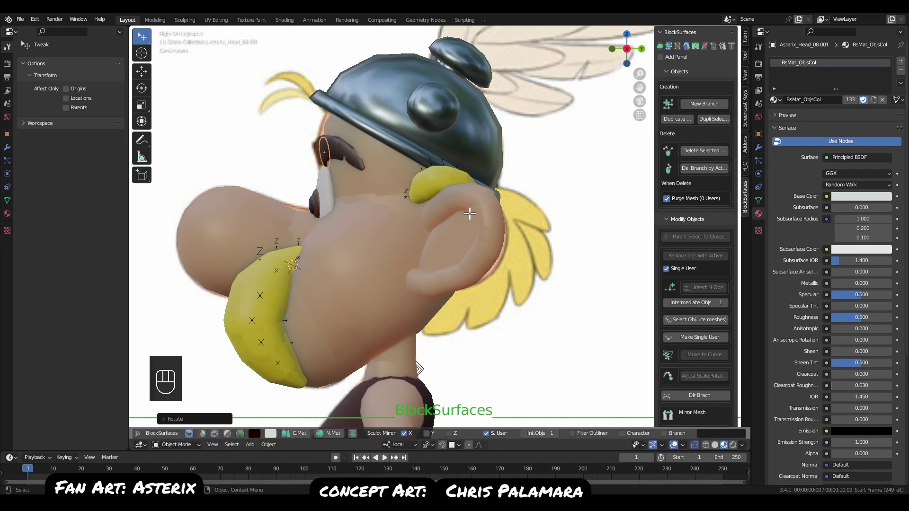
pyautogui.press('s')
pyautogui.press('z')
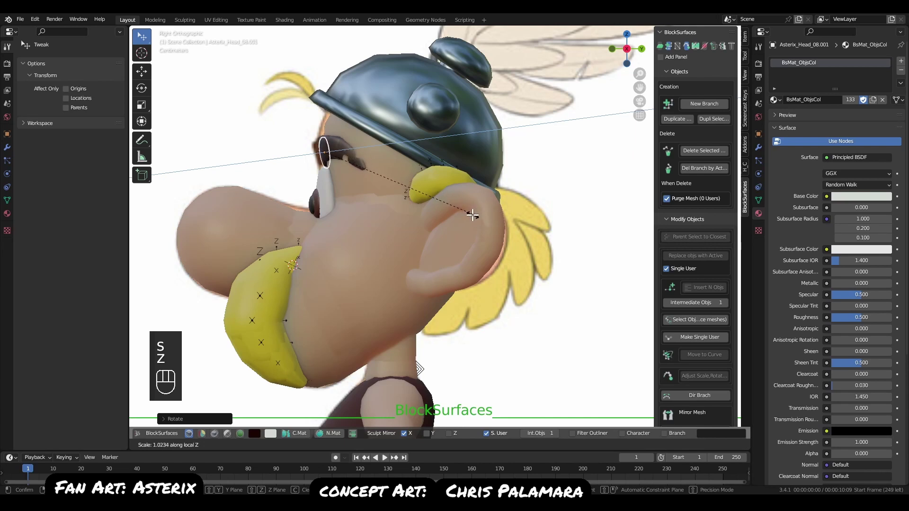
pyautogui.press('Escape')
# Select all linked segments of the eyebrow and scale them up along their local Z axis.
pyautogui.hotkey('ctrl', 'l')
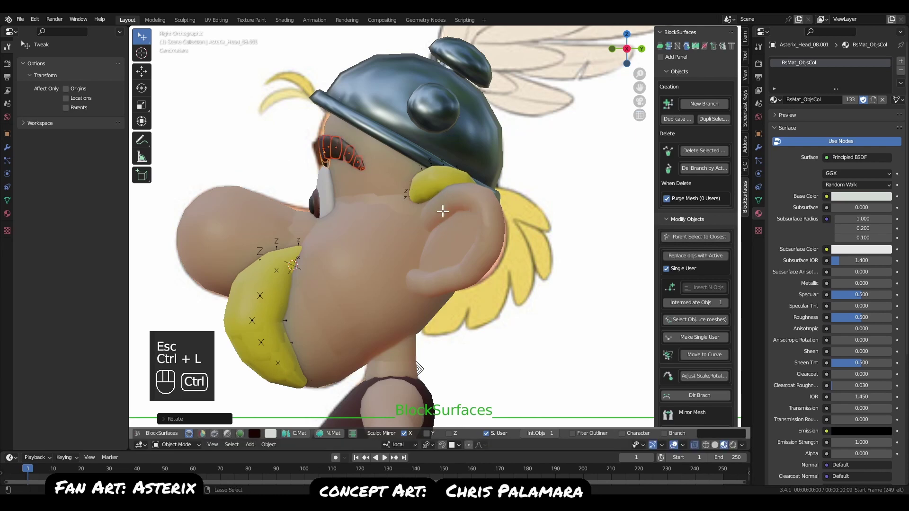
pyautogui.hotkey('ctrl', 'shift', 'alt', 'p')
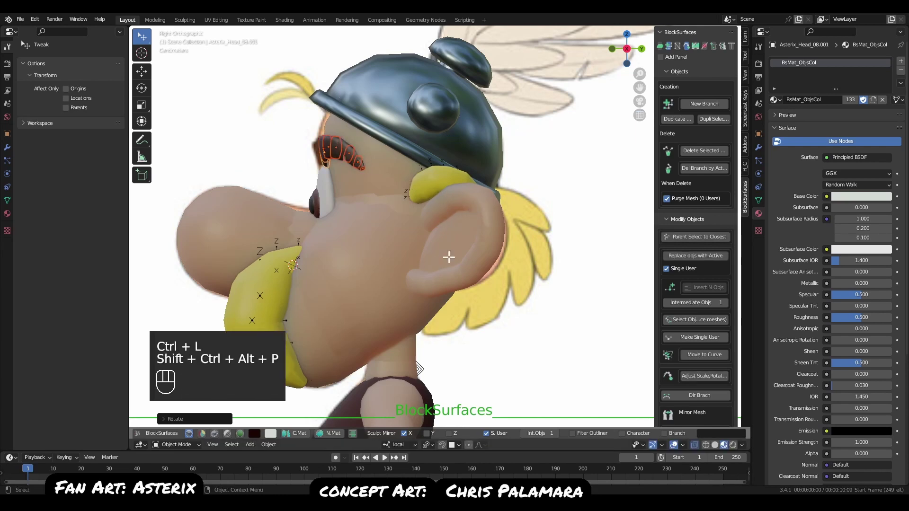
pyautogui.press('s')
pyautogui.press('z')
pyautogui.click(607, 243)
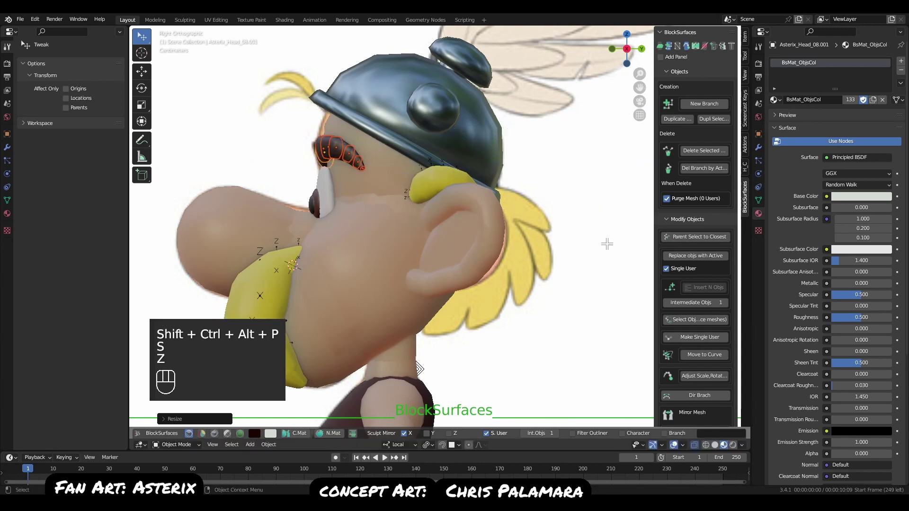
pyautogui.hotkey('alt', 'z')
pyautogui.moveTo(388, 224); pyautogui.dragTo(456, 237, button='middle')
pyautogui.hotkey('alt', 'a')
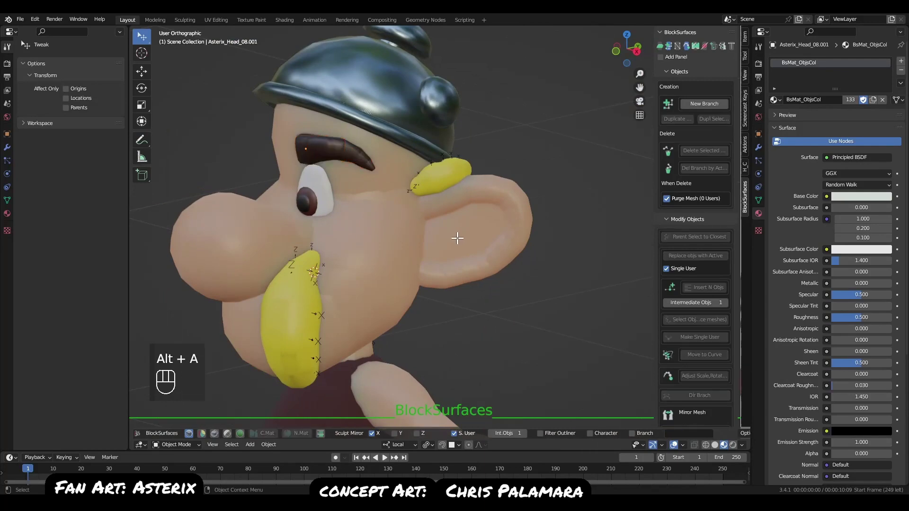
# Sculpt the nose wider and flatter in the front view with the Grab brush, following the concept art.
pyautogui.press('q')
pyautogui.scroll(-5, 540, 268)
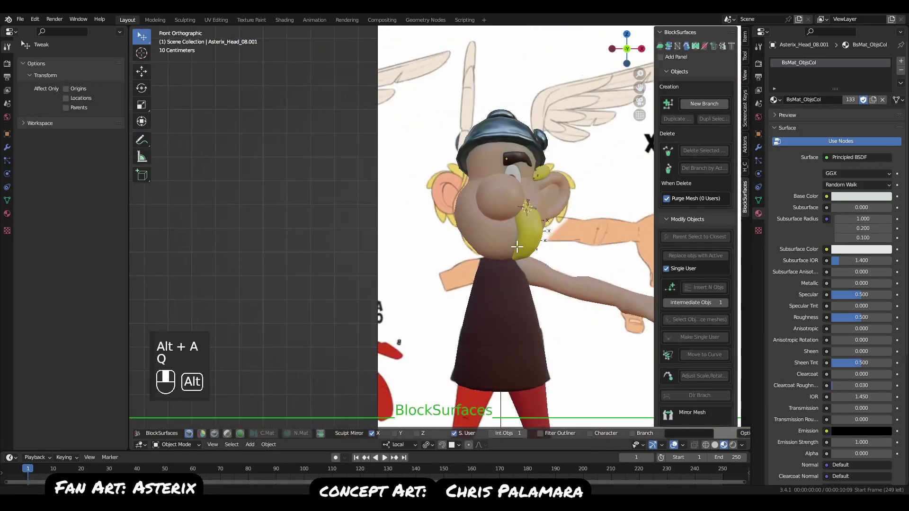
pyautogui.scroll(4, 415, 215)
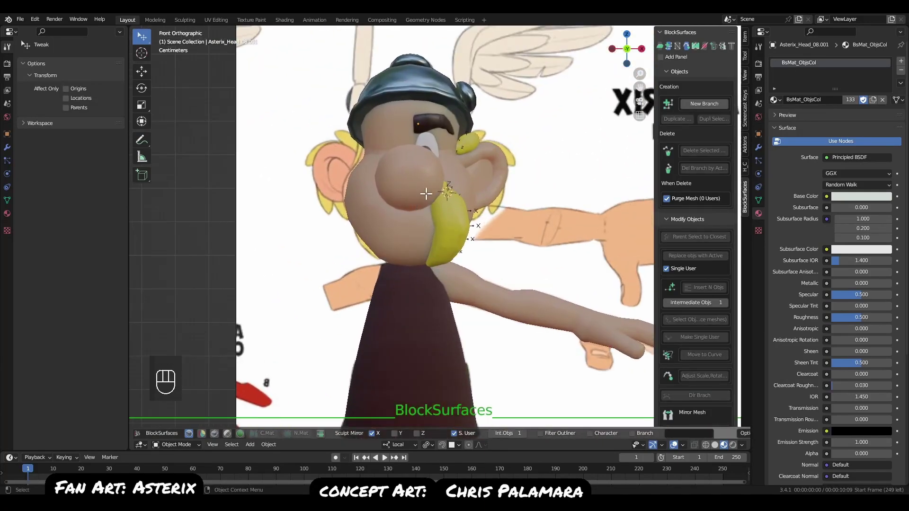
pyautogui.click(426, 194)
pyautogui.moveTo(474, 213)
pyautogui.mouseDown(button='middle')
pyautogui.moveTo(502, 219)
pyautogui.moveTo(488, 219)
pyautogui.mouseUp(button='middle')
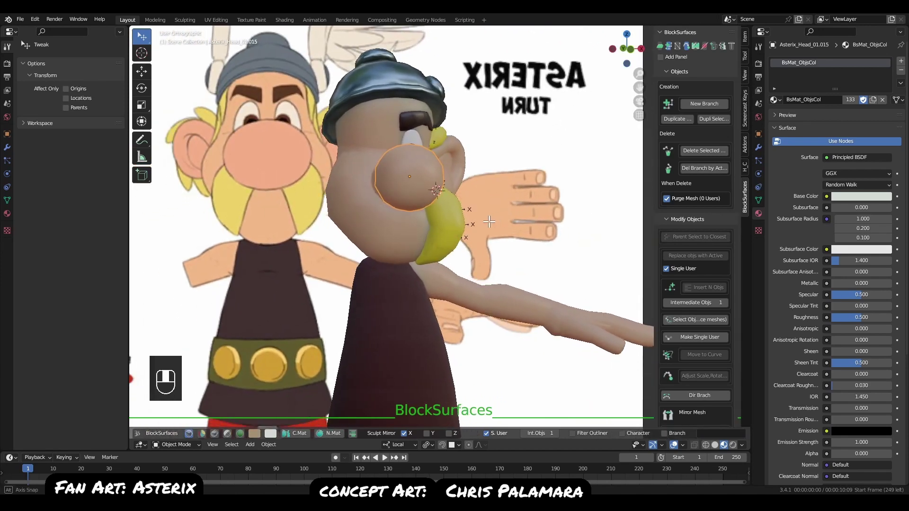
pyautogui.press('q')
pyautogui.press('Tab')
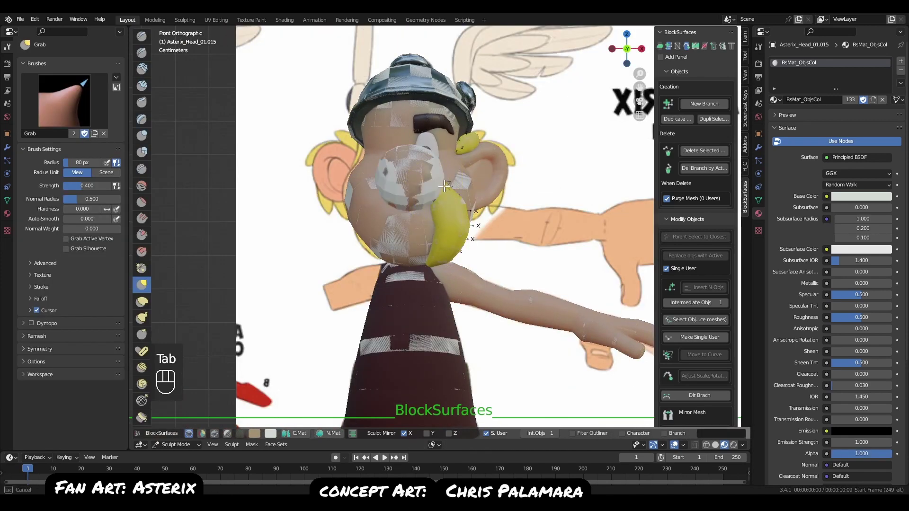
pyautogui.moveTo(444, 186); pyautogui.dragTo(488, 146, button='middle')
pyautogui.press('q')
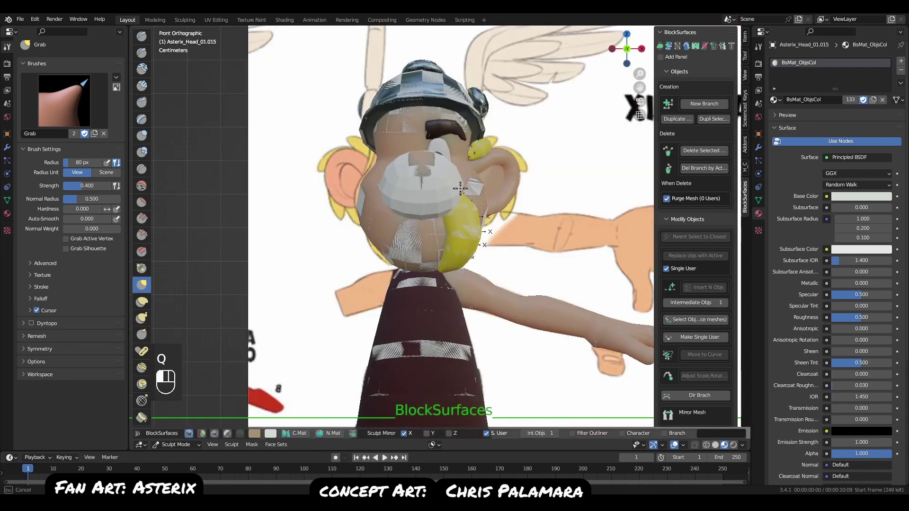
pyautogui.press('v')
pyautogui.press('v')
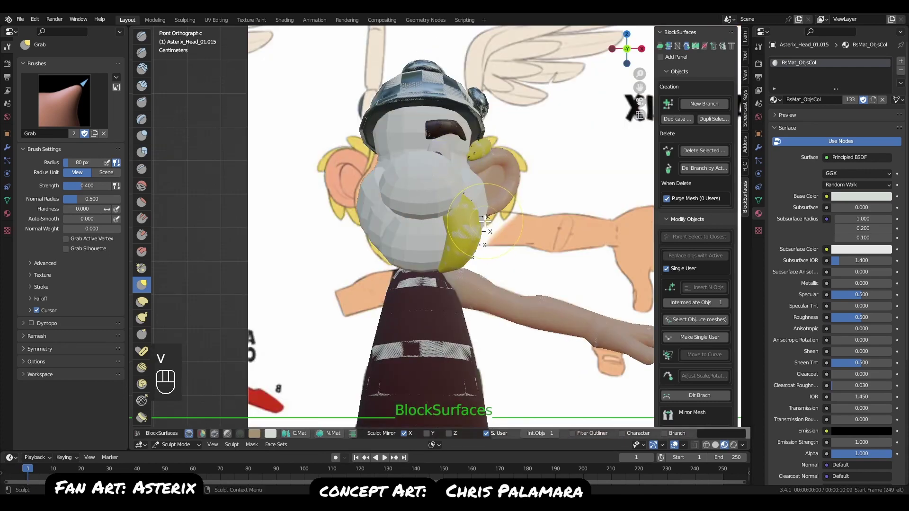
pyautogui.press('Tab')
# Select the white of the eye and move it up about 0.011 m in the side view.
pyautogui.moveTo(490, 268); pyautogui.dragTo(450, 256, button='middle')
pyautogui.press('q')
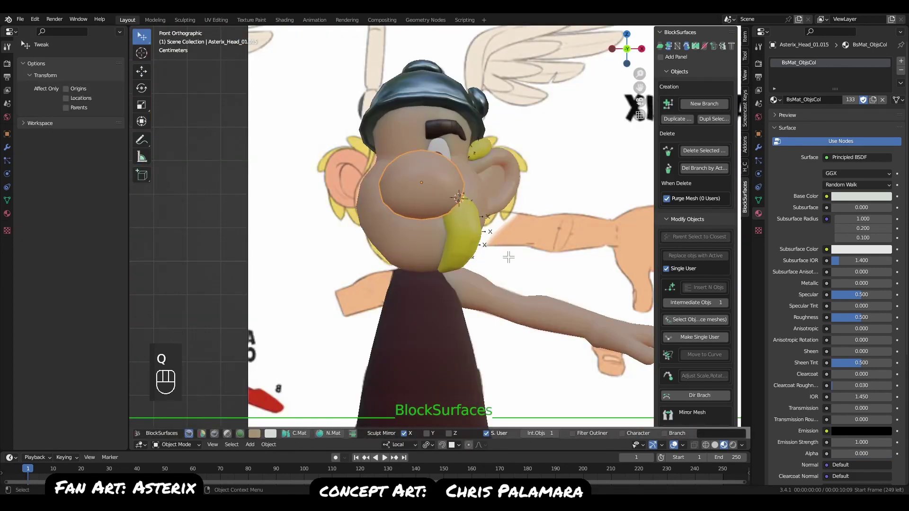
pyautogui.scroll(-4, 513, 258)
pyautogui.moveTo(514, 247); pyautogui.dragTo(487, 244, button='middle')
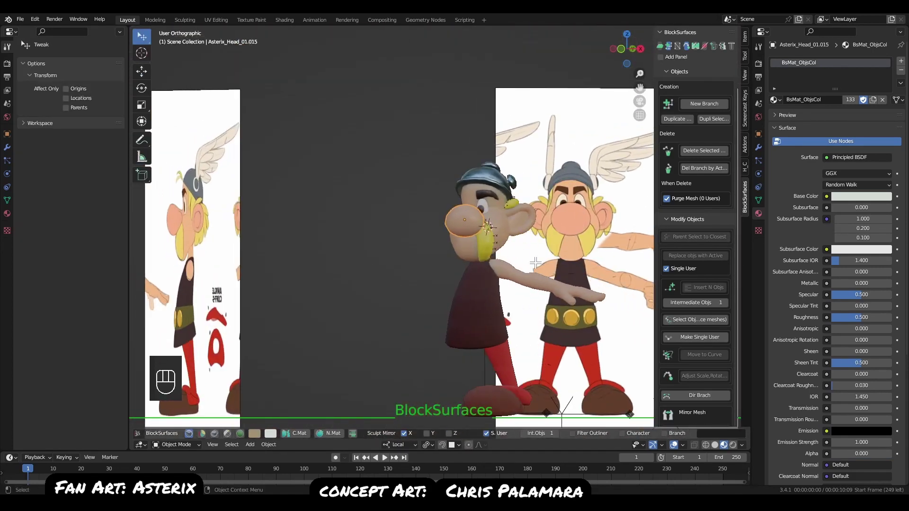
pyautogui.press('q')
pyautogui.keyDown('alt'); pyautogui.moveTo(533, 264); pyautogui.dragTo(417, 274, button='right'); pyautogui.keyUp('alt')
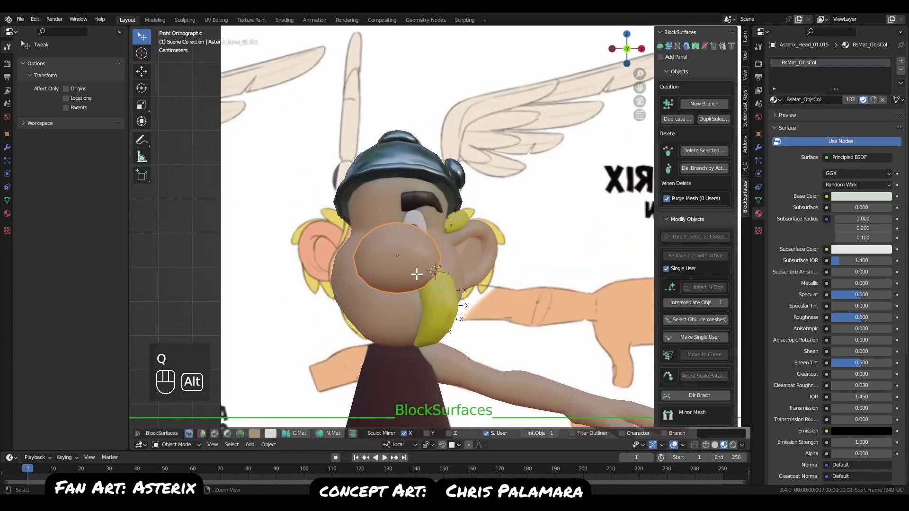
pyautogui.click(405, 204)
pyautogui.moveTo(494, 247); pyautogui.dragTo(416, 242, button='middle')
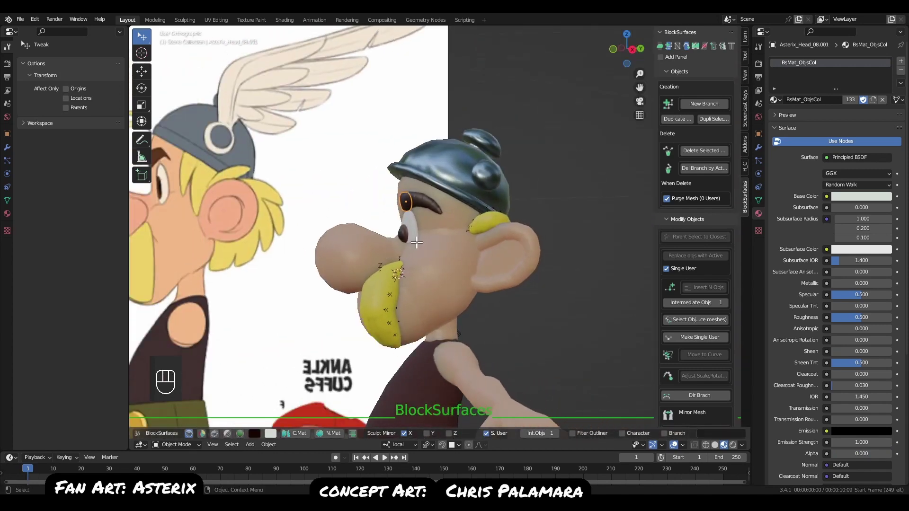
pyautogui.press('q')
pyautogui.press('g')
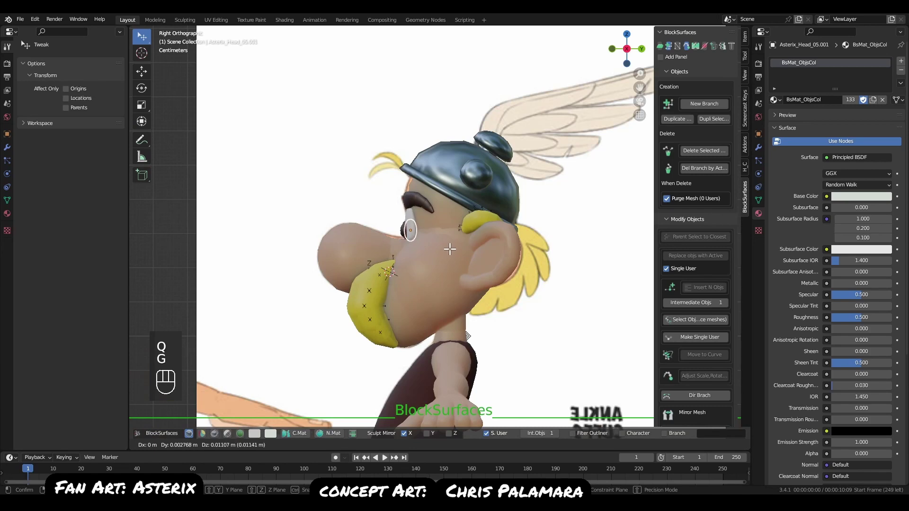
pyautogui.click(450, 249)
# Move the eyebrow's innermost segment up about 0.012 m in the front view and clear the selection.
pyautogui.press('q')
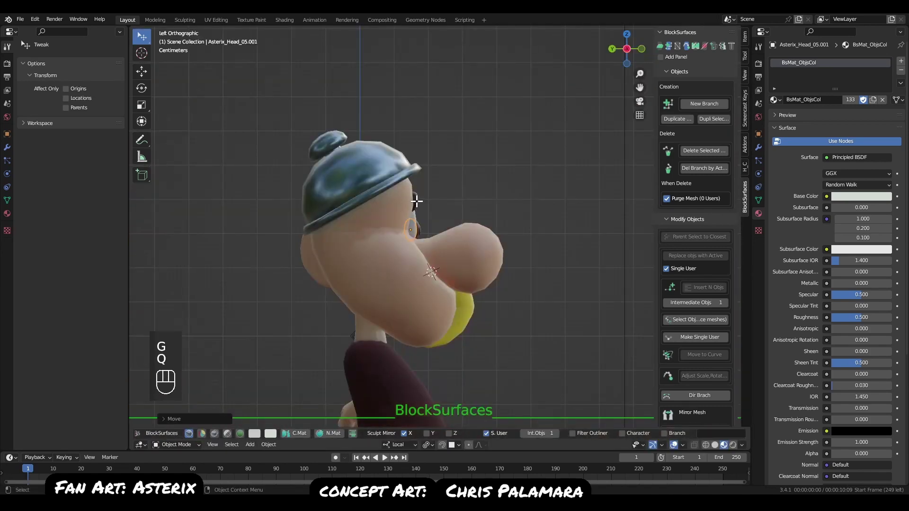
pyautogui.press('q')
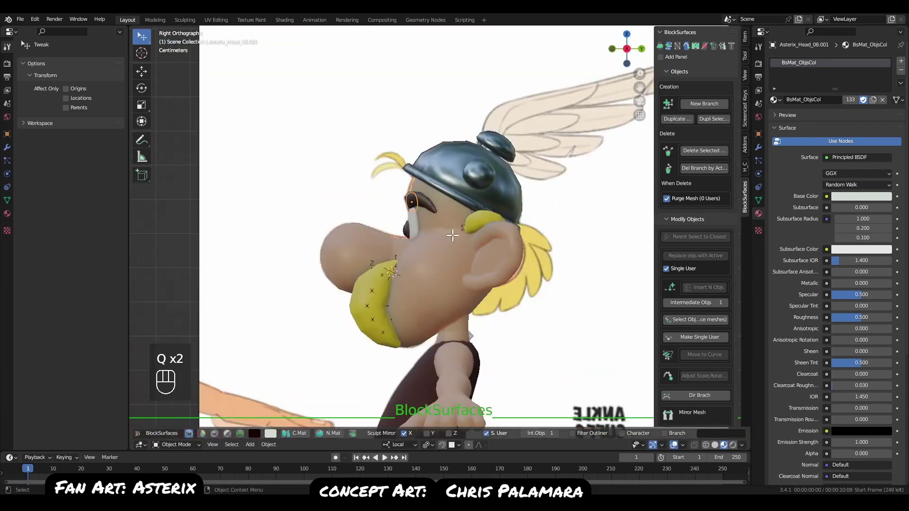
pyautogui.press('q')
pyautogui.press('g')
pyautogui.press('Escape')
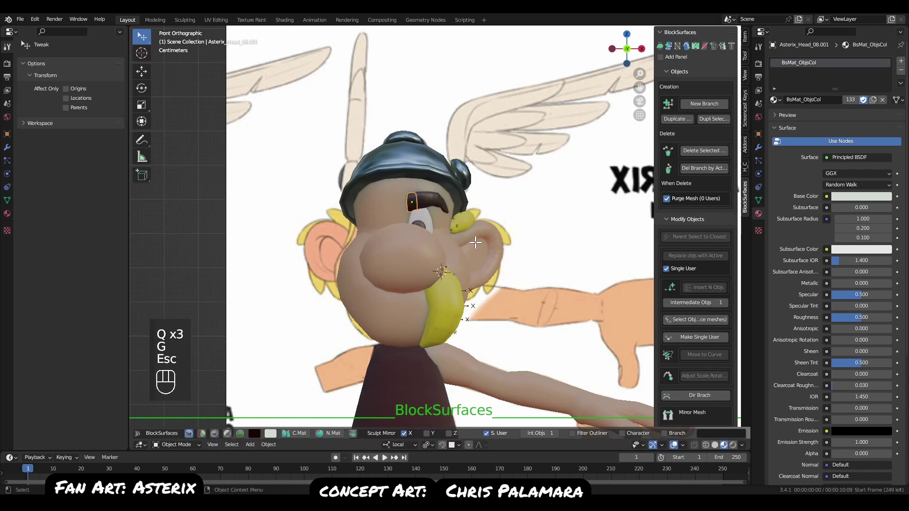
pyautogui.press('g')
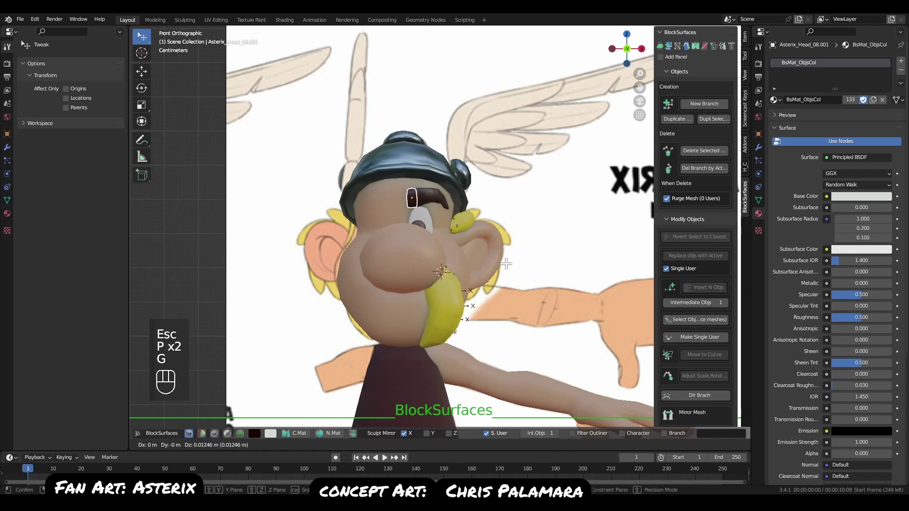
pyautogui.click(505, 262)
pyautogui.press('q')
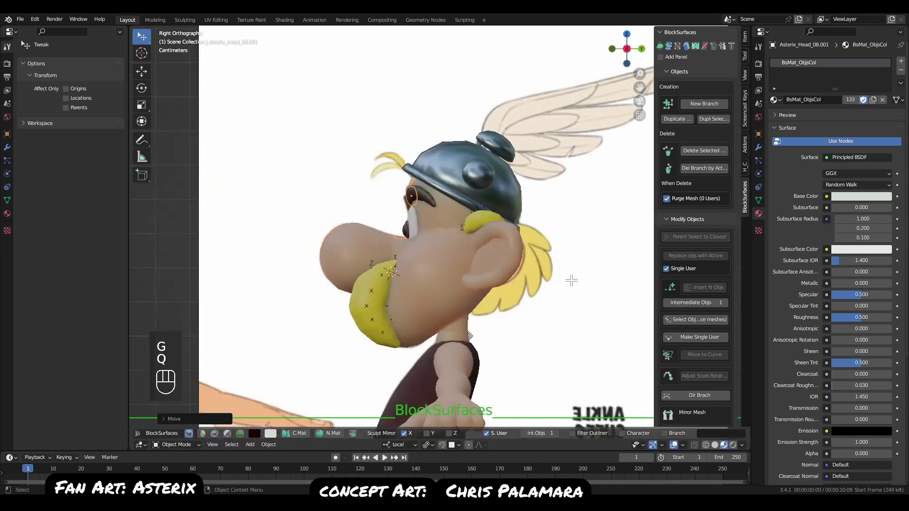
pyautogui.press('q')
pyautogui.scroll(-2, 490, 271)
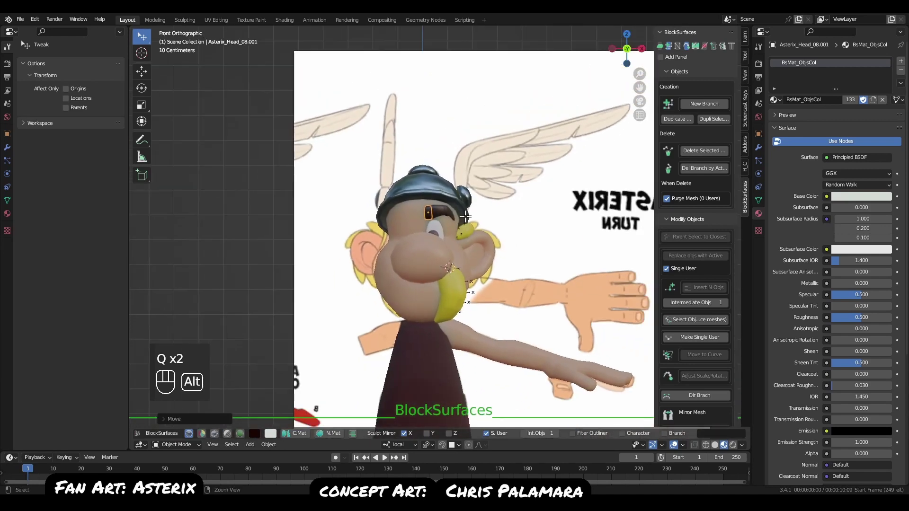
pyautogui.hotkey('alt', 'a')
# Duplicate the branch of the hair lock above the ear and move the copy back about 0.09 m in the side view.
pyautogui.press('q')
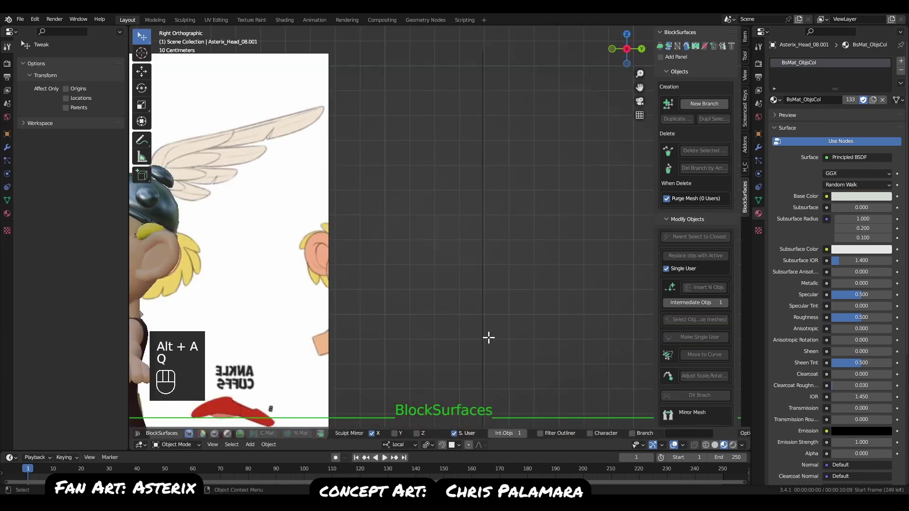
pyautogui.keyDown('alt'); pyautogui.moveTo(305, 278); pyautogui.dragTo(258, 249, button='right'); pyautogui.keyUp('alt')
pyautogui.keyDown('alt'); pyautogui.moveTo(258, 248); pyautogui.dragTo(464, 213, button='middle'); pyautogui.keyUp('alt')
pyautogui.keyDown('alt'); pyautogui.moveTo(465, 213); pyautogui.dragTo(530, 221, button='right'); pyautogui.keyUp('alt')
pyautogui.click(353, 212)
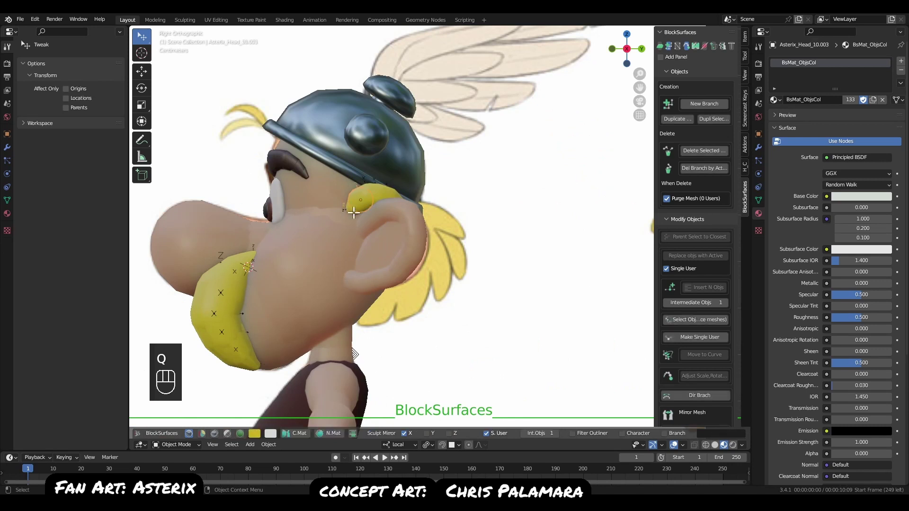
pyautogui.moveTo(354, 212); pyautogui.dragTo(394, 247, button='middle')
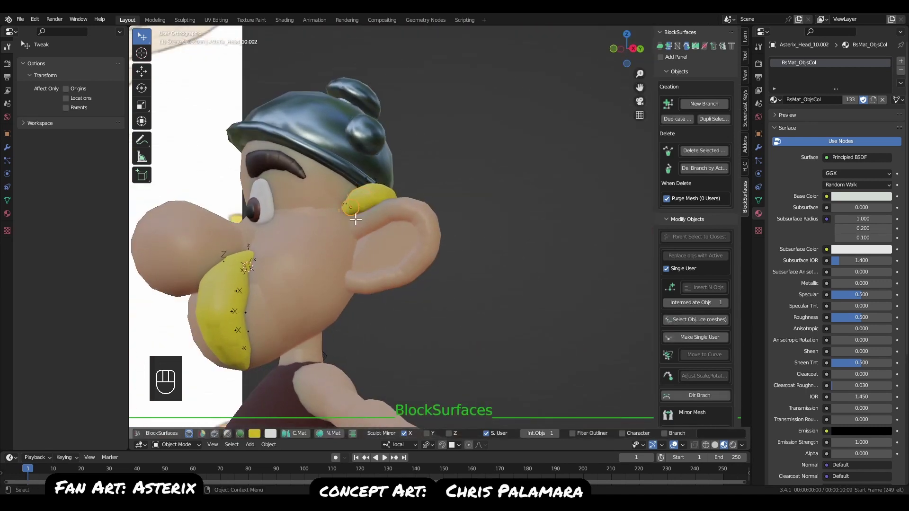
pyautogui.hotkey('ctrl', 'alt', 'd')
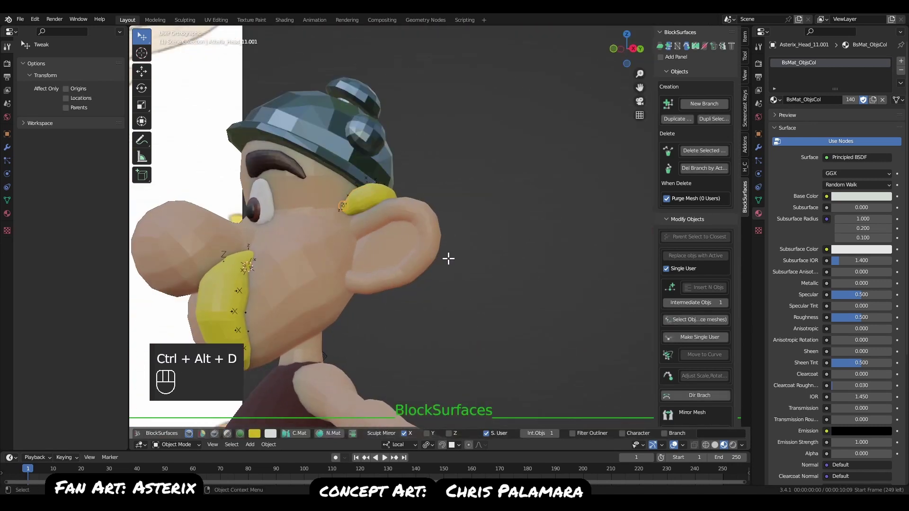
pyautogui.press('q')
pyautogui.press('g')
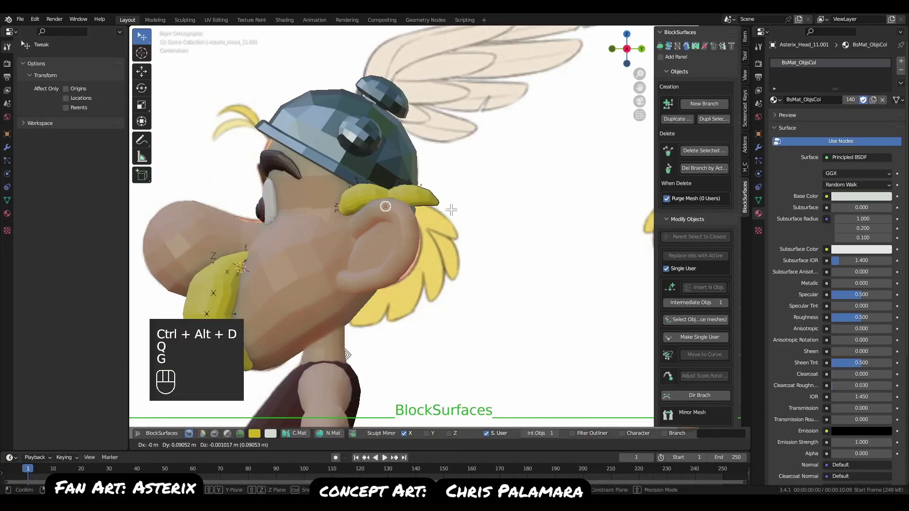
pyautogui.click(398, 209)
# Rotate the duplicated hair lock downward, scale it up by about 1.2 and position it behind the ear under the helmet rim.
pyautogui.press('r')
pyautogui.press('s')
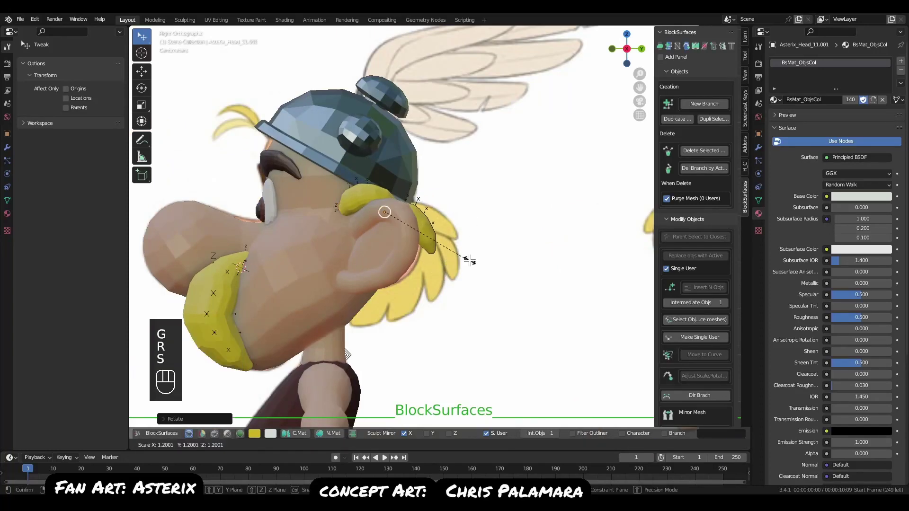
pyautogui.press('g')
pyautogui.press('r')
pyautogui.press('g')
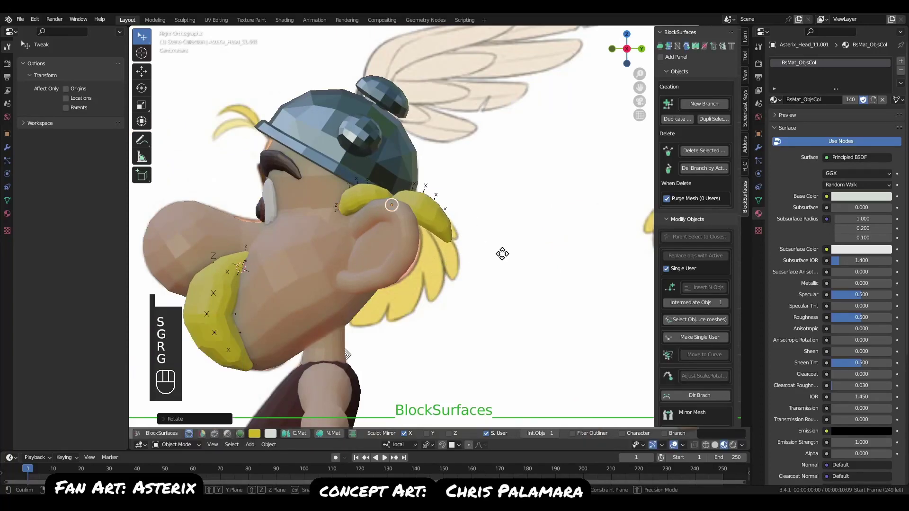
pyautogui.click(509, 274)
# Enlarge the duplicated lock, rotate it down along the back of the ear and move it down about 0.09 m in the side view.
pyautogui.moveTo(510, 274); pyautogui.dragTo(412, 304, button='middle')
pyautogui.press('q')
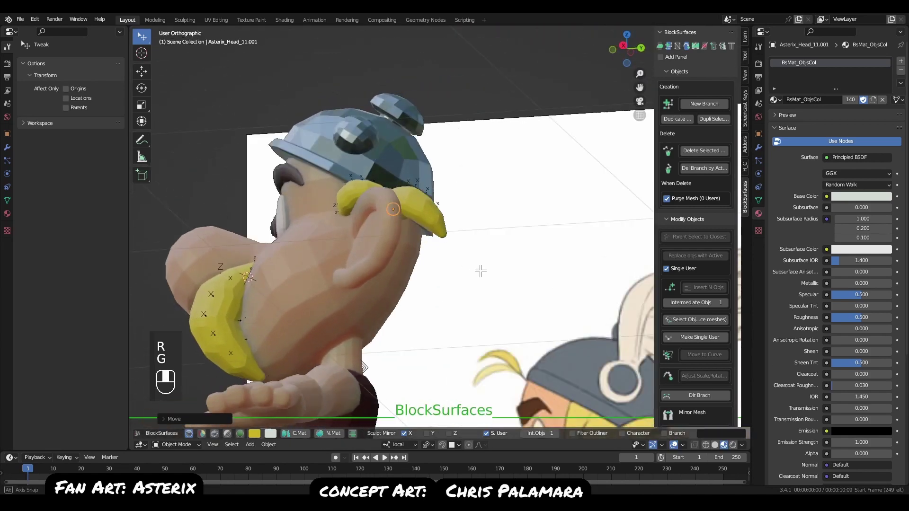
pyautogui.press('s')
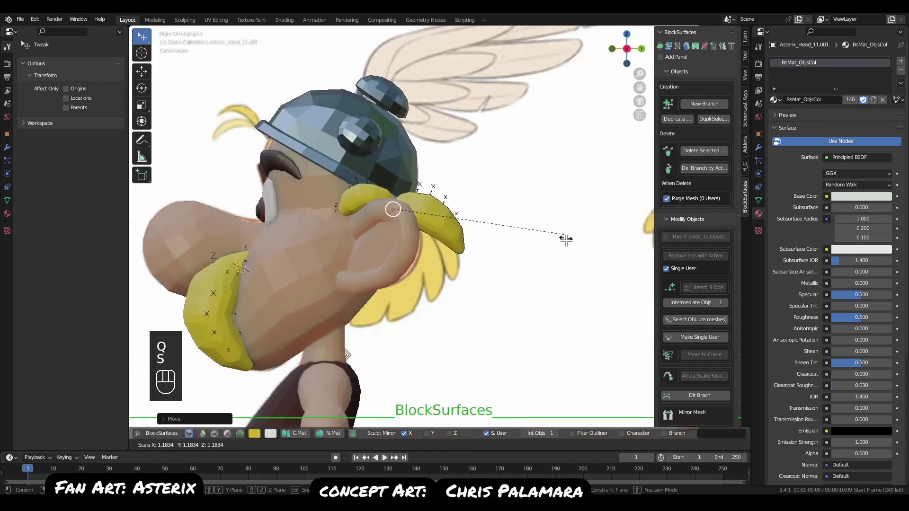
pyautogui.press('r')
pyautogui.click(506, 278)
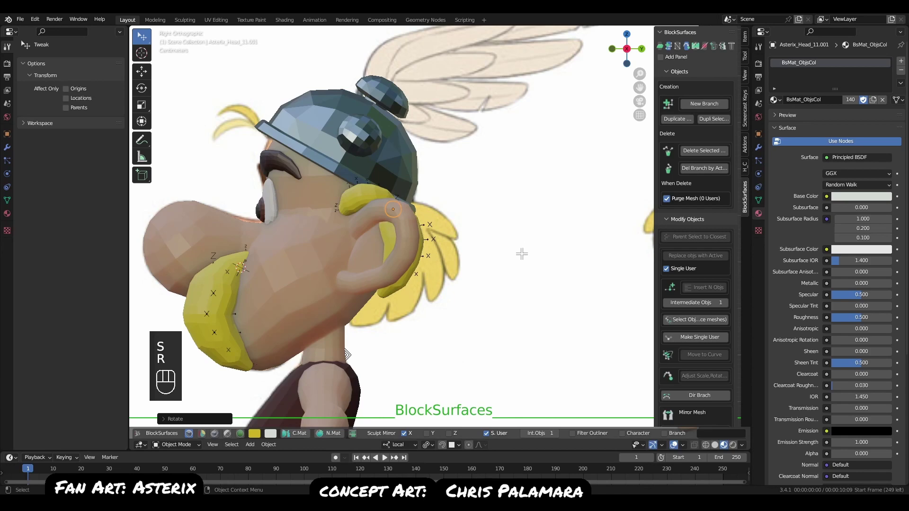
pyautogui.press('r')
pyautogui.press('g')
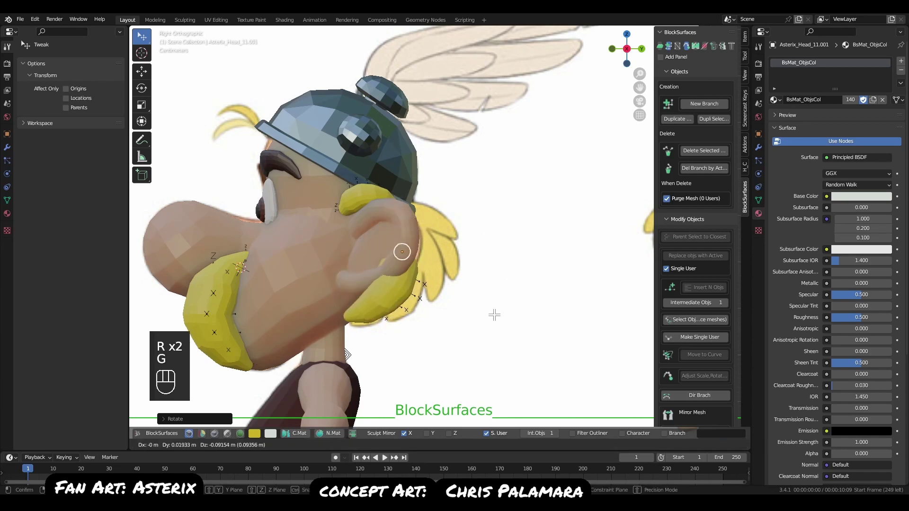
pyautogui.click(495, 314)
# From behind the head, tilt the duplicated lock freely, enlarge it and reposition it beside the back of the ear.
pyautogui.moveTo(495, 315); pyautogui.dragTo(450, 303, button='middle')
pyautogui.press('r')
pyautogui.press('r')
pyautogui.click(497, 316)
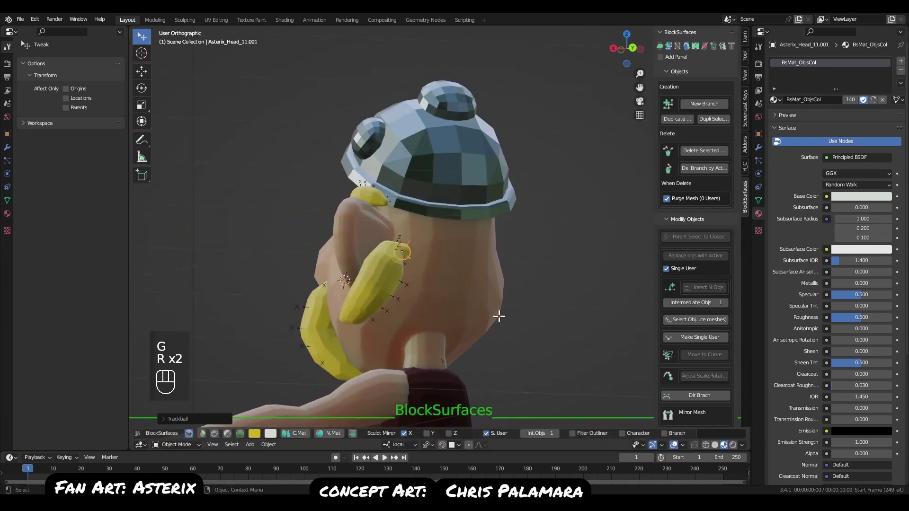
pyautogui.press('r')
pyautogui.click(505, 302)
pyautogui.press('s')
pyautogui.click(538, 305)
pyautogui.press('g')
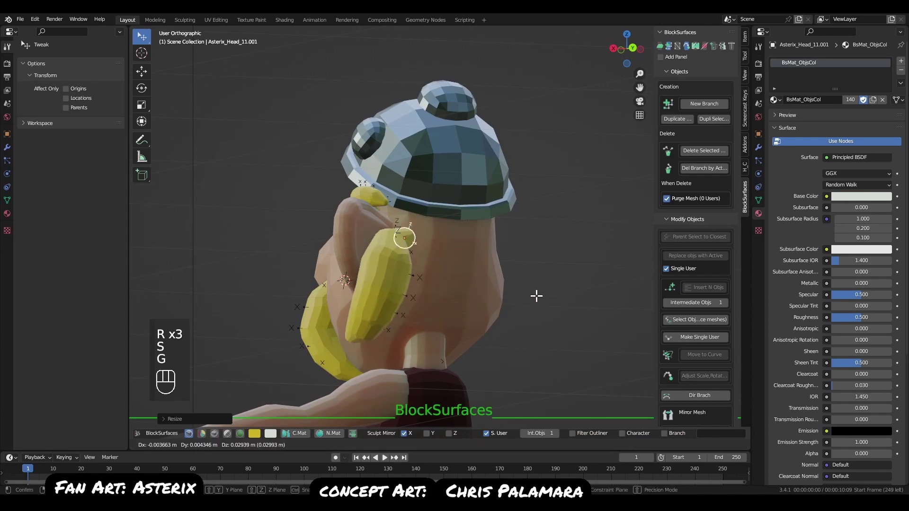
pyautogui.click(491, 316)
pyautogui.press('r')
pyautogui.click(518, 319)
# In the side view, shrink, rotate and shift the duplicated lock forward so it follows the concept hair below the ear.
pyautogui.press('q')
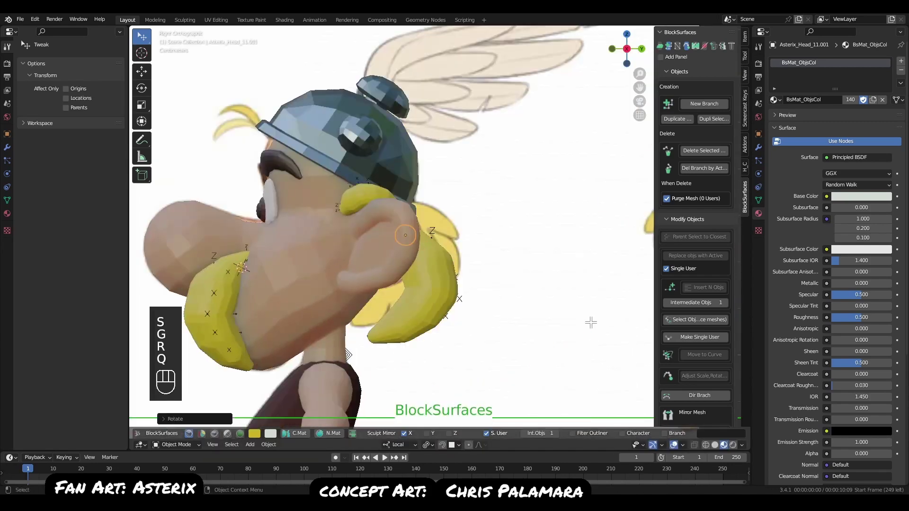
pyautogui.press('r')
pyautogui.press('s')
pyautogui.click(525, 327)
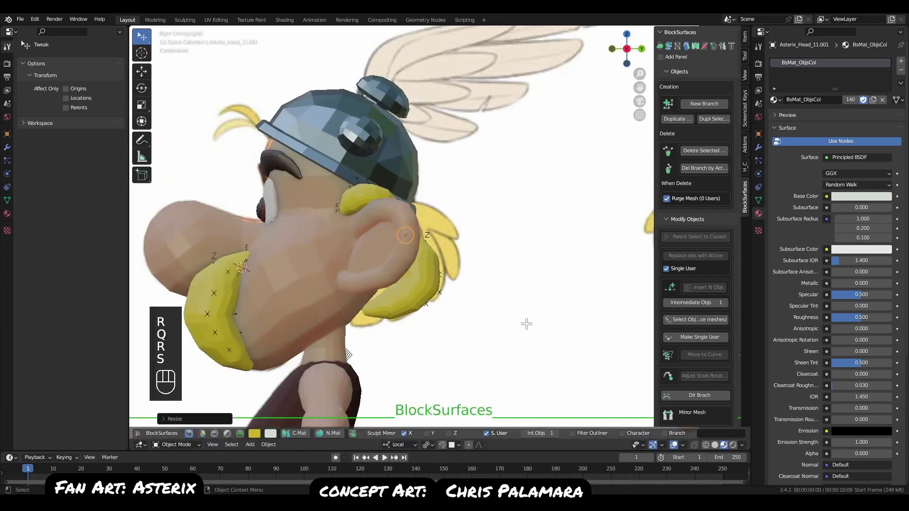
pyautogui.press('r')
pyautogui.click(566, 304)
pyautogui.press('g')
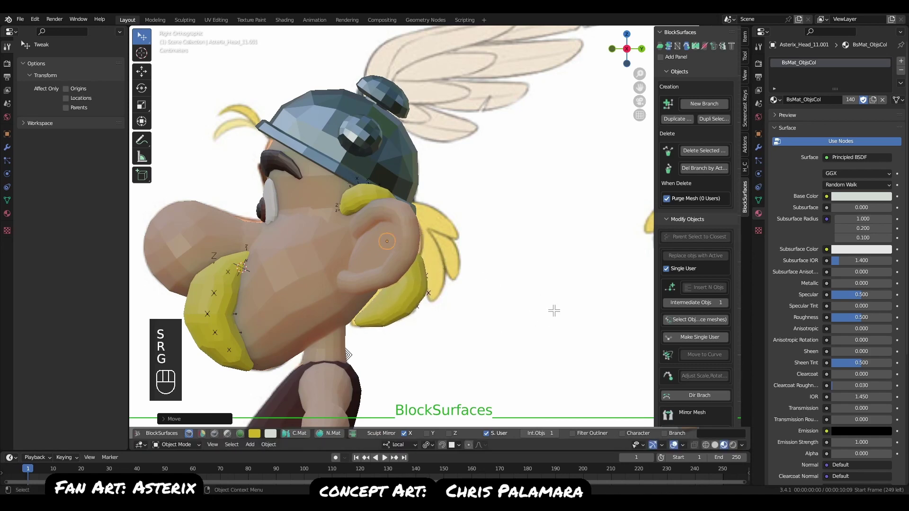
pyautogui.press('r')
pyautogui.click(522, 325)
pyautogui.moveTo(521, 324); pyautogui.dragTo(405, 313, button='middle')
pyautogui.press('g')
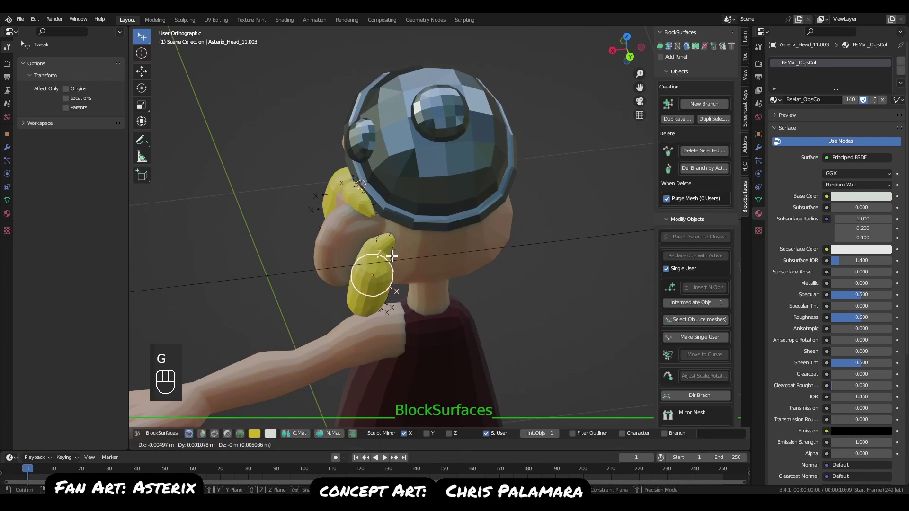
pyautogui.press('Escape')
pyautogui.press('g')
pyautogui.press('Escape')
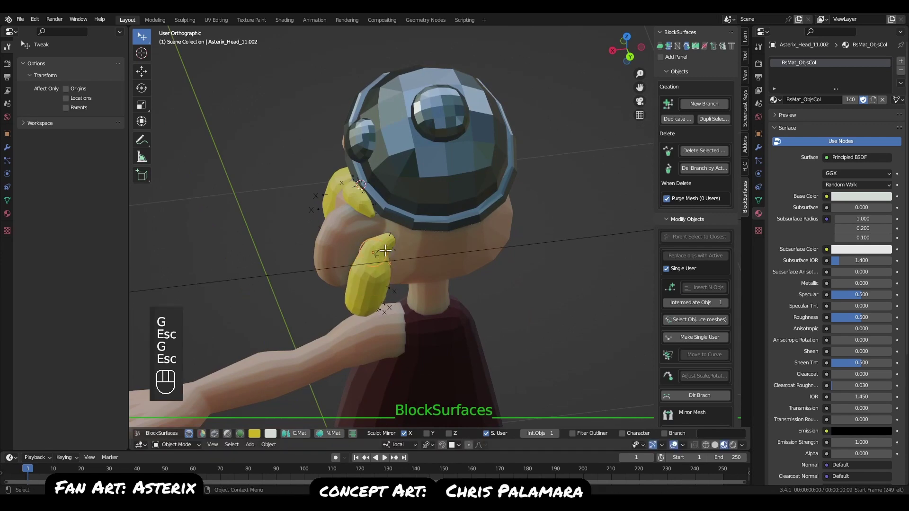
# From behind the head, move the hair lock behind the ear inward against the side of the head.
pyautogui.press('g')
pyautogui.click(413, 264)
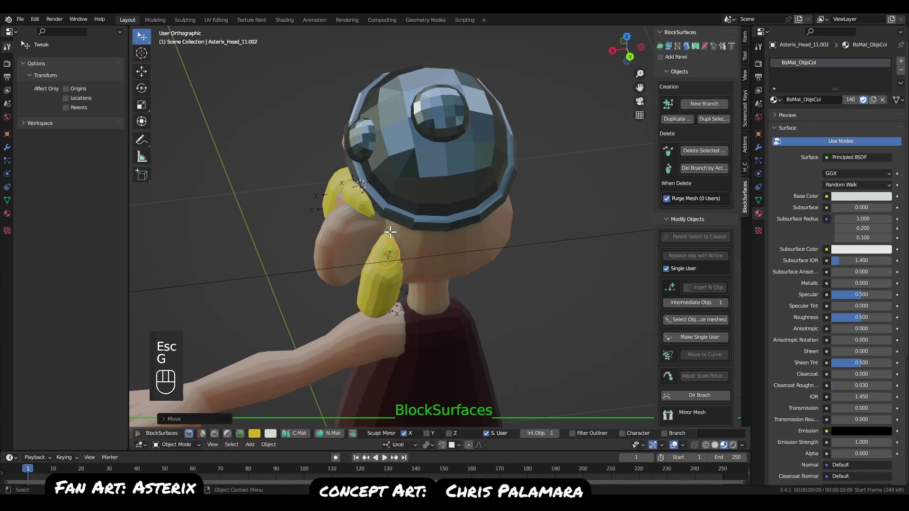
pyautogui.press('g')
pyautogui.click(438, 288)
# In the front view, tilt the lock behind the ear freely to follow the concept hair below the ear.
pyautogui.moveTo(437, 288); pyautogui.dragTo(487, 269, button='middle')
pyautogui.press('q')
pyautogui.click(436, 229)
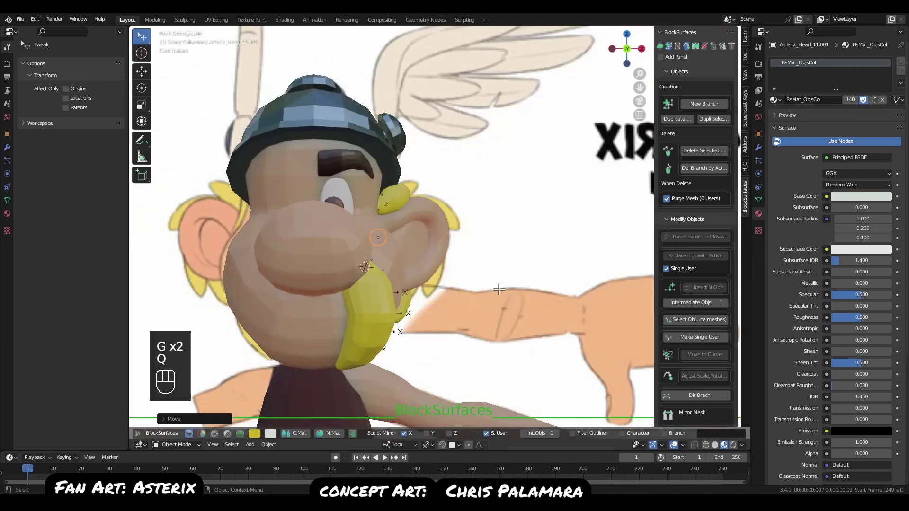
pyautogui.press('q')
pyautogui.click(547, 324)
pyautogui.press('q')
pyautogui.click(519, 306)
pyautogui.press('r')
pyautogui.press('r')
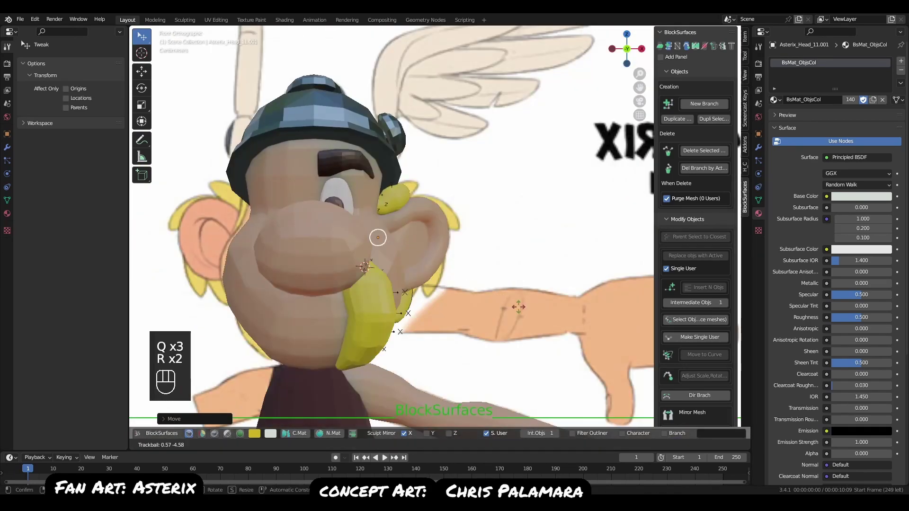
pyautogui.click(507, 310)
# In the side view, rotate the lock slightly and enlarge its lower section.
pyautogui.press('q')
pyautogui.click(549, 313)
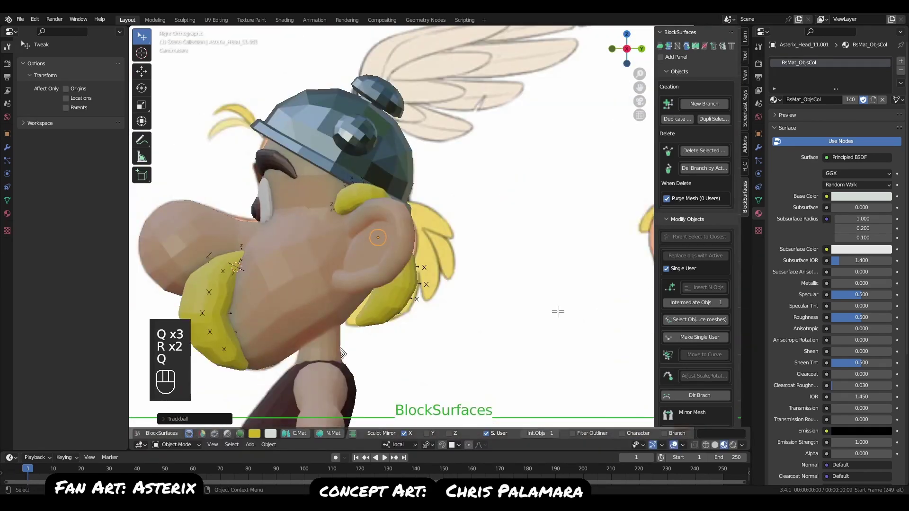
pyautogui.press('r')
pyautogui.click(557, 328)
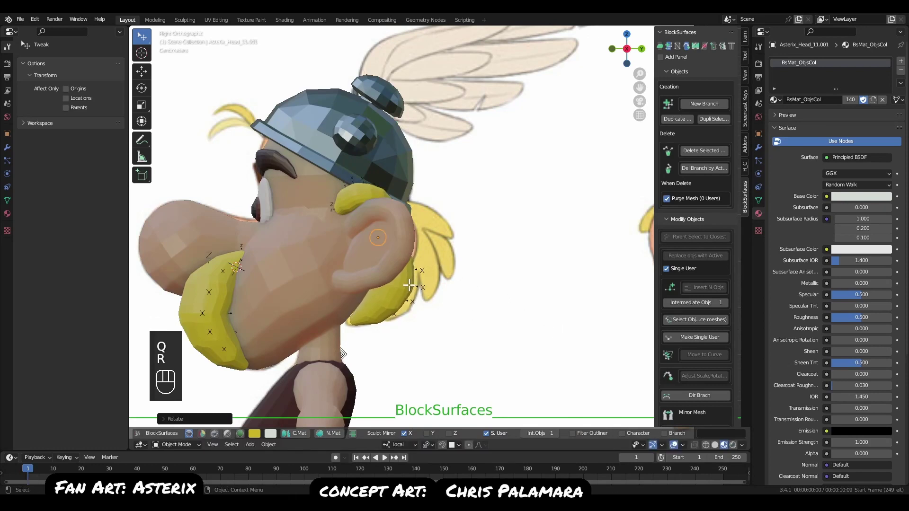
pyautogui.press('s')
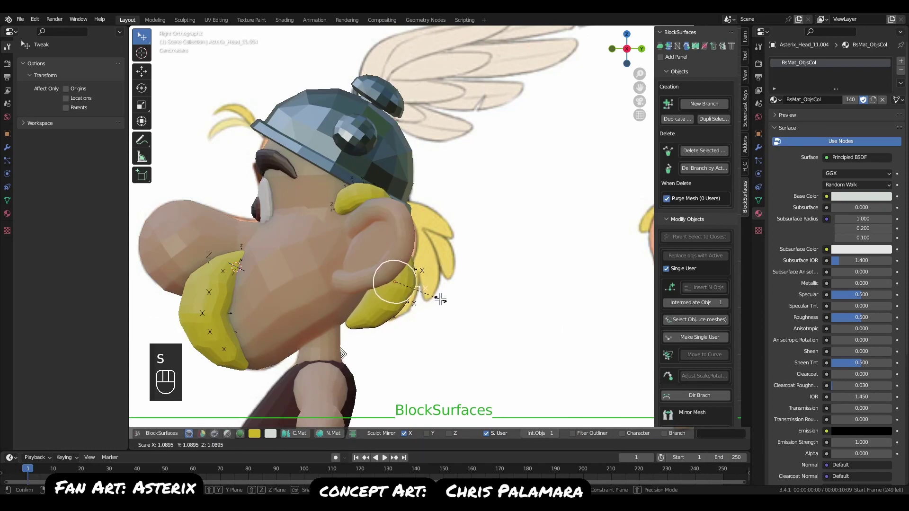
pyautogui.click(438, 292)
# Move and rotate the middle section of the lock to bulge its curve backward below the ear.
pyautogui.press('g')
pyautogui.click(450, 277)
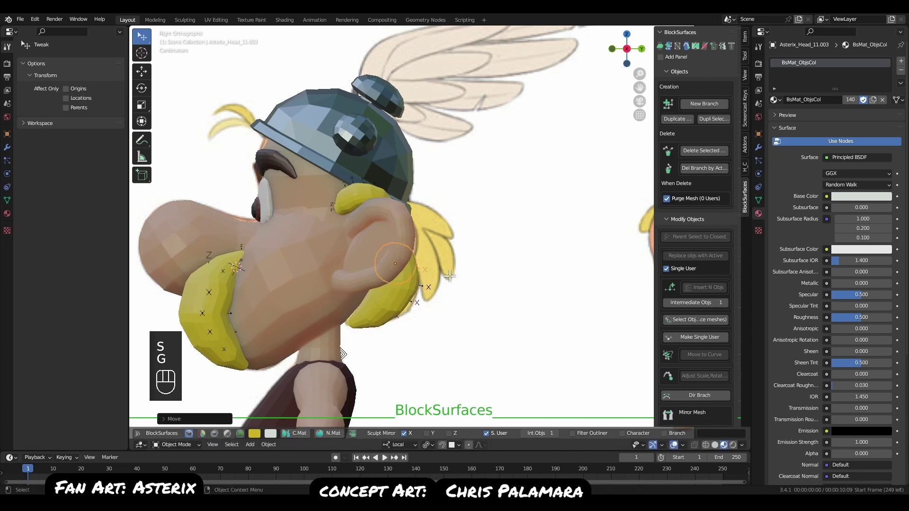
pyautogui.press('r')
pyautogui.click(473, 301)
pyautogui.press('g')
pyautogui.press('g')
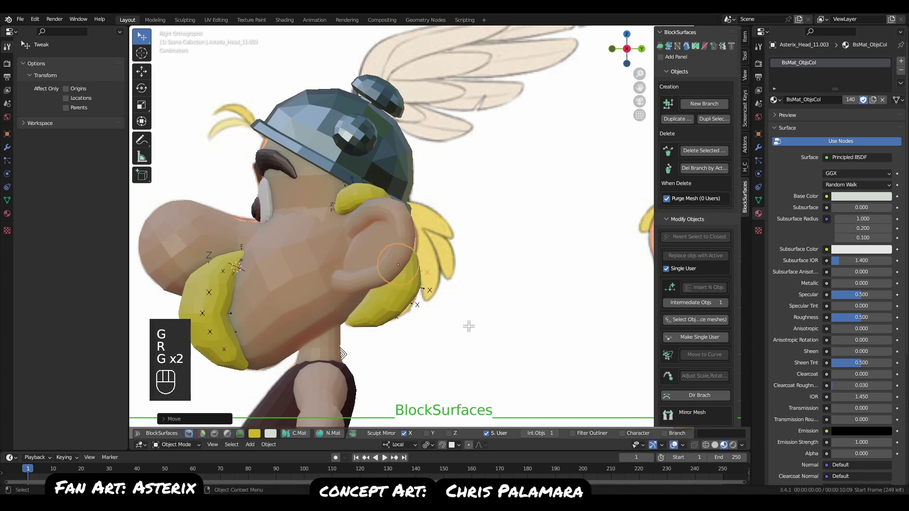
pyautogui.click(472, 321)
# Duplicate the hair lock with its branch, then place and rotate the copy slightly behind the original in the side view.
pyautogui.hotkey('ctrl', 'alt', 'd')
pyautogui.press('g')
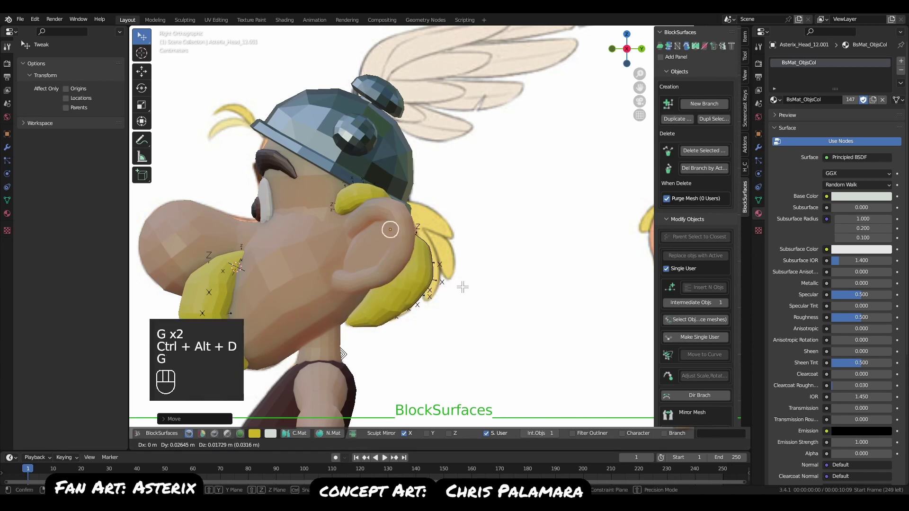
pyautogui.click(476, 317)
pyautogui.press('r')
pyautogui.click(491, 304)
# From behind the head, move the new lock toward the nape, tilt it freely and settle it beside the first lock.
pyautogui.press('q')
pyautogui.press('q')
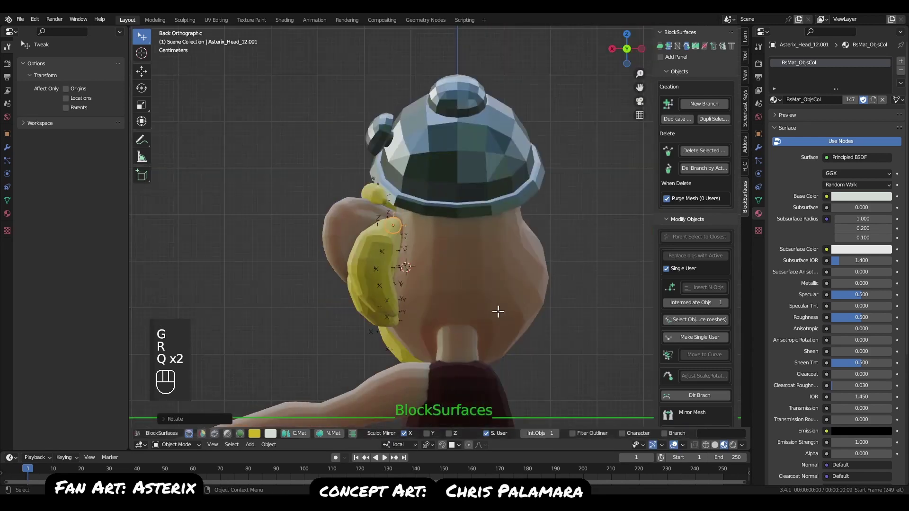
pyautogui.press('g')
pyautogui.click(515, 312)
pyautogui.press('r')
pyautogui.press('r')
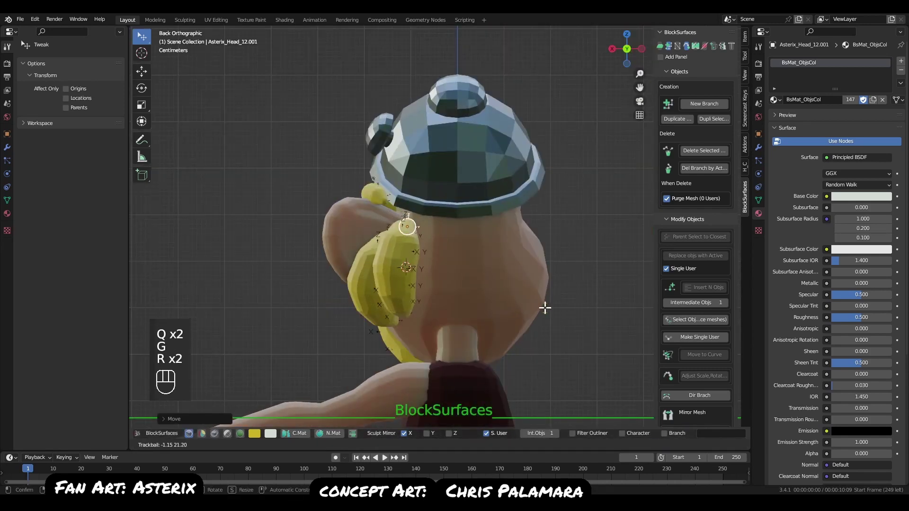
pyautogui.click(547, 308)
pyautogui.moveTo(583, 303); pyautogui.dragTo(566, 290, button='middle')
pyautogui.press('g')
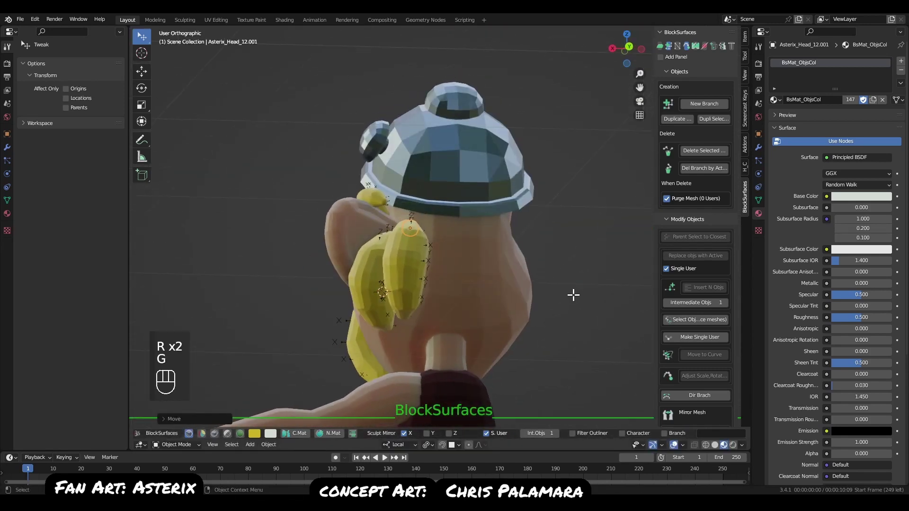
pyautogui.click(573, 297)
# In the back view, duplicate the second lock, move the copy toward the middle of the head and rotate it upright.
pyautogui.press('q')
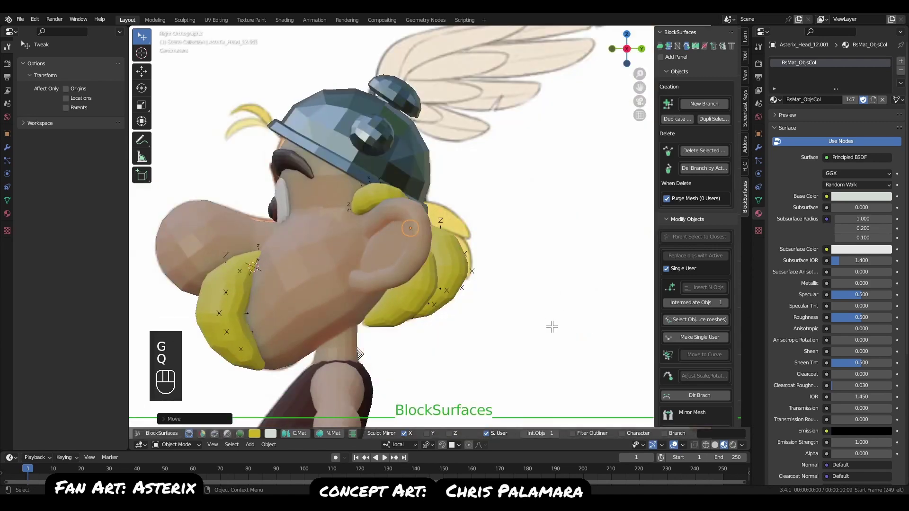
pyautogui.moveTo(515, 318); pyautogui.dragTo(441, 321, button='middle')
pyautogui.press('q')
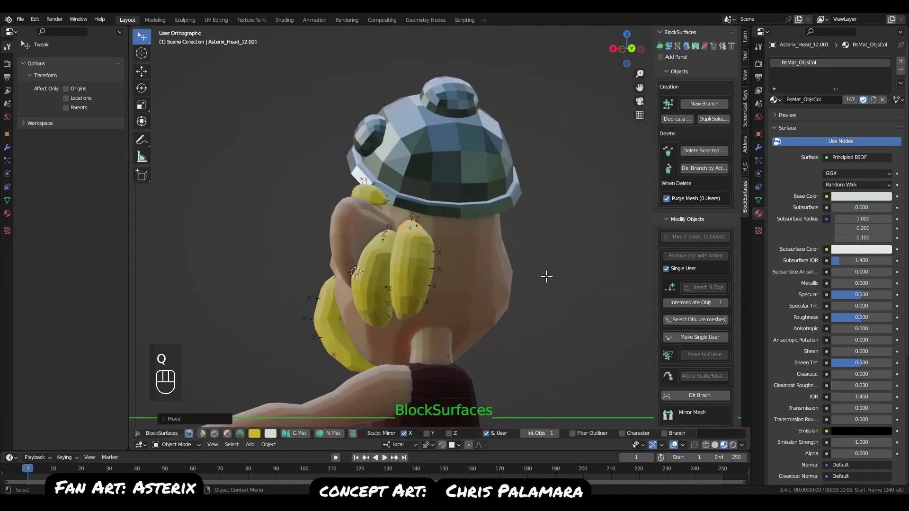
pyautogui.press('q')
pyautogui.hotkey('ctrl', 'alt', 'd')
pyautogui.press('g')
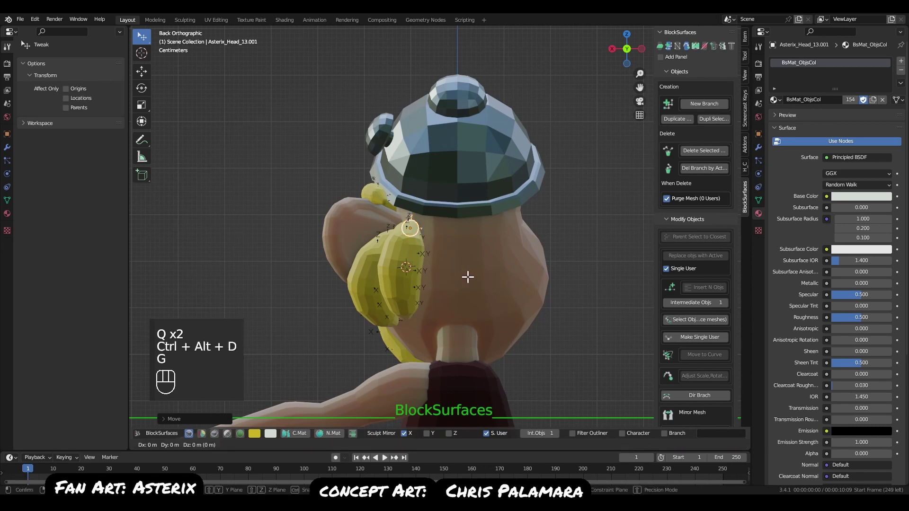
pyautogui.click(489, 281)
pyautogui.press('r')
pyautogui.click(535, 291)
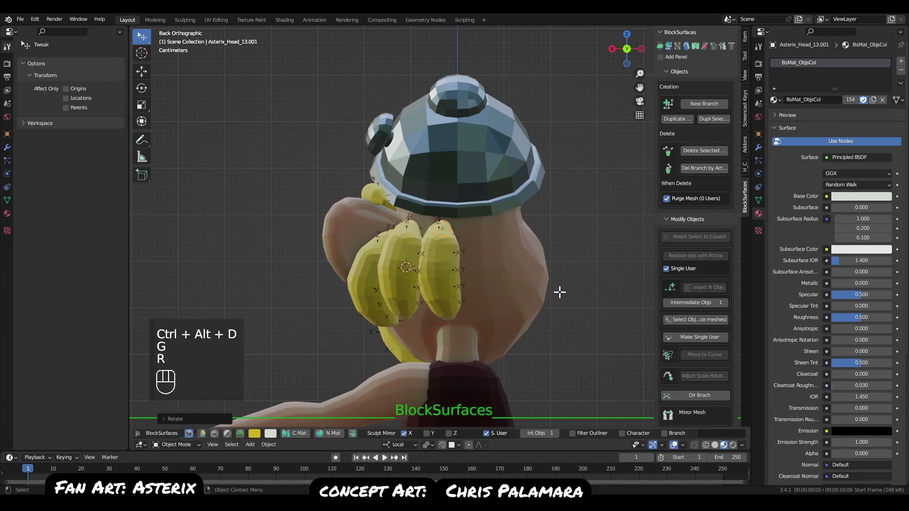
# Tilt the third lock freely, resize it and adjust its position at the back of the head.
pyautogui.press('r')
pyautogui.press('r')
pyautogui.press('r')
pyautogui.press('g')
pyautogui.click(568, 310)
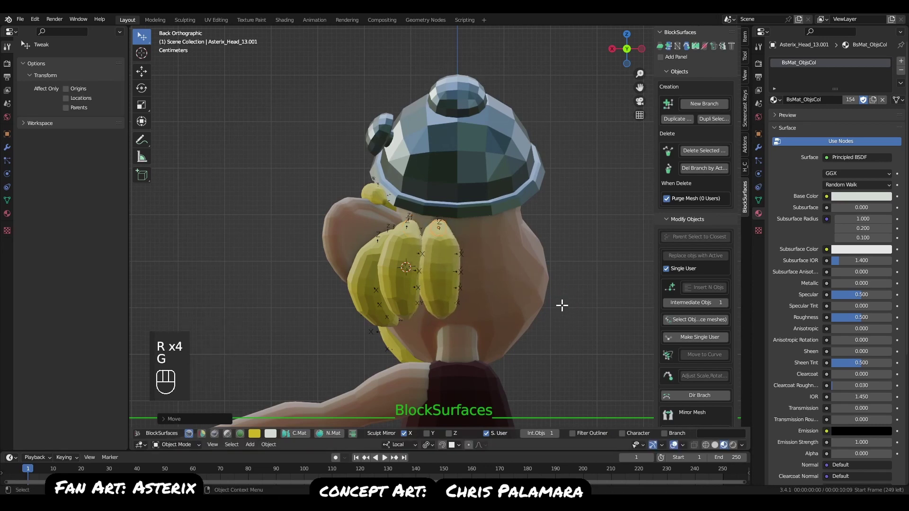
pyautogui.press('s')
pyautogui.press('g')
pyautogui.click(568, 319)
# In the side view, rotate the third lock and shift it up and back to follow the concept hair outline.
pyautogui.press('q')
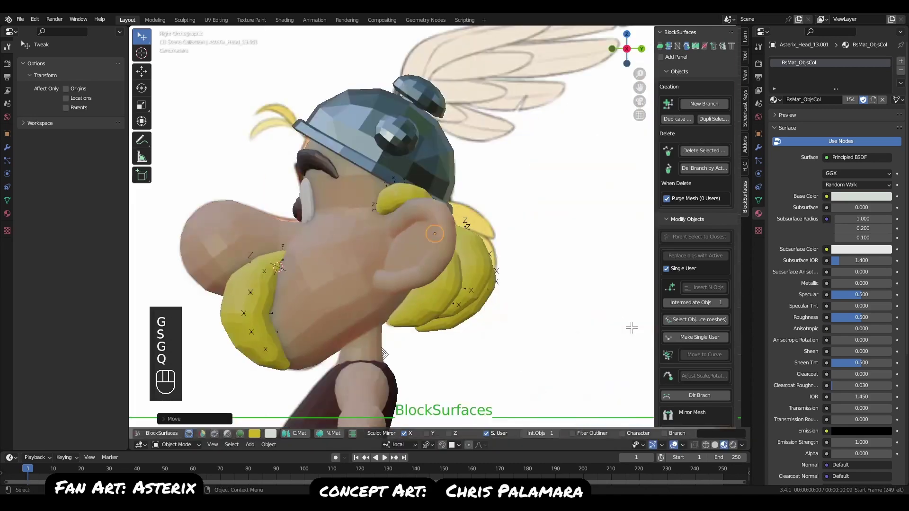
pyautogui.press('r')
pyautogui.click(581, 330)
pyautogui.press('g')
pyautogui.click(586, 326)
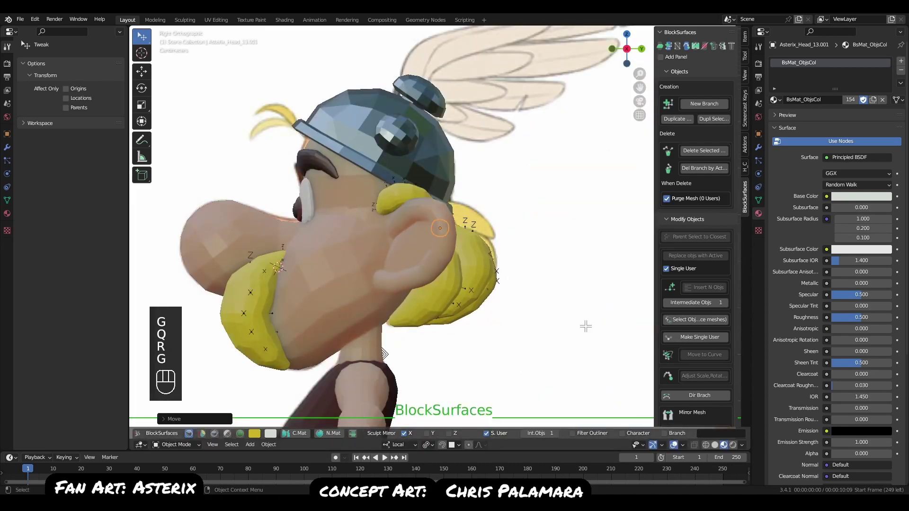
pyautogui.press('g')
pyautogui.click(564, 330)
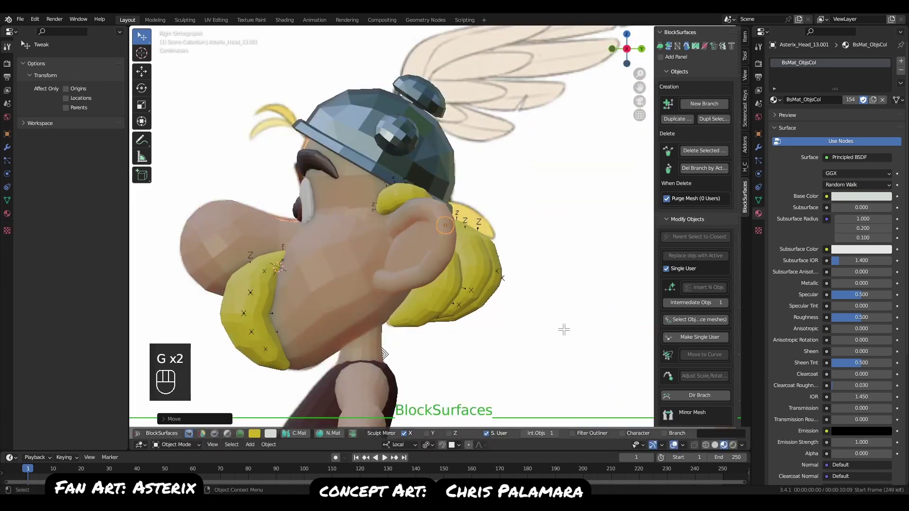
# Duplicate the rearmost lock, move the copy up beneath the helmet rim, then rotate and scale it down.
pyautogui.click(502, 279)
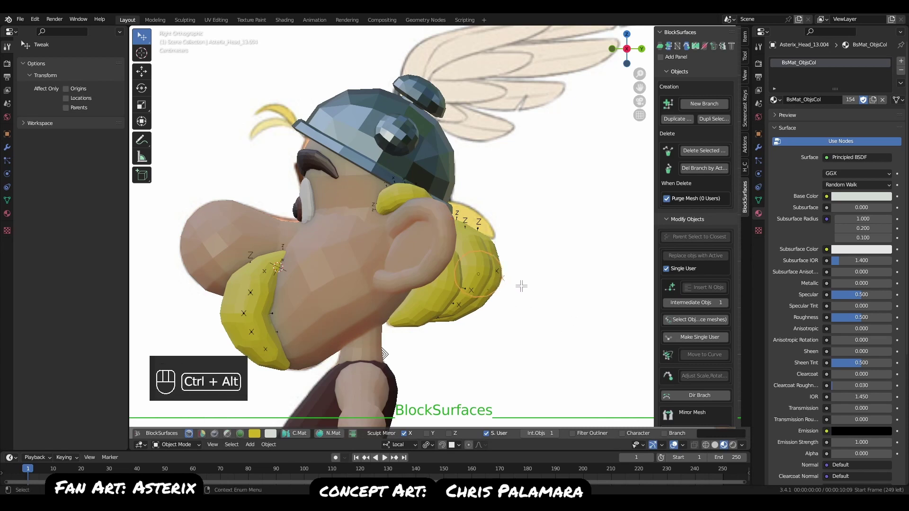
pyautogui.hotkey('ctrl', 'alt', 'd')
pyautogui.press('g')
pyautogui.press('r')
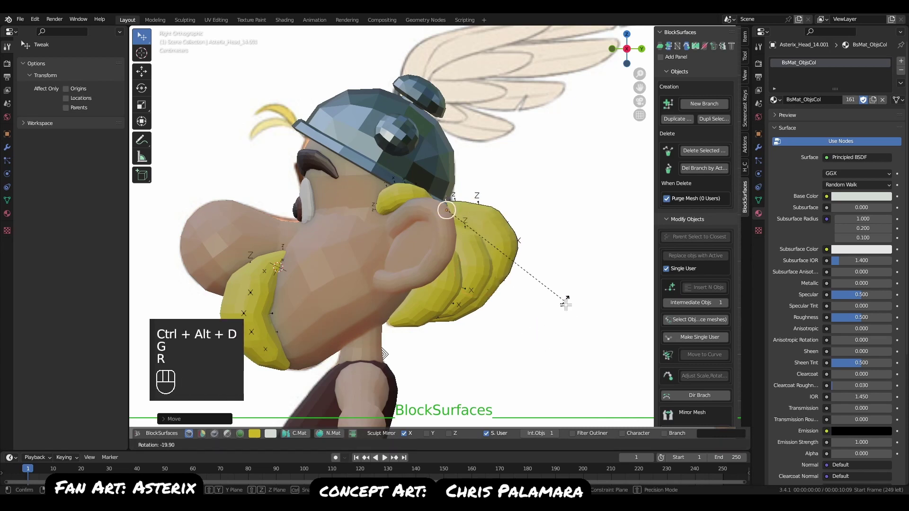
pyautogui.press('s')
pyautogui.click(543, 275)
# From behind the head, tilt the small upper lock freely, adjust its size and rotate it.
pyautogui.moveTo(517, 311); pyautogui.dragTo(545, 270, button='middle')
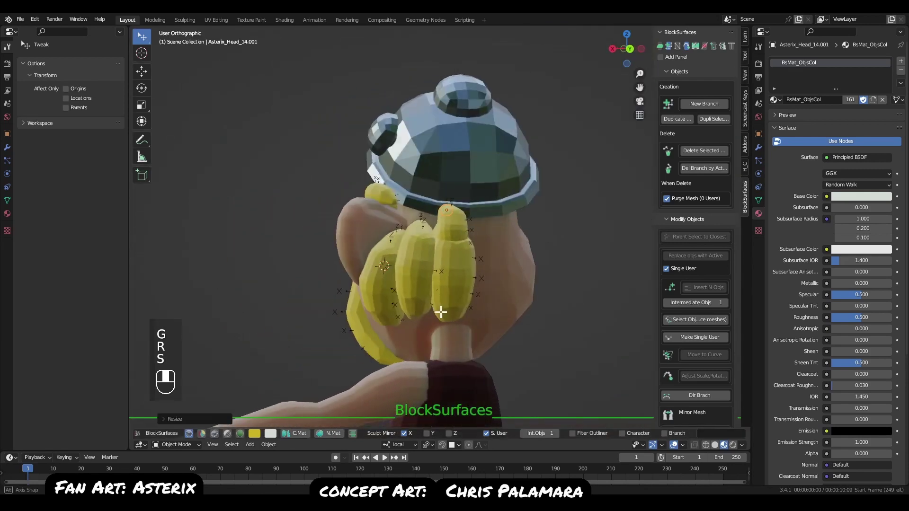
pyautogui.press('r')
pyautogui.press('r')
pyautogui.press('s')
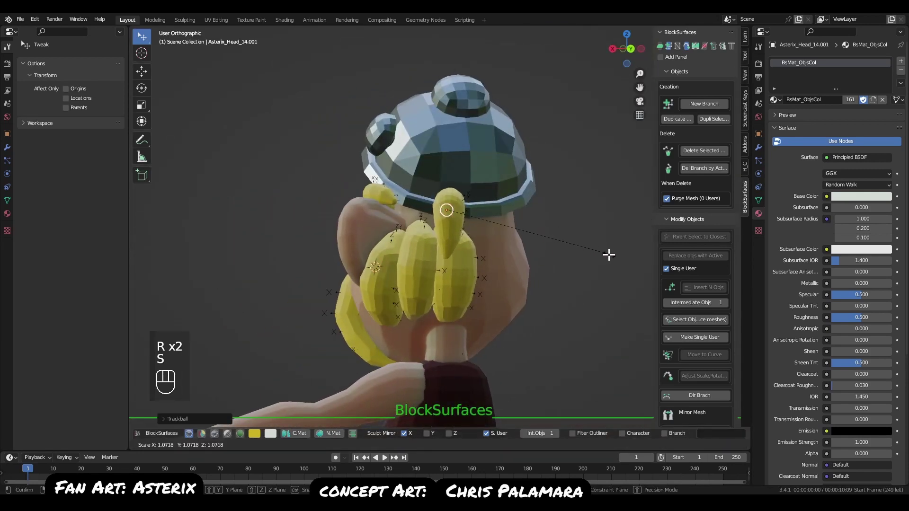
pyautogui.press('r')
pyautogui.click(585, 252)
# Move the small lock beside the ear above the first rear lock and tilt it freely.
pyautogui.press('g')
pyautogui.press('r')
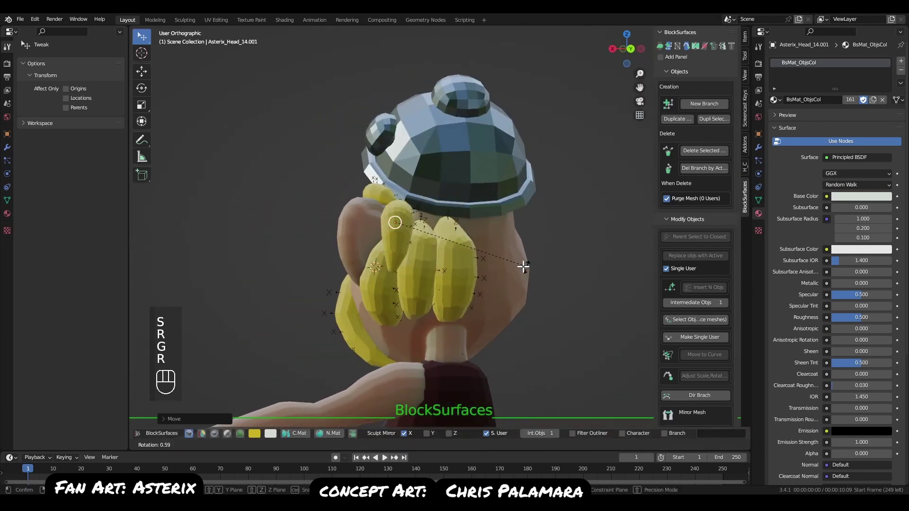
pyautogui.press('r')
pyautogui.click(535, 283)
# From the side, rotate the small lock, move it up and forward behind the ear's upper edge, and resize it.
pyautogui.moveTo(535, 283); pyautogui.dragTo(623, 289, button='middle')
pyautogui.press('r')
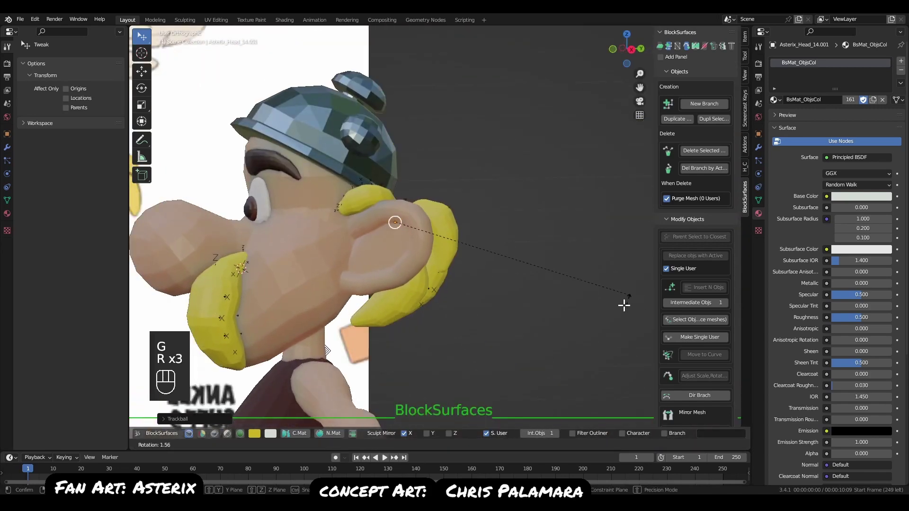
pyautogui.click(592, 326)
pyautogui.press('g')
pyautogui.click(573, 311)
pyautogui.press('s')
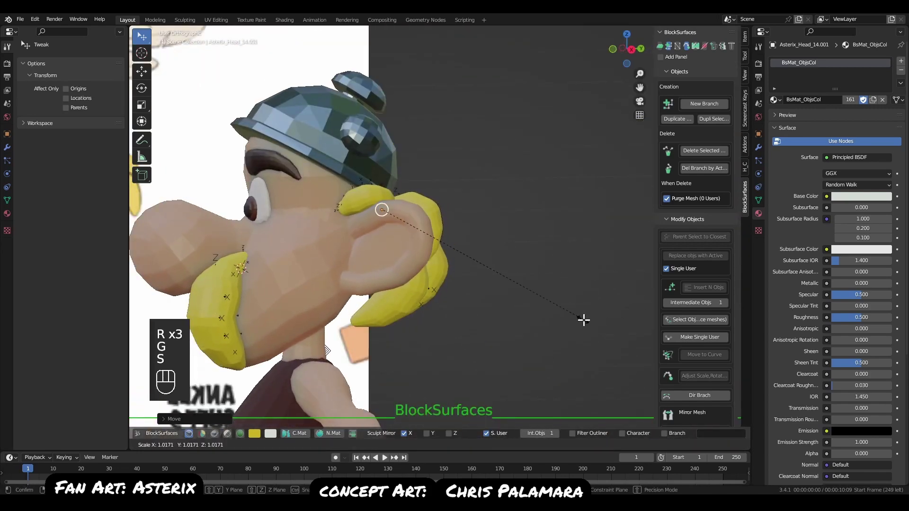
pyautogui.click(585, 318)
pyautogui.press('r')
pyautogui.click(511, 323)
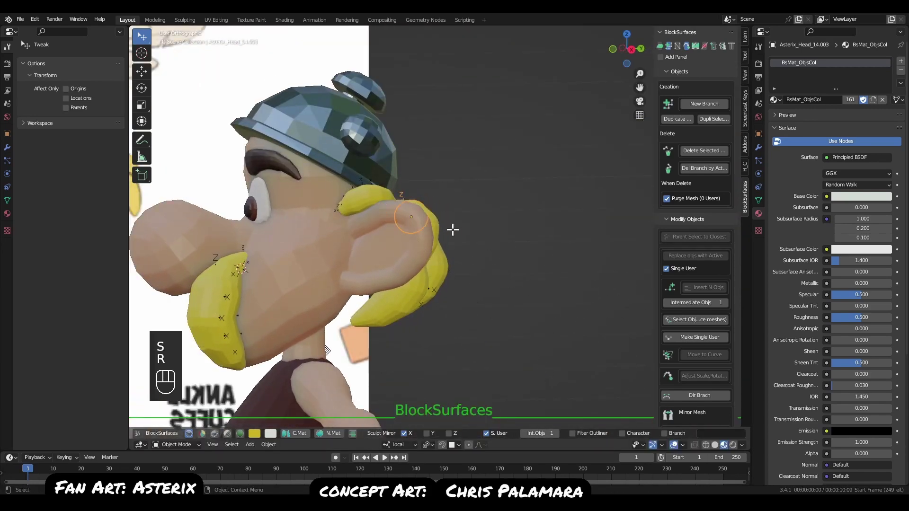
# Rotate the small lock's middle section, then reposition the whole lock behind the upper part of the ear.
pyautogui.press('r')
pyautogui.click(550, 258)
pyautogui.moveTo(560, 274); pyautogui.dragTo(425, 227, button='middle')
pyautogui.press('Left')
pyautogui.moveTo(523, 282); pyautogui.dragTo(591, 290, button='middle')
pyautogui.press('r')
pyautogui.press('g')
pyautogui.click(526, 267)
# In the front view, rotate and freely tilt the small lock so it arches over the ear like the concept hair.
pyautogui.press('q')
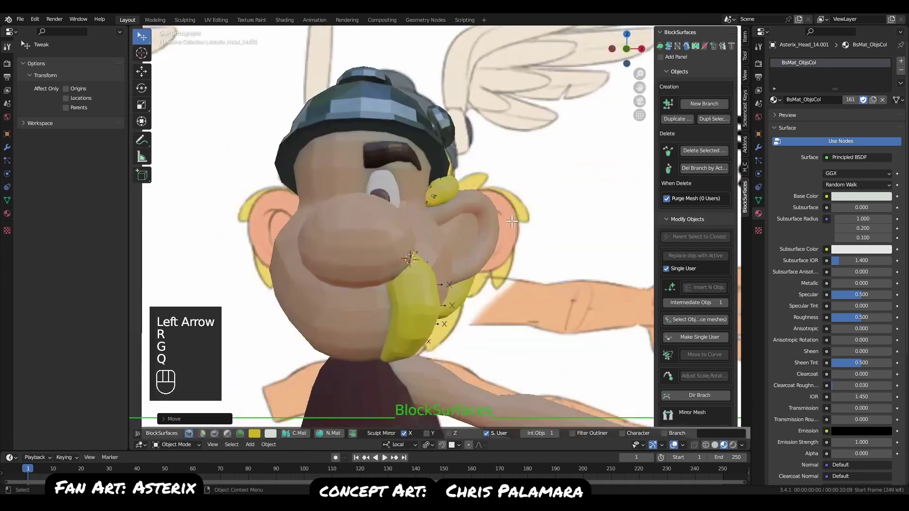
pyautogui.press('r')
pyautogui.click(602, 264)
pyautogui.press('r')
pyautogui.press('r')
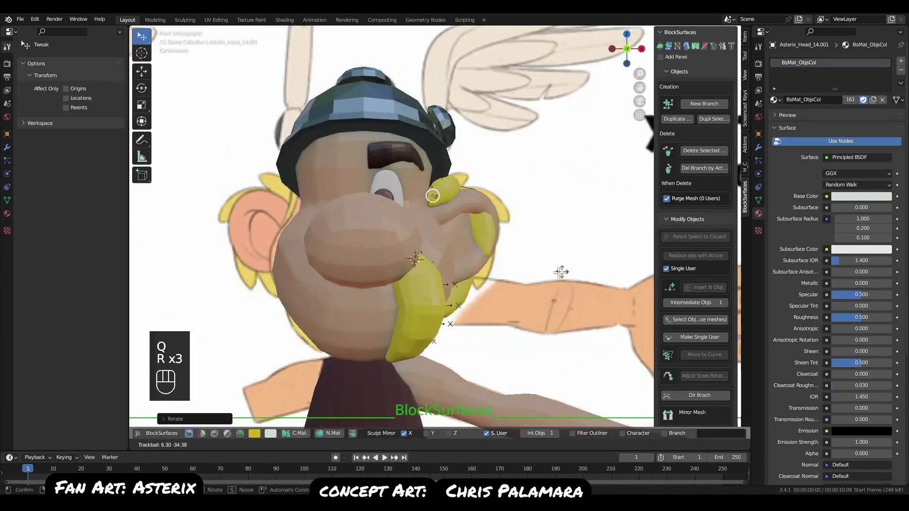
pyautogui.press('r')
pyautogui.press('r')
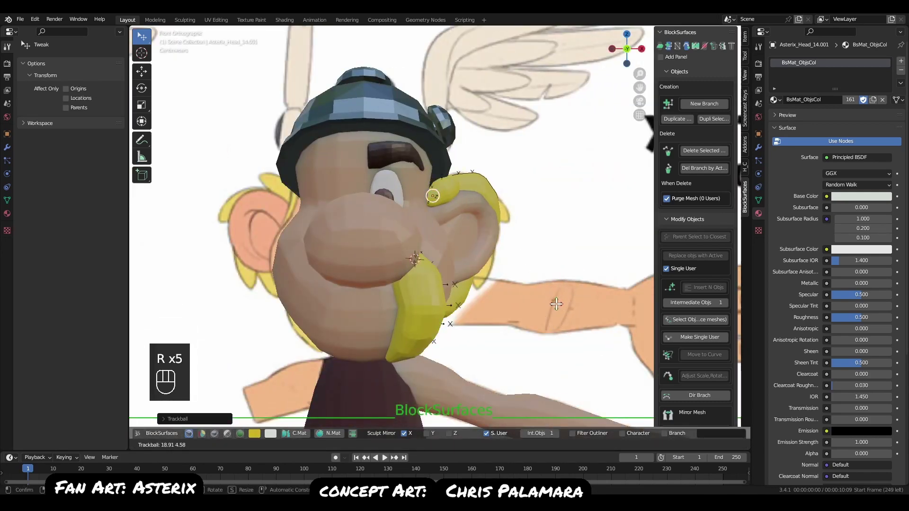
pyautogui.click(557, 306)
# From behind the head, move the small lock down behind the ear, then tilt and rotate it to fit there.
pyautogui.moveTo(557, 305); pyautogui.dragTo(402, 308, button='middle')
pyautogui.press('g')
pyautogui.click(532, 287)
pyautogui.press('g')
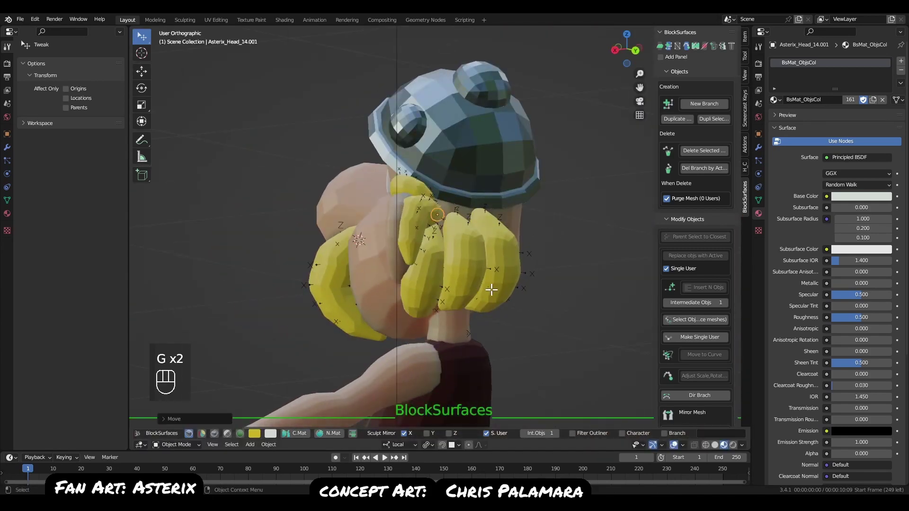
pyautogui.press('r')
pyautogui.press('r')
pyautogui.click(537, 294)
pyautogui.press('r')
pyautogui.click(523, 308)
# In the front view, tilt and rotate the small lock until its edge peeks above the ear.
pyautogui.press('q')
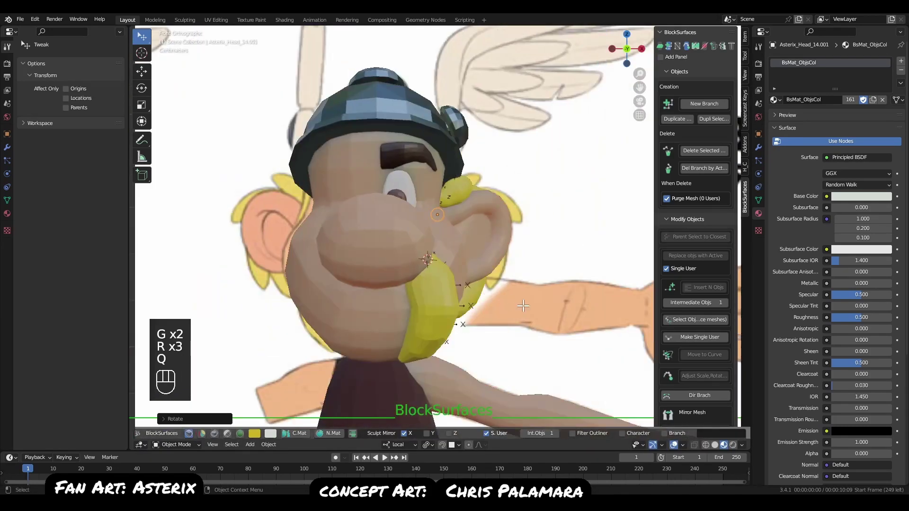
pyautogui.press('r')
pyautogui.press('r')
pyautogui.click(566, 303)
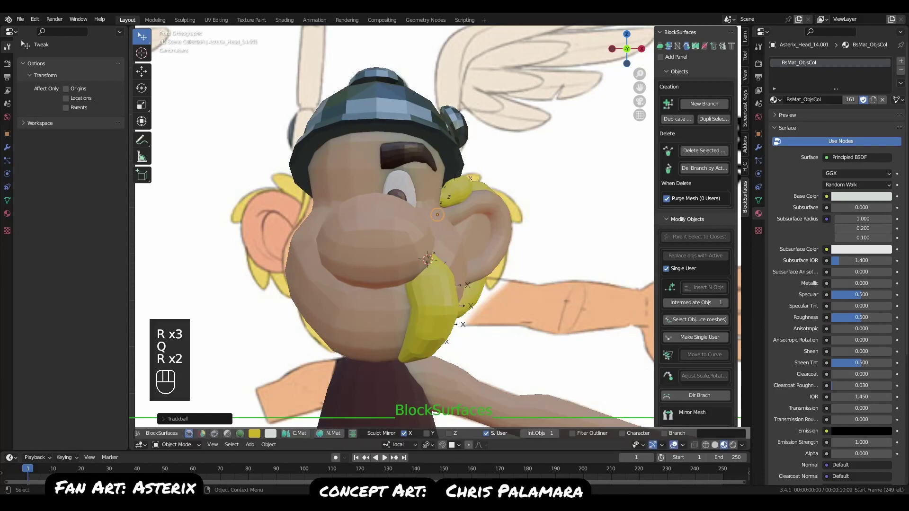
pyautogui.press('r')
pyautogui.click(546, 295)
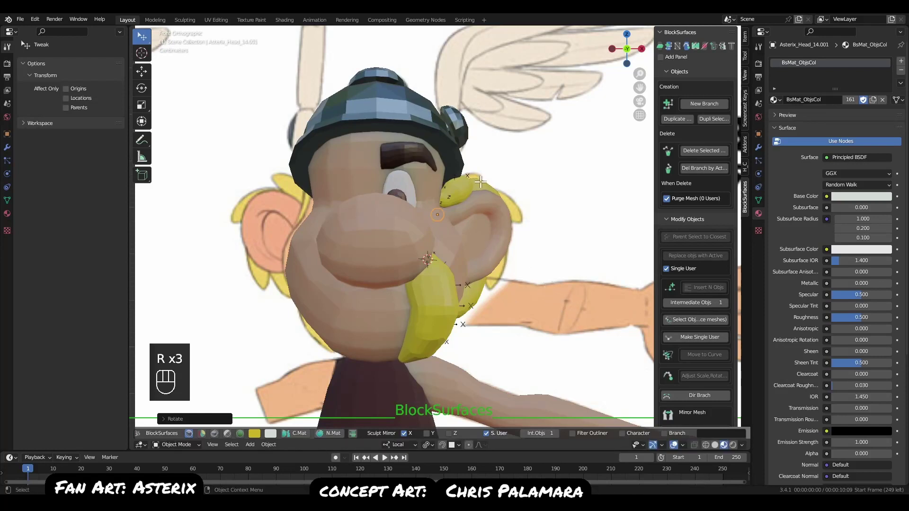
# Rotate the small lock's outer section down over the ear, then shift and rotate the whole lock to follow the concept hair.
pyautogui.press('r')
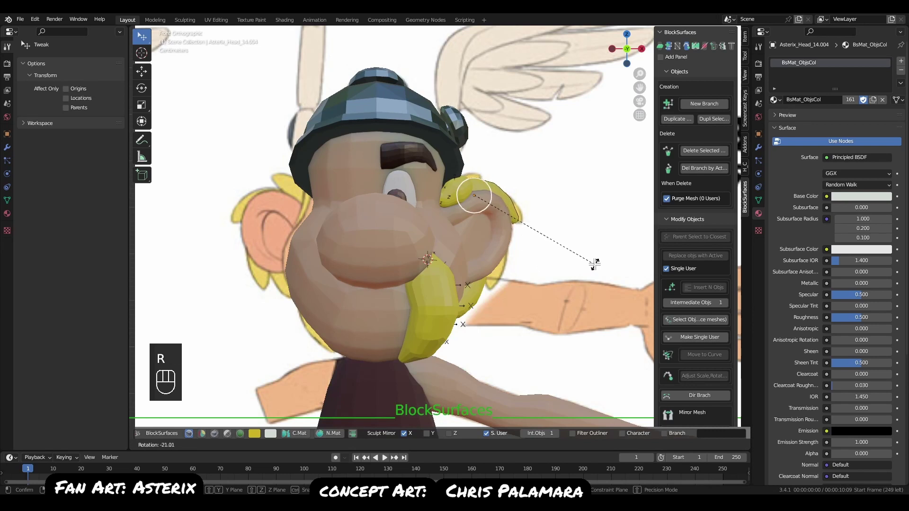
pyautogui.click(563, 277)
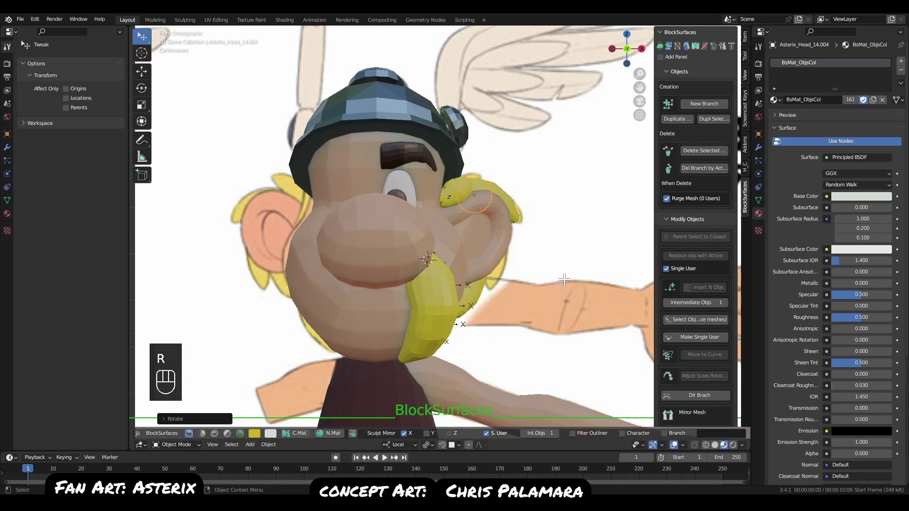
pyautogui.press('Right')
pyautogui.press('Left')
pyautogui.press('g')
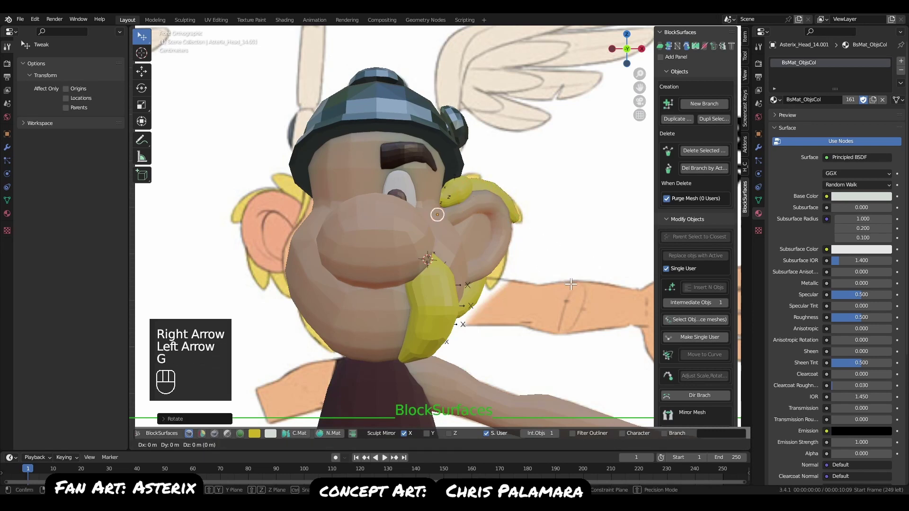
pyautogui.press('r')
pyautogui.click(590, 285)
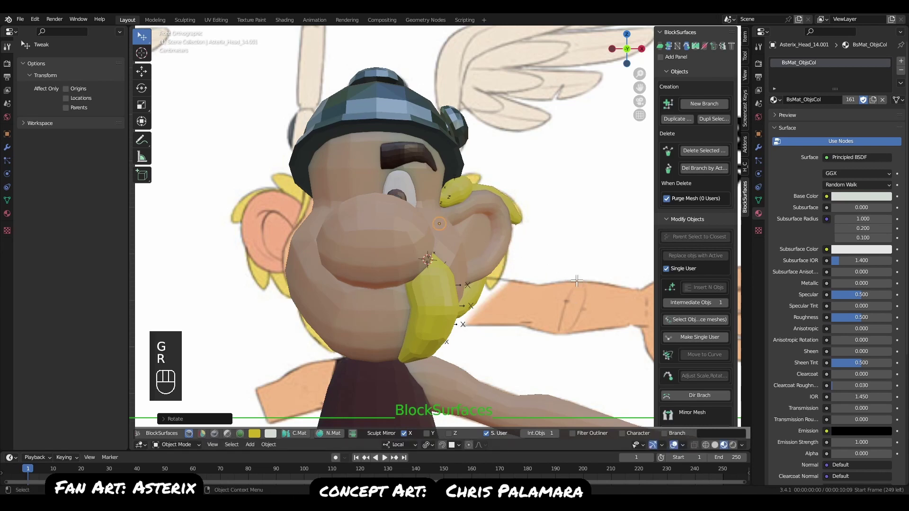
pyautogui.hotkey('ctrl', 'alt', 'f')
pyautogui.press('g')
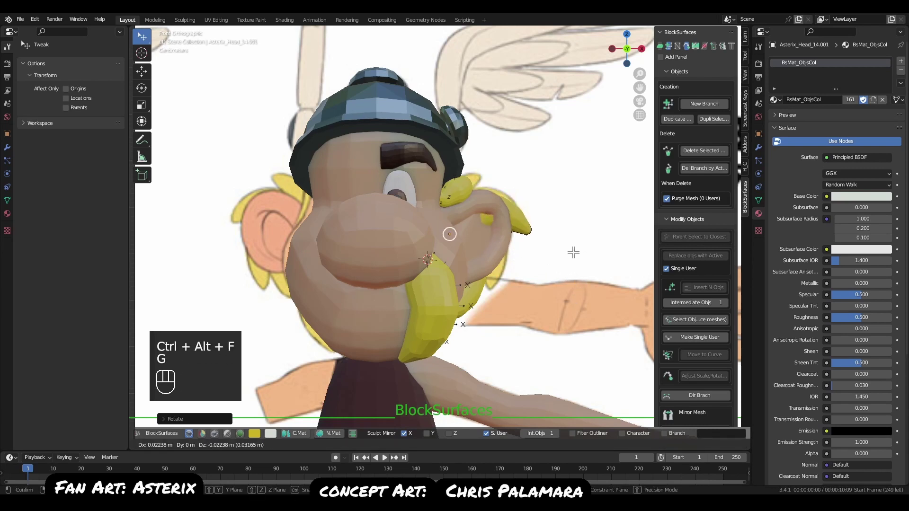
pyautogui.press('r')
pyautogui.click(568, 292)
pyautogui.hotkey('ctrl', 'z')
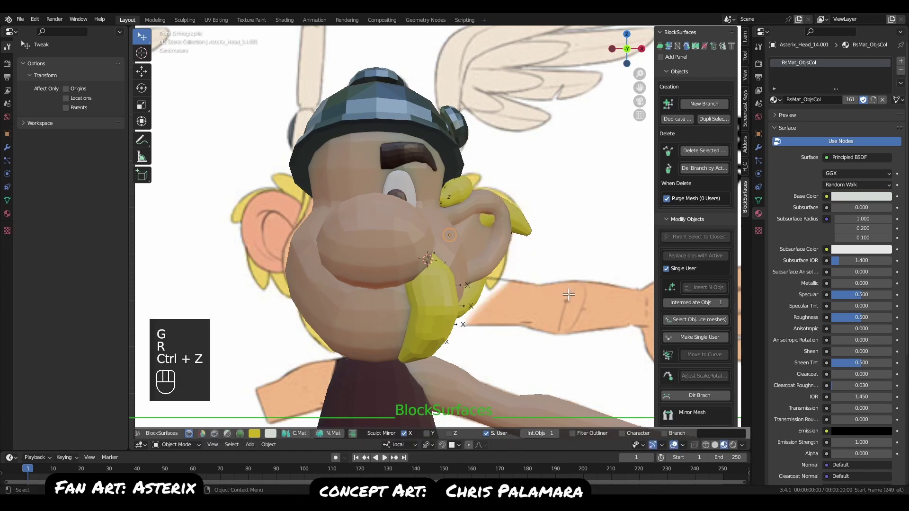
pyautogui.hotkey('ctrl', 'z')
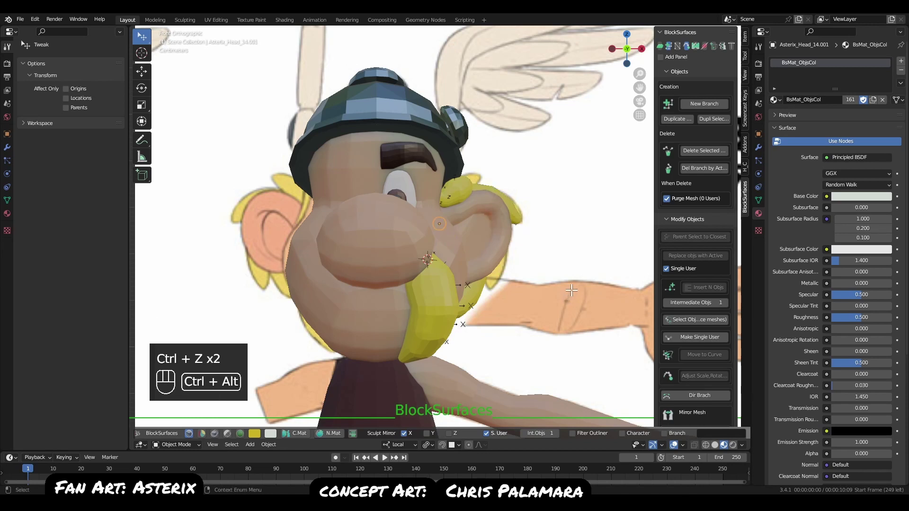
# Duplicate the small upper-ear lock, then move and rotate the copy to hang behind the lower part of the ear.
pyautogui.hotkey('ctrl', 'alt', 'd')
pyautogui.press('g')
pyautogui.click(586, 263)
pyautogui.press('r')
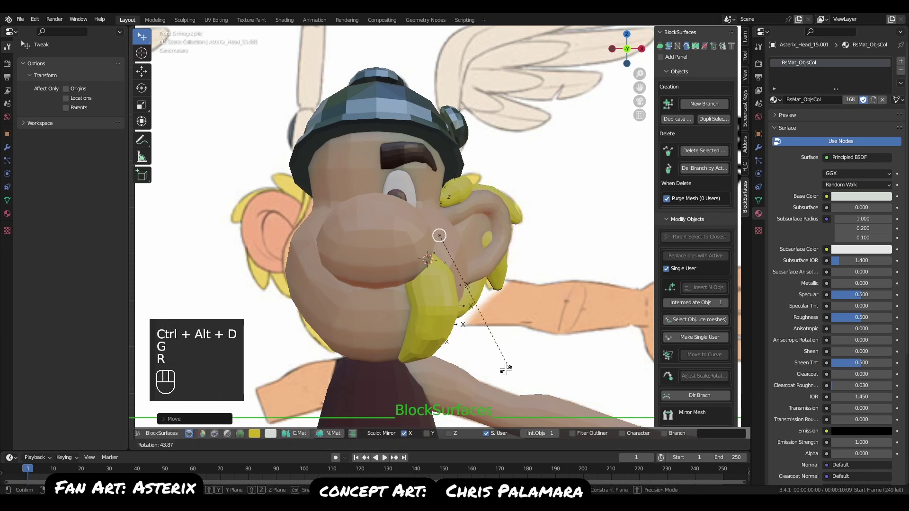
pyautogui.press('g')
pyautogui.press('r')
pyautogui.click(573, 336)
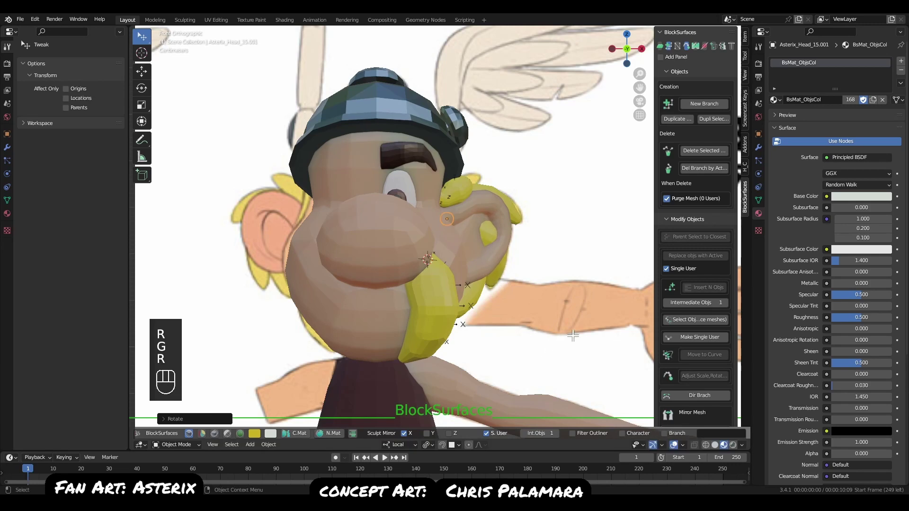
# From behind the head, freely tilt the duplicated lock and move it against the hair behind the ear.
pyautogui.moveTo(572, 335); pyautogui.dragTo(511, 307, button='middle')
pyautogui.press('r')
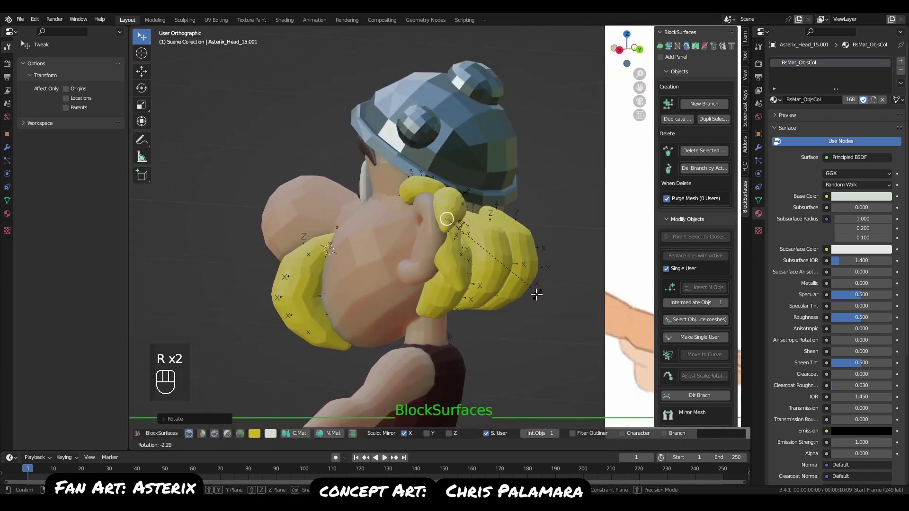
pyautogui.press('r')
pyautogui.press('r')
pyautogui.press('r')
pyautogui.press('g')
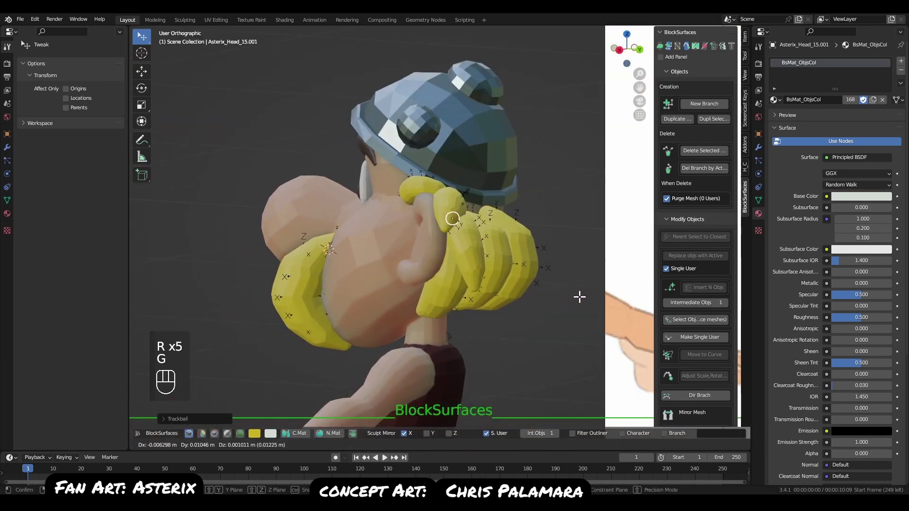
pyautogui.click(553, 284)
# In the front view, rotate and freely tilt the duplicated lock so its tip points down past the ear's lower edge.
pyautogui.press('q')
pyautogui.press('r')
pyautogui.press('r')
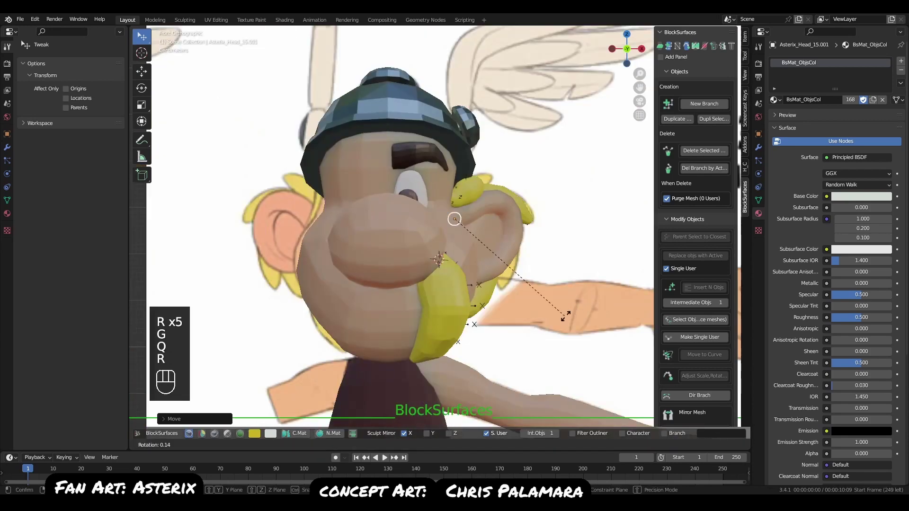
pyautogui.press('r')
pyautogui.press('r')
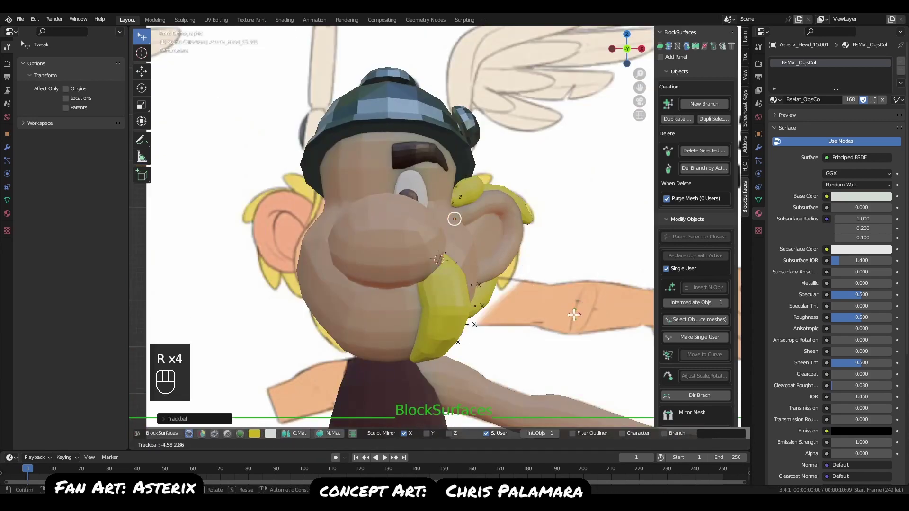
pyautogui.press('r')
pyautogui.press('r')
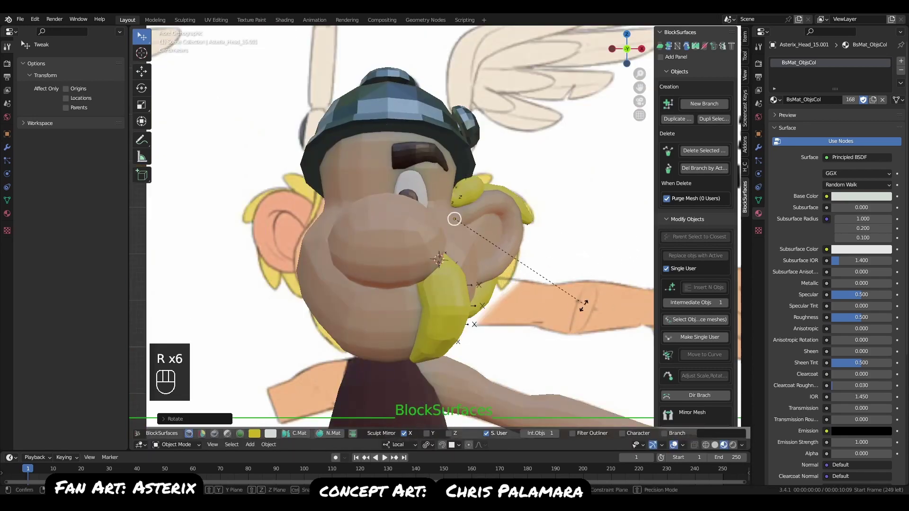
pyautogui.press('r')
pyautogui.press('r')
pyautogui.click(576, 306)
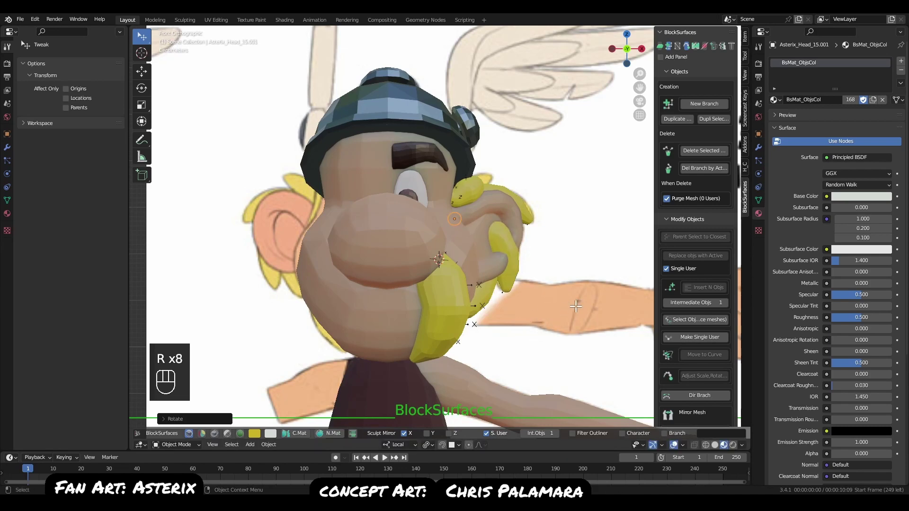
# Move the duplicated lock back behind the ear, then rotate and shift it in the front view so its edge peeks outside the ear.
pyautogui.moveTo(575, 306)
pyautogui.mouseDown(button='middle')
pyautogui.moveTo(501, 381)
pyautogui.moveTo(499, 431)
pyautogui.moveTo(573, 317)
pyautogui.mouseUp(button='middle')
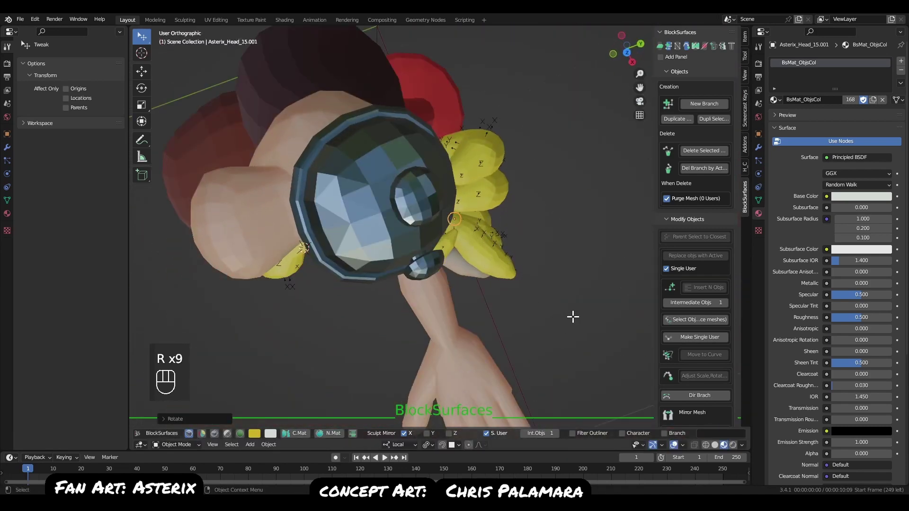
pyautogui.click(576, 313)
pyautogui.press('g')
pyautogui.click(568, 329)
pyautogui.press('q')
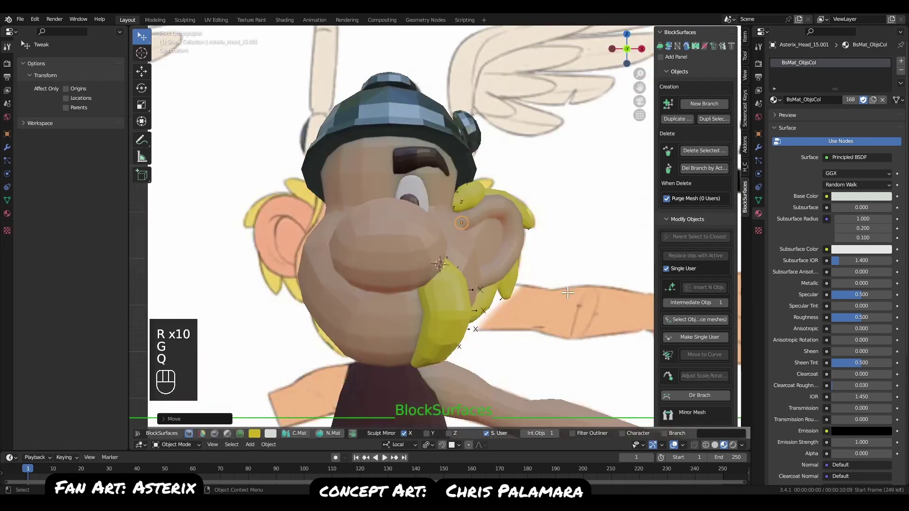
pyautogui.press('r')
pyautogui.click(574, 329)
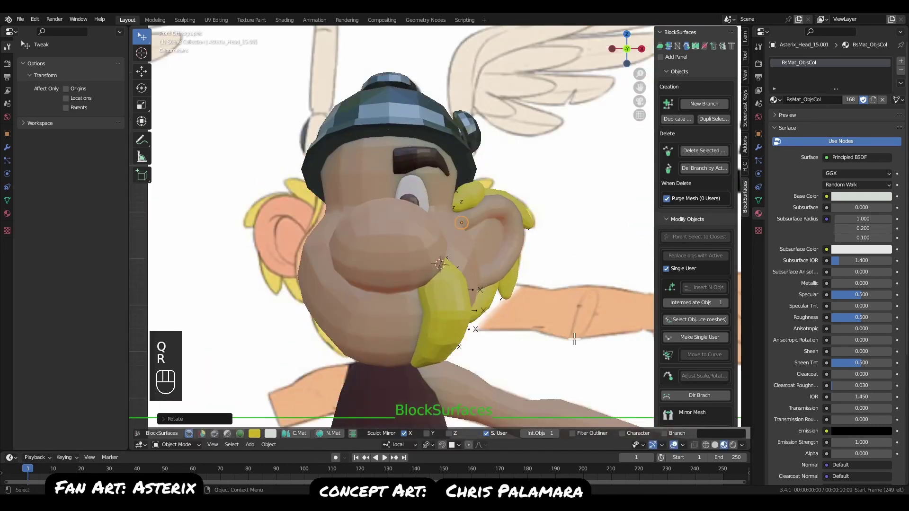
pyautogui.press('g')
pyautogui.click(574, 321)
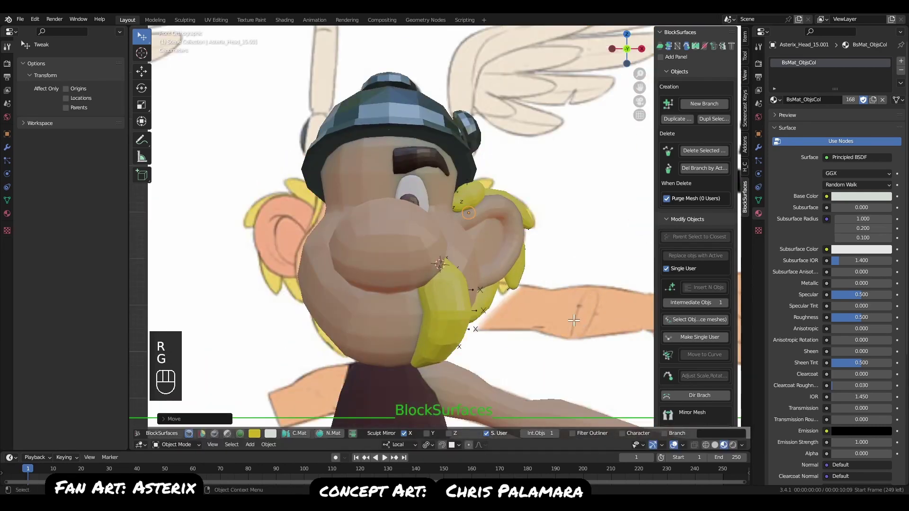
# Shift the duplicated lock's lower section to refine its outline beside the ear.
pyautogui.press('g')
pyautogui.click(512, 291)
pyautogui.press('g')
pyautogui.click(525, 266)
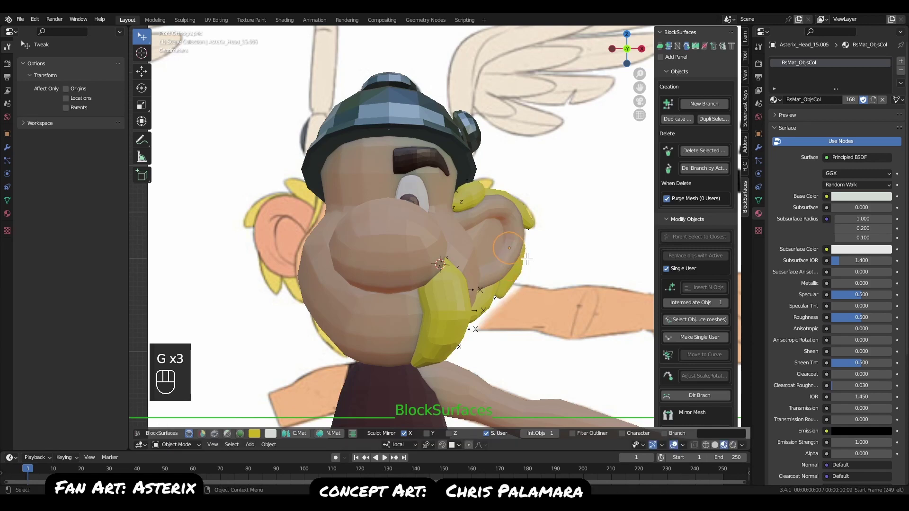
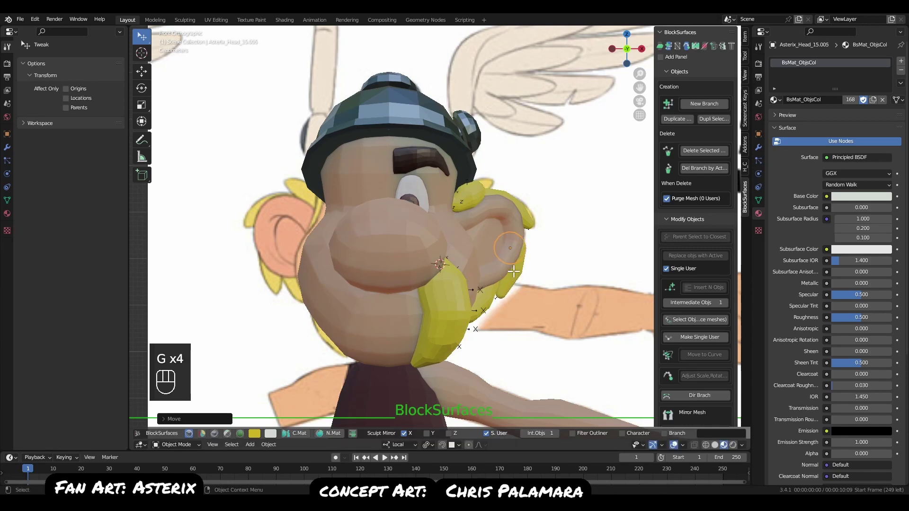
# Select the end sections of the lock above the front of the ear and freely tilt them to match the concept's upward-pointing tip.
pyautogui.moveTo(513, 271); pyautogui.dragTo(453, 208, button='middle')
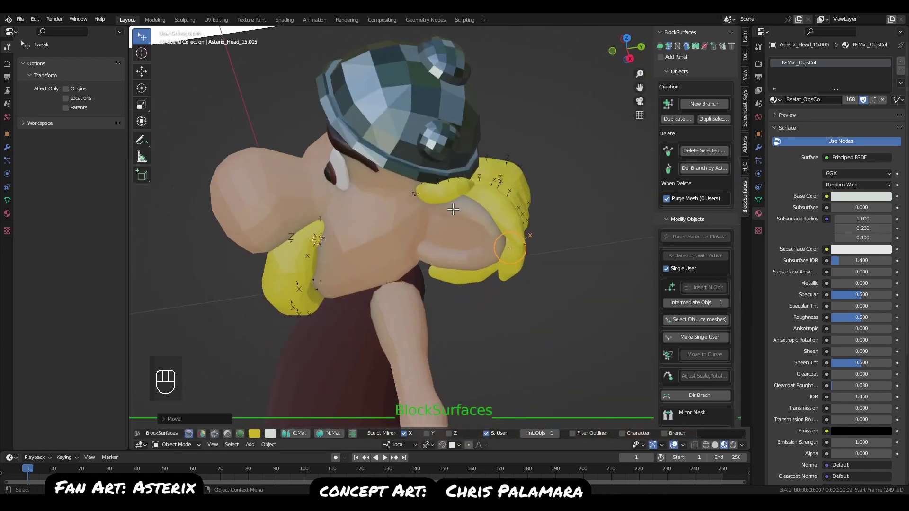
pyautogui.click(462, 188)
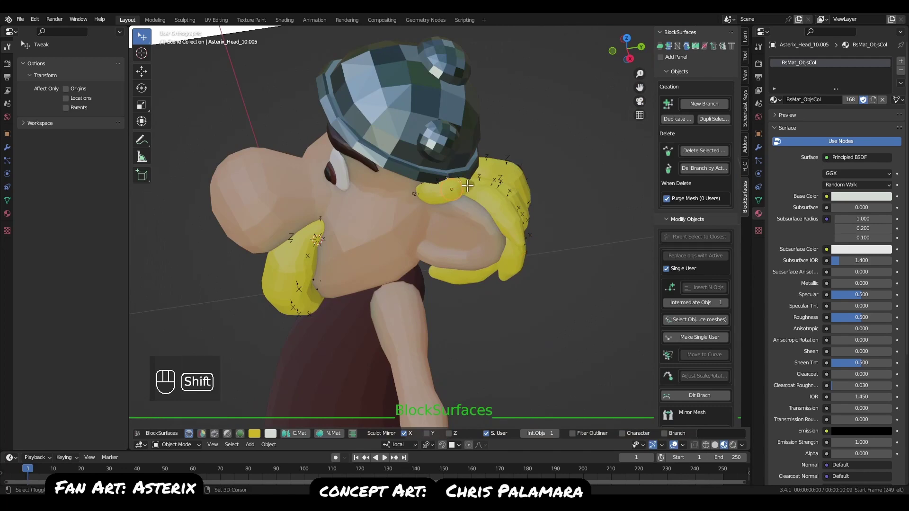
pyautogui.keyDown('shift'); pyautogui.click(478, 212); pyautogui.keyUp('shift')
pyautogui.moveTo(476, 225); pyautogui.dragTo(457, 222, button='middle')
pyautogui.keyDown('alt'); pyautogui.middleClick(462, 193); pyautogui.keyUp('alt')
pyautogui.scroll(6, 474, 220)
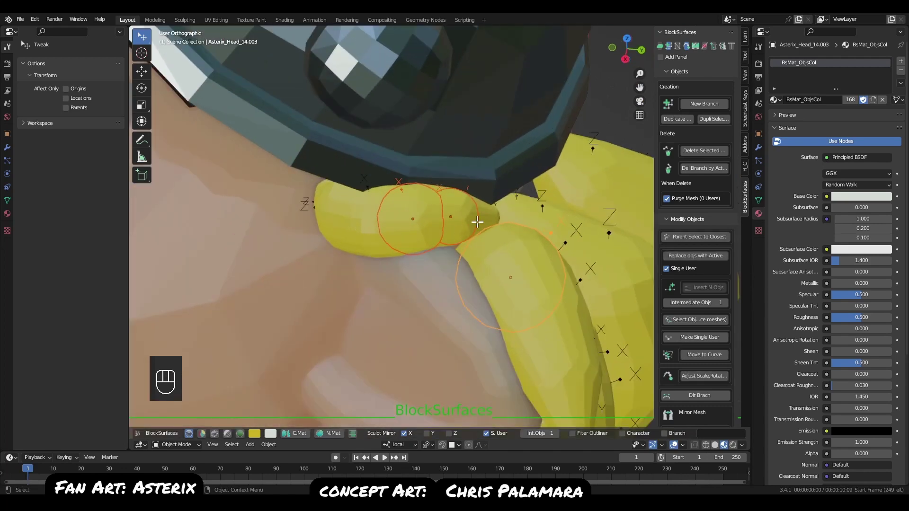
pyautogui.click(490, 215)
pyautogui.keyDown('shift'); pyautogui.click(462, 216); pyautogui.keyUp('shift')
pyautogui.keyDown('shift'); pyautogui.click(432, 227); pyautogui.keyUp('shift')
pyautogui.press('q')
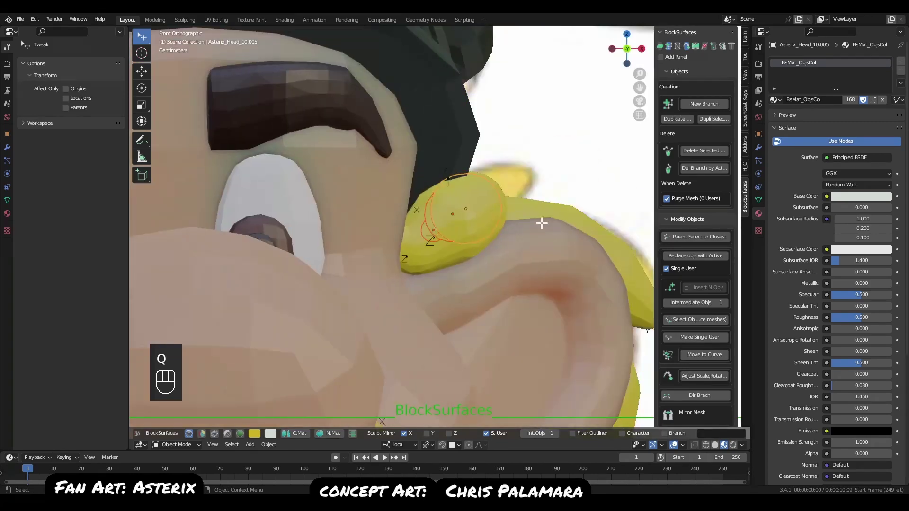
pyautogui.press('r')
pyautogui.press('r')
pyautogui.click(553, 246)
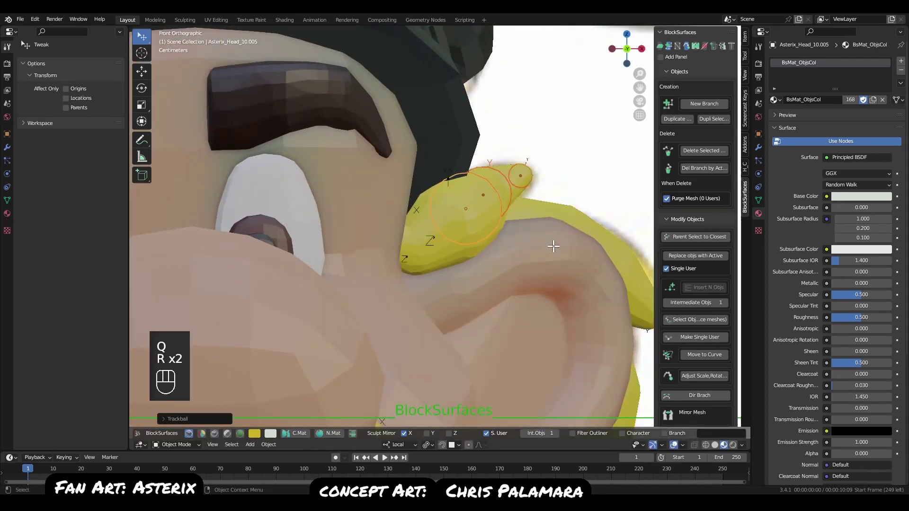
pyautogui.scroll(-4, 557, 330)
pyautogui.hotkey('alt', 'a')
# In the side view, duplicate the small lock behind the upper part of the ear.
pyautogui.keyDown('alt'); pyautogui.middleClick(566, 303); pyautogui.keyUp('alt')
pyautogui.scroll(-2, 440, 249)
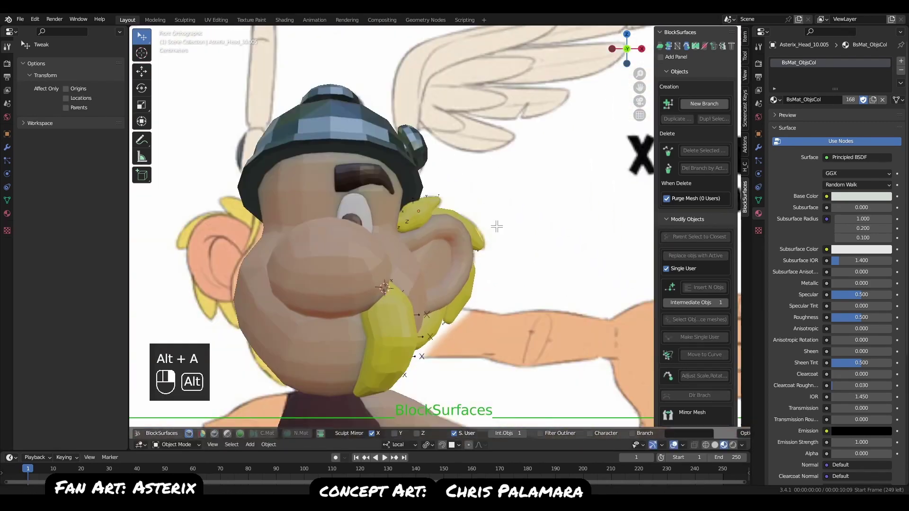
pyautogui.moveTo(497, 227); pyautogui.dragTo(429, 302, button='middle')
pyautogui.press('q')
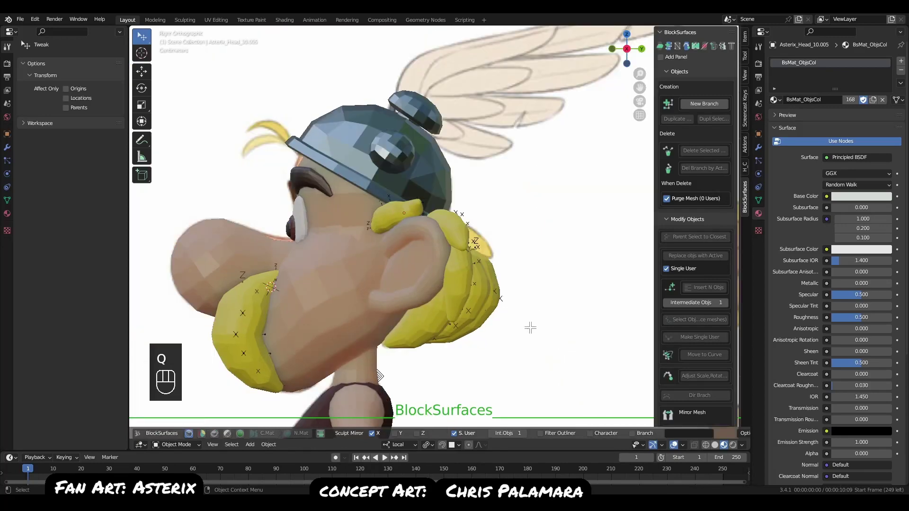
pyautogui.keyDown('ctrl'); pyautogui.keyDown('alt'); pyautogui.click(456, 235); pyautogui.keyUp('alt'); pyautogui.keyUp('ctrl')
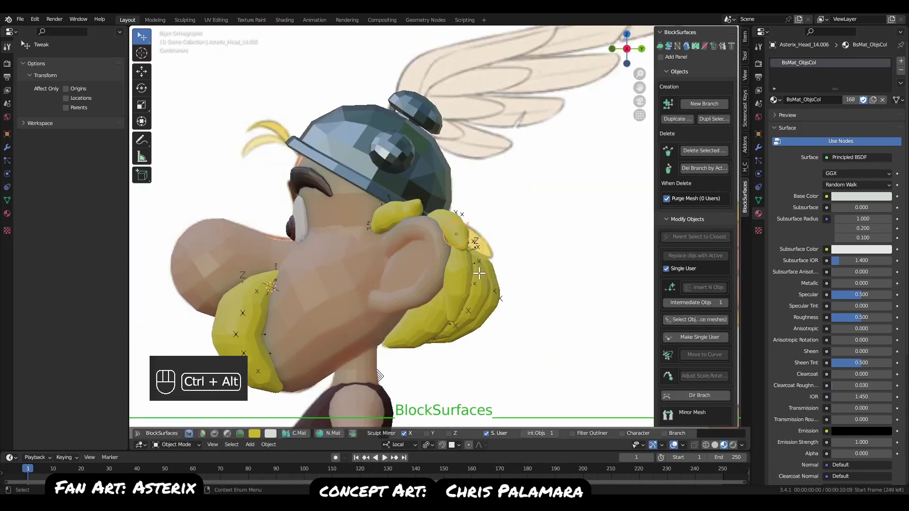
pyautogui.hotkey('ctrl', 'alt', 'd')
# From behind the head, freely tilt the new lock copy and move it over the rear hair locks below the helmet.
pyautogui.moveTo(465, 294); pyautogui.dragTo(426, 312, button='middle')
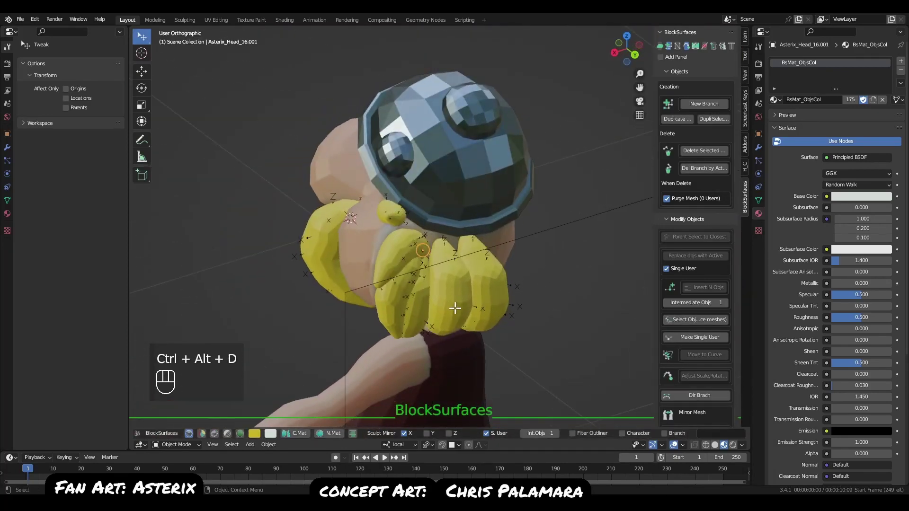
pyautogui.press('r')
pyautogui.press('r')
pyautogui.click(492, 314)
pyautogui.press('g')
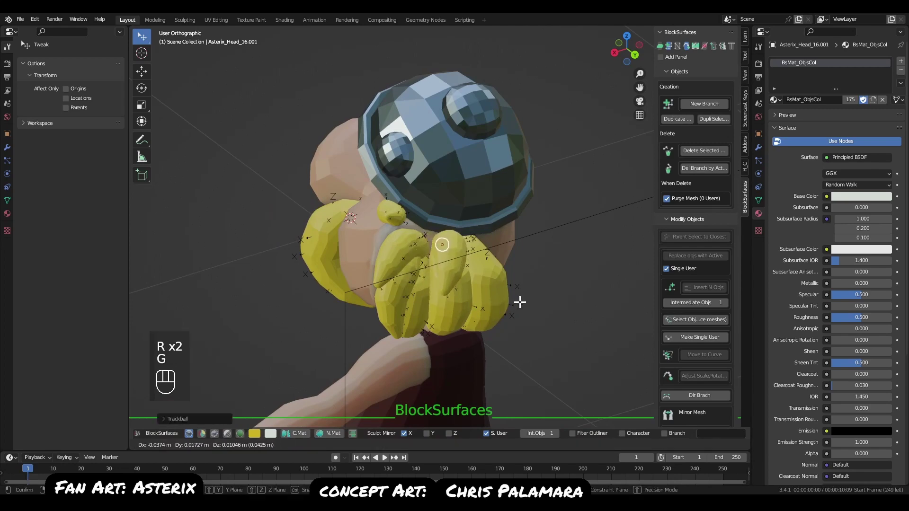
pyautogui.click(521, 307)
pyautogui.press('r')
pyautogui.press('r')
pyautogui.click(552, 308)
# In the side view, rotate the new lock downward and move it closer under the helmet's rear edge.
pyautogui.moveTo(552, 308); pyautogui.dragTo(595, 279, button='middle')
pyautogui.press('q')
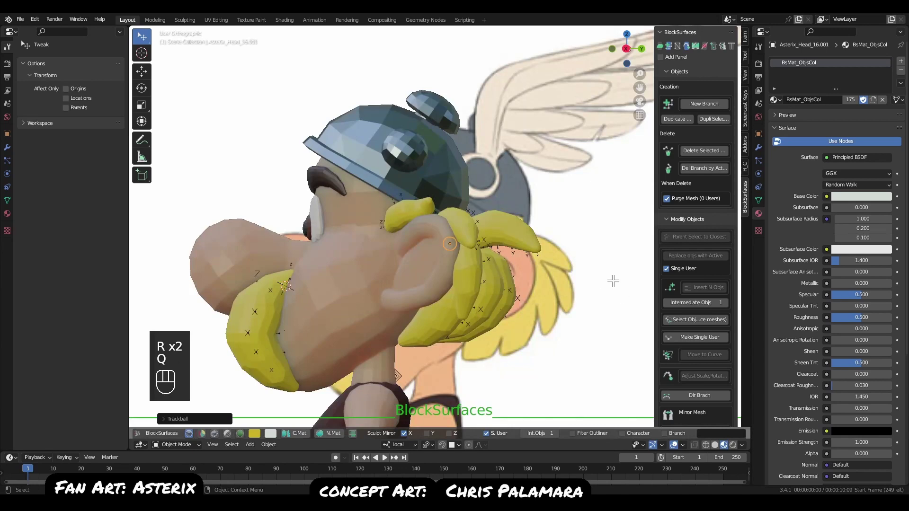
pyautogui.press('q')
pyautogui.press('r')
pyautogui.click(575, 318)
pyautogui.press('g')
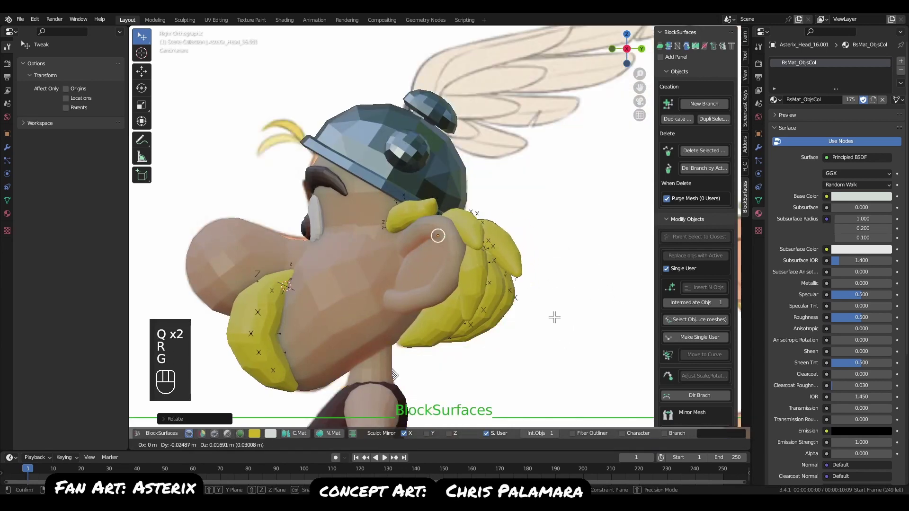
pyautogui.click(552, 318)
# Scale the new rear lock down slightly, then rotate it from the side and from behind to fit the back hair.
pyautogui.press('s')
pyautogui.click(551, 316)
pyautogui.press('r')
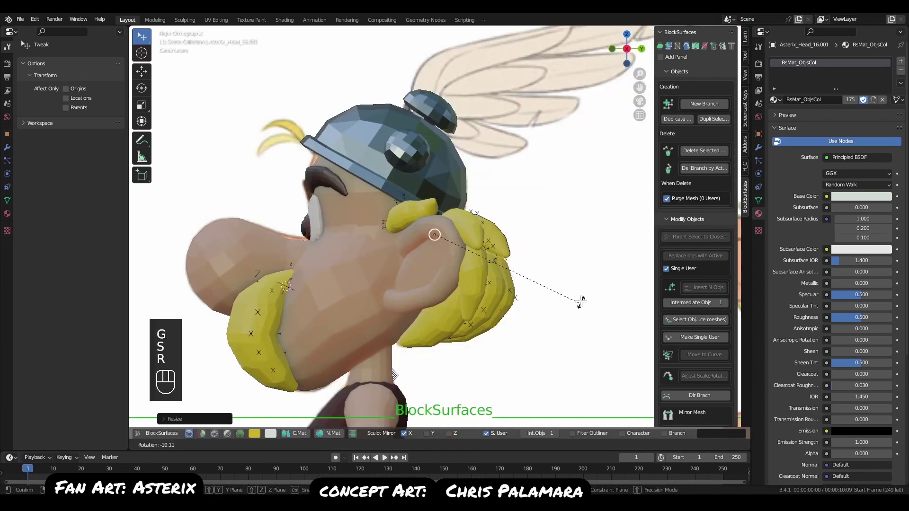
pyautogui.click(564, 305)
pyautogui.moveTo(565, 304); pyautogui.dragTo(498, 333, button='middle')
pyautogui.press('r')
pyautogui.click(606, 310)
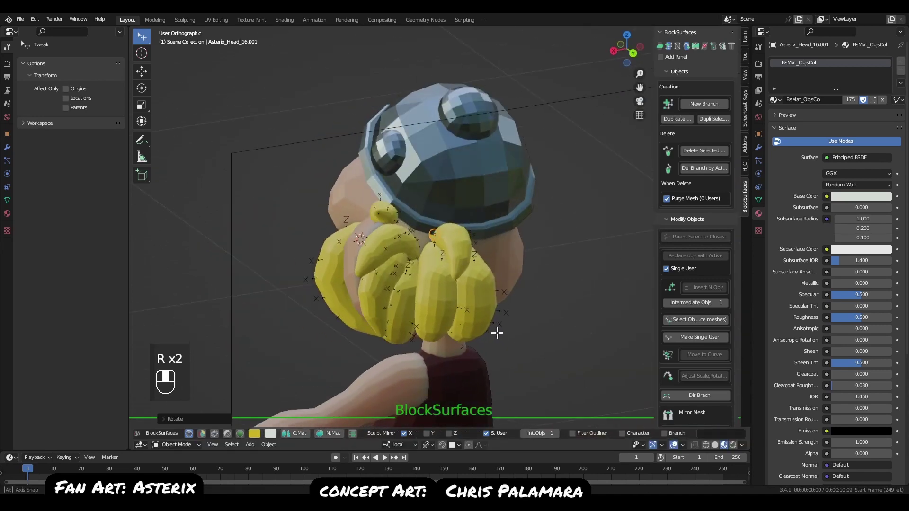
# Duplicate the short lock at the back of the head, and rotate and move the copy over the neighbouring rear locks toward the ear.
pyautogui.moveTo(515, 286); pyautogui.dragTo(541, 290, button='middle')
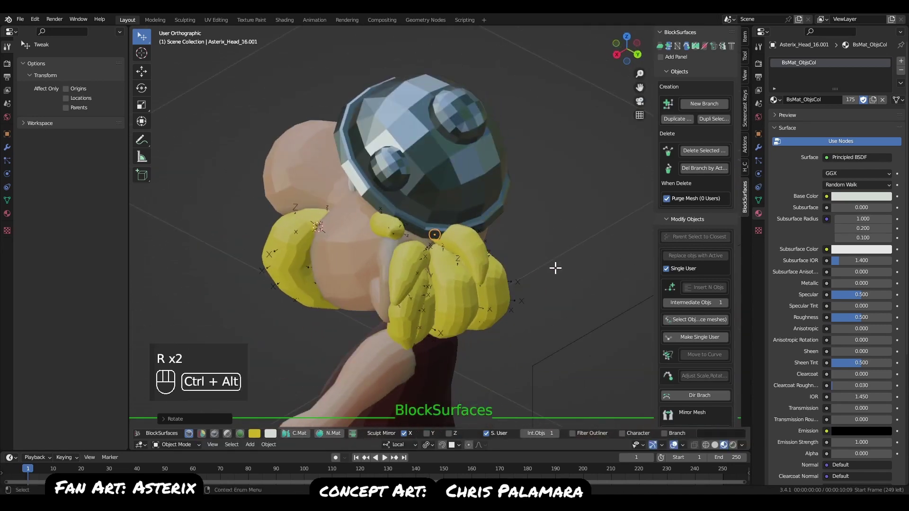
pyautogui.hotkey('ctrl', 'alt', 'd')
pyautogui.press('r')
pyautogui.press('g')
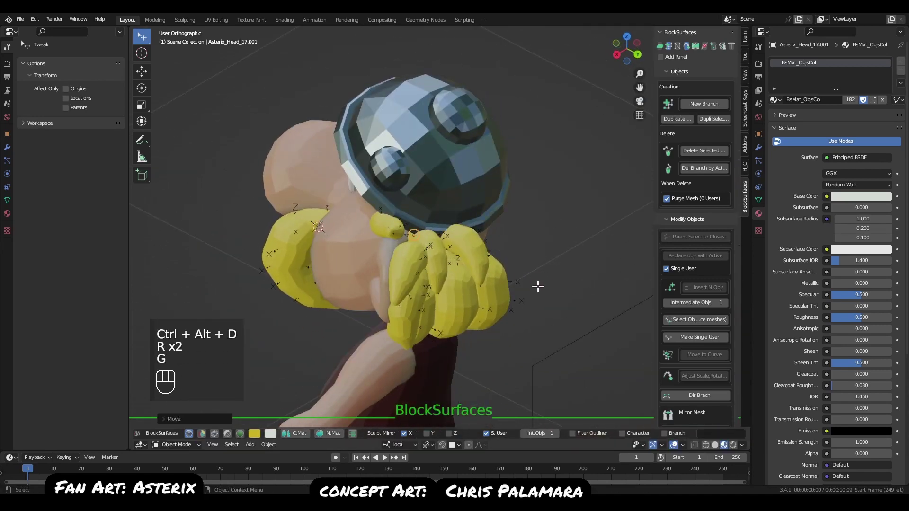
pyautogui.press('r')
pyautogui.press('g')
pyautogui.click(558, 292)
# From behind the head, duplicate the middle short lock and move the copy over the rear lock farthest from the ear.
pyautogui.press('q')
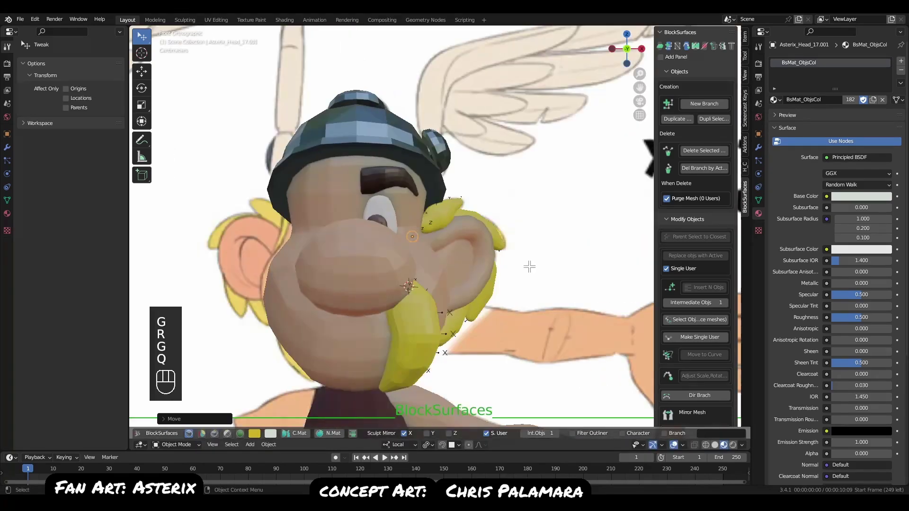
pyautogui.press('q')
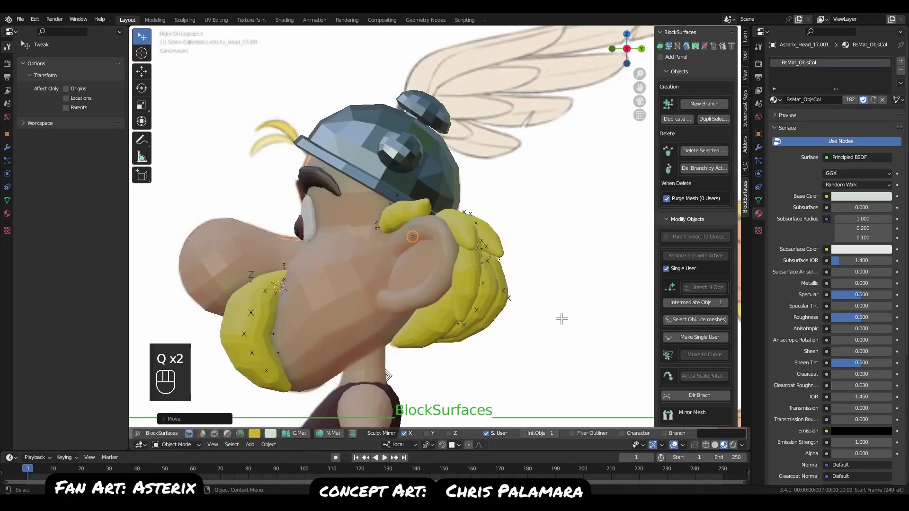
pyautogui.moveTo(562, 319); pyautogui.dragTo(504, 309, button='middle')
pyautogui.moveTo(494, 256); pyautogui.dragTo(500, 287, button='middle')
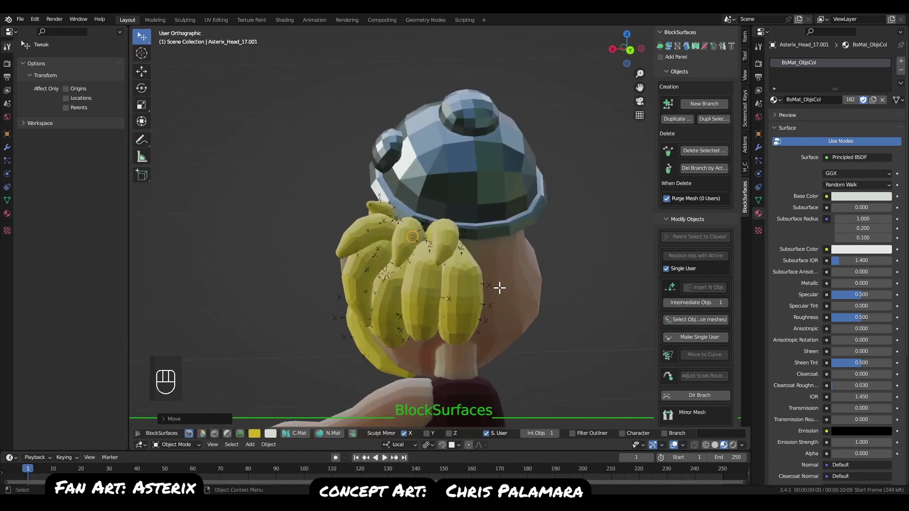
pyautogui.keyDown('ctrl'); pyautogui.keyDown('alt'); pyautogui.click(464, 273); pyautogui.keyUp('alt'); pyautogui.keyUp('ctrl')
pyautogui.hotkey('ctrl', 'alt', 'd')
pyautogui.press('g')
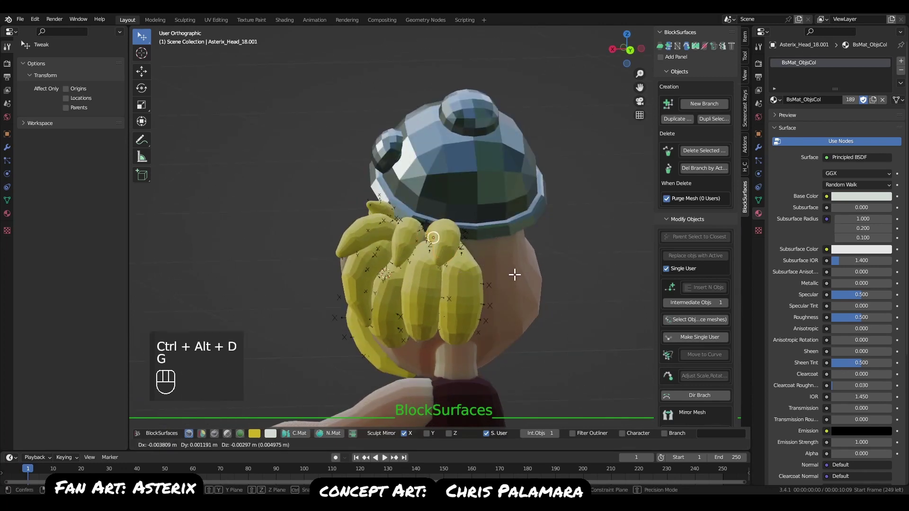
pyautogui.click(544, 286)
# Freely tilt the newest short lock and move it closer beneath the helmet's rear edge to fit the back hair.
pyautogui.press('r')
pyautogui.press('r')
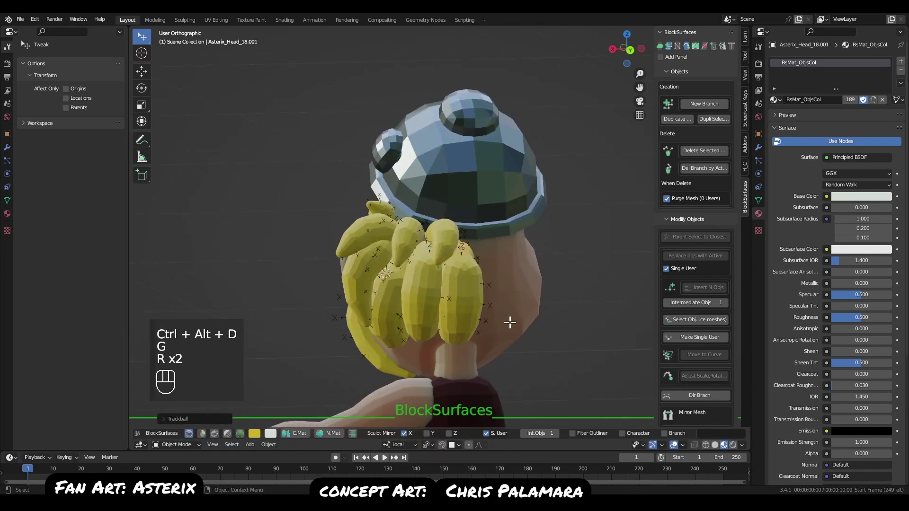
pyautogui.press('r')
pyautogui.press('r')
pyautogui.press('g')
pyautogui.press('r')
pyautogui.press('r')
pyautogui.click(525, 302)
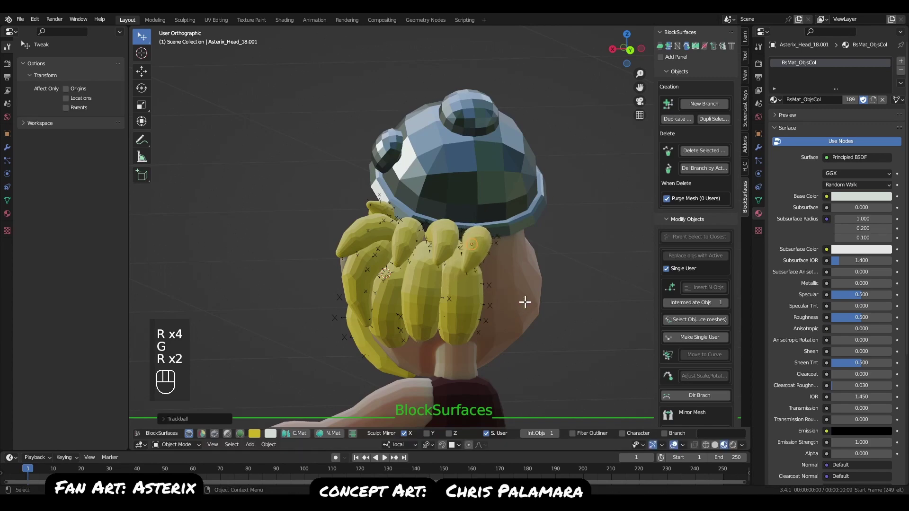
pyautogui.press('g')
pyautogui.click(544, 354)
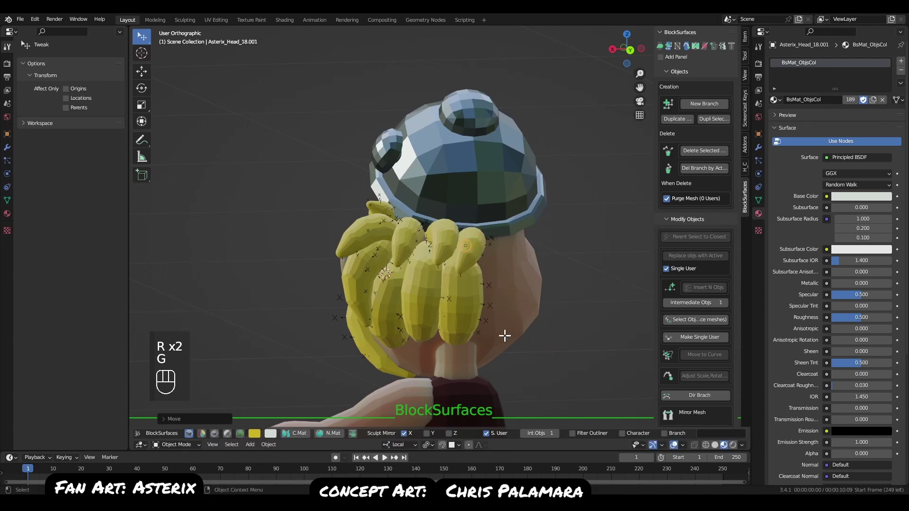
# Toggle the whole model between faceted and smooth surface display to compare the blocked-out shapes from the front.
pyautogui.moveTo(505, 335); pyautogui.dragTo(442, 229, button='middle')
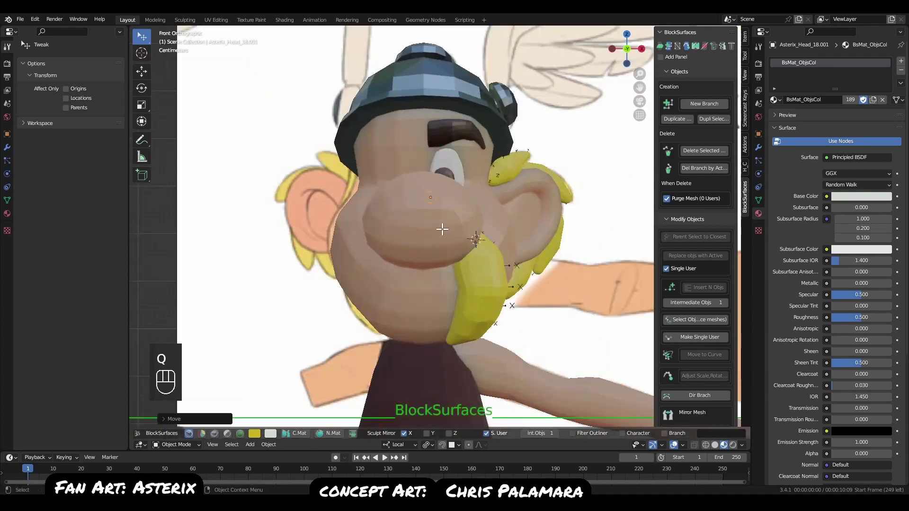
pyautogui.click(241, 432)
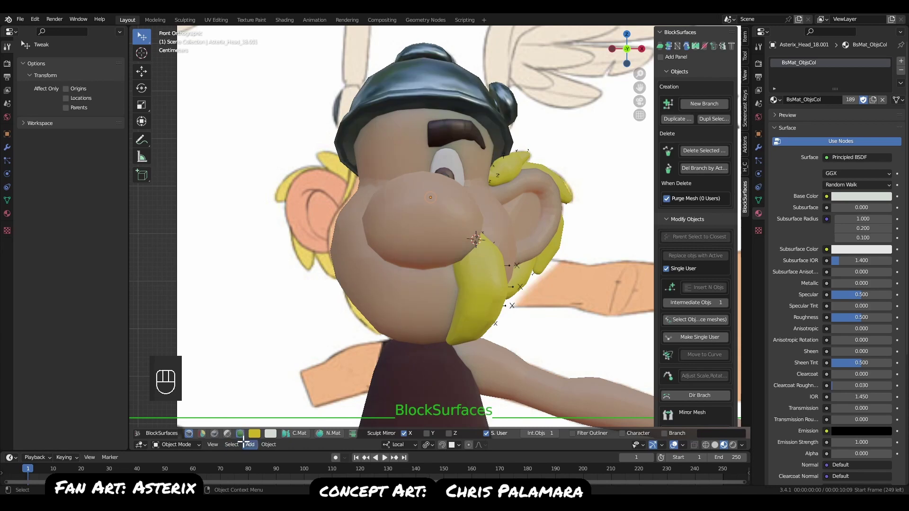
pyautogui.click(241, 434)
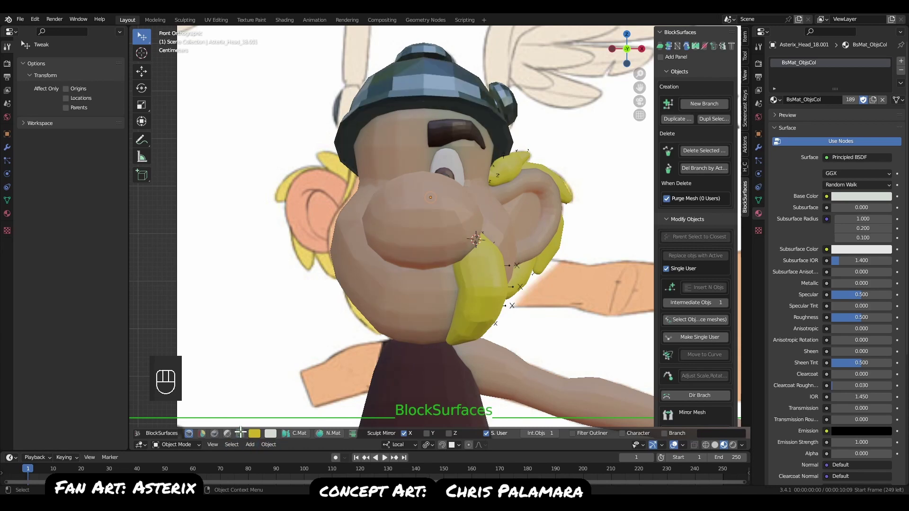
# In the side view, duplicate the small lock above the ear and move the copy to the helmet's front edge.
pyautogui.moveTo(544, 272); pyautogui.dragTo(436, 286, button='middle')
pyautogui.press('q')
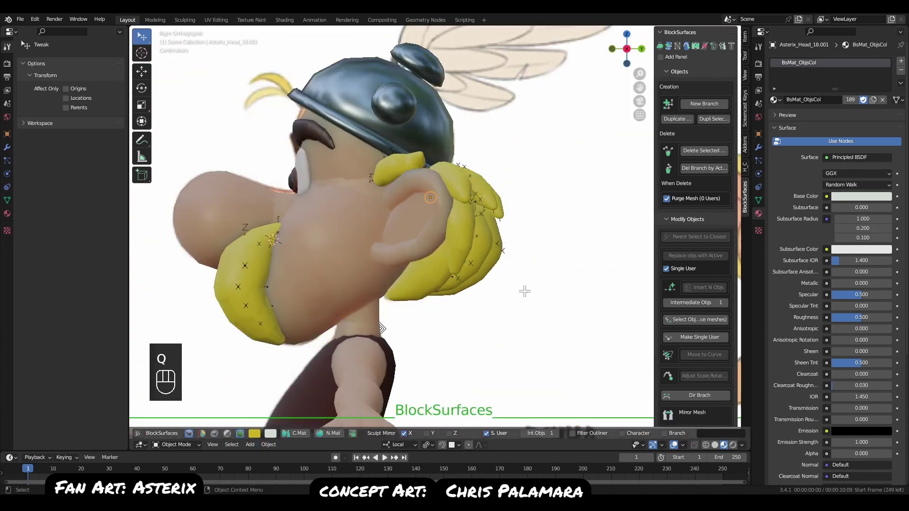
pyautogui.keyDown('ctrl'); pyautogui.moveTo(523, 290); pyautogui.dragTo(505, 290, button='middle'); pyautogui.keyUp('ctrl')
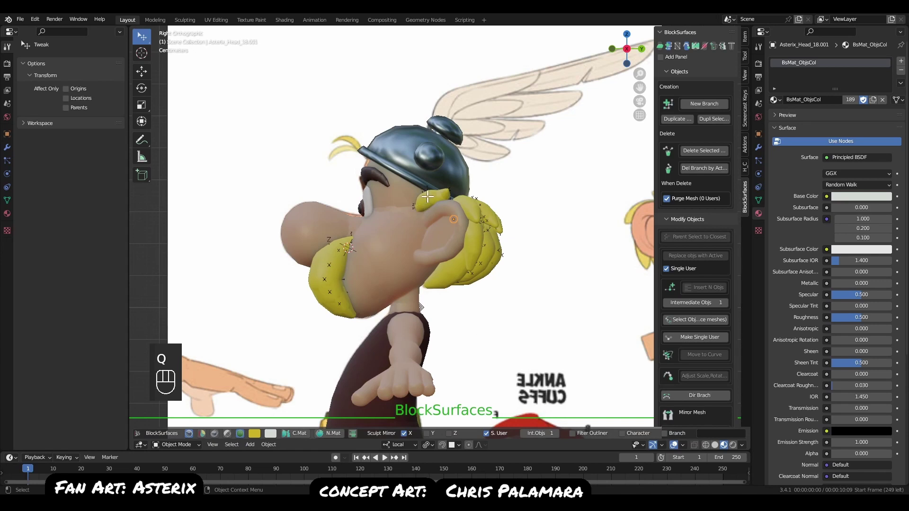
pyautogui.hotkey('ctrl', 'alt')
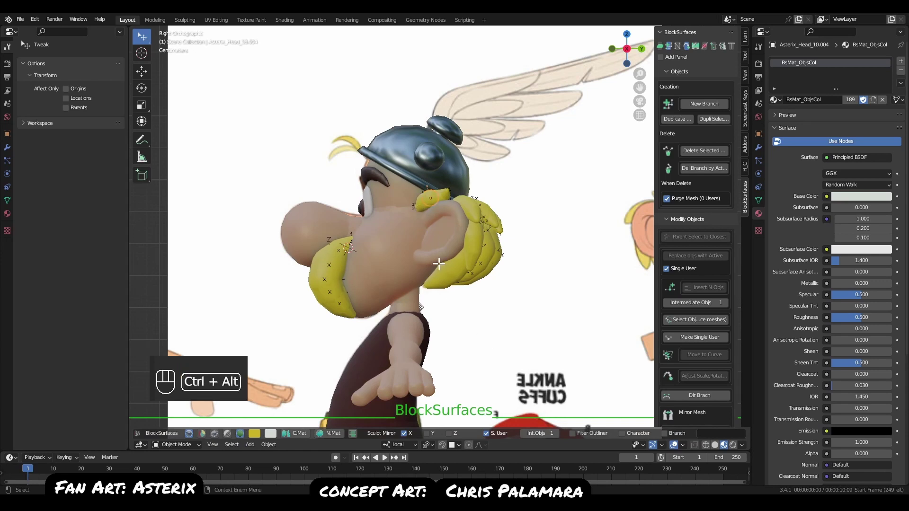
pyautogui.hotkey('ctrl', 'alt', 'd')
pyautogui.press('g')
pyautogui.click(379, 184)
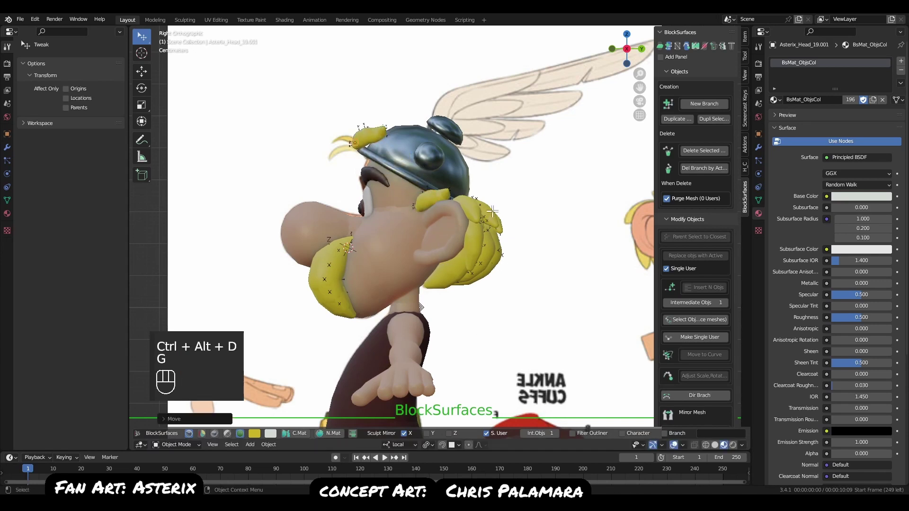
# Freely rotate the forelock copy so it points forward from the helmet's front edge.
pyautogui.press('r')
pyautogui.press('r')
pyautogui.click(440, 231)
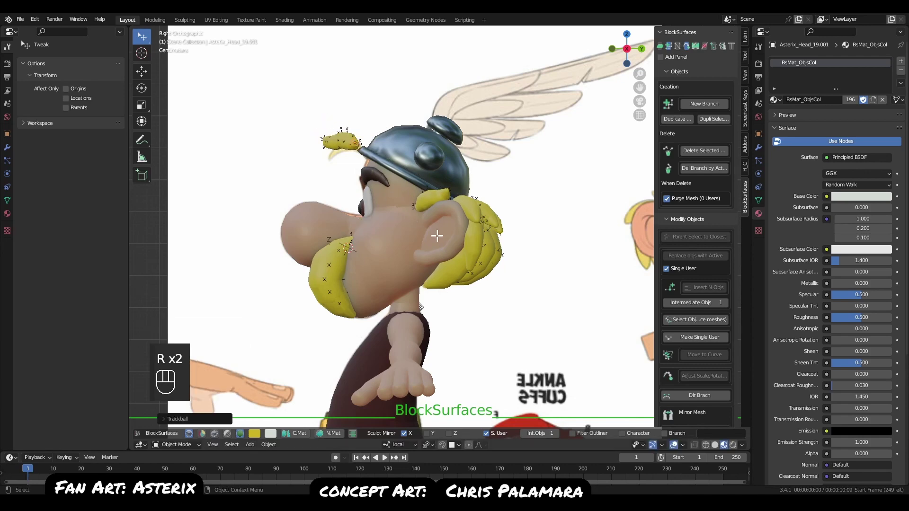
pyautogui.scroll(5, 394, 192)
pyautogui.moveTo(446, 189); pyautogui.dragTo(475, 209, button='middle')
pyautogui.press('r')
pyautogui.press('r')
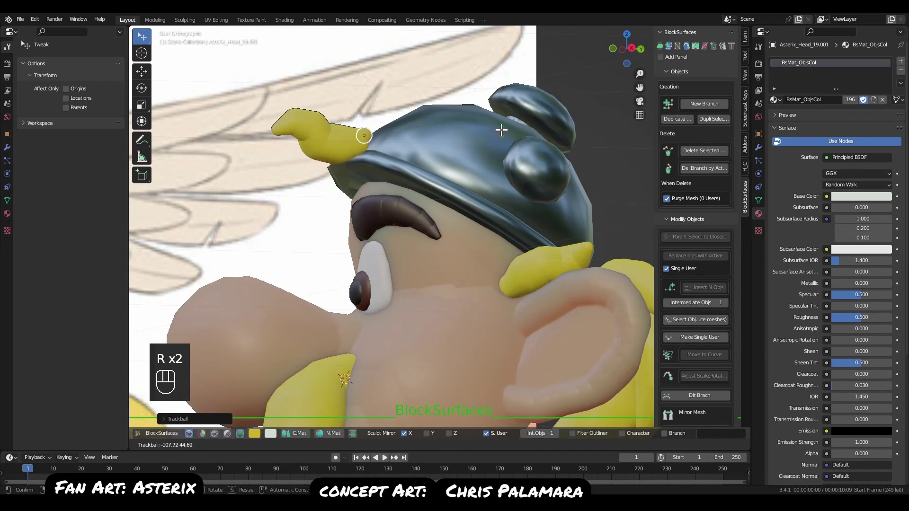
pyautogui.click(503, 125)
# In the side view, rotate the forelock toward the drawn tuft and move its root under the helmet's front rim.
pyautogui.press('q')
pyautogui.press('r')
pyautogui.press('r')
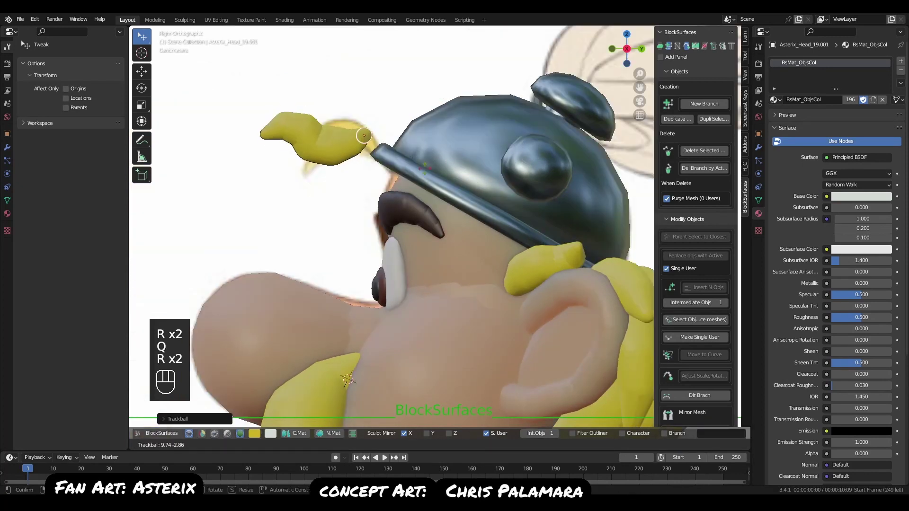
pyautogui.press('r')
pyautogui.press('r')
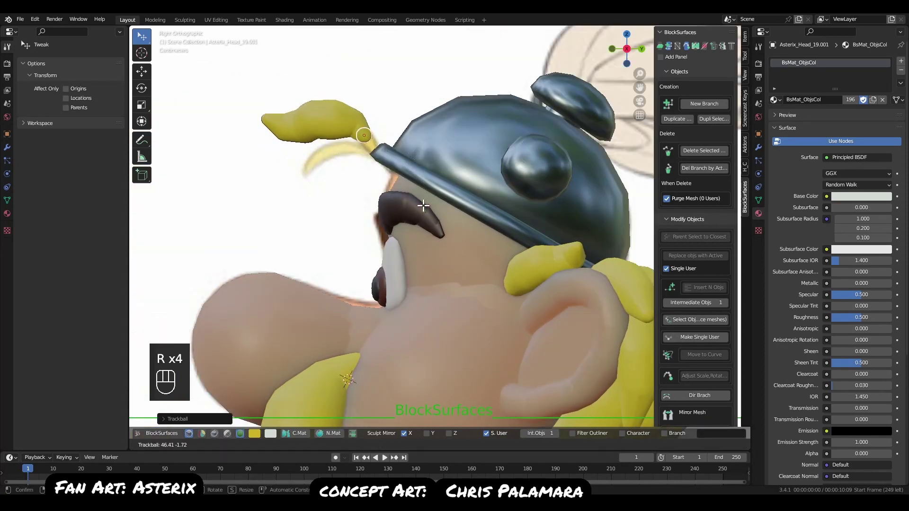
pyautogui.press('g')
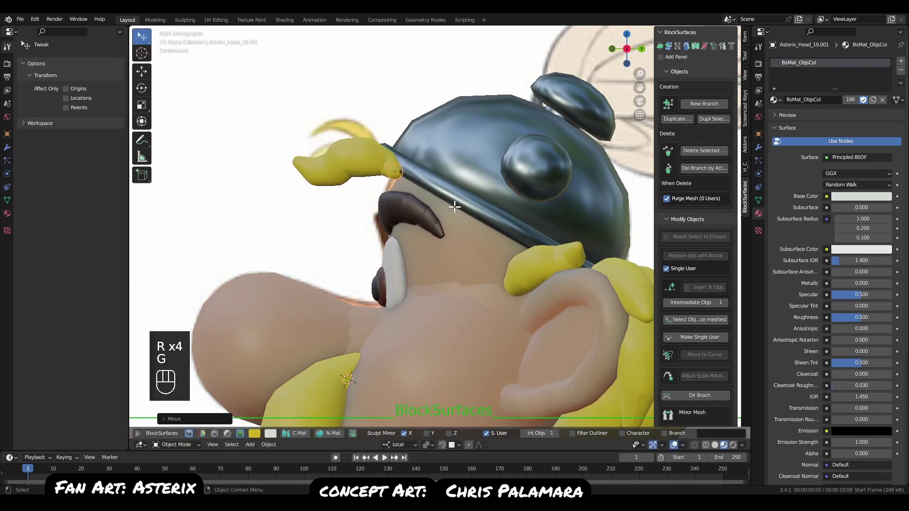
pyautogui.press('r')
pyautogui.click(504, 245)
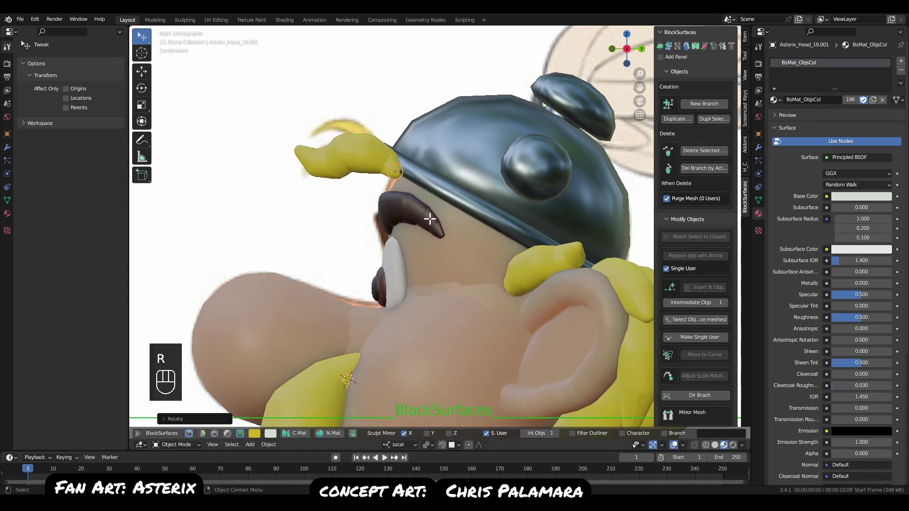
# In Edit Mode, scale the forelock segments' geometry to about 0.51 to make the lock thinner.
pyautogui.hotkey('ctrl', 'l')
pyautogui.press('Tab')
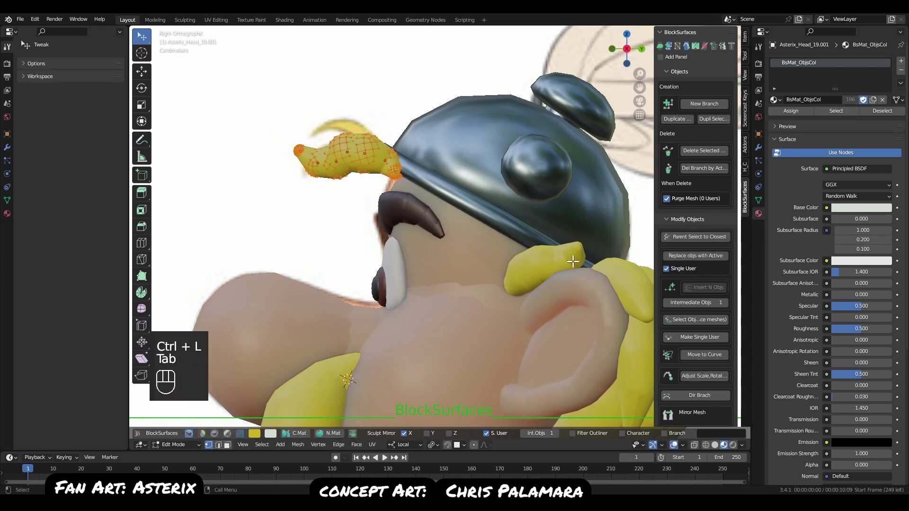
pyautogui.press('s')
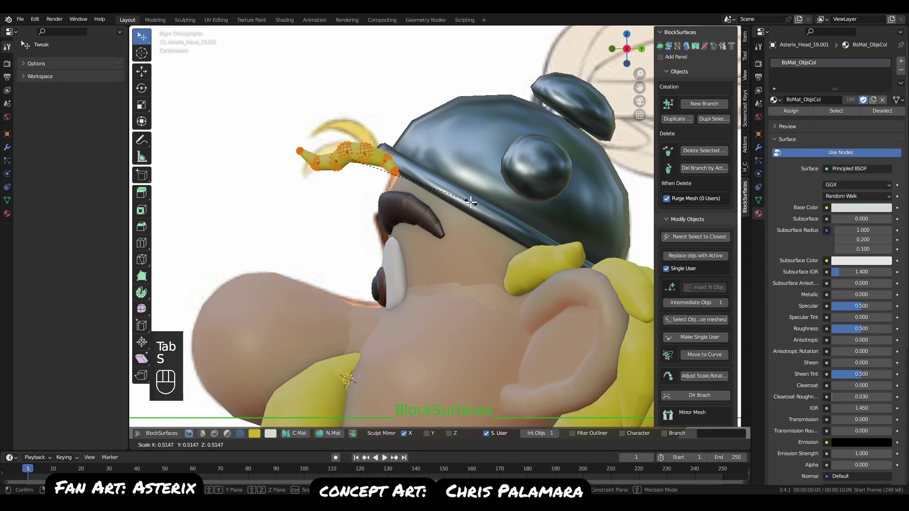
pyautogui.click(473, 202)
pyautogui.press('Tab')
# From below the front of the face, rotate the forelock from its root and move it toward the middle of the forehead.
pyautogui.click(394, 169)
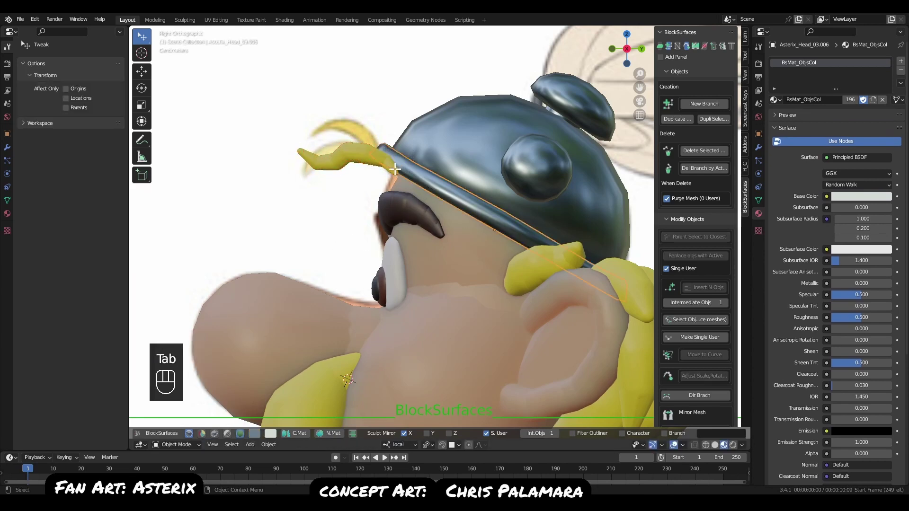
pyautogui.click(405, 176)
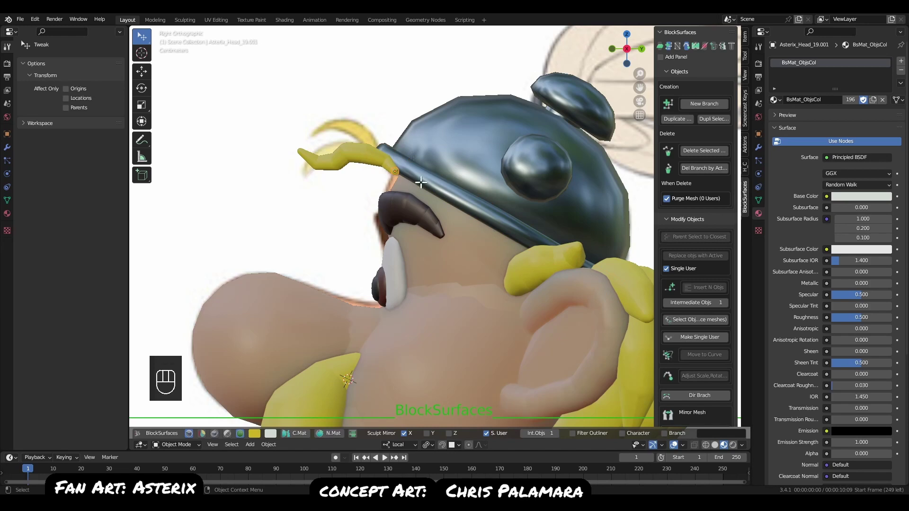
pyautogui.moveTo(421, 182); pyautogui.dragTo(506, 162, button='middle')
pyautogui.press('r')
pyautogui.click(505, 190)
pyautogui.press('g')
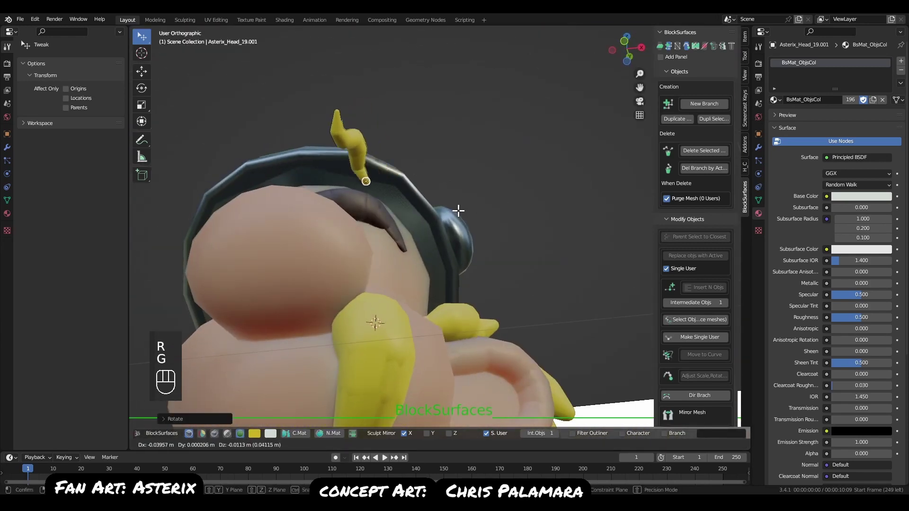
pyautogui.click(428, 215)
# In the side view, rotate the forelock slightly and move it up so its root tucks behind the helmet rim.
pyautogui.press('q')
pyautogui.press('r')
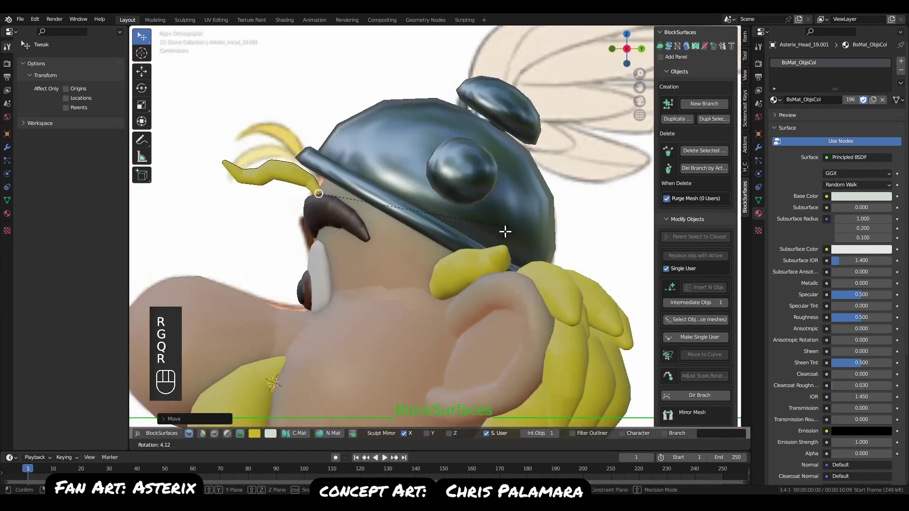
pyautogui.click(505, 231)
pyautogui.press('g')
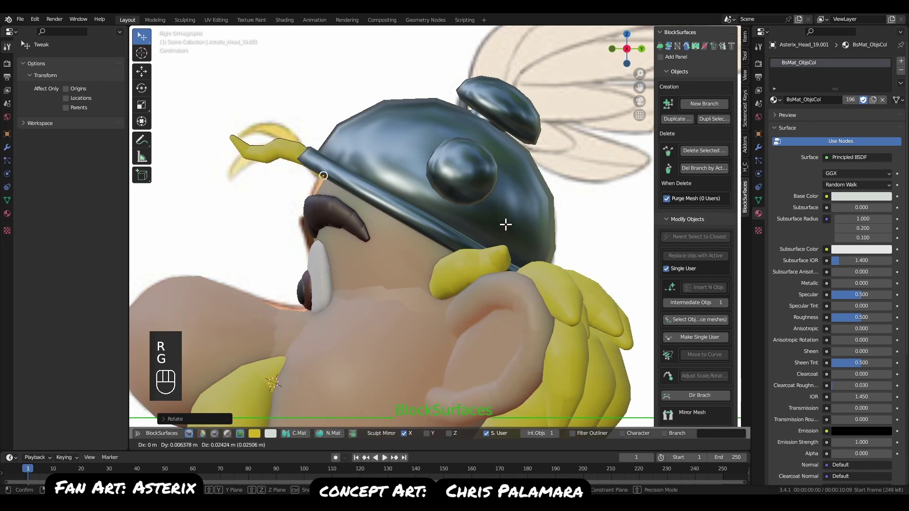
pyautogui.click(321, 185)
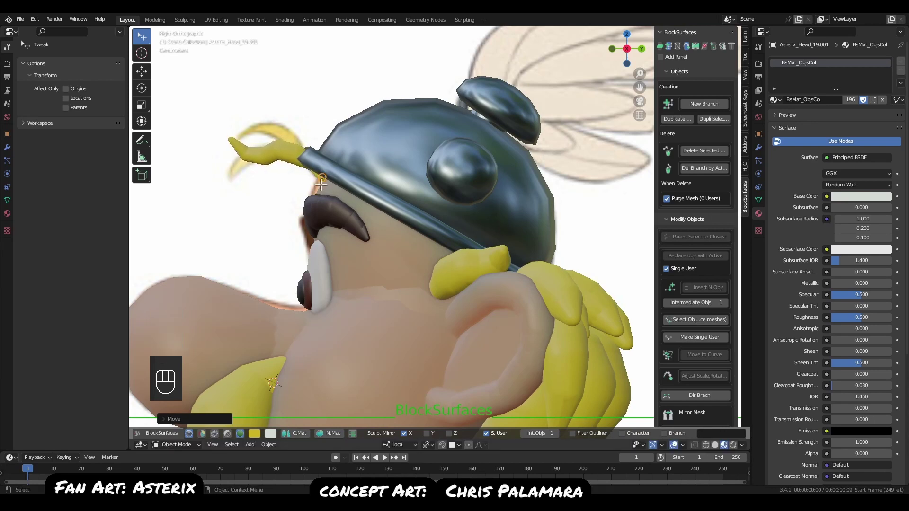
# In the side view, rotate the forelock's successive segments so the lock arches up and forward along the upper drawn tuft.
pyautogui.press('r')
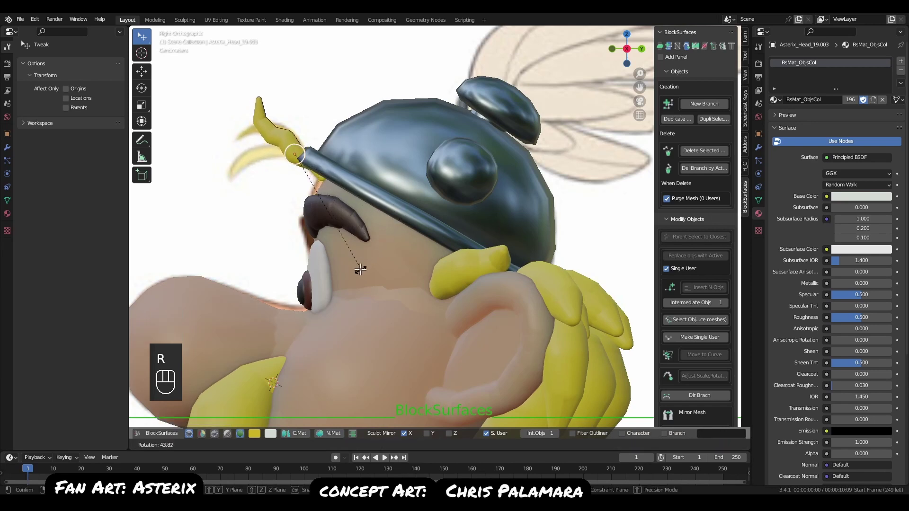
pyautogui.click(345, 284)
pyautogui.press('r')
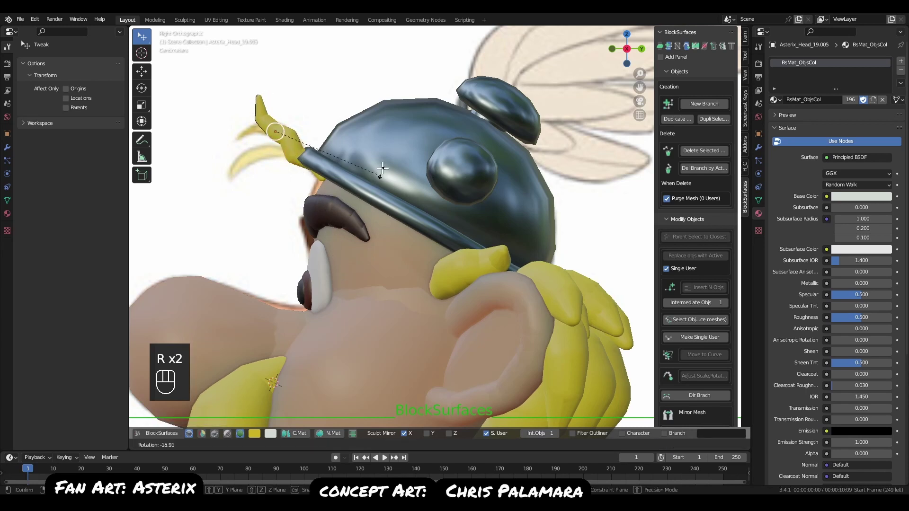
pyautogui.press('r')
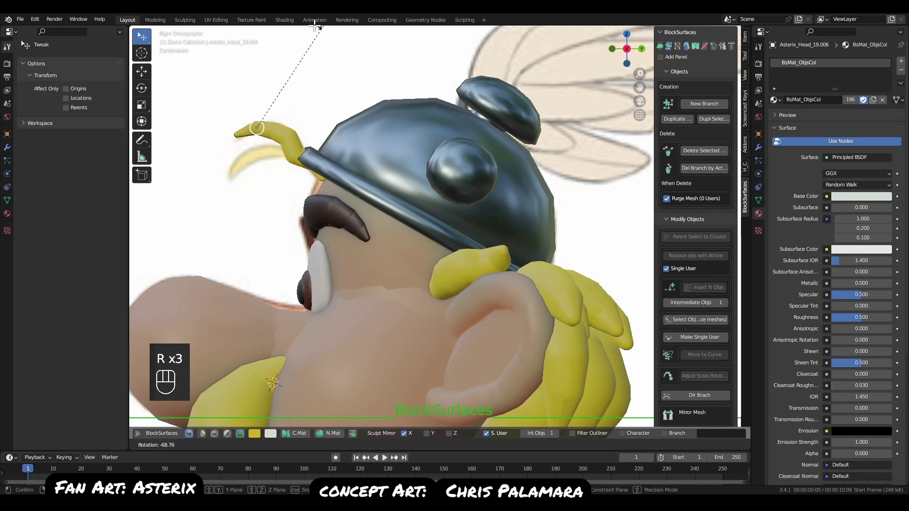
pyautogui.click(291, 24)
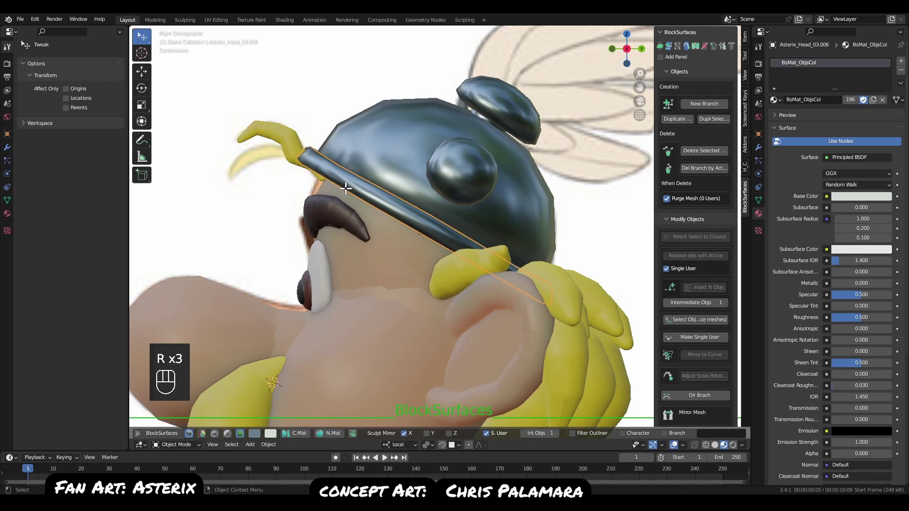
# Rotate the forelock's lowest segments so its base lies against the helmet's front rim.
pyautogui.click(350, 188)
pyautogui.press('r')
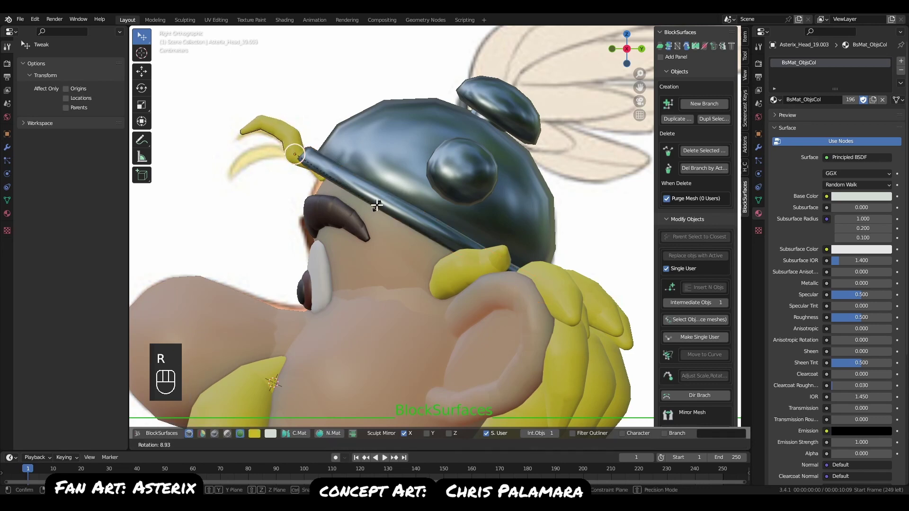
pyautogui.press('Escape')
pyautogui.press('r')
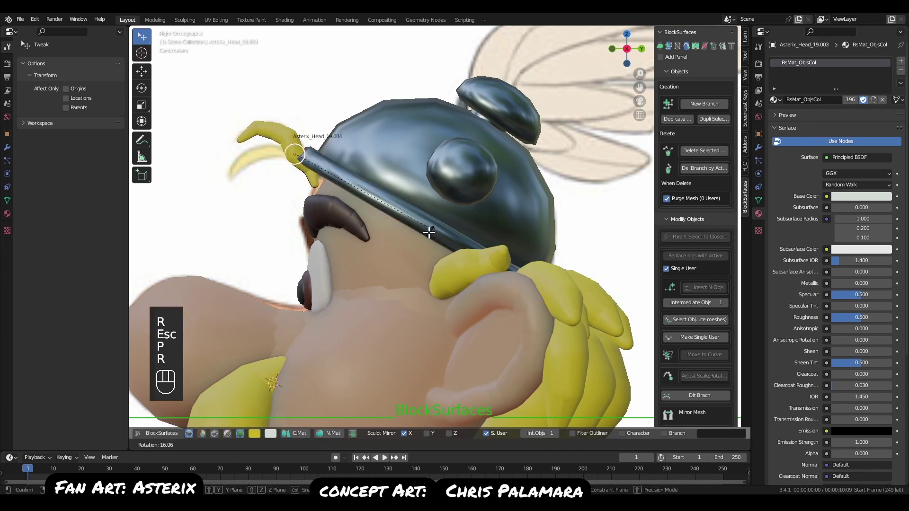
pyautogui.press('r')
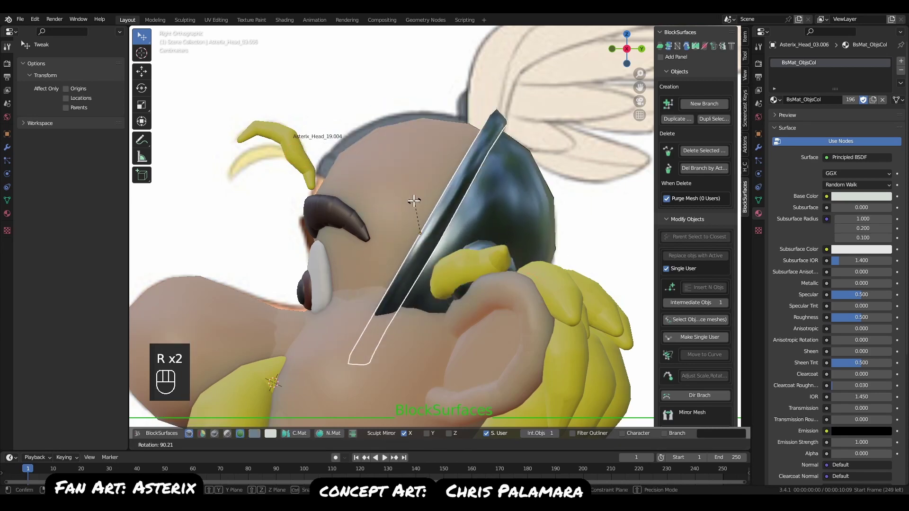
pyautogui.press('Escape')
pyautogui.click(303, 177)
pyautogui.press('r')
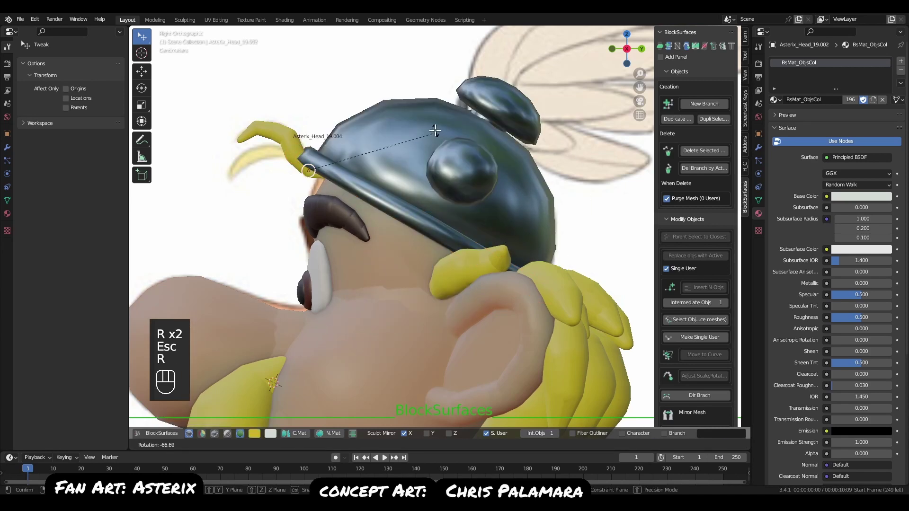
pyautogui.click(435, 131)
# Duplicate the whole forelock and place the copy beside the original under the helmet's front rim.
pyautogui.hotkey('ctrl', 'alt', 'f')
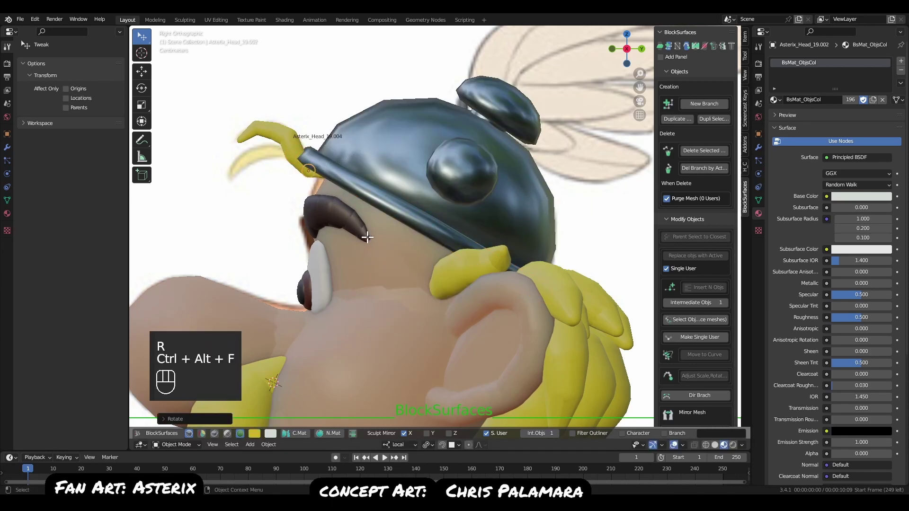
pyautogui.moveTo(368, 238); pyautogui.dragTo(488, 237, button='middle')
pyautogui.press('g')
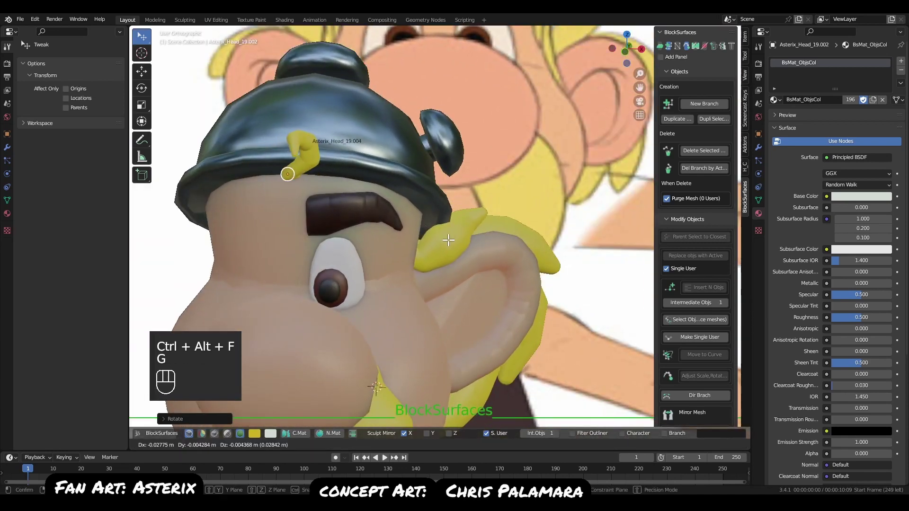
pyautogui.press('Escape')
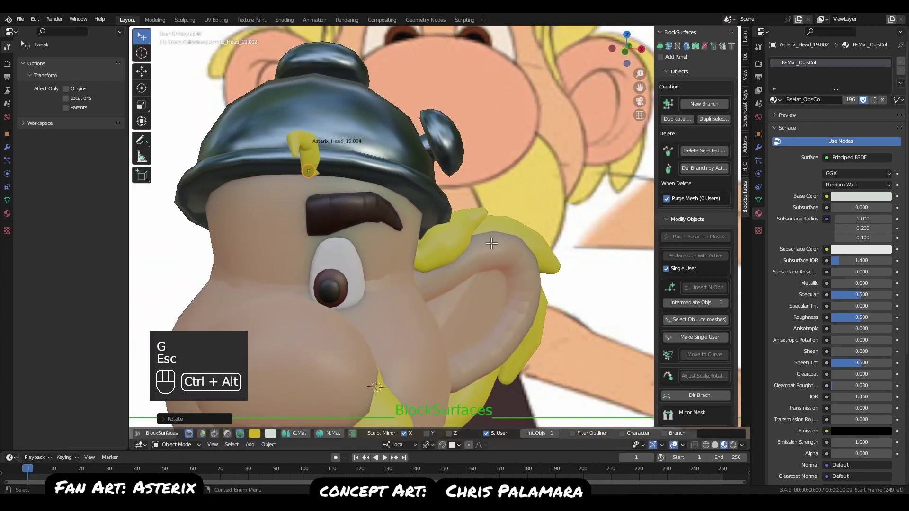
pyautogui.hotkey('ctrl', 'alt', 'd')
pyautogui.press('g')
pyautogui.click(430, 243)
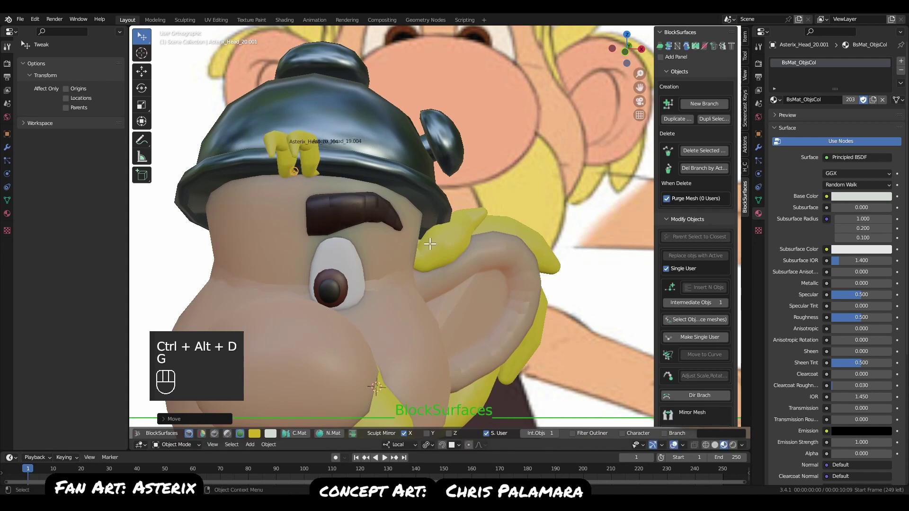
# Rotate the copied forelock freely from its root, and lower it toward the second drawn tuft in the side view.
pyautogui.press('r')
pyautogui.press('r')
pyautogui.click(436, 234)
pyautogui.press('q')
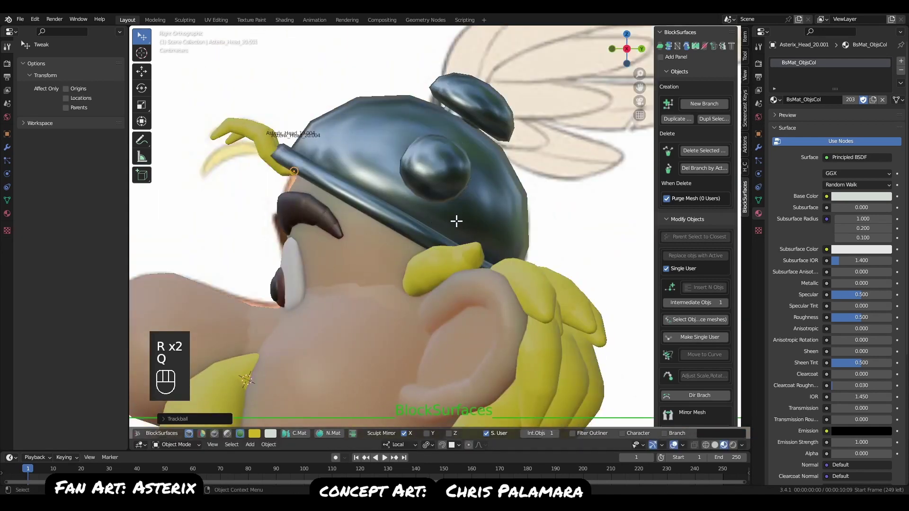
pyautogui.press('r')
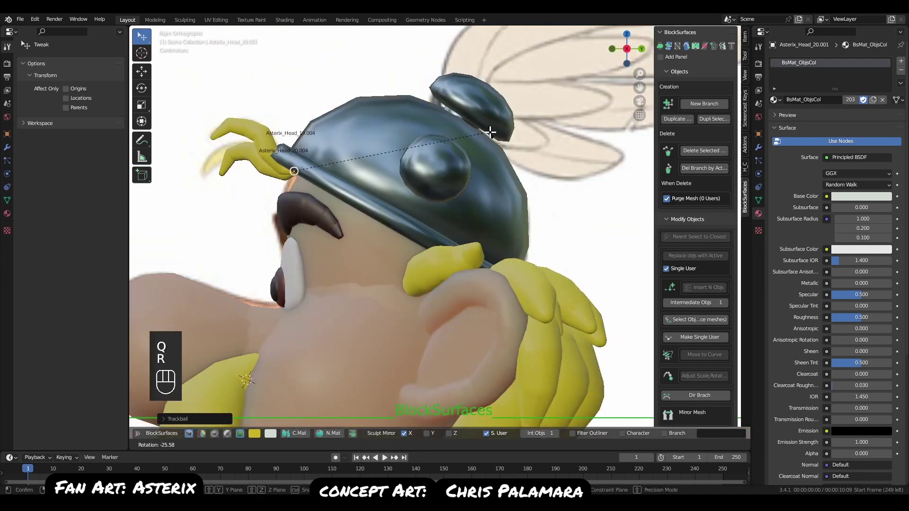
pyautogui.click(472, 165)
pyautogui.press('g')
pyautogui.click(473, 164)
# Move the end segments of the lower forelock so its tip follows the lower drawn tuft.
pyautogui.press('g')
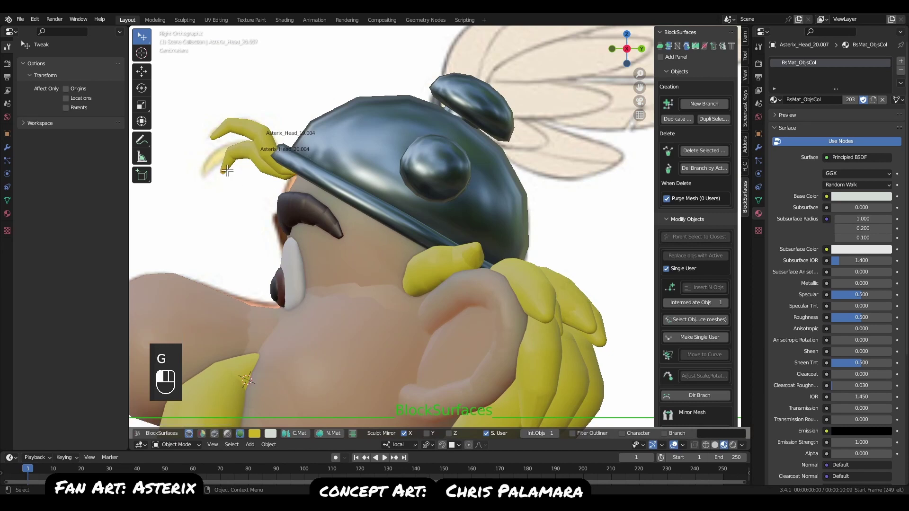
pyautogui.press('g')
pyautogui.click(204, 173)
pyautogui.press('g')
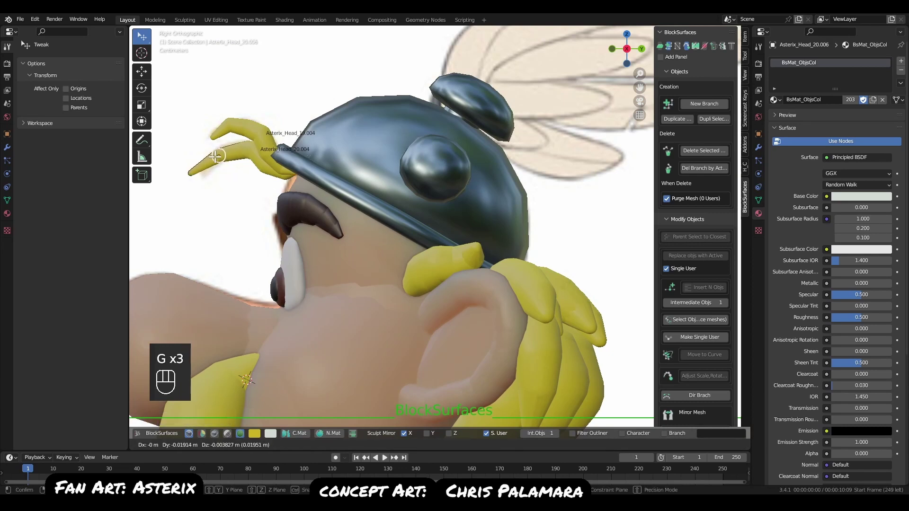
pyautogui.click(192, 177)
pyautogui.press('g')
pyautogui.click(208, 170)
pyautogui.press('g')
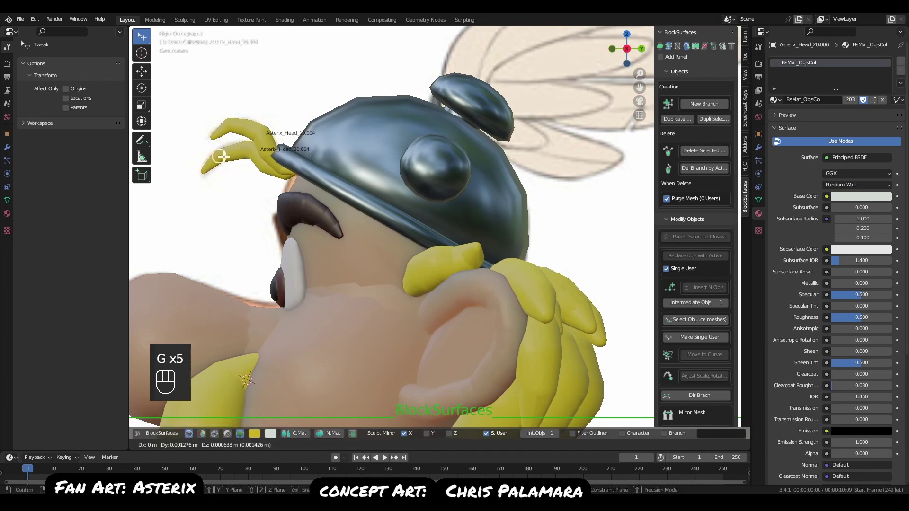
pyautogui.click(228, 176)
# Move the lower forelock's middle segments individually to smooth its curve along the drawn tuft.
pyautogui.press('p')
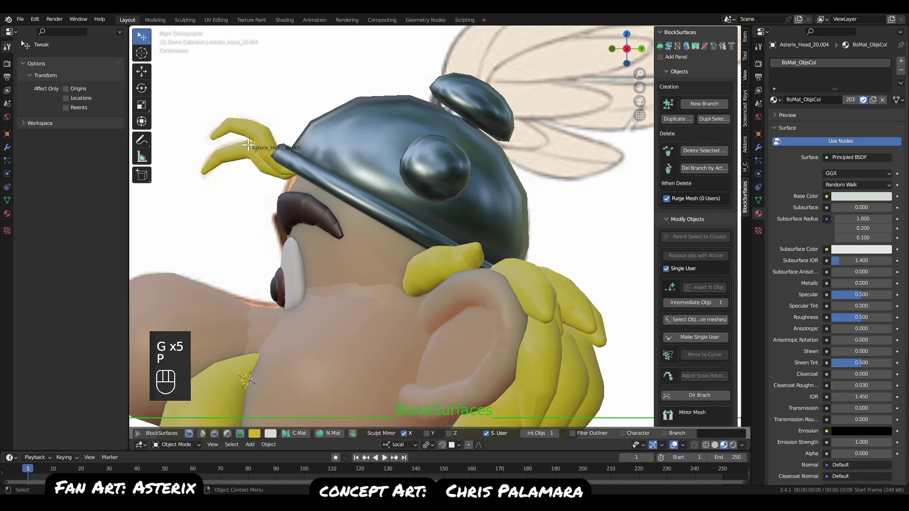
pyautogui.press('g')
pyautogui.click(221, 162)
pyautogui.press('g')
pyautogui.click(216, 165)
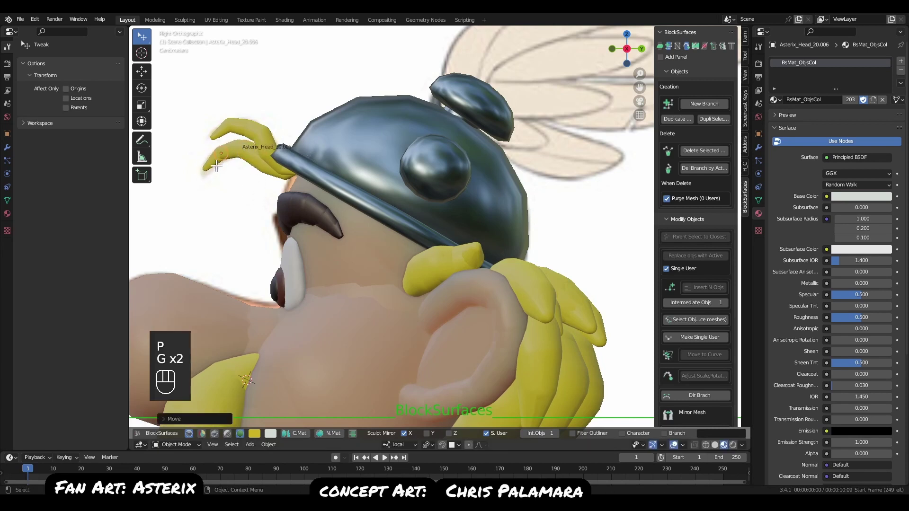
pyautogui.press('g')
pyautogui.click(211, 169)
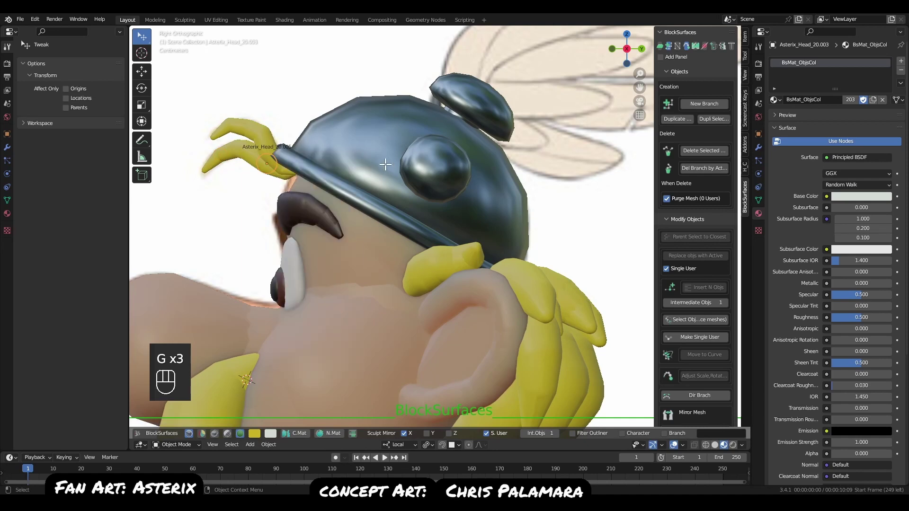
# From below, move the roots of both forelocks so they meet under the helmet rim.
pyautogui.moveTo(380, 169); pyautogui.dragTo(347, 184, button='middle')
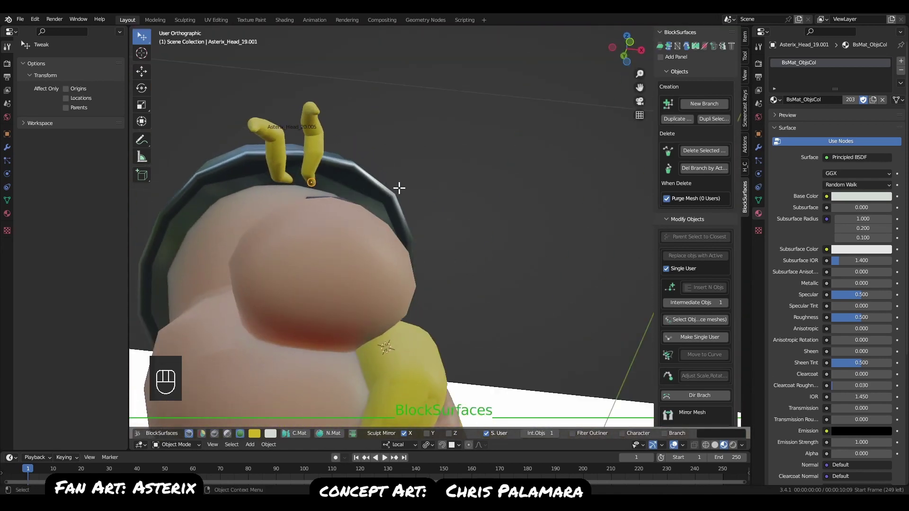
pyautogui.press('g')
pyautogui.click(456, 201)
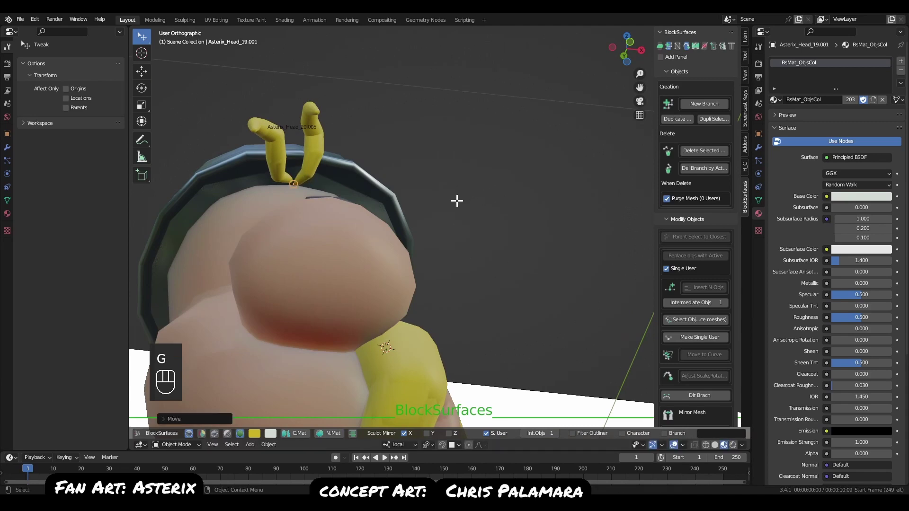
pyautogui.moveTo(329, 192)
pyautogui.mouseDown(button='middle')
pyautogui.moveTo(361, 171)
pyautogui.moveTo(335, 178)
pyautogui.mouseUp(button='middle')
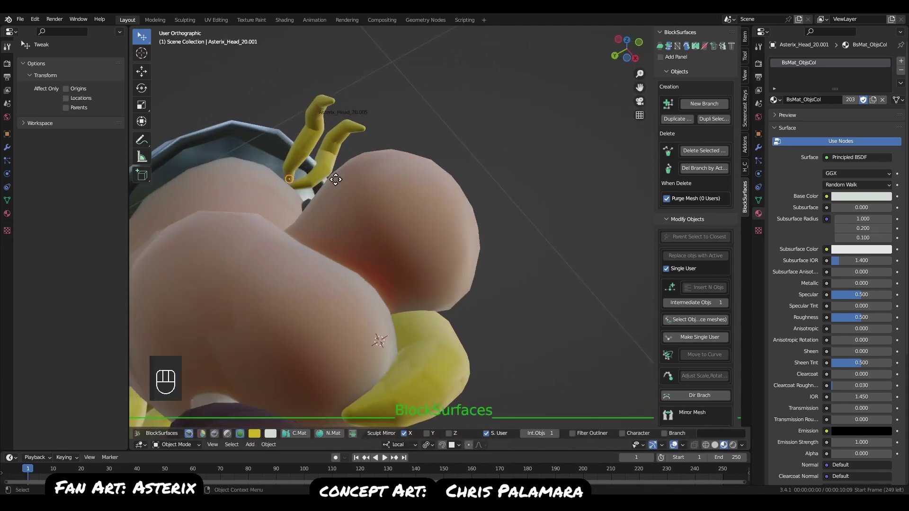
pyautogui.press('g')
pyautogui.click(338, 184)
pyautogui.press('q')
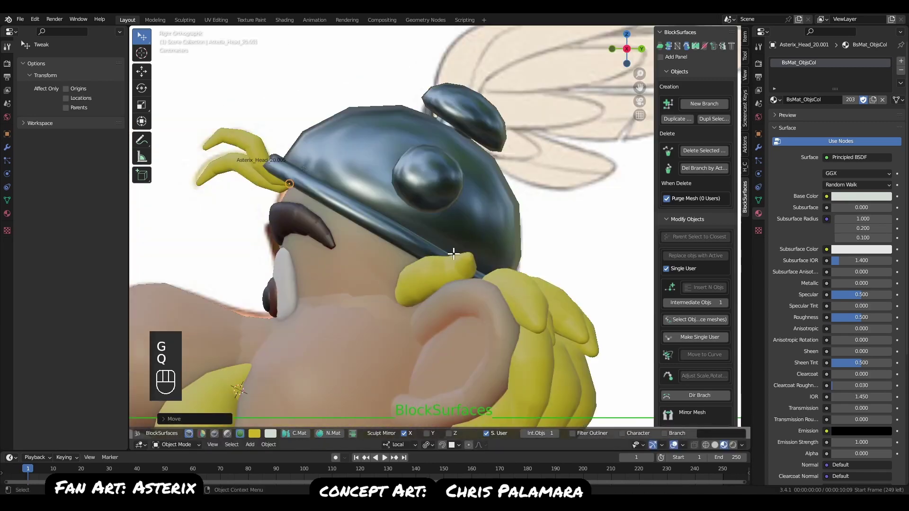
pyautogui.click(349, 212)
pyautogui.press('g')
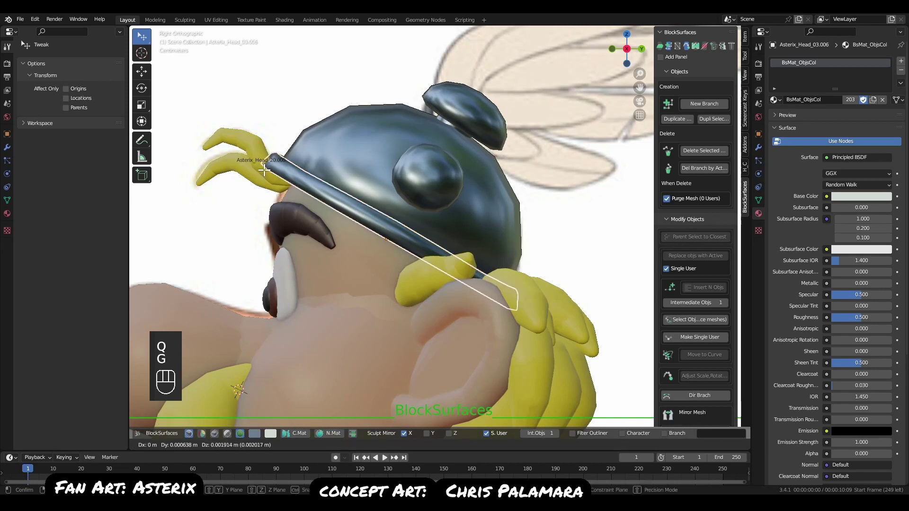
pyautogui.press('Escape')
pyautogui.keyDown('alt'); pyautogui.moveTo(456, 240); pyautogui.dragTo(444, 237, button='right'); pyautogui.keyUp('alt')
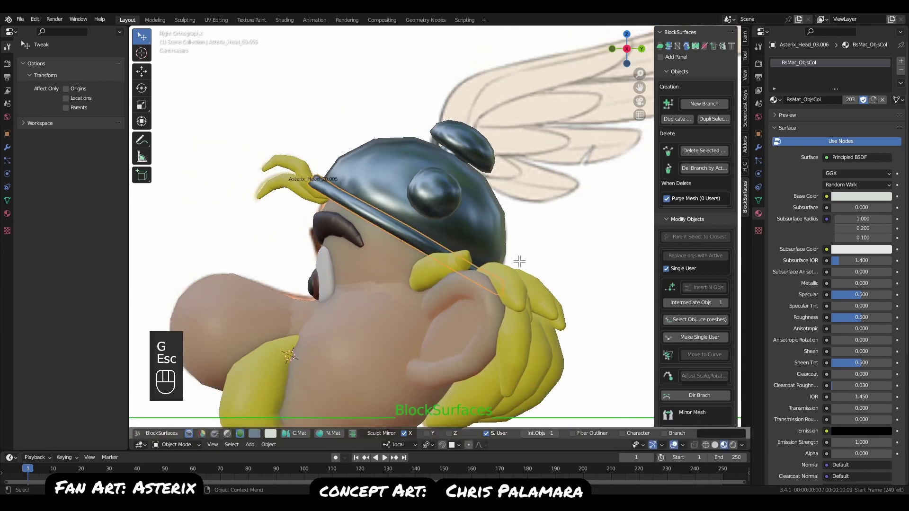
pyautogui.press('g')
pyautogui.press('Escape')
# In the side view, scale the helmet rim slightly to fit the helmet's edge, and clear the selection.
pyautogui.hotkey('ctrl', 'shift', 'alt', 'p')
pyautogui.press('s')
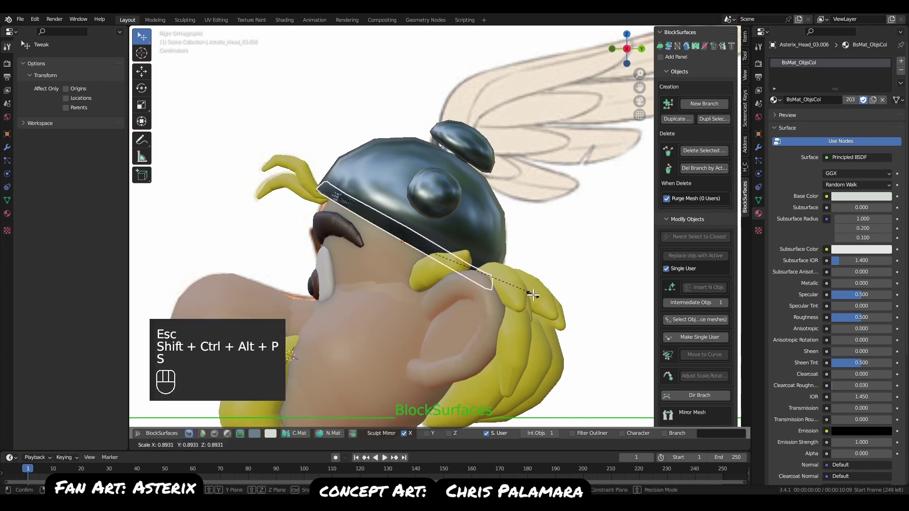
pyautogui.click(542, 299)
pyautogui.press('s')
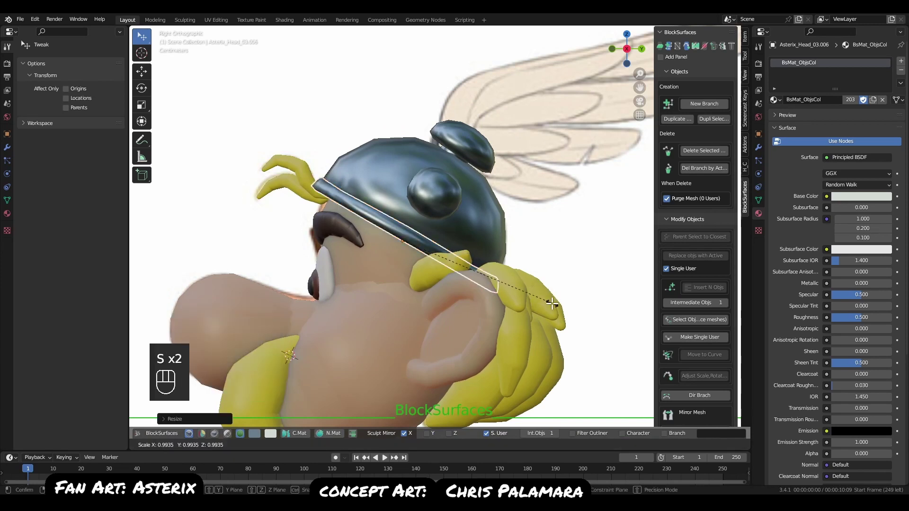
pyautogui.click(550, 302)
pyautogui.press('Tab')
pyautogui.hotkey('alt', 'a')
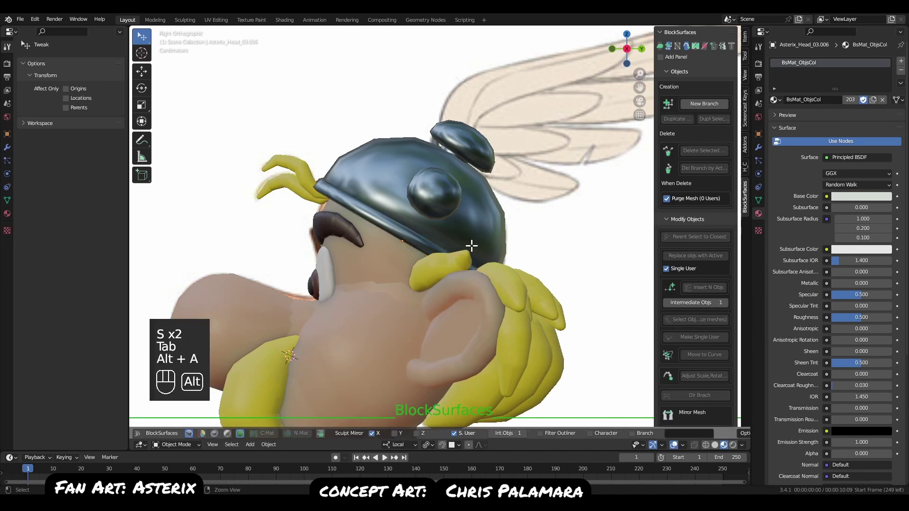
# Duplicate a rear hair lock and place the copy in front of the ear, with its root at the helmet rim.
pyautogui.keyDown('alt'); pyautogui.moveTo(508, 311); pyautogui.dragTo(443, 303, button='right'); pyautogui.keyUp('alt')
pyautogui.keyDown('alt'); pyautogui.moveTo(443, 293); pyautogui.dragTo(520, 277); pyautogui.keyUp('alt')
pyautogui.press('q')
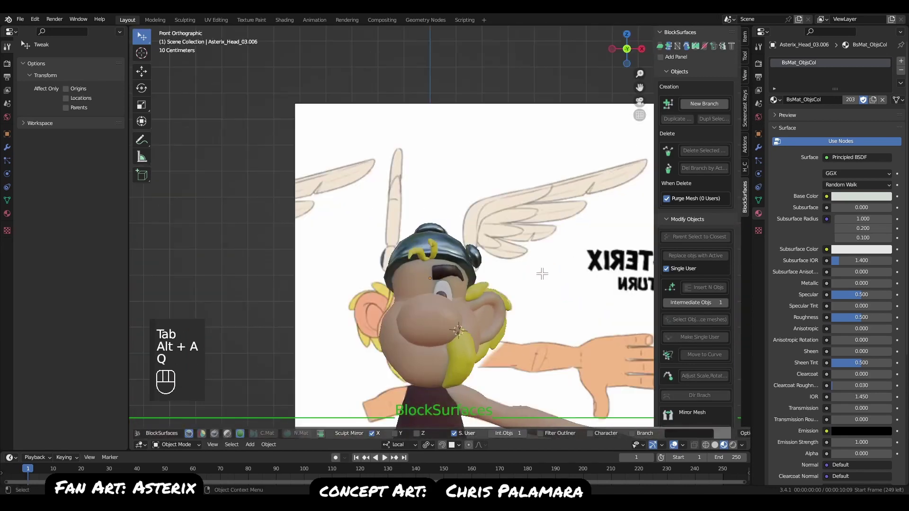
pyautogui.keyDown('alt'); pyautogui.moveTo(530, 330); pyautogui.dragTo(518, 240, button='middle'); pyautogui.keyUp('alt')
pyautogui.keyDown('alt'); pyautogui.moveTo(518, 241); pyautogui.dragTo(458, 278); pyautogui.keyUp('alt')
pyautogui.keyDown('alt'); pyautogui.moveTo(521, 251); pyautogui.dragTo(422, 276); pyautogui.keyUp('alt')
pyautogui.click(402, 209)
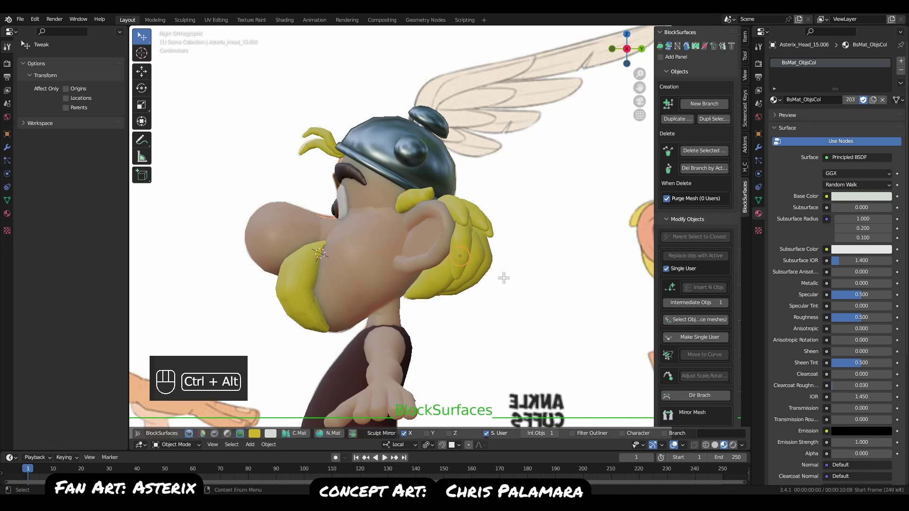
pyautogui.hotkey('ctrl', 'alt', 'd')
pyautogui.press('g')
pyautogui.click(513, 237)
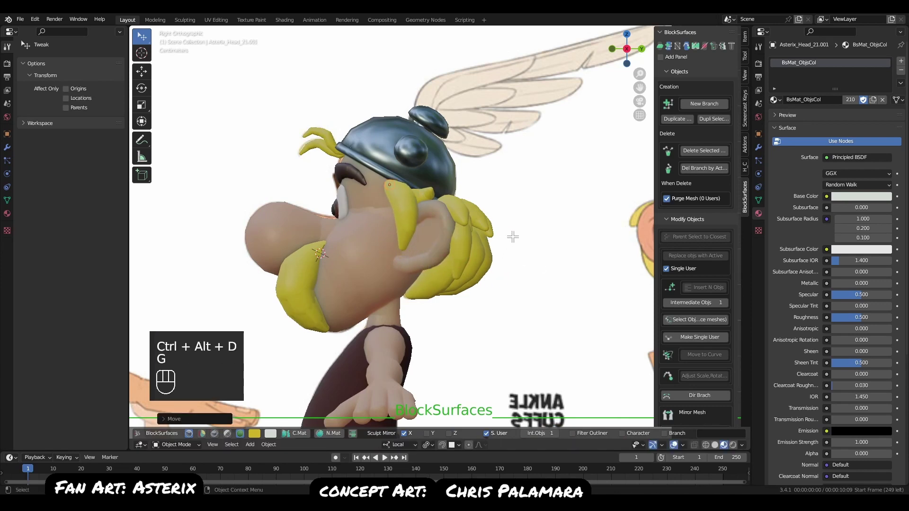
# Rotate the copied lock from its root so it curves down in front of the ear.
pyautogui.press('r')
pyautogui.press('r')
pyautogui.press('r')
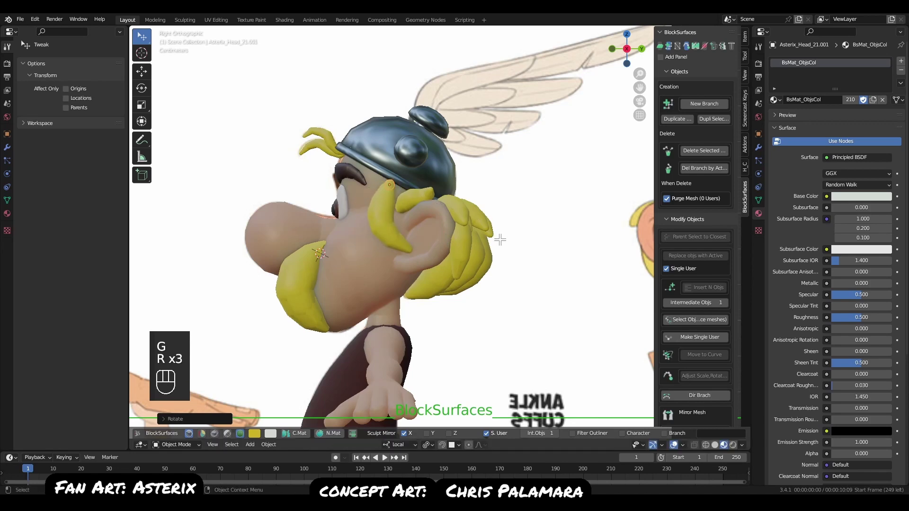
pyautogui.click(497, 239)
# From an angled view, move the copied lock's root to the side of the head by the helmet rim.
pyautogui.scroll(-3, 451, 219)
pyautogui.moveTo(451, 218); pyautogui.dragTo(519, 273, button='middle')
pyautogui.press('r')
pyautogui.press('g')
pyautogui.click(513, 295)
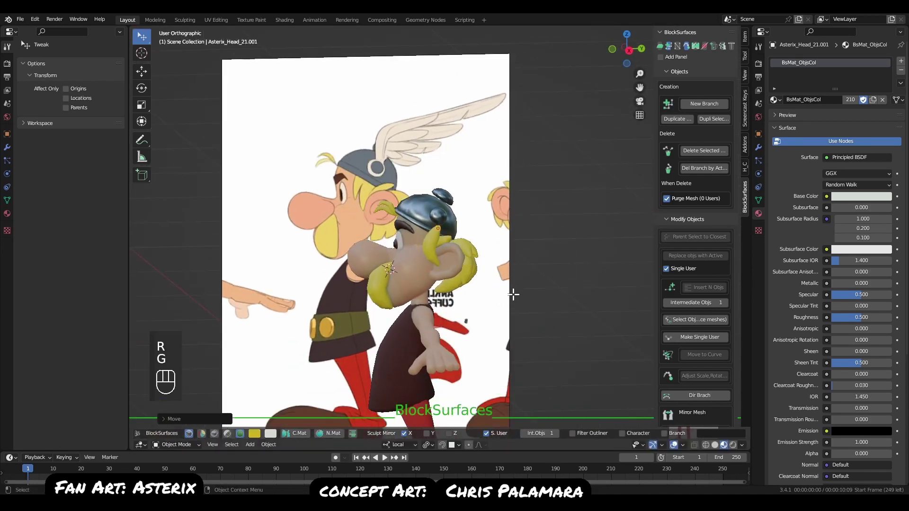
pyautogui.click(453, 261)
pyautogui.scroll(5, 469, 232)
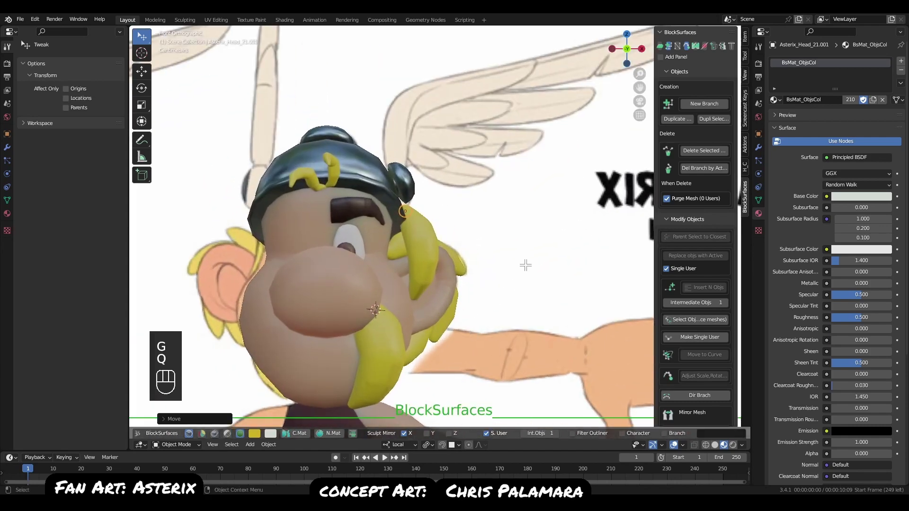
# Rotate the front hair lock from its root and move the root in under the helmet rim, checking it in side view.
pyautogui.press('r')
pyautogui.press('r')
pyautogui.click(493, 271)
pyautogui.press('g')
pyautogui.click(495, 278)
pyautogui.press('q')
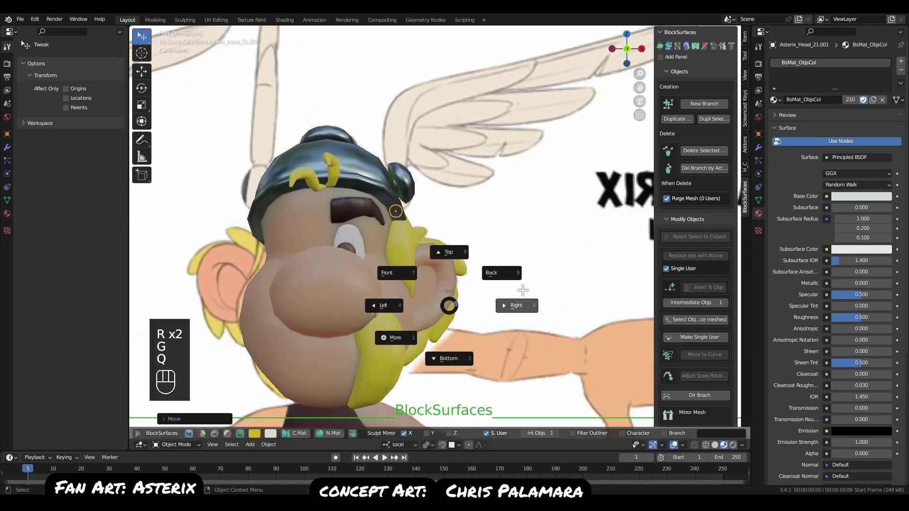
pyautogui.click(523, 309)
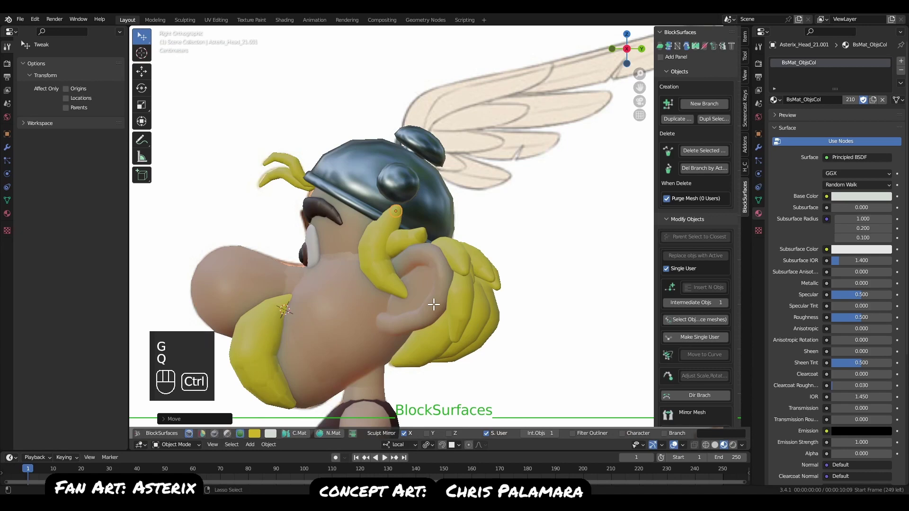
# Select all segments of the front hair lock and scale them along local Y to narrow the lock.
pyautogui.hotkey('ctrl', 'l')
pyautogui.moveTo(431, 300); pyautogui.dragTo(497, 298, button='middle')
pyautogui.press('s')
pyautogui.press('z')
pyautogui.press('Escape')
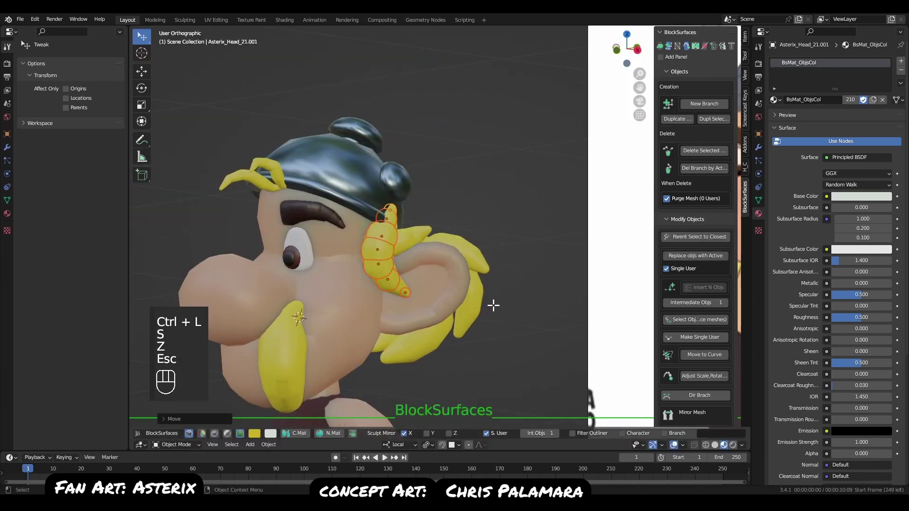
pyautogui.press('s')
pyautogui.press('y')
pyautogui.click(472, 297)
# Freely rotate all segments of the narrowed hair lock so it lies along the side of the head.
pyautogui.moveTo(475, 297); pyautogui.dragTo(510, 290, button='middle')
pyautogui.press('r')
pyautogui.press('r')
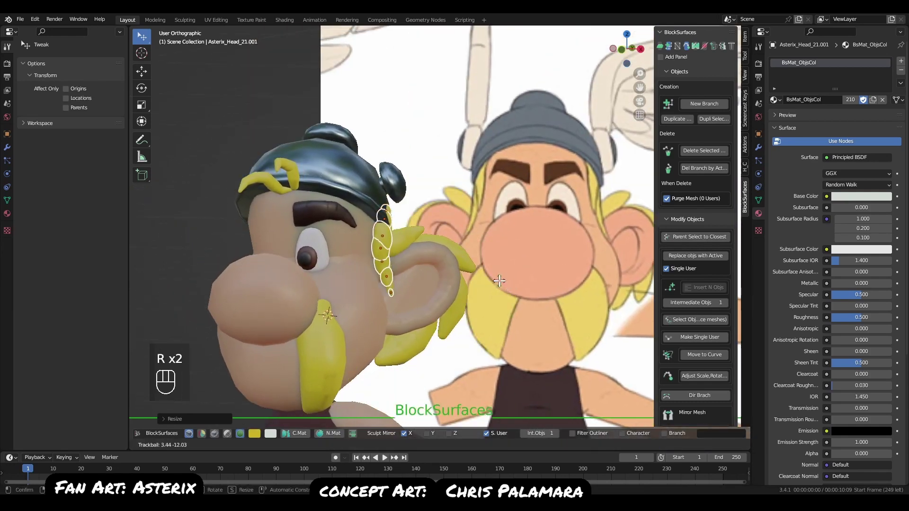
pyautogui.click(499, 281)
pyautogui.press('q')
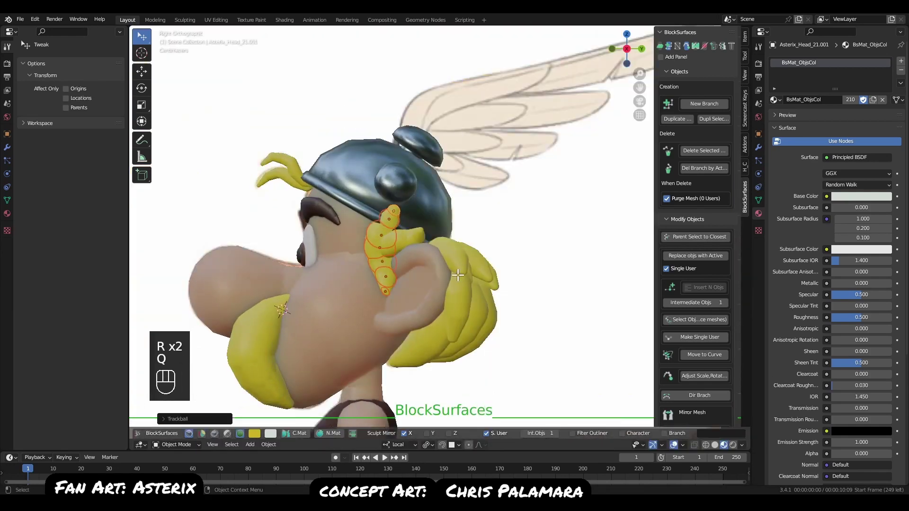
# Move the lock's second segment against the head, then shift its root segment to the helmet rim.
pyautogui.moveTo(390, 218); pyautogui.dragTo(468, 244, button='middle')
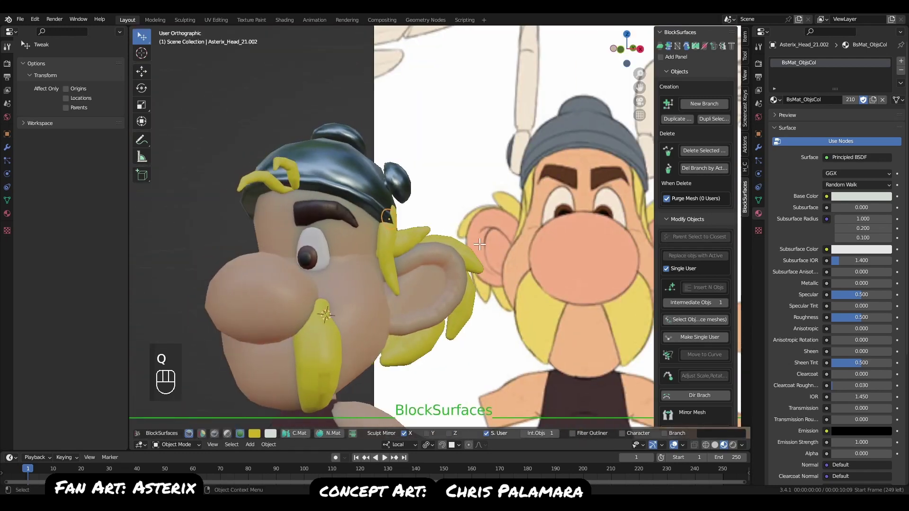
pyautogui.press('g')
pyautogui.click(466, 245)
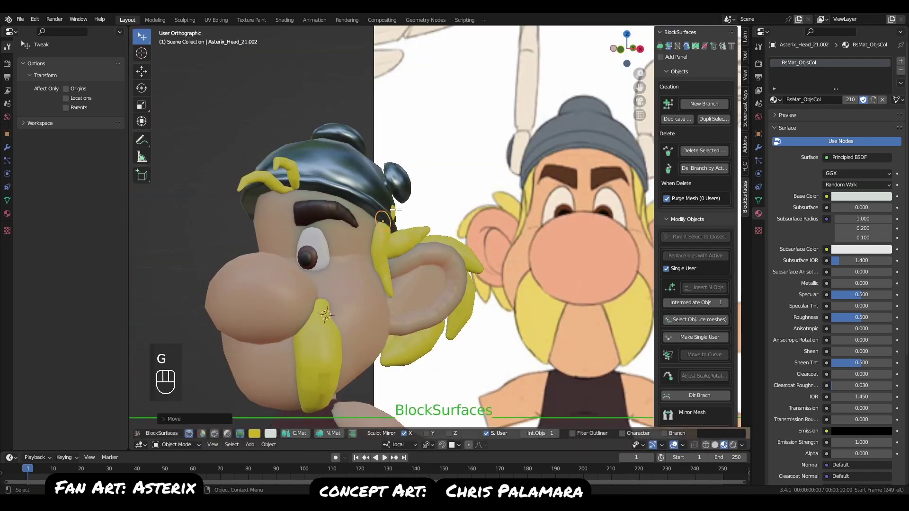
pyautogui.hotkey('ctrl', 'shift', 'alt', 'p')
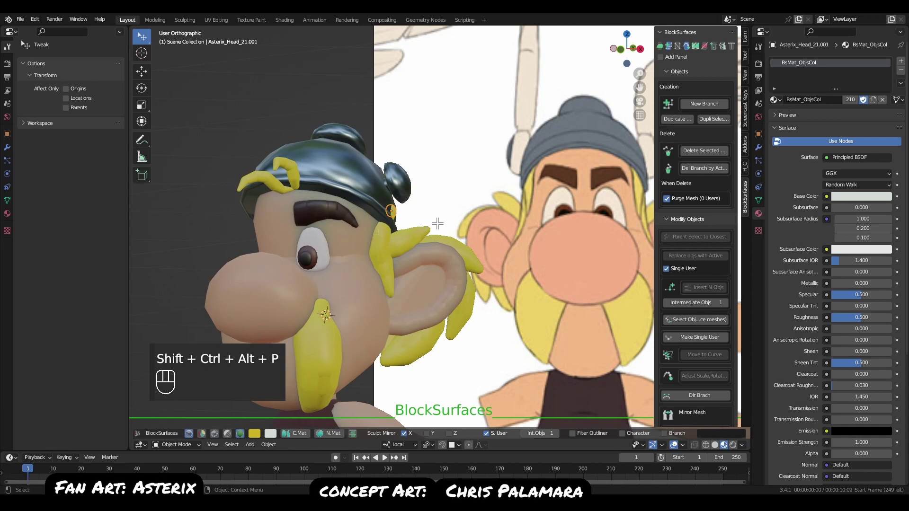
pyautogui.press('g')
pyautogui.click(440, 237)
# In side view, duplicate the lock in front of the ear and place the copy further forward under the helmet rim.
pyautogui.moveTo(447, 258); pyautogui.dragTo(403, 287, button='middle')
pyautogui.keyDown('ctrl'); pyautogui.keyDown('alt'); pyautogui.click(367, 251); pyautogui.keyUp('alt'); pyautogui.keyUp('ctrl')
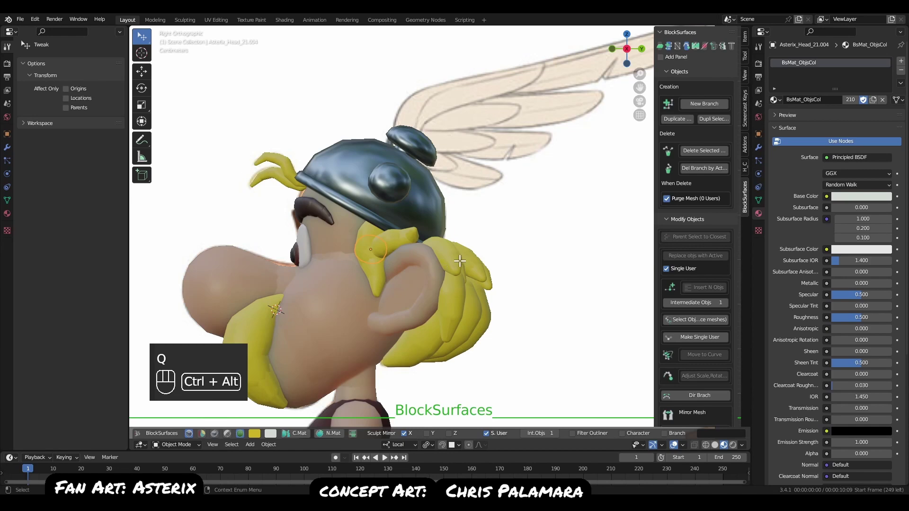
pyautogui.hotkey('ctrl', 'alt', 'd')
pyautogui.press('g')
pyautogui.click(428, 263)
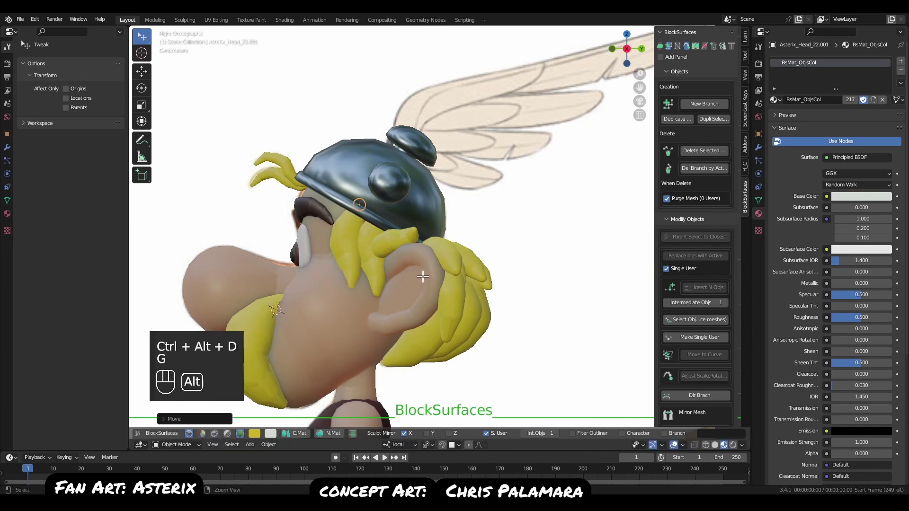
# Scale and rotate the copied front lock from its root, and move it to fit under the helmet edge.
pyautogui.keyDown('alt'); pyautogui.moveTo(422, 276); pyautogui.dragTo(414, 271, button='right'); pyautogui.keyUp('alt')
pyautogui.moveTo(413, 271); pyautogui.dragTo(507, 291, button='middle')
pyautogui.press('s')
pyautogui.click(498, 291)
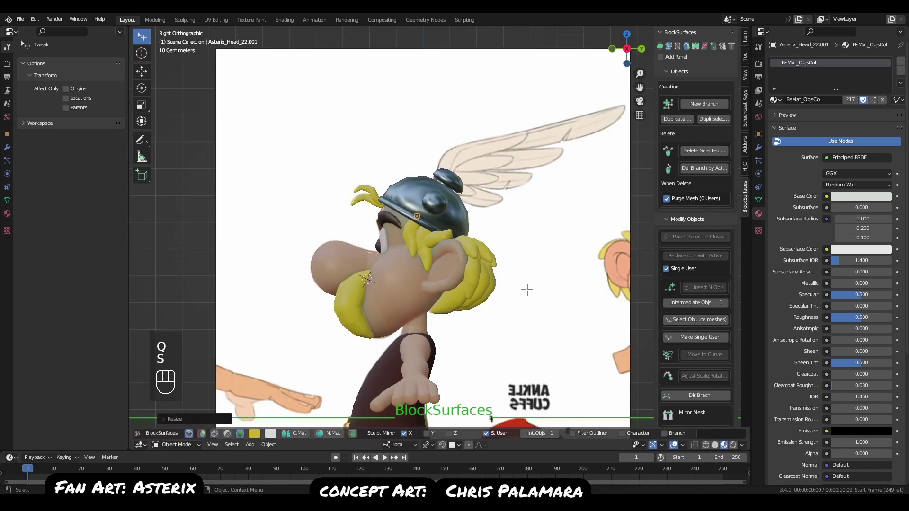
pyautogui.press('r')
pyautogui.click(541, 300)
pyautogui.press('g')
pyautogui.click(543, 305)
pyautogui.press('g')
pyautogui.click(514, 301)
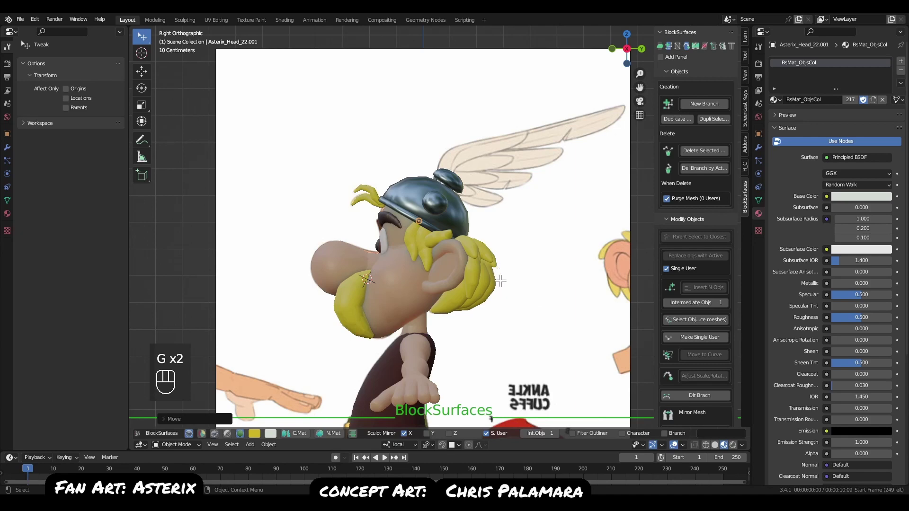
# Clear the selection and examine the whole character against the concept art from front and angled views.
pyautogui.press('q')
pyautogui.hotkey('alt', 'a')
pyautogui.moveTo(523, 307)
pyautogui.mouseDown(button='middle')
pyautogui.moveTo(471, 329)
pyautogui.moveTo(436, 320)
pyautogui.moveTo(517, 318)
pyautogui.mouseUp(button='middle')
pyautogui.press('q')
pyautogui.scroll(-2, 519, 317)
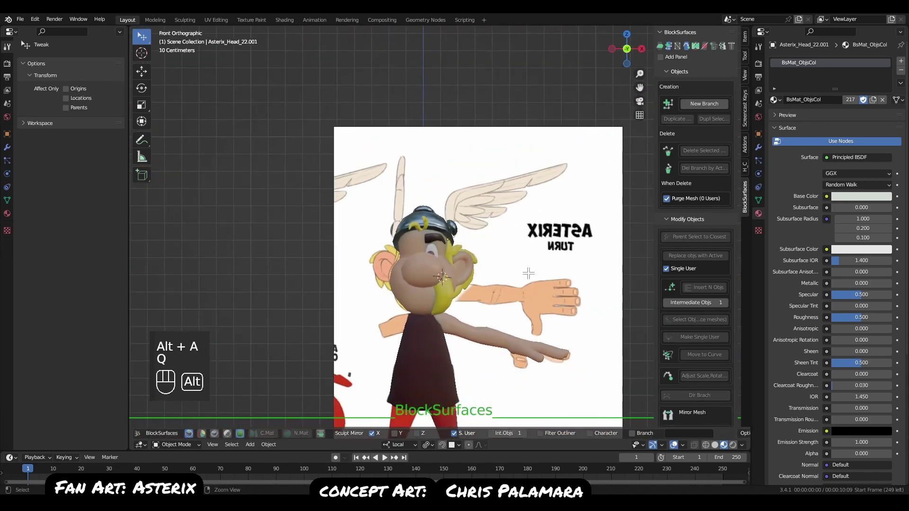
pyautogui.keyDown('alt'); pyautogui.moveTo(529, 272); pyautogui.dragTo(508, 166, button='middle'); pyautogui.keyUp('alt')
pyautogui.moveTo(552, 213); pyautogui.dragTo(504, 242, button='middle')
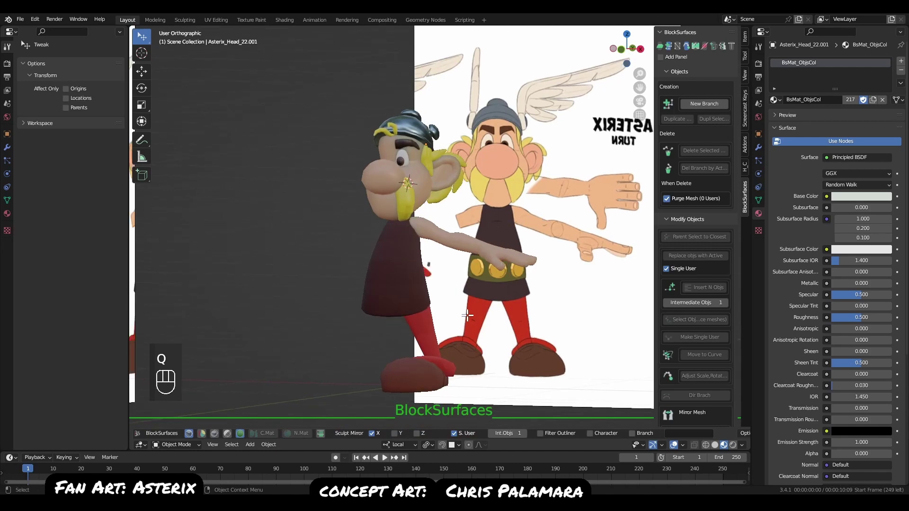
pyautogui.press('q')
pyautogui.keyDown('alt'); pyautogui.moveTo(431, 272); pyautogui.dragTo(408, 352, button='middle'); pyautogui.keyUp('alt')
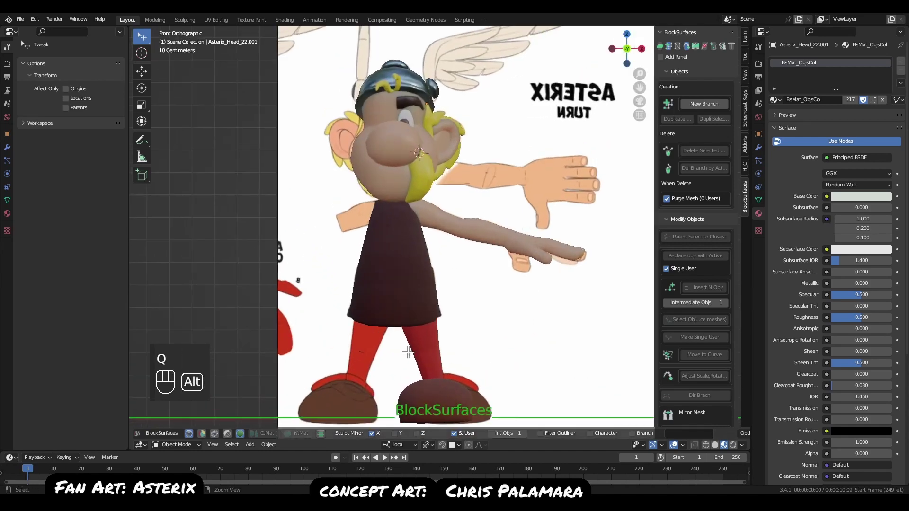
# From the lower tunic segment, create a new branch with character name Asterix and branch name Body for the belt.
pyautogui.click(422, 272)
pyautogui.moveTo(493, 314); pyautogui.dragTo(435, 308, button='middle')
pyautogui.press('q')
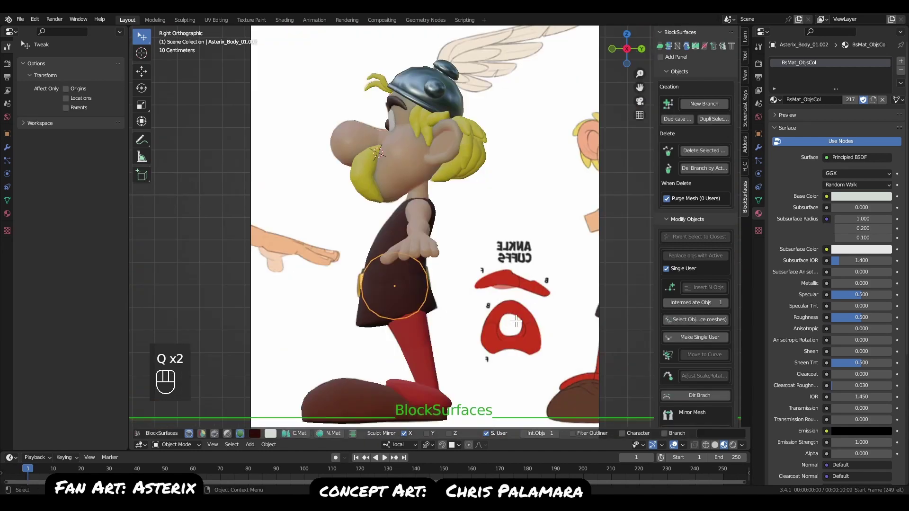
pyautogui.keyDown('alt'); pyautogui.moveTo(472, 292); pyautogui.dragTo(475, 289, button='right'); pyautogui.keyUp('alt')
pyautogui.keyDown('alt'); pyautogui.moveTo(475, 289); pyautogui.dragTo(455, 278, button='middle'); pyautogui.keyUp('alt')
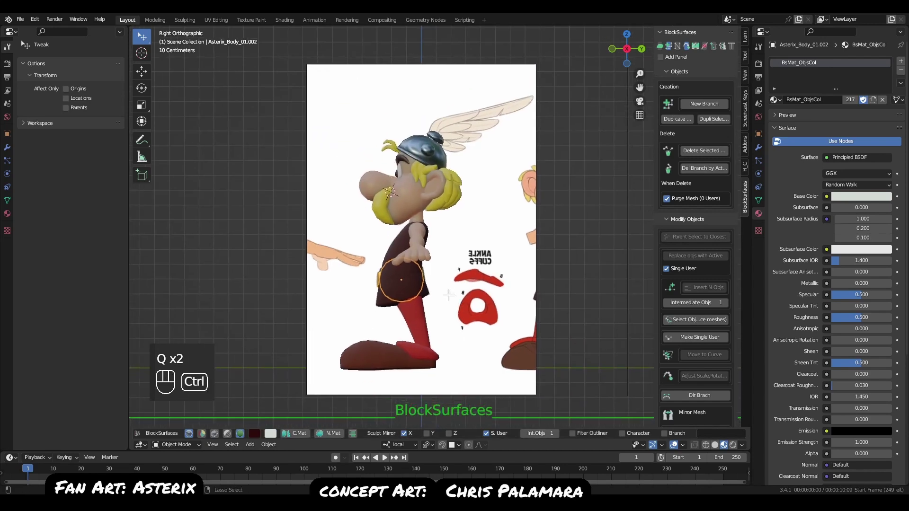
pyautogui.hotkey('ctrl', 'n')
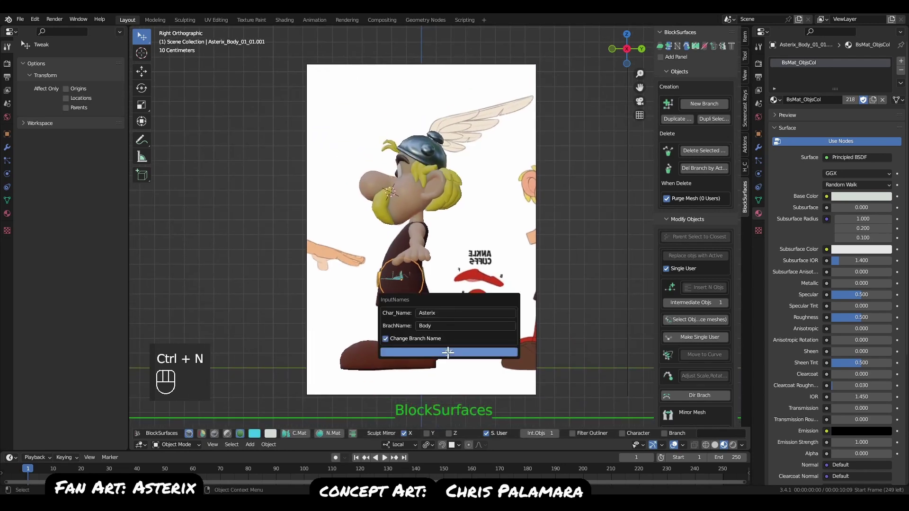
pyautogui.click(453, 350)
# Flatten the new belt segment along local Z into a thin disc and rotate it to the waist's tilt.
pyautogui.press('s')
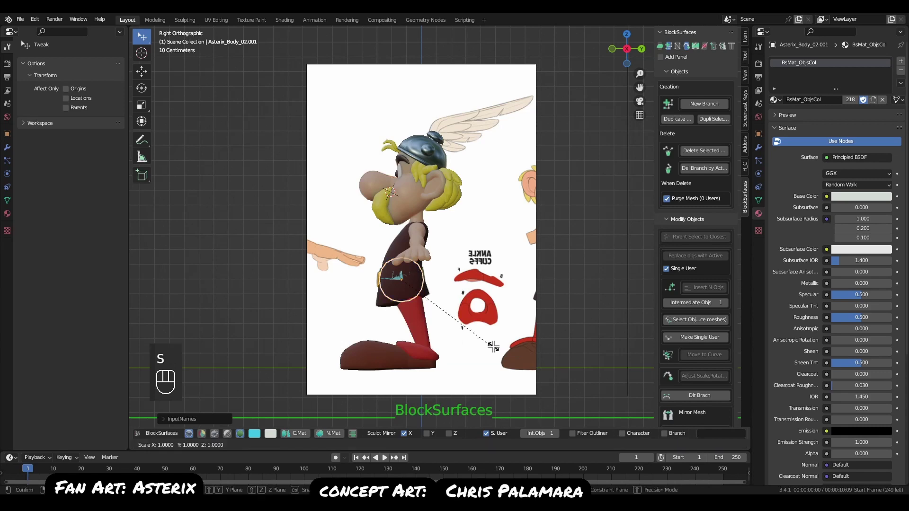
pyautogui.press('z')
pyautogui.click(450, 306)
pyautogui.keyDown('alt'); pyautogui.moveTo(422, 281); pyautogui.dragTo(488, 326, button='right'); pyautogui.keyUp('alt')
pyautogui.press('r')
pyautogui.click(496, 363)
pyautogui.press('s')
pyautogui.press('z')
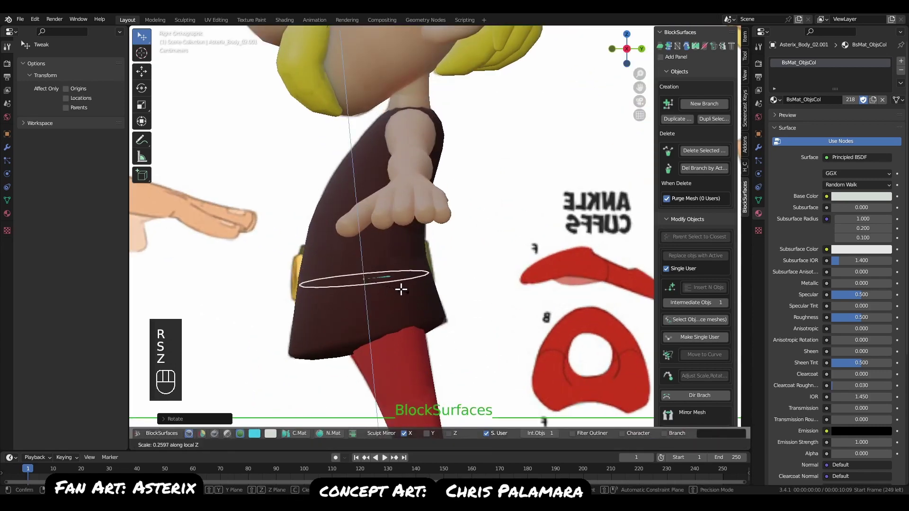
pyautogui.click(473, 345)
# Move the flat segment up to the belt's upper edge and adjust its tilt and position.
pyautogui.press('g')
pyautogui.press('z')
pyautogui.click(466, 309)
pyautogui.press('r')
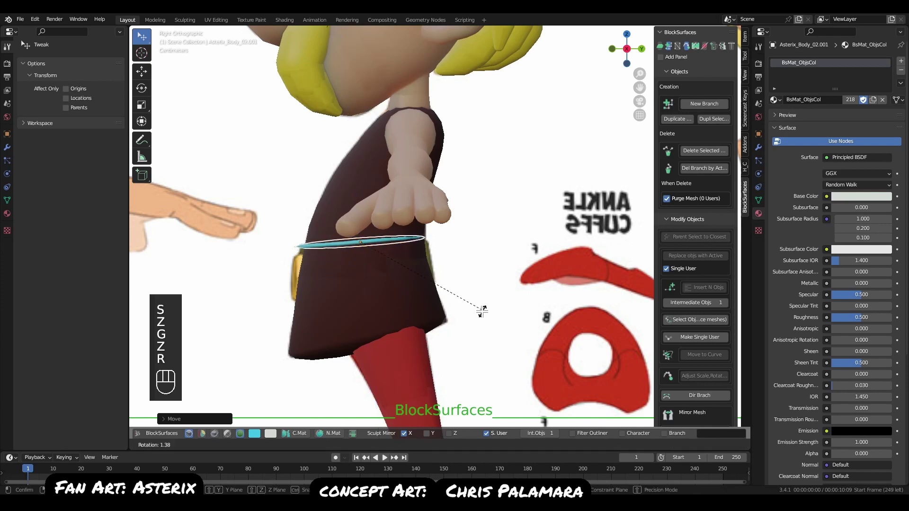
pyautogui.press('g')
pyautogui.click(492, 305)
# Extrude a second belt segment down to the belt's lower edge, then scale, move and rotate it to fit the tunic.
pyautogui.press('e')
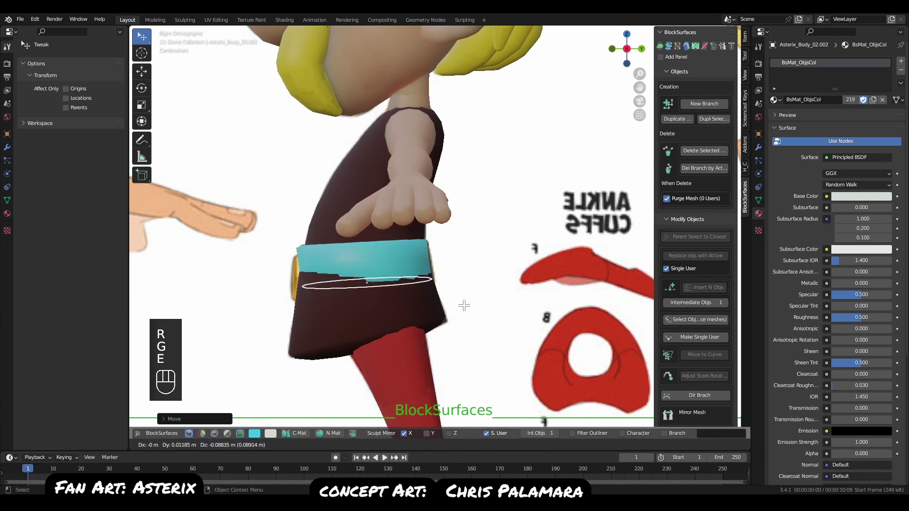
pyautogui.press('s')
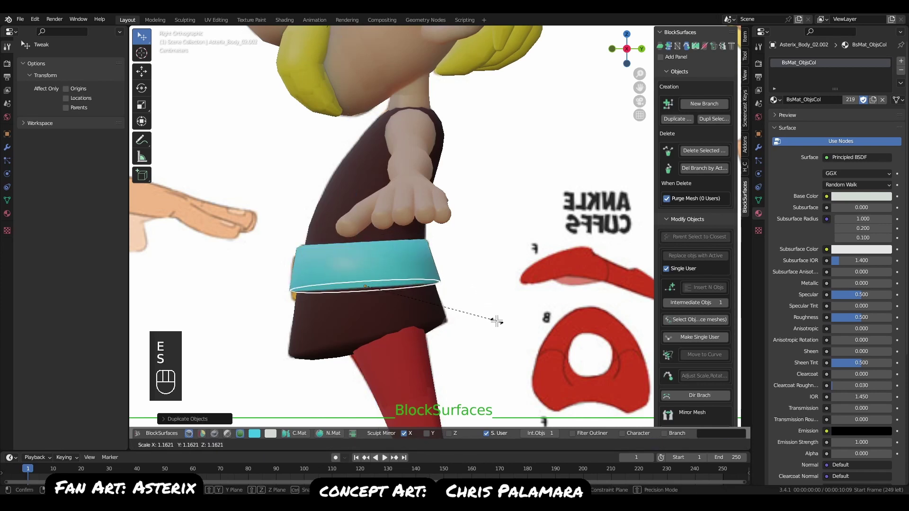
pyautogui.click(493, 321)
pyautogui.press('s')
pyautogui.press('g')
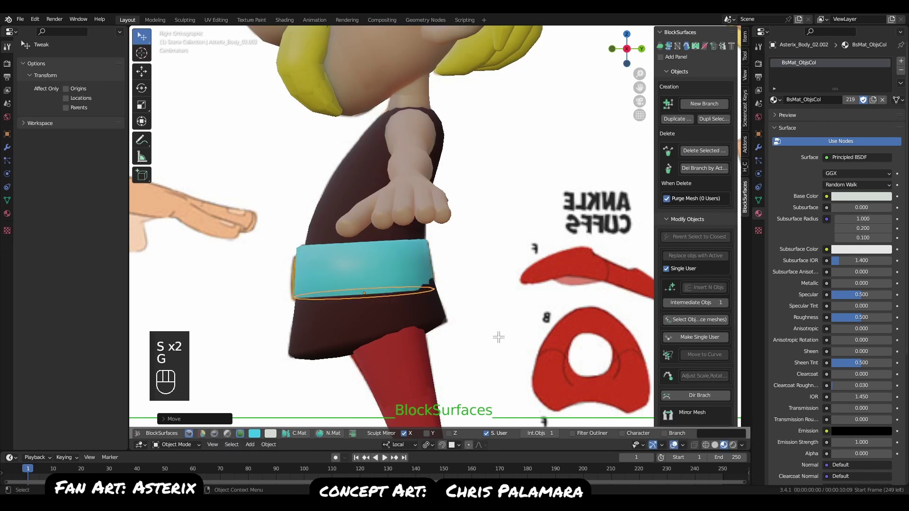
pyautogui.press('r')
pyautogui.press('s')
pyautogui.click(498, 336)
# In front view, scale the belt's lower and upper segments along X to match the tunic's width.
pyautogui.press('q')
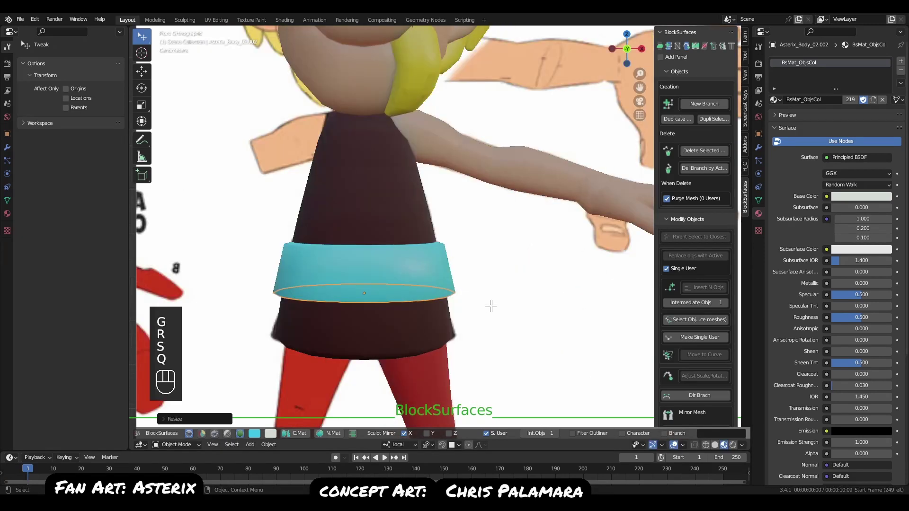
pyautogui.press('s')
pyautogui.press('x')
pyautogui.click(518, 316)
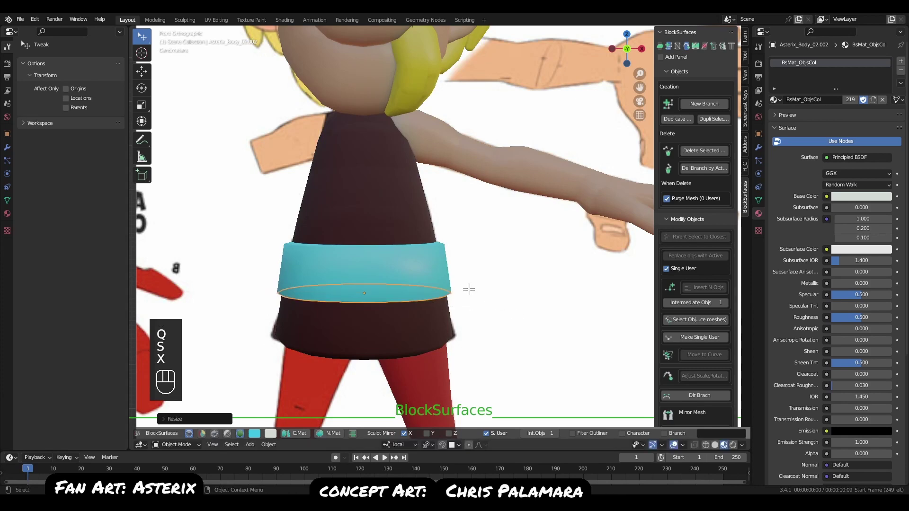
pyautogui.click(439, 242)
pyautogui.press('s')
pyautogui.press('x')
pyautogui.click(517, 305)
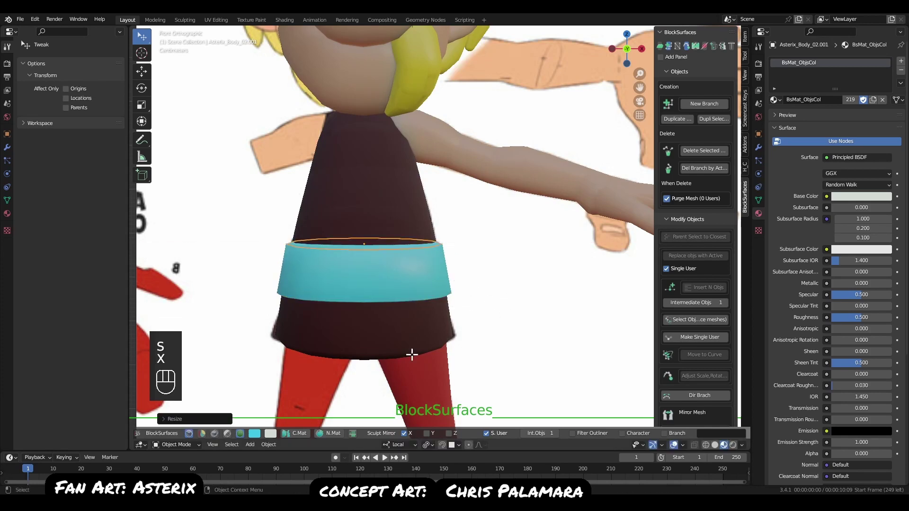
# Colour the belt dark olive green with hue 0.215, saturation 0.784 and value 0.107.
pyautogui.click(253, 433)
pyautogui.click(265, 312)
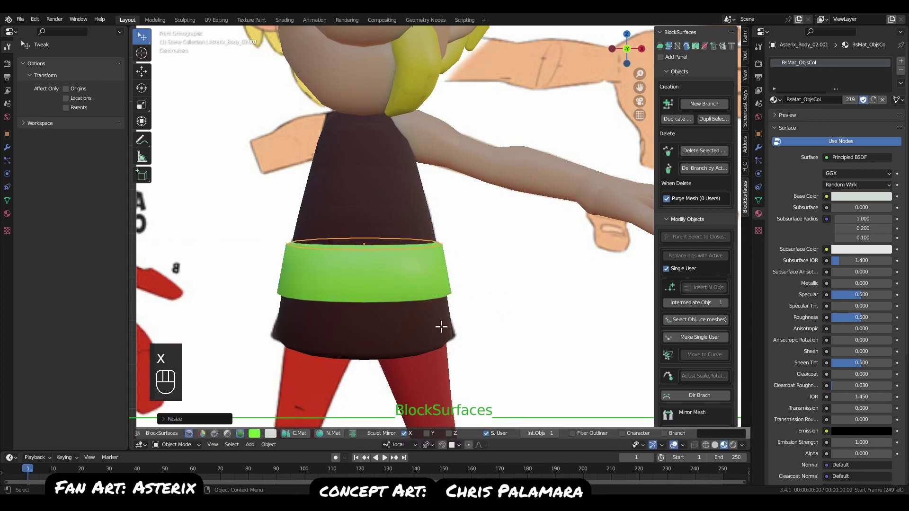
pyautogui.moveTo(440, 325); pyautogui.dragTo(411, 327, button='middle')
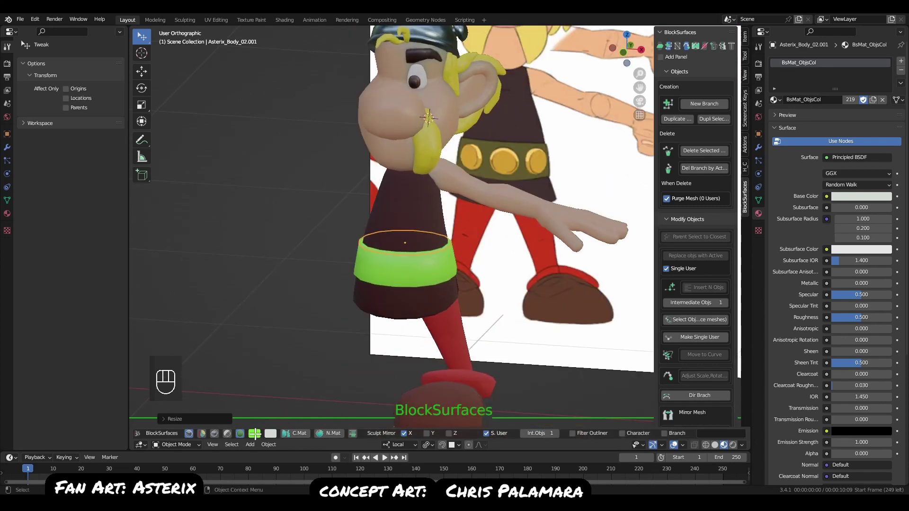
pyautogui.click(254, 433)
pyautogui.click(270, 334)
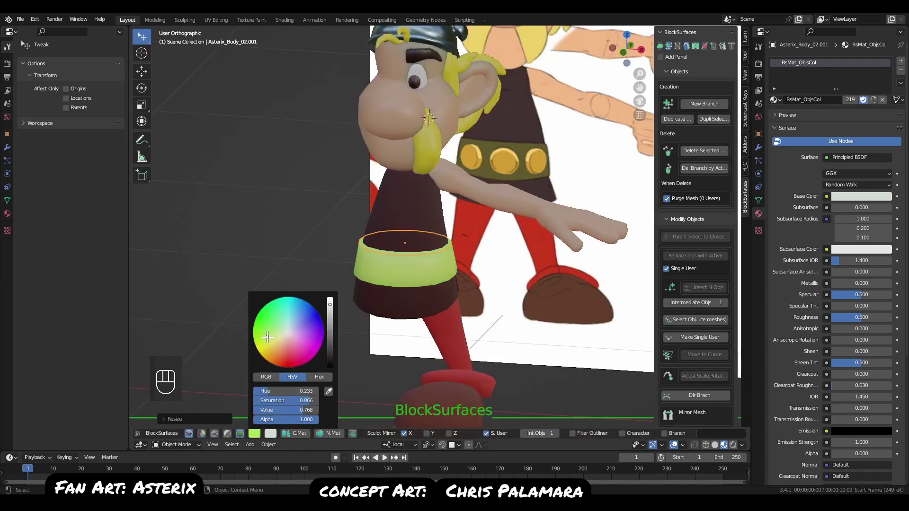
pyautogui.moveTo(279, 329); pyautogui.dragTo(273, 338)
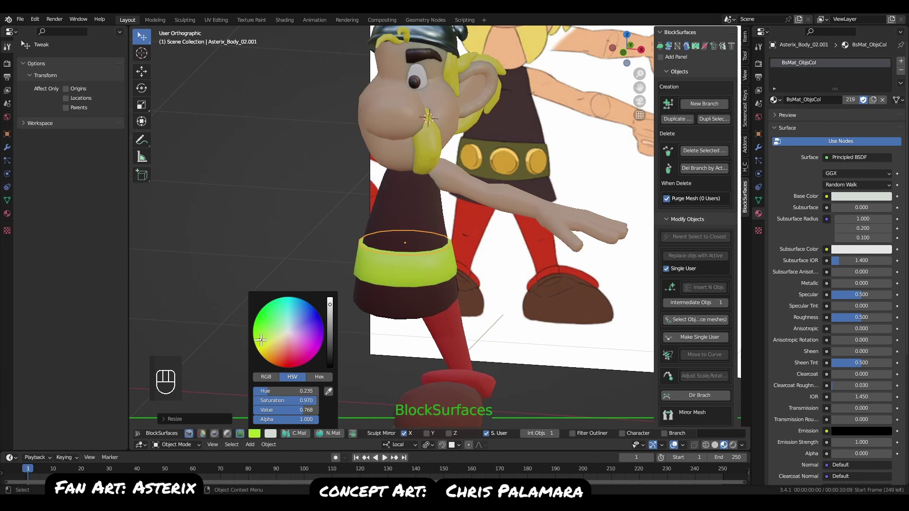
pyautogui.moveTo(325, 305); pyautogui.dragTo(327, 347)
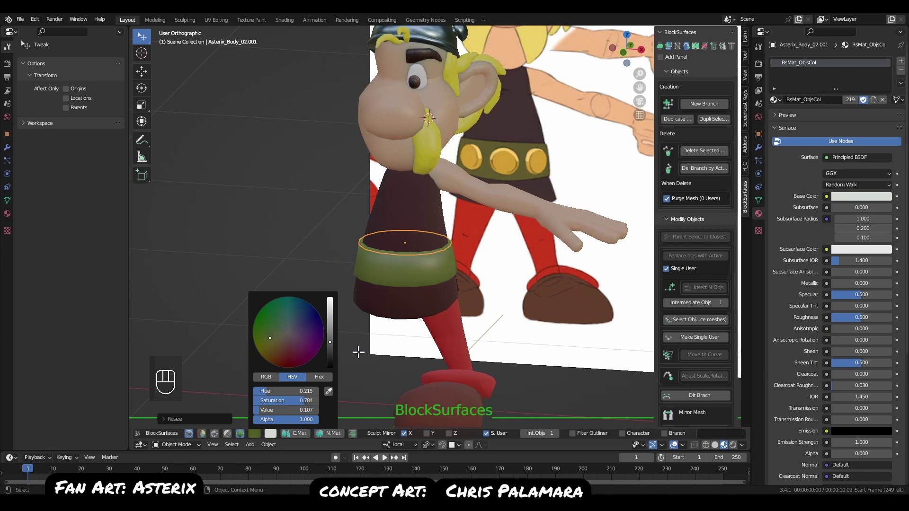
# Select the belt's surface mesh, set its material roughness to 1.000 and clear the selection.
pyautogui.moveTo(358, 353); pyautogui.dragTo(487, 308, button='middle')
pyautogui.hotkey('alt', 'v')
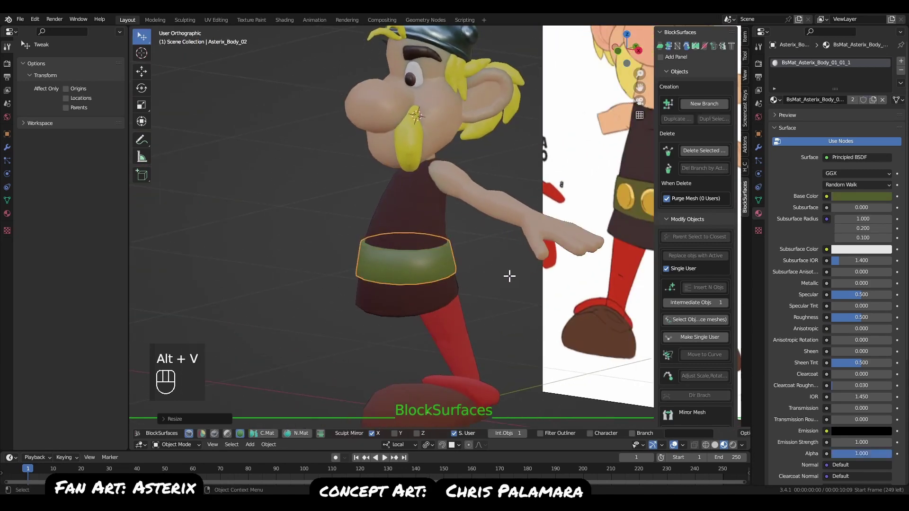
pyautogui.moveTo(852, 322); pyautogui.dragTo(905, 318)
pyautogui.moveTo(478, 312); pyautogui.dragTo(544, 312, button='middle')
pyautogui.press('q')
pyautogui.hotkey('alt', 'a')
# Examine the finished belt on the body against the concept art from front and angled views.
pyautogui.scroll(-5, 489, 312)
pyautogui.press('q')
pyautogui.scroll(1, 458, 344)
pyautogui.keyDown('alt'); pyautogui.moveTo(458, 344); pyautogui.dragTo(476, 314, button='right'); pyautogui.keyUp('alt')
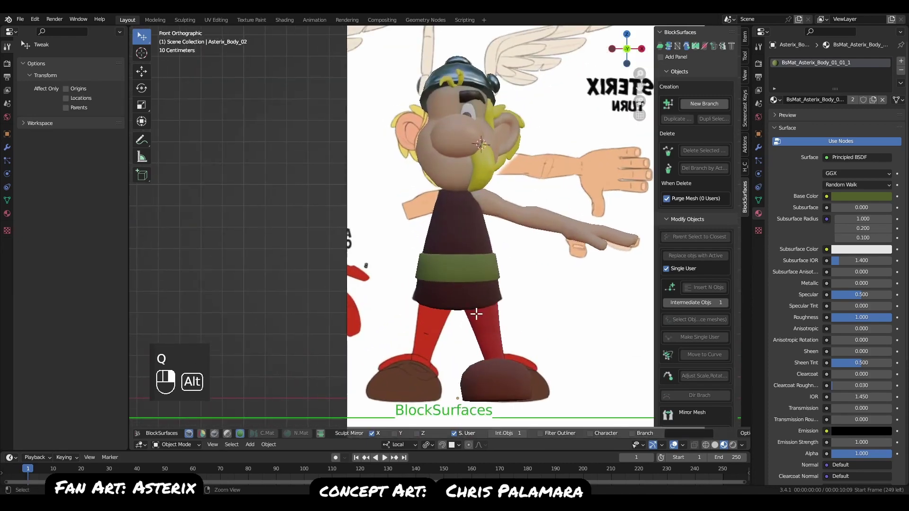
pyautogui.keyDown('alt'); pyautogui.moveTo(526, 303); pyautogui.dragTo(503, 290); pyautogui.keyUp('alt')
pyautogui.keyDown('alt'); pyautogui.moveTo(503, 290); pyautogui.dragTo(461, 290, button='middle'); pyautogui.keyUp('alt')
pyautogui.keyDown('alt'); pyautogui.moveTo(461, 290); pyautogui.dragTo(410, 298); pyautogui.keyUp('alt')
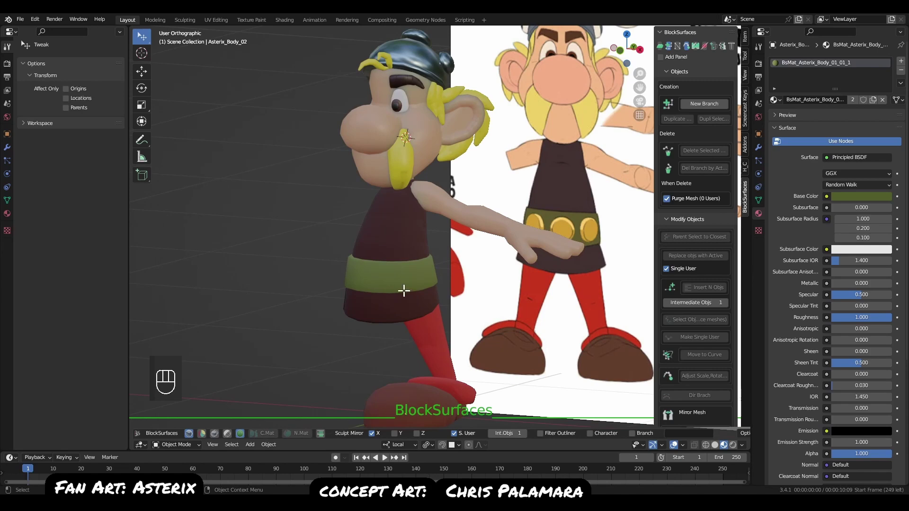
# In front view, place the 3D cursor on the belt's centre, add a cylinder mesh there and scale it down toward the belt's height.
pyautogui.press('q')
pyautogui.keyDown('shift'); pyautogui.rightClick(430, 254); pyautogui.keyUp('shift')
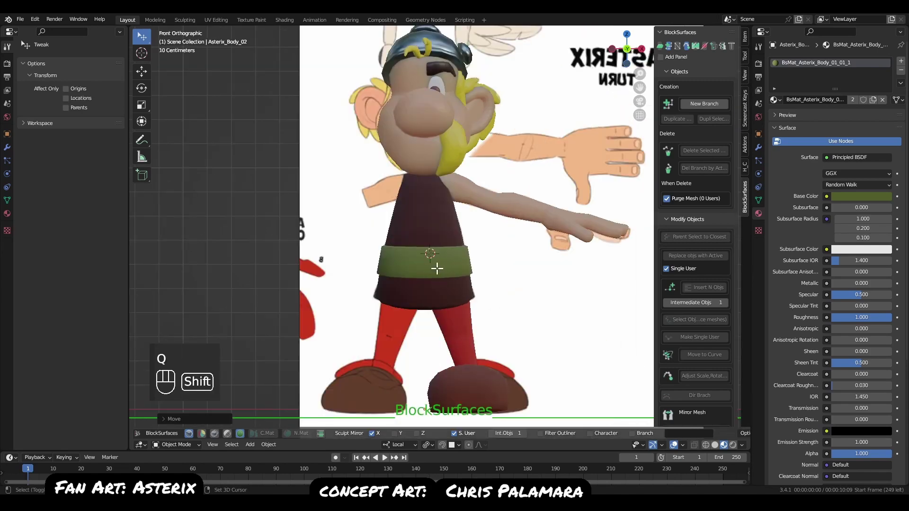
pyautogui.hotkey('shift', 'a')
pyautogui.moveTo(430, 260)
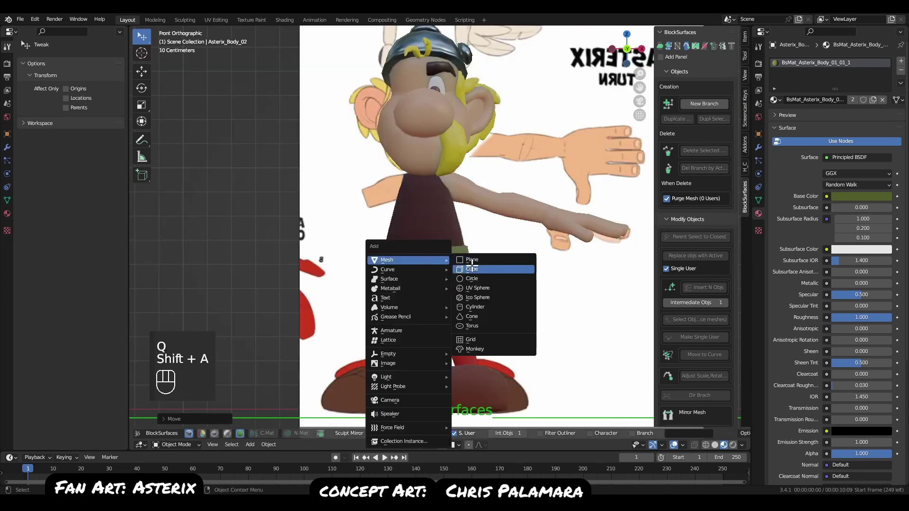
pyautogui.click(481, 308)
pyautogui.press('s')
pyautogui.press('s')
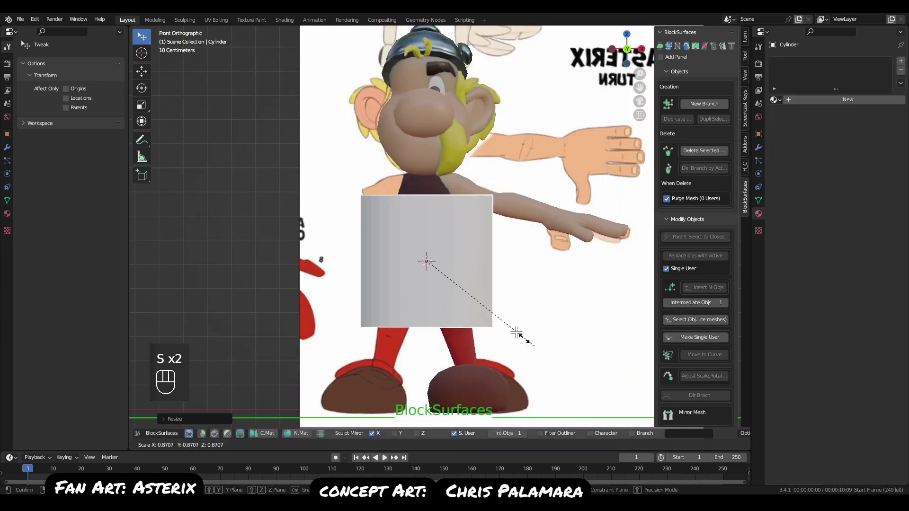
pyautogui.click(456, 279)
# In right view, rotate the cylinder to face forward, shrink it within the belt's height and tilt it to follow the belt's front slope.
pyautogui.press('q')
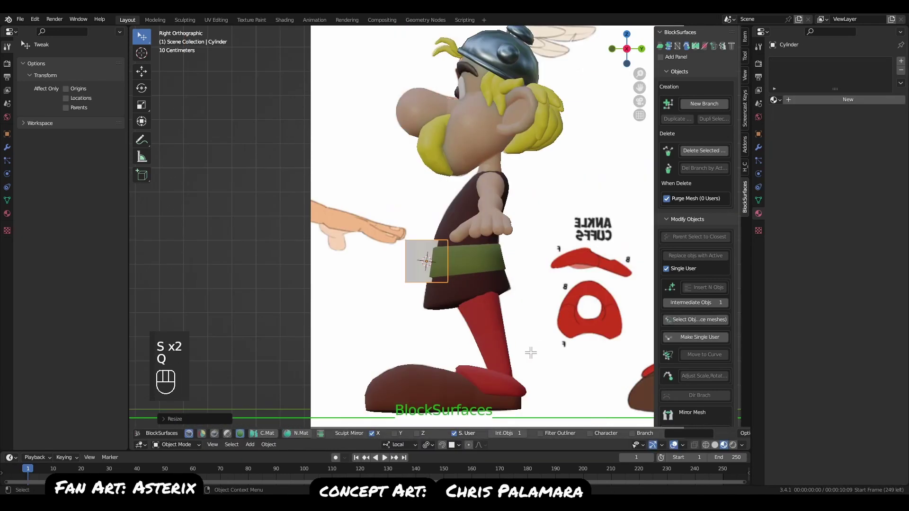
pyautogui.press('r')
pyautogui.click(473, 199)
pyautogui.press('s')
pyautogui.click(494, 271)
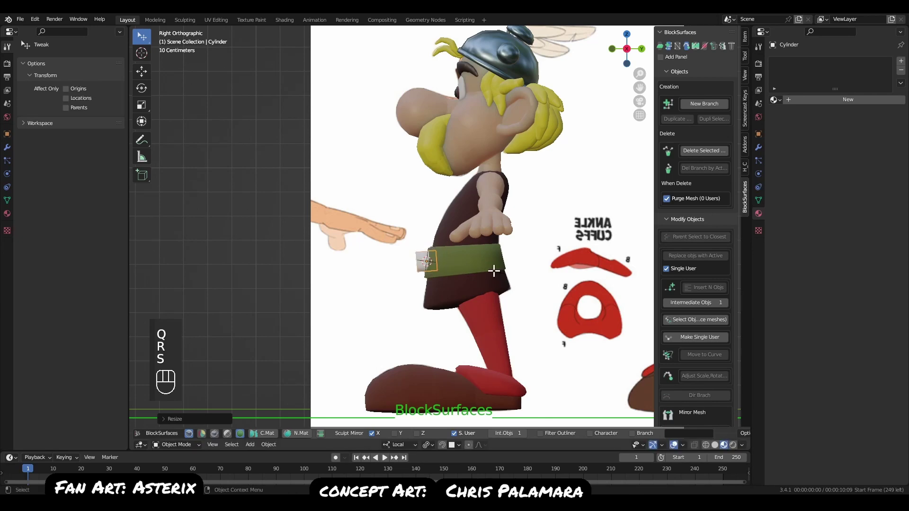
pyautogui.press('r')
pyautogui.click(507, 279)
# Flatten the cylinder along its local Z axis into a thin disc and move it against the belt's front face.
pyautogui.scroll(8, 428, 306)
pyautogui.press('s')
pyautogui.press('z')
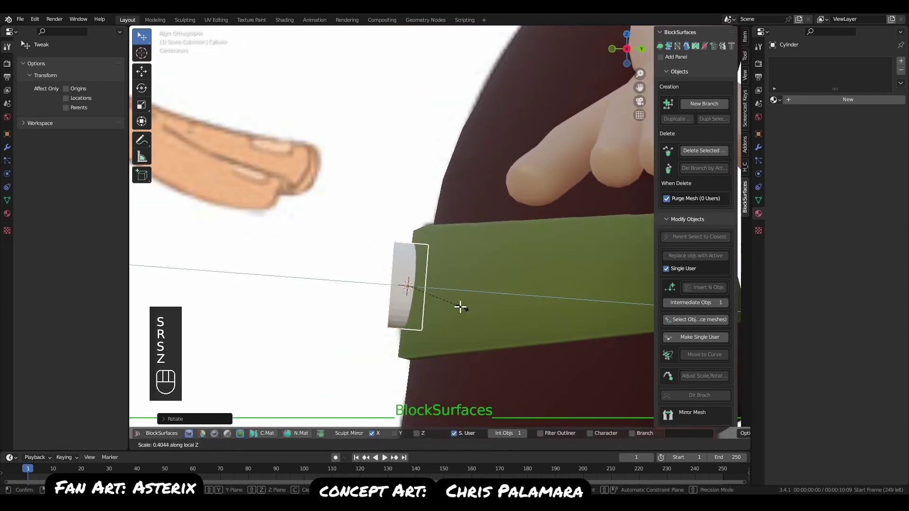
pyautogui.click(426, 294)
pyautogui.press('g')
pyautogui.click(515, 314)
# Enlarge the disc to fill most of the belt's height and adjust its thickness along local Z.
pyautogui.press('q')
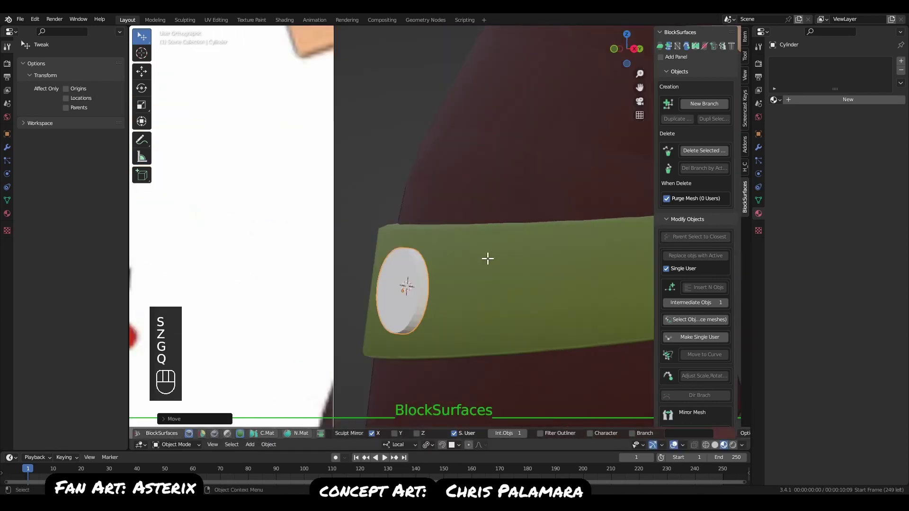
pyautogui.press('s')
pyautogui.click(524, 321)
pyautogui.press('q')
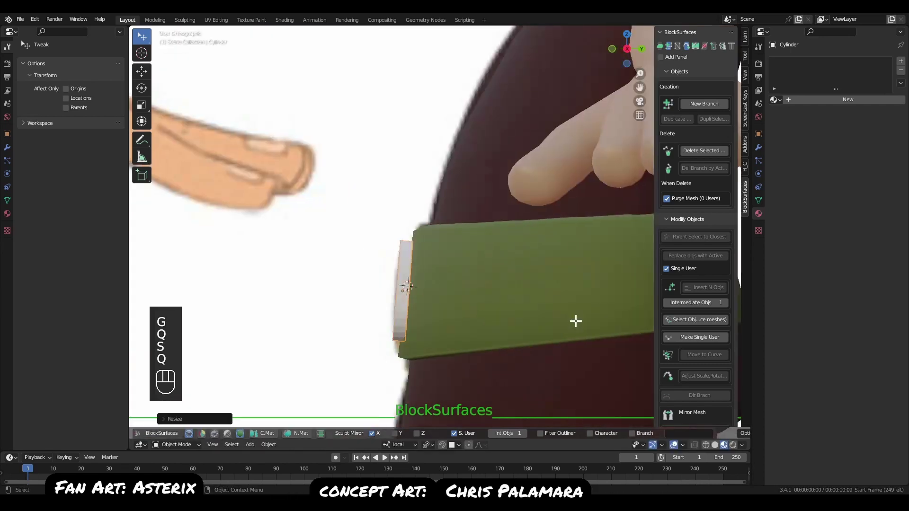
pyautogui.press('s')
pyautogui.press('z')
pyautogui.click(561, 326)
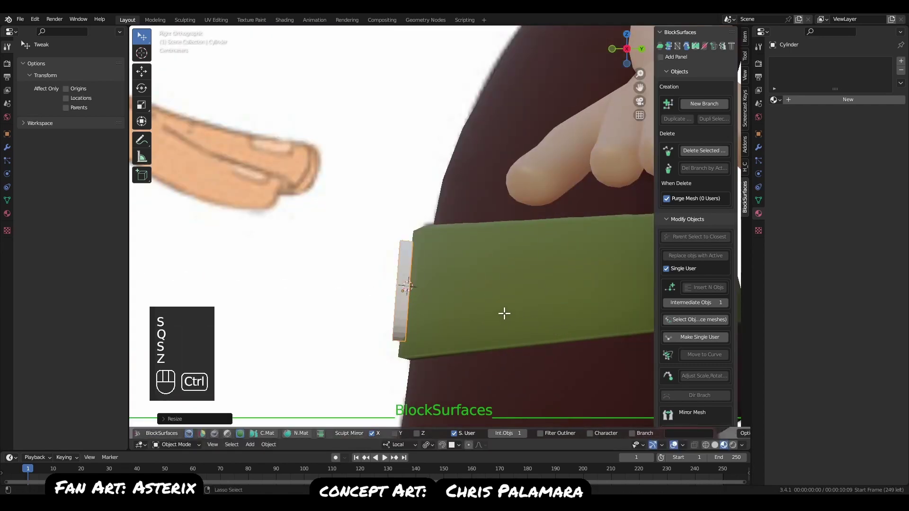
# Set the disc up as a BlockSurfaces object under the Asterix_Body name.
pyautogui.hotkey('ctrl', 'n')
pyautogui.click(502, 370)
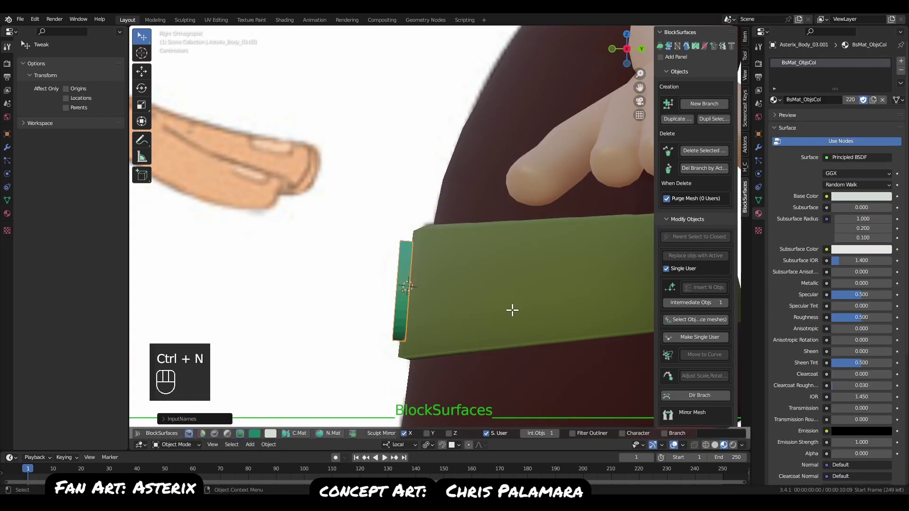
# Add a duplicated disc onto the round belt stud, scale it down, and move it outward along its local Z axis.
pyautogui.press('e')
pyautogui.press('Escape')
pyautogui.press('s')
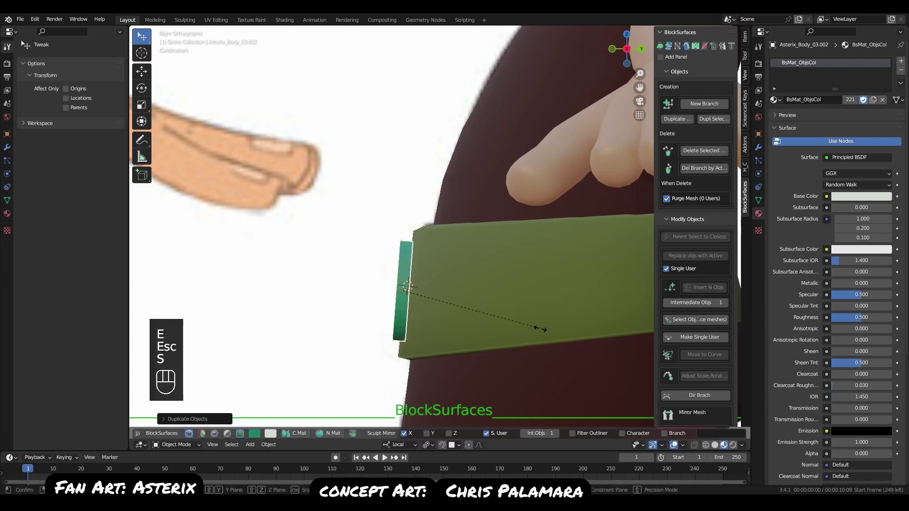
pyautogui.click(515, 319)
pyautogui.press('g')
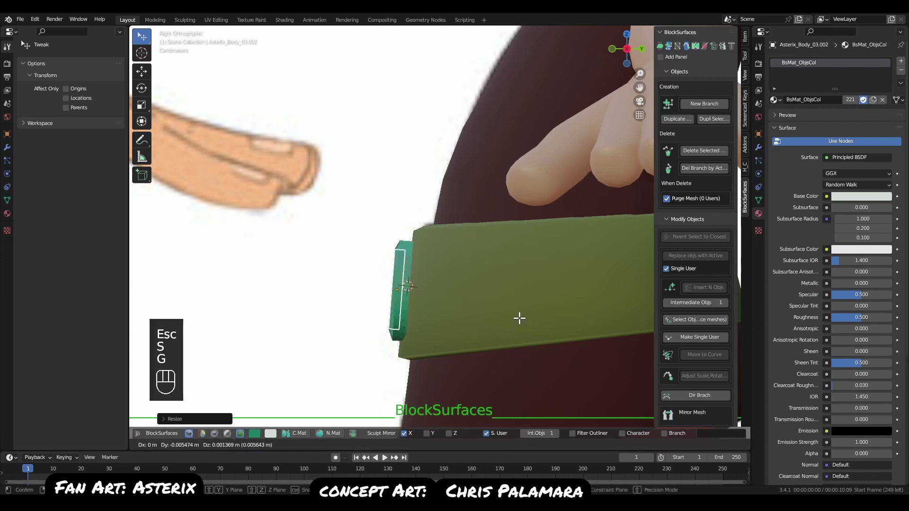
pyautogui.press('z')
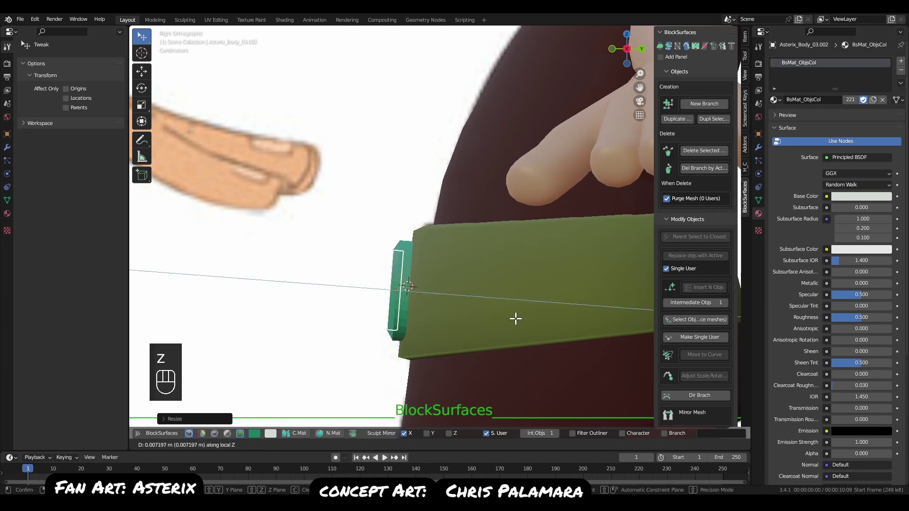
pyautogui.click(515, 319)
# Change the belt stud's colour from green to a dark gold.
pyautogui.moveTo(515, 319); pyautogui.dragTo(591, 307, button='middle')
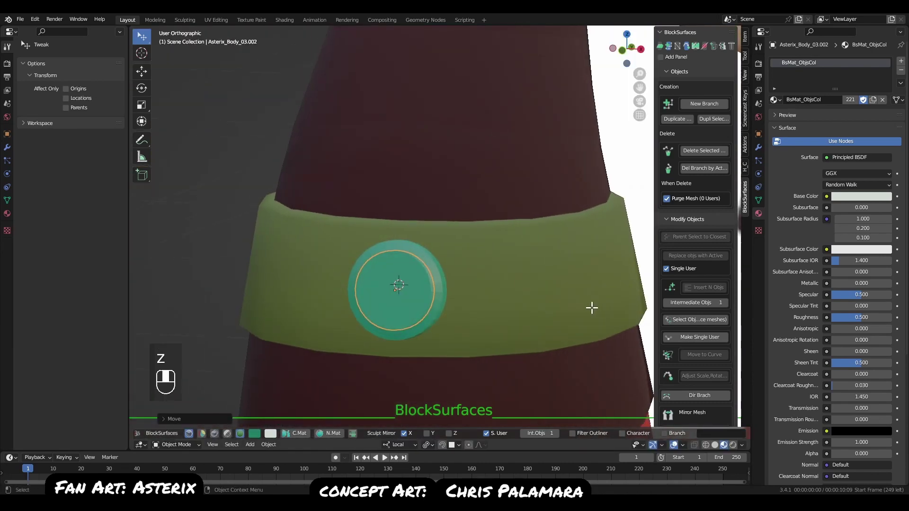
pyautogui.click(254, 433)
pyautogui.moveTo(284, 330); pyautogui.dragTo(266, 352)
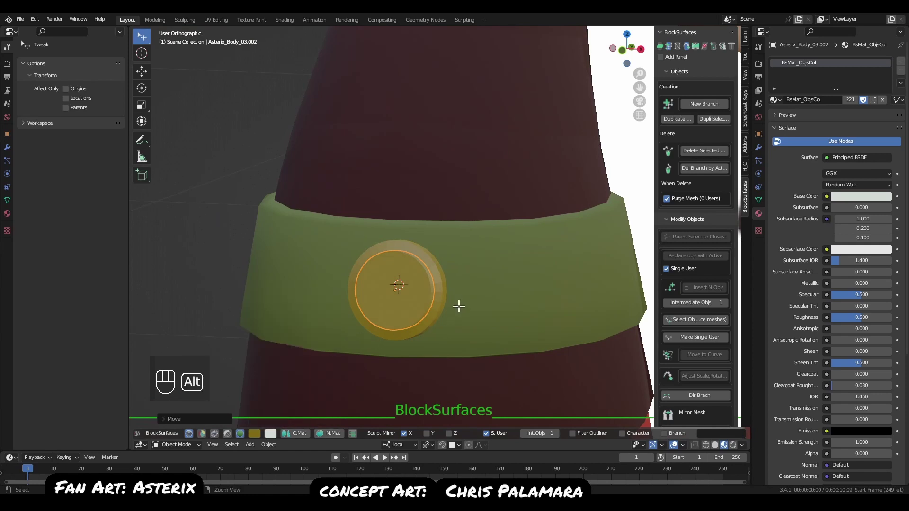
# Select the stud's outer disc and set the Metallic value of its BsMat_ObjsCol material to 1.
pyautogui.hotkey('alt', 'v')
pyautogui.scroll(-1, 448, 279)
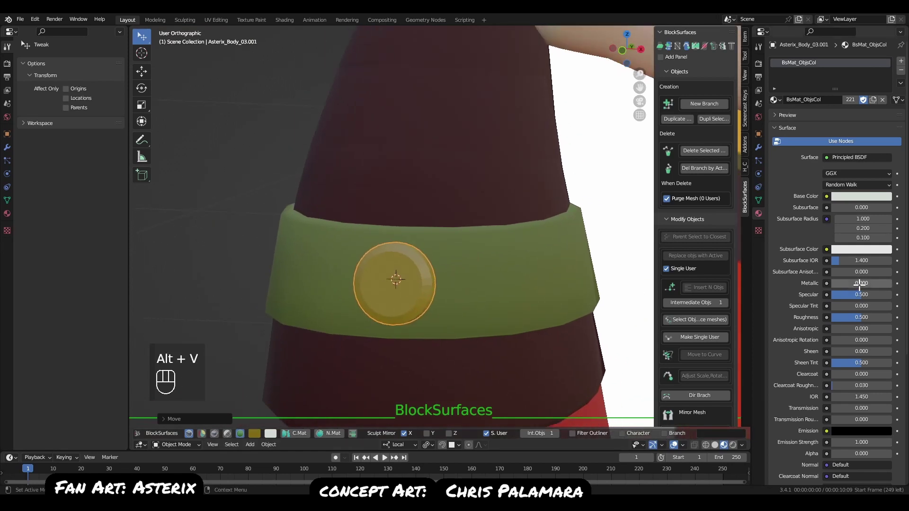
pyautogui.click(859, 283)
pyautogui.write('1')
pyautogui.press('Return')
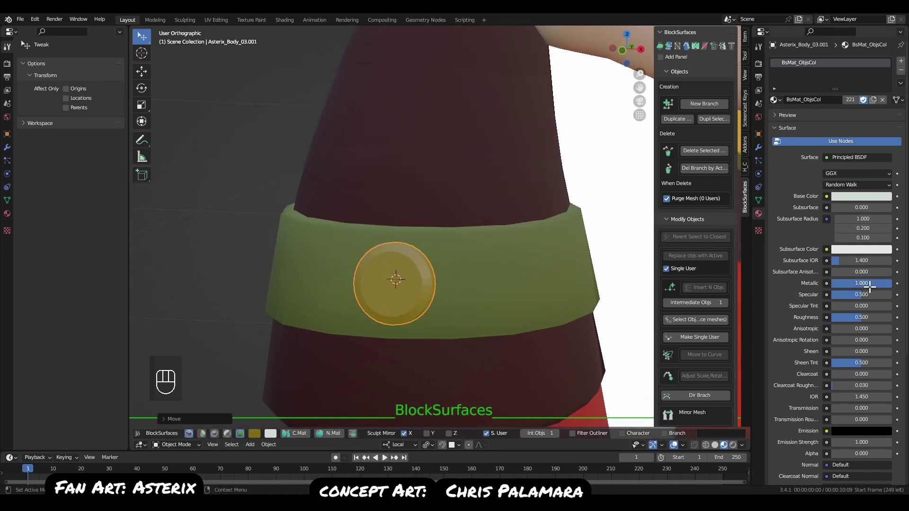
pyautogui.moveTo(566, 307)
pyautogui.mouseDown(button='middle')
pyautogui.moveTo(549, 323)
pyautogui.moveTo(553, 316)
pyautogui.mouseUp(button='middle')
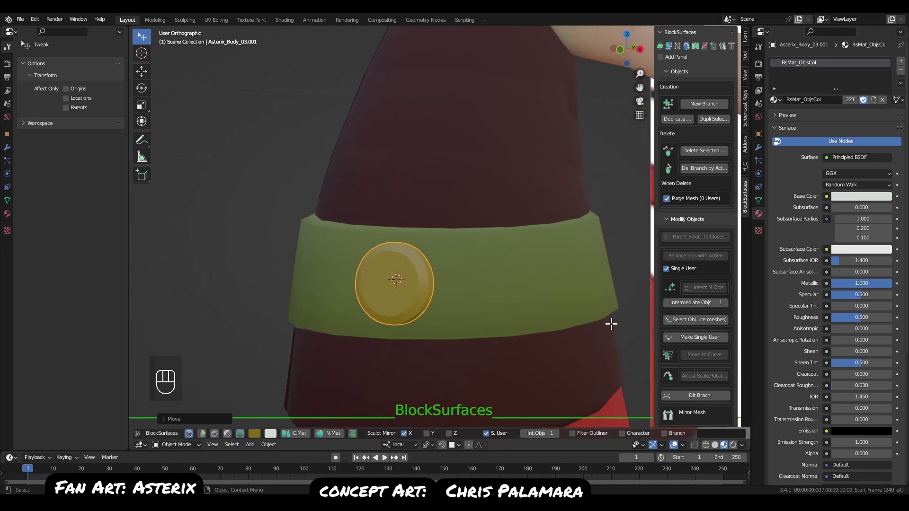
pyautogui.hotkey('alt', 'v')
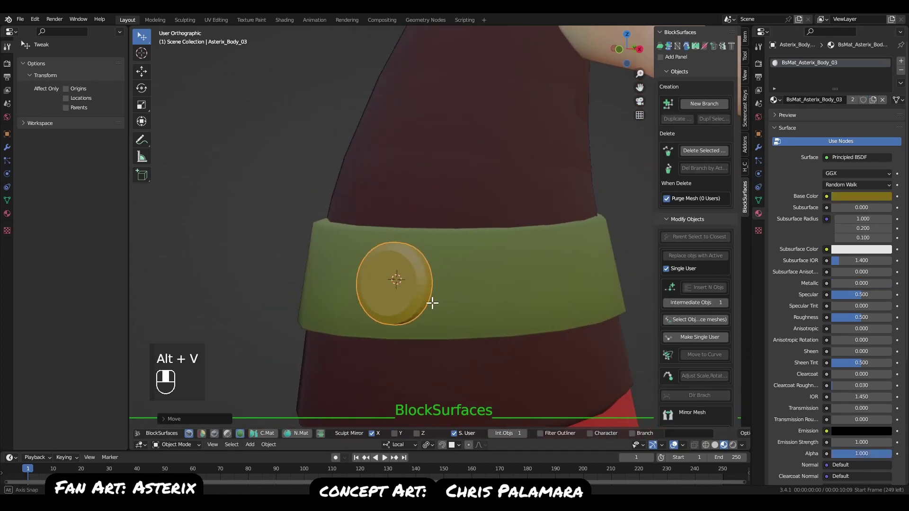
pyautogui.hotkey('alt', 'v')
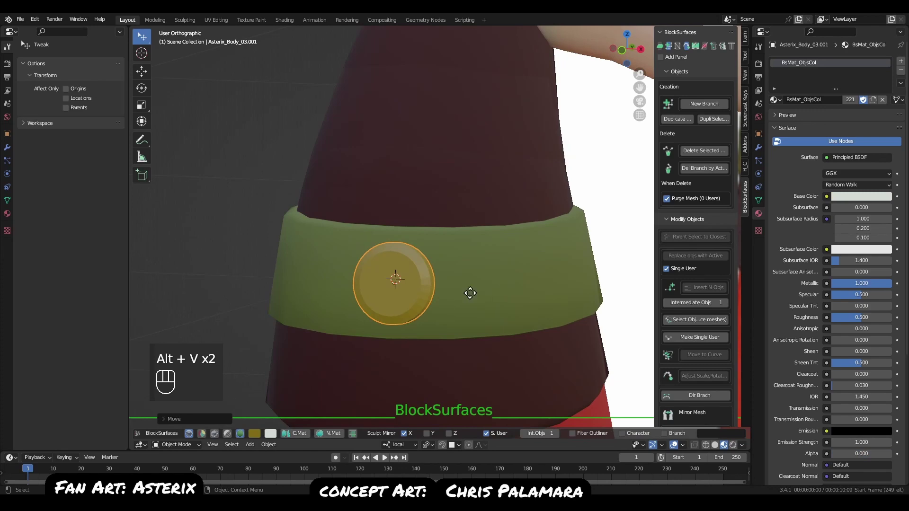
pyautogui.press('g')
pyautogui.press('Escape')
pyautogui.moveTo(481, 313); pyautogui.dragTo(445, 324, button='middle')
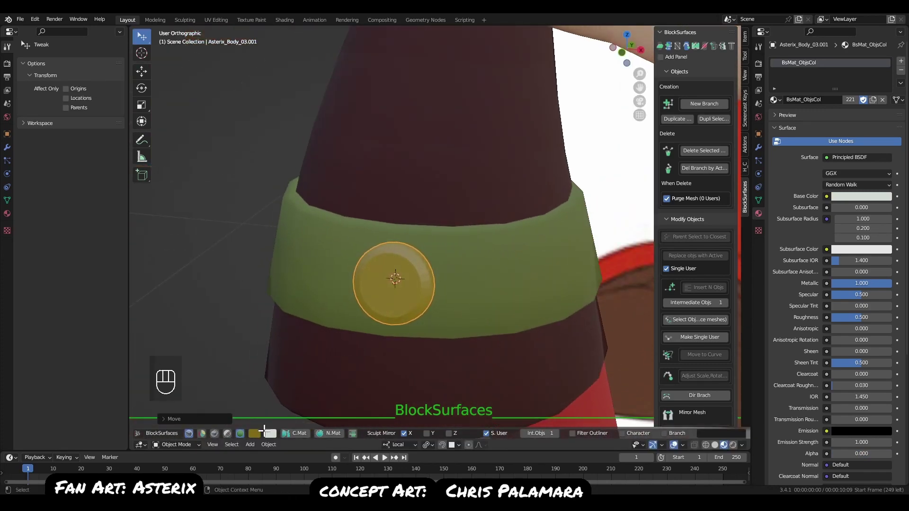
# Adjust the stud's gold to hue 0.130, saturation 0.925, value 0.220, and set the BsMat_Asterix_Body_03 material's Roughness to 0.174.
pyautogui.click(255, 433)
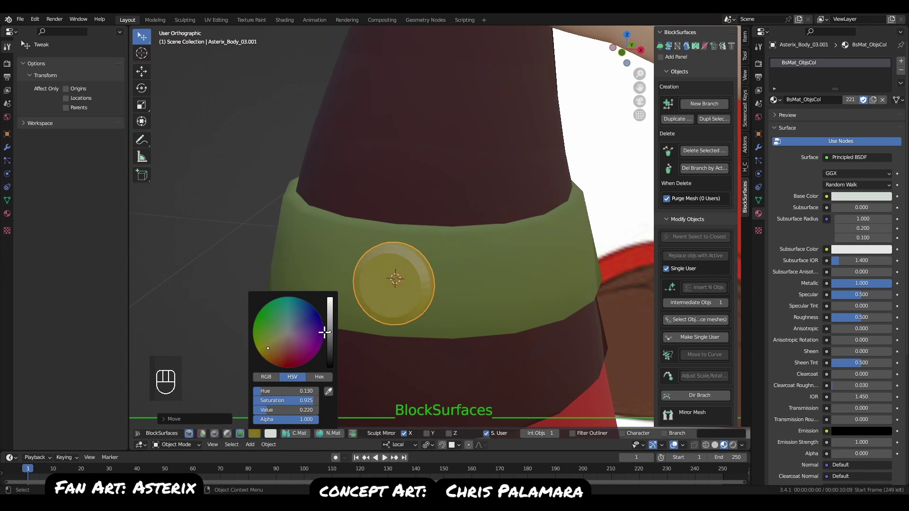
pyautogui.hotkey('alt', 'v')
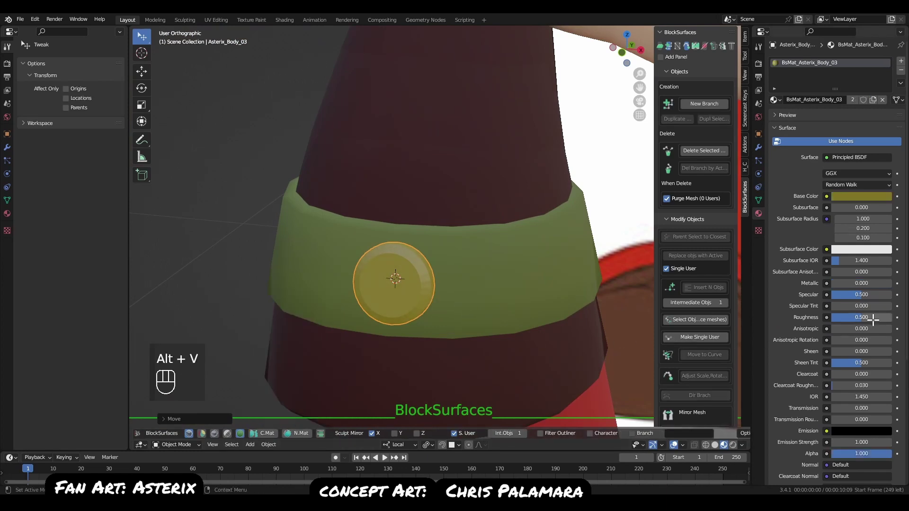
pyautogui.moveTo(859, 316); pyautogui.dragTo(839, 318)
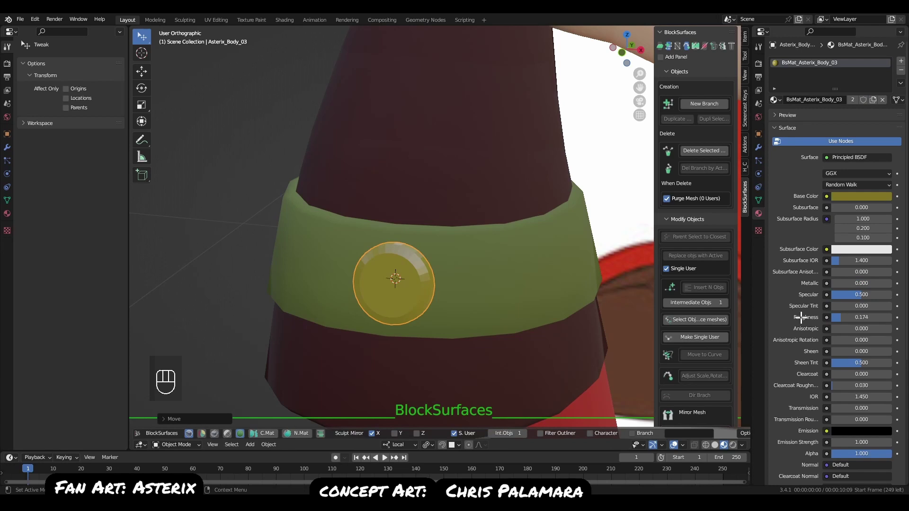
# Switch the model's surfaces to flat shading and back to smooth shading.
pyautogui.moveTo(428, 307); pyautogui.dragTo(468, 294, button='middle')
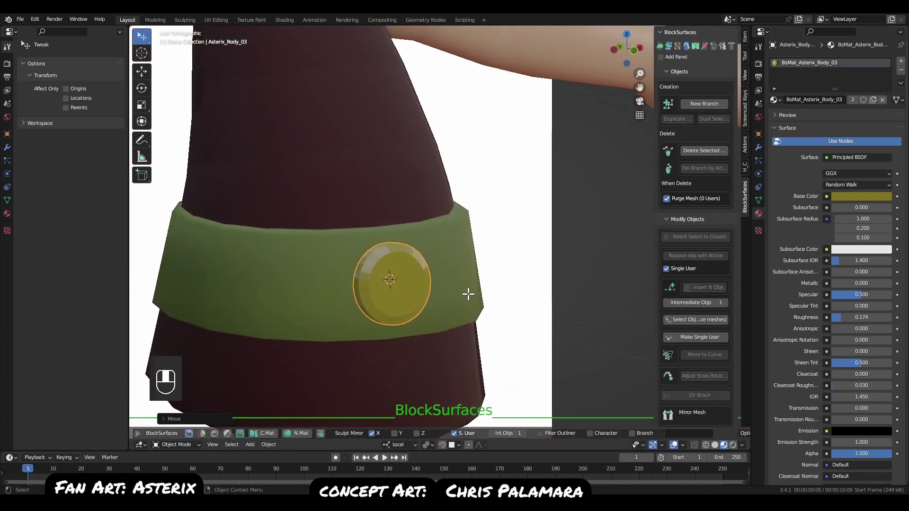
pyautogui.click(239, 433)
pyautogui.click(241, 431)
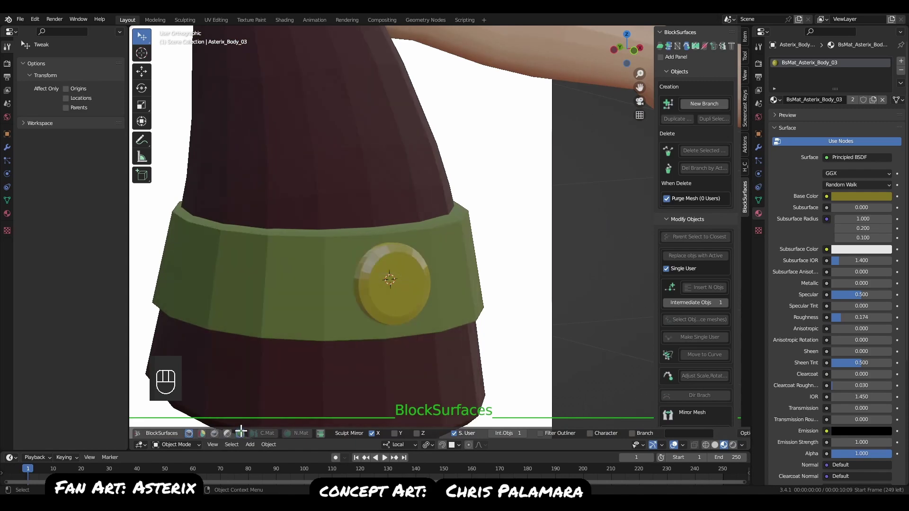
pyautogui.click(239, 434)
pyautogui.keyDown('alt'); pyautogui.moveTo(459, 274); pyautogui.dragTo(455, 199, button='right'); pyautogui.keyUp('alt')
pyautogui.moveTo(494, 294)
pyautogui.mouseDown(button='middle')
pyautogui.moveTo(463, 304)
pyautogui.moveTo(453, 329)
pyautogui.moveTo(502, 317)
pyautogui.mouseUp(button='middle')
pyautogui.keyDown('alt'); pyautogui.moveTo(487, 292); pyautogui.dragTo(459, 363, button='right'); pyautogui.keyUp('alt')
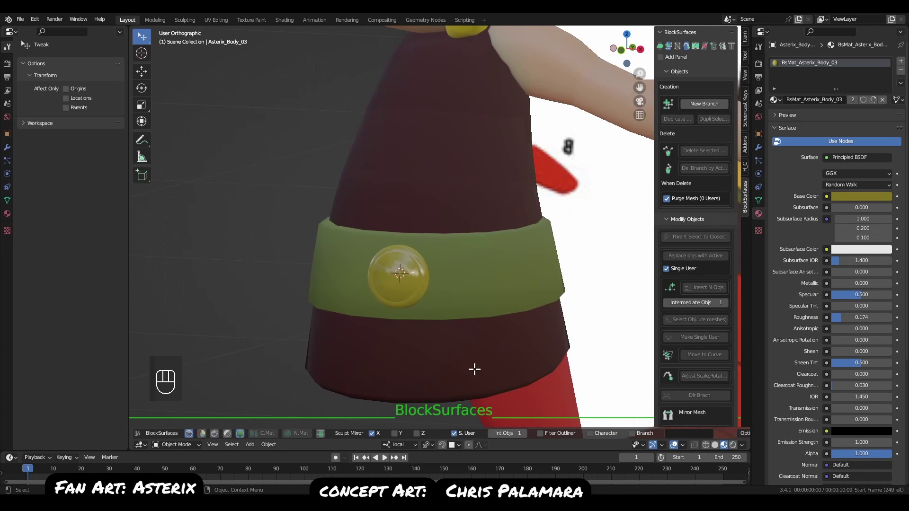
# Reset the Metallic value of the stud discs' shared BsMat_ObjsCol material to 0.
pyautogui.click(403, 277)
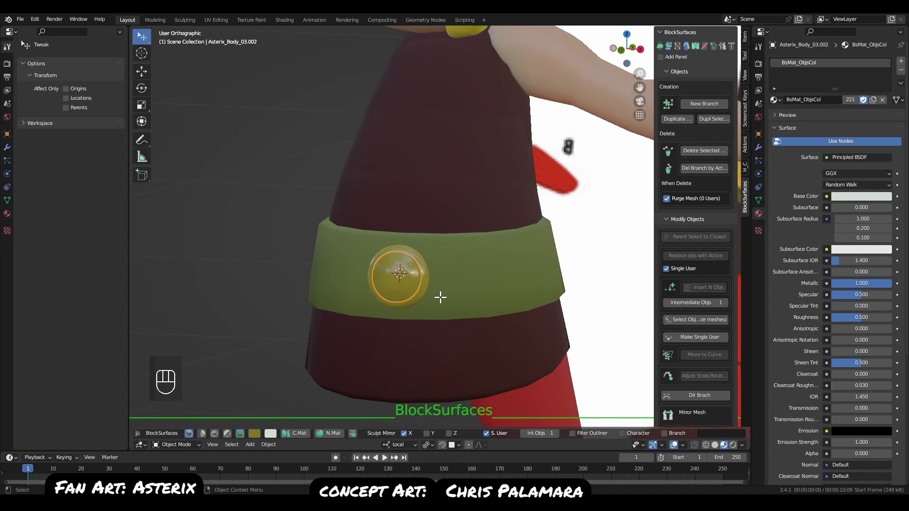
pyautogui.moveTo(440, 297)
pyautogui.mouseDown(button='middle')
pyautogui.moveTo(432, 302)
pyautogui.moveTo(511, 301)
pyautogui.mouseUp(button='middle')
pyautogui.moveTo(798, 280); pyautogui.dragTo(739, 286)
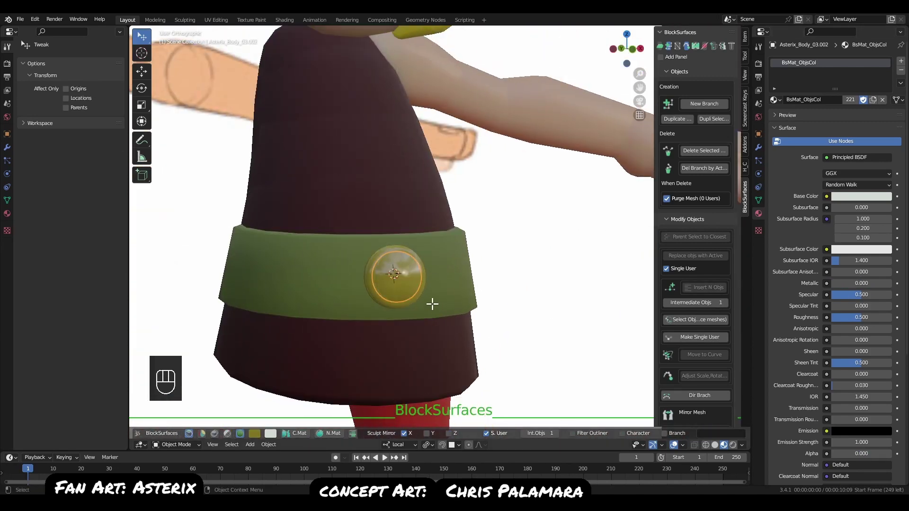
pyautogui.hotkey('alt', 'v')
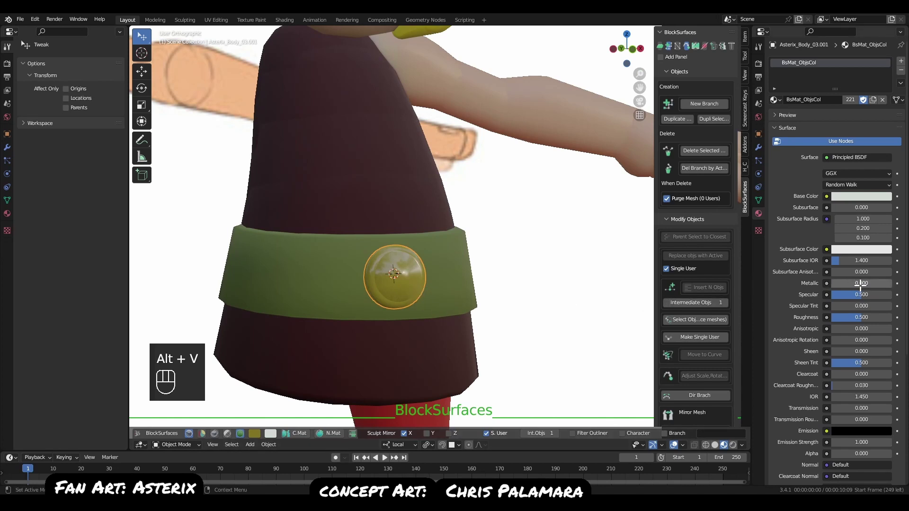
pyautogui.click(876, 283)
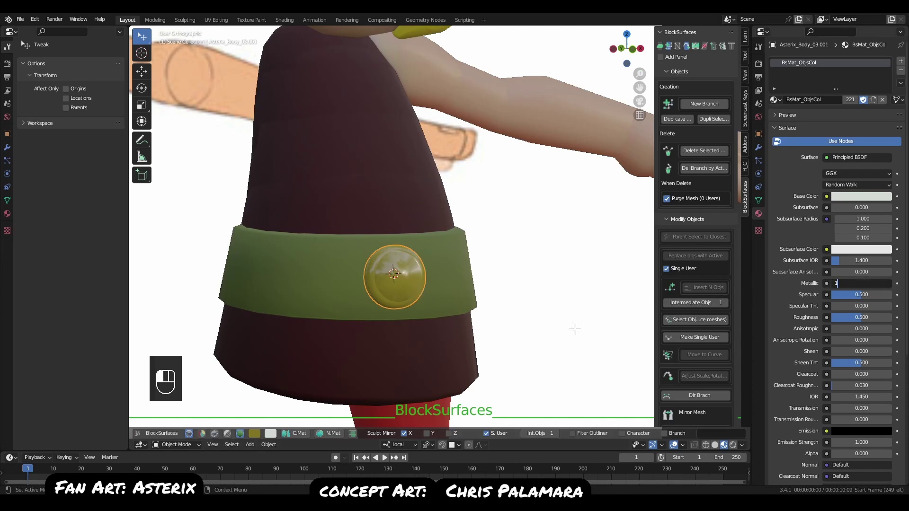
pyautogui.press('Escape')
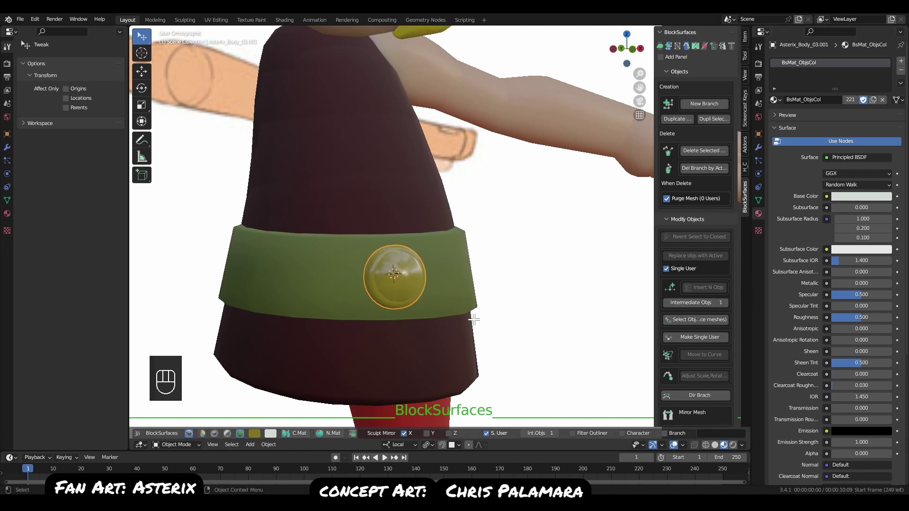
pyautogui.press('g')
pyautogui.press('Escape')
# Set the stud's BsMat_Asterix_Body_03 material to Metallic 1 and Roughness 0.360.
pyautogui.hotkey('alt', 'v')
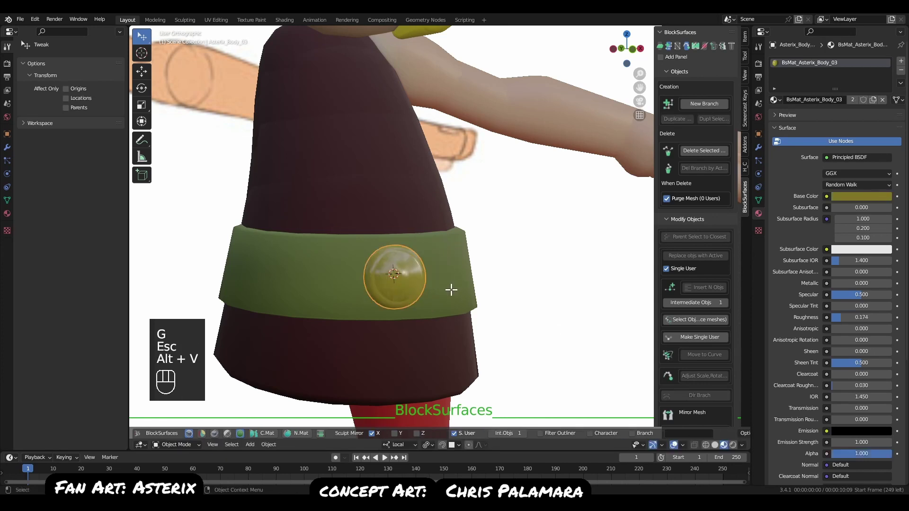
pyautogui.click(874, 284)
pyautogui.write('1')
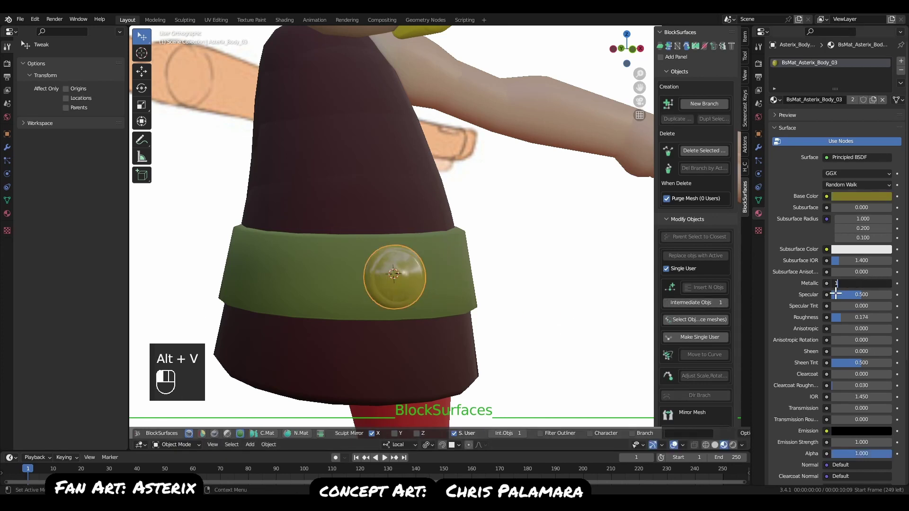
pyautogui.press('Return')
pyautogui.moveTo(432, 306); pyautogui.dragTo(406, 269, button='middle')
pyautogui.scroll(3, 405, 269)
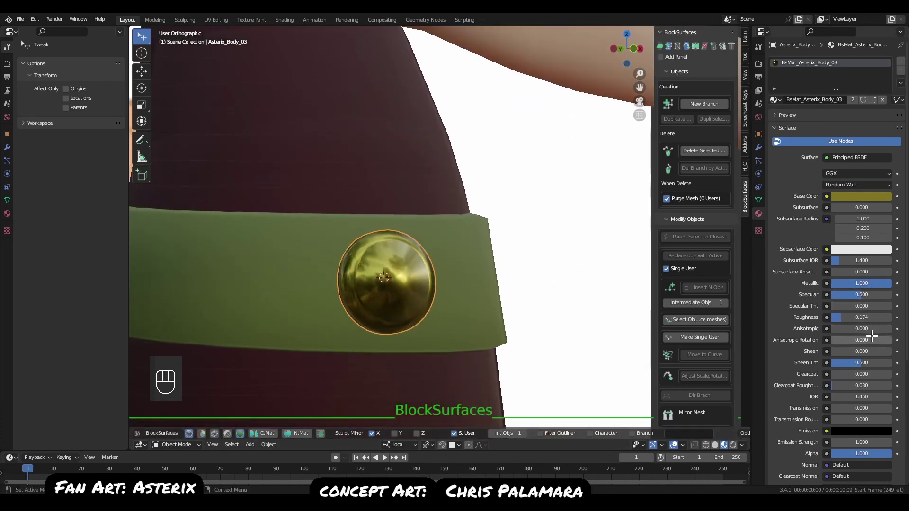
pyautogui.moveTo(838, 317); pyautogui.dragTo(860, 317)
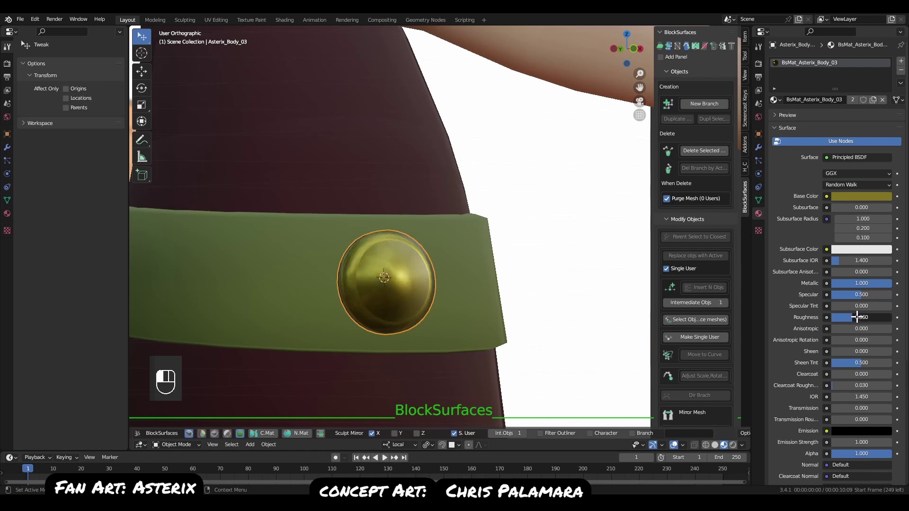
# Switch the selection from Asterix_Body_03 to the stud's outer disc, Asterix_Body_03.001.
pyautogui.keyDown('alt'); pyautogui.moveTo(603, 317); pyautogui.dragTo(426, 205, button='middle'); pyautogui.keyUp('alt')
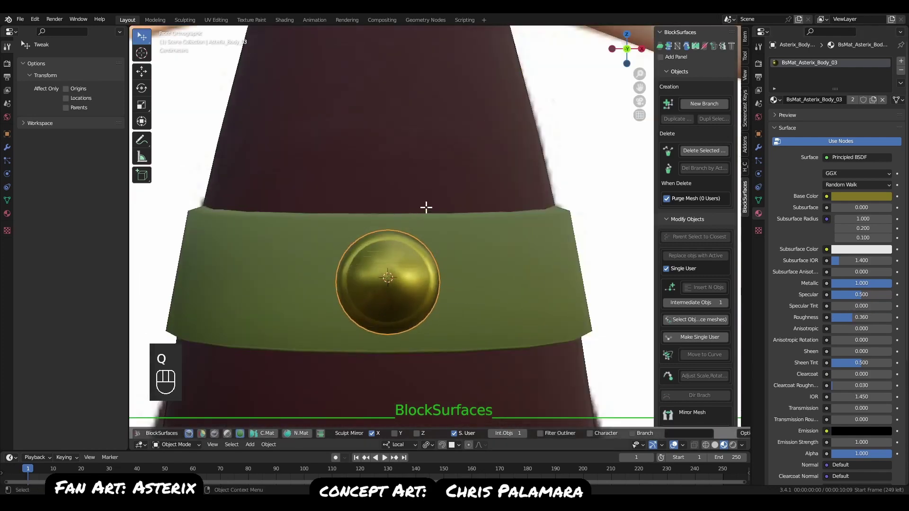
pyautogui.scroll(-2, 461, 224)
pyautogui.hotkey('alt', 'v')
pyautogui.moveTo(442, 284); pyautogui.dragTo(466, 296, button='middle')
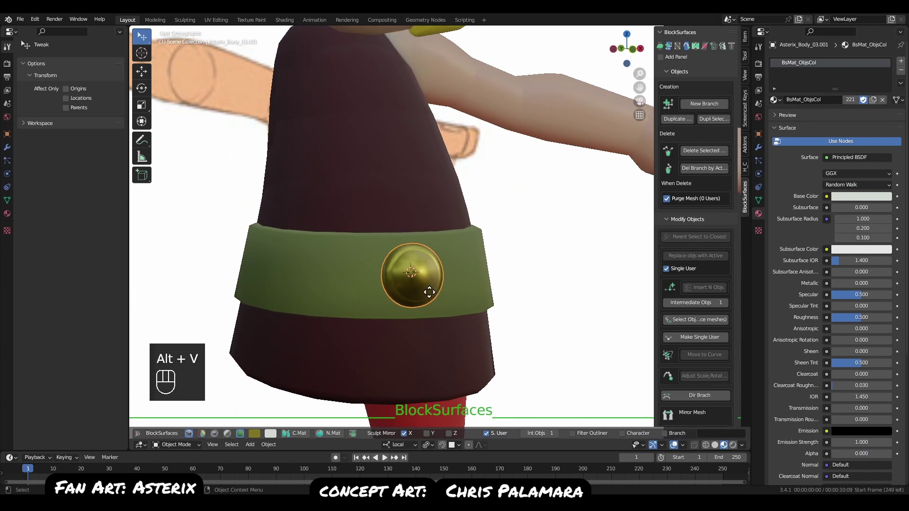
pyautogui.press('Escape')
pyautogui.press('p')
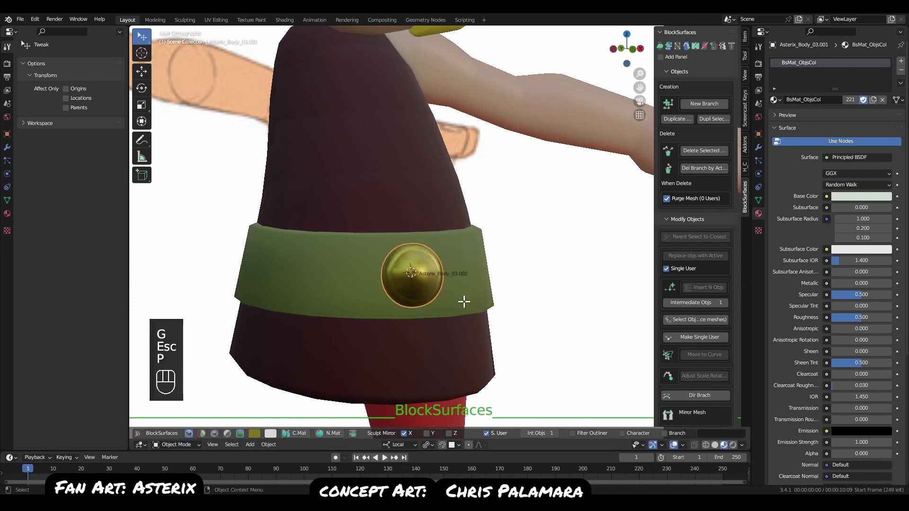
pyautogui.press('p')
pyautogui.press('g')
pyautogui.press('Escape')
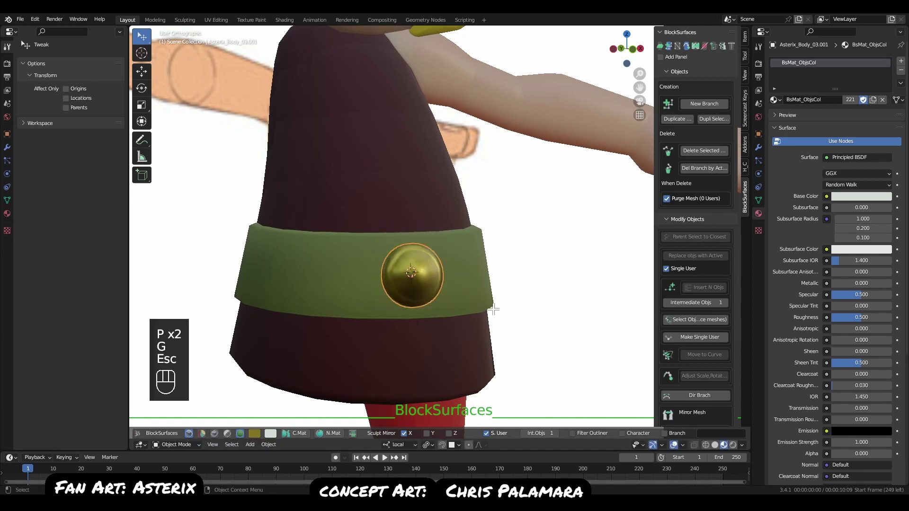
# Duplicate the gold stud's whole branch and place the copy beside the original, near the side edge of the belt.
pyautogui.hotkey('ctrl', 'alt')
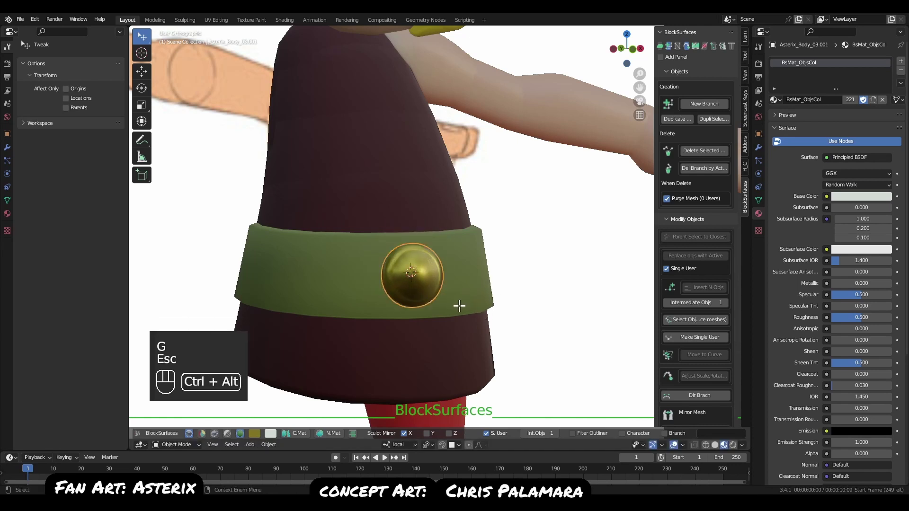
pyautogui.hotkey('ctrl', 'alt', 'd')
pyautogui.moveTo(439, 290); pyautogui.dragTo(416, 284, button='middle')
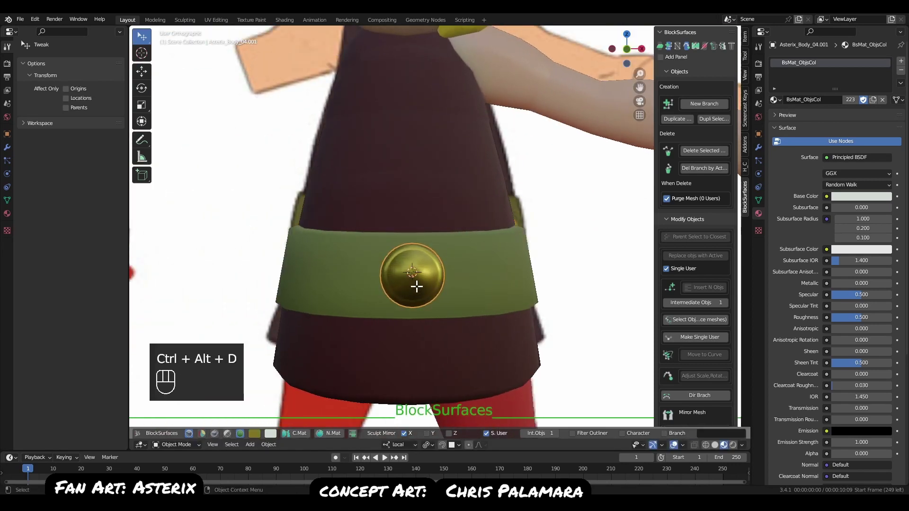
pyautogui.press('g')
pyautogui.click(520, 286)
# Rotate the copied stud freely so that it faces outward along the belt's curvature.
pyautogui.moveTo(519, 285); pyautogui.dragTo(499, 380, button='middle')
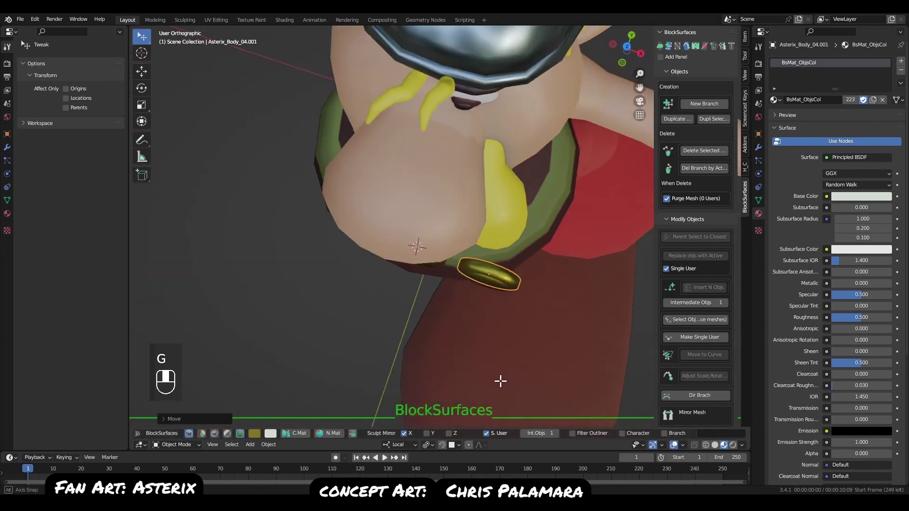
pyautogui.press('r')
pyautogui.click(545, 331)
pyautogui.press('q')
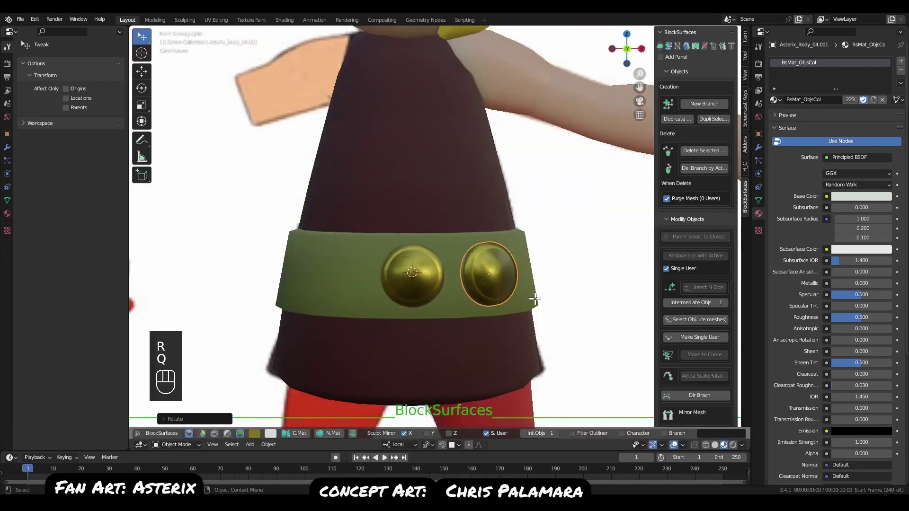
pyautogui.press('r')
pyautogui.press('r')
pyautogui.click(520, 308)
pyautogui.moveTo(521, 308); pyautogui.dragTo(471, 356, button='middle')
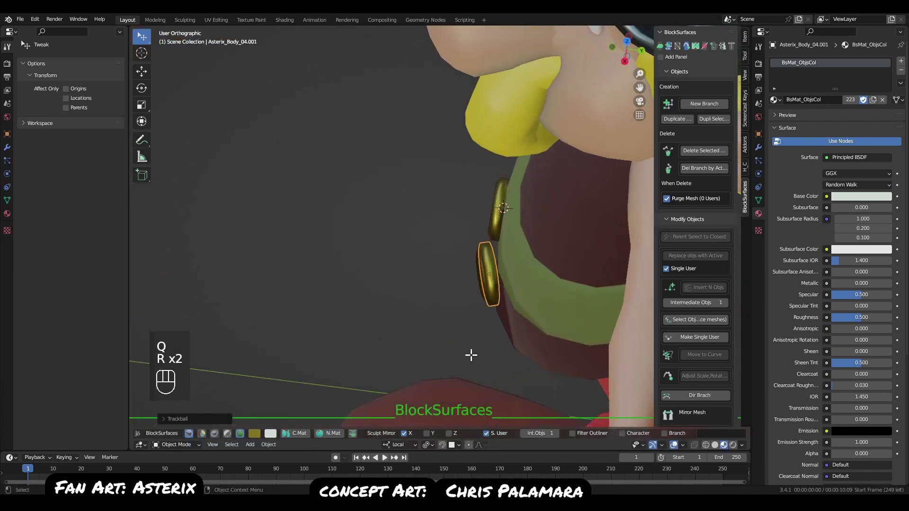
# Rotate the copied gold stud and move it in against the belt's curved side surface.
pyautogui.press('r')
pyautogui.press('g')
pyautogui.click(539, 313)
pyautogui.press('r')
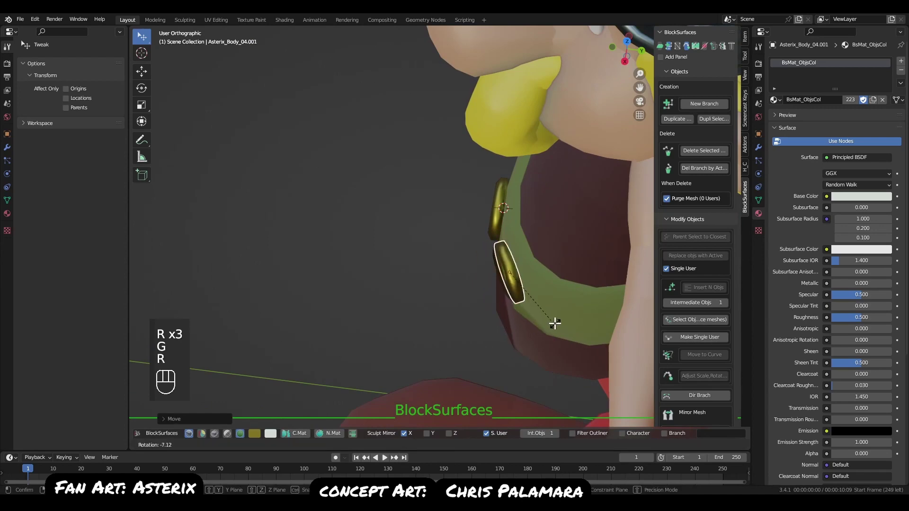
pyautogui.click(558, 317)
# Refine the copied stud's tilt with a free rotation and shift it flush onto the belt beside the original.
pyautogui.moveTo(559, 317); pyautogui.dragTo(558, 347, button='middle')
pyautogui.press('r')
pyautogui.press('r')
pyautogui.press('r')
pyautogui.click(585, 298)
pyautogui.press('g')
pyautogui.click(576, 299)
pyautogui.press('q')
pyautogui.scroll(-3, 545, 295)
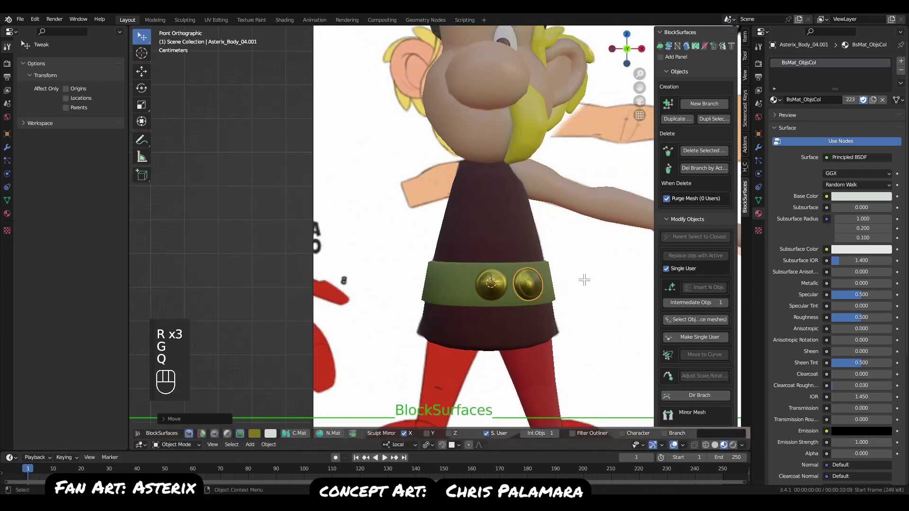
# Select the green belt and compare the model with its smooth subdivision display disabled and enabled.
pyautogui.scroll(-4, 569, 315)
pyautogui.moveTo(569, 314); pyautogui.dragTo(495, 302, button='middle')
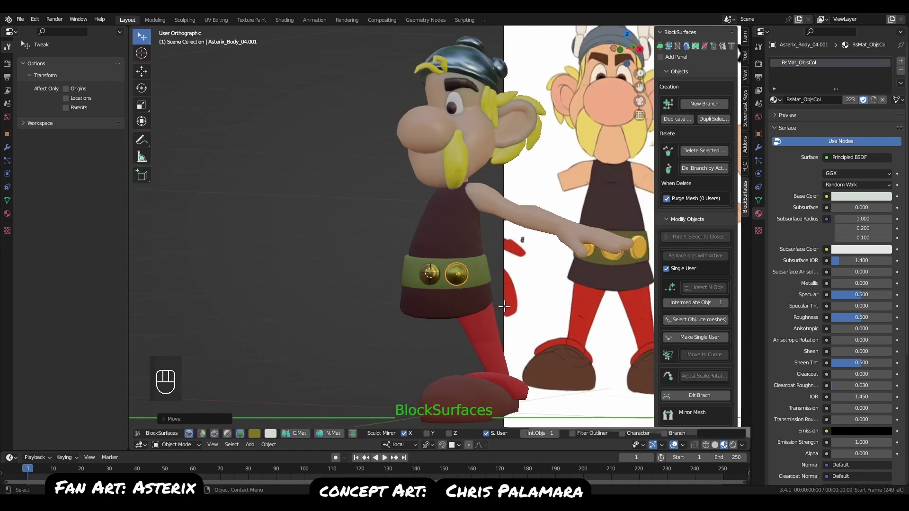
pyautogui.scroll(2, 483, 305)
pyautogui.click(483, 286)
pyautogui.hotkey('alt', 'v')
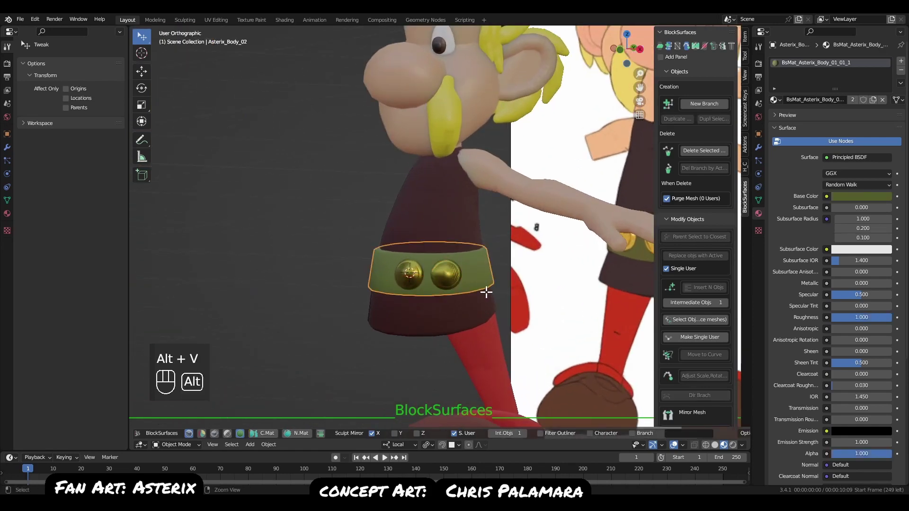
pyautogui.click(240, 433)
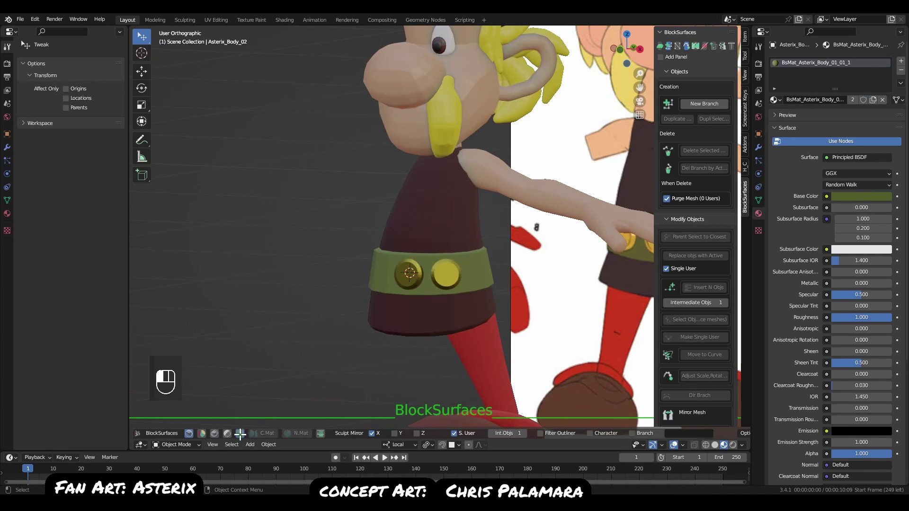
pyautogui.click(240, 433)
# Select the belt surface Asterix_Body_02 and set its material's Specular to 0.000.
pyautogui.click(491, 284)
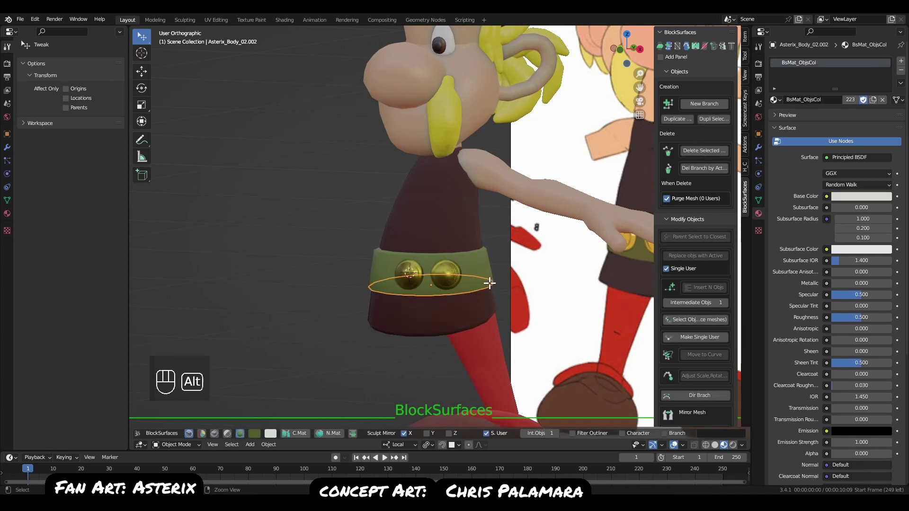
pyautogui.hotkey('alt', 'v')
pyautogui.hotkey('alt', 'v')
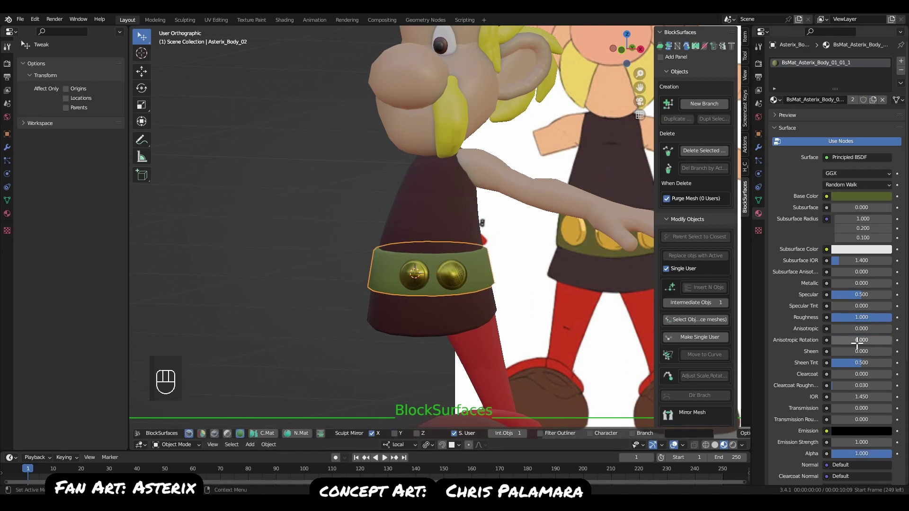
pyautogui.moveTo(859, 294); pyautogui.dragTo(777, 303)
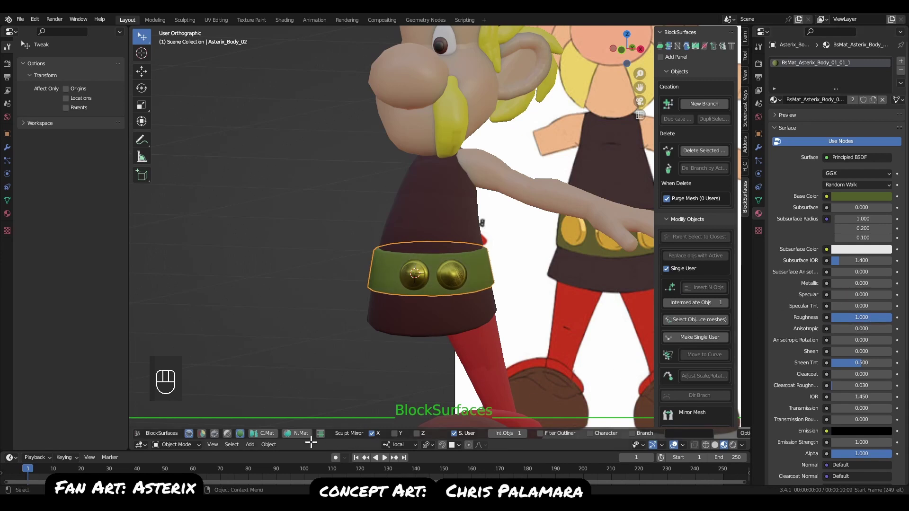
# Shift the belt material's base color toward olive green and deselect everything.
pyautogui.click(862, 199)
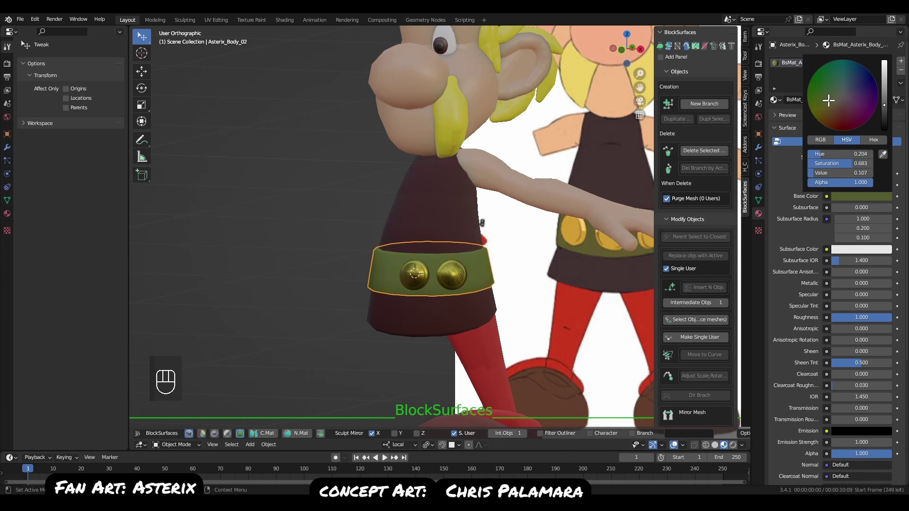
pyautogui.scroll(-5, 449, 350)
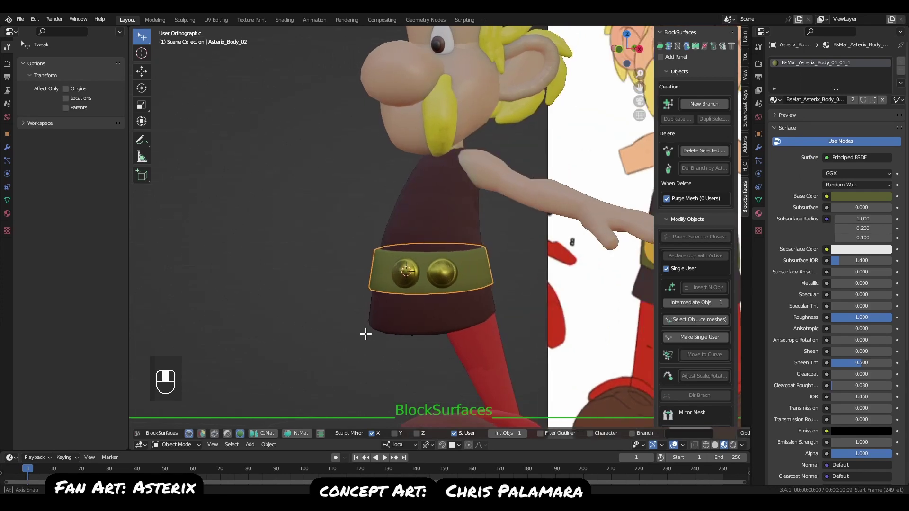
pyautogui.hotkey('alt', 'a')
pyautogui.moveTo(465, 304)
pyautogui.keyDown('alt'); pyautogui.mouseDown(button='middle')
pyautogui.moveTo(443, 280)
pyautogui.moveTo(495, 284)
pyautogui.moveTo(493, 296)
pyautogui.moveTo(472, 296)
pyautogui.mouseUp(button='middle'); pyautogui.keyUp('alt')
# Add a cube at the round boss on the side of the helmet, working in the side view.
pyautogui.press('q')
pyautogui.press('q')
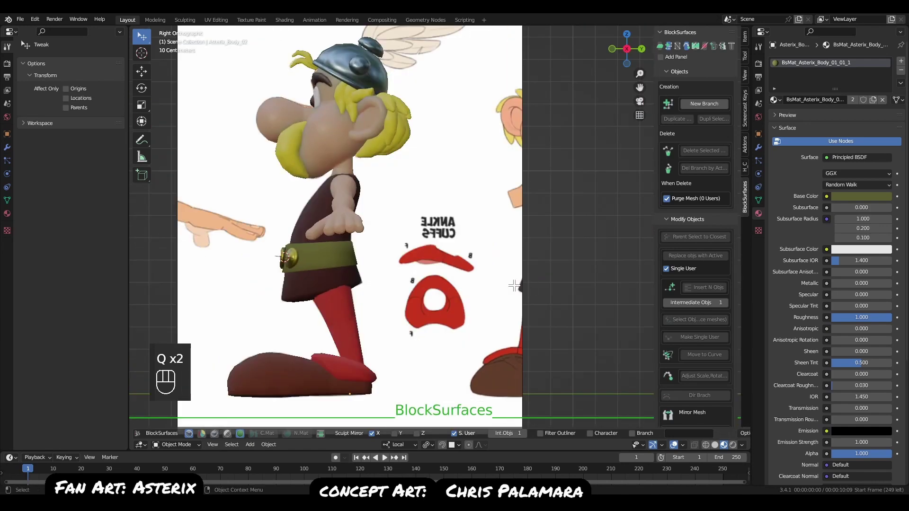
pyautogui.scroll(3, 485, 337)
pyautogui.scroll(2, 433, 167)
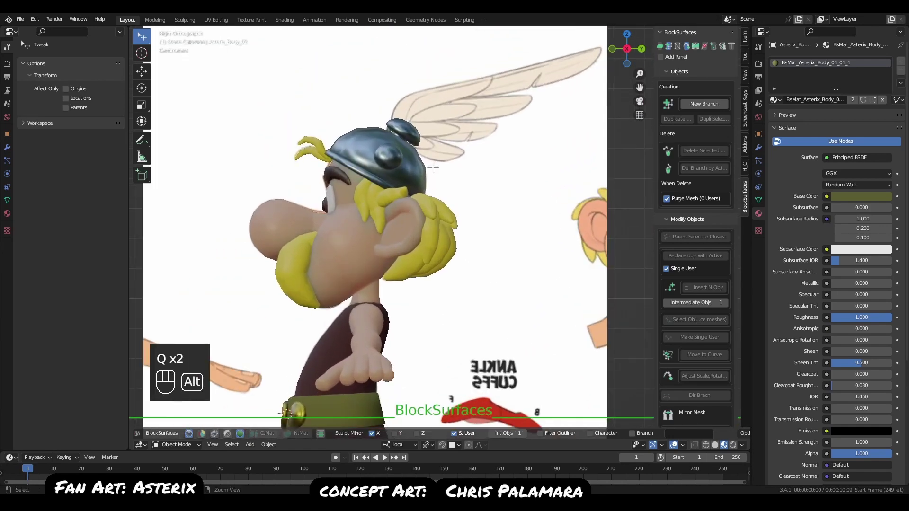
pyautogui.scroll(3, 434, 275)
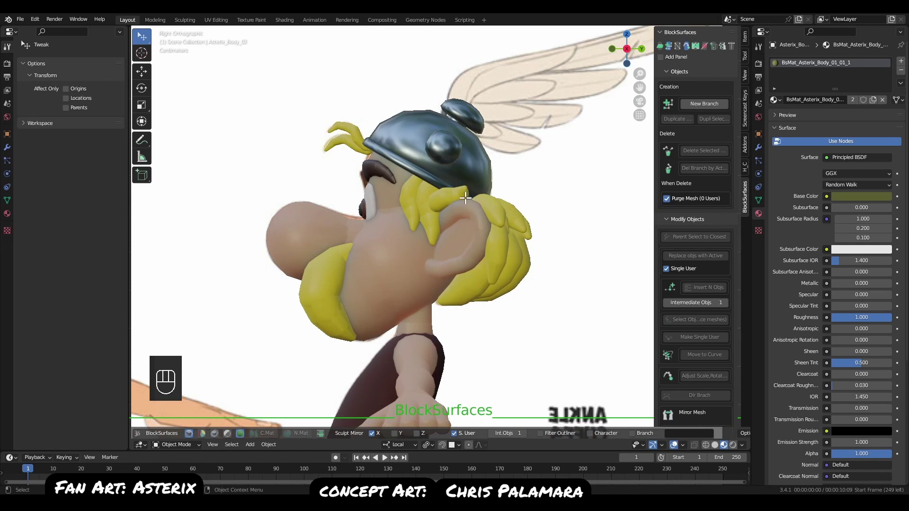
pyautogui.hotkey('shift', 'a')
pyautogui.moveTo(476, 165)
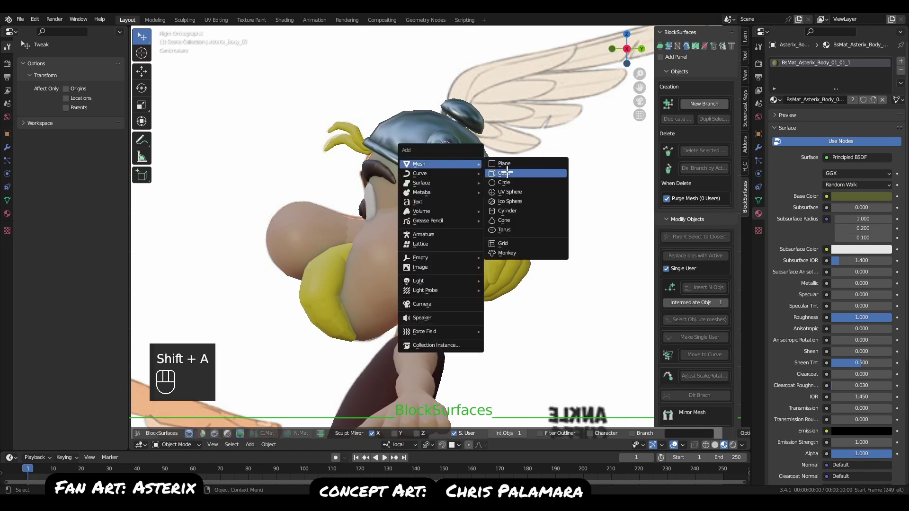
pyautogui.click(506, 173)
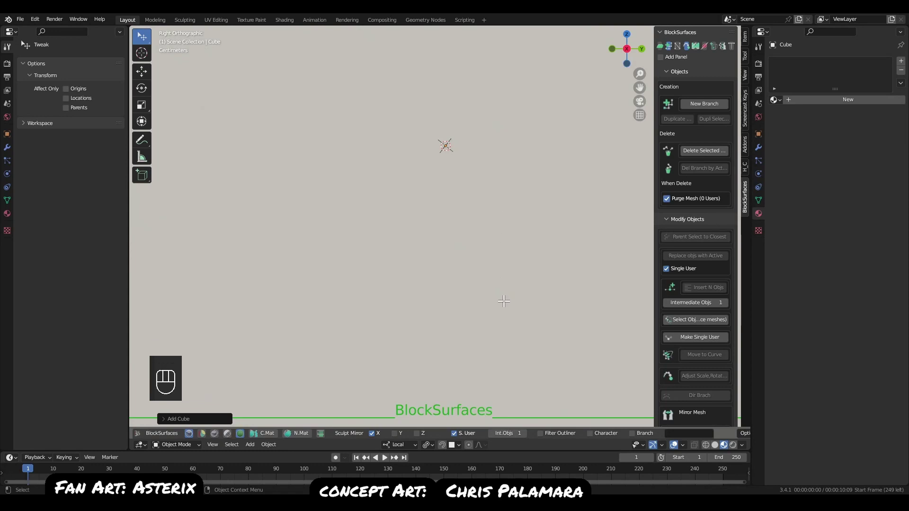
# Apply level 2 subdivision to the cube, scale it down over the helmet, and show its axes.
pyautogui.hotkey('ctrl', '2')
pyautogui.press('s')
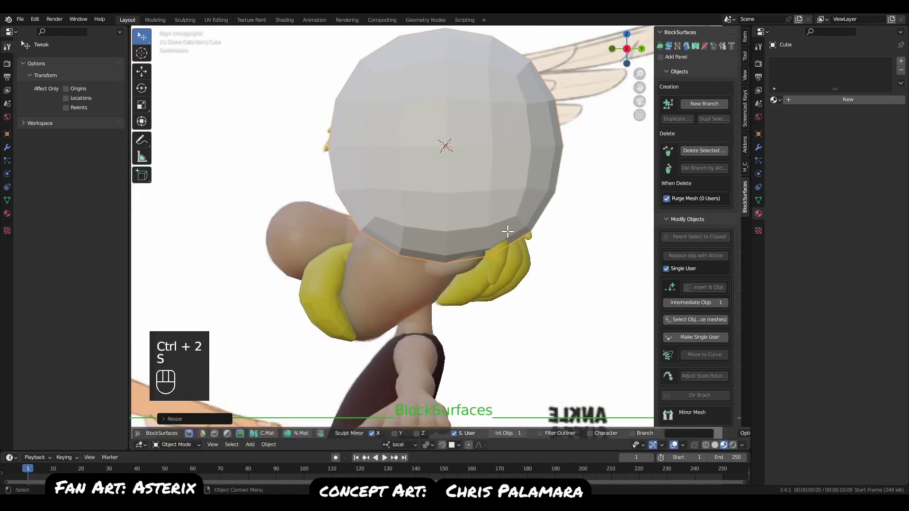
pyautogui.press('s')
pyautogui.click(509, 226)
pyautogui.press('j')
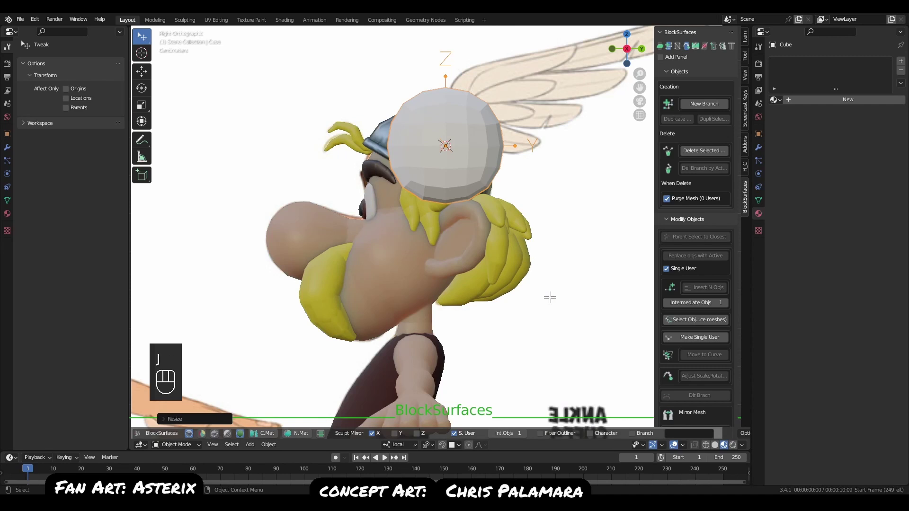
# Try rotating the rounded cube in the front view, first freely and again within the view plane.
pyautogui.press('q')
pyautogui.click(537, 239)
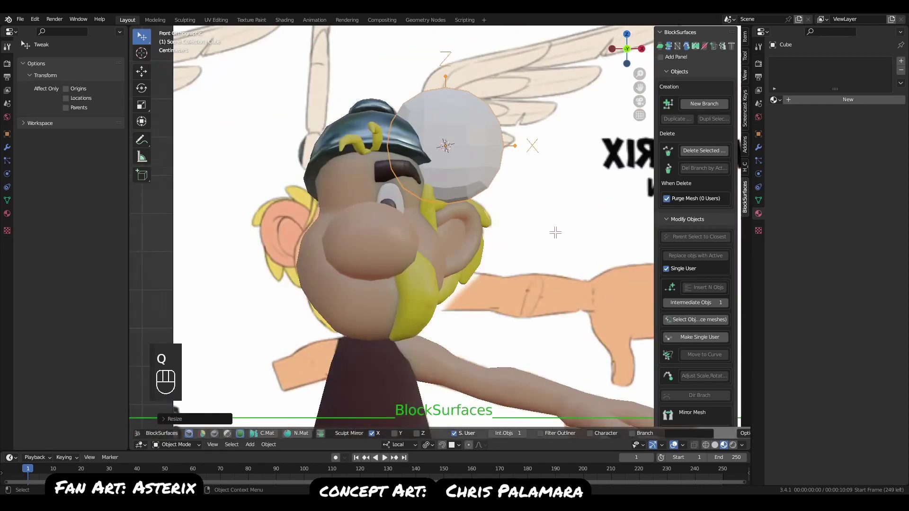
pyautogui.press('r')
pyautogui.press('r')
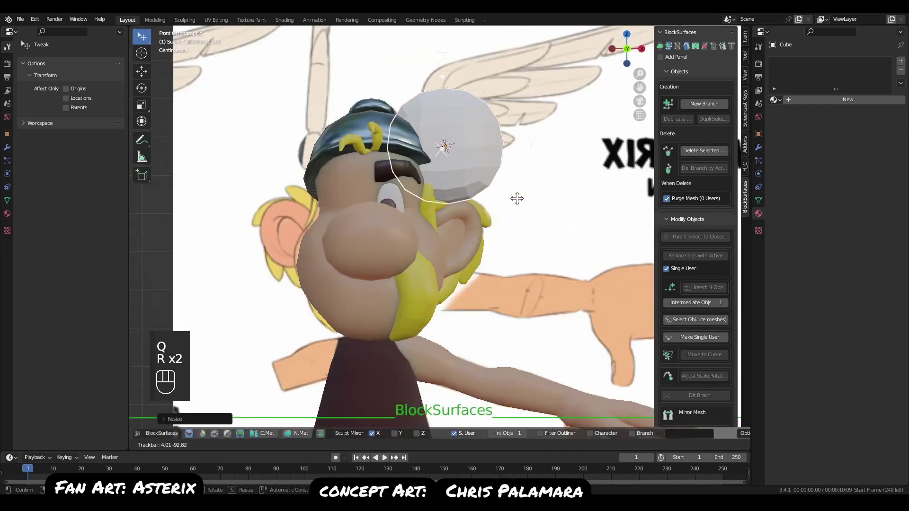
pyautogui.rightClick(519, 202)
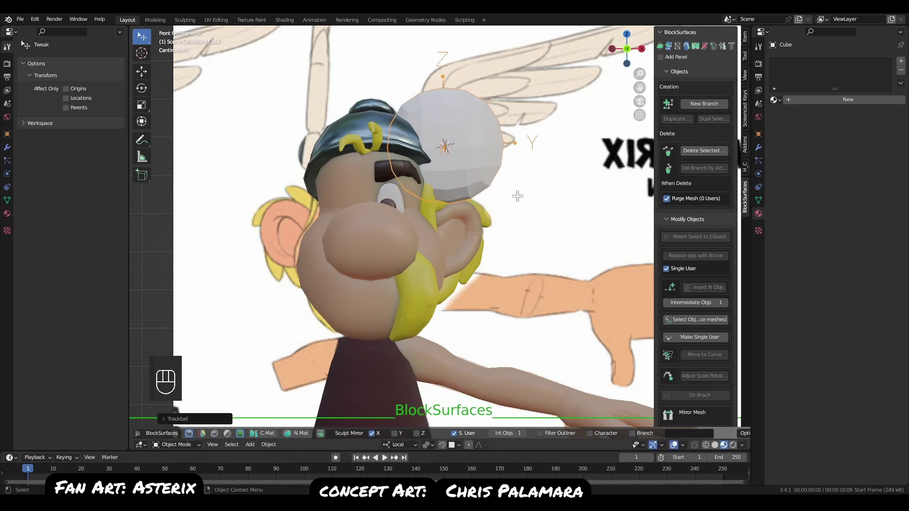
pyautogui.press('r')
pyautogui.click(567, 209)
pyautogui.press('q')
pyautogui.click(575, 238)
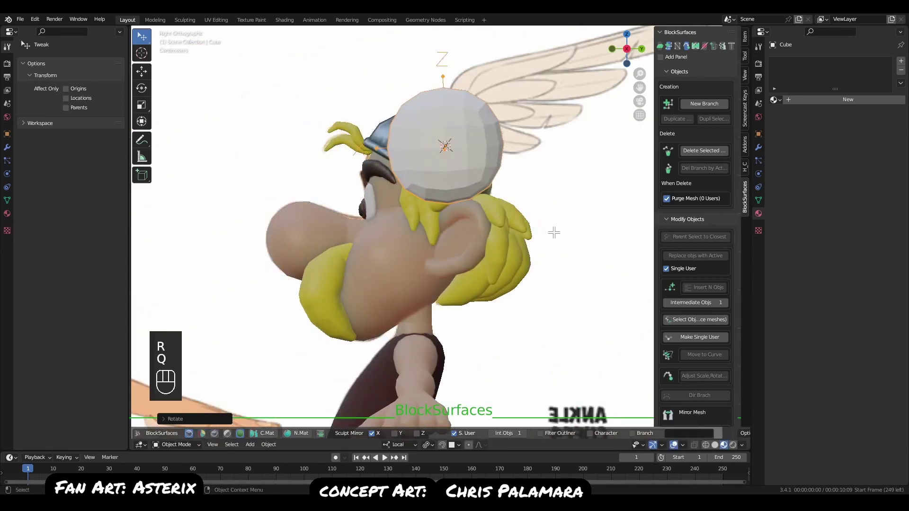
# Try flattening the rounded cube along its local Y axis, and undo its last two rotations.
pyautogui.moveTo(562, 290); pyautogui.dragTo(613, 294, button='middle')
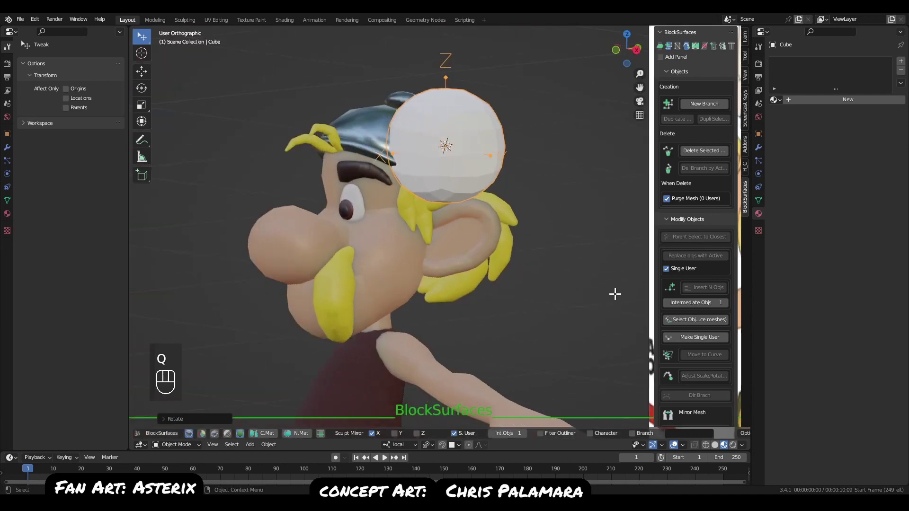
pyautogui.press('s')
pyautogui.press('y')
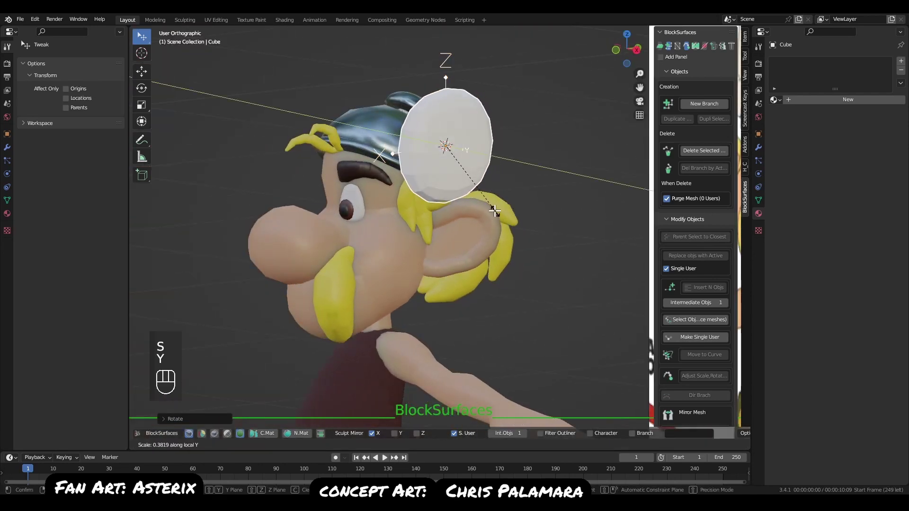
pyautogui.press('Escape')
pyautogui.hotkey('ctrl', 'z')
pyautogui.hotkey('ctrl', 'z')
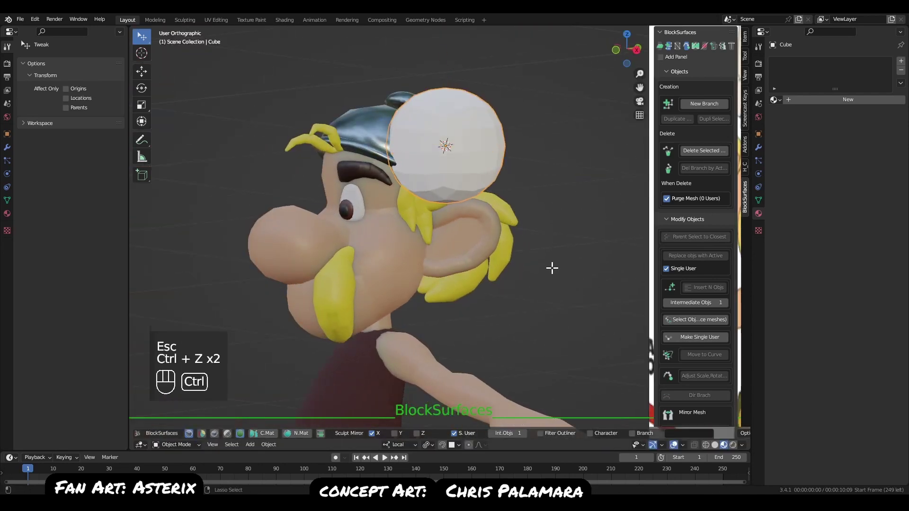
# Delete the rounded cube from beside the helmet.
pyautogui.moveTo(552, 268); pyautogui.dragTo(583, 266, button='middle')
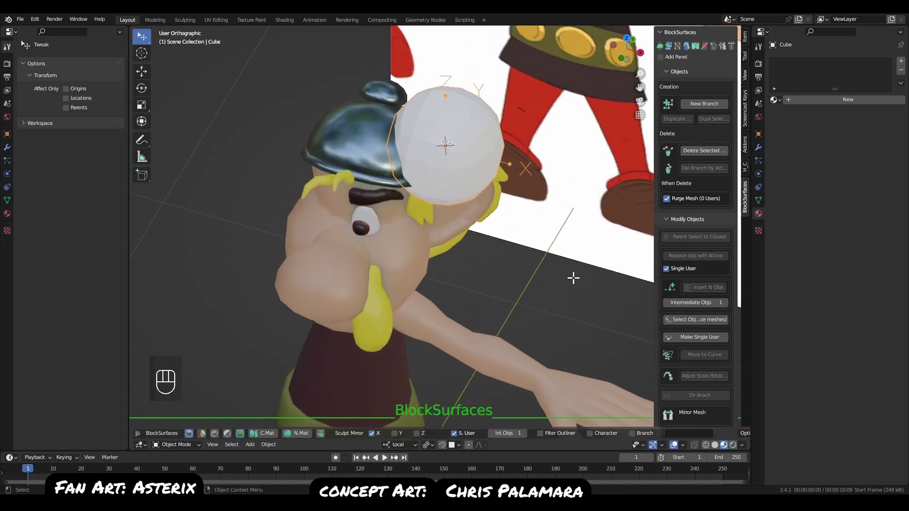
pyautogui.press('x')
pyautogui.click(564, 308)
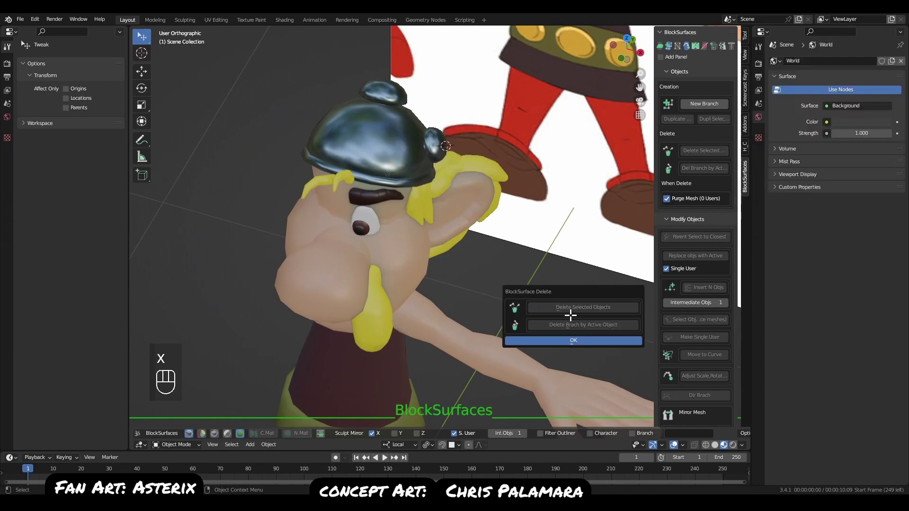
pyautogui.click(571, 339)
# Save the scene as a new file.
pyautogui.moveTo(557, 320); pyautogui.dragTo(500, 301, button='middle')
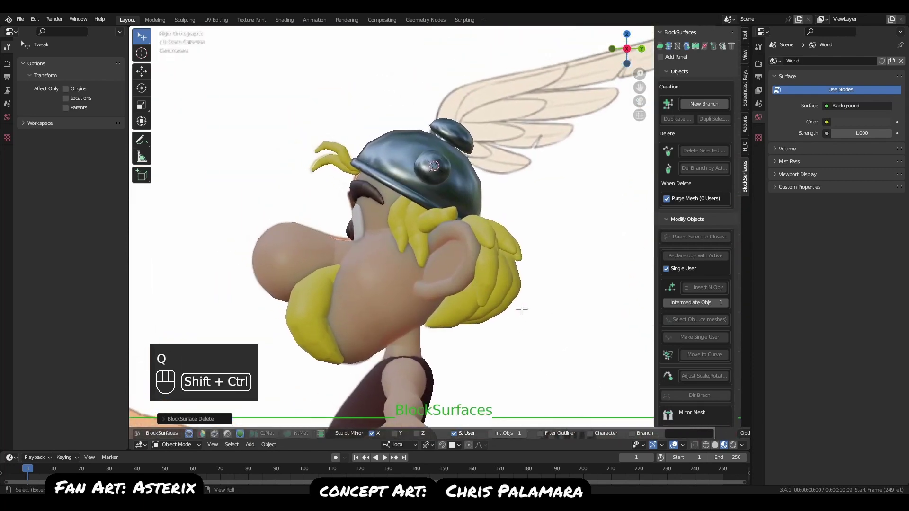
pyautogui.hotkey('ctrl', 'shift', 's')
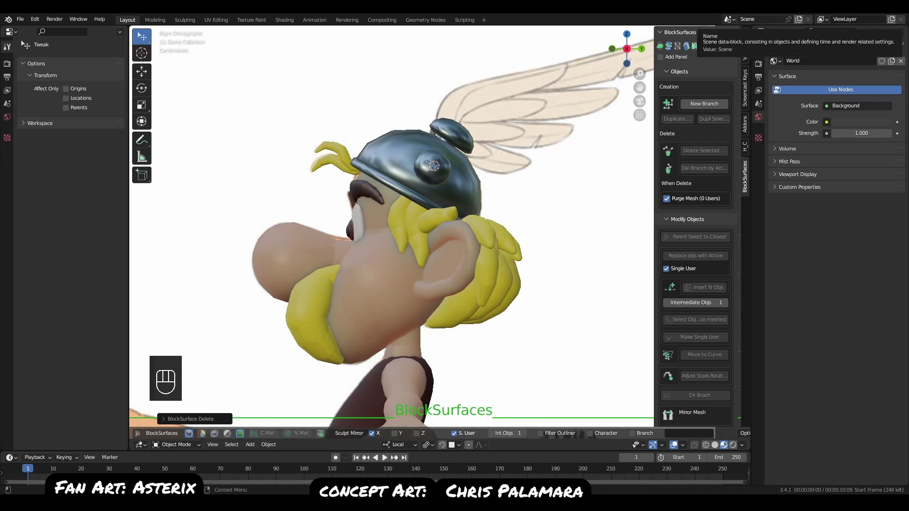
pyautogui.keyDown('alt'); pyautogui.moveTo(442, 279); pyautogui.dragTo(439, 290, button='middle'); pyautogui.keyUp('alt')
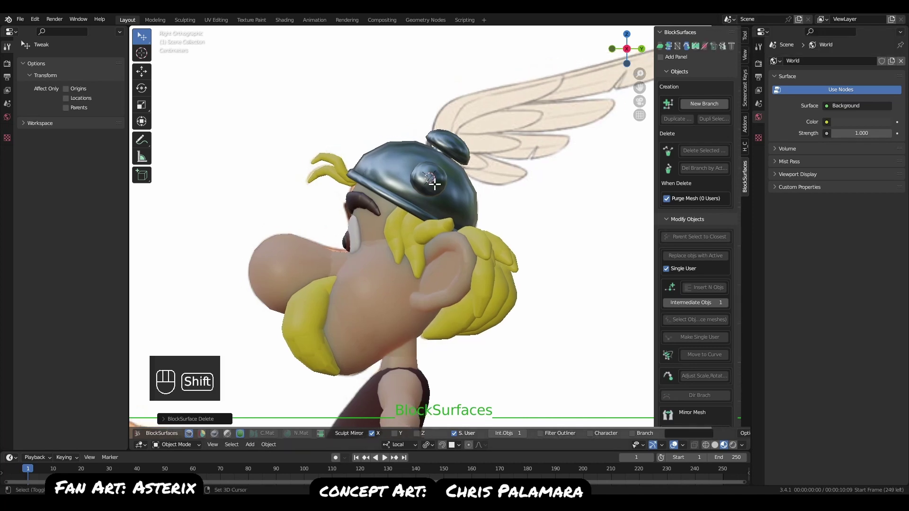
# Add a new cube at the 3D cursor on the helmet's side boss and scale it down.
pyautogui.hotkey('shift', 'a')
pyautogui.moveTo(434, 186)
pyautogui.click(478, 194)
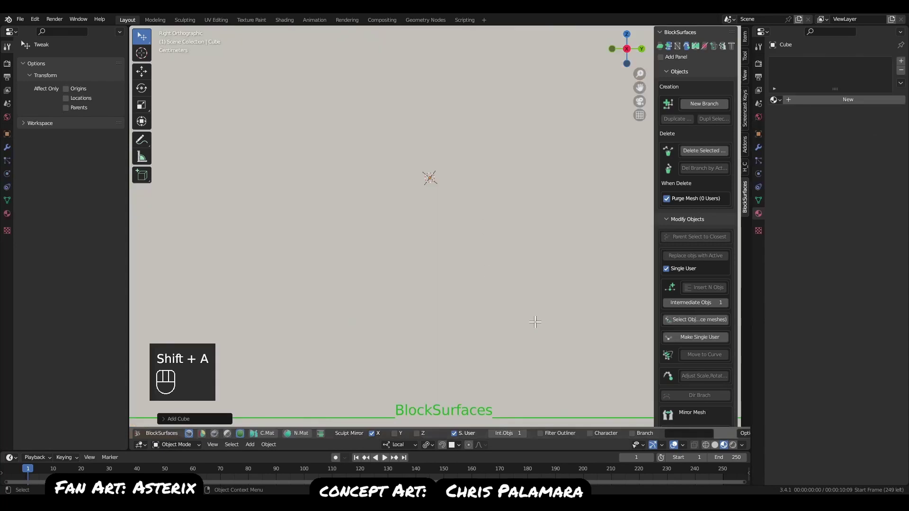
pyautogui.press('s')
pyautogui.press('s')
pyautogui.click(533, 303)
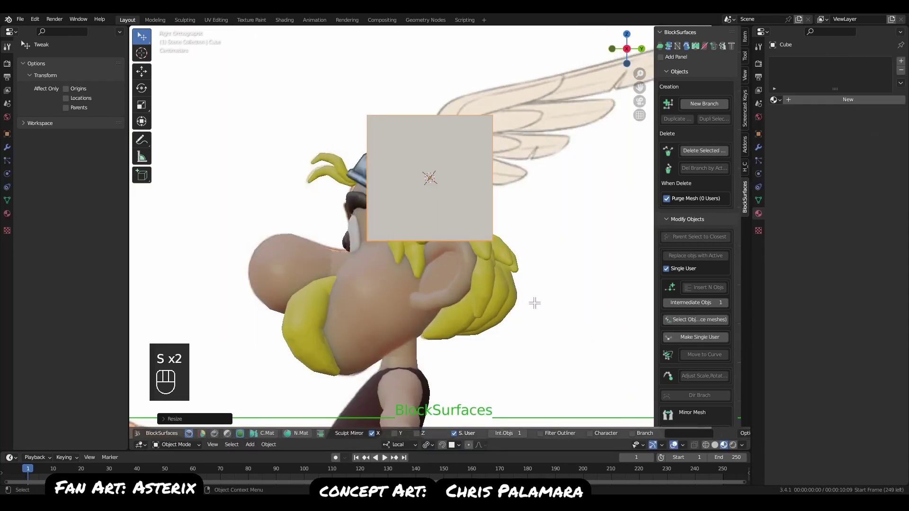
# Subdivide the cube at level 2, convert it to a mesh, and shrink it to about the size of the helmet's side boss.
pyautogui.hotkey('ctrl', '2')
pyautogui.hotkey('alt', 'c')
pyautogui.press('s')
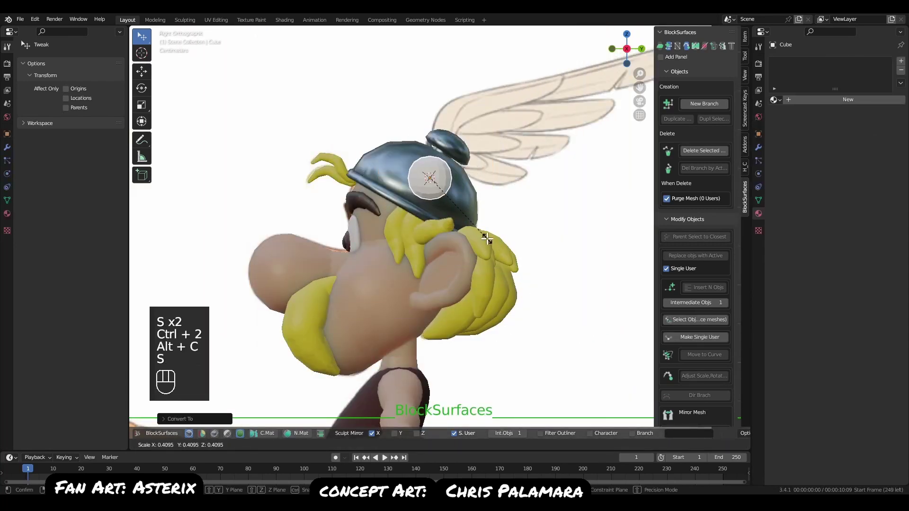
pyautogui.click(484, 240)
# Turn the rounded mesh on the helmet's side boss into a new branch with the branch name Head.
pyautogui.keyDown('alt'); pyautogui.moveTo(433, 186); pyautogui.dragTo(494, 286, button='right'); pyautogui.keyUp('alt')
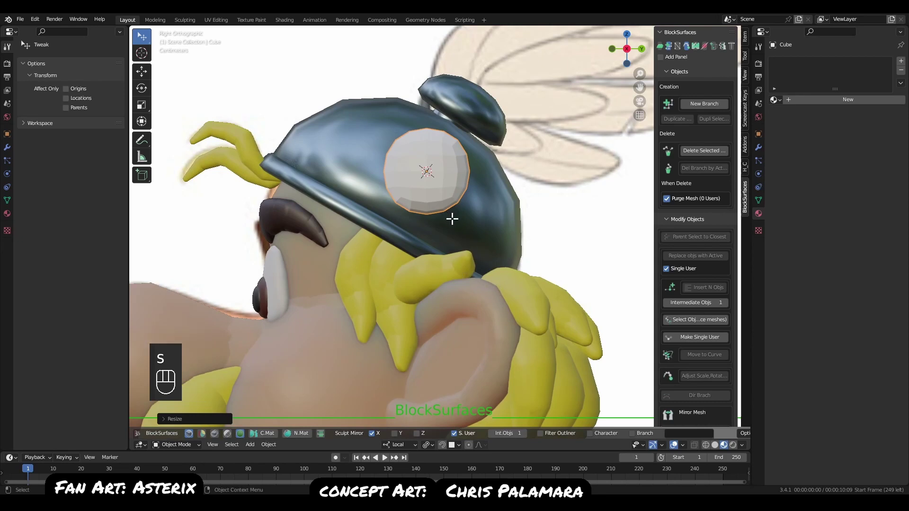
pyautogui.moveTo(475, 245); pyautogui.dragTo(540, 269, button='middle')
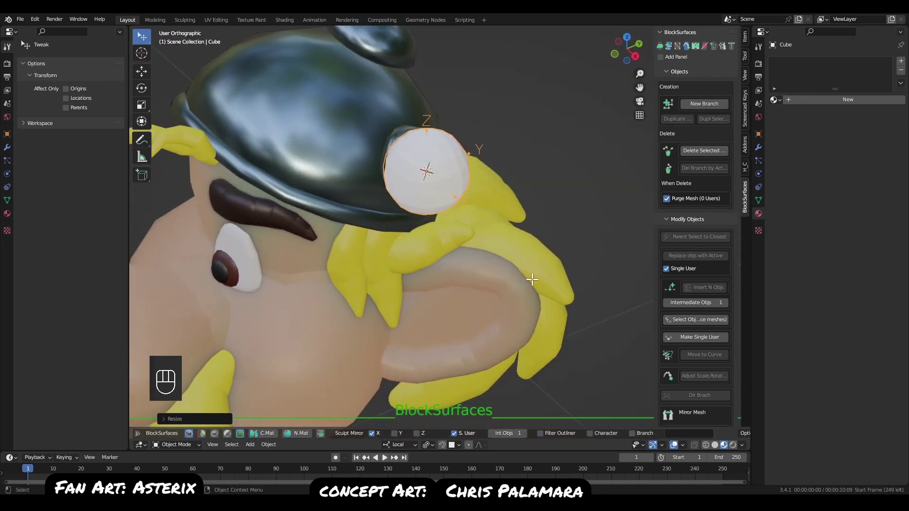
pyautogui.press('q')
pyautogui.hotkey('ctrl', 'n')
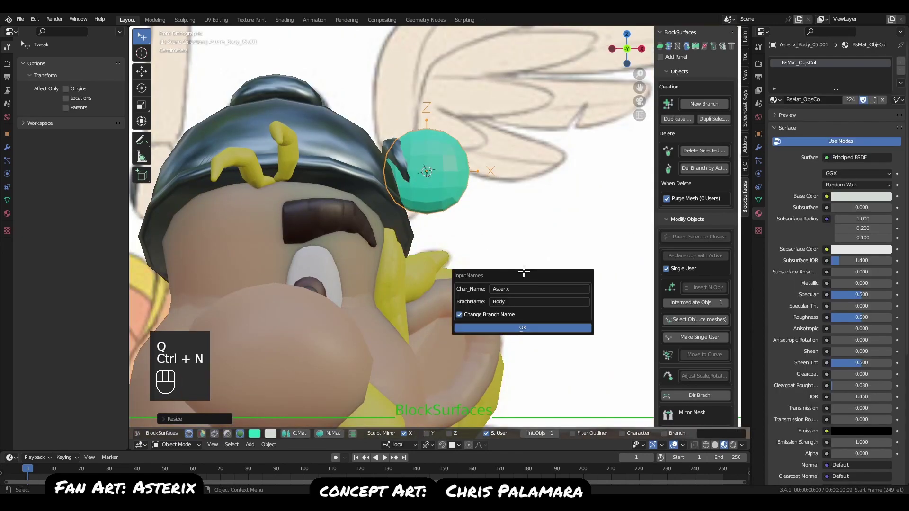
pyautogui.write('Head')
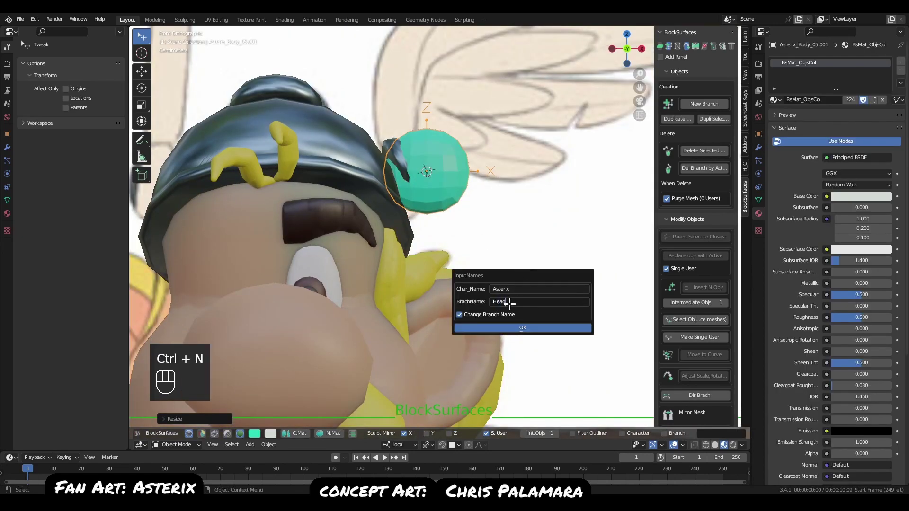
pyautogui.click(526, 327)
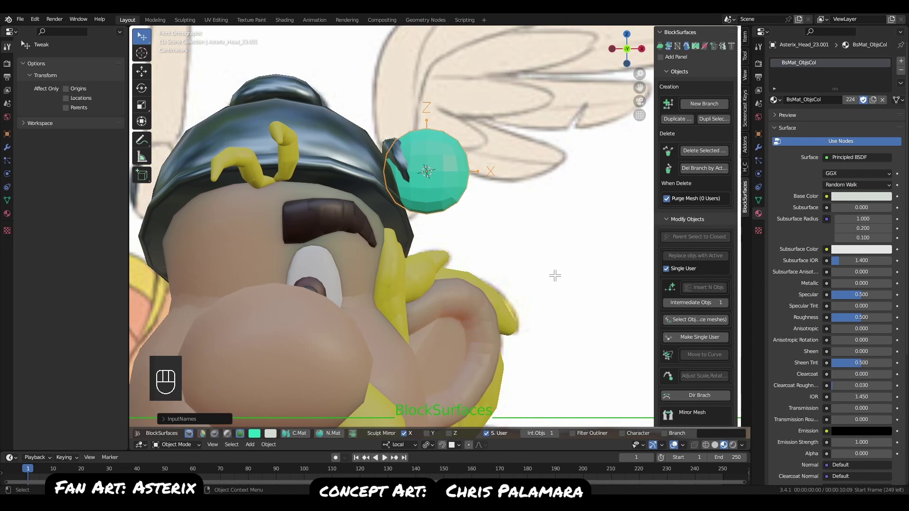
# Flatten the branch's sphere along local X to about 0.26 and scale the resulting disc down slightly.
pyautogui.press('s')
pyautogui.press('x')
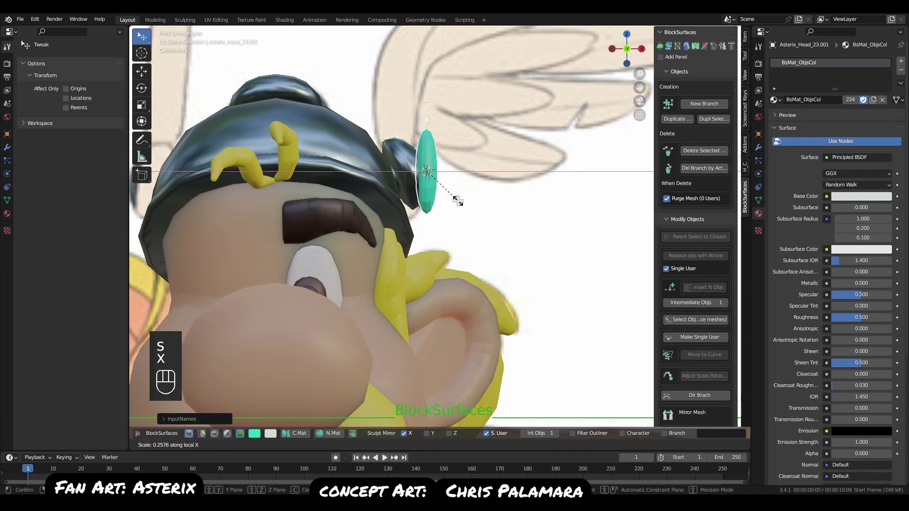
pyautogui.click(461, 202)
pyautogui.press('q')
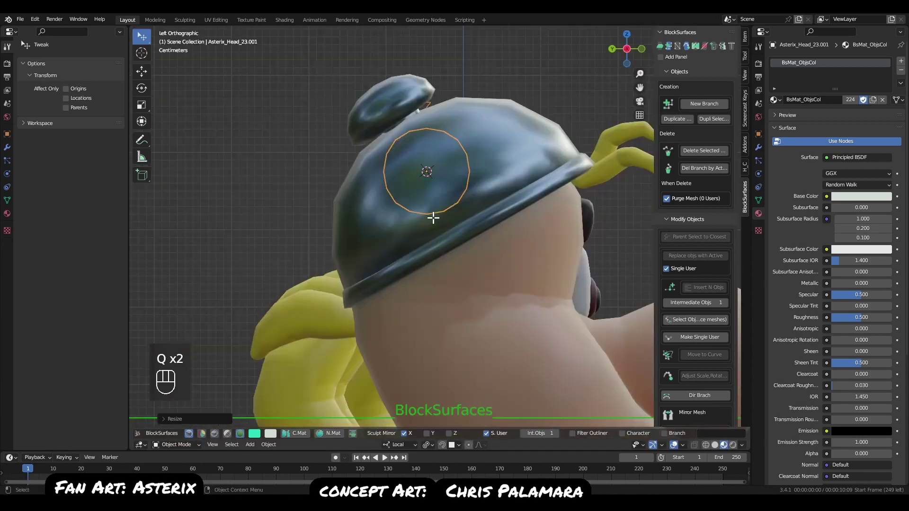
pyautogui.press('q')
pyautogui.press('s')
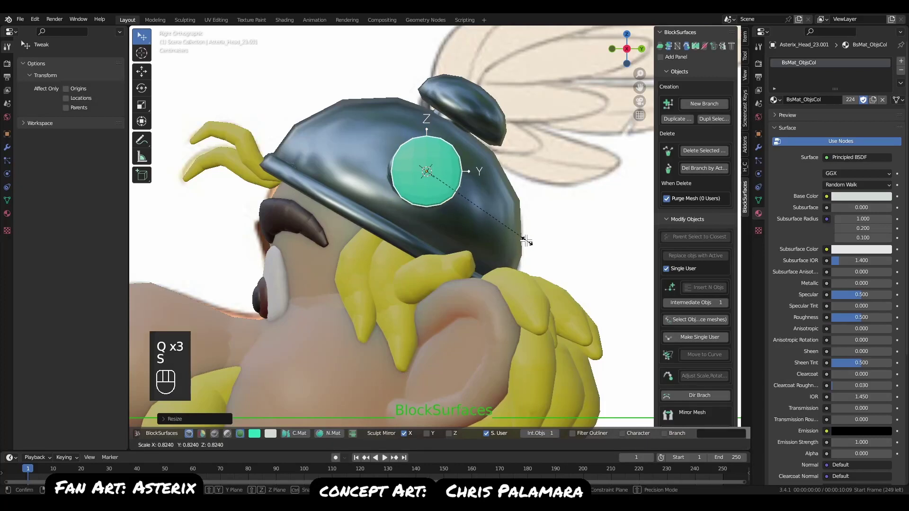
pyautogui.click(487, 225)
# Move the disc to the lower rear edge of the helmet's side boss and shrink it a little.
pyautogui.keyDown('alt'); pyautogui.moveTo(487, 225); pyautogui.dragTo(374, 282, button='middle'); pyautogui.keyUp('alt')
pyautogui.keyDown('alt'); pyautogui.moveTo(374, 282); pyautogui.dragTo(380, 248, button='right'); pyautogui.keyUp('alt')
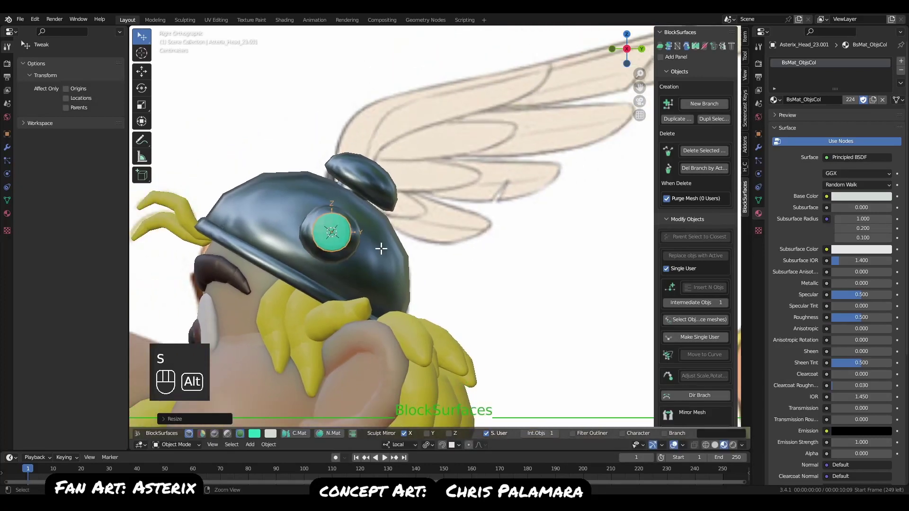
pyautogui.press('g')
pyautogui.click(413, 270)
pyautogui.press('s')
pyautogui.click(413, 269)
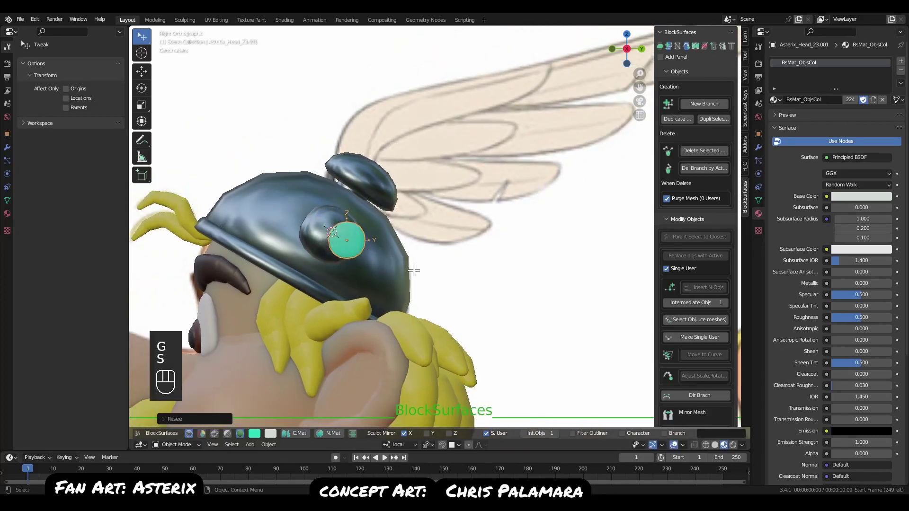
pyautogui.press('g')
pyautogui.click(417, 275)
pyautogui.keyDown('alt'); pyautogui.moveTo(428, 266); pyautogui.dragTo(378, 335, button='right'); pyautogui.keyUp('alt')
pyautogui.keyDown('alt'); pyautogui.moveTo(478, 270); pyautogui.dragTo(408, 244, button='right'); pyautogui.keyUp('alt')
pyautogui.scroll(5, 407, 244)
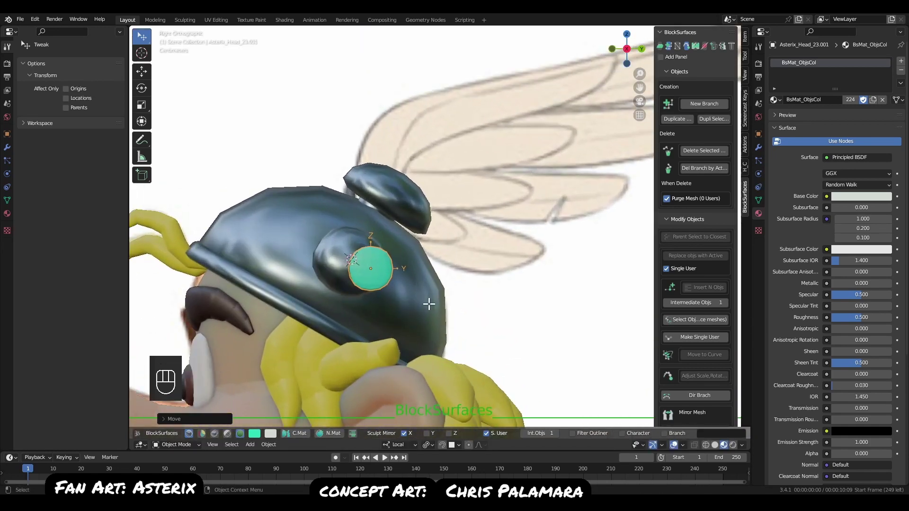
# Extrude two segments upward from the disc, narrowing the first and widening the second toward the wing's root.
pyautogui.press('e')
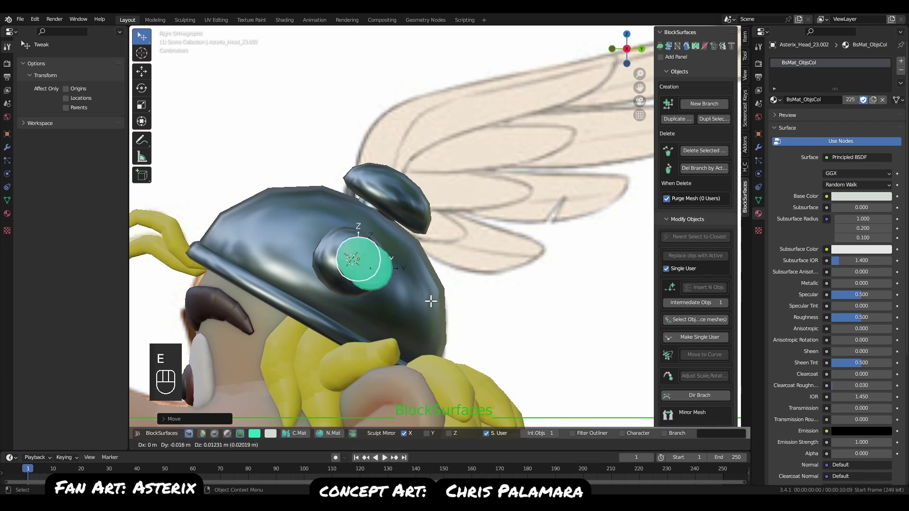
pyautogui.click(446, 276)
pyautogui.press('s')
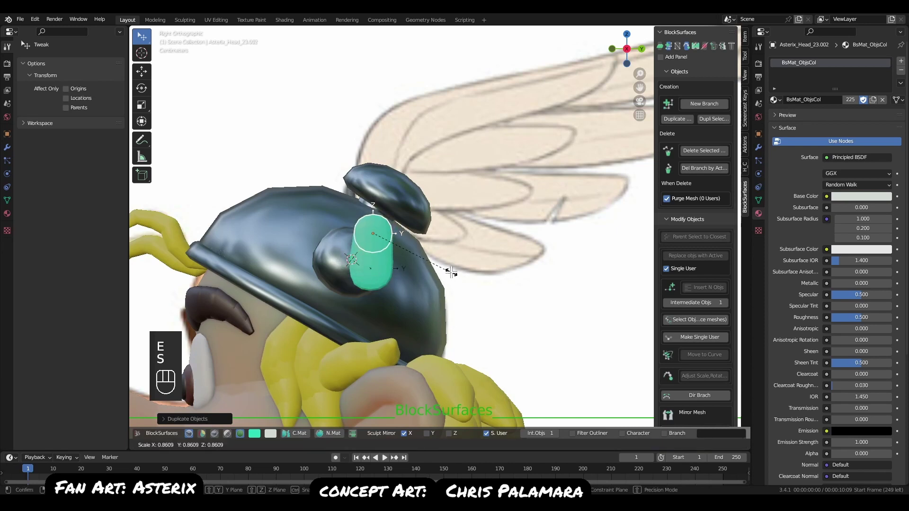
pyautogui.press('g')
pyautogui.click(449, 310)
pyautogui.press('e')
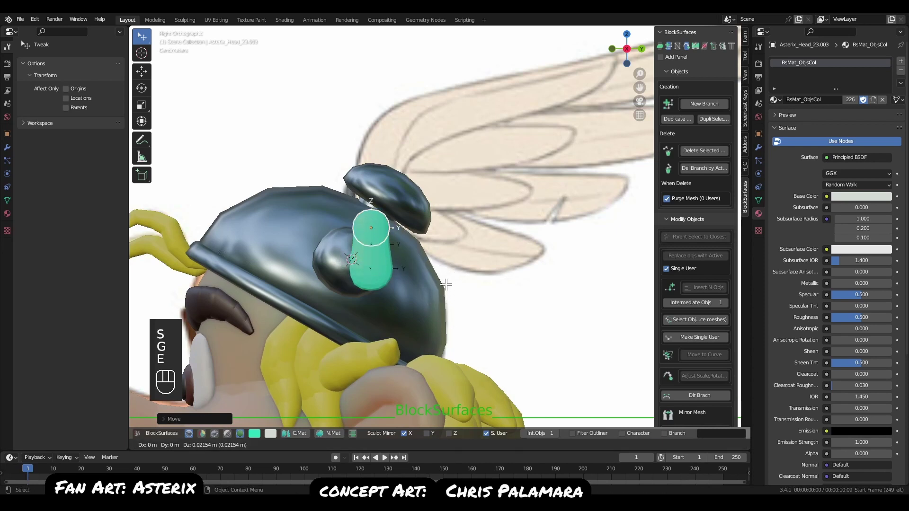
pyautogui.press('s')
pyautogui.click(458, 281)
# Extrude another segment onto the wing's front edge and tilt it to follow the reference outline.
pyautogui.press('e')
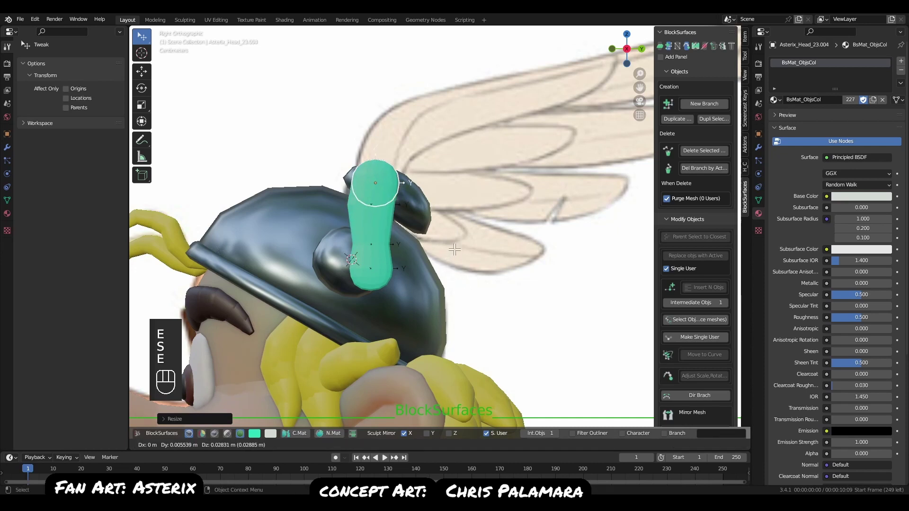
pyautogui.press('r')
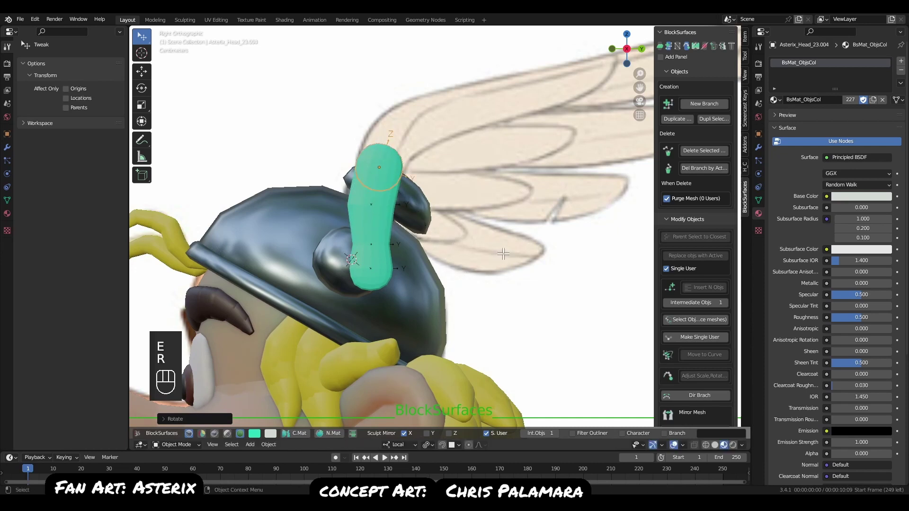
pyautogui.press('r')
pyautogui.press('g')
pyautogui.click(475, 262)
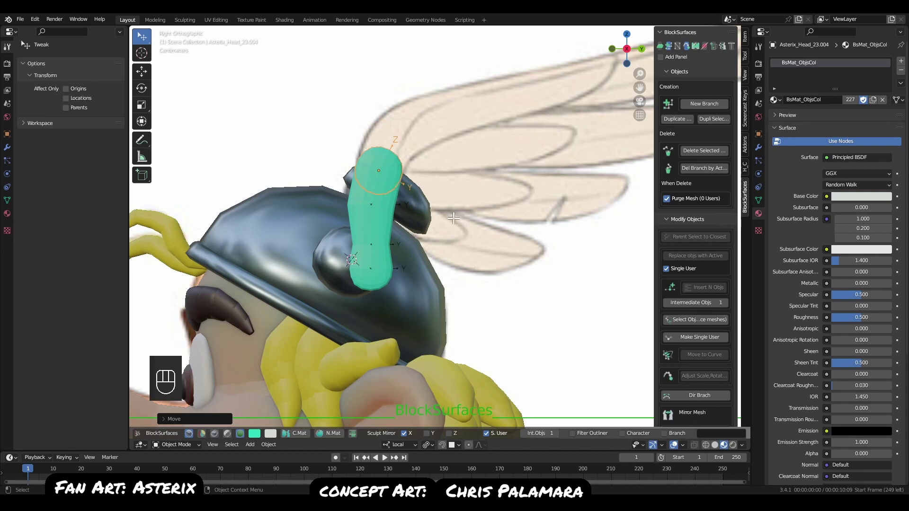
# Extrude a larger segment at the wing's bend, rotated backward to fill the curve in the reference.
pyautogui.press('e')
pyautogui.press('r')
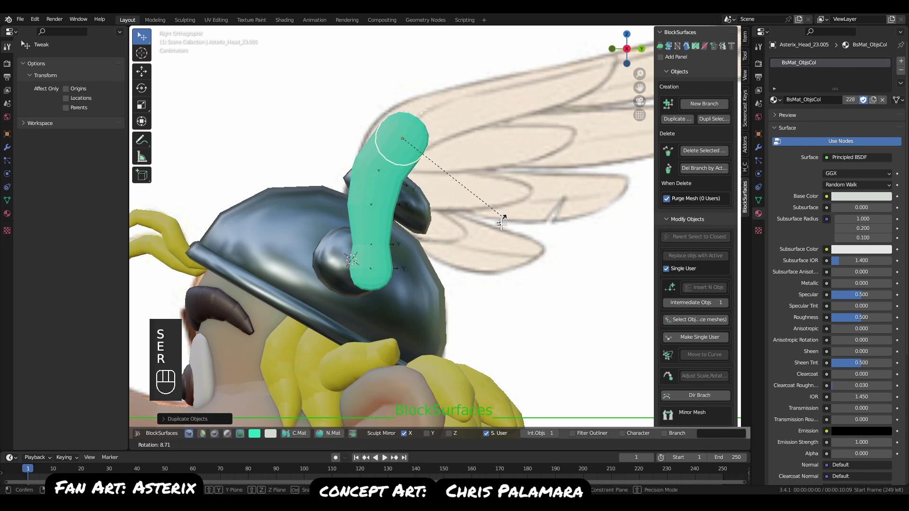
pyautogui.press('g')
pyautogui.press('s')
pyautogui.press('r')
pyautogui.click(514, 242)
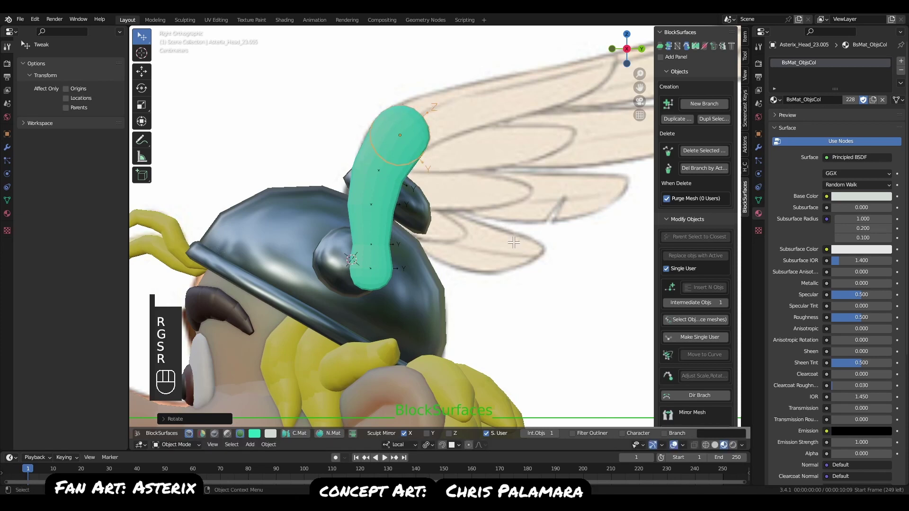
# Extrude two segments past the bend along the wing's upper edge, making each one smaller and angled backward.
pyautogui.press('e')
pyautogui.press('r')
pyautogui.press('s')
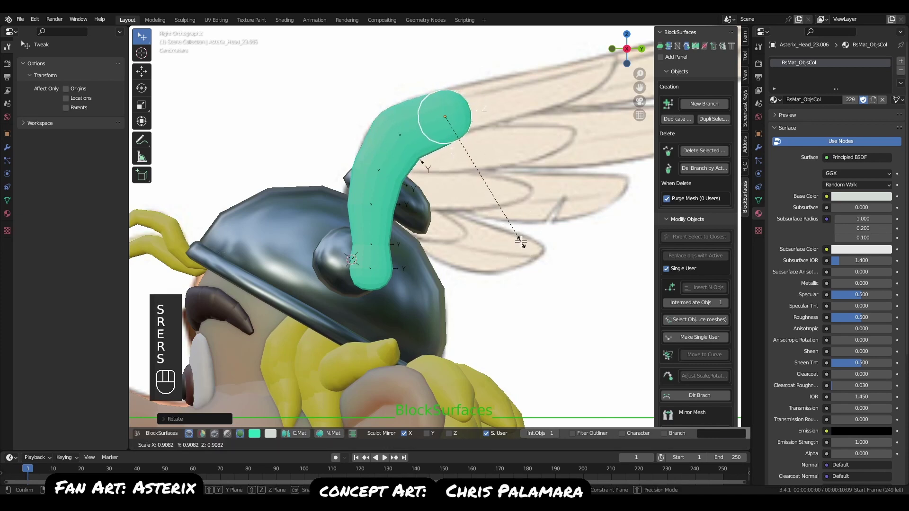
pyautogui.click(520, 241)
pyautogui.press('e')
pyautogui.press('s')
pyautogui.click(552, 214)
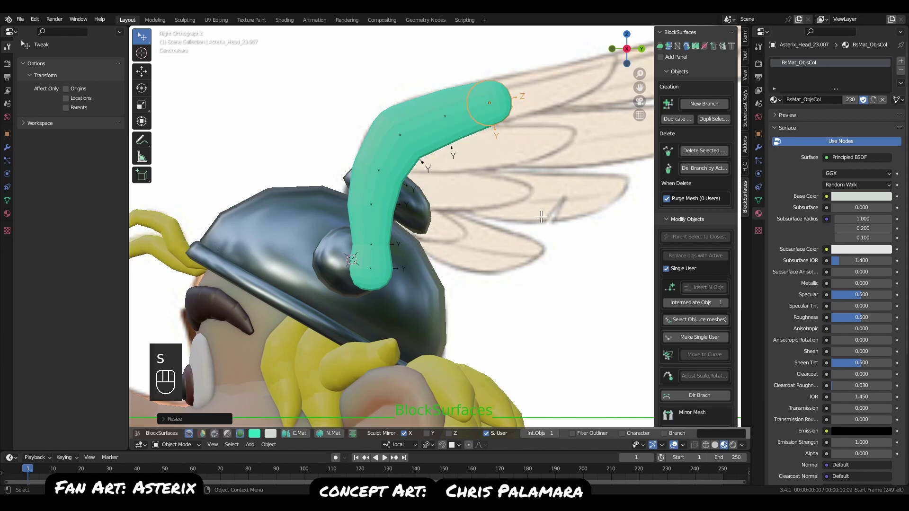
# Extrude one more slightly smaller segment along the wing's upper edge.
pyautogui.keyDown('alt'); pyautogui.moveTo(541, 217); pyautogui.dragTo(468, 288, button='middle'); pyautogui.keyUp('alt')
pyautogui.keyDown('alt'); pyautogui.moveTo(468, 289); pyautogui.dragTo(453, 209, button='right'); pyautogui.keyUp('alt')
pyautogui.press('e')
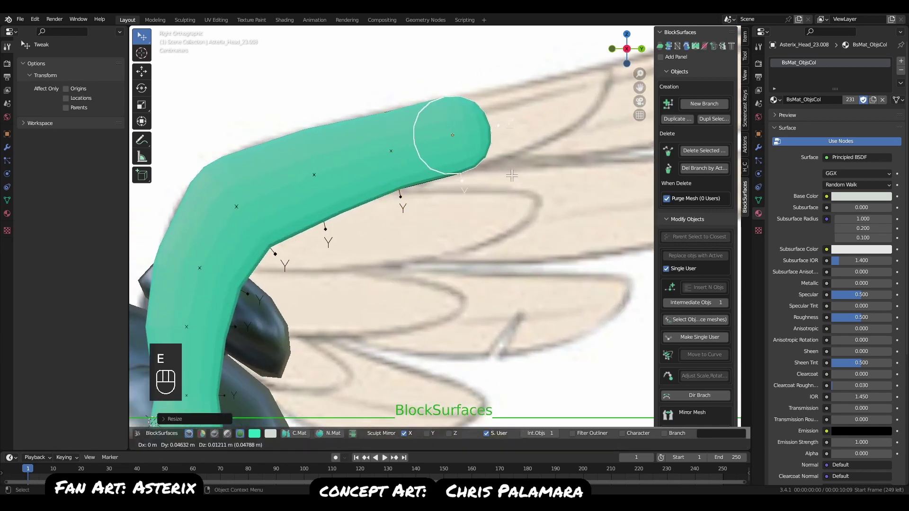
pyautogui.click(515, 174)
pyautogui.press('s')
pyautogui.click(521, 237)
pyautogui.keyDown('alt'); pyautogui.moveTo(490, 208); pyautogui.dragTo(425, 238, button='middle'); pyautogui.keyUp('alt')
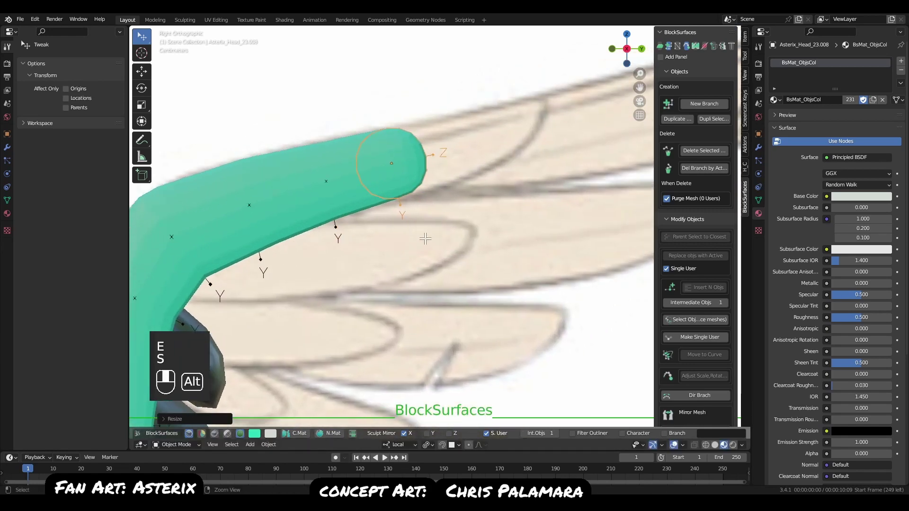
# Extrude two further segments toward the first feather's end, scaling each to about 0.8 of the previous one.
pyautogui.press('e')
pyautogui.click(487, 222)
pyautogui.press('s')
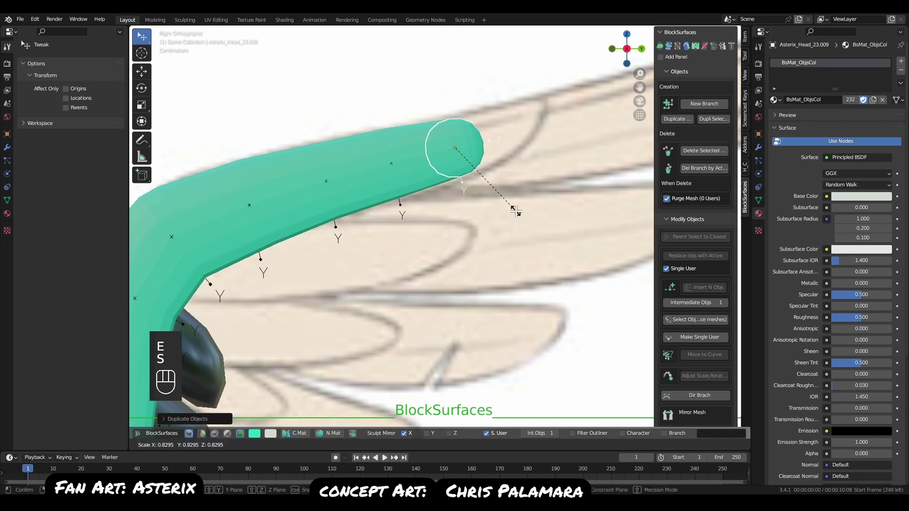
pyautogui.click(515, 211)
pyautogui.press('e')
pyautogui.click(534, 201)
pyautogui.press('s')
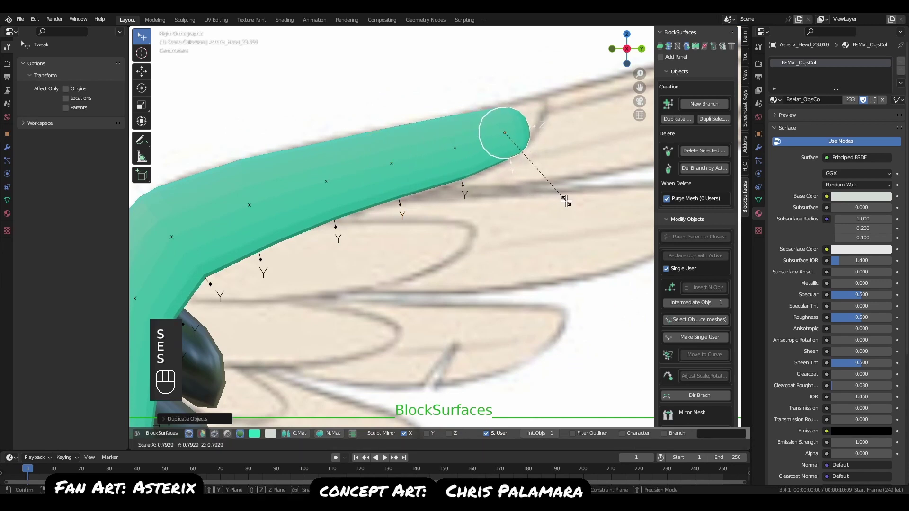
pyautogui.click(568, 204)
# Extrude an end segment at the upper feather's outline, then rotate it and scale it down.
pyautogui.press('e')
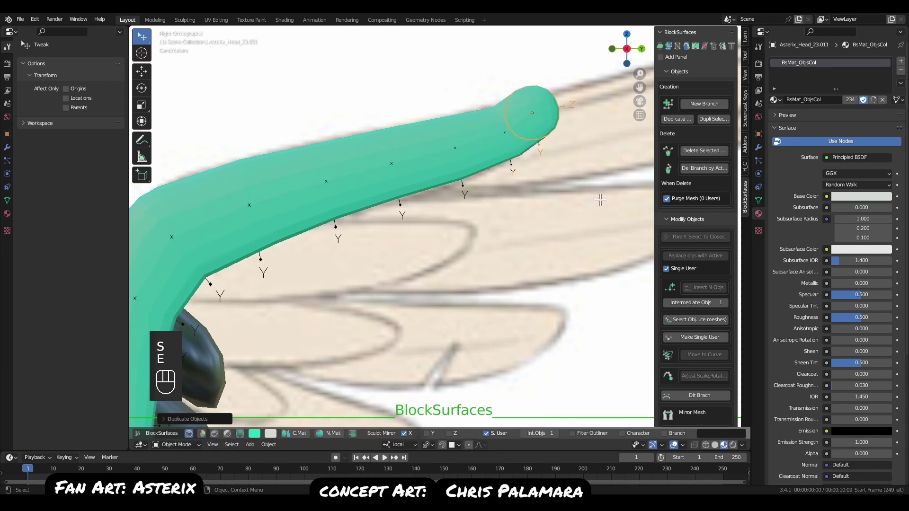
pyautogui.click(601, 199)
pyautogui.press('s')
pyautogui.click(594, 203)
pyautogui.press('r')
pyautogui.click(604, 189)
pyautogui.press('s')
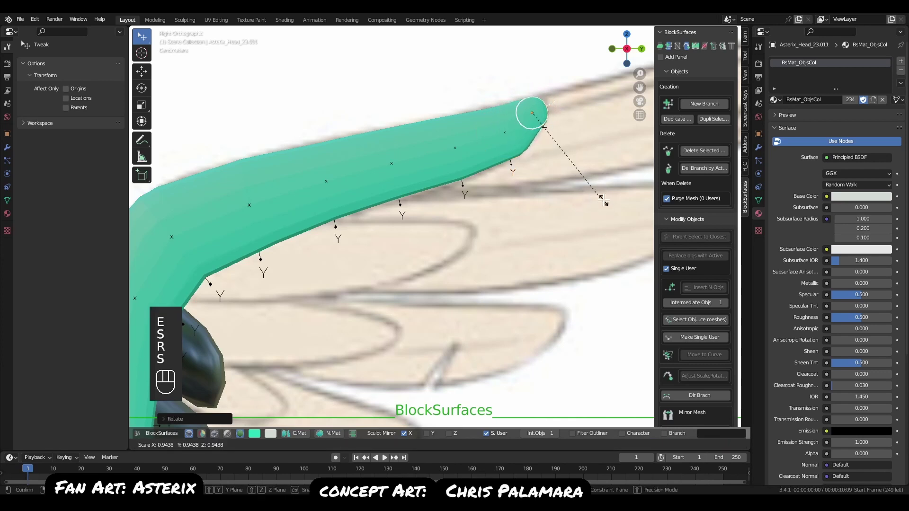
pyautogui.click(592, 187)
# Move the end segment farther out along the feather outline and shrink it into a pointed tip.
pyautogui.press('g')
pyautogui.click(608, 201)
pyautogui.press('s')
pyautogui.click(602, 190)
pyautogui.press('g')
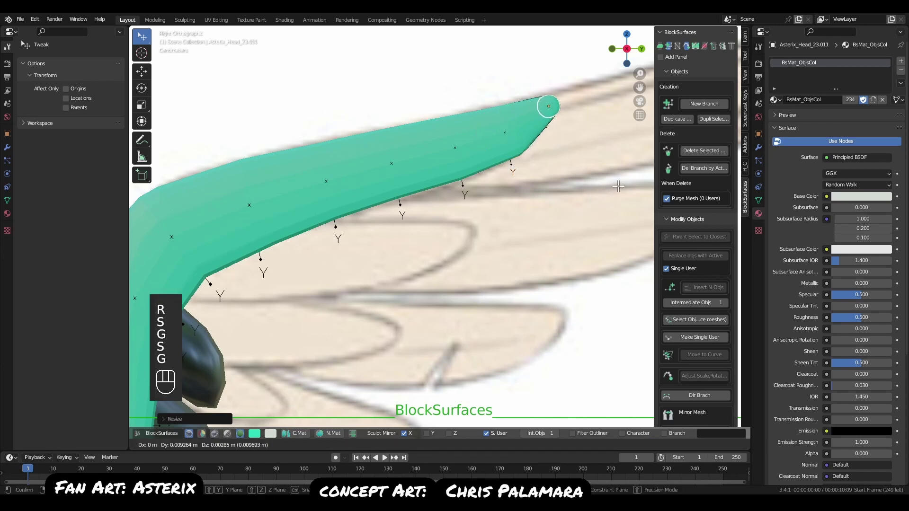
pyautogui.click(615, 192)
pyautogui.press('s')
pyautogui.click(627, 181)
# Rescale and reposition the segment just before the tip to fit the reference feather's edge.
pyautogui.click(525, 150)
pyautogui.press('s')
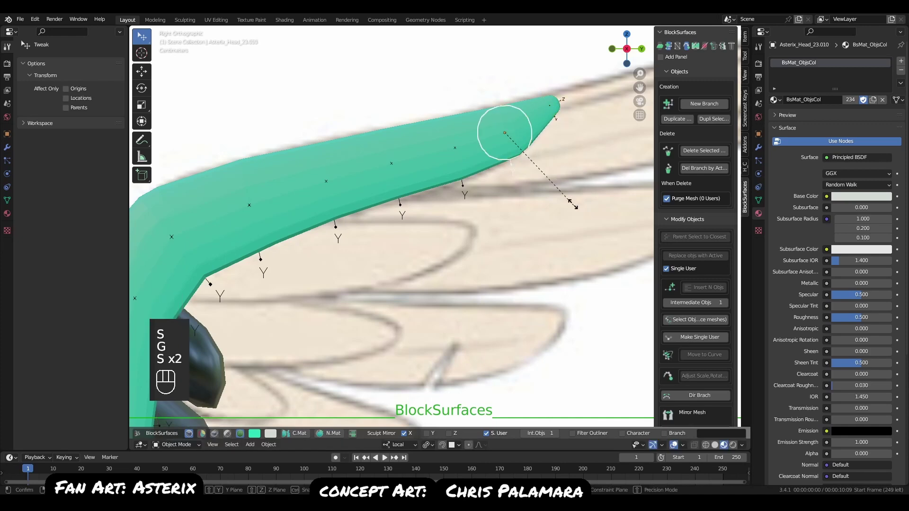
pyautogui.click(569, 199)
pyautogui.press('g')
pyautogui.click(570, 203)
# Examine the wing branch against the reference drawing from the front and right side.
pyautogui.keyDown('alt'); pyautogui.moveTo(544, 279); pyautogui.dragTo(488, 295, button='right'); pyautogui.keyUp('alt')
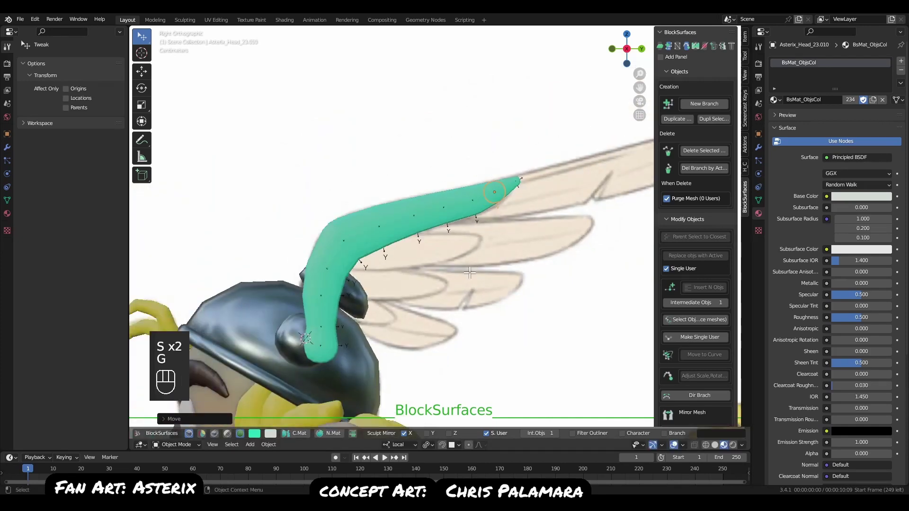
pyautogui.moveTo(488, 294); pyautogui.dragTo(469, 303, button='middle')
pyautogui.press('q')
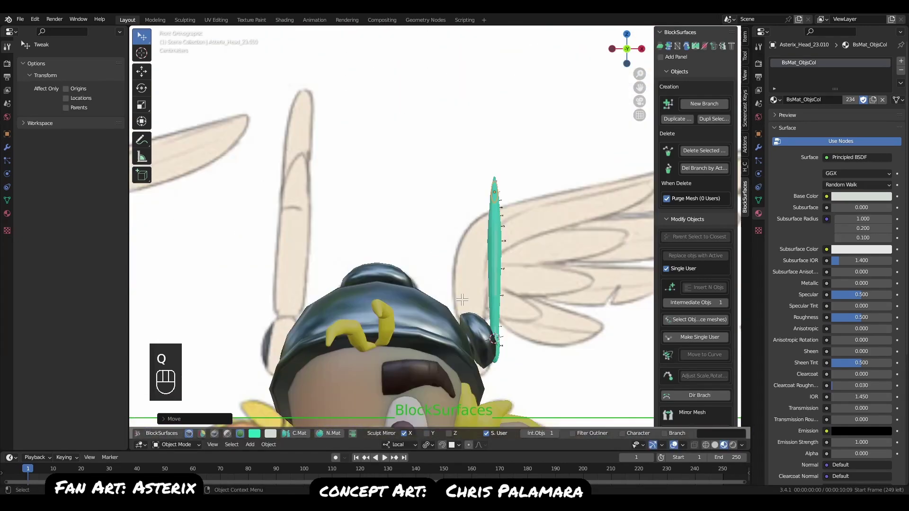
pyautogui.press('q')
pyautogui.keyDown('alt'); pyautogui.moveTo(531, 285); pyautogui.dragTo(510, 295, button='right'); pyautogui.keyUp('alt')
pyautogui.keyDown('shift'); pyautogui.moveTo(509, 295); pyautogui.dragTo(424, 266, button='middle'); pyautogui.keyUp('shift')
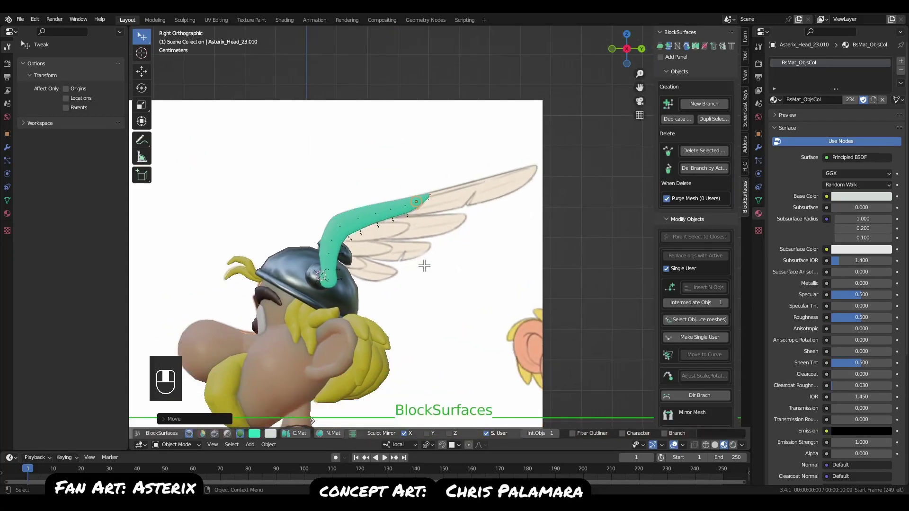
pyautogui.keyDown('alt'); pyautogui.moveTo(379, 216); pyautogui.dragTo(366, 226, button='right'); pyautogui.keyUp('alt')
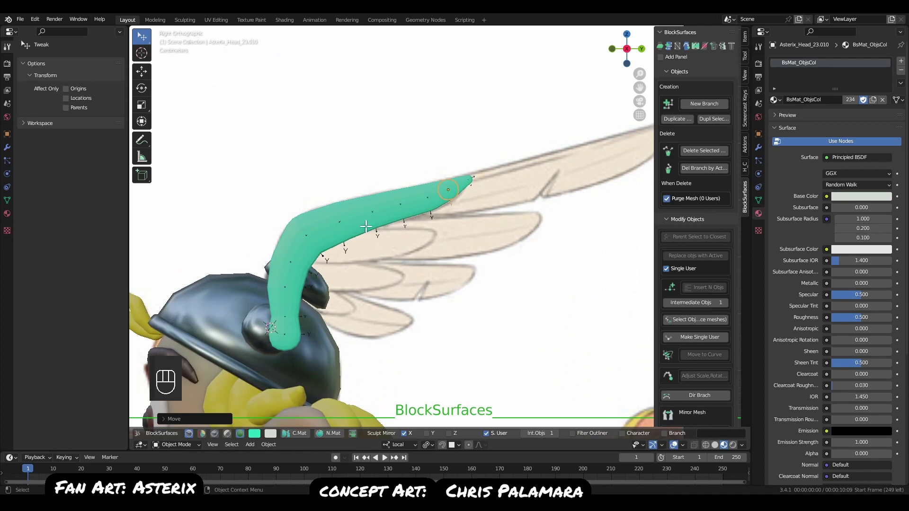
# Put the wing branch's segment midway along the upper edge into Sculpt Mode with the Grab brush.
pyautogui.moveTo(405, 223); pyautogui.dragTo(496, 258, button='middle')
pyautogui.keyDown('alt'); pyautogui.moveTo(388, 232); pyautogui.dragTo(398, 212, button='right'); pyautogui.keyUp('alt')
pyautogui.press('Tab')
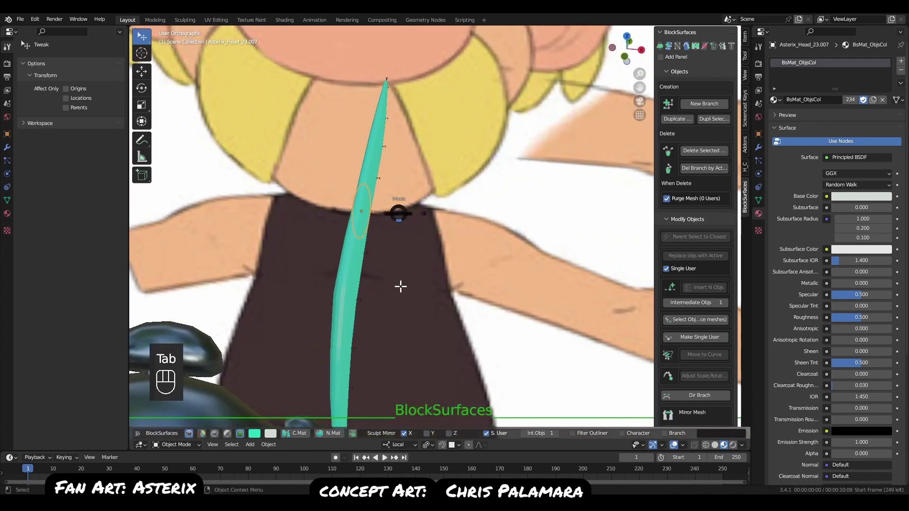
pyautogui.press('v')
pyautogui.moveTo(379, 243); pyautogui.dragTo(331, 253, button='middle')
pyautogui.keyDown('alt'); pyautogui.moveTo(356, 272); pyautogui.dragTo(367, 216, button='right'); pyautogui.keyUp('alt')
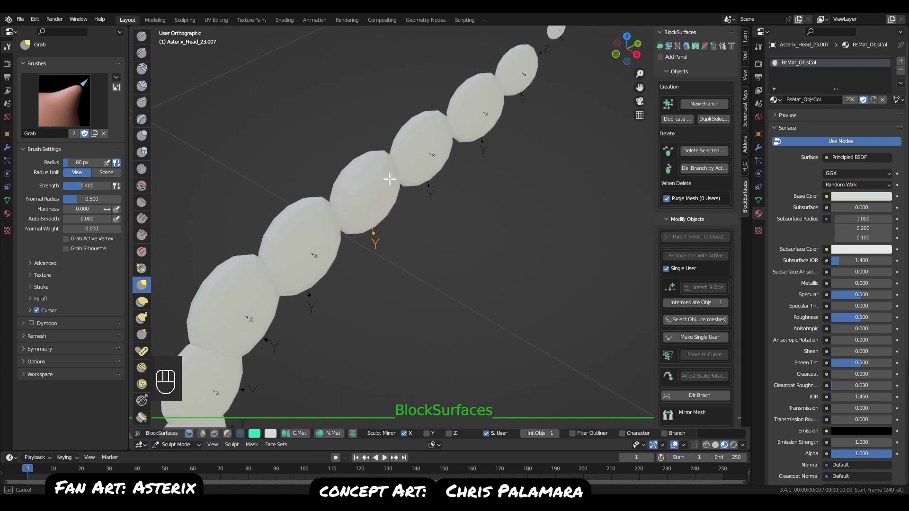
# Select the whole wing branch with Single User off and replace its segments with the active, fuller segment.
pyautogui.moveTo(389, 179)
pyautogui.mouseDown(button='middle')
pyautogui.moveTo(430, 240)
pyautogui.moveTo(384, 194)
pyautogui.mouseUp(button='middle')
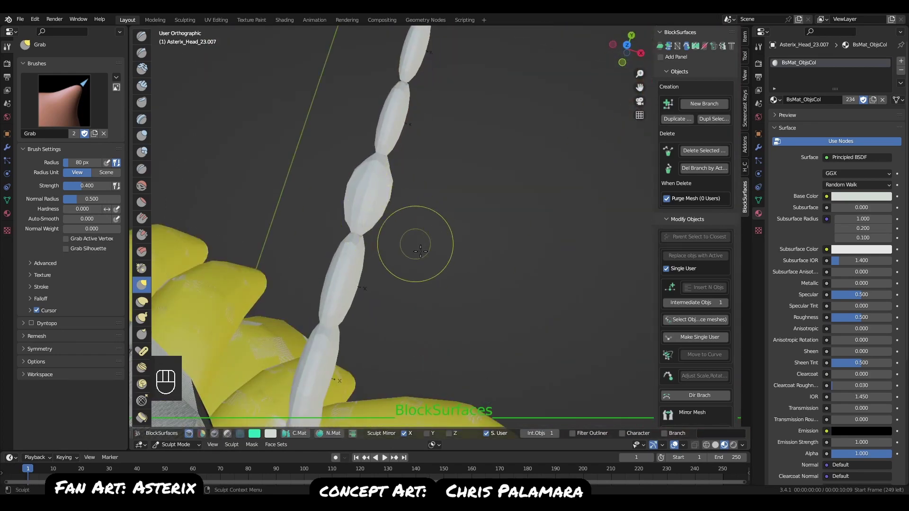
pyautogui.moveTo(421, 251); pyautogui.dragTo(630, 284, button='middle')
pyautogui.moveTo(525, 289); pyautogui.dragTo(397, 268, button='middle')
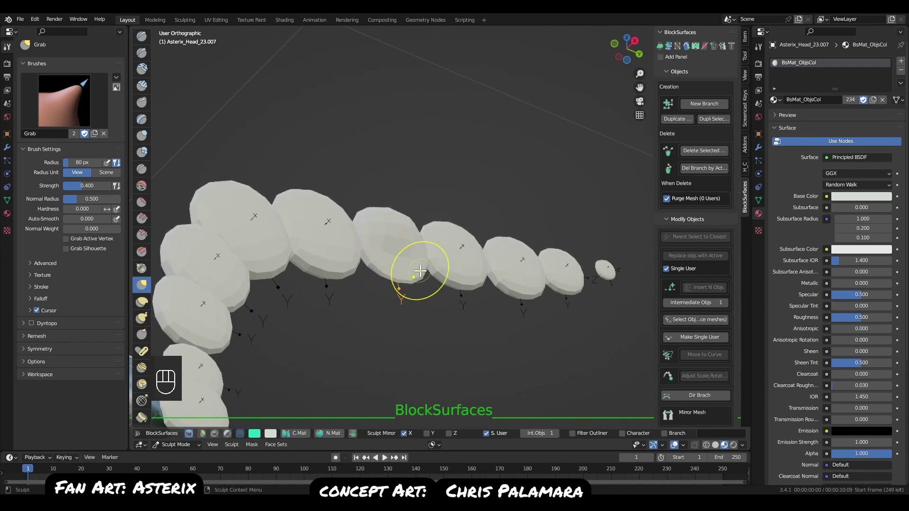
pyautogui.moveTo(432, 251)
pyautogui.mouseDown(button='middle')
pyautogui.moveTo(355, 303)
pyautogui.moveTo(416, 260)
pyautogui.moveTo(518, 294)
pyautogui.moveTo(418, 243)
pyautogui.moveTo(447, 258)
pyautogui.moveTo(422, 214)
pyautogui.mouseUp(button='middle')
pyautogui.press('q')
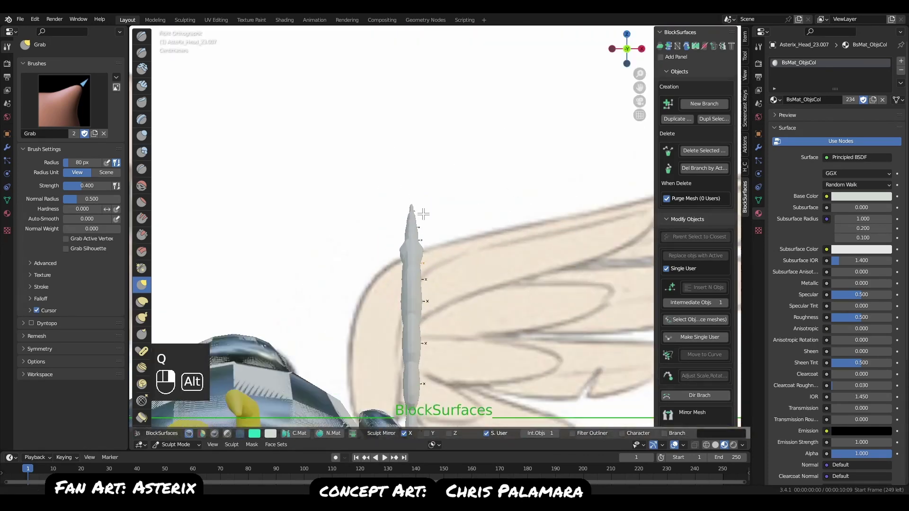
pyautogui.scroll(-2, 371, 297)
pyautogui.press('Tab')
pyautogui.moveTo(371, 298); pyautogui.dragTo(491, 296, button='middle')
pyautogui.hotkey('ctrl', 'l')
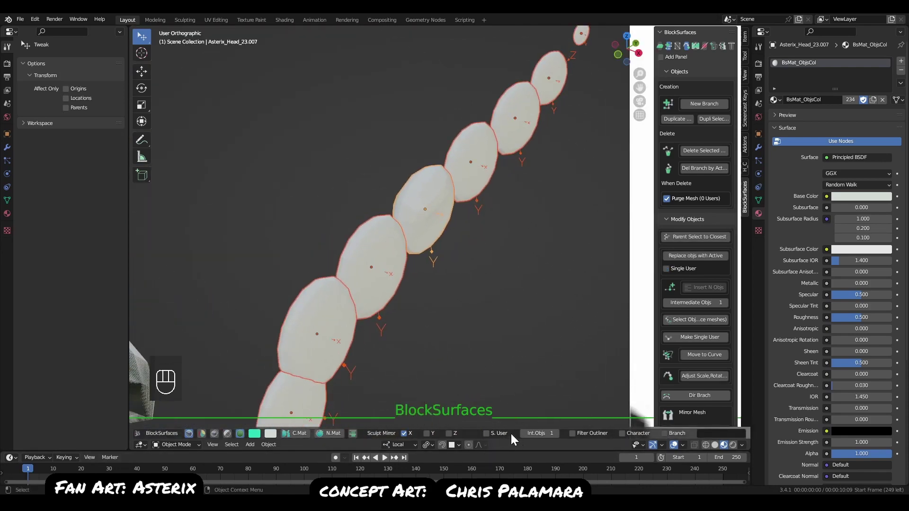
pyautogui.moveTo(457, 311); pyautogui.dragTo(431, 297, button='middle')
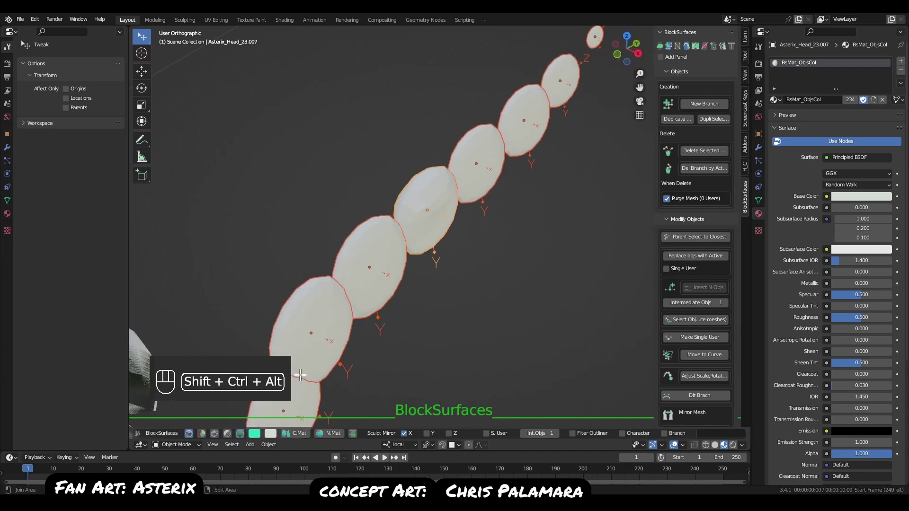
pyautogui.hotkey('ctrl', 'alt', 'shift', 'r')
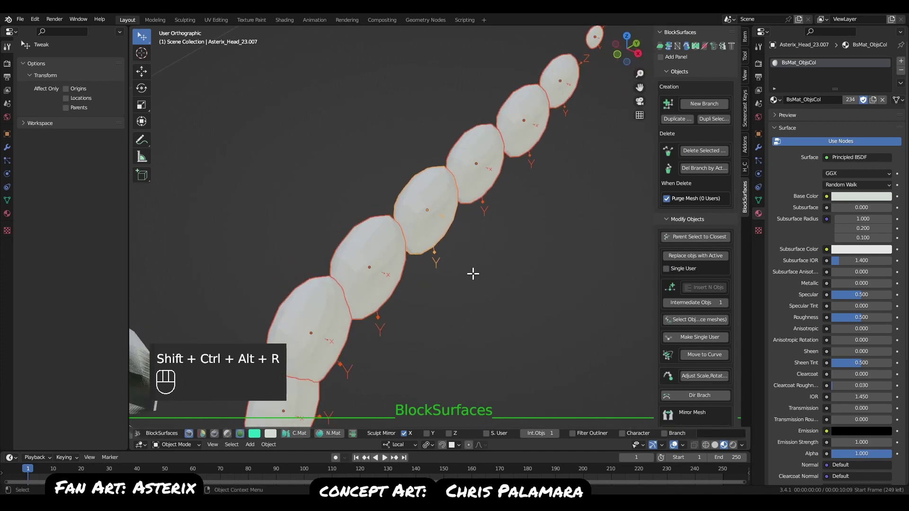
# Sculpt the segment midway along the wing branch with the Grab brush.
pyautogui.moveTo(473, 274); pyautogui.dragTo(421, 139, button='middle')
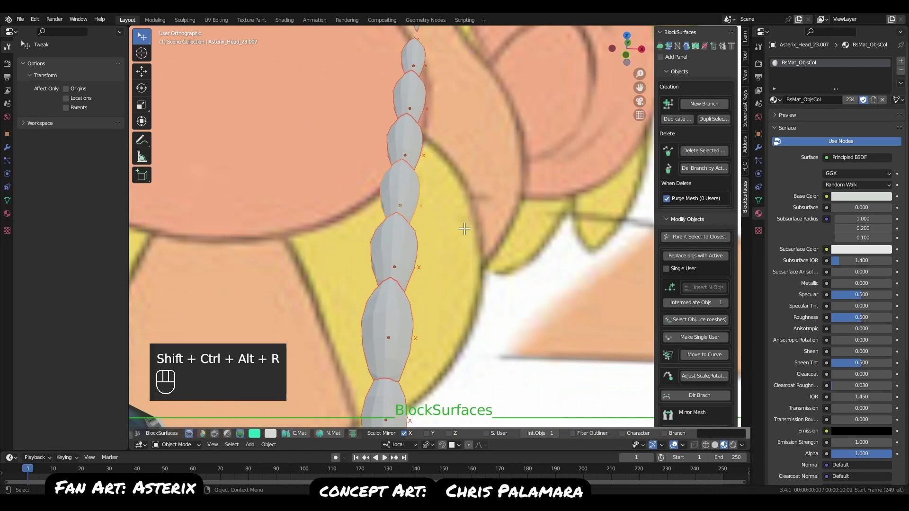
pyautogui.moveTo(464, 230); pyautogui.dragTo(440, 211, button='middle')
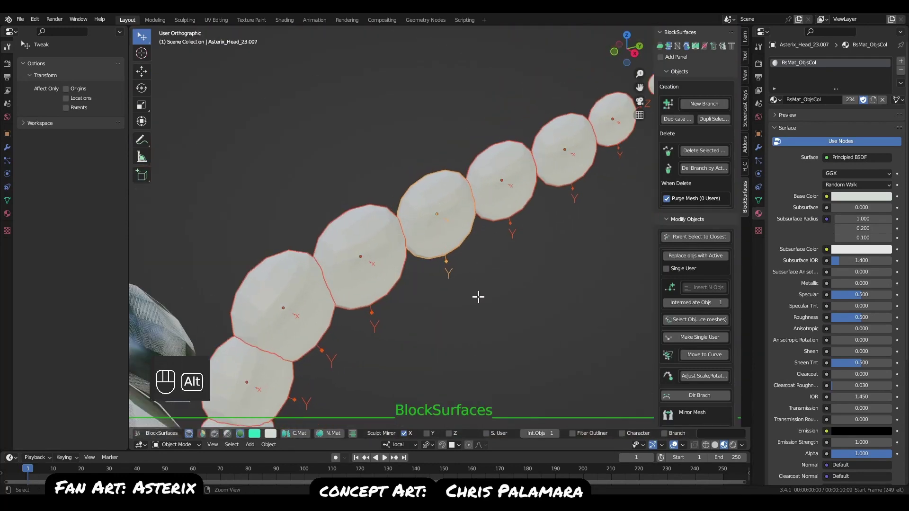
pyautogui.keyDown('alt'); pyautogui.moveTo(478, 296); pyautogui.dragTo(522, 286, button='right'); pyautogui.keyUp('alt')
pyautogui.moveTo(521, 286); pyautogui.dragTo(503, 287, button='middle')
pyautogui.click(500, 287)
pyautogui.click(460, 235)
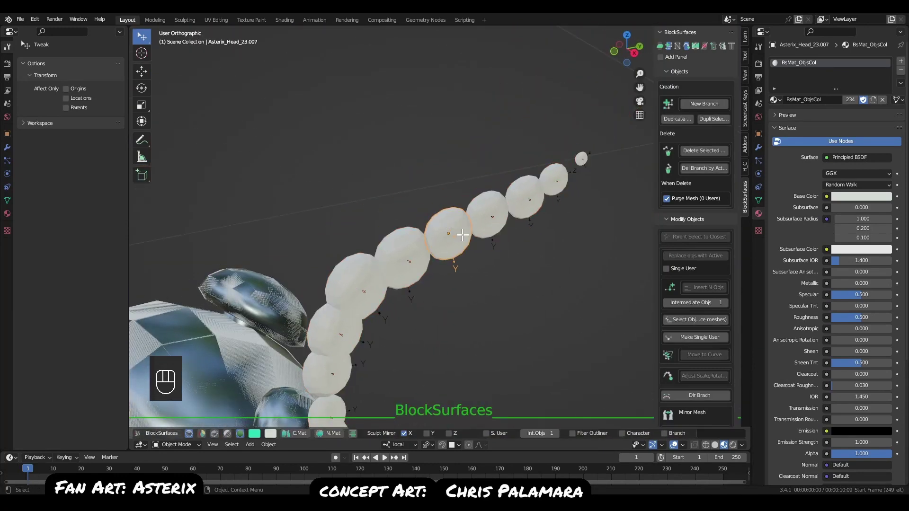
pyautogui.press('Tab')
pyautogui.moveTo(456, 315)
pyautogui.mouseDown(button='middle')
pyautogui.moveTo(476, 257)
pyautogui.moveTo(458, 236)
pyautogui.moveTo(482, 284)
pyautogui.mouseUp(button='middle')
pyautogui.moveTo(454, 235)
pyautogui.mouseDown(button='middle')
pyautogui.moveTo(456, 254)
pyautogui.moveTo(435, 274)
pyautogui.mouseUp(button='middle')
pyautogui.moveTo(454, 272); pyautogui.dragTo(484, 289)
# Display the wing branch's continuous surface, return to Object Mode and compare it with the reference from the front and right side.
pyautogui.press('q')
pyautogui.moveTo(489, 245); pyautogui.dragTo(526, 307, button='middle')
pyautogui.press('v')
pyautogui.press('q')
pyautogui.scroll(-4, 474, 294)
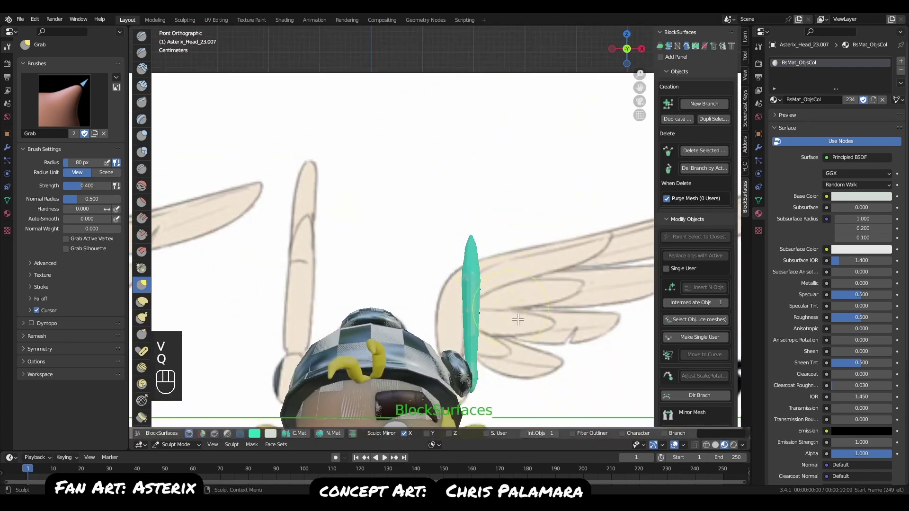
pyautogui.moveTo(474, 294)
pyautogui.mouseDown(button='middle')
pyautogui.moveTo(503, 308)
pyautogui.moveTo(351, 272)
pyautogui.mouseUp(button='middle')
pyautogui.press('Tab')
pyautogui.press('q')
pyautogui.press('q')
pyautogui.keyDown('alt'); pyautogui.moveTo(443, 251); pyautogui.dragTo(408, 255, button='right'); pyautogui.keyUp('alt')
pyautogui.keyDown('alt'); pyautogui.moveTo(408, 255); pyautogui.dragTo(416, 271, button='middle'); pyautogui.keyUp('alt')
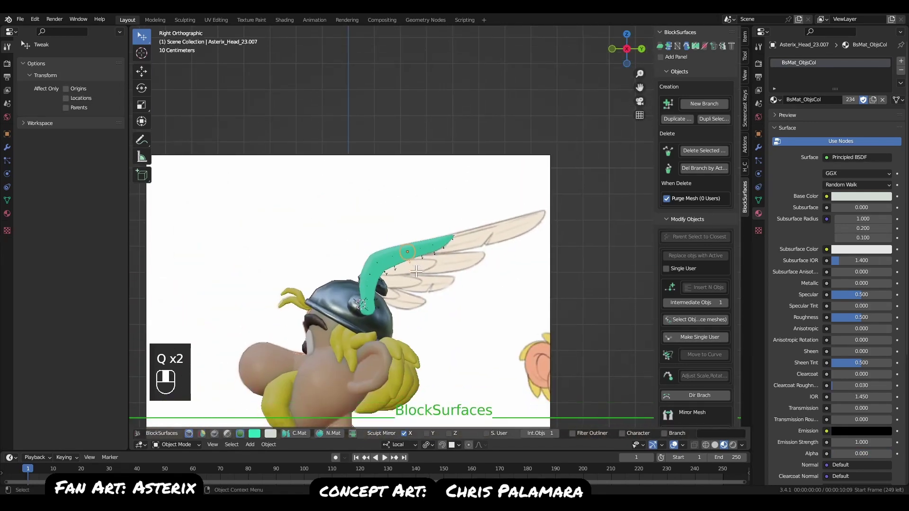
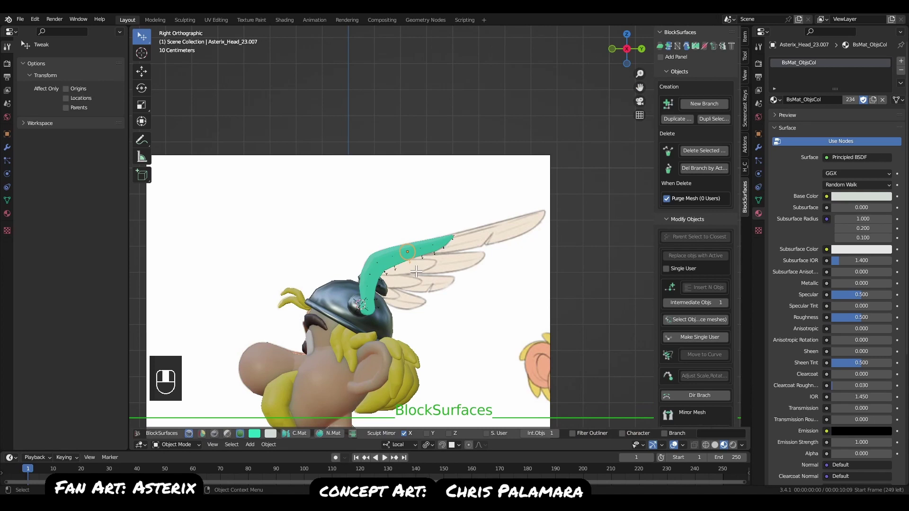
# Rescale and reposition the wing branch's base segment beside the helmet's side knob.
pyautogui.scroll(3, 400, 275)
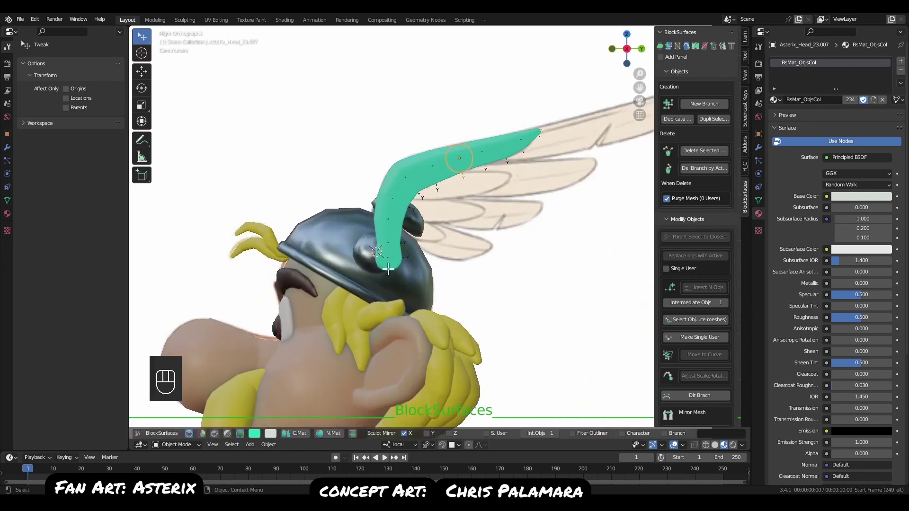
pyautogui.press('s')
pyautogui.click(432, 270)
pyautogui.click(407, 265)
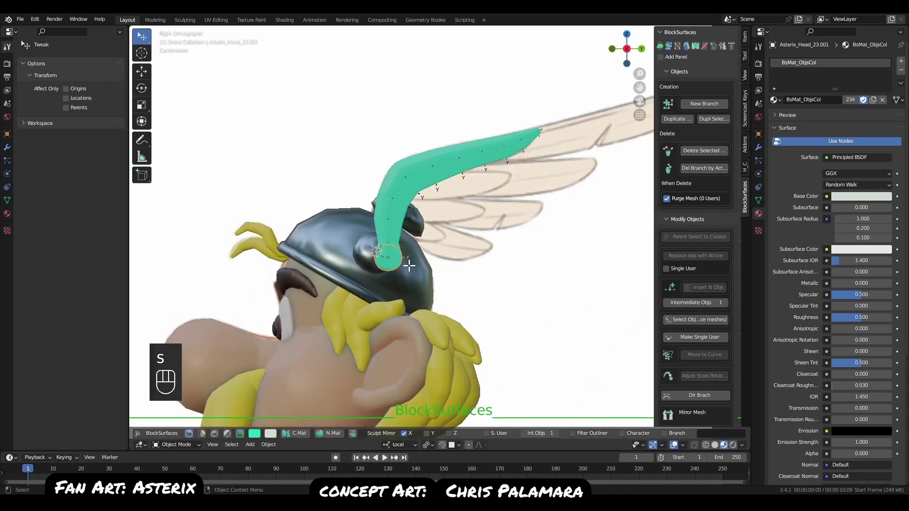
pyautogui.press('s')
pyautogui.click(419, 274)
pyautogui.press('g')
pyautogui.click(418, 274)
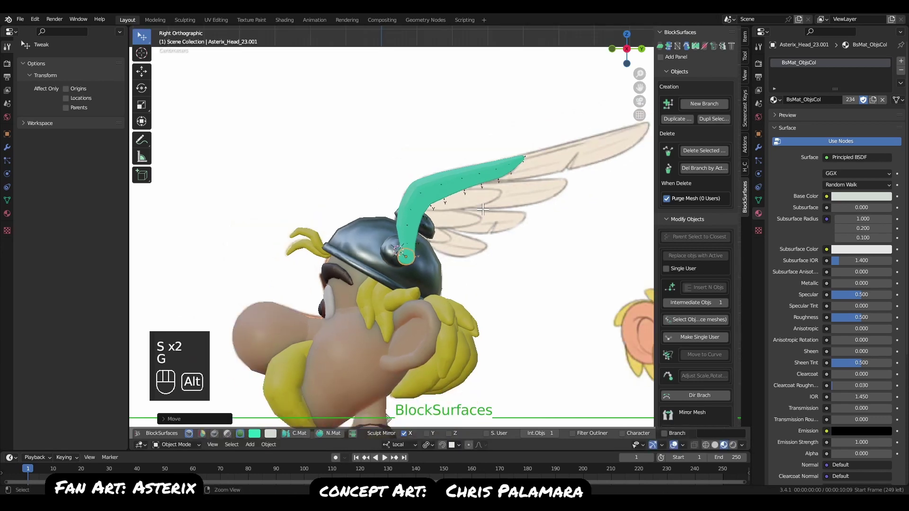
# Duplicate the wing branch, then rotate and scale the copy about its base to follow the second reference feather.
pyautogui.scroll(-2, 474, 298)
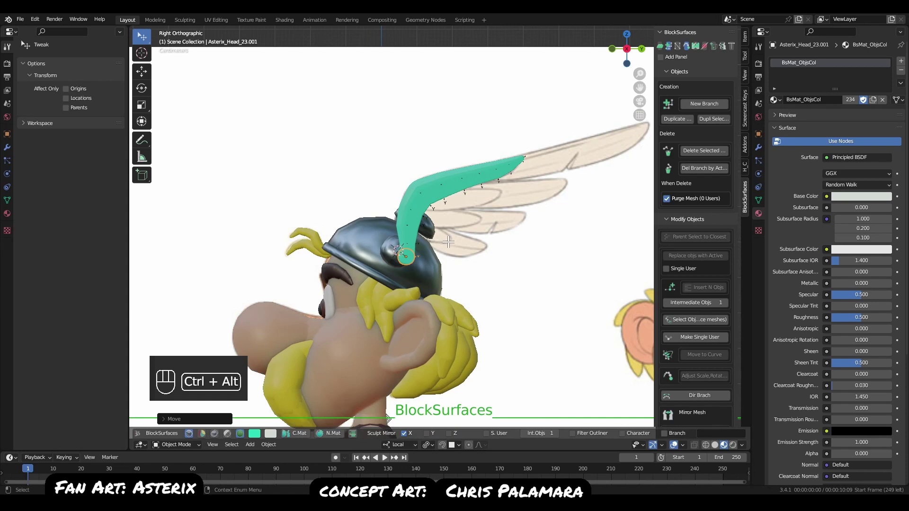
pyautogui.hotkey('ctrl', 'alt', 'd')
pyautogui.press('g')
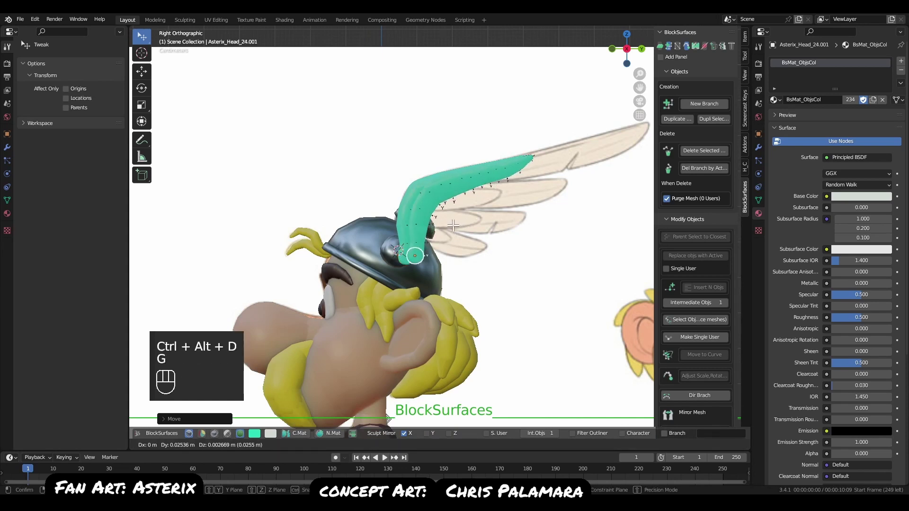
pyautogui.press('Escape')
pyautogui.press('r')
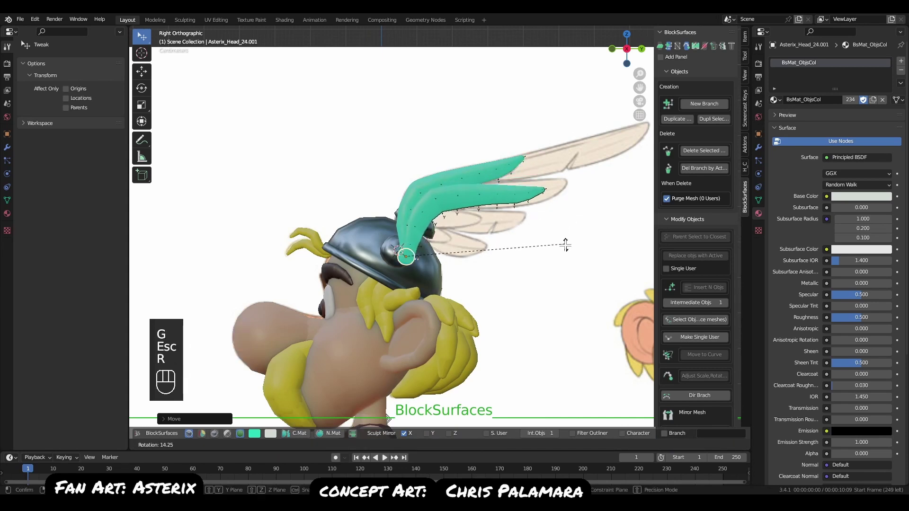
pyautogui.press('s')
pyautogui.click(567, 247)
pyautogui.press('s')
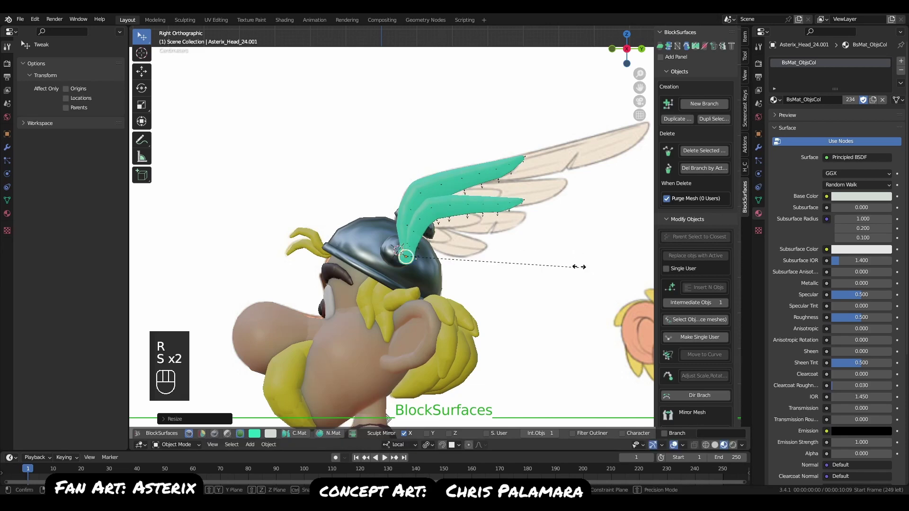
pyautogui.click(587, 272)
pyautogui.press('r')
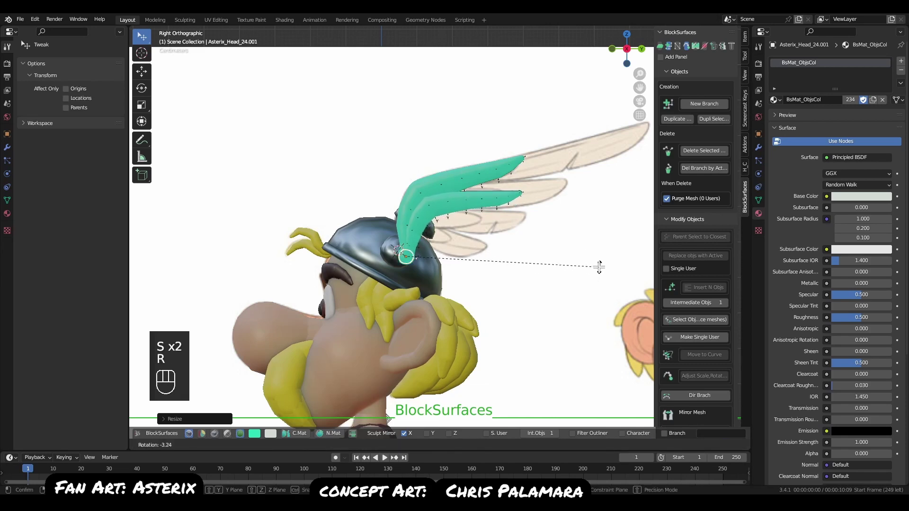
pyautogui.click(579, 269)
# Offset the second feather branch sideways from the first one.
pyautogui.moveTo(508, 275)
pyautogui.mouseDown(button='middle')
pyautogui.moveTo(474, 277)
pyautogui.moveTo(521, 290)
pyautogui.moveTo(513, 284)
pyautogui.mouseUp(button='middle')
pyautogui.press('q')
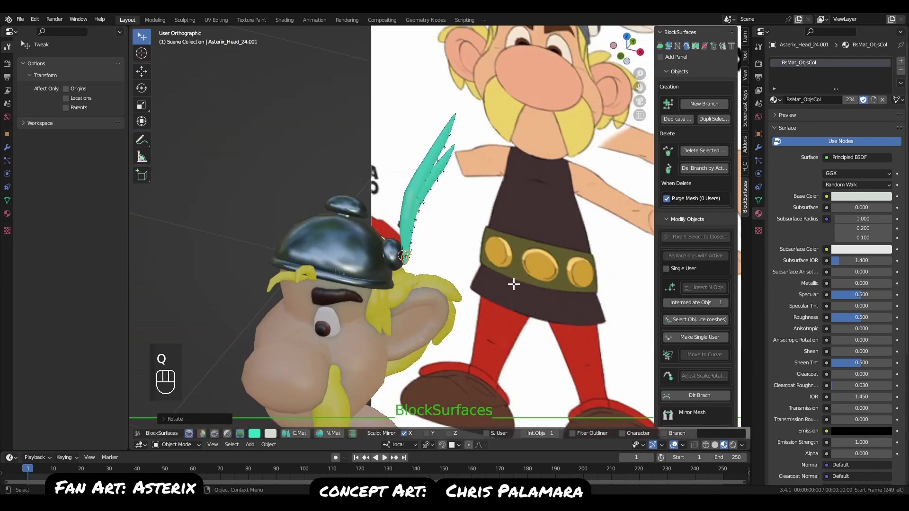
pyautogui.press('g')
pyautogui.click(517, 286)
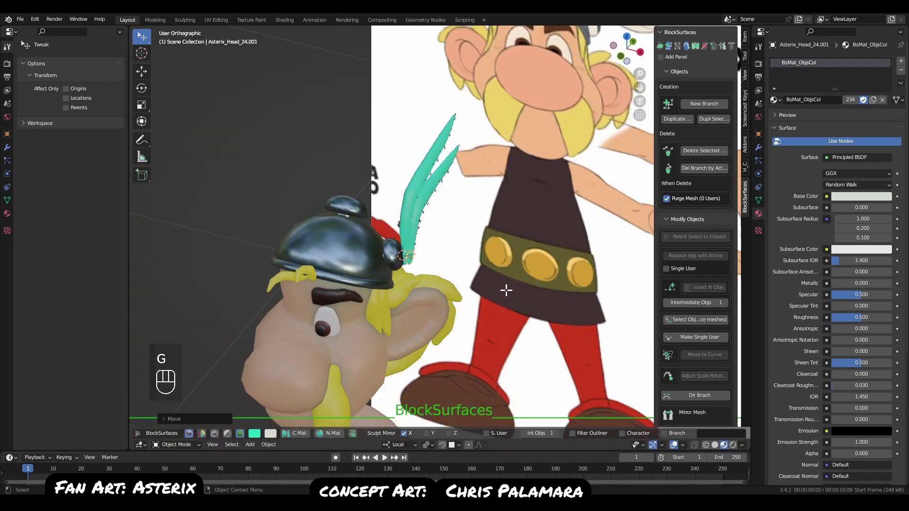
# Rescale the segment at the second feather's bend and shift it closer to the first feather in the right side view.
pyautogui.moveTo(477, 284); pyautogui.dragTo(549, 301, button='middle')
pyautogui.press('q')
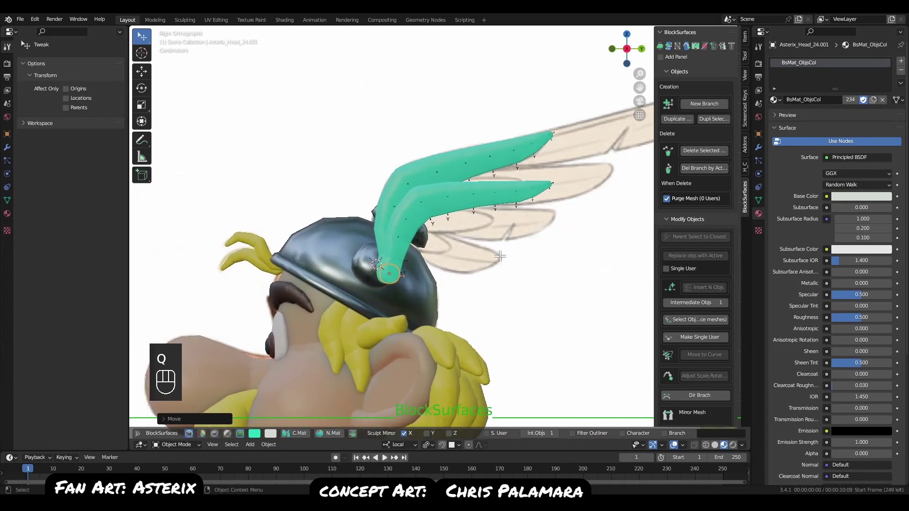
pyautogui.click(421, 201)
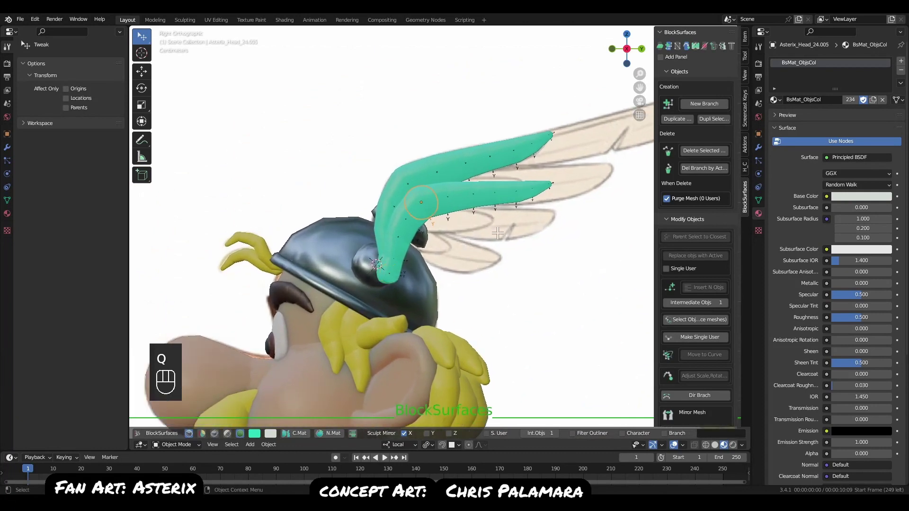
pyautogui.press('s')
pyautogui.click(546, 256)
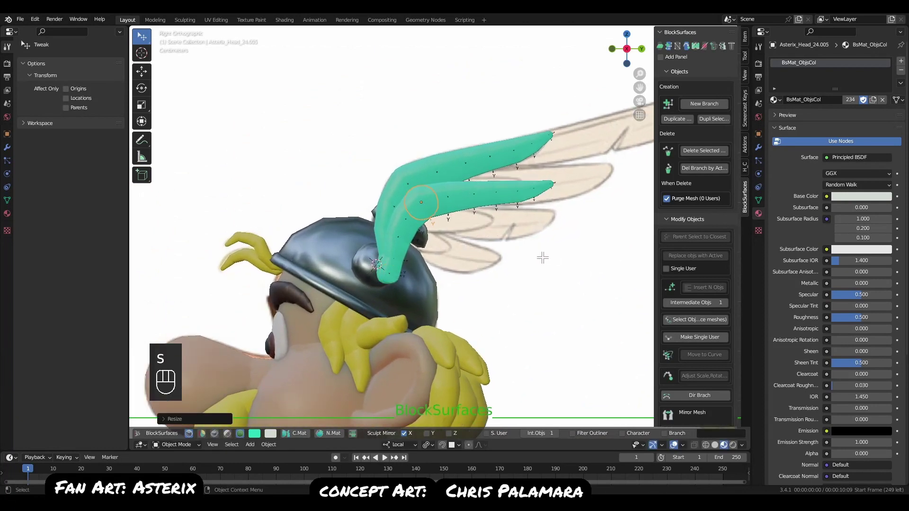
pyautogui.press('g')
pyautogui.press('g')
# Delete the second feather's segment just past the bend and parent the detached outer segment to the bend segment.
pyautogui.click(458, 205)
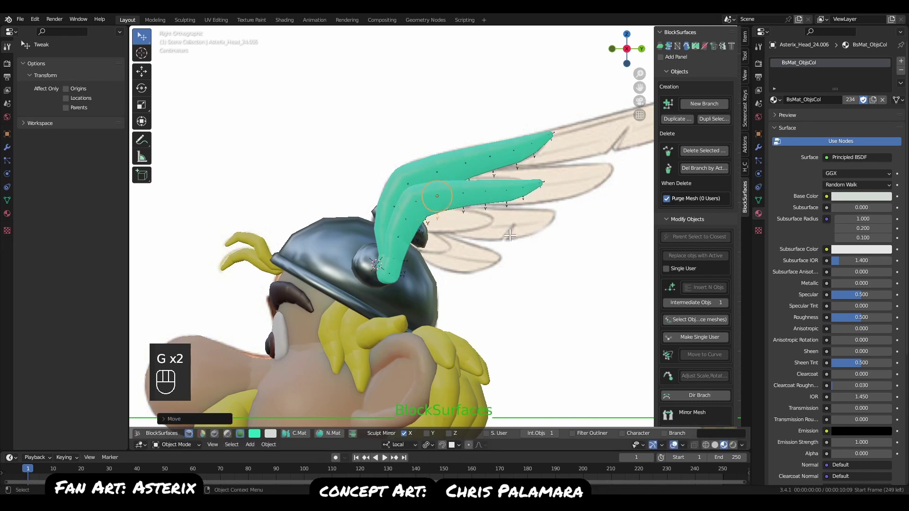
pyautogui.press('x')
pyautogui.press('g')
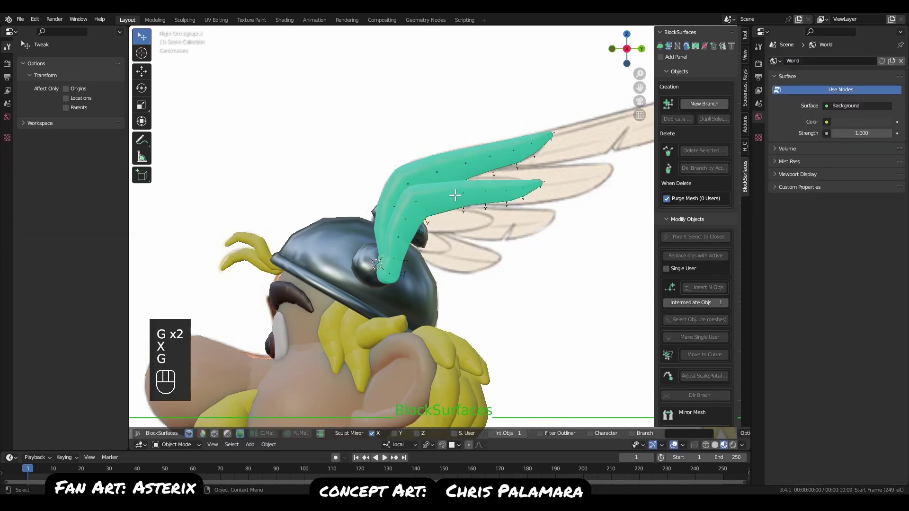
pyautogui.click(461, 194)
pyautogui.press('g')
pyautogui.press('Escape')
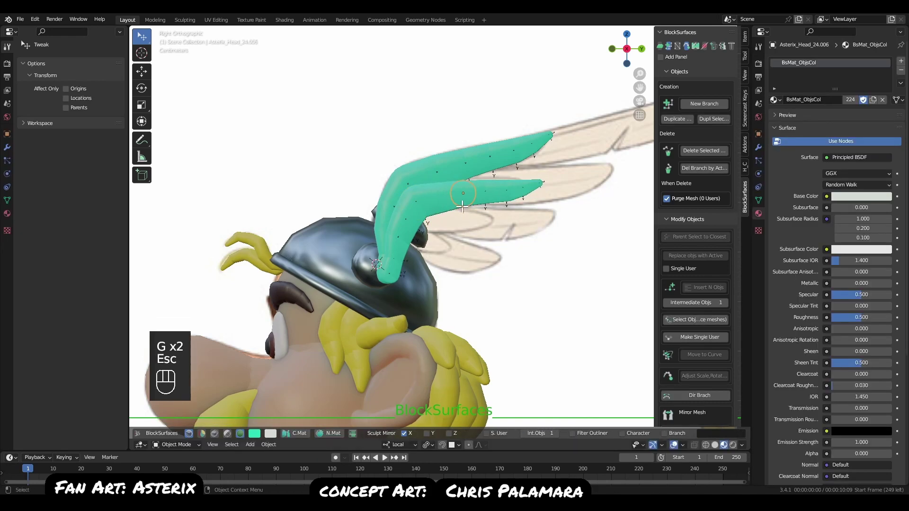
pyautogui.press('p')
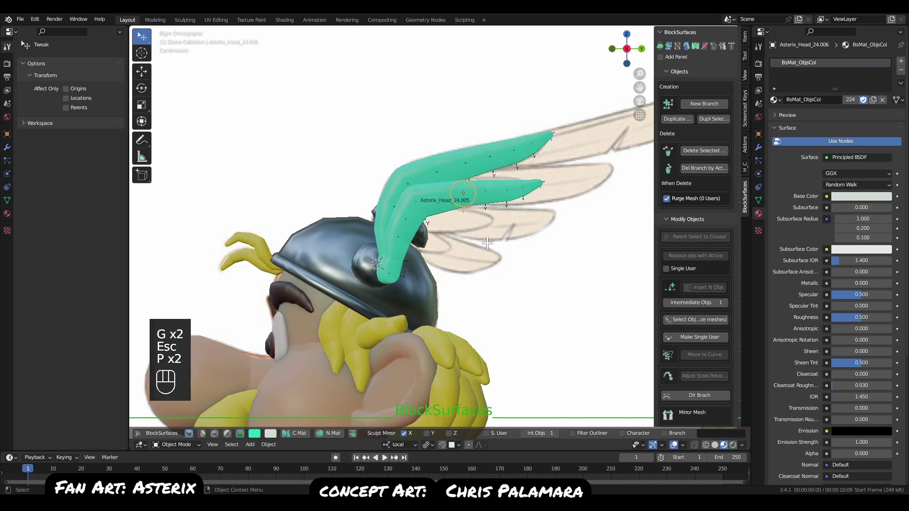
# Move the reattached outer part of the second feather closer to the bend and resize its first segment.
pyautogui.press('g')
pyautogui.click(454, 211)
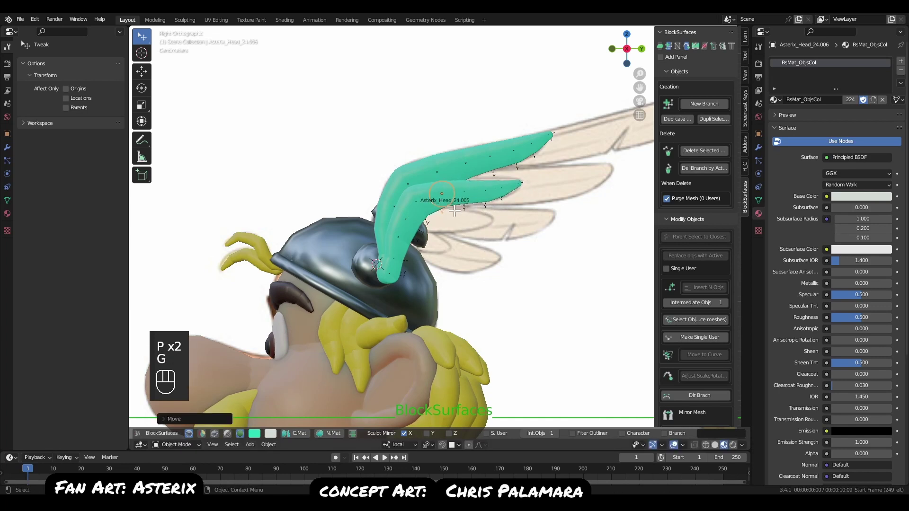
pyautogui.press('s')
pyautogui.click(508, 245)
pyautogui.press('g')
pyautogui.click(501, 242)
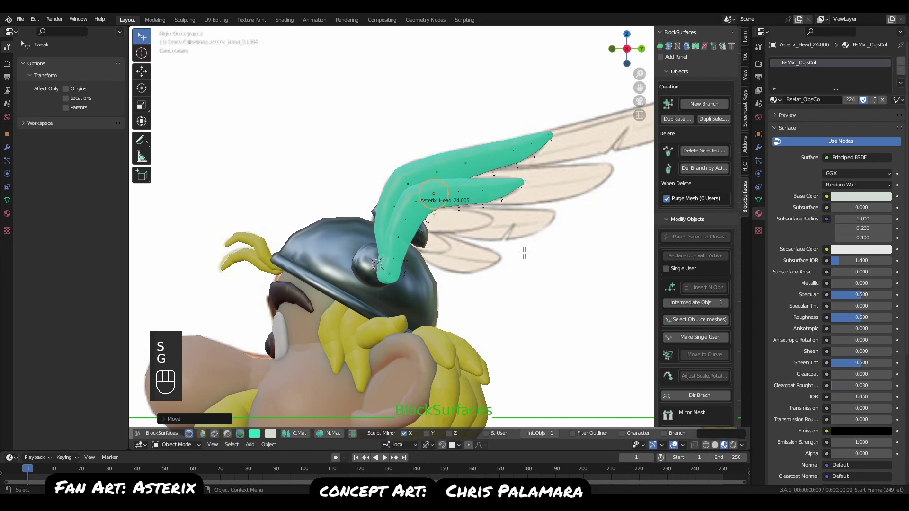
pyautogui.press('s')
pyautogui.click(494, 295)
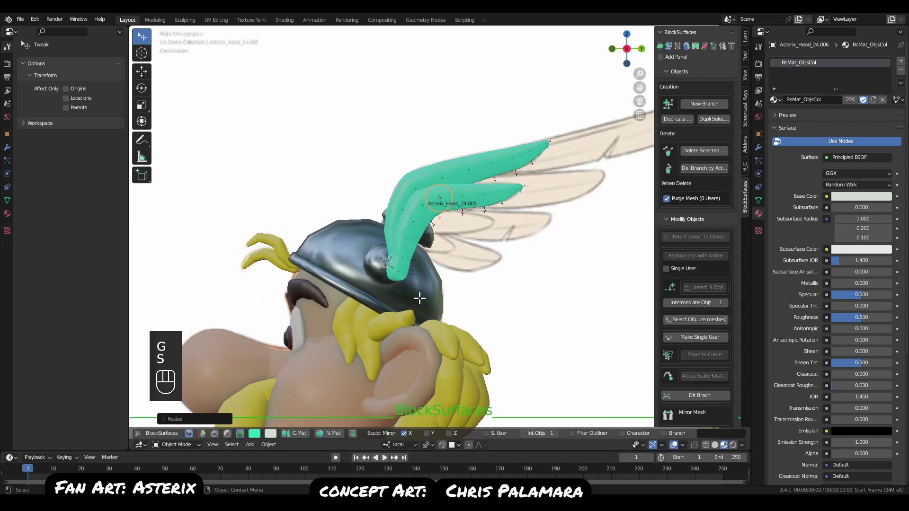
# Duplicate the second feather branch as a third feather, offset the copy sideways, and rotate it outward from the second one.
pyautogui.moveTo(408, 274); pyautogui.dragTo(485, 263, button='middle')
pyautogui.press('q')
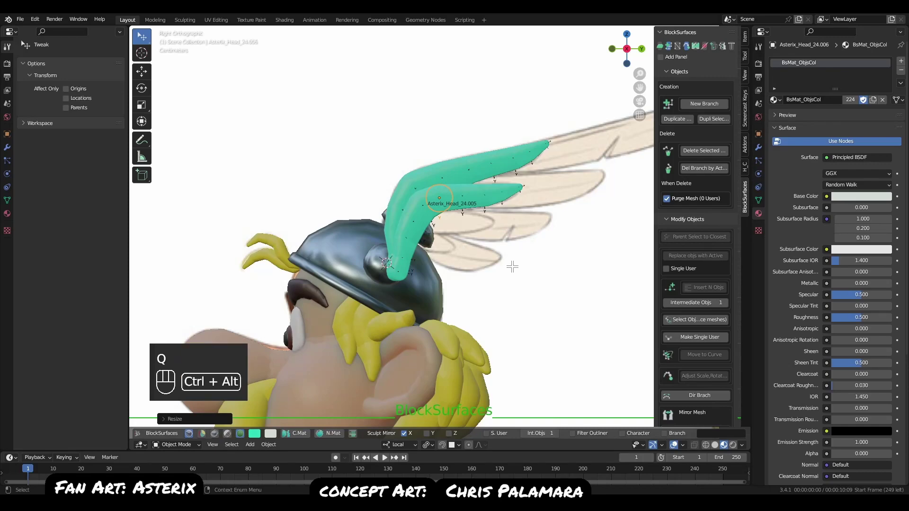
pyautogui.hotkey('ctrl', 'alt', 'd')
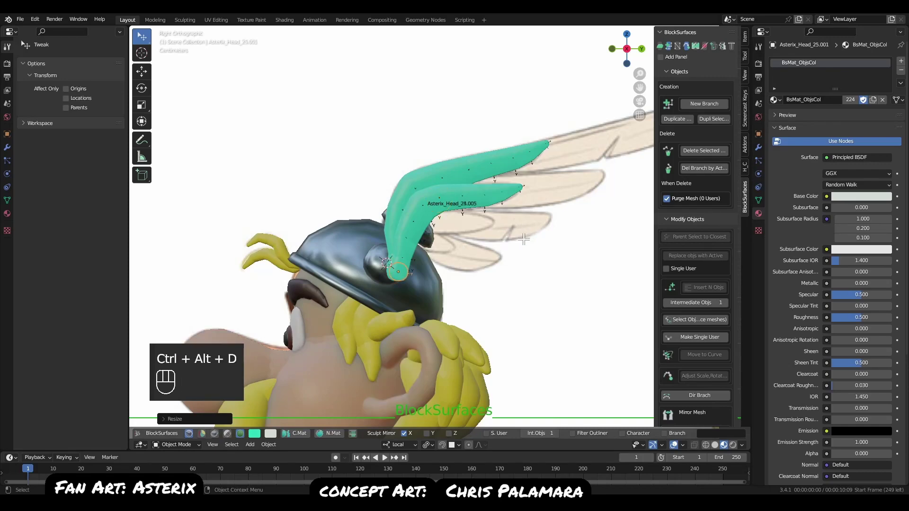
pyautogui.press('g')
pyautogui.click(525, 241)
pyautogui.moveTo(419, 257); pyautogui.dragTo(504, 279, button='middle')
pyautogui.press('r')
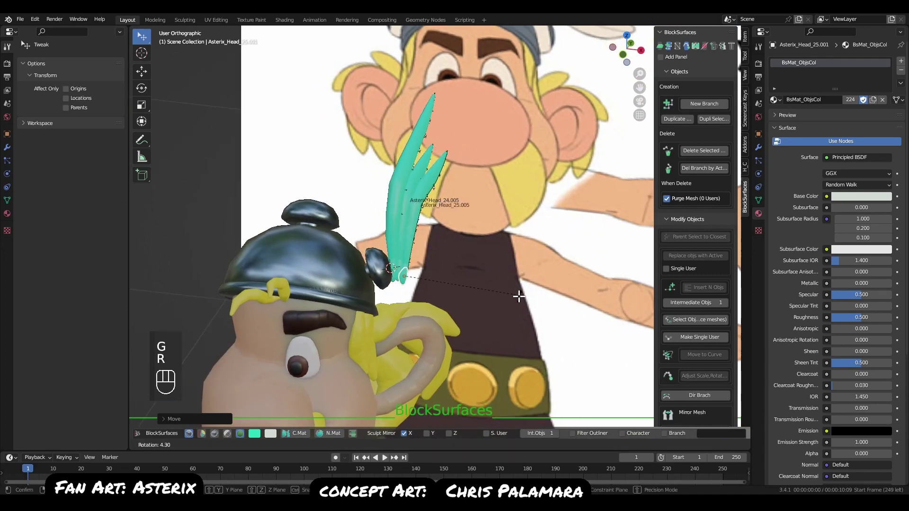
pyautogui.click(506, 293)
# Scale the third feather down from its base in the right side view to follow the shorter reference feather.
pyautogui.press('q')
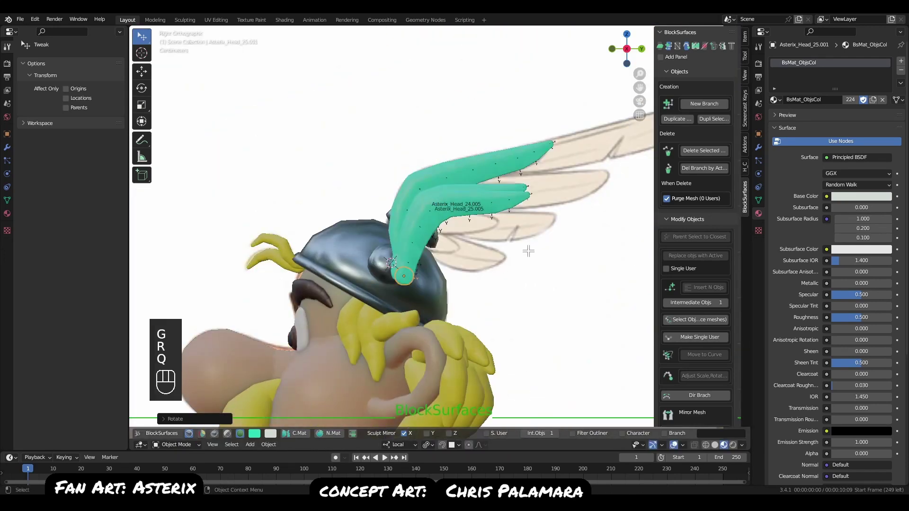
pyautogui.press('s')
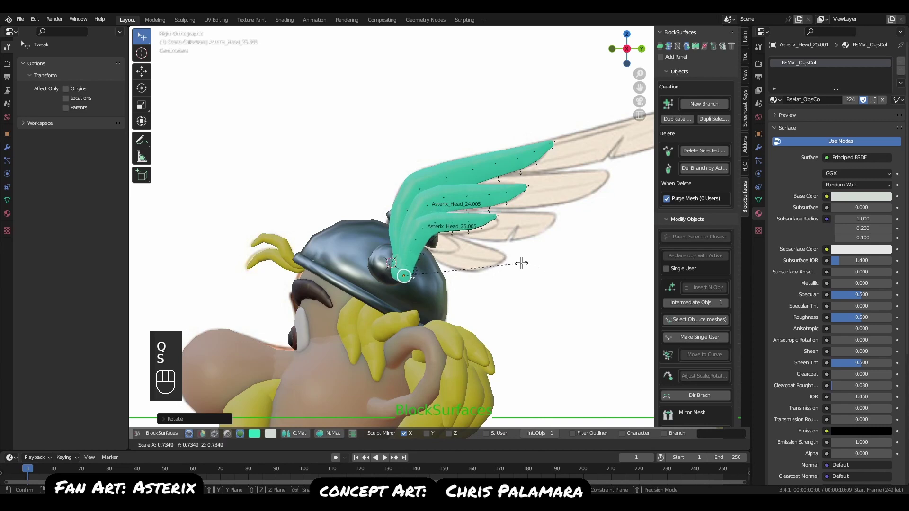
pyautogui.click(516, 263)
# Thicken the third feather around its bend by enlarging the bend segment and shifting and enlarging the segments just past it.
pyautogui.press('s')
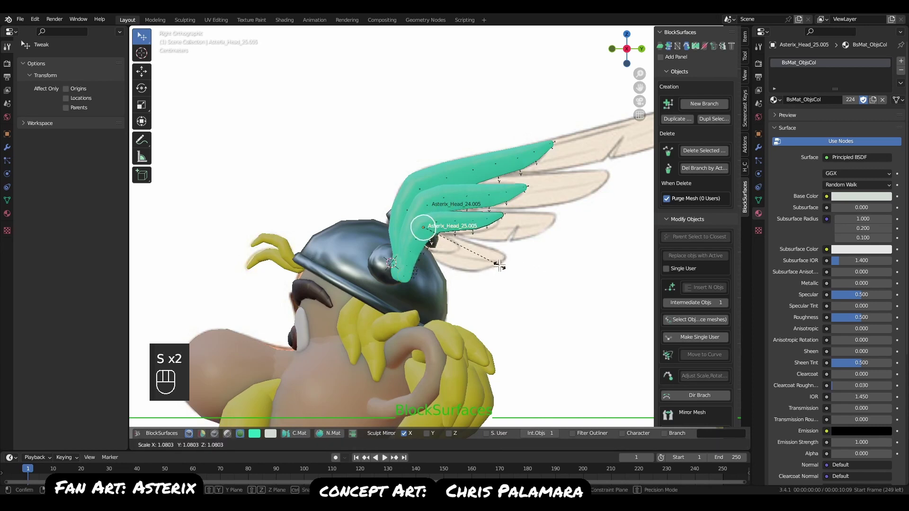
pyautogui.click(498, 262)
pyautogui.press('g')
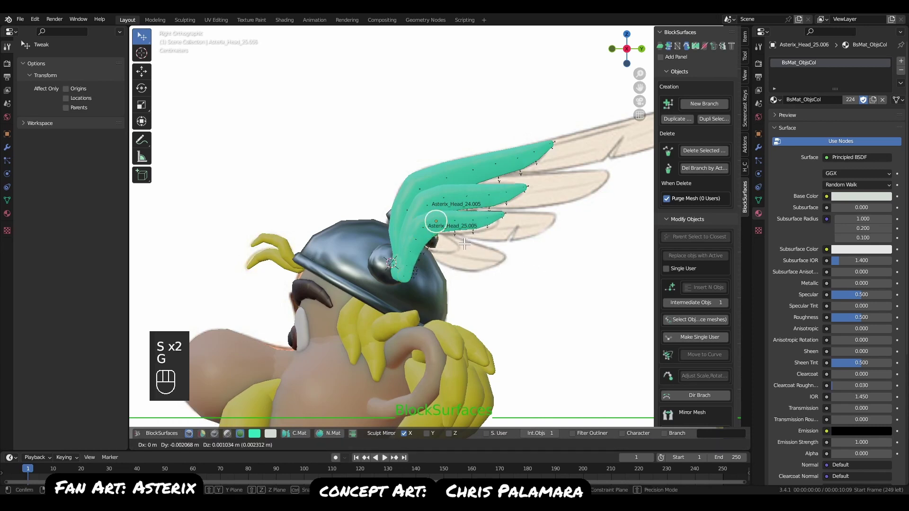
pyautogui.click(448, 224)
pyautogui.press('s')
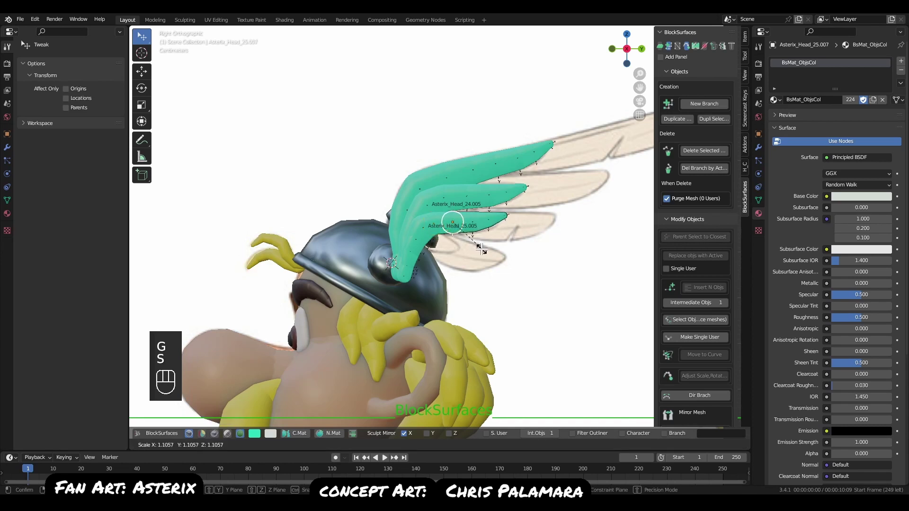
pyautogui.click(482, 249)
# Move and enlarge the middle outer segment of the third feather, and adjust the segment next to it.
pyautogui.click(470, 226)
pyautogui.press('g')
pyautogui.click(470, 225)
pyautogui.press('s')
pyautogui.click(487, 239)
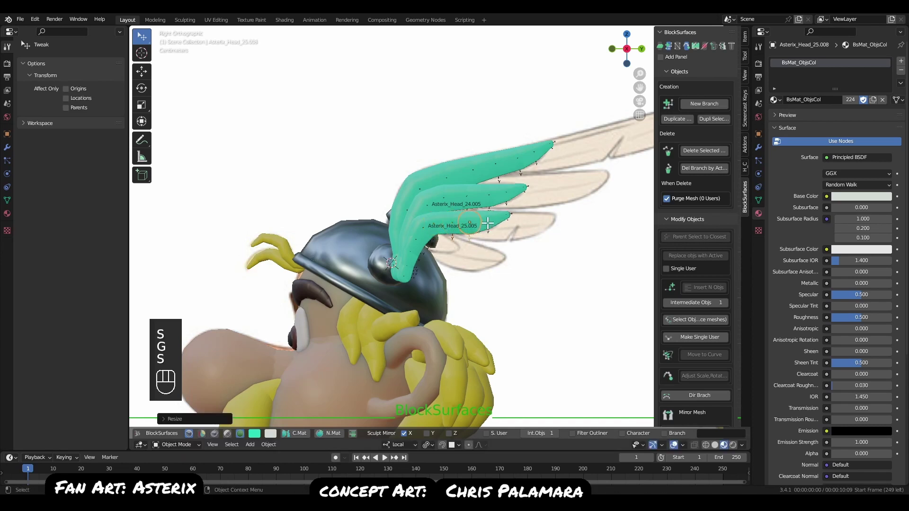
pyautogui.click(485, 223)
pyautogui.press('g')
pyautogui.click(483, 228)
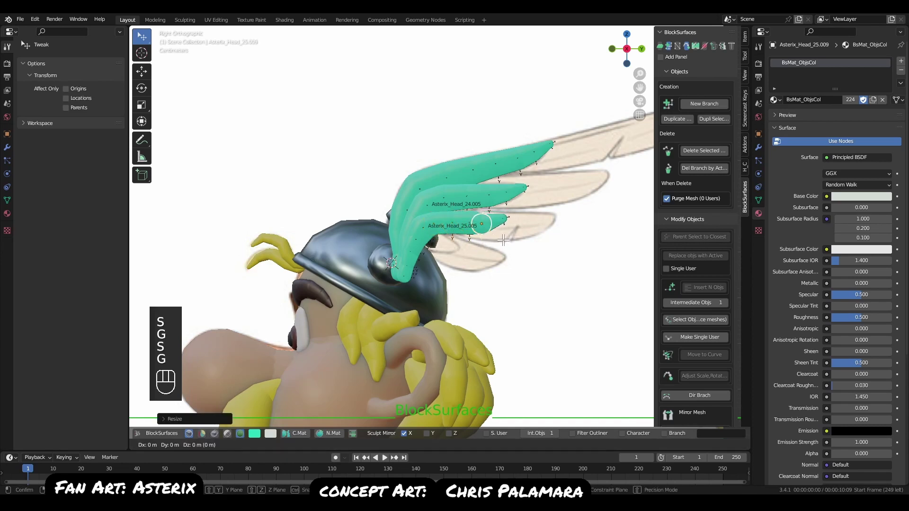
# Shift the third feather's last two segments to shorten and reshape its tip.
pyautogui.press('g')
pyautogui.click(500, 226)
pyautogui.click(498, 218)
pyautogui.press('g')
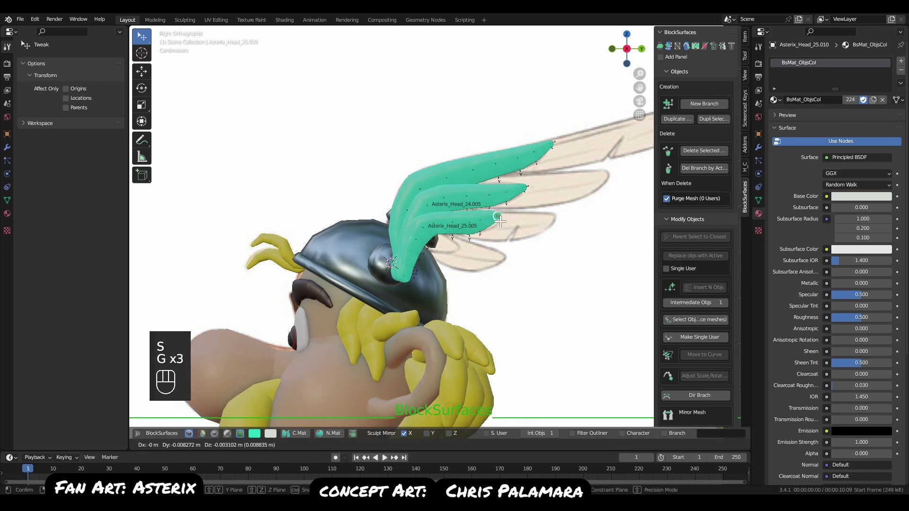
pyautogui.click(500, 221)
# Reposition the third feather's middle outer segment and resize the near-tip segment to smooth the outline.
pyautogui.click(490, 224)
pyautogui.press('g')
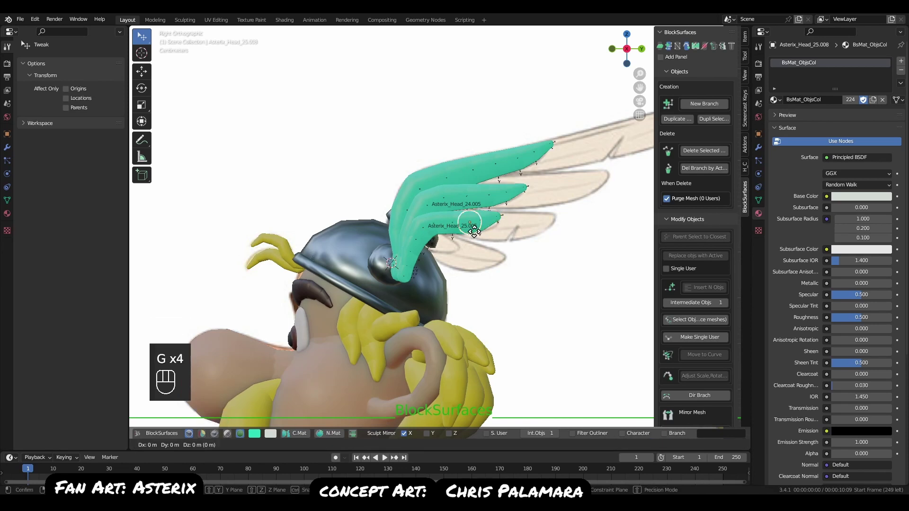
pyautogui.click(483, 227)
pyautogui.press('s')
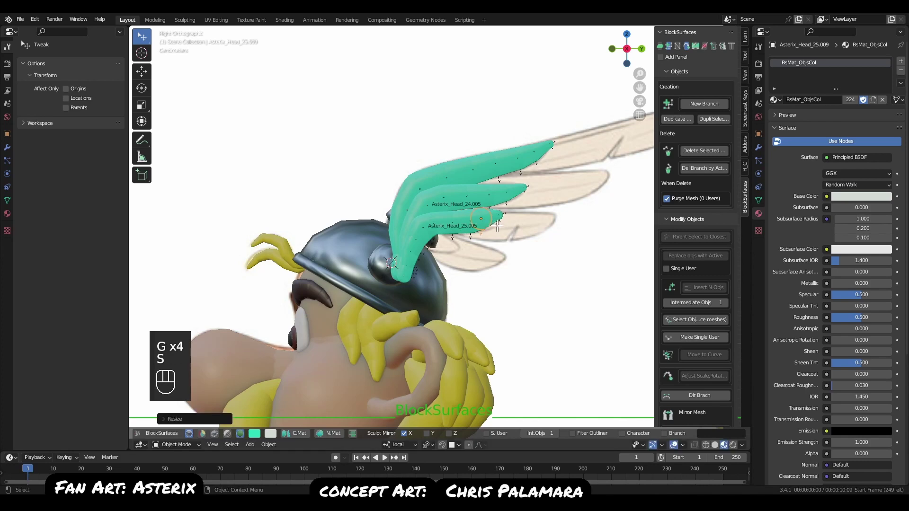
pyautogui.press('g')
pyautogui.click(475, 226)
# Move the third feather's two outer segments closer to the bend and slightly shrink the near-tip one.
pyautogui.keyDown('alt'); pyautogui.moveTo(475, 220); pyautogui.dragTo(475, 303, button='right'); pyautogui.keyUp('alt')
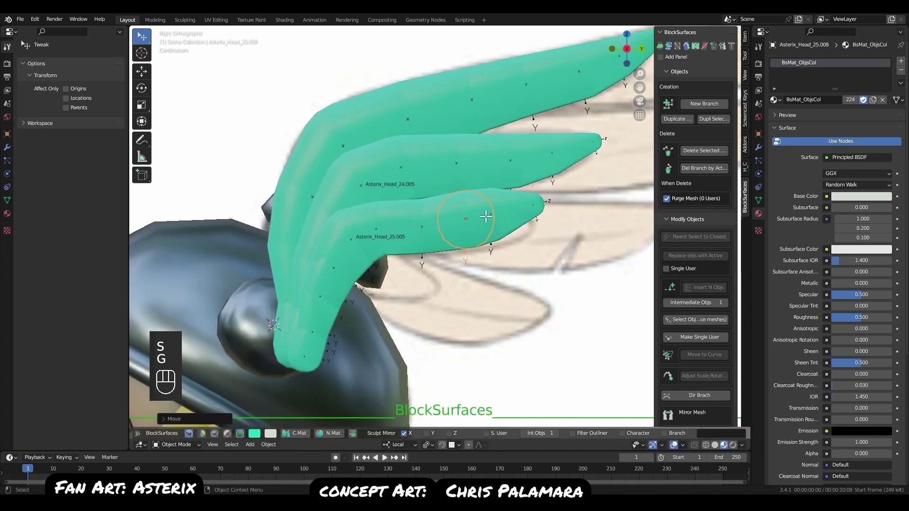
pyautogui.press('g')
pyautogui.click(491, 223)
pyautogui.press('s')
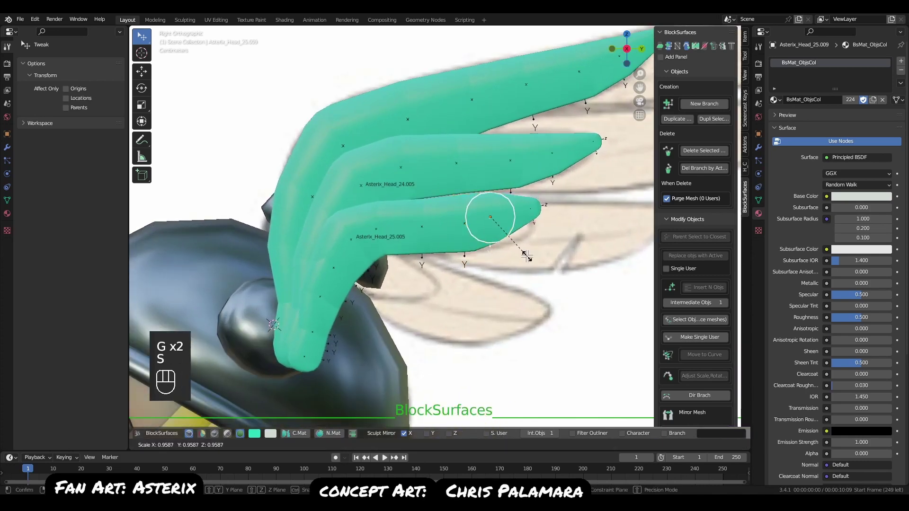
pyautogui.click(526, 257)
pyautogui.press('g')
pyautogui.click(495, 263)
# Resize the third feather's middle outer segment and rotate it so the tip tilts upward.
pyautogui.press('g')
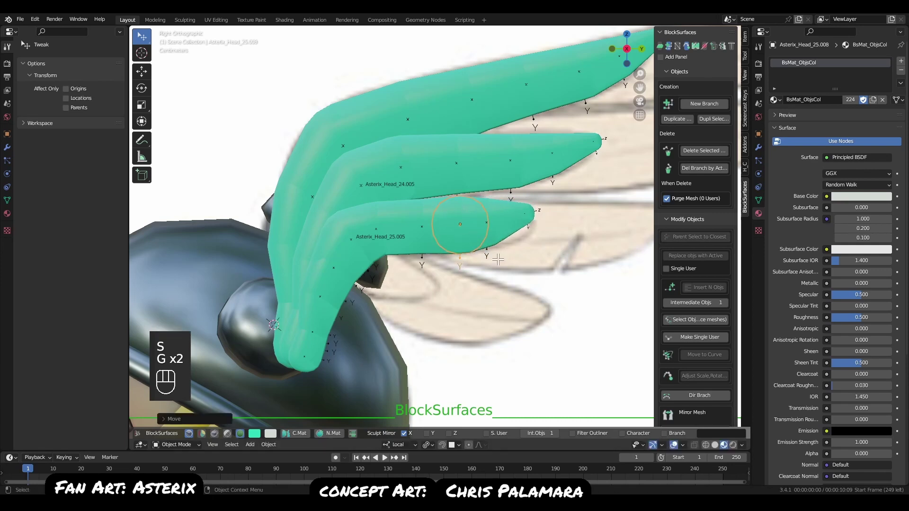
pyautogui.press('s')
pyautogui.click(508, 261)
pyautogui.press('r')
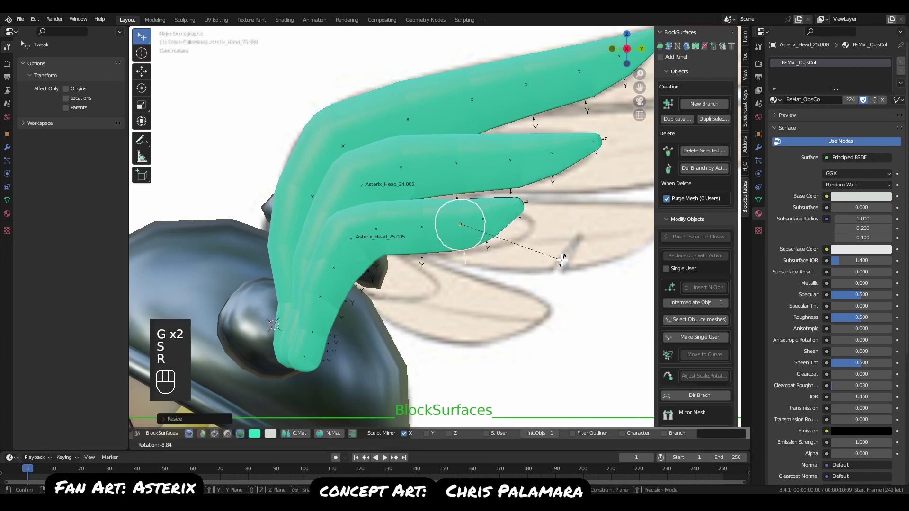
pyautogui.click(562, 260)
# Rotate the second feather's two outer segments so its tip curves upward.
pyautogui.click(512, 156)
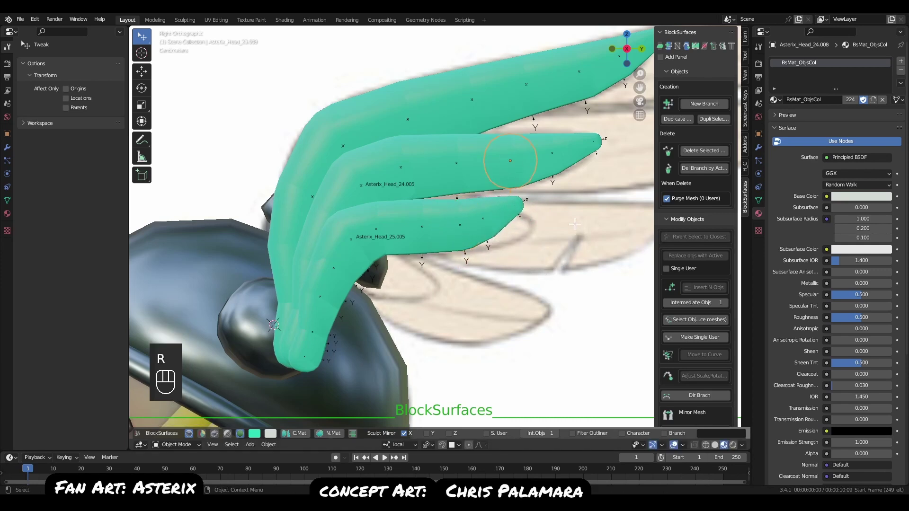
pyautogui.press('r')
pyautogui.click(607, 215)
pyautogui.click(552, 154)
pyautogui.press('r')
pyautogui.click(622, 173)
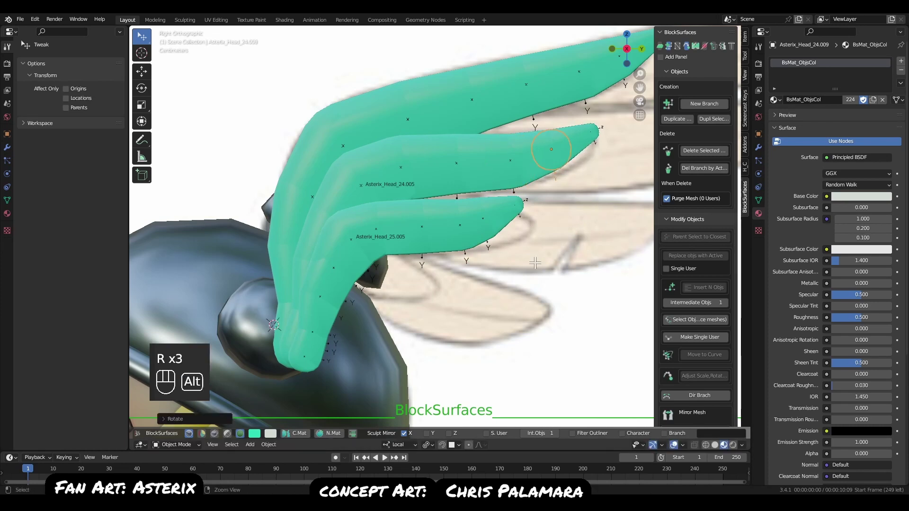
# Move and rotate the third feather's near-tip segment to refine the upward curve of its tip, and clear the selection.
pyautogui.keyDown('alt'); pyautogui.moveTo(515, 200); pyautogui.dragTo(511, 256, button='right'); pyautogui.keyUp('alt')
pyautogui.click(498, 215)
pyautogui.press('g')
pyautogui.press('r')
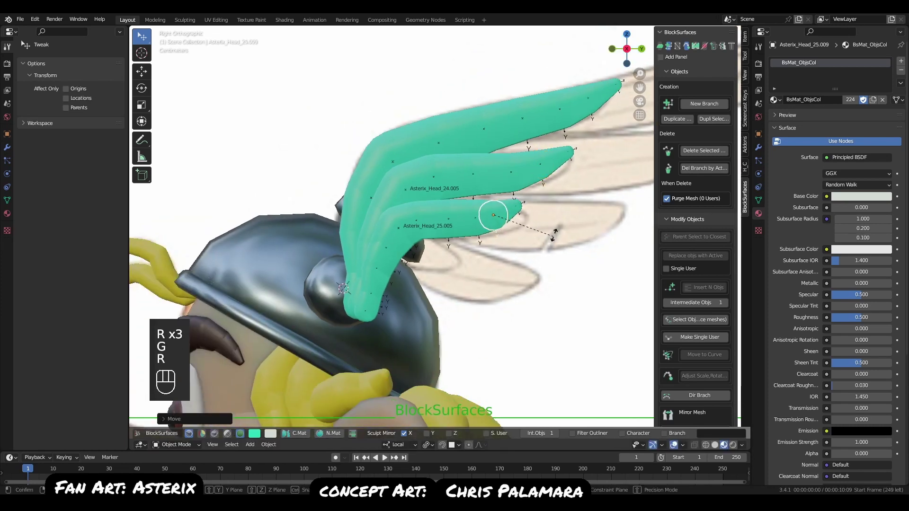
pyautogui.click(554, 229)
pyautogui.click(476, 228)
pyautogui.click(495, 222)
pyautogui.press('g')
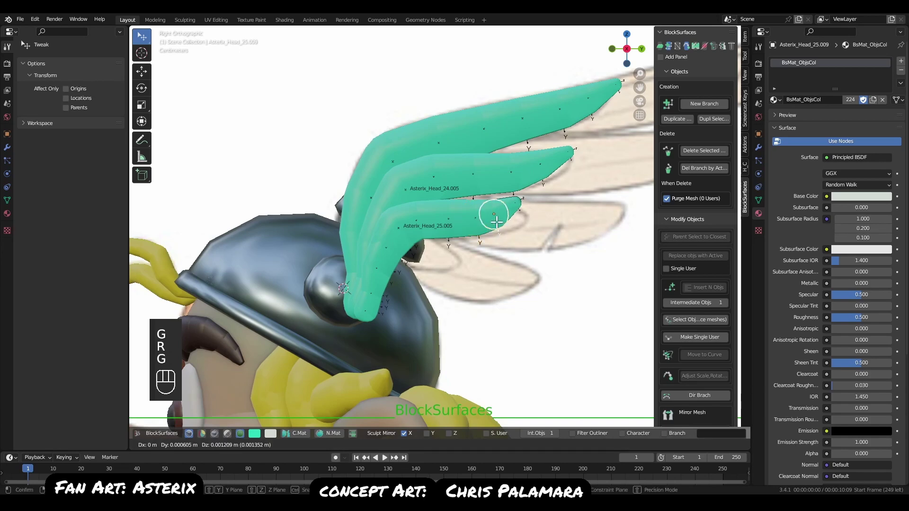
pyautogui.click(495, 221)
pyautogui.click(536, 240)
# Rotate the lower part of the second feather about its lower-middle segment so its base meets the first feather's base.
pyautogui.keyDown('alt'); pyautogui.moveTo(501, 300); pyautogui.dragTo(470, 258, button='middle'); pyautogui.keyUp('alt')
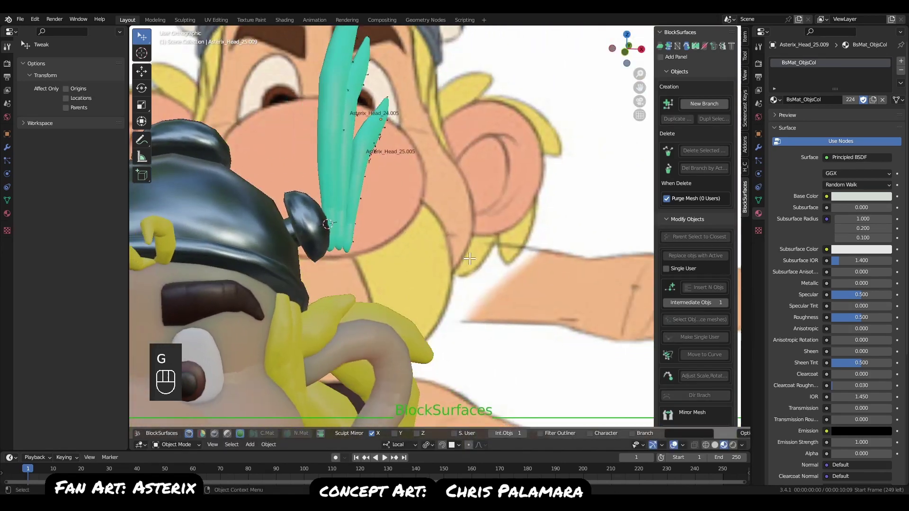
pyautogui.click(357, 183)
pyautogui.moveTo(357, 184)
pyautogui.mouseDown(button='middle')
pyautogui.moveTo(426, 257)
pyautogui.moveTo(260, 258)
pyautogui.moveTo(353, 257)
pyautogui.moveTo(339, 246)
pyautogui.mouseUp(button='middle')
pyautogui.click(373, 172)
pyautogui.moveTo(372, 172); pyautogui.dragTo(418, 225, button='middle')
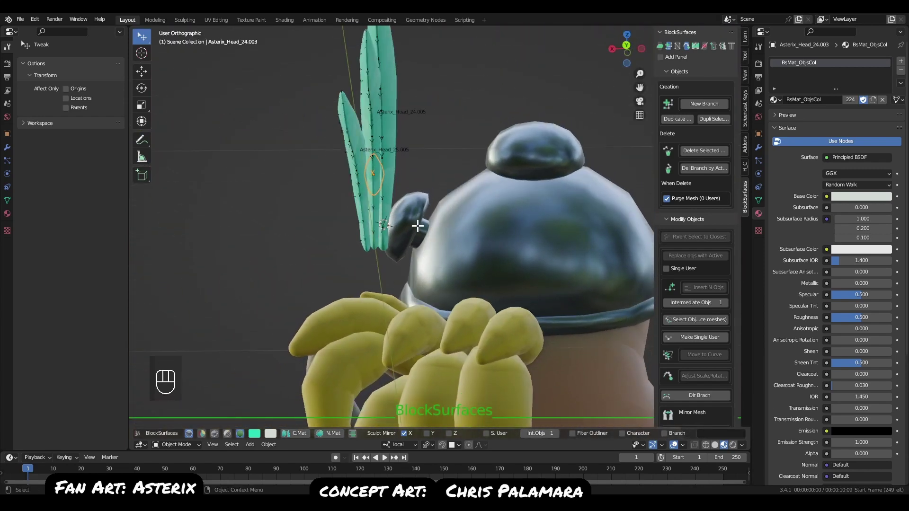
pyautogui.press('p')
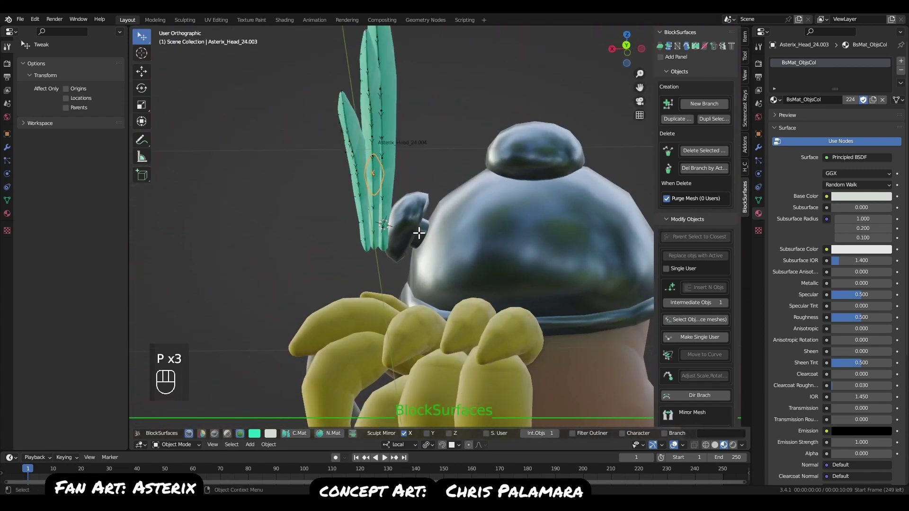
pyautogui.press('r')
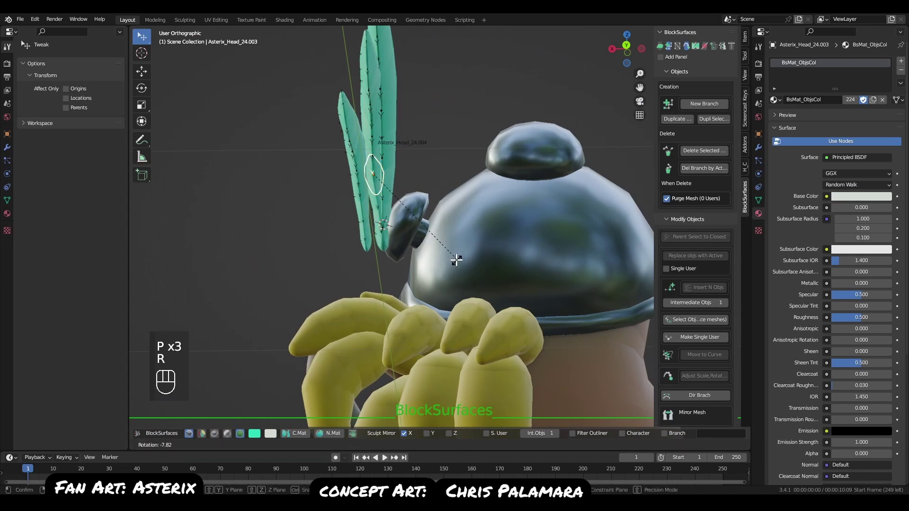
pyautogui.click(429, 264)
# Rotate the third feather's lower part about its lower-middle segment so its base joins the other feathers' bases.
pyautogui.click(362, 189)
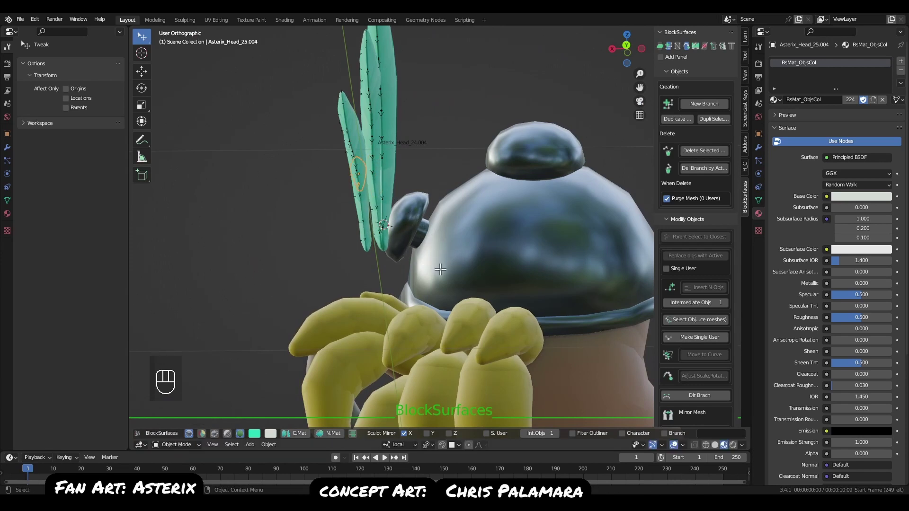
pyautogui.press('p')
pyautogui.press('p')
pyautogui.press('r')
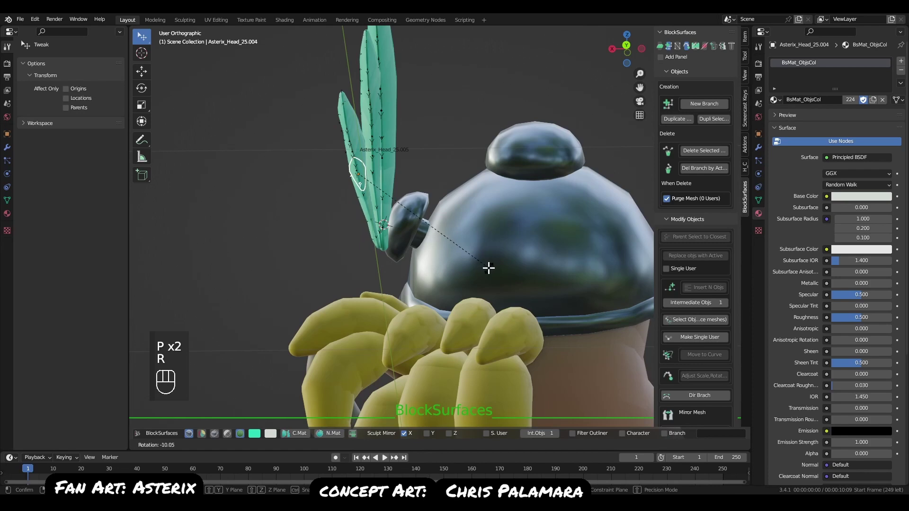
pyautogui.click(488, 268)
# Rotate the second feather's outer part outward from its bend in the front view and shift it slightly sideways.
pyautogui.press('q')
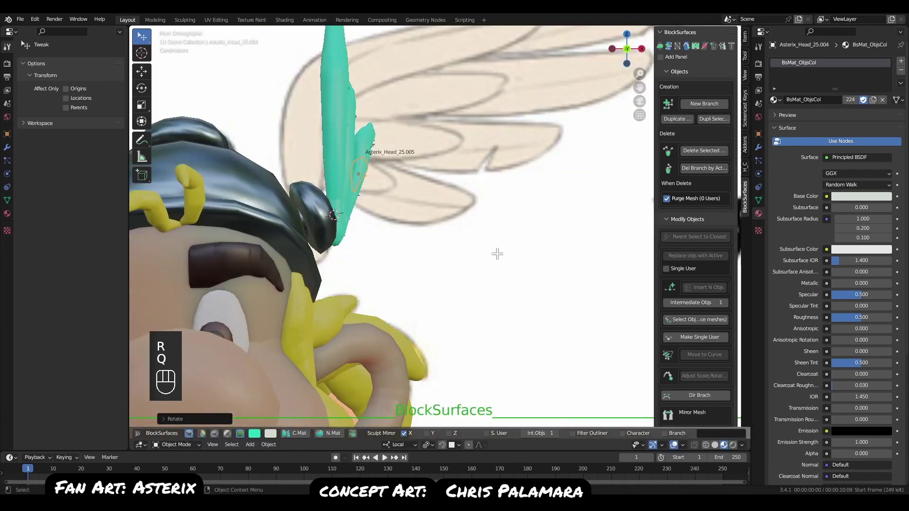
pyautogui.click(348, 140)
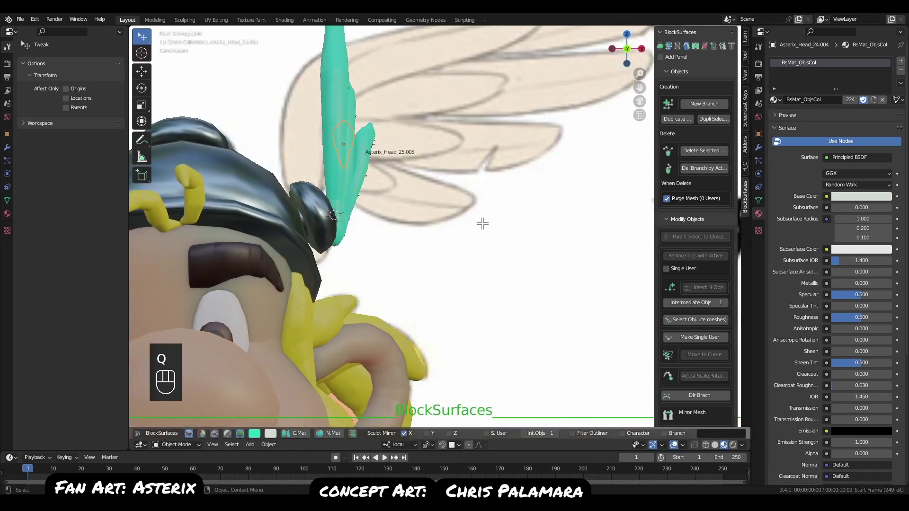
pyautogui.press('p')
pyautogui.press('p')
pyautogui.press('p')
pyautogui.press('r')
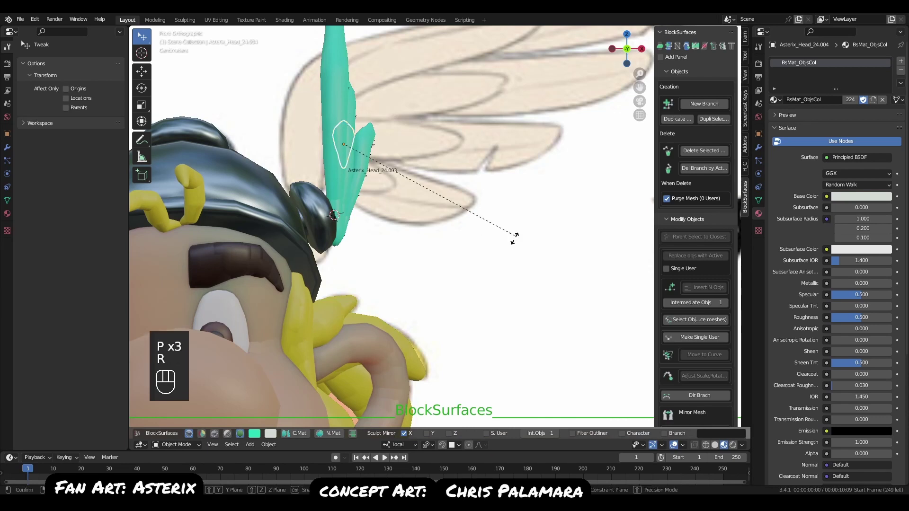
pyautogui.click(502, 254)
pyautogui.press('g')
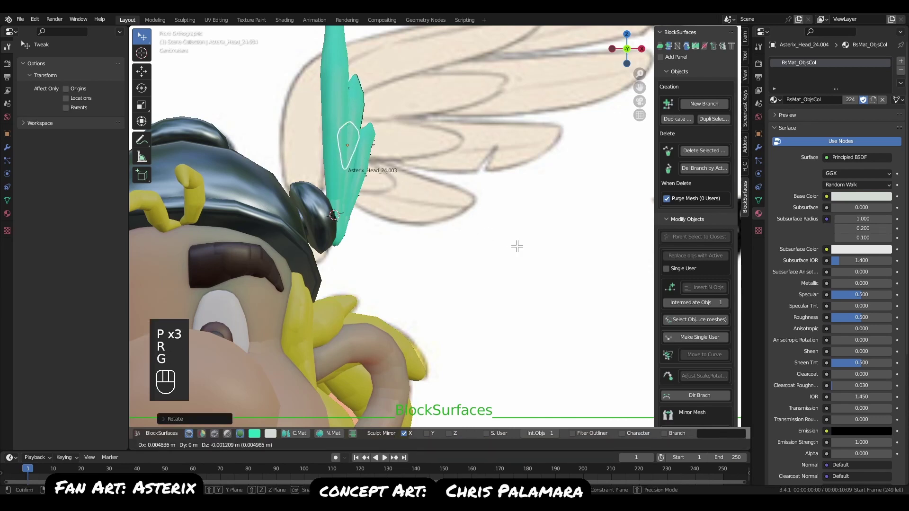
pyautogui.click(511, 257)
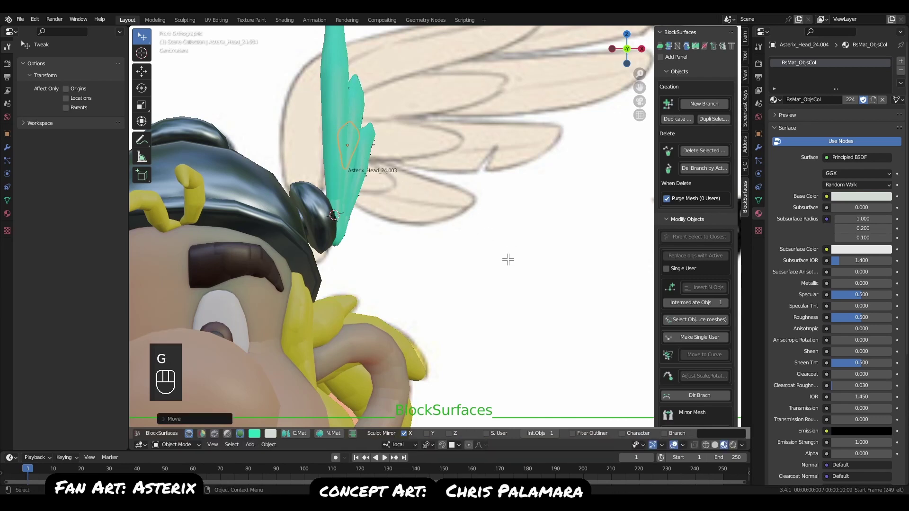
# Fine-tune the second feather's outer part with a free trackball rotation and another rotation from an angled view.
pyautogui.press('r')
pyautogui.press('r')
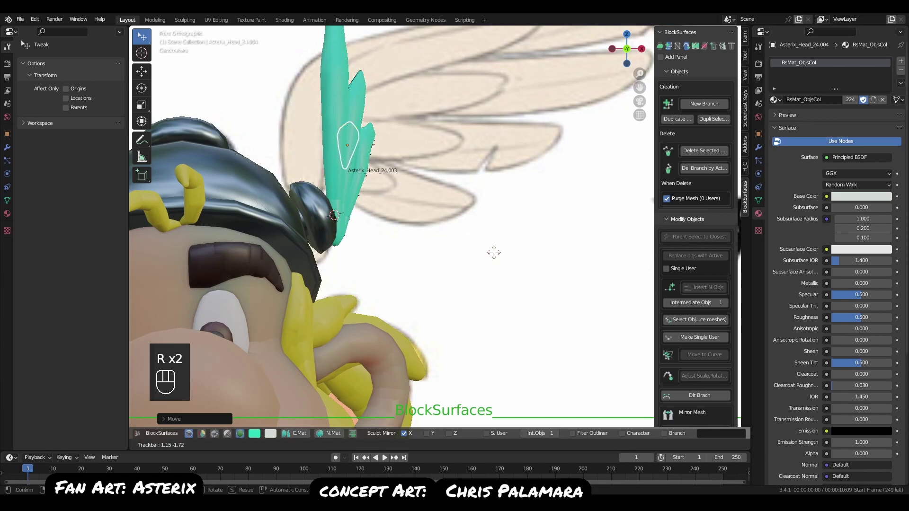
pyautogui.click(494, 253)
pyautogui.moveTo(494, 252); pyautogui.dragTo(353, 176, button='middle')
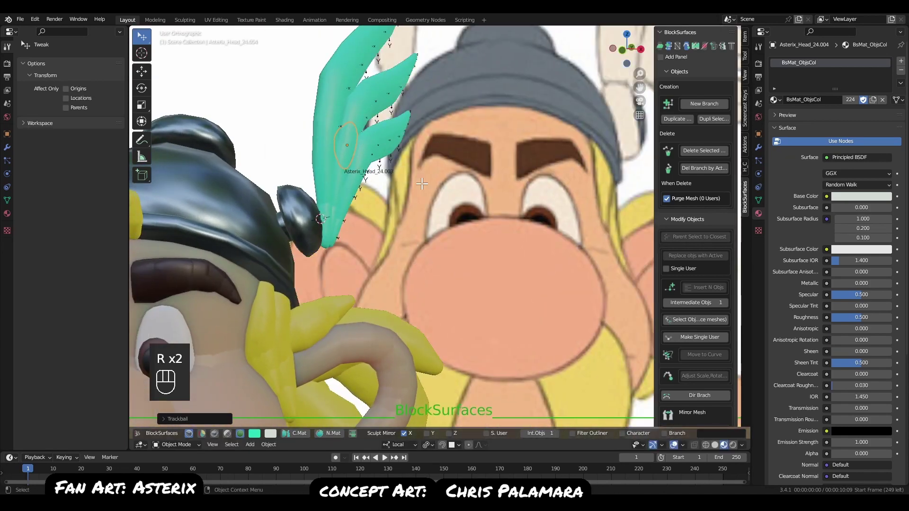
pyautogui.press('r')
pyautogui.click(445, 218)
pyautogui.press('q')
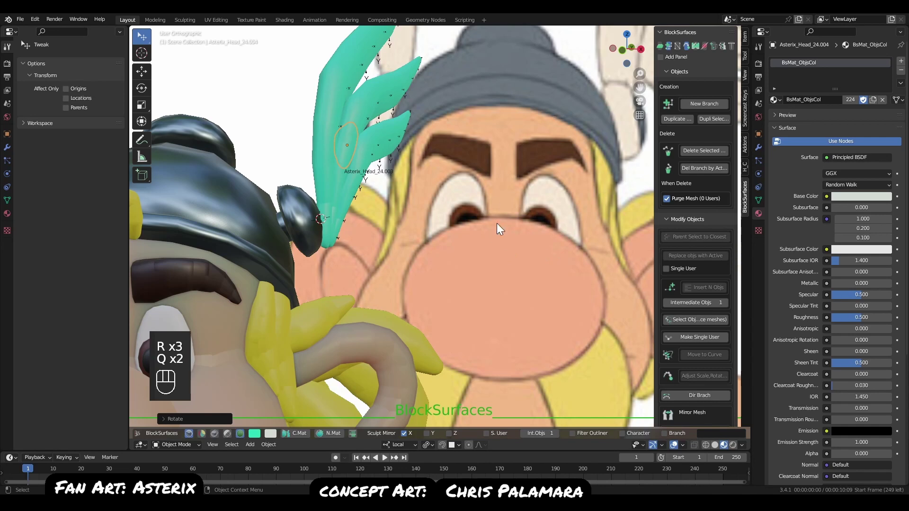
# Duplicate the third feather's segments from its lower-middle segment out to the tip as a new feather.
pyautogui.press('q')
pyautogui.keyDown('alt'); pyautogui.moveTo(496, 223); pyautogui.dragTo(411, 223, button='right'); pyautogui.keyUp('alt')
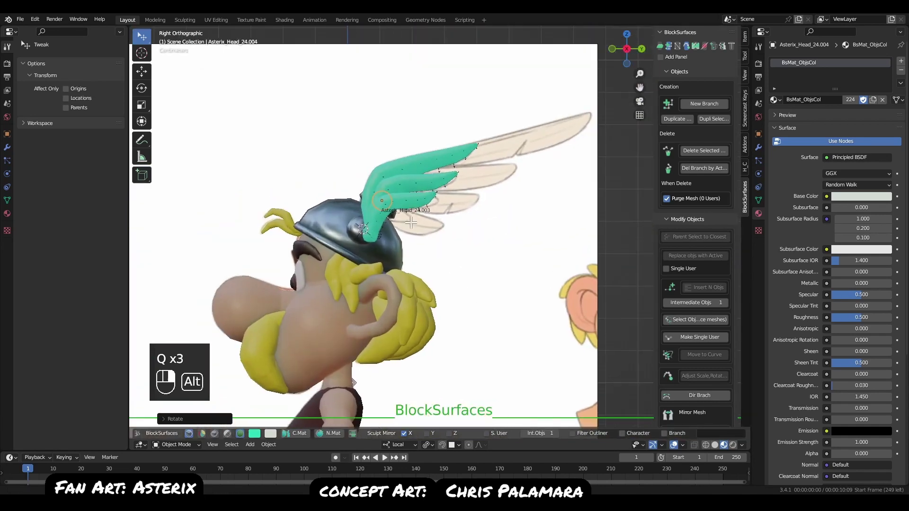
pyautogui.scroll(5, 411, 222)
pyautogui.click(339, 236)
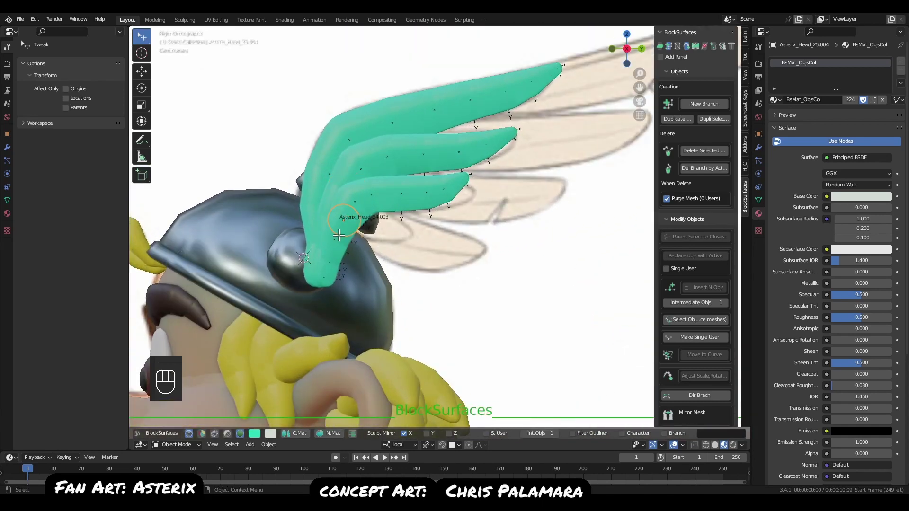
pyautogui.keyDown('shift'); pyautogui.click(316, 218); pyautogui.keyUp('shift')
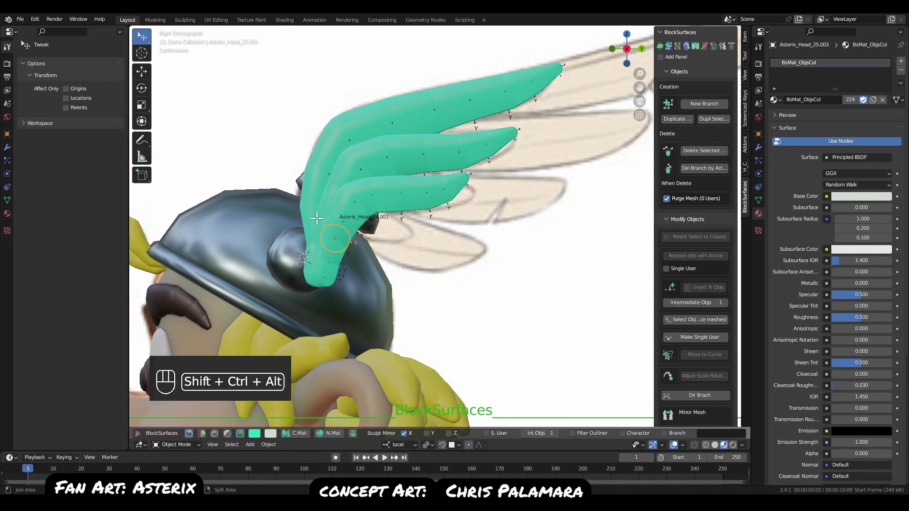
pyautogui.hotkey('shift', 'ctrl', 'alt', 'b')
pyautogui.hotkey('shift', 'ctrl', 'alt', 'b')
pyautogui.hotkey('shift', 'ctrl', 'alt', 'b')
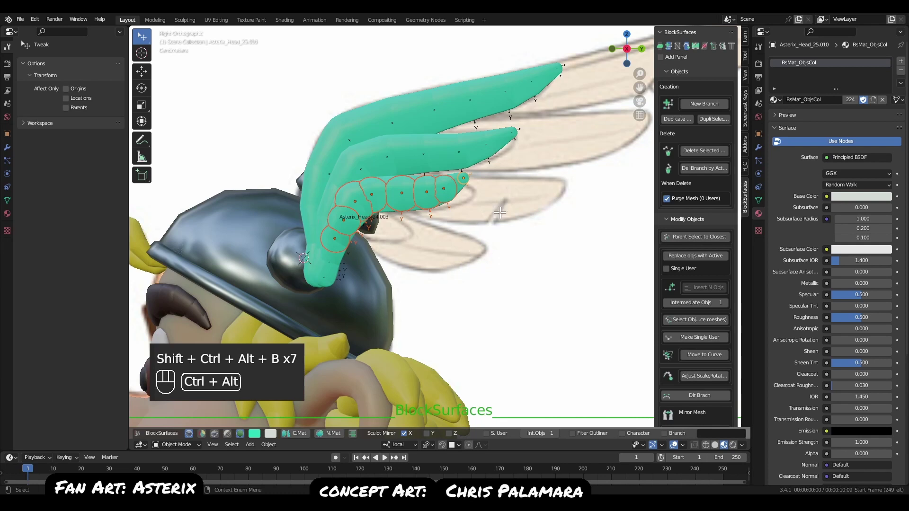
pyautogui.hotkey('ctrl', 'alt', 's')
# Rotate the new fourth feather downward beneath the third and scale it down to a short feather.
pyautogui.press('r')
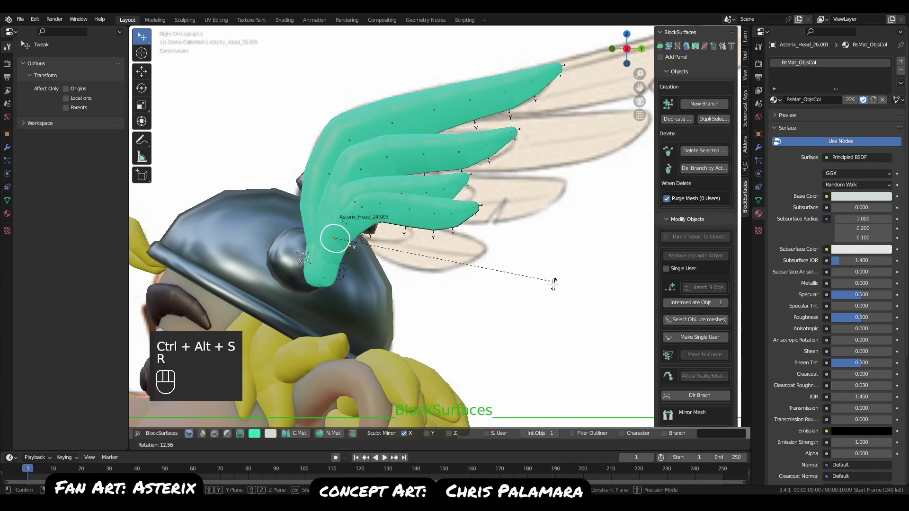
pyautogui.click(544, 318)
pyautogui.press('s')
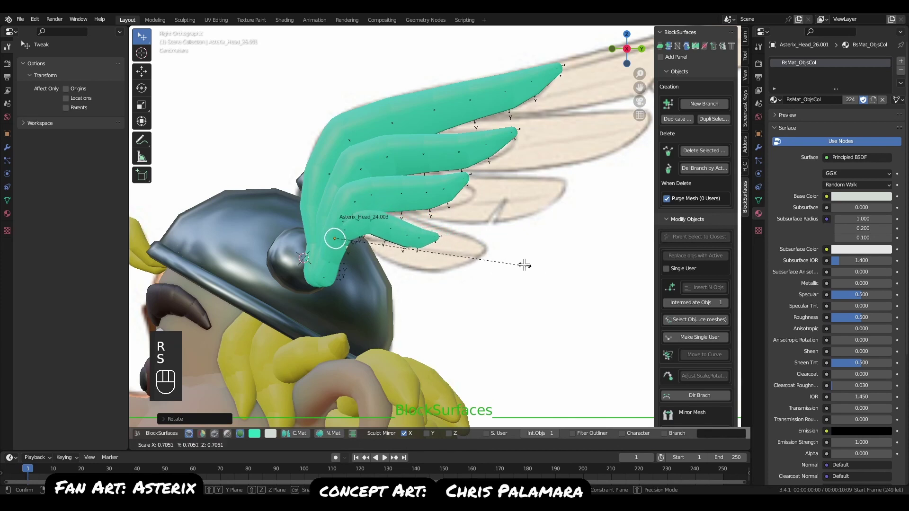
pyautogui.press('r')
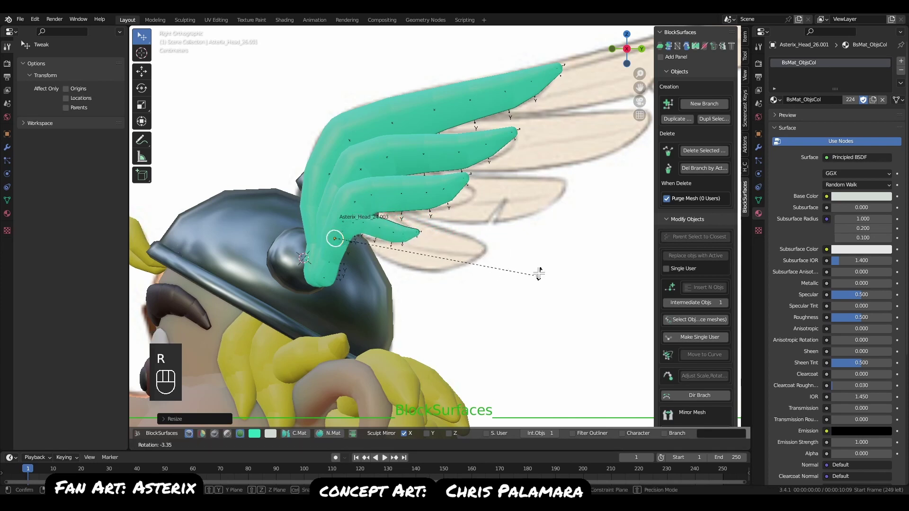
pyautogui.click(512, 270)
# Widen the four segments before the fourth feather's tip by scaling them along their local Y axis.
pyautogui.click(369, 229)
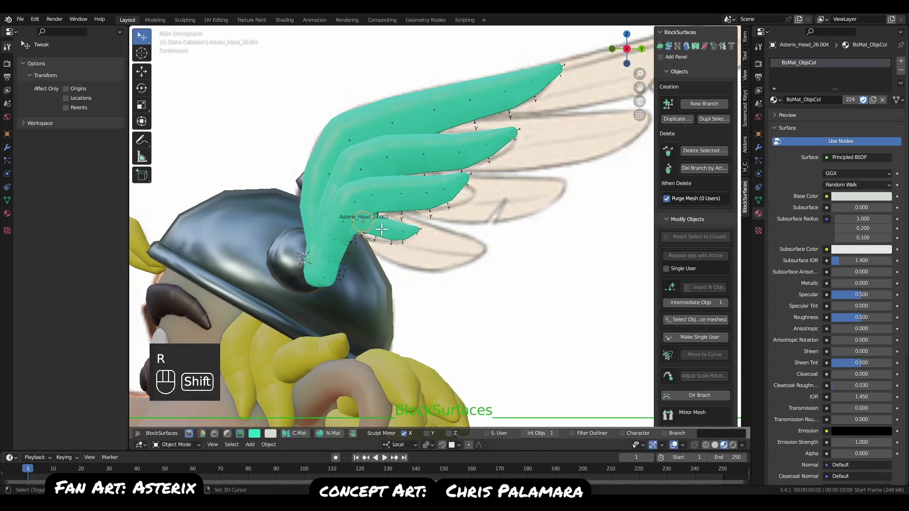
pyautogui.keyDown('shift'); pyautogui.click(380, 231); pyautogui.keyUp('shift')
pyautogui.keyDown('shift'); pyautogui.click(392, 232); pyautogui.keyUp('shift')
pyautogui.keyDown('shift'); pyautogui.click(404, 238); pyautogui.keyUp('shift')
pyautogui.press('s')
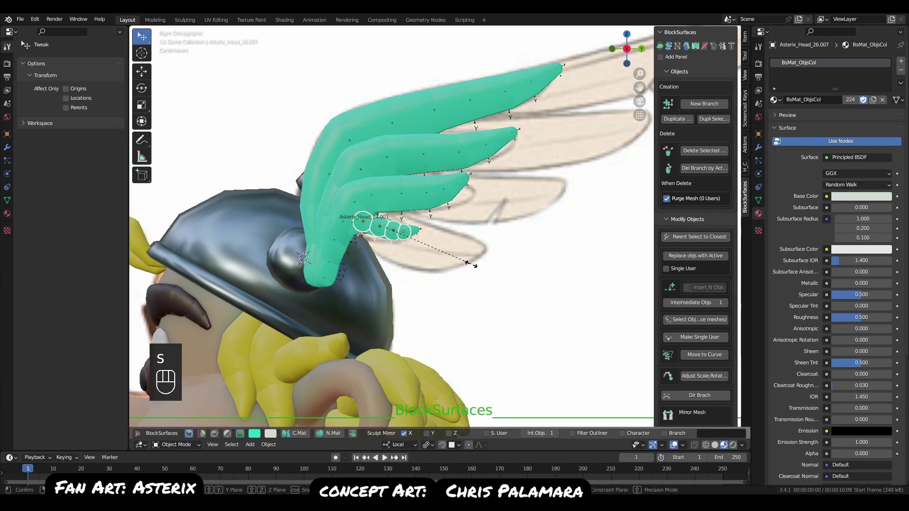
pyautogui.press('z')
pyautogui.press('y')
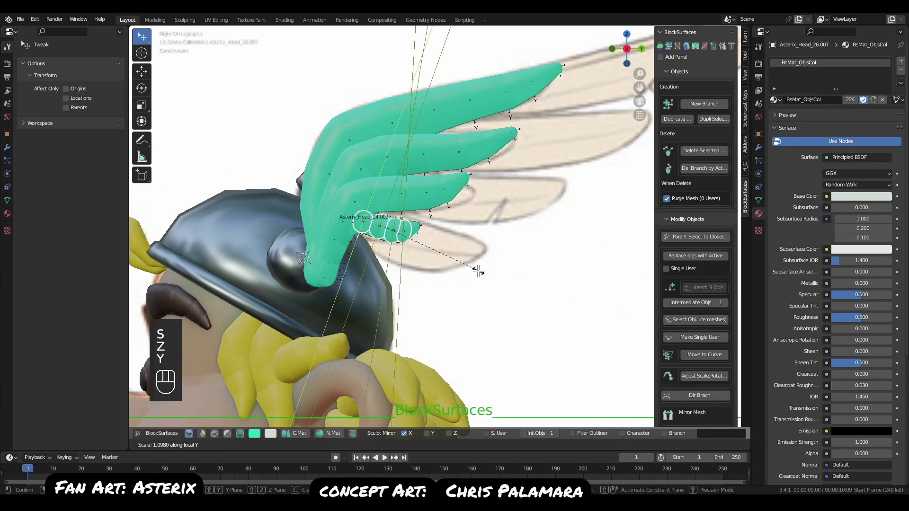
pyautogui.click(475, 272)
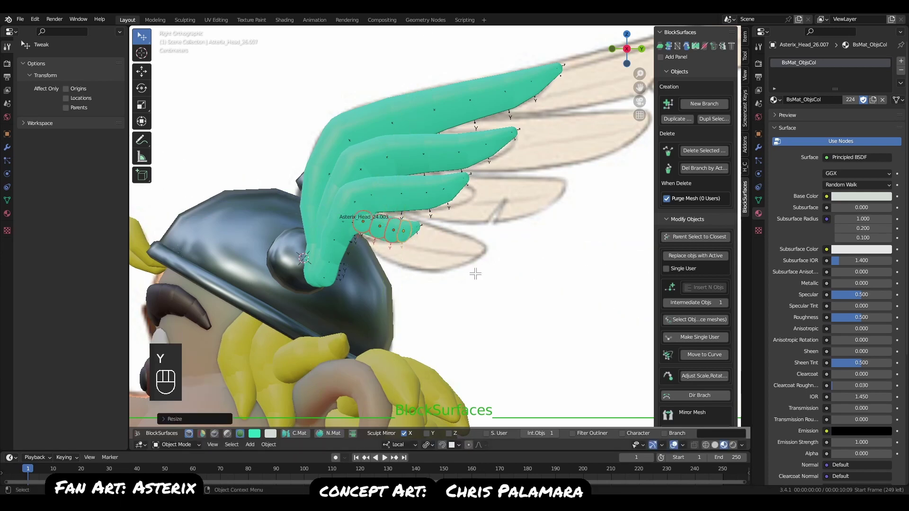
# Shift the fourth feather slightly inward by its first segment and rotate it from an angled front view.
pyautogui.click(451, 282)
pyautogui.moveTo(451, 282); pyautogui.dragTo(513, 293, button='middle')
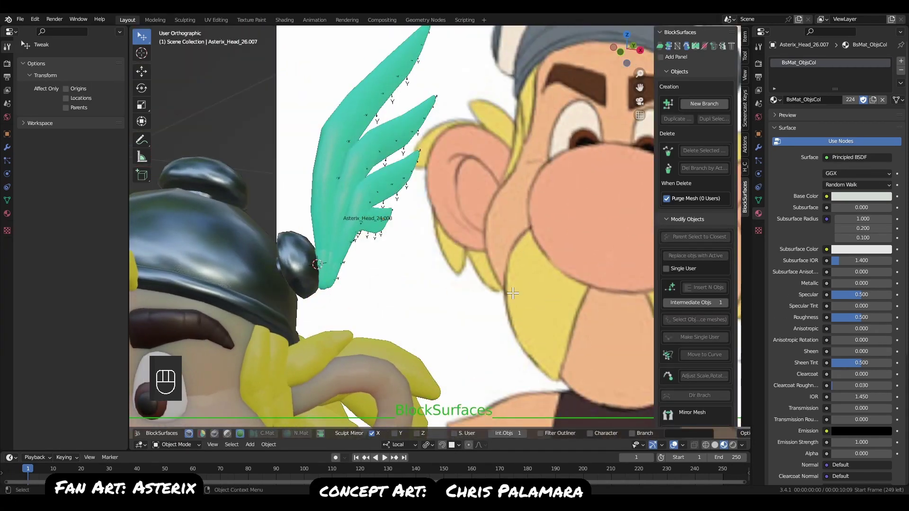
pyautogui.moveTo(397, 280)
pyautogui.mouseDown(button='middle')
pyautogui.moveTo(349, 284)
pyautogui.moveTo(398, 278)
pyautogui.moveTo(382, 279)
pyautogui.mouseUp(button='middle')
pyautogui.keyDown('alt'); pyautogui.moveTo(381, 278); pyautogui.dragTo(366, 305, button='right'); pyautogui.keyUp('alt')
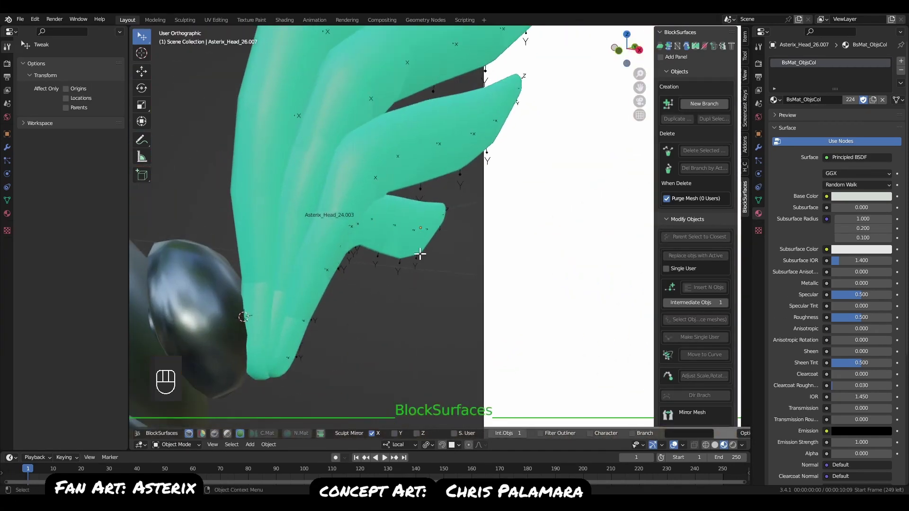
pyautogui.press('Left')
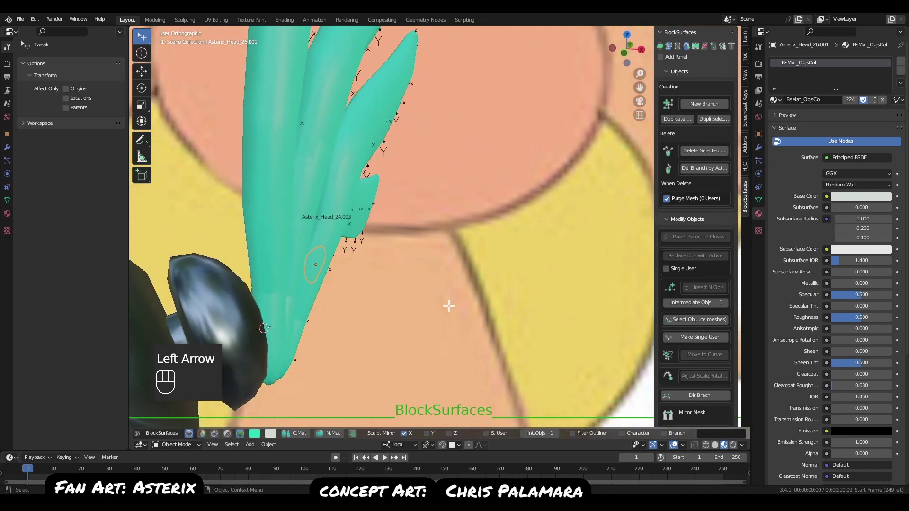
pyautogui.press('g')
pyautogui.click(453, 322)
pyautogui.press('r')
pyautogui.click(470, 331)
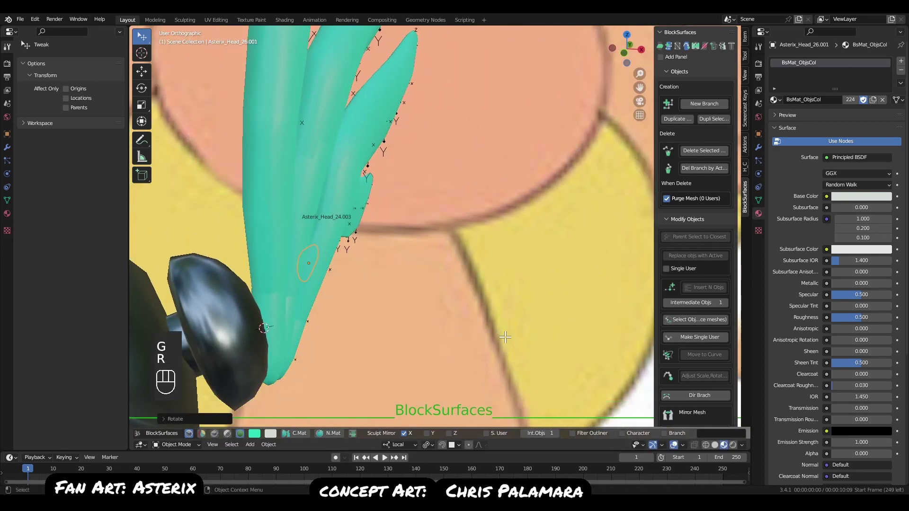
# Refine the fourth feather's orientation with a free trackball rotation and another rotation from behind the helmet.
pyautogui.press('r')
pyautogui.press('r')
pyautogui.click(500, 345)
pyautogui.moveTo(501, 345); pyautogui.dragTo(407, 291, button='middle')
pyautogui.press('r')
pyautogui.click(464, 283)
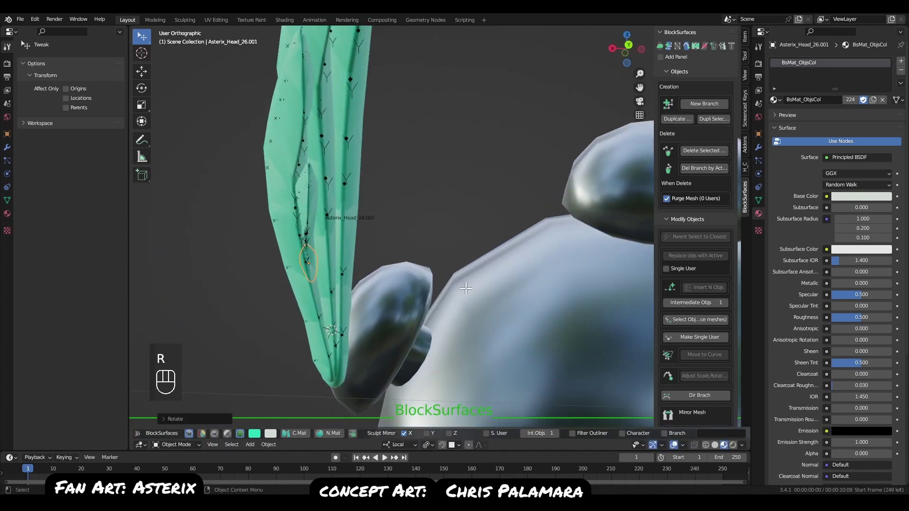
# Duplicate the whole uppermost feather branch in the right side view.
pyautogui.moveTo(465, 287); pyautogui.dragTo(523, 270, button='middle')
pyautogui.press('q')
pyautogui.press('q')
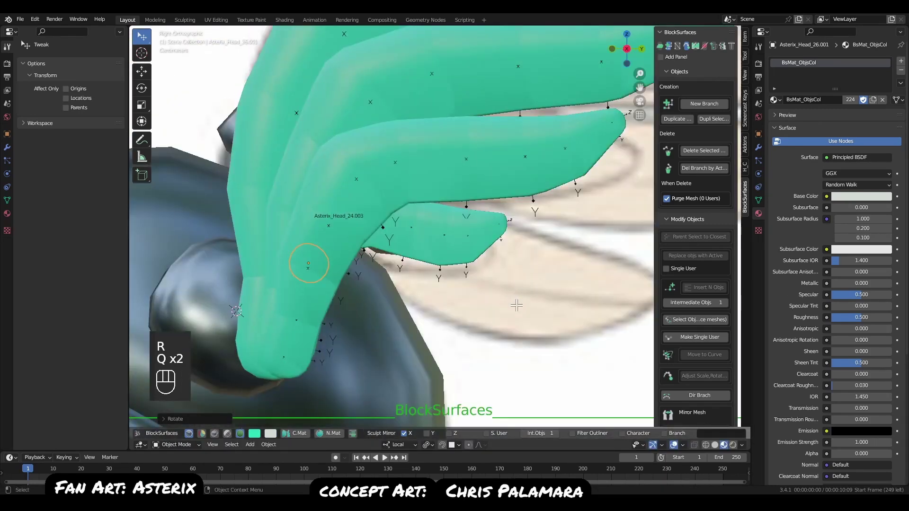
pyautogui.keyDown('alt'); pyautogui.moveTo(516, 305); pyautogui.dragTo(521, 215, button='middle'); pyautogui.keyUp('alt')
pyautogui.keyDown('shift'); pyautogui.moveTo(566, 305); pyautogui.dragTo(448, 268, button='middle'); pyautogui.keyUp('shift')
pyautogui.scroll(-3, 520, 287)
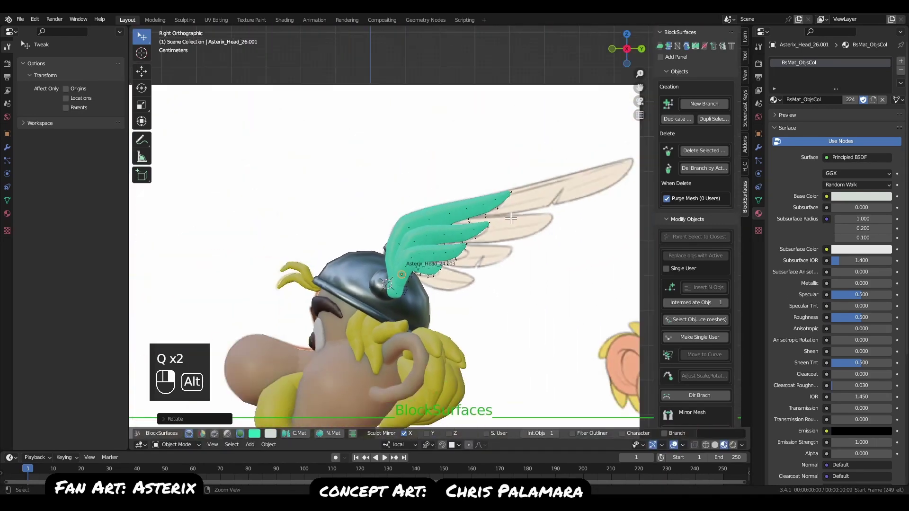
pyautogui.hotkey('alt', 'a')
pyautogui.keyDown('ctrl'); pyautogui.keyDown('alt'); pyautogui.click(437, 215); pyautogui.keyUp('alt'); pyautogui.keyUp('ctrl')
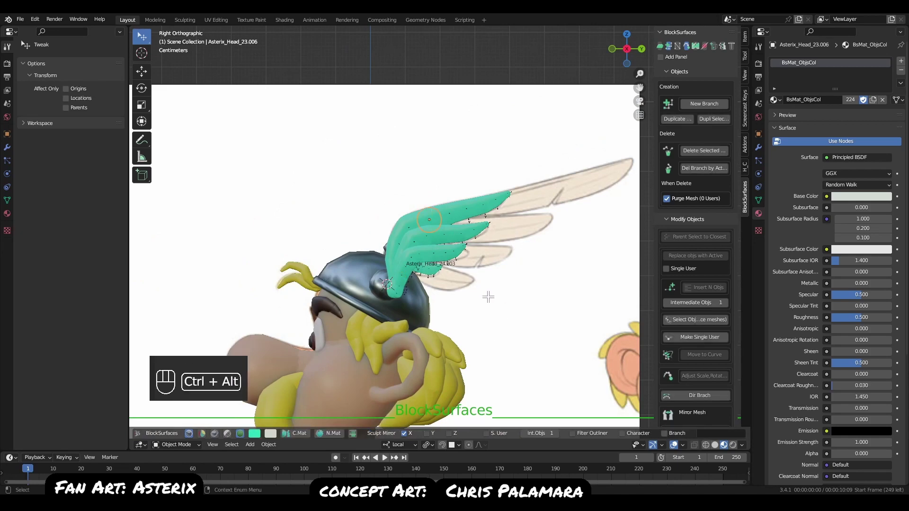
pyautogui.hotkey('ctrl', 'alt', 'd')
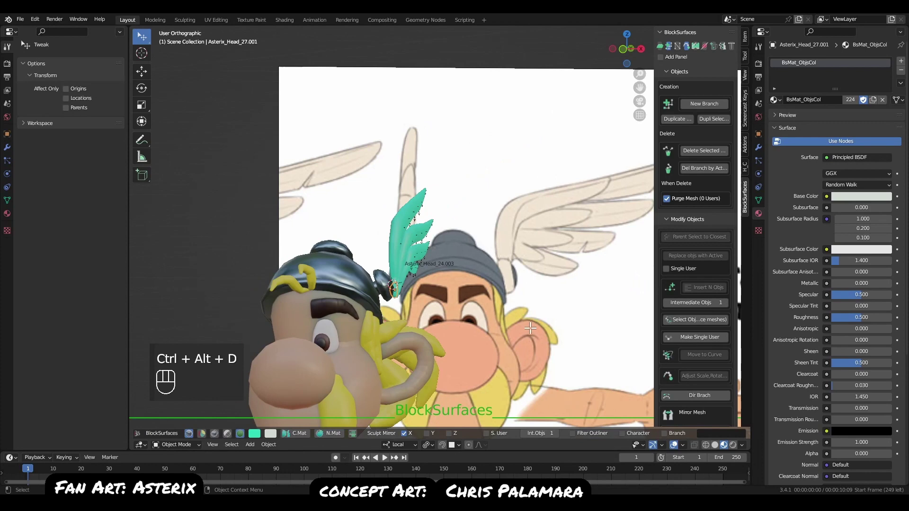
# Rotate the duplicated top feather about its base from the front, from above and in the right side view.
pyautogui.press('r')
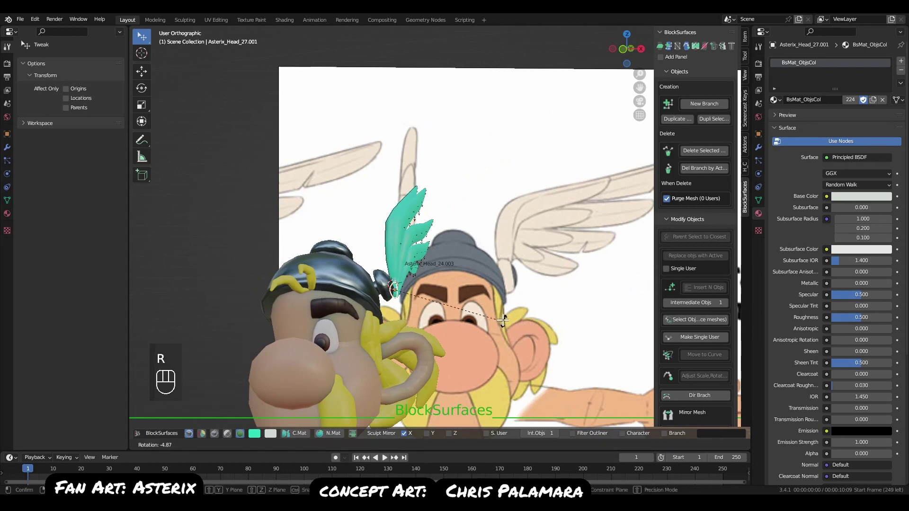
pyautogui.click(502, 318)
pyautogui.moveTo(503, 322); pyautogui.dragTo(531, 395, button='middle')
pyautogui.press('r')
pyautogui.click(526, 362)
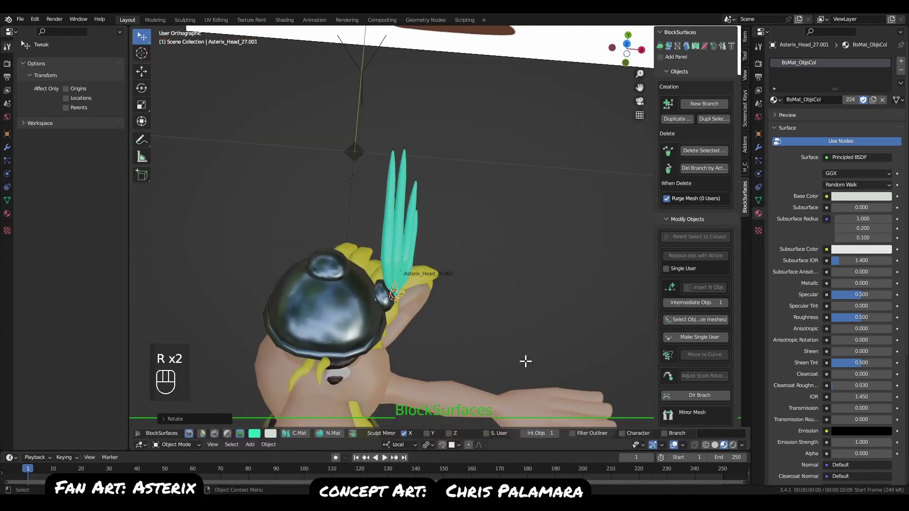
pyautogui.press('q')
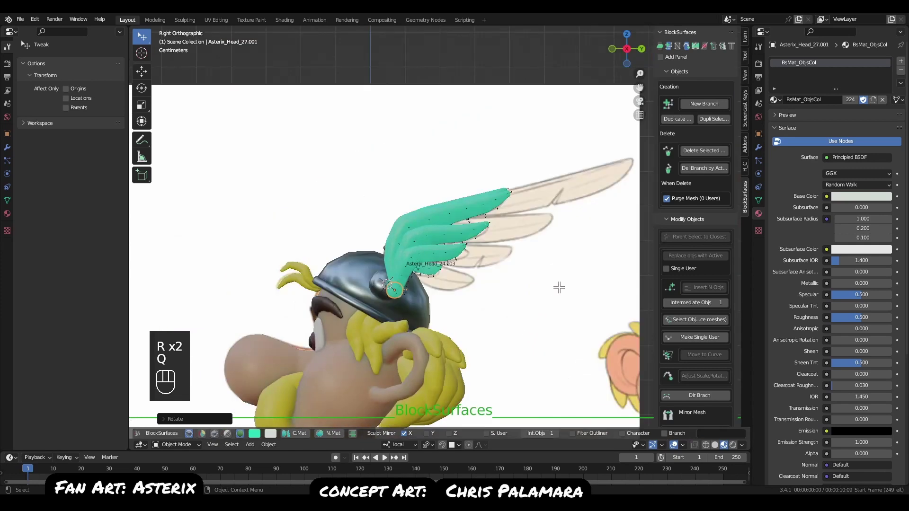
pyautogui.press('r')
pyautogui.click(560, 295)
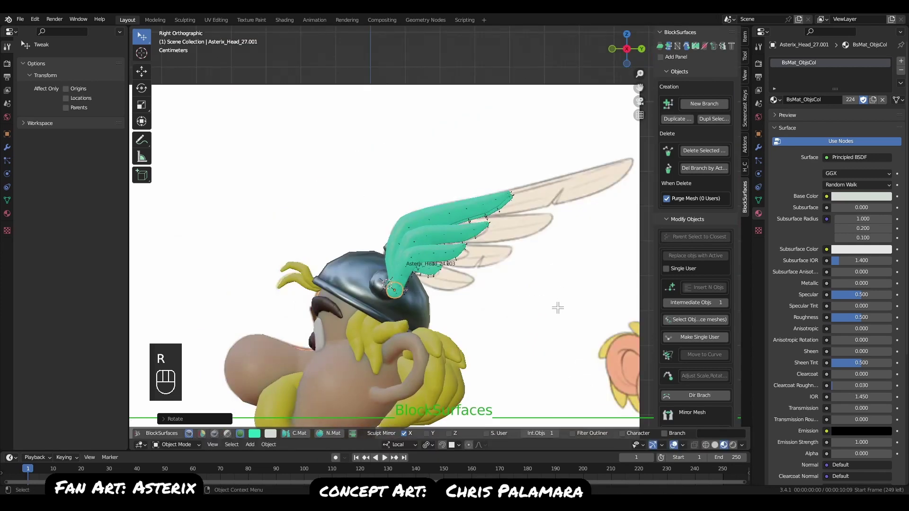
# Move the duplicated top feather's bend segment and everything beyond it slightly up and outward.
pyautogui.press('Up')
pyautogui.press('Up')
pyautogui.press('Up')
pyautogui.press('Up')
pyautogui.press('Up')
pyautogui.press('Down')
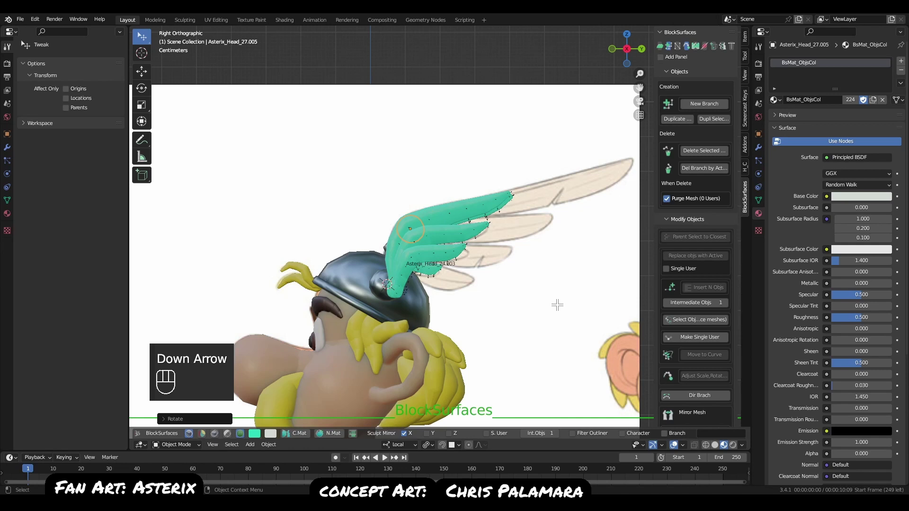
pyautogui.press('g')
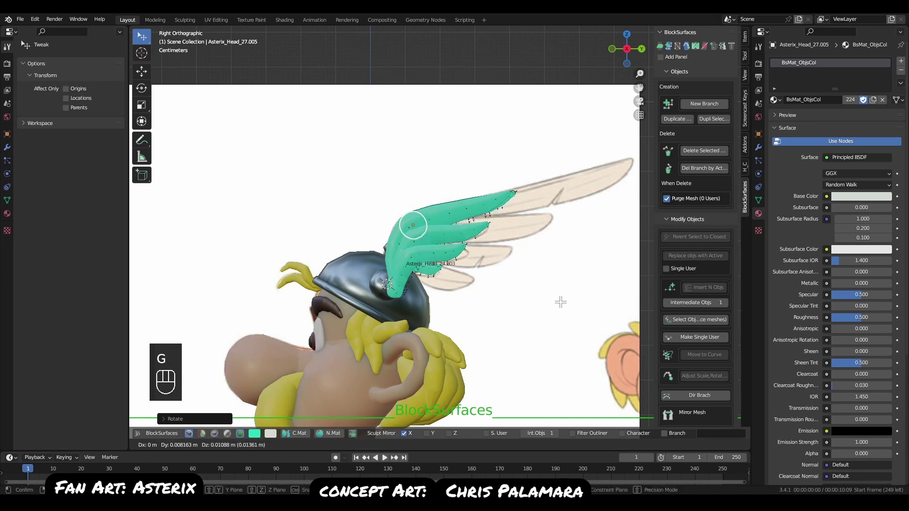
pyautogui.click(562, 299)
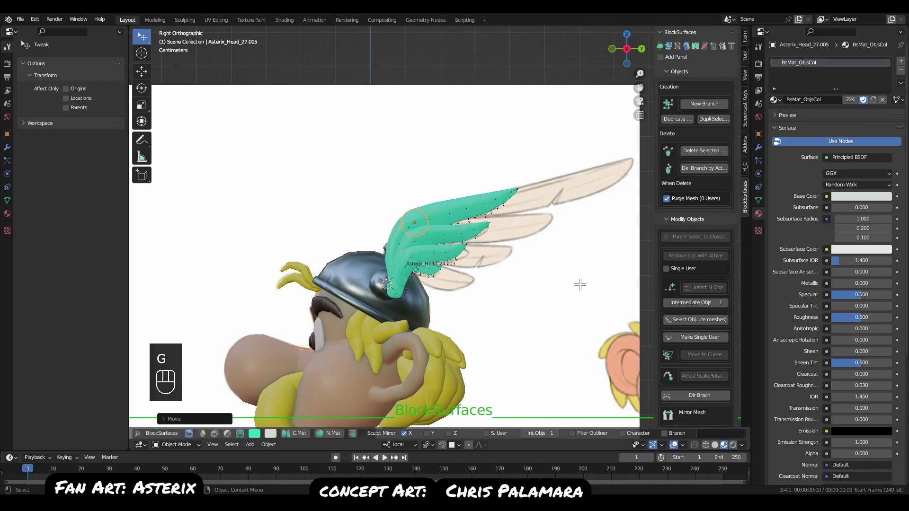
# Move the bend segment farther outward, then scale up and rotate the top feather's outer part from it.
pyautogui.press('r')
pyautogui.press('g')
pyautogui.press('s')
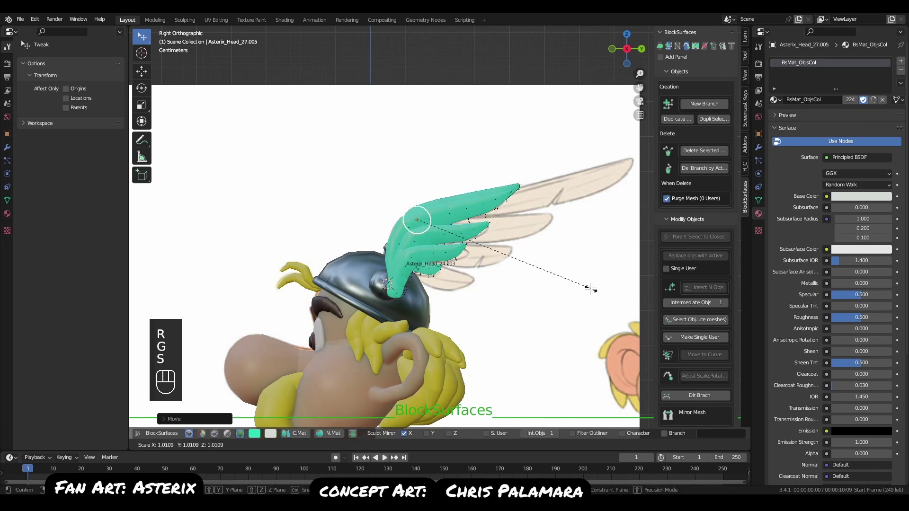
pyautogui.click(604, 297)
pyautogui.press('r')
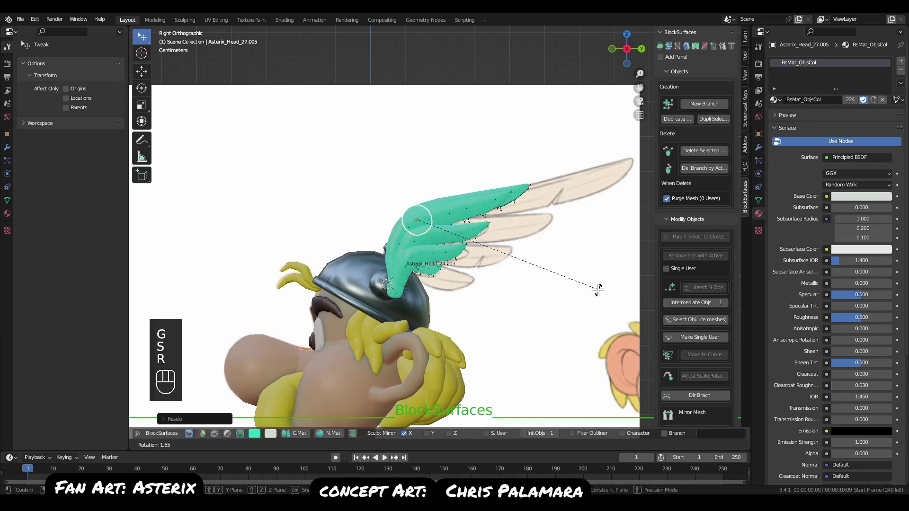
pyautogui.click(601, 300)
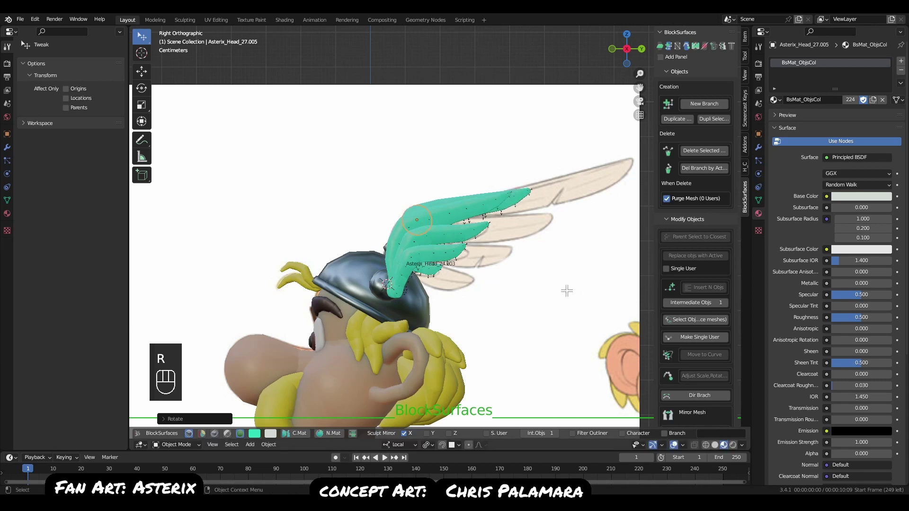
# Move the segment just past the bend outward and scale up the rest of the top feather from it.
pyautogui.press('Up')
pyautogui.press('g')
pyautogui.click(572, 271)
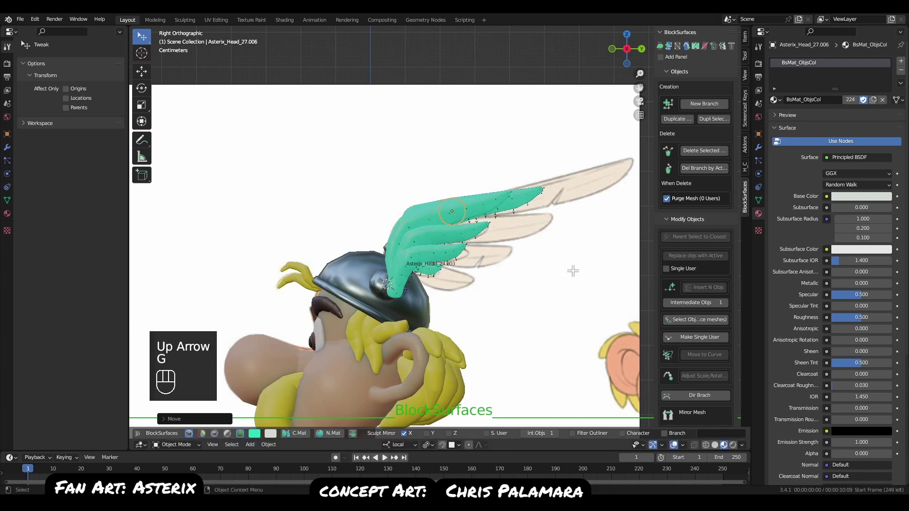
pyautogui.press('s')
pyautogui.click(586, 287)
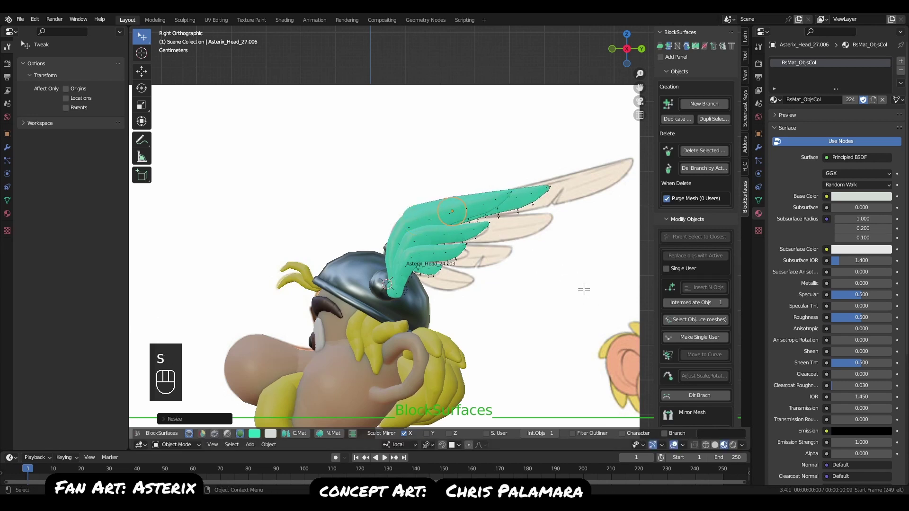
# Move the following segment outward and rotate it slightly to extend the top feather along the reference wing.
pyautogui.press('Up')
pyautogui.press('g')
pyautogui.click(582, 270)
pyautogui.press('r')
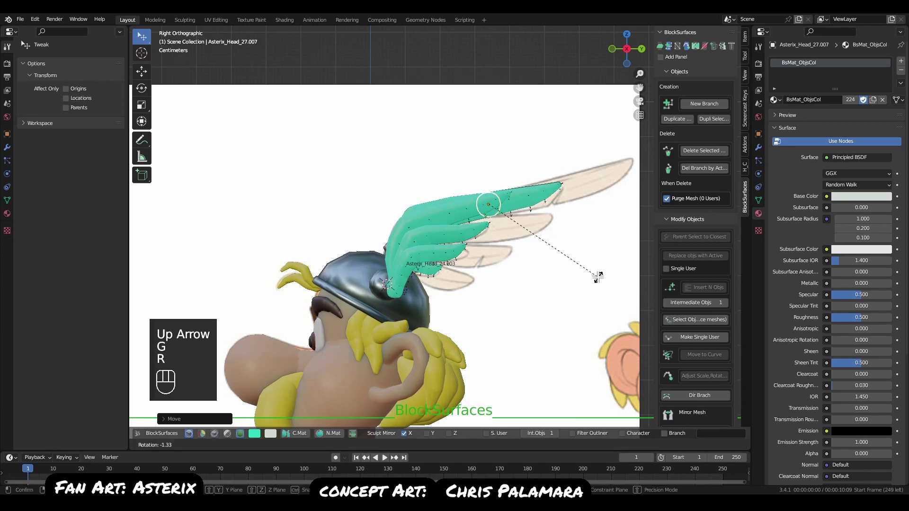
pyautogui.click(598, 276)
pyautogui.press('g')
pyautogui.click(573, 274)
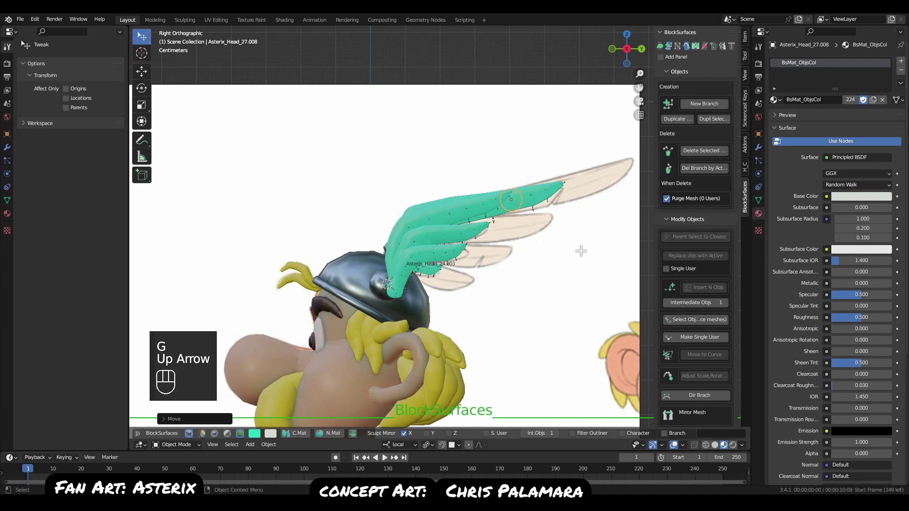
# Scale up and rotate the top feather's tip section from its next segment to follow the reference wing's upper edge.
pyautogui.press('s')
pyautogui.click(596, 261)
pyautogui.press('r')
pyautogui.click(600, 258)
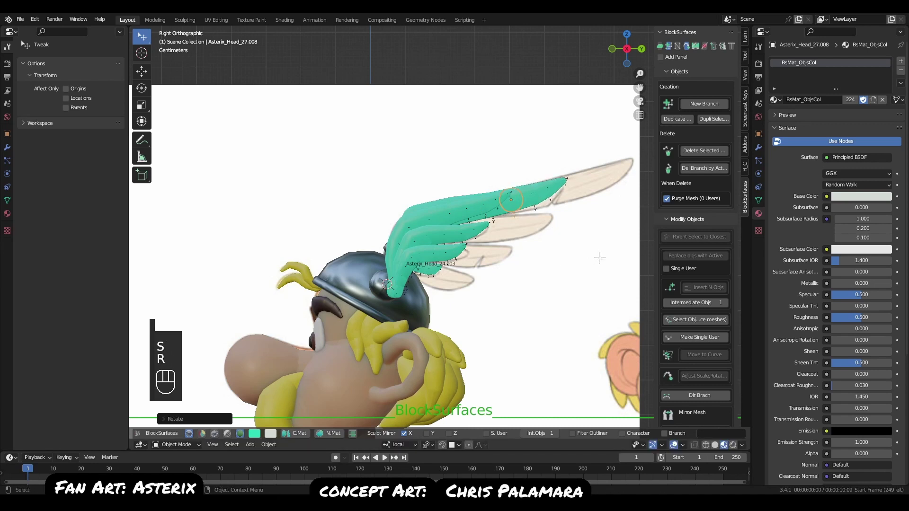
# Move the top feather's outer section outward along the reference wing from the currently selected segment.
pyautogui.press('g')
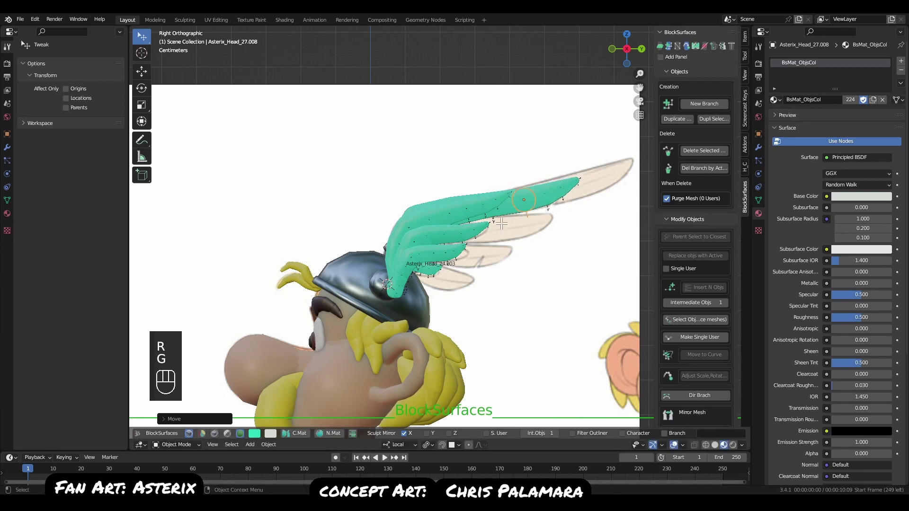
pyautogui.press('g')
pyautogui.press('Escape')
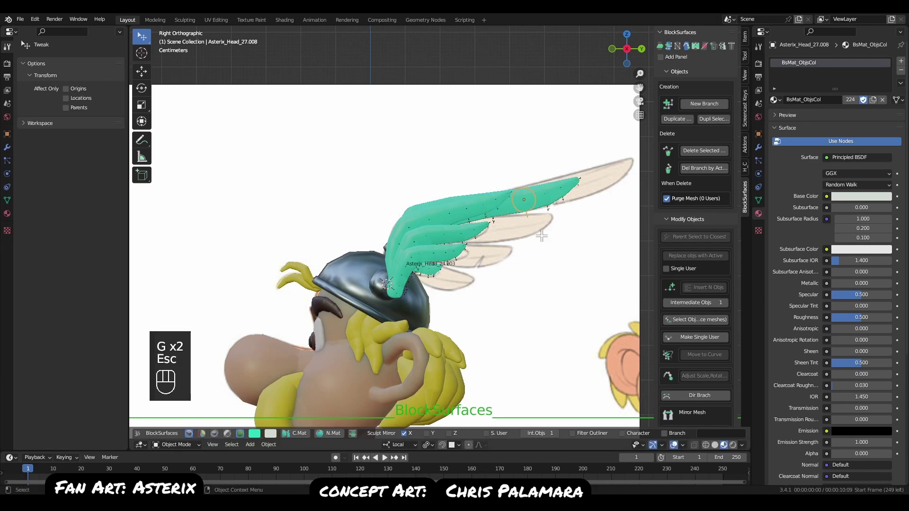
# Move the segment two places nearer the base outward, carrying the rest of the top feather toward the reference tip.
pyautogui.press('Up')
pyautogui.press('Up')
pyautogui.press('Down')
pyautogui.press('Down')
pyautogui.press('Down')
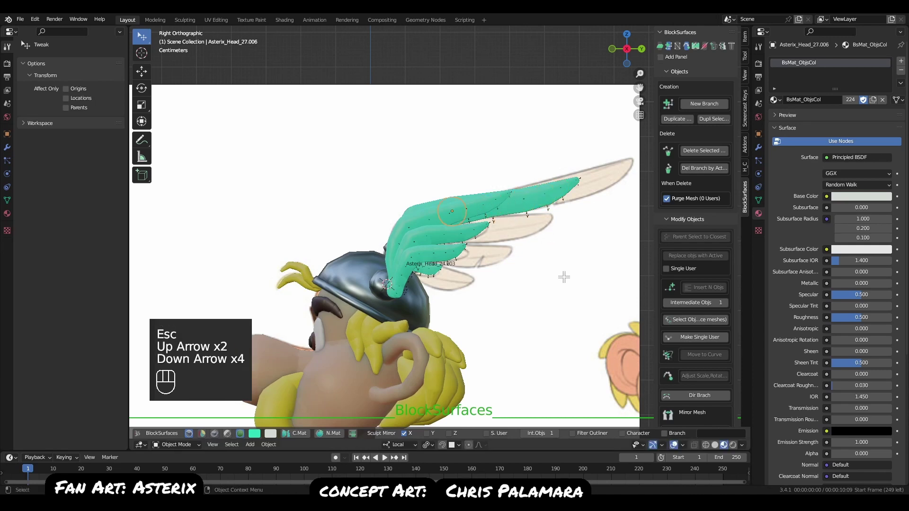
pyautogui.press('g')
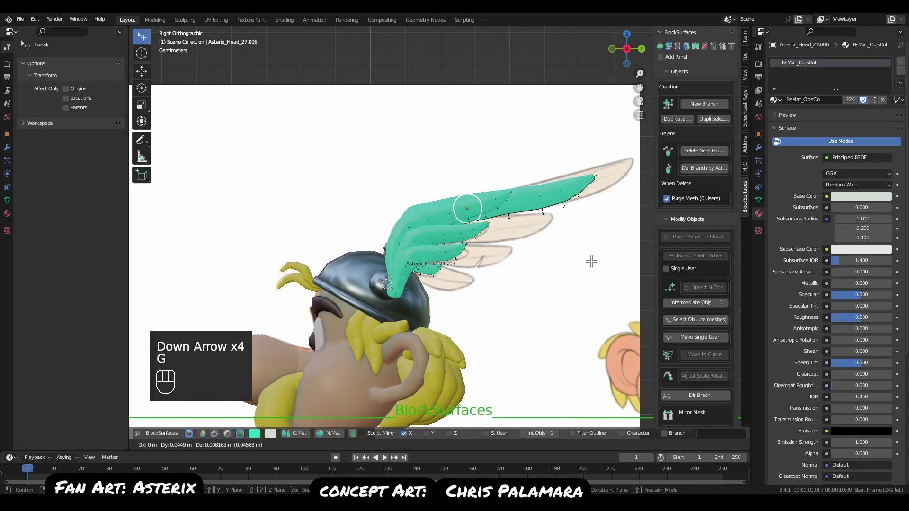
pyautogui.click(591, 268)
# Scale up the top feather from its next segment by about 1.05, rotate it upward and move it slightly outward.
pyautogui.click(513, 214)
pyautogui.press('s')
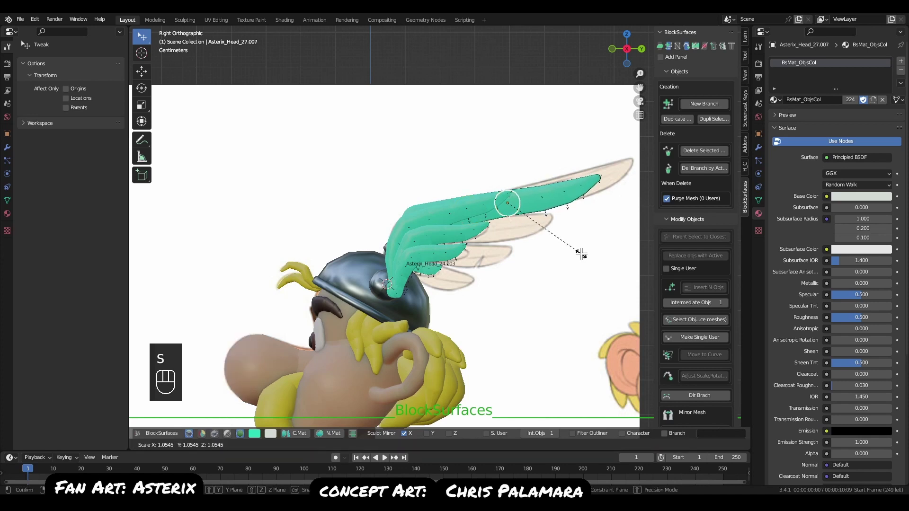
pyautogui.click(582, 253)
pyautogui.press('r')
pyautogui.click(591, 255)
pyautogui.press('g')
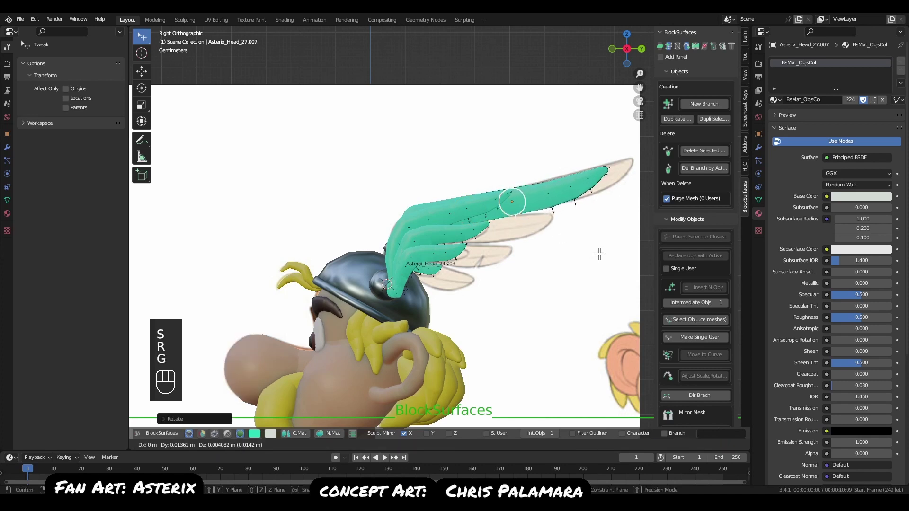
pyautogui.click(577, 223)
# Move the top feather's two outermost segments outward and place its tip on the reference wing's tip.
pyautogui.click(591, 186)
pyautogui.press('g')
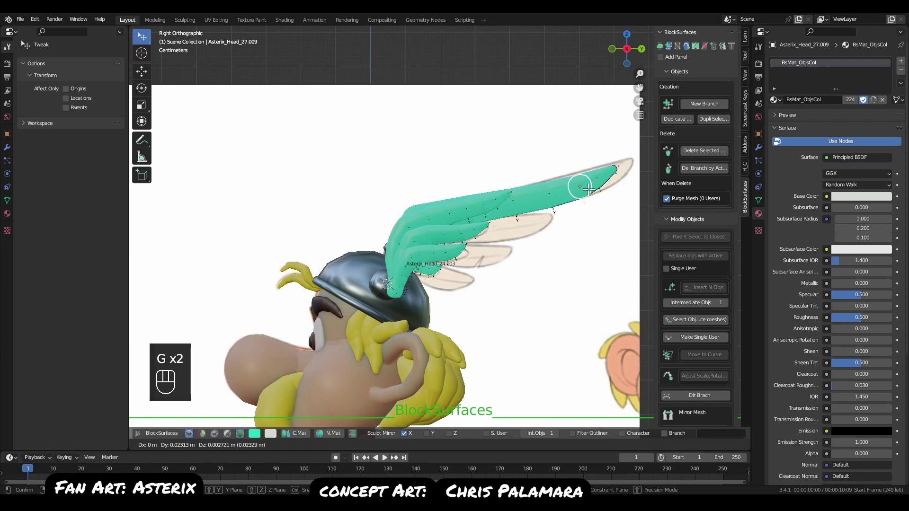
pyautogui.click(589, 186)
pyautogui.click(599, 185)
pyautogui.press('g')
pyautogui.click(609, 184)
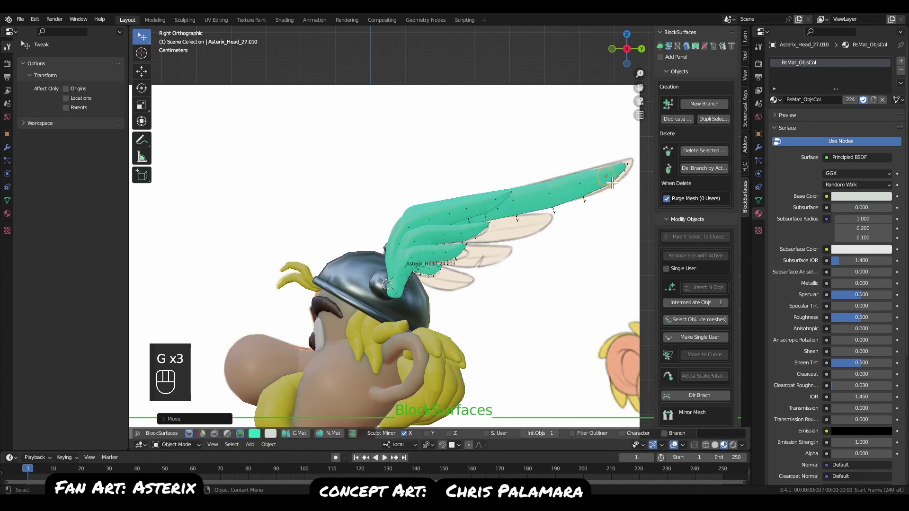
pyautogui.click(627, 166)
pyautogui.press('g')
pyautogui.click(633, 162)
# Adjust the position and scale of the top feather's last segment before the tip, and scale the tip down slightly.
pyautogui.click(607, 180)
pyautogui.press('g')
pyautogui.click(609, 181)
pyautogui.press('s')
pyautogui.click(621, 189)
pyautogui.press('s')
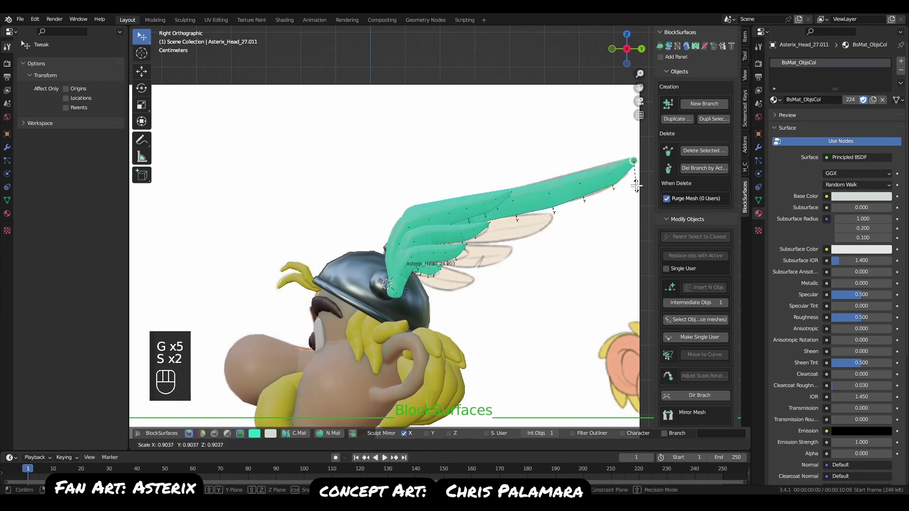
pyautogui.click(634, 184)
pyautogui.press('g')
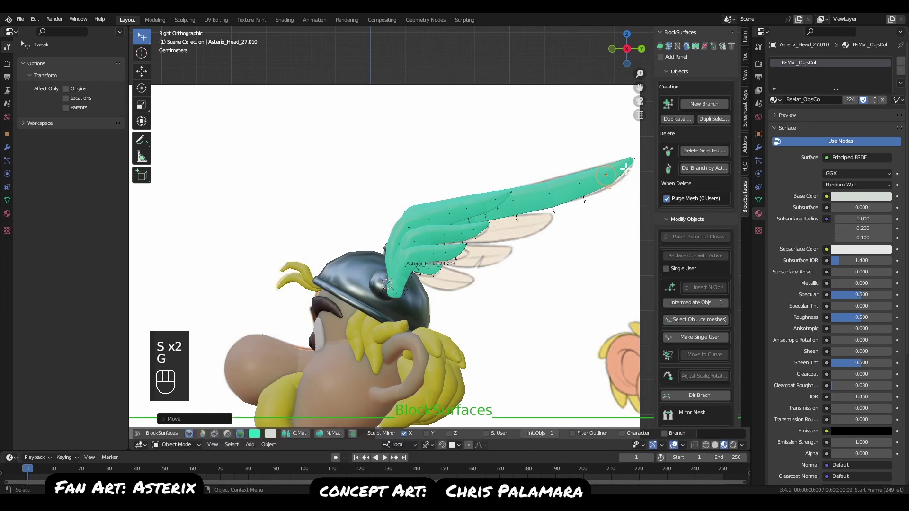
pyautogui.click(621, 166)
# Viewed from the front, rotate and reposition the top feather from its third segment so it leans toward the helmet.
pyautogui.moveTo(532, 271); pyautogui.dragTo(586, 334, button='middle')
pyautogui.press('Left')
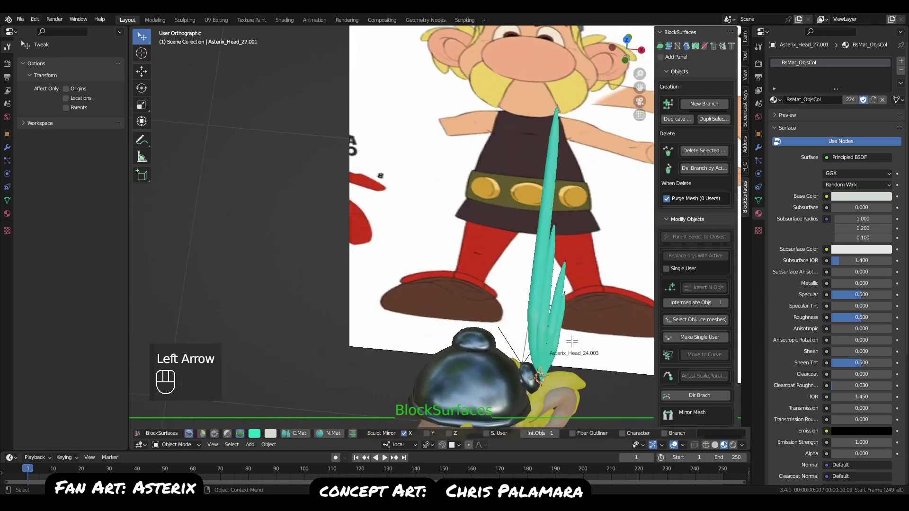
pyautogui.press('Up')
pyautogui.press('Up')
pyautogui.press('Up')
pyautogui.press('Up')
pyautogui.press('Up')
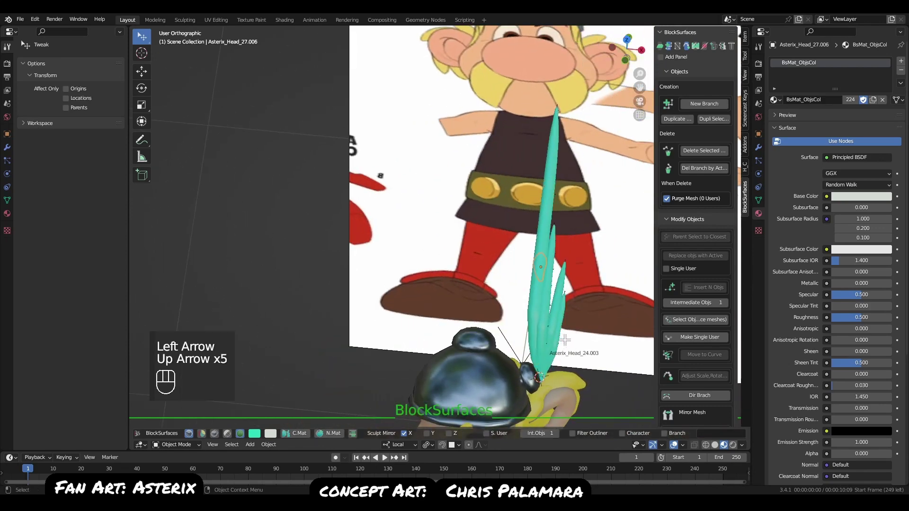
pyautogui.press('Down')
pyautogui.press('Down')
pyautogui.moveTo(565, 339); pyautogui.dragTo(591, 353, button='middle')
pyautogui.press('Up')
pyautogui.press('r')
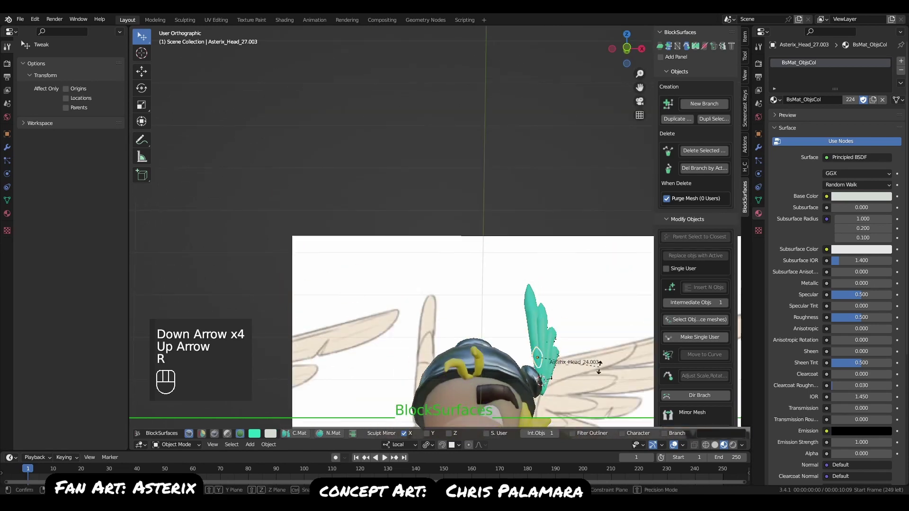
pyautogui.click(597, 365)
pyautogui.press('g')
pyautogui.click(596, 377)
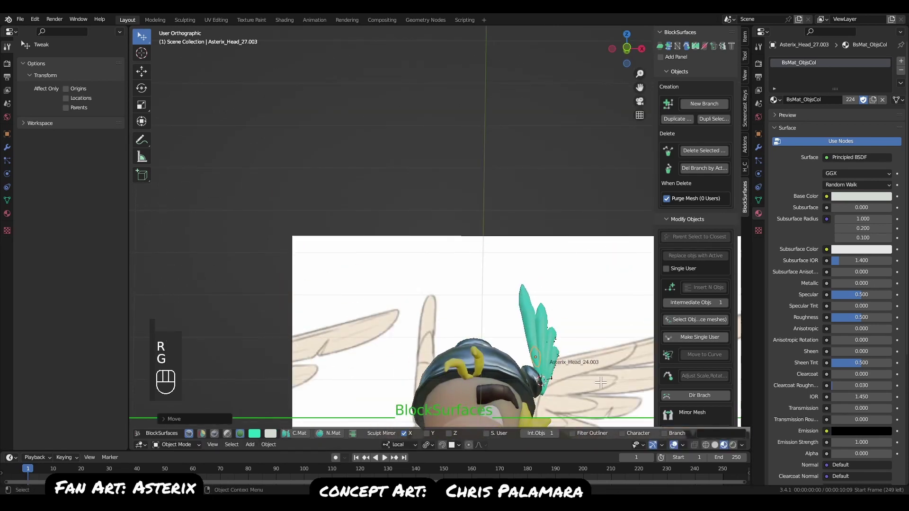
pyautogui.press('r')
pyautogui.click(594, 388)
pyautogui.press('g')
pyautogui.click(589, 390)
pyautogui.moveTo(589, 389)
pyautogui.mouseDown(button='middle')
pyautogui.moveTo(587, 379)
pyautogui.moveTo(587, 398)
pyautogui.mouseUp(button='middle')
# Duplicate the top feather branch in side view, then scale down and rotate the copy toward the reference's second feather.
pyautogui.moveTo(445, 341); pyautogui.dragTo(462, 311, button='middle')
pyautogui.press('q')
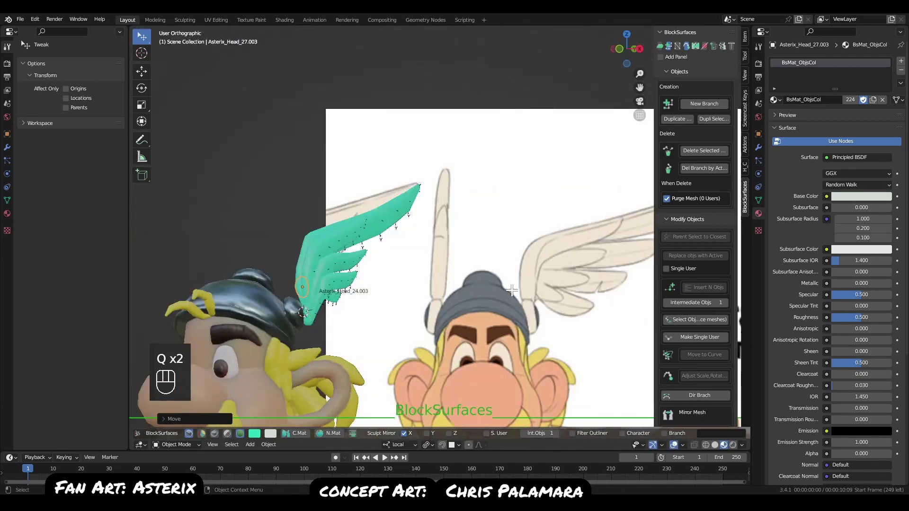
pyautogui.keyDown('ctrl'); pyautogui.keyDown('alt'); pyautogui.click(457, 227); pyautogui.keyUp('alt'); pyautogui.keyUp('ctrl')
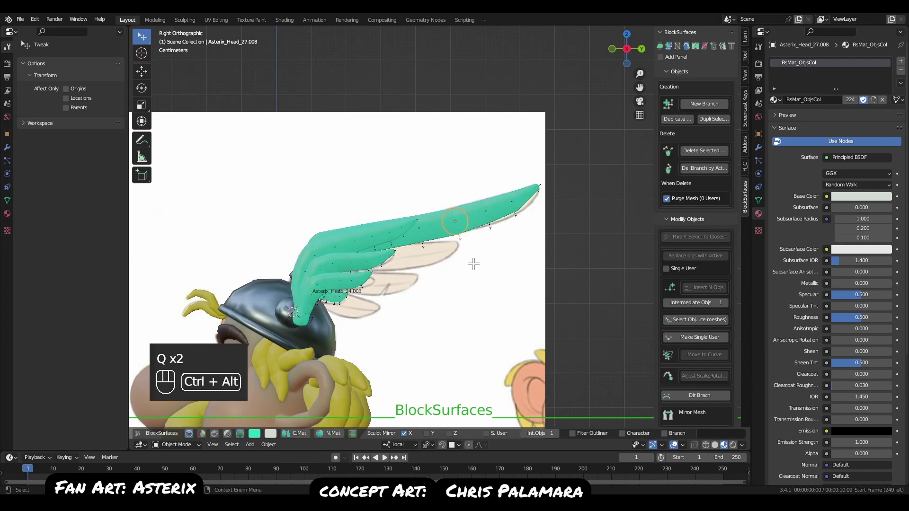
pyautogui.hotkey('ctrl', 'alt', 'd')
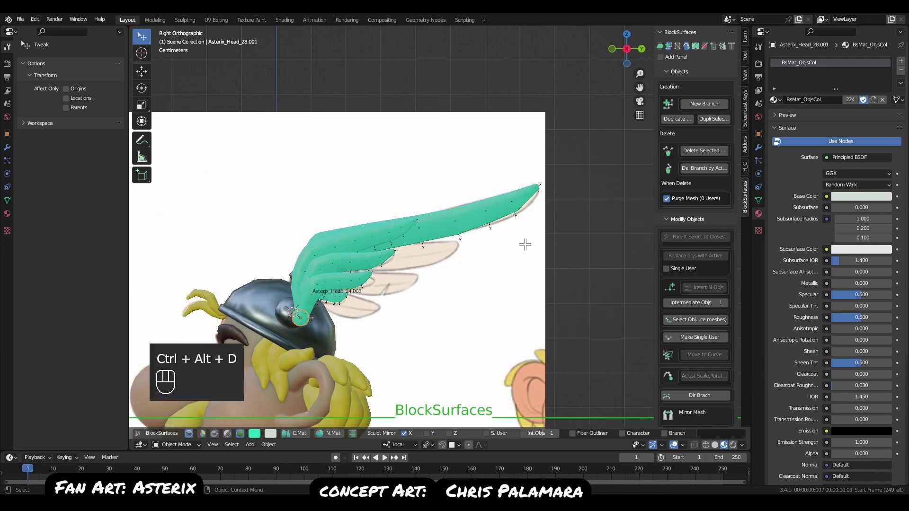
pyautogui.press('s')
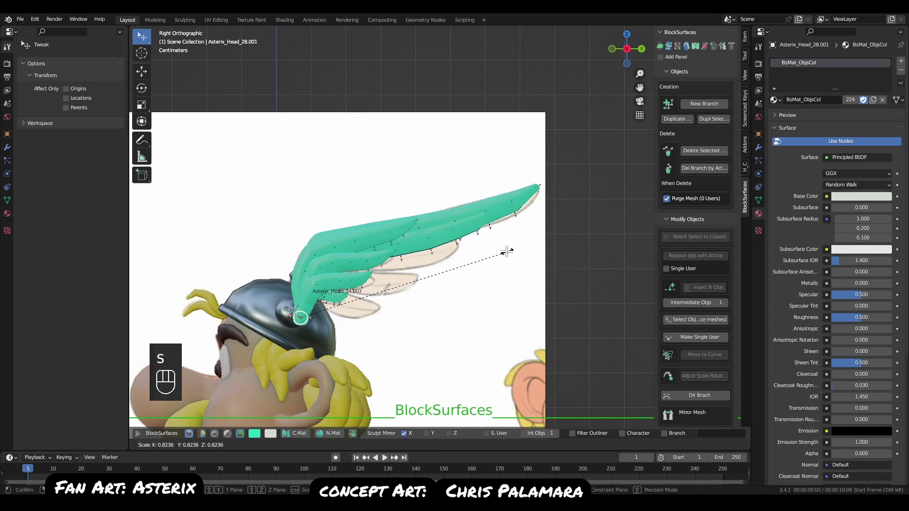
pyautogui.click(471, 255)
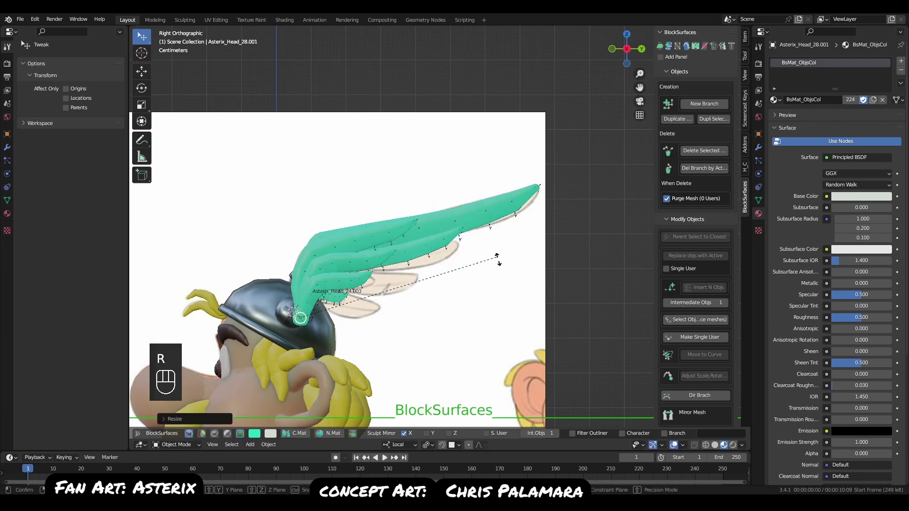
pyautogui.press('r')
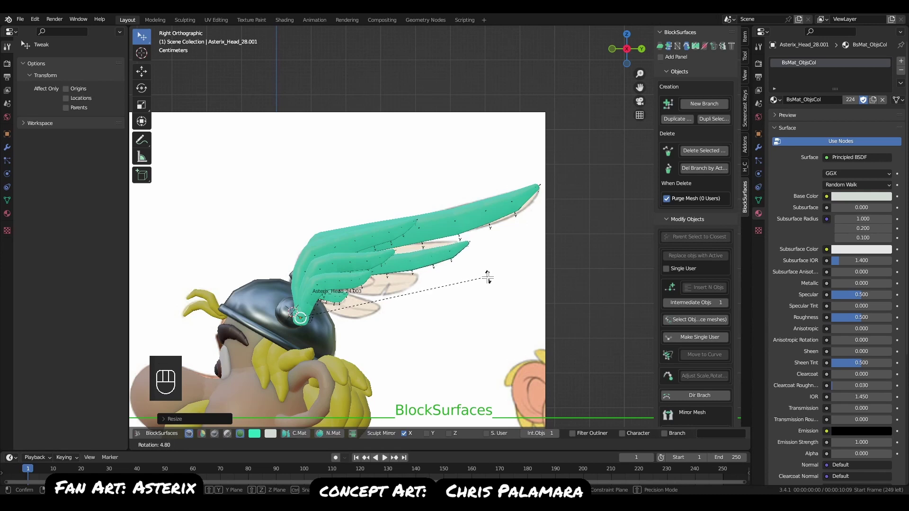
pyautogui.click(488, 278)
# Move, rotate and scale up the second feather from the segment at its bend by about 1.08.
pyautogui.press('Up')
pyautogui.press('Up')
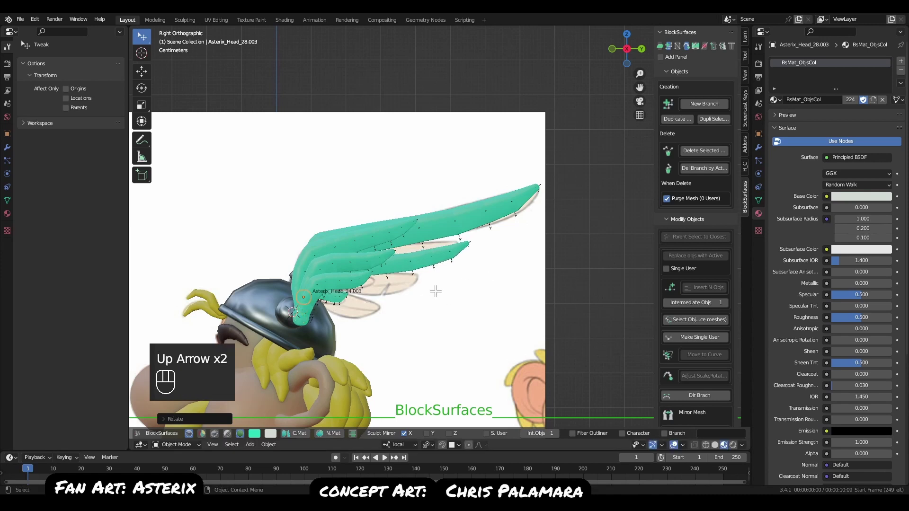
pyautogui.press('g')
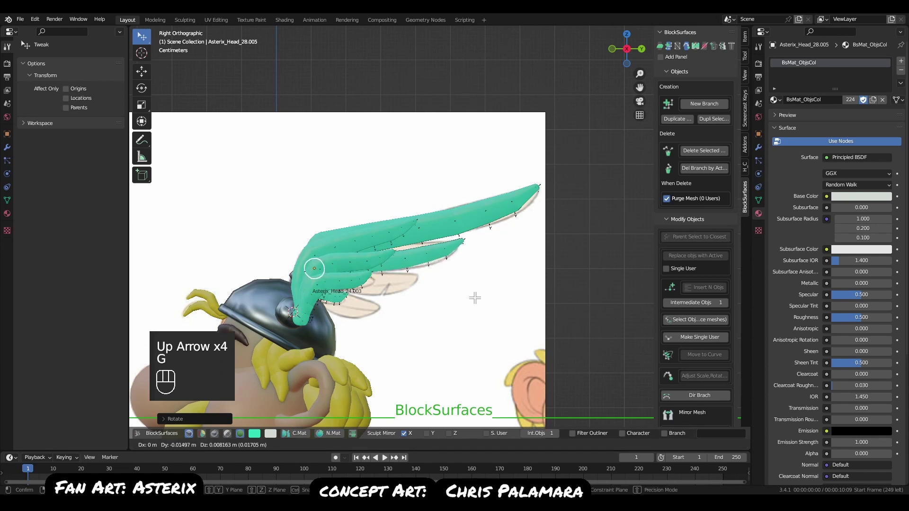
pyautogui.press('r')
pyautogui.press('s')
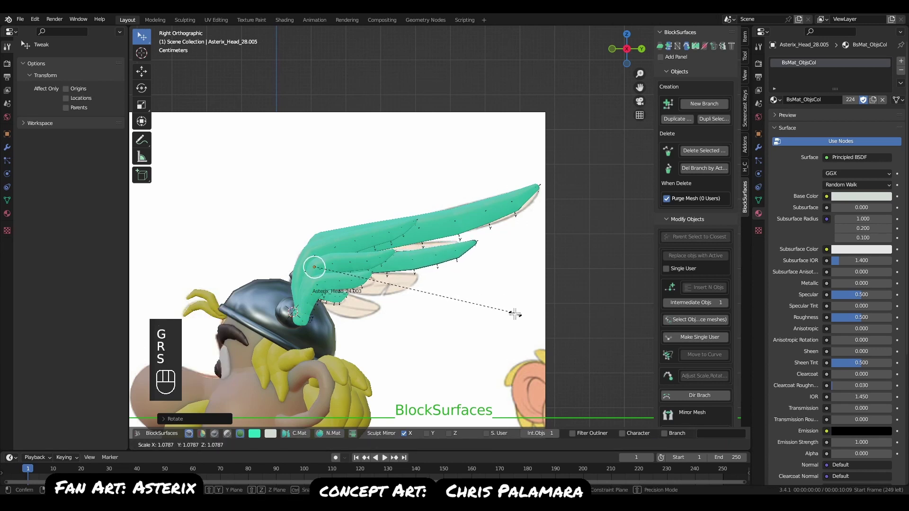
pyautogui.click(515, 315)
# Scale up the second feather from the segment just past the bend and move it to fit the reference.
pyautogui.press('Up')
pyautogui.press('s')
pyautogui.click(524, 314)
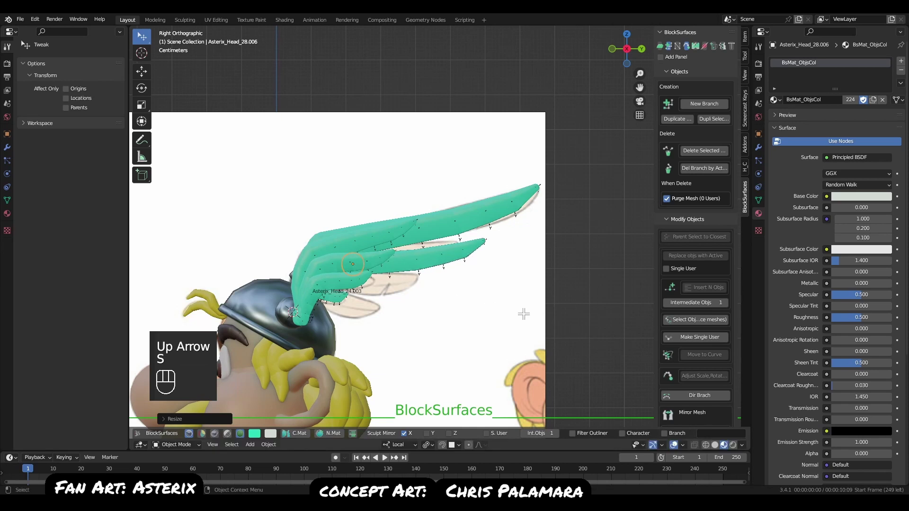
pyautogui.press('g')
pyautogui.click(520, 311)
pyautogui.press('g')
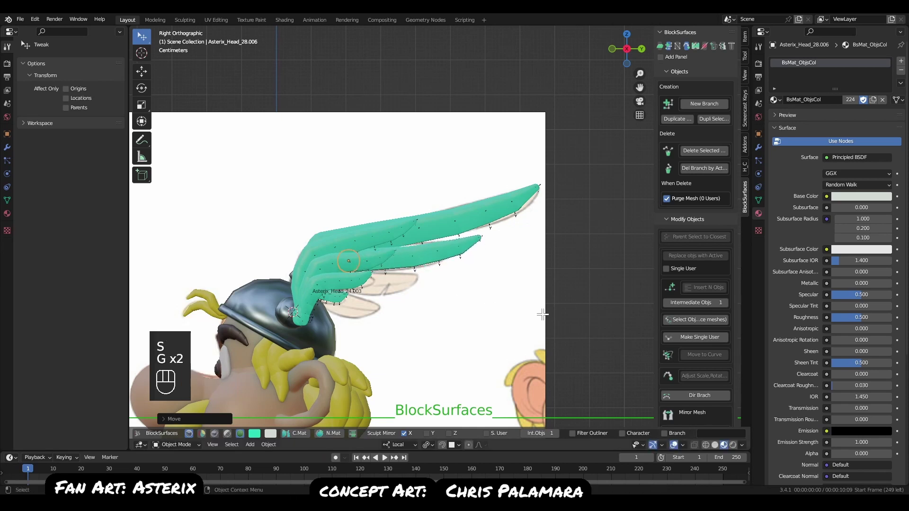
pyautogui.click(538, 314)
# Move the second feather's segment two places farther out inward and scale it up slightly.
pyautogui.press('Up')
pyautogui.press('Up')
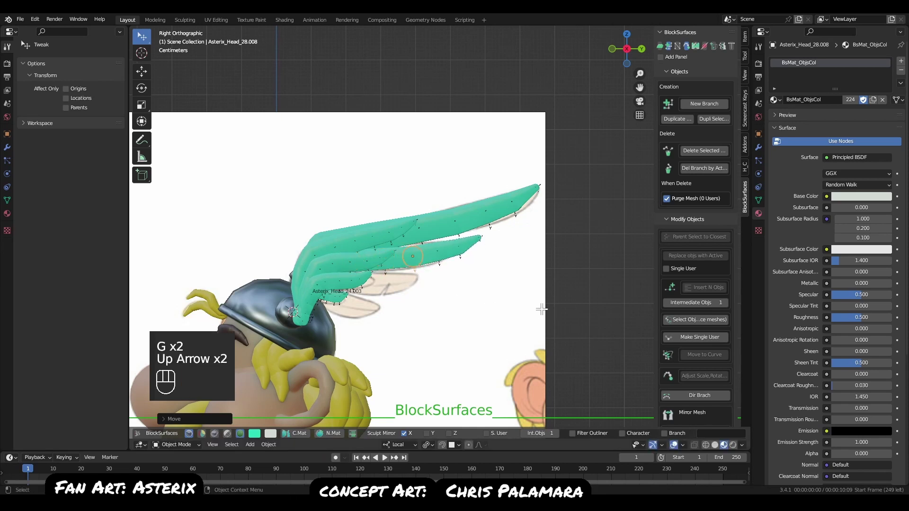
pyautogui.press('g')
pyautogui.press('s')
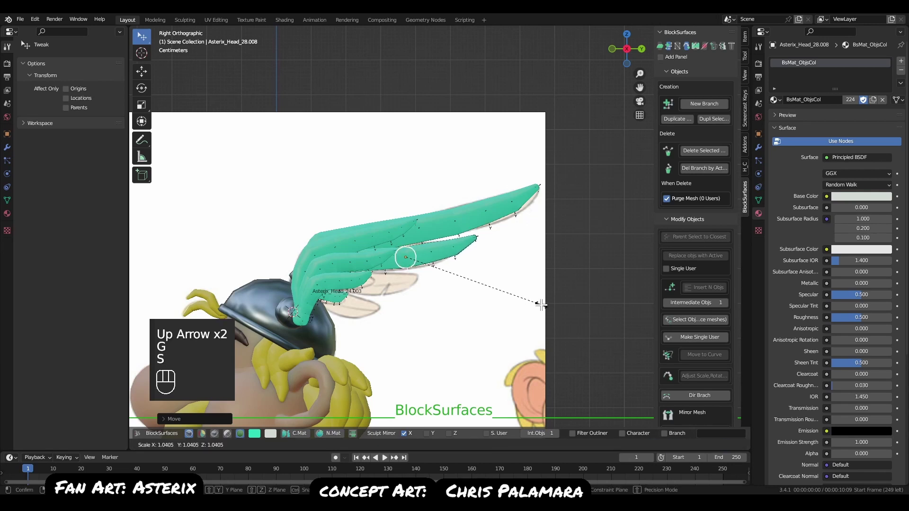
pyautogui.click(541, 306)
# Move the second feather's following segment inward and scale it up to match the reference feather's width.
pyautogui.click(430, 257)
pyautogui.press('g')
pyautogui.click(490, 292)
pyautogui.press('s')
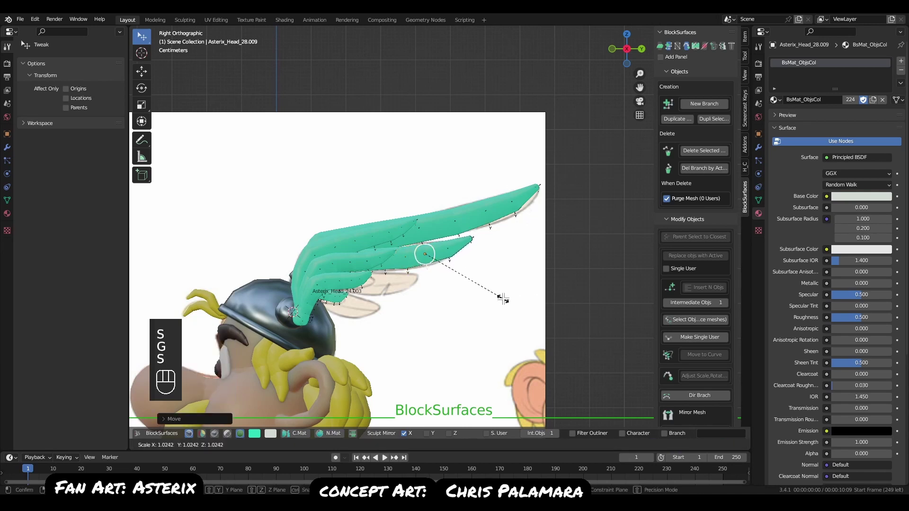
pyautogui.click(503, 299)
pyautogui.press('g')
pyautogui.click(509, 303)
pyautogui.press('s')
pyautogui.click(510, 307)
# Move the second feather's last segment inward and resize it, then place the tip on the reference feather's end.
pyautogui.click(449, 253)
pyautogui.press('g')
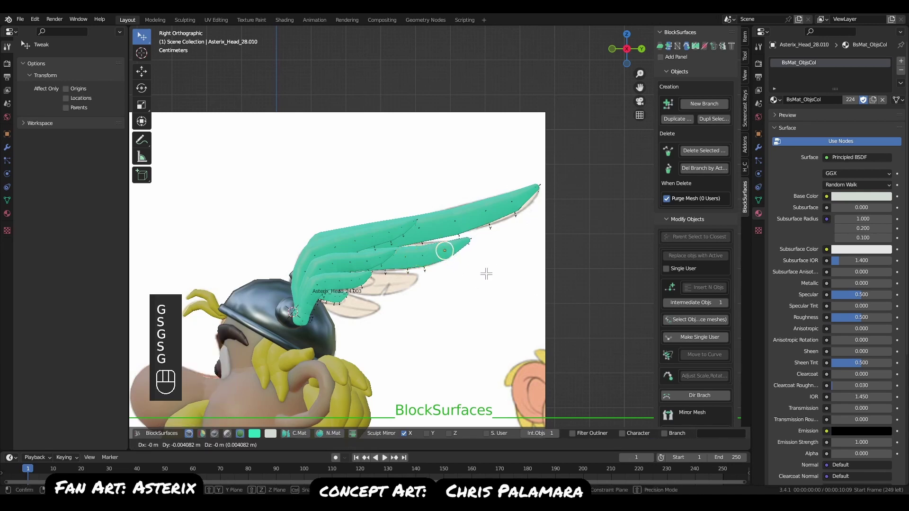
pyautogui.click(483, 274)
pyautogui.press('s')
pyautogui.click(492, 287)
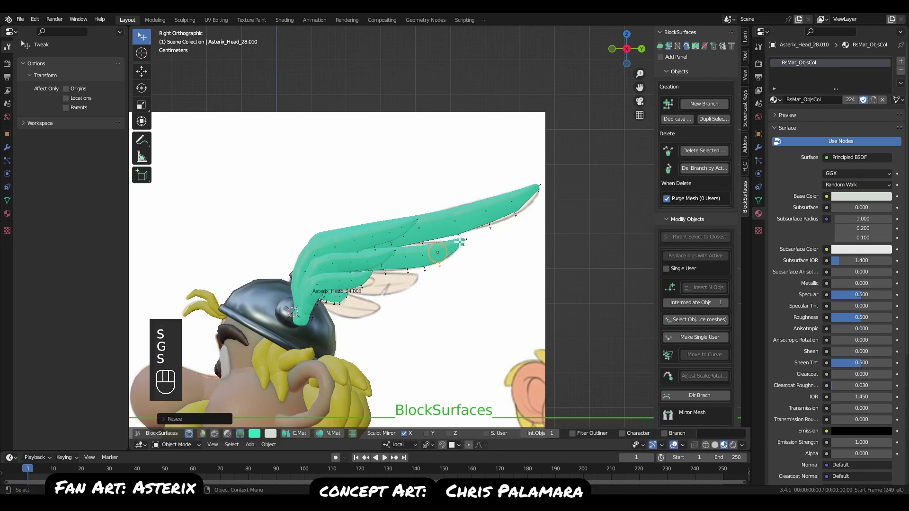
pyautogui.click(460, 242)
pyautogui.press('g')
pyautogui.click(478, 256)
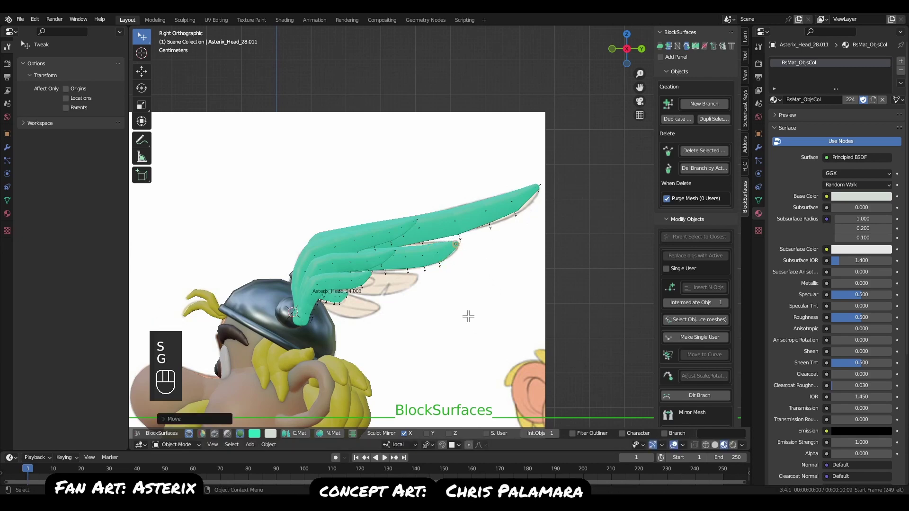
# Viewed from the wing's other side, move and rotate a segment of the second feather to adjust its depth and angle.
pyautogui.moveTo(468, 316); pyautogui.dragTo(292, 318, button='middle')
pyautogui.keyDown('alt'); pyautogui.middleClick(516, 256); pyautogui.keyUp('alt')
pyautogui.scroll(3, 408, 250)
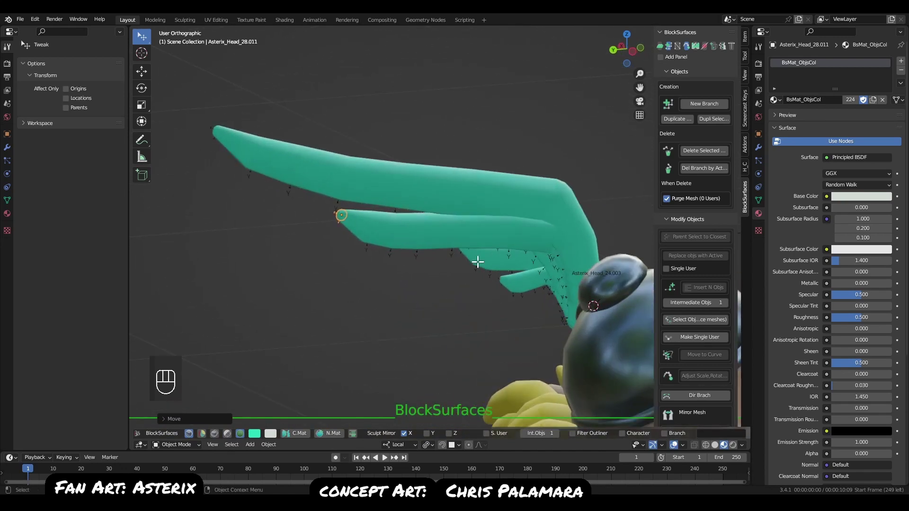
pyautogui.click(545, 236)
pyautogui.press('Up')
pyautogui.press('Up')
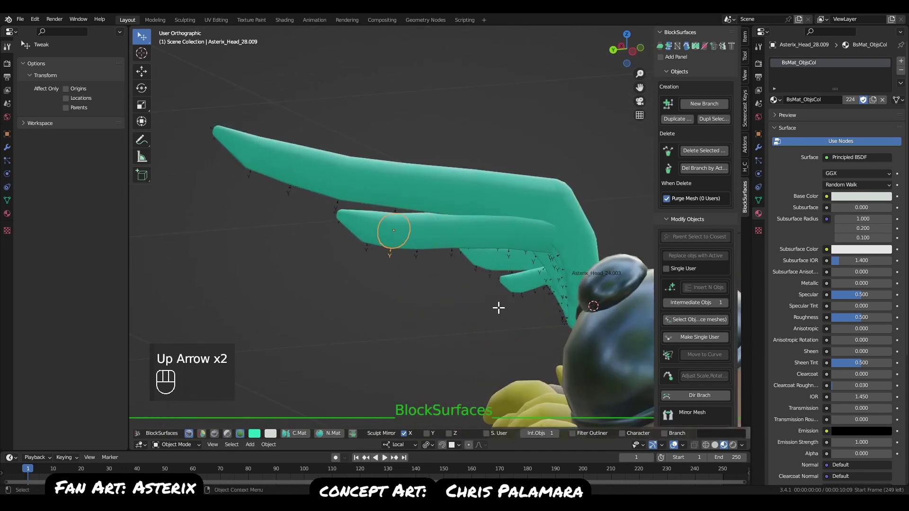
pyautogui.press('Down')
pyautogui.press('Down')
pyautogui.press('Down')
pyautogui.moveTo(497, 311); pyautogui.dragTo(415, 293, button='middle')
pyautogui.press('Up')
pyautogui.press('g')
pyautogui.click(568, 284)
pyautogui.press('r')
pyautogui.click(614, 274)
pyautogui.press('r')
pyautogui.click(619, 251)
# Duplicate the second feather branch in side view and select the segment at the copy's bend.
pyautogui.press('q')
pyautogui.press('q')
pyautogui.keyDown('alt'); pyautogui.moveTo(454, 271); pyautogui.dragTo(407, 251, button='right'); pyautogui.keyUp('alt')
pyautogui.click(499, 216)
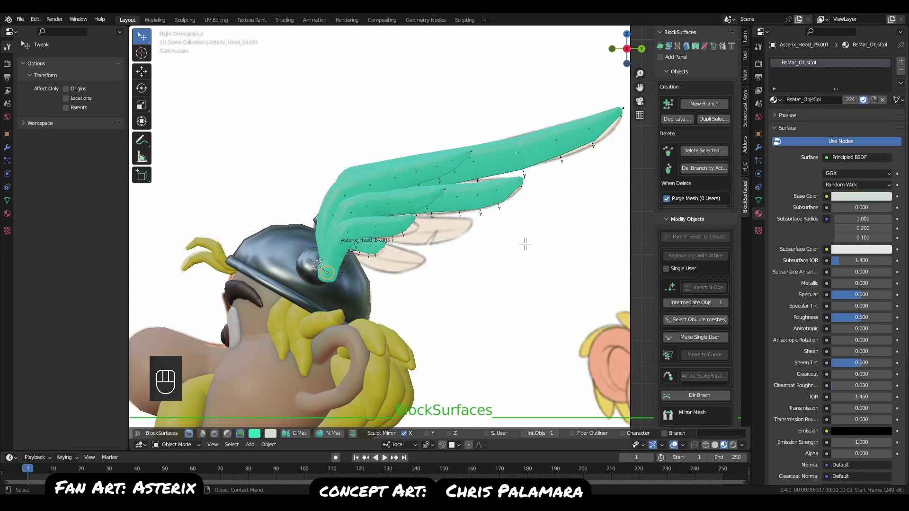
pyautogui.press('Up')
pyautogui.press('Up')
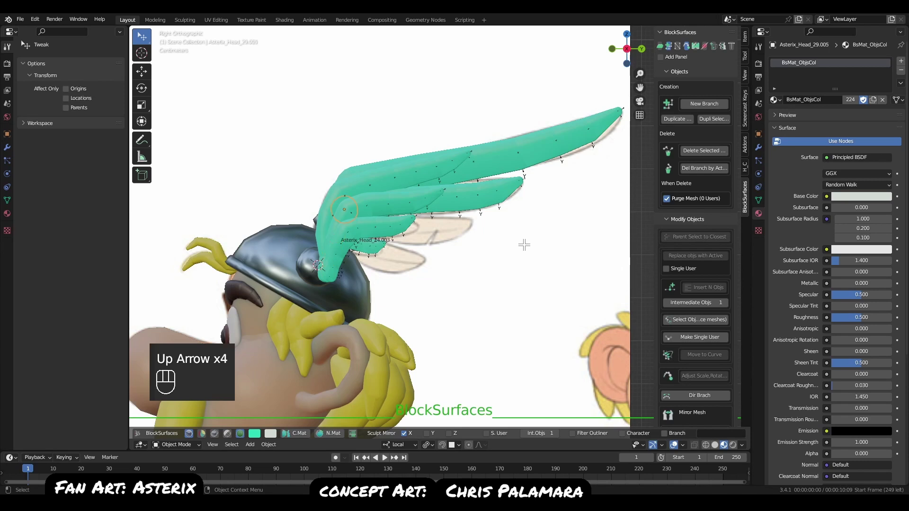
# Delete the three base segments of the duplicated feather and select the first remaining segment of the copy.
pyautogui.press('Down')
pyautogui.press('Down')
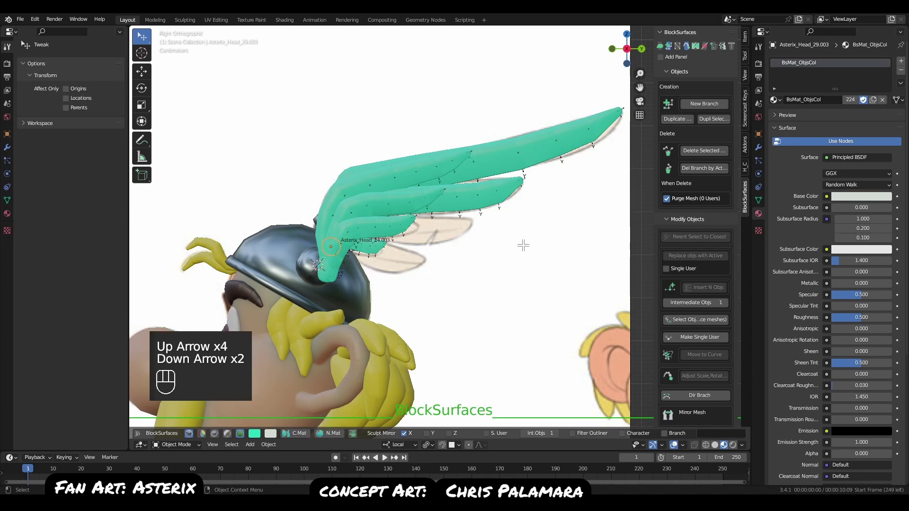
pyautogui.hotkey('ctrl', 'alt', 'b')
pyautogui.hotkey('ctrl', 'alt', 'b')
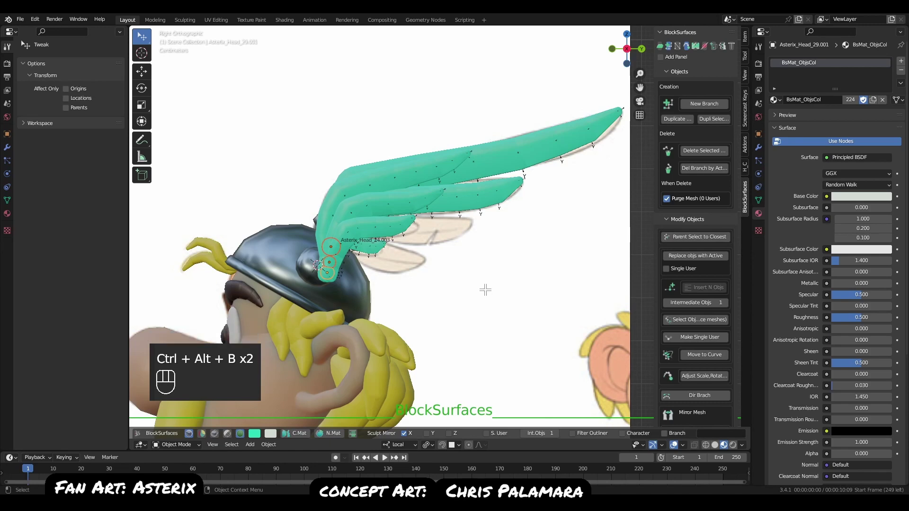
pyautogui.press('x')
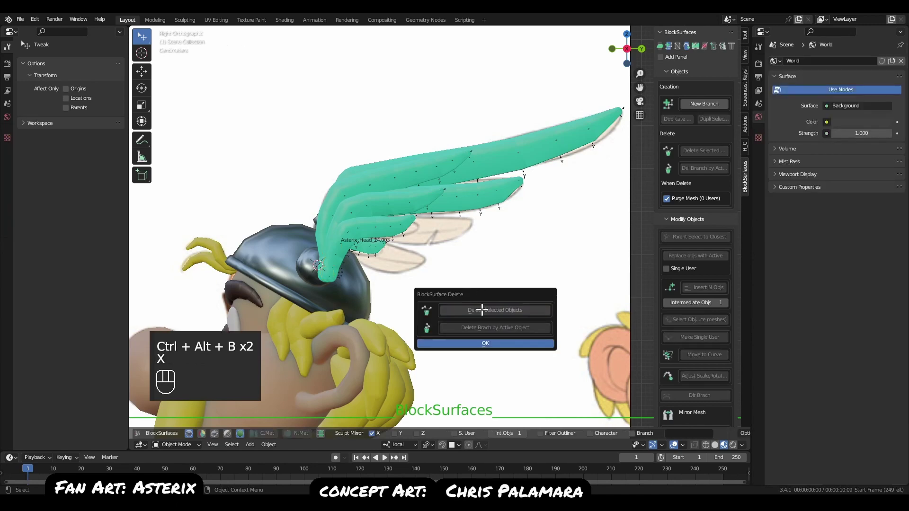
pyautogui.click(488, 342)
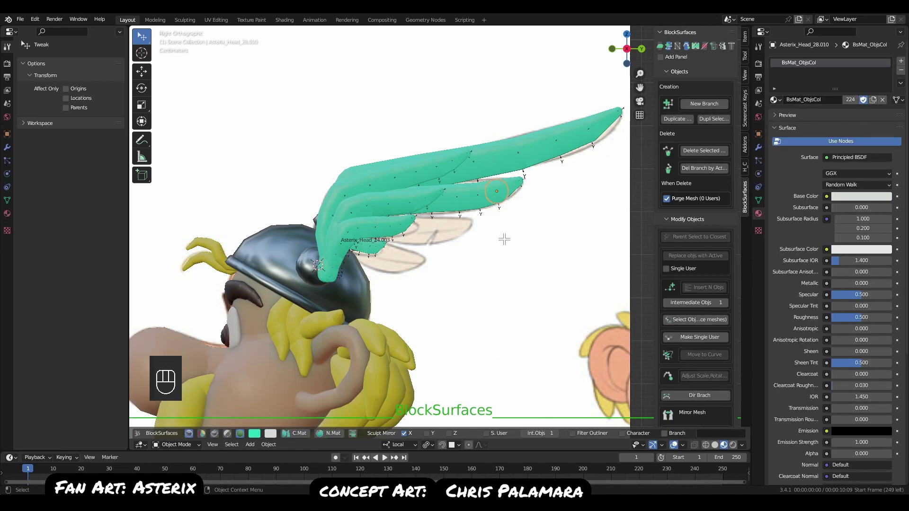
pyautogui.hotkey('ctrl', 'l')
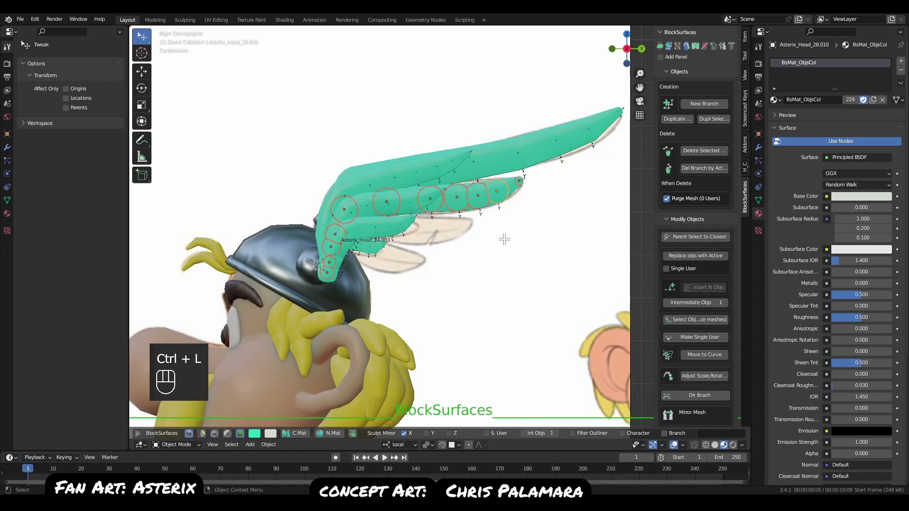
pyautogui.click(506, 199)
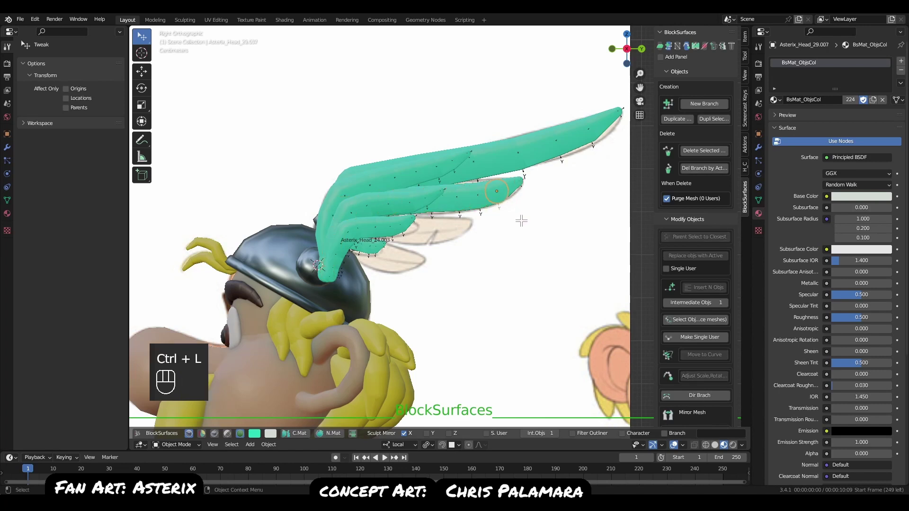
pyautogui.press('Left')
pyautogui.press('r')
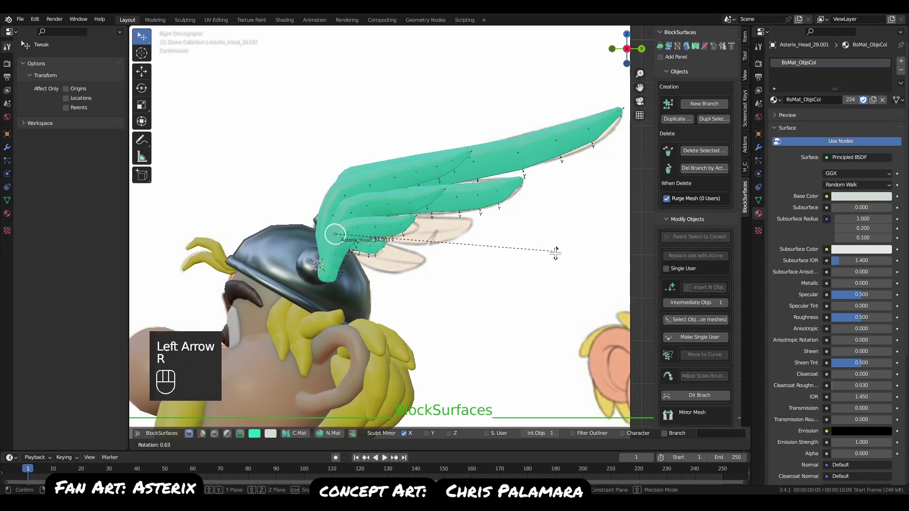
pyautogui.press('Escape')
pyautogui.press('g')
pyautogui.press('Escape')
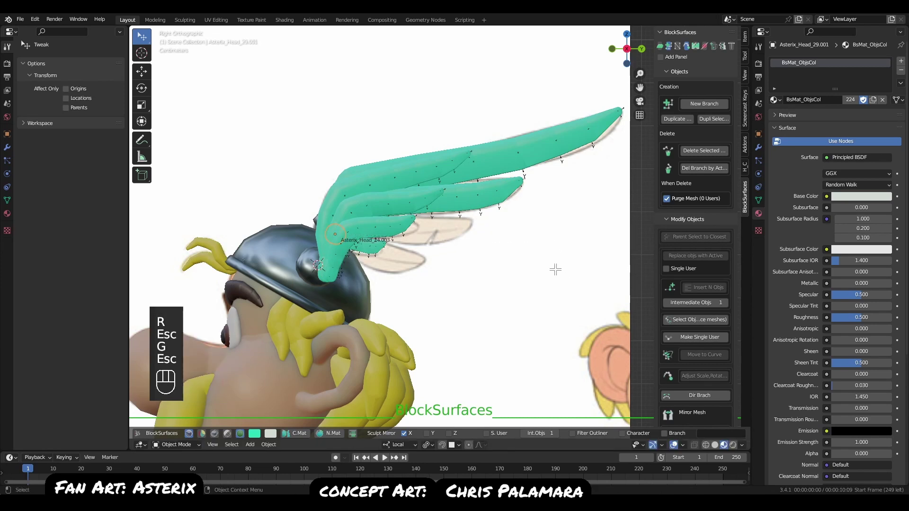
pyautogui.press('p')
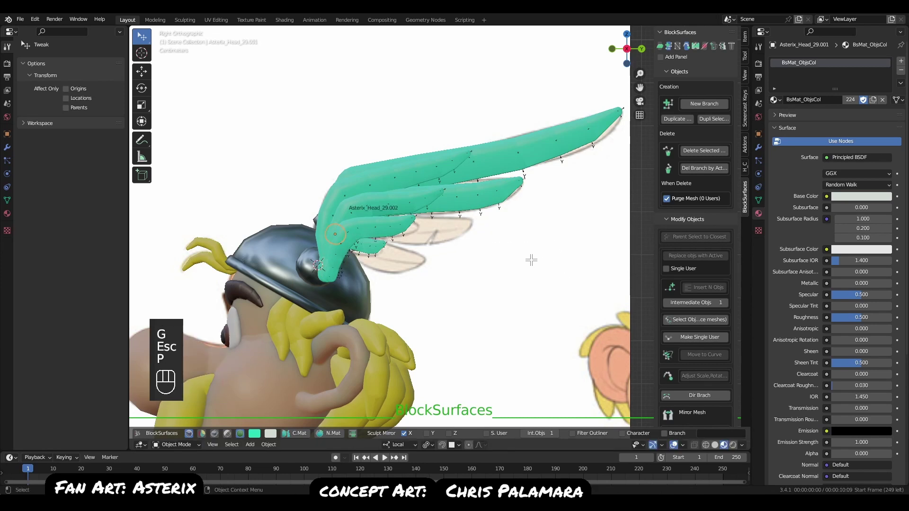
pyautogui.press('p')
pyautogui.press('g')
pyautogui.press('Escape')
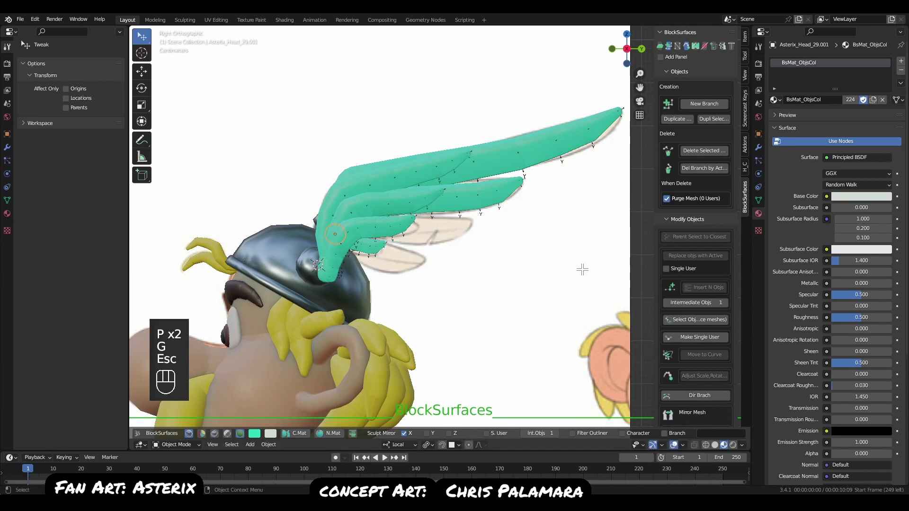
# Rotate the copied feather downward, scale it down and move it onto the third feather of the reference wing.
pyautogui.press('r')
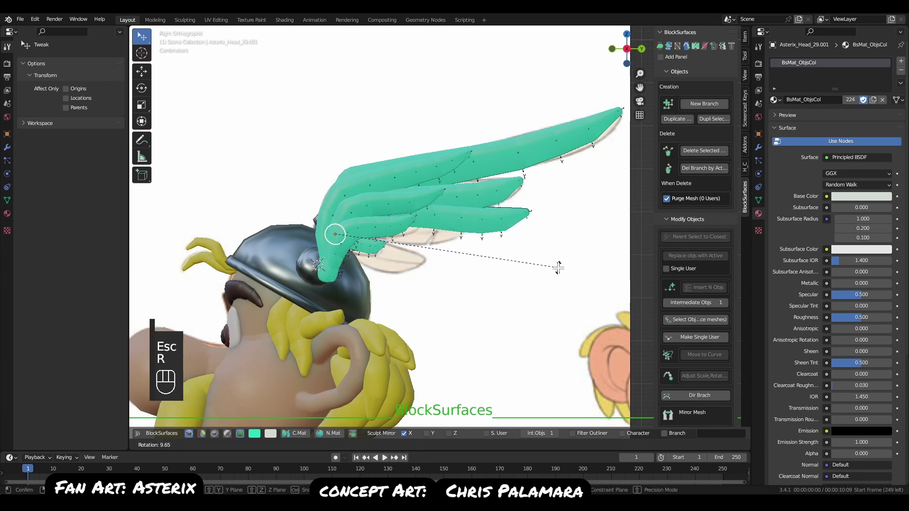
pyautogui.click(560, 263)
pyautogui.press('s')
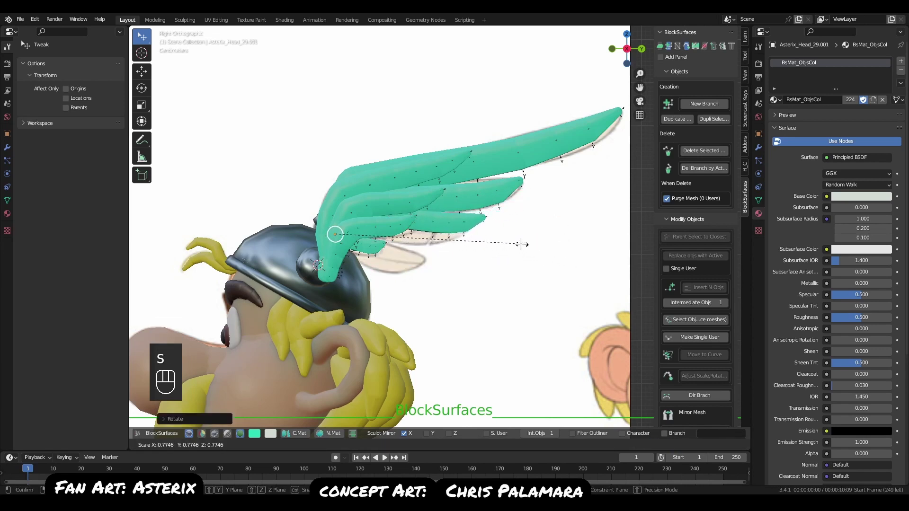
pyautogui.click(510, 242)
pyautogui.press('r')
pyautogui.click(536, 253)
pyautogui.press('g')
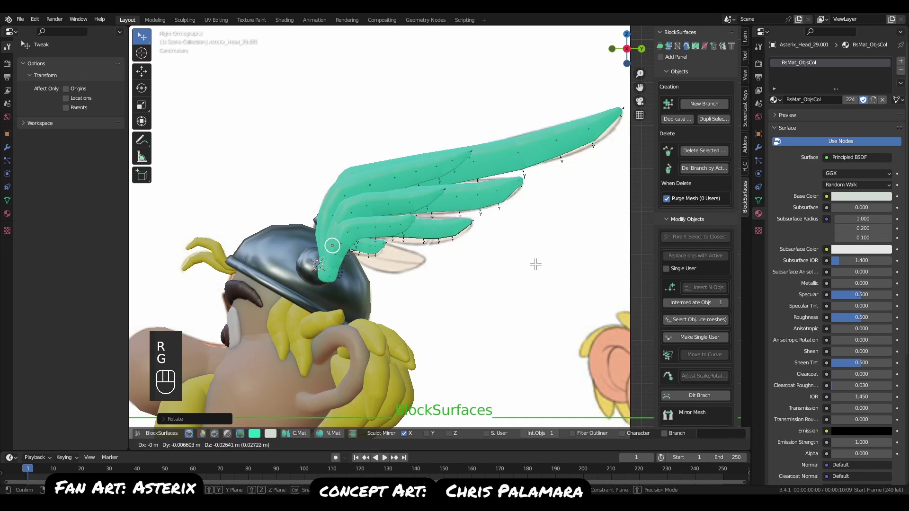
pyautogui.click(535, 265)
# Widen the third feather's segment just past the bend along its local Y axis and rotate it slightly.
pyautogui.press('Up')
pyautogui.press('Up')
pyautogui.press('Up')
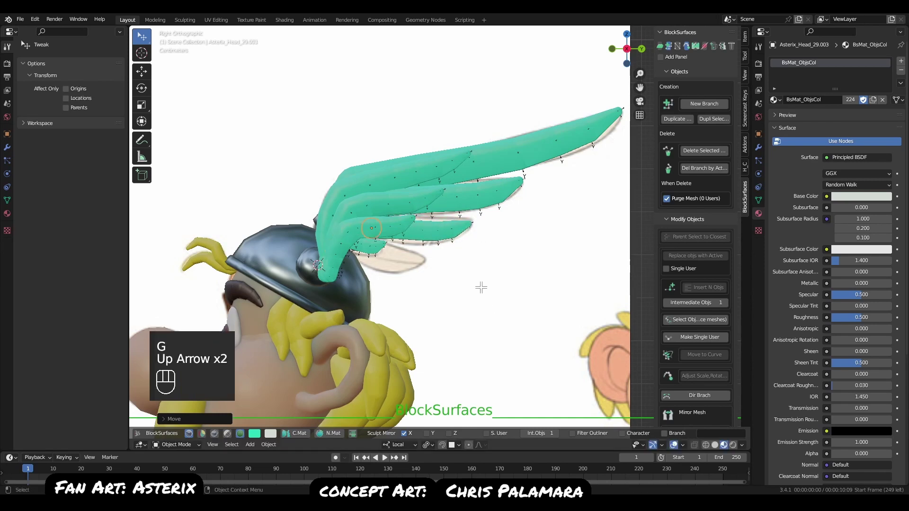
pyautogui.press('Down')
pyautogui.press('s')
pyautogui.press('z')
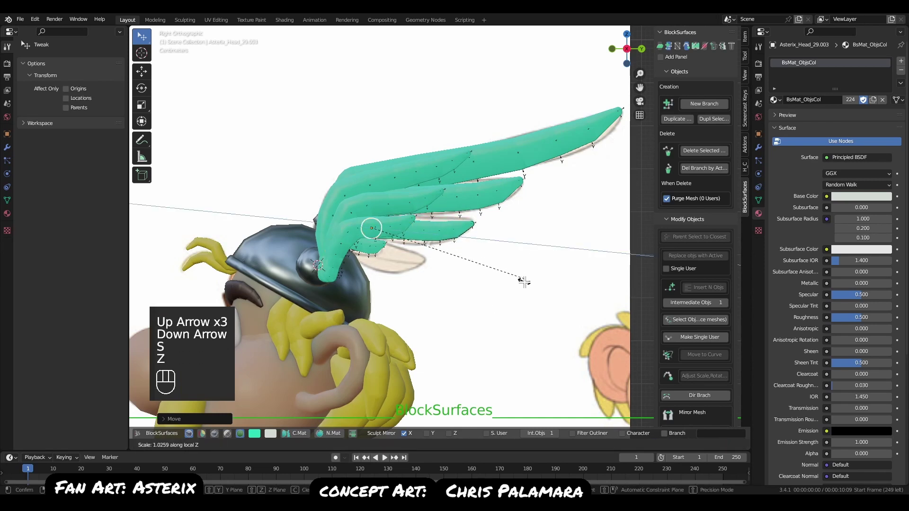
pyautogui.press('y')
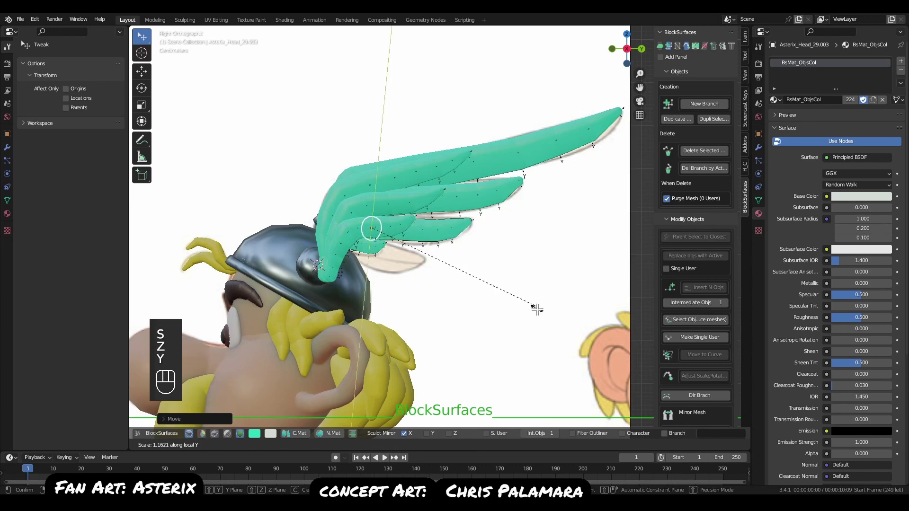
pyautogui.click(548, 334)
pyautogui.press('r')
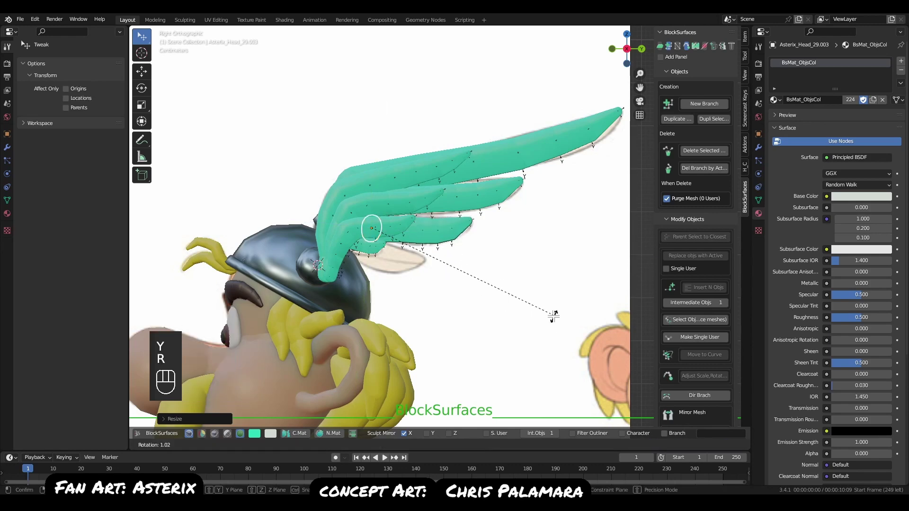
pyautogui.click(553, 316)
# Duplicate the third feather branch in the right side view as the base for the lowest feather.
pyautogui.moveTo(535, 316); pyautogui.dragTo(323, 323, button='middle')
pyautogui.moveTo(324, 322); pyautogui.dragTo(426, 322)
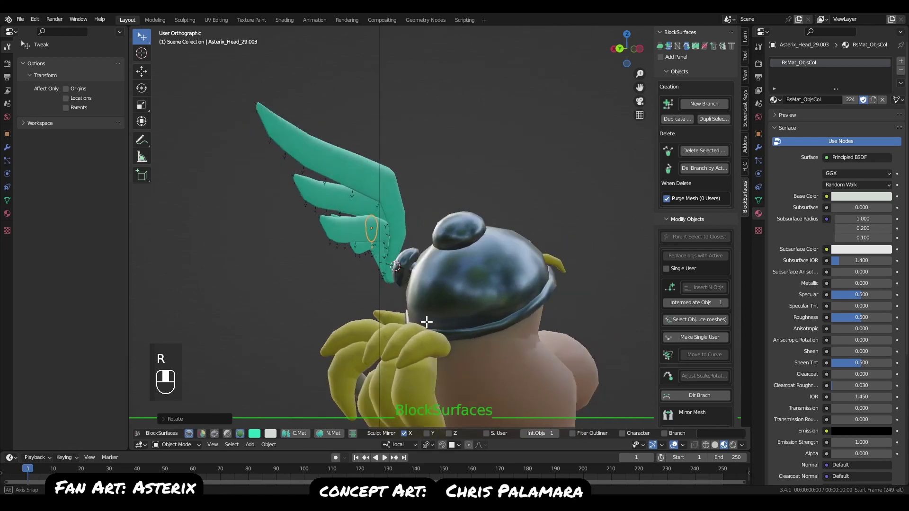
pyautogui.moveTo(427, 323); pyautogui.dragTo(440, 313, button='middle')
pyautogui.press('q')
pyautogui.press('q')
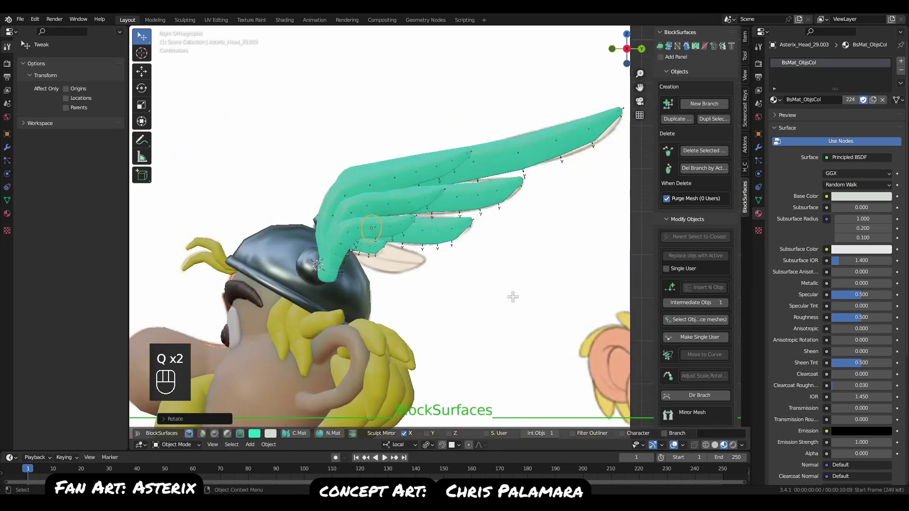
pyautogui.keyDown('ctrl'); pyautogui.keyDown('alt'); pyautogui.moveTo(513, 296); pyautogui.dragTo(422, 286); pyautogui.keyUp('alt'); pyautogui.keyUp('ctrl')
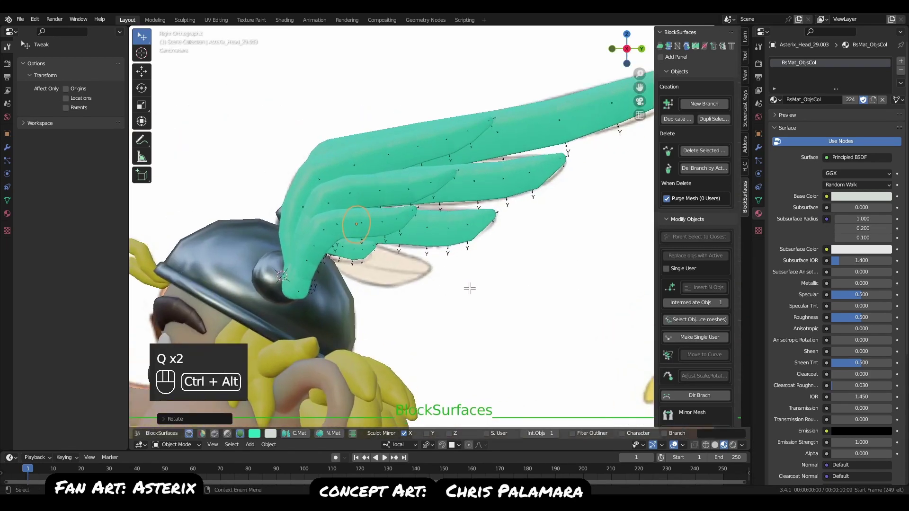
pyautogui.hotkey('ctrl', 'alt', 'd')
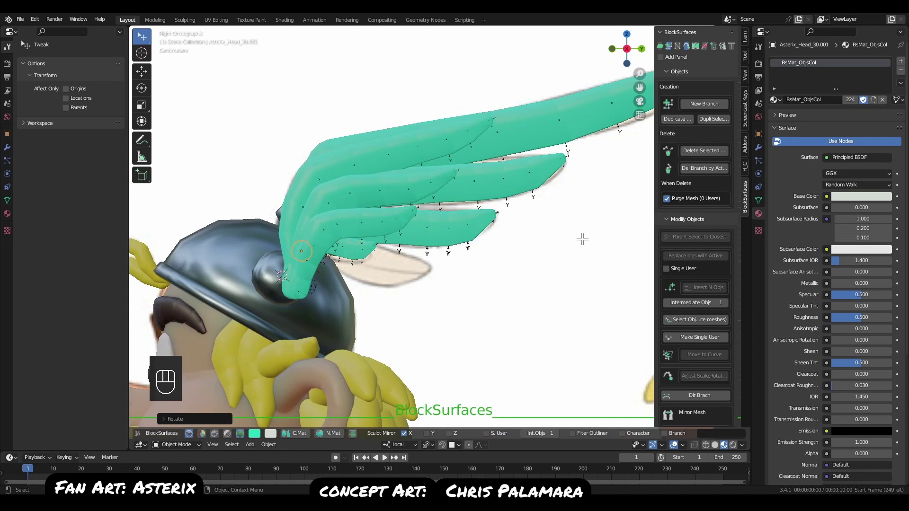
# Rotate and move the new copy from its root segment down toward the lowest reference feather.
pyautogui.press('r')
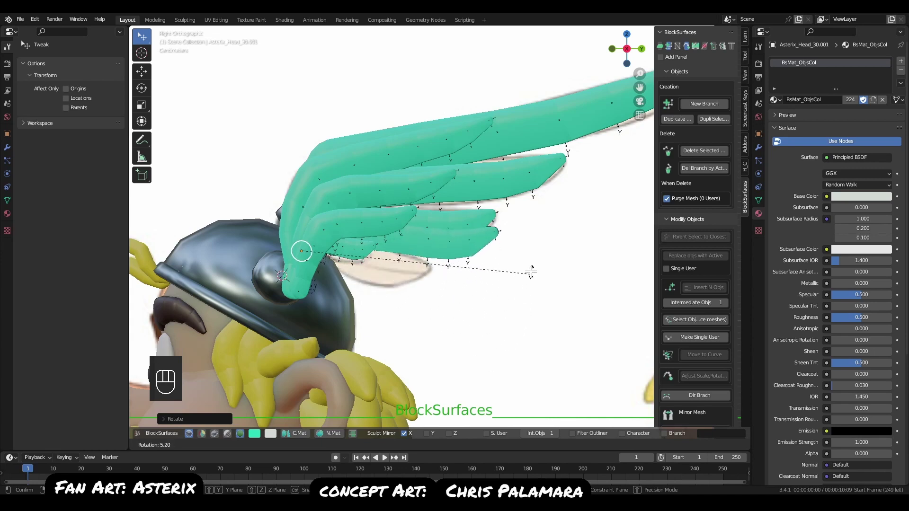
pyautogui.press('g')
pyautogui.press('r')
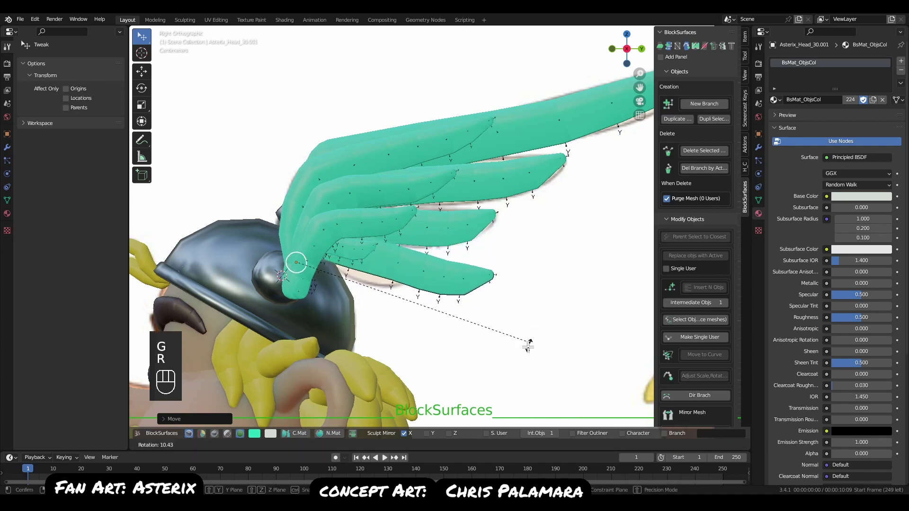
pyautogui.click(471, 345)
# Move the lowest feather's segment past the bend inward and delete the segment following it to shorten the feather.
pyautogui.click(351, 274)
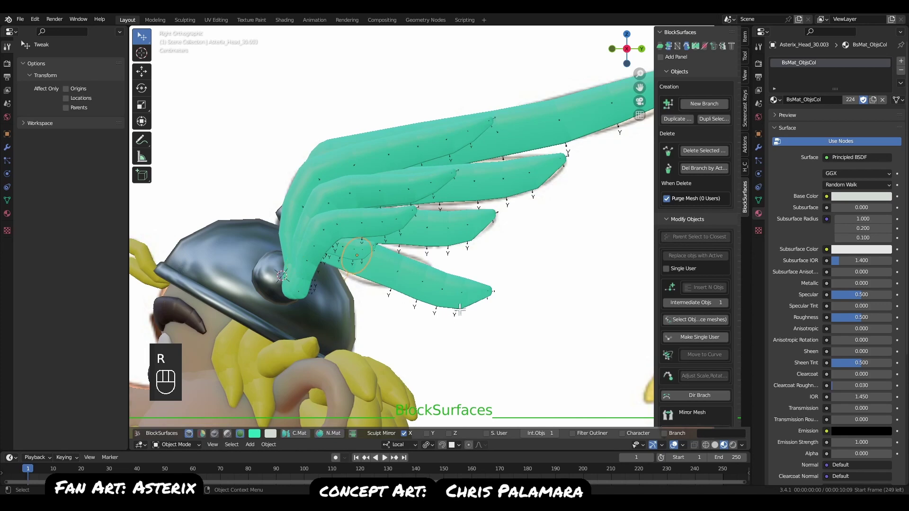
pyautogui.press('g')
pyautogui.click(395, 271)
pyautogui.press('x')
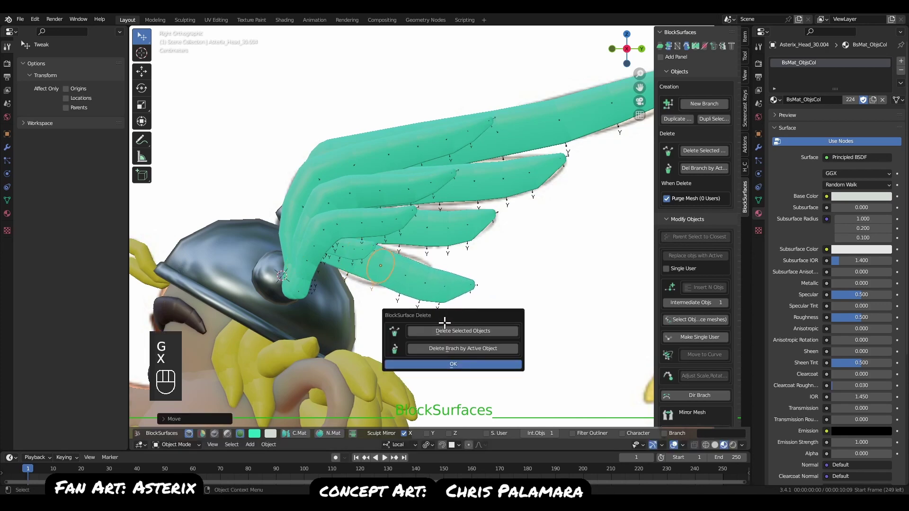
pyautogui.click(443, 330)
# Move the lowest feather's outer segments inward and rotate them to fit the reference feather, then deselect everything.
pyautogui.click(417, 288)
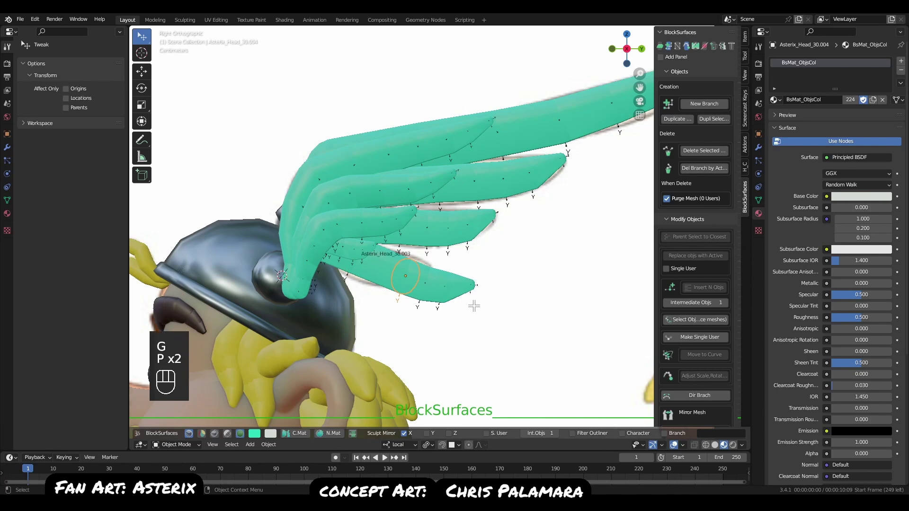
pyautogui.press('g')
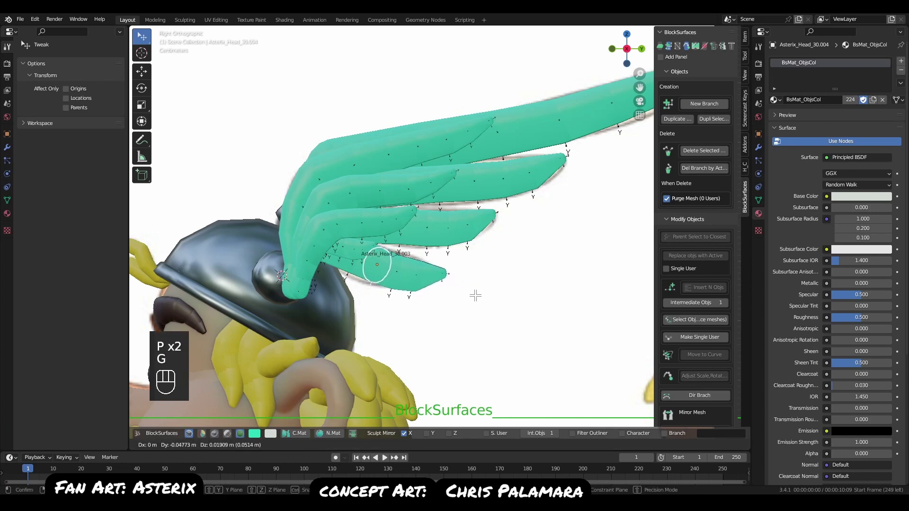
pyautogui.click(476, 295)
pyautogui.press('r')
pyautogui.press('g')
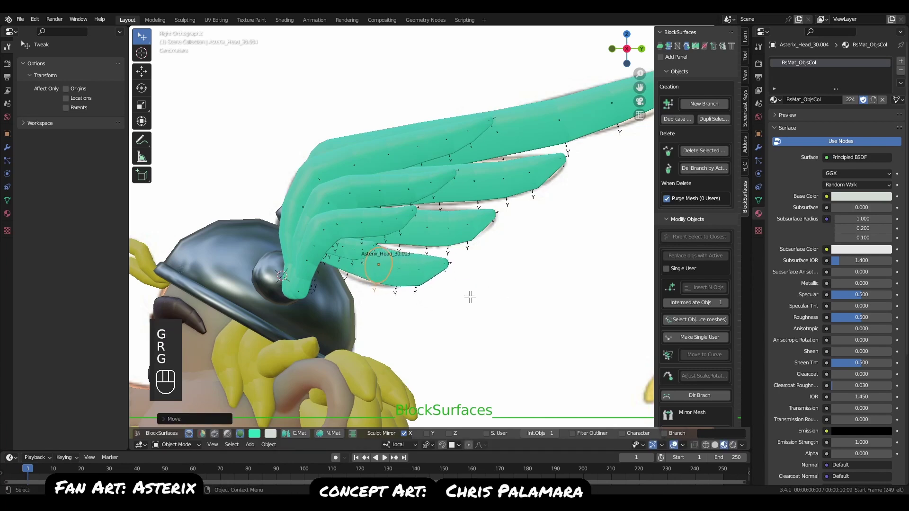
pyautogui.press('r')
pyautogui.click(506, 312)
pyautogui.hotkey('alt', 'a')
# Examine the feathered wing from the front and side against the helmet and the reference art.
pyautogui.moveTo(503, 327); pyautogui.dragTo(575, 318, button='middle')
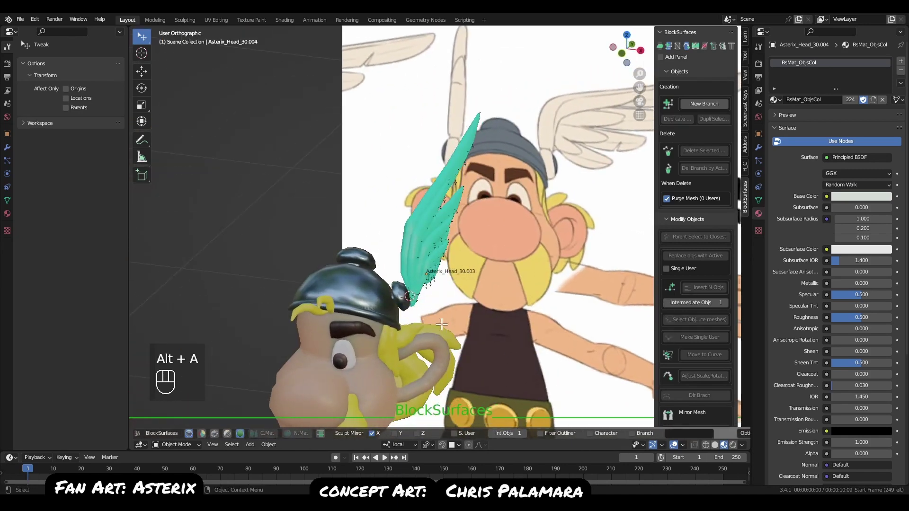
pyautogui.press('q')
pyautogui.moveTo(503, 325); pyautogui.dragTo(388, 306, button='middle')
pyautogui.press('q')
pyautogui.scroll(2, 447, 297)
pyautogui.press('q')
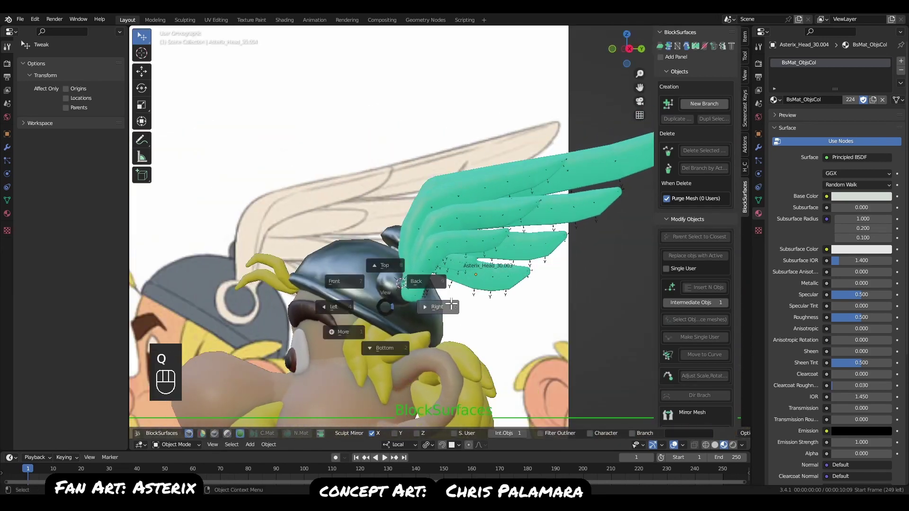
pyautogui.keyDown('alt'); pyautogui.moveTo(445, 304); pyautogui.dragTo(487, 259, button='middle'); pyautogui.keyUp('alt')
pyautogui.keyDown('alt'); pyautogui.moveTo(487, 259); pyautogui.dragTo(472, 285, button='right'); pyautogui.keyUp('alt')
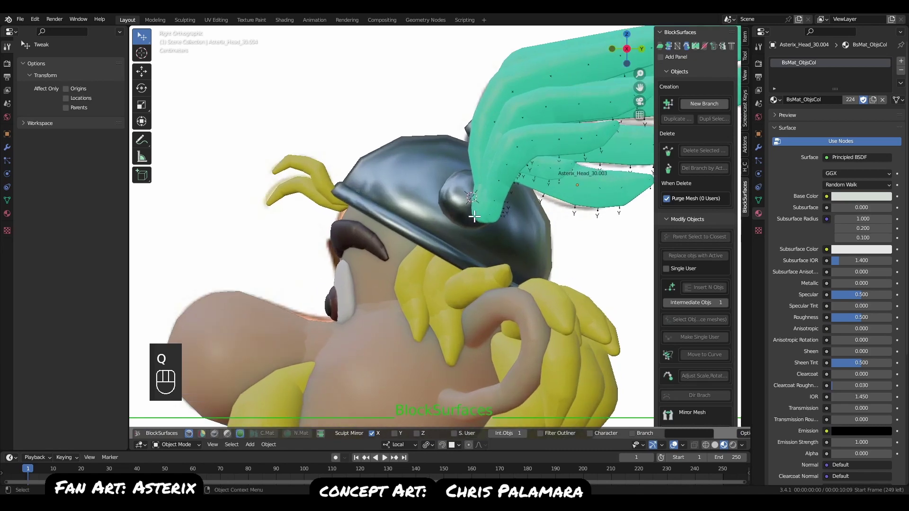
# Extend the wing's root segment with a new segment placed just below it over the helmet.
pyautogui.click(473, 217)
pyautogui.moveTo(474, 216); pyautogui.dragTo(537, 208, button='middle')
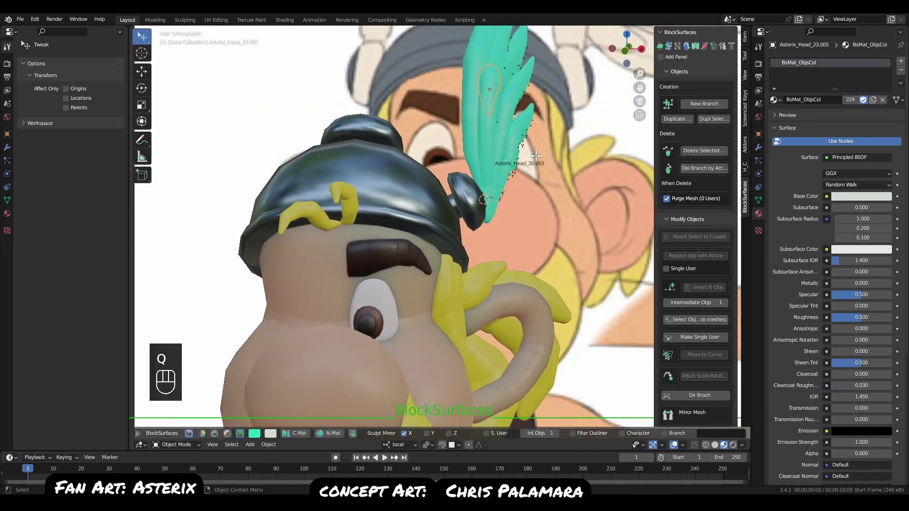
pyautogui.press('Left')
pyautogui.moveTo(527, 260); pyautogui.dragTo(435, 247, button='middle')
pyautogui.press('q')
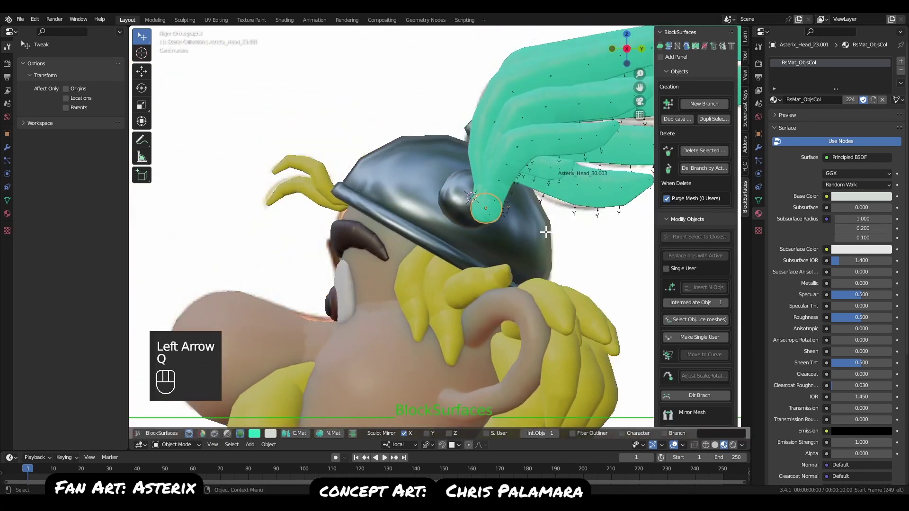
pyautogui.press('e')
pyautogui.click(513, 241)
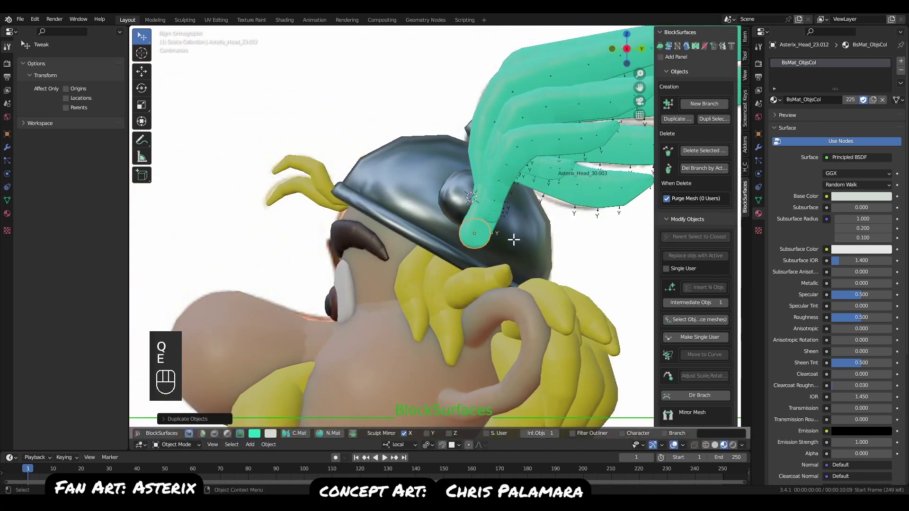
# Enlarge the wing's new root segment and shift it slightly upward on the side of the helmet.
pyautogui.press('s')
pyautogui.click(535, 273)
pyautogui.press('g')
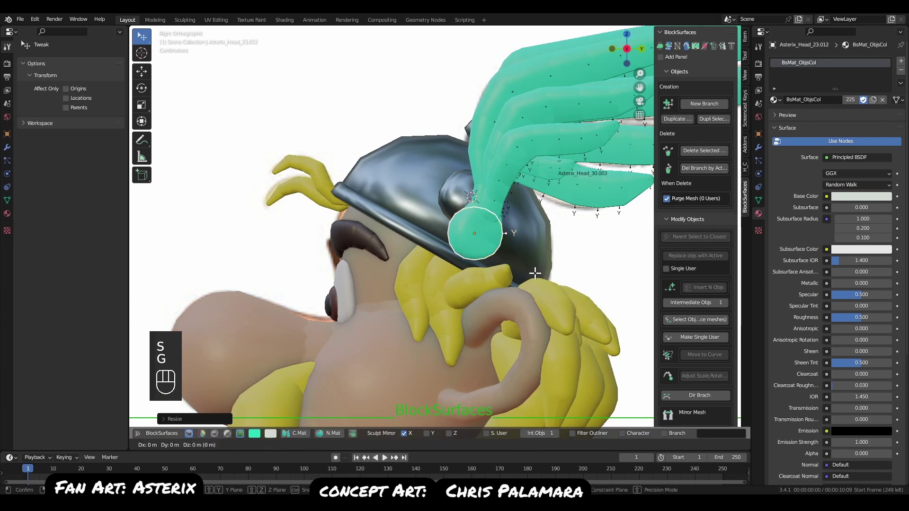
pyautogui.click(534, 269)
pyautogui.press('s')
pyautogui.click(543, 272)
pyautogui.press('g')
pyautogui.click(546, 274)
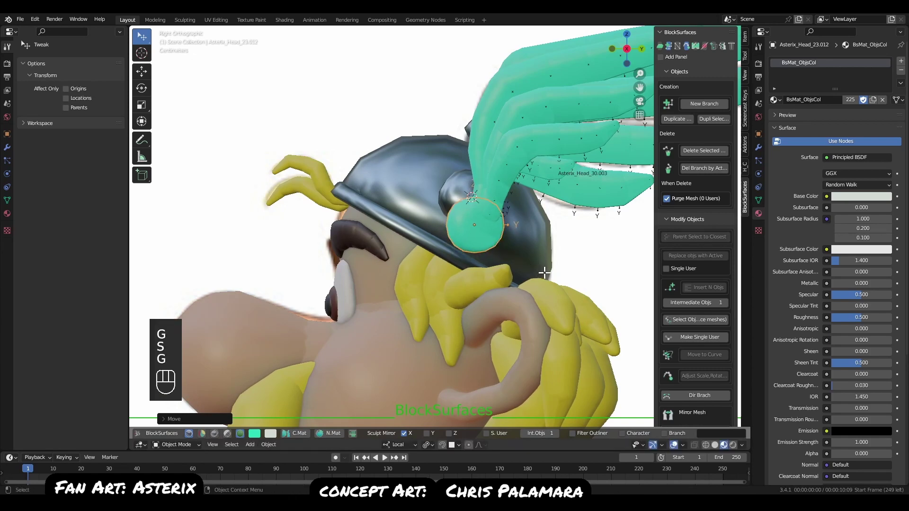
pyautogui.keyDown('alt'); pyautogui.moveTo(545, 274); pyautogui.dragTo(520, 221, button='right'); pyautogui.keyUp('alt')
pyautogui.keyDown('alt'); pyautogui.moveTo(519, 221); pyautogui.dragTo(435, 241, button='middle'); pyautogui.keyUp('alt')
pyautogui.keyDown('alt'); pyautogui.moveTo(435, 242); pyautogui.dragTo(496, 263); pyautogui.keyUp('alt')
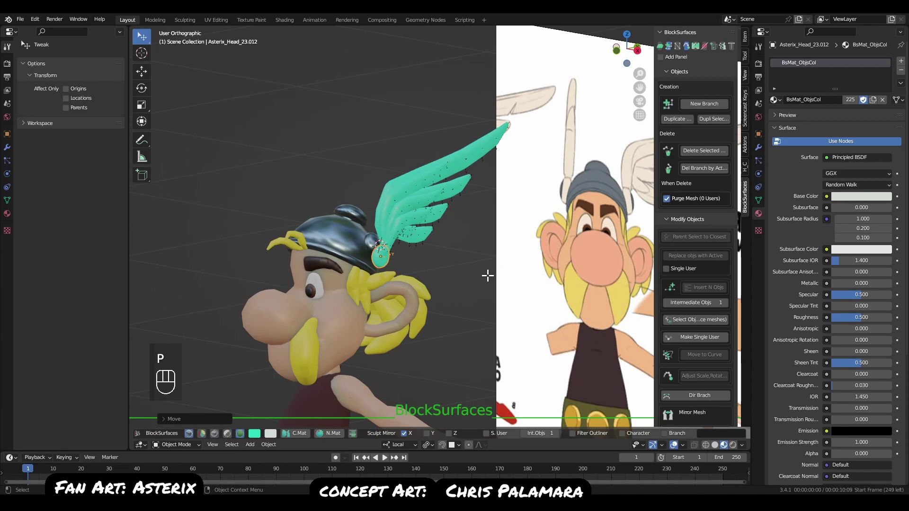
pyautogui.press('r')
pyautogui.moveTo(437, 289); pyautogui.dragTo(492, 305, button='middle')
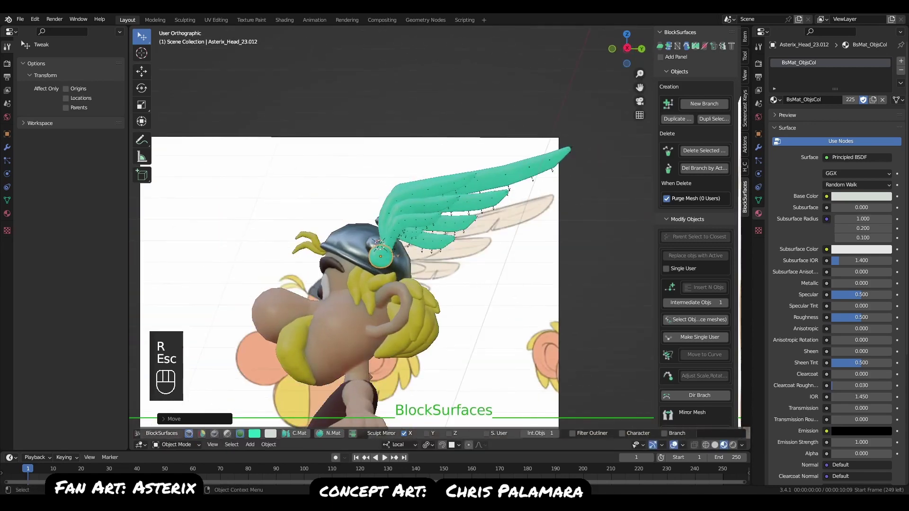
pyautogui.press('r')
pyautogui.press('Escape')
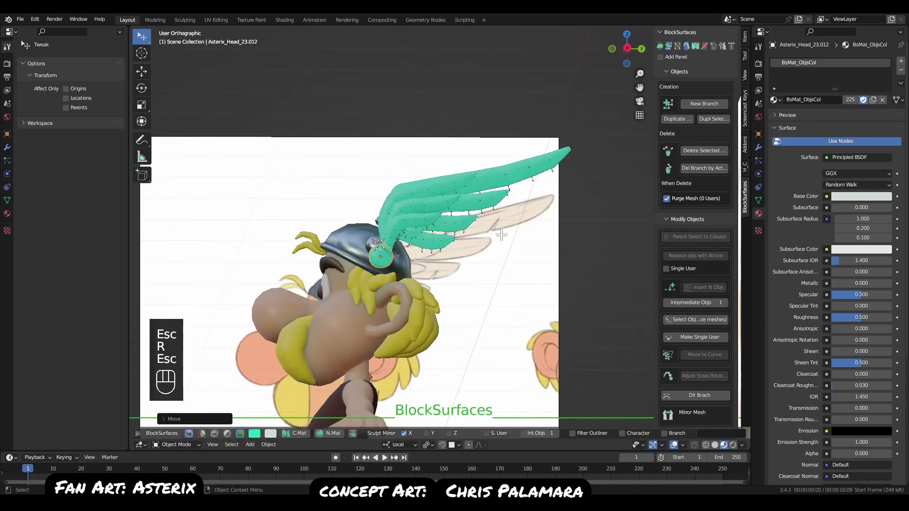
pyautogui.keyDown('shift'); pyautogui.click(446, 209); pyautogui.keyUp('shift')
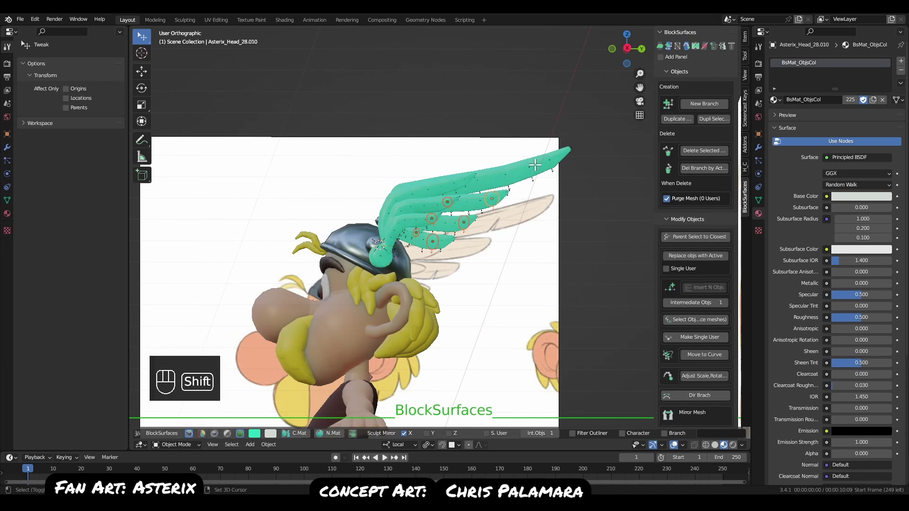
pyautogui.moveTo(409, 269)
pyautogui.mouseDown(button='middle')
pyautogui.moveTo(382, 266)
pyautogui.moveTo(403, 273)
pyautogui.mouseUp(button='middle')
pyautogui.press('Left')
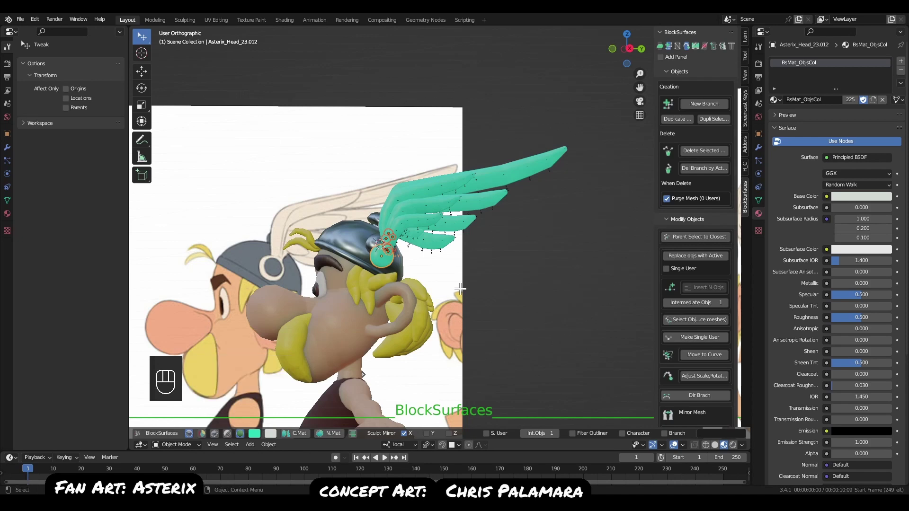
pyautogui.press('q')
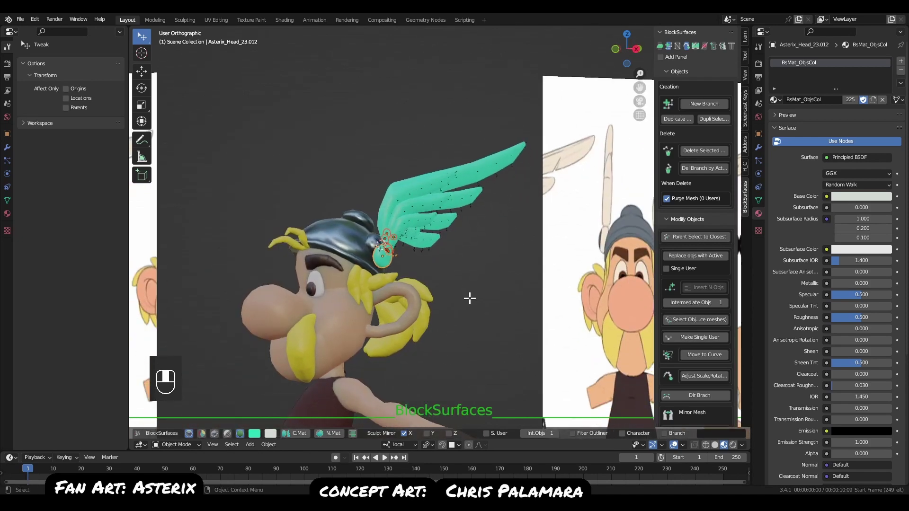
pyautogui.moveTo(439, 291); pyautogui.dragTo(393, 204, button='middle')
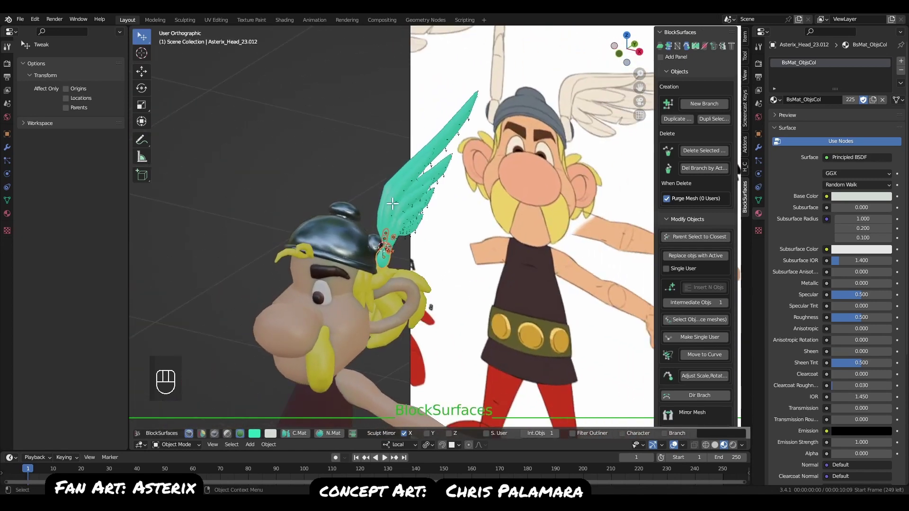
# Try to rotate the top feathers' bend segments freely outward from the helmet in the front view.
pyautogui.keyDown('shift'); pyautogui.click(394, 190); pyautogui.keyUp('shift')
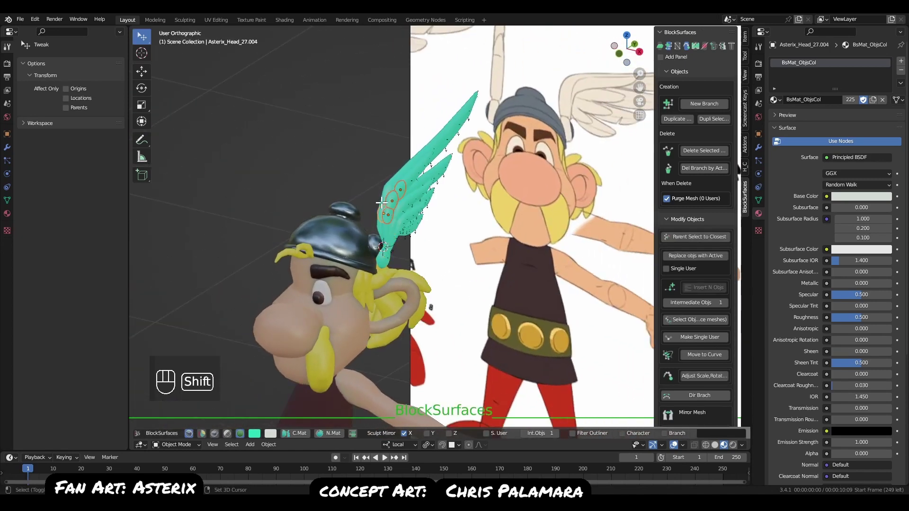
pyautogui.moveTo(390, 182); pyautogui.dragTo(388, 195, button='middle')
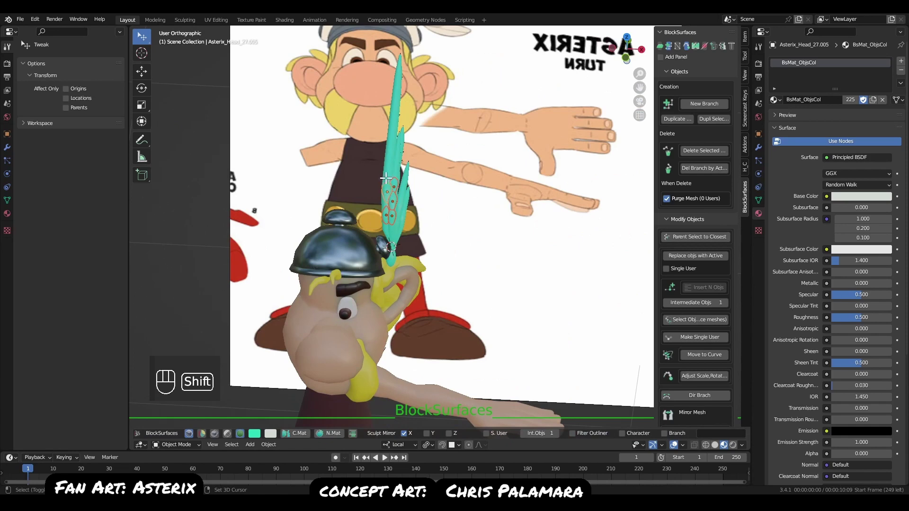
pyautogui.moveTo(441, 238); pyautogui.dragTo(391, 186, button='middle')
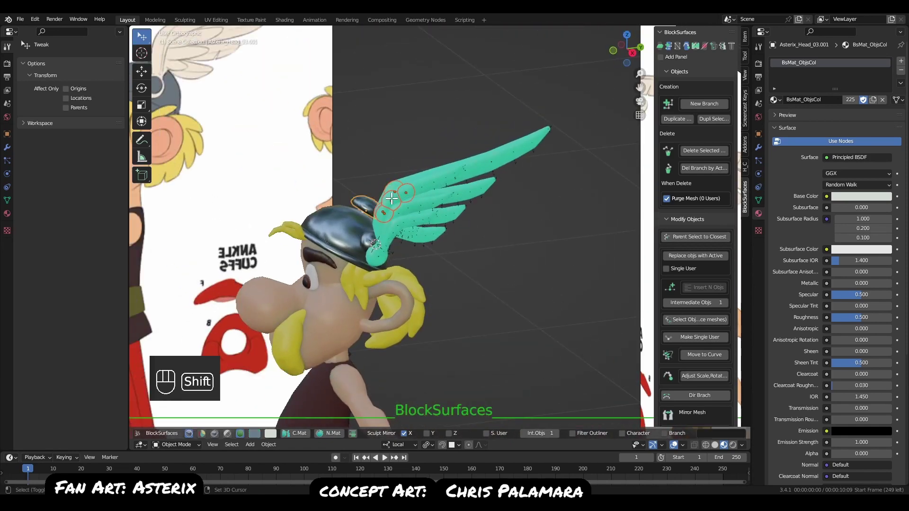
pyautogui.hotkey('ctrl', 'z')
pyautogui.press('q')
pyautogui.click(528, 238)
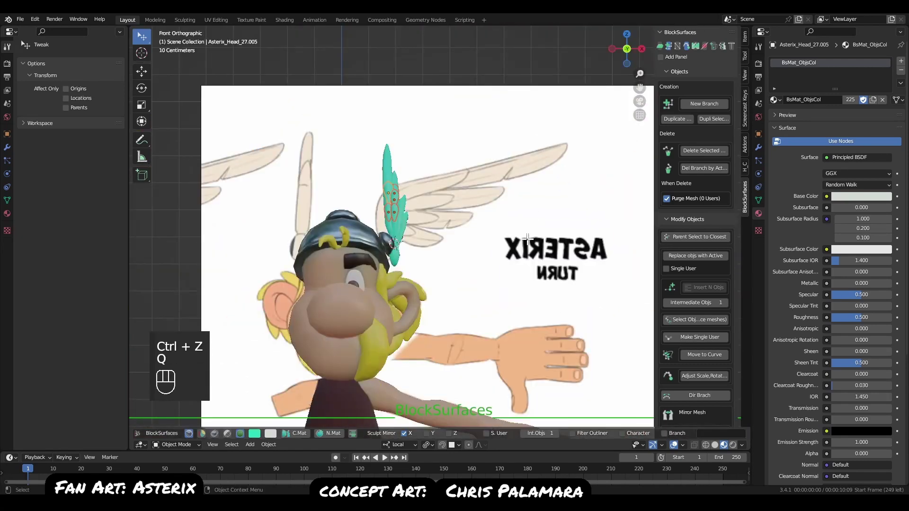
pyautogui.press('r')
pyautogui.press('r')
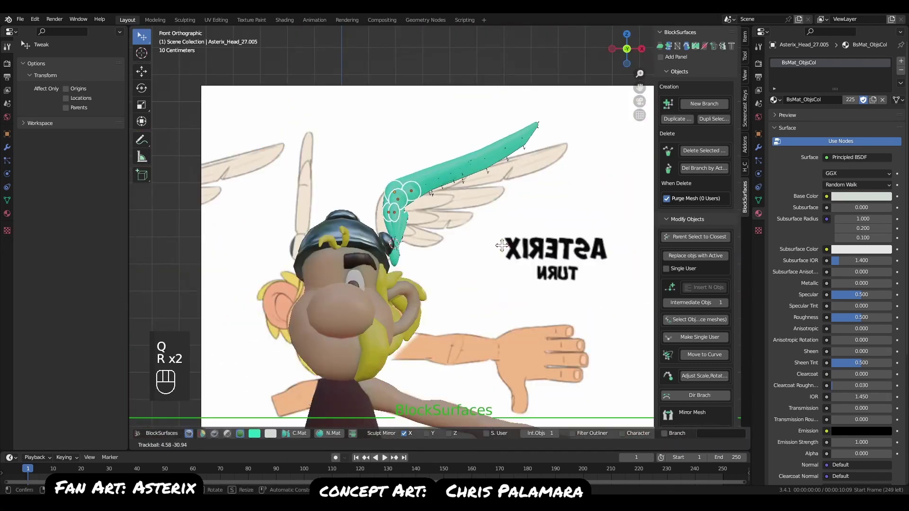
pyautogui.press('Escape')
# Try to rotate the bend segments of all the wing's feathers outward together in the front view.
pyautogui.moveTo(487, 252); pyautogui.dragTo(412, 251, button='middle')
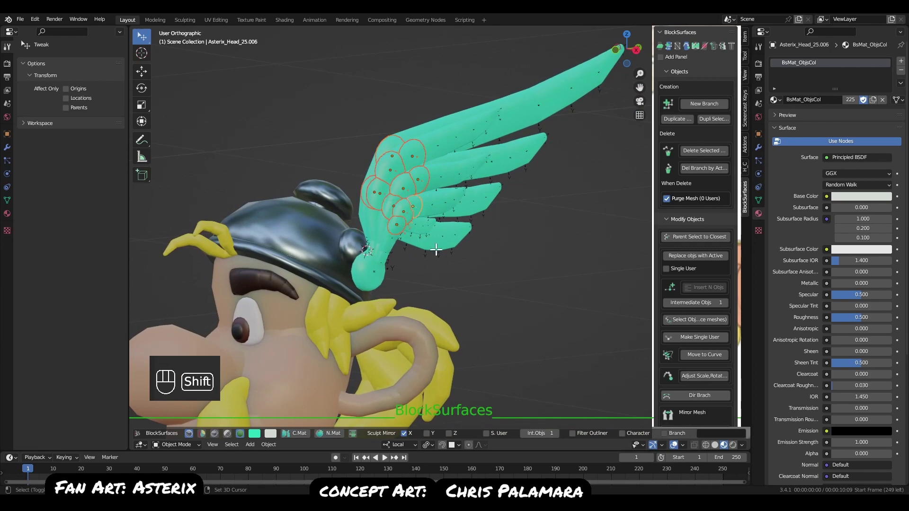
pyautogui.moveTo(436, 250); pyautogui.dragTo(378, 226, button='middle')
pyautogui.scroll(3, 400, 243)
pyautogui.keyDown('shift'); pyautogui.click(430, 210); pyautogui.keyUp('shift')
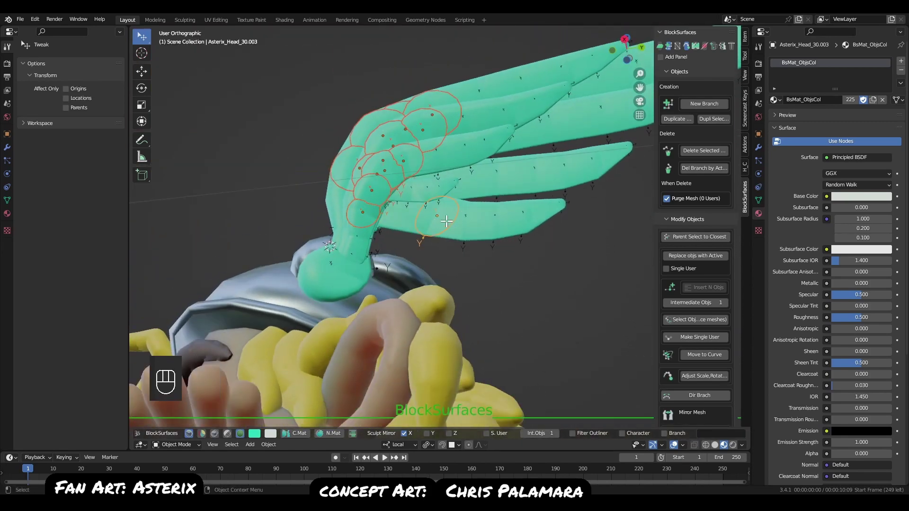
pyautogui.moveTo(438, 211); pyautogui.dragTo(421, 176, button='middle')
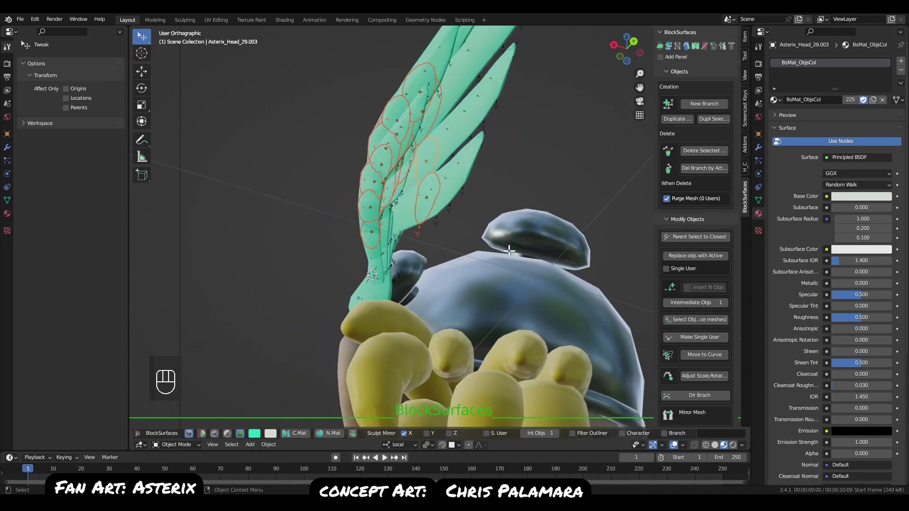
pyautogui.press('q')
pyautogui.press('r')
pyautogui.press('r')
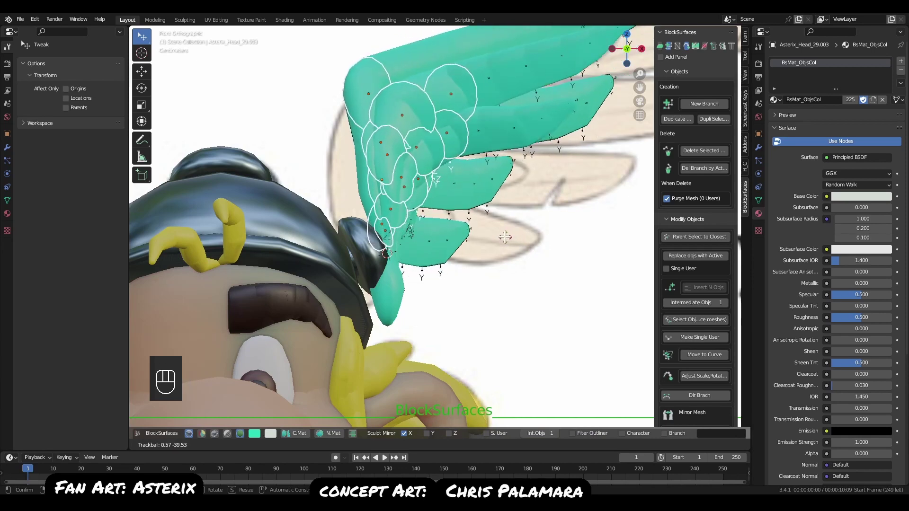
pyautogui.click(504, 237)
pyautogui.keyDown('ctrl'); pyautogui.moveTo(508, 236); pyautogui.dragTo(543, 299, button='middle'); pyautogui.keyUp('ctrl')
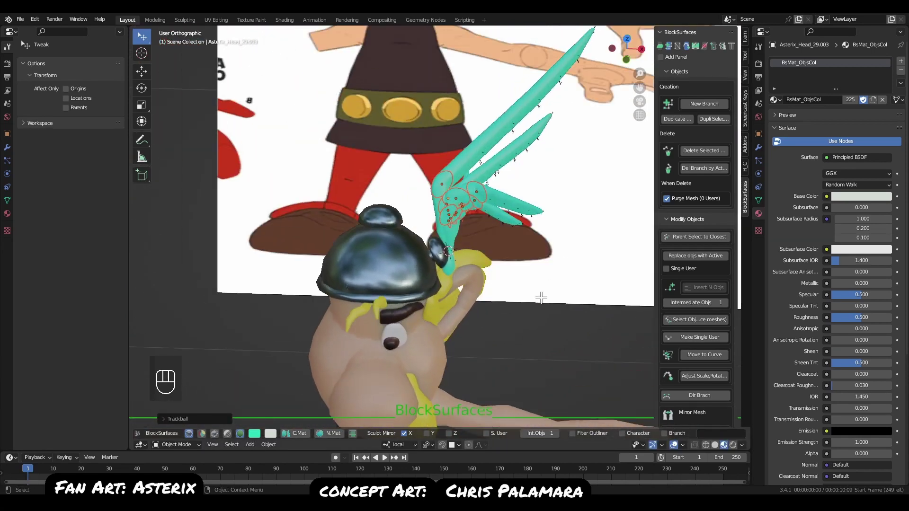
pyautogui.hotkey('ctrl', 'z')
# Rotate the second short feather's bend segment outward in the front view and move it away from the helmet.
pyautogui.moveTo(510, 233); pyautogui.dragTo(533, 284, button='middle')
pyautogui.click(448, 184)
pyautogui.keyDown('shift'); pyautogui.click(445, 209); pyautogui.keyUp('shift')
pyautogui.moveTo(447, 222); pyautogui.dragTo(512, 249, button='middle')
pyautogui.press('q')
pyautogui.click(458, 207)
pyautogui.press('q')
pyautogui.press('r')
pyautogui.press('r')
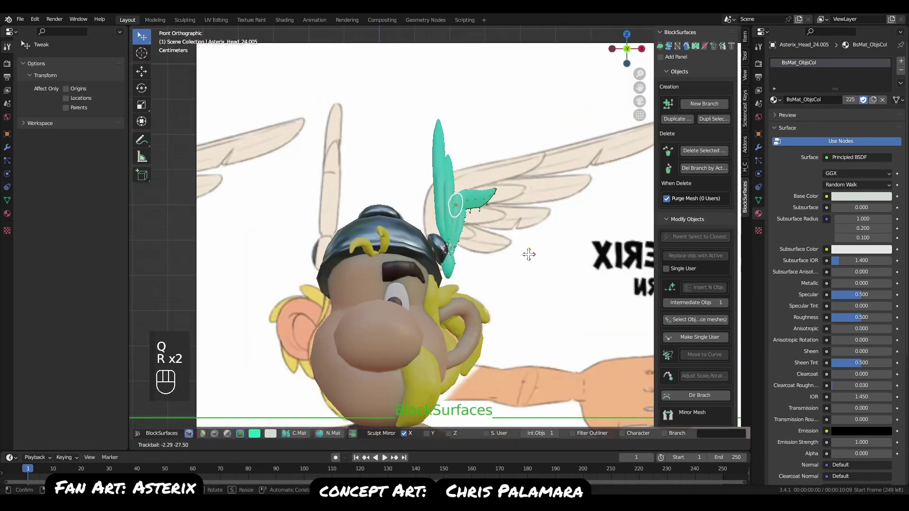
pyautogui.click(521, 260)
pyautogui.press('g')
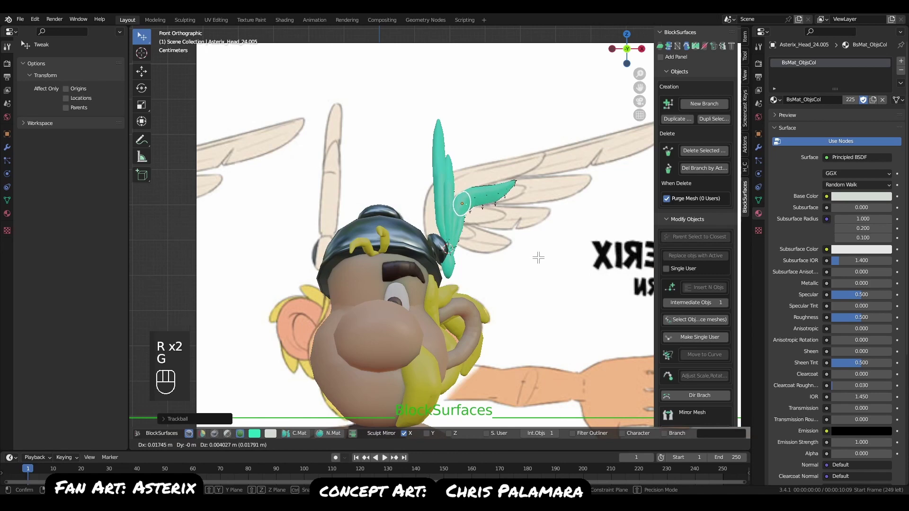
pyautogui.click(510, 275)
# Rotate the third short feather's two bend segments outward in the front view so it fans out below the second.
pyautogui.moveTo(474, 244); pyautogui.dragTo(524, 247, button='middle')
pyautogui.keyDown('shift'); pyautogui.click(450, 228); pyautogui.keyUp('shift')
pyautogui.press('q')
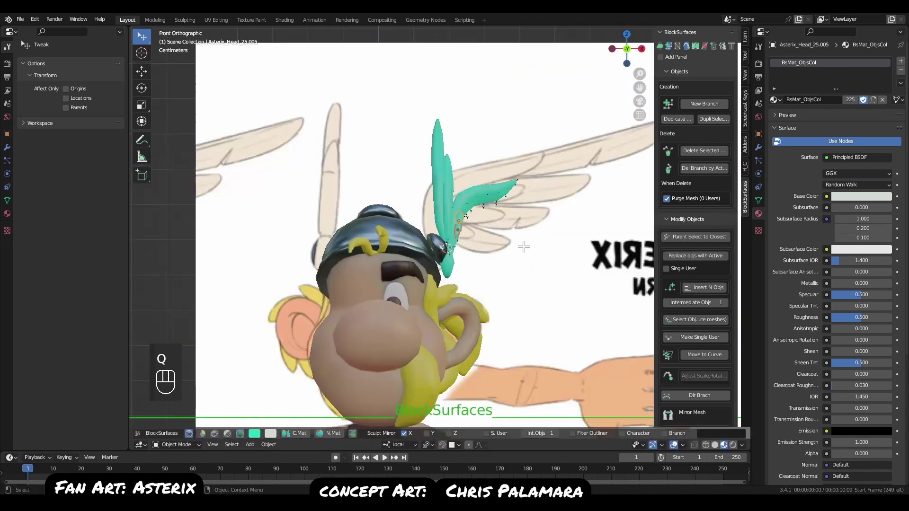
pyautogui.press('r')
pyautogui.press('r')
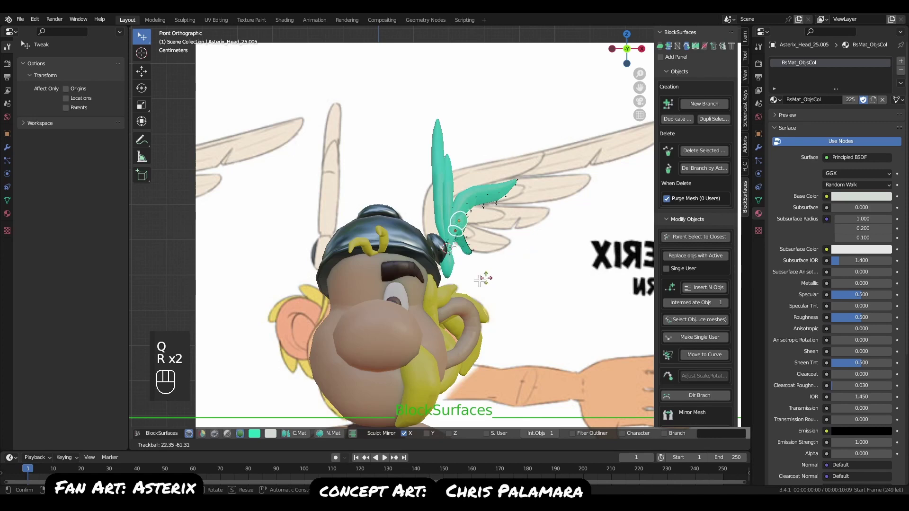
pyautogui.press('Escape')
pyautogui.moveTo(527, 295); pyautogui.dragTo(491, 293, button='middle')
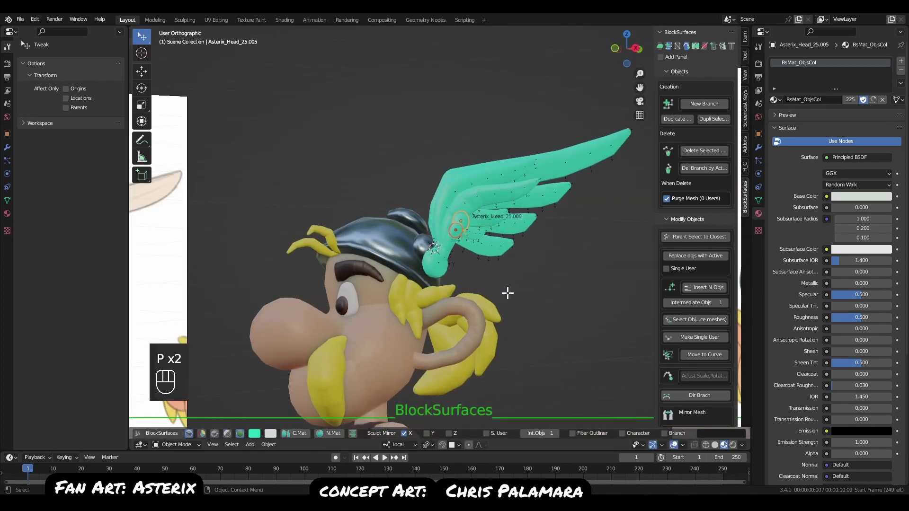
pyautogui.press('r')
pyautogui.press('r')
pyautogui.press('Escape')
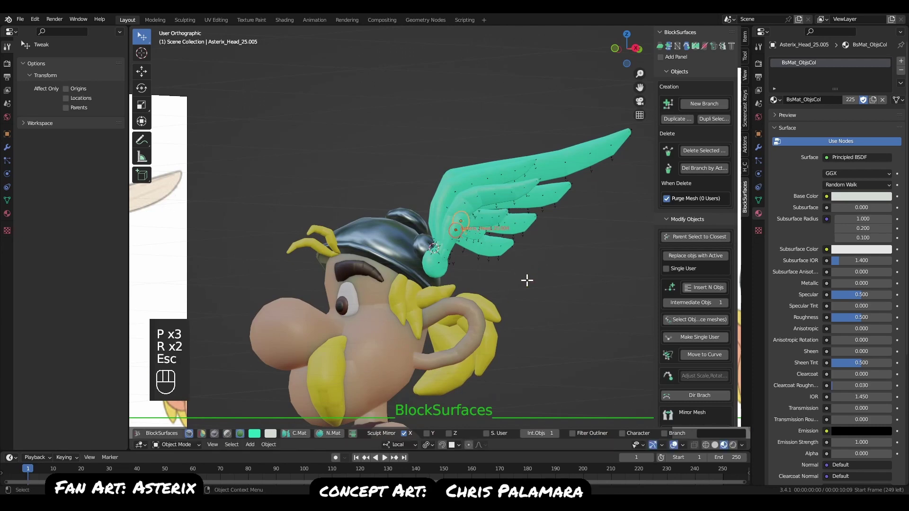
pyautogui.press('q')
pyautogui.press('r')
pyautogui.press('r')
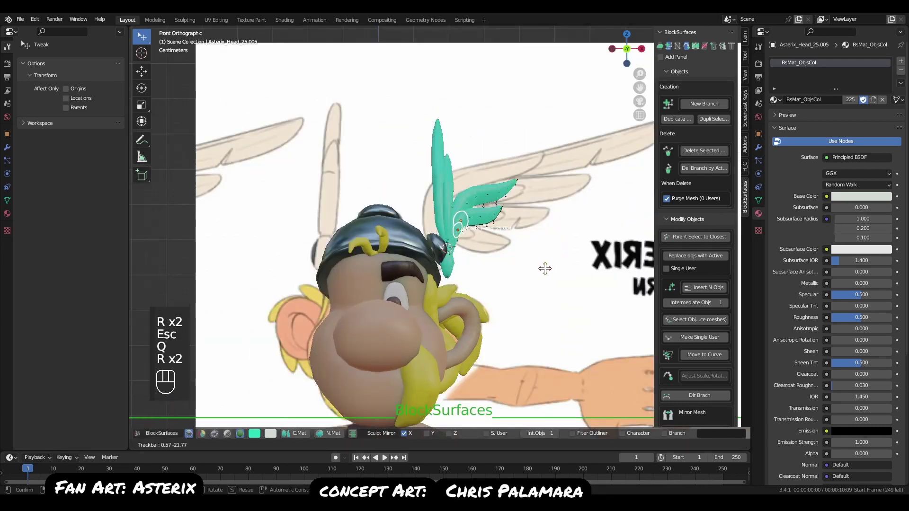
pyautogui.click(545, 270)
# Rotate the lowest short feather's inner segment outward in the front view, below the third short feather.
pyautogui.moveTo(532, 290); pyautogui.dragTo(504, 206, button='middle')
pyautogui.keyDown('alt'); pyautogui.middleClick(460, 242); pyautogui.keyUp('alt')
pyautogui.scroll(8, 461, 265)
pyautogui.click(470, 305)
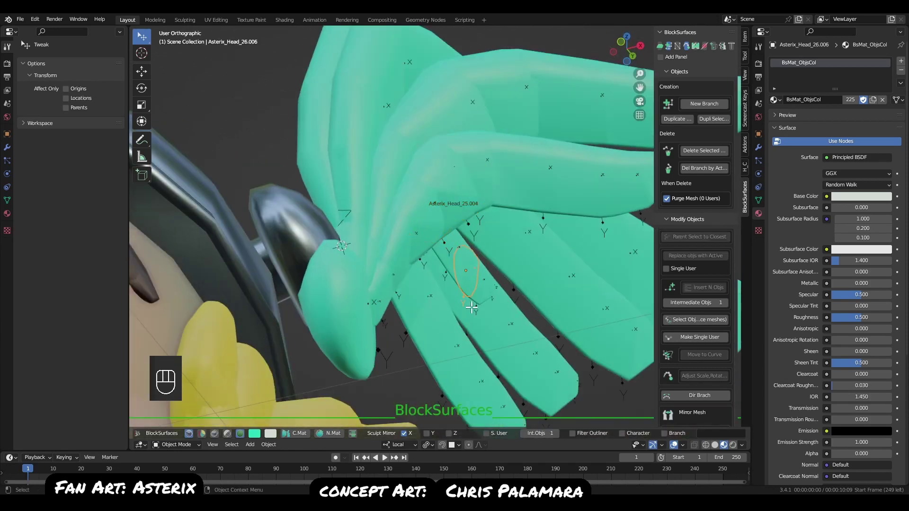
pyautogui.moveTo(505, 296); pyautogui.dragTo(535, 325, button='middle')
pyautogui.press('Left')
pyautogui.press('Left')
pyautogui.press('Up')
pyautogui.press('q')
pyautogui.press('r')
pyautogui.press('r')
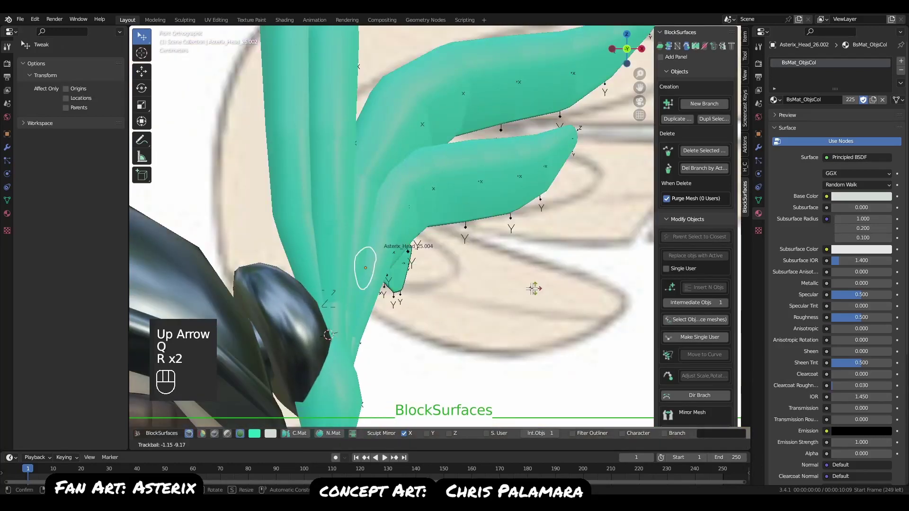
pyautogui.click(521, 291)
# Rotate the top short feather's three bend segments outward in the front view, above the other short feathers.
pyautogui.keyDown('alt'); pyautogui.middleClick(516, 261); pyautogui.keyUp('alt')
pyautogui.keyDown('alt'); pyautogui.moveTo(516, 262); pyautogui.dragTo(506, 241, button='right'); pyautogui.keyUp('alt')
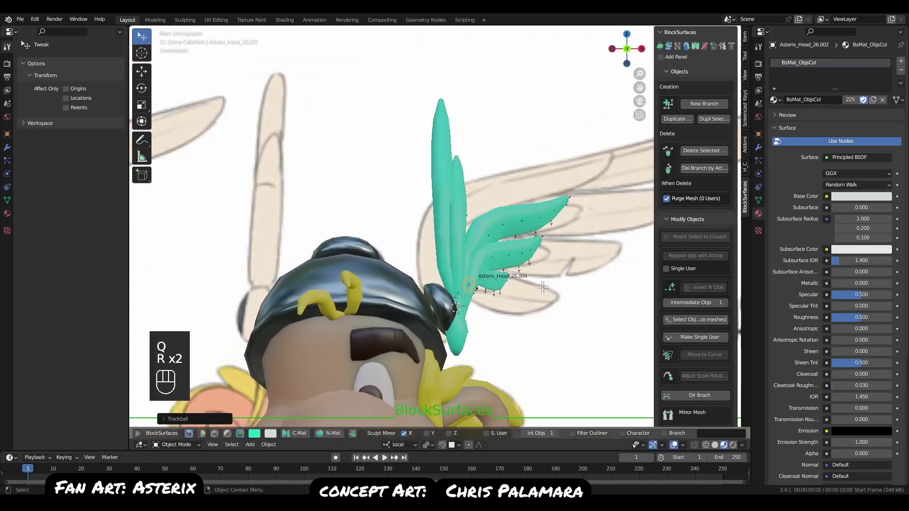
pyautogui.moveTo(506, 241); pyautogui.dragTo(468, 250, button='middle')
pyautogui.click(456, 228)
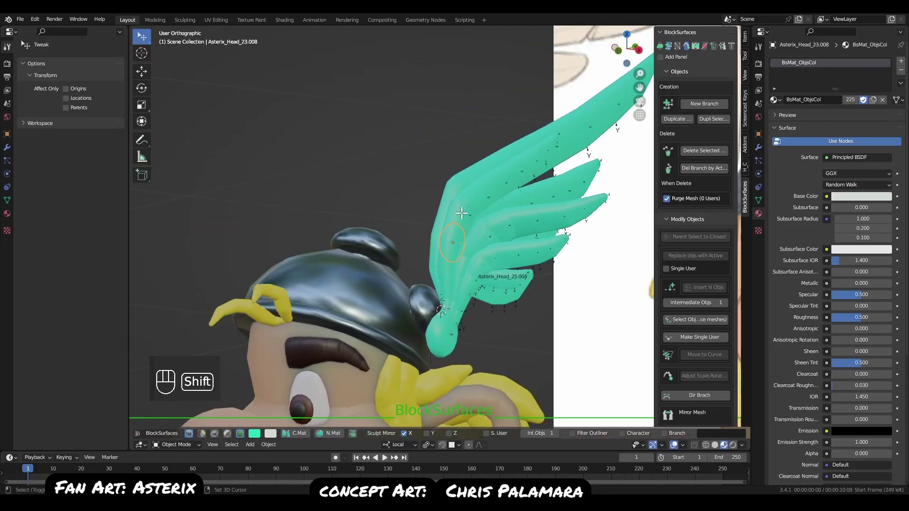
pyautogui.keyDown('shift'); pyautogui.click(462, 214); pyautogui.keyUp('shift')
pyautogui.keyDown('shift'); pyautogui.click(481, 198); pyautogui.keyUp('shift')
pyautogui.press('q')
pyautogui.keyDown('alt'); pyautogui.moveTo(485, 219); pyautogui.dragTo(495, 190, button='right'); pyautogui.keyUp('alt')
pyautogui.press('r')
pyautogui.press('r')
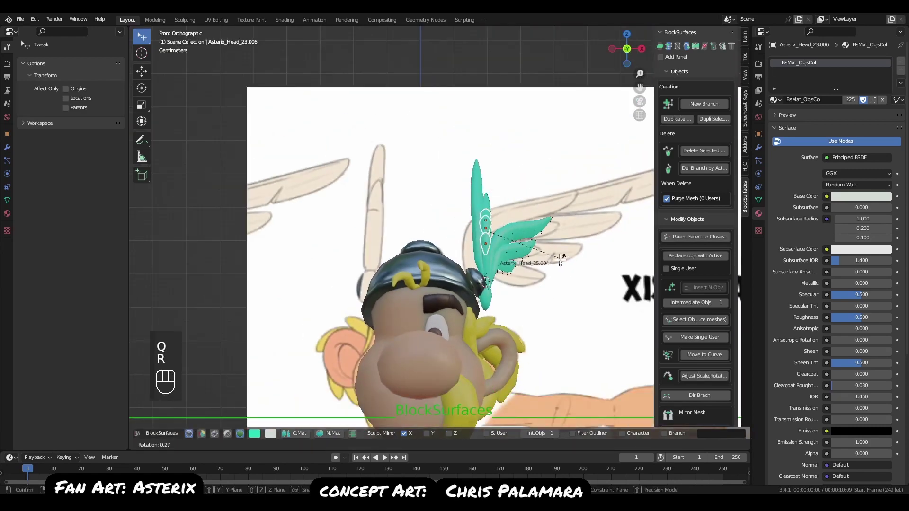
pyautogui.click(548, 262)
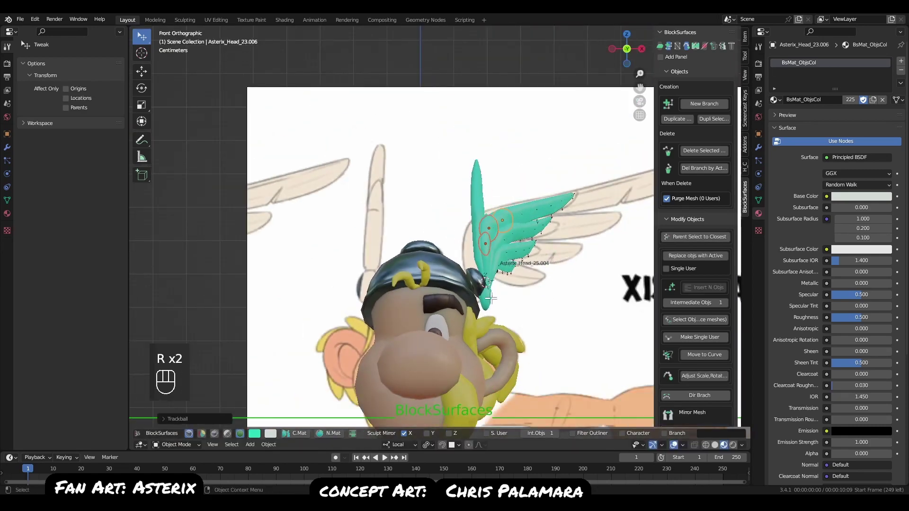
# Rotate the long top feather's two bend segments outward in the front view to follow the short feathers.
pyautogui.moveTo(545, 261); pyautogui.dragTo(440, 262, button='middle')
pyautogui.click(476, 242)
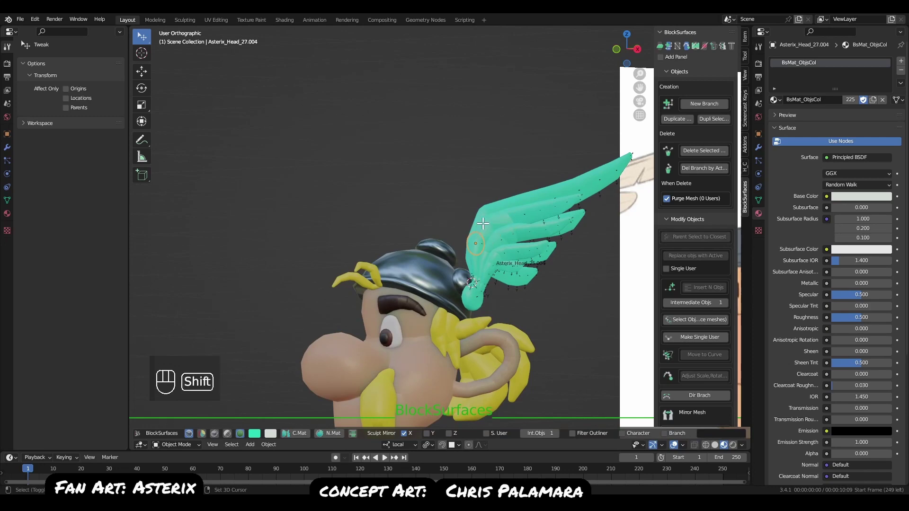
pyautogui.moveTo(456, 219); pyautogui.dragTo(526, 260, button='middle')
pyautogui.keyDown('shift'); pyautogui.click(480, 221); pyautogui.keyUp('shift')
pyautogui.press('q')
pyautogui.press('r')
pyautogui.press('r')
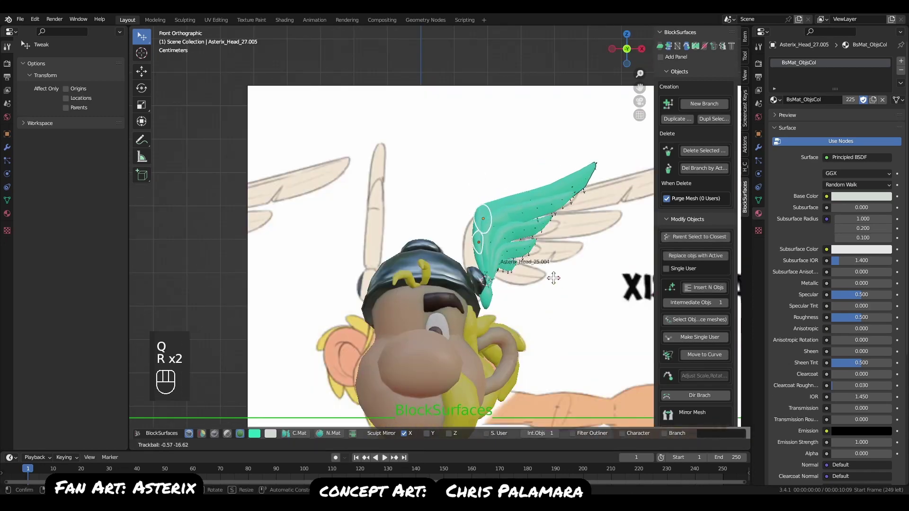
pyautogui.click(549, 280)
# Rotate the inner bend segment of the long feather just below the top one outward in the front view.
pyautogui.moveTo(530, 293); pyautogui.dragTo(421, 289, button='middle')
pyautogui.click(485, 224)
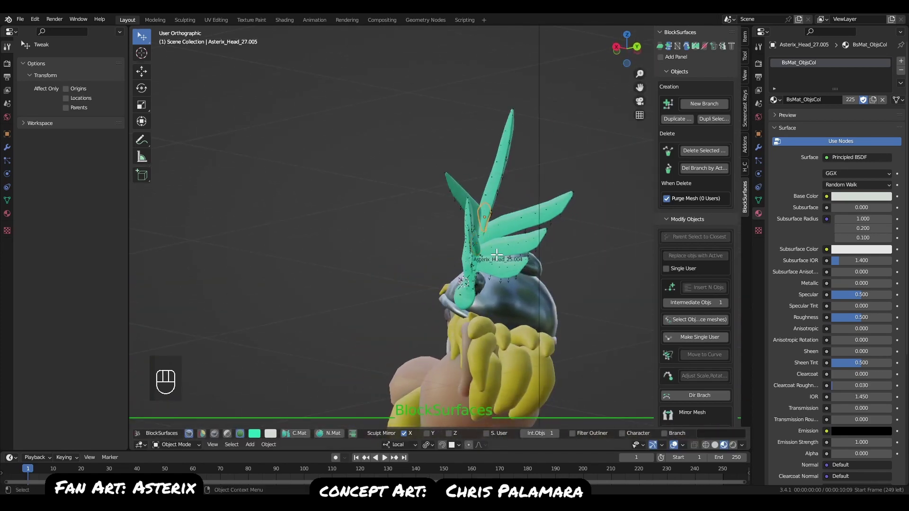
pyautogui.moveTo(489, 254); pyautogui.dragTo(497, 253, button='middle')
pyautogui.press('Up')
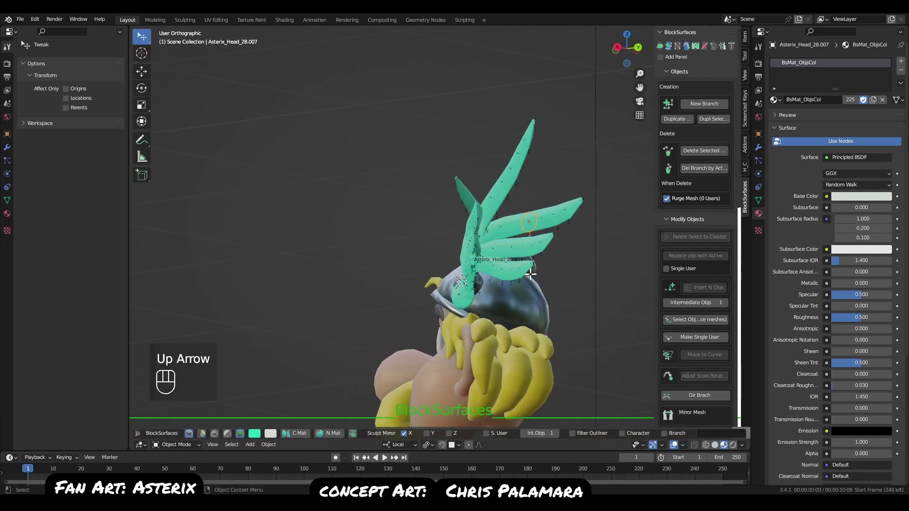
pyautogui.press('Down')
pyautogui.press('q')
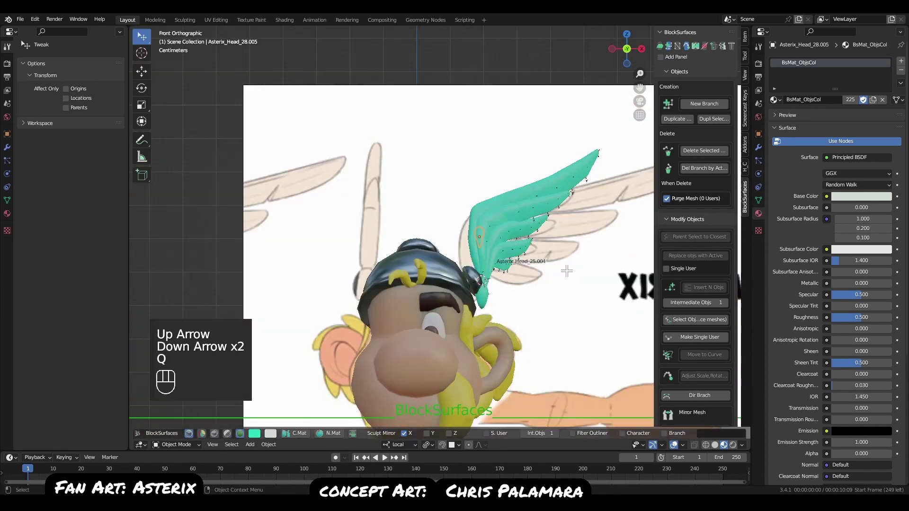
pyautogui.press('r')
pyautogui.press('r')
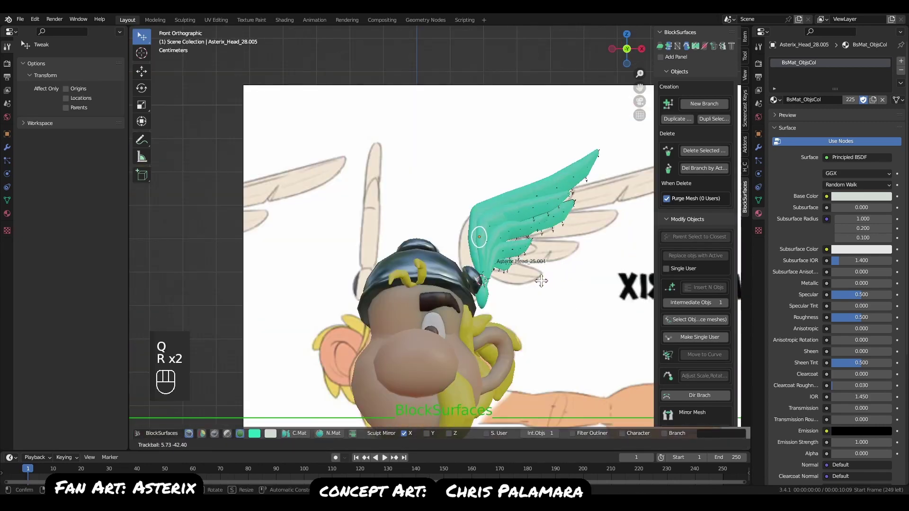
pyautogui.click(541, 282)
# Rotate the third long feather's inner bend segment outward in the front view to line up with the long feathers above.
pyautogui.moveTo(541, 282); pyautogui.dragTo(487, 248, button='middle')
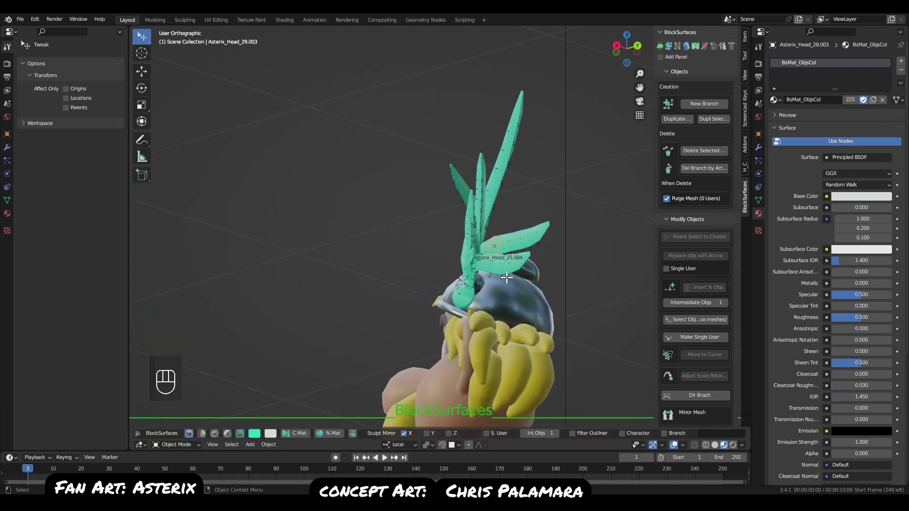
pyautogui.press('Up')
pyautogui.press('Down')
pyautogui.press('Down')
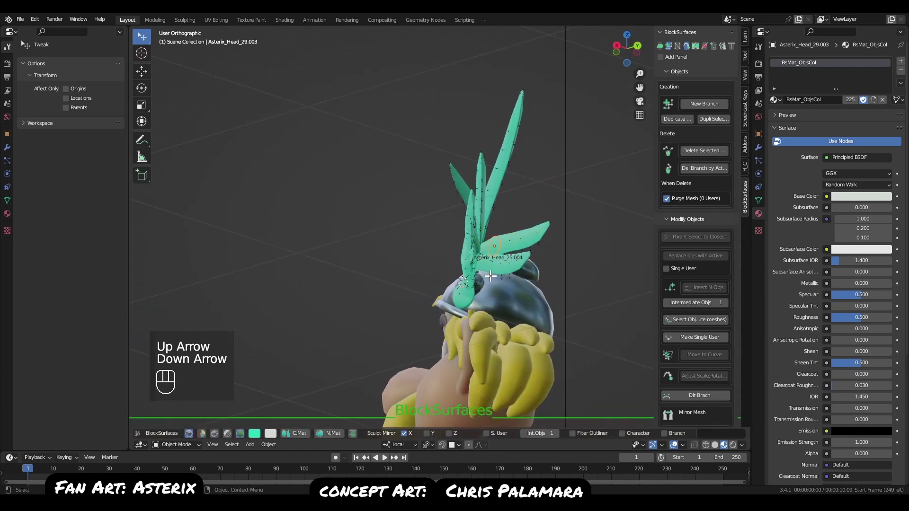
pyautogui.press('q')
pyautogui.press('r')
pyautogui.press('r')
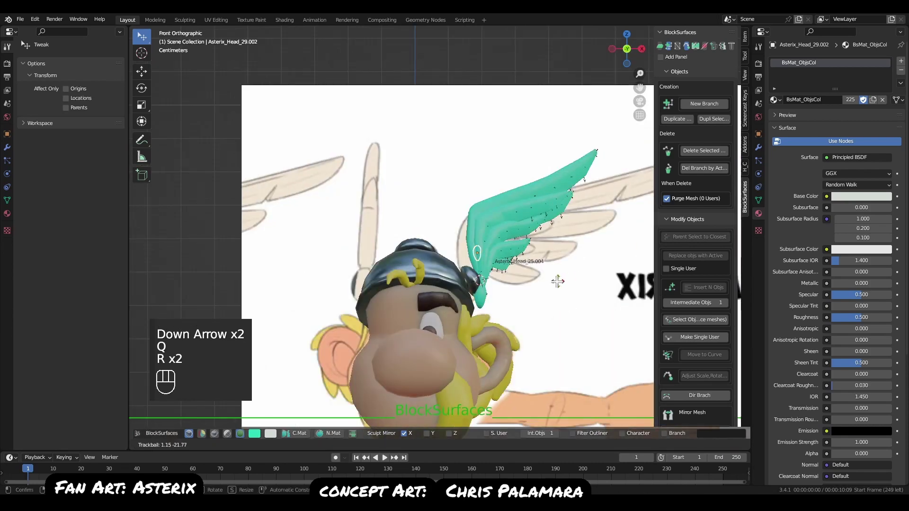
pyautogui.click(532, 294)
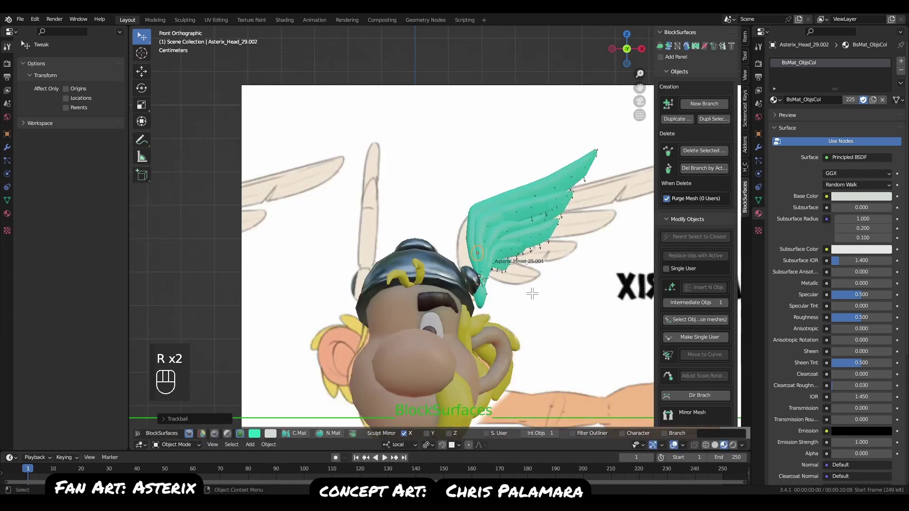
# From above, rotate bend segments of two short feathers to bring them closer to the rest of the wing.
pyautogui.moveTo(532, 294); pyautogui.dragTo(484, 274, button='middle')
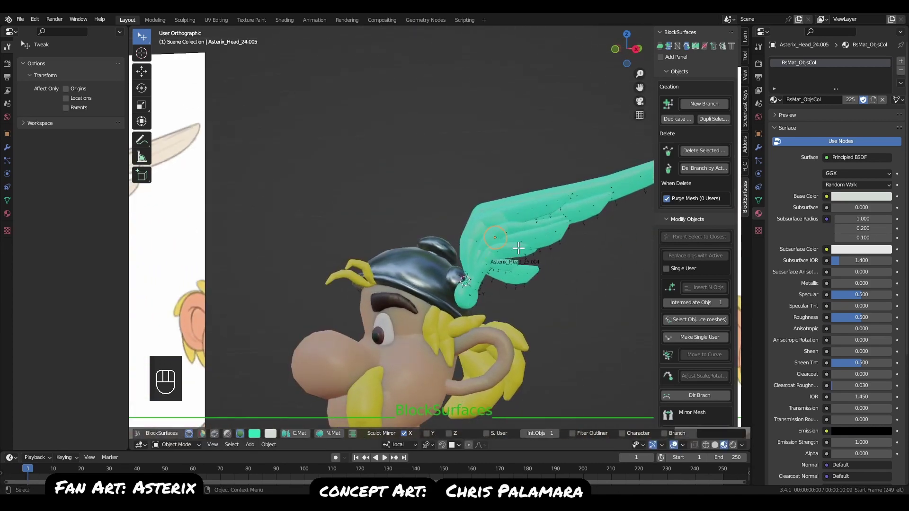
pyautogui.moveTo(518, 247); pyautogui.dragTo(559, 296, button='middle')
pyautogui.press('r')
pyautogui.press('r')
pyautogui.click(565, 259)
pyautogui.press('r')
pyautogui.click(582, 266)
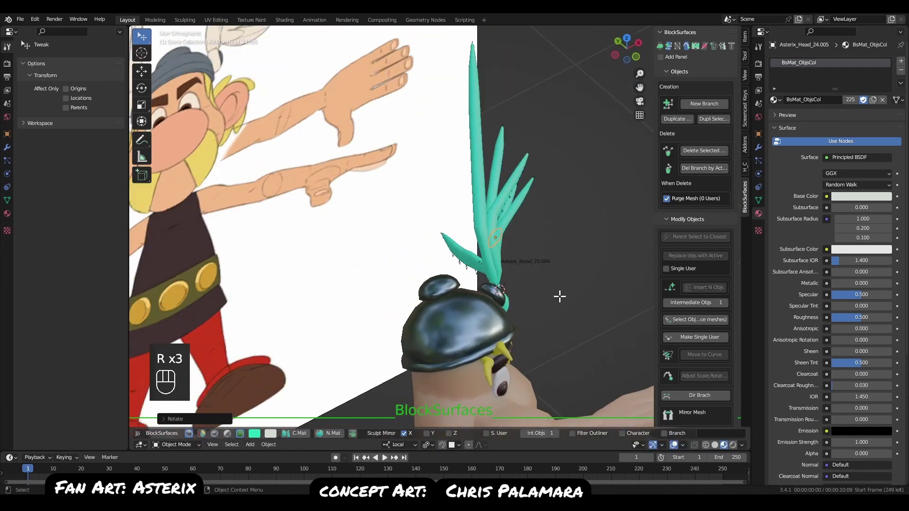
pyautogui.click(502, 214)
pyautogui.press('r')
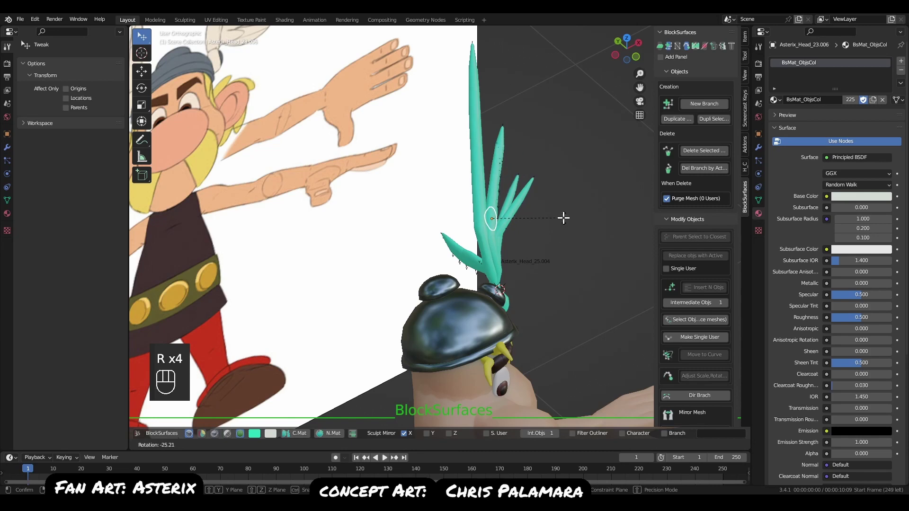
pyautogui.click(563, 218)
# Rotate the outermost short feather's bend segments inward, viewed from above, so it lies against the neighbouring feather.
pyautogui.moveTo(569, 209); pyautogui.dragTo(534, 260, button='middle')
pyautogui.press('r')
pyautogui.click(568, 252)
pyautogui.press('r')
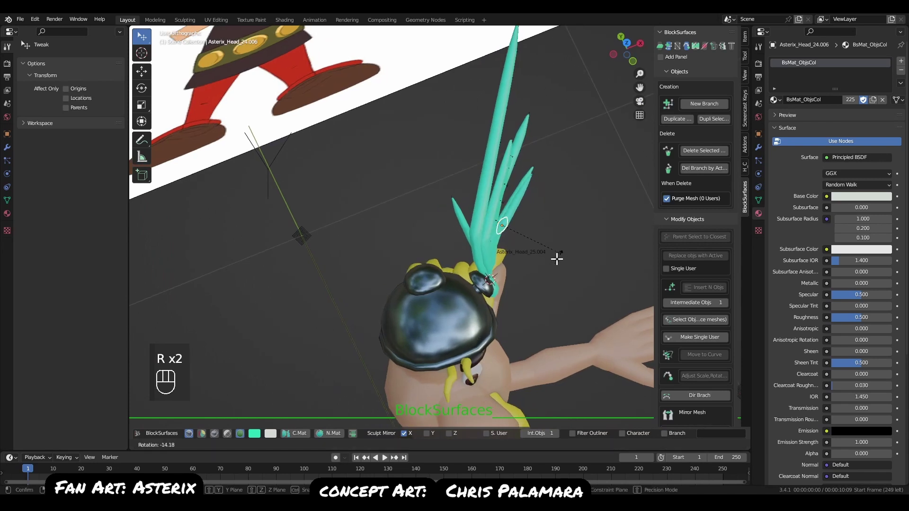
pyautogui.press('Escape')
pyautogui.press('Up')
pyautogui.press('Down')
pyautogui.press('Down')
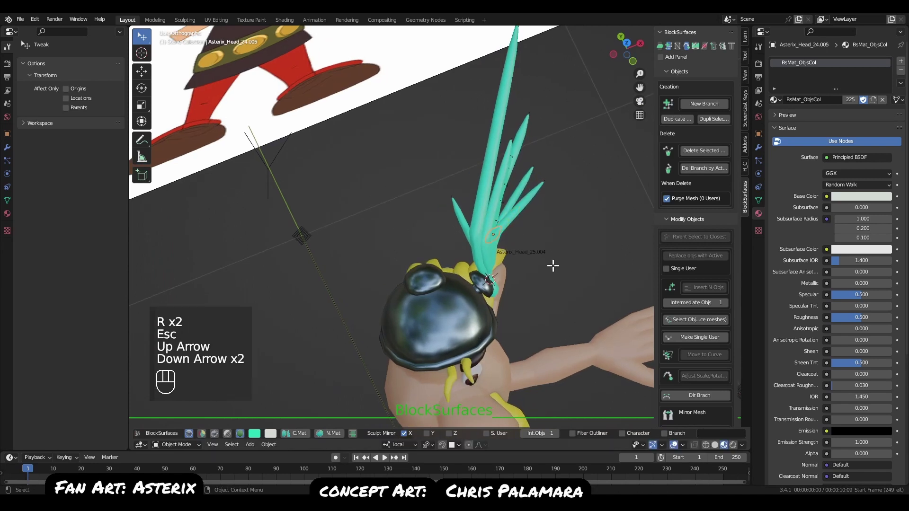
pyautogui.press('r')
pyautogui.click(573, 256)
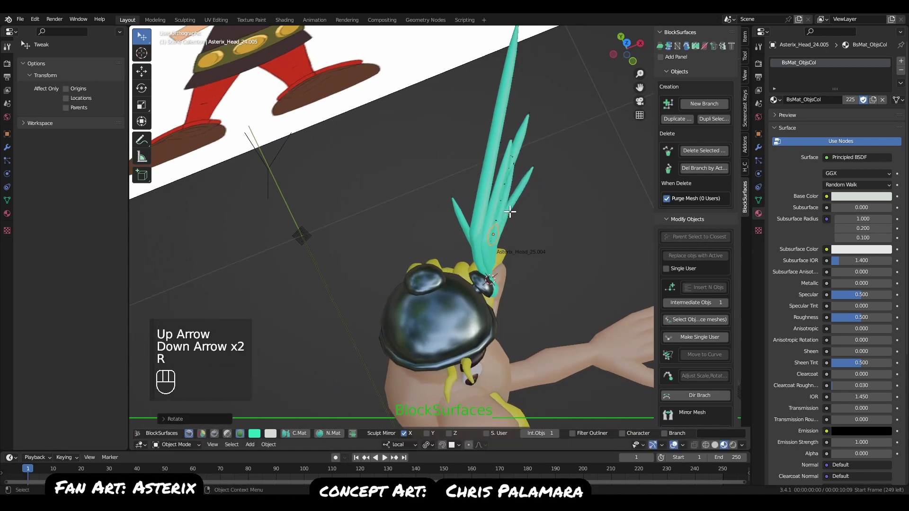
# Rotate the third long feather's middle segment from above to align it with the grouped feathers.
pyautogui.press('Down')
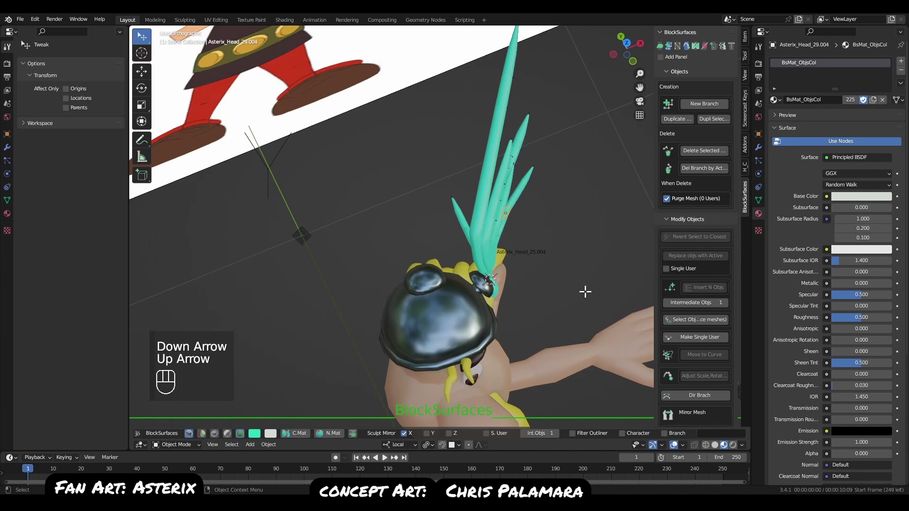
pyautogui.press('r')
pyautogui.click(512, 256)
pyautogui.moveTo(512, 256); pyautogui.dragTo(646, 300, button='middle')
pyautogui.click(517, 271)
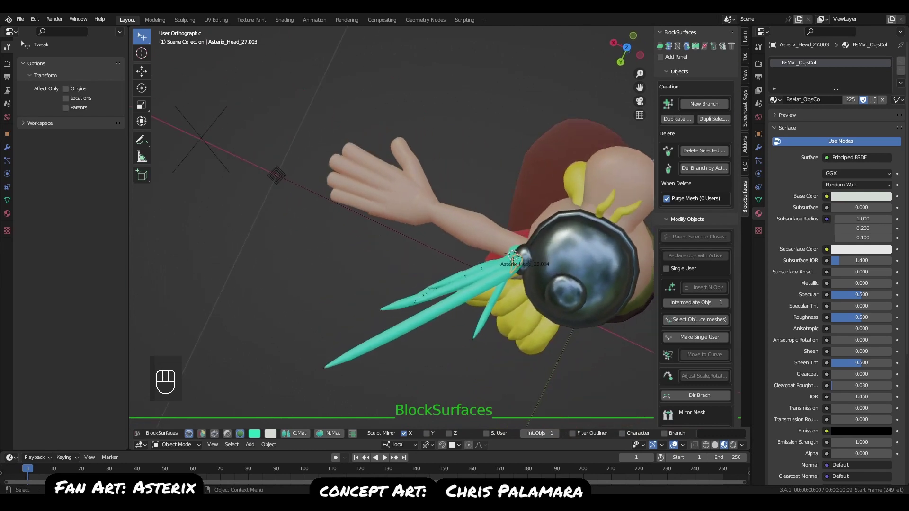
pyautogui.press('r')
pyautogui.press('Escape')
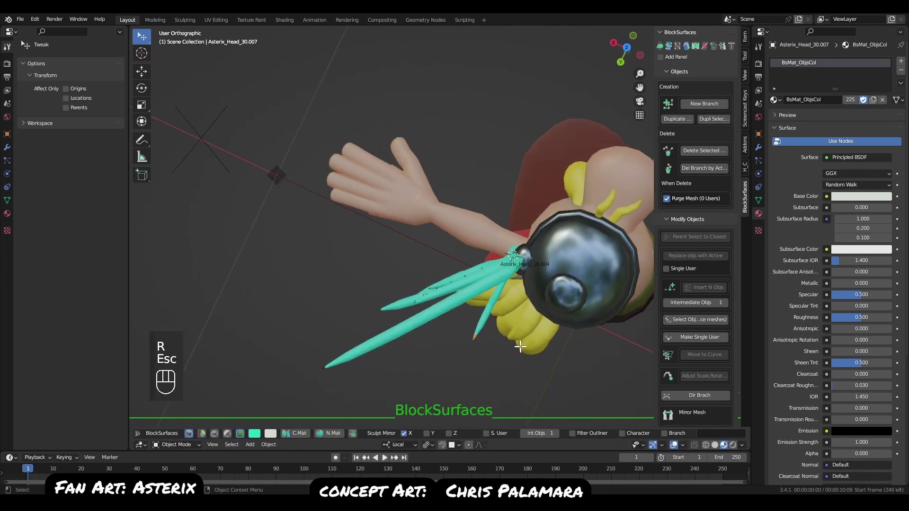
# Rotate the lowest long feather's base segment outward by about 33° from above so it follows the other feathers.
pyautogui.press('Up')
pyautogui.press('Up')
pyautogui.press('Up')
pyautogui.press('Down')
pyautogui.press('Down')
pyautogui.press('Down')
pyautogui.press('Down')
pyautogui.moveTo(514, 334); pyautogui.dragTo(586, 309, button='middle')
pyautogui.press('Up')
pyautogui.press('r')
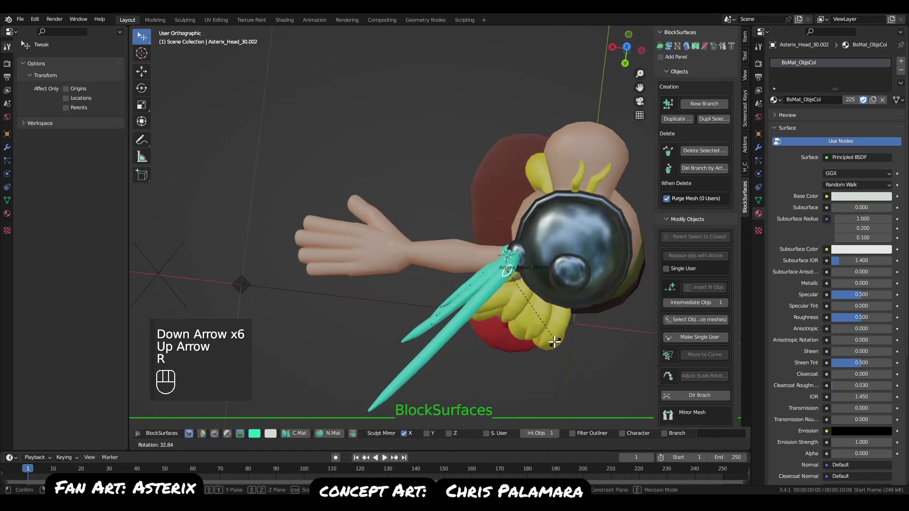
pyautogui.click(550, 344)
# Freely rotate the lowest long feather's base segment in the front view to fan it out at the bottom of the wing.
pyautogui.moveTo(551, 344); pyautogui.dragTo(720, 294, button='middle')
pyautogui.press('q')
pyautogui.press('r')
pyautogui.press('r')
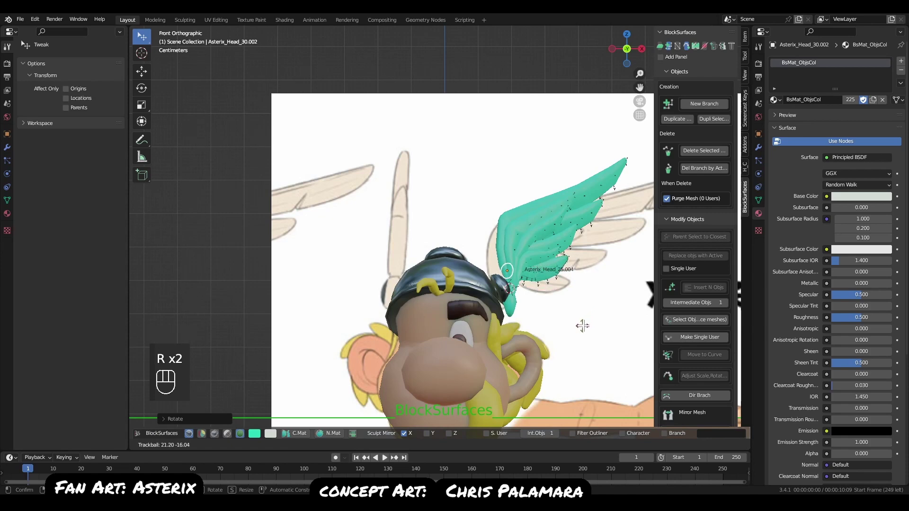
pyautogui.click(582, 326)
# Refine the lowest long feather's rotation from the side and further angles so it follows the wing's fan.
pyautogui.moveTo(583, 325); pyautogui.dragTo(589, 306, button='middle')
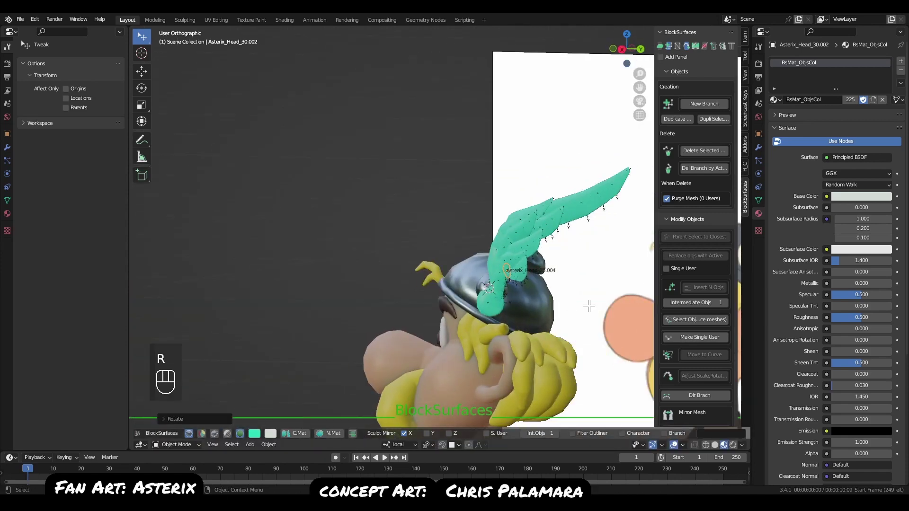
pyautogui.press('r')
pyautogui.press('r')
pyautogui.click(582, 302)
pyautogui.moveTo(583, 302); pyautogui.dragTo(508, 264, button='middle')
pyautogui.press('r')
pyautogui.press('r')
pyautogui.click(596, 289)
# Rotate the long top feather's bend segment slightly in the front view.
pyautogui.press('q')
pyautogui.click(429, 218)
pyautogui.press('r')
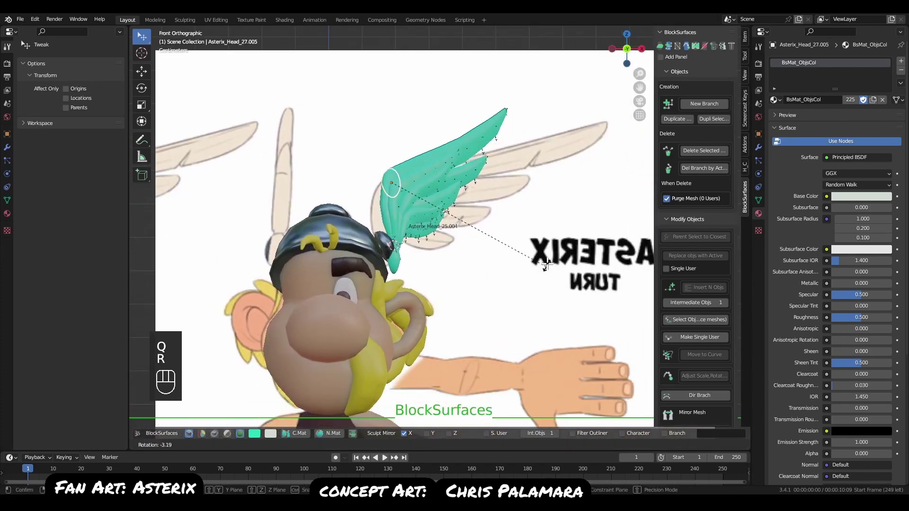
pyautogui.click(548, 264)
pyautogui.moveTo(559, 290); pyautogui.dragTo(503, 284, button='middle')
pyautogui.press('g')
pyautogui.press('Escape')
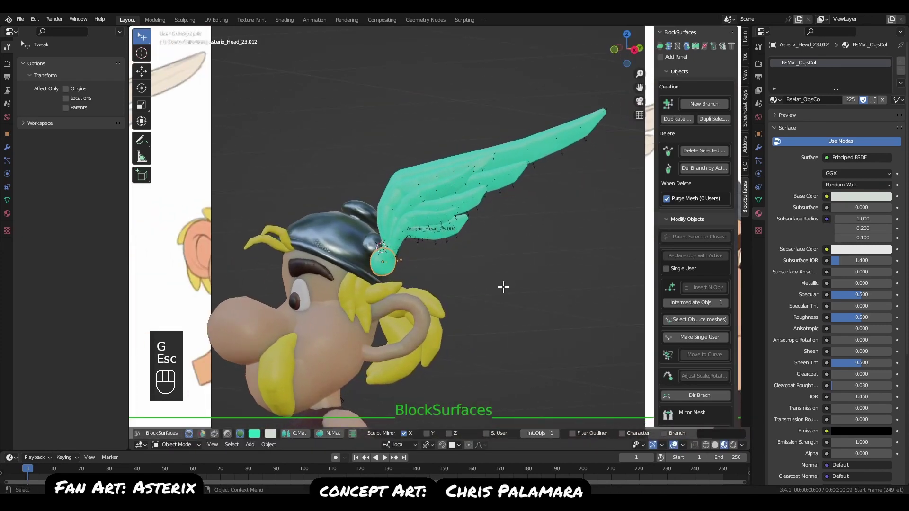
pyautogui.press('g')
pyautogui.press('Escape')
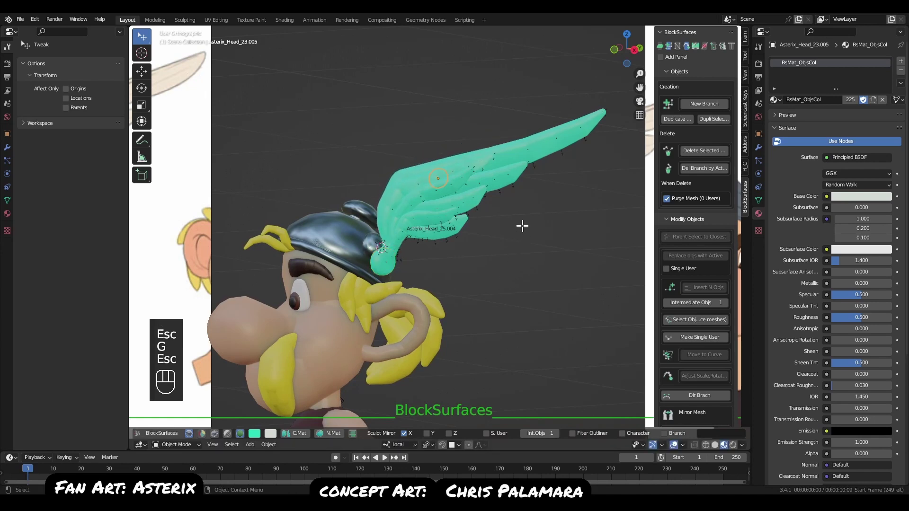
# Rotate and move the top short feather's bend segments so its tip rises above the upper edge of the long feather.
pyautogui.press('r')
pyautogui.click(546, 213)
pyautogui.click(401, 189)
pyautogui.press('r')
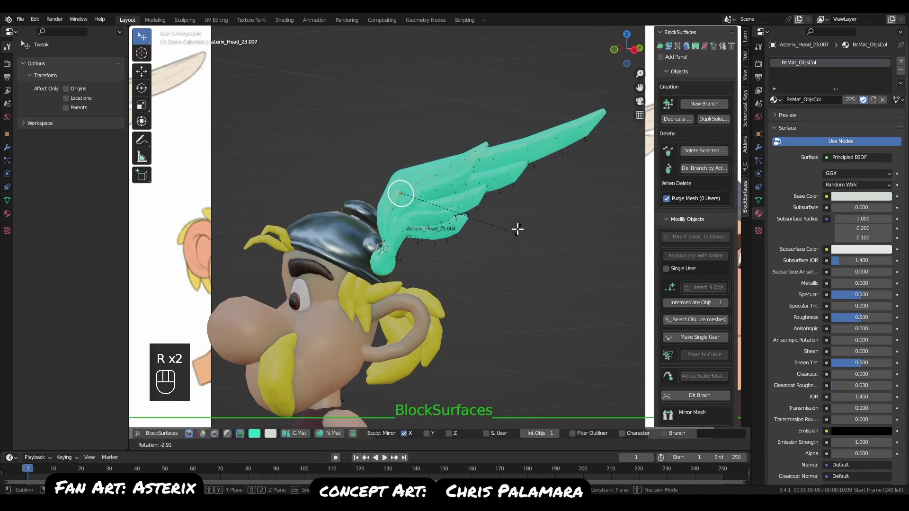
pyautogui.click(472, 231)
pyautogui.press('g')
pyautogui.click(490, 240)
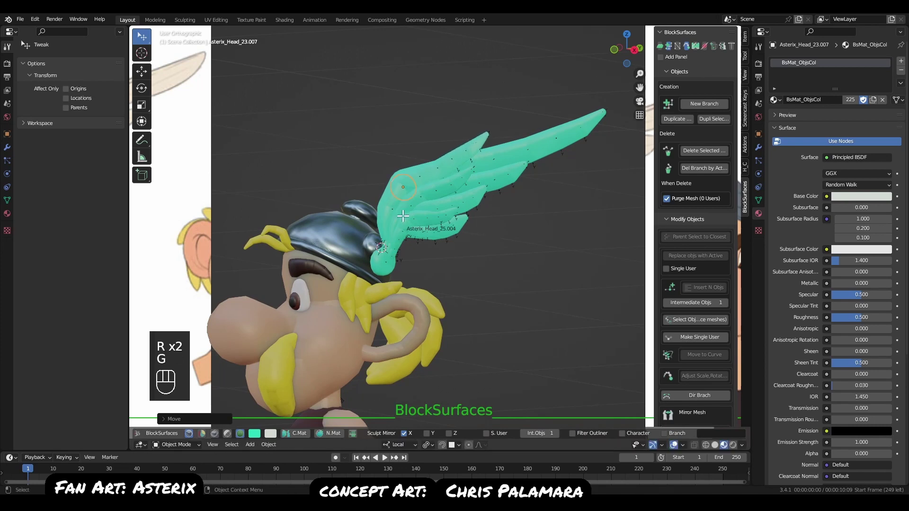
pyautogui.press('g')
pyautogui.press('r')
pyautogui.click(521, 254)
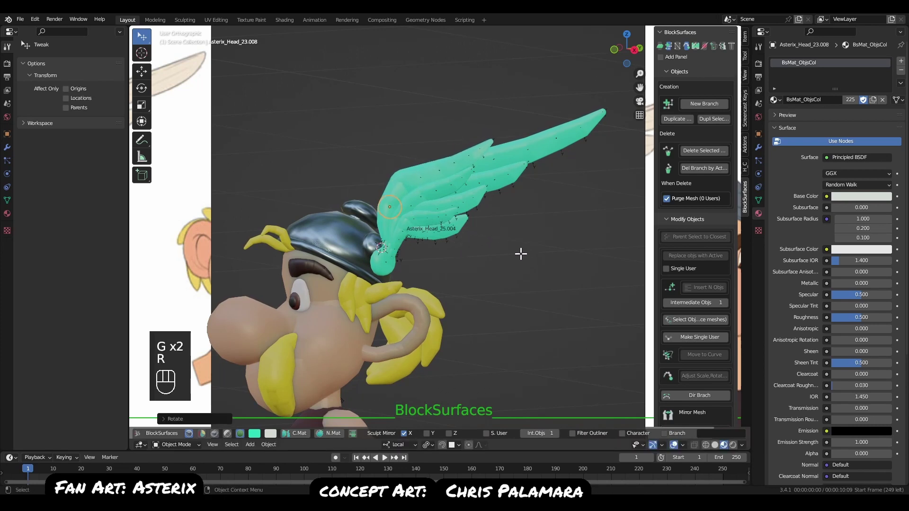
pyautogui.click(484, 258)
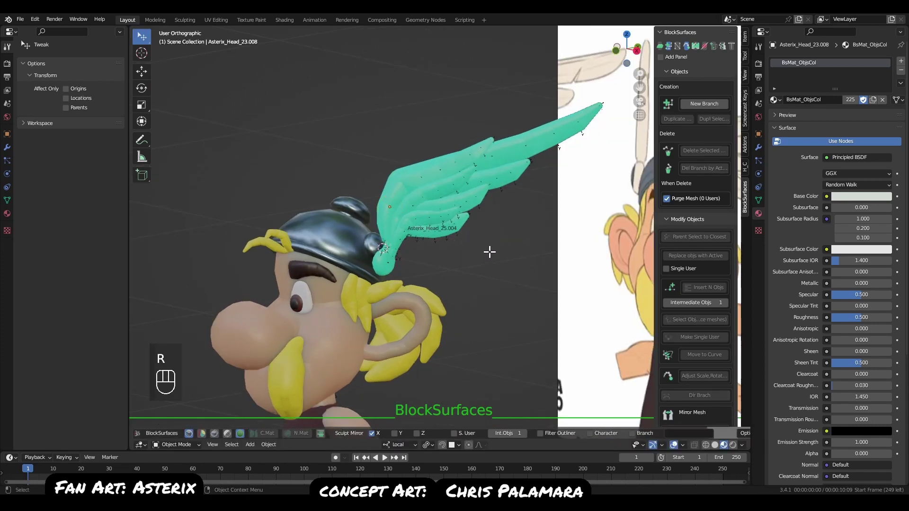
# Select a segment on each of several feathers, including the long top one, and switch the selection to their base segments.
pyautogui.keyDown('shift'); pyautogui.click(508, 176); pyautogui.keyUp('shift')
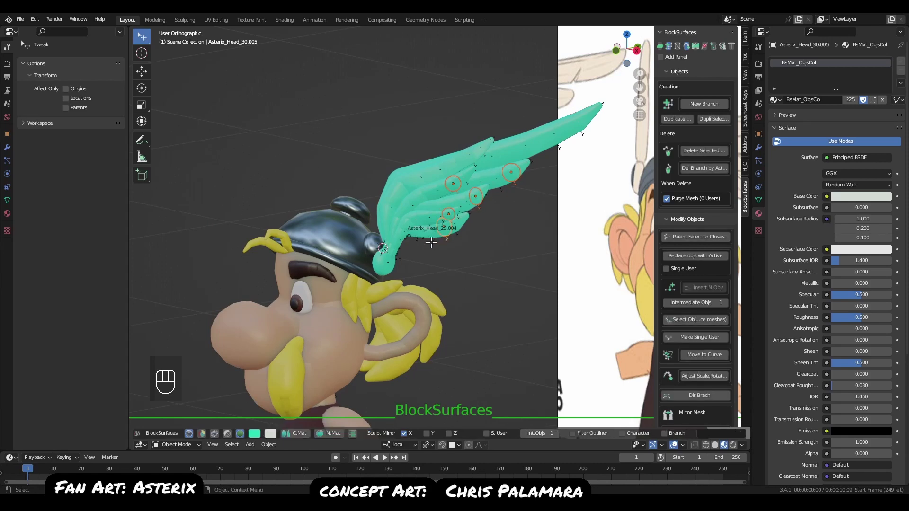
pyautogui.moveTo(430, 241); pyautogui.dragTo(306, 245, button='middle')
pyautogui.keyDown('alt'); pyautogui.middleClick(446, 217); pyautogui.keyUp('alt')
pyautogui.scroll(4, 479, 234)
pyautogui.moveTo(532, 175); pyautogui.dragTo(575, 158, button='middle')
pyautogui.keyDown('alt'); pyautogui.middleClick(507, 190); pyautogui.keyUp('alt')
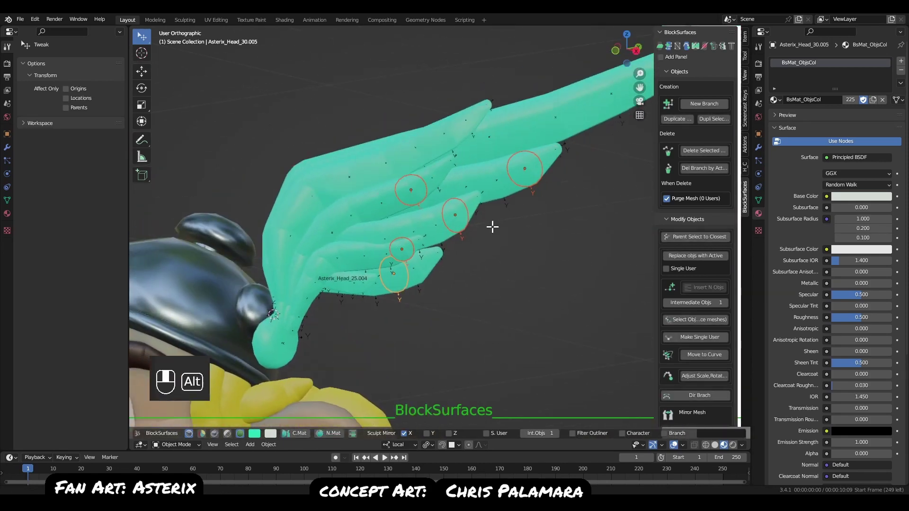
pyautogui.keyDown('shift'); pyautogui.click(536, 129); pyautogui.keyUp('shift')
pyautogui.press('Left')
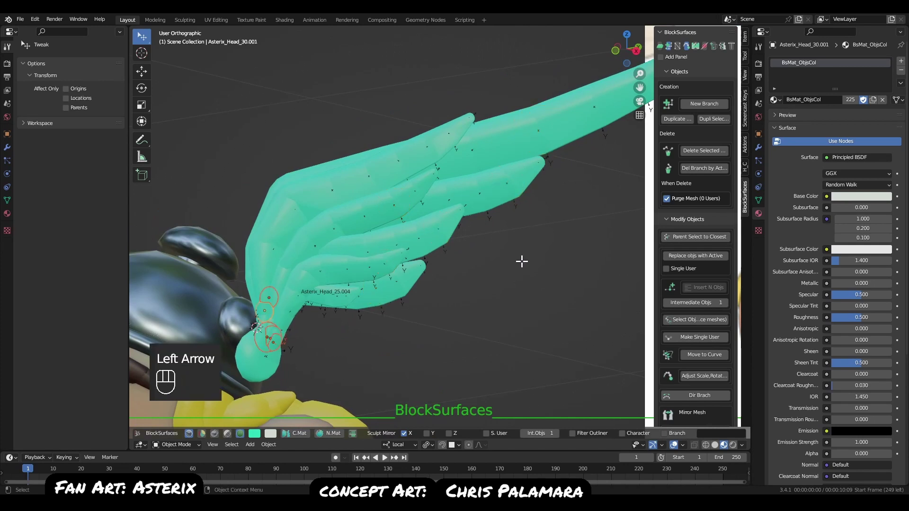
pyautogui.press('p')
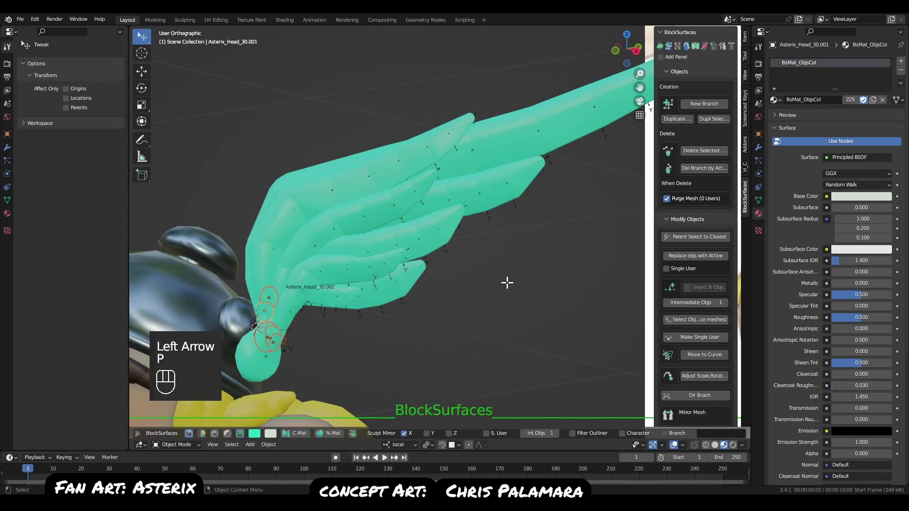
pyautogui.press('g')
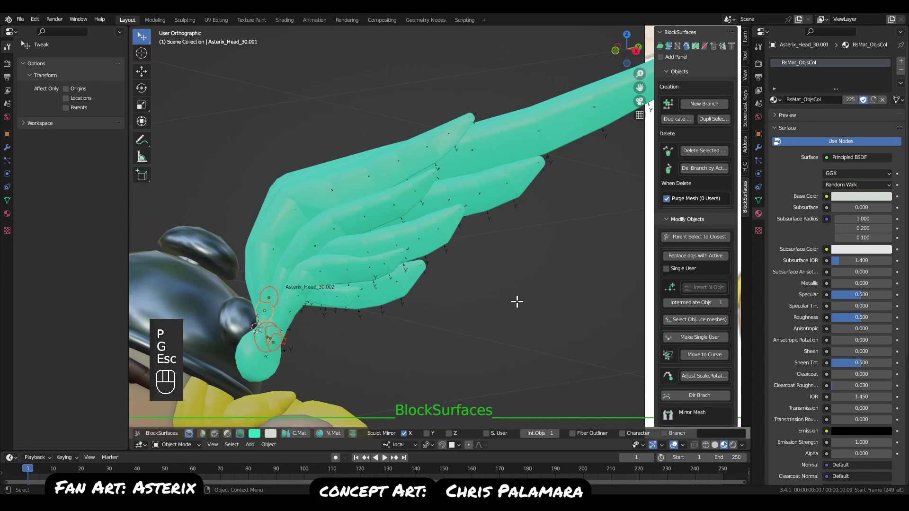
pyautogui.press('g')
pyautogui.press('Escape')
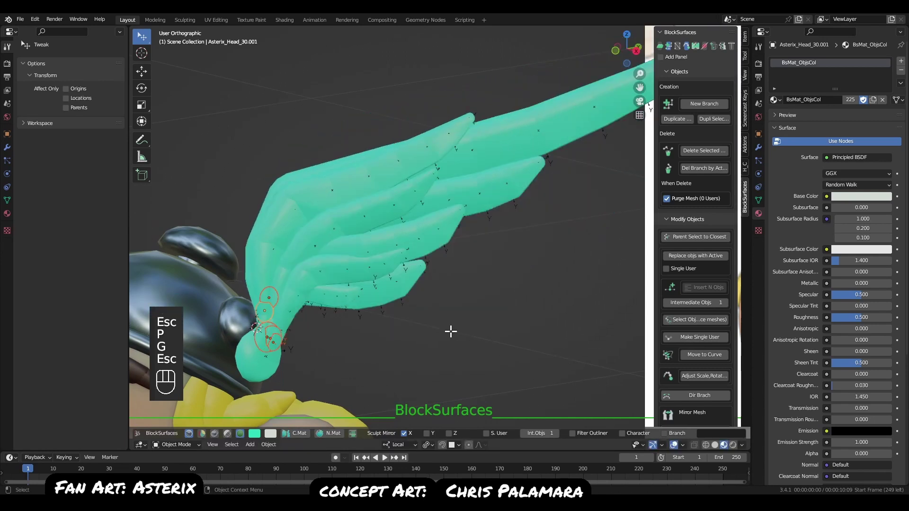
# Select the remaining feather bases plus the round root piece and attach the feather bases to that root piece.
pyautogui.keyDown('shift'); pyautogui.click(354, 293); pyautogui.keyUp('shift')
pyautogui.press('Left')
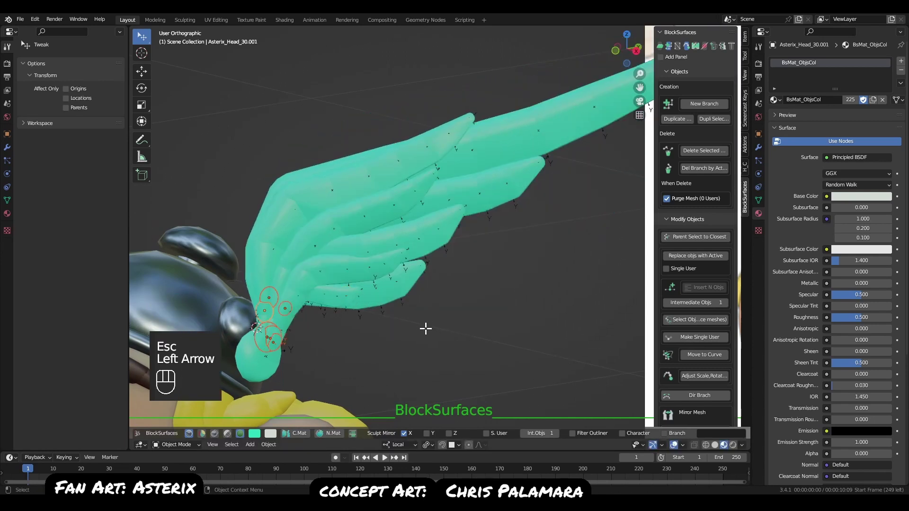
pyautogui.press('g')
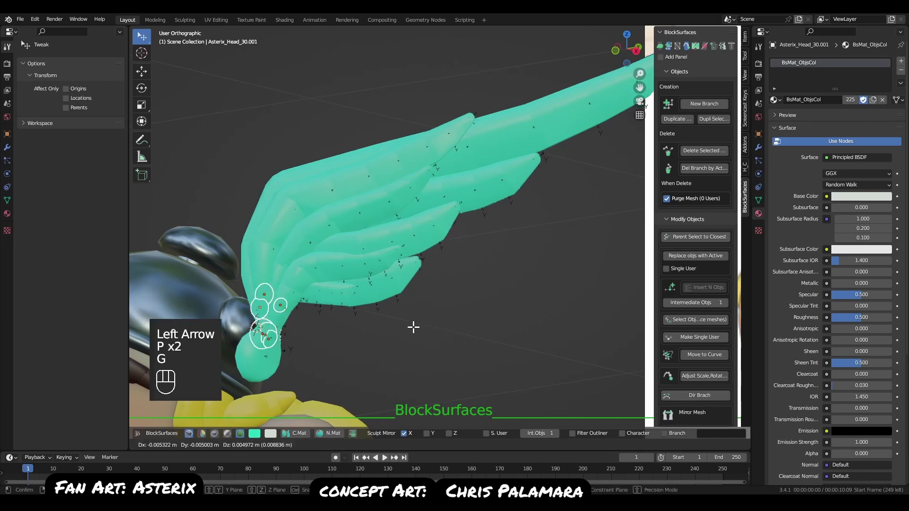
pyautogui.press('Escape')
pyautogui.keyDown('shift'); pyautogui.click(270, 378); pyautogui.keyUp('shift')
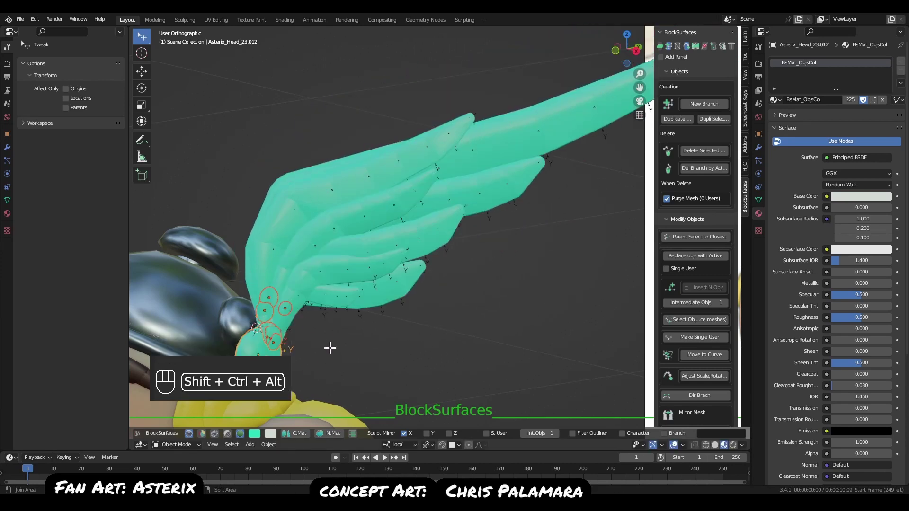
pyautogui.hotkey('ctrl', 'alt', 'shift', 'Left')
pyautogui.keyDown('alt'); pyautogui.moveTo(461, 285); pyautogui.dragTo(481, 257, button='middle'); pyautogui.keyUp('alt')
pyautogui.keyDown('alt'); pyautogui.moveTo(447, 308); pyautogui.dragTo(543, 205, button='middle'); pyautogui.keyUp('alt')
pyautogui.press('r')
pyautogui.press('Escape')
pyautogui.press('r')
pyautogui.press('r')
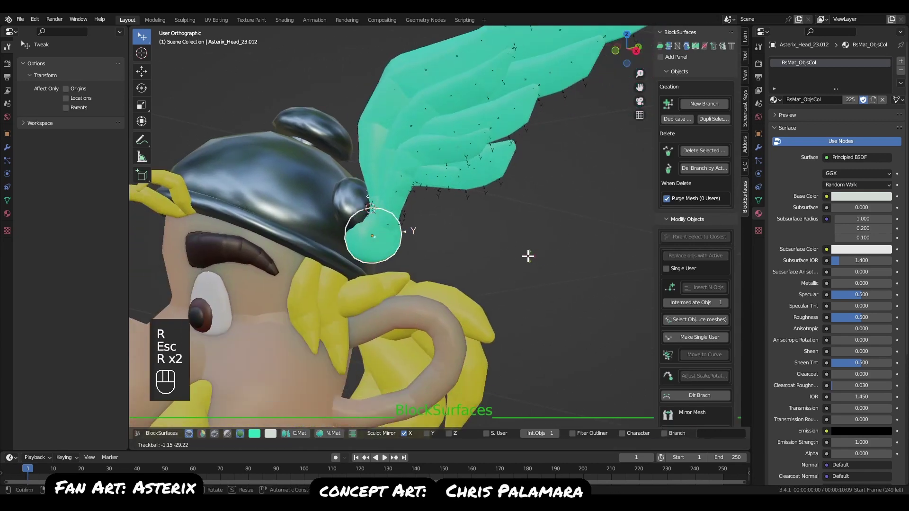
pyautogui.press('Escape')
# Move the wing's round root piece onto the helmet's side knob in the front view and free-rotate it to spread the feathers outward.
pyautogui.moveTo(544, 260)
pyautogui.keyDown('alt'); pyautogui.mouseDown(button='middle')
pyautogui.moveTo(579, 237)
pyautogui.moveTo(546, 261)
pyautogui.mouseUp(button='middle'); pyautogui.keyUp('alt')
pyautogui.press('q')
pyautogui.press('g')
pyautogui.press('g')
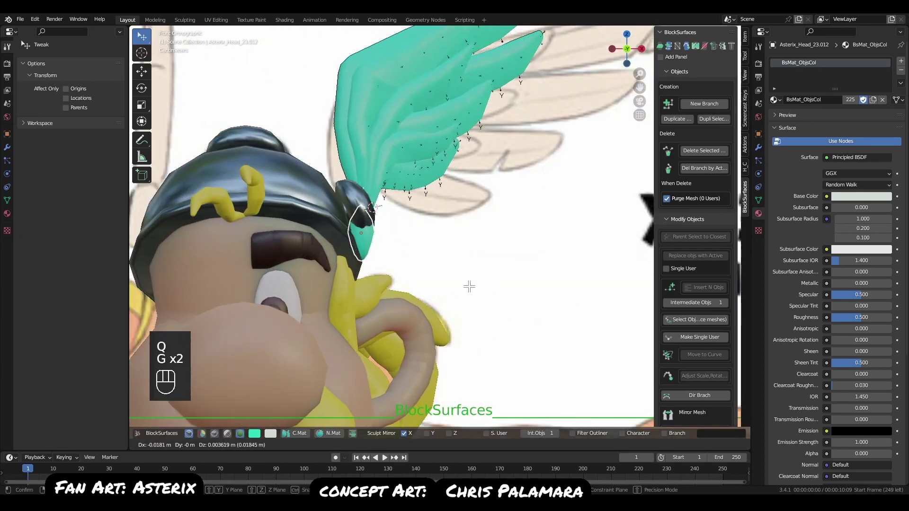
pyautogui.click(458, 264)
pyautogui.press('r')
pyautogui.press('r')
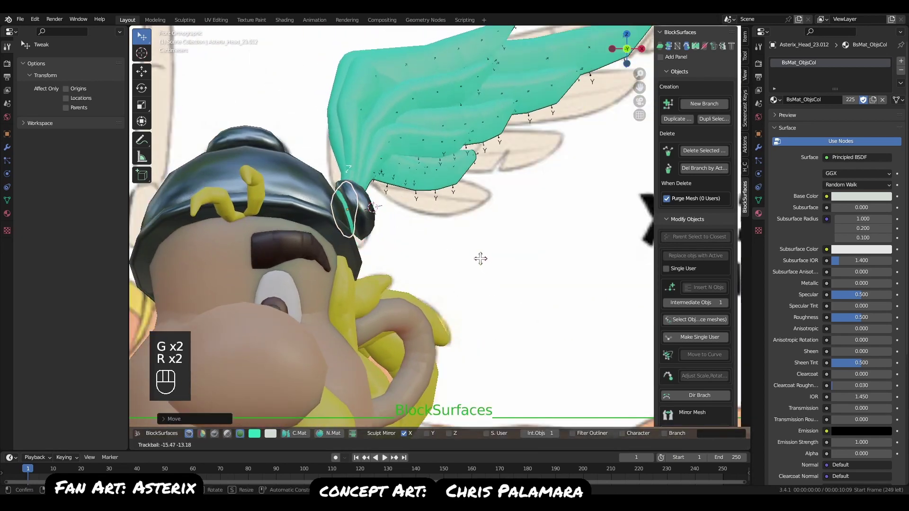
pyautogui.click(483, 280)
# Check the wing from the side and rotate its round root piece from a rear angle.
pyautogui.press('q')
pyautogui.keyDown('alt'); pyautogui.moveTo(502, 281); pyautogui.dragTo(509, 202, button='middle'); pyautogui.keyUp('alt')
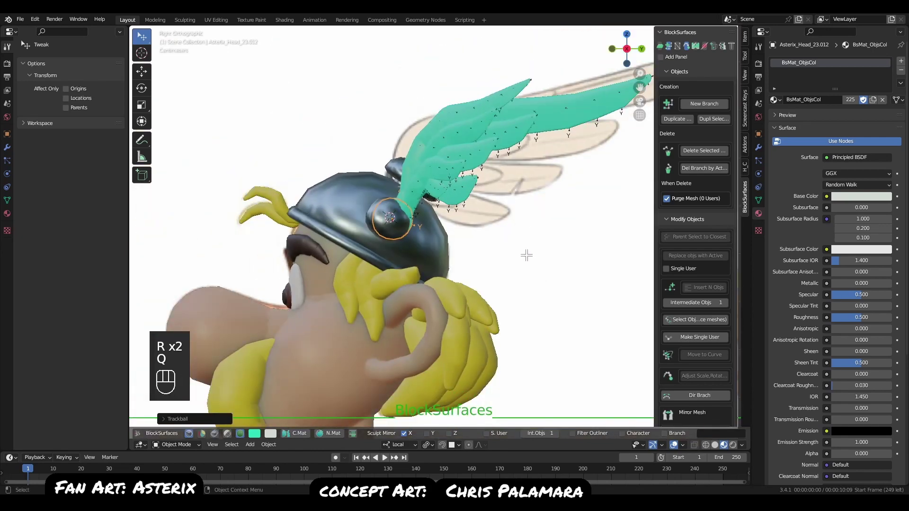
pyautogui.moveTo(525, 256); pyautogui.dragTo(488, 216, button='middle')
pyautogui.press('r')
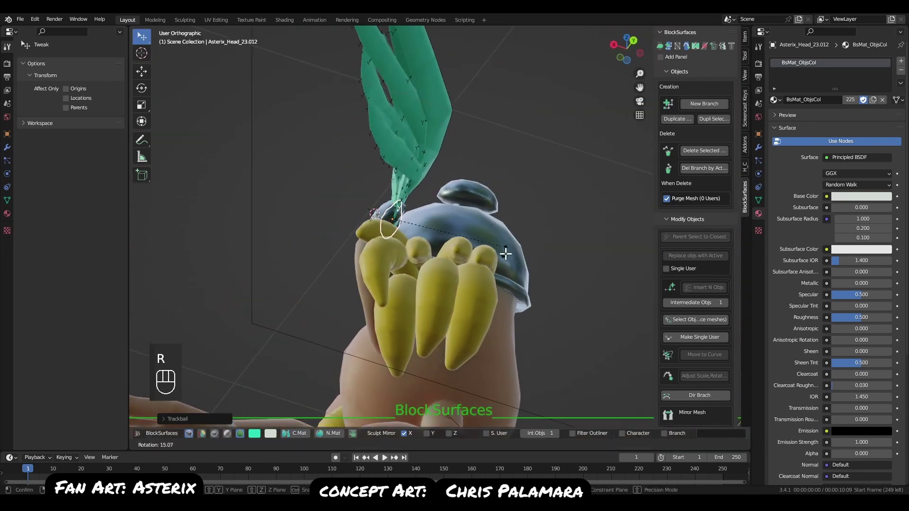
pyautogui.click(530, 317)
# Free-rotate and tilt the round root piece in the front view until the wing opens toward the reference wing.
pyautogui.press('q')
pyautogui.moveTo(418, 223); pyautogui.dragTo(530, 276, button='middle')
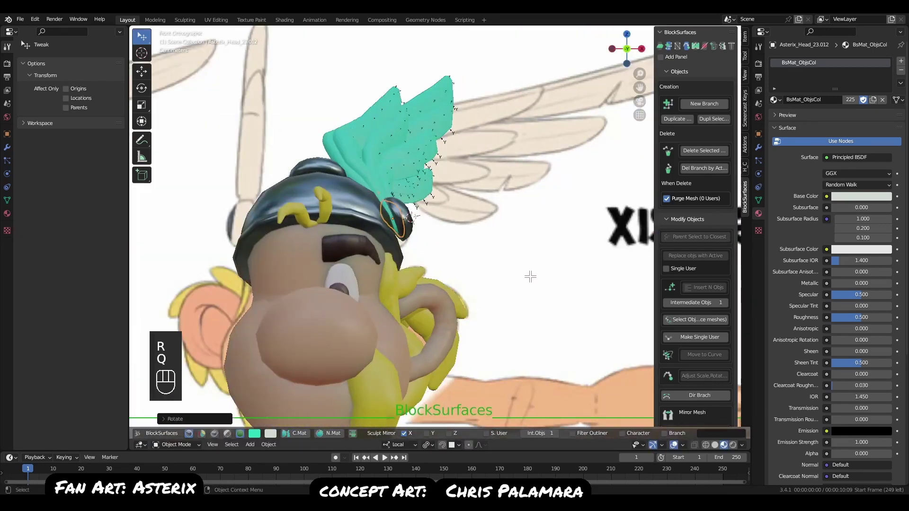
pyautogui.press('r')
pyautogui.press('r')
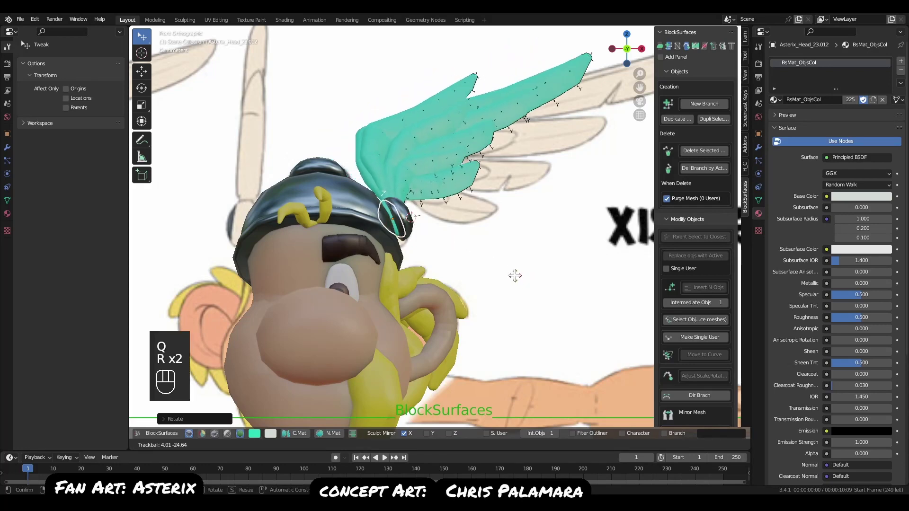
pyautogui.click(524, 261)
pyautogui.press('r')
pyautogui.press('r')
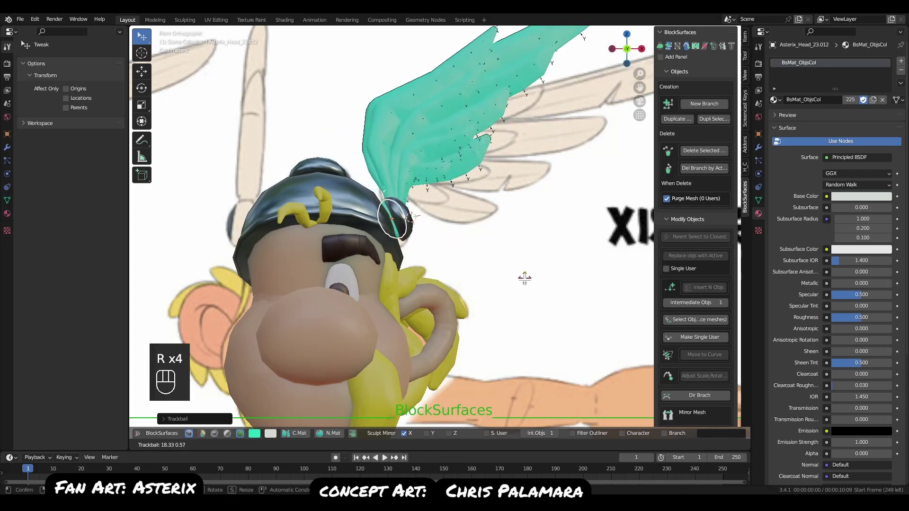
pyautogui.press('r')
pyautogui.click(554, 278)
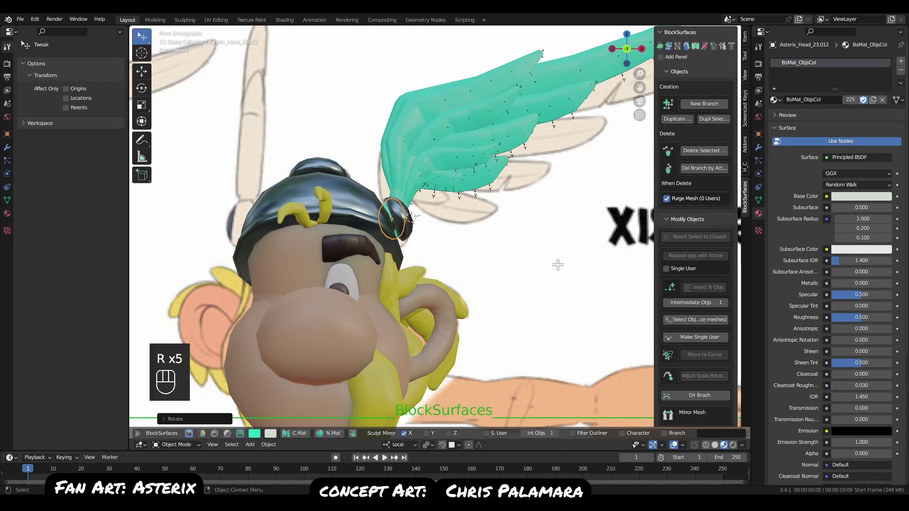
pyautogui.press('r')
pyautogui.press('r')
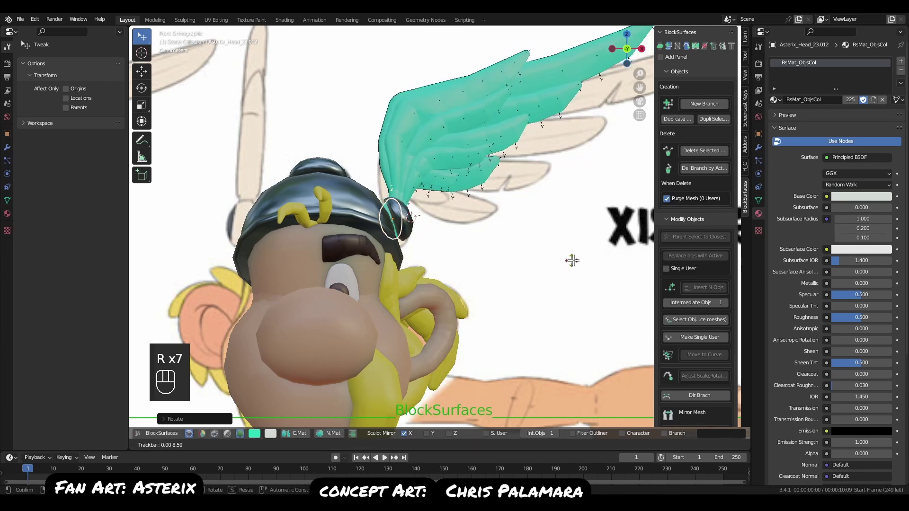
pyautogui.press('r')
pyautogui.click(576, 244)
# Rotate the wing backward around its root in the right side view to lie along the reference wing.
pyautogui.press('q')
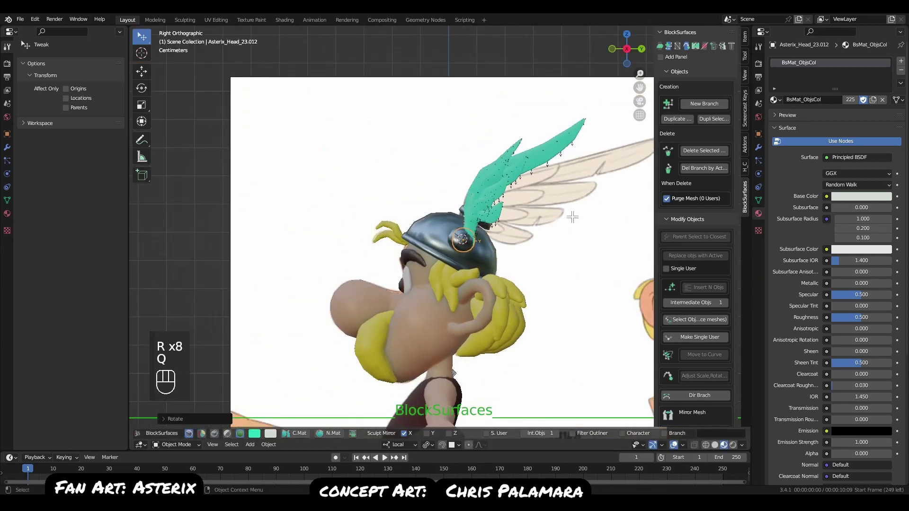
pyautogui.press('r')
pyautogui.press('r')
pyautogui.click(605, 247)
pyautogui.press('r')
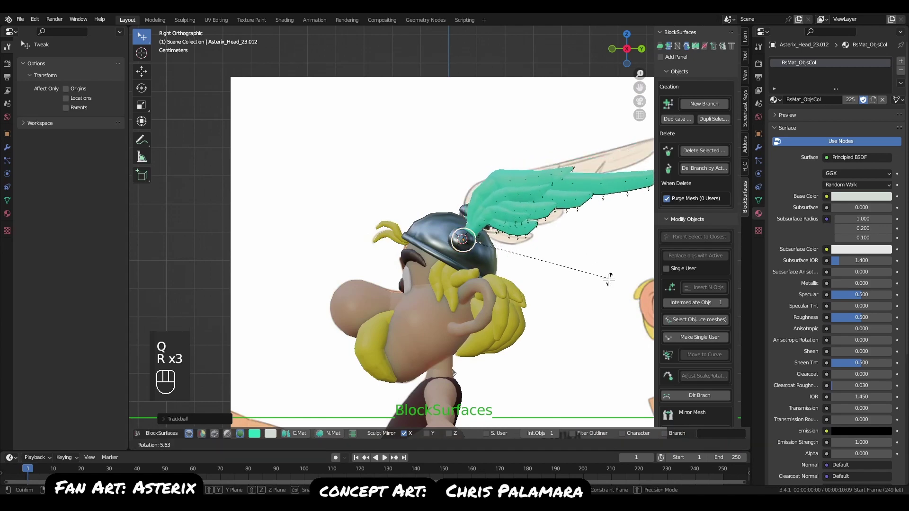
pyautogui.click(603, 285)
# Correct the wing's outward spread in the front view by free-rotating its root piece.
pyautogui.press('q')
pyautogui.press('r')
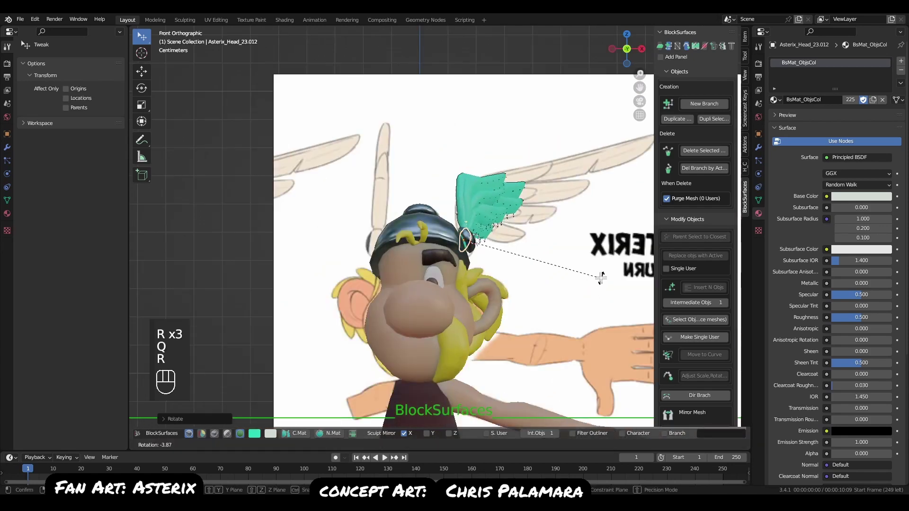
pyautogui.press('r')
pyautogui.press('r')
pyautogui.click(568, 283)
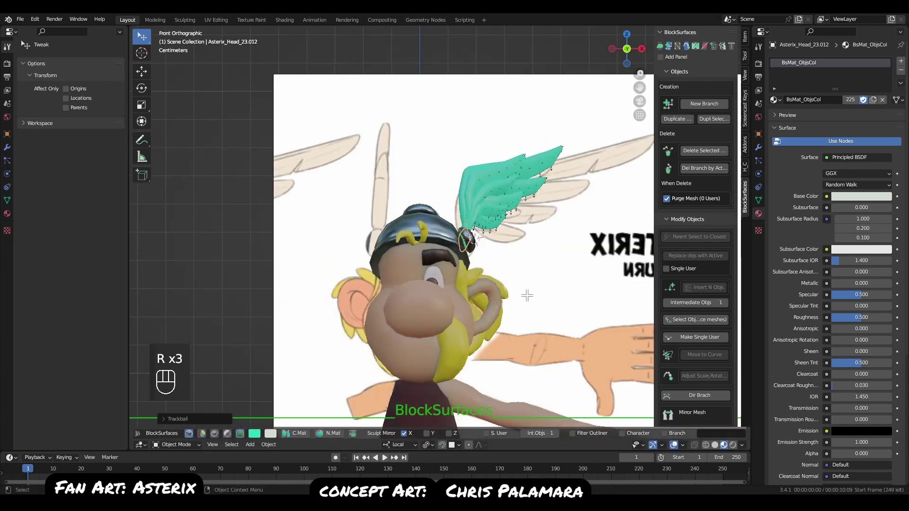
pyautogui.scroll(6, 475, 239)
pyautogui.moveTo(513, 318)
pyautogui.mouseDown(button='middle')
pyautogui.moveTo(493, 312)
pyautogui.moveTo(528, 319)
pyautogui.mouseUp(button='middle')
pyautogui.keyDown('alt'); pyautogui.moveTo(468, 260); pyautogui.dragTo(481, 277, button='right'); pyautogui.keyUp('alt')
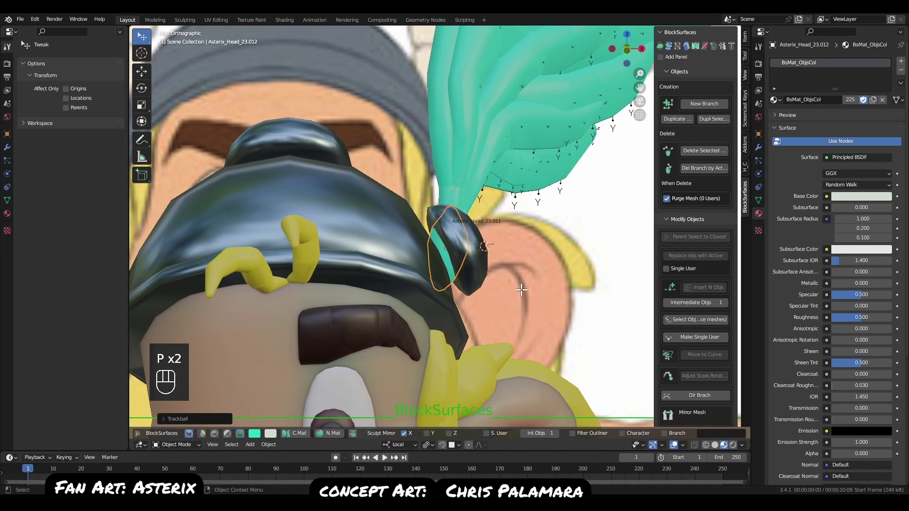
pyautogui.press('r')
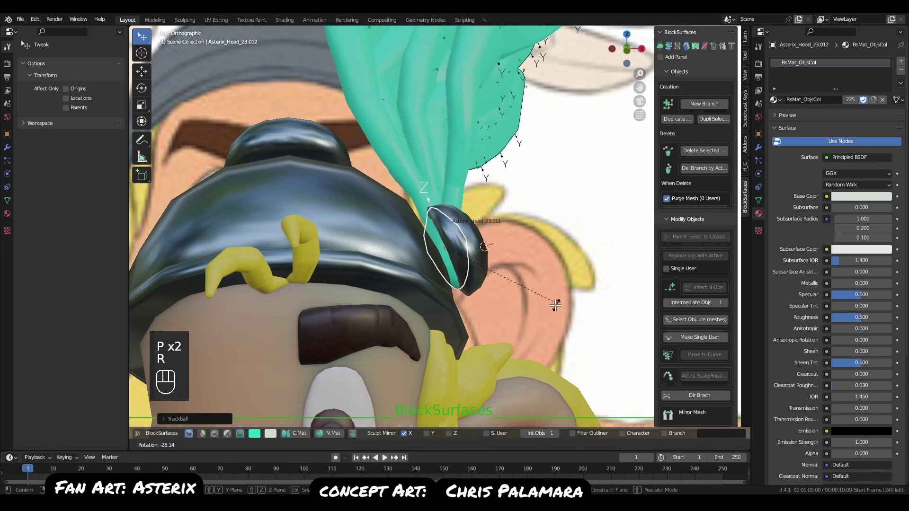
pyautogui.press('Escape')
pyautogui.press('r')
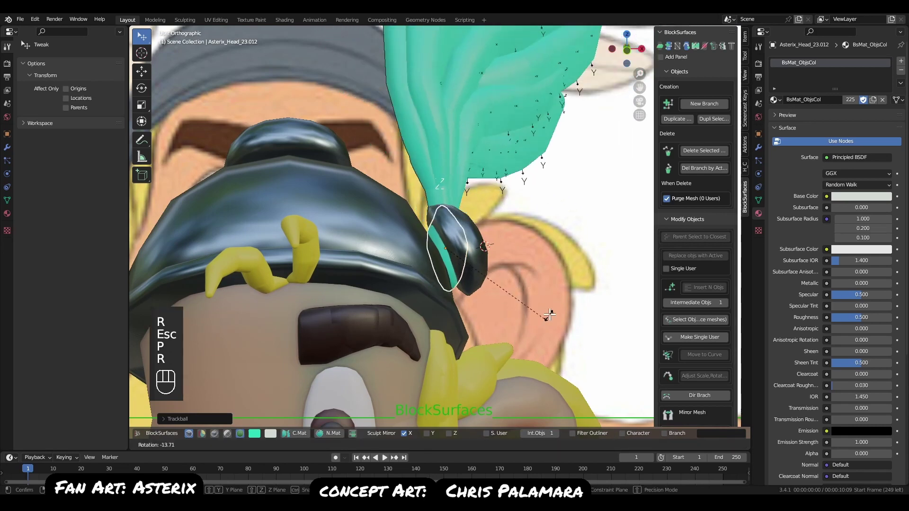
pyautogui.press('Escape')
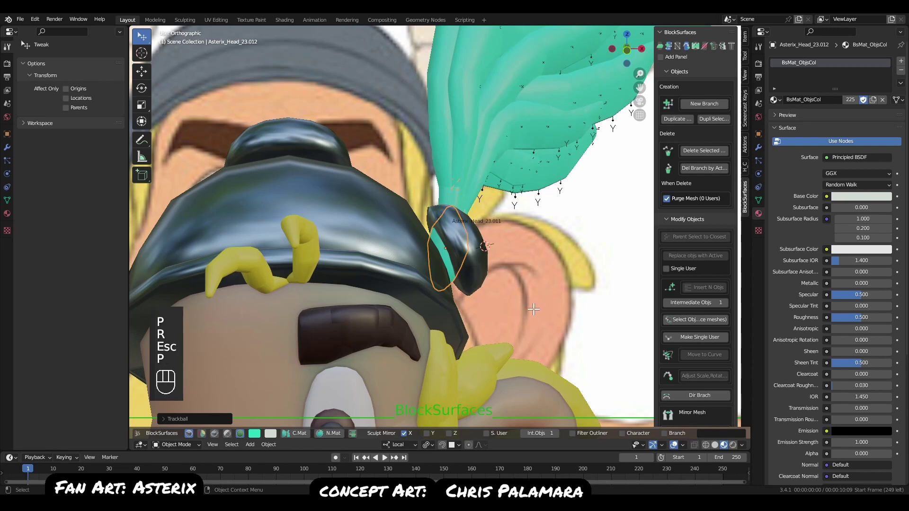
# Rotate and shift only the root piece's mesh in Edit Mode so it lies behind the tilted helmet knob.
pyautogui.press('Tab')
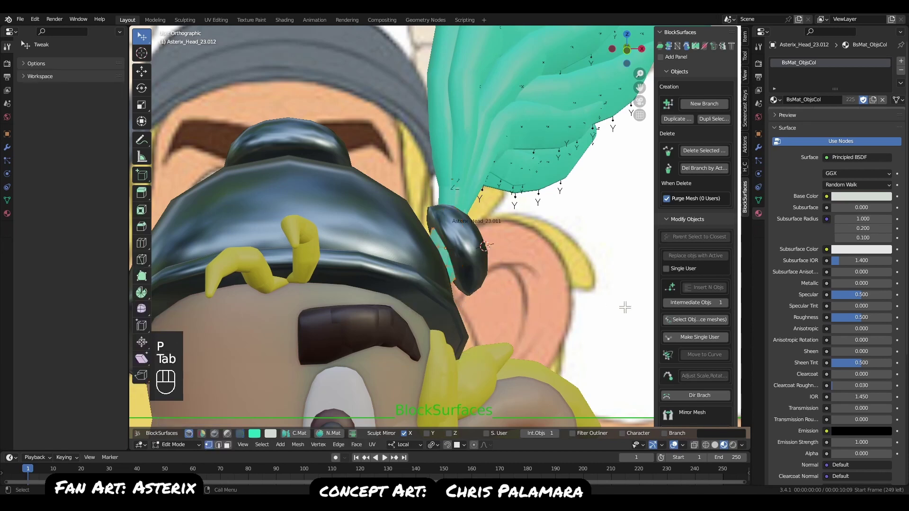
pyautogui.press('r')
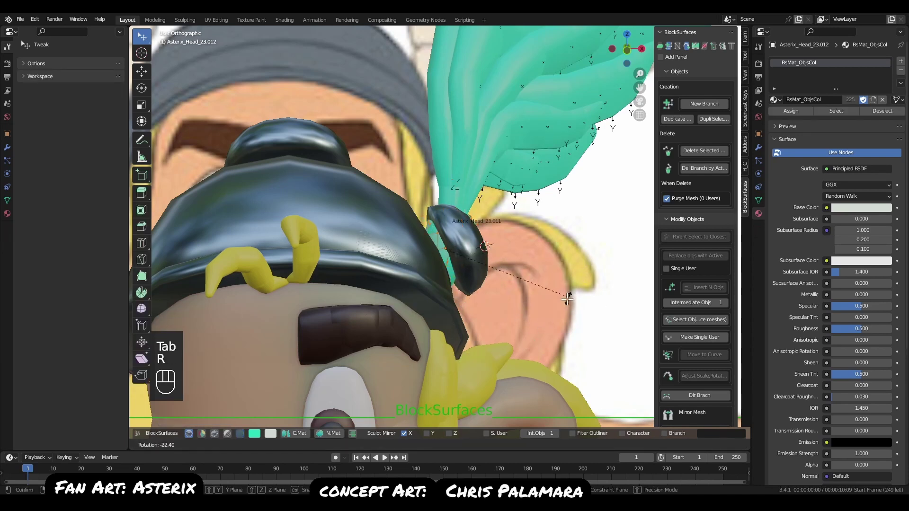
pyautogui.press('Escape')
pyautogui.press('r')
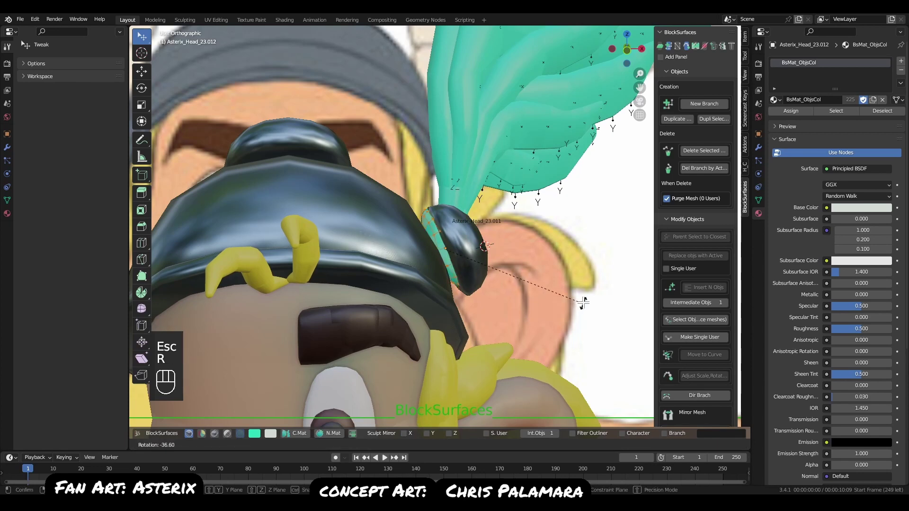
pyautogui.press('g')
pyautogui.click(574, 308)
# Center the root piece's mesh on the helmet knob and scale it up about 1.25 times to form a rim around it.
pyautogui.moveTo(574, 308); pyautogui.dragTo(513, 317, button='middle')
pyautogui.press('g')
pyautogui.click(510, 318)
pyautogui.press('s')
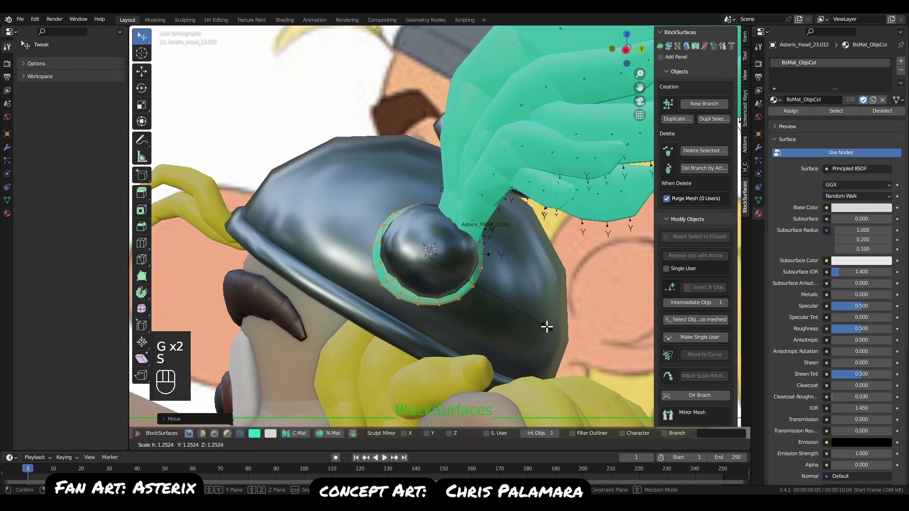
pyautogui.click(547, 327)
pyautogui.press('g')
pyautogui.click(546, 328)
# Shrink the root mesh slightly to about 0.93, reposition it against the knob, and shift the whole wing toward the helmet in Object Mode.
pyautogui.moveTo(545, 337); pyautogui.dragTo(561, 296, button='middle')
pyautogui.press('s')
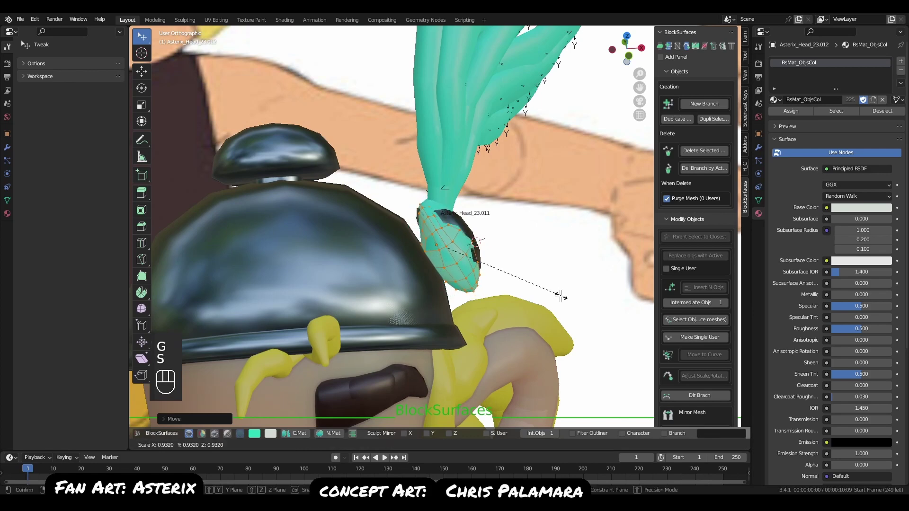
pyautogui.click(559, 296)
pyautogui.press('g')
pyautogui.click(563, 294)
pyautogui.press('Tab')
pyautogui.press('g')
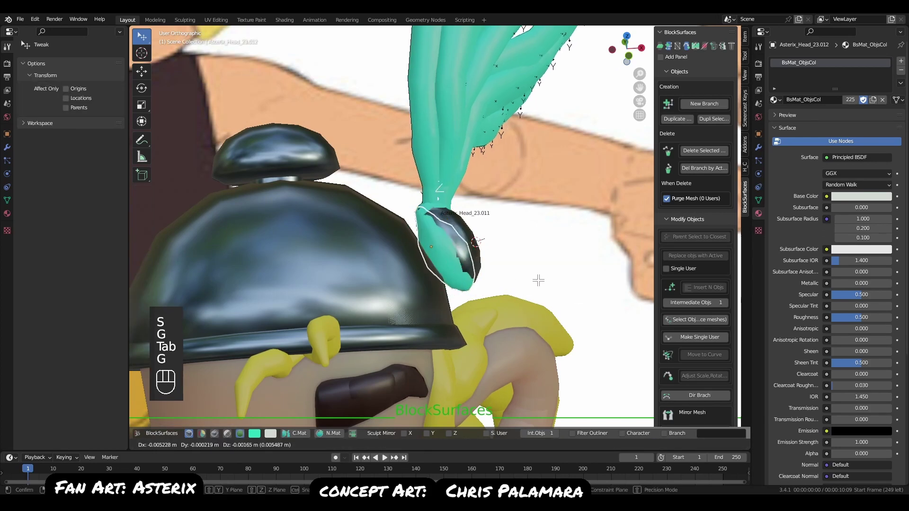
pyautogui.click(535, 286)
pyautogui.moveTo(535, 303); pyautogui.dragTo(461, 286, button='middle')
pyautogui.click(459, 209)
pyautogui.moveTo(493, 246)
pyautogui.mouseDown(button='middle')
pyautogui.moveTo(531, 255)
pyautogui.moveTo(491, 230)
pyautogui.mouseUp(button='middle')
pyautogui.press('g')
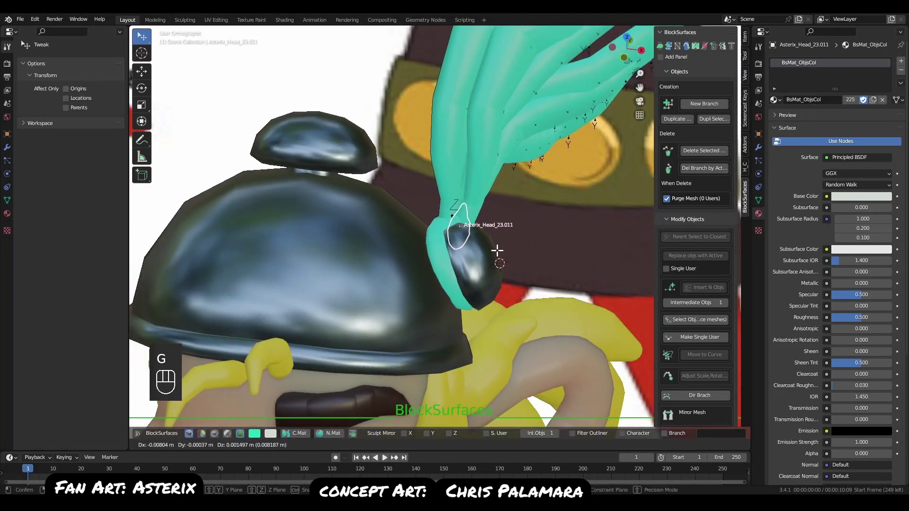
pyautogui.press('Escape')
# Move the lower feather segment just above the knob slightly to smooth the wing's base.
pyautogui.moveTo(505, 237); pyautogui.dragTo(495, 231, button='middle')
pyautogui.click(471, 195)
pyautogui.press('g')
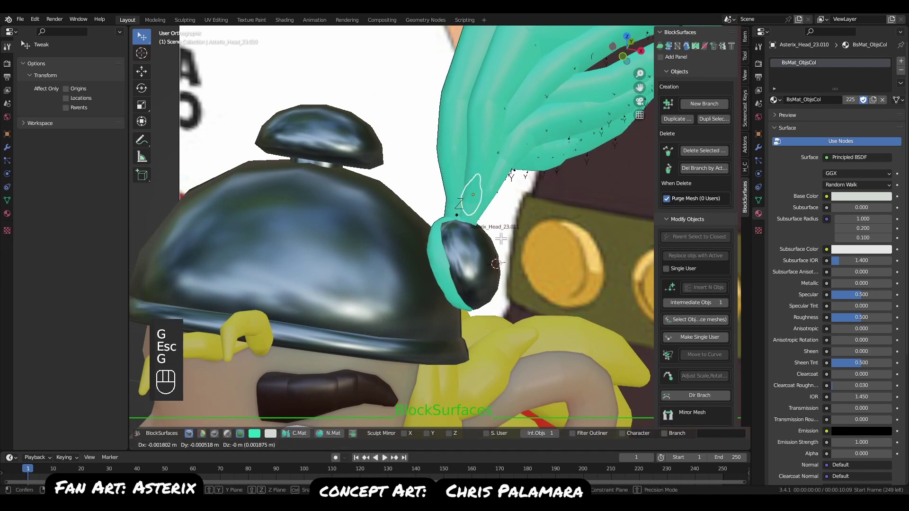
pyautogui.click(511, 276)
# Examine the wing's fit on the helmet from several angles and box-select its middle feather segments.
pyautogui.moveTo(511, 276); pyautogui.dragTo(529, 140, button='middle')
pyautogui.press('q')
pyautogui.scroll(-5, 430, 187)
pyautogui.moveTo(570, 289); pyautogui.dragTo(487, 246, button='middle')
pyautogui.press('q')
pyautogui.scroll(-2, 553, 266)
pyautogui.hotkey('alt', 'a')
pyautogui.press('b')
pyautogui.moveTo(493, 162); pyautogui.dragTo(430, 231)
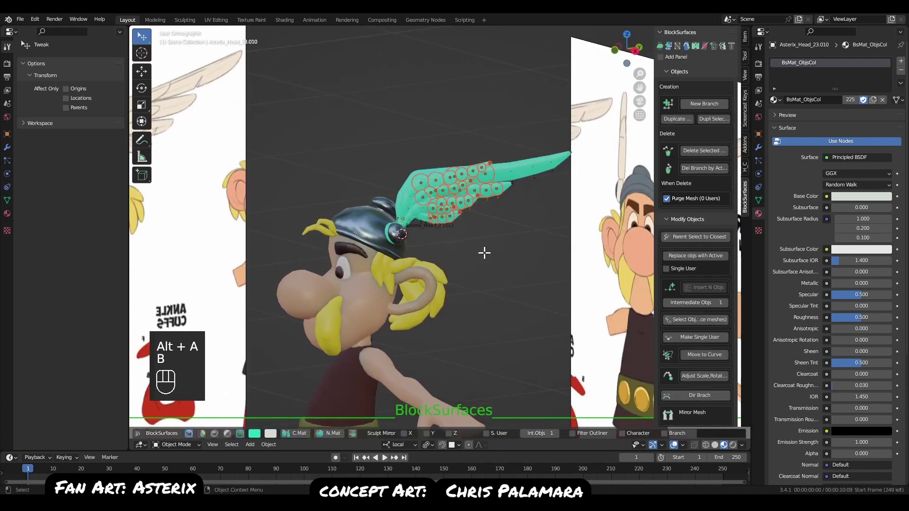
pyautogui.moveTo(484, 253)
pyautogui.mouseDown(button='middle')
pyautogui.moveTo(473, 258)
pyautogui.moveTo(489, 262)
pyautogui.moveTo(493, 250)
pyautogui.mouseUp(button='middle')
# Select a feather segment and change the wing's shared color to a pale greenish white, about hue 0.312 and saturation 0.154.
pyautogui.click(503, 186)
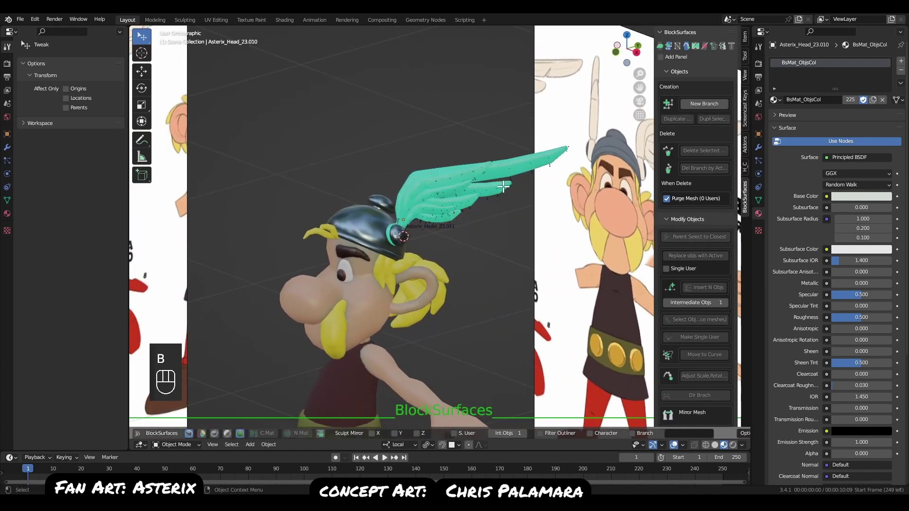
pyautogui.click(500, 187)
pyautogui.click(258, 434)
pyautogui.click(287, 328)
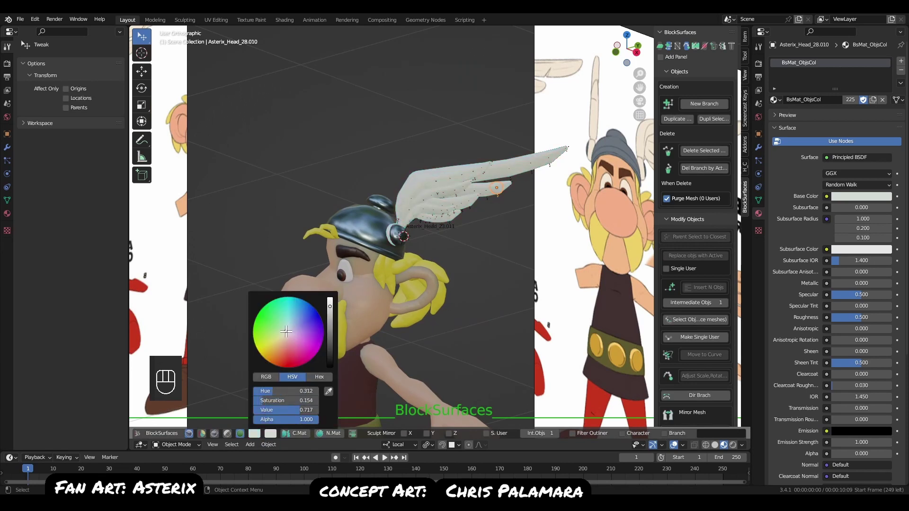
# Select a middle feather segment and darken the wing's color to a light gray.
pyautogui.moveTo(454, 252); pyautogui.dragTo(469, 259, button='middle')
pyautogui.hotkey('alt', 'v')
pyautogui.moveTo(490, 218); pyautogui.dragTo(442, 251, button='middle')
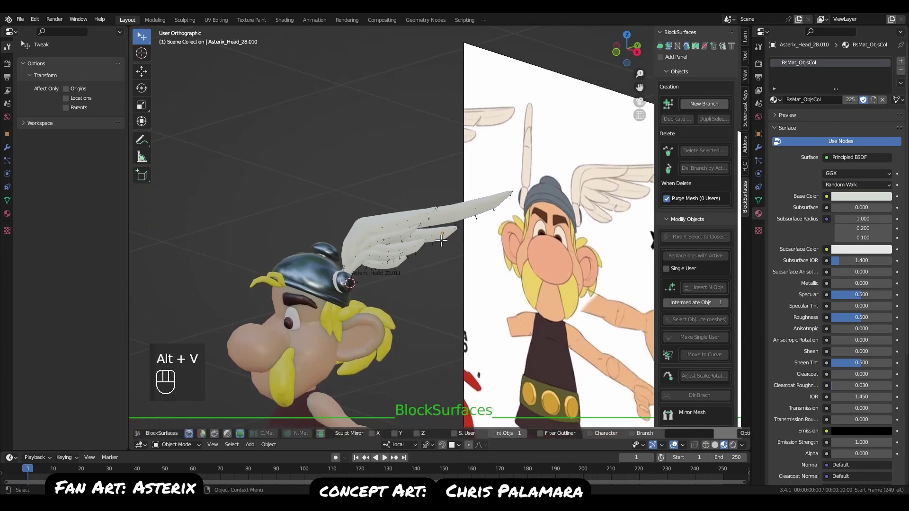
pyautogui.click(415, 247)
pyautogui.hotkey('alt', 'v')
pyautogui.click(403, 260)
pyautogui.moveTo(396, 260); pyautogui.dragTo(419, 272, button='middle')
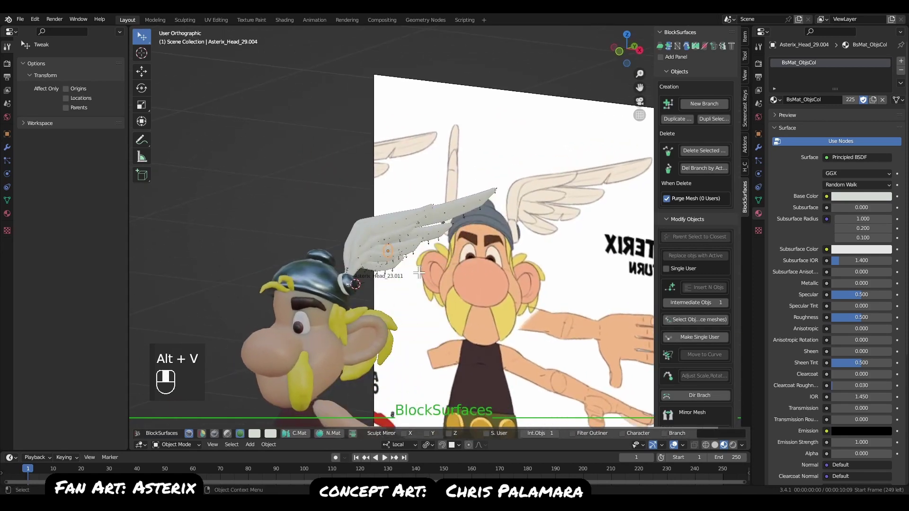
pyautogui.click(254, 433)
pyautogui.click(330, 322)
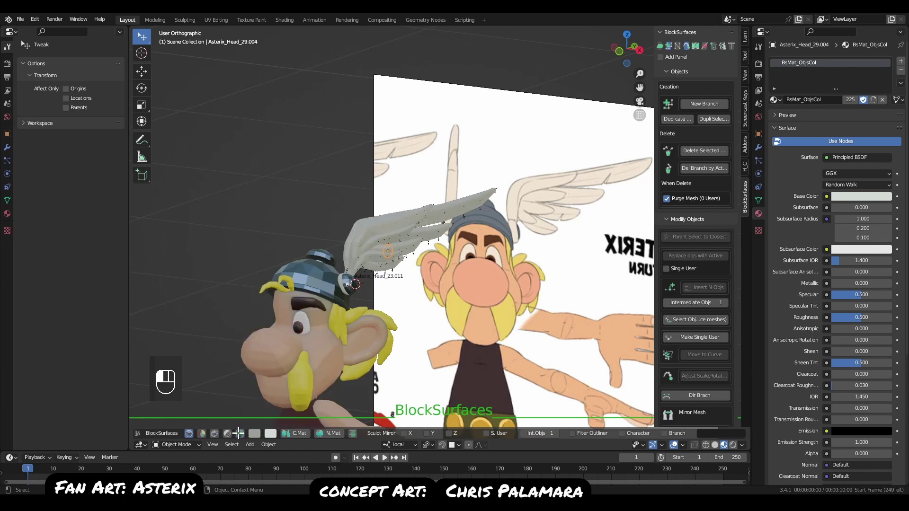
# Examine the whole character with the finished wing from the side, front and oblique views against the reference drawings.
pyautogui.moveTo(327, 330); pyautogui.dragTo(408, 301, button='middle')
pyautogui.moveTo(470, 311)
pyautogui.mouseDown(button='middle')
pyautogui.moveTo(428, 316)
pyautogui.moveTo(439, 280)
pyautogui.mouseUp(button='middle')
pyautogui.hotkey('alt', 'a')
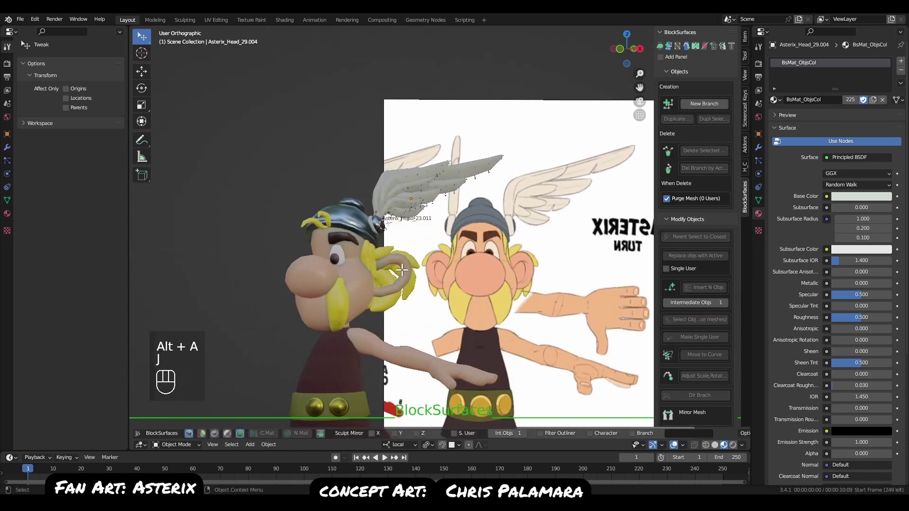
pyautogui.press('j')
pyautogui.press('q')
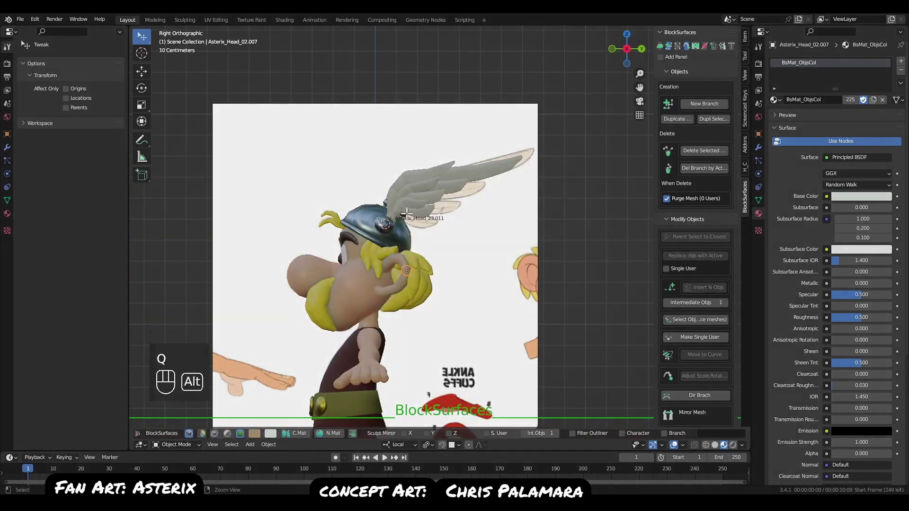
pyautogui.keyDown('alt'); pyautogui.moveTo(408, 216); pyautogui.dragTo(415, 280, button='right'); pyautogui.keyUp('alt')
pyautogui.moveTo(488, 255); pyautogui.dragTo(526, 244, button='middle')
pyautogui.press('q')
pyautogui.keyDown('alt'); pyautogui.moveTo(497, 227); pyautogui.dragTo(461, 139, button='right'); pyautogui.keyUp('alt')
pyautogui.keyDown('alt'); pyautogui.moveTo(544, 289); pyautogui.dragTo(514, 214, button='middle'); pyautogui.keyUp('alt')
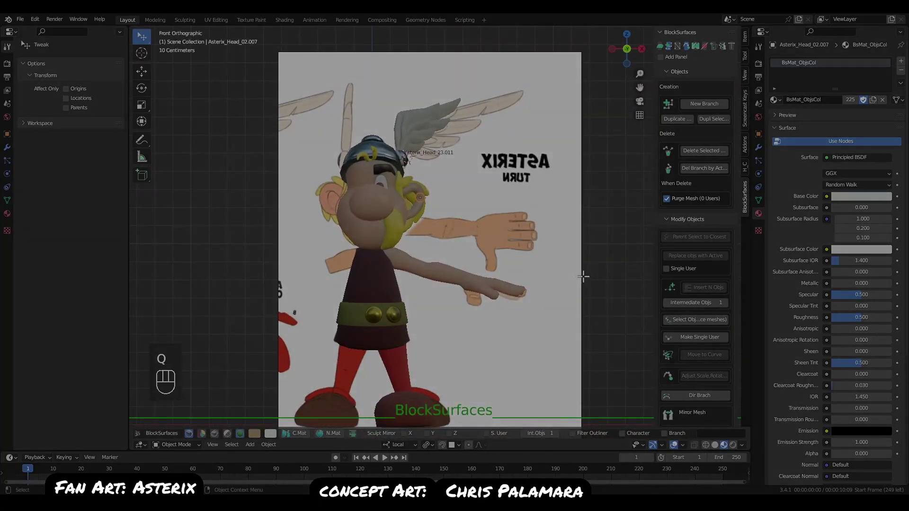
pyautogui.moveTo(583, 273); pyautogui.dragTo(525, 275, button='middle')
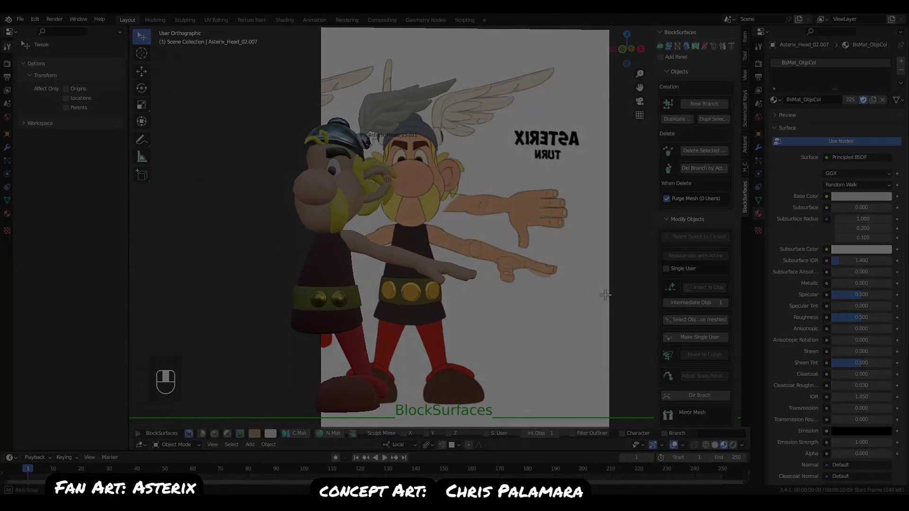
pyautogui.press('q')
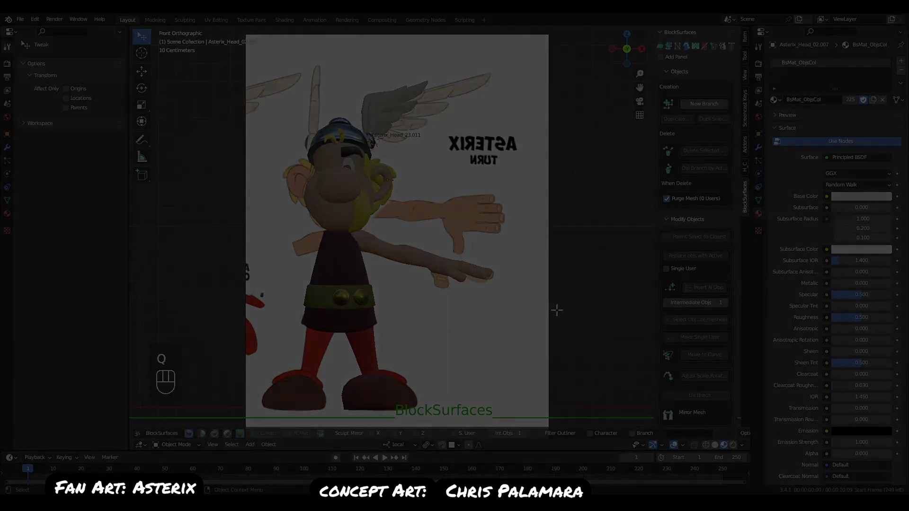